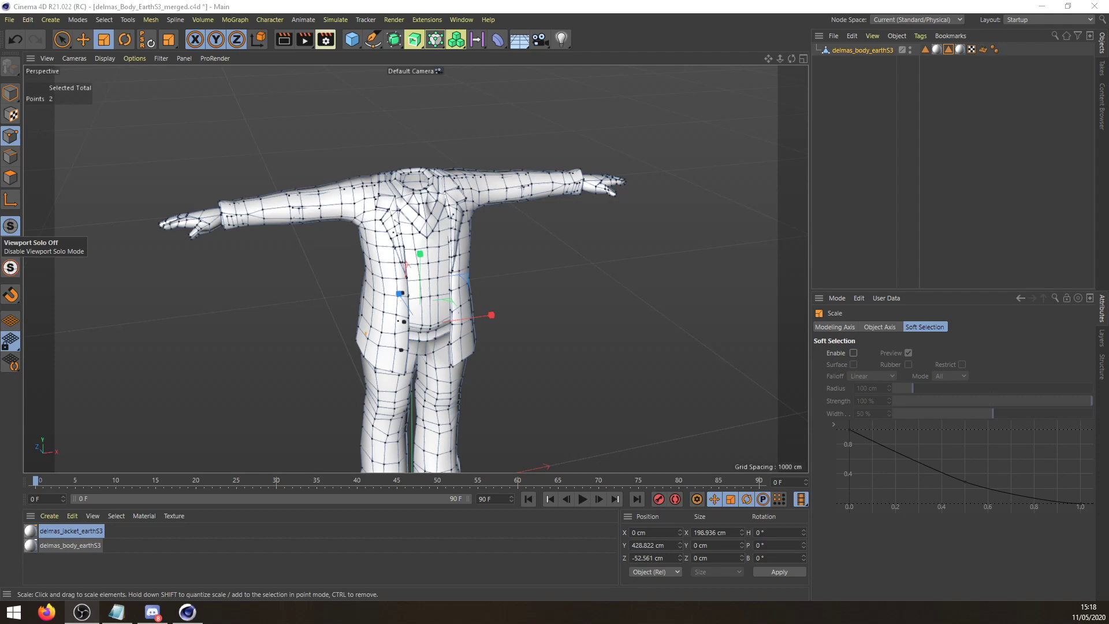
Deselect the mesh points and switch the delmas_body_earthS3 object to Model mode.
{"action": "left_click", "coordinate": [446, 82]}
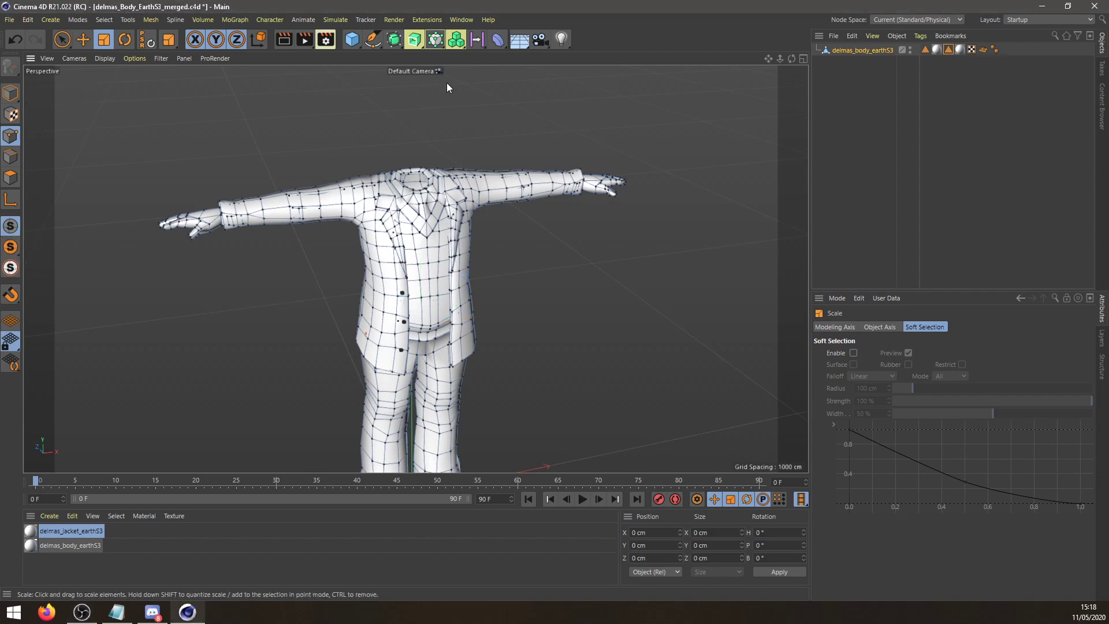
{"action": "scroll", "coordinate": [391, 204], "scroll_direction": "down", "scroll_amount": 1}
{"action": "middle_click_drag", "start_coordinate": [425, 261], "coordinate": [427, 221], "text": "alt"}
{"action": "left_click_drag", "start_coordinate": [362, 257], "coordinate": [372, 279], "text": "alt"}
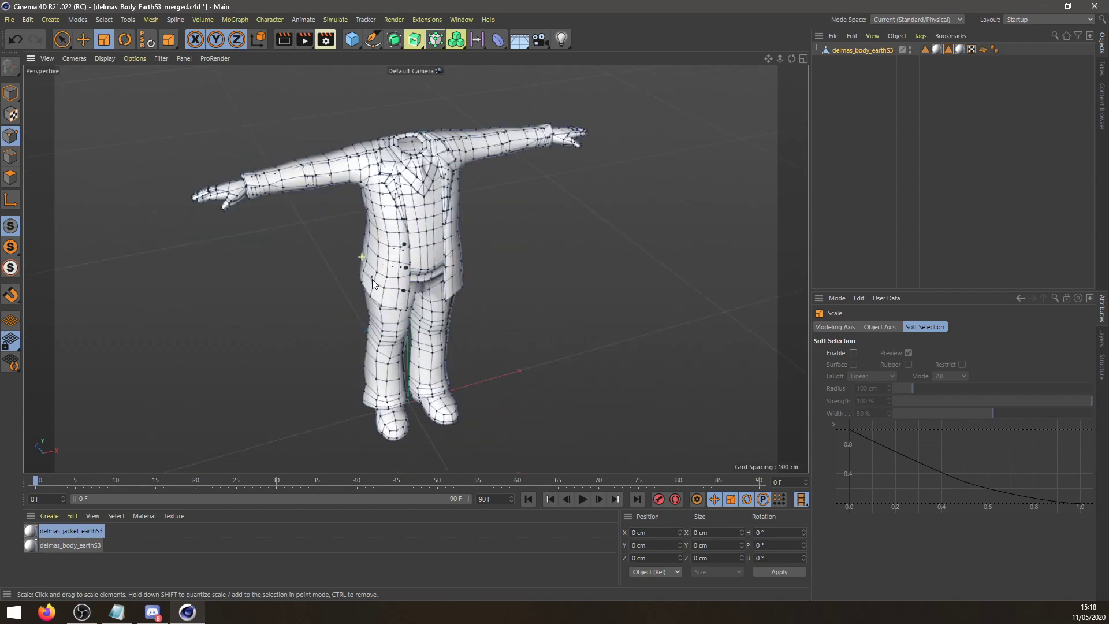
{"action": "left_click", "coordinate": [10, 92]}
{"action": "scroll", "coordinate": [384, 221], "scroll_direction": "up", "scroll_amount": 3}
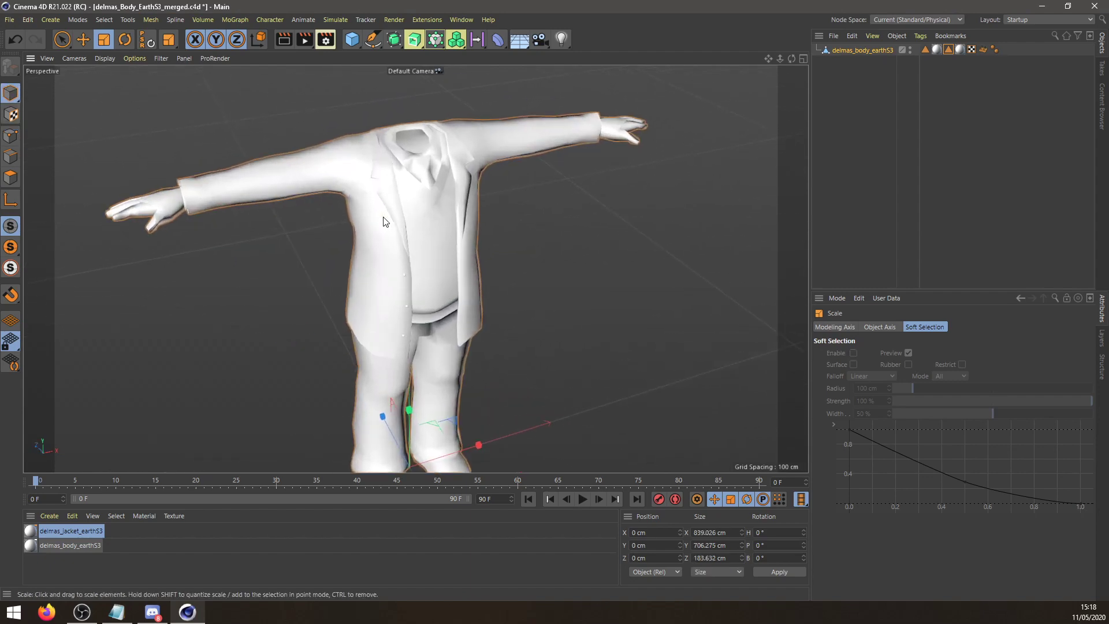
Launch Substance Painter and maximize its window.
{"action": "left_click", "coordinate": [14, 612]}
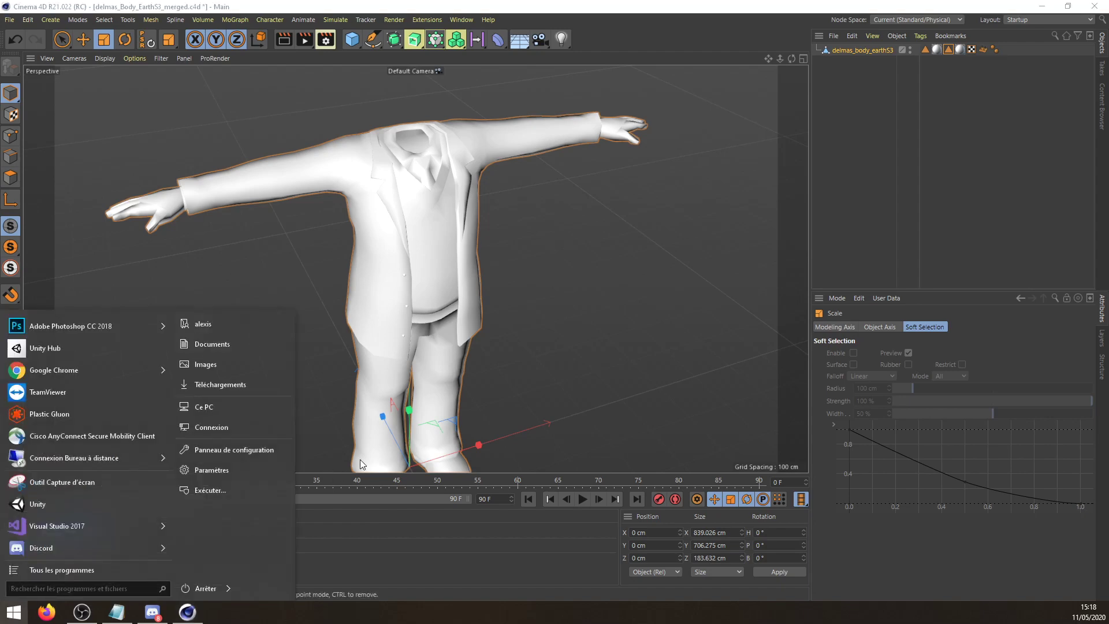
{"action": "type", "text": "subs"}
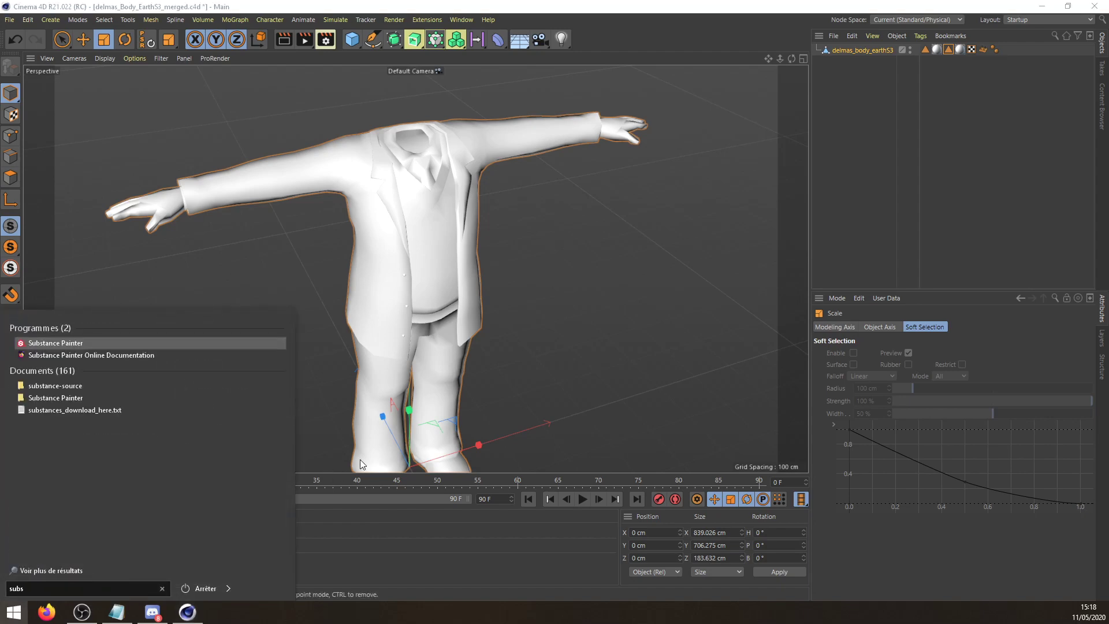
{"action": "key", "text": "Return"}
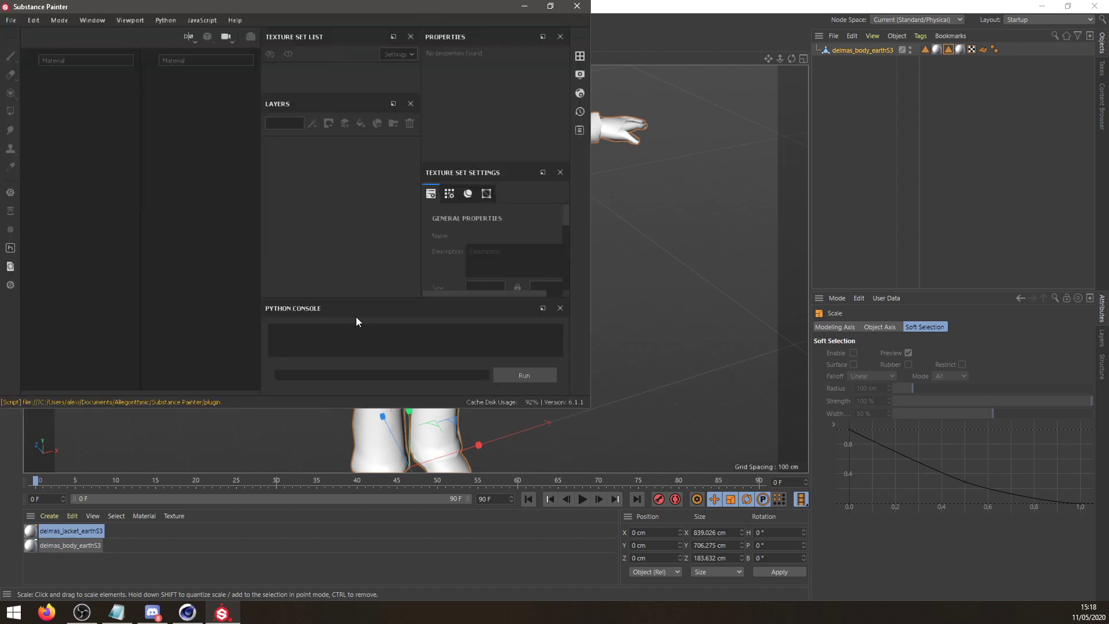
{"action": "left_click", "coordinate": [551, 6]}
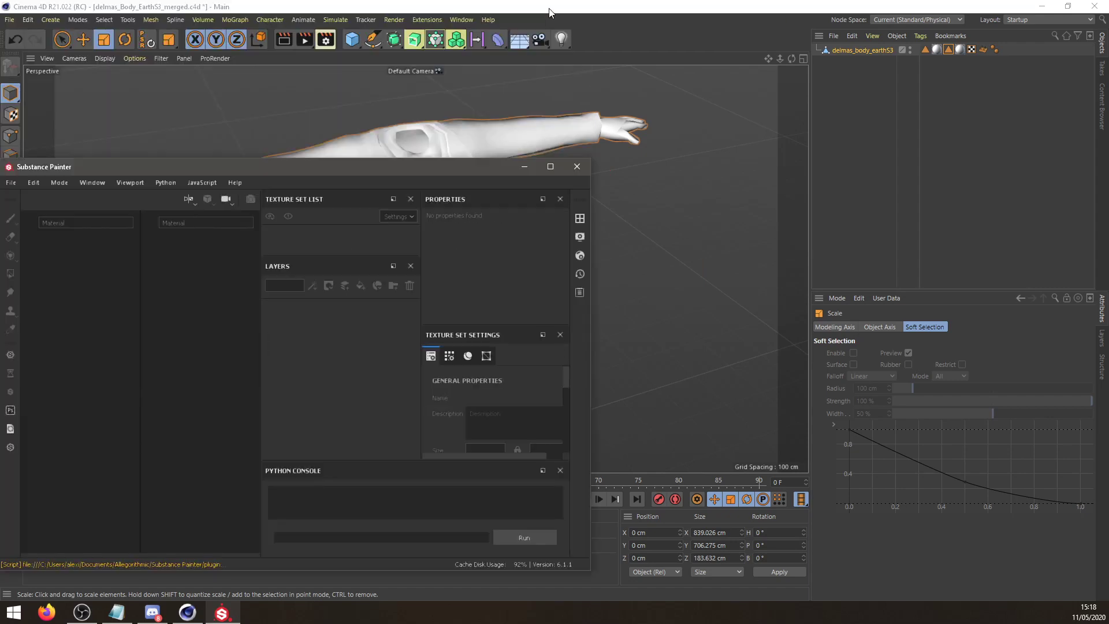
{"action": "left_click", "coordinate": [550, 167]}
Start a new project using the Unity HD Render Pipeline (Metallic Standard) template.
{"action": "left_click", "coordinate": [11, 20]}
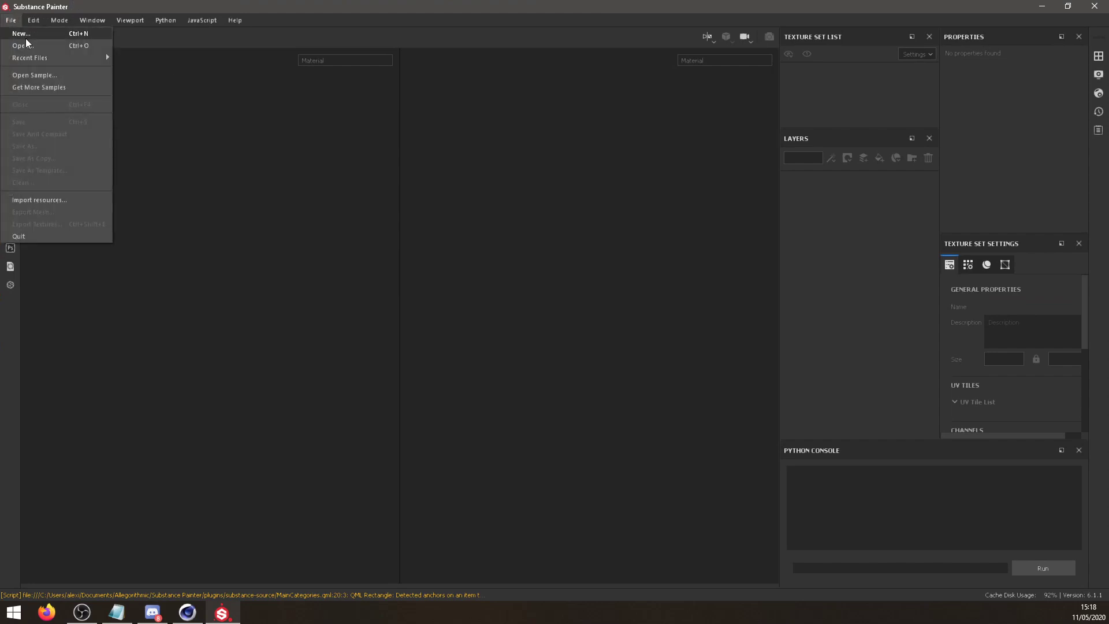
{"action": "left_click", "coordinate": [21, 32]}
{"action": "left_click", "coordinate": [463, 156]}
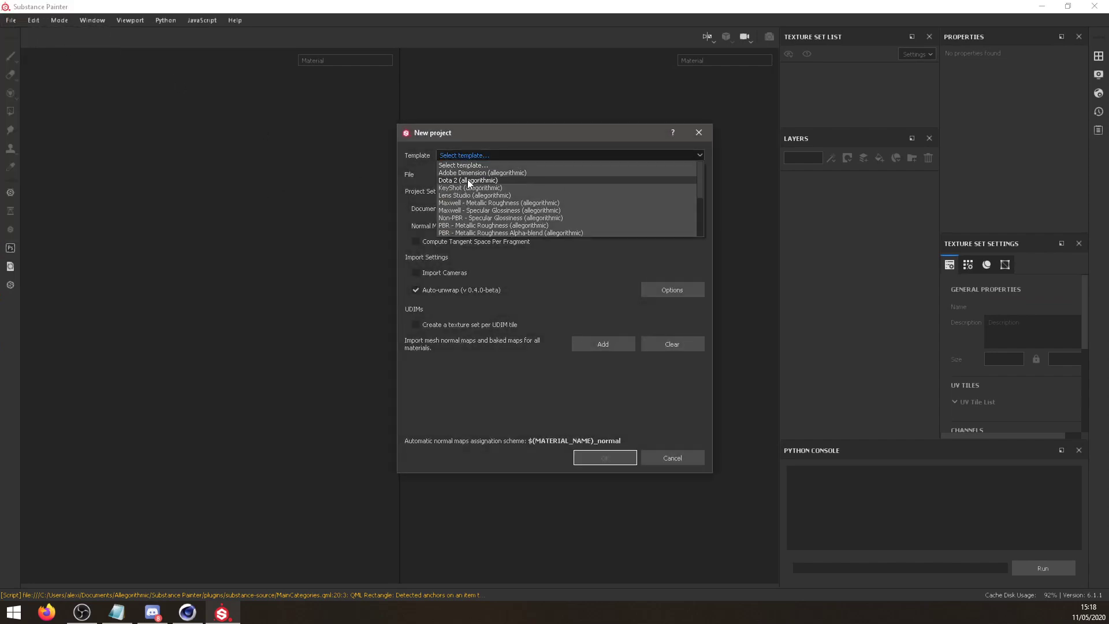
{"action": "scroll", "coordinate": [487, 199], "scroll_direction": "down", "scroll_amount": 1}
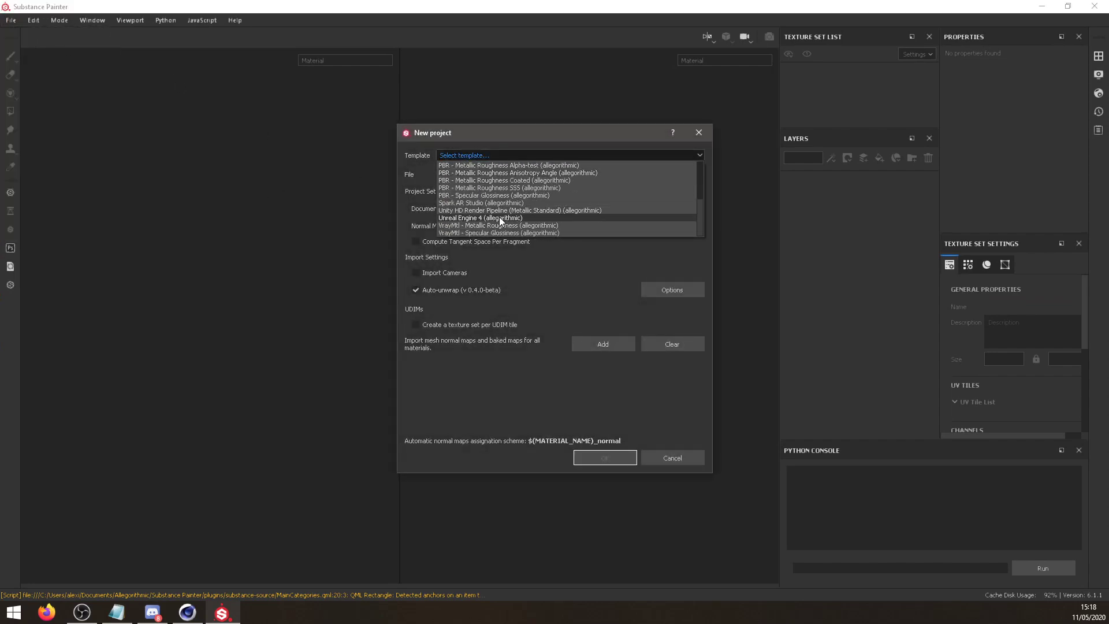
{"action": "scroll", "coordinate": [525, 207], "scroll_direction": "up", "scroll_amount": 4}
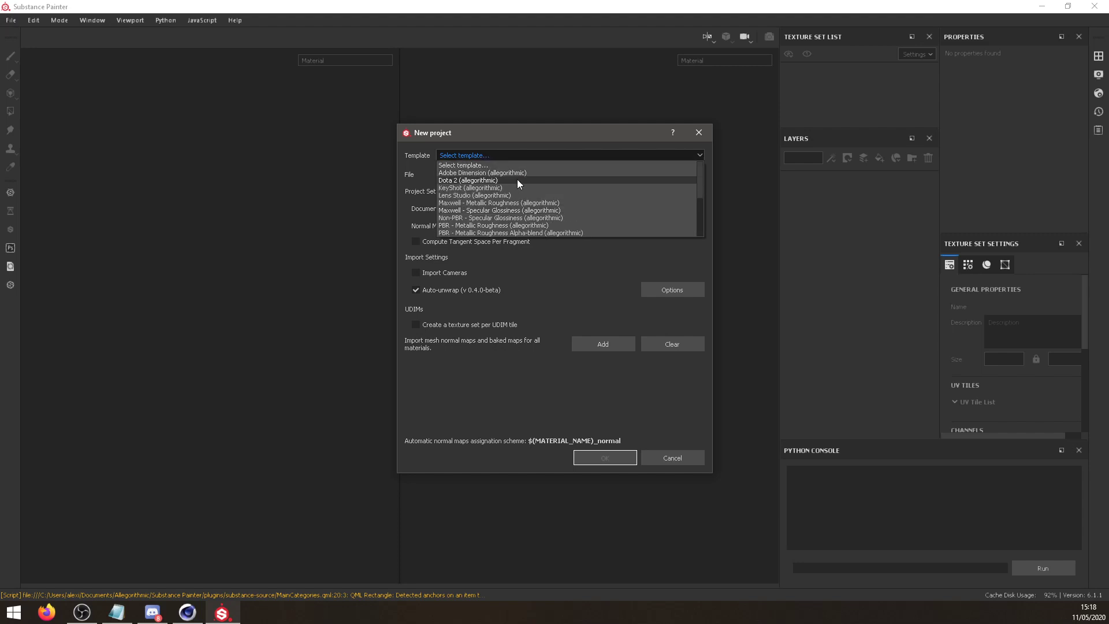
{"action": "scroll", "coordinate": [518, 178], "scroll_direction": "down", "scroll_amount": 3}
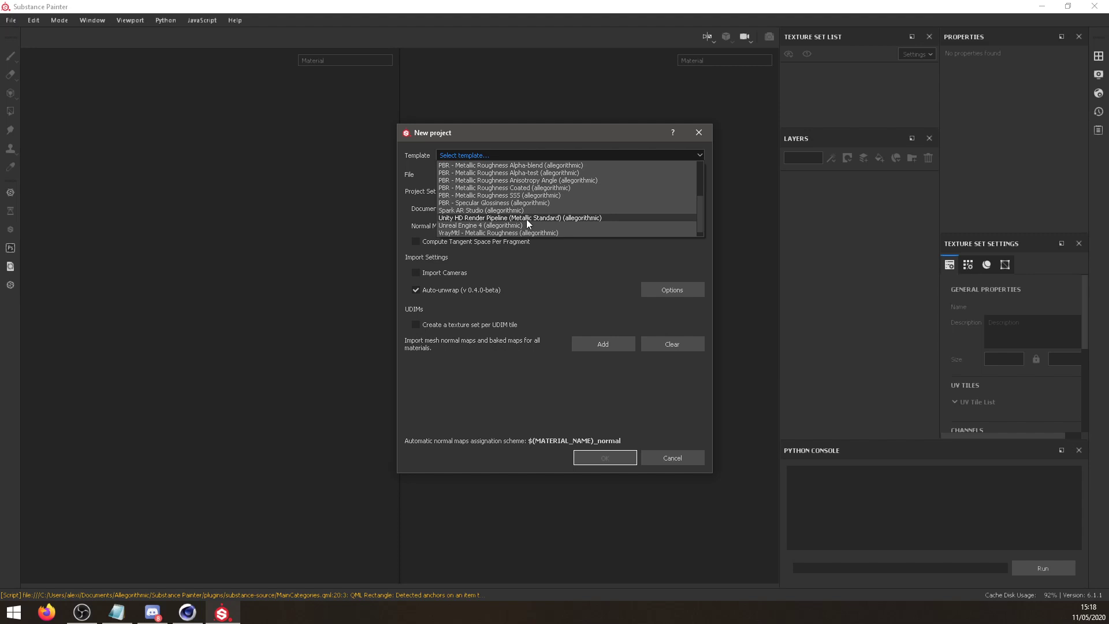
{"action": "left_click", "coordinate": [527, 218]}
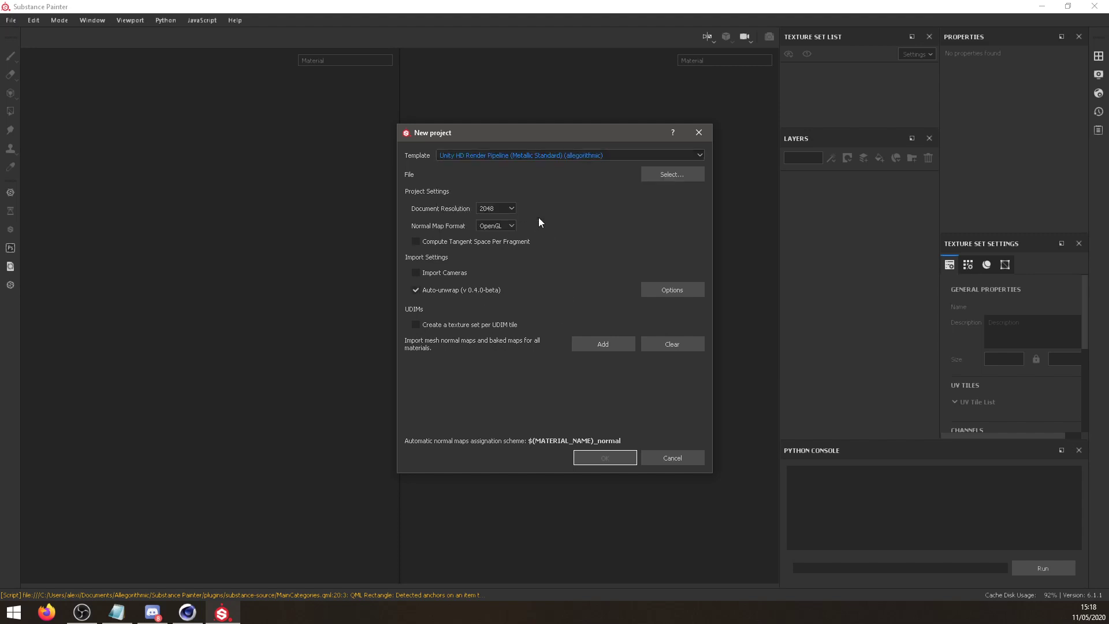
Load delmas_Body_EarthS3_merged.obj as the project's mesh and create the project with the remaining settings at their defaults.
{"action": "left_click", "coordinate": [677, 176]}
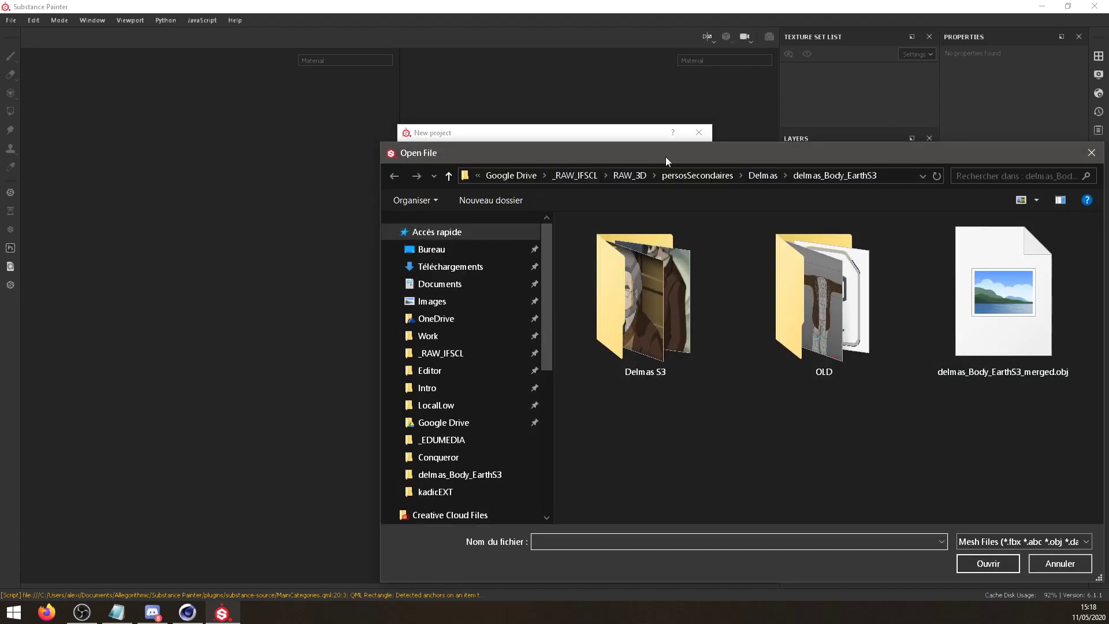
{"action": "double_click", "coordinate": [1005, 243]}
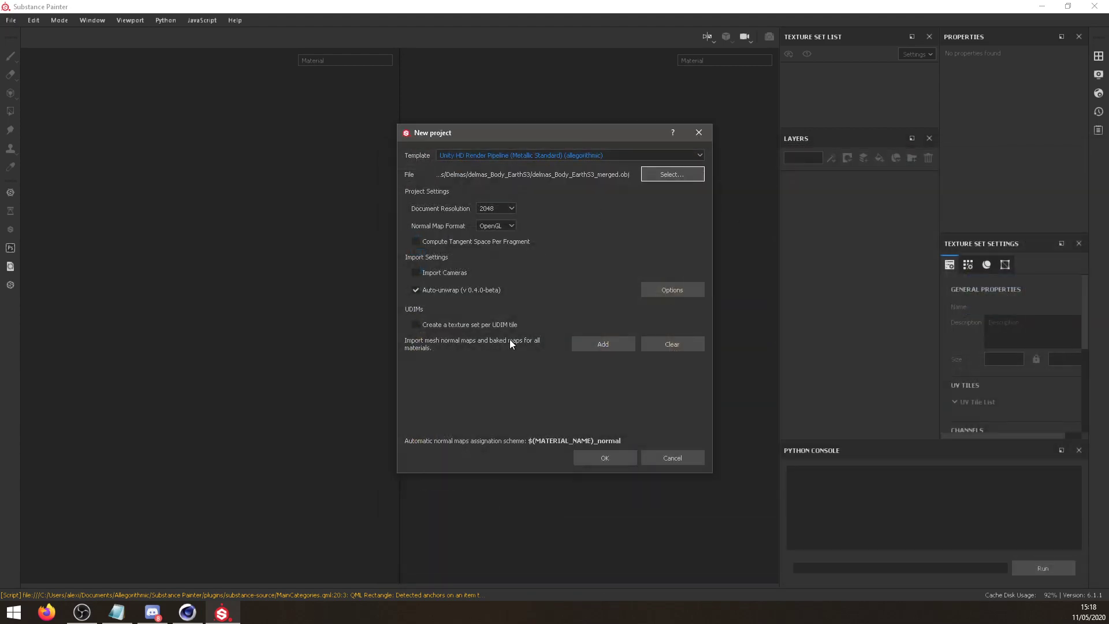
{"action": "left_click", "coordinate": [604, 457]}
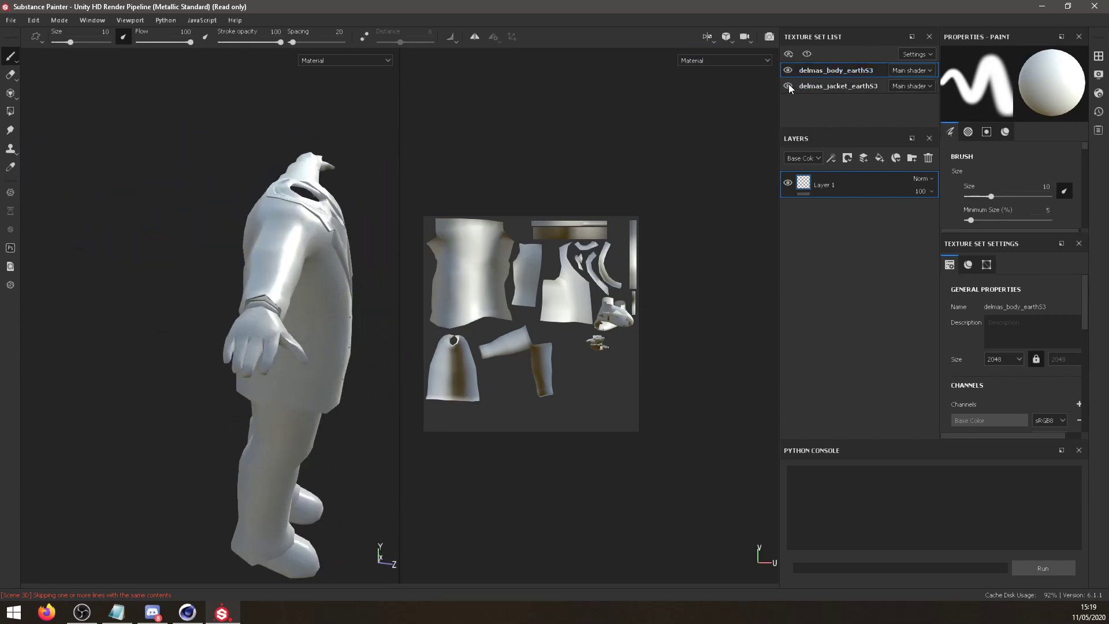
Examine the imported character mesh from several angles, including the jacket, collar, sleeves and legs.
{"action": "scroll", "coordinate": [325, 273], "scroll_direction": "up", "scroll_amount": 5}
{"action": "scroll", "coordinate": [325, 274], "scroll_direction": "down", "scroll_amount": 8}
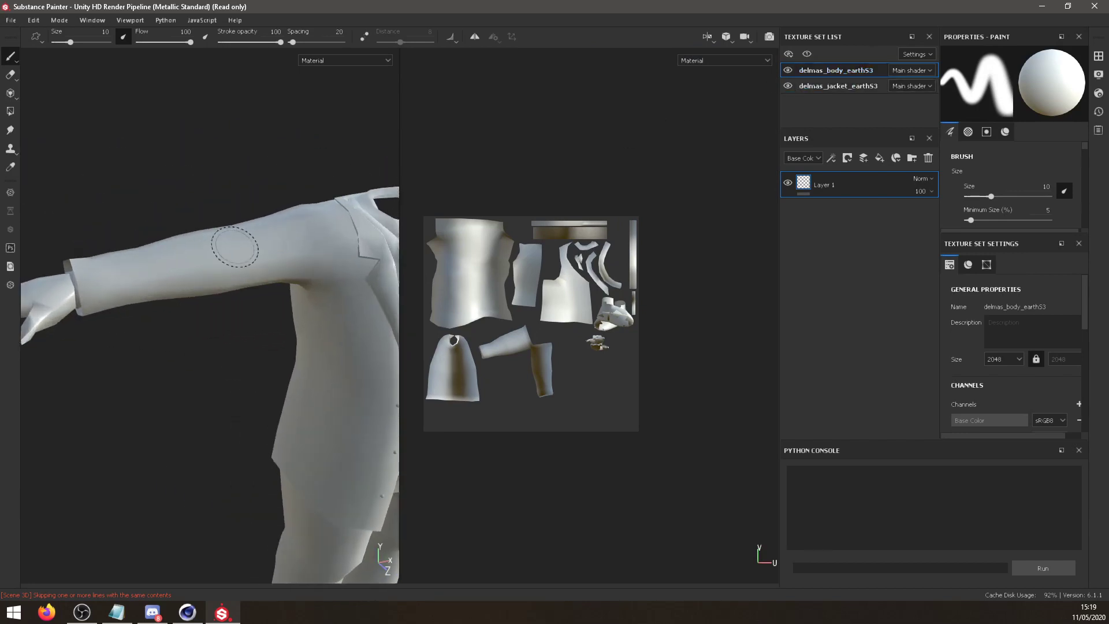
{"action": "scroll", "coordinate": [291, 250], "scroll_direction": "up", "scroll_amount": 2}
{"action": "middle_click_drag", "start_coordinate": [290, 250], "coordinate": [265, 226], "text": "alt"}
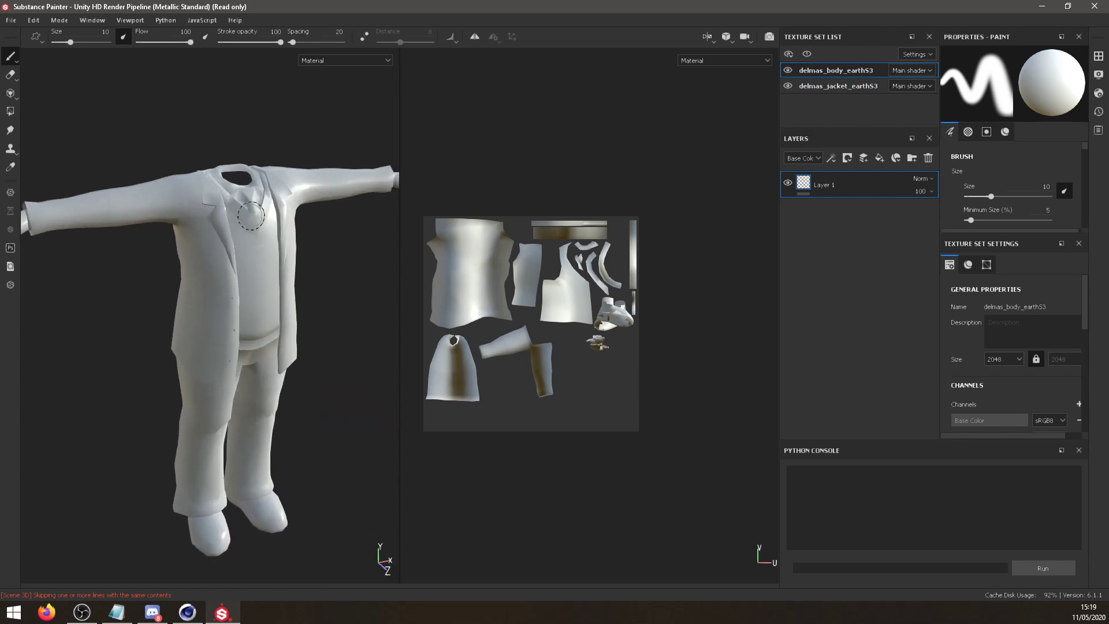
{"action": "left_click_drag", "start_coordinate": [264, 226], "coordinate": [299, 276], "text": "alt"}
{"action": "scroll", "coordinate": [267, 227], "scroll_direction": "up", "scroll_amount": 3}
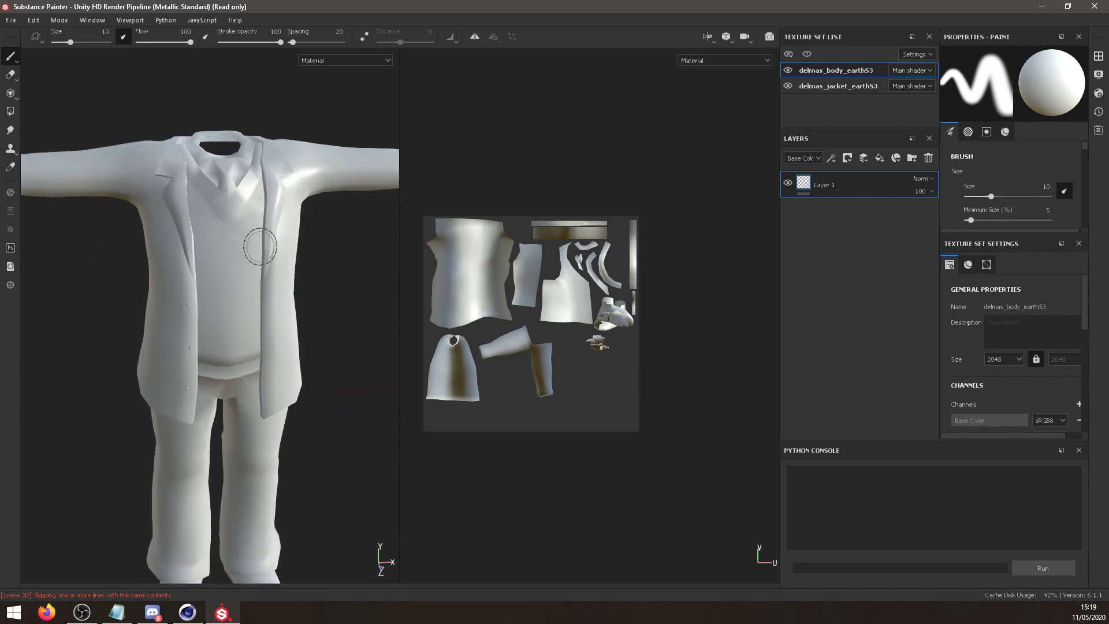
{"action": "scroll", "coordinate": [265, 248], "scroll_direction": "up", "scroll_amount": 4}
{"action": "scroll", "coordinate": [322, 255], "scroll_direction": "down", "scroll_amount": 6}
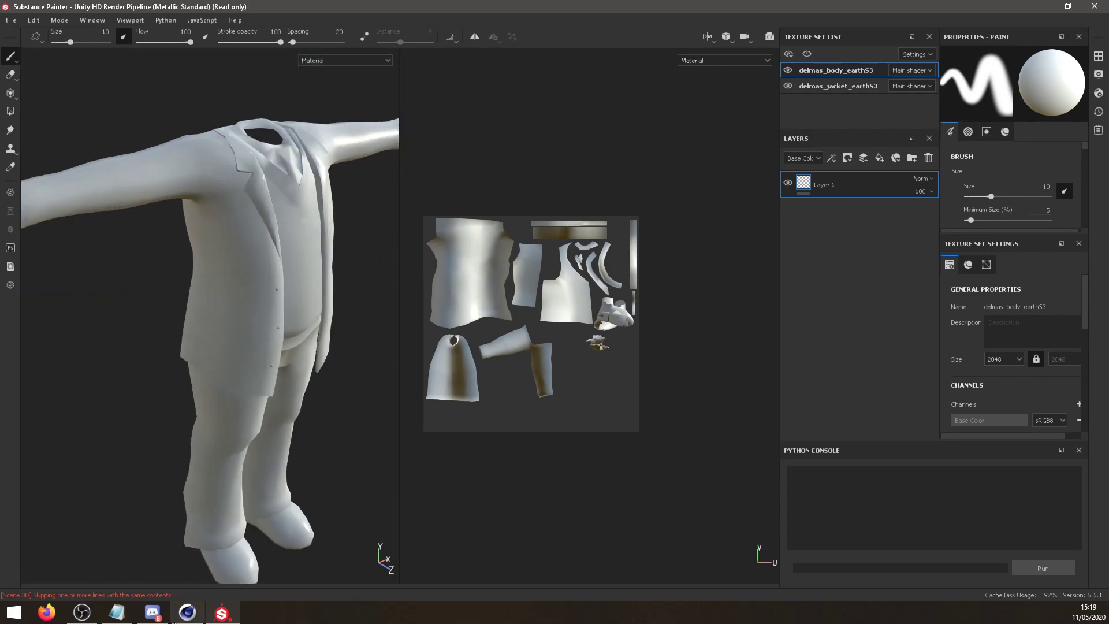
Switch to Cinema 4D and examine the polygons of the tie and the inside of the jacket in Polygon mode.
{"action": "left_click", "coordinate": [187, 611]}
{"action": "left_click", "coordinate": [10, 177]}
{"action": "scroll", "coordinate": [451, 226], "scroll_direction": "up", "scroll_amount": 5}
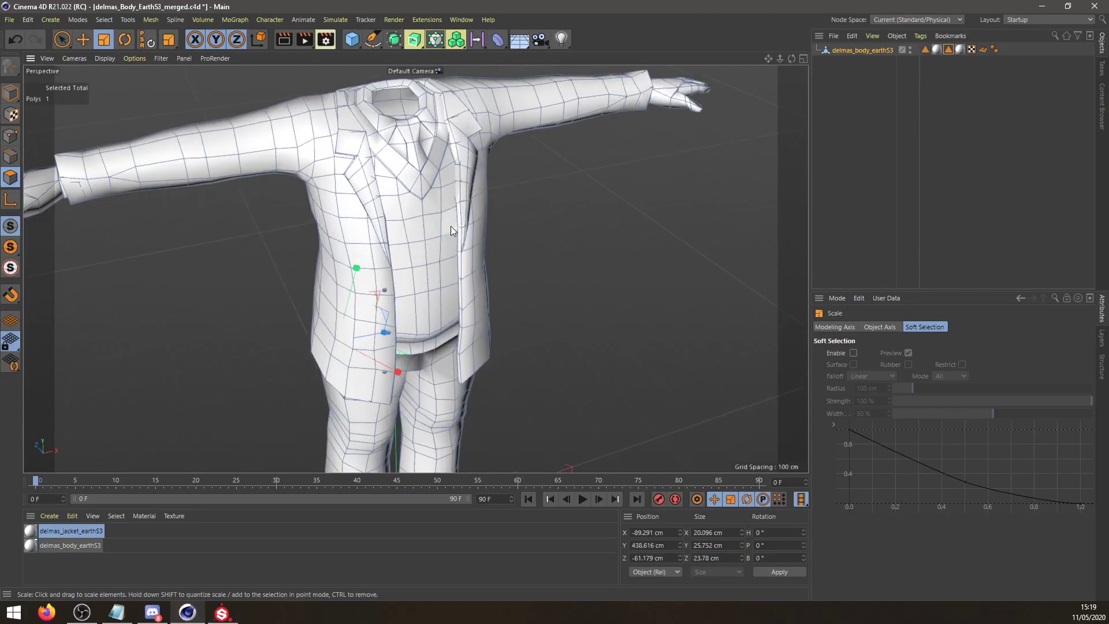
{"action": "left_click", "coordinate": [421, 190]}
{"action": "scroll", "coordinate": [424, 217], "scroll_direction": "up", "scroll_amount": 4}
{"action": "left_click_drag", "start_coordinate": [424, 215], "coordinate": [519, 174], "text": "alt"}
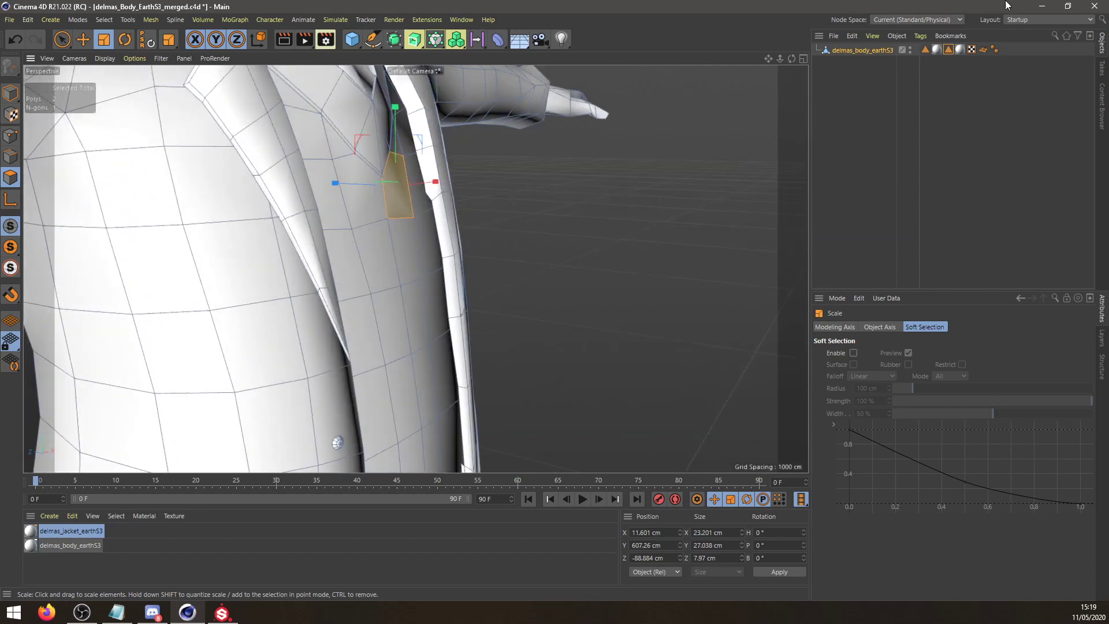
Return to Substance Painter and hide the delmas_jacket_earthS3 texture set.
{"action": "left_click", "coordinate": [1042, 7]}
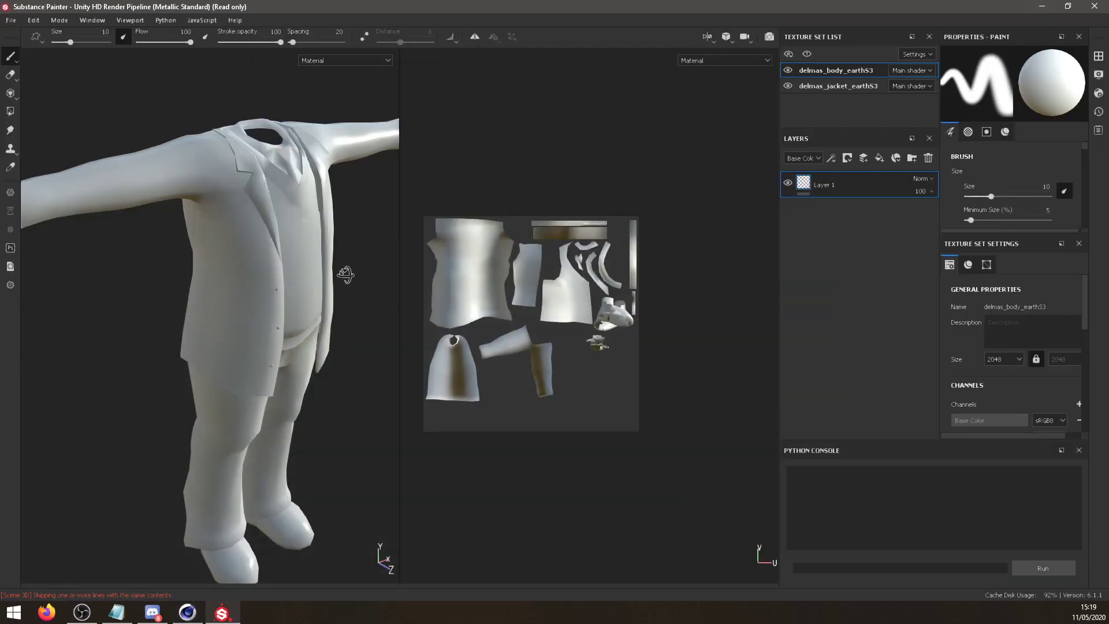
{"action": "mouse_move", "coordinate": [347, 275]}
{"action": "left_mouse_down", "text": "alt"}
{"action": "mouse_move", "coordinate": [315, 271]}
{"action": "mouse_move", "coordinate": [358, 277]}
{"action": "left_mouse_up", "text": "alt"}
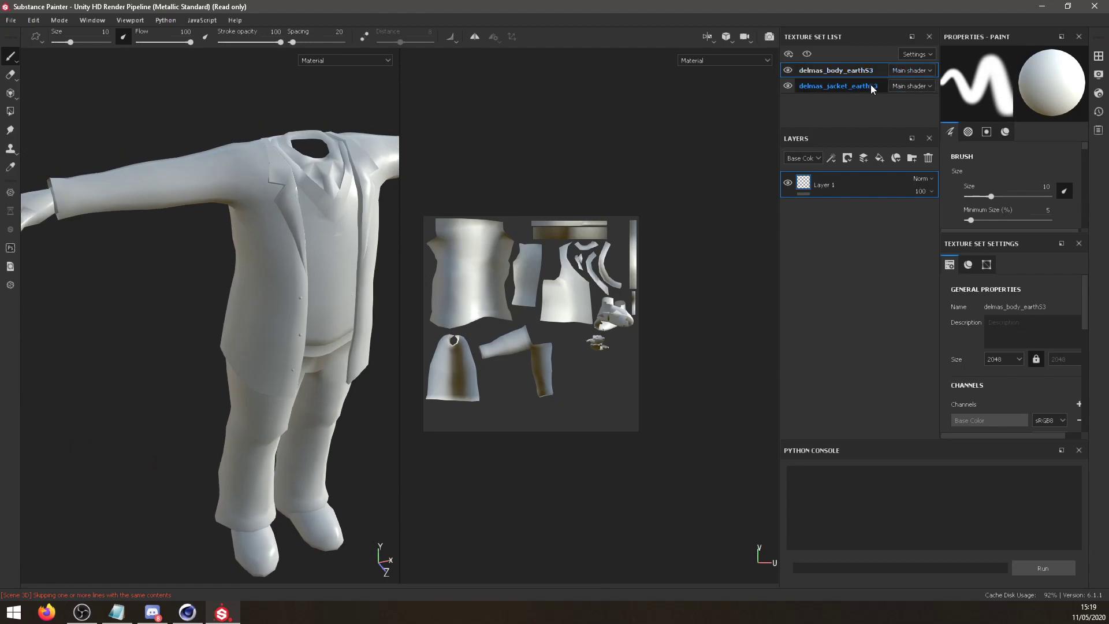
{"action": "left_click", "coordinate": [786, 86]}
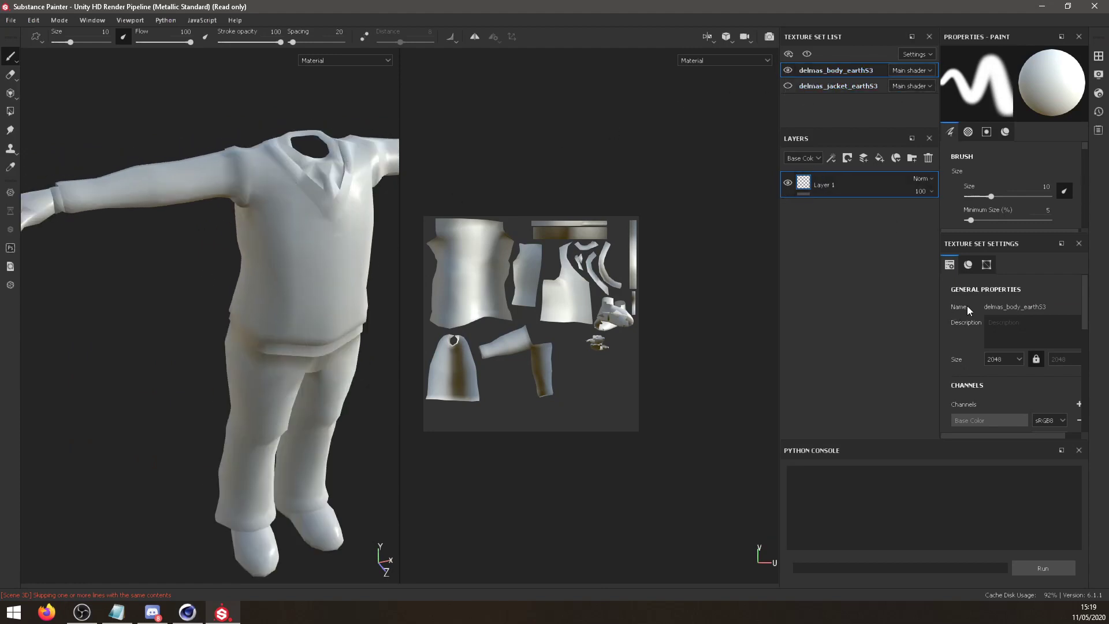
Remove the Height, Roughness, Metallic and Normal channels from the delmas_body_earthS3 texture set, leaving only Base Color.
{"action": "scroll", "coordinate": [982, 301], "scroll_direction": "down", "scroll_amount": 2}
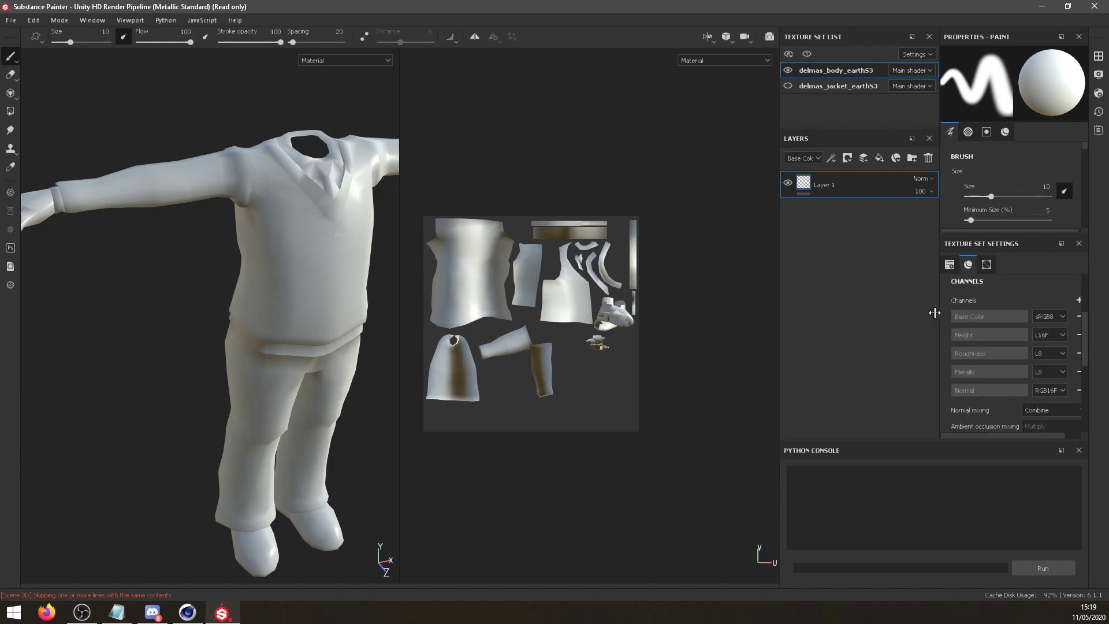
{"action": "left_click", "coordinate": [1079, 335]}
{"action": "left_click", "coordinate": [1079, 335]}
{"action": "left_click", "coordinate": [1079, 335]}
{"action": "left_click", "coordinate": [1079, 335]}
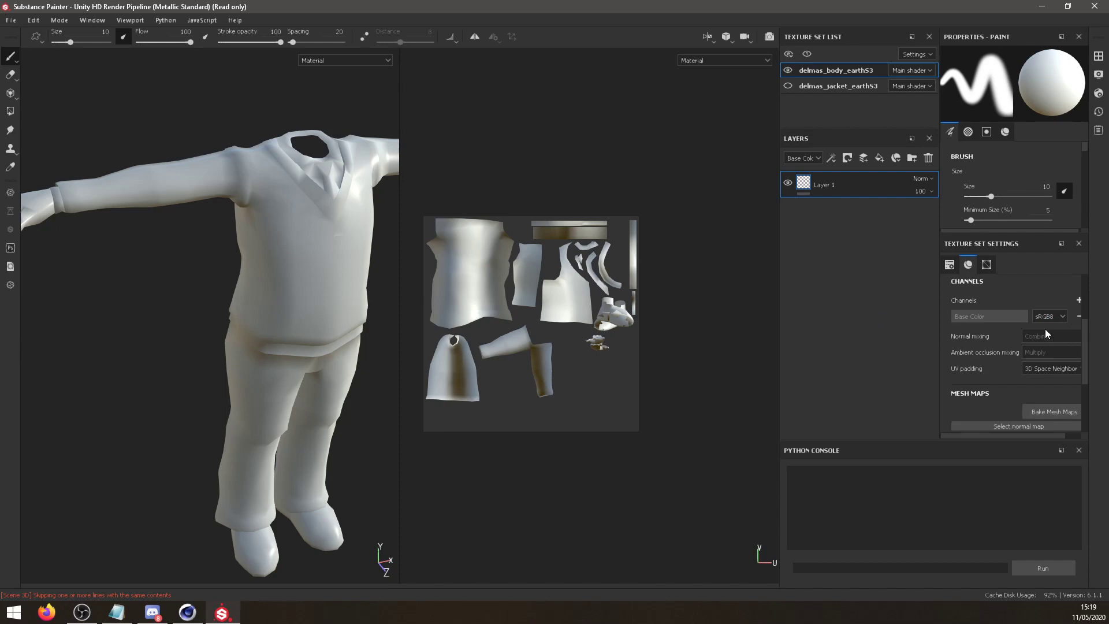
{"action": "scroll", "coordinate": [982, 310], "scroll_direction": "up", "scroll_amount": 2}
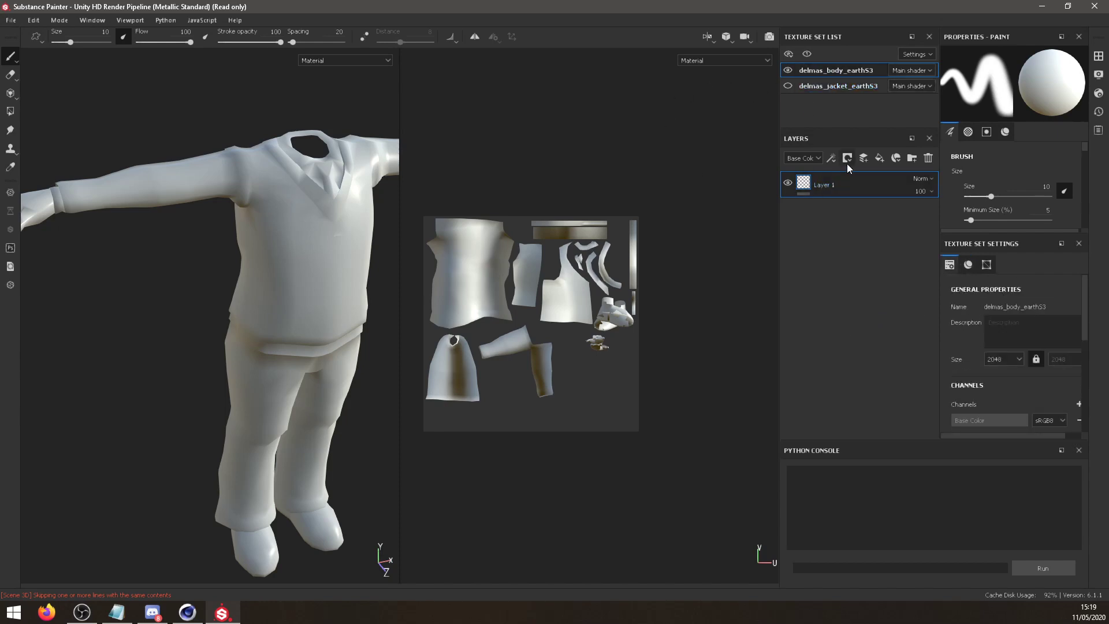
Add a fill layer above Layer 1 in the delmas_body_earthS3 texture set.
{"action": "left_click", "coordinate": [864, 158]}
{"action": "key", "text": "ctrl+z"}
{"action": "left_click", "coordinate": [879, 157]}
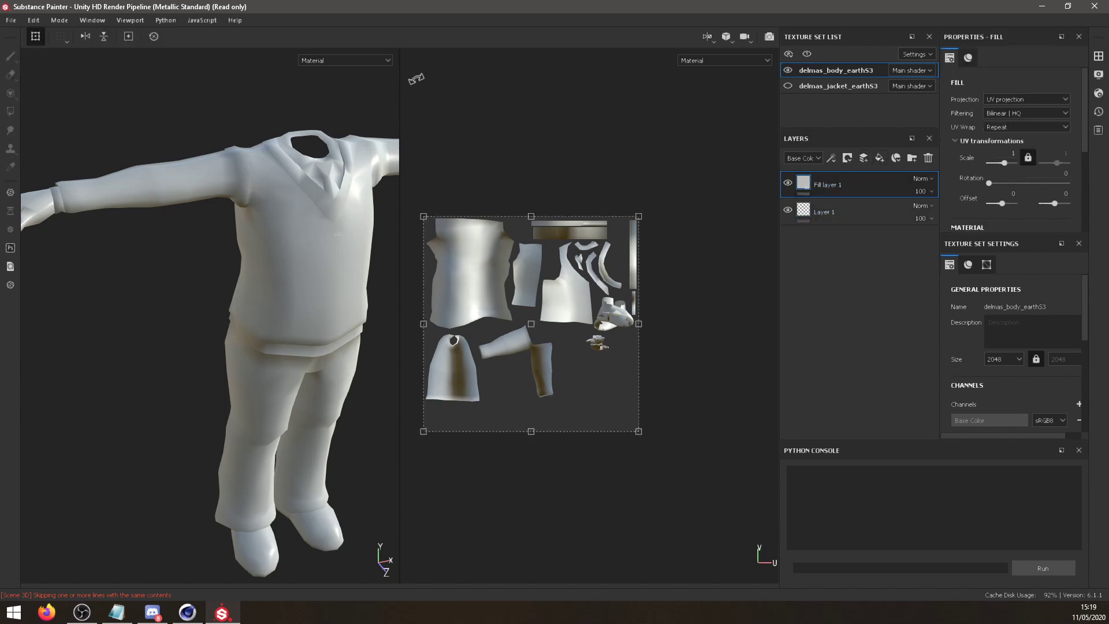
Set both the 3D and UV views to display only the Base Color channel.
{"action": "left_click", "coordinate": [350, 60]}
{"action": "left_click", "coordinate": [342, 91]}
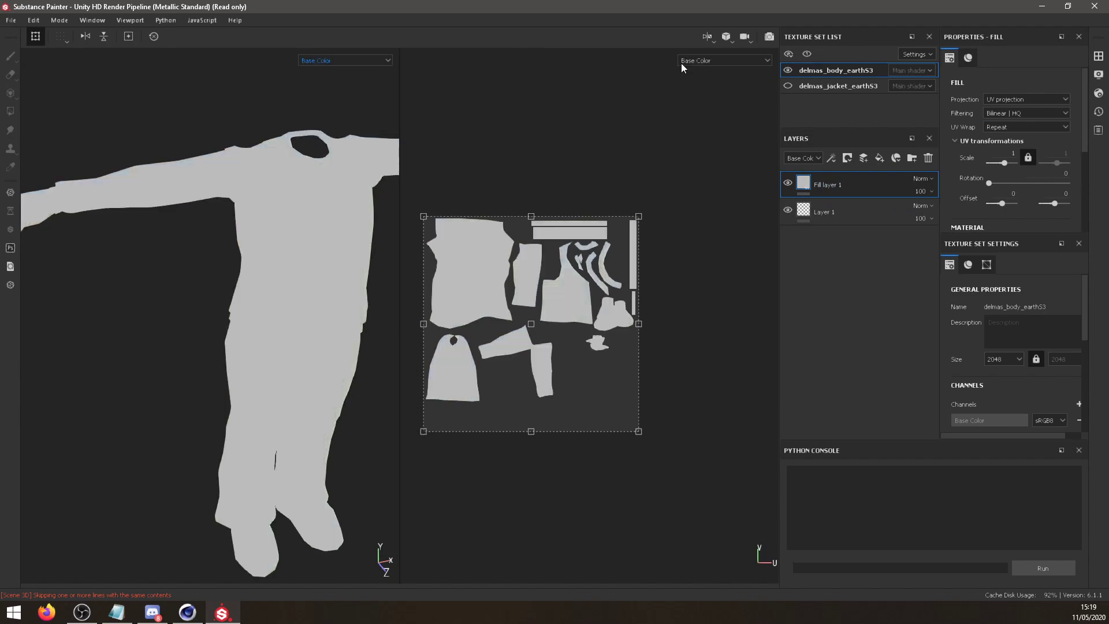
{"action": "left_click_drag", "start_coordinate": [318, 123], "coordinate": [278, 288], "text": "alt"}
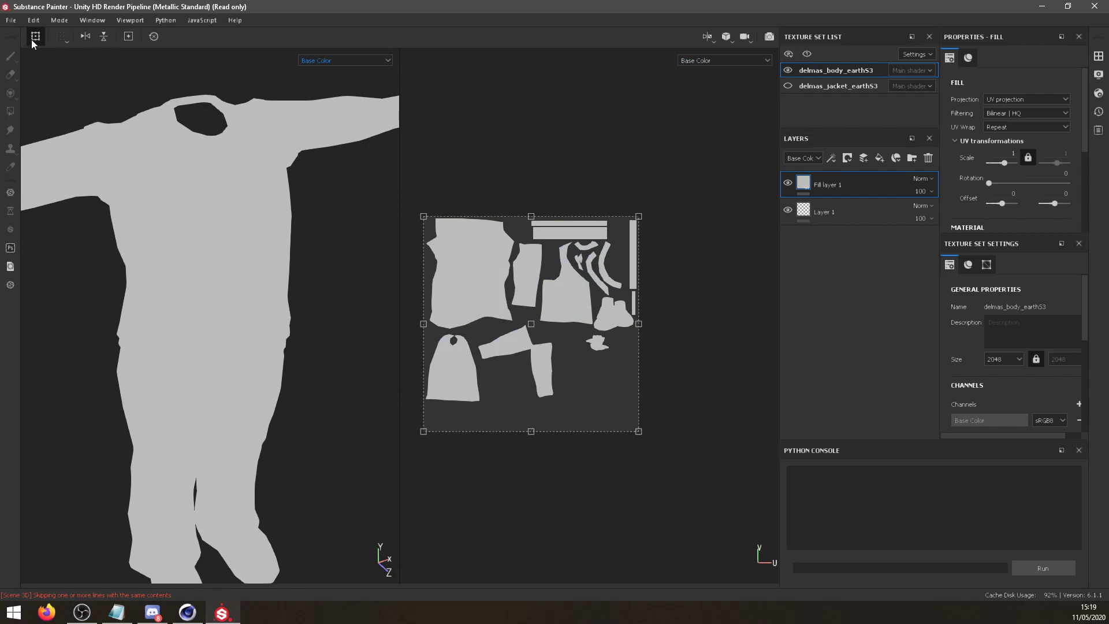
Shift the fill's UV offset to about -0.0027 and 0.0027, and toggle the fill layer's visibility off and on.
{"action": "left_click_drag", "start_coordinate": [604, 258], "coordinate": [604, 256]}
{"action": "right_click", "coordinate": [691, 175]}
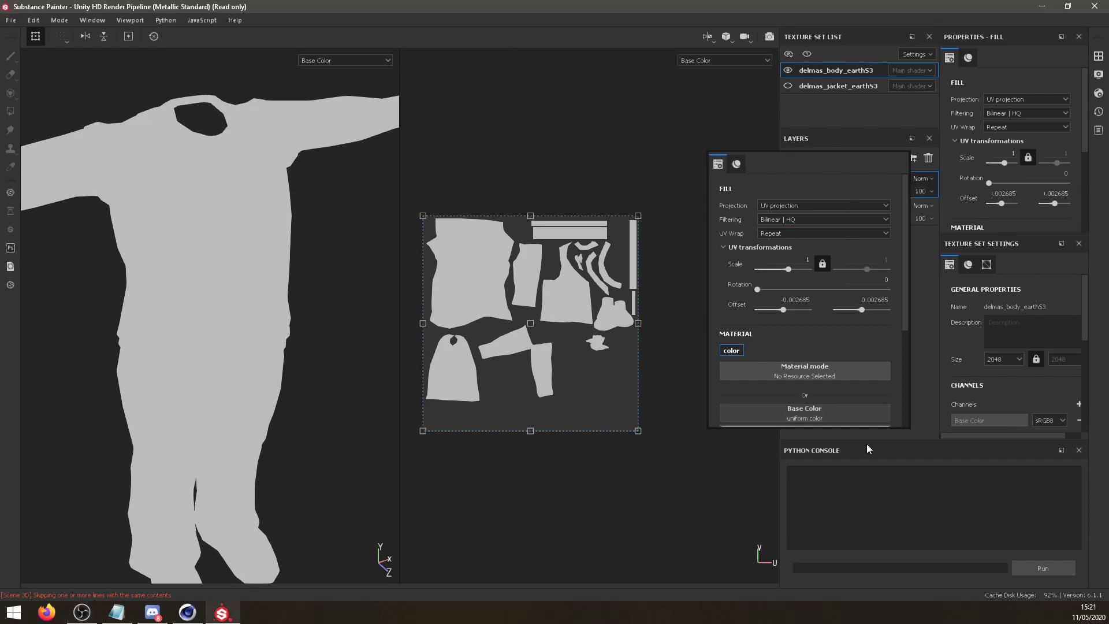
{"action": "left_click", "coordinate": [788, 183]}
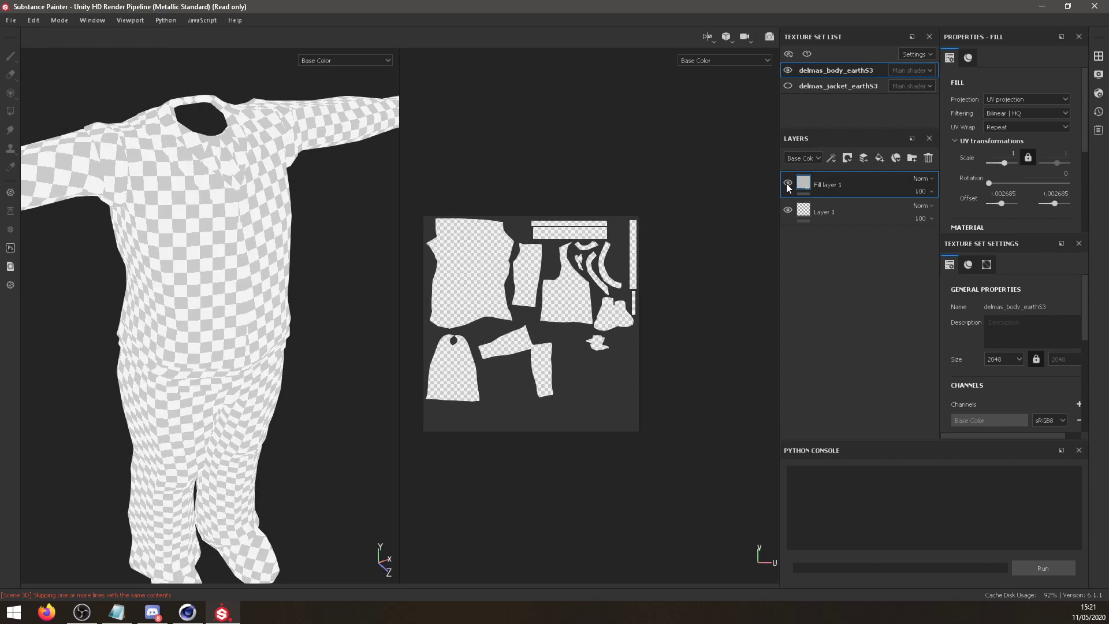
{"action": "left_click", "coordinate": [789, 183]}
Add a black mask to Fill layer 1.
{"action": "scroll", "coordinate": [369, 245], "scroll_direction": "up", "scroll_amount": 1}
{"action": "scroll", "coordinate": [460, 258], "scroll_direction": "up", "scroll_amount": 2}
{"action": "left_click_drag", "start_coordinate": [294, 269], "coordinate": [266, 283], "text": "alt"}
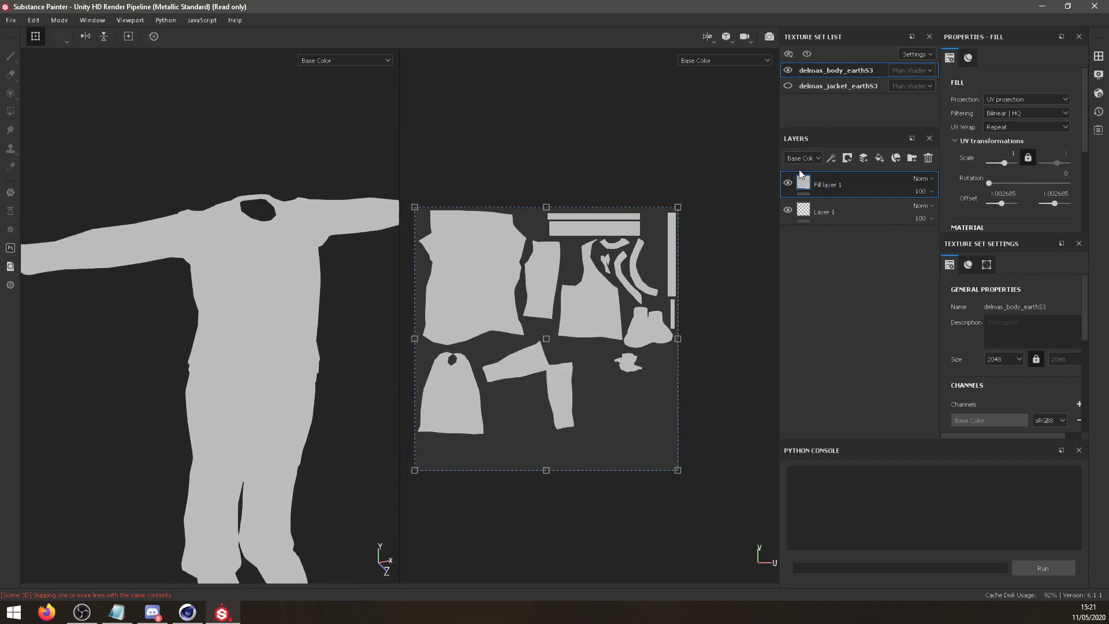
{"action": "right_click", "coordinate": [837, 176]}
{"action": "left_click", "coordinate": [899, 32]}
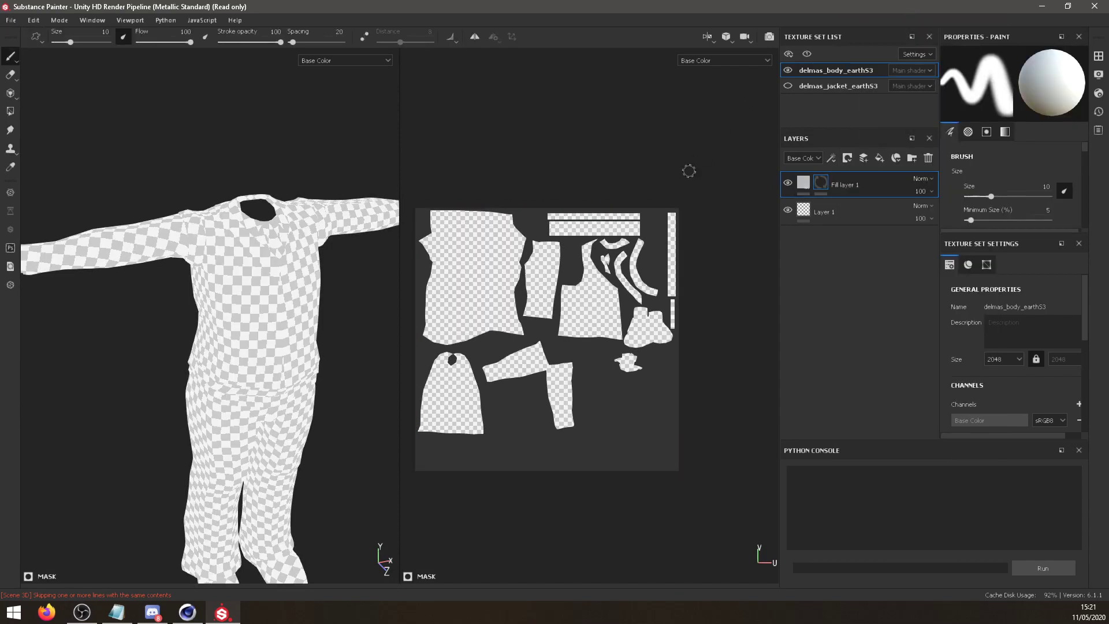
Delete Layer 1 and add a new fill layer beneath Fill layer 1.
{"action": "left_click", "coordinate": [890, 215]}
{"action": "left_click", "coordinate": [928, 158]}
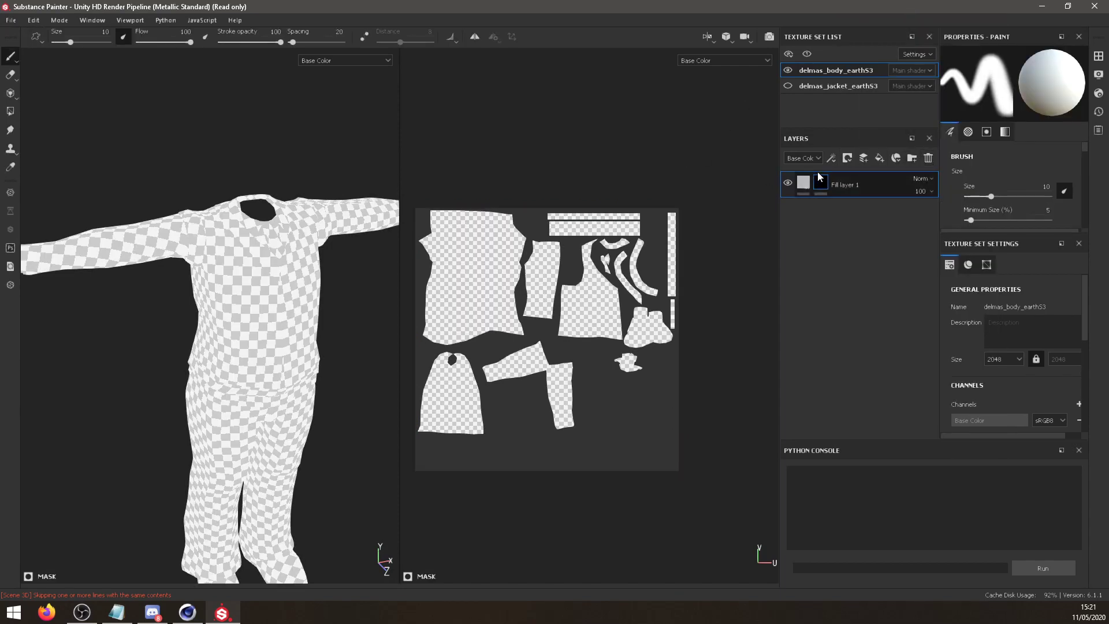
{"action": "left_click", "coordinate": [879, 158]}
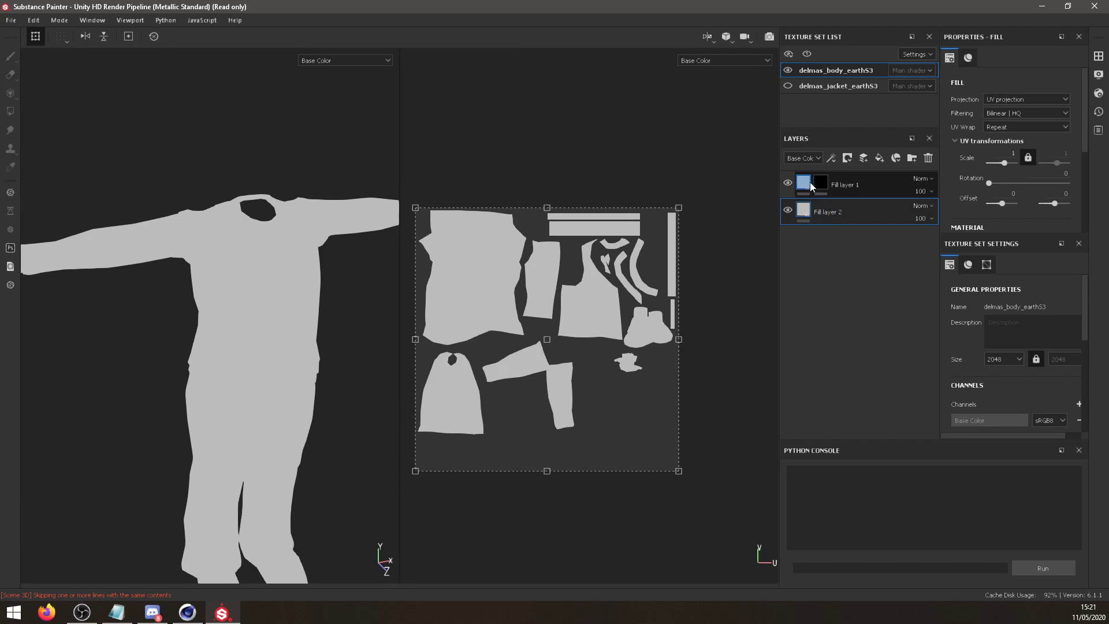
Set Fill layer 1's base color to a red of about R 0.715, G 0.089, B 0.089.
{"action": "left_click", "coordinate": [821, 183]}
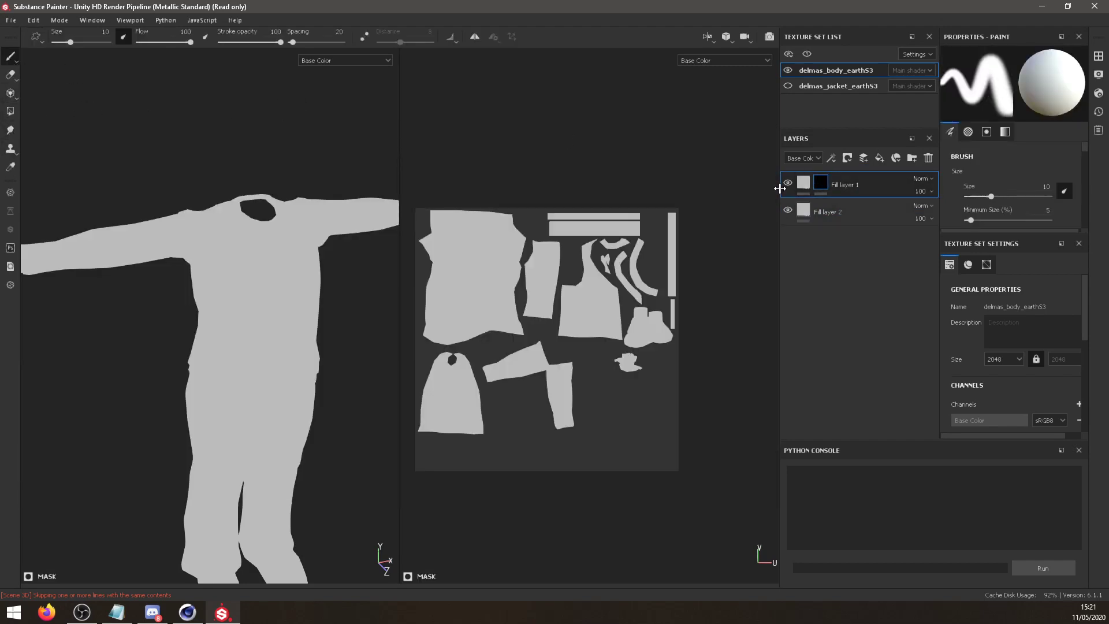
{"action": "left_click", "coordinate": [804, 183]}
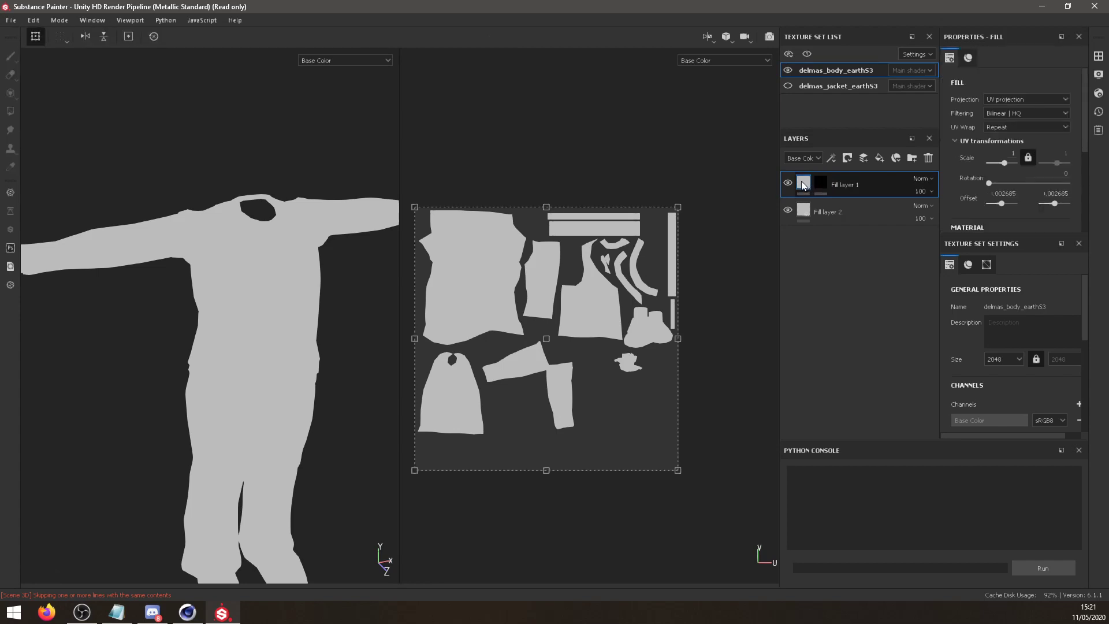
{"action": "scroll", "coordinate": [965, 317], "scroll_direction": "down", "scroll_amount": 3}
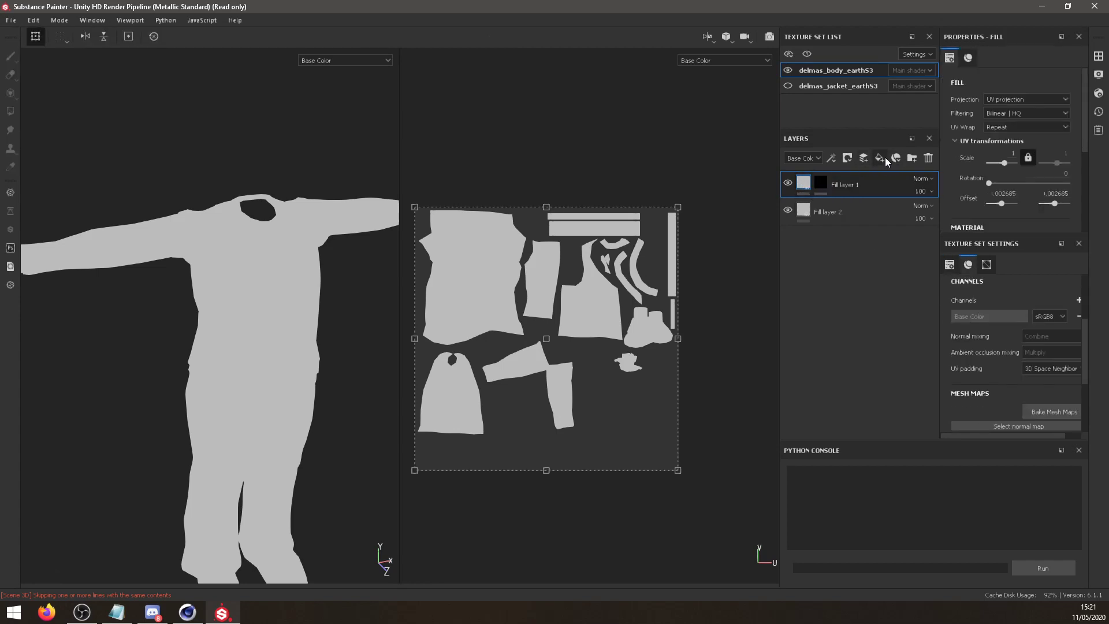
{"action": "right_click", "coordinate": [802, 188]}
{"action": "left_click", "coordinate": [803, 184]}
{"action": "scroll", "coordinate": [995, 383], "scroll_direction": "down", "scroll_amount": 3}
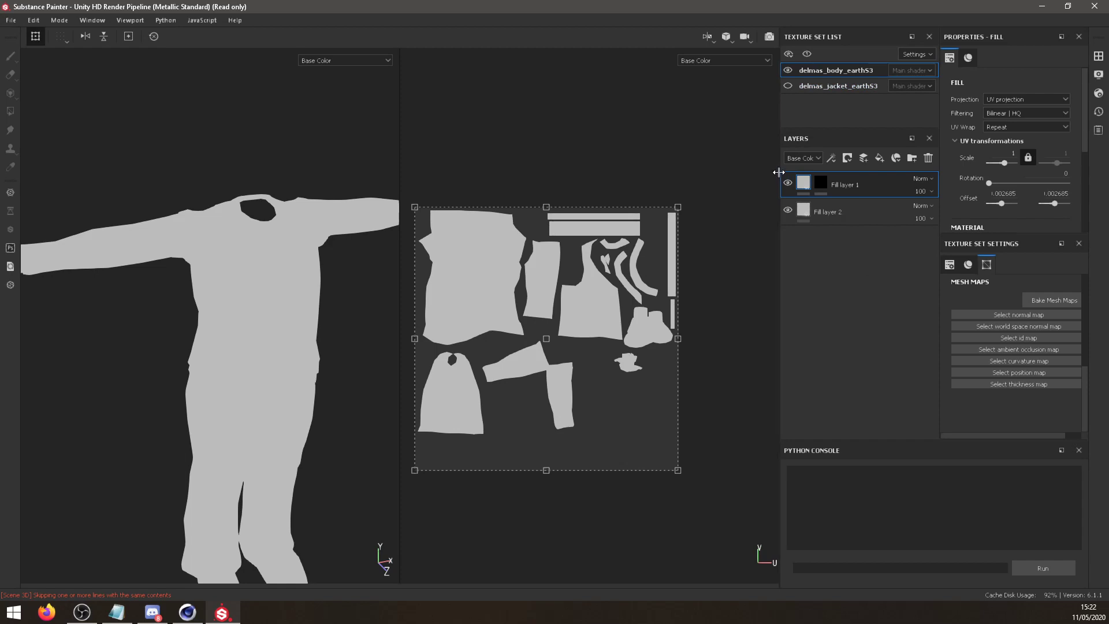
{"action": "left_click_drag", "start_coordinate": [778, 172], "coordinate": [710, 172]}
{"action": "scroll", "coordinate": [986, 178], "scroll_direction": "down", "scroll_amount": 3}
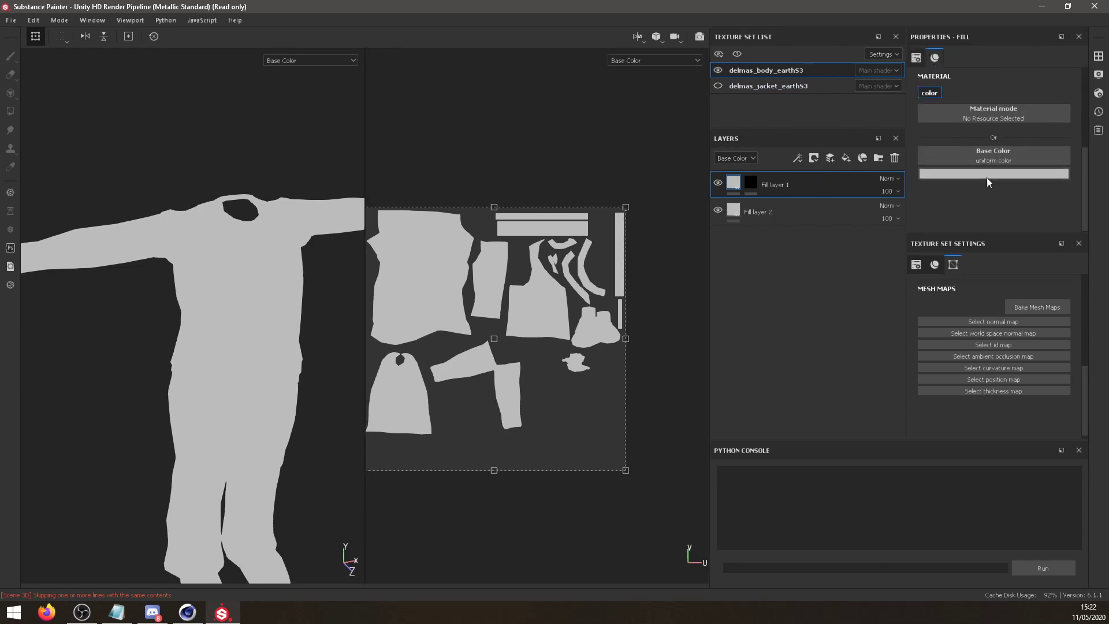
{"action": "left_click", "coordinate": [987, 174]}
{"action": "left_click_drag", "start_coordinate": [956, 242], "coordinate": [1002, 211]}
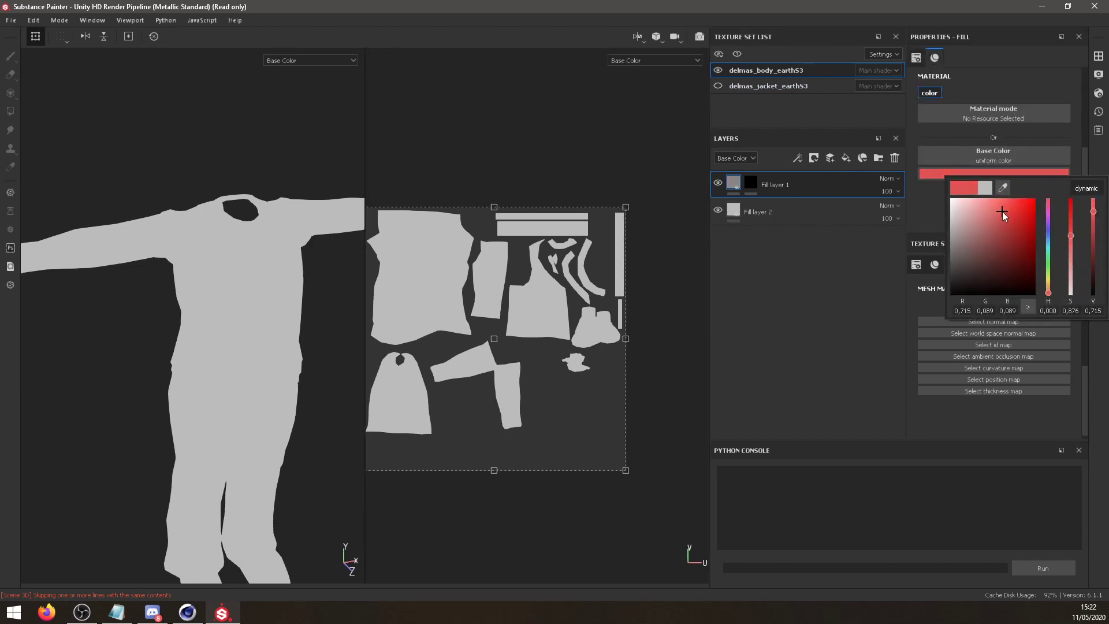
{"action": "left_click", "coordinate": [765, 242]}
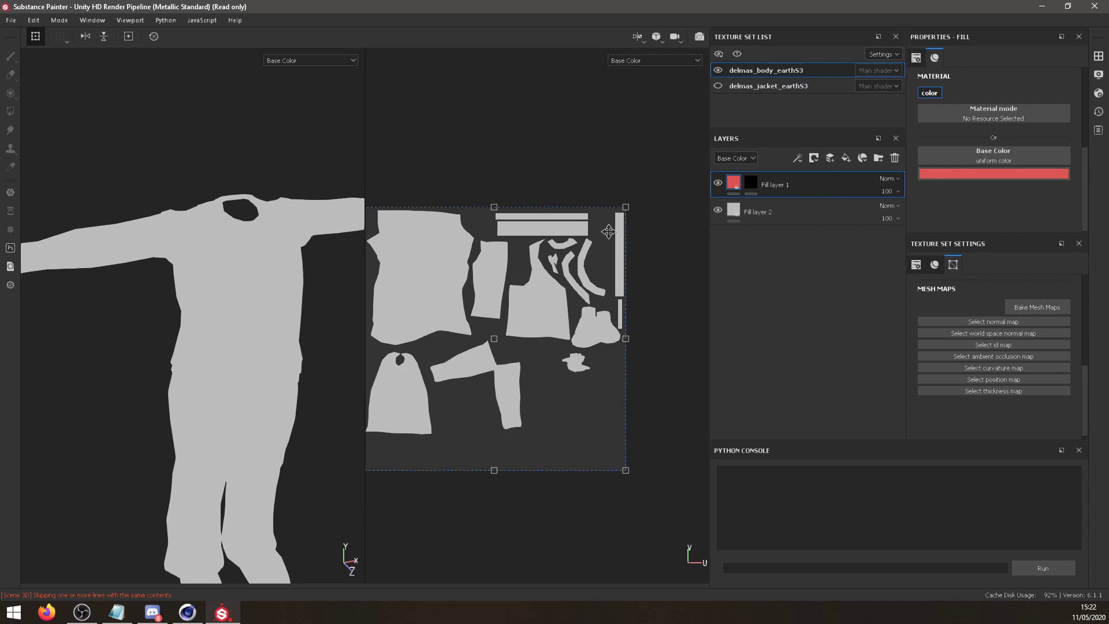
Replace Fill layer 1's mask with a fresh black mask and activate the Polygon Fill tool.
{"action": "left_click", "coordinate": [750, 183]}
{"action": "right_click", "coordinate": [751, 183]}
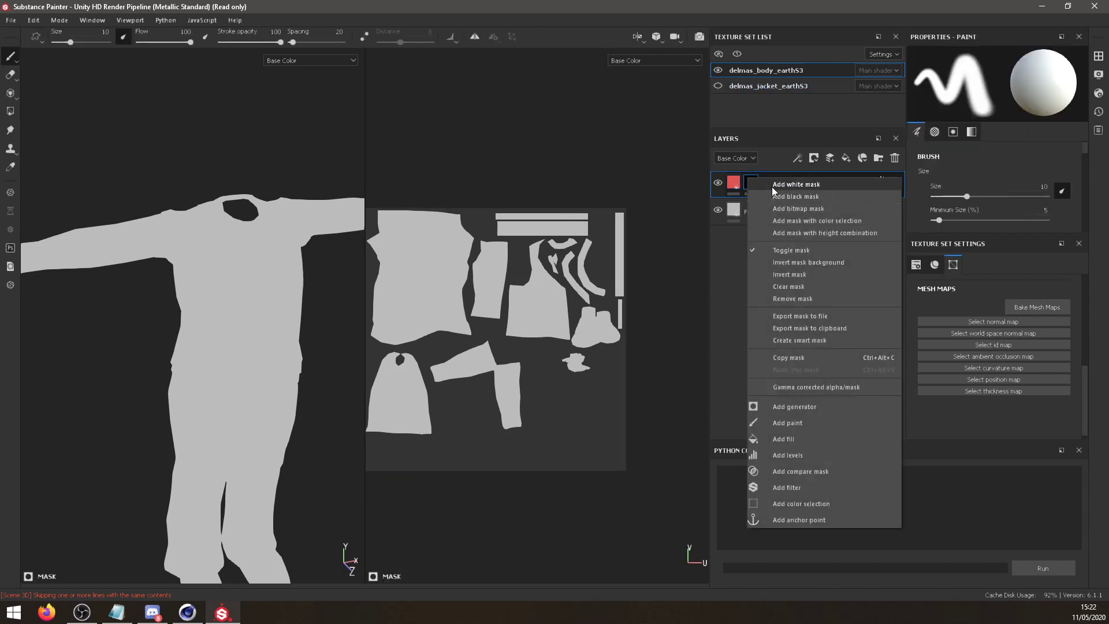
{"action": "left_click", "coordinate": [750, 184]}
{"action": "right_click", "coordinate": [750, 183]}
{"action": "left_click", "coordinate": [780, 189]}
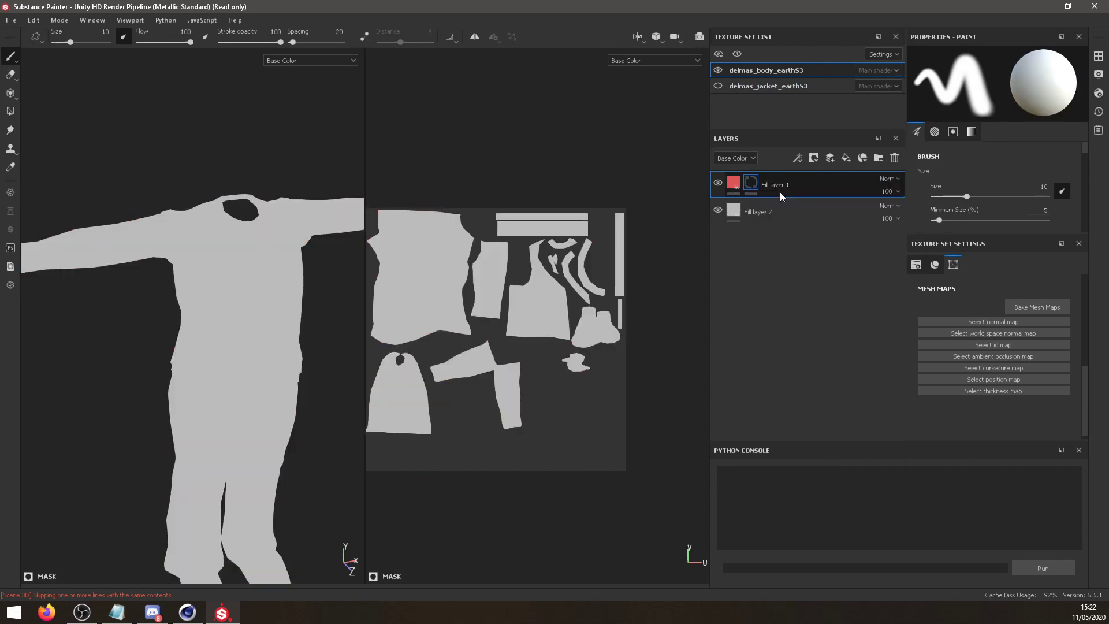
{"action": "left_click", "coordinate": [11, 110]}
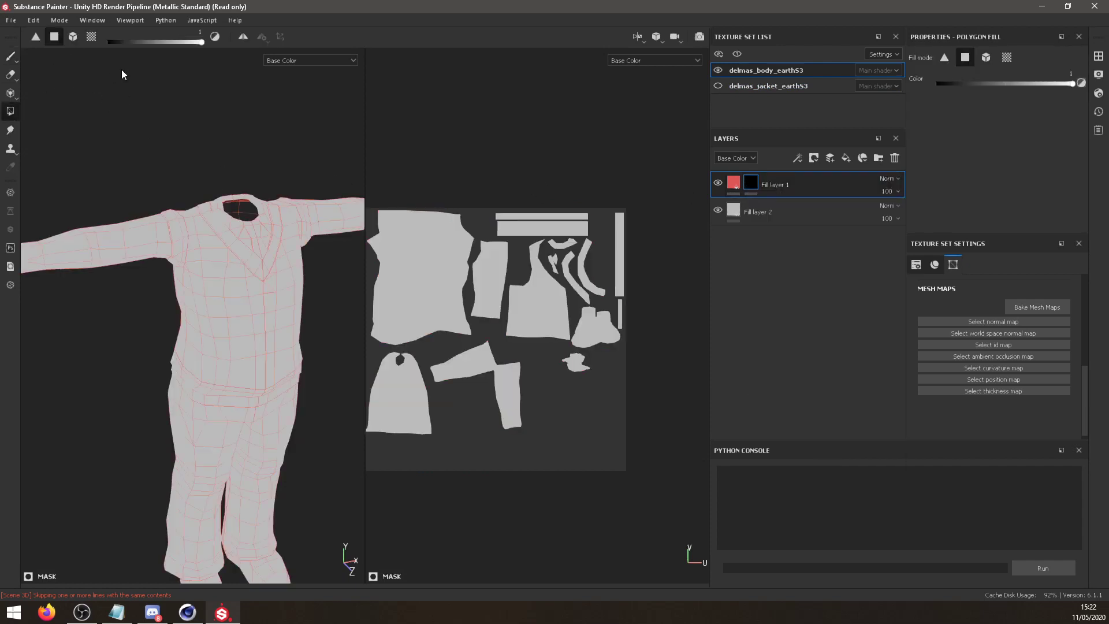
Try to reveal the whole connected clothing mesh in Fill layer 1's mask with Polygon Fill in mesh mode.
{"action": "left_click", "coordinate": [73, 37]}
{"action": "left_click", "coordinate": [278, 305]}
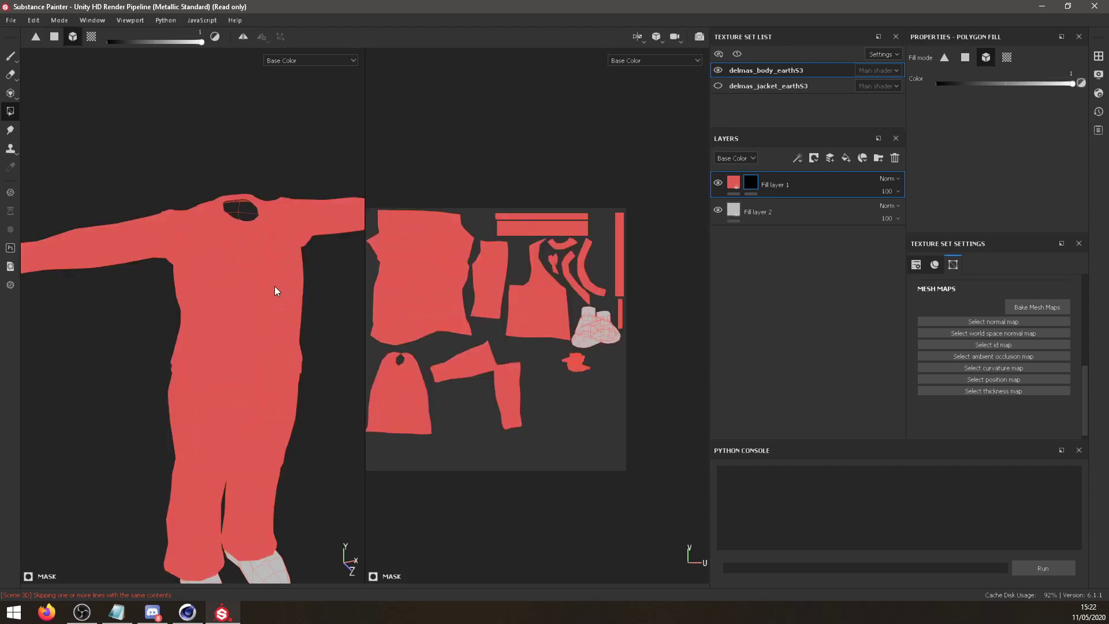
{"action": "key", "text": "ctrl+z"}
Reveal the sweater vest's front in Fill layer 1's mask using Polygon Fill in UV chunk mode.
{"action": "left_click", "coordinate": [55, 37]}
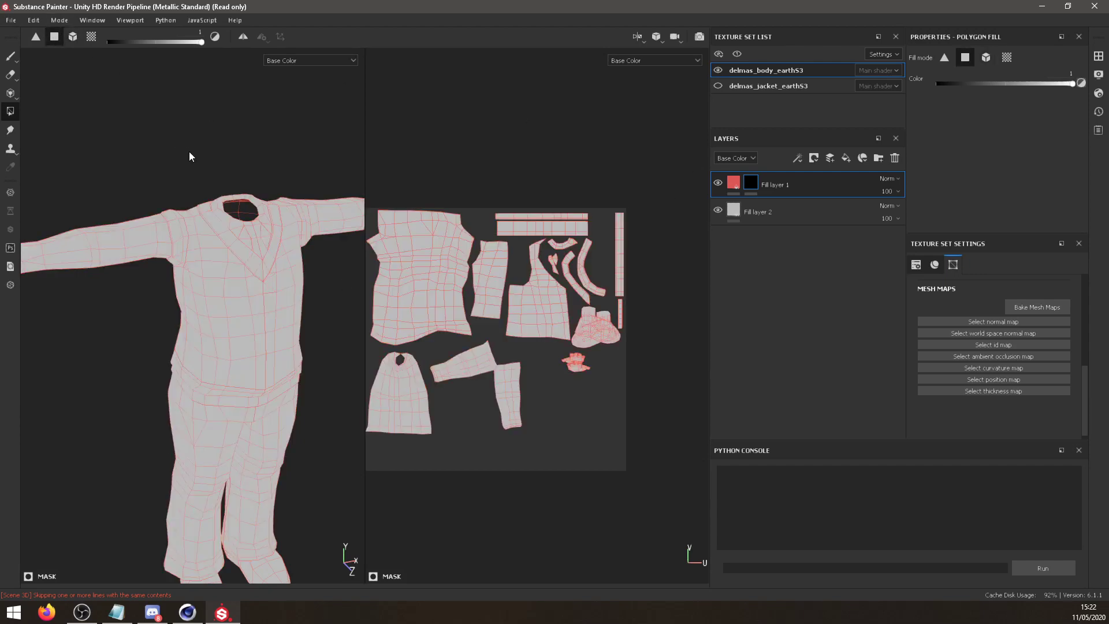
{"action": "left_click", "coordinate": [91, 37]}
{"action": "left_click", "coordinate": [229, 271]}
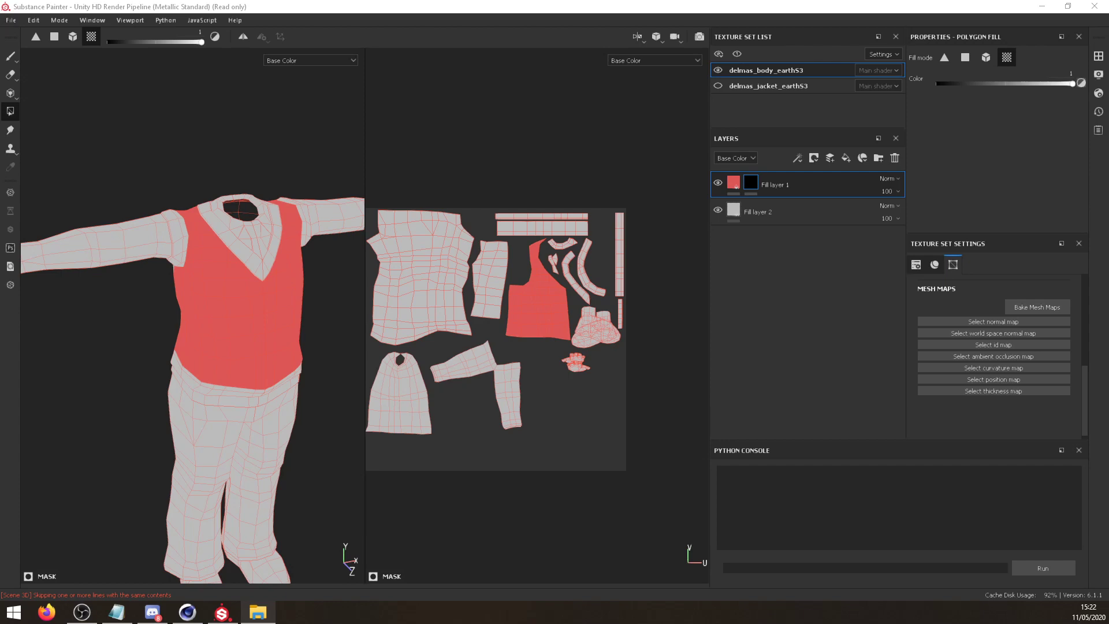
Switch to File Explorer, enlarge the Delmas S3 folder's thumbnails and open the reference image Delmas 8.png.
{"action": "key", "text": "alt+Tab"}
{"action": "scroll", "coordinate": [321, 324], "scroll_direction": "up", "scroll_amount": 5, "text": "ctrl"}
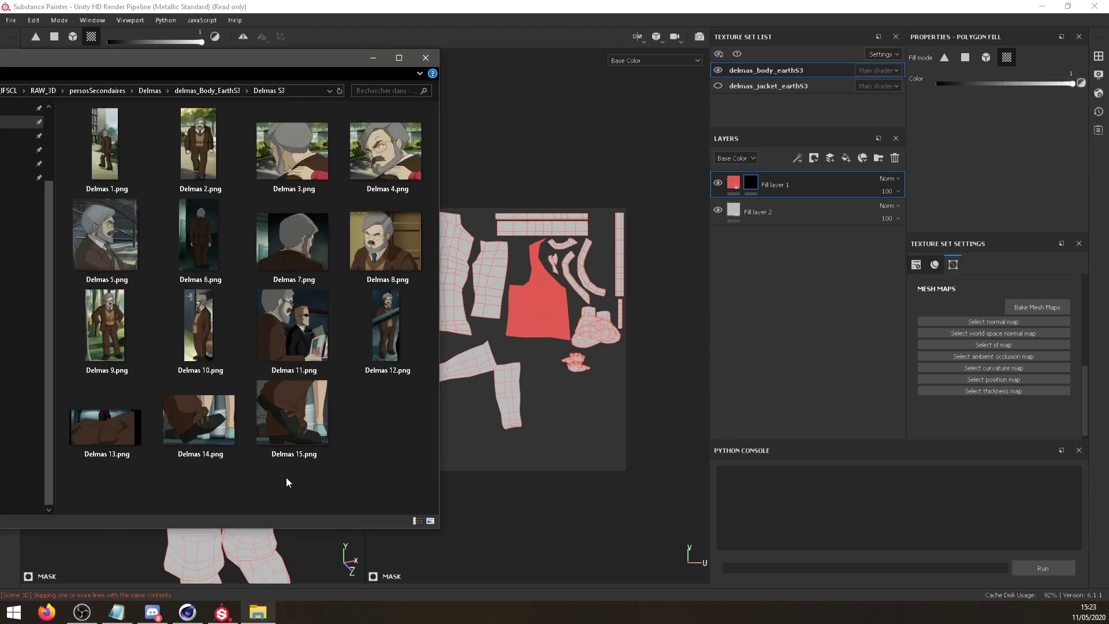
{"action": "scroll", "coordinate": [278, 436], "scroll_direction": "down", "scroll_amount": 3}
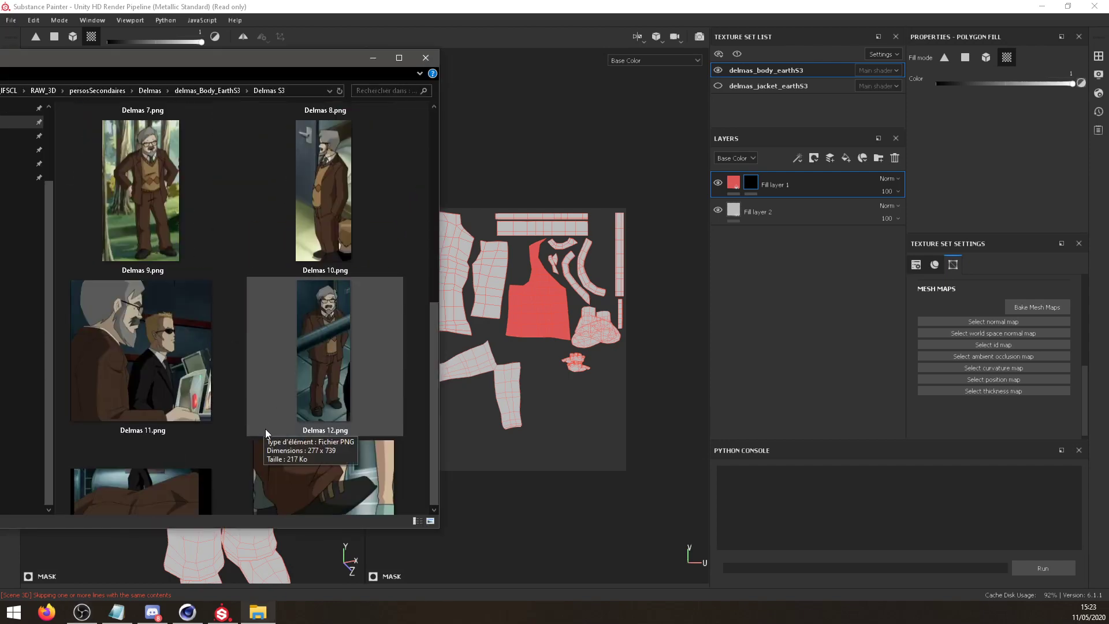
{"action": "scroll", "coordinate": [265, 427], "scroll_direction": "down", "scroll_amount": 2}
{"action": "scroll", "coordinate": [264, 420], "scroll_direction": "up", "scroll_amount": 3}
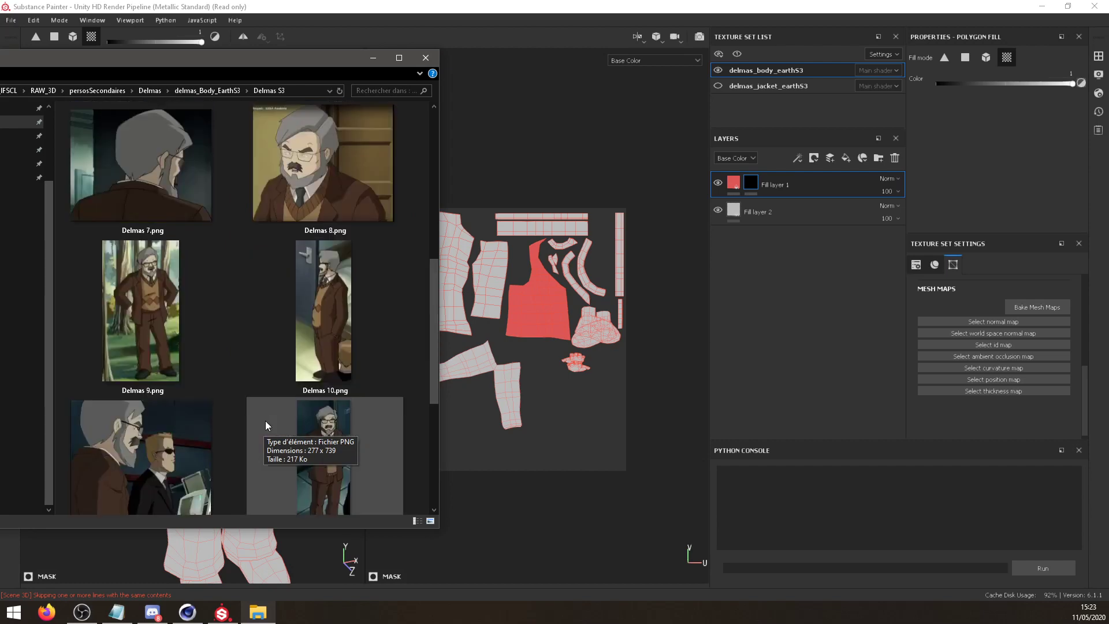
{"action": "left_click", "coordinate": [164, 307]}
{"action": "double_click", "coordinate": [164, 303]}
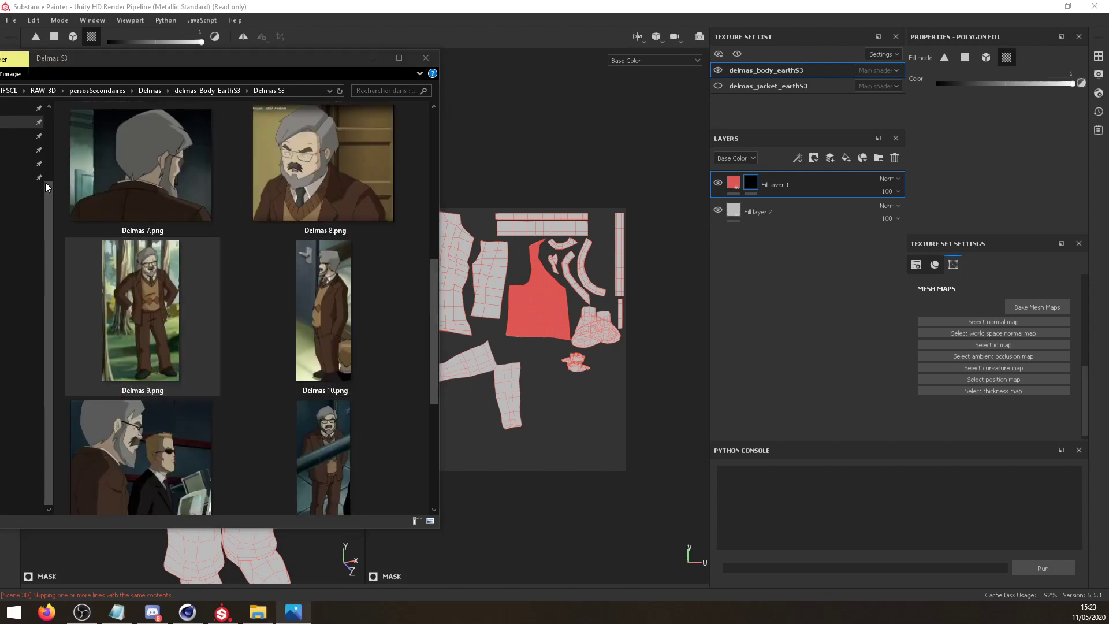
{"action": "double_click", "coordinate": [355, 162]}
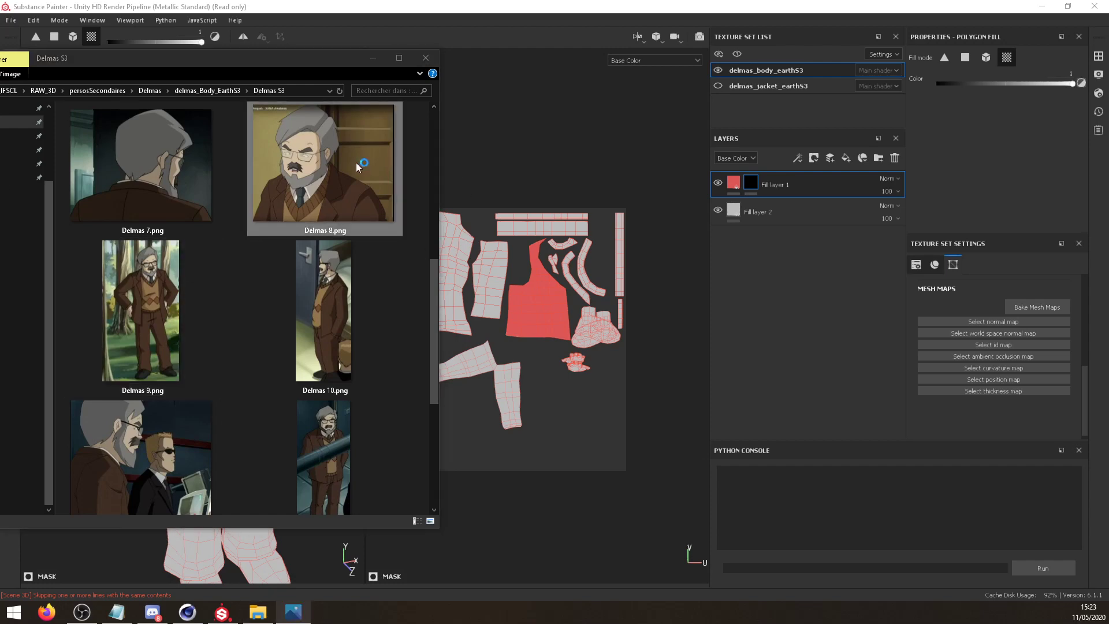
{"action": "scroll", "coordinate": [272, 280], "scroll_direction": "up", "scroll_amount": 5}
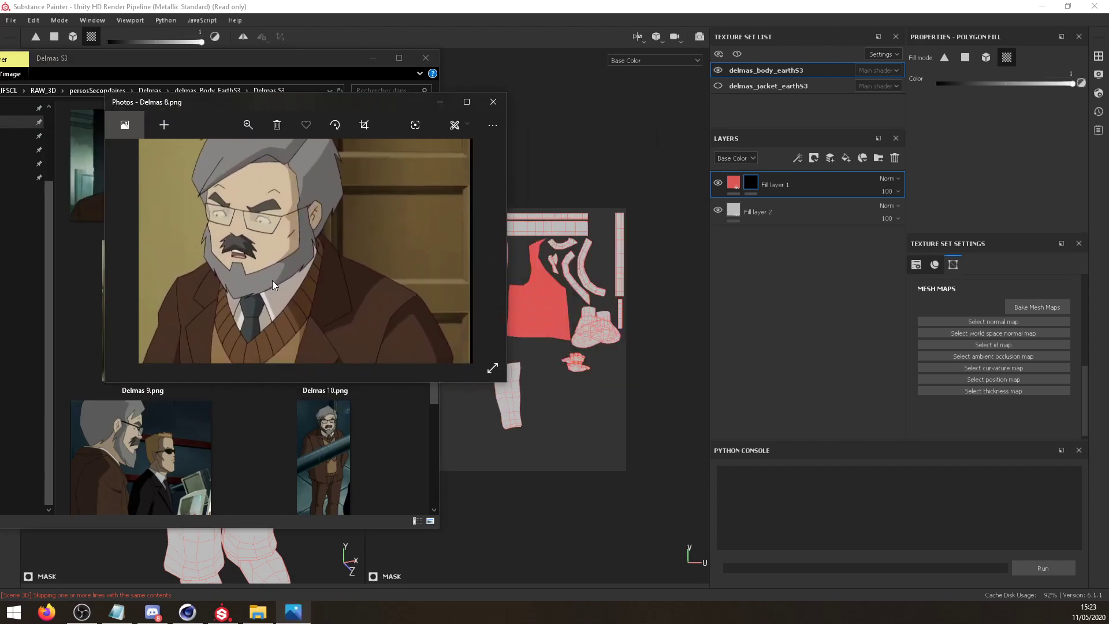
Minimize File Explorer and tile the Delmas 8.png window side by side with Substance Painter, widening the 3D view.
{"action": "left_click", "coordinate": [374, 58]}
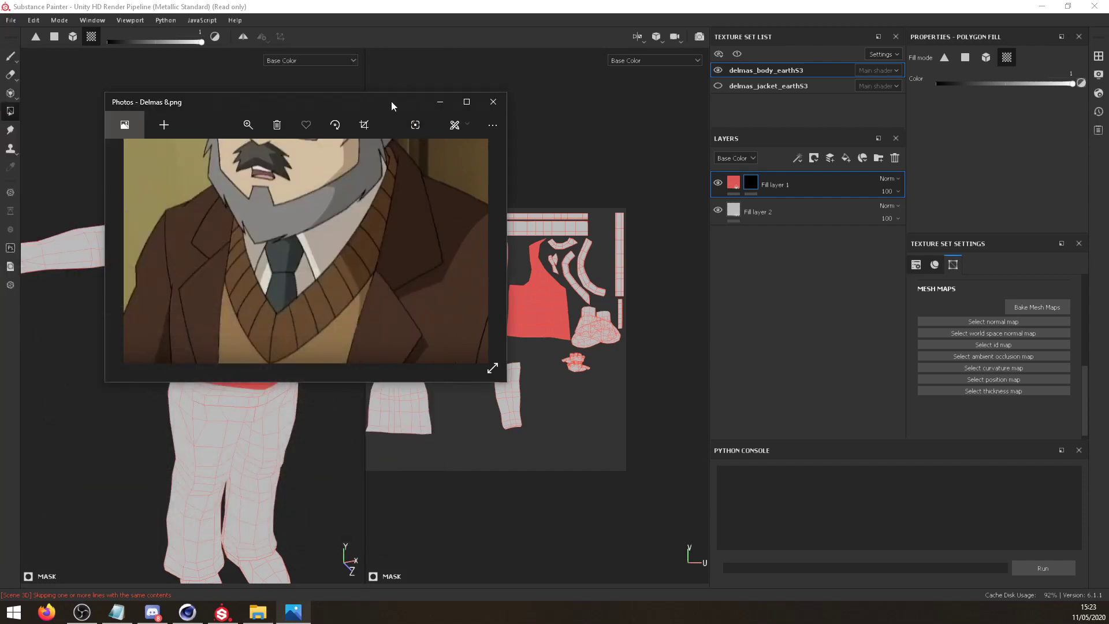
{"action": "left_click_drag", "start_coordinate": [391, 102], "coordinate": [854, 255]}
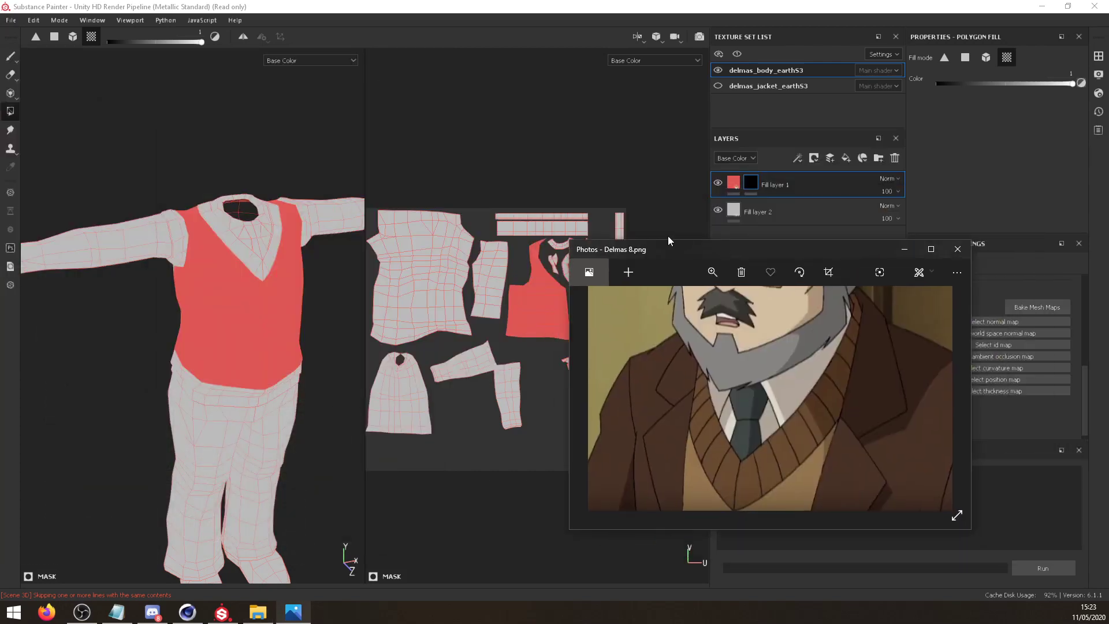
{"action": "left_click", "coordinate": [735, 182]}
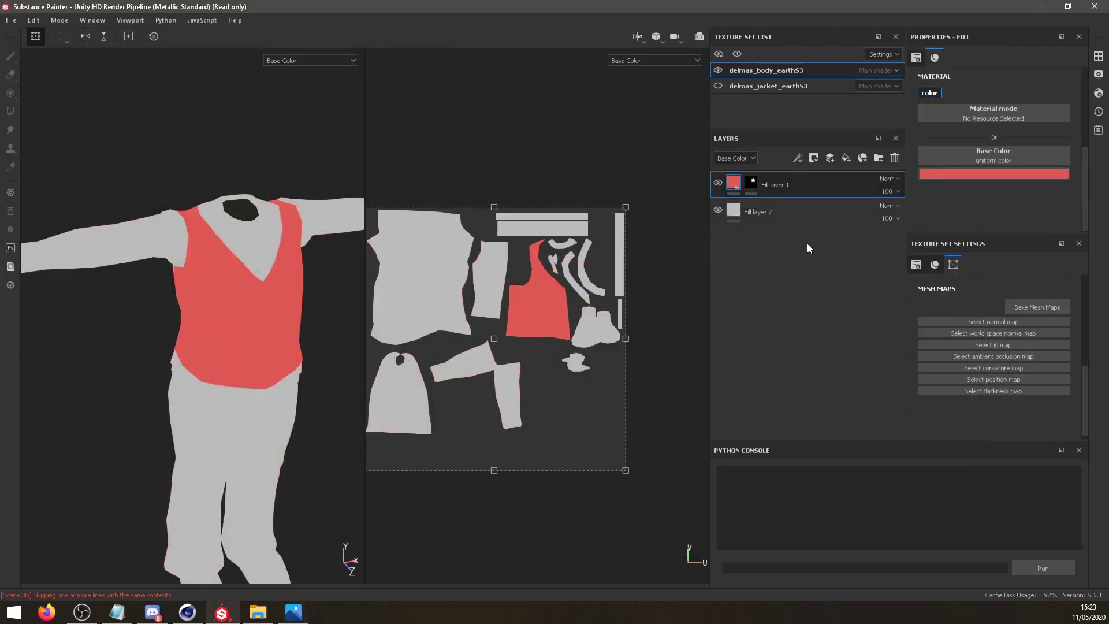
{"action": "key", "text": "alt+Tab"}
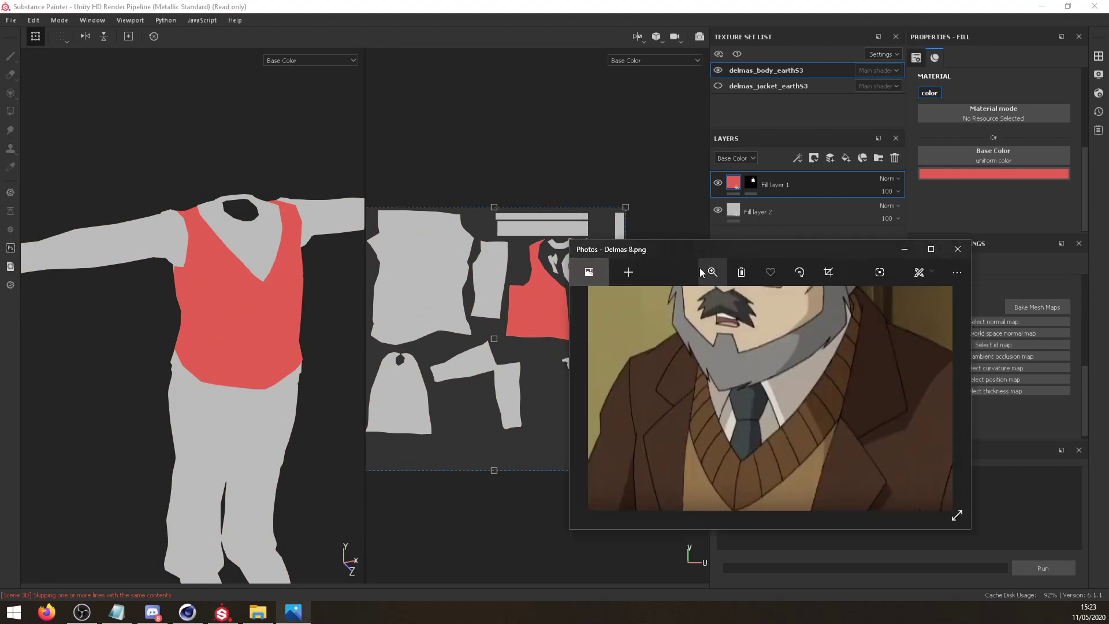
{"action": "left_click_drag", "start_coordinate": [704, 246], "coordinate": [681, 209]}
{"action": "key", "text": "super+Right"}
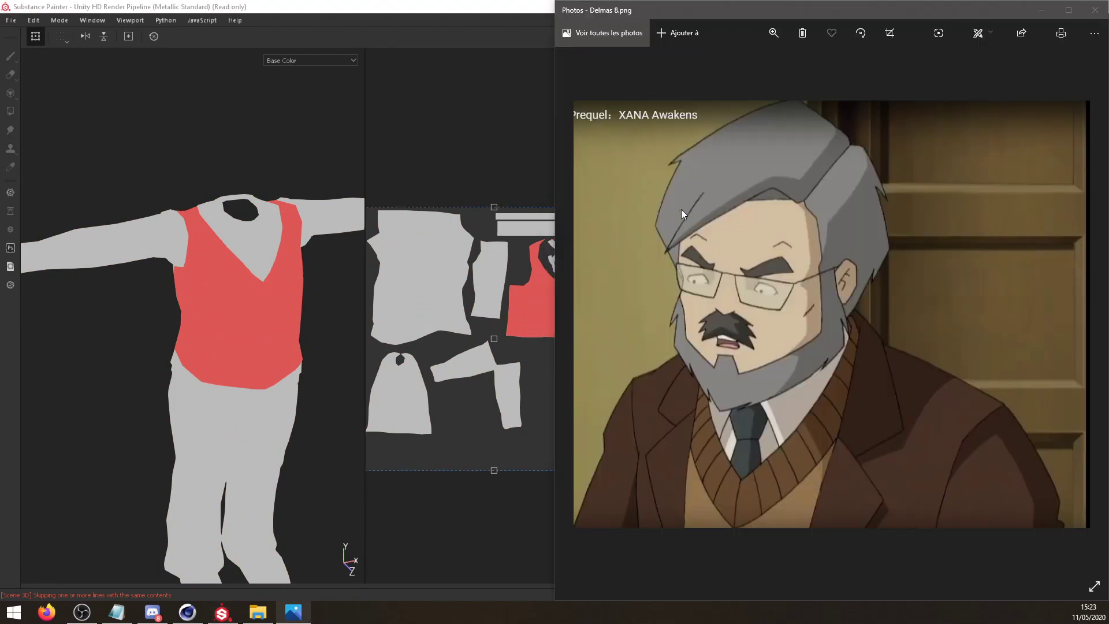
{"action": "left_click", "coordinate": [243, 123]}
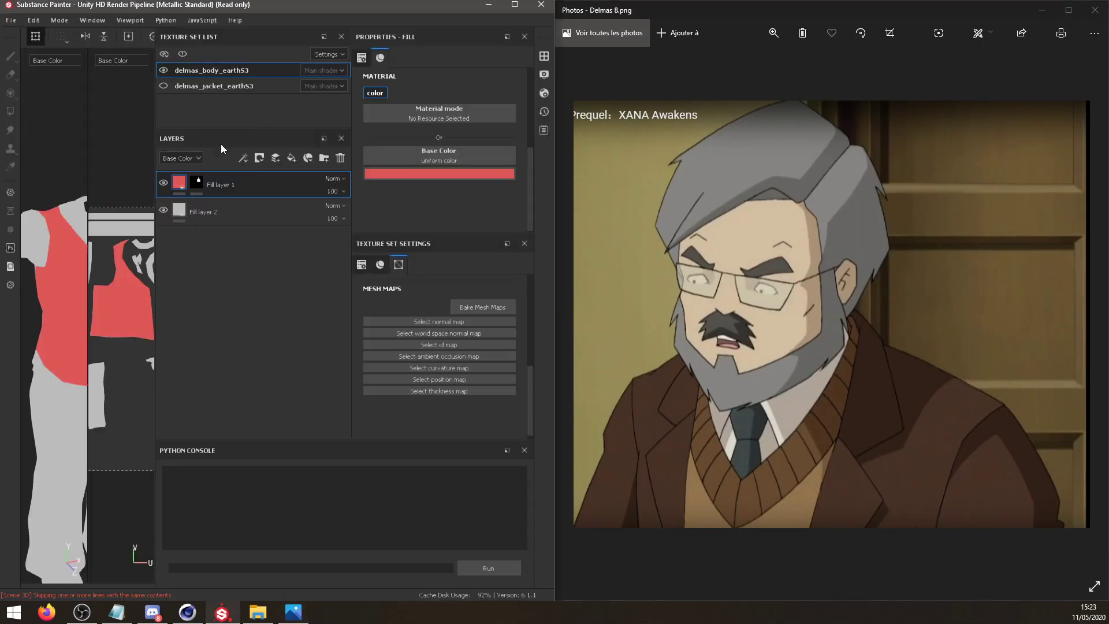
{"action": "left_click_drag", "start_coordinate": [155, 149], "coordinate": [225, 149]}
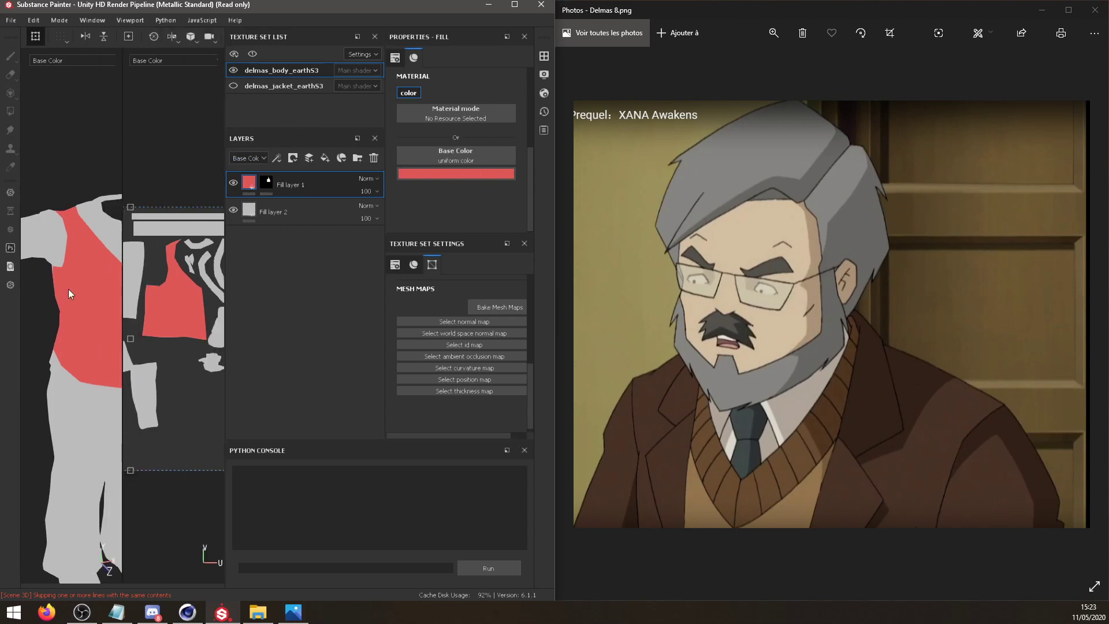
{"action": "left_click_drag", "start_coordinate": [123, 178], "coordinate": [153, 178]}
Set Fill layer 1's base color by sampling the light brown vest in the Delmas 8.png reference.
{"action": "left_click", "coordinate": [473, 174]}
{"action": "left_click", "coordinate": [819, 505]}
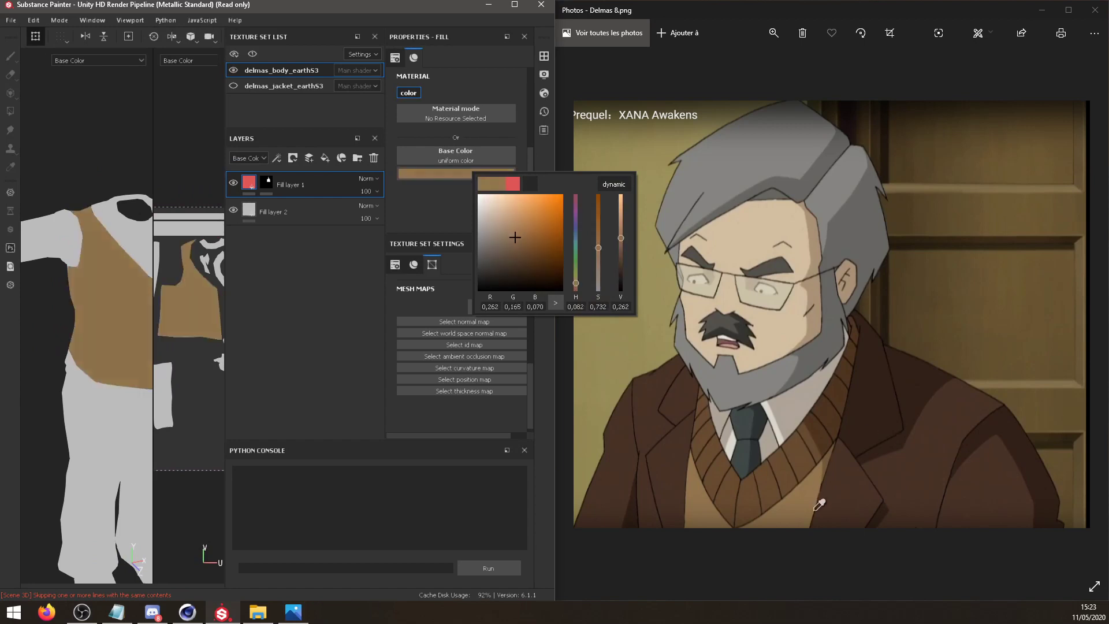
{"action": "left_click", "coordinate": [806, 507]}
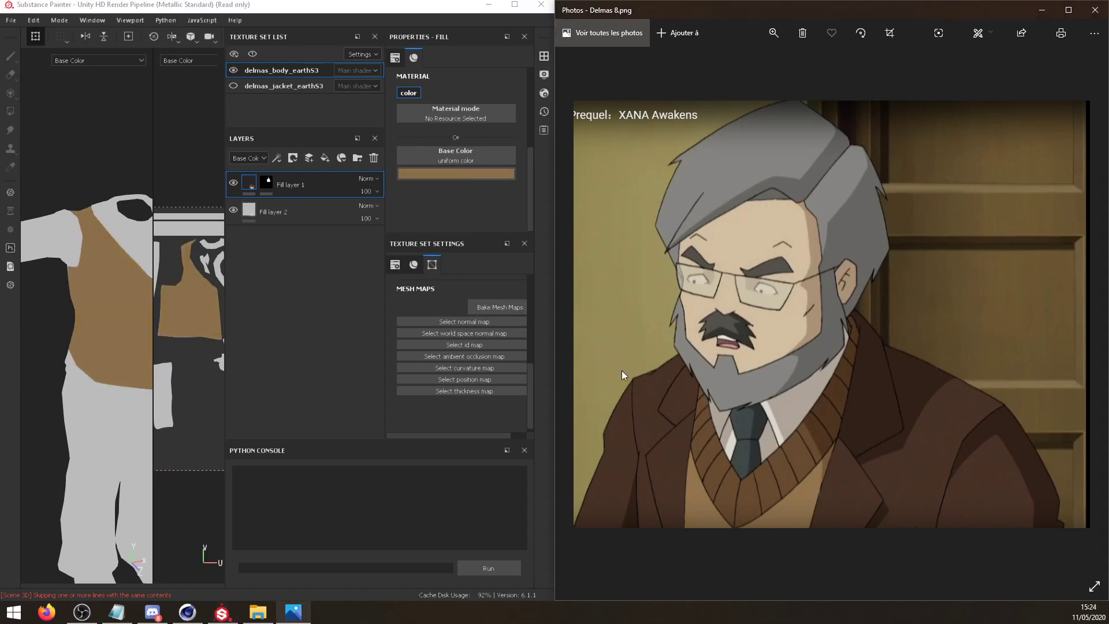
Add a new fill layer above Fill layer 1 and give it a black mask.
{"action": "left_click", "coordinate": [308, 157]}
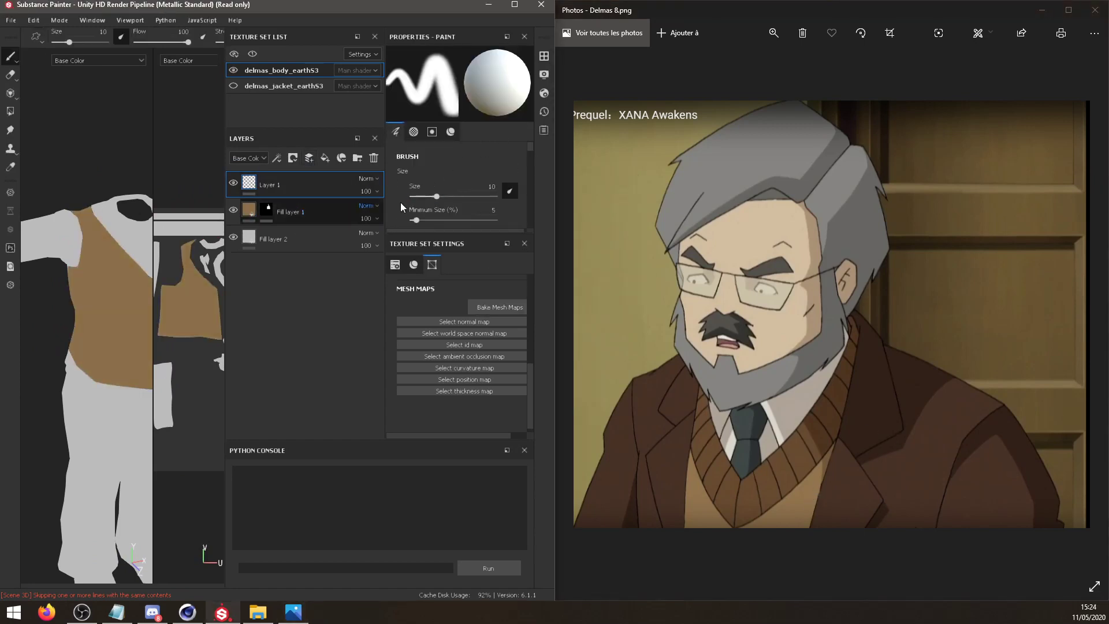
{"action": "scroll", "coordinate": [442, 189], "scroll_direction": "up", "scroll_amount": 3}
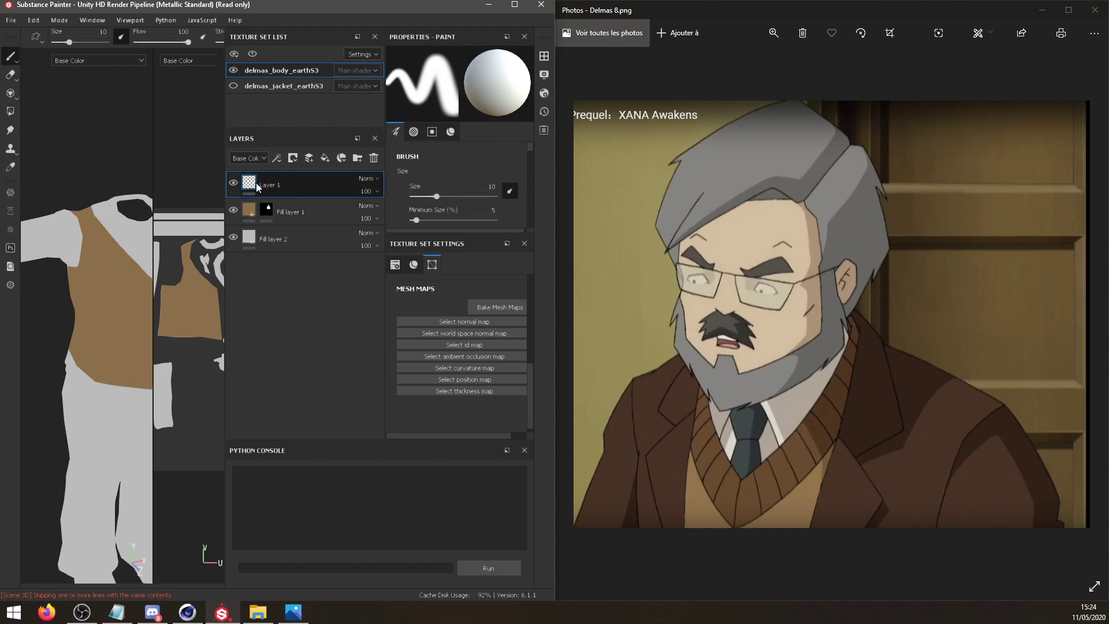
{"action": "left_click", "coordinate": [325, 157]}
{"action": "right_click", "coordinate": [270, 185]}
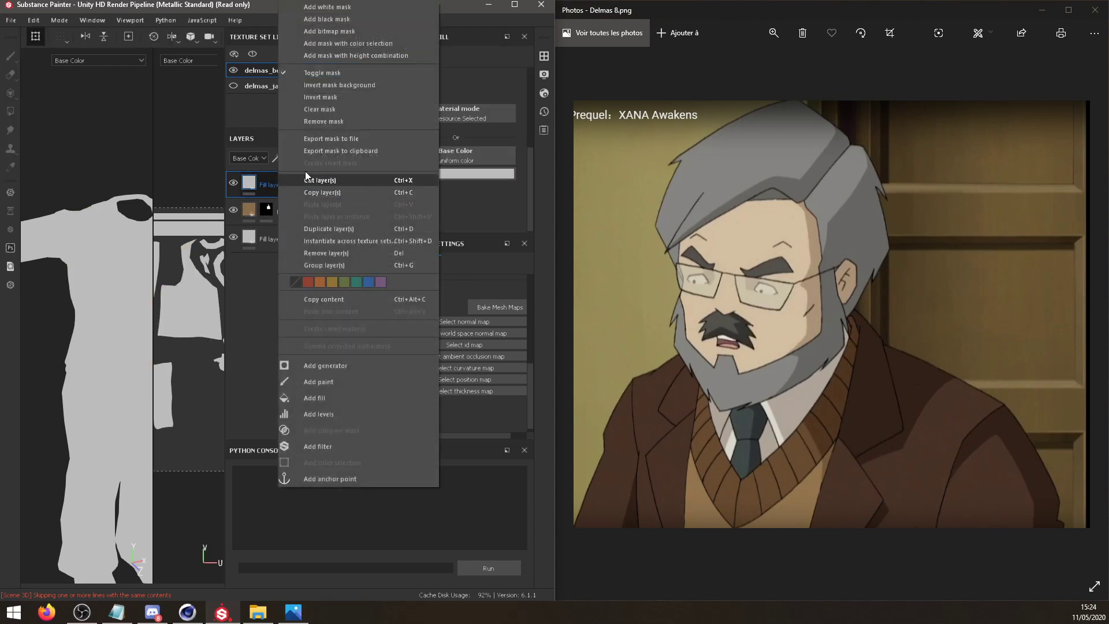
{"action": "left_click", "coordinate": [341, 19]}
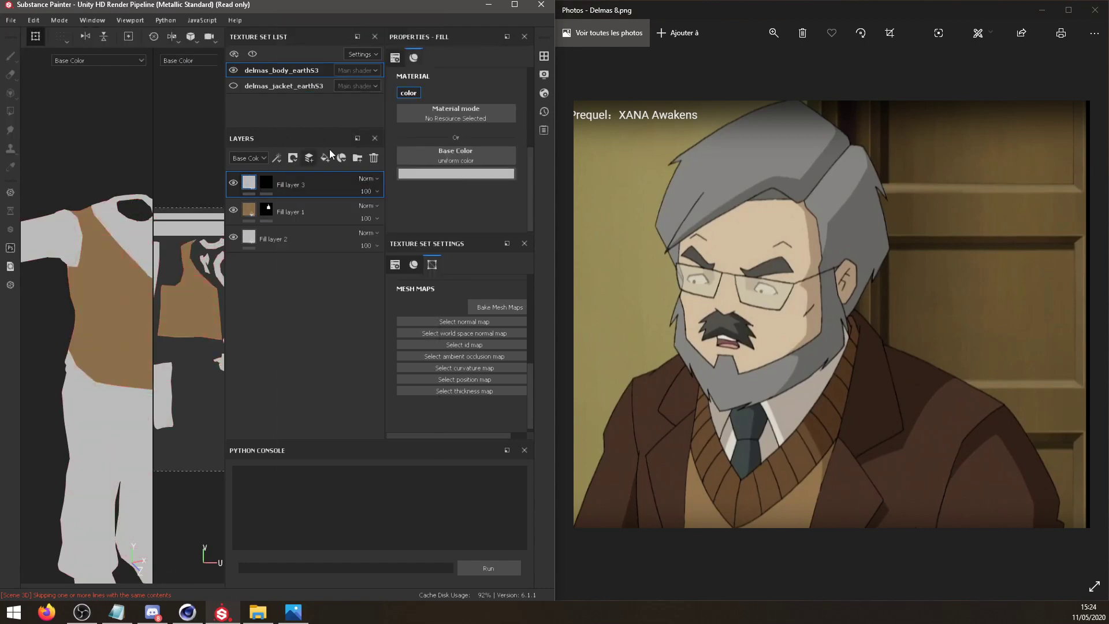
Set Fill layer 3's base color by sampling the brown V-neck trim of the vest in the Delmas 8.png reference.
{"action": "left_click", "coordinate": [498, 171]}
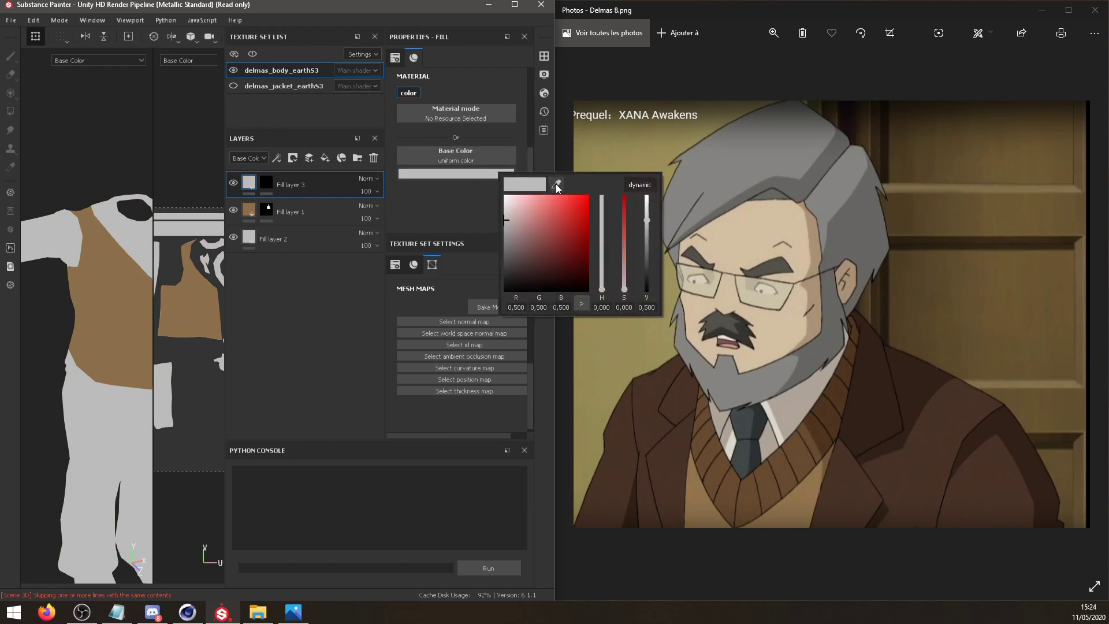
{"action": "mouse_move", "coordinate": [557, 185]}
{"action": "left_mouse_down"}
{"action": "mouse_move", "coordinate": [727, 444]}
{"action": "mouse_move", "coordinate": [769, 466]}
{"action": "left_mouse_up"}
{"action": "left_click", "coordinate": [422, 184]}
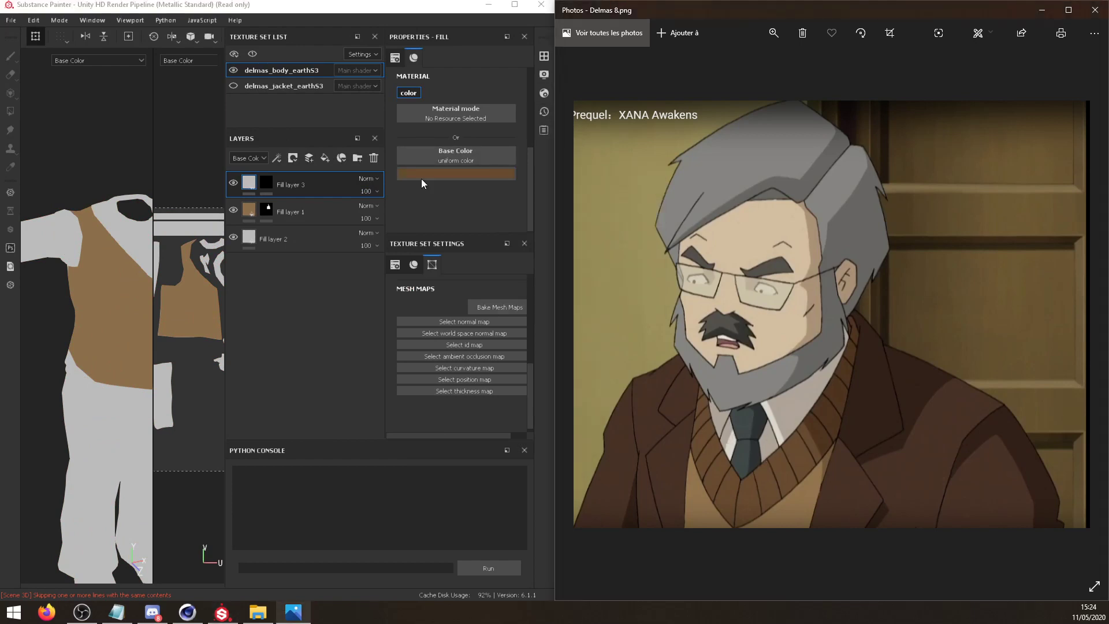
Add a black-masked fill layer above Fill layer 3 and sample its base color from the dark brown jacket in the reference.
{"action": "left_click", "coordinate": [324, 158]}
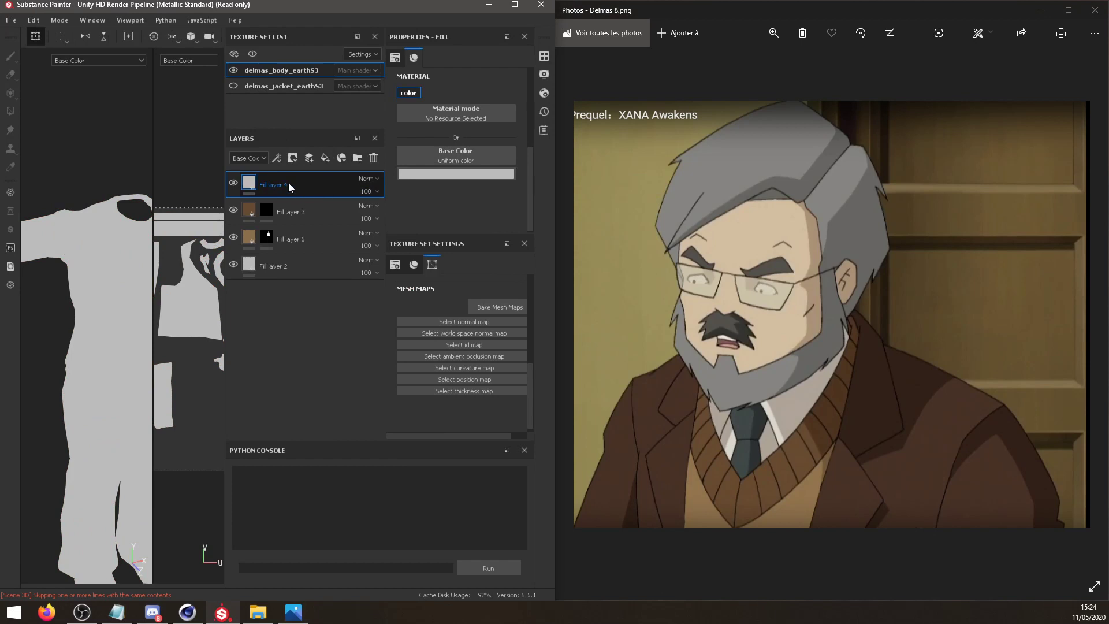
{"action": "right_click", "coordinate": [288, 184]}
{"action": "left_click", "coordinate": [356, 25]}
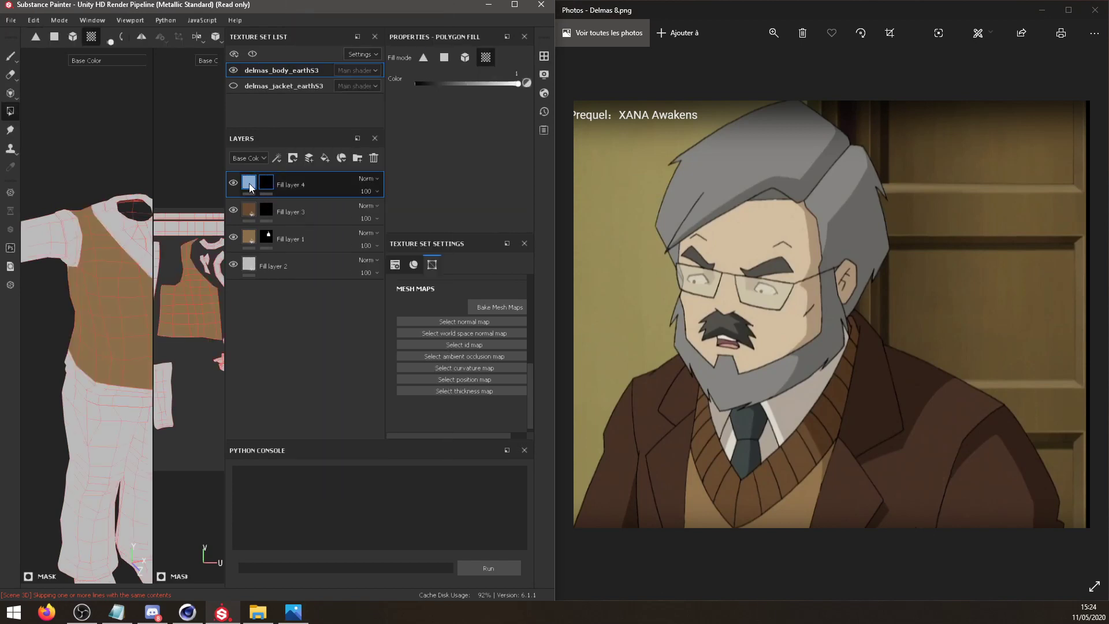
{"action": "left_click", "coordinate": [248, 183]}
{"action": "left_click", "coordinate": [481, 174]}
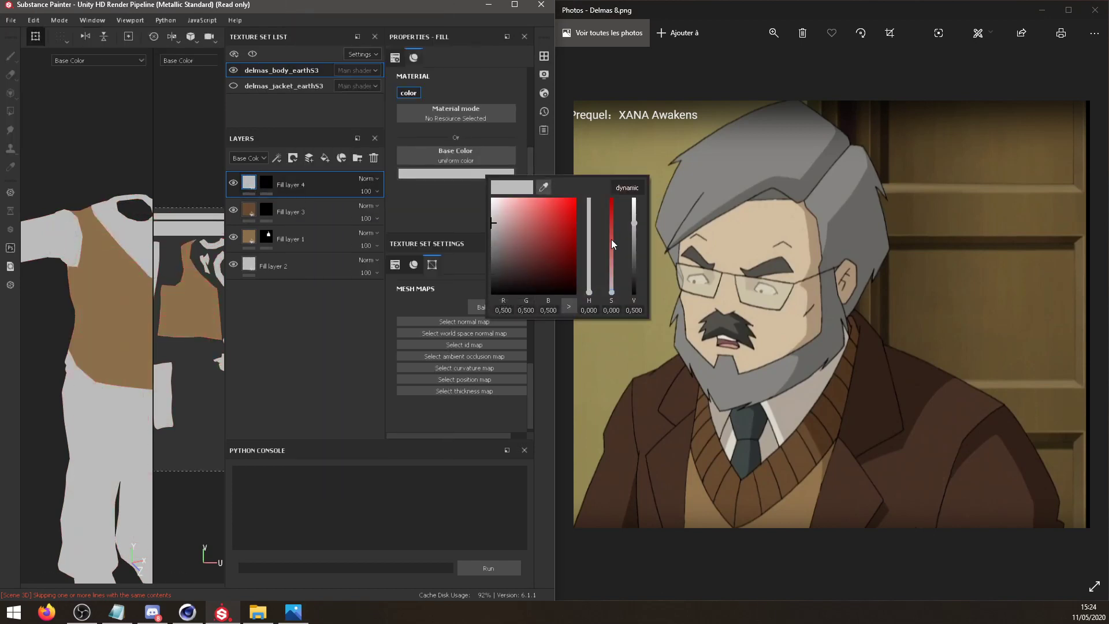
{"action": "left_click", "coordinate": [544, 188]}
{"action": "left_click", "coordinate": [823, 470]}
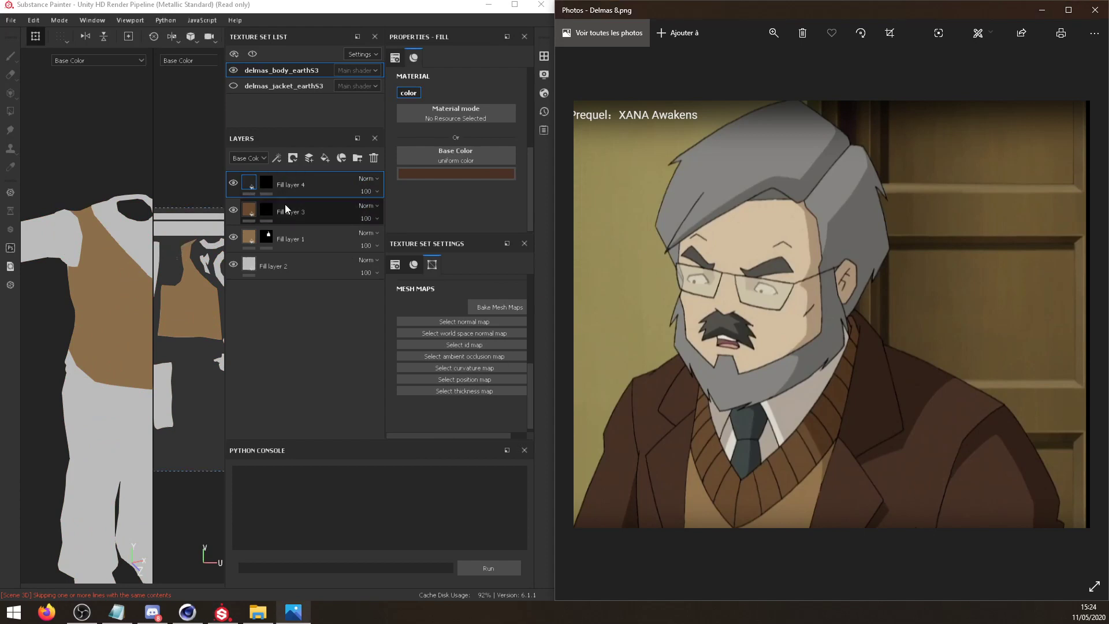
Add a black-masked fill layer above Fill layer 4 and sample its base color from the off-white shirt collar in the reference.
{"action": "left_click", "coordinate": [312, 157]}
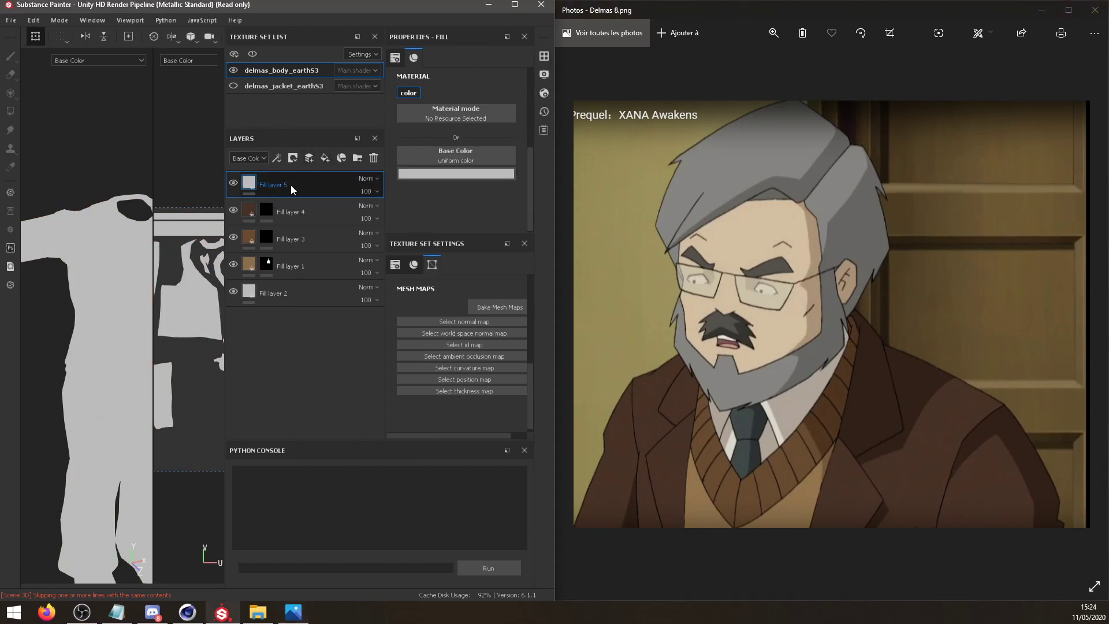
{"action": "right_click", "coordinate": [294, 181]}
{"action": "left_click", "coordinate": [352, 20]}
{"action": "left_click", "coordinate": [250, 182]}
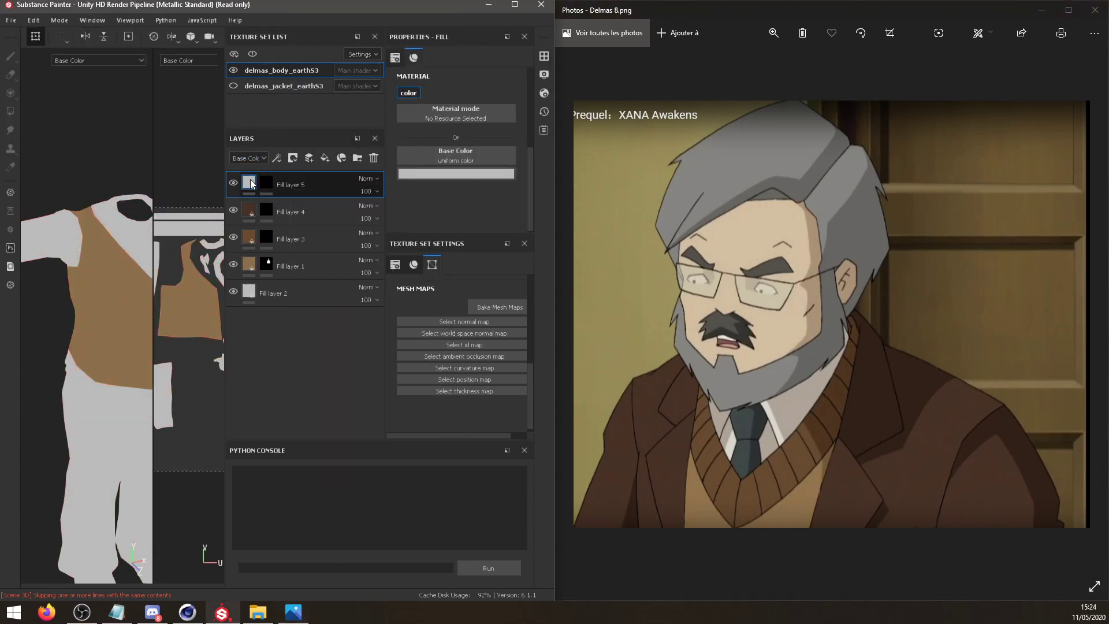
{"action": "left_click", "coordinate": [463, 175]}
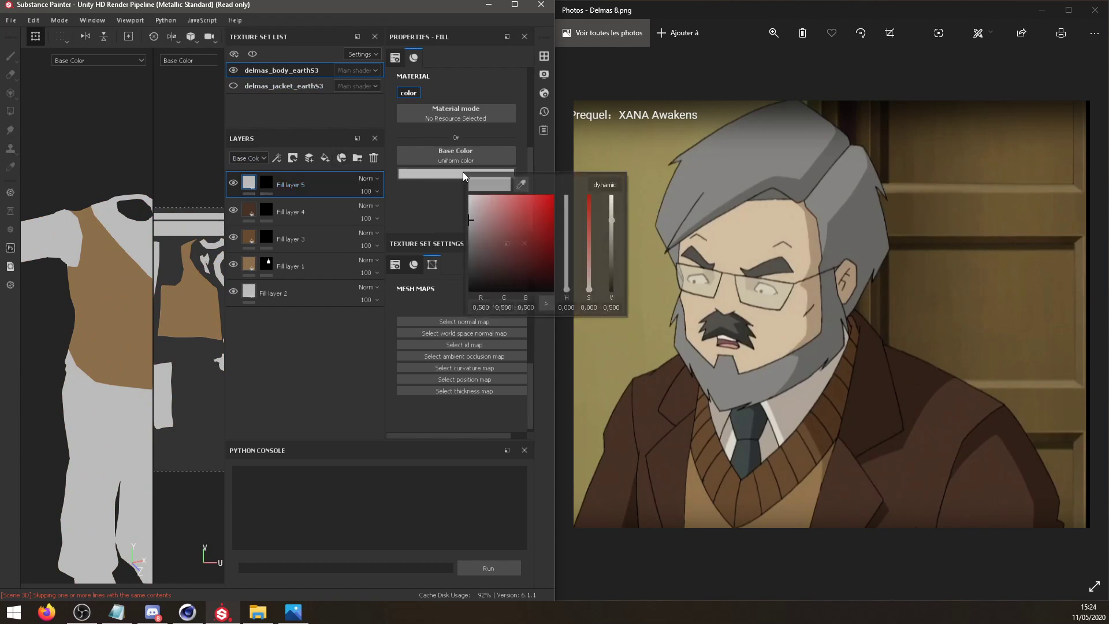
{"action": "left_click", "coordinate": [523, 183]}
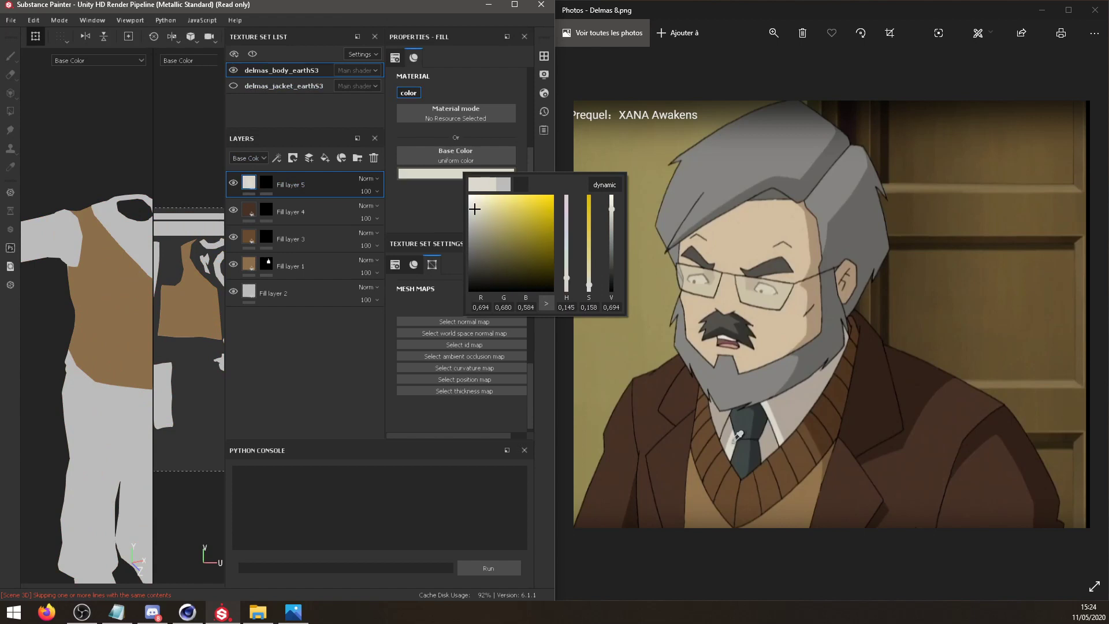
{"action": "left_click", "coordinate": [739, 435]}
Add a fill layer above Fill layer 5, sample its base color from the dark tie in the reference, and give it a black mask.
{"action": "left_click", "coordinate": [326, 158]}
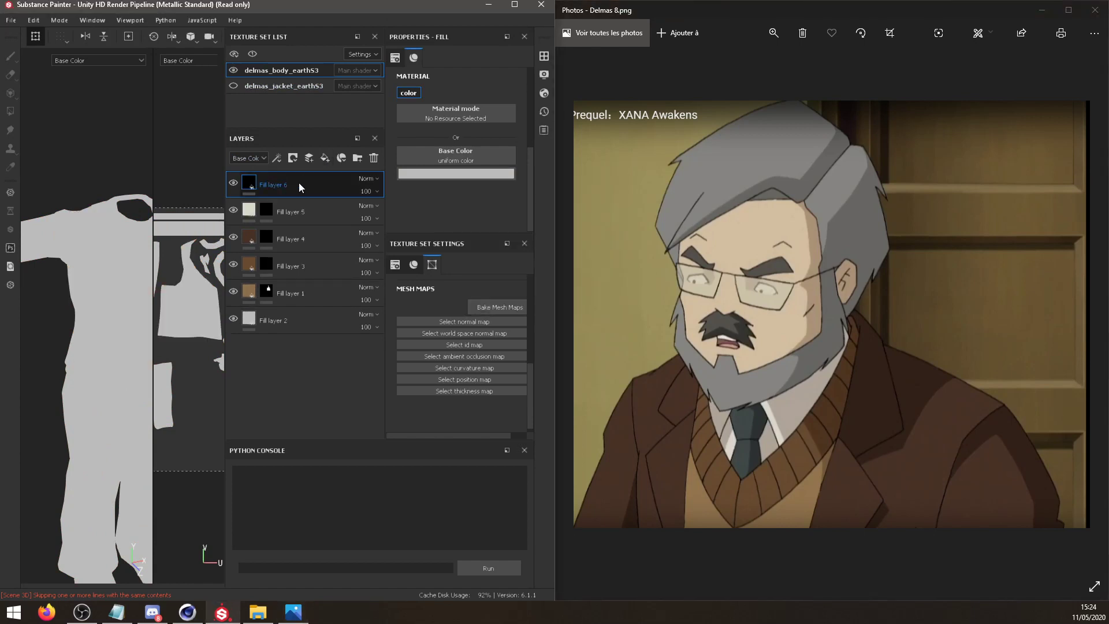
{"action": "left_click", "coordinate": [455, 175]}
{"action": "left_click", "coordinate": [518, 188]}
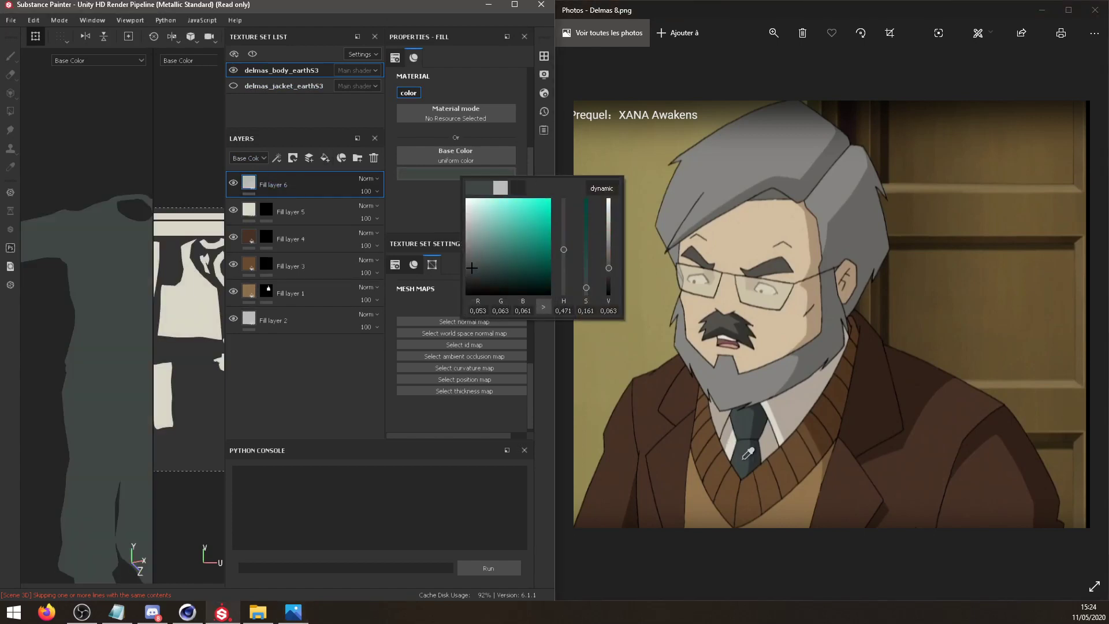
{"action": "left_click", "coordinate": [748, 453]}
{"action": "right_click", "coordinate": [341, 185]}
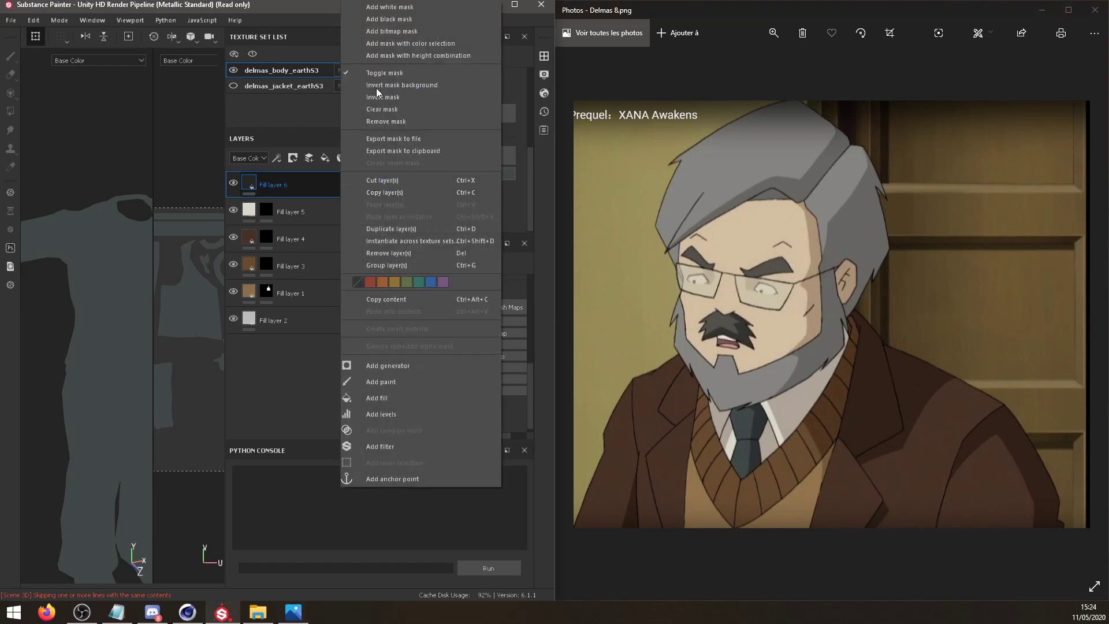
{"action": "left_click", "coordinate": [384, 22]}
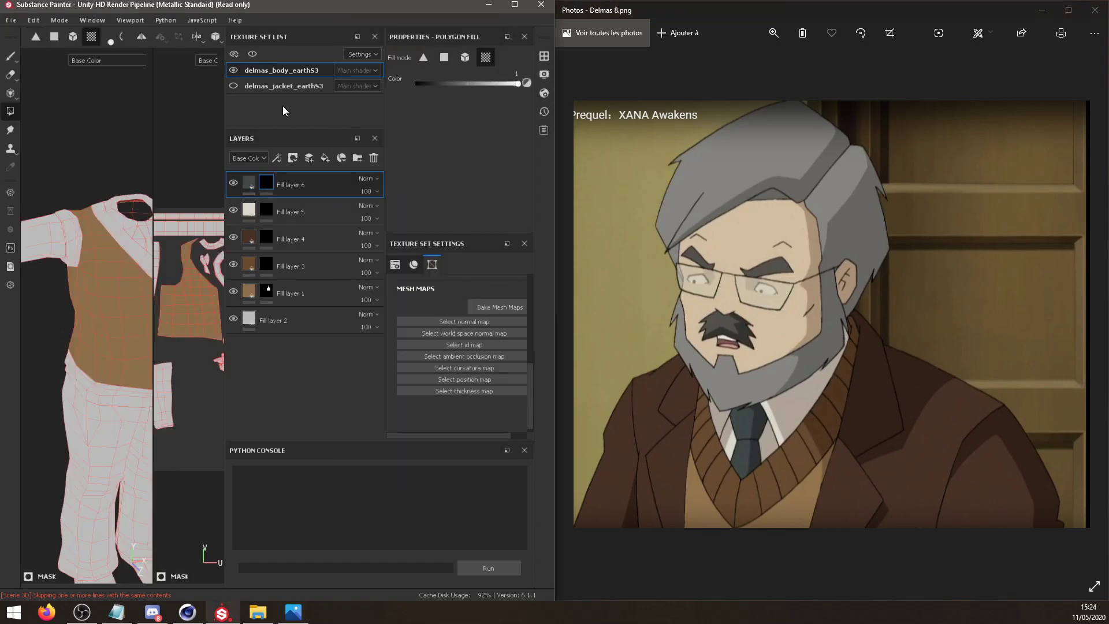
{"action": "left_click", "coordinate": [267, 236]}
{"action": "left_click", "coordinate": [130, 248]}
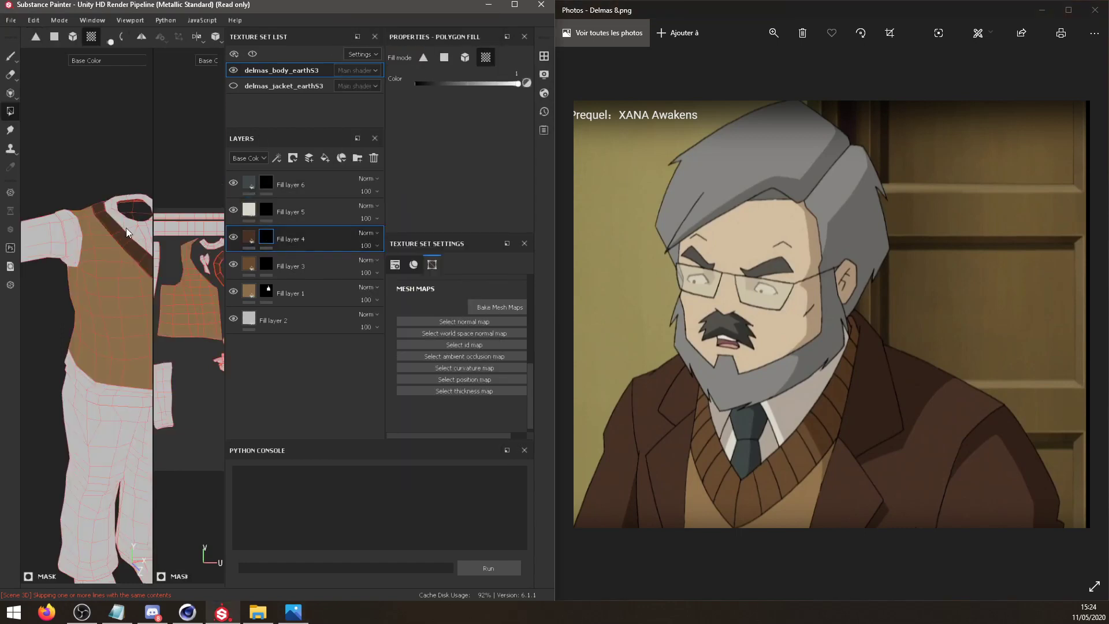
{"action": "key", "text": "ctrl+z"}
Polygon-fill the vest's V-neck trim in Fill layer 3's mask.
{"action": "left_click", "coordinate": [267, 264]}
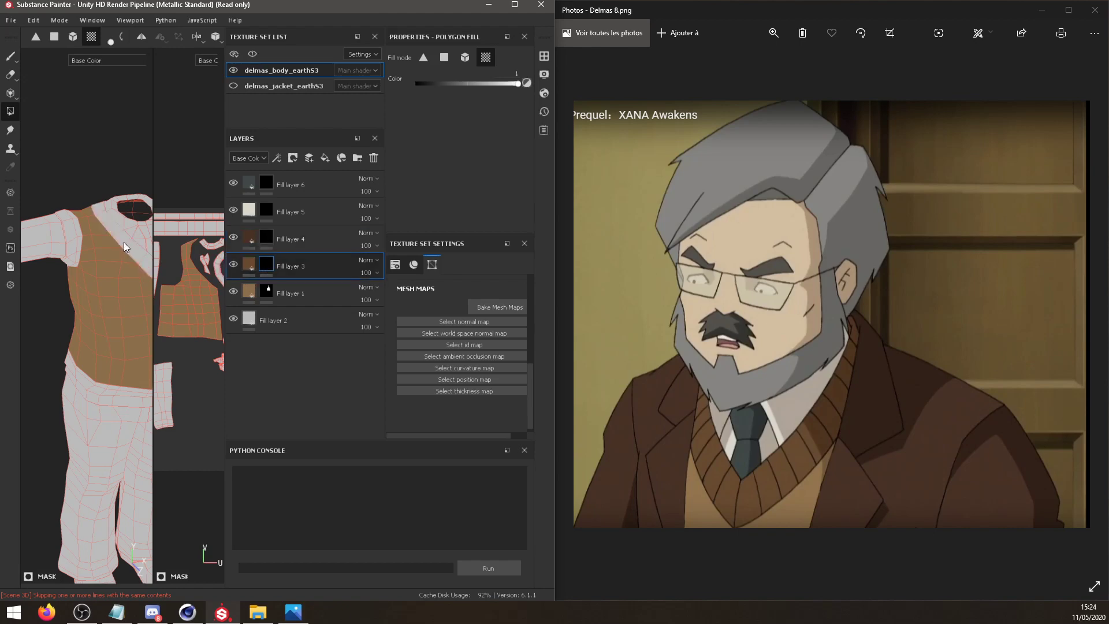
{"action": "left_click", "coordinate": [124, 242]}
{"action": "left_click", "coordinate": [263, 242]}
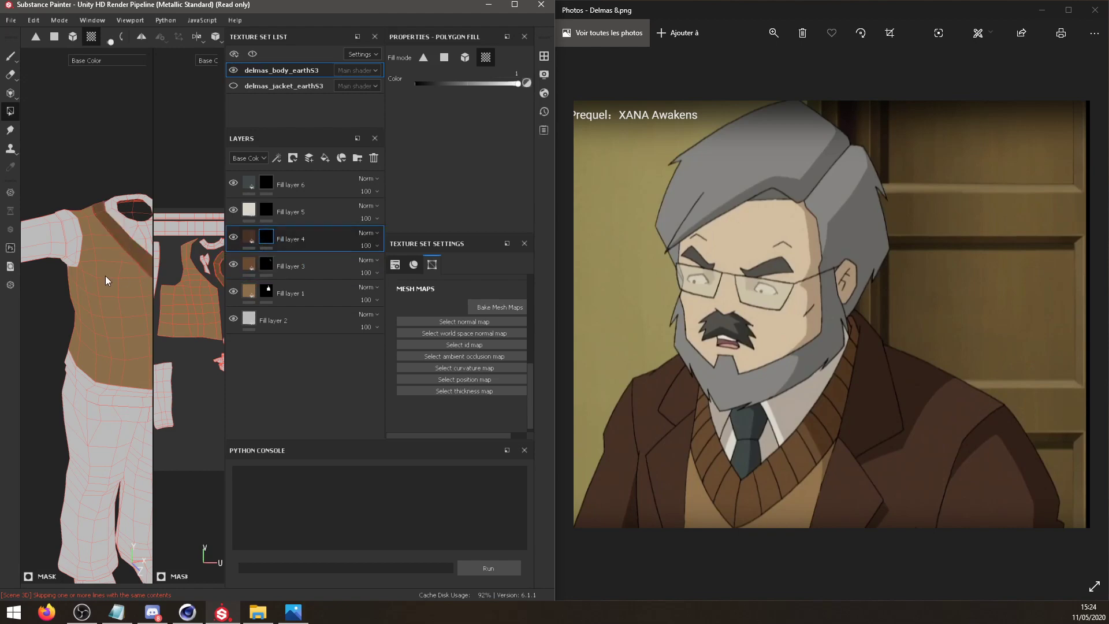
{"action": "mouse_move", "coordinate": [105, 276]}
{"action": "left_mouse_down", "text": "alt"}
{"action": "mouse_move", "coordinate": [86, 271]}
{"action": "mouse_move", "coordinate": [101, 274]}
{"action": "left_mouse_up", "text": "alt"}
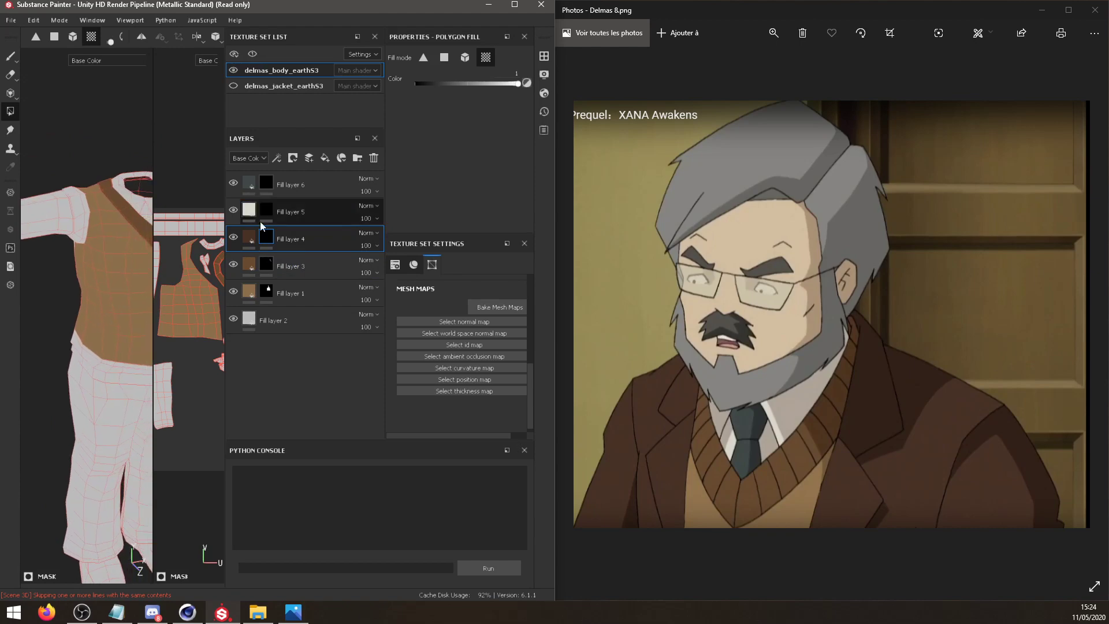
{"action": "right_click", "coordinate": [291, 234]}
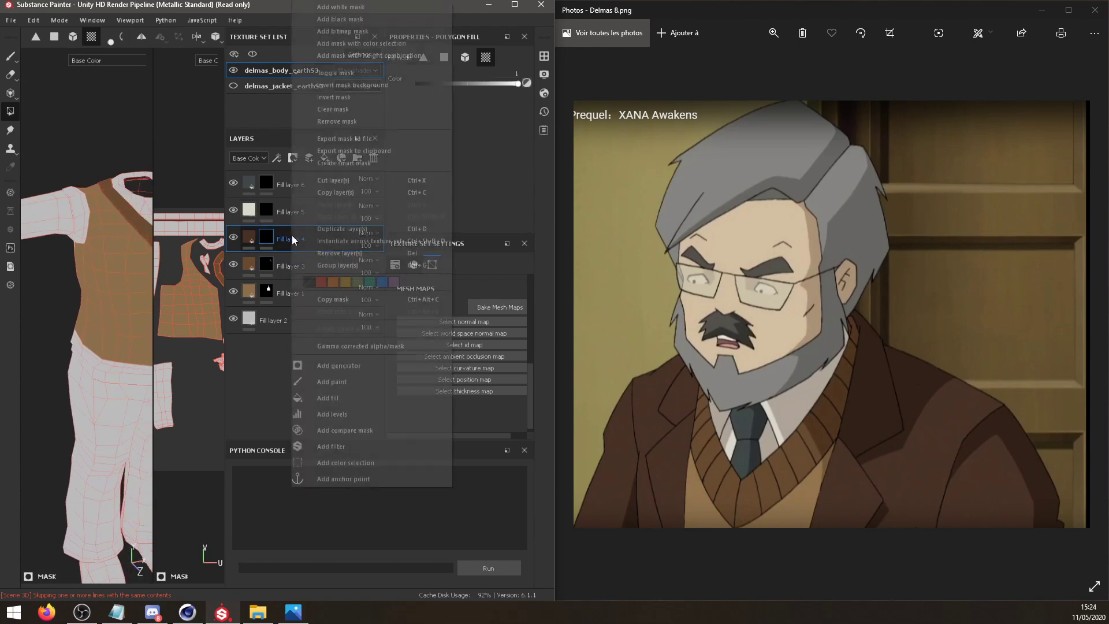
{"action": "left_click", "coordinate": [276, 237]}
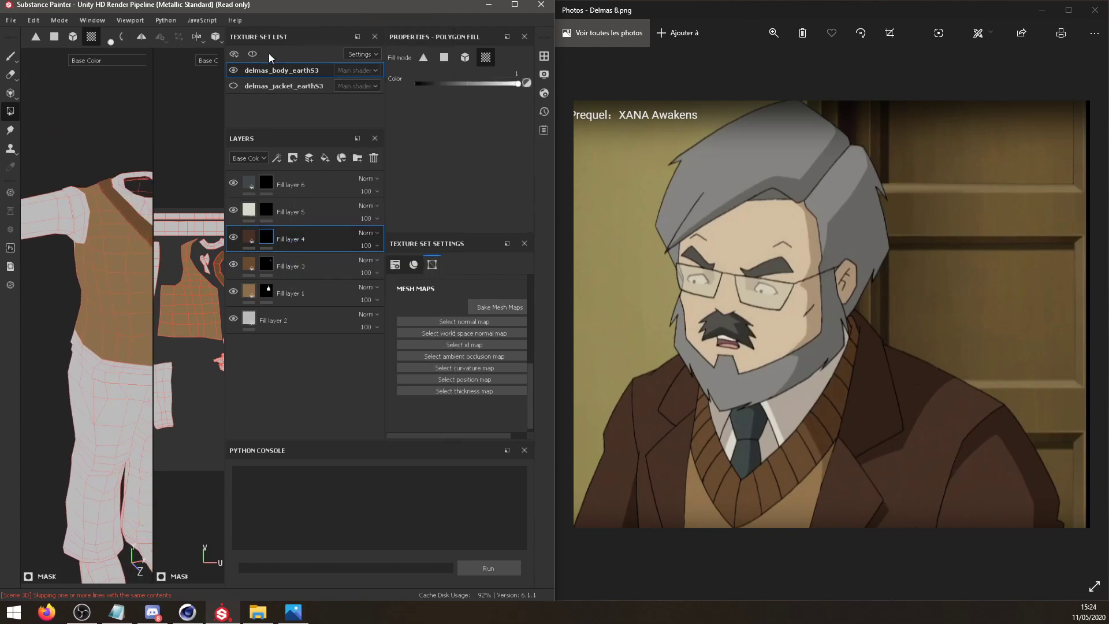
Show the delmas_jacket_earthS3 texture set and hide delmas_body_earthS3 to view the jacket alone.
{"action": "left_click", "coordinate": [234, 85]}
{"action": "left_click", "coordinate": [233, 70]}
{"action": "left_click", "coordinate": [267, 234]}
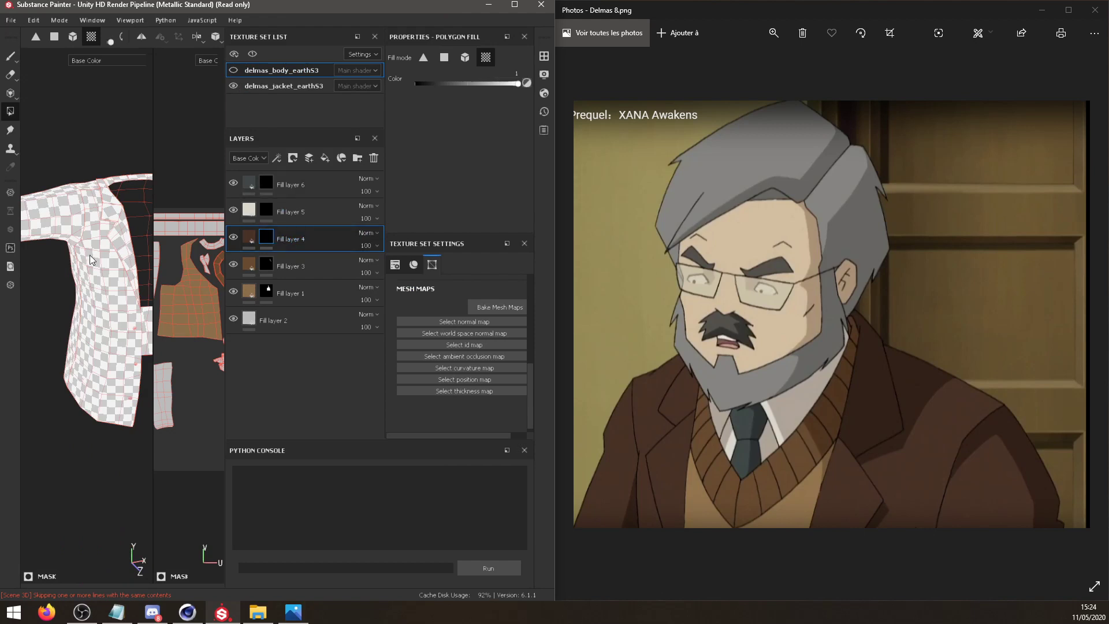
{"action": "left_click_drag", "start_coordinate": [89, 255], "coordinate": [76, 248], "text": "alt"}
{"action": "scroll", "coordinate": [76, 248], "scroll_direction": "down", "scroll_amount": 5}
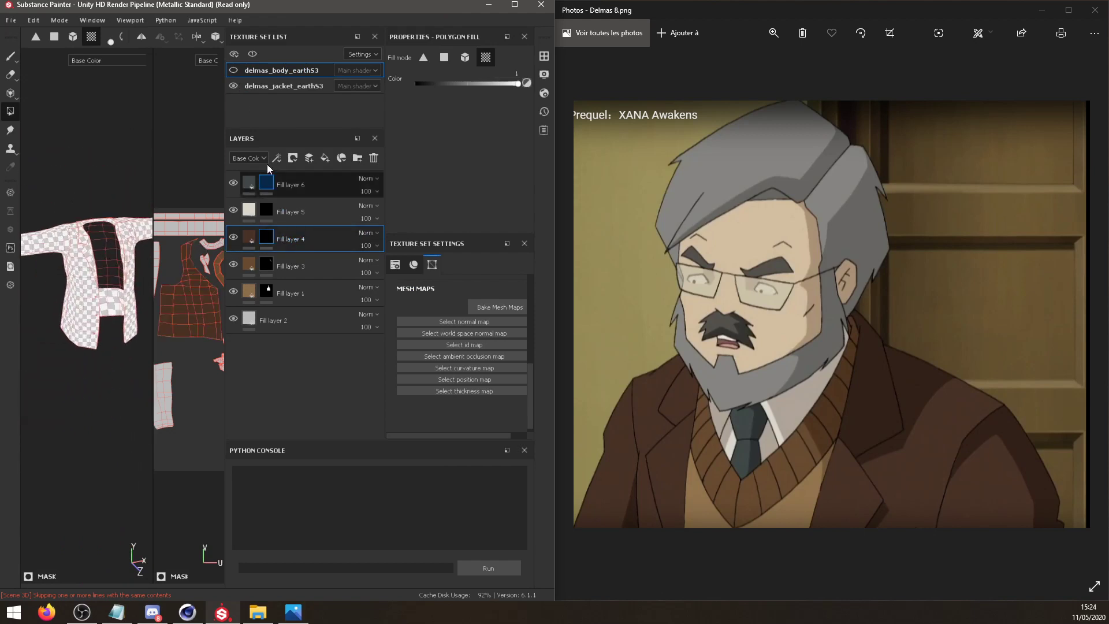
Switch to the delmas_jacket_earthS3 texture set and replace its Layer 1 with a fill layer.
{"action": "left_click", "coordinate": [288, 87]}
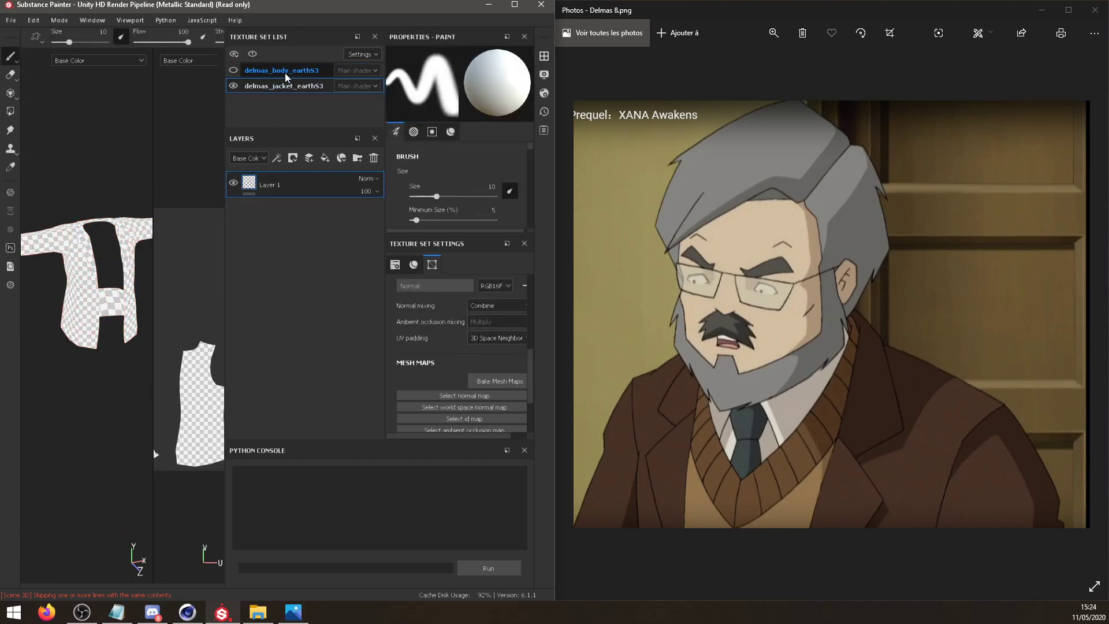
{"action": "left_click", "coordinate": [243, 71]}
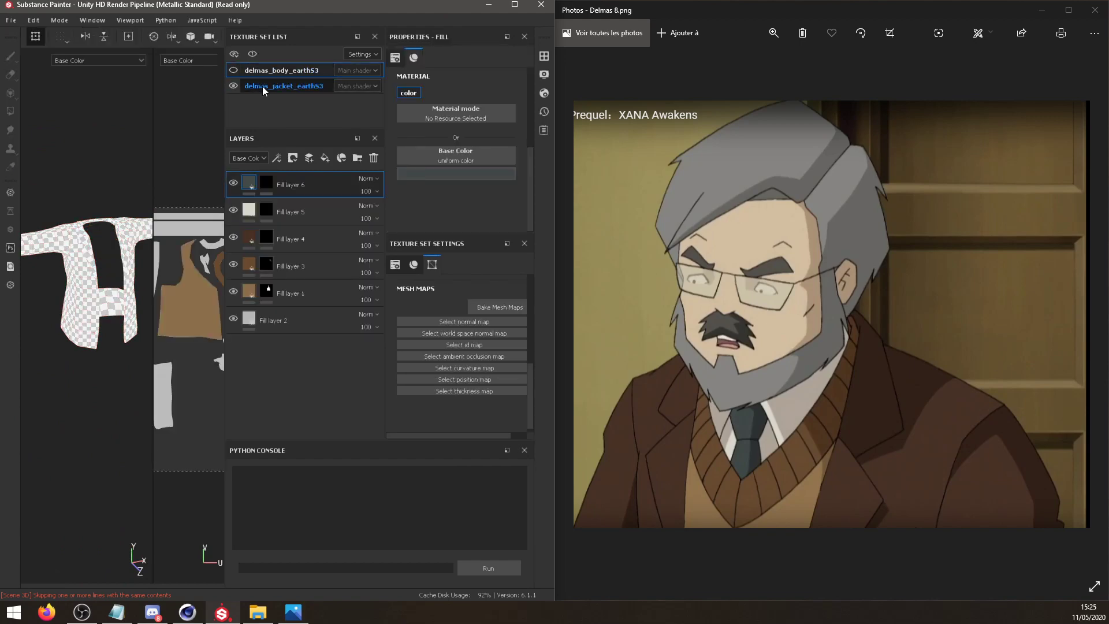
{"action": "left_click", "coordinate": [263, 85]}
{"action": "left_click", "coordinate": [265, 71]}
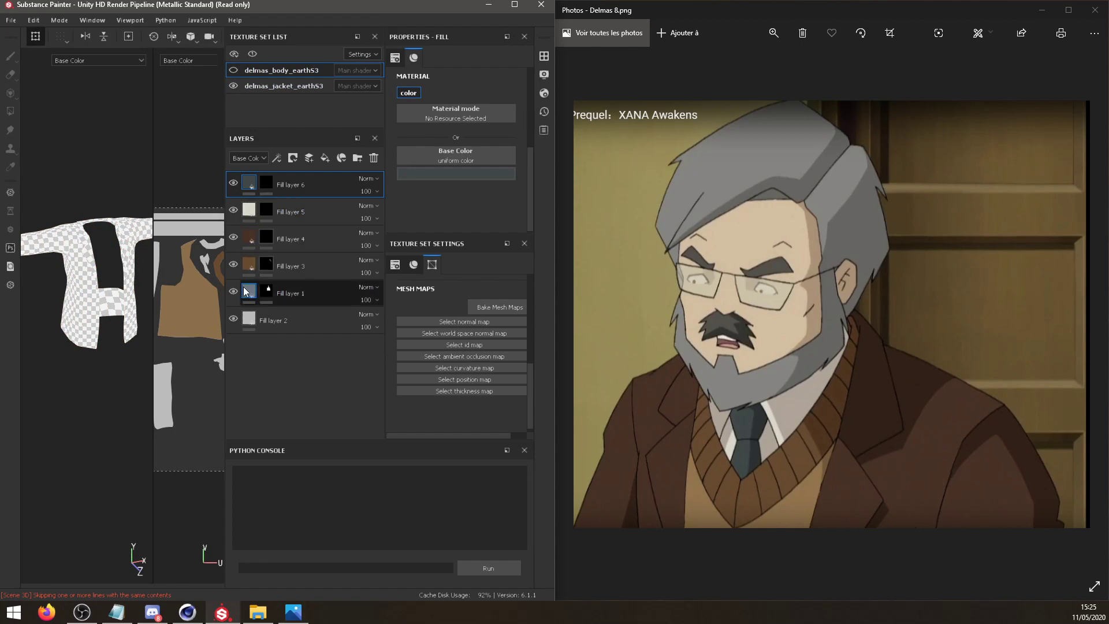
{"action": "left_click", "coordinate": [297, 88]}
{"action": "left_click", "coordinate": [269, 72]}
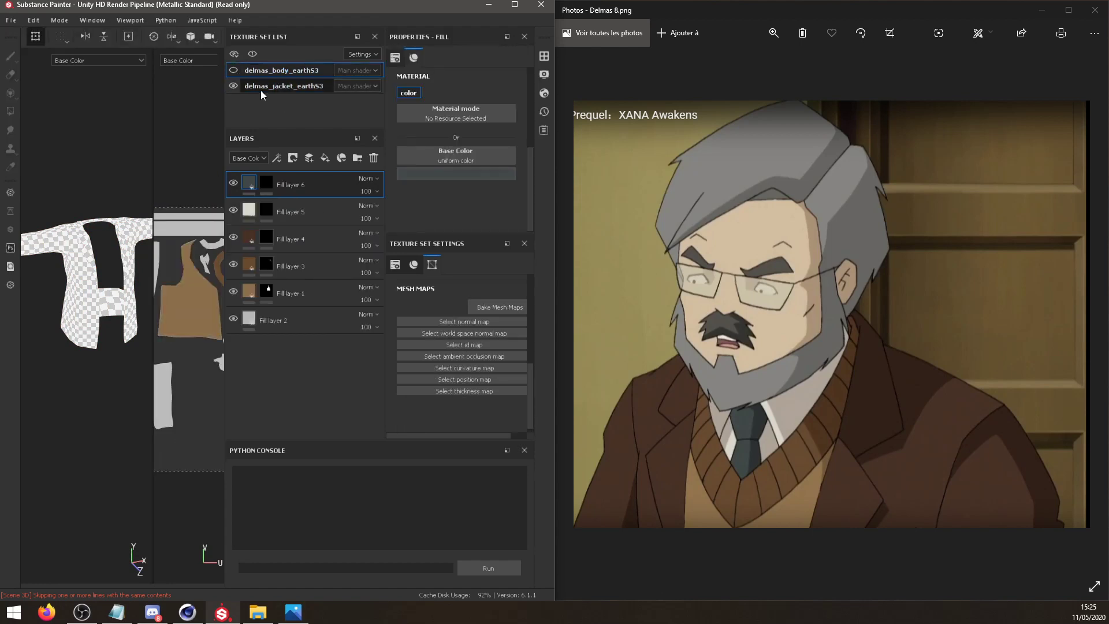
{"action": "left_click", "coordinate": [262, 91]}
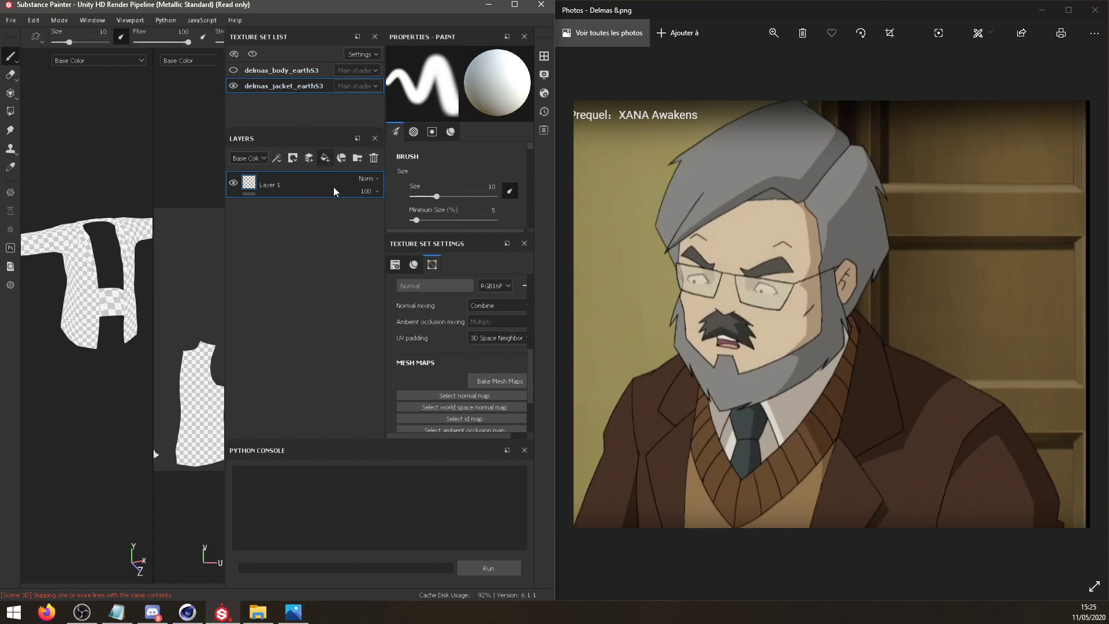
{"action": "left_click", "coordinate": [332, 202]}
{"action": "left_click", "coordinate": [374, 159]}
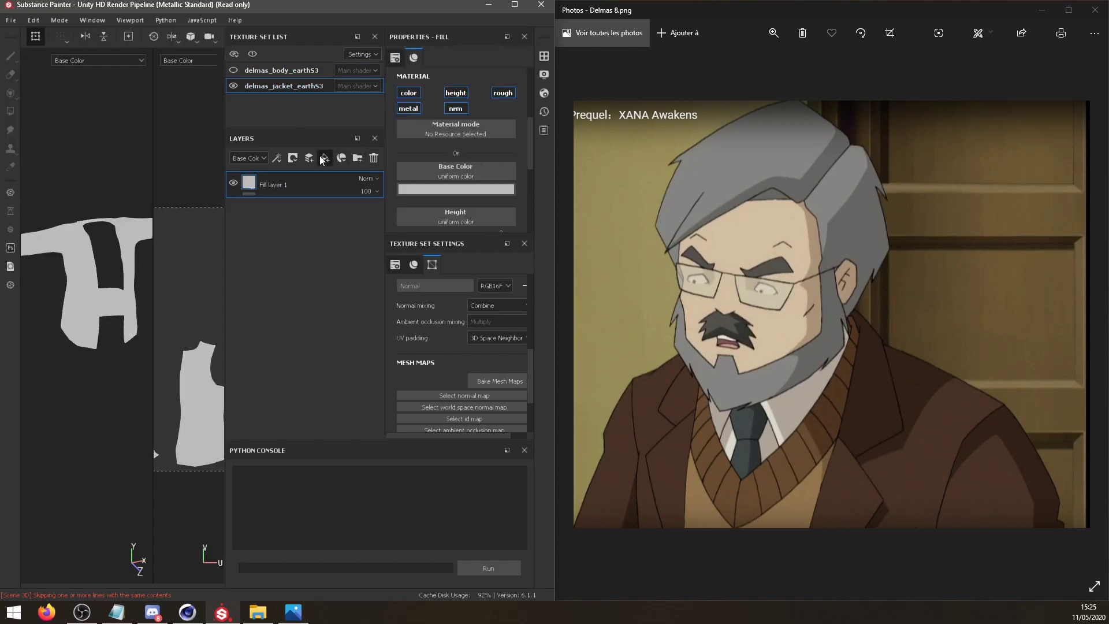
Add a black-masked fill layer above the jacket's Fill layer 1 and sample its base color from the brown jacket in the reference.
{"action": "left_click", "coordinate": [322, 160]}
{"action": "right_click", "coordinate": [300, 185]}
{"action": "left_click", "coordinate": [358, 31]}
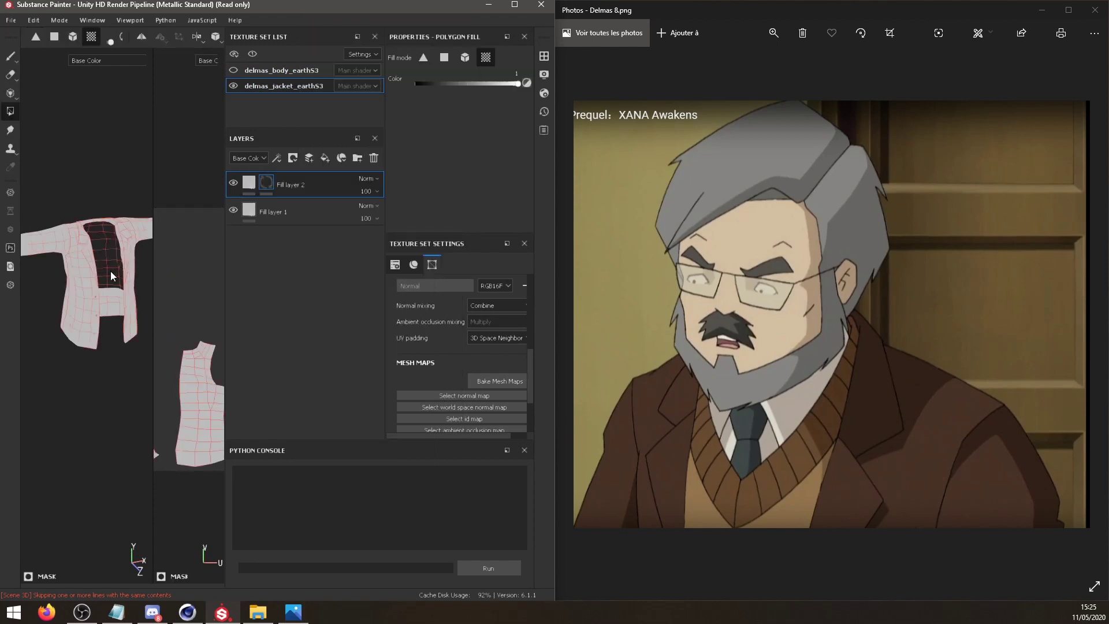
{"action": "left_click", "coordinate": [248, 183]}
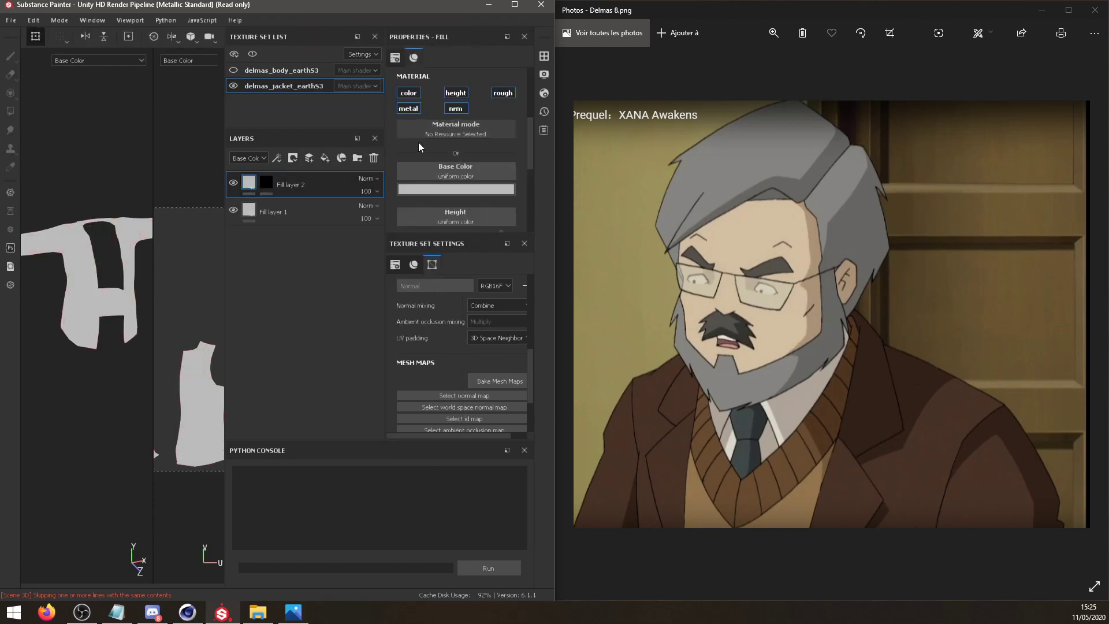
{"action": "left_click", "coordinate": [456, 189]}
{"action": "left_click", "coordinate": [526, 204]}
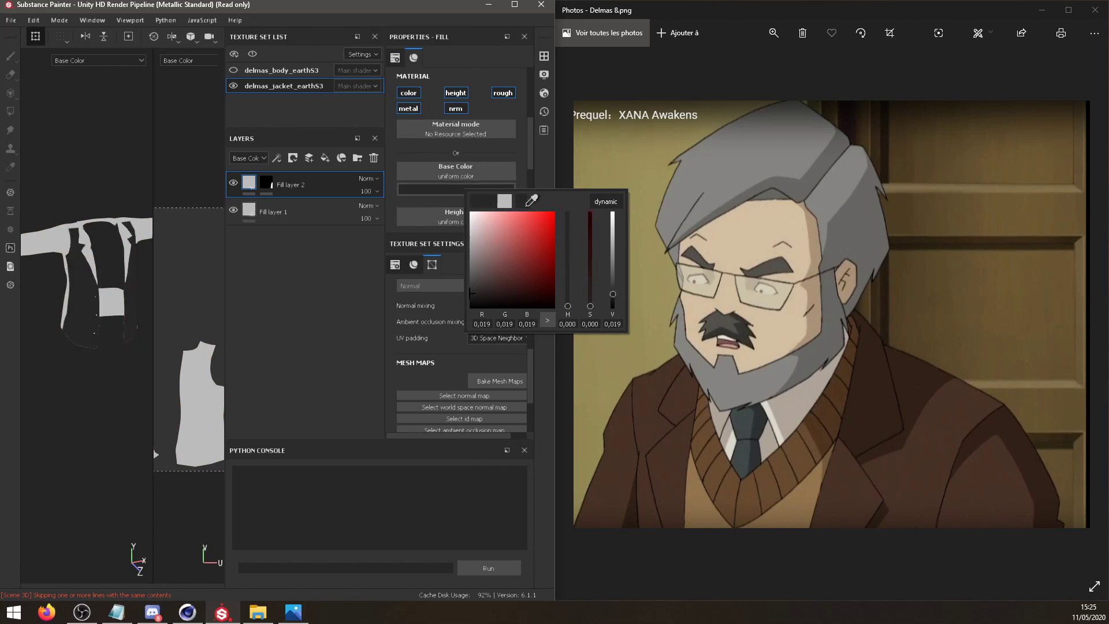
{"action": "left_click", "coordinate": [852, 494]}
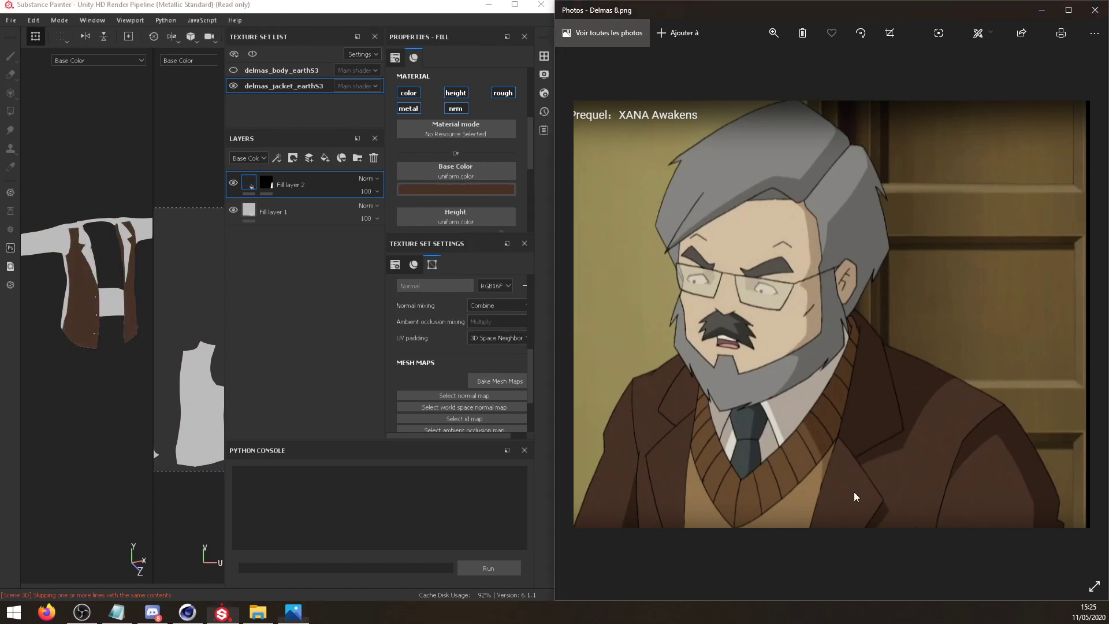
{"action": "mouse_move", "coordinate": [88, 254]}
{"action": "left_mouse_down", "text": "alt"}
{"action": "mouse_move", "coordinate": [79, 266]}
{"action": "mouse_move", "coordinate": [127, 240]}
{"action": "mouse_move", "coordinate": [161, 246]}
{"action": "left_mouse_up", "text": "alt"}
{"action": "left_click_drag", "start_coordinate": [98, 234], "coordinate": [145, 228], "text": "alt"}
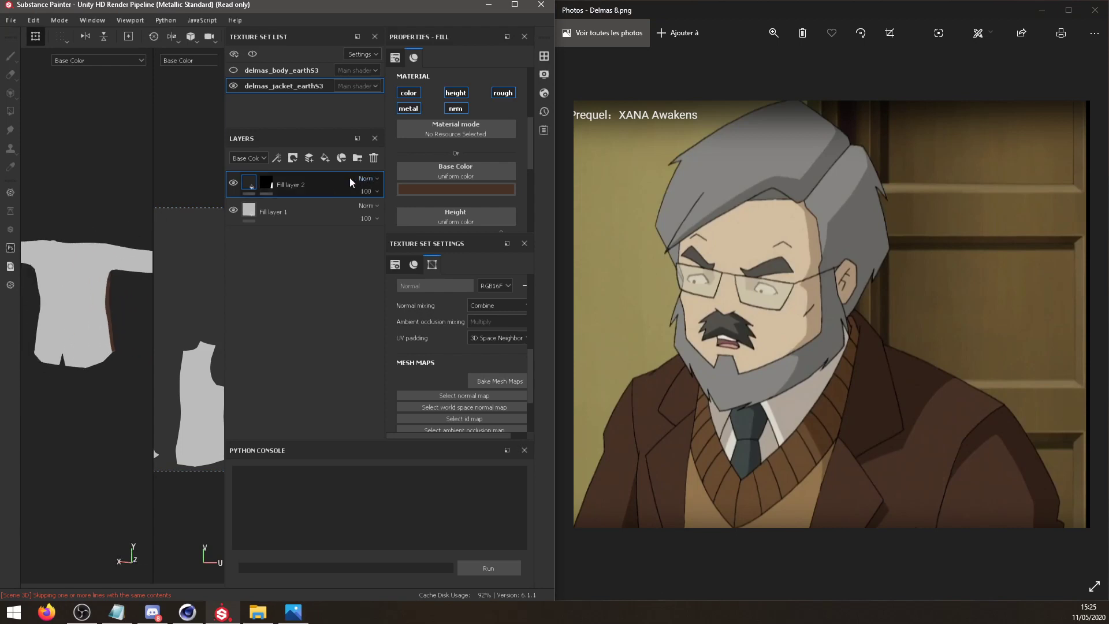
Delete Fill layer 2 from the jacket's layer stack.
{"action": "right_click", "coordinate": [258, 177]}
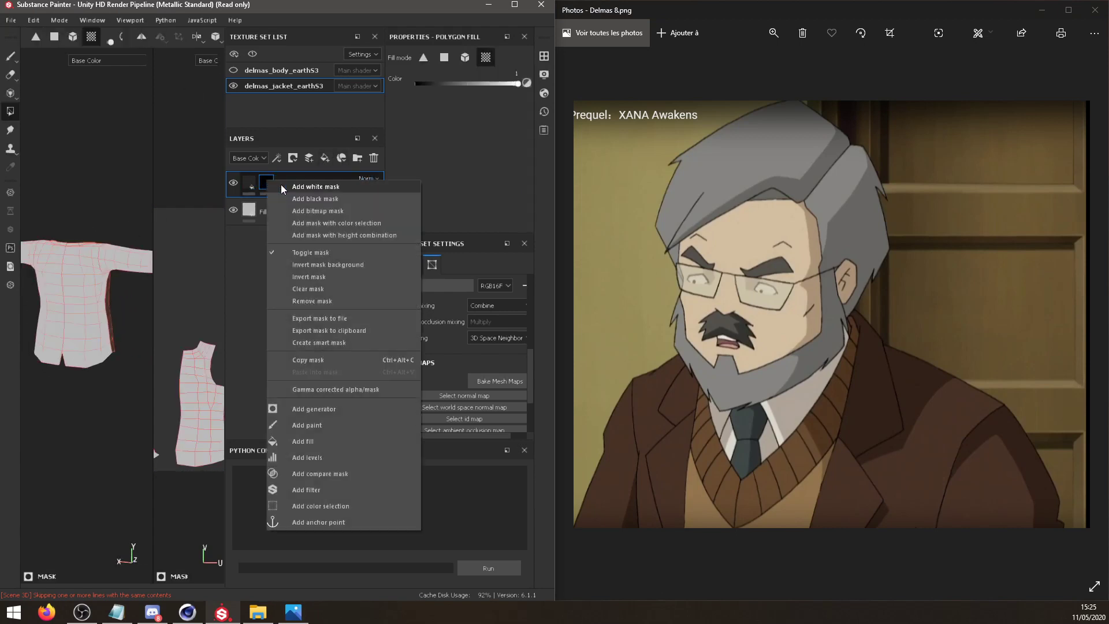
{"action": "left_click", "coordinate": [301, 182]}
{"action": "left_click", "coordinate": [373, 158]}
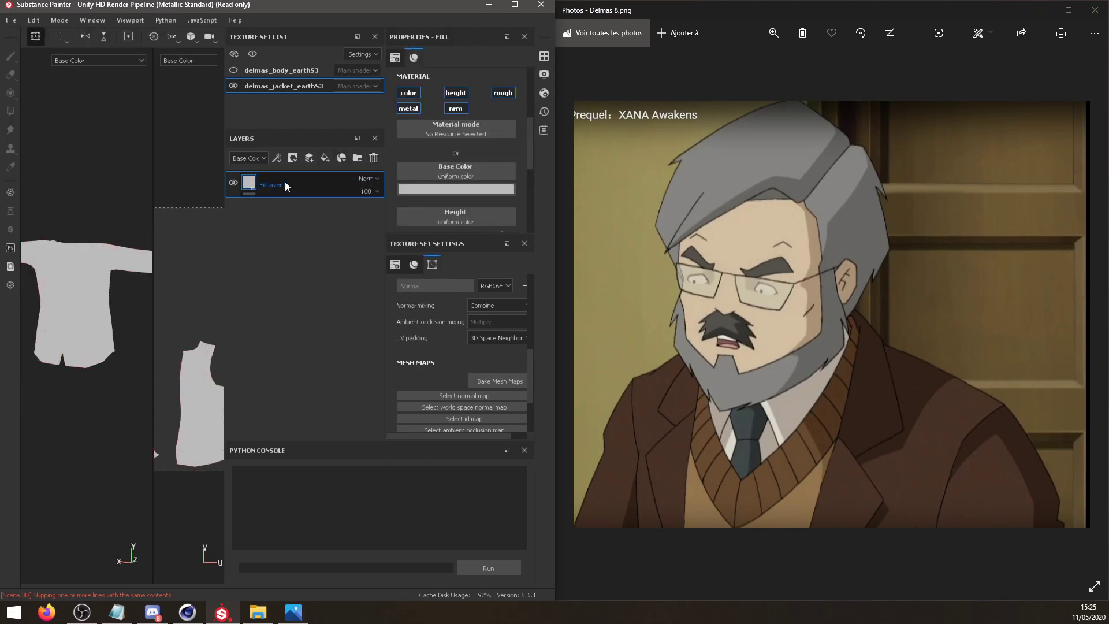
Set the jacket's Fill layer 1 base color to the brown sampled from the reference jacket.
{"action": "left_click", "coordinate": [491, 190]}
{"action": "left_click", "coordinate": [542, 204]}
{"action": "left_click", "coordinate": [673, 452]}
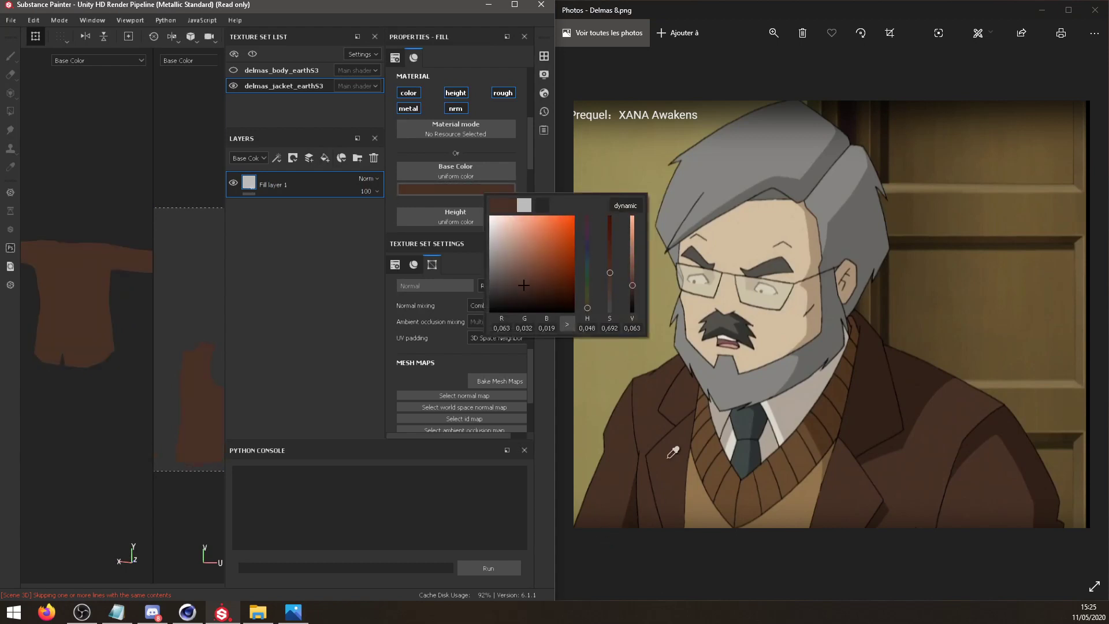
Add a fill layer named "lines" above the jacket's Fill layer 1, sample a very dark brown base color for it, and give it a black mask.
{"action": "left_click_drag", "start_coordinate": [37, 352], "coordinate": [2, 310], "text": "alt"}
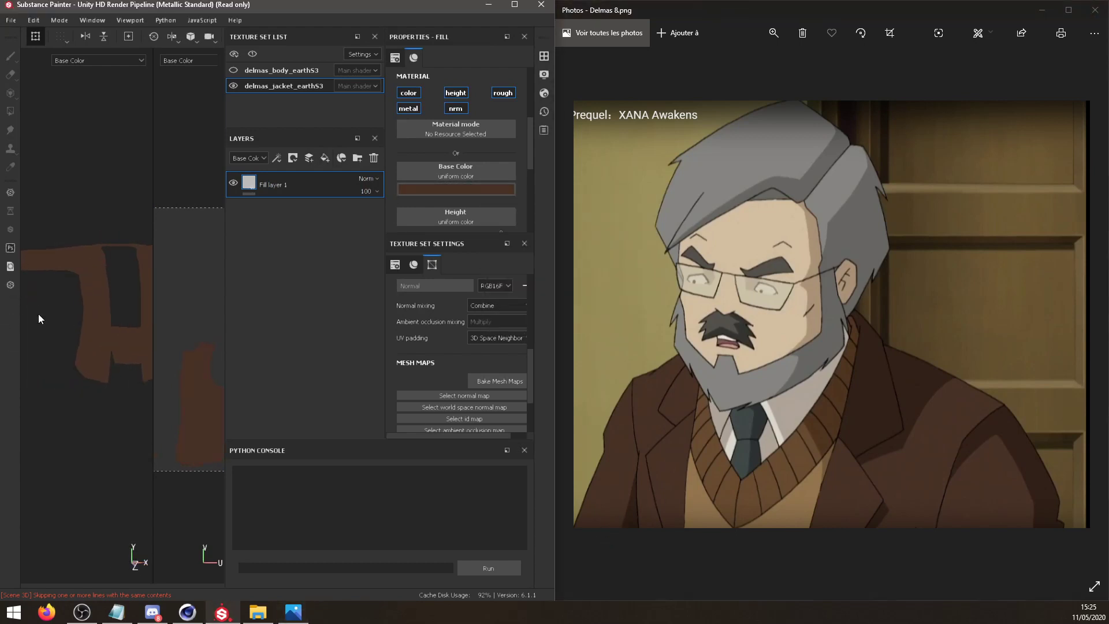
{"action": "left_click", "coordinate": [324, 159]}
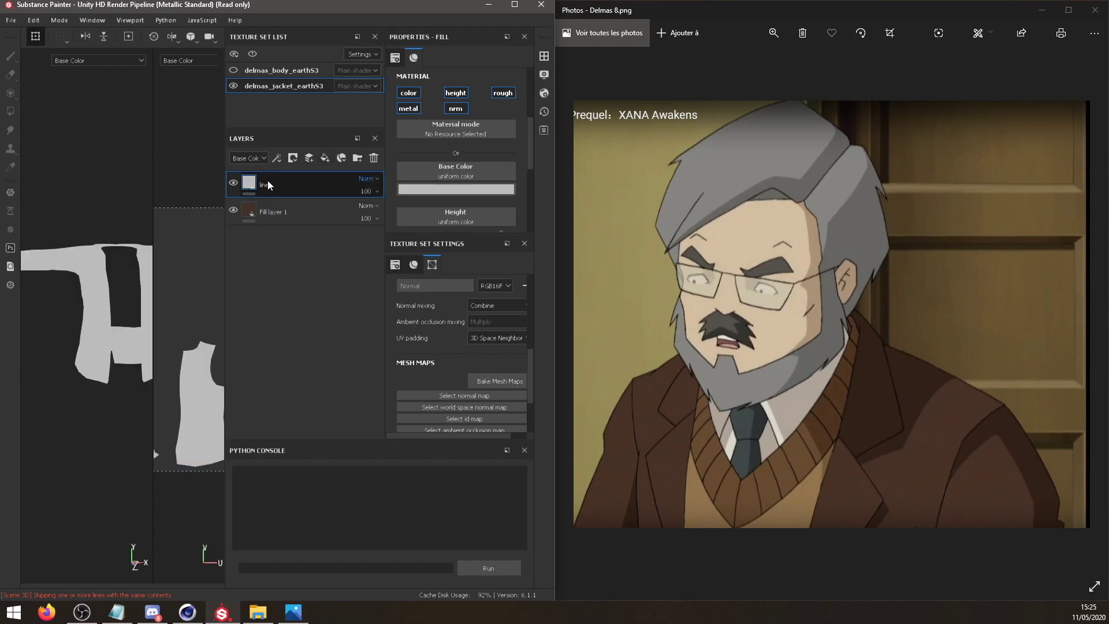
{"action": "left_click", "coordinate": [460, 190]}
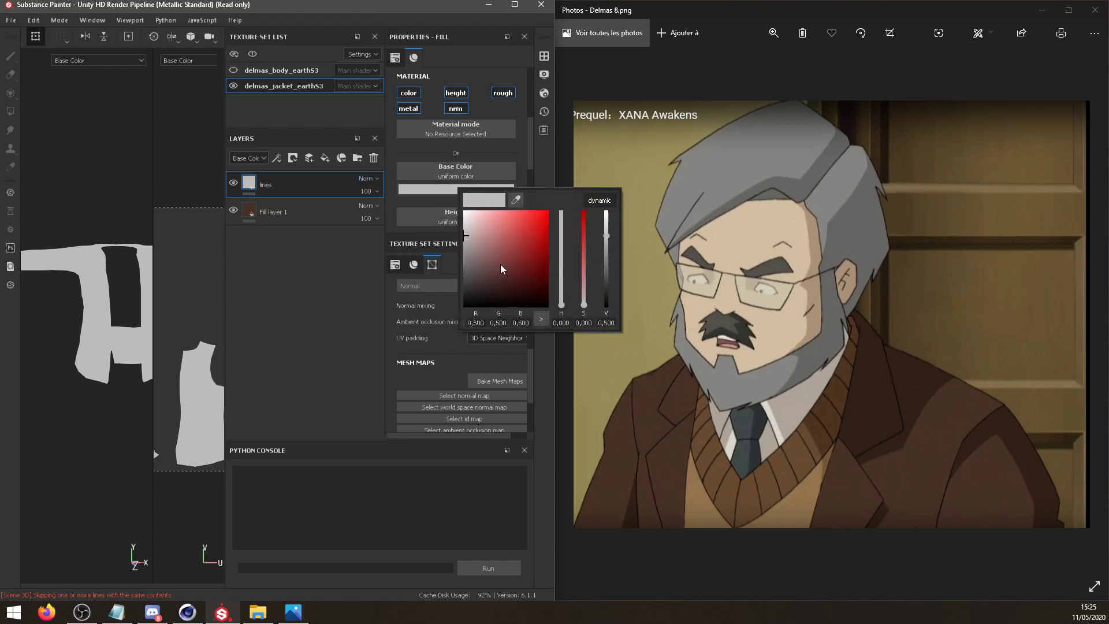
{"action": "left_click", "coordinate": [515, 200]}
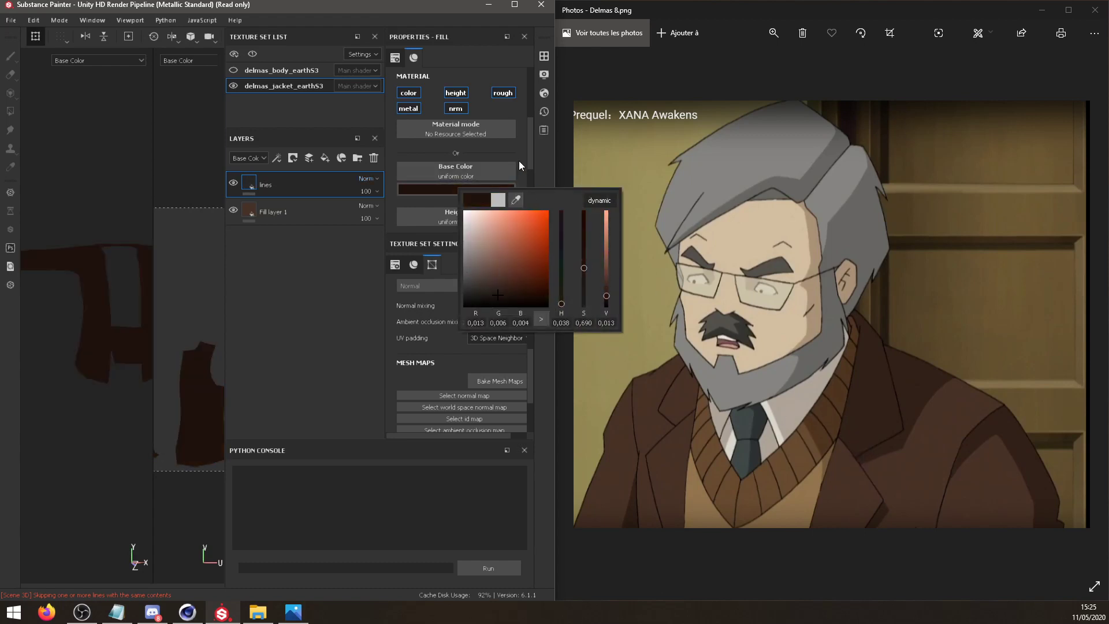
{"action": "right_click", "coordinate": [291, 179]}
{"action": "left_click", "coordinate": [362, 20]}
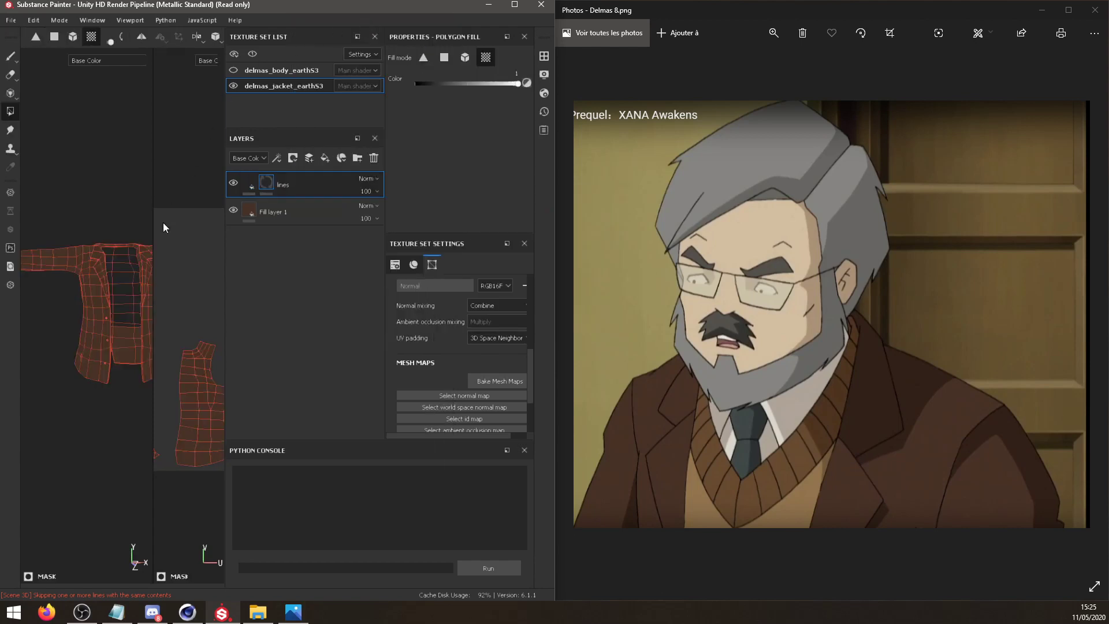
{"action": "scroll", "coordinate": [113, 250], "scroll_direction": "up", "scroll_amount": 5}
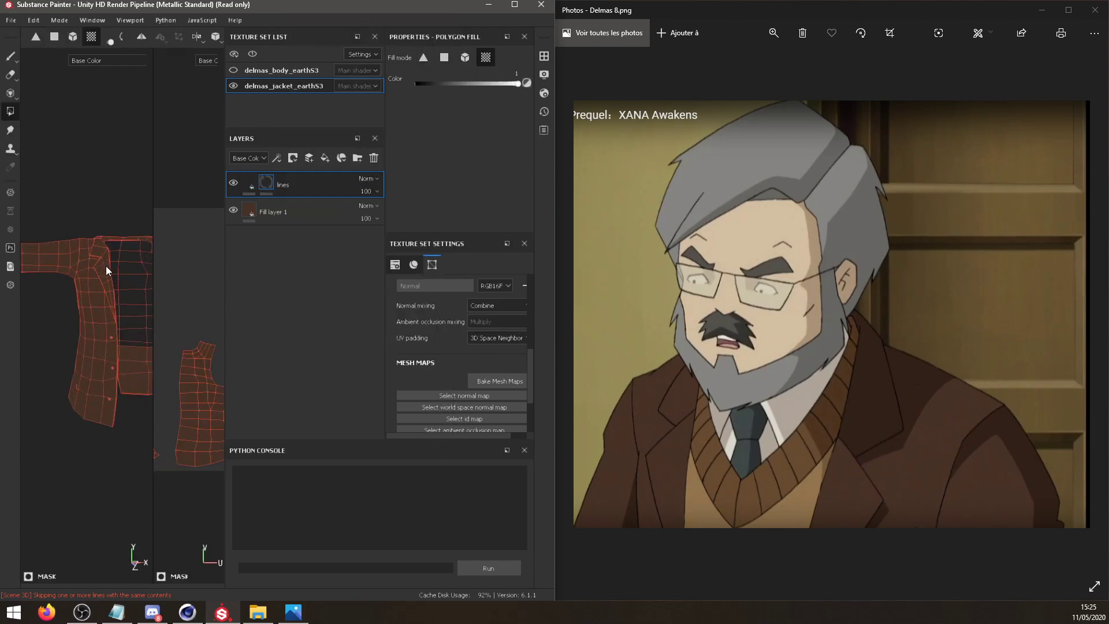
{"action": "scroll", "coordinate": [80, 259], "scroll_direction": "up", "scroll_amount": 1}
{"action": "scroll", "coordinate": [87, 224], "scroll_direction": "up", "scroll_amount": 3}
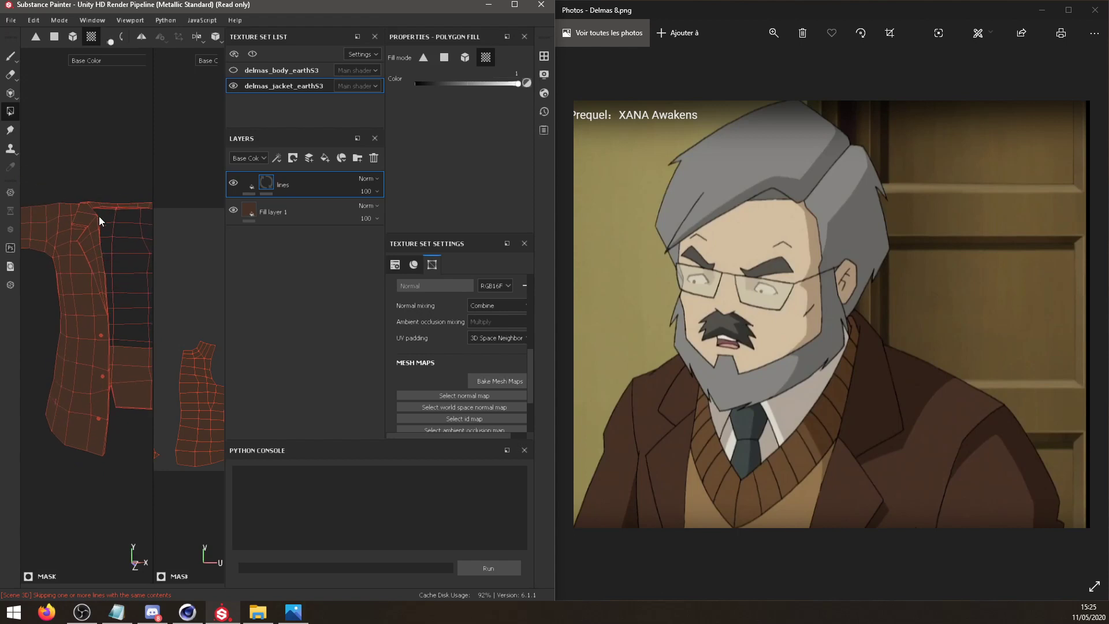
{"action": "left_click_drag", "start_coordinate": [78, 279], "coordinate": [144, 208], "text": "alt"}
Show the delmas_body_earthS3 texture set and hide delmas_jacket_earthS3 to work on the body alone.
{"action": "left_click", "coordinate": [234, 70]}
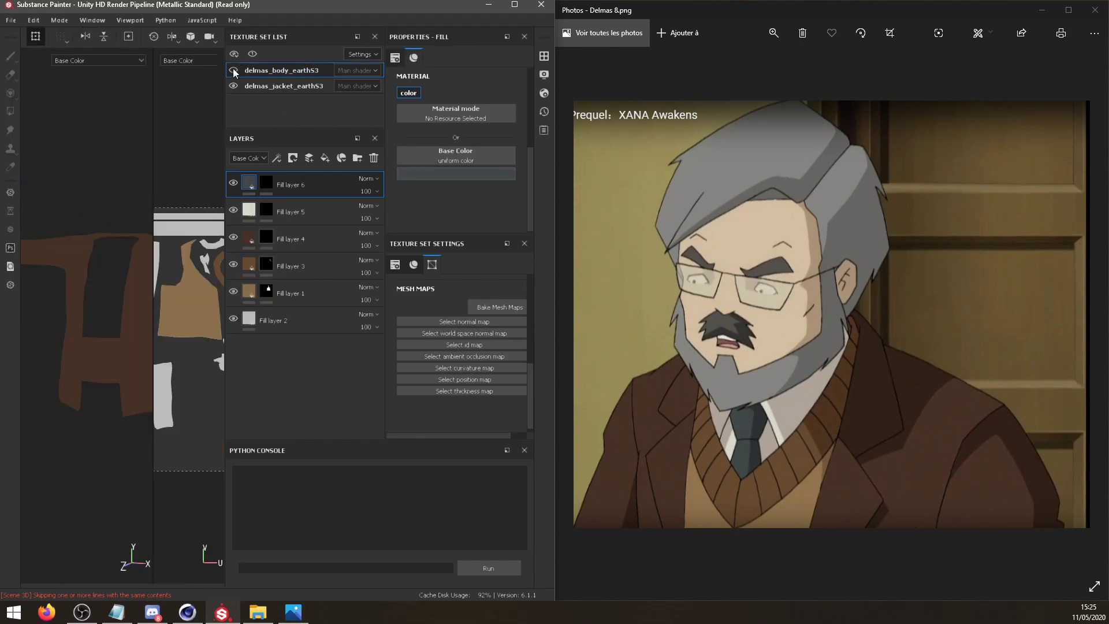
{"action": "left_click", "coordinate": [233, 85]}
{"action": "middle_click_drag", "start_coordinate": [153, 222], "coordinate": [99, 229], "text": "alt"}
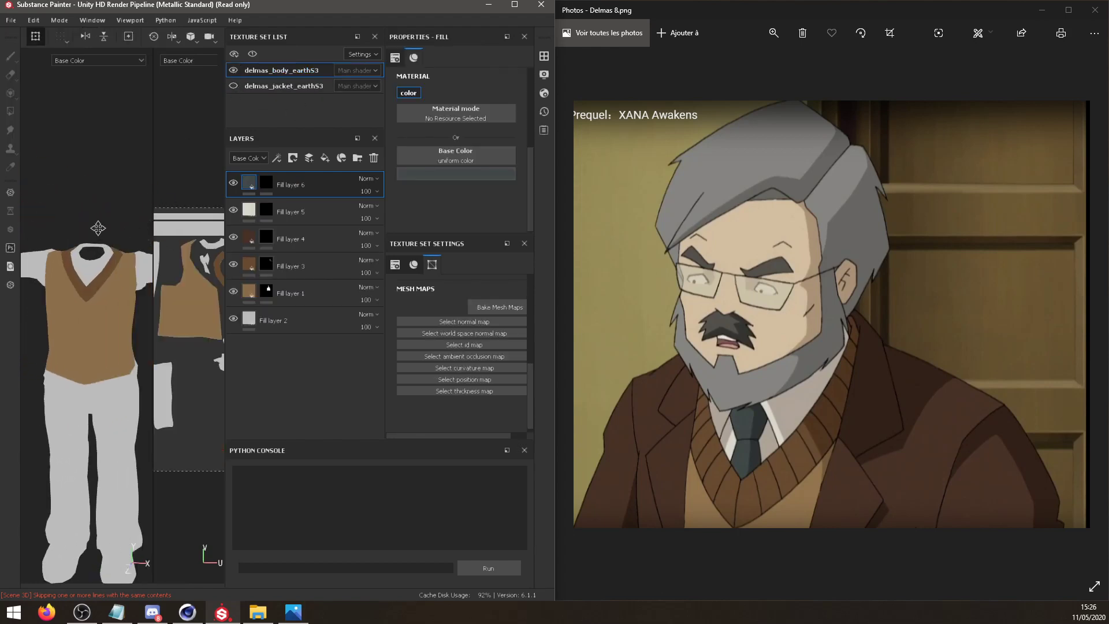
{"action": "scroll", "coordinate": [97, 233], "scroll_direction": "up", "scroll_amount": 3}
{"action": "left_click", "coordinate": [266, 264]}
{"action": "left_click_drag", "start_coordinate": [130, 293], "coordinate": [153, 296], "text": "alt"}
{"action": "key", "text": "ctrl+z"}
Select the body's Fill layer 1 mask and bring up the full-body reference image Delmas 9.png.
{"action": "left_click", "coordinate": [298, 296]}
{"action": "left_click_drag", "start_coordinate": [97, 326], "coordinate": [67, 282], "text": "alt"}
{"action": "scroll", "coordinate": [68, 282], "scroll_direction": "down", "scroll_amount": 2}
{"action": "scroll", "coordinate": [68, 283], "scroll_direction": "down", "scroll_amount": 1}
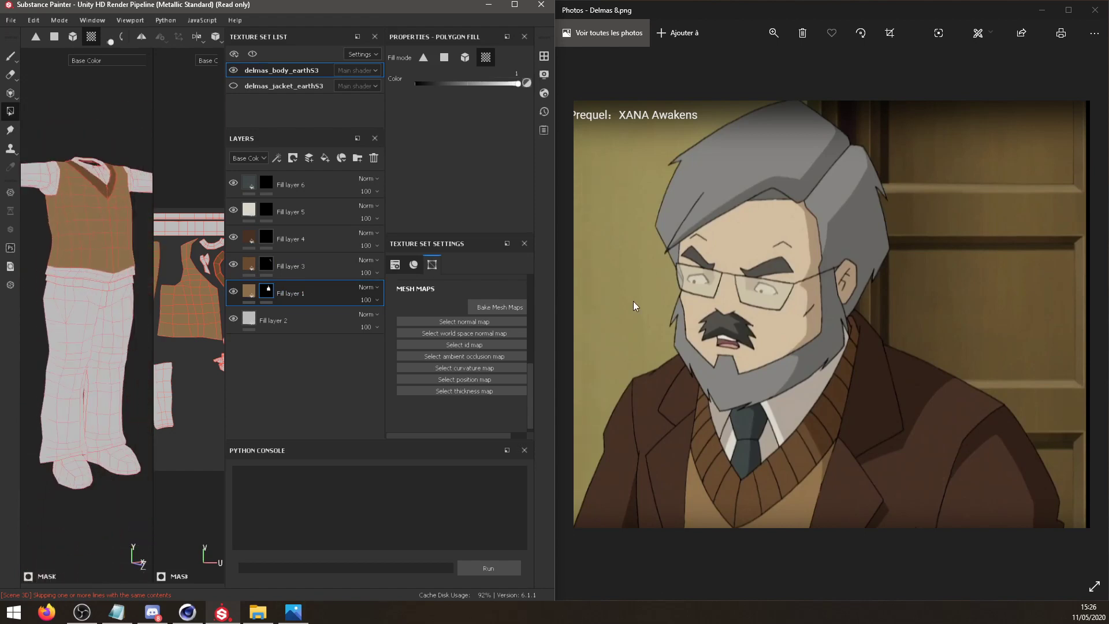
{"action": "left_click", "coordinate": [666, 357]}
{"action": "key", "text": "Right"}
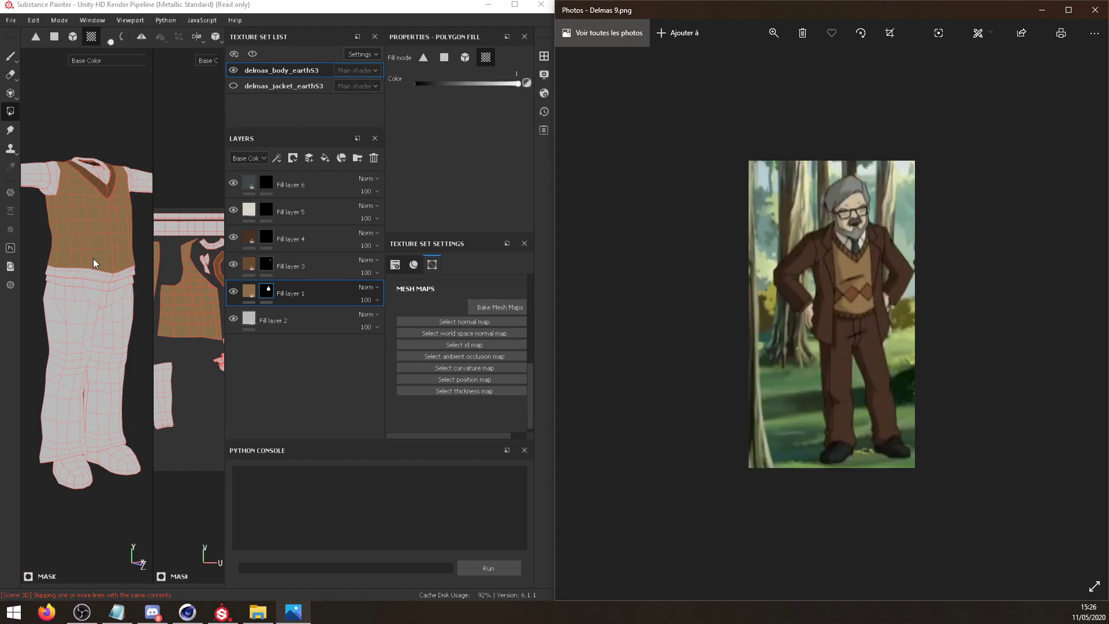
Try to reveal Fill layer 4's dark brown on the trousers by polygon-filling its mask.
{"action": "left_click", "coordinate": [102, 245]}
{"action": "scroll", "coordinate": [101, 266], "scroll_direction": "up", "scroll_amount": 5}
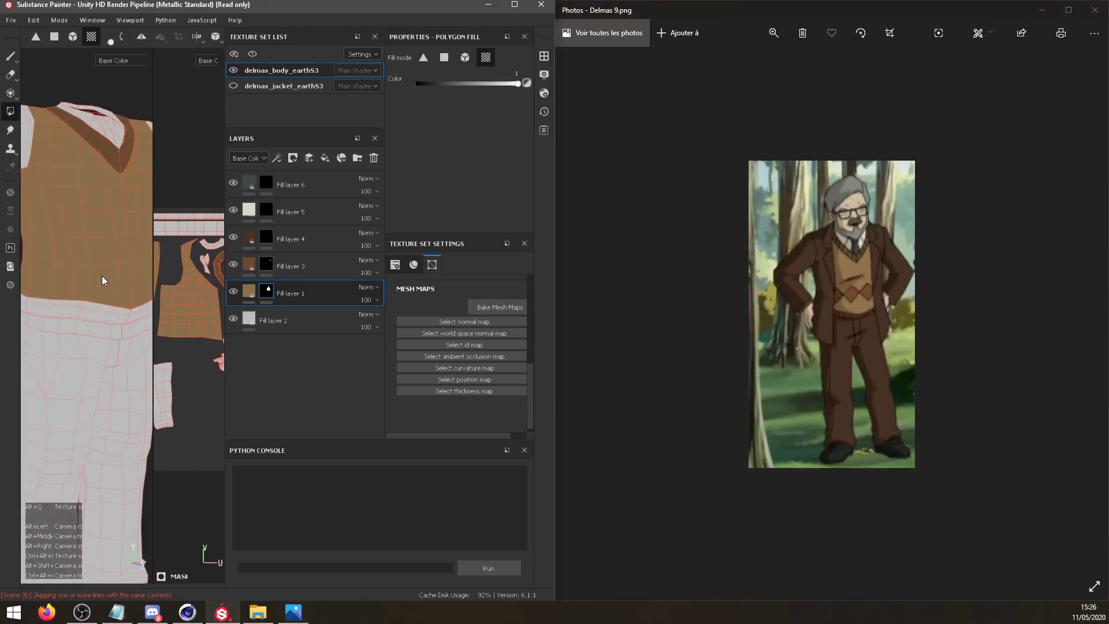
{"action": "scroll", "coordinate": [94, 265], "scroll_direction": "up", "scroll_amount": 4}
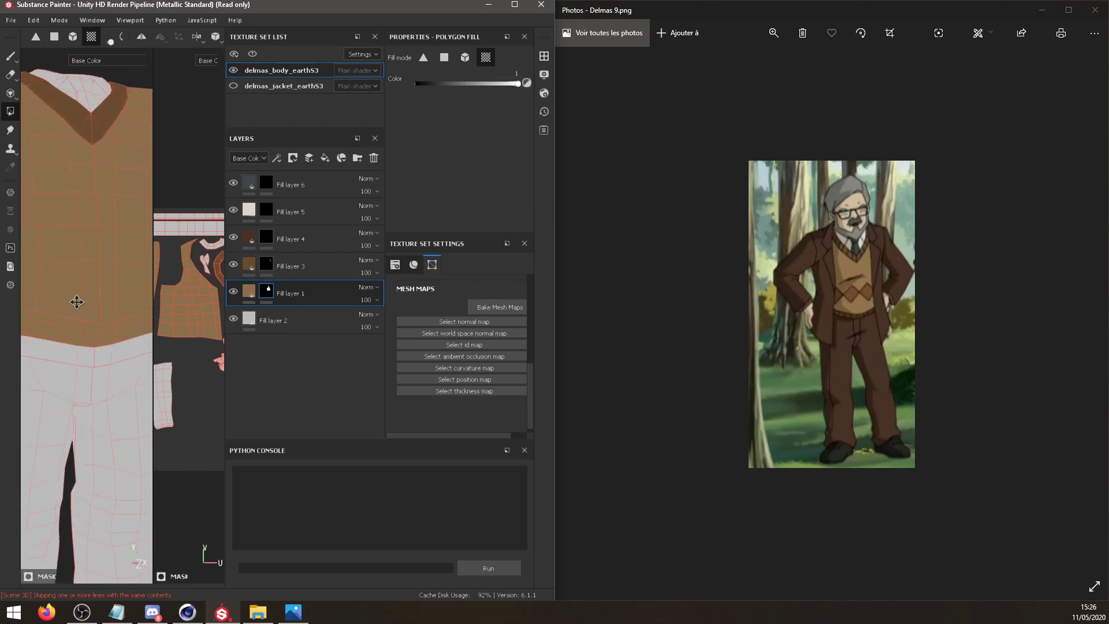
{"action": "left_click", "coordinate": [266, 237]}
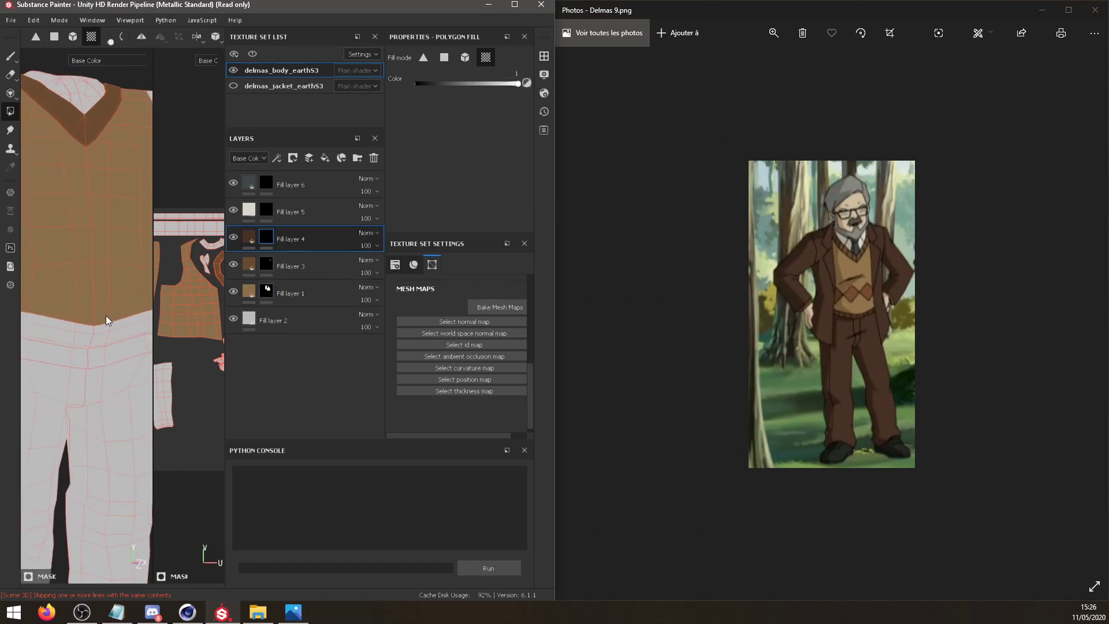
{"action": "middle_click_drag", "start_coordinate": [96, 275], "coordinate": [121, 343]}
{"action": "left_click", "coordinate": [119, 365]}
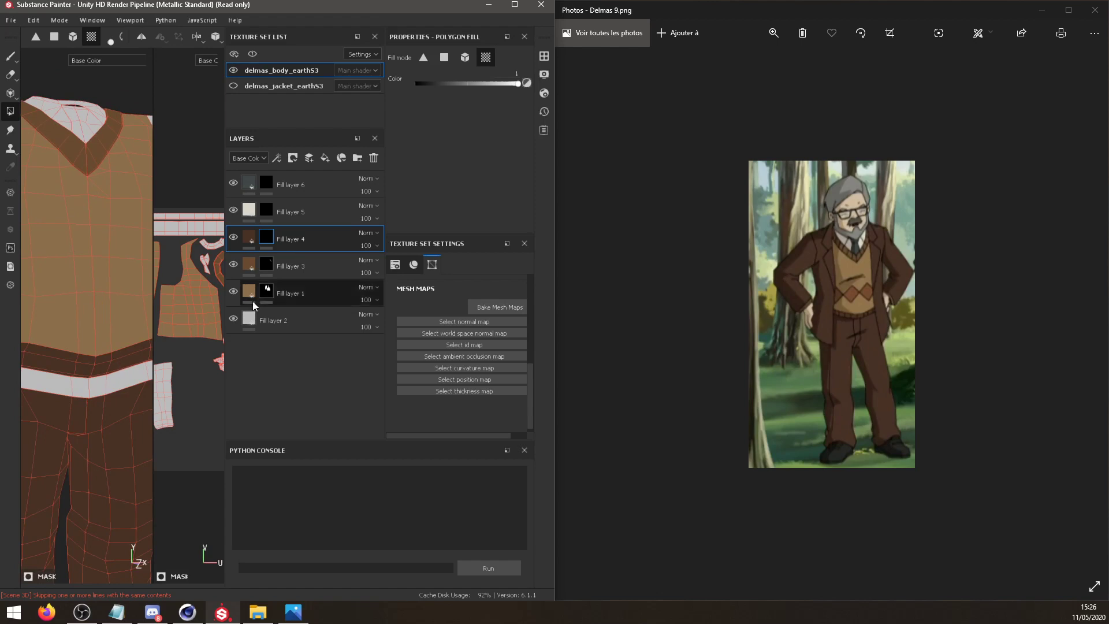
Polygon-fill the sweater's bottom hem in Fill layer 3's mask to give it the collar's brown.
{"action": "left_click", "coordinate": [266, 264]}
{"action": "scroll", "coordinate": [127, 346], "scroll_direction": "up", "scroll_amount": 2}
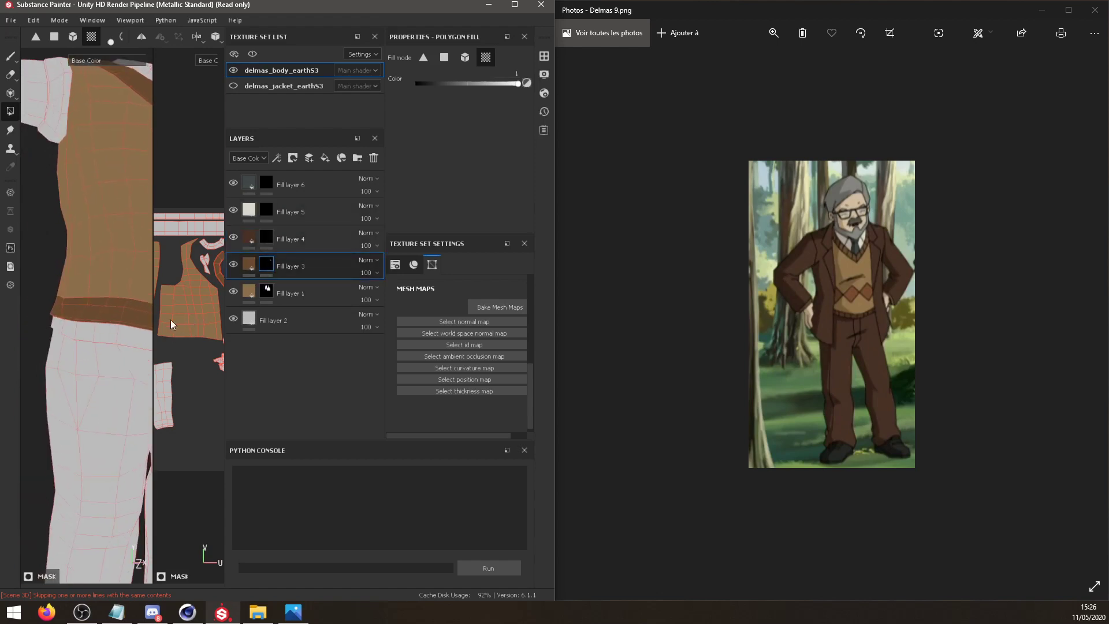
{"action": "scroll", "coordinate": [101, 332], "scroll_direction": "up", "scroll_amount": 2}
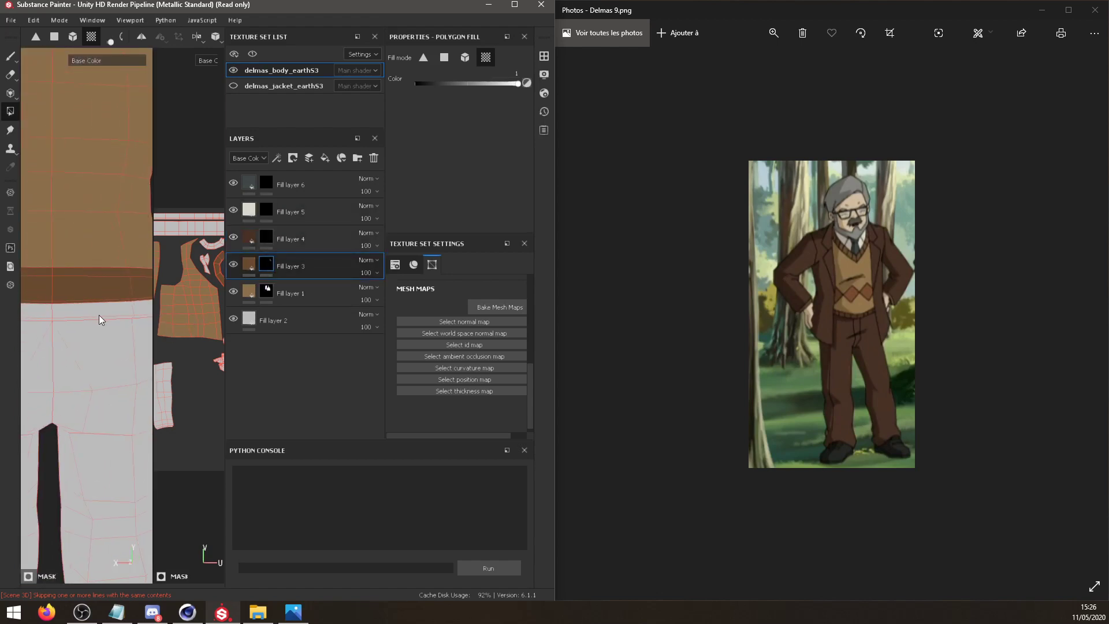
{"action": "mouse_move", "coordinate": [99, 320]}
{"action": "left_mouse_down", "text": "alt"}
{"action": "mouse_move", "coordinate": [109, 278]}
{"action": "mouse_move", "coordinate": [127, 297]}
{"action": "mouse_move", "coordinate": [80, 350]}
{"action": "mouse_move", "coordinate": [98, 338]}
{"action": "mouse_move", "coordinate": [81, 332]}
{"action": "mouse_move", "coordinate": [118, 332]}
{"action": "mouse_move", "coordinate": [95, 334]}
{"action": "left_mouse_up", "text": "alt"}
{"action": "scroll", "coordinate": [78, 331], "scroll_direction": "down", "scroll_amount": 5}
{"action": "key", "text": "f"}
Polygon-fill the trousers and their waistband in Fill layer 4's mask to color them dark brown.
{"action": "left_click", "coordinate": [289, 289]}
{"action": "left_click_drag", "start_coordinate": [94, 331], "coordinate": [76, 334], "text": "alt"}
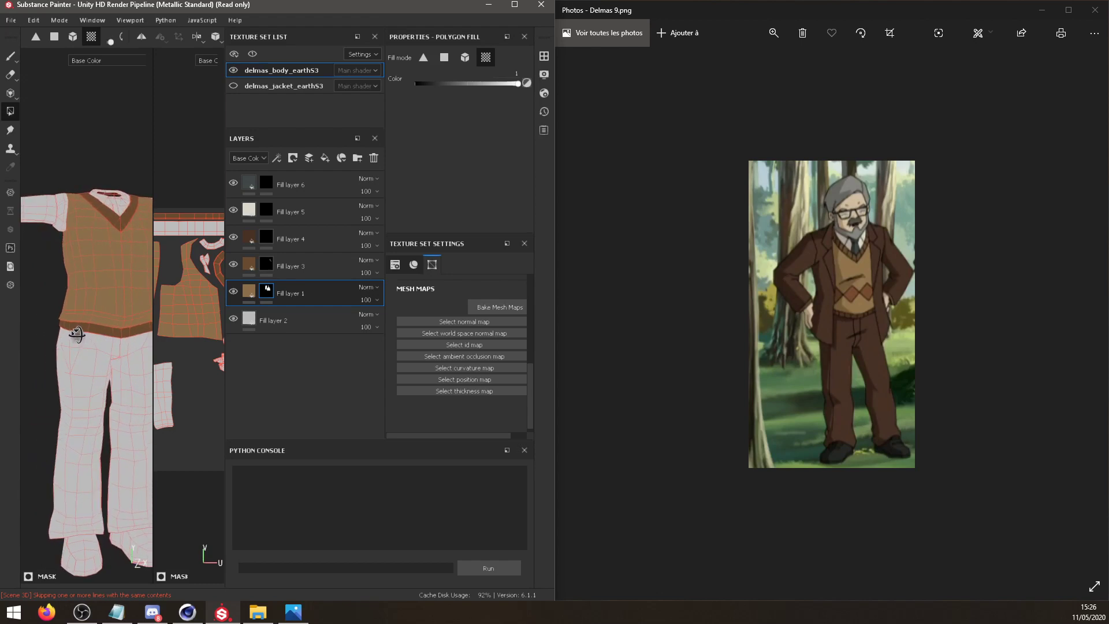
{"action": "left_click", "coordinate": [267, 242]}
{"action": "left_click", "coordinate": [109, 337]}
{"action": "left_click", "coordinate": [89, 355]}
{"action": "middle_click_drag", "start_coordinate": [89, 355], "coordinate": [98, 272], "text": "alt"}
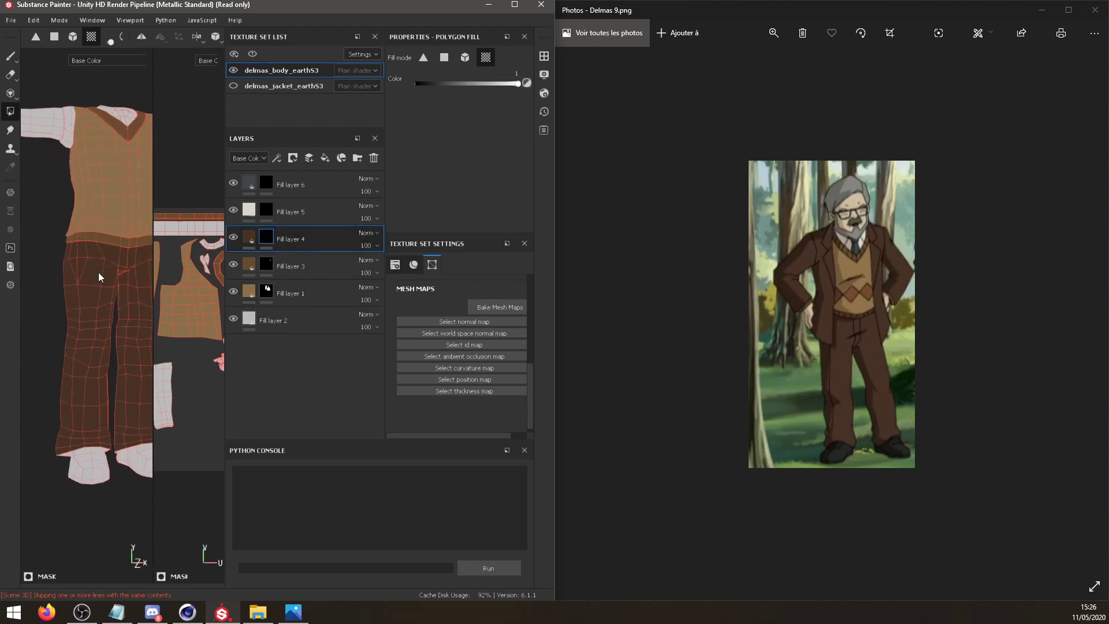
Extend Fill layer 4's mask to the inner faces of the trouser cuffs.
{"action": "middle_click_drag", "start_coordinate": [49, 368], "coordinate": [58, 315], "text": "alt"}
{"action": "right_click_drag", "start_coordinate": [59, 315], "coordinate": [138, 275], "text": "alt"}
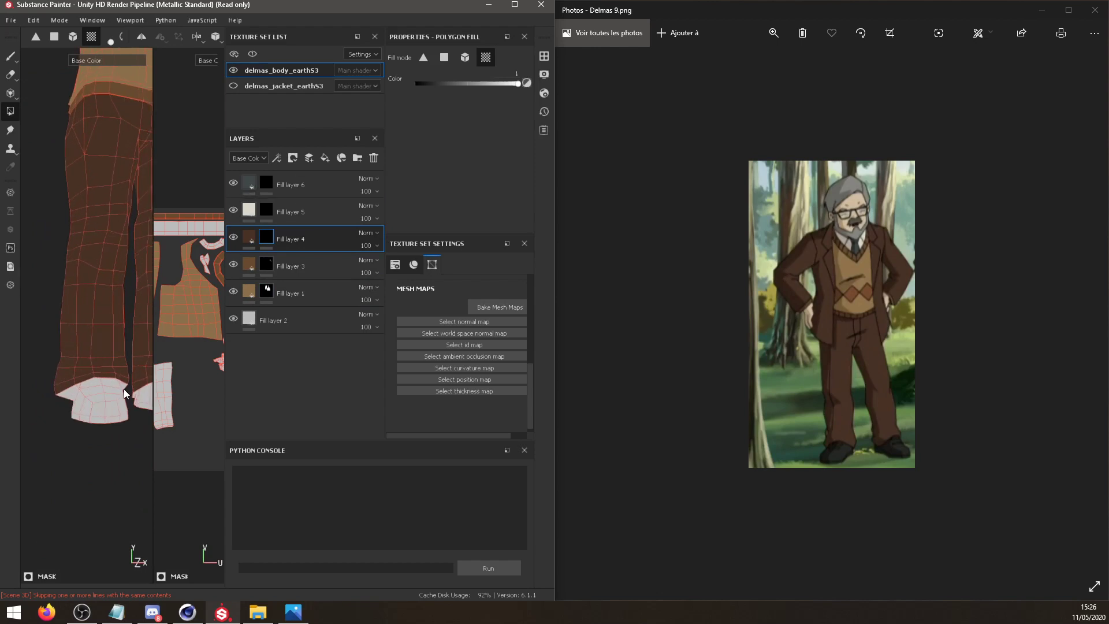
{"action": "left_click_drag", "start_coordinate": [91, 382], "coordinate": [106, 337], "text": "alt"}
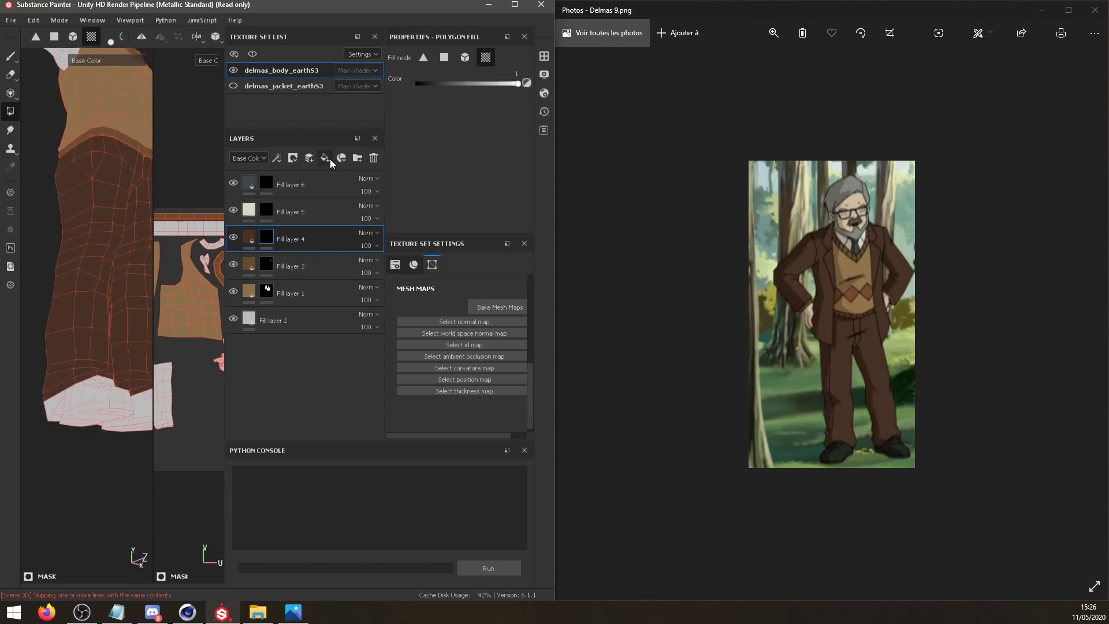
{"action": "left_click", "coordinate": [102, 377]}
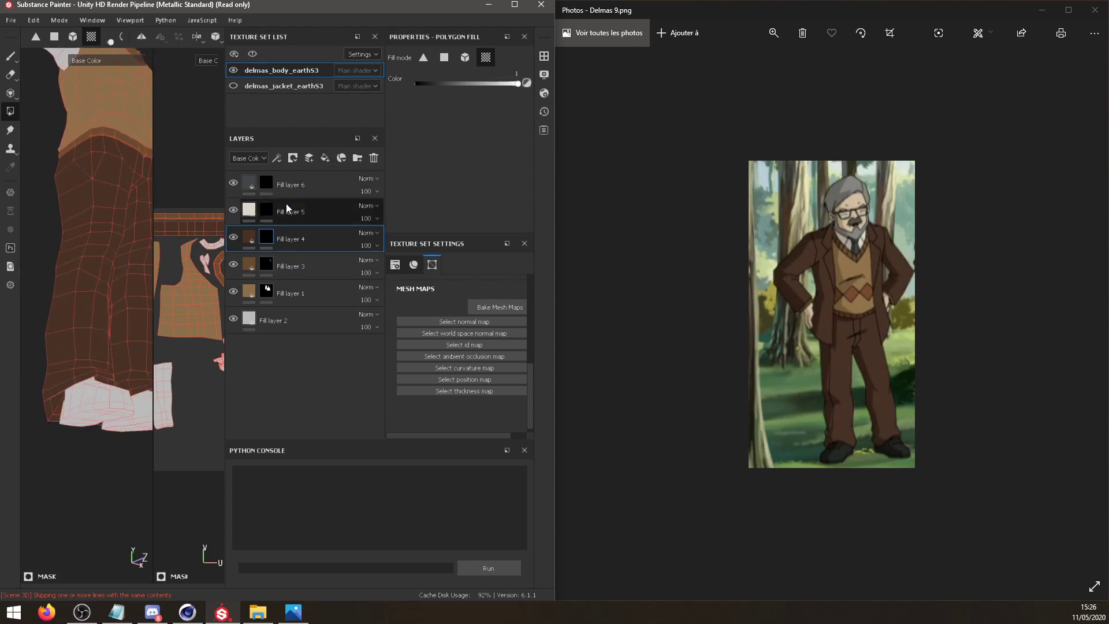
Add a fill layer with a black mask above Fill layer 4 and set its blend mode to Multiply.
{"action": "left_click", "coordinate": [325, 158]}
{"action": "right_click", "coordinate": [282, 238]}
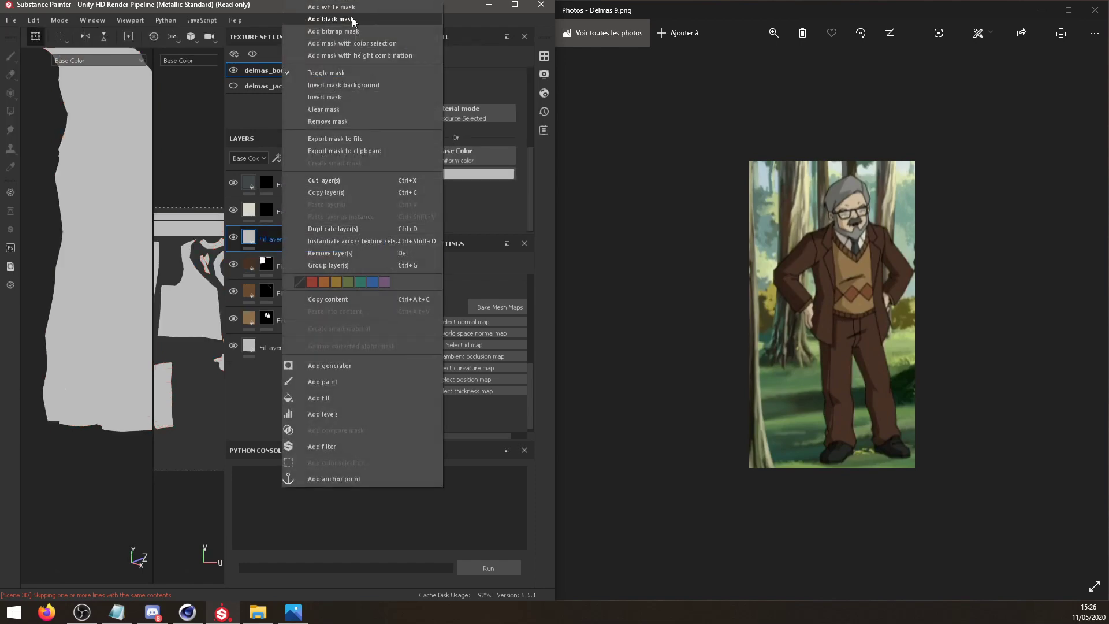
{"action": "left_click", "coordinate": [352, 17]}
{"action": "left_click", "coordinate": [373, 233]}
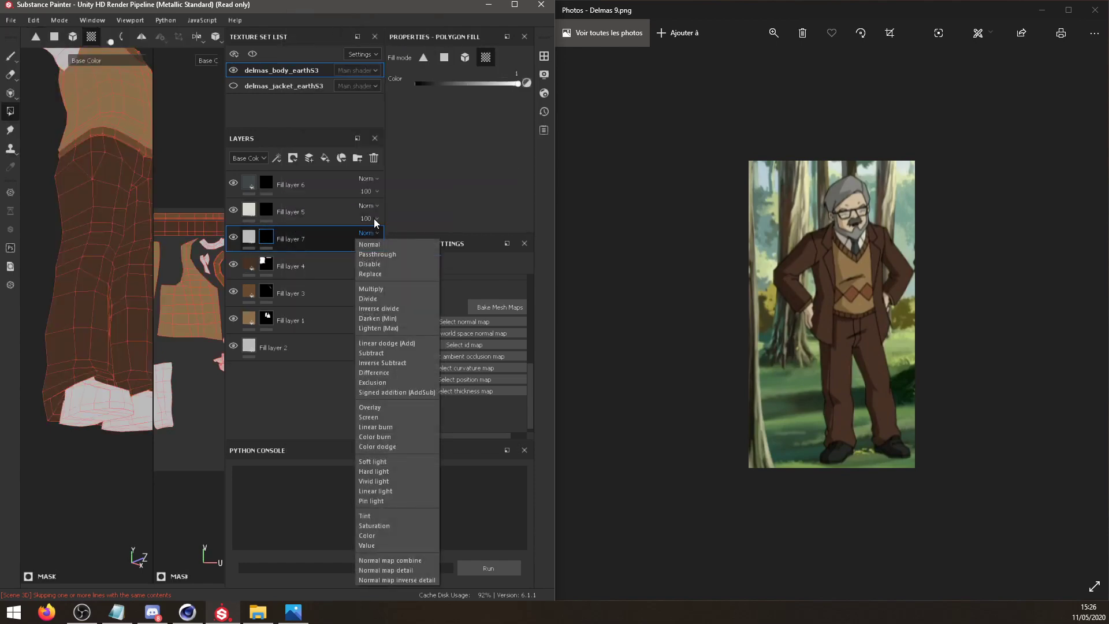
{"action": "left_click", "coordinate": [383, 289]}
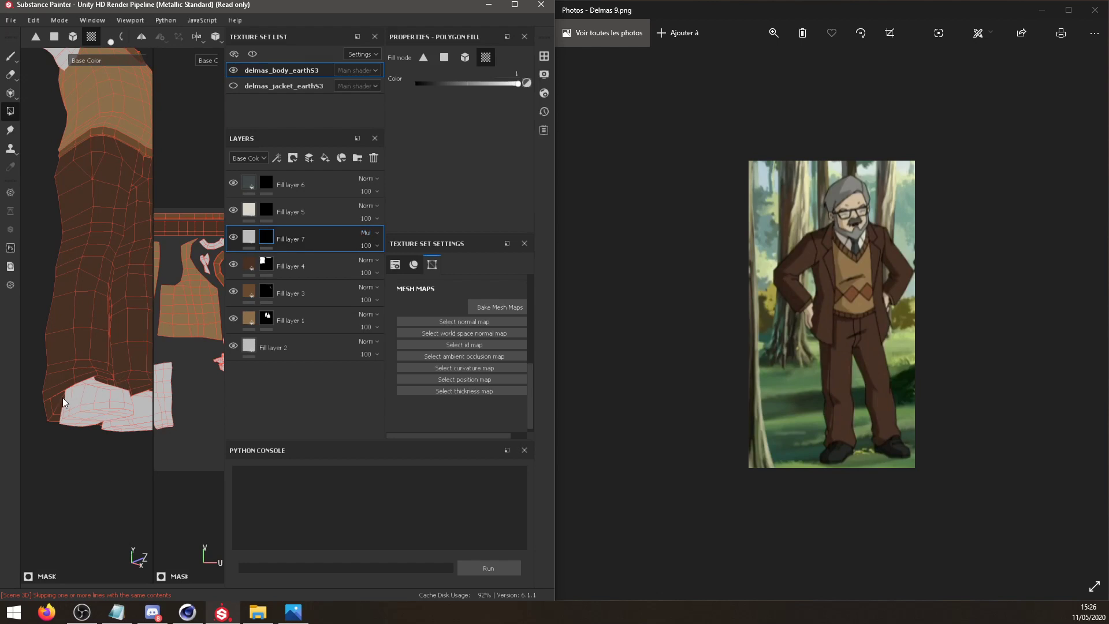
{"action": "left_click_drag", "start_coordinate": [56, 406], "coordinate": [89, 152], "text": "alt"}
{"action": "scroll", "coordinate": [93, 310], "scroll_direction": "up", "scroll_amount": 5}
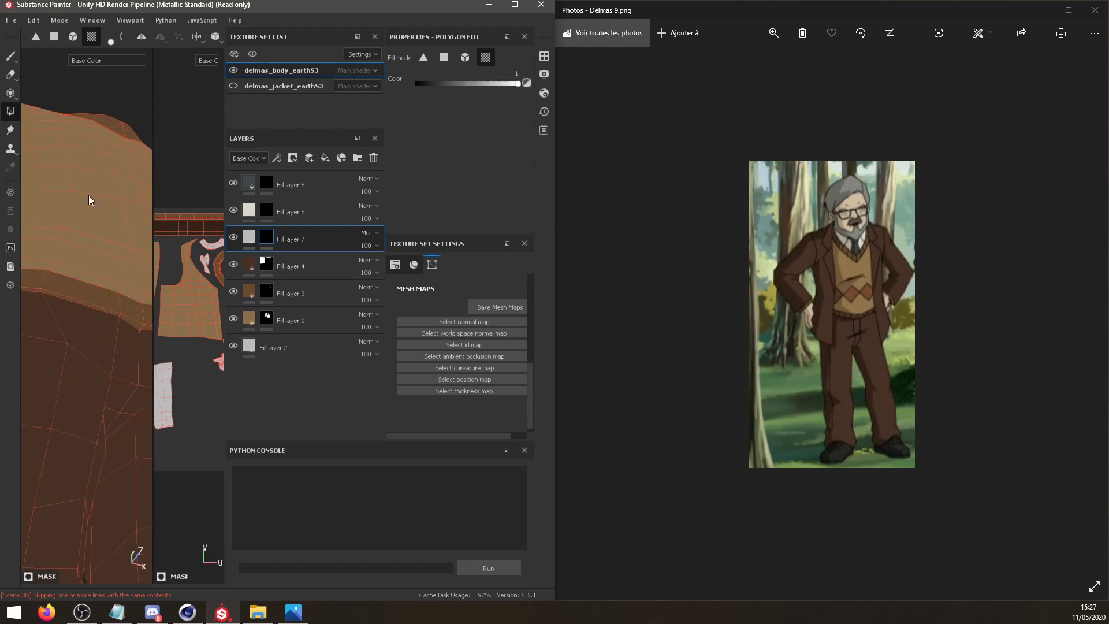
{"action": "scroll", "coordinate": [89, 196], "scroll_direction": "down", "scroll_amount": 6}
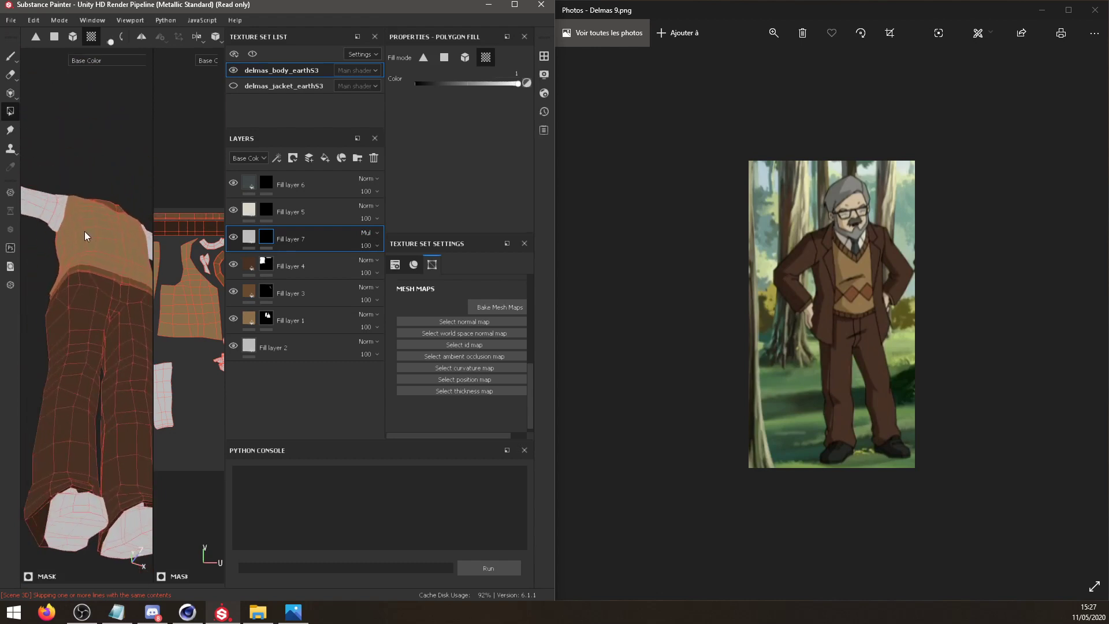
{"action": "mouse_move", "coordinate": [84, 232]}
{"action": "left_mouse_down", "text": "alt"}
{"action": "mouse_move", "coordinate": [71, 258]}
{"action": "mouse_move", "coordinate": [89, 272]}
{"action": "mouse_move", "coordinate": [58, 294]}
{"action": "mouse_move", "coordinate": [91, 280]}
{"action": "mouse_move", "coordinate": [120, 352]}
{"action": "mouse_move", "coordinate": [97, 315]}
{"action": "left_mouse_up", "text": "alt"}
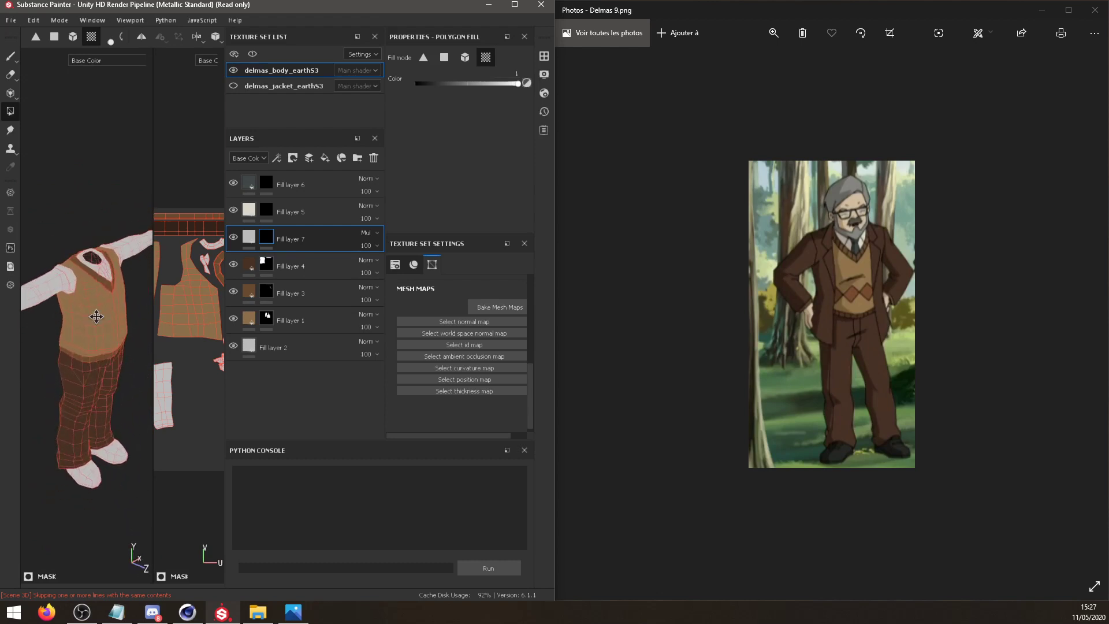
Add a fill layer above Fill layer 7 for the hands and rename it "skin".
{"action": "middle_click_drag", "start_coordinate": [97, 316], "coordinate": [138, 314], "text": "alt"}
{"action": "scroll", "coordinate": [68, 304], "scroll_direction": "up", "scroll_amount": 2}
{"action": "middle_click_drag", "start_coordinate": [60, 313], "coordinate": [86, 308], "text": "alt"}
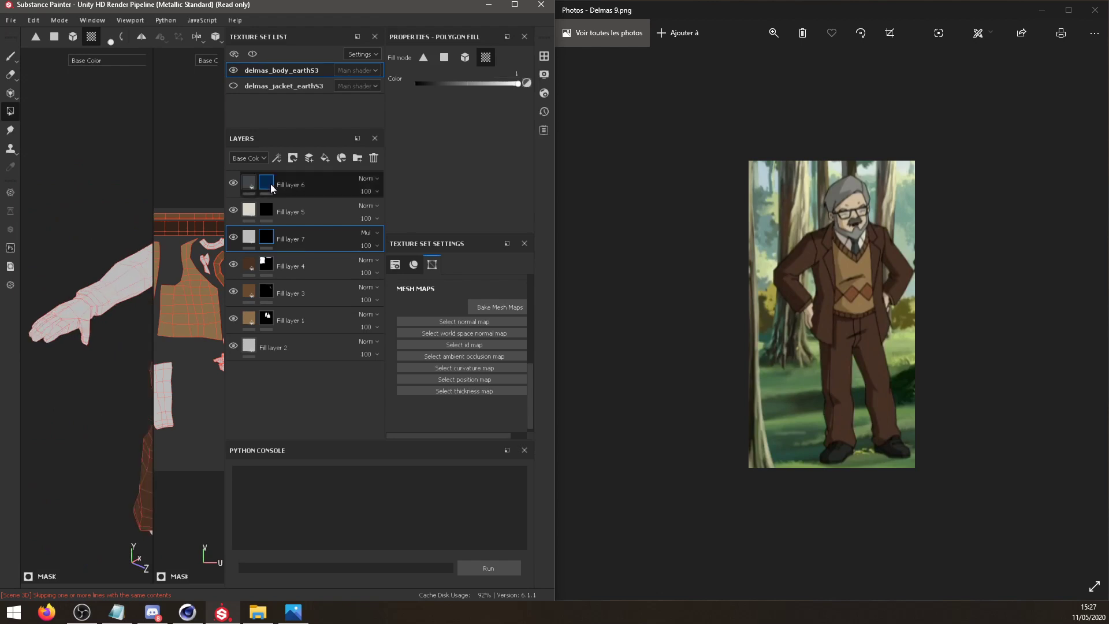
{"action": "left_click", "coordinate": [325, 158]}
{"action": "double_click", "coordinate": [263, 240]}
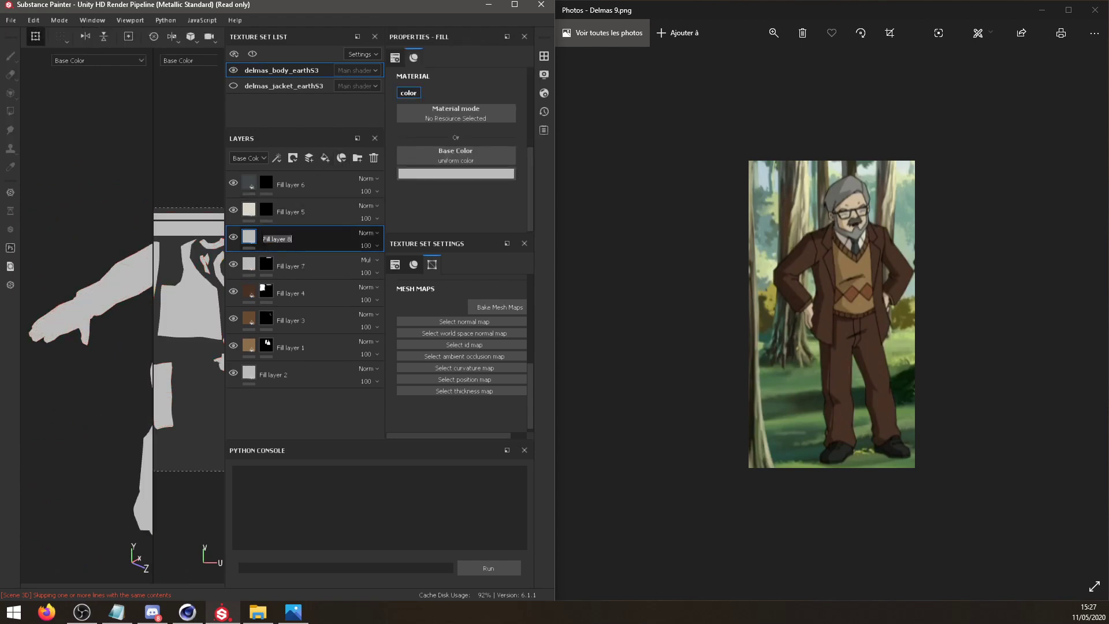
{"action": "type", "text": "skin"}
{"action": "key", "text": "Return"}
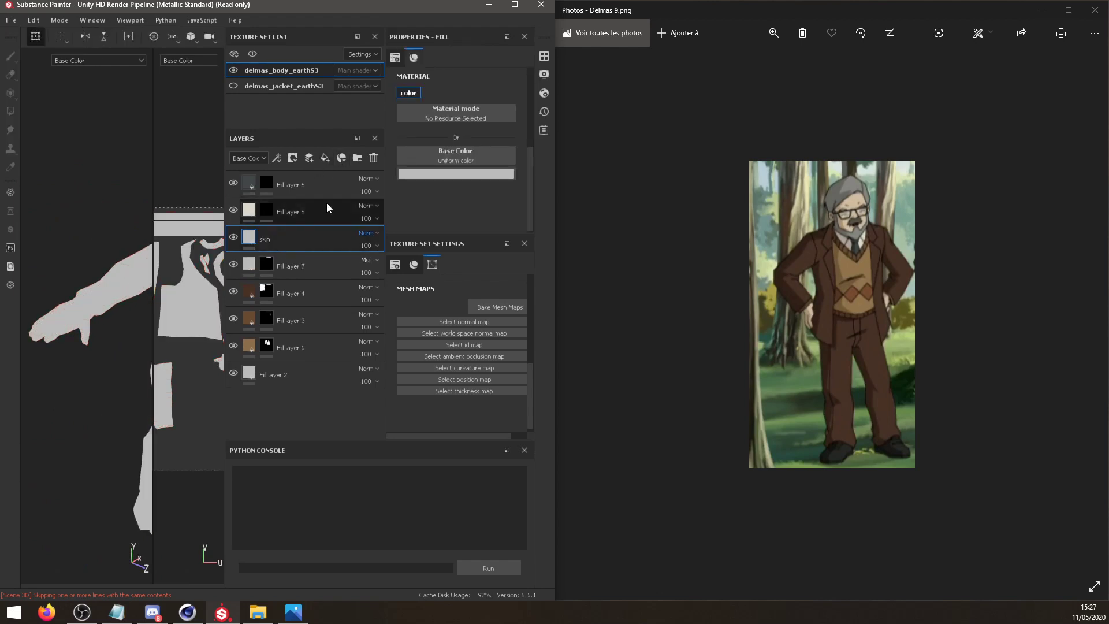
Set the skin layer's base color by sampling the character's face in the reference image.
{"action": "left_click", "coordinate": [450, 172]}
{"action": "left_click", "coordinate": [508, 186]}
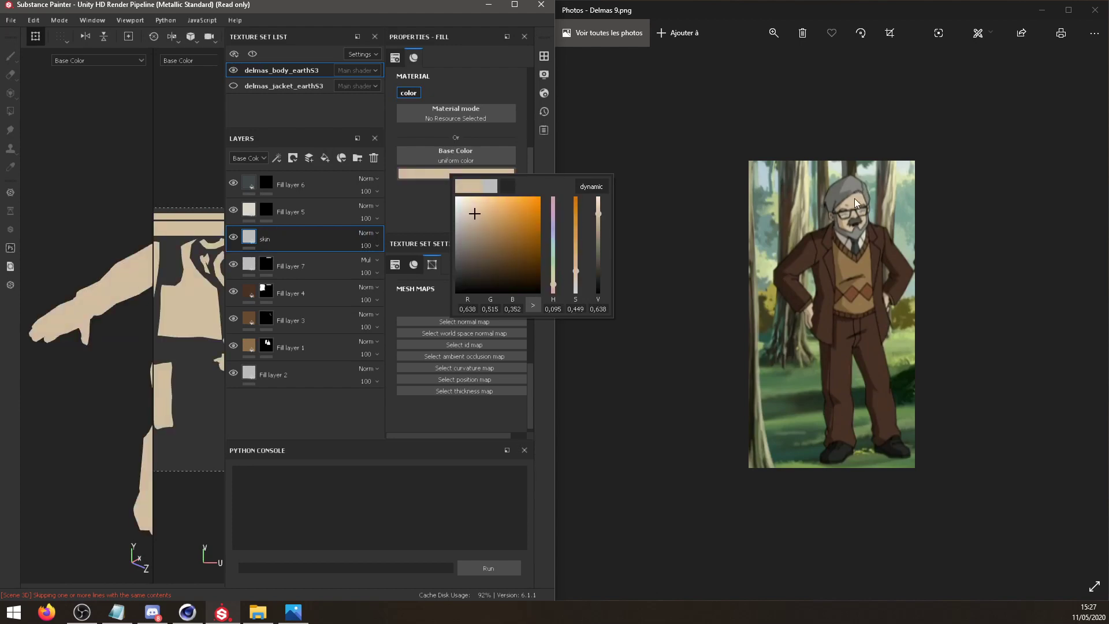
{"action": "left_click", "coordinate": [857, 207]}
Switch to File Explorer and open delmas_Head_Earth.png from the Delmas character's delmas_Head_Earth folder as a skin color reference.
{"action": "left_click", "coordinate": [258, 612]}
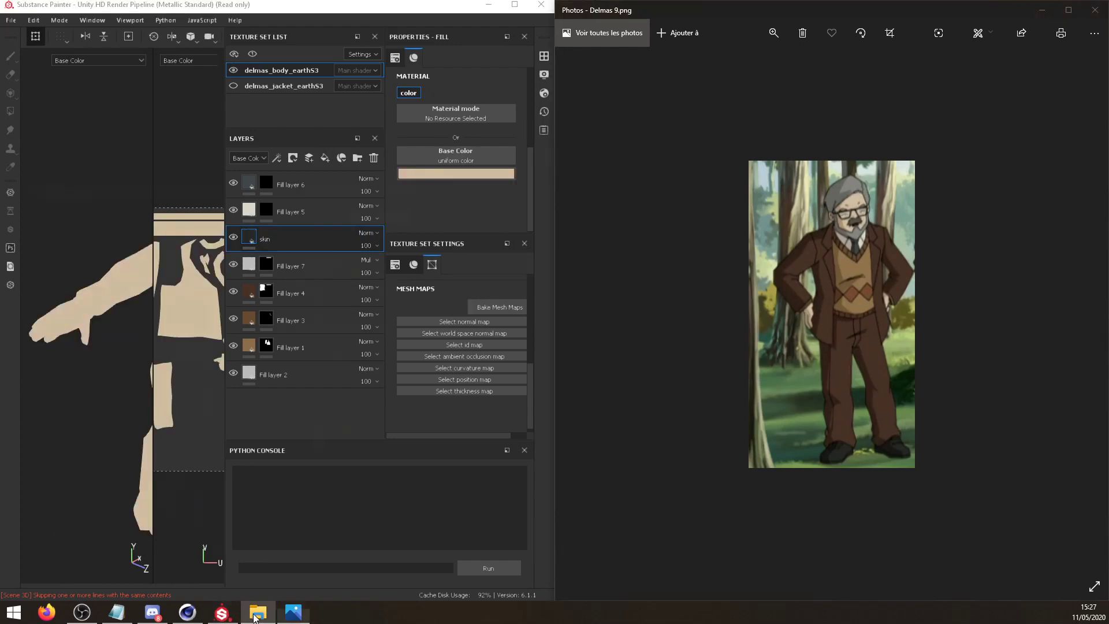
{"action": "left_click", "coordinate": [220, 91]}
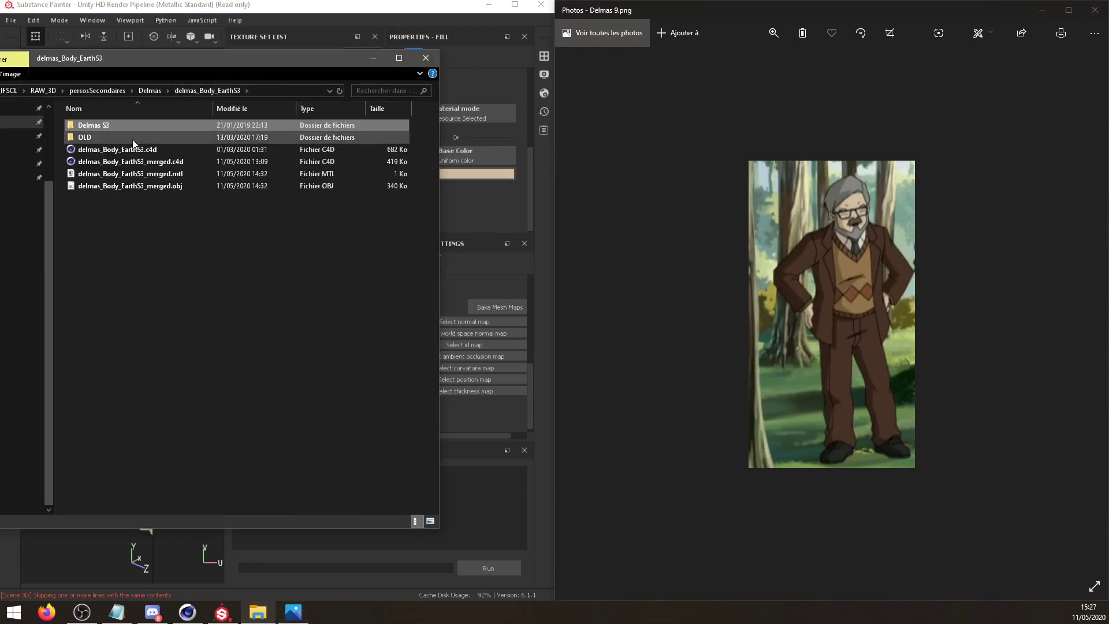
{"action": "double_click", "coordinate": [118, 134]}
{"action": "left_click", "coordinate": [217, 90]}
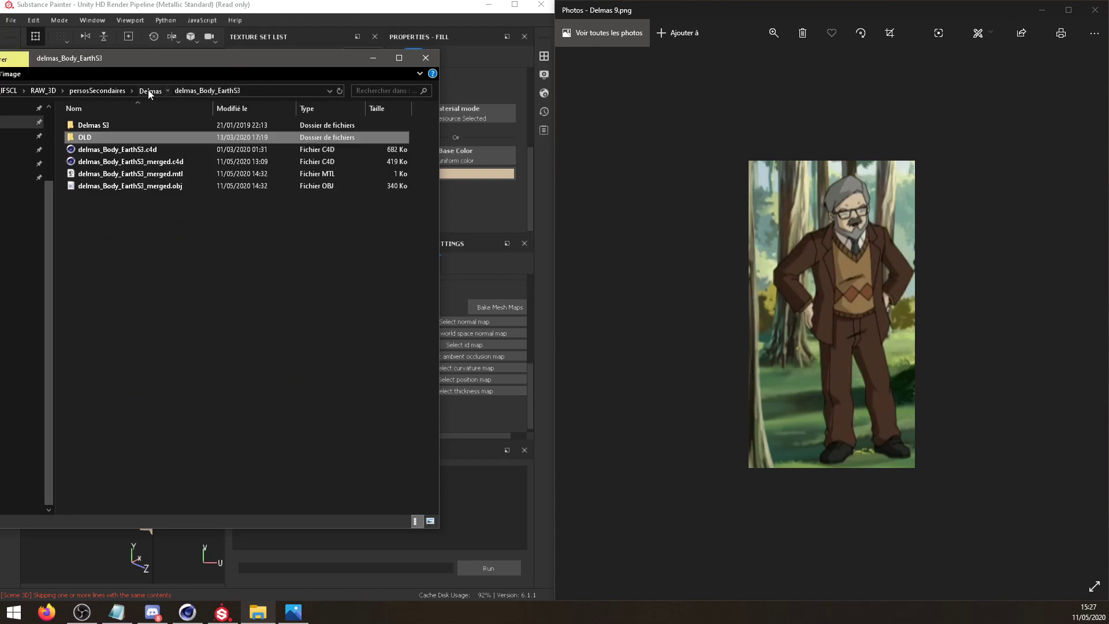
{"action": "left_click", "coordinate": [148, 91]}
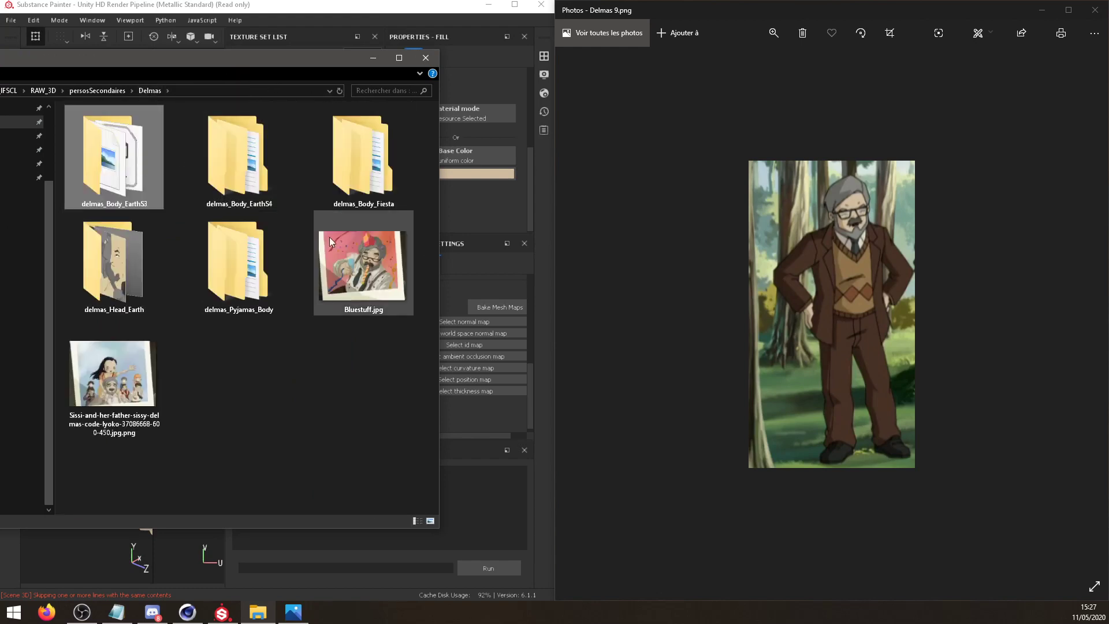
{"action": "double_click", "coordinate": [162, 263]}
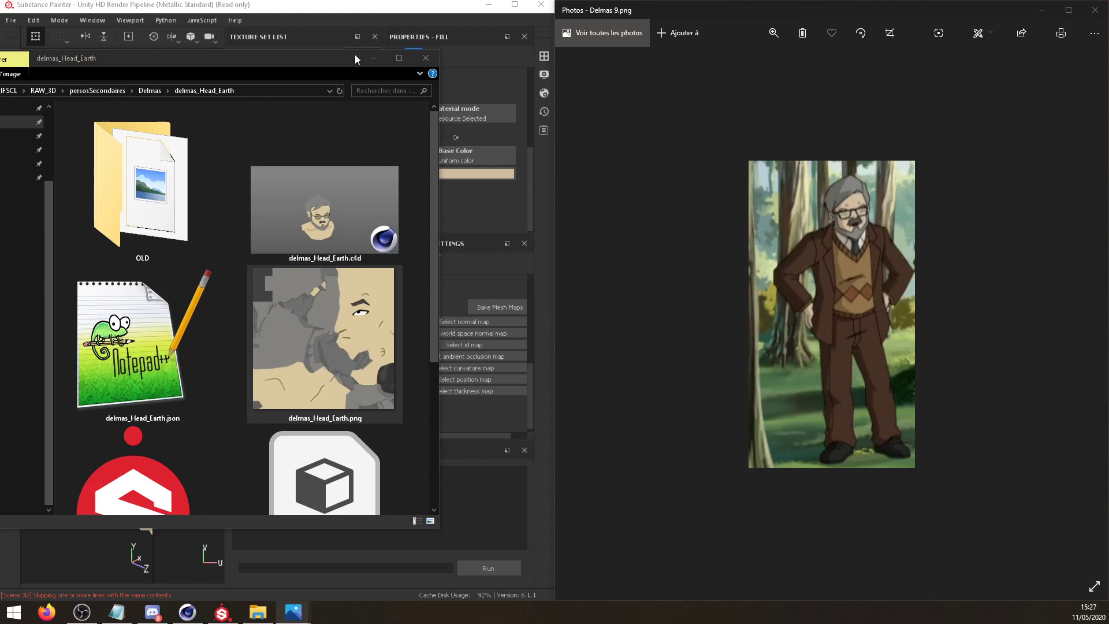
{"action": "left_click", "coordinate": [374, 57]}
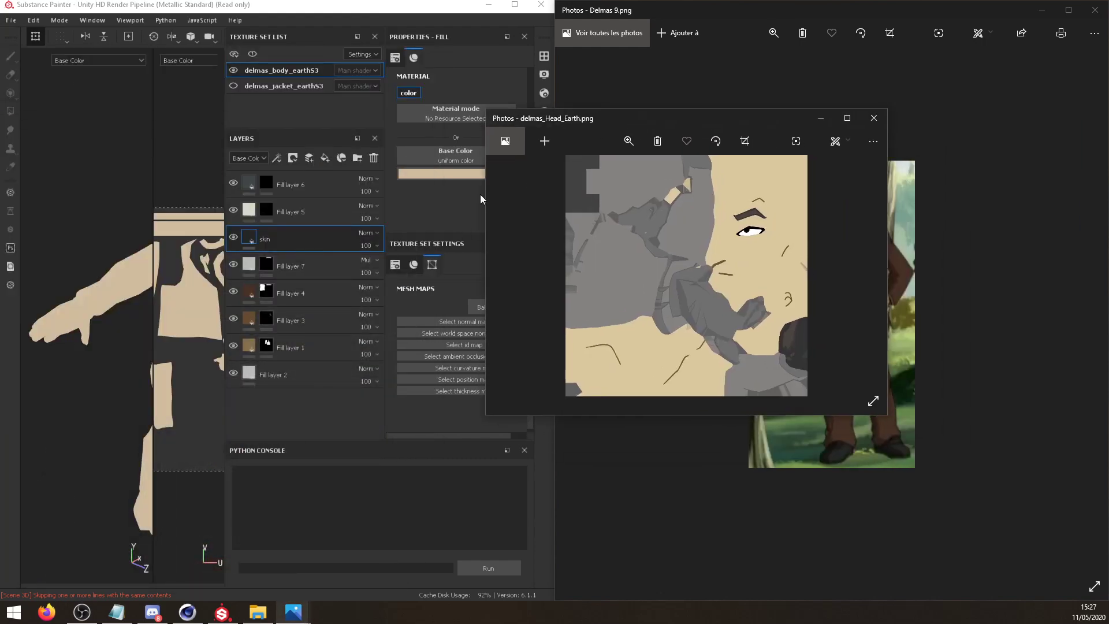
Set the skin layer's base color by sampling the face skin in delmas_Head_Earth.png, and close that image.
{"action": "left_click", "coordinate": [469, 172]}
{"action": "left_click", "coordinate": [526, 184]}
{"action": "left_click", "coordinate": [714, 169]}
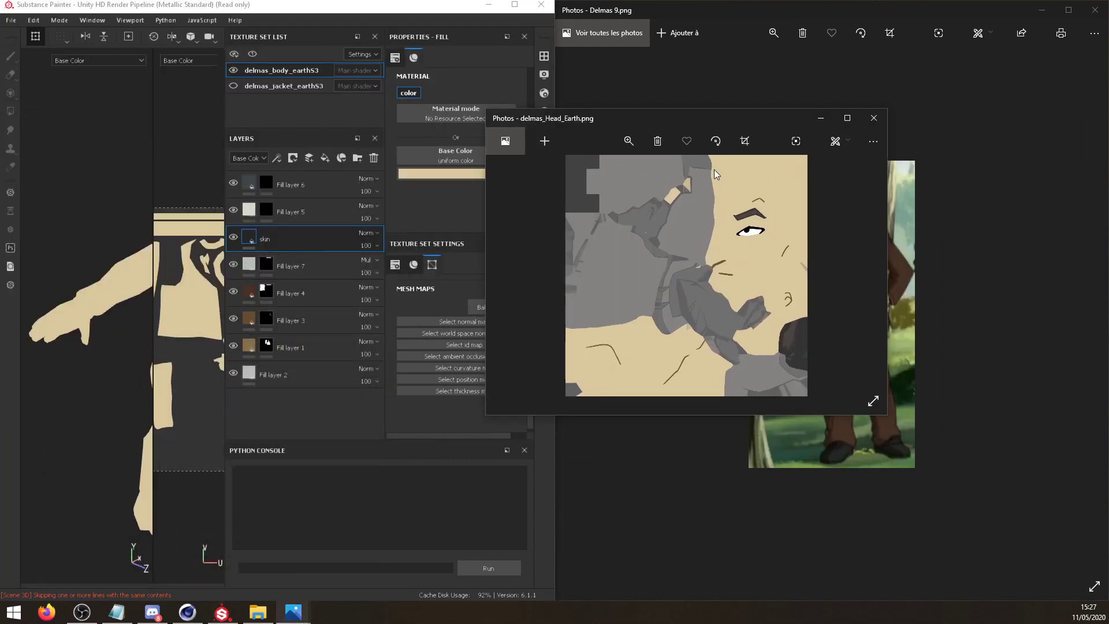
{"action": "left_click", "coordinate": [872, 118]}
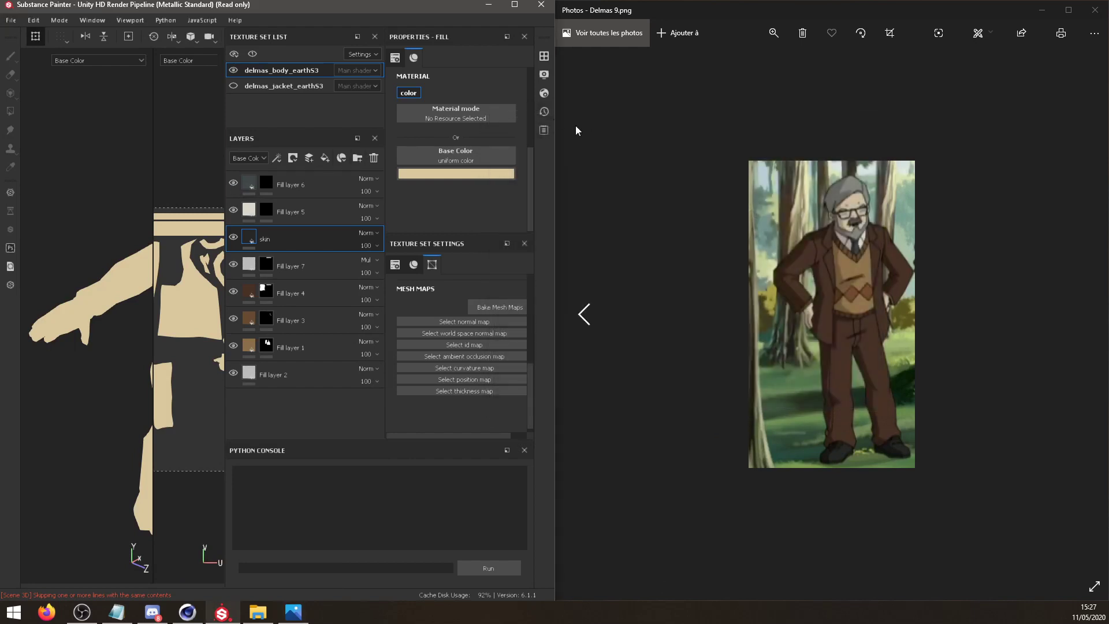
Widen the Substance Painter window and add a black mask to the skin layer.
{"action": "mouse_move", "coordinate": [554, 112]}
{"action": "left_mouse_down"}
{"action": "mouse_move", "coordinate": [769, 115]}
{"action": "mouse_move", "coordinate": [731, 116]}
{"action": "left_mouse_up"}
{"action": "left_click_drag", "start_coordinate": [204, 198], "coordinate": [126, 236], "text": "alt"}
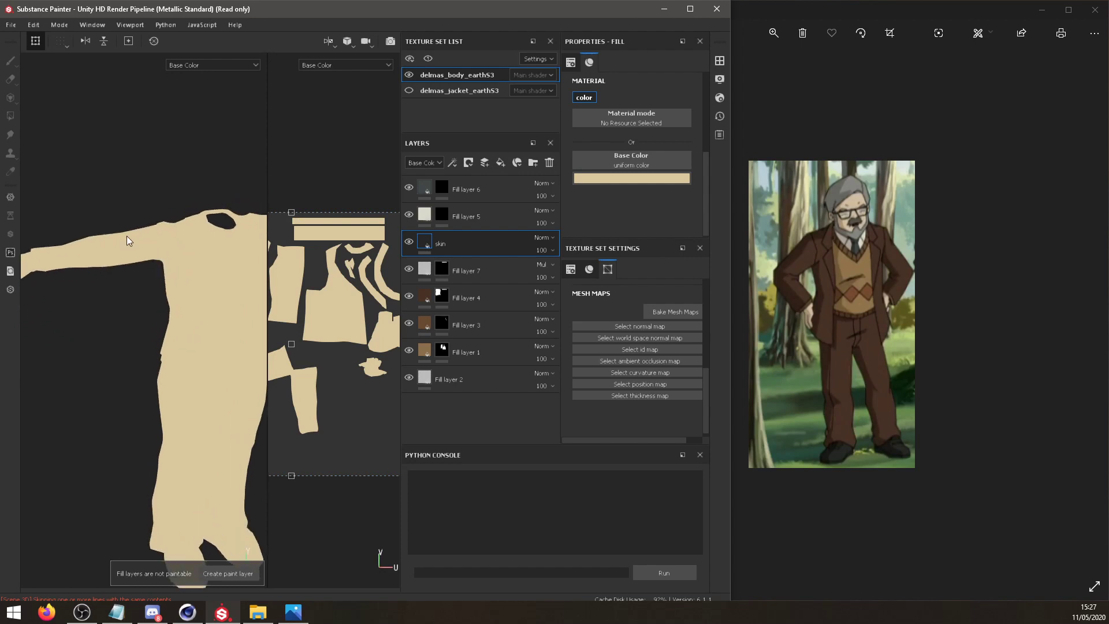
{"action": "left_click", "coordinate": [410, 244]}
{"action": "left_click", "coordinate": [411, 246]}
{"action": "right_click", "coordinate": [469, 233]}
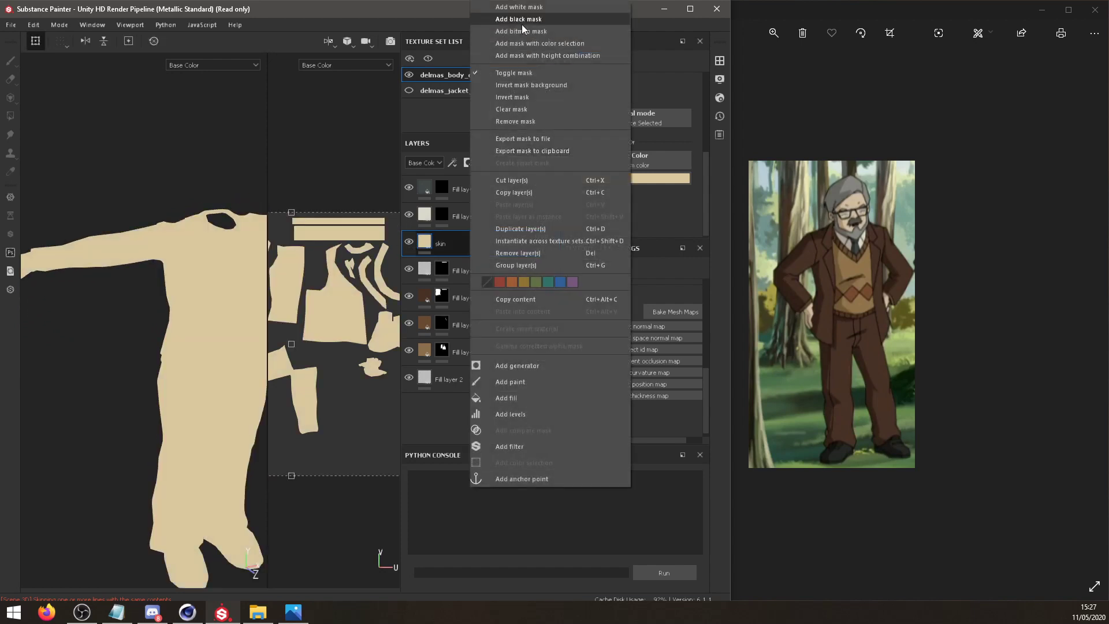
{"action": "left_click", "coordinate": [523, 20]}
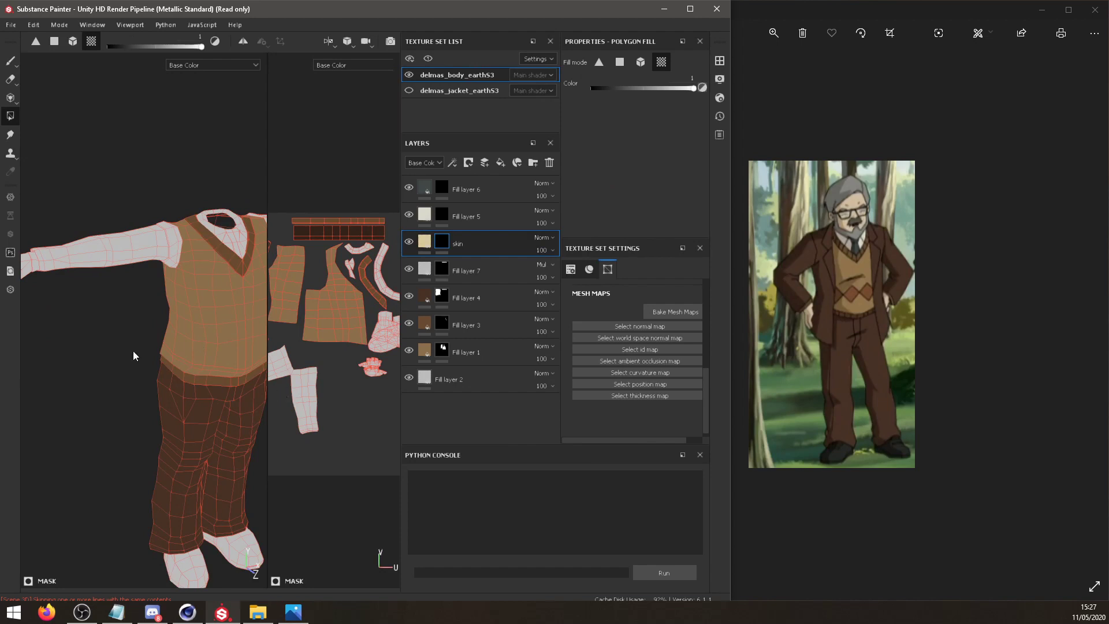
Fill the hand's UV islands in the skin layer's mask so the whole hand takes the skin color.
{"action": "left_click_drag", "start_coordinate": [133, 356], "coordinate": [99, 104], "text": "alt"}
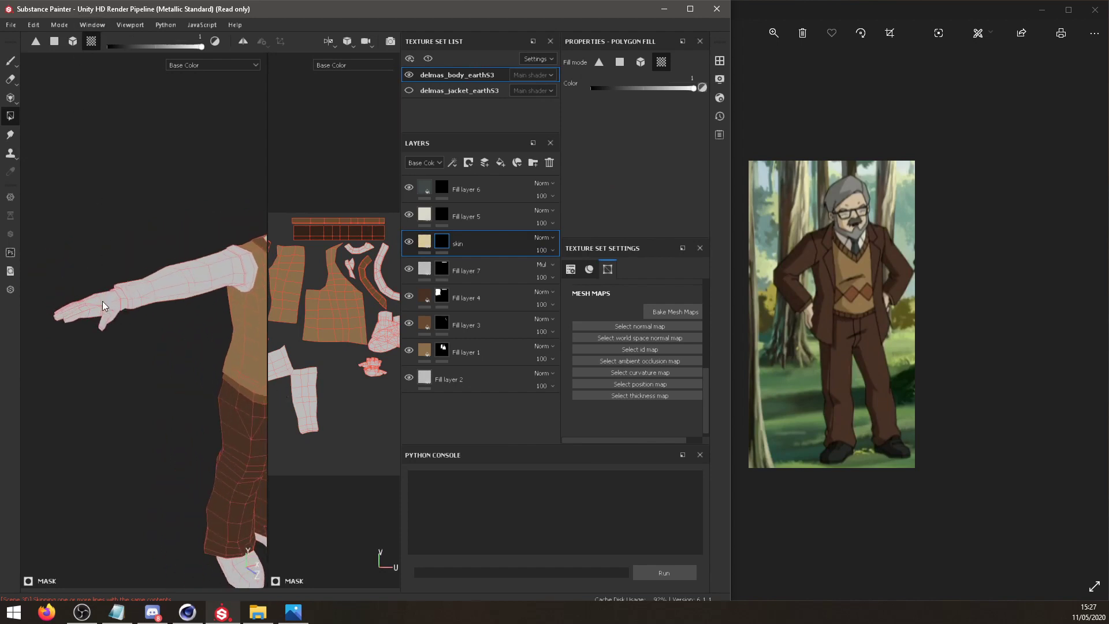
{"action": "left_click_drag", "start_coordinate": [187, 281], "coordinate": [103, 337], "text": "alt"}
{"action": "right_click_drag", "start_coordinate": [102, 333], "coordinate": [134, 361], "text": "alt"}
{"action": "left_click_drag", "start_coordinate": [133, 345], "coordinate": [191, 308], "text": "alt"}
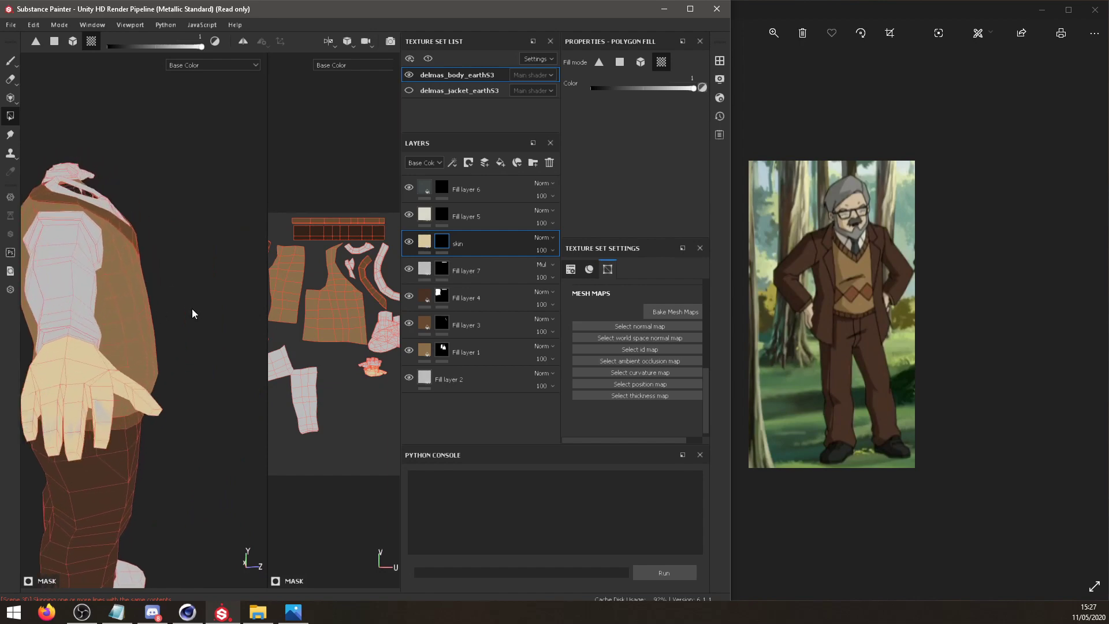
{"action": "scroll", "coordinate": [324, 297], "scroll_direction": "down", "scroll_amount": 2}
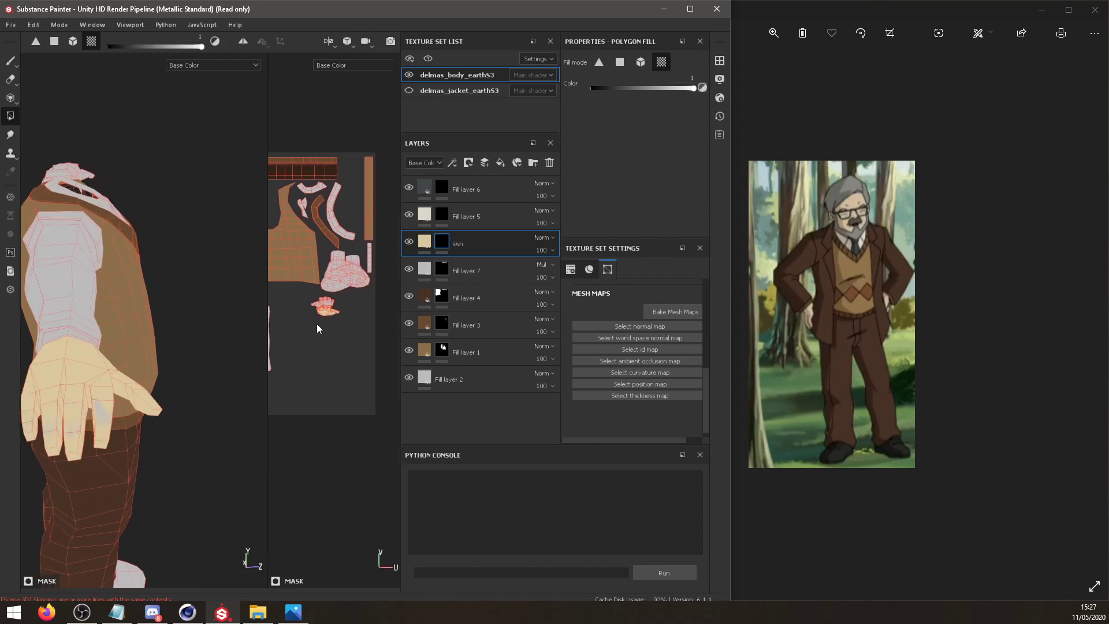
{"action": "left_click", "coordinate": [325, 306]}
{"action": "left_click_drag", "start_coordinate": [160, 308], "coordinate": [150, 305], "text": "alt"}
{"action": "right_click_drag", "start_coordinate": [151, 304], "coordinate": [95, 268], "text": "alt"}
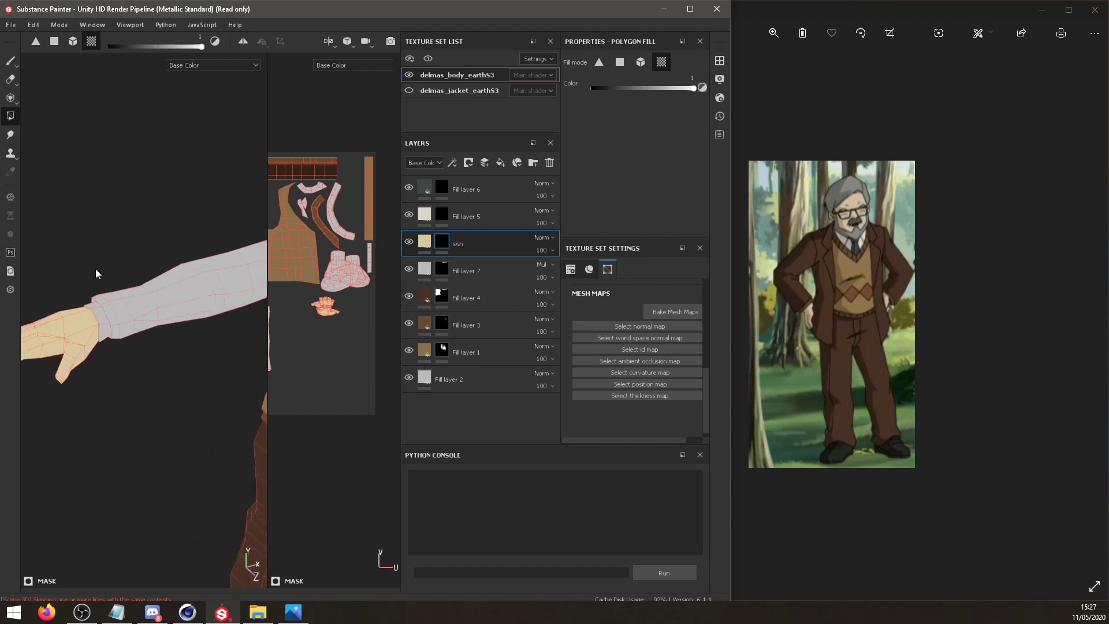
{"action": "left_click_drag", "start_coordinate": [96, 268], "coordinate": [169, 279], "text": "alt"}
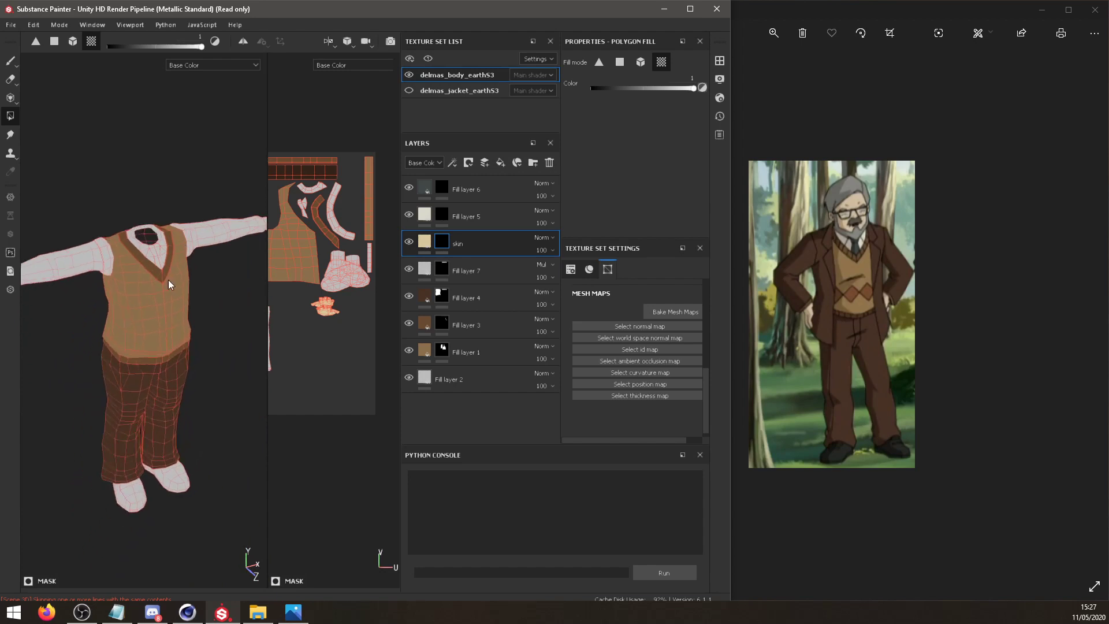
Fill both shoes in Fill layer 6's mask and check their coverage in the 3D and UV views.
{"action": "middle_click_drag", "start_coordinate": [169, 280], "coordinate": [205, 209], "text": "alt"}
{"action": "right_click_drag", "start_coordinate": [210, 317], "coordinate": [242, 319], "text": "alt"}
{"action": "left_click", "coordinate": [431, 189]}
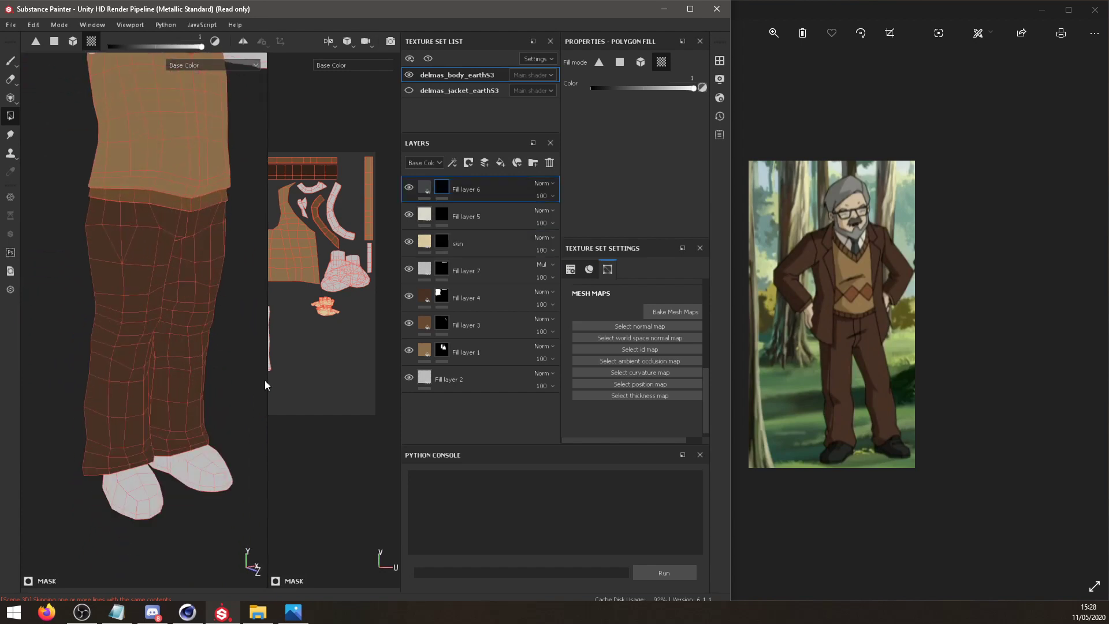
{"action": "left_click", "coordinate": [132, 484]}
{"action": "left_click", "coordinate": [213, 477]}
{"action": "left_click_drag", "start_coordinate": [213, 477], "coordinate": [186, 401], "text": "alt"}
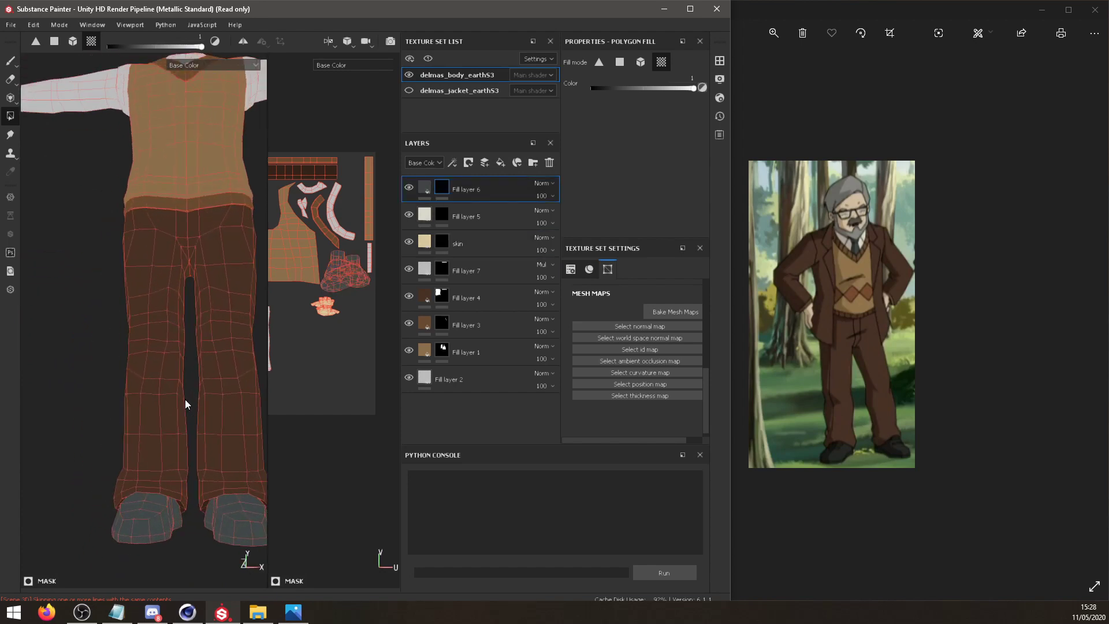
{"action": "right_click_drag", "start_coordinate": [185, 401], "coordinate": [184, 318], "text": "alt"}
{"action": "left_click_drag", "start_coordinate": [183, 318], "coordinate": [200, 362], "text": "alt"}
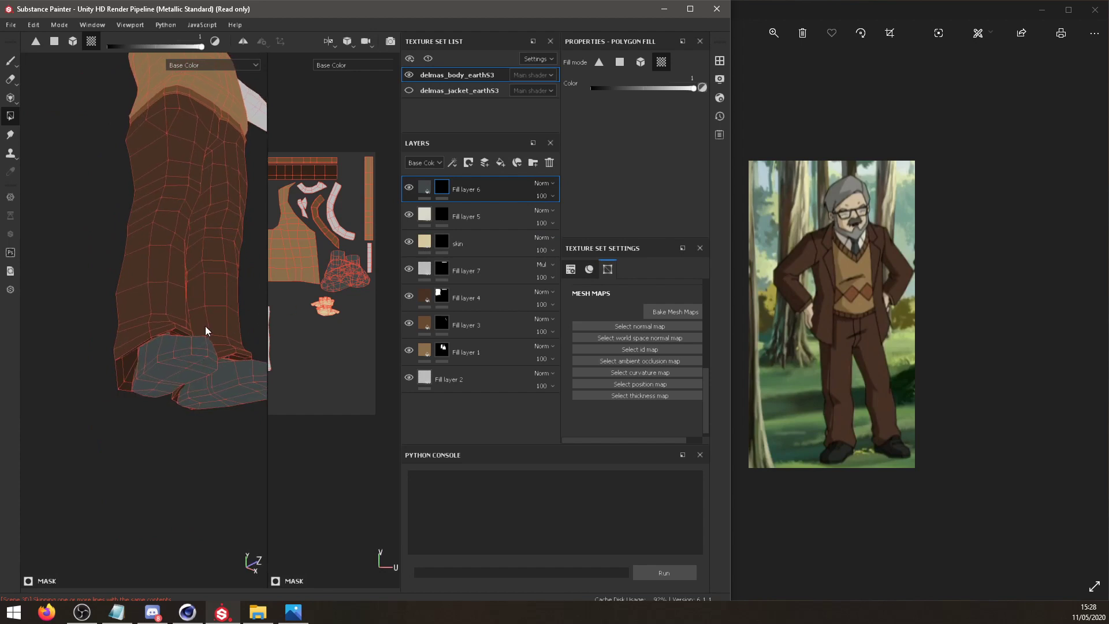
{"action": "middle_click_drag", "start_coordinate": [206, 327], "coordinate": [165, 329], "text": "alt"}
{"action": "middle_click_drag", "start_coordinate": [370, 257], "coordinate": [353, 286], "text": "alt"}
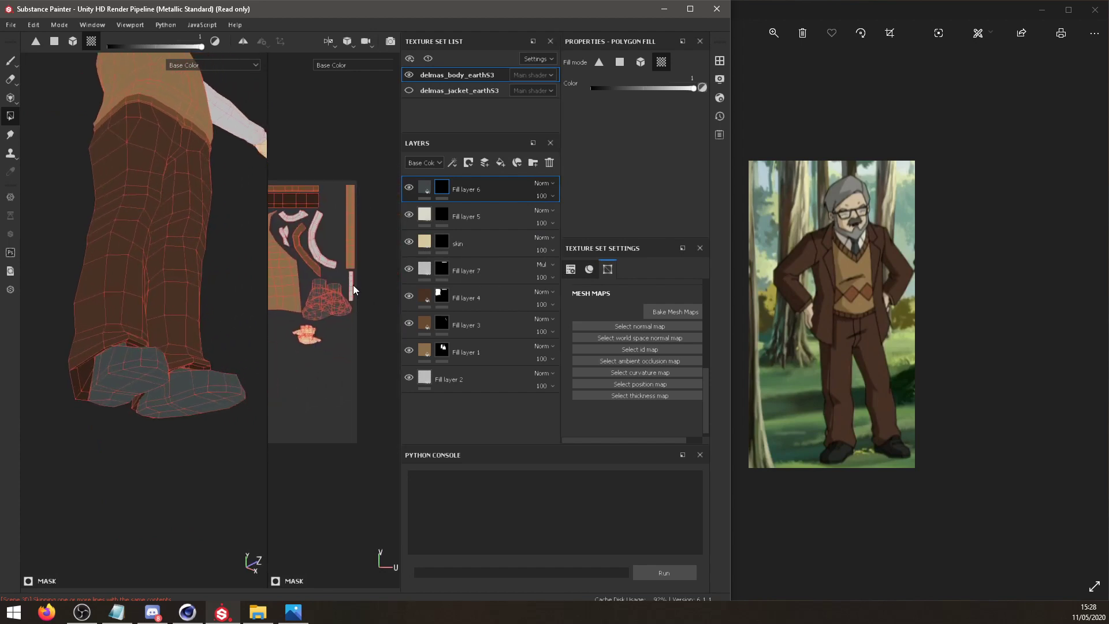
{"action": "scroll", "coordinate": [353, 285], "scroll_direction": "up", "scroll_amount": 5}
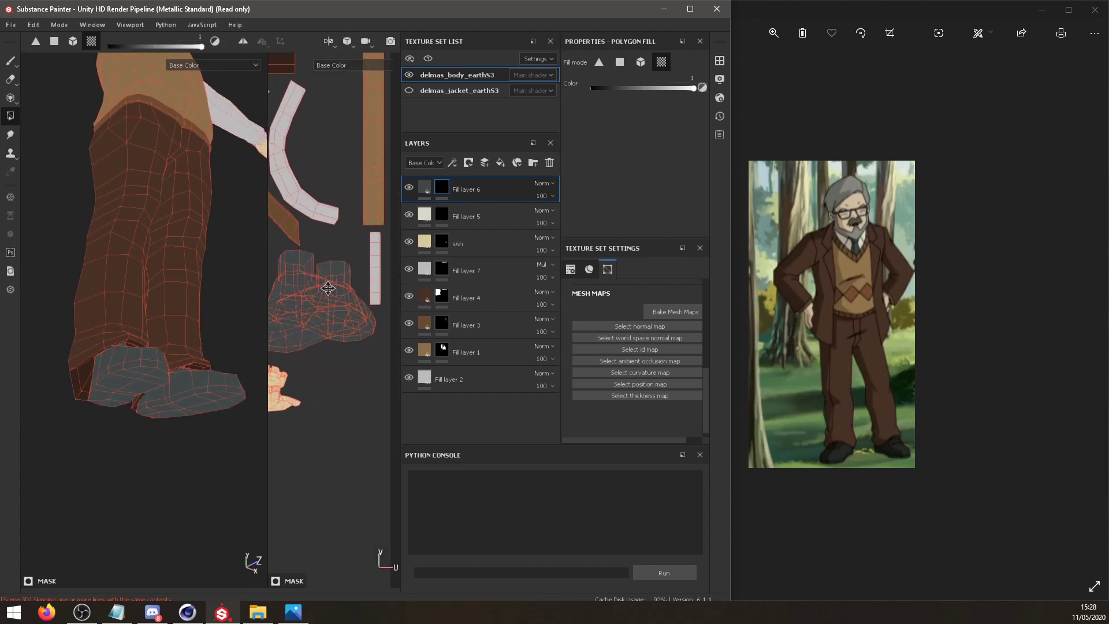
{"action": "left_click_drag", "start_coordinate": [329, 288], "coordinate": [327, 288], "text": "alt"}
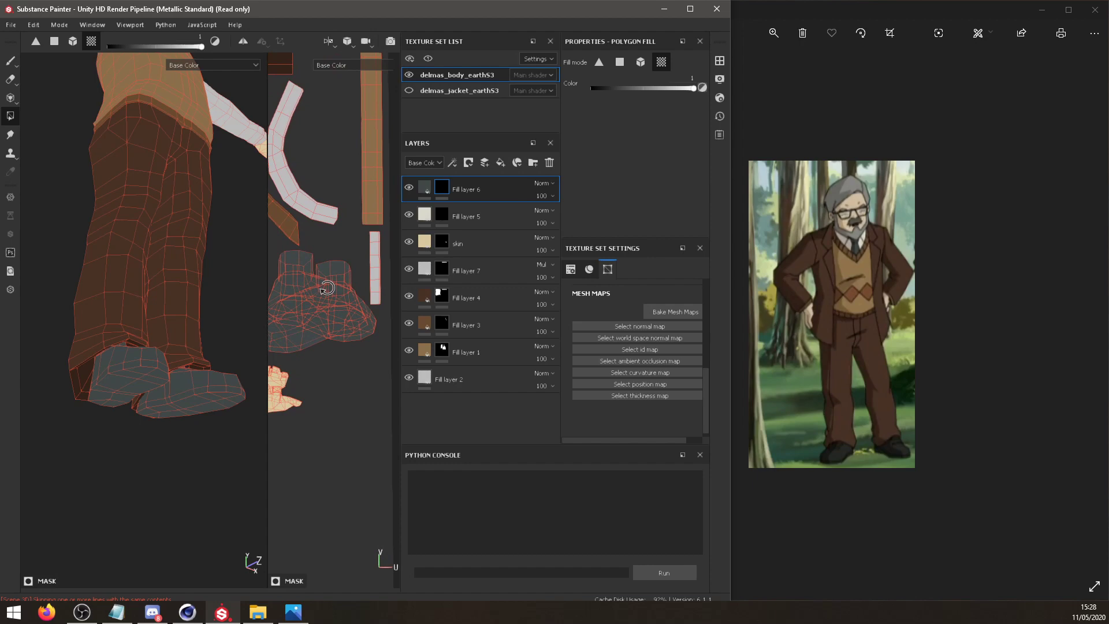
Show the delmas_jacket_earthS3 texture set and frame the whole character to review the outfit.
{"action": "left_click", "coordinate": [409, 91]}
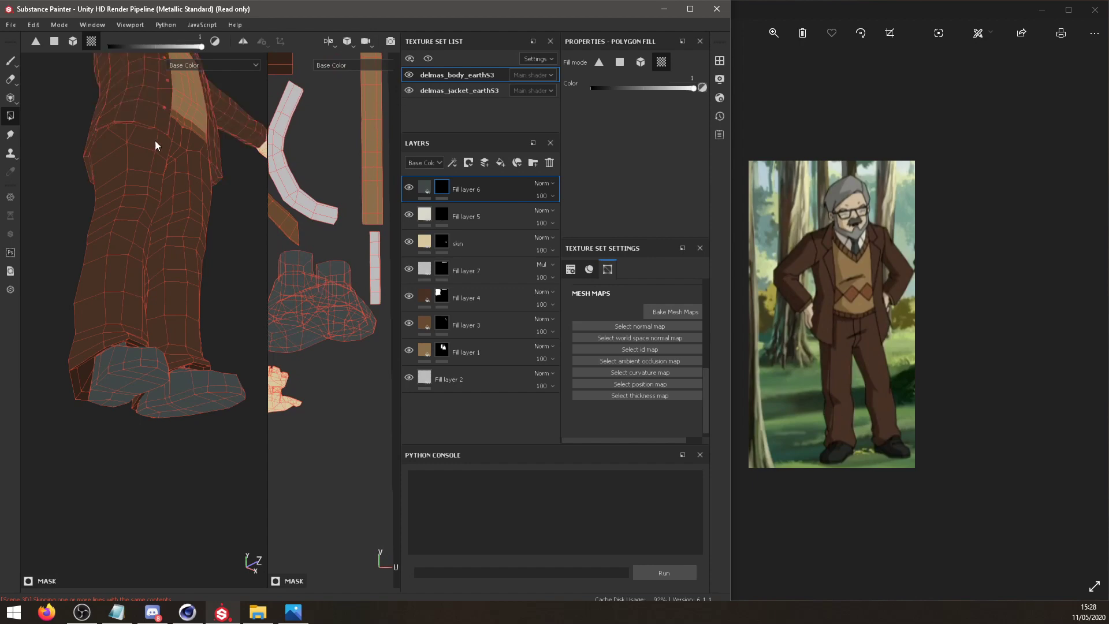
{"action": "middle_click_drag", "start_coordinate": [155, 143], "coordinate": [142, 243], "text": "alt"}
{"action": "key", "text": "f"}
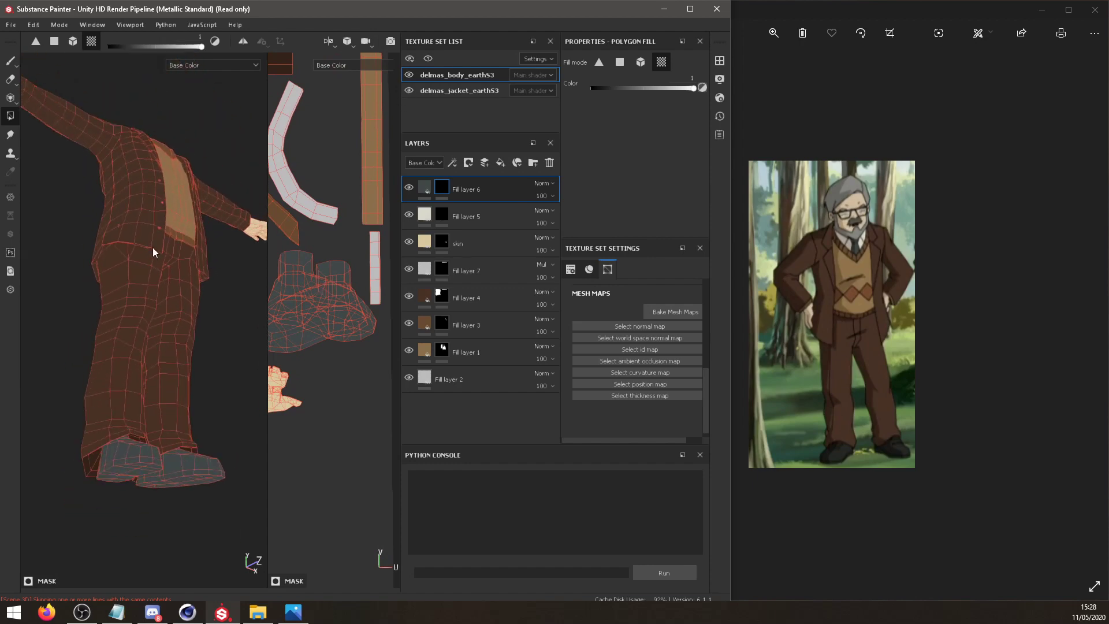
{"action": "middle_click_drag", "start_coordinate": [140, 187], "coordinate": [164, 233], "text": "alt"}
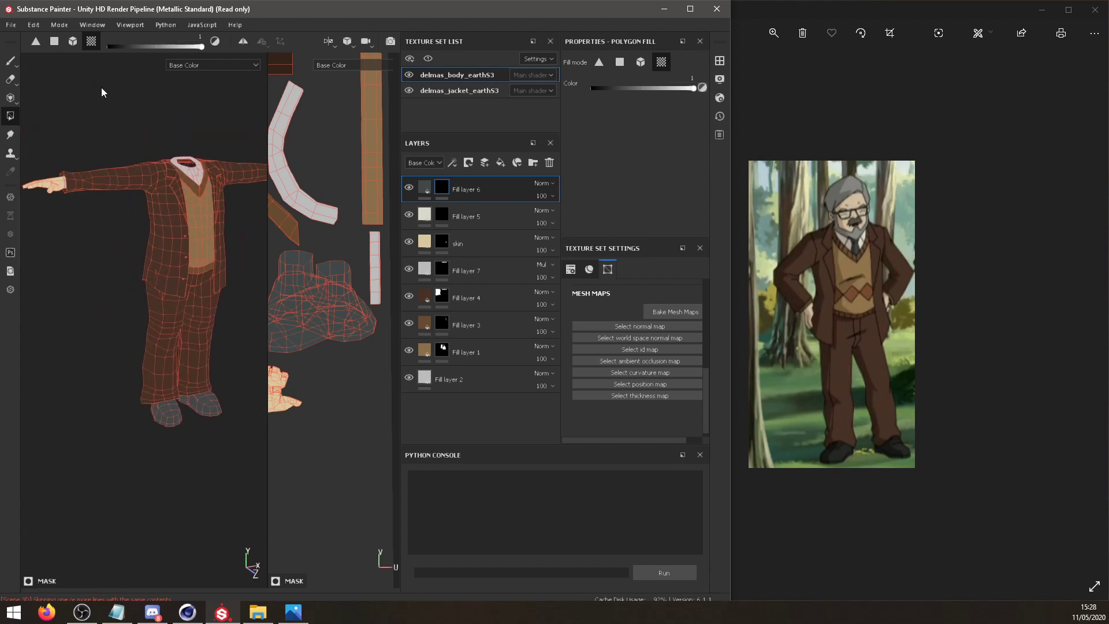
Start saving the project and browse the delmas_Body_EarthS3 folder and its parent Delmas folder.
{"action": "key", "text": "ctrl+s"}
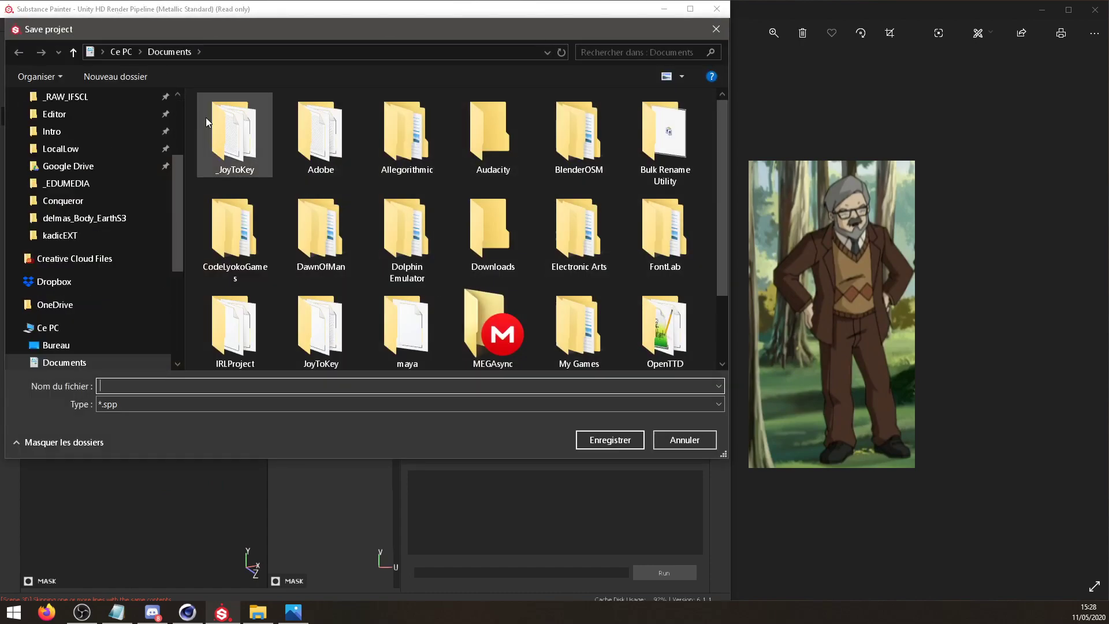
{"action": "left_click", "coordinate": [87, 217]}
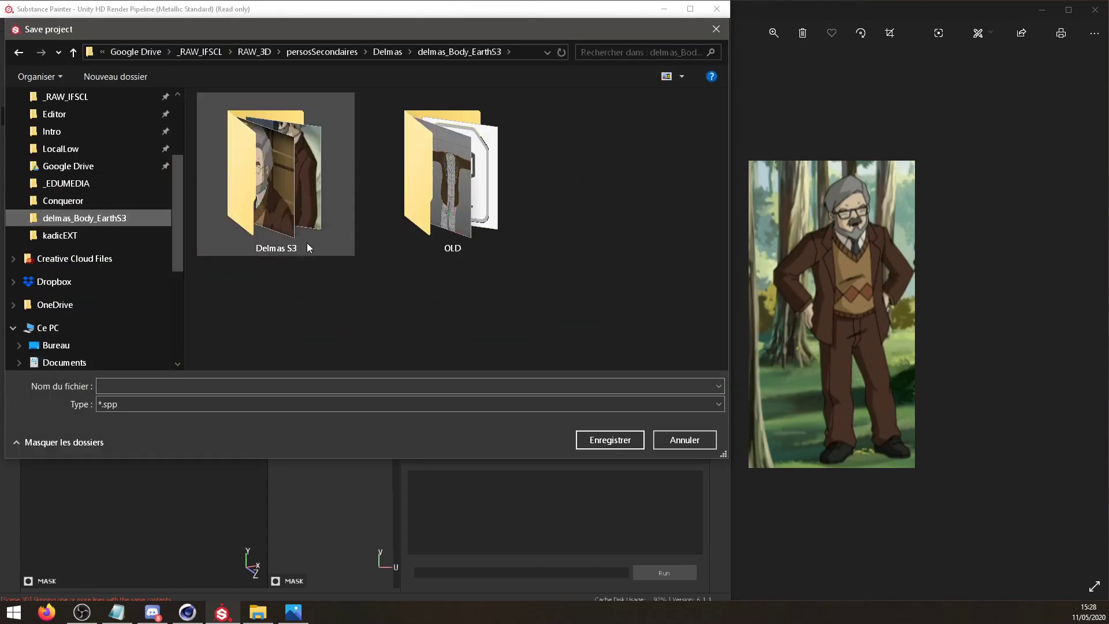
{"action": "left_click", "coordinate": [386, 49]}
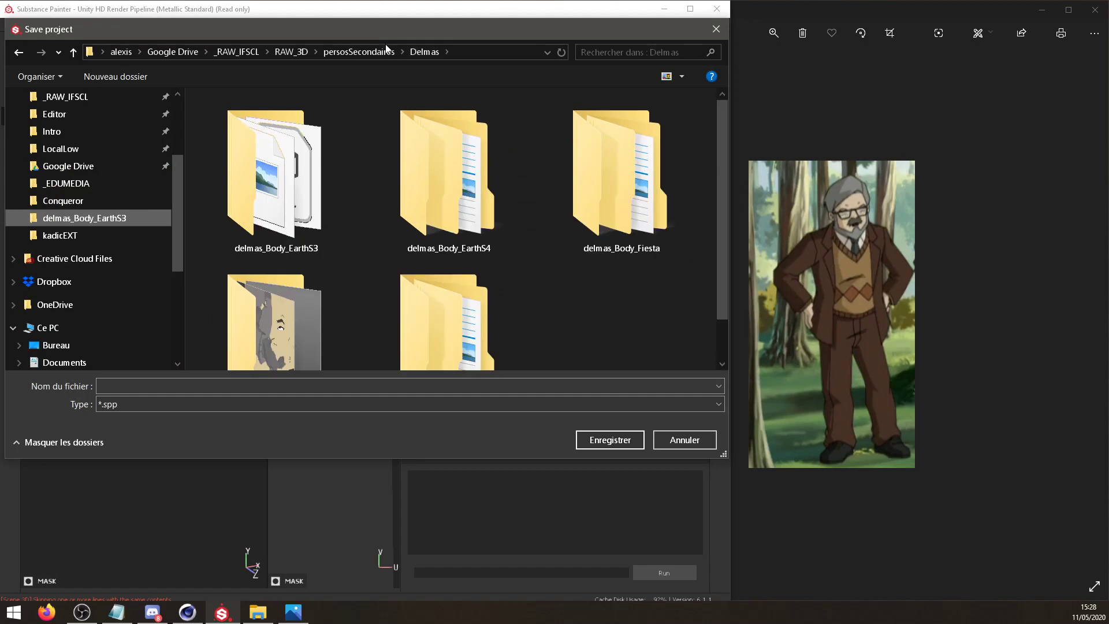
Examine the project file naming in Jim's jim_Body_EarthS4 folder and return to the persosSecondaires folder.
{"action": "left_click", "coordinate": [346, 52]}
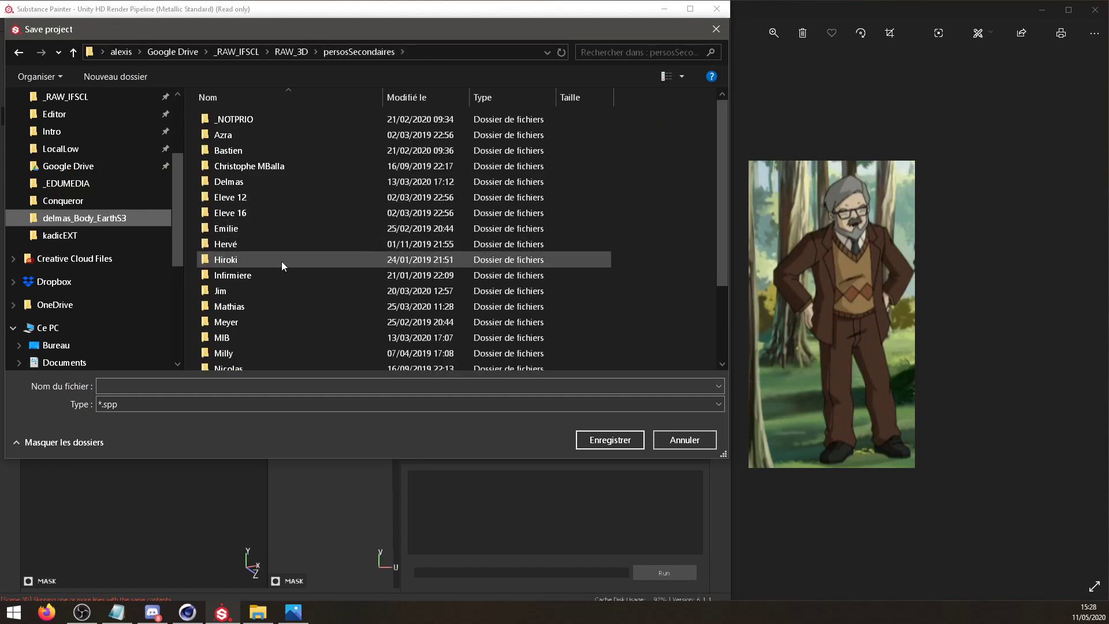
{"action": "left_click", "coordinate": [274, 292]}
{"action": "double_click", "coordinate": [274, 290]}
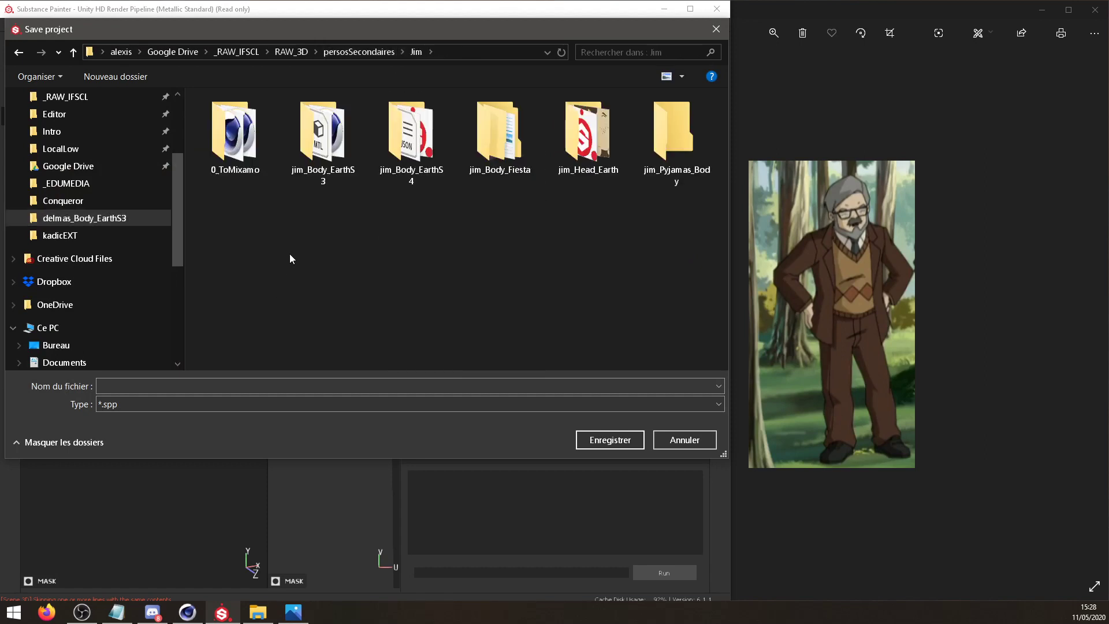
{"action": "left_click", "coordinate": [410, 139]}
{"action": "left_click", "coordinate": [352, 143]}
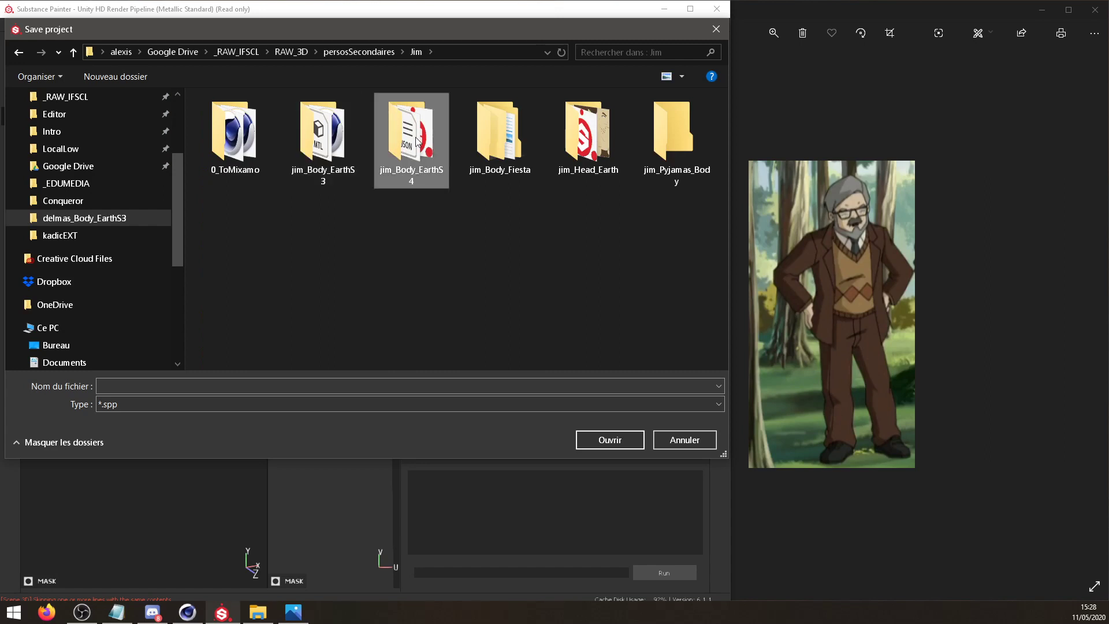
{"action": "double_click", "coordinate": [412, 139]}
{"action": "left_click", "coordinate": [376, 151]}
{"action": "left_click", "coordinate": [364, 137]}
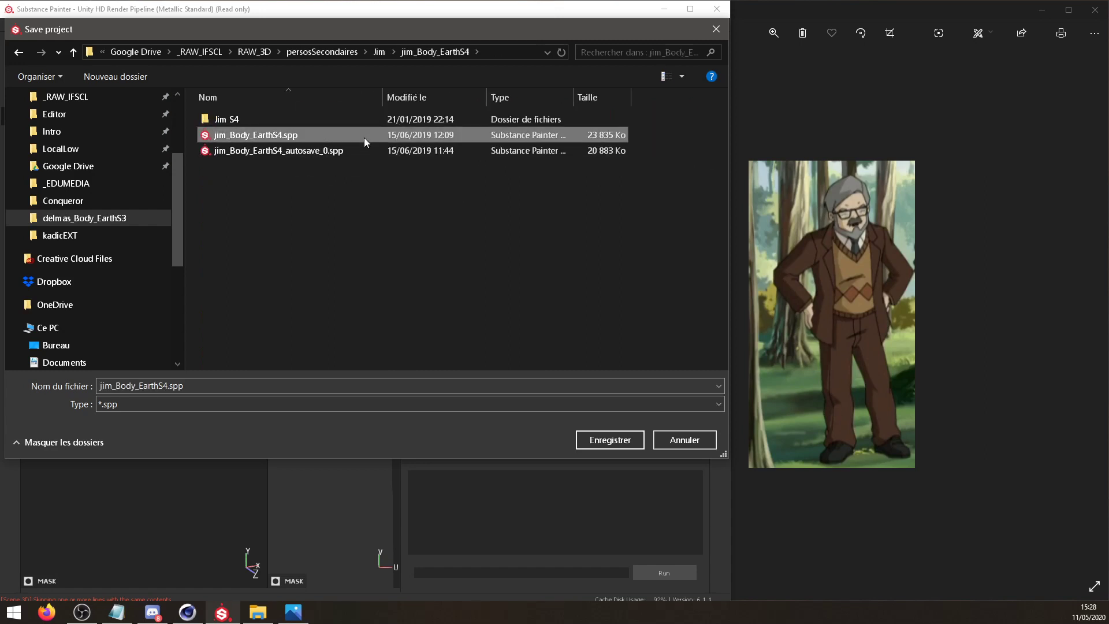
{"action": "left_click", "coordinate": [319, 53]}
{"action": "scroll", "coordinate": [310, 199], "scroll_direction": "down", "scroll_amount": 2}
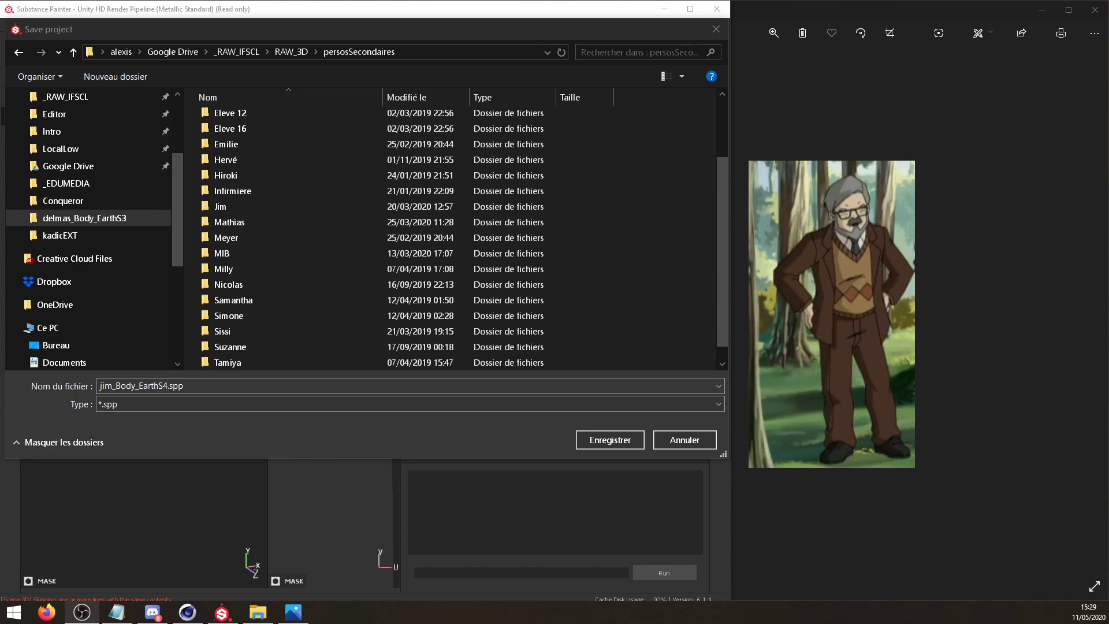
Look through the Delmas reference images in the delmas_Body_EarthS3 folder's Delmas S3 subfolder in File Explorer.
{"action": "key", "text": "alt+Tab"}
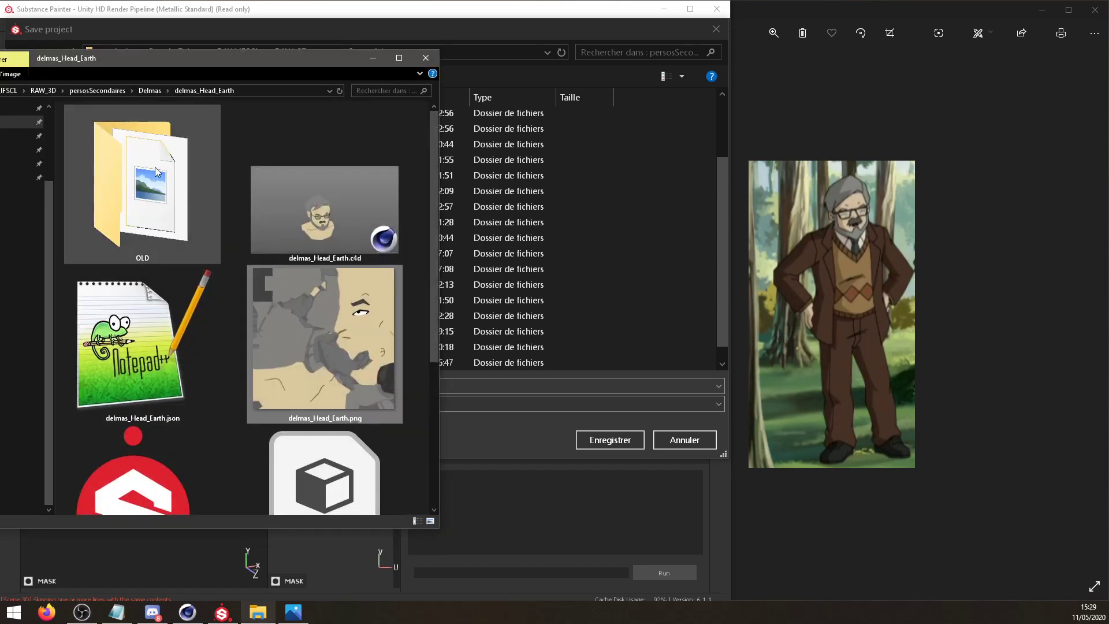
{"action": "scroll", "coordinate": [348, 296], "scroll_direction": "down", "scroll_amount": 3}
{"action": "left_click", "coordinate": [159, 89]}
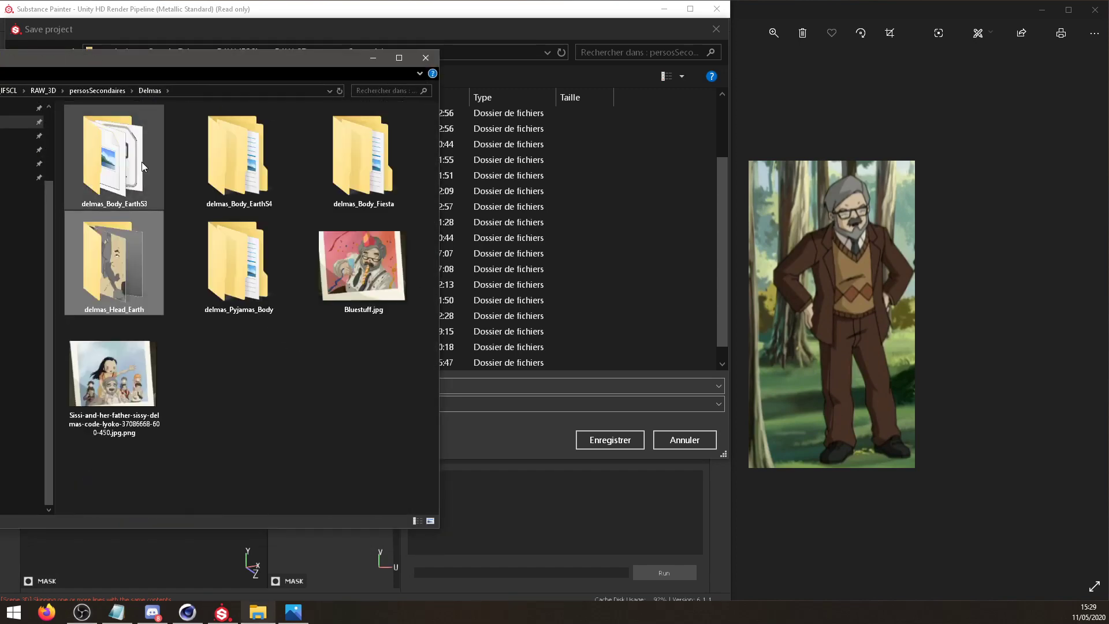
{"action": "double_click", "coordinate": [96, 157]}
{"action": "double_click", "coordinate": [96, 124]}
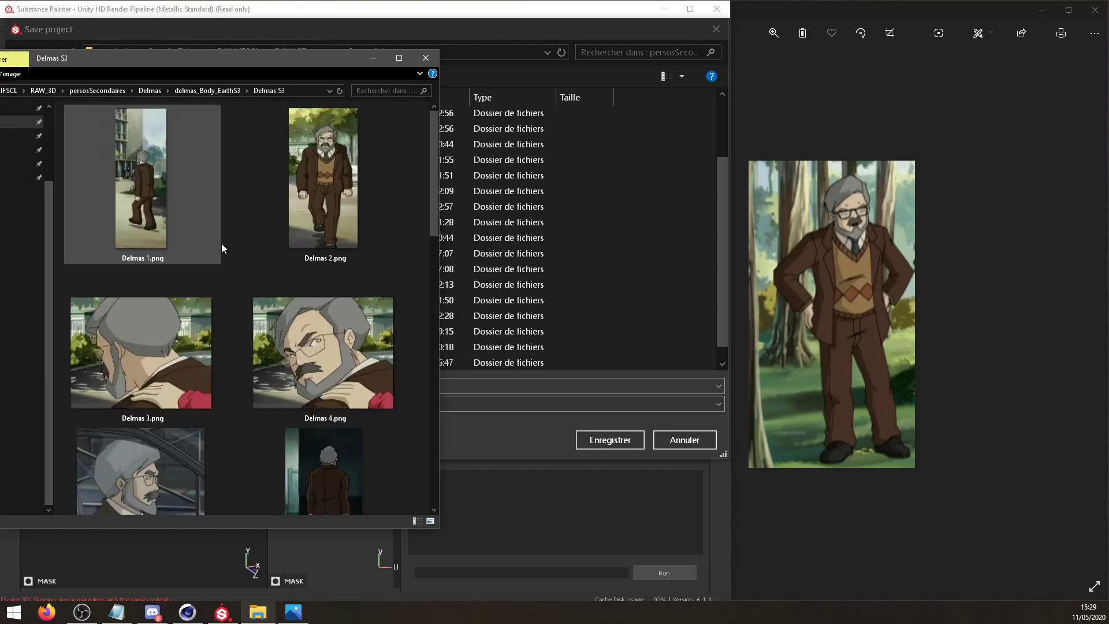
{"action": "scroll", "coordinate": [220, 247], "scroll_direction": "down", "scroll_amount": 5}
{"action": "scroll", "coordinate": [298, 223], "scroll_direction": "down", "scroll_amount": 5}
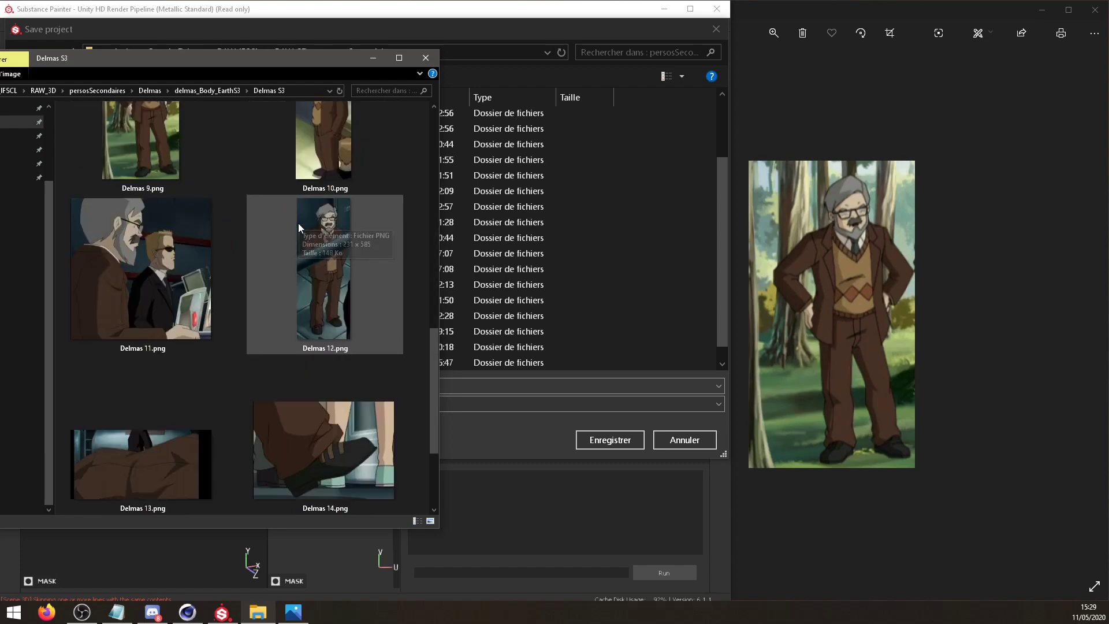
{"action": "scroll", "coordinate": [331, 244], "scroll_direction": "up", "scroll_amount": 3}
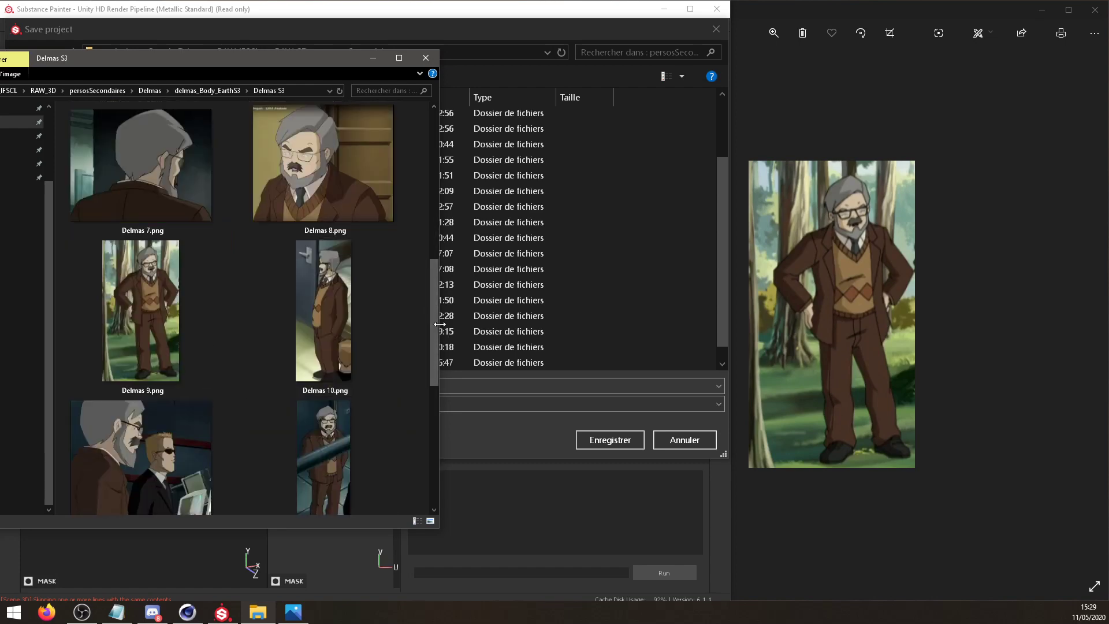
{"action": "left_click_drag", "start_coordinate": [434, 323], "coordinate": [397, 341]}
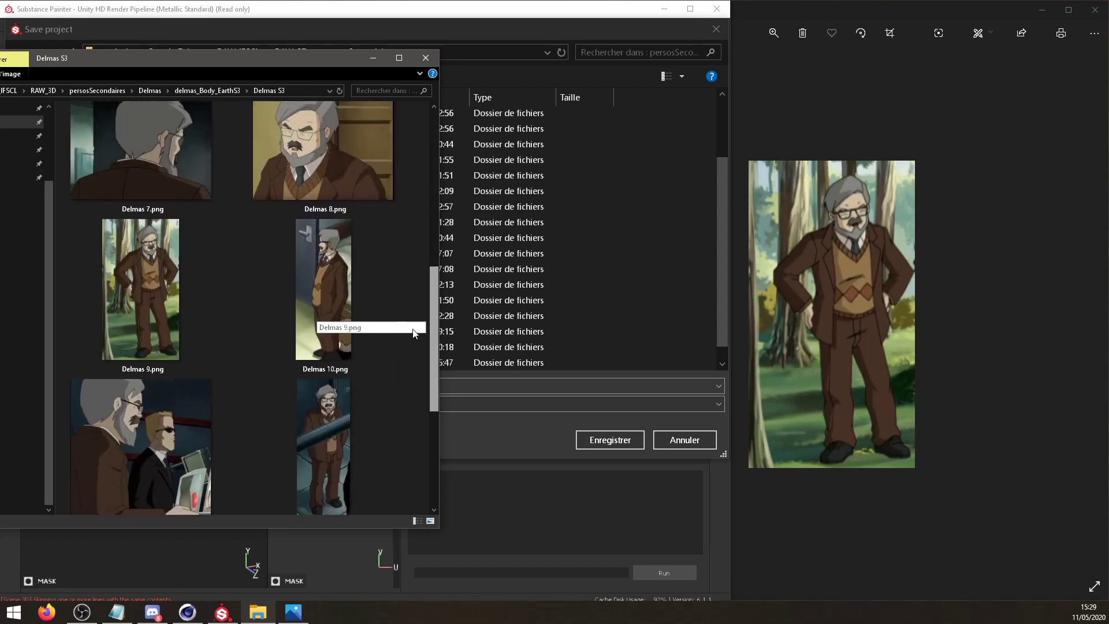
{"action": "left_click", "coordinate": [206, 91]}
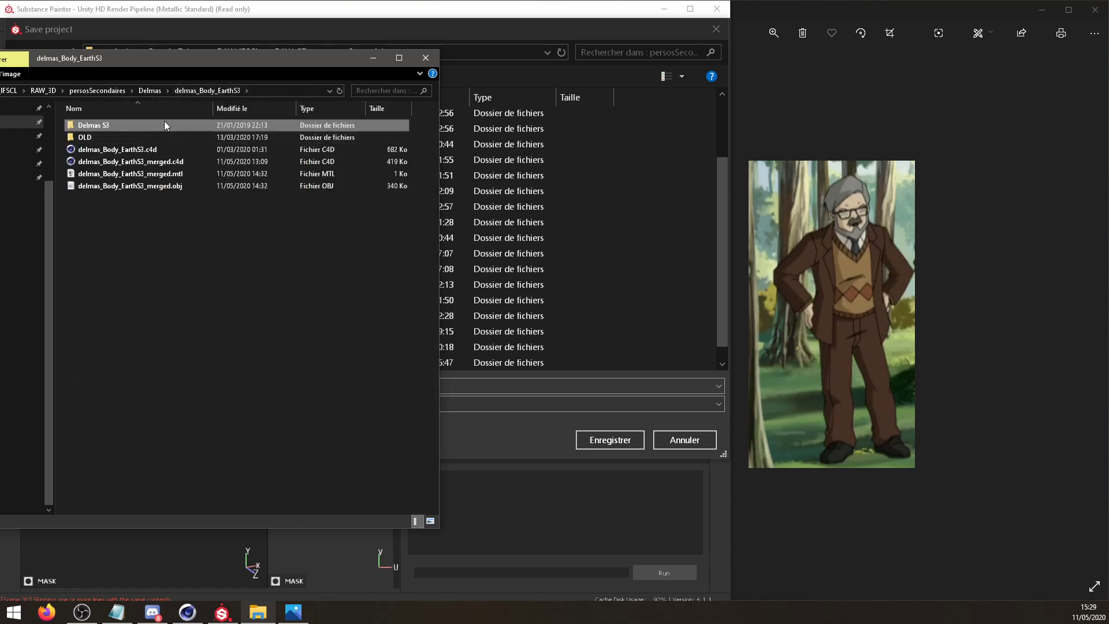
{"action": "double_click", "coordinate": [164, 123]}
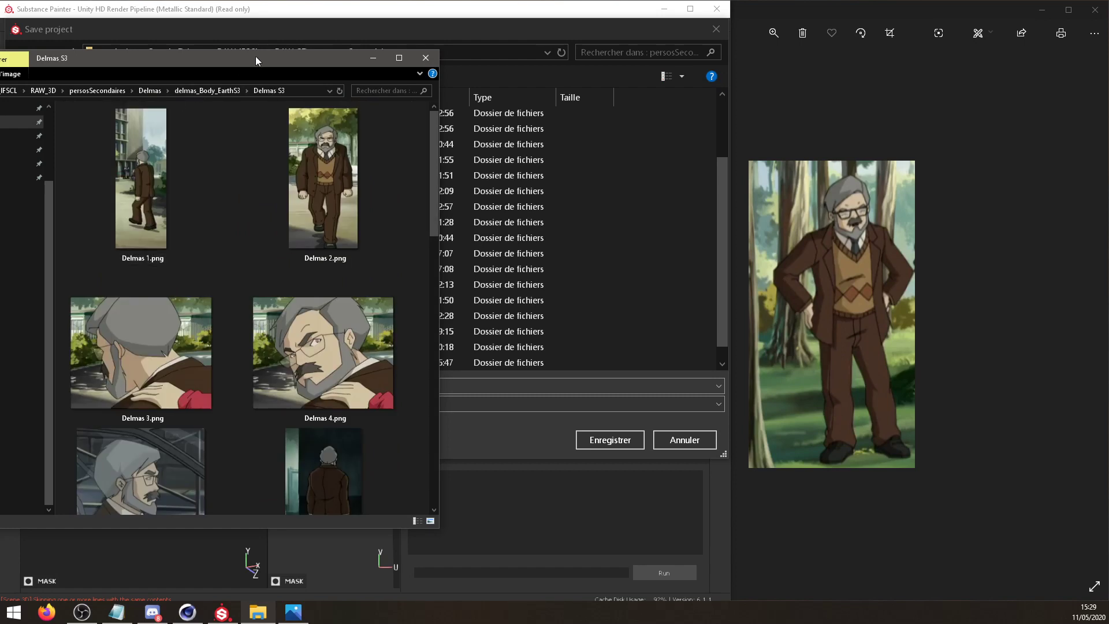
{"action": "key", "text": "alt+Tab"}
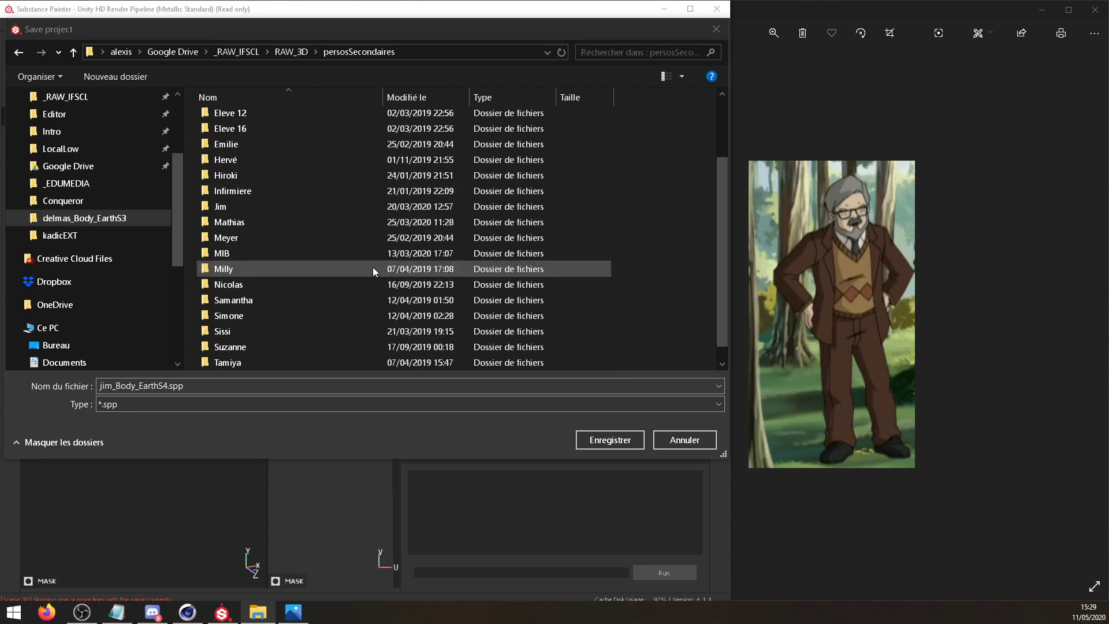
Return to the Save project dialog and set the save location to Delmas > delmas_Body_EarthS3.
{"action": "left_click", "coordinate": [261, 232]}
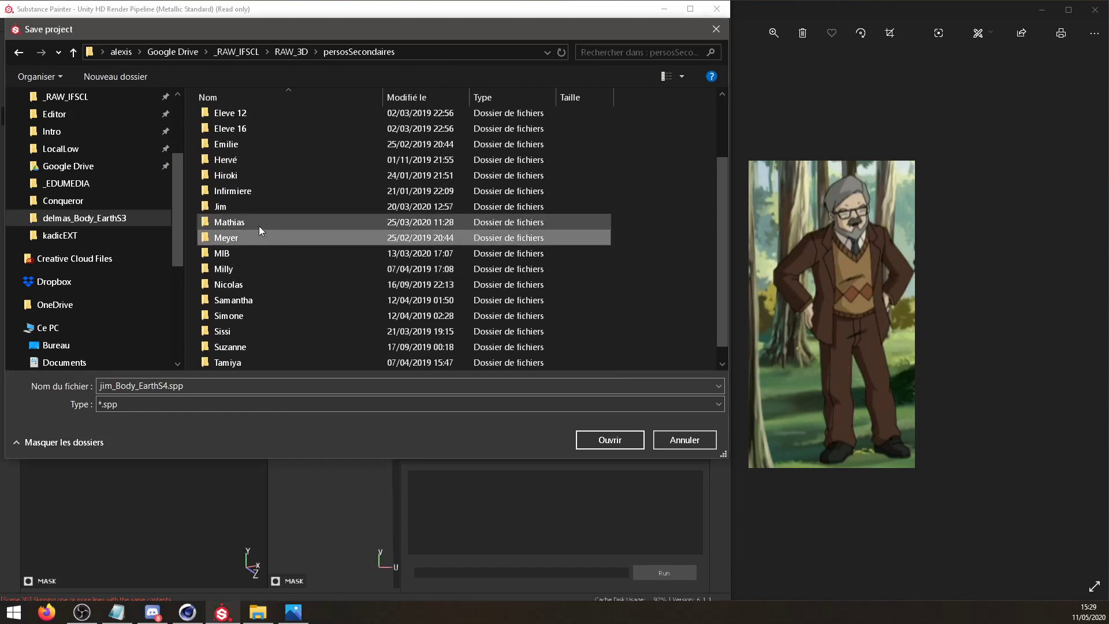
{"action": "scroll", "coordinate": [253, 169], "scroll_direction": "down", "scroll_amount": 1}
{"action": "key", "text": "d"}
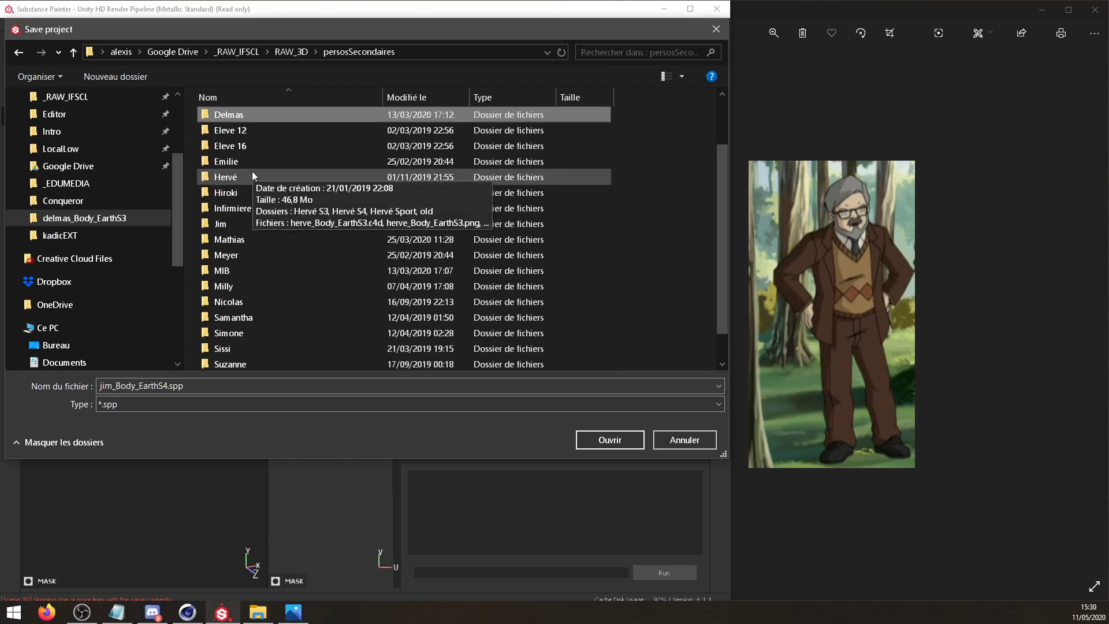
{"action": "double_click", "coordinate": [238, 112]}
{"action": "scroll", "coordinate": [347, 185], "scroll_direction": "down", "scroll_amount": 1}
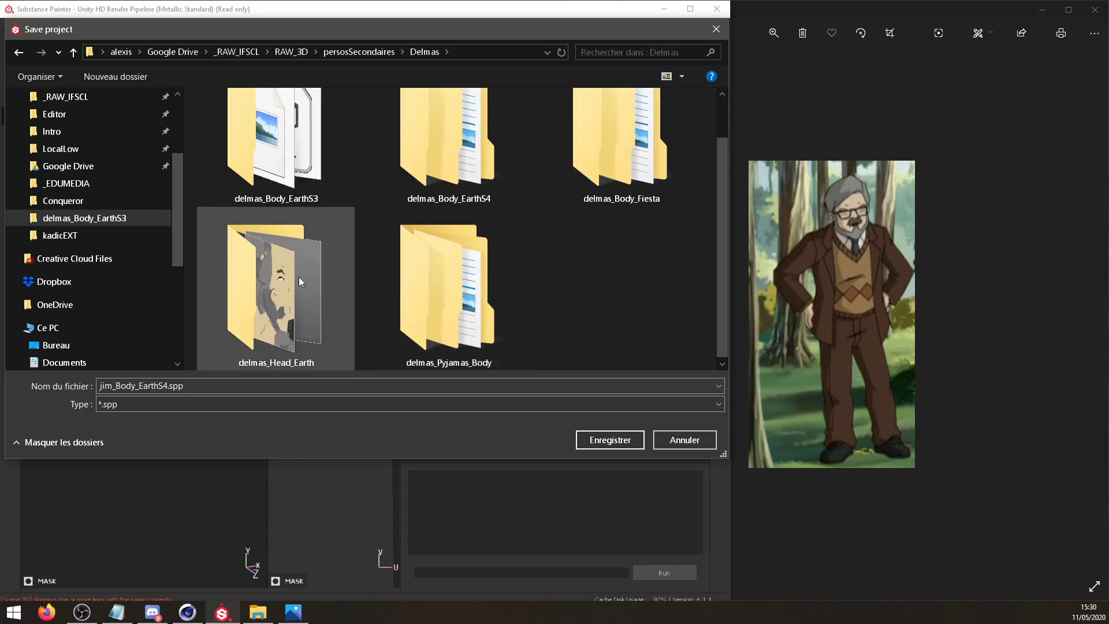
{"action": "scroll", "coordinate": [299, 270], "scroll_direction": "up", "scroll_amount": 1}
{"action": "double_click", "coordinate": [328, 212]}
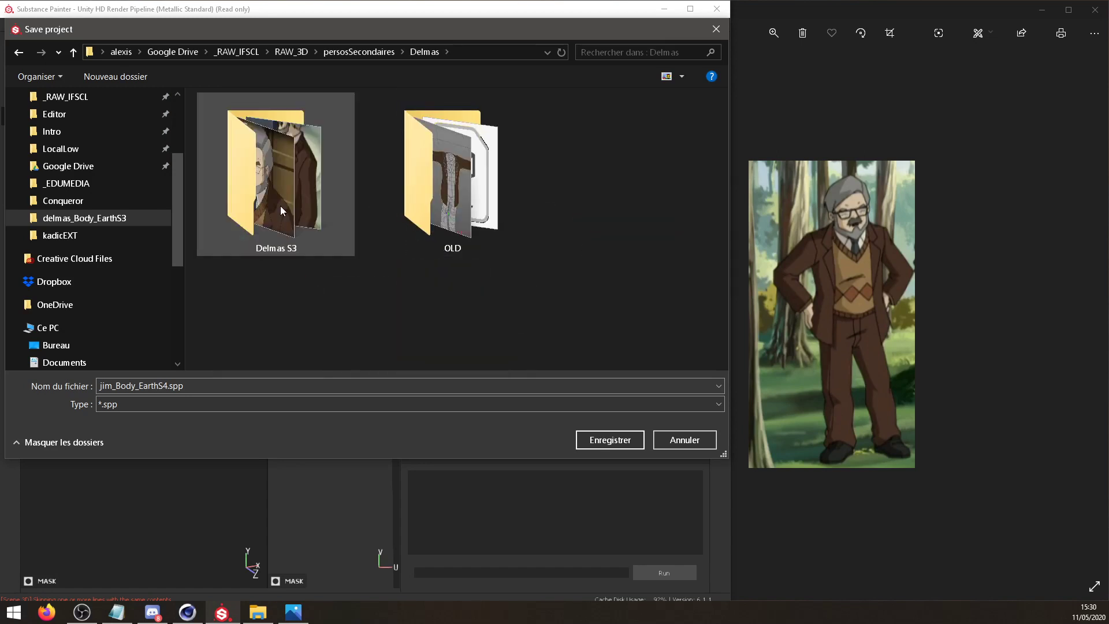
{"action": "double_click", "coordinate": [296, 191]}
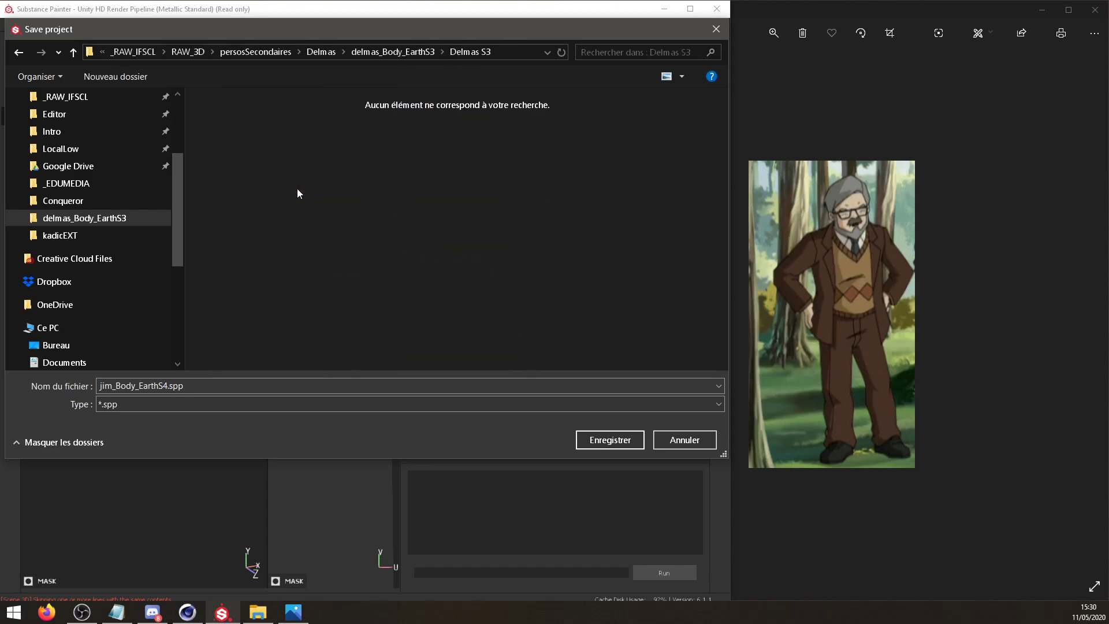
{"action": "left_click", "coordinate": [419, 51]}
Name the project delmas_Body_EarthS3.spp and save it in the delmas_Body_EarthS3 folder.
{"action": "left_click", "coordinate": [114, 385]}
{"action": "left_click", "coordinate": [114, 386]}
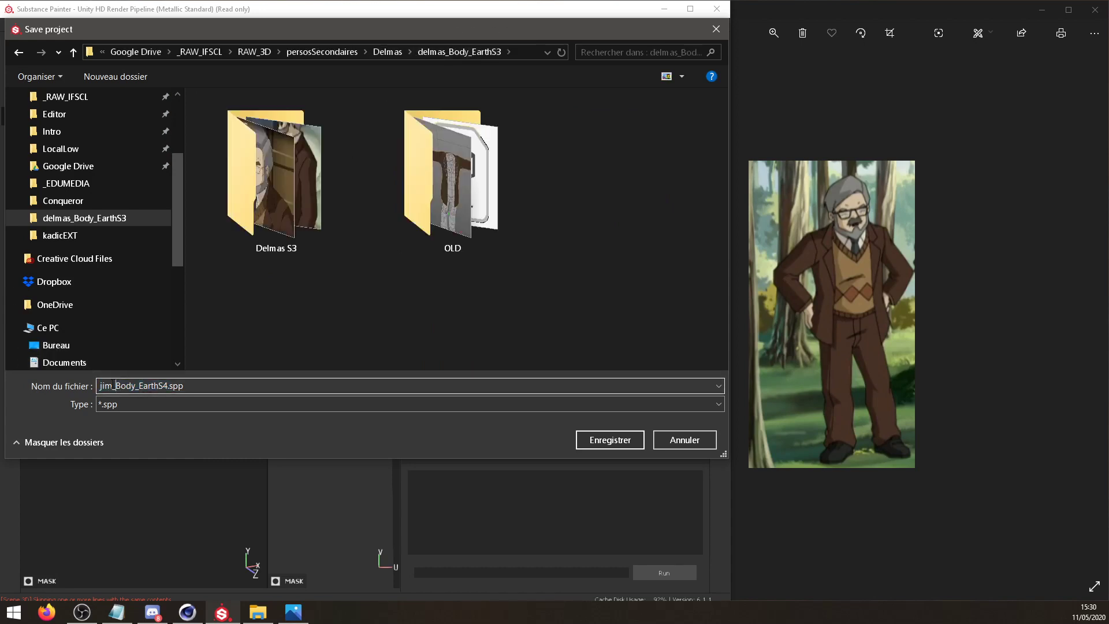
{"action": "key", "text": "BackSpace"}
{"action": "key", "text": "BackSpace"}
{"action": "key", "text": "BackSpace"}
{"action": "type", "text": "delmas"}
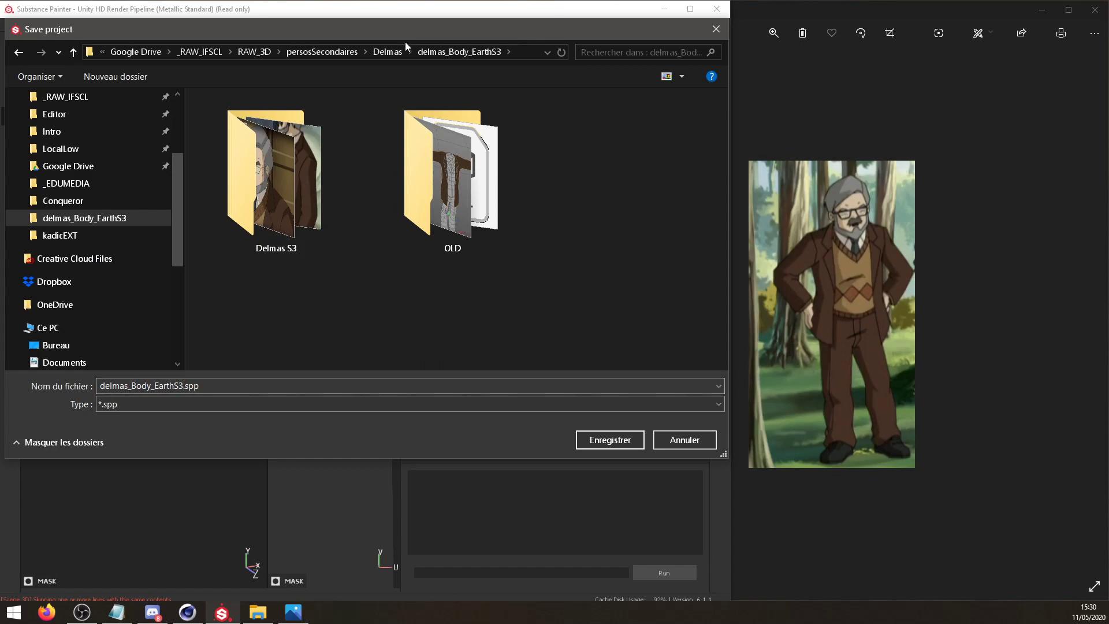
{"action": "left_click", "coordinate": [388, 51]}
{"action": "scroll", "coordinate": [305, 184], "scroll_direction": "down", "scroll_amount": 1}
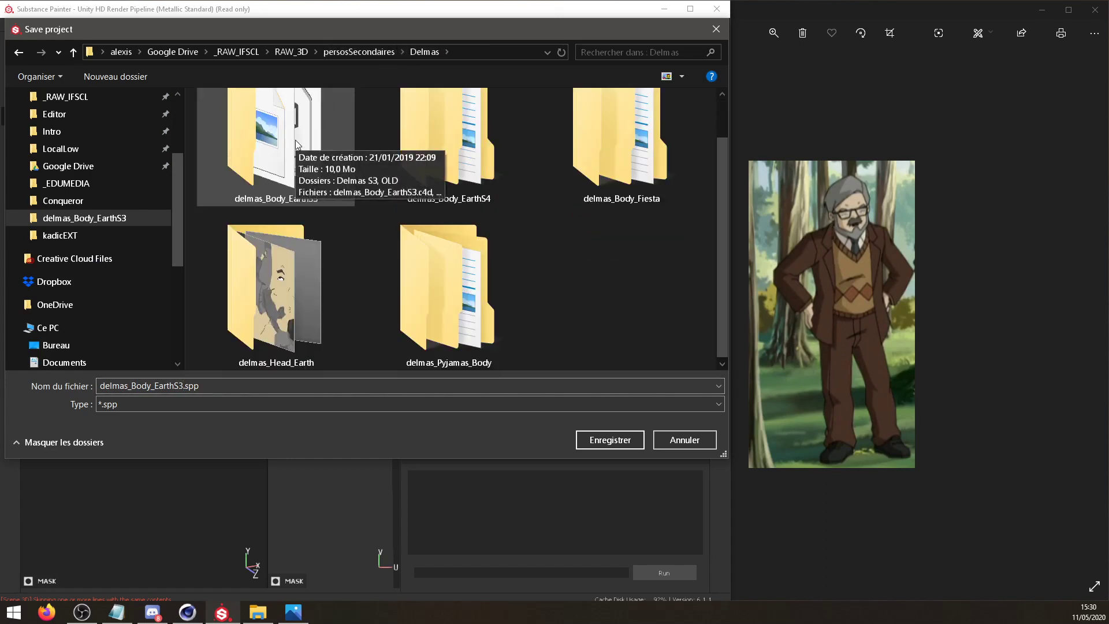
{"action": "double_click", "coordinate": [301, 140]}
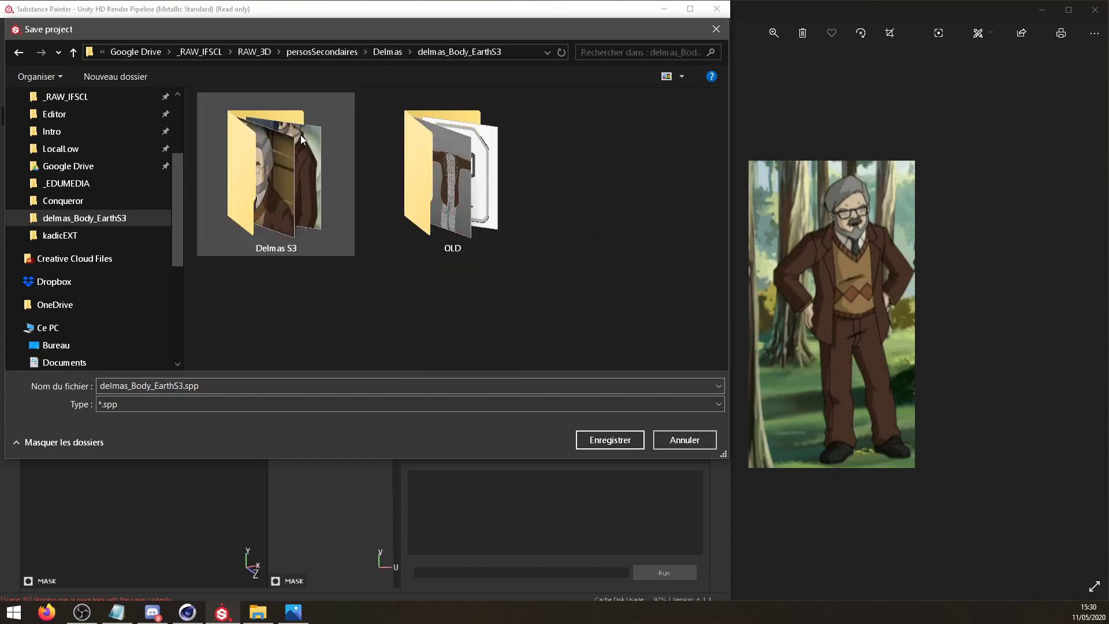
{"action": "left_click", "coordinate": [604, 438]}
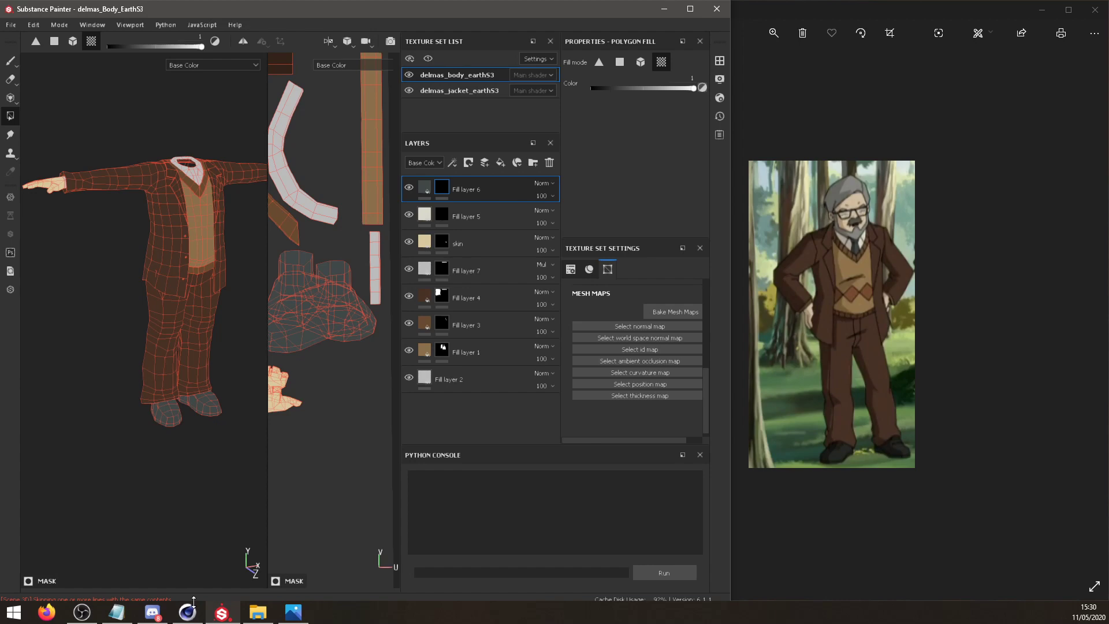
Switch to Cinema 4D, frame the undersides of the character's shoes and activate the Move tool.
{"action": "key", "text": "alt+Tab"}
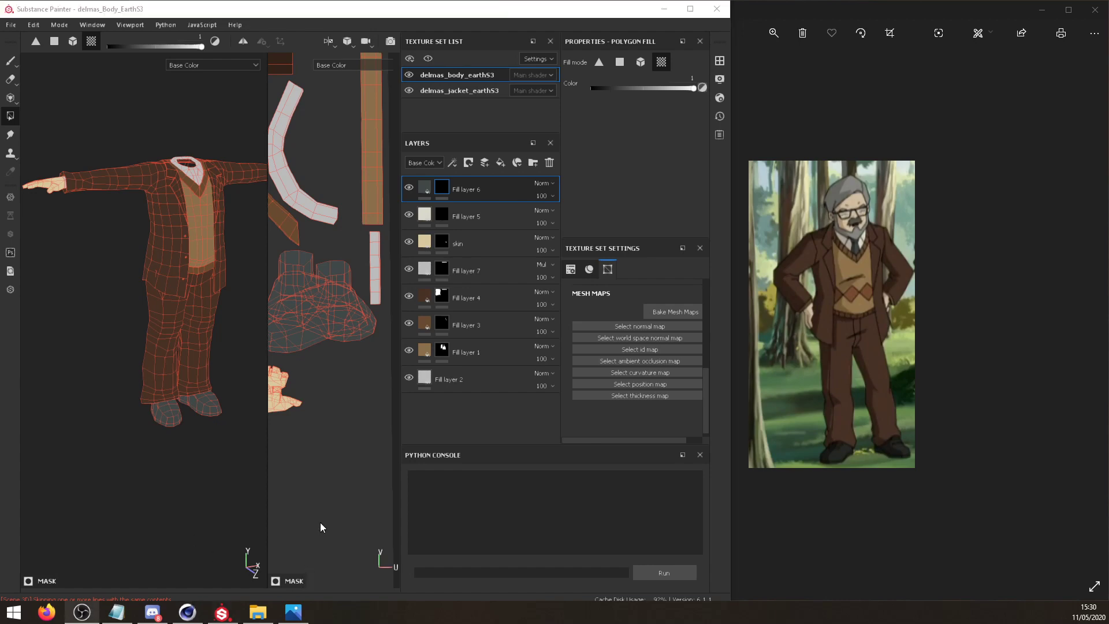
{"action": "mouse_move", "coordinate": [187, 612]}
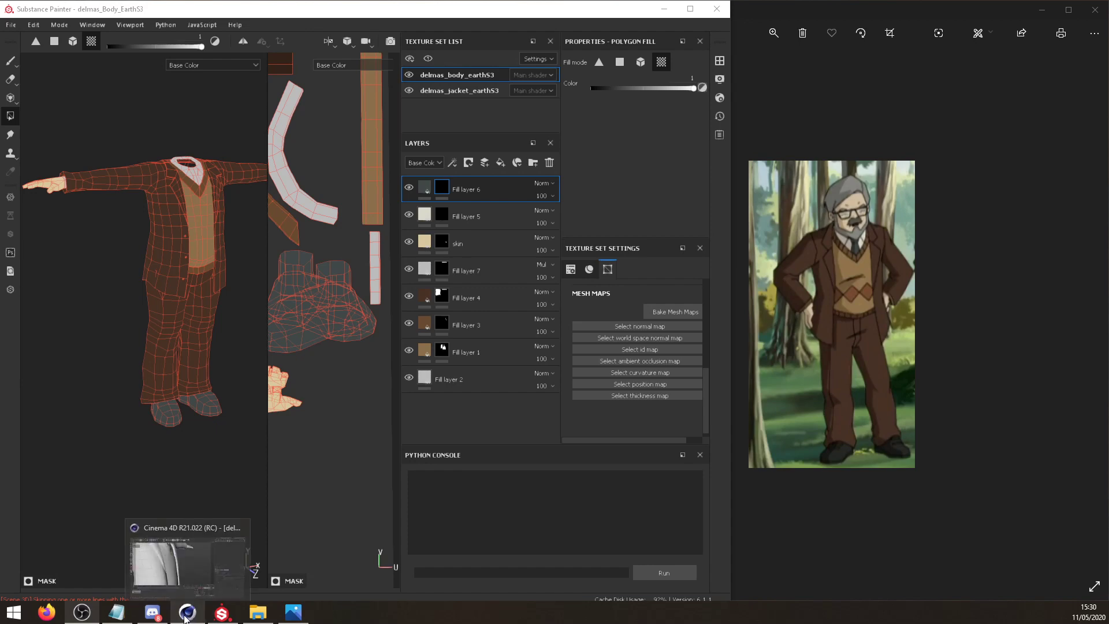
{"action": "left_click", "coordinate": [193, 554]}
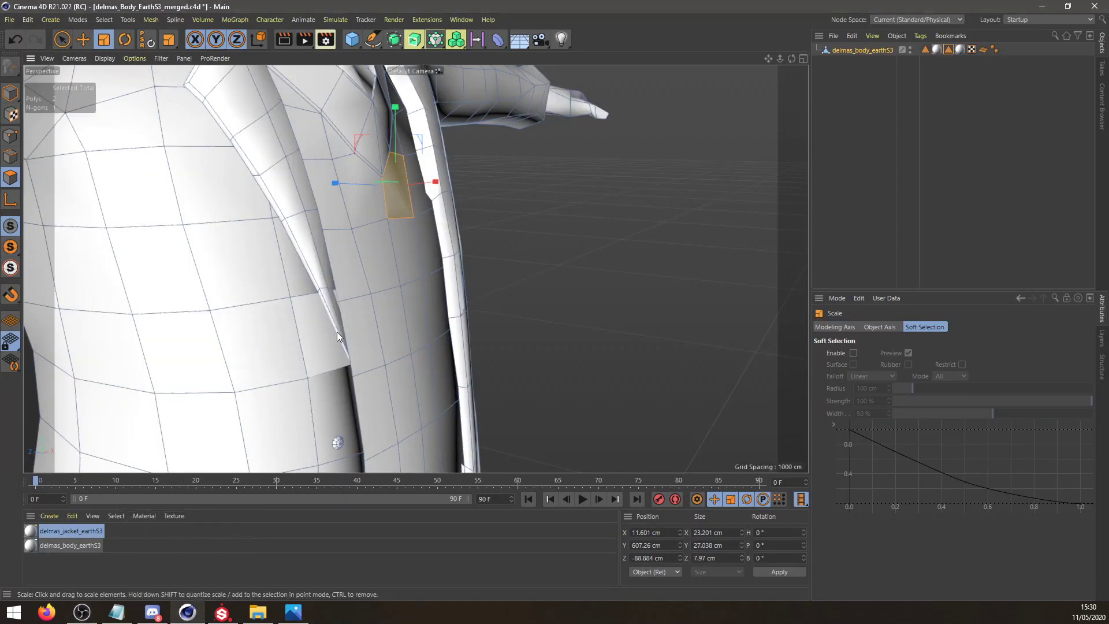
{"action": "scroll", "coordinate": [337, 331], "scroll_direction": "down", "scroll_amount": 8}
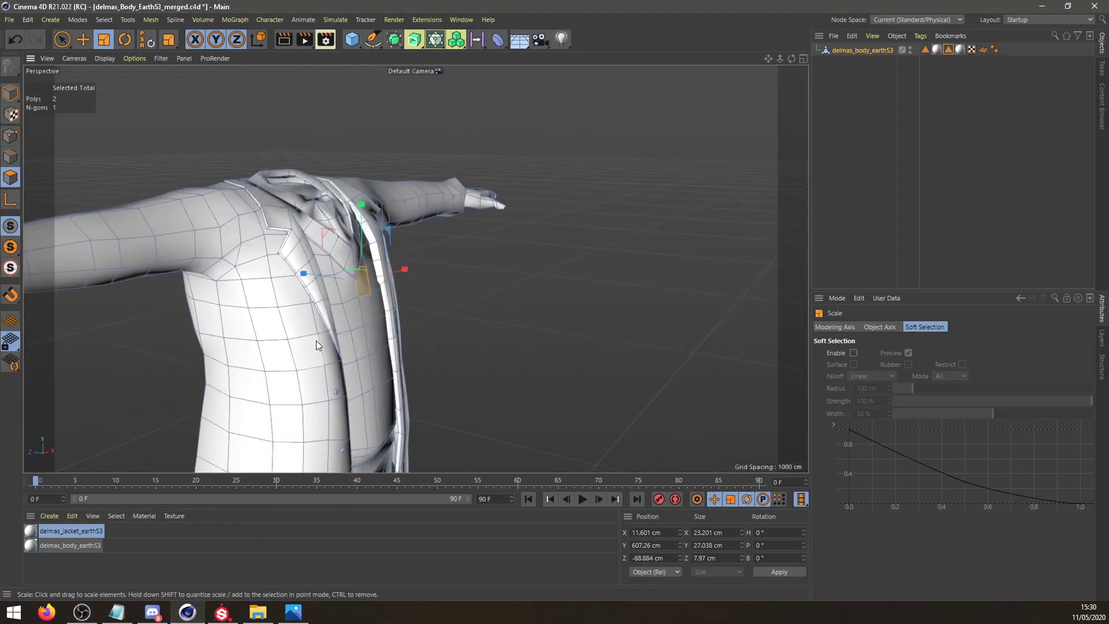
{"action": "middle_click_drag", "start_coordinate": [370, 405], "coordinate": [394, 150], "text": "alt"}
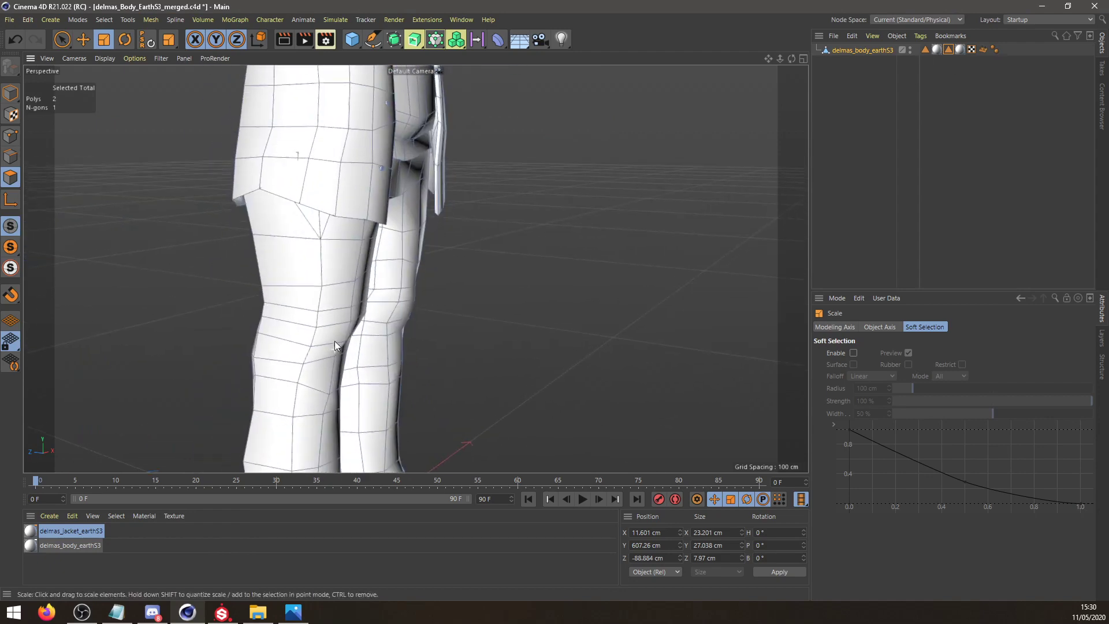
{"action": "left_click_drag", "start_coordinate": [335, 340], "coordinate": [401, 113], "text": "alt"}
{"action": "double_click", "coordinate": [404, 341]}
{"action": "left_click_drag", "start_coordinate": [404, 340], "coordinate": [380, 324], "text": "alt"}
{"action": "key", "text": "e"}
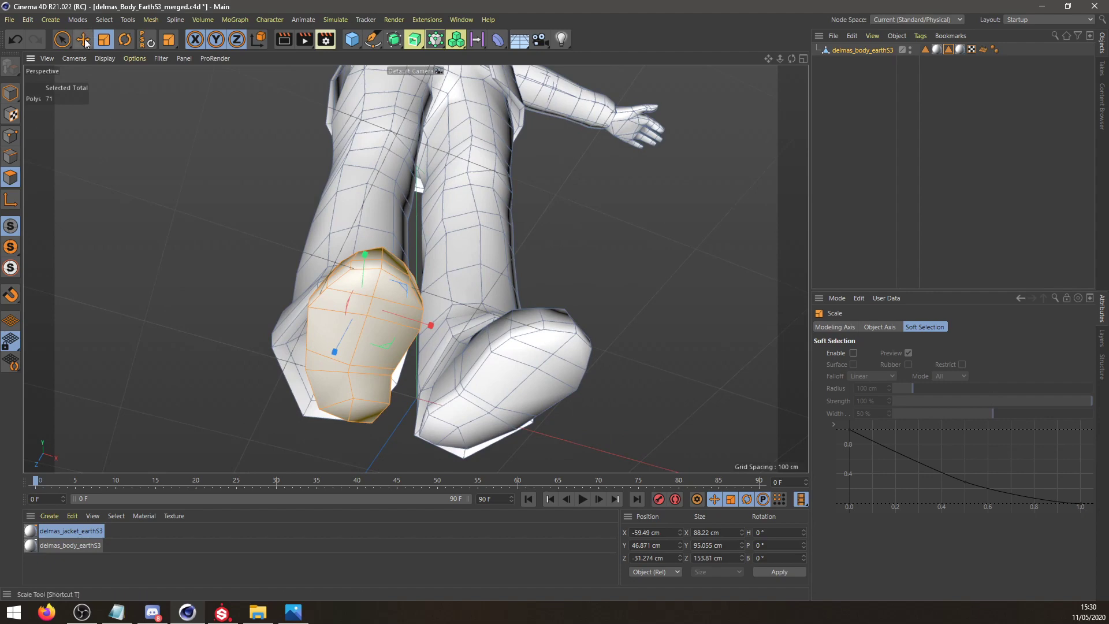
Select all the flat sole polygons on the underside of one shoe.
{"action": "left_click", "coordinate": [355, 283]}
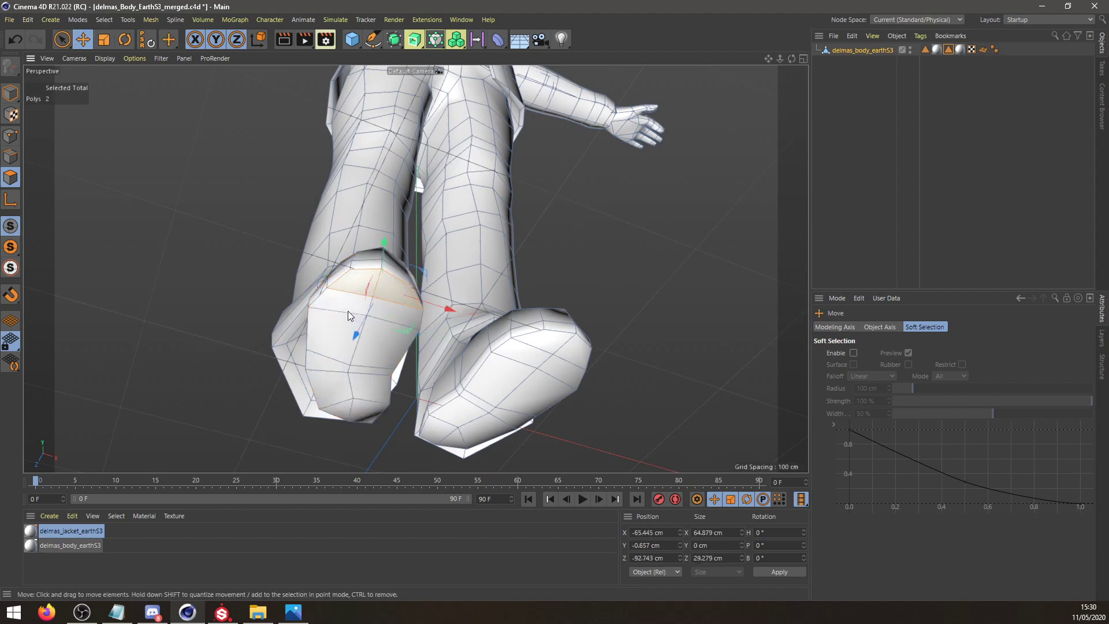
{"action": "left_click", "coordinate": [347, 309], "text": "shift"}
{"action": "left_click", "coordinate": [392, 315], "text": "shift"}
{"action": "left_click", "coordinate": [373, 353], "text": "shift"}
{"action": "left_click", "coordinate": [318, 336], "text": "shift"}
{"action": "left_click", "coordinate": [323, 363], "text": "shift"}
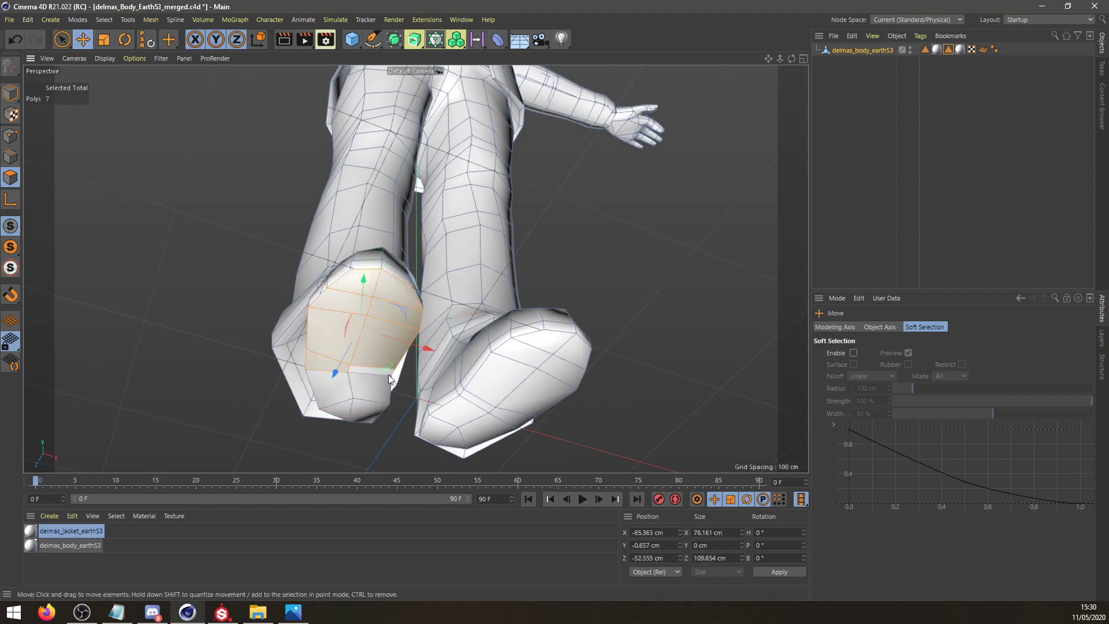
{"action": "left_click", "coordinate": [368, 395], "text": "shift"}
{"action": "left_click", "coordinate": [351, 400], "text": "shift"}
{"action": "left_click", "coordinate": [338, 405], "text": "shift"}
Add the other shoe's sole polygons to the selection so that both soles are selected.
{"action": "left_click", "coordinate": [483, 417], "text": "shift"}
{"action": "left_click", "coordinate": [452, 437], "text": "shift"}
{"action": "left_click", "coordinate": [464, 414], "text": "shift"}
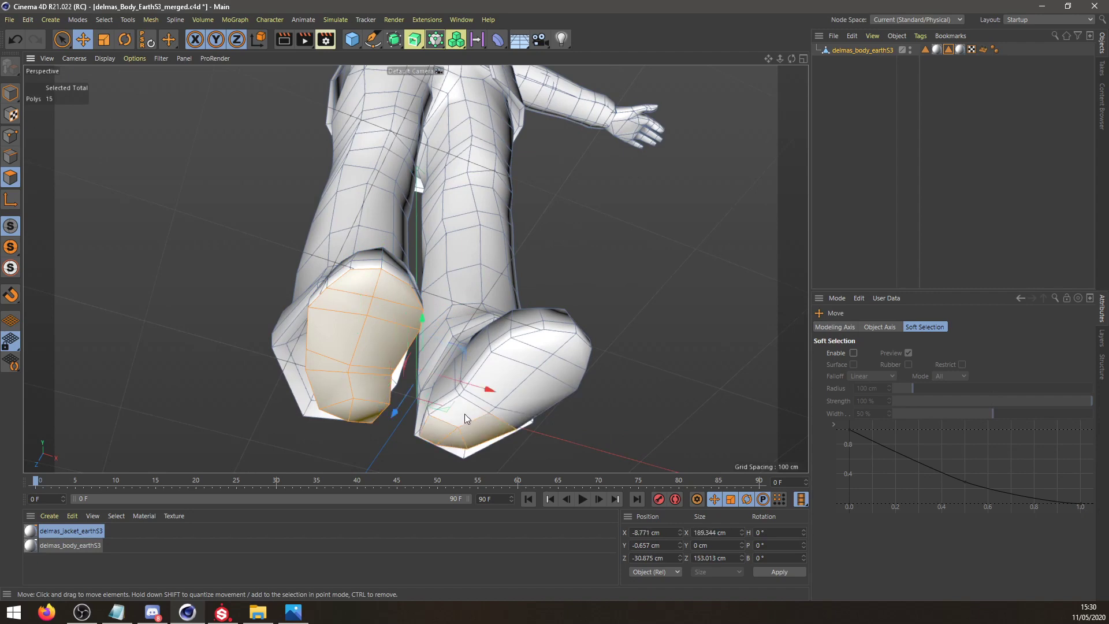
{"action": "left_click", "coordinate": [503, 407], "text": "shift"}
{"action": "left_click", "coordinate": [507, 397], "text": "shift"}
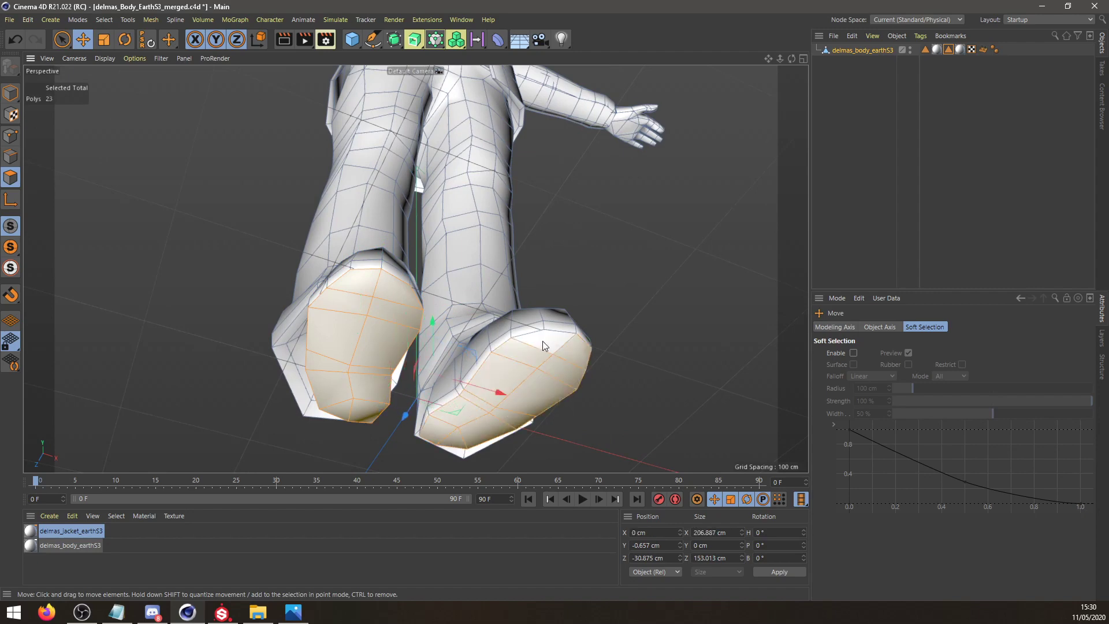
{"action": "left_click", "coordinate": [542, 342], "text": "shift"}
{"action": "left_click_drag", "start_coordinate": [542, 342], "coordinate": [508, 348], "text": "alt"}
Change the interface layout to BP - UV Edit and examine the selected soles in the UV map.
{"action": "left_click", "coordinate": [1014, 19]}
{"action": "left_click", "coordinate": [1021, 60]}
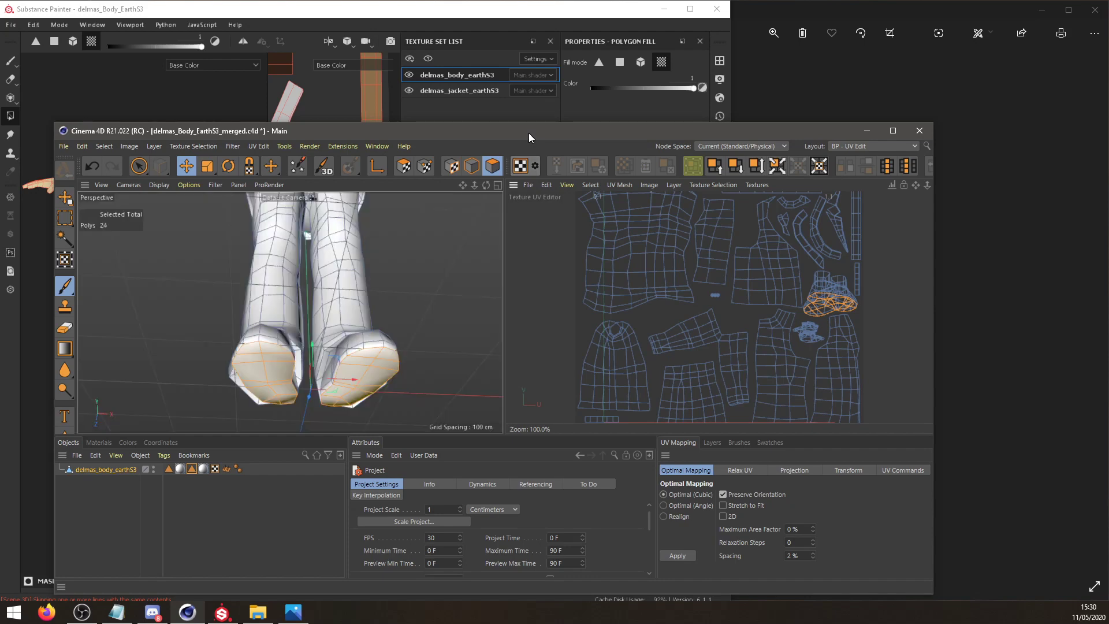
{"action": "scroll", "coordinate": [831, 242], "scroll_direction": "up", "scroll_amount": 5}
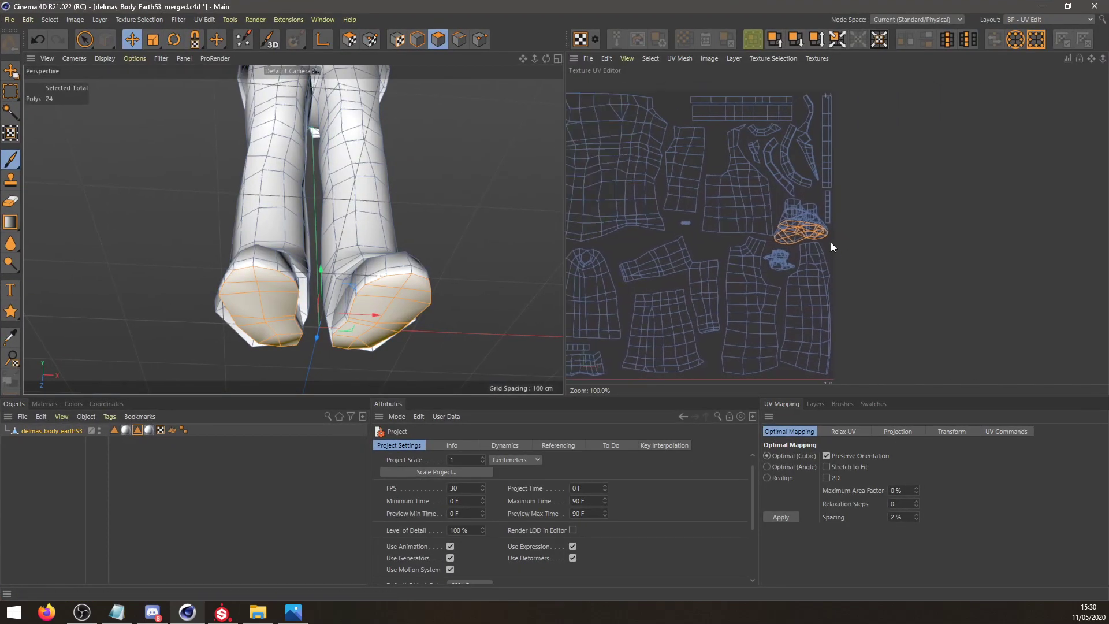
Set the Top viewport to the Bottom camera view and fit the selected sole UVs to the canvas.
{"action": "middle_click", "coordinate": [338, 260]}
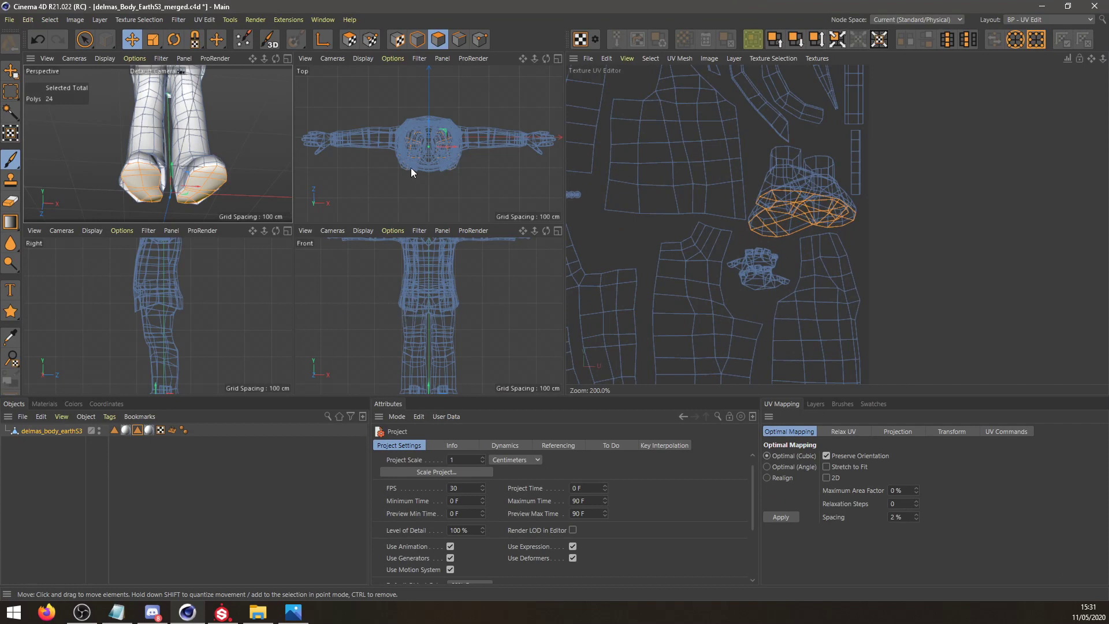
{"action": "left_click", "coordinate": [363, 58]}
{"action": "mouse_move", "coordinate": [334, 53]}
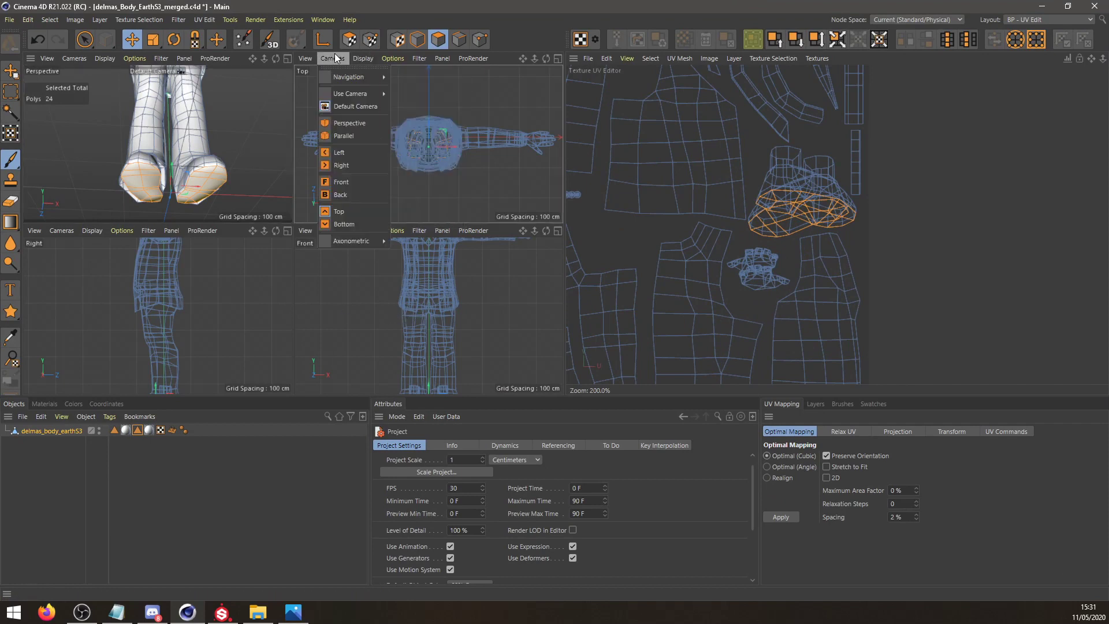
{"action": "left_click", "coordinate": [362, 223]}
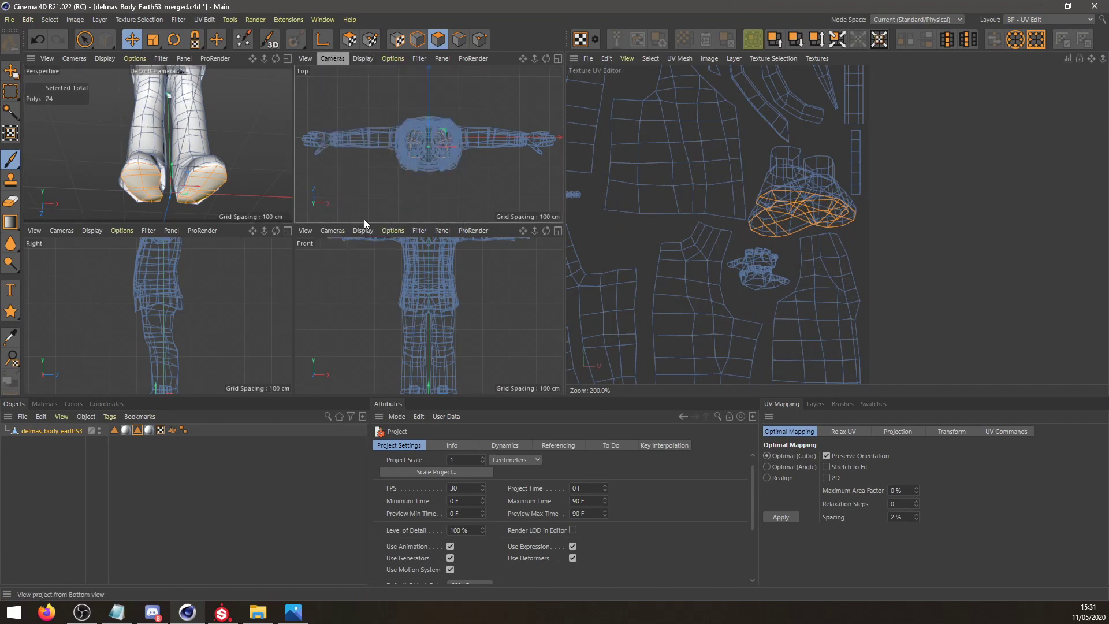
{"action": "left_click", "coordinate": [982, 431]}
{"action": "left_click", "coordinate": [1017, 471]}
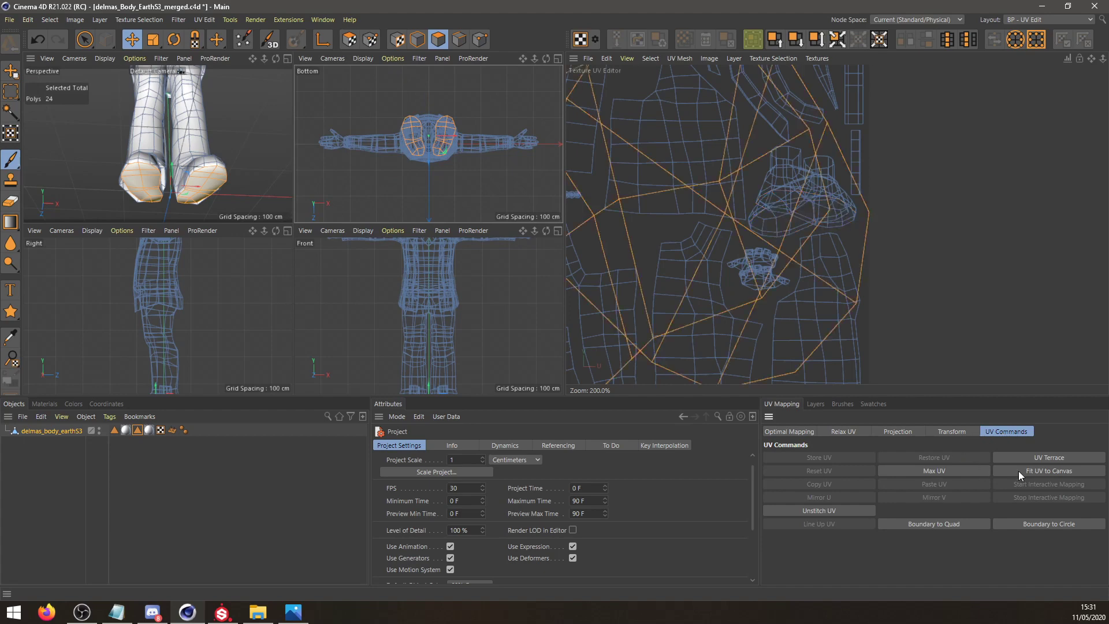
Try UV Terrace on the selected sole polygons and undo the canvas-filling UV changes.
{"action": "scroll", "coordinate": [777, 352], "scroll_direction": "down", "scroll_amount": 3}
{"action": "middle_click_drag", "start_coordinate": [720, 362], "coordinate": [752, 338], "text": "alt"}
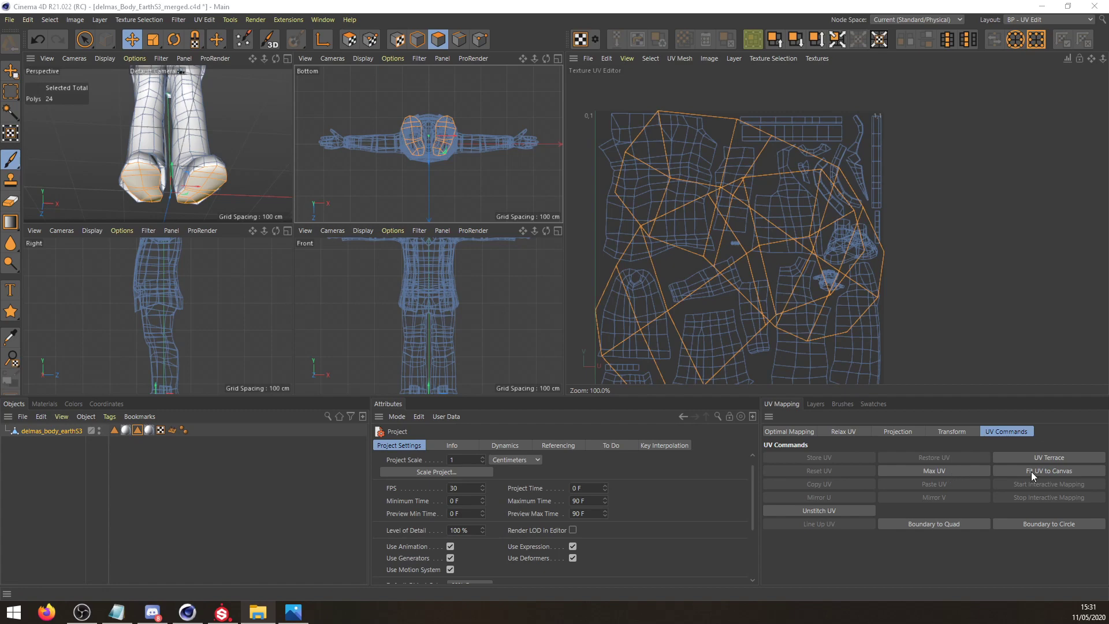
{"action": "left_click", "coordinate": [1009, 470]}
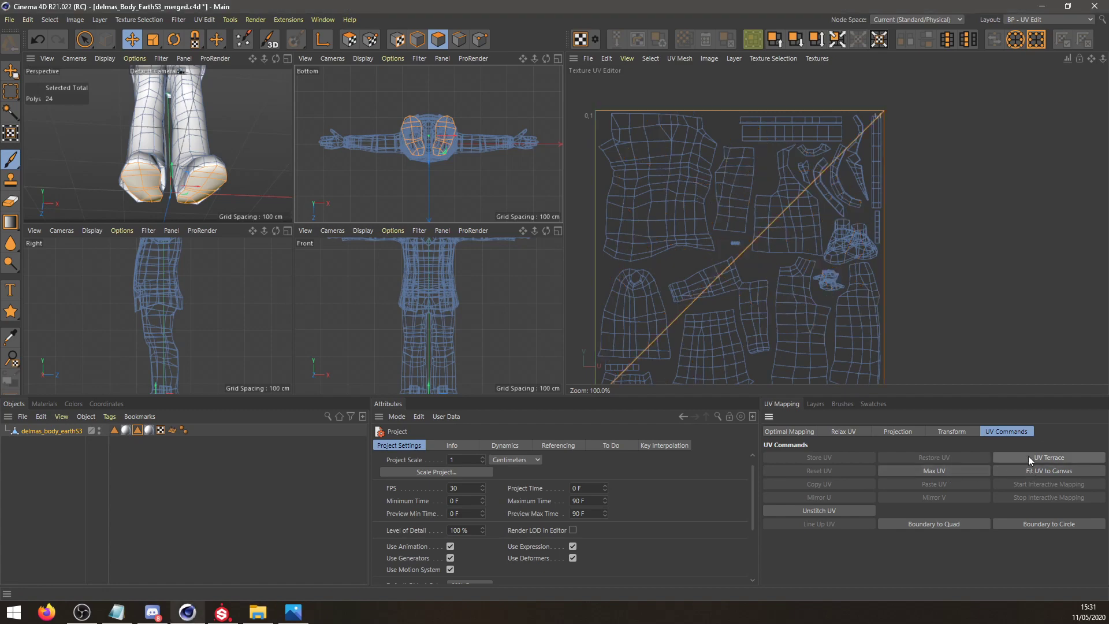
{"action": "left_click", "coordinate": [1028, 455]}
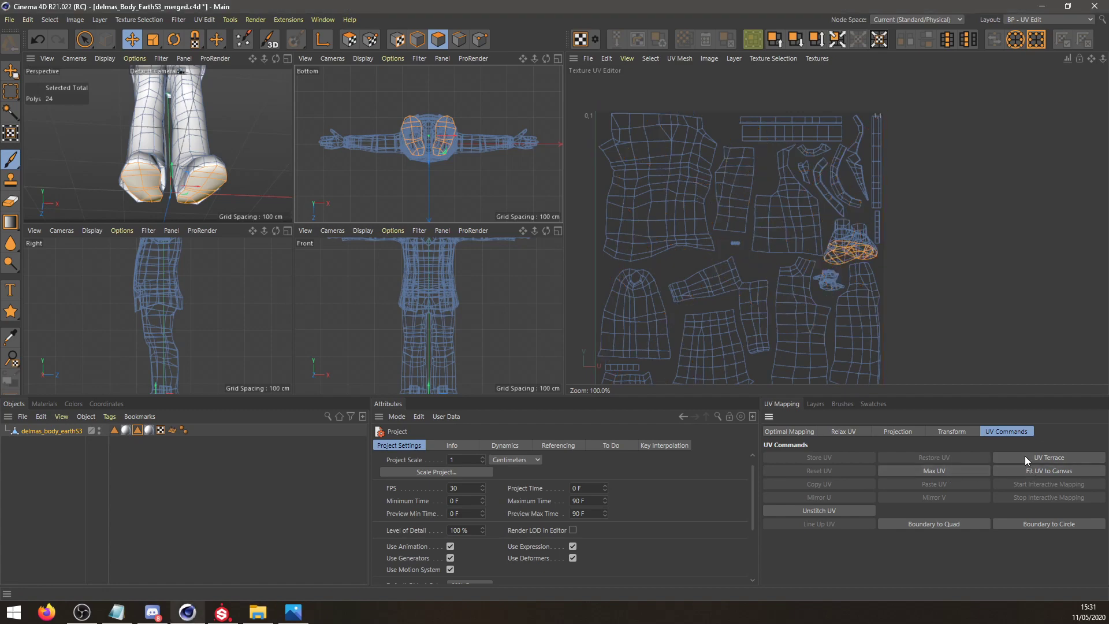
{"action": "left_click", "coordinate": [975, 526]}
{"action": "key", "text": "ctrl+z"}
Apply a Frontal projection to the selected soles from the Bottom view so both become flat UV islands.
{"action": "left_click", "coordinate": [945, 432]}
{"action": "left_click", "coordinate": [906, 432]}
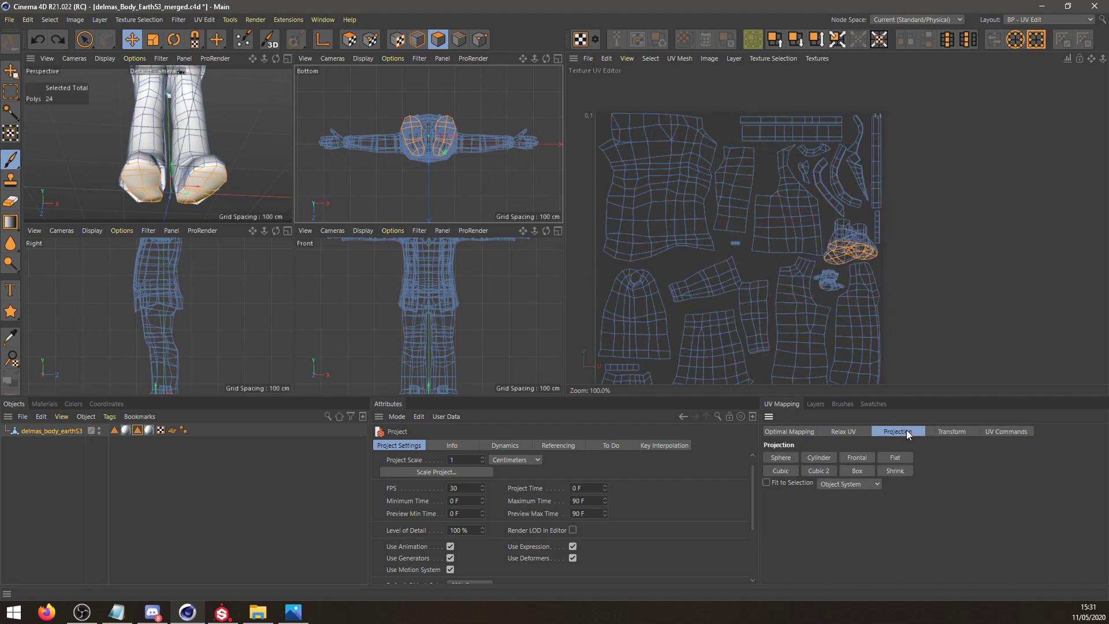
{"action": "left_click", "coordinate": [849, 458]}
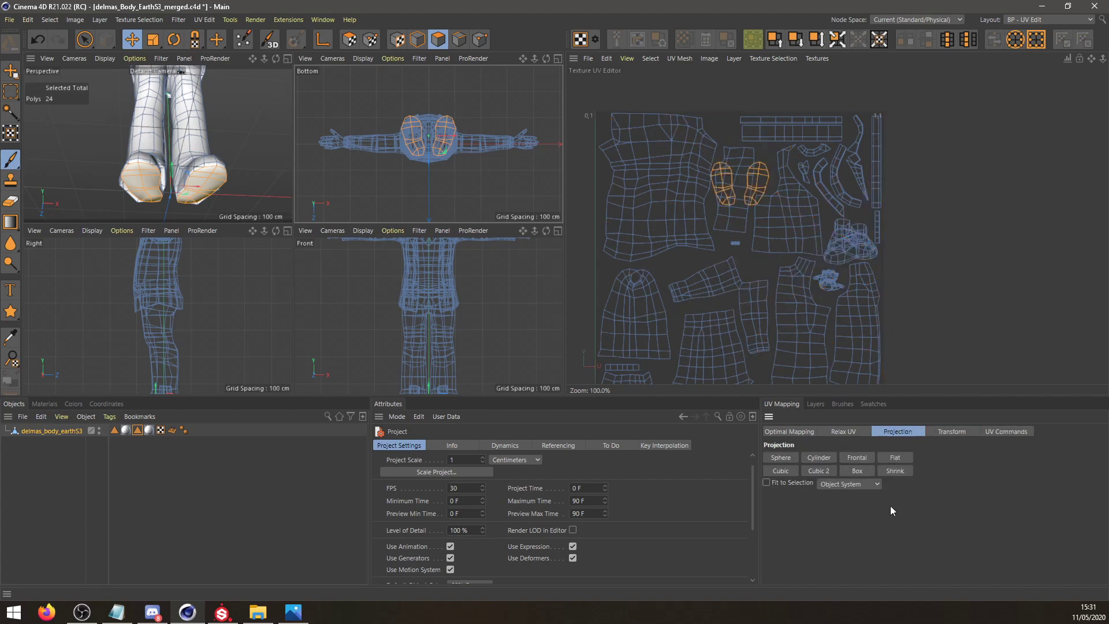
{"action": "left_click", "coordinate": [838, 432]}
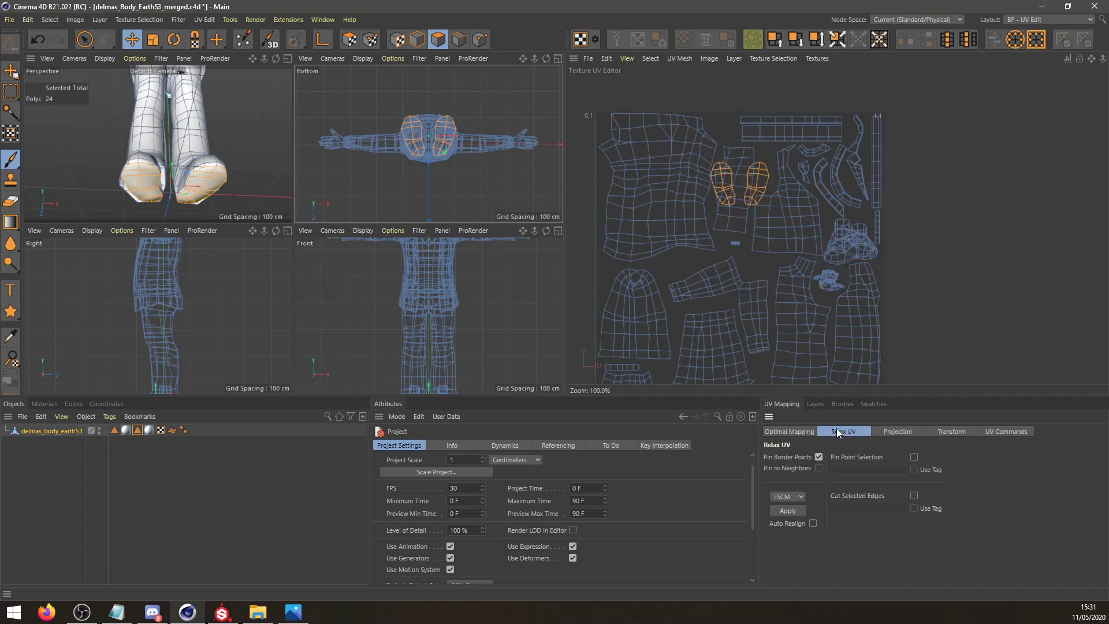
{"action": "left_click", "coordinate": [789, 431]}
Switch to UV polygon mode and move both sole islands into the empty space below the large jacket panel.
{"action": "left_click", "coordinate": [154, 39]}
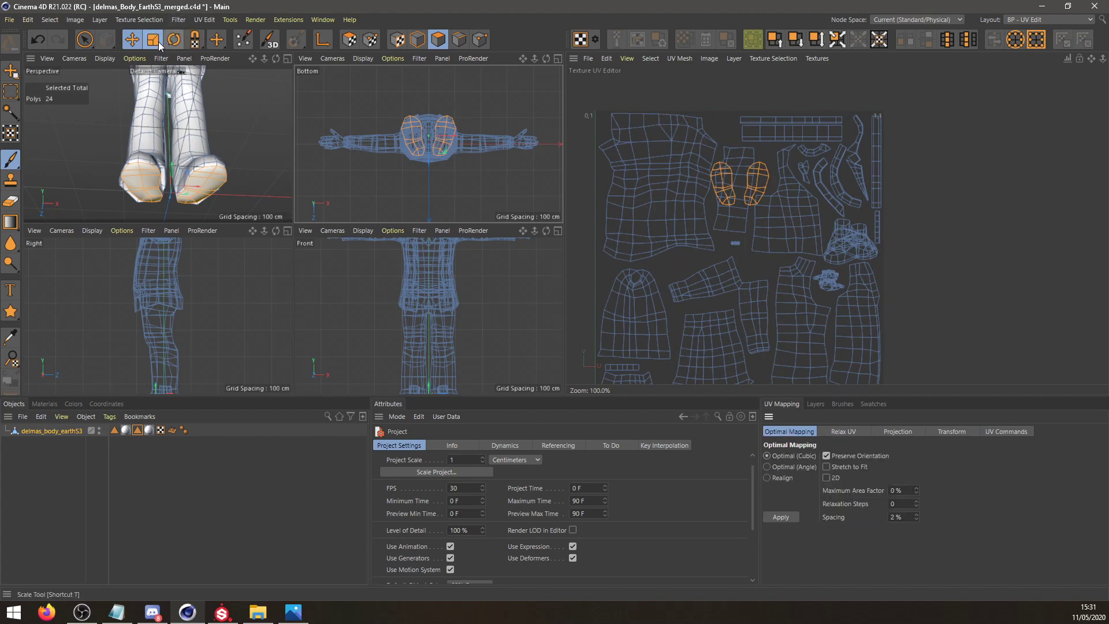
{"action": "scroll", "coordinate": [719, 242], "scroll_direction": "up", "scroll_amount": 3}
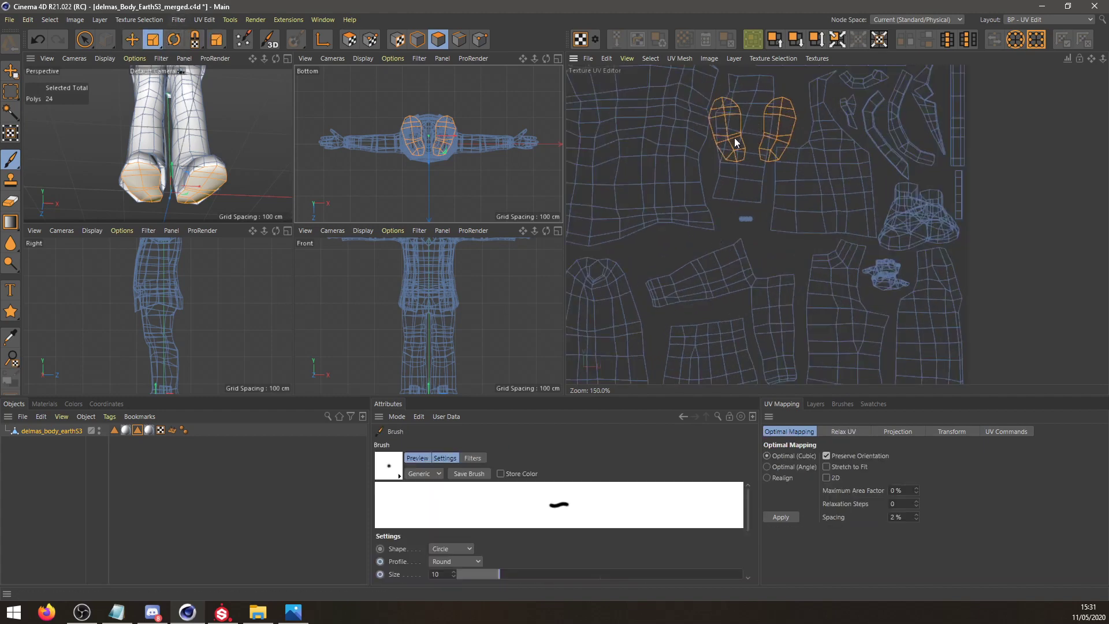
{"action": "key", "text": "e"}
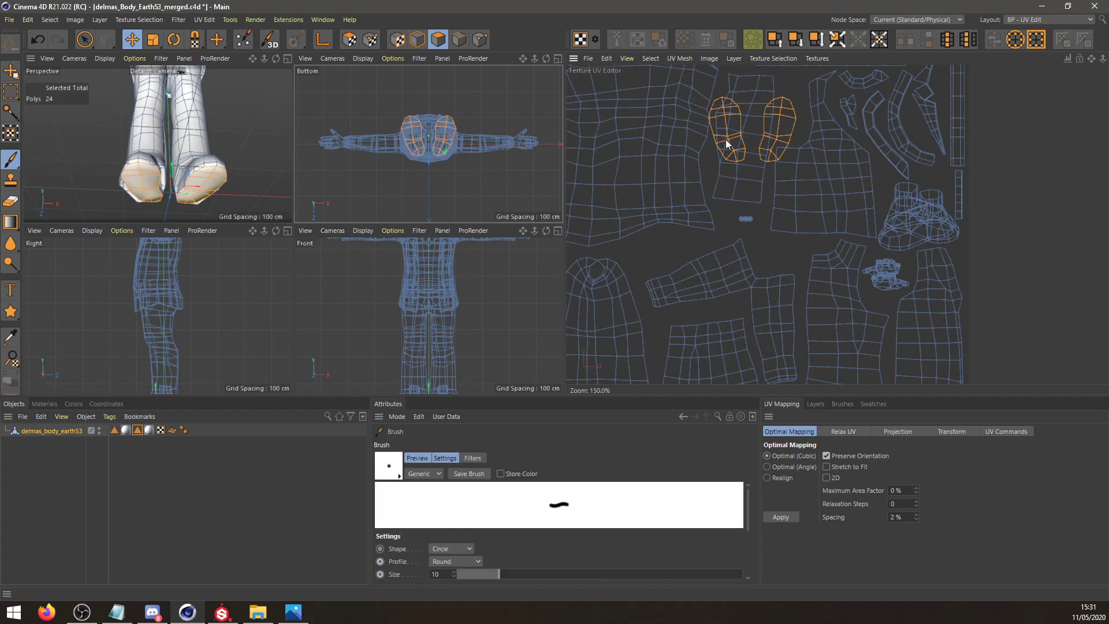
{"action": "middle_click_drag", "start_coordinate": [630, 135], "coordinate": [641, 166], "text": "alt"}
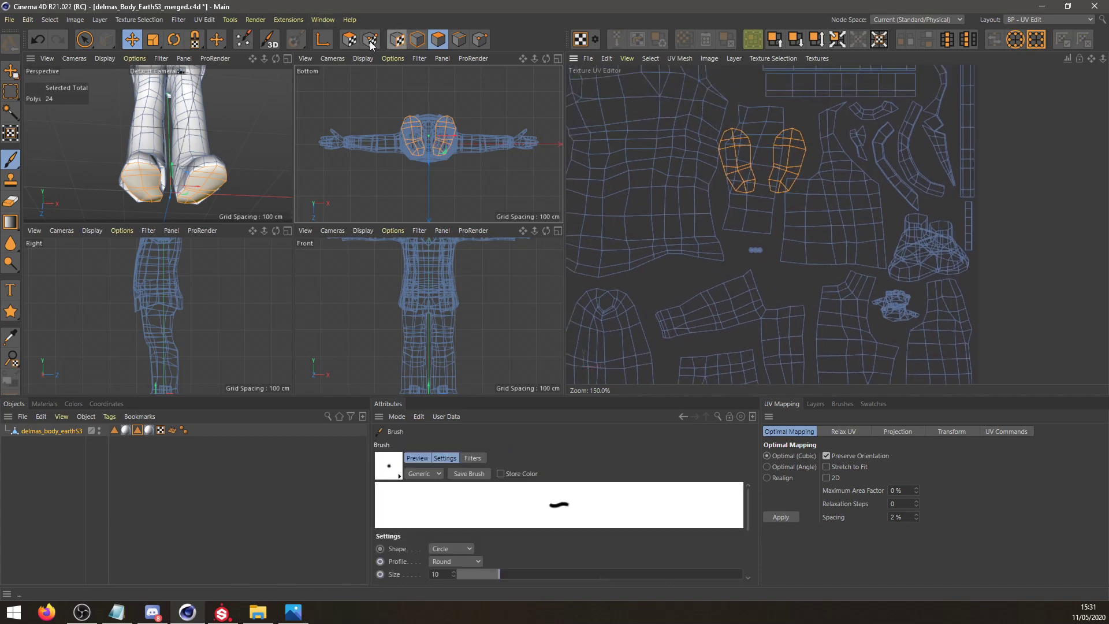
{"action": "left_click", "coordinate": [351, 39]}
{"action": "left_click_drag", "start_coordinate": [750, 159], "coordinate": [475, 362]}
Scale the two sole islands down uniformly to fit the gap between the neighbouring UV islands.
{"action": "key", "text": "t"}
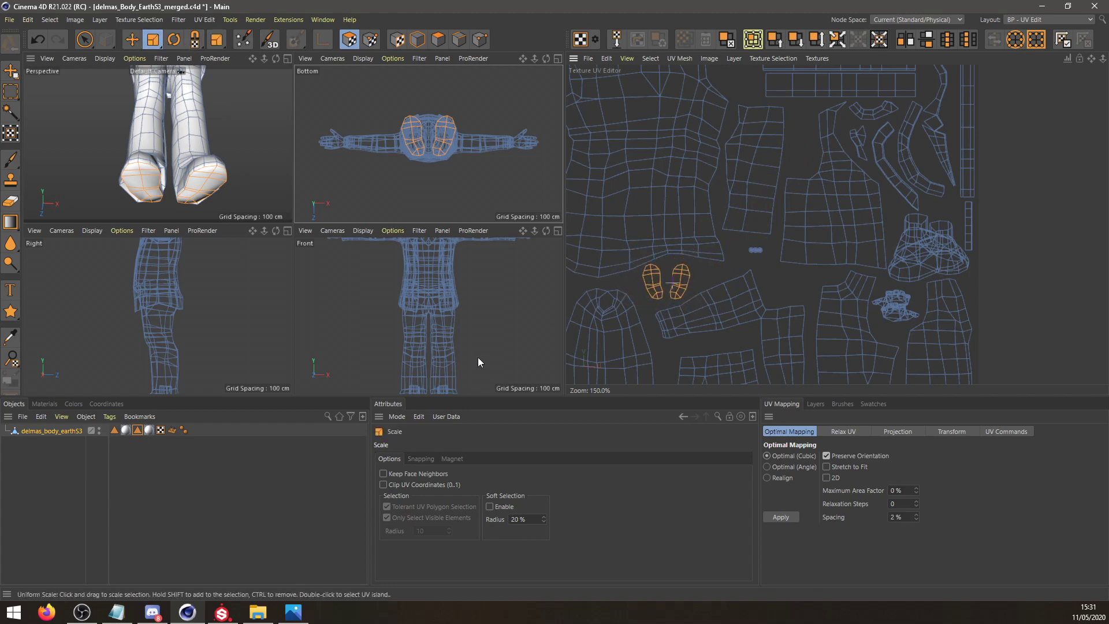
{"action": "middle_click_drag", "start_coordinate": [619, 310], "coordinate": [622, 309]}
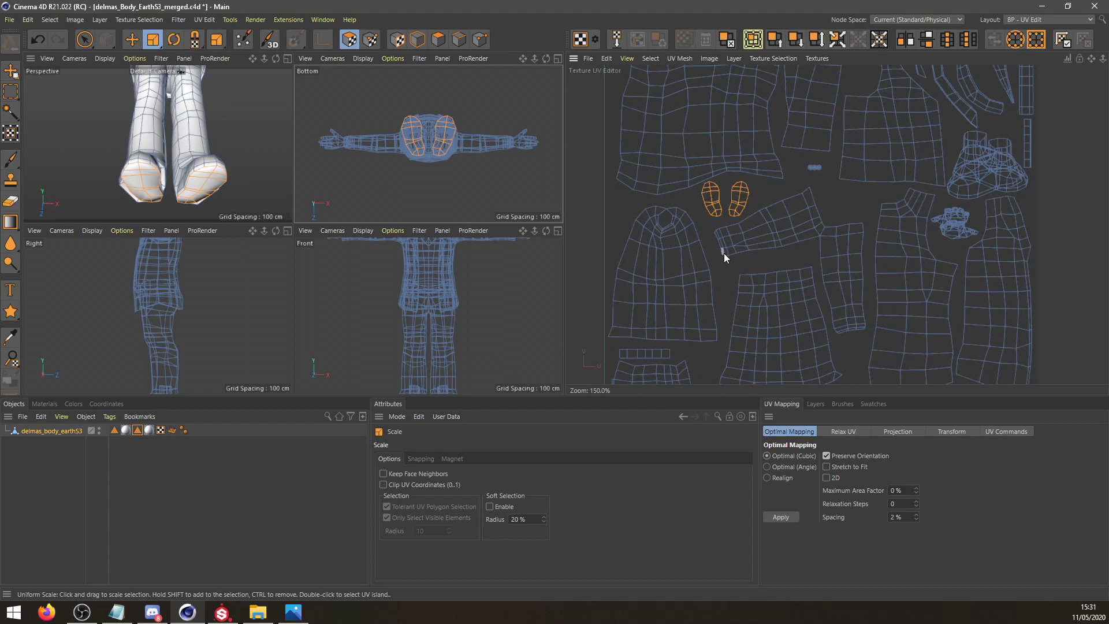
{"action": "scroll", "coordinate": [723, 257], "scroll_direction": "up", "scroll_amount": 5}
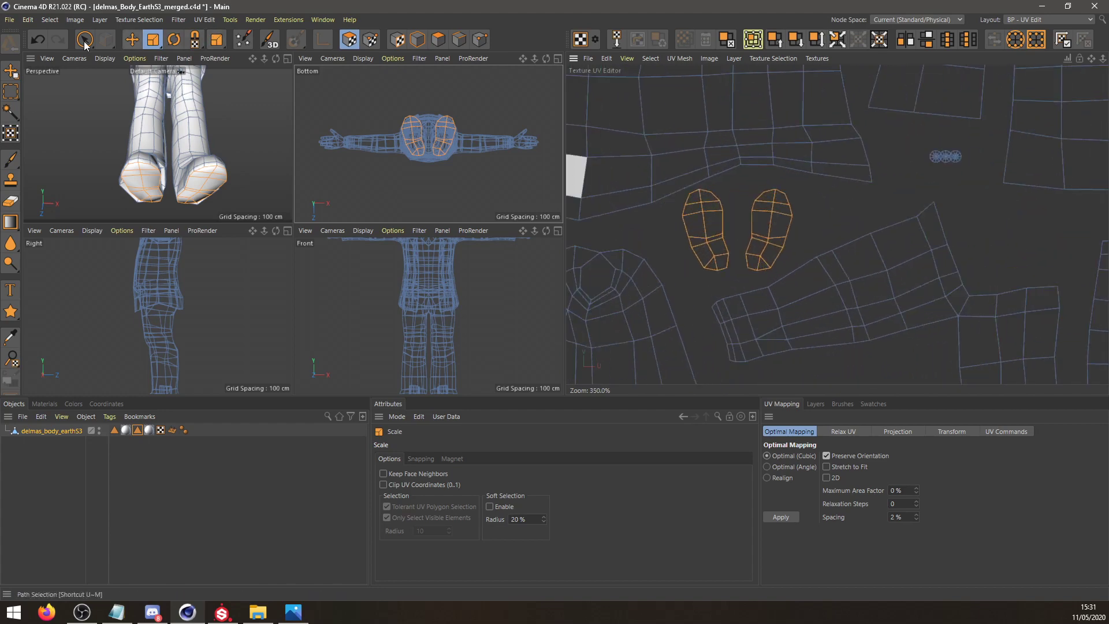
{"action": "left_click", "coordinate": [39, 40]}
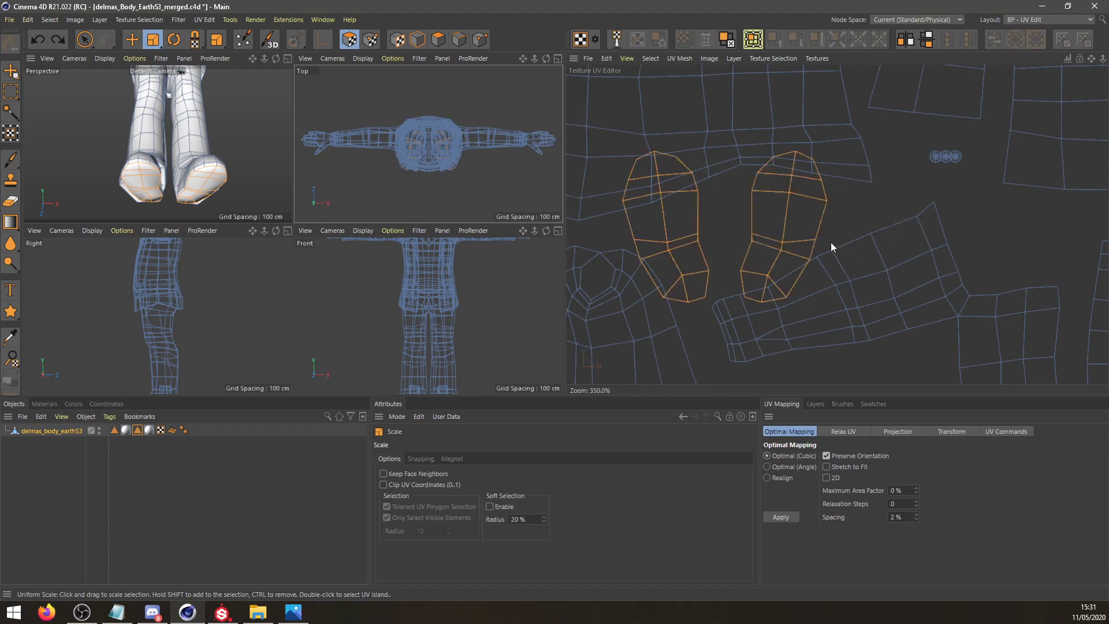
{"action": "scroll", "coordinate": [831, 240], "scroll_direction": "down", "scroll_amount": 5}
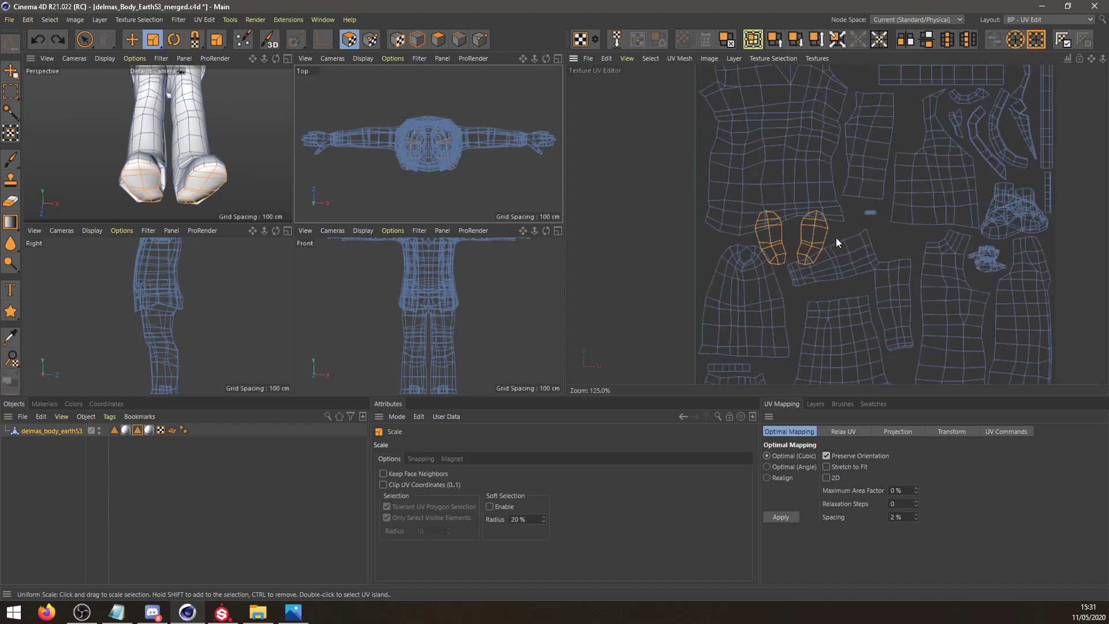
{"action": "left_click_drag", "start_coordinate": [734, 241], "coordinate": [581, 296]}
Rotate the pair of sole UV islands slightly within the gap.
{"action": "left_click", "coordinate": [174, 39]}
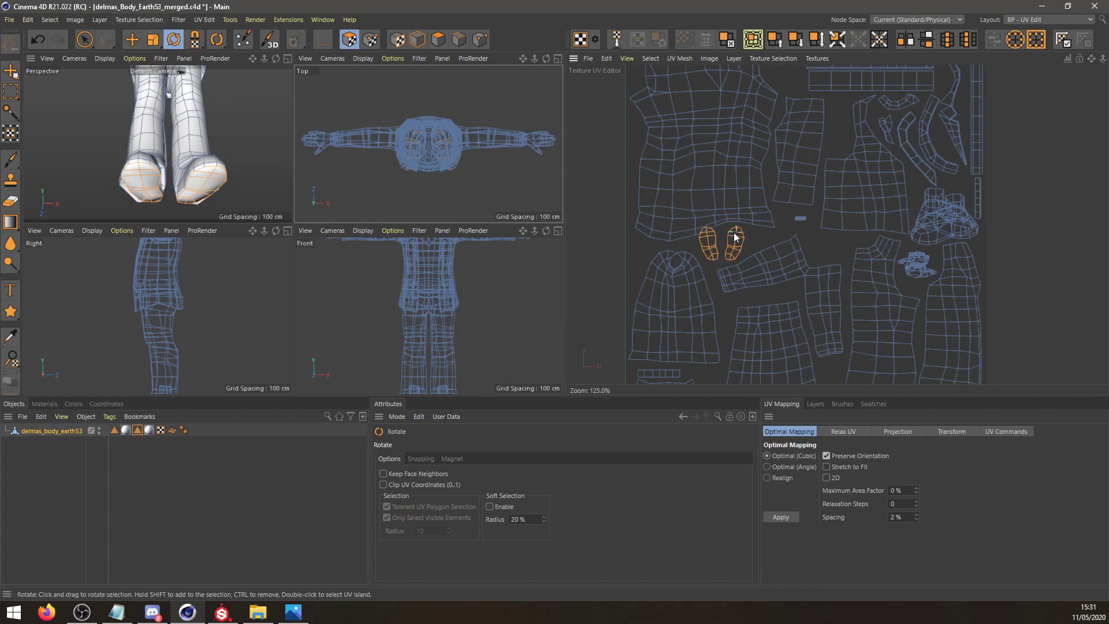
{"action": "left_click_drag", "start_coordinate": [736, 237], "coordinate": [758, 239]}
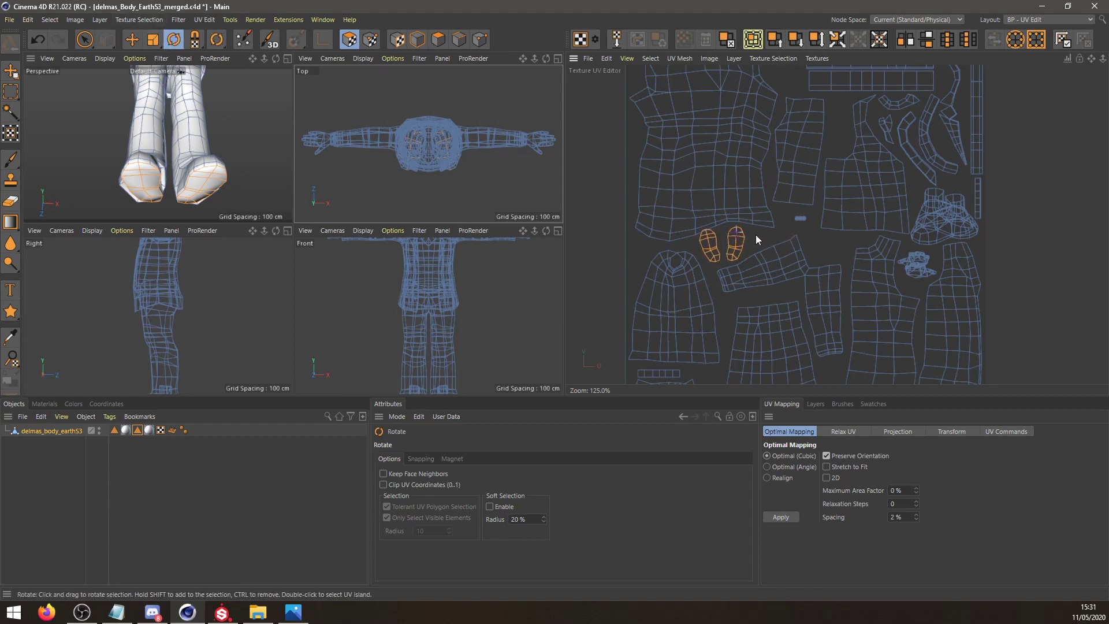
{"action": "scroll", "coordinate": [750, 235], "scroll_direction": "up", "scroll_amount": 6}
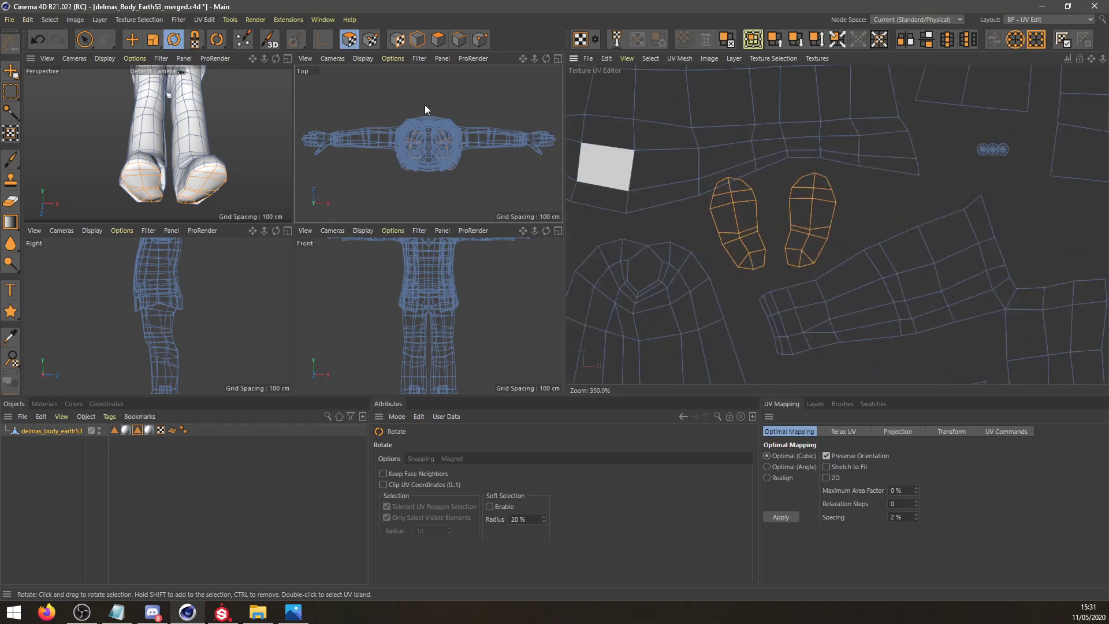
{"action": "left_click", "coordinate": [37, 40]}
{"action": "left_click", "coordinate": [37, 39]}
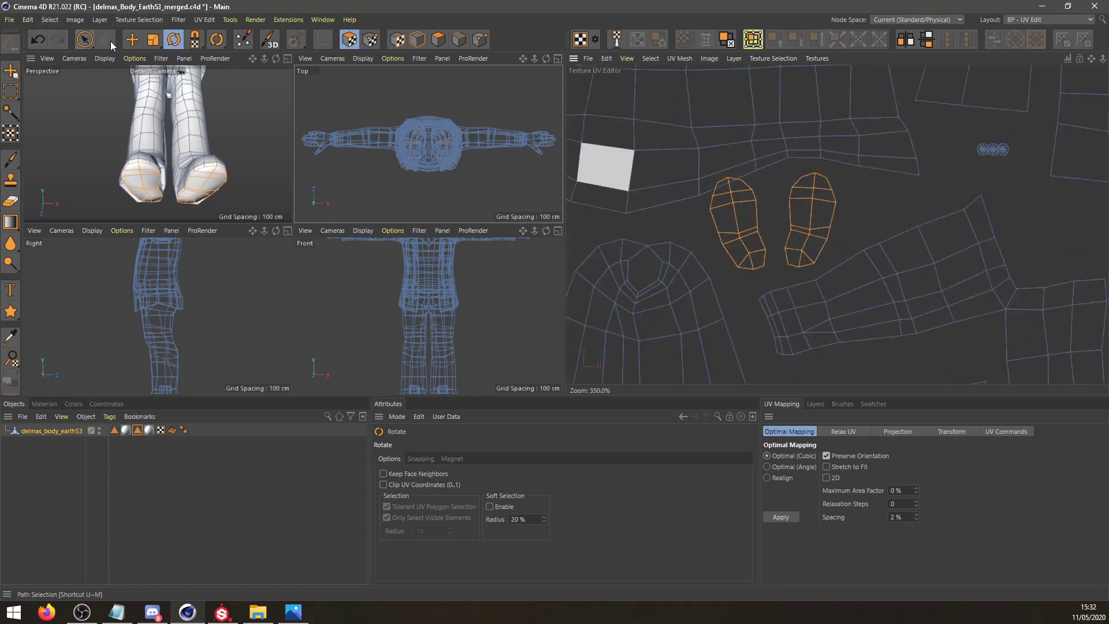
Clear the UV selection and select all polygons of only one sole island, the one nearer the hood-shaped island.
{"action": "left_click", "coordinate": [761, 202]}
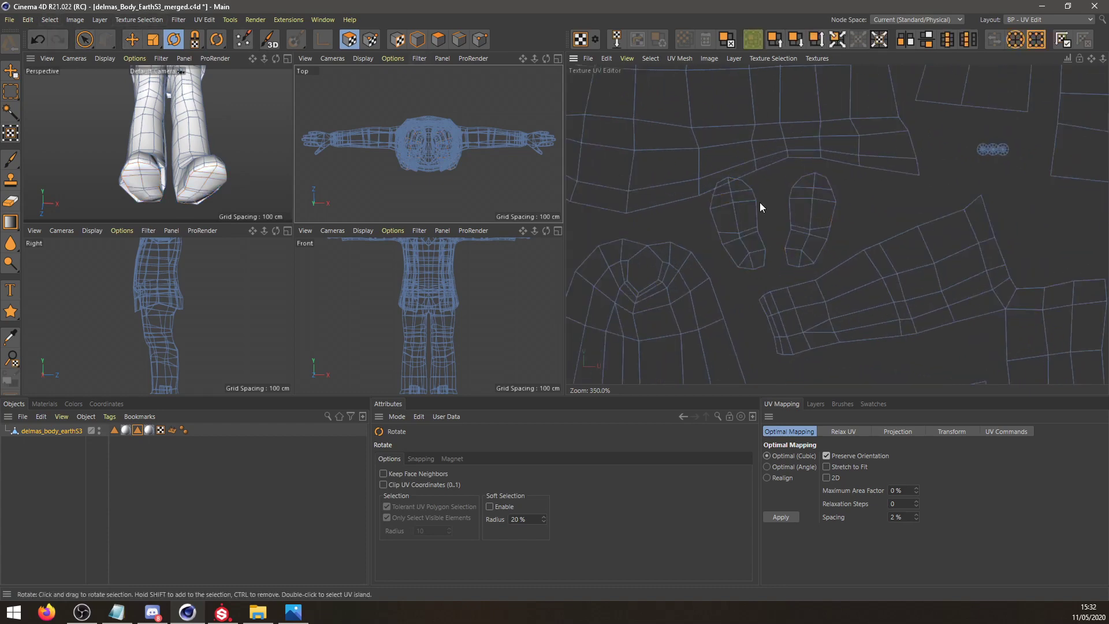
{"action": "middle_click_drag", "start_coordinate": [809, 185], "coordinate": [801, 194], "text": "alt"}
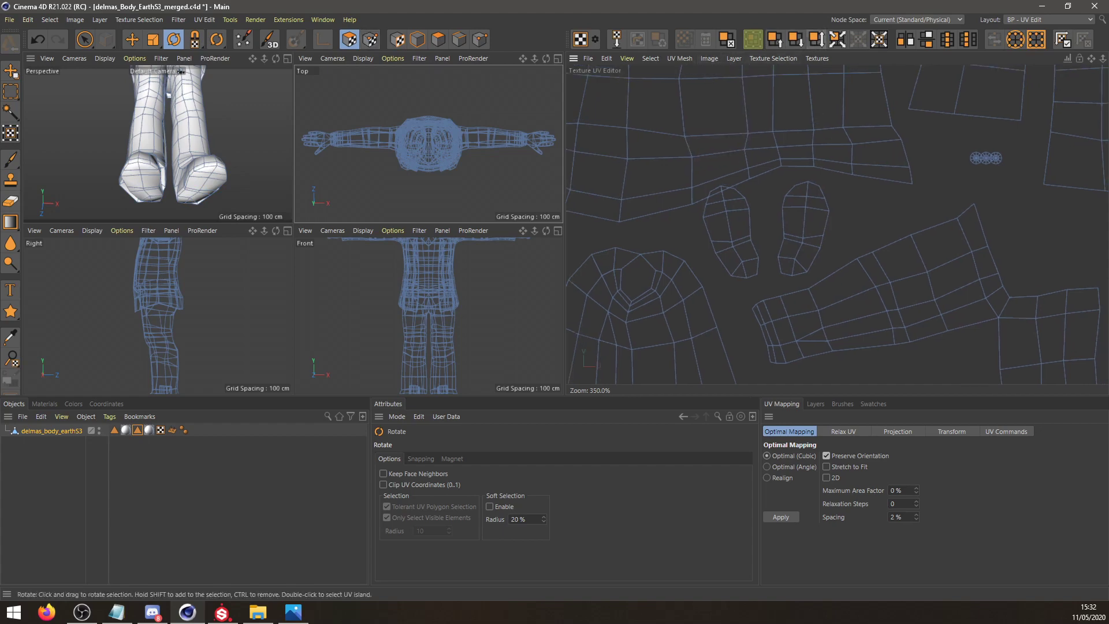
{"action": "middle_click_drag", "start_coordinate": [727, 192], "coordinate": [700, 208], "text": "alt"}
{"action": "left_click", "coordinate": [697, 211]}
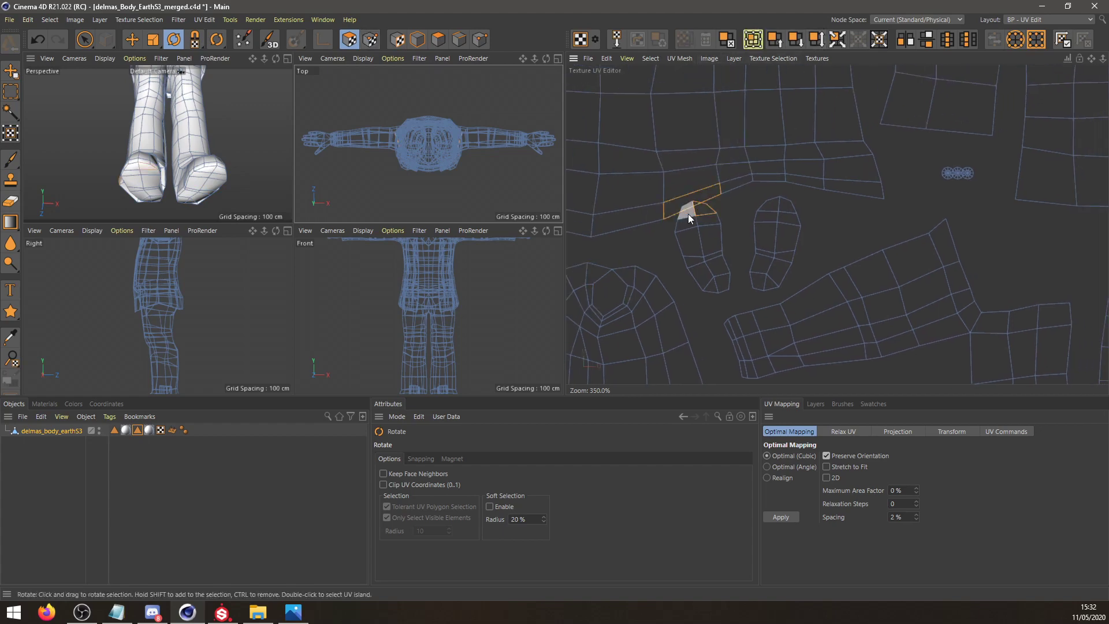
{"action": "left_click", "coordinate": [688, 214]}
{"action": "left_click_drag", "start_coordinate": [704, 209], "coordinate": [682, 224], "text": "shift"}
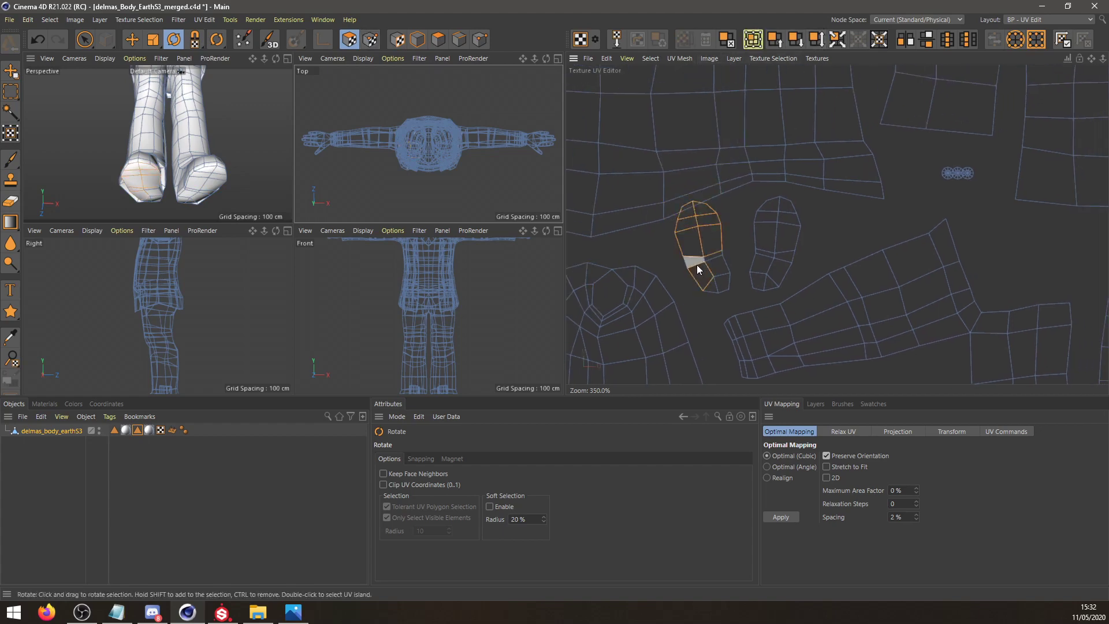
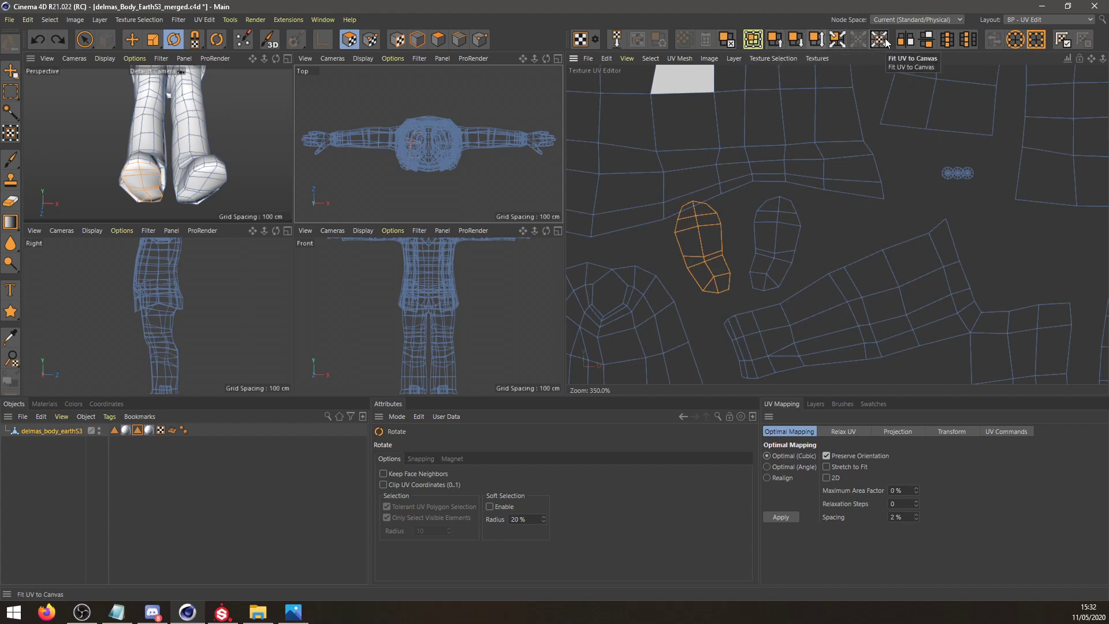
Mirror the selected sole island horizontally and move it on top of the other sole island.
{"action": "left_click", "coordinate": [903, 42]}
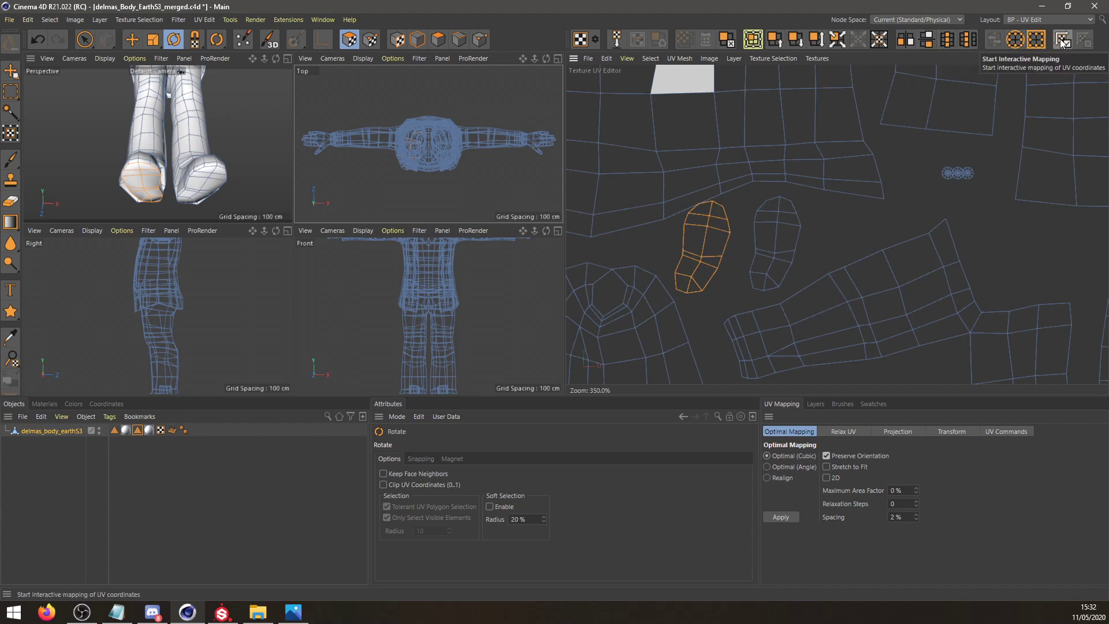
{"action": "key", "text": "e"}
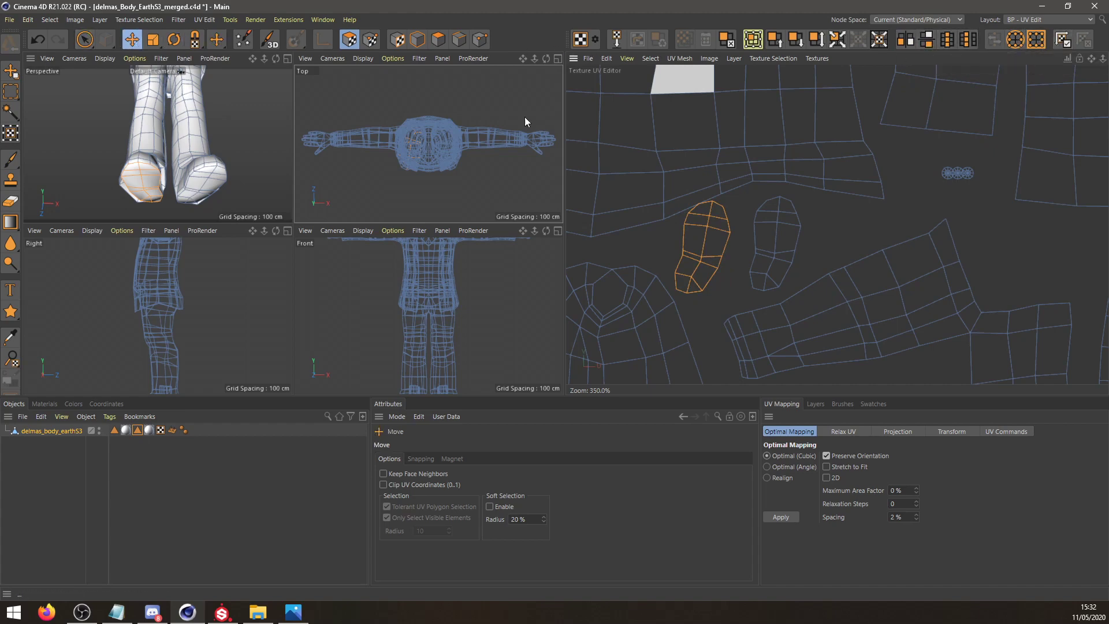
{"action": "left_click", "coordinate": [720, 254]}
{"action": "left_click_drag", "start_coordinate": [720, 254], "coordinate": [790, 236]}
{"action": "scroll", "coordinate": [768, 261], "scroll_direction": "up", "scroll_amount": 5}
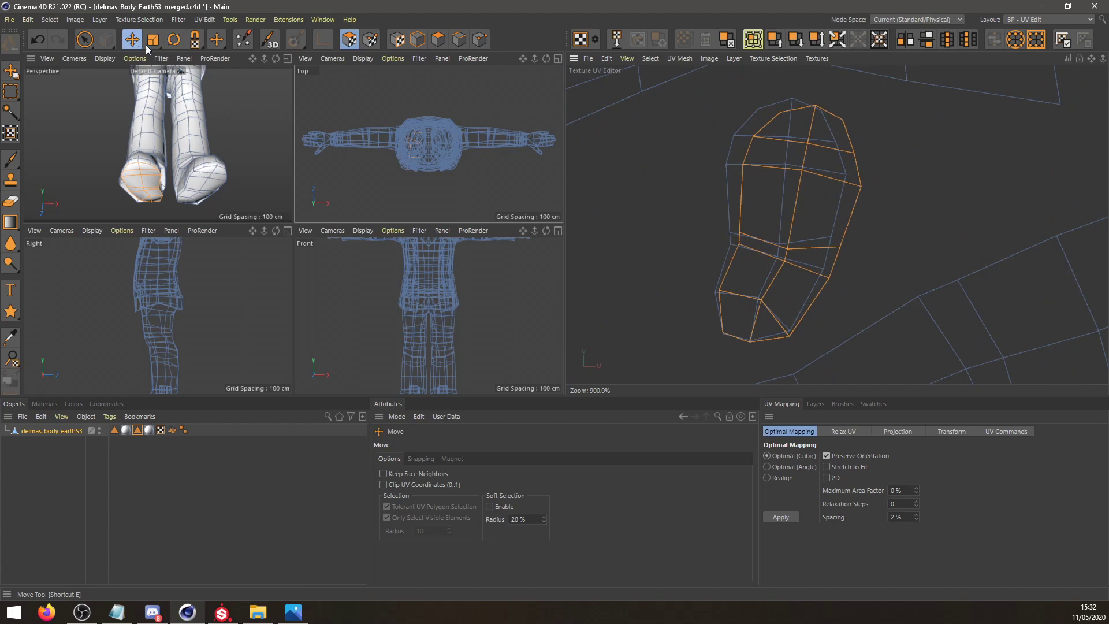
Rotate the mirrored sole island until its outline lines up with the sole island beneath it.
{"action": "left_click", "coordinate": [173, 39]}
{"action": "left_click_drag", "start_coordinate": [721, 331], "coordinate": [748, 337]}
{"action": "scroll", "coordinate": [749, 337], "scroll_direction": "down", "scroll_amount": 4}
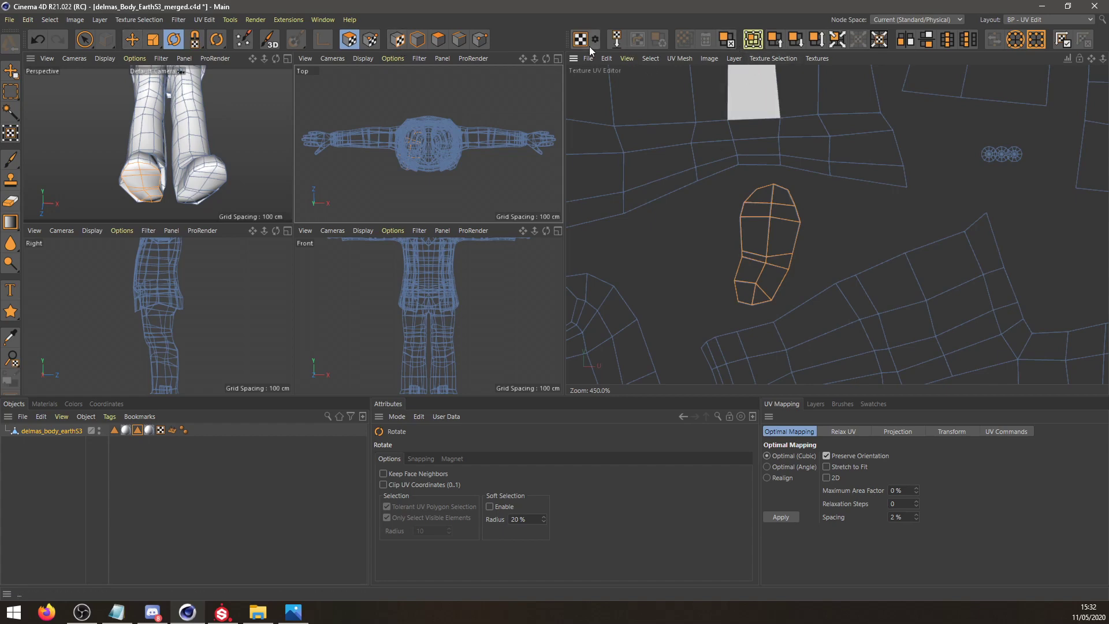
Select the polygons of both overlapping sole islands and scale them up together slightly.
{"action": "left_click", "coordinate": [92, 44]}
{"action": "left_click_drag", "start_coordinate": [801, 198], "coordinate": [733, 222]}
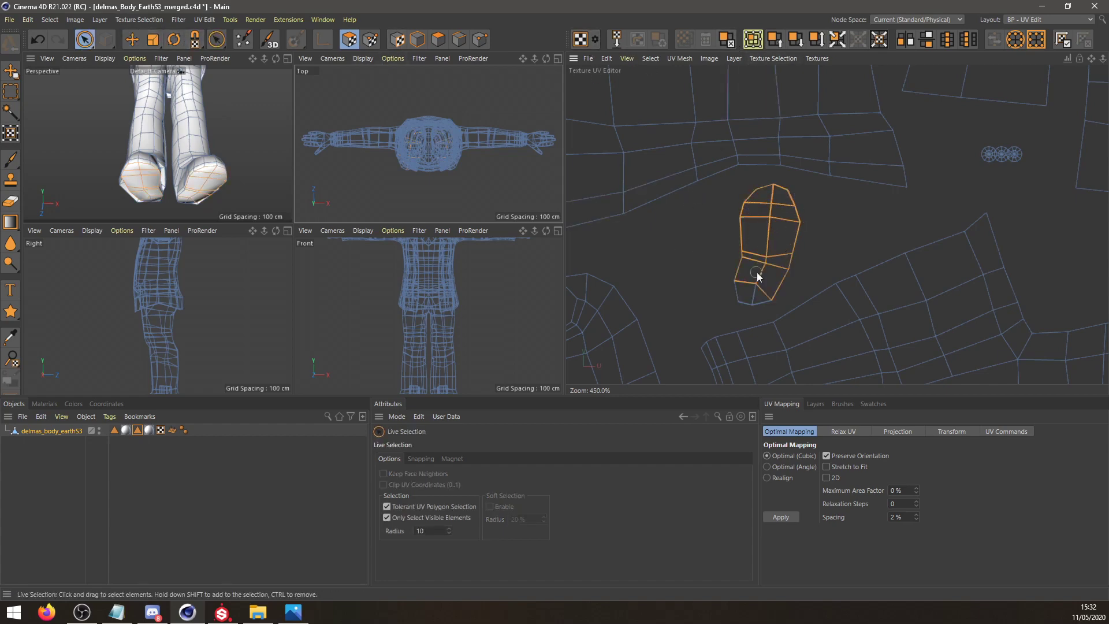
{"action": "key", "text": "t"}
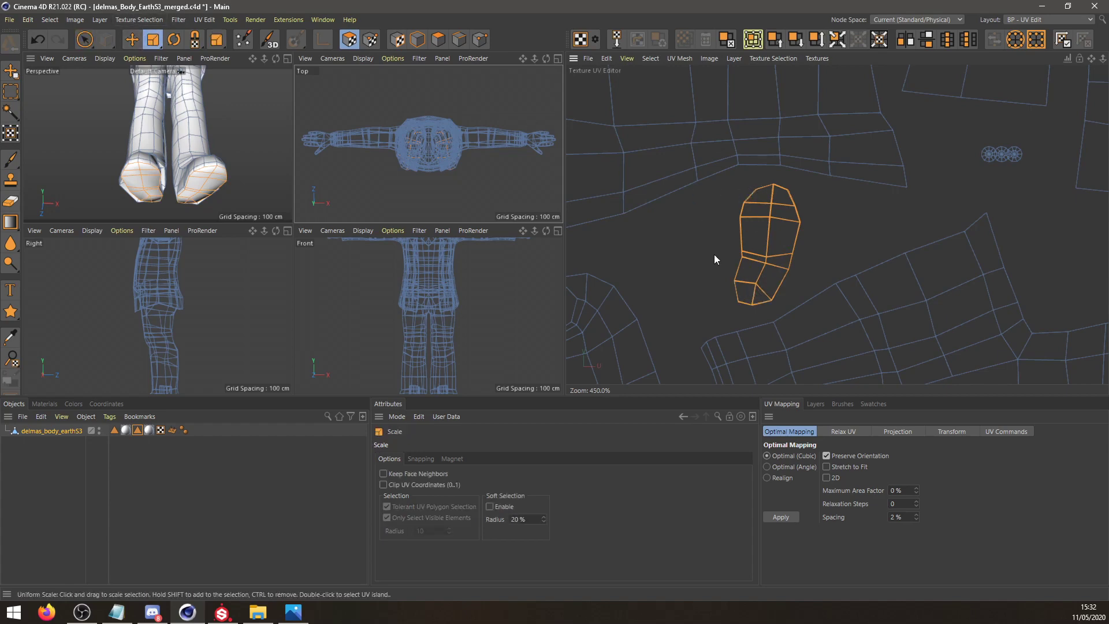
{"action": "left_click_drag", "start_coordinate": [714, 254], "coordinate": [1107, 138]}
{"action": "left_click_drag", "start_coordinate": [819, 256], "coordinate": [829, 259]}
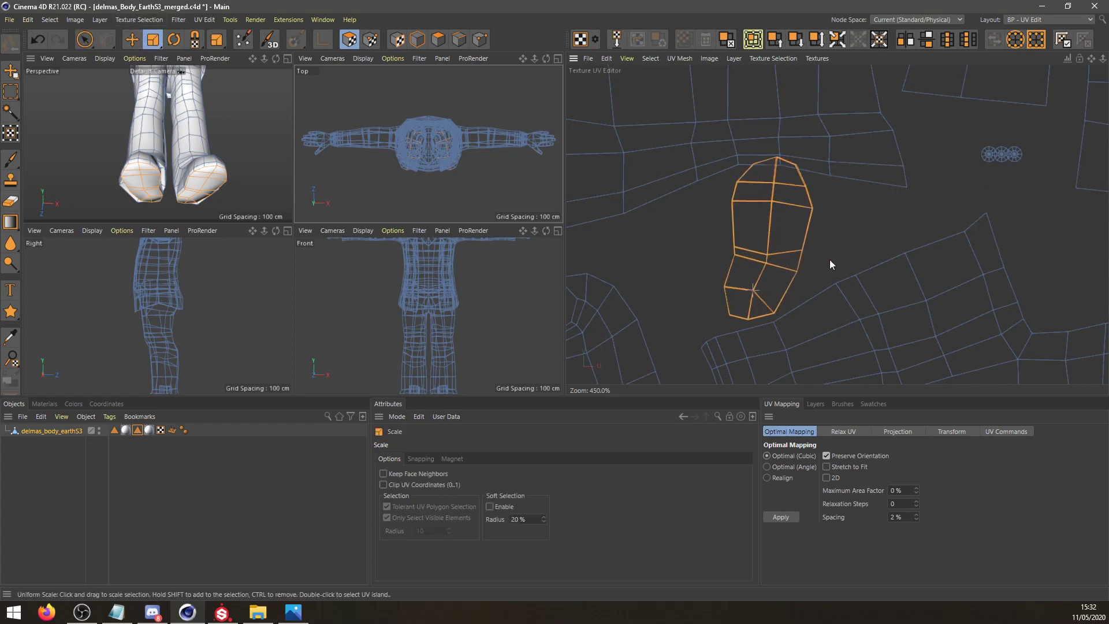
Rotate the stacked sole islands together and move them to a clear spot between the surrounding UV islands.
{"action": "left_click", "coordinate": [174, 40]}
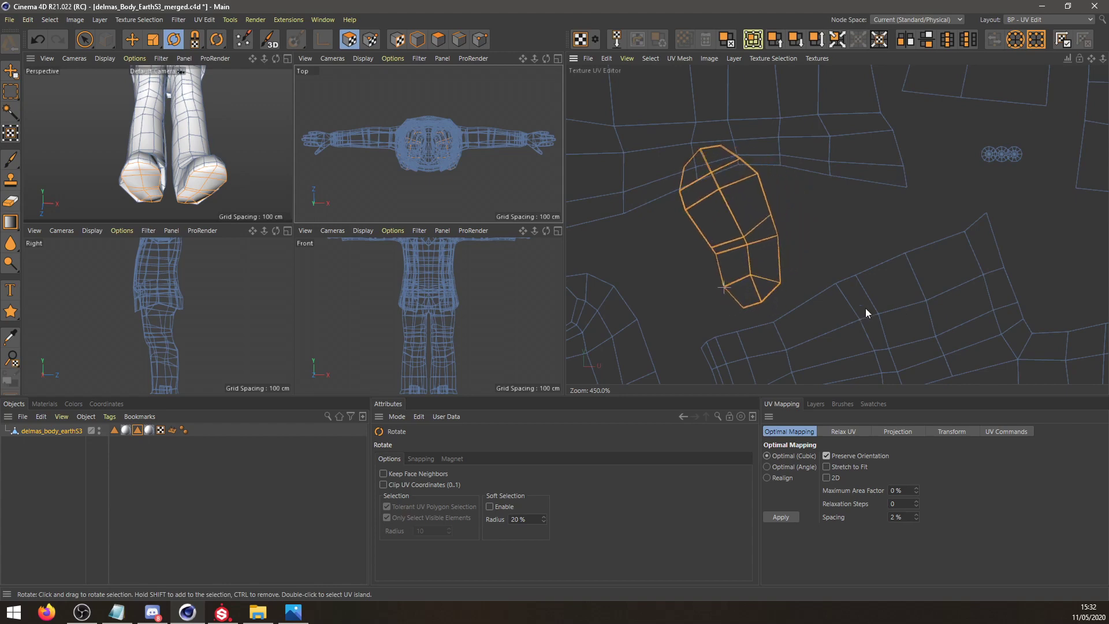
{"action": "left_click_drag", "start_coordinate": [865, 307], "coordinate": [452, 290]}
{"action": "key", "text": "e"}
{"action": "left_click_drag", "start_coordinate": [757, 289], "coordinate": [716, 227]}
Select the polygons on the upper front of both shoes.
{"action": "key", "text": "h"}
{"action": "scroll", "coordinate": [768, 208], "scroll_direction": "up", "scroll_amount": 8}
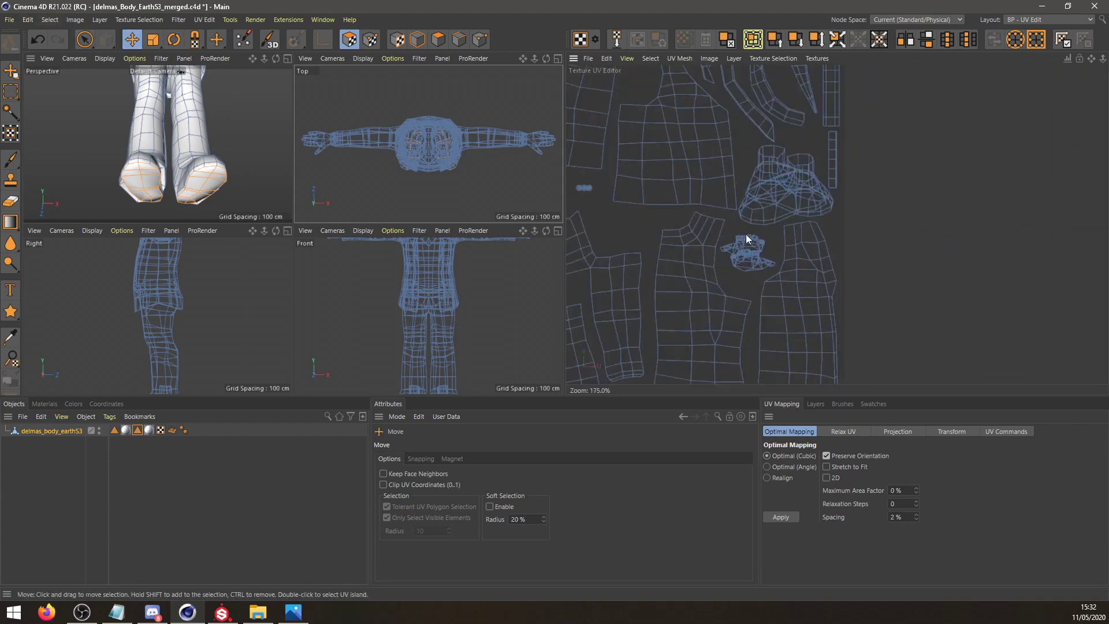
{"action": "left_click_drag", "start_coordinate": [765, 201], "coordinate": [601, 215]}
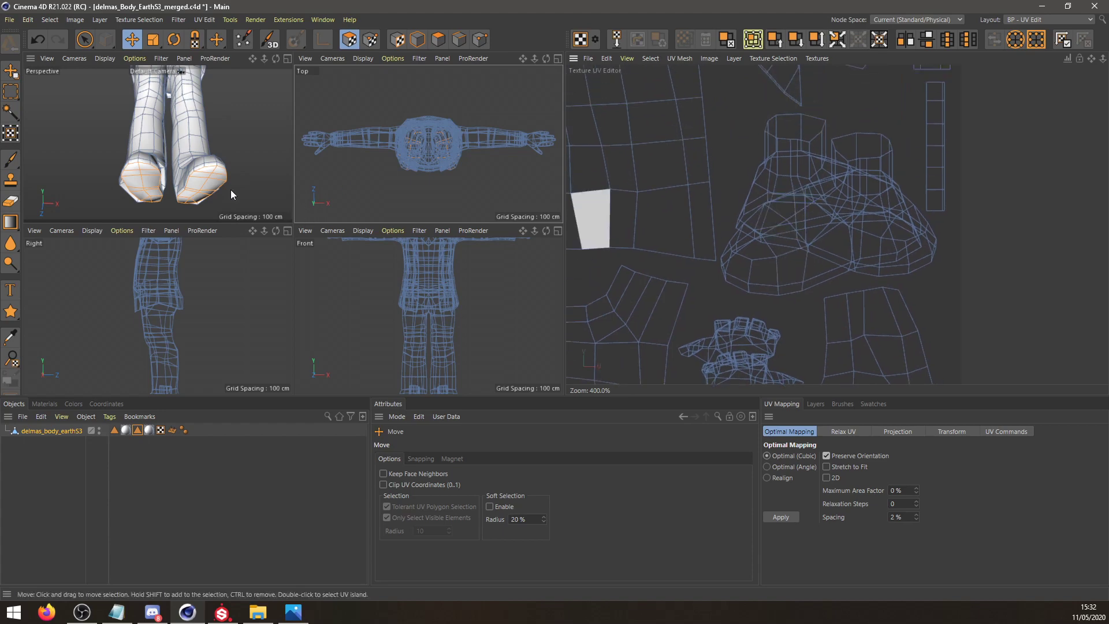
{"action": "left_click_drag", "start_coordinate": [231, 189], "coordinate": [122, 184], "text": "alt"}
{"action": "left_click", "coordinate": [203, 146], "text": "shift"}
{"action": "left_click", "coordinate": [201, 172], "text": "shift"}
{"action": "left_click", "coordinate": [215, 171], "text": "shift"}
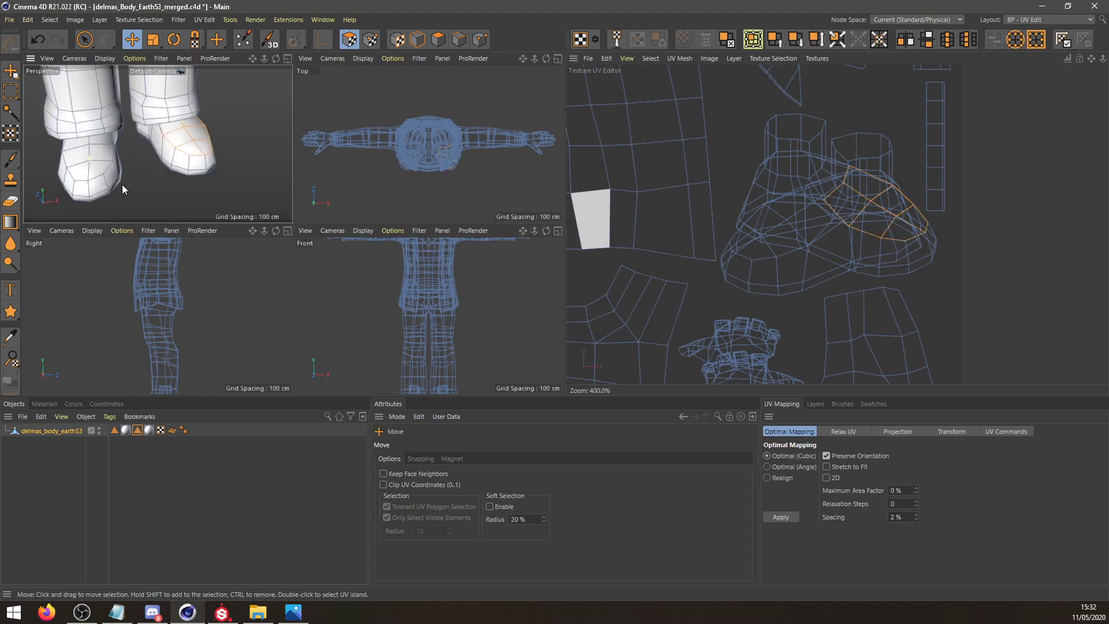
{"action": "left_click", "coordinate": [101, 144], "text": "shift"}
{"action": "left_click", "coordinate": [154, 39]}
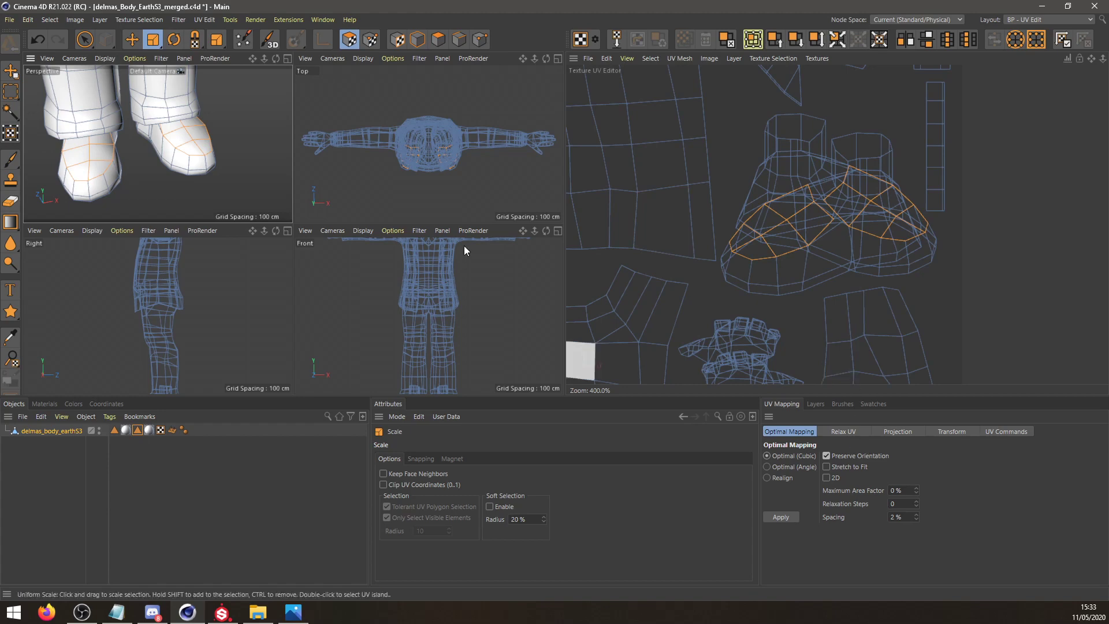
{"action": "middle_click", "coordinate": [417, 158]}
{"action": "middle_click", "coordinate": [366, 137]}
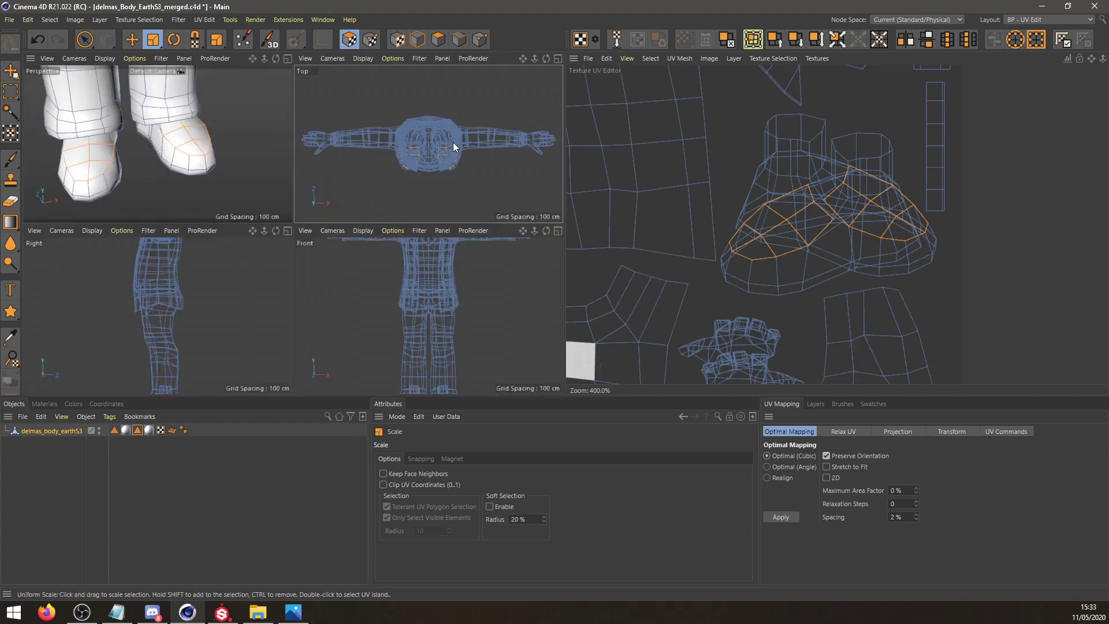
{"action": "left_click", "coordinate": [334, 59]}
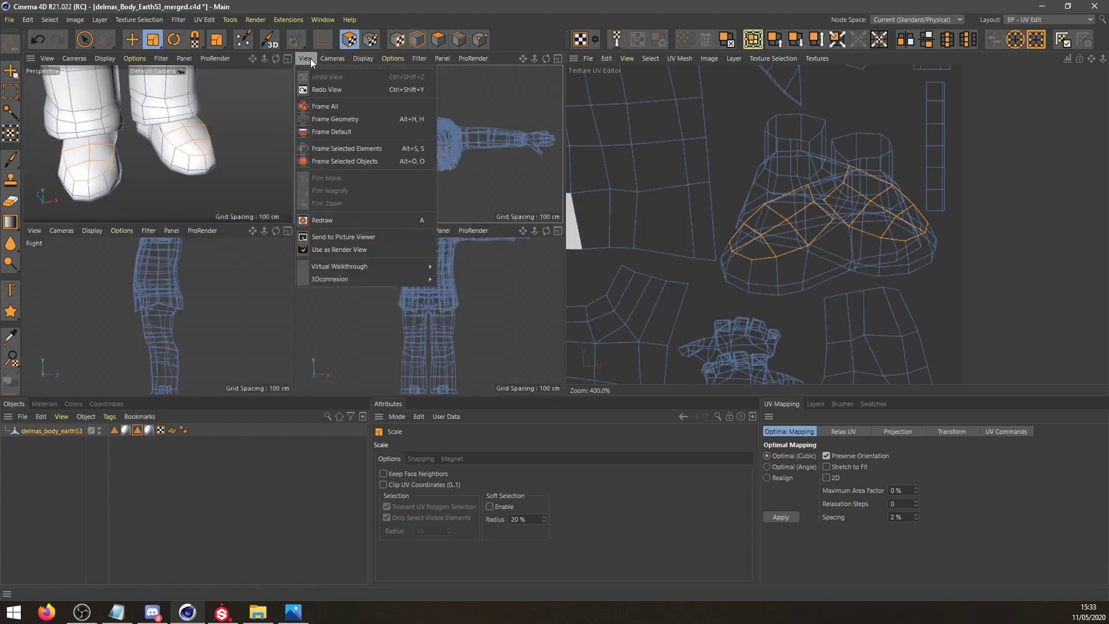
{"action": "left_click", "coordinate": [359, 227]}
{"action": "scroll", "coordinate": [418, 157], "scroll_direction": "up", "scroll_amount": 5}
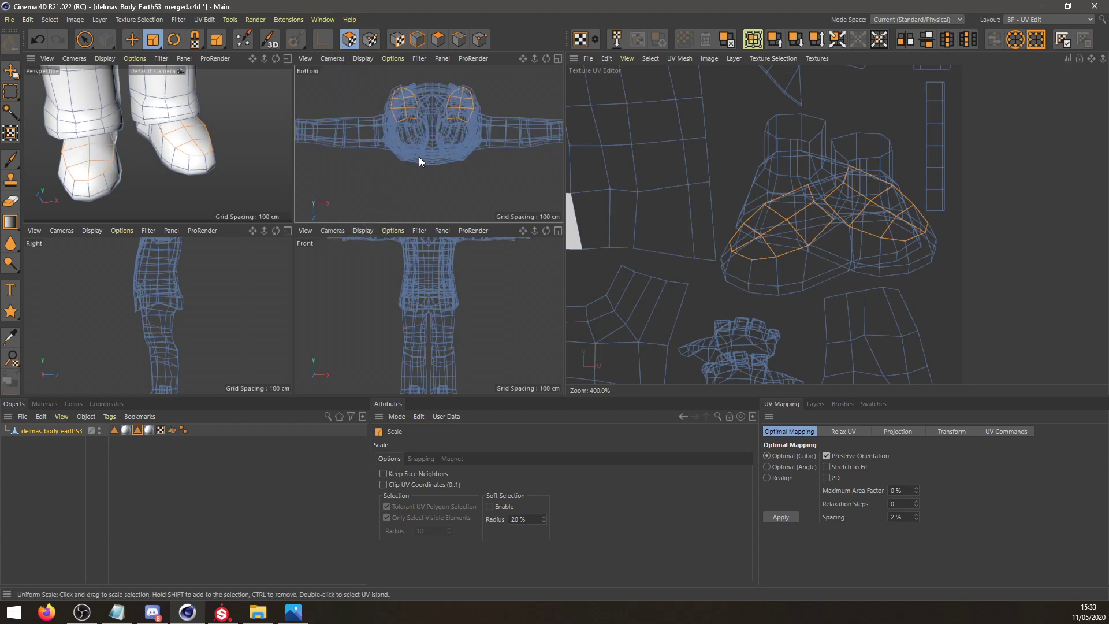
{"action": "middle_click_drag", "start_coordinate": [459, 188], "coordinate": [438, 228], "text": "alt"}
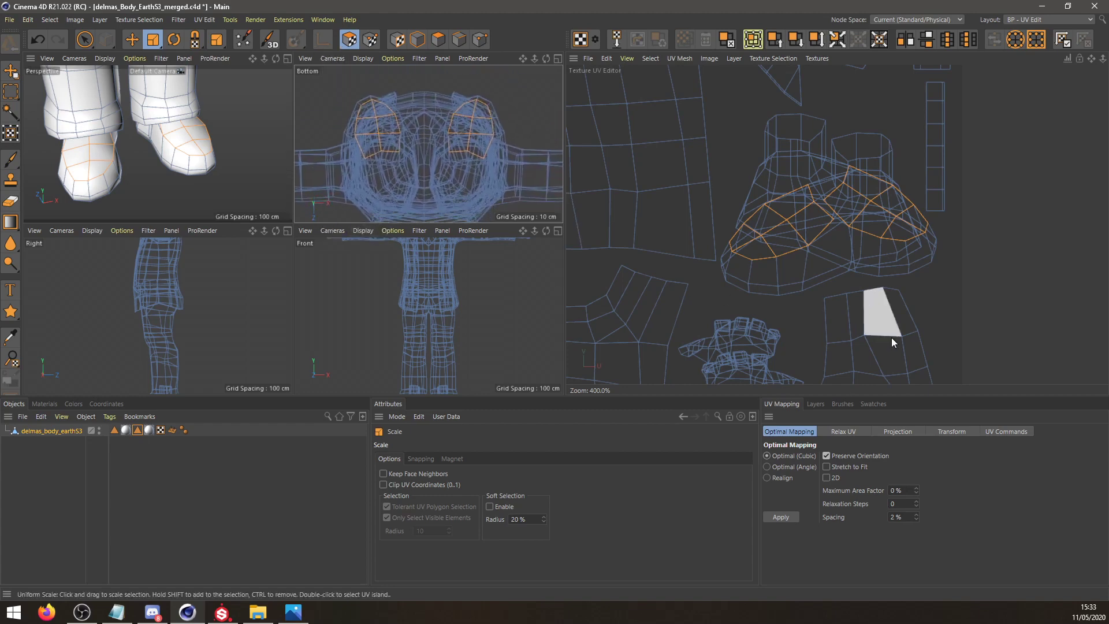
{"action": "left_click", "coordinate": [332, 58]}
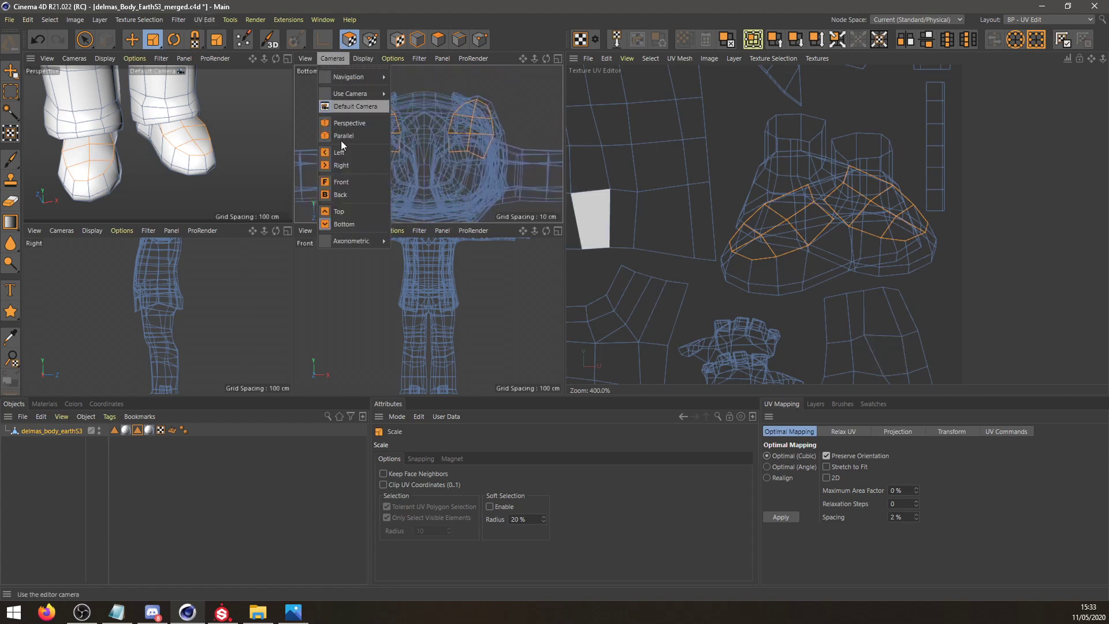
{"action": "left_click", "coordinate": [341, 213]}
{"action": "scroll", "coordinate": [432, 175], "scroll_direction": "up", "scroll_amount": 2}
Project the UVs of the selected shoe-front polygons from above into two separate islands.
{"action": "left_click", "coordinate": [997, 431]}
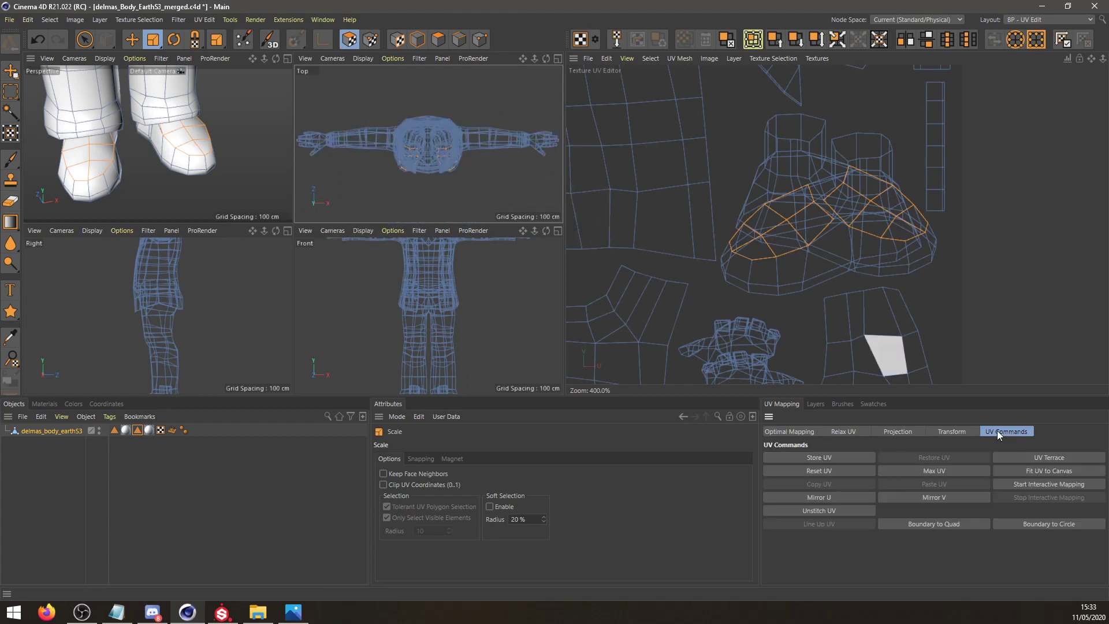
{"action": "left_click", "coordinate": [898, 433]}
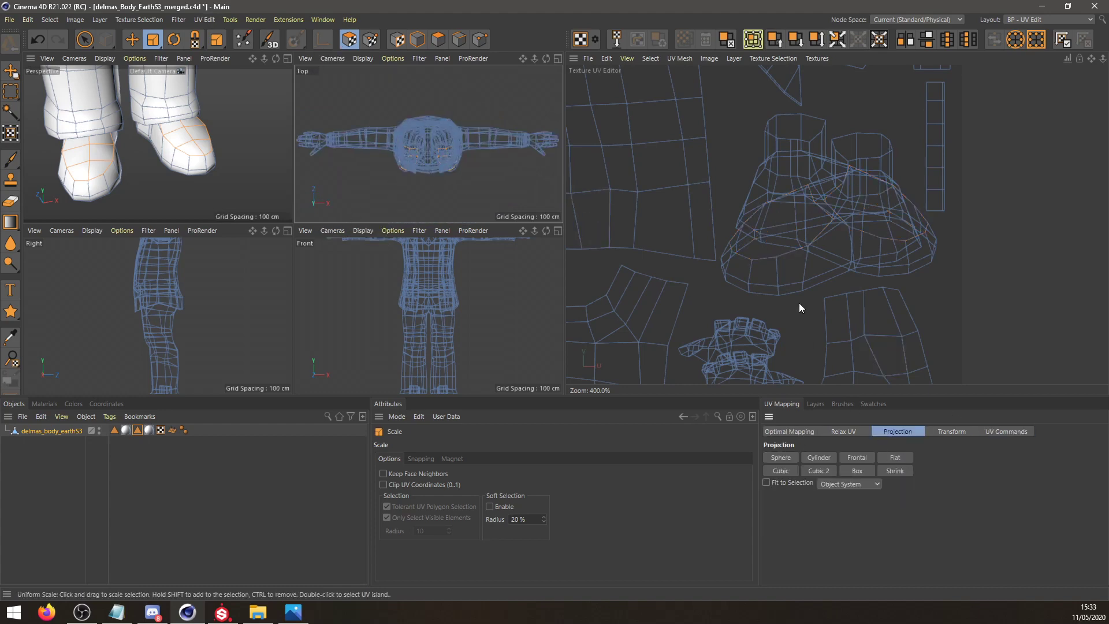
{"action": "scroll", "coordinate": [799, 303], "scroll_direction": "down", "scroll_amount": 6}
{"action": "scroll", "coordinate": [728, 276], "scroll_direction": "up", "scroll_amount": 4}
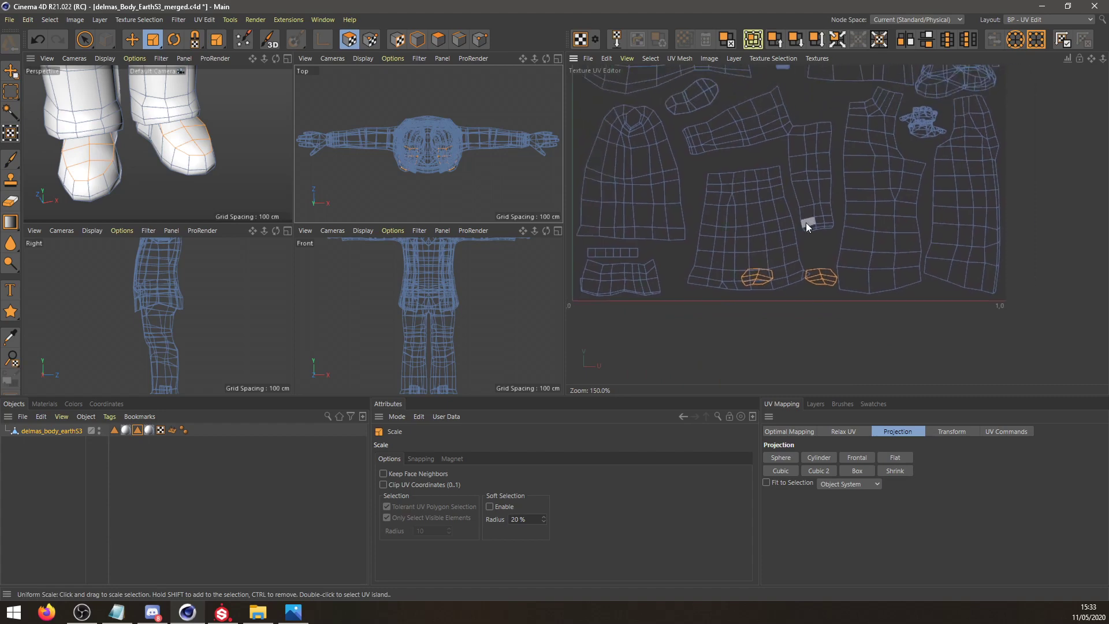
{"action": "middle_click_drag", "start_coordinate": [822, 153], "coordinate": [751, 350], "text": "alt"}
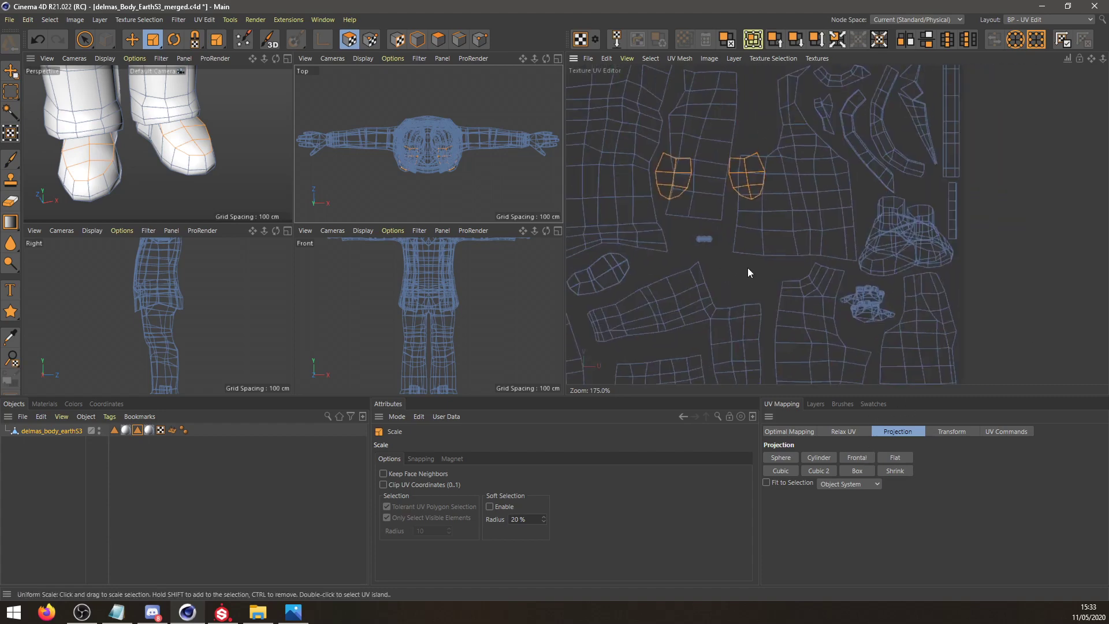
Move the two shoe-front islands down beside the sleeve island and scale them down slightly.
{"action": "scroll", "coordinate": [747, 270], "scroll_direction": "up", "scroll_amount": 3}
{"action": "left_click", "coordinate": [137, 38]}
{"action": "left_click_drag", "start_coordinate": [717, 155], "coordinate": [696, 292]}
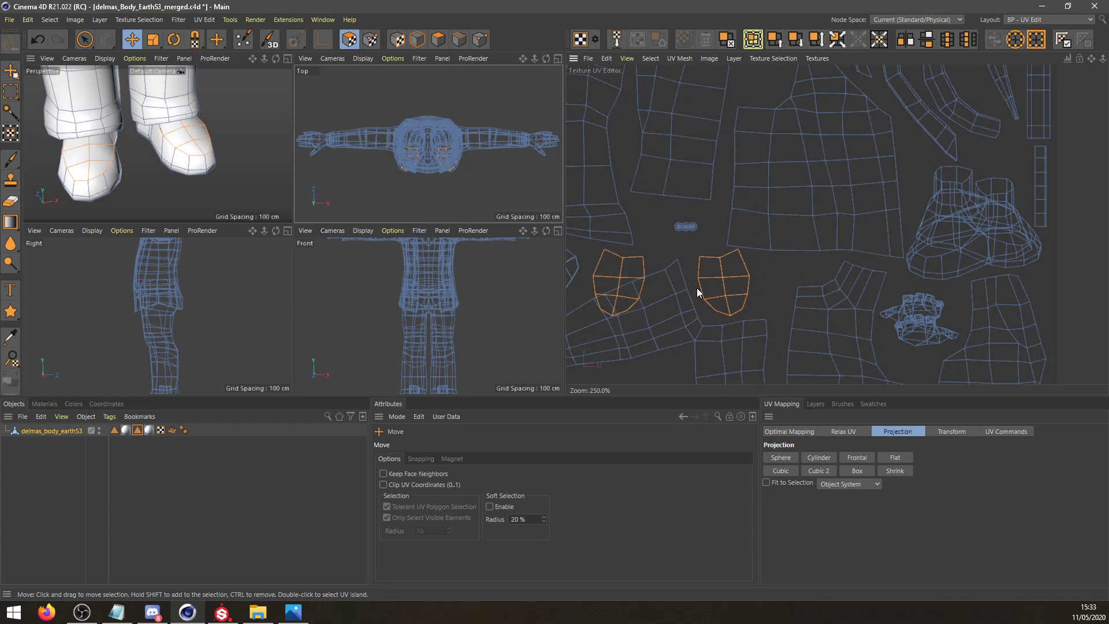
{"action": "left_click", "coordinate": [152, 39]}
{"action": "left_click_drag", "start_coordinate": [766, 301], "coordinate": [668, 287]}
{"action": "middle_click_drag", "start_coordinate": [667, 286], "coordinate": [723, 271], "text": "alt"}
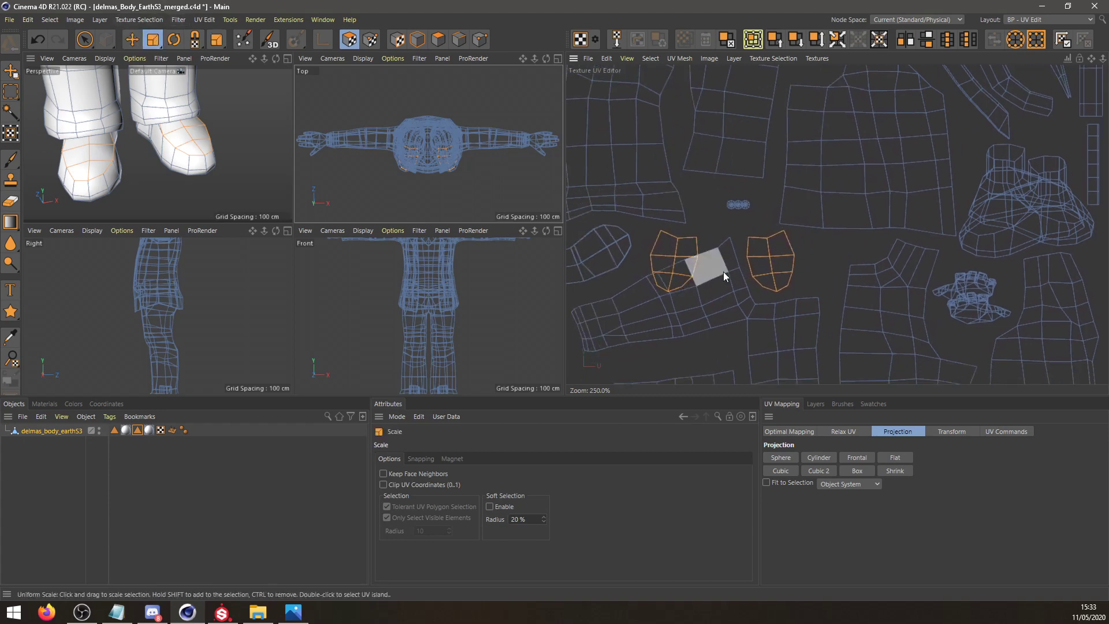
Mirror only the shoe-front island overlapping the sleeve horizontally, stack it on the other shoe-front island and clear the selection.
{"action": "left_click", "coordinate": [88, 40]}
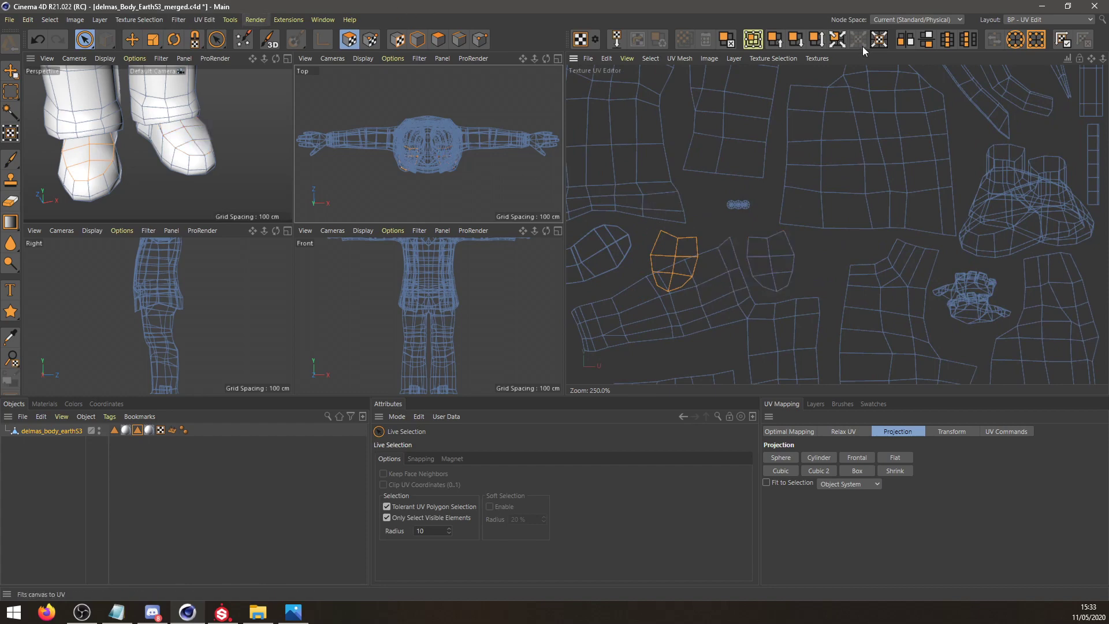
{"action": "left_click", "coordinate": [905, 40]}
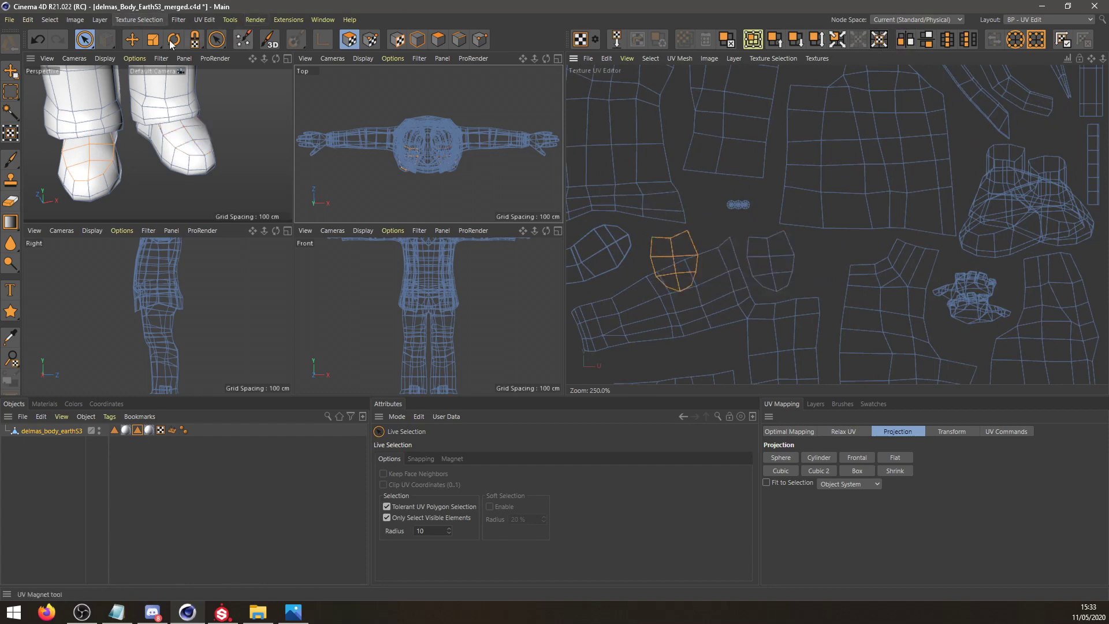
{"action": "left_click", "coordinate": [132, 39]}
{"action": "scroll", "coordinate": [817, 258], "scroll_direction": "up", "scroll_amount": 3}
{"action": "left_click_drag", "start_coordinate": [598, 265], "coordinate": [738, 247]}
{"action": "scroll", "coordinate": [738, 265], "scroll_direction": "up", "scroll_amount": 3}
{"action": "left_click", "coordinate": [866, 227]}
{"action": "scroll", "coordinate": [864, 227], "scroll_direction": "down", "scroll_amount": 6}
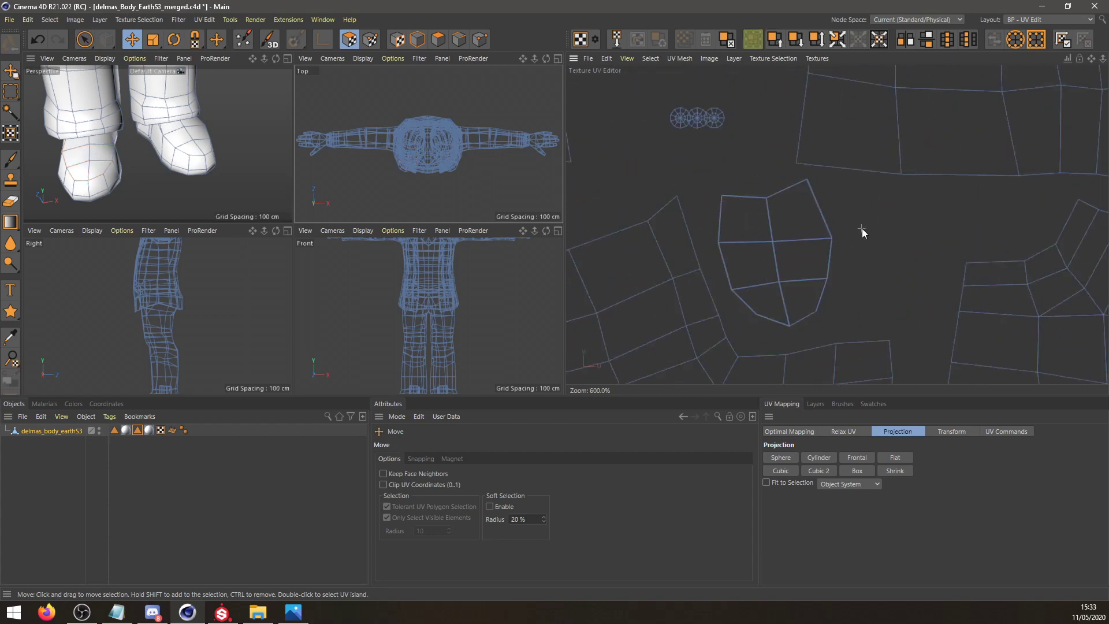
Switch to polygon mode and pick a polygon on the lower side rim of a shoe.
{"action": "scroll", "coordinate": [730, 194], "scroll_direction": "up", "scroll_amount": 3}
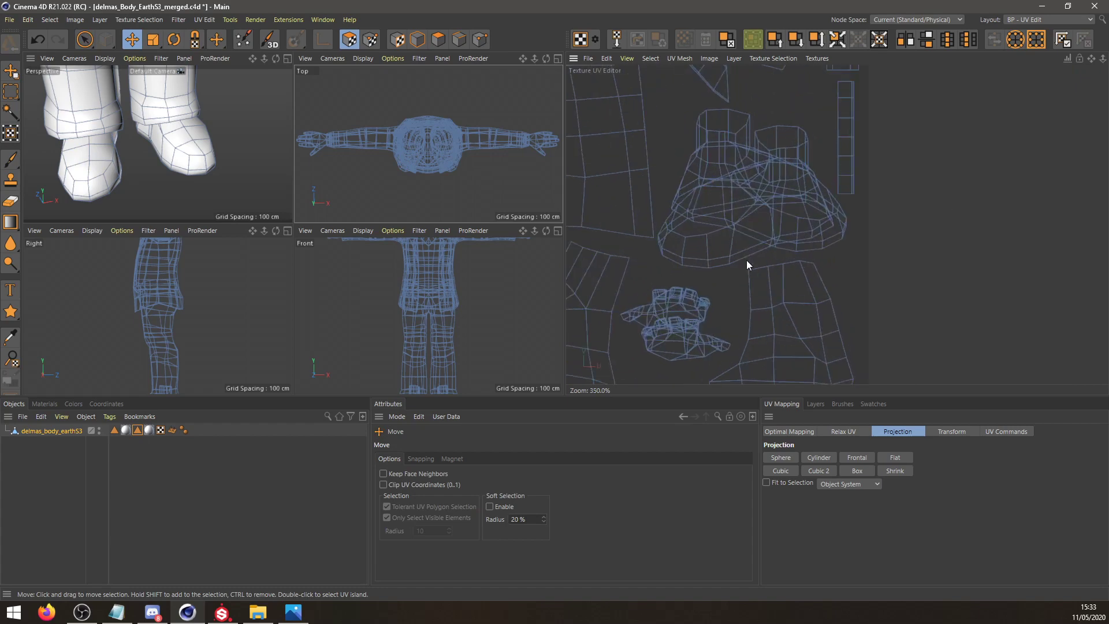
{"action": "left_click_drag", "start_coordinate": [227, 189], "coordinate": [294, 75], "text": "alt"}
{"action": "left_click", "coordinate": [439, 39]}
{"action": "left_click", "coordinate": [171, 170]}
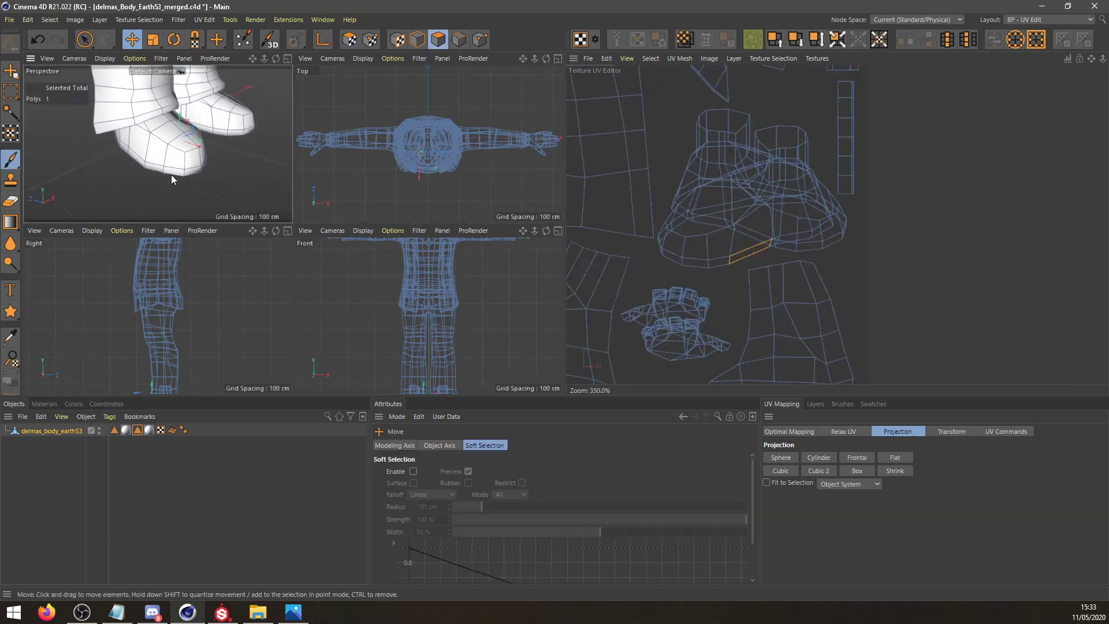
{"action": "scroll", "coordinate": [218, 166], "scroll_direction": "up", "scroll_amount": 5}
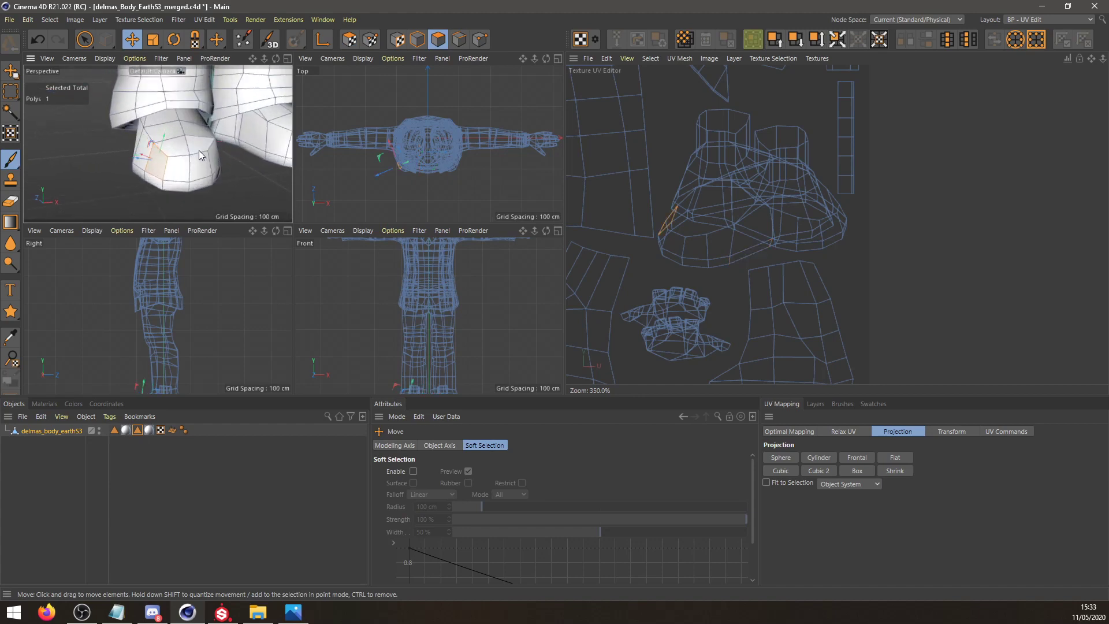
{"action": "left_click", "coordinate": [186, 196]}
{"action": "left_click_drag", "start_coordinate": [196, 192], "coordinate": [176, 164], "text": "alt"}
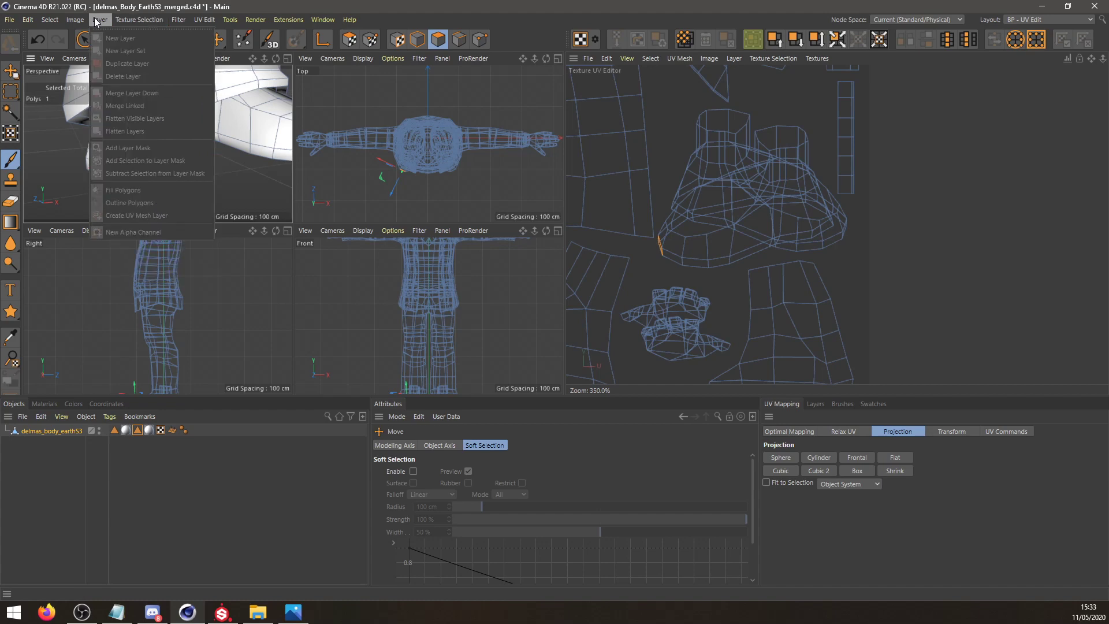
Loop-select the rim polygons running around the sole edge of both shoes.
{"action": "mouse_move", "coordinate": [49, 19]}
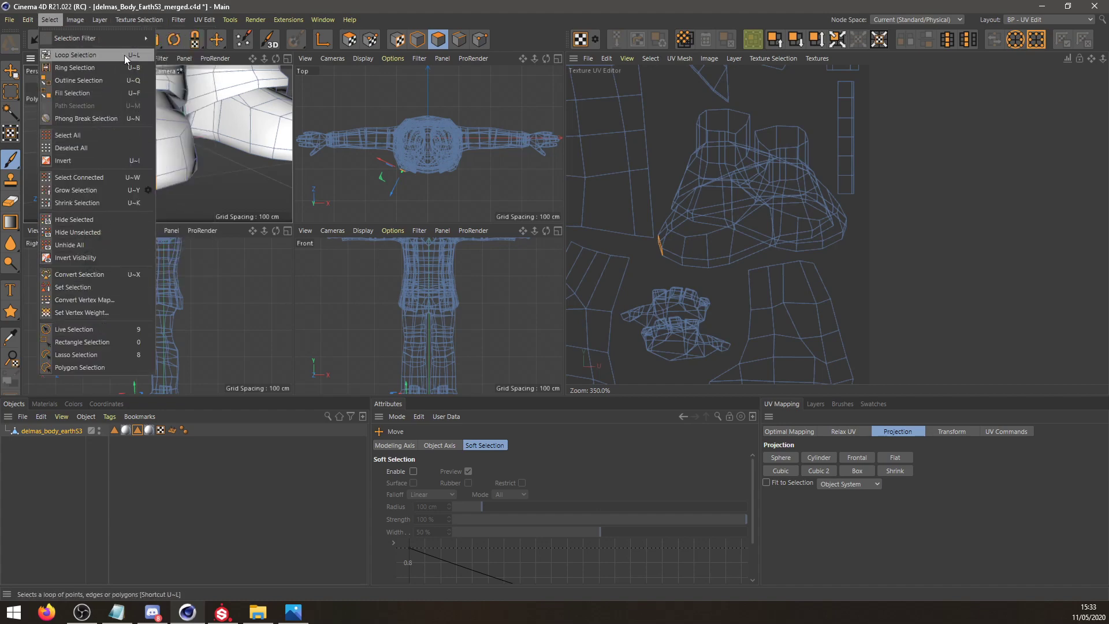
{"action": "left_click", "coordinate": [75, 55]}
{"action": "left_click", "coordinate": [189, 177]}
{"action": "middle_click_drag", "start_coordinate": [240, 170], "coordinate": [149, 176], "text": "alt"}
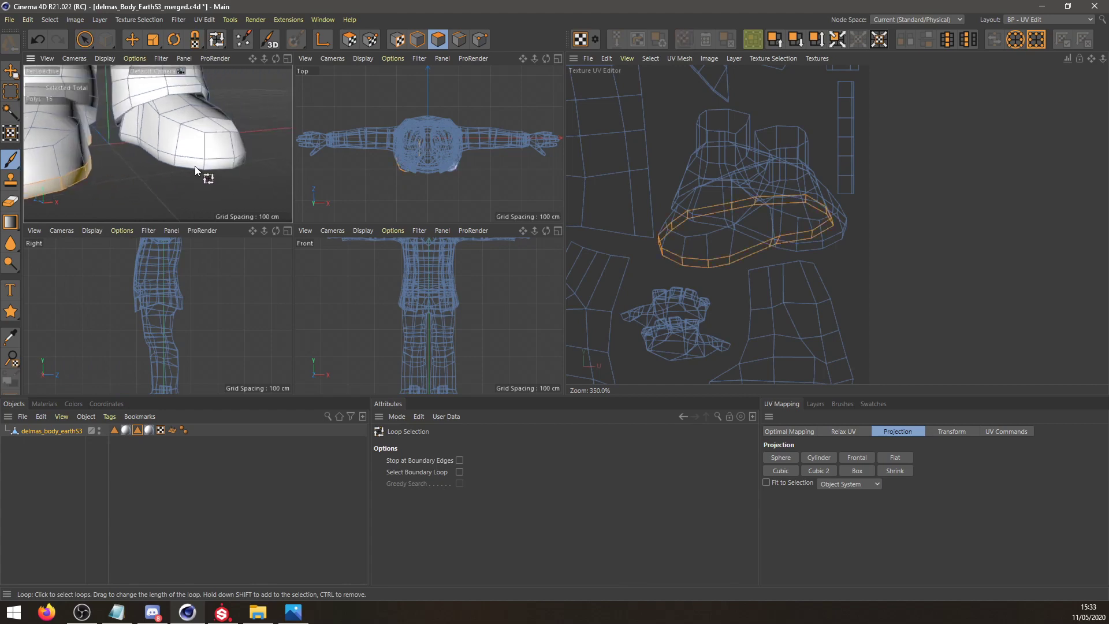
{"action": "left_click", "coordinate": [198, 164], "text": "shift"}
Apply a flat projection to the UVs of both selected sole rim loops.
{"action": "middle_click_drag", "start_coordinate": [668, 212], "coordinate": [693, 223], "text": "alt"}
{"action": "left_click", "coordinate": [161, 40]}
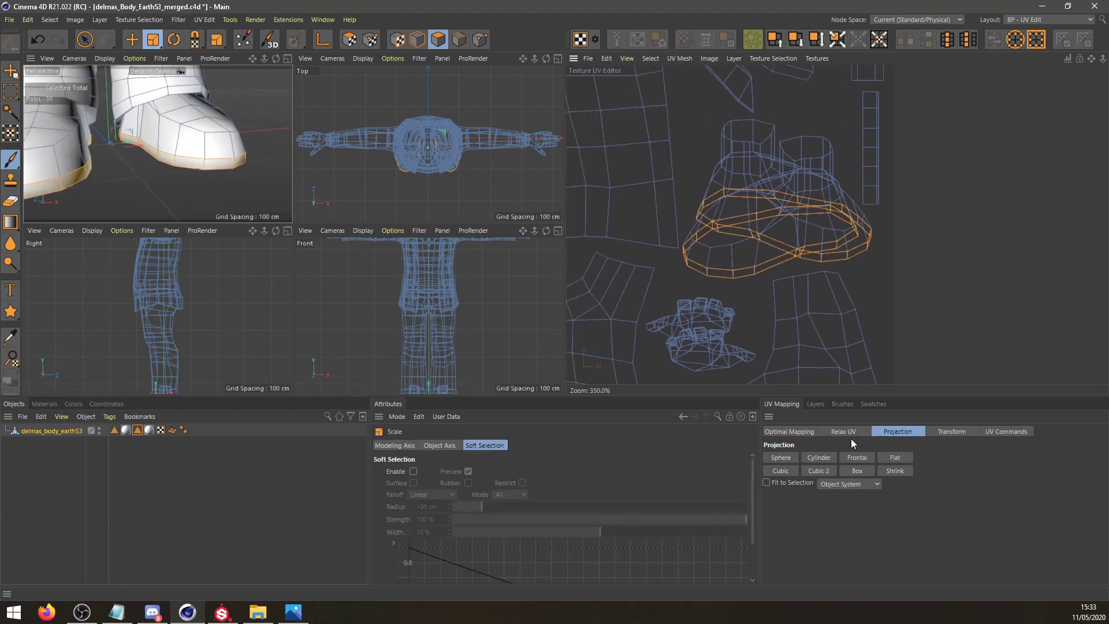
{"action": "left_click", "coordinate": [858, 458]}
{"action": "scroll", "coordinate": [740, 262], "scroll_direction": "down", "scroll_amount": 5}
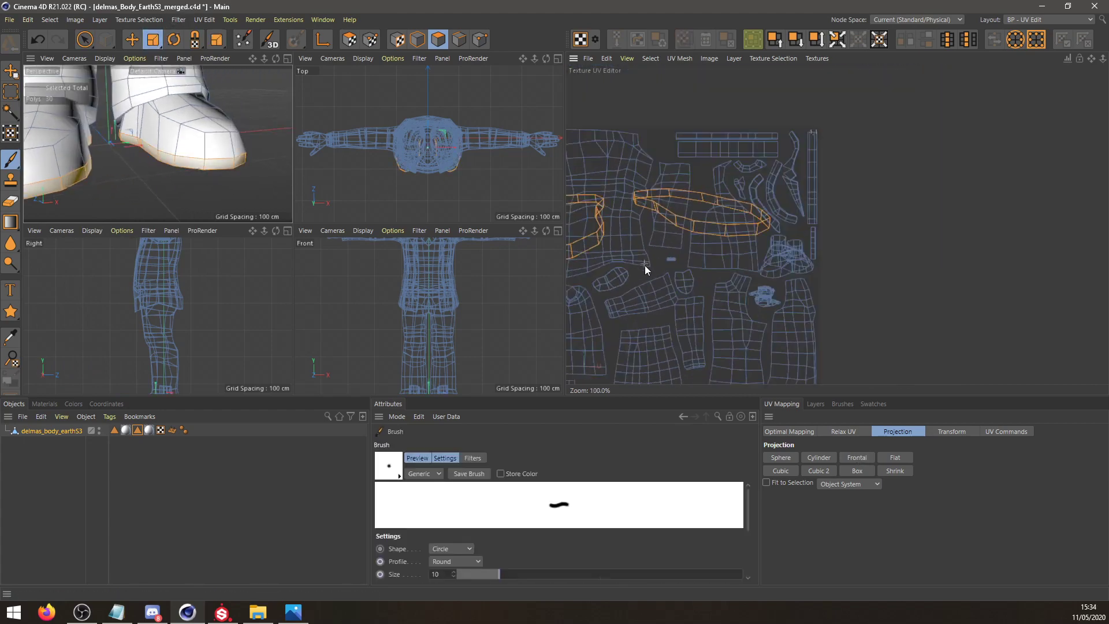
{"action": "middle_click_drag", "start_coordinate": [645, 265], "coordinate": [740, 346], "text": "alt"}
{"action": "left_click", "coordinate": [894, 458]}
Switch to UV polygon mode and move both flattened rim strips up into the layout, just below the sleeve island.
{"action": "left_click", "coordinate": [132, 39]}
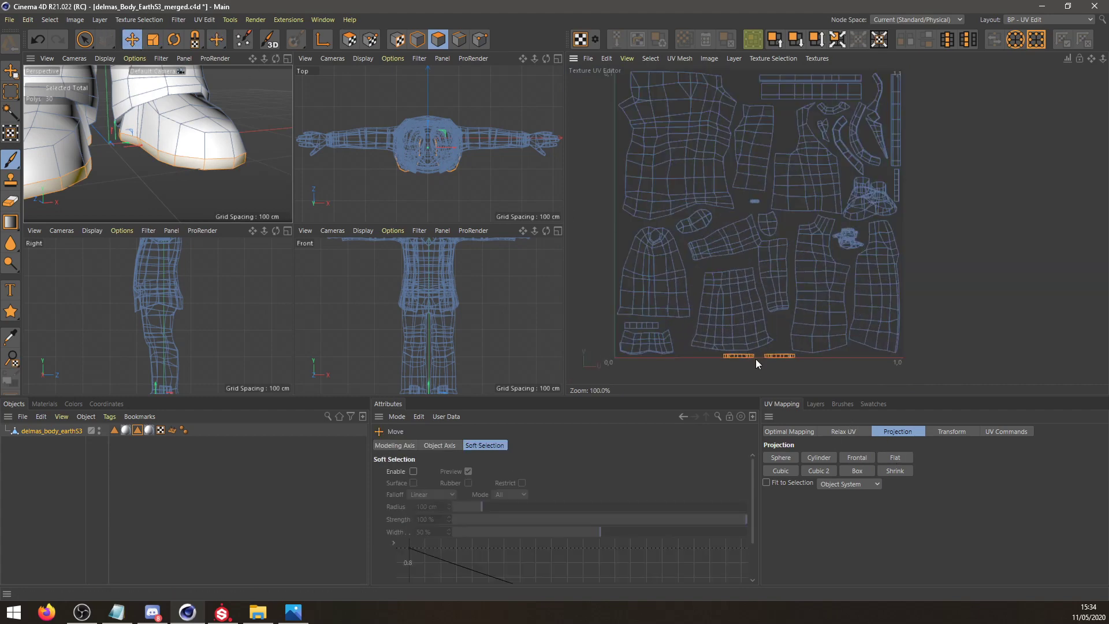
{"action": "key", "text": "t"}
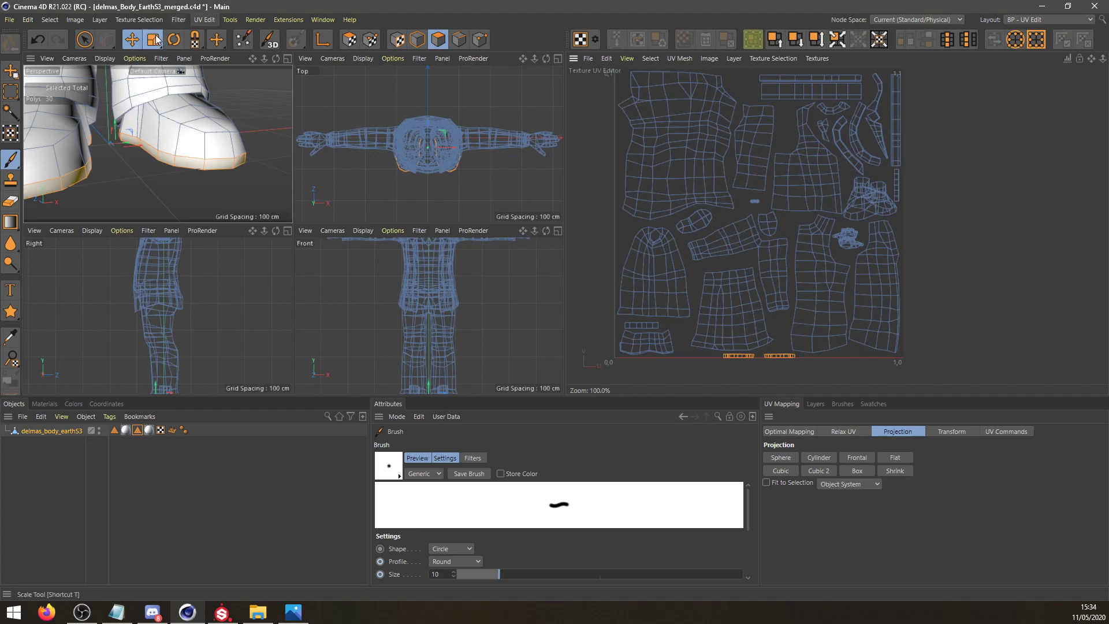
{"action": "scroll", "coordinate": [737, 343], "scroll_direction": "up", "scroll_amount": 3}
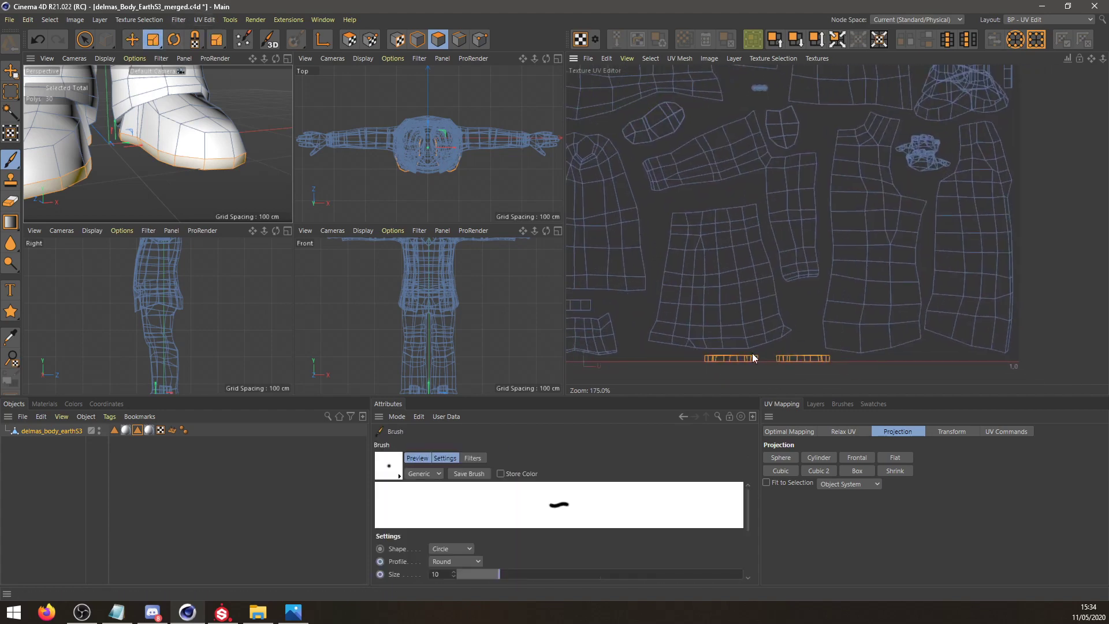
{"action": "left_click", "coordinate": [130, 40]}
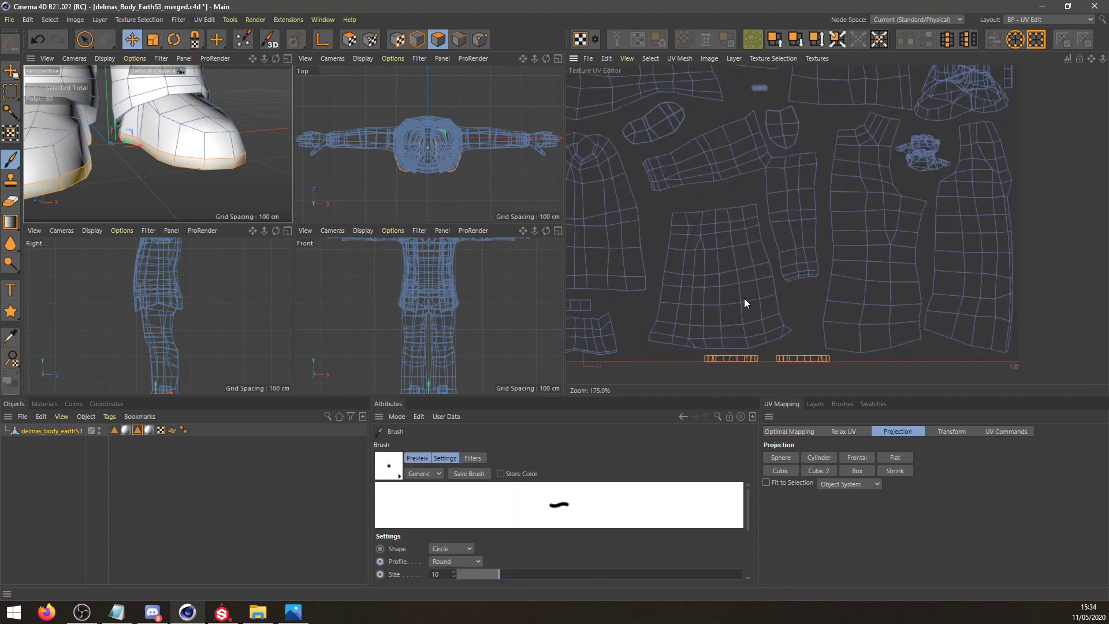
{"action": "left_click", "coordinate": [349, 40]}
{"action": "left_click_drag", "start_coordinate": [749, 364], "coordinate": [661, 198]}
Reduce the selection to one rim strip and move it next to the other rim strip.
{"action": "left_click_drag", "start_coordinate": [84, 39], "coordinate": [133, 59]}
{"action": "left_click_drag", "start_coordinate": [668, 199], "coordinate": [598, 192], "text": "ctrl"}
{"action": "key", "text": "ctrl+z"}
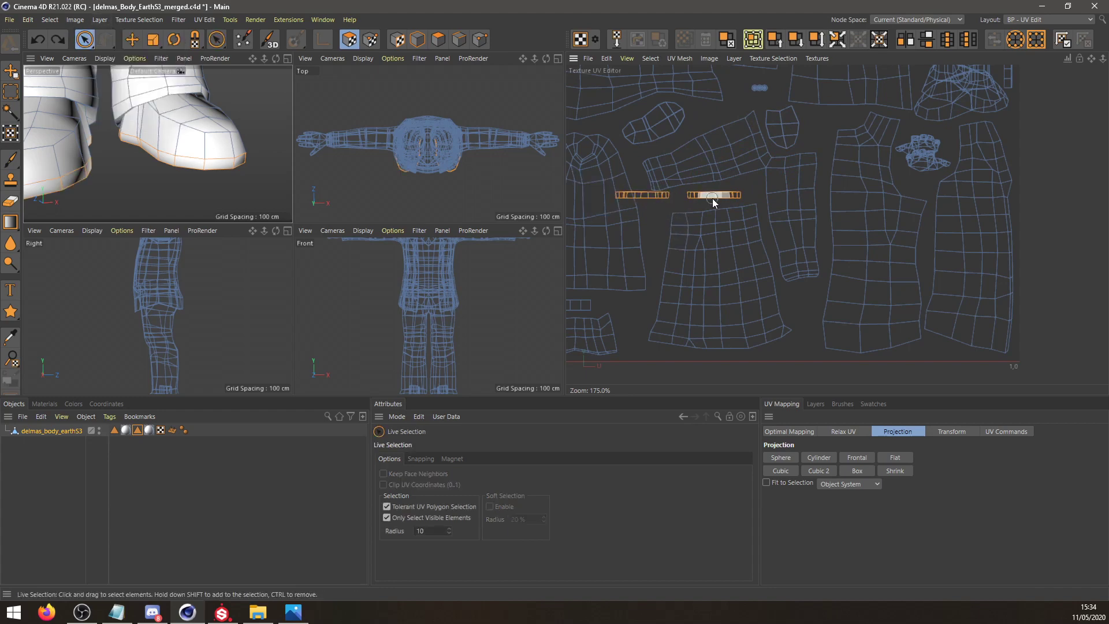
{"action": "left_click_drag", "start_coordinate": [690, 198], "coordinate": [759, 203], "text": "ctrl"}
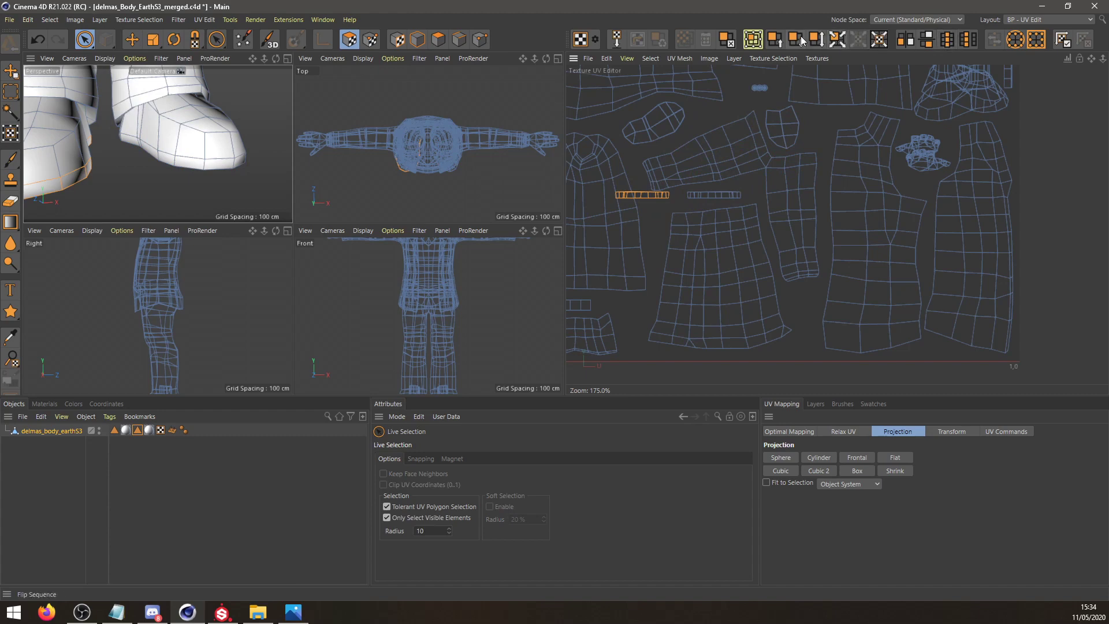
{"action": "key", "text": "e"}
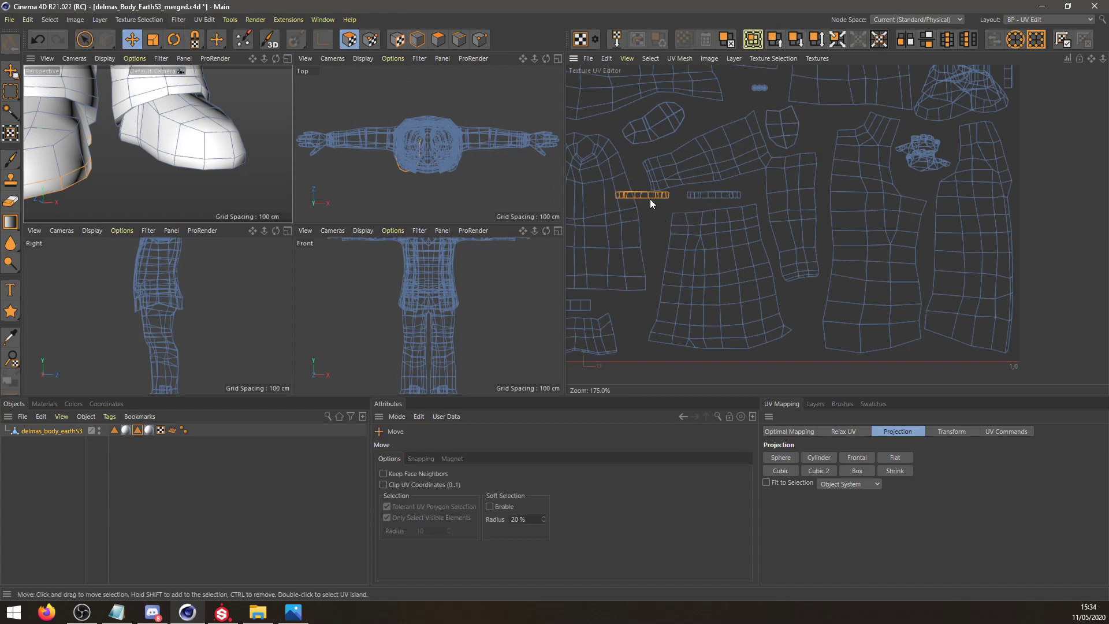
{"action": "left_click", "coordinate": [701, 186]}
Switch to polygon mode and select all connected polygons of the shoe that is fully in view in the perspective.
{"action": "middle_click_drag", "start_coordinate": [764, 80], "coordinate": [748, 158], "text": "alt"}
{"action": "scroll", "coordinate": [748, 158], "scroll_direction": "down", "scroll_amount": 3}
{"action": "middle_click_drag", "start_coordinate": [738, 94], "coordinate": [722, 137], "text": "alt"}
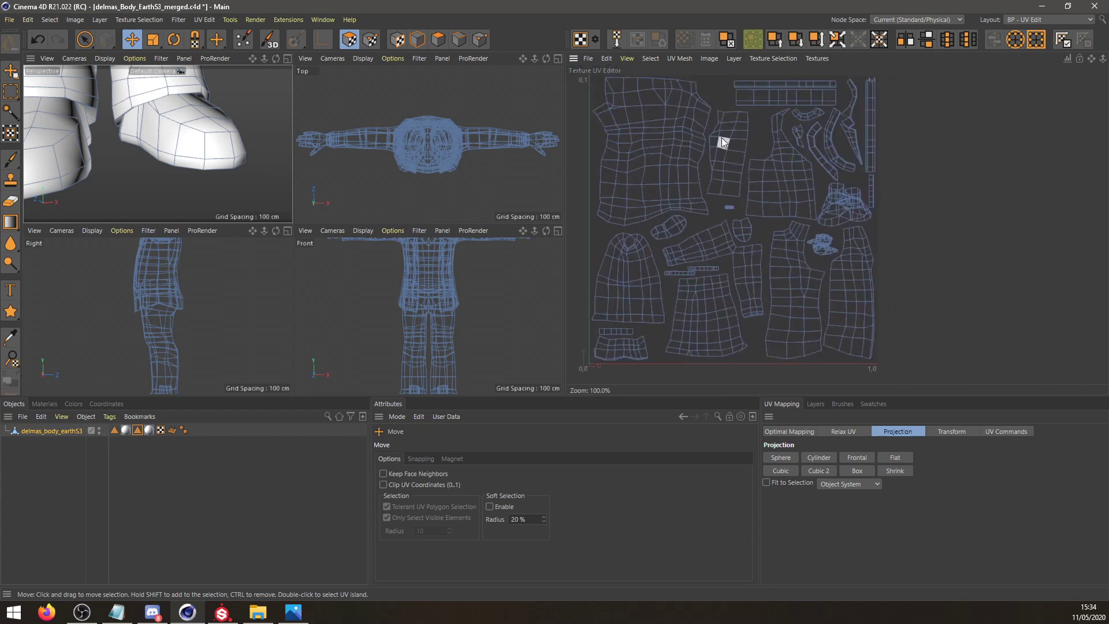
{"action": "scroll", "coordinate": [776, 182], "scroll_direction": "up", "scroll_amount": 2}
{"action": "middle_click_drag", "start_coordinate": [848, 197], "coordinate": [702, 203], "text": "alt"}
{"action": "scroll", "coordinate": [700, 205], "scroll_direction": "up", "scroll_amount": 4}
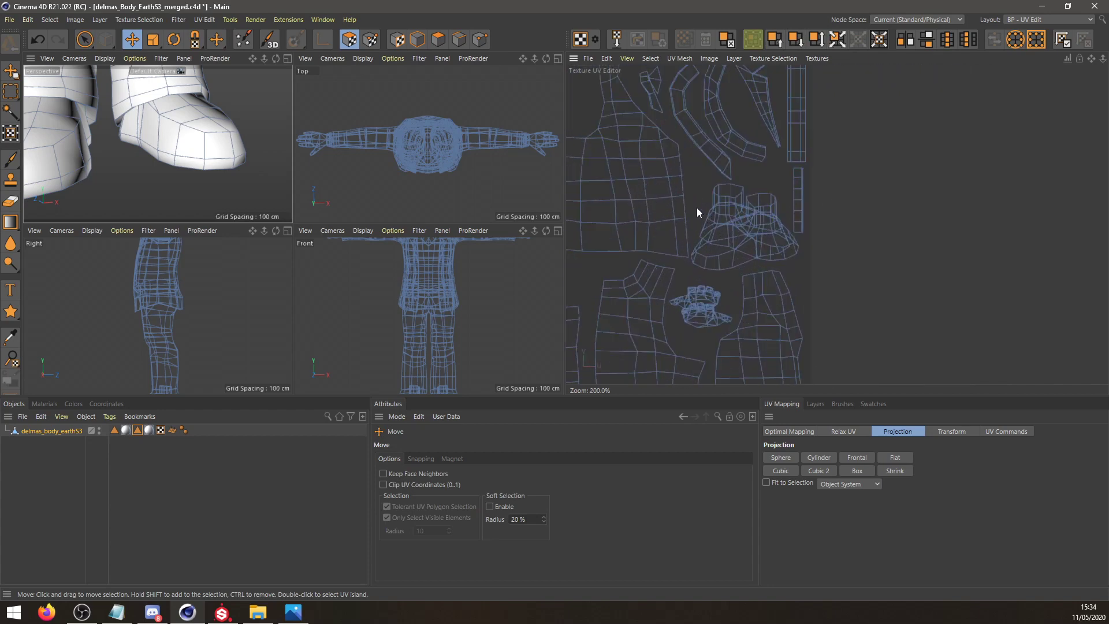
{"action": "left_click", "coordinate": [439, 42]}
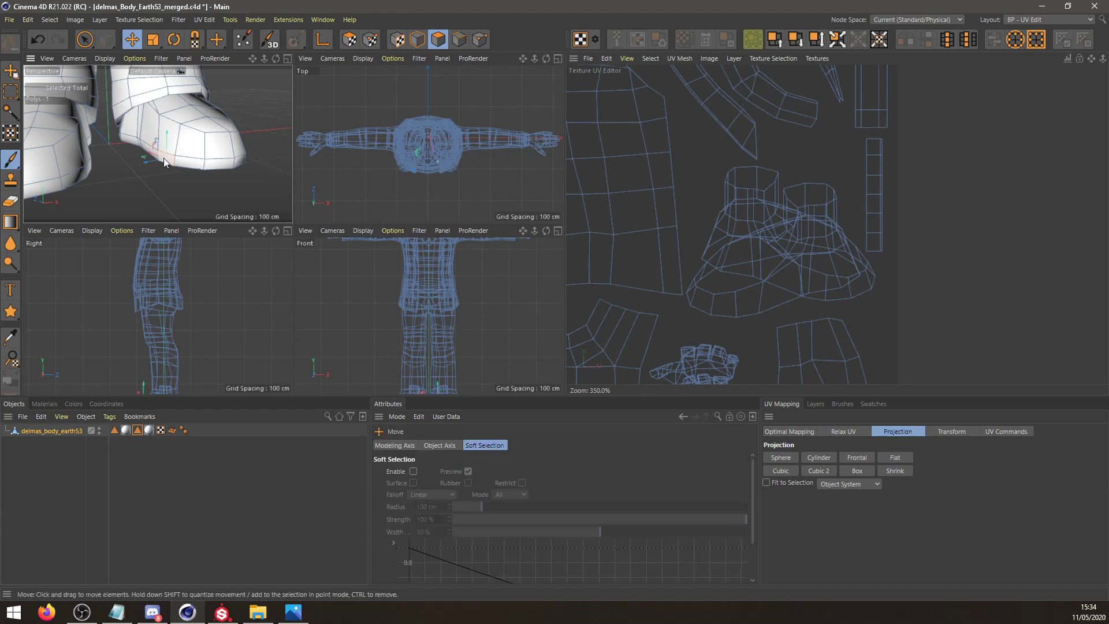
{"action": "double_click", "coordinate": [165, 157]}
Apply a Frontal and then a Flat projection to the UVs of the entire selected shoe.
{"action": "left_click", "coordinate": [854, 459]}
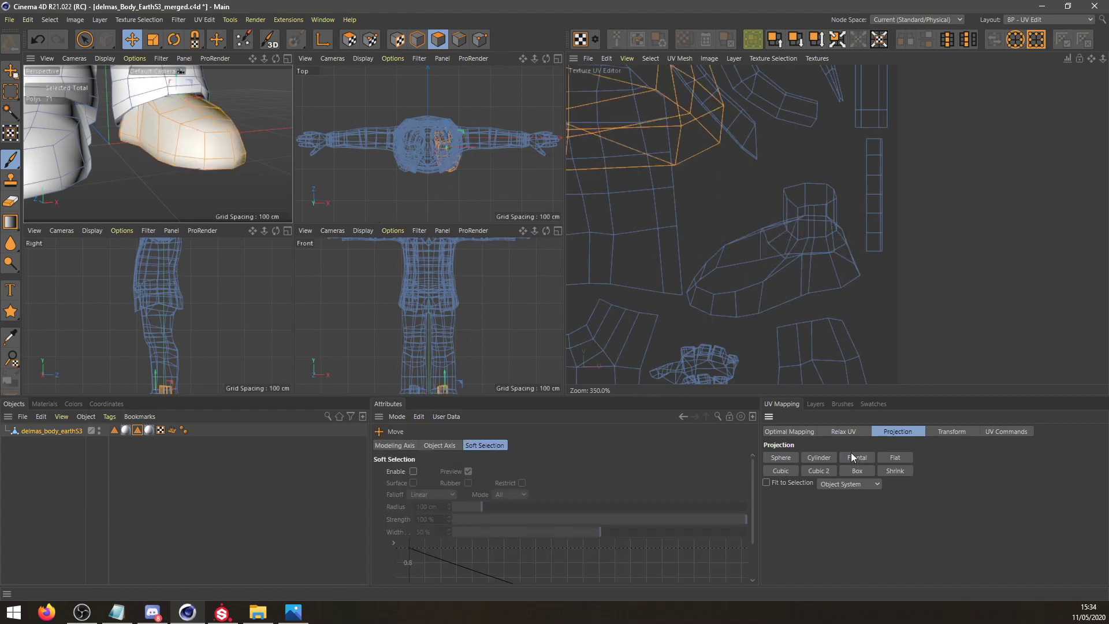
{"action": "scroll", "coordinate": [751, 277], "scroll_direction": "down", "scroll_amount": 4}
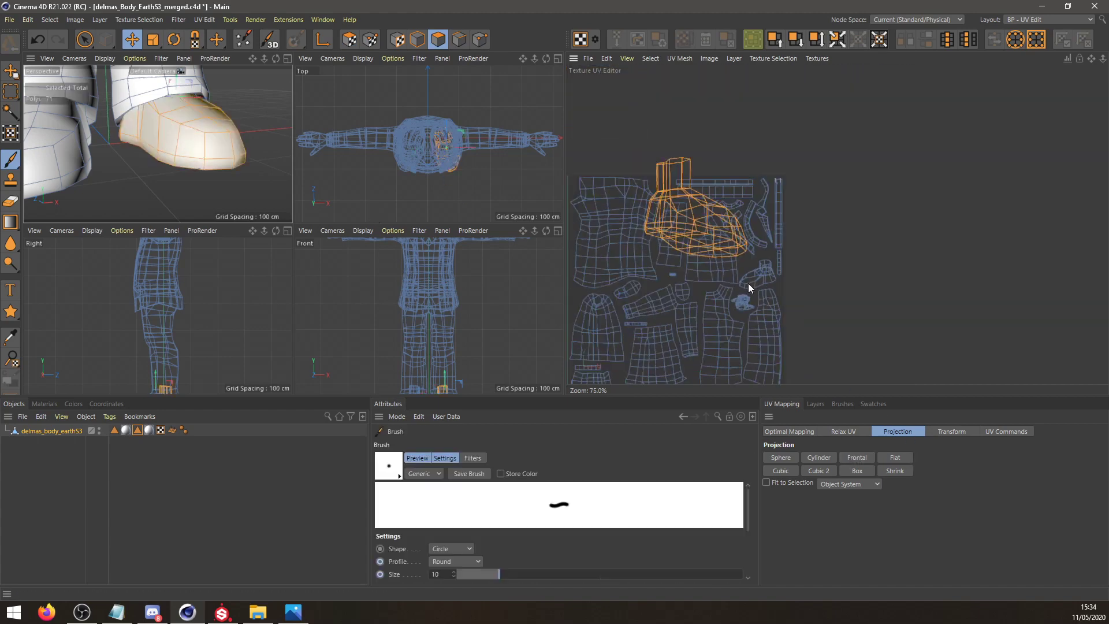
{"action": "left_click", "coordinate": [896, 456]}
{"action": "scroll", "coordinate": [732, 261], "scroll_direction": "down", "scroll_amount": 4}
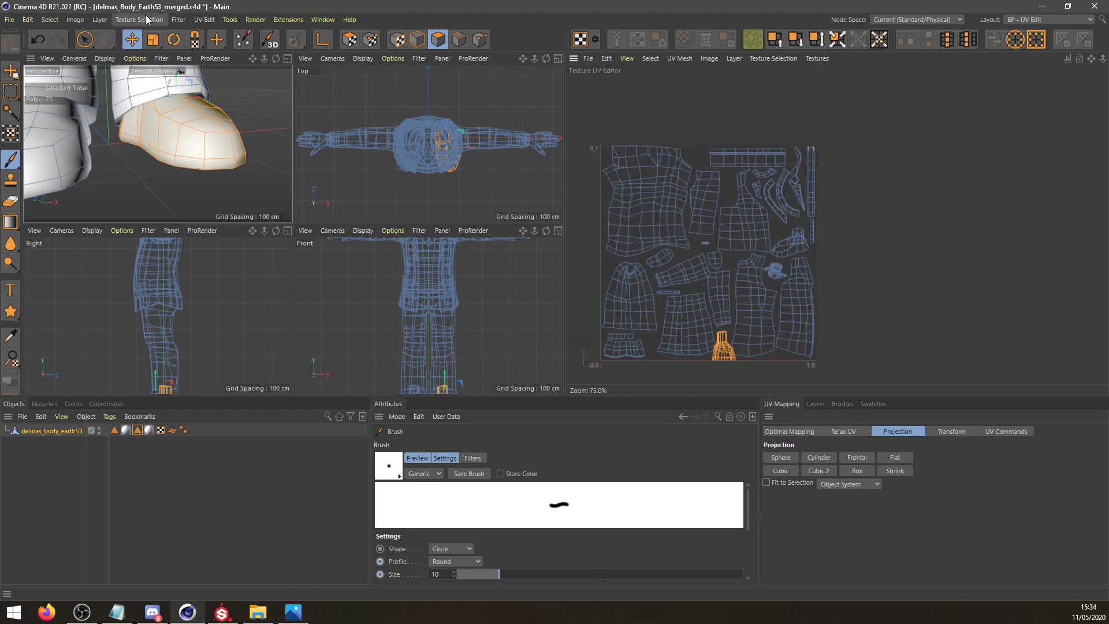
In UV polygon mode, scale down the flattened shoe UVs and move them onto the ankle of the other shoe's island.
{"action": "key", "text": "t"}
{"action": "scroll", "coordinate": [721, 337], "scroll_direction": "up", "scroll_amount": 3}
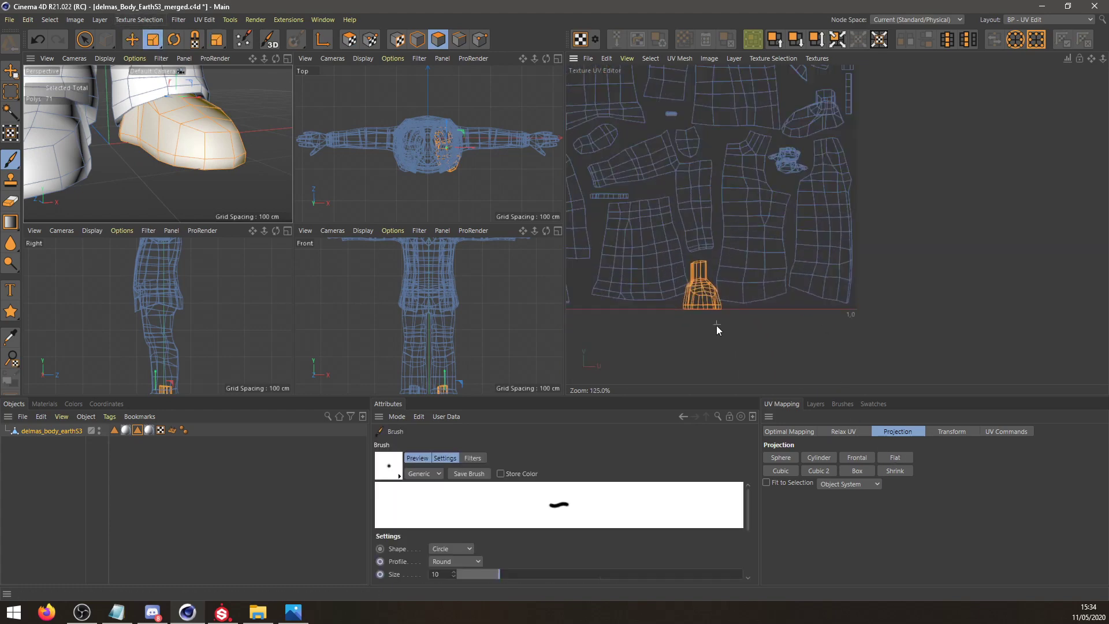
{"action": "middle_click_drag", "start_coordinate": [789, 135], "coordinate": [739, 187], "text": "alt"}
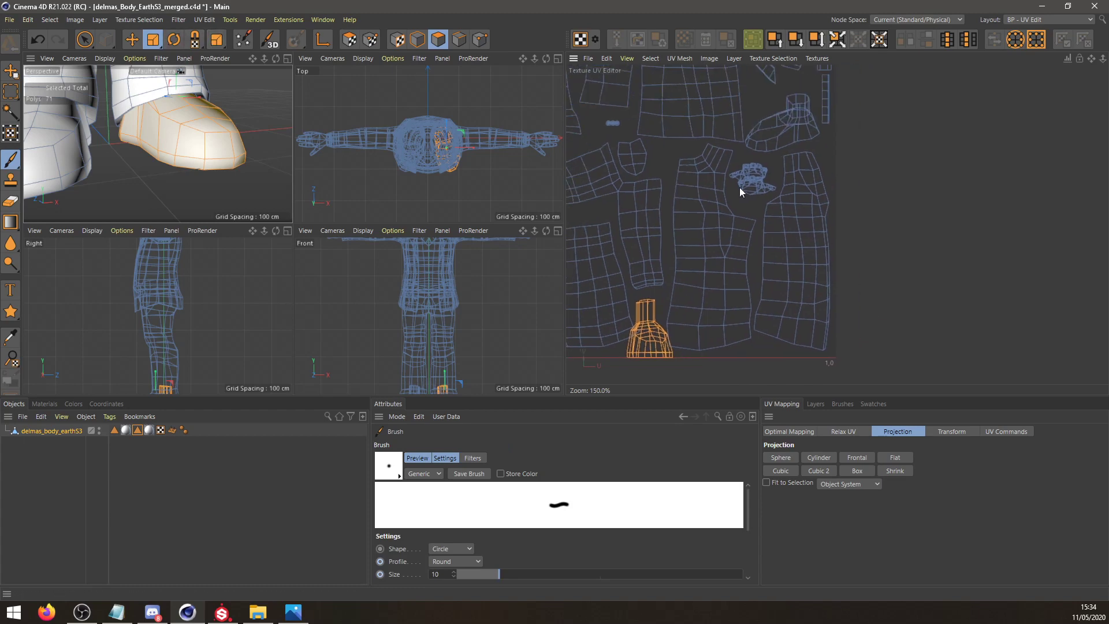
{"action": "left_click", "coordinate": [350, 39]}
{"action": "left_click_drag", "start_coordinate": [667, 336], "coordinate": [529, 359]}
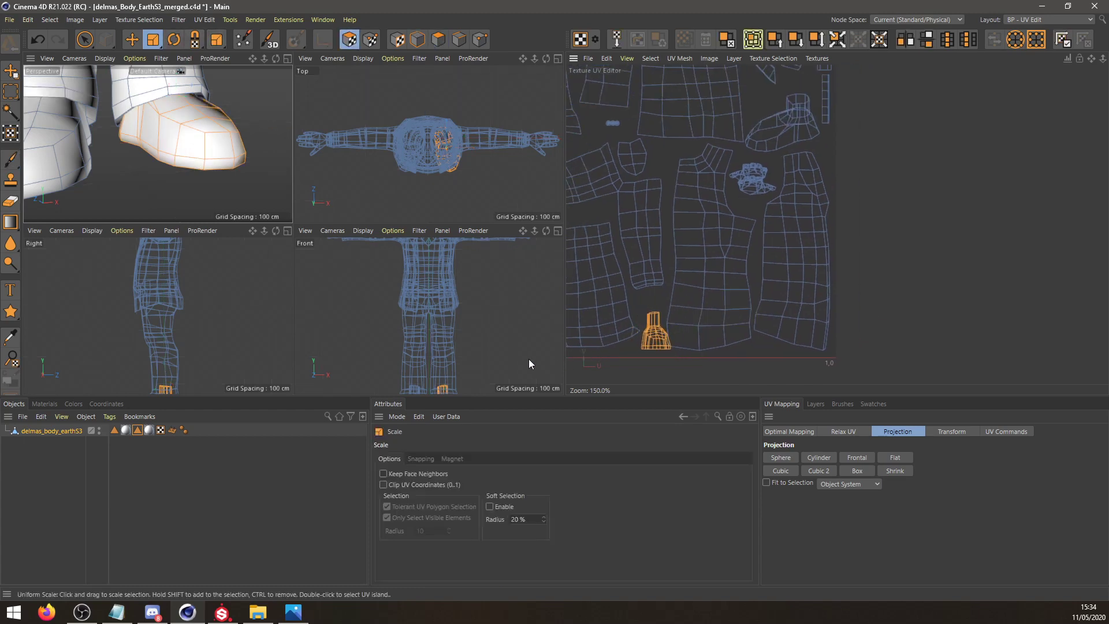
{"action": "left_click", "coordinate": [133, 40]}
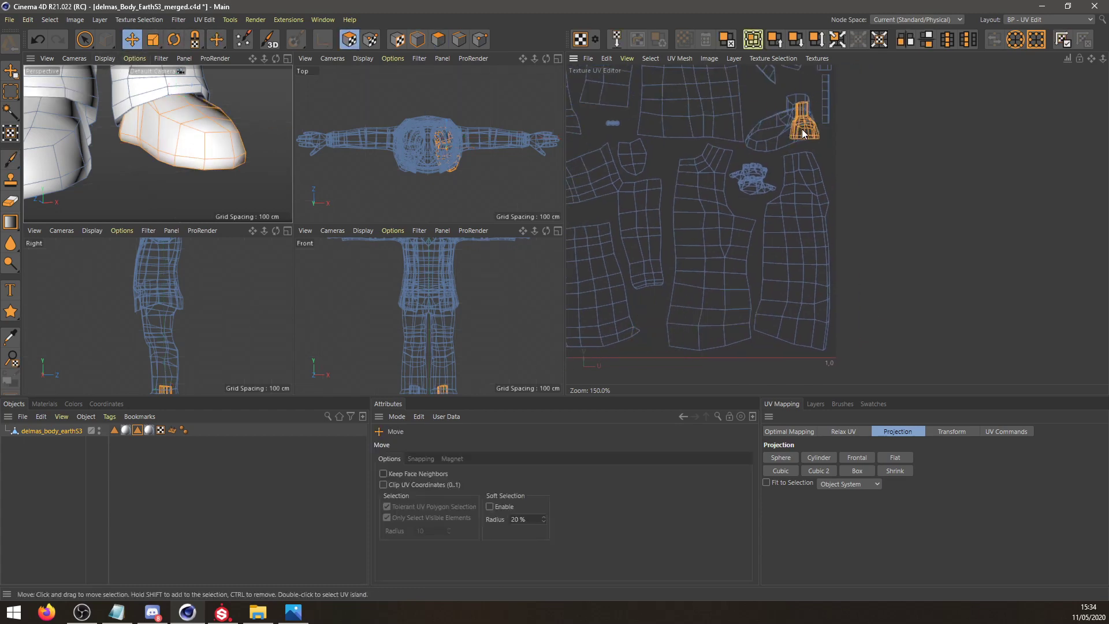
Return to polygon mode and select all connected polygons of the other shoe.
{"action": "left_click", "coordinate": [438, 39]}
{"action": "left_click", "coordinate": [54, 158]}
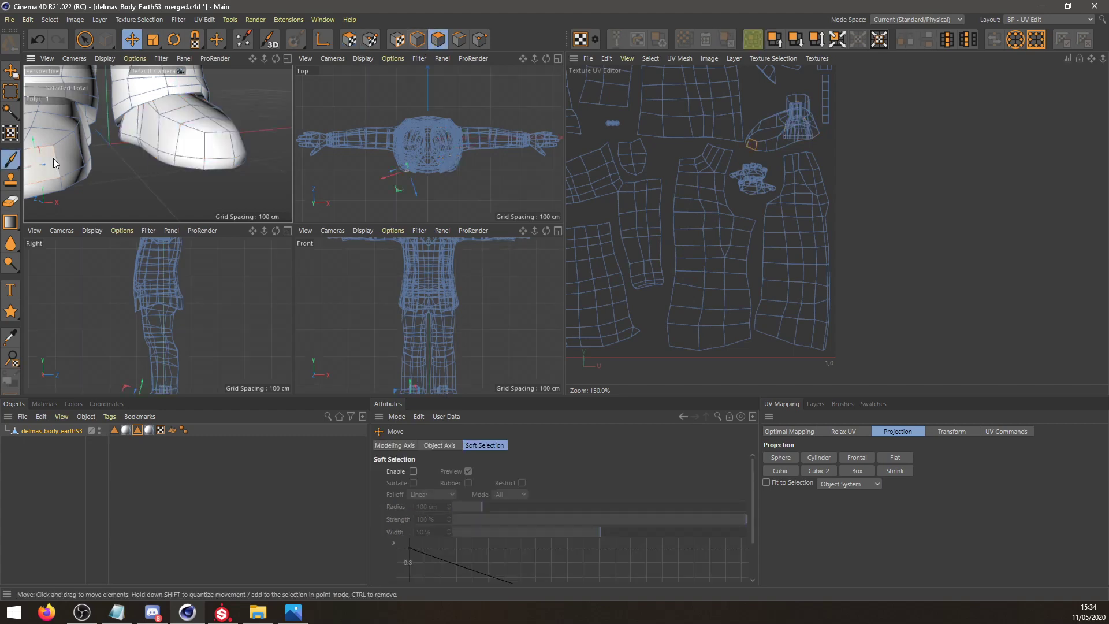
{"action": "double_click", "coordinate": [53, 158]}
{"action": "scroll", "coordinate": [620, 198], "scroll_direction": "up", "scroll_amount": 2}
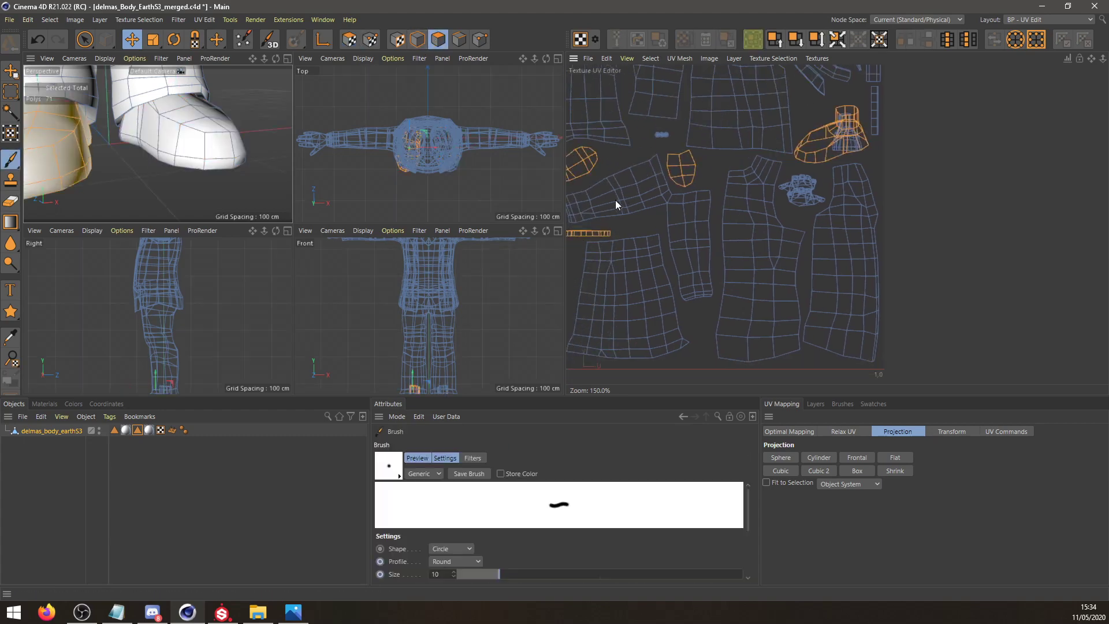
Undo the other shoe's selection and the first shoe's scaling, move and projections, back to its original UV islands.
{"action": "key", "text": "ctrl+z"}
{"action": "key", "text": "ctrl+z"}
{"action": "key", "text": "ctrl+z"}
{"action": "key", "text": "ctrl+z"}
{"action": "key", "text": "ctrl+z"}
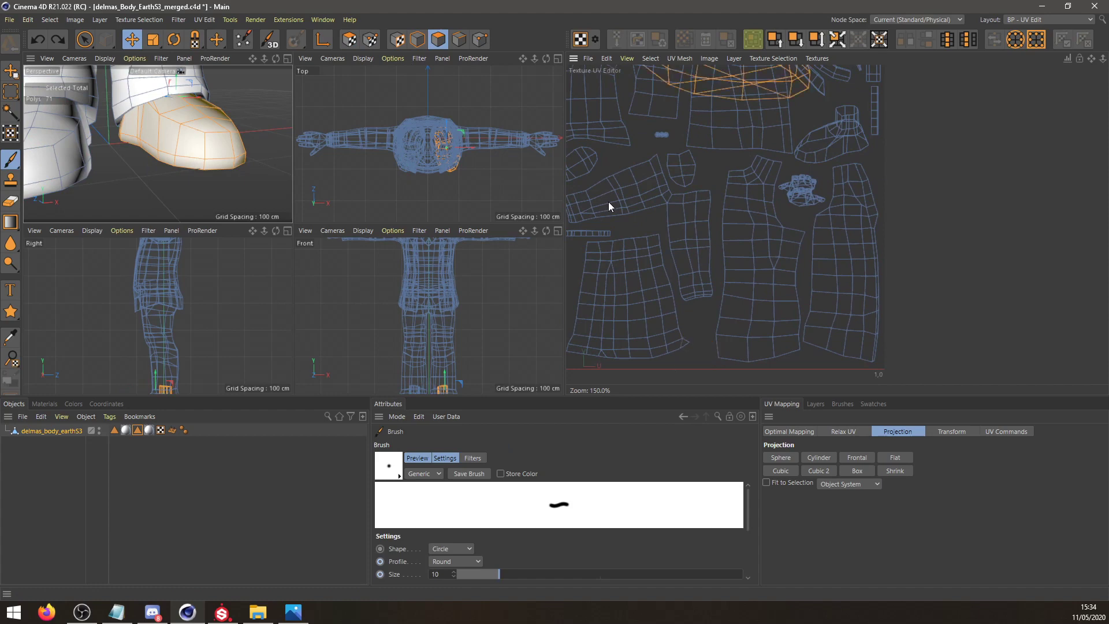
{"action": "middle_click_drag", "start_coordinate": [608, 202], "coordinate": [653, 250], "text": "alt"}
{"action": "key", "text": "ctrl+z"}
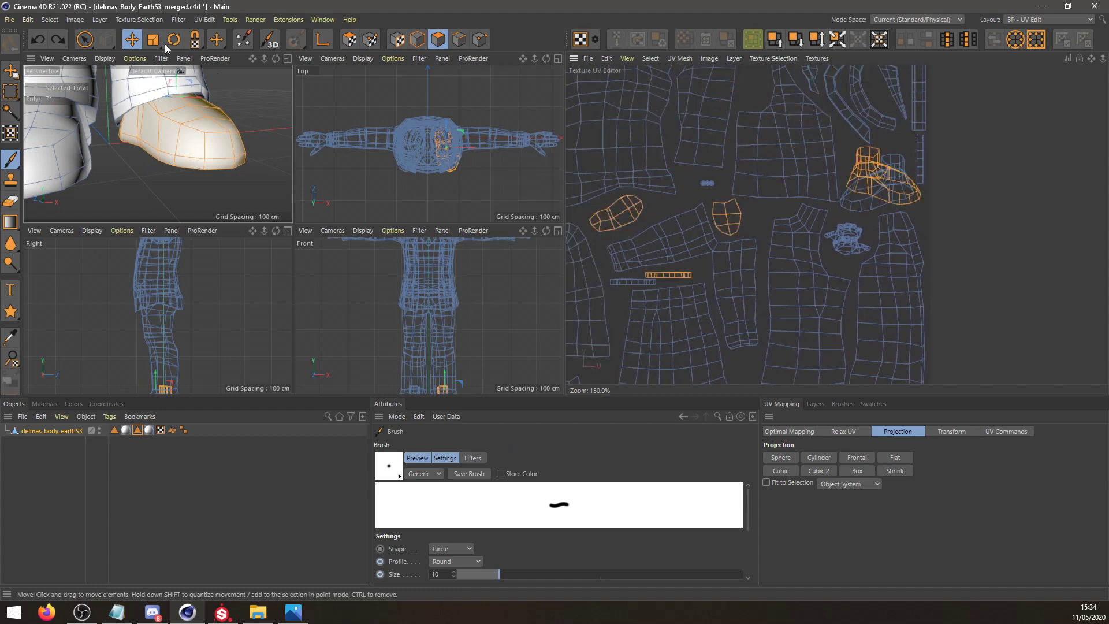
In UV polygon mode, remove the sole, toe top and rim islands from the shoe selection with Live Selection, keeping only the upper.
{"action": "left_click_drag", "start_coordinate": [84, 39], "coordinate": [134, 77]}
{"action": "left_click", "coordinate": [86, 41]}
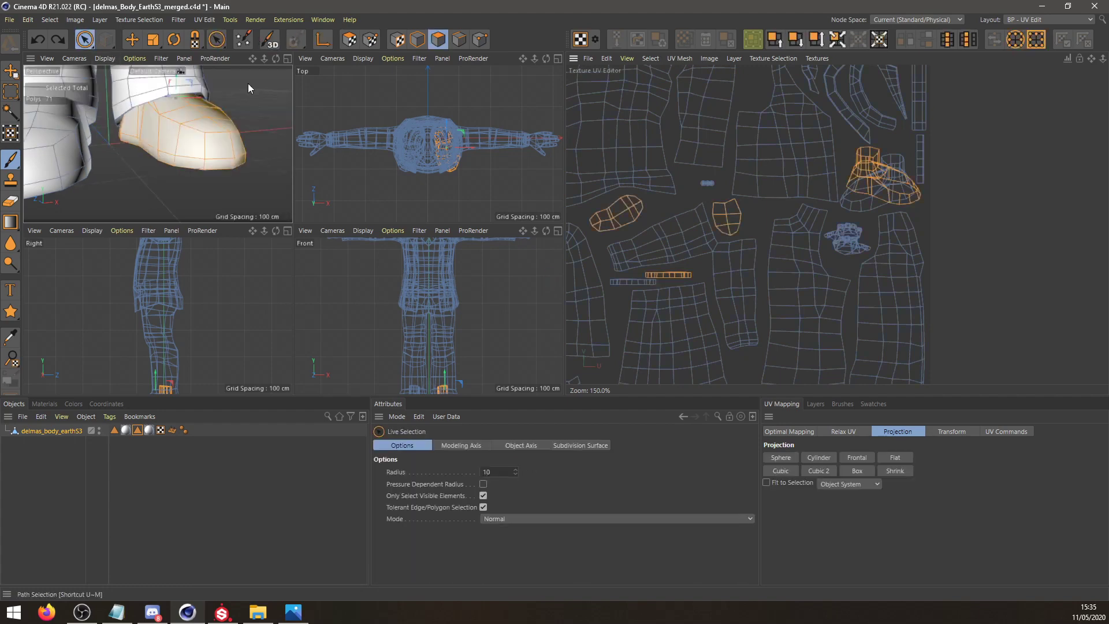
{"action": "key", "text": "space"}
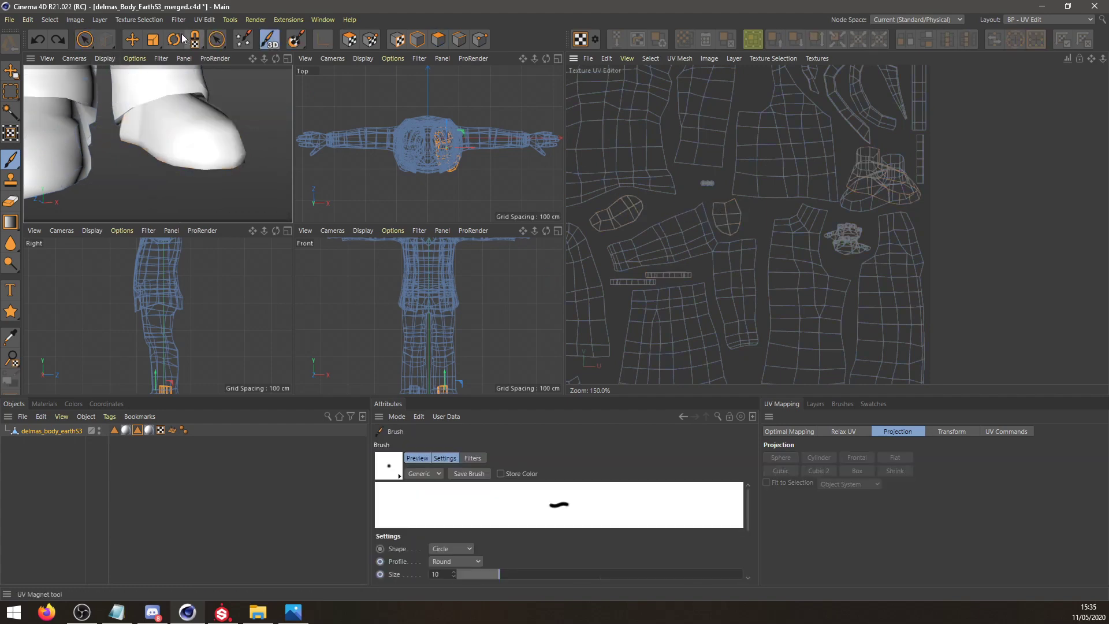
{"action": "left_click", "coordinate": [85, 39]}
{"action": "left_click", "coordinate": [349, 39]}
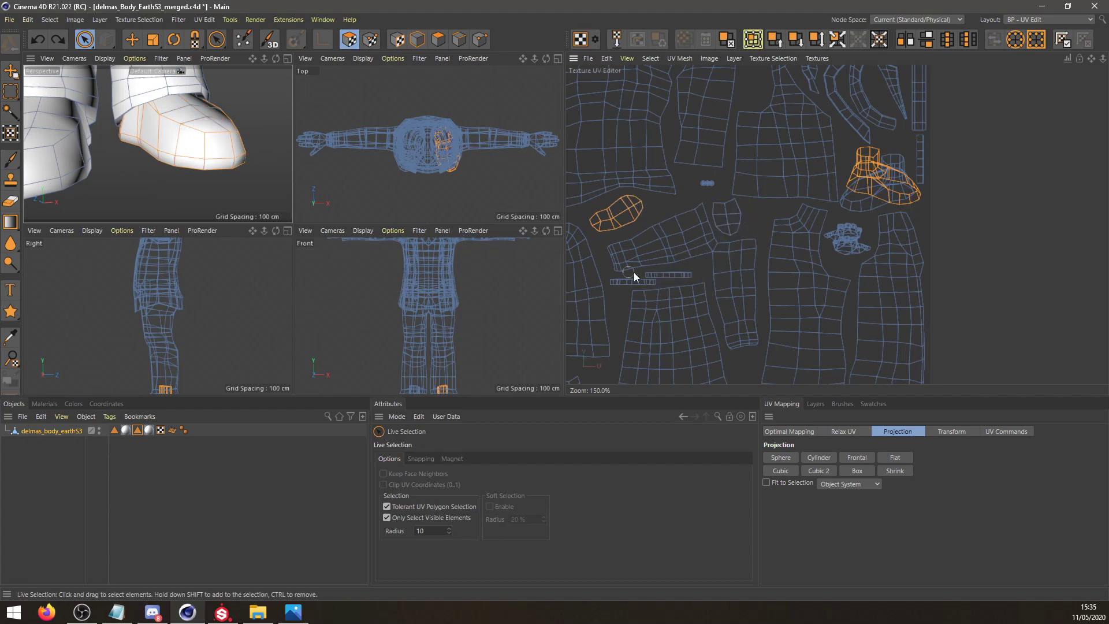
{"action": "left_click_drag", "start_coordinate": [621, 209], "coordinate": [638, 204], "text": "ctrl"}
Apply a Frontal and then a Flat projection to the selected shoe upper's UVs.
{"action": "middle_click_drag", "start_coordinate": [767, 193], "coordinate": [591, 195], "text": "alt"}
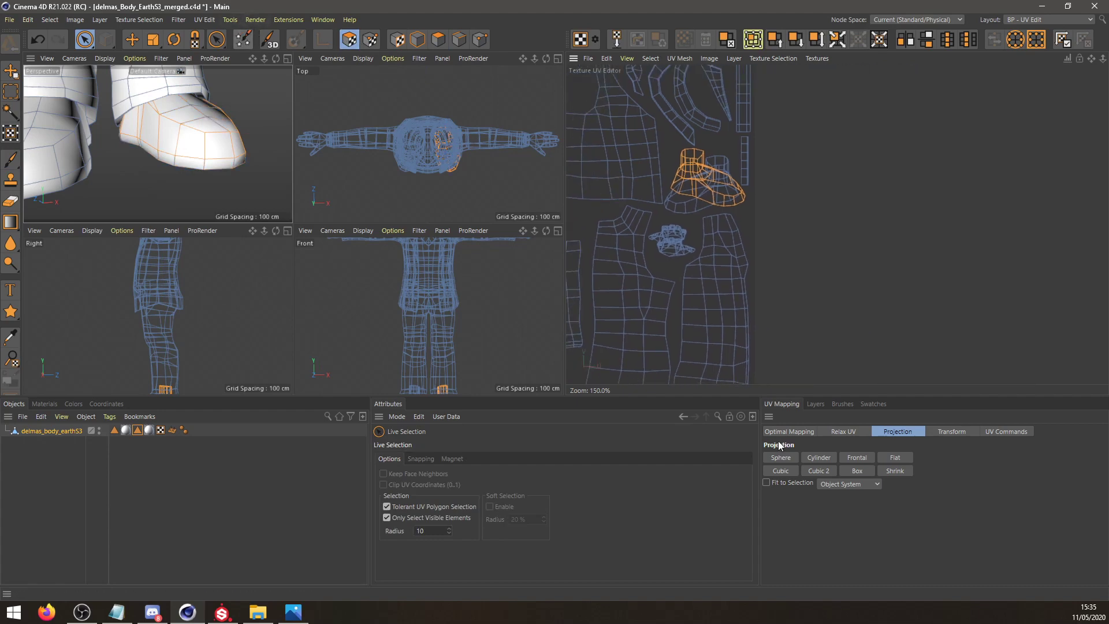
{"action": "scroll", "coordinate": [750, 341], "scroll_direction": "down", "scroll_amount": 3}
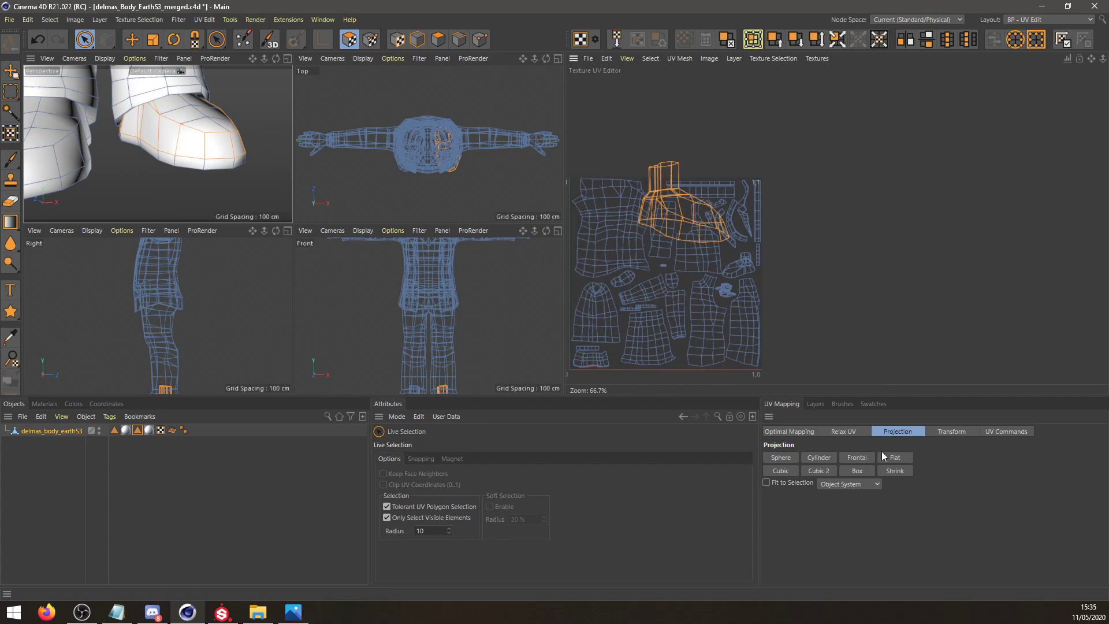
{"action": "left_click", "coordinate": [132, 39]}
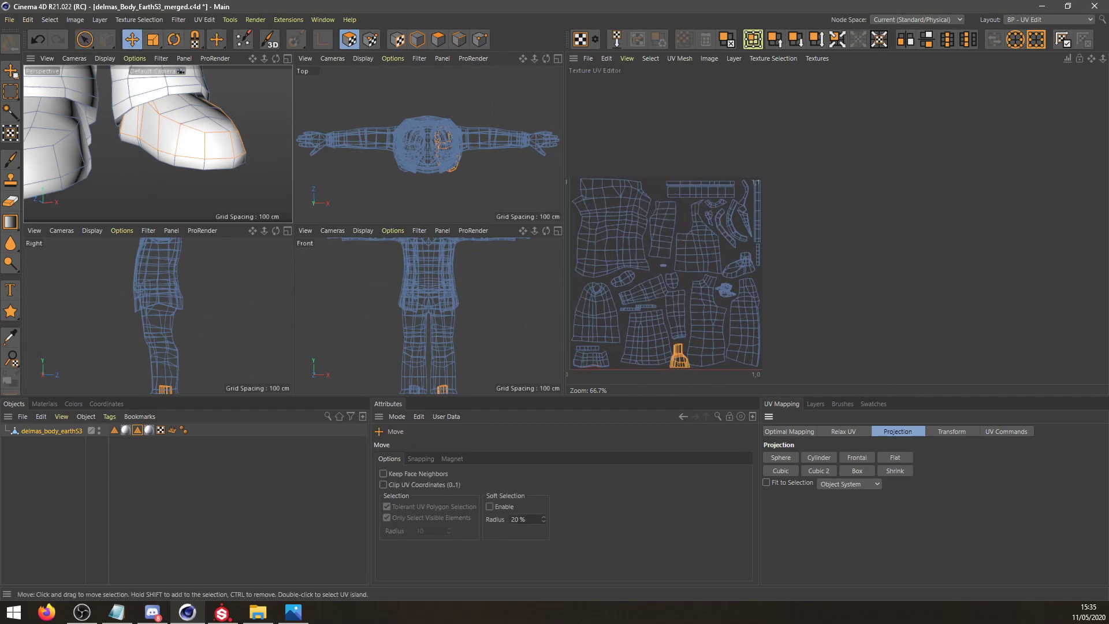
{"action": "key", "text": "alt+Tab"}
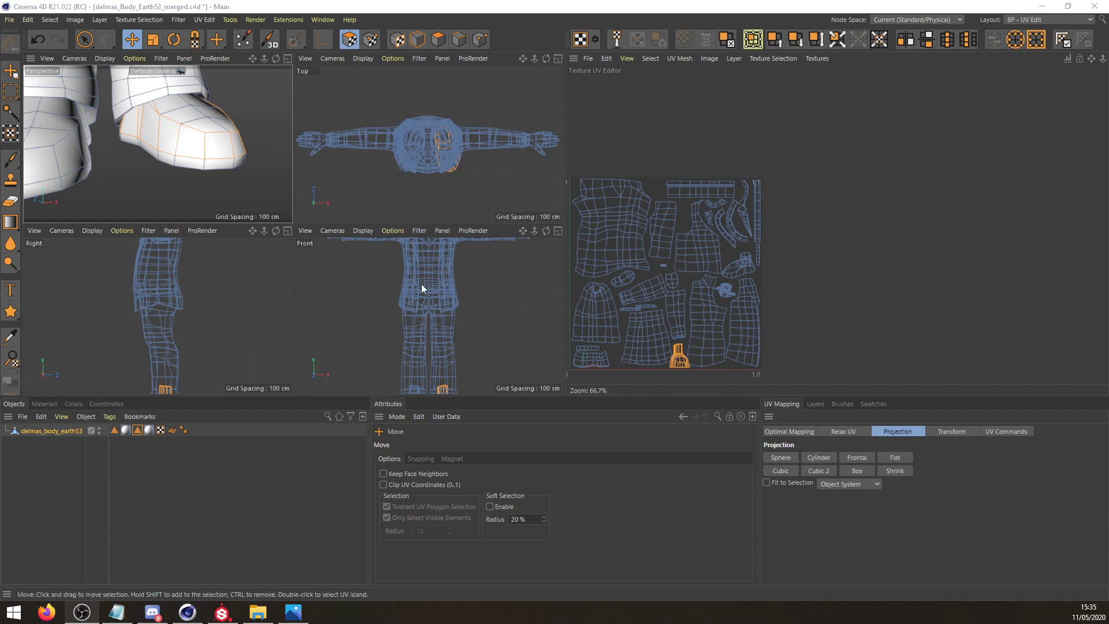
{"action": "key", "text": "alt+Tab"}
{"action": "scroll", "coordinate": [640, 320], "scroll_direction": "up", "scroll_amount": 3}
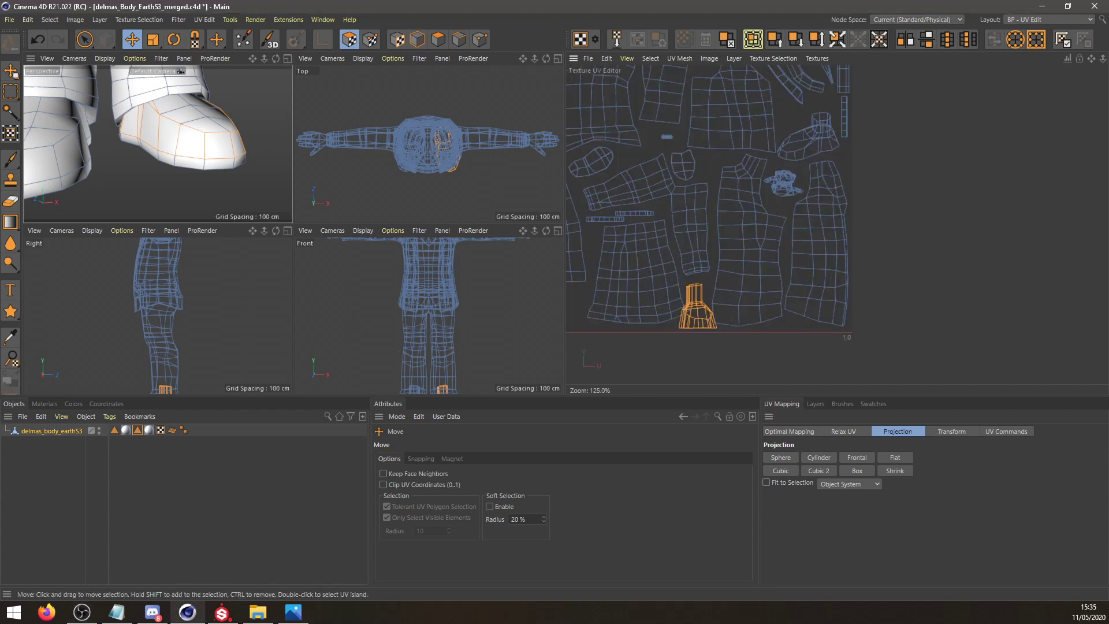
{"action": "key", "text": "alt+Tab"}
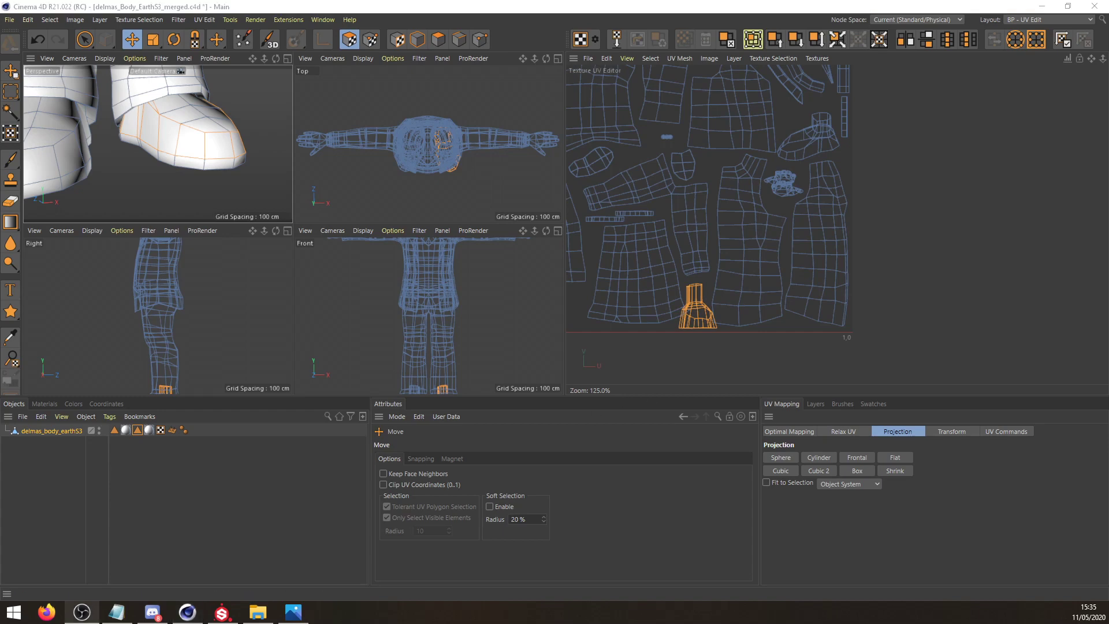
{"action": "key", "text": "alt+Tab"}
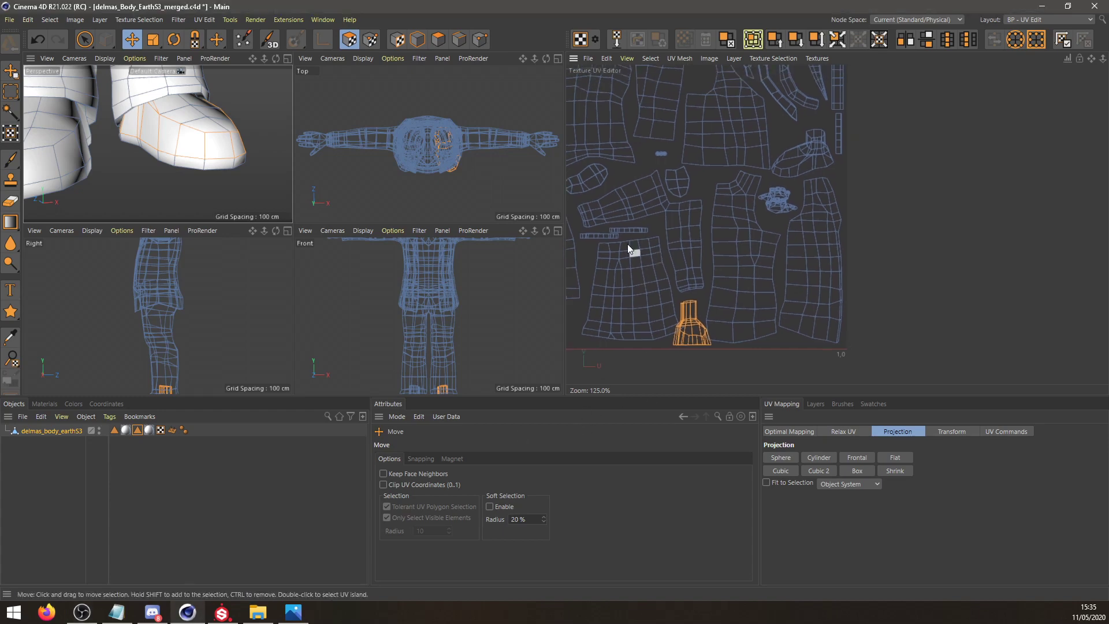
Scale down the flattened shoe upper and move it outside the UV square, beside the remaining shoe upper.
{"action": "key", "text": "t"}
{"action": "left_click_drag", "start_coordinate": [674, 299], "coordinate": [572, 368]}
{"action": "left_click", "coordinate": [132, 39]}
{"action": "left_click_drag", "start_coordinate": [689, 324], "coordinate": [785, 139]}
{"action": "scroll", "coordinate": [783, 145], "scroll_direction": "up", "scroll_amount": 5}
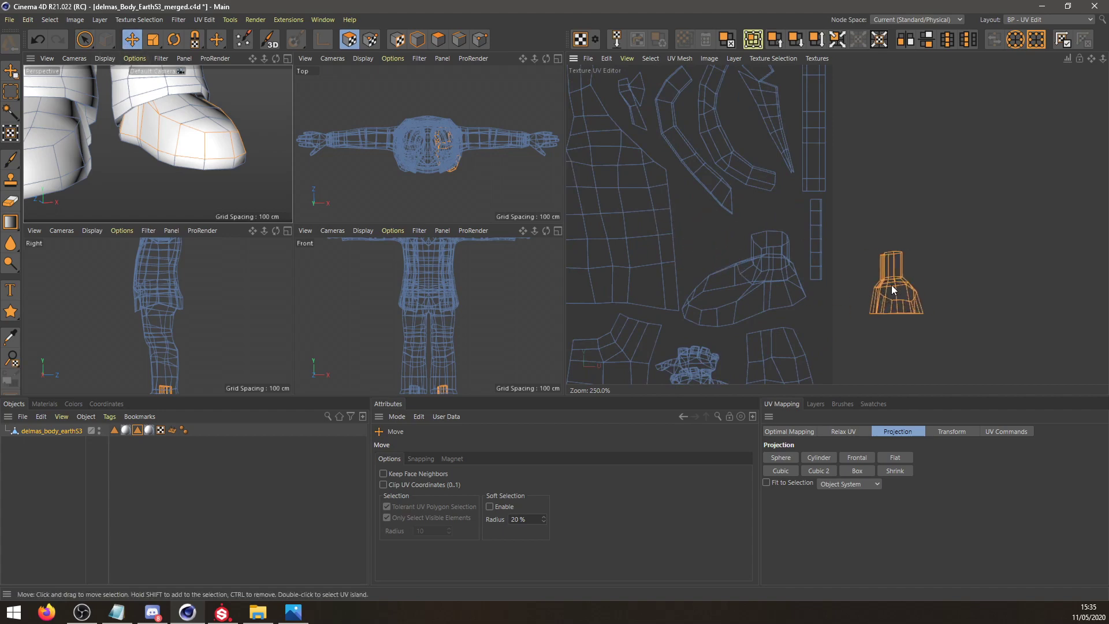
{"action": "left_click_drag", "start_coordinate": [892, 285], "coordinate": [892, 280]}
Select the other shoe's upper with Rectangle Selection and apply a Frontal and then a Flat projection to its UVs.
{"action": "left_click_drag", "start_coordinate": [85, 40], "coordinate": [143, 75]}
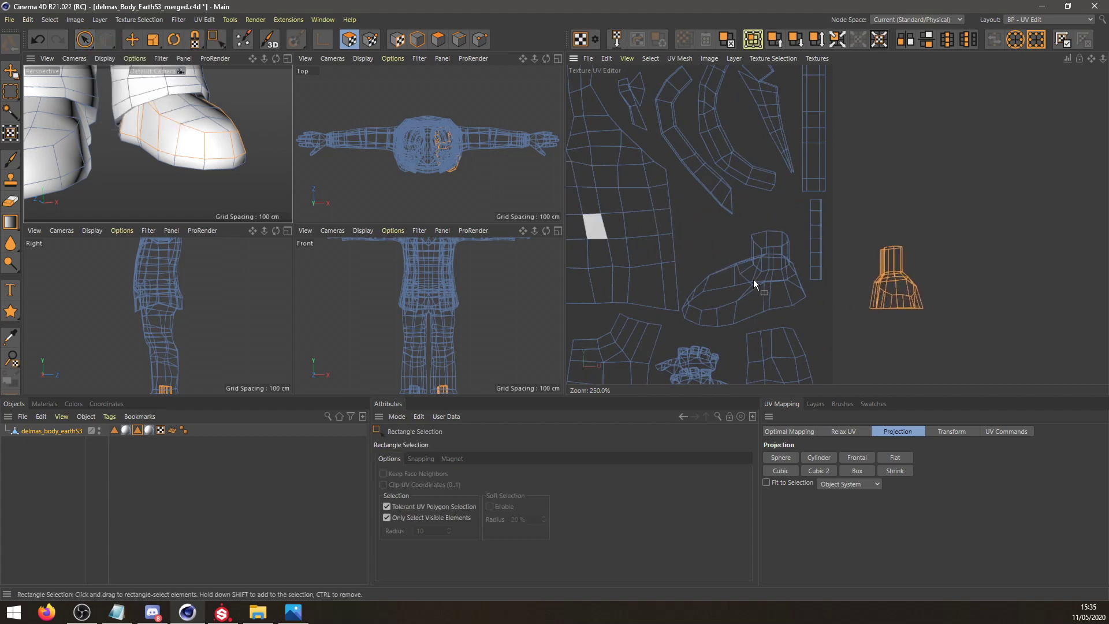
{"action": "left_click_drag", "start_coordinate": [800, 226], "coordinate": [679, 327]}
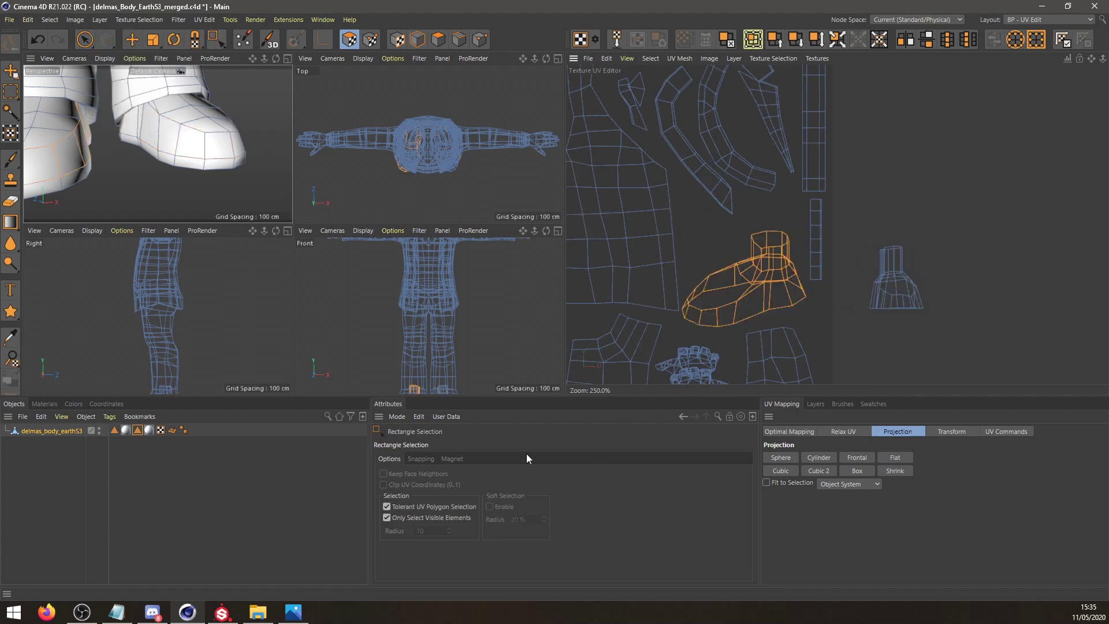
{"action": "left_click", "coordinate": [842, 454]}
{"action": "scroll", "coordinate": [718, 351], "scroll_direction": "down", "scroll_amount": 6}
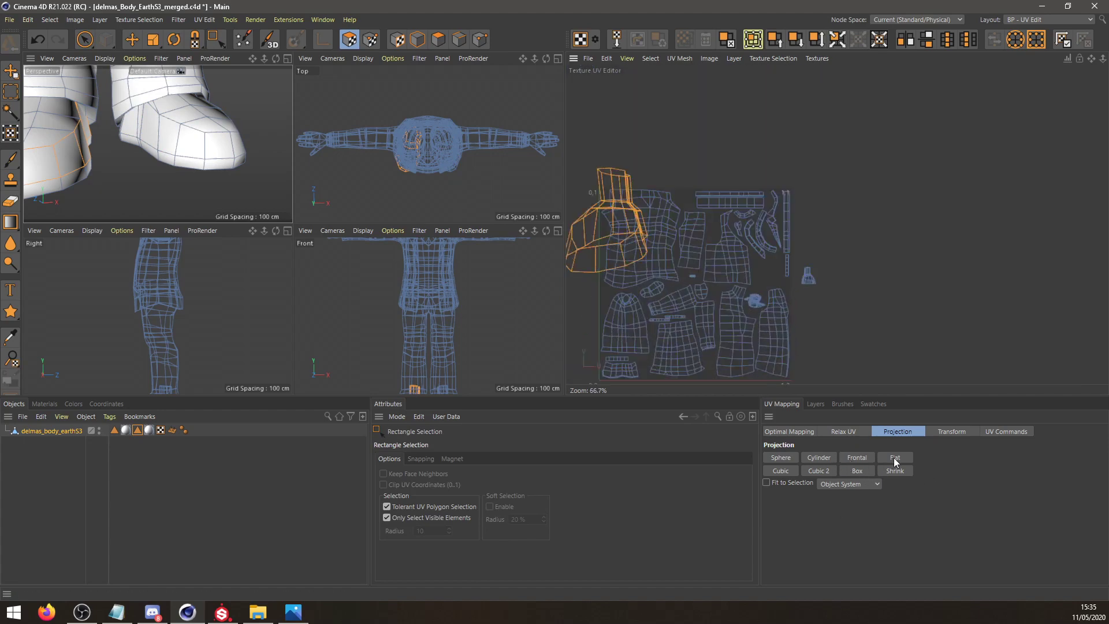
{"action": "left_click", "coordinate": [857, 471]}
Move the second flattened shoe upper into the gap below the curved strips and scale it to match the first upper.
{"action": "left_click", "coordinate": [131, 42]}
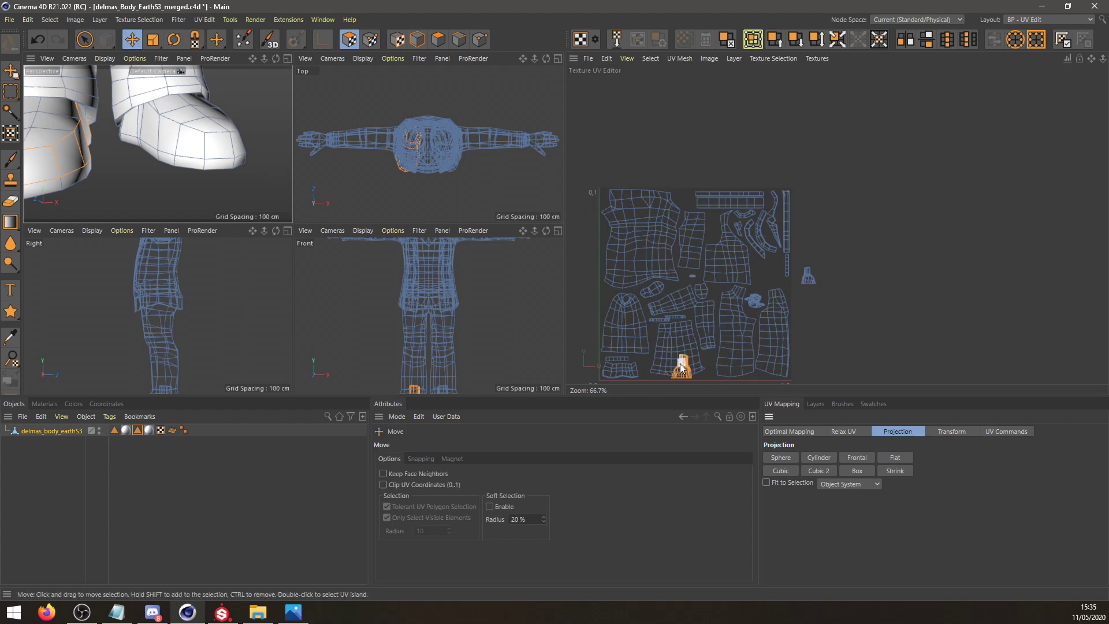
{"action": "left_click_drag", "start_coordinate": [681, 367], "coordinate": [580, 275]}
{"action": "scroll", "coordinate": [807, 279], "scroll_direction": "up", "scroll_amount": 6}
{"action": "middle_click_drag", "start_coordinate": [580, 273], "coordinate": [622, 275], "text": "alt"}
{"action": "left_click_drag", "start_coordinate": [674, 278], "coordinate": [606, 338]}
{"action": "key", "text": "t"}
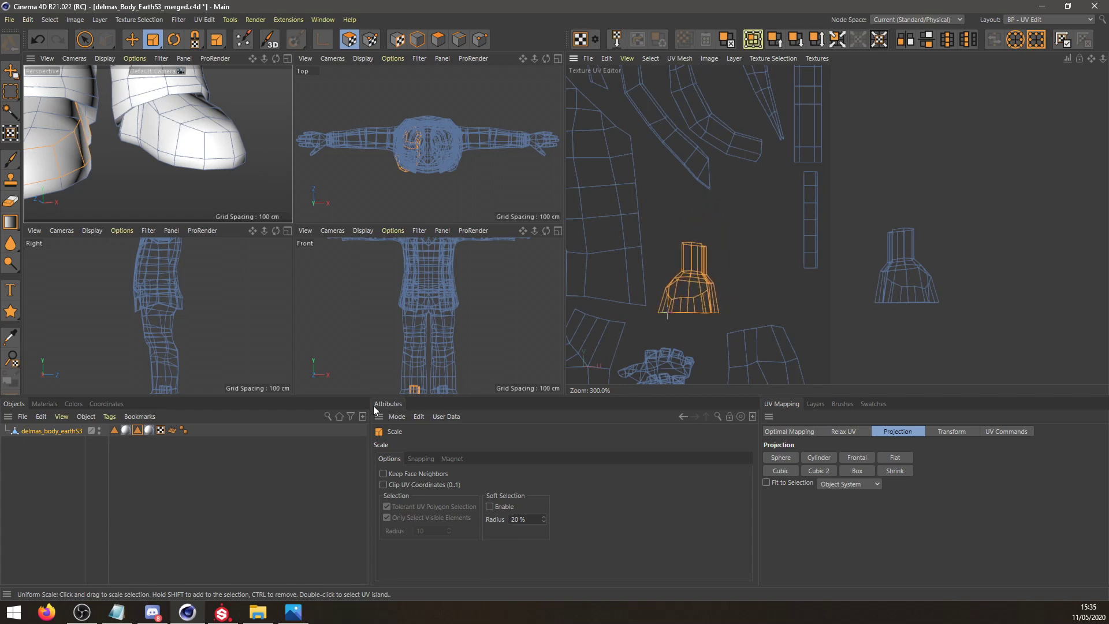
Rectangle-select the shoe upper outside the UV square and move it next to the other upper in the layout.
{"action": "left_click_drag", "start_coordinate": [84, 39], "coordinate": [136, 79]}
{"action": "left_click_drag", "start_coordinate": [839, 201], "coordinate": [975, 327]}
{"action": "left_click", "coordinate": [130, 42]}
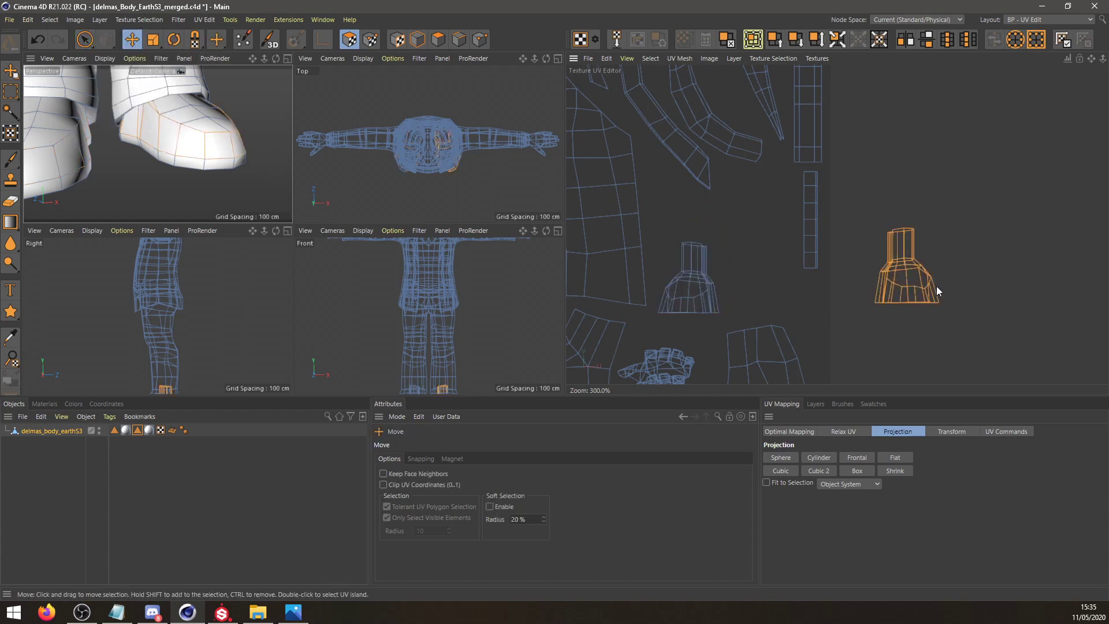
{"action": "left_click_drag", "start_coordinate": [937, 286], "coordinate": [768, 300]}
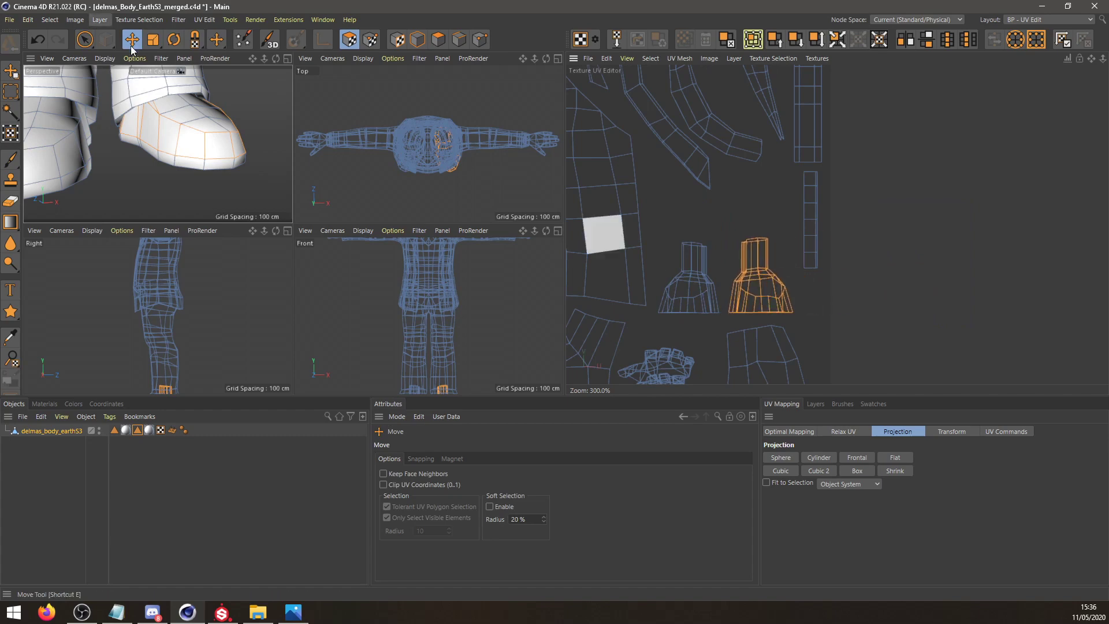
Clear the UV selection and save the project.
{"action": "left_click", "coordinate": [85, 39]}
{"action": "left_click", "coordinate": [965, 230]}
{"action": "scroll", "coordinate": [742, 216], "scroll_direction": "down", "scroll_amount": 5}
{"action": "scroll", "coordinate": [743, 216], "scroll_direction": "down", "scroll_amount": 3}
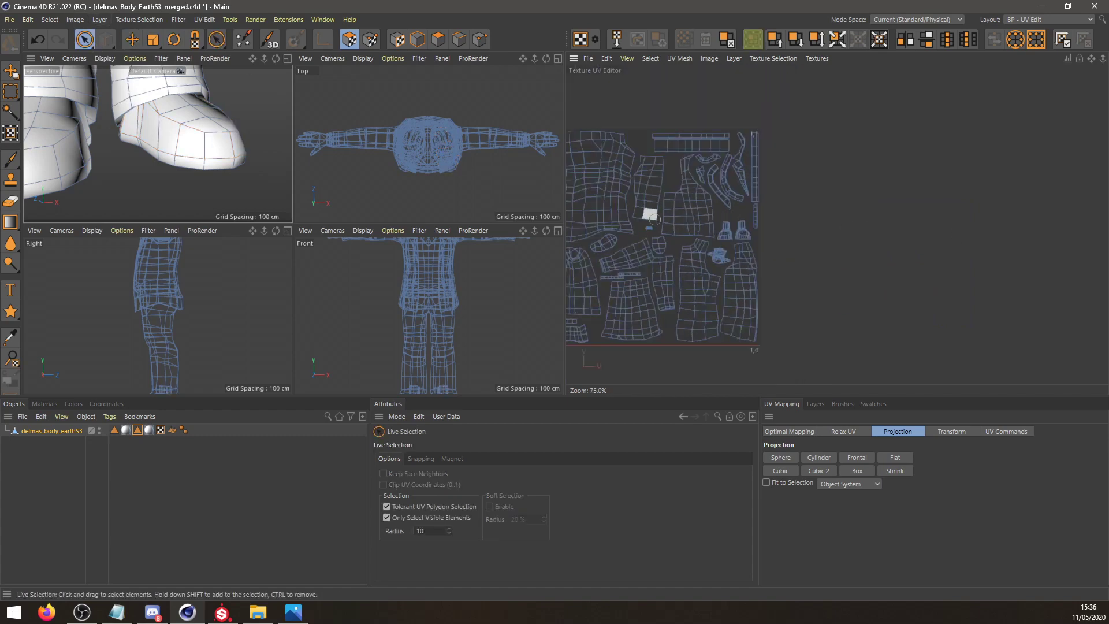
{"action": "left_click", "coordinate": [10, 20]}
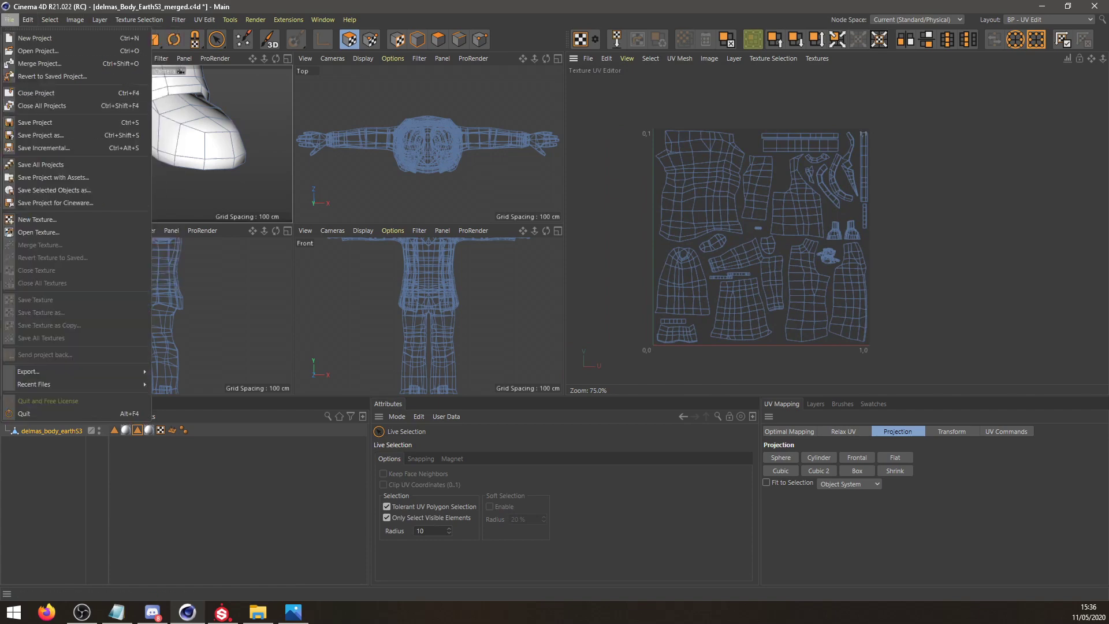
{"action": "left_click", "coordinate": [75, 122]}
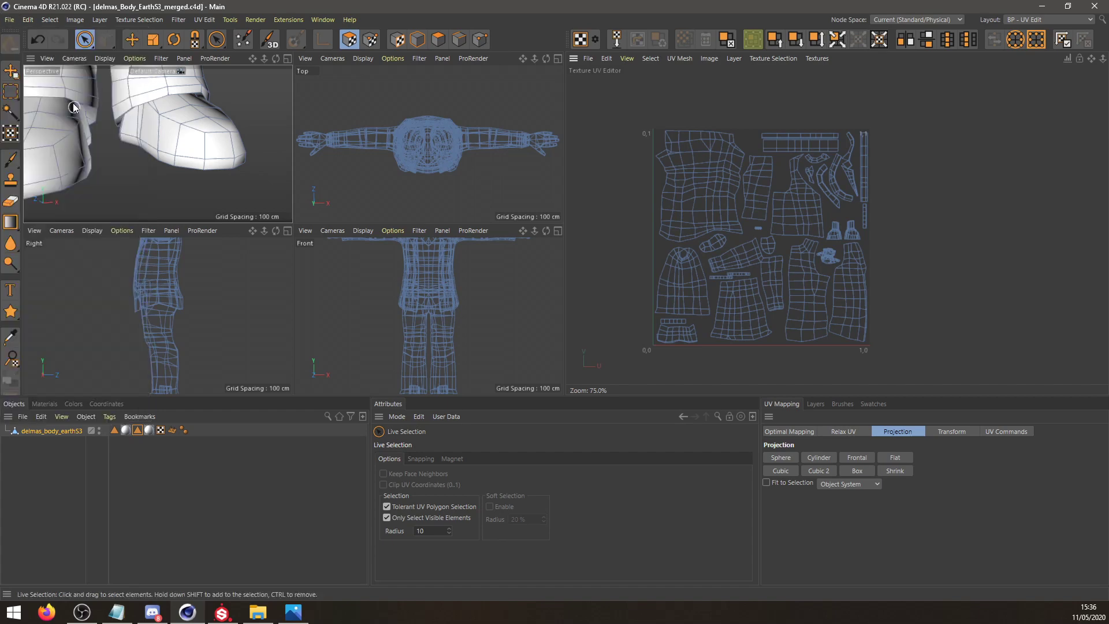
Export the model as a Wavefront OBJ with the default preset and its UV texture coordinates included.
{"action": "left_click", "coordinate": [9, 19]}
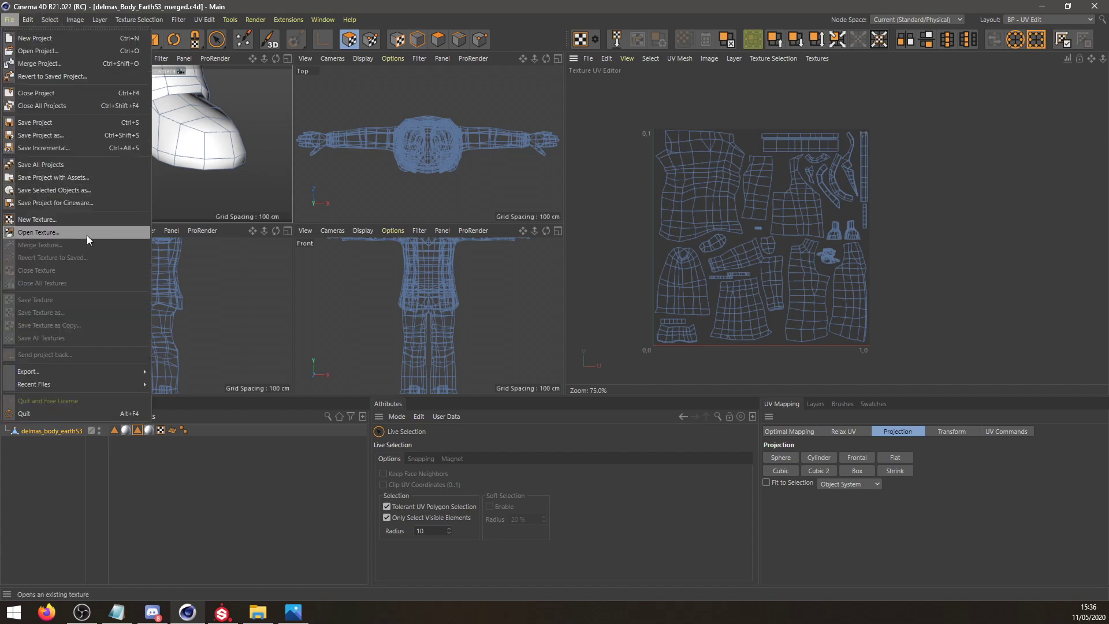
{"action": "mouse_move", "coordinate": [110, 368]}
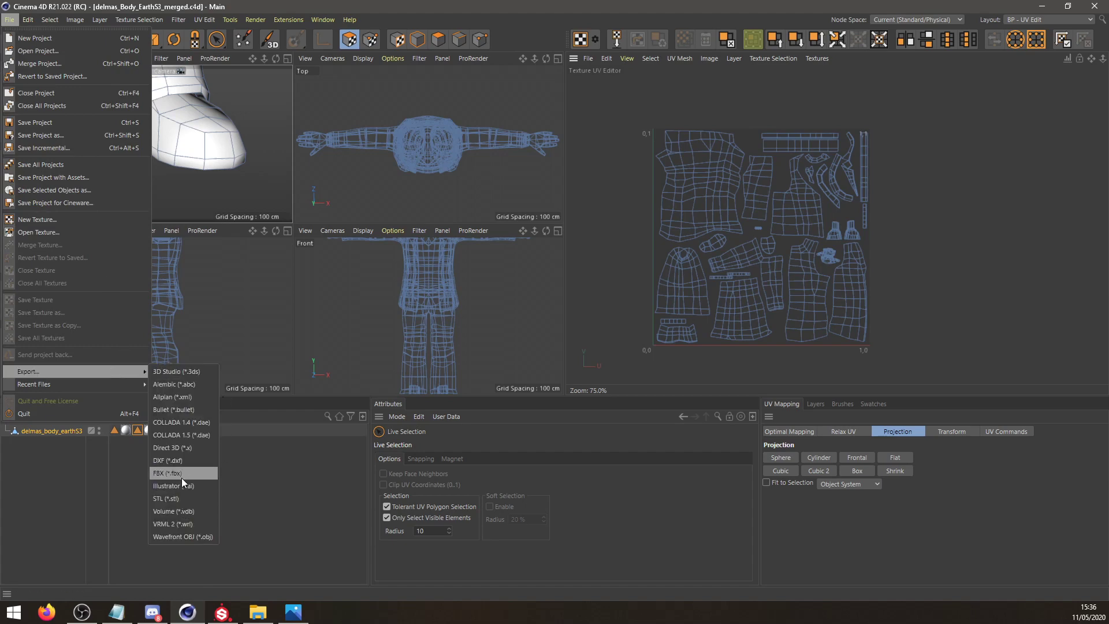
{"action": "left_click", "coordinate": [198, 536]}
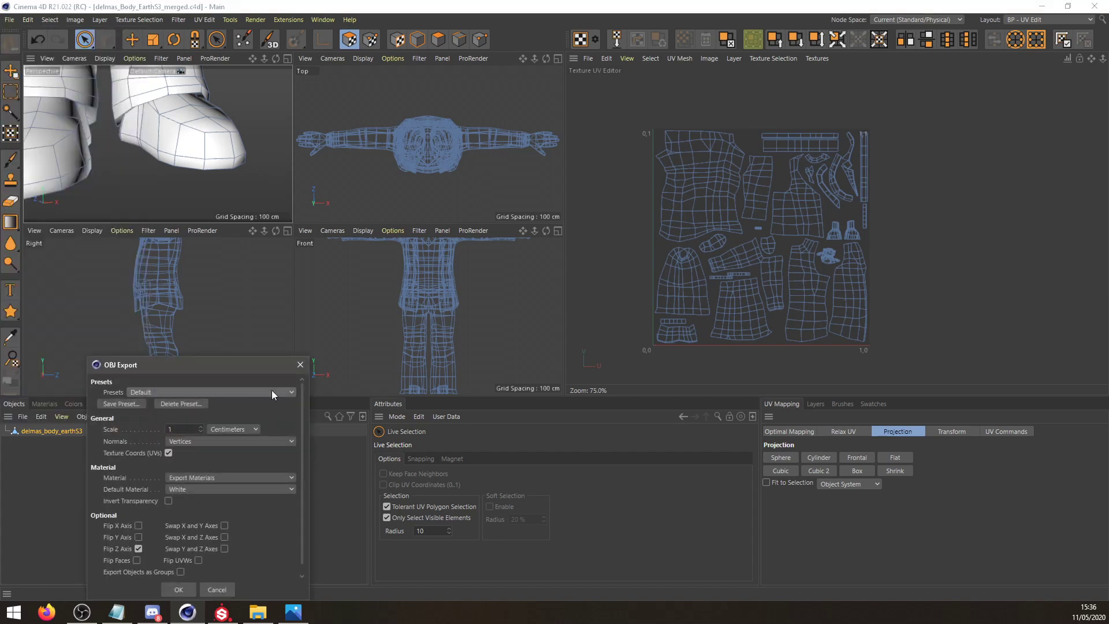
{"action": "left_click", "coordinate": [183, 590]}
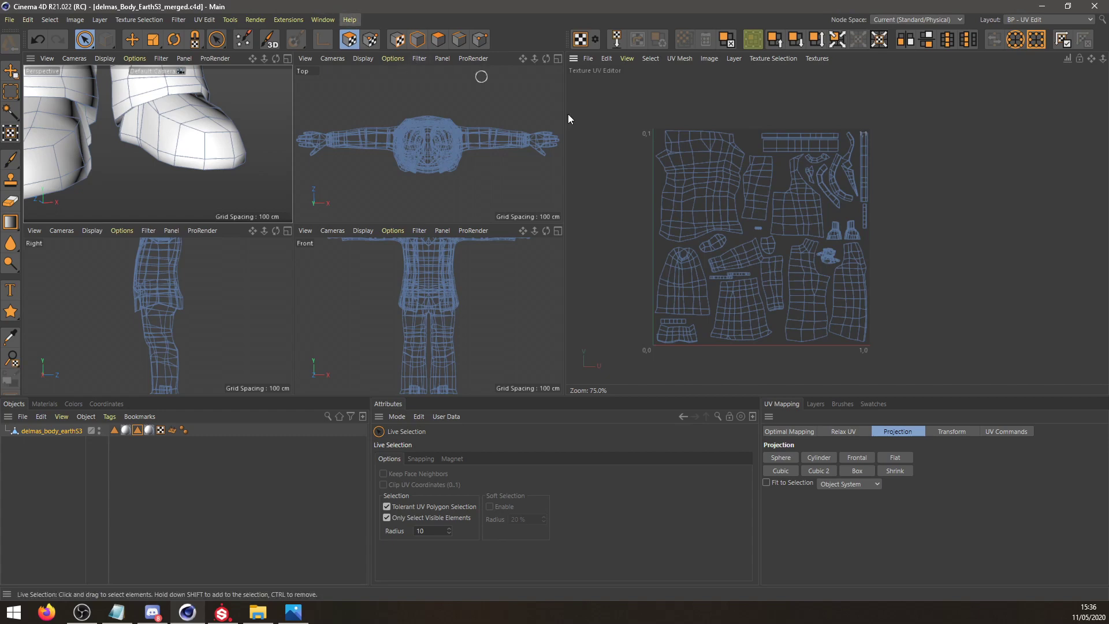
Close Cinema 4D, saving the project changes, and return to Substance Painter.
{"action": "left_click", "coordinate": [598, 96]}
{"action": "key", "text": "alt+F4"}
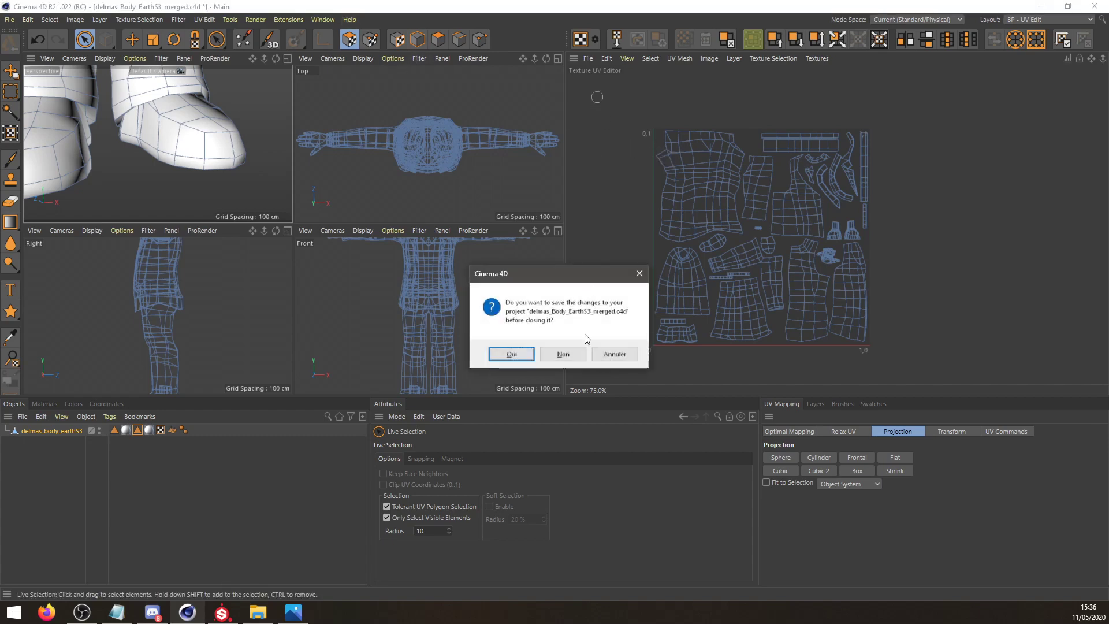
{"action": "left_click", "coordinate": [508, 354]}
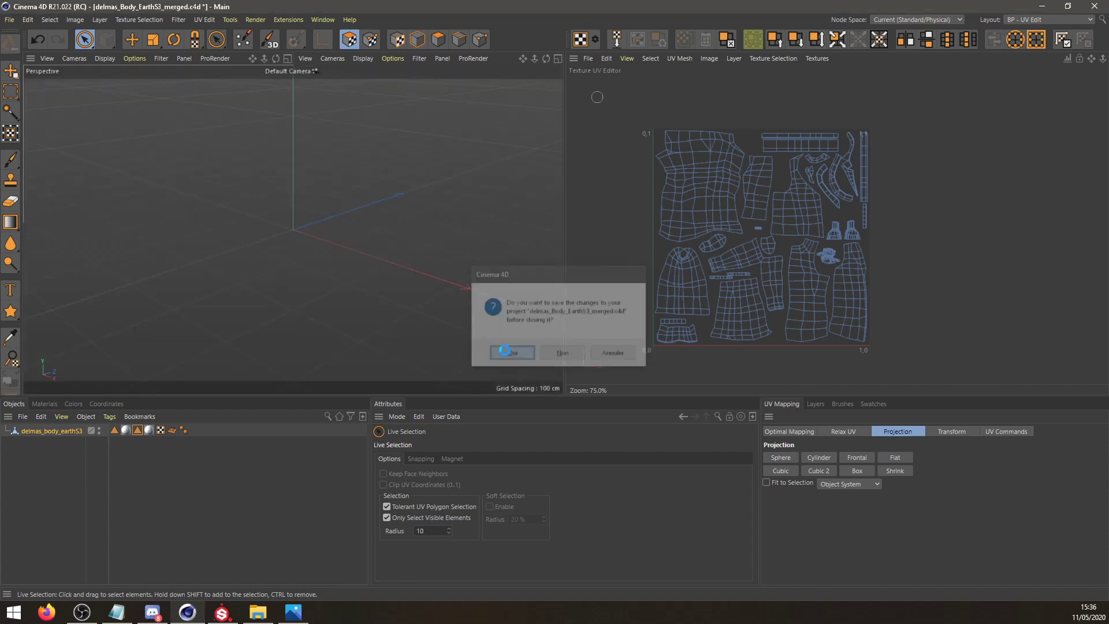
{"action": "left_click", "coordinate": [1043, 7]}
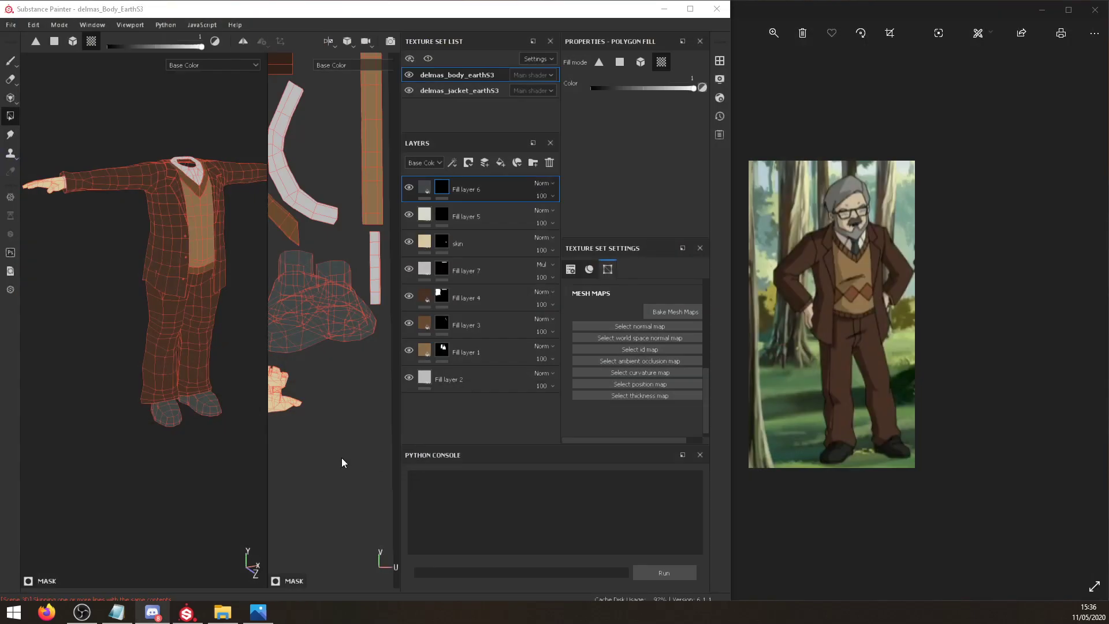
Replace the project mesh with delmas_Body_EarthS3_merged.obj through the project configuration.
{"action": "left_click", "coordinate": [73, 10]}
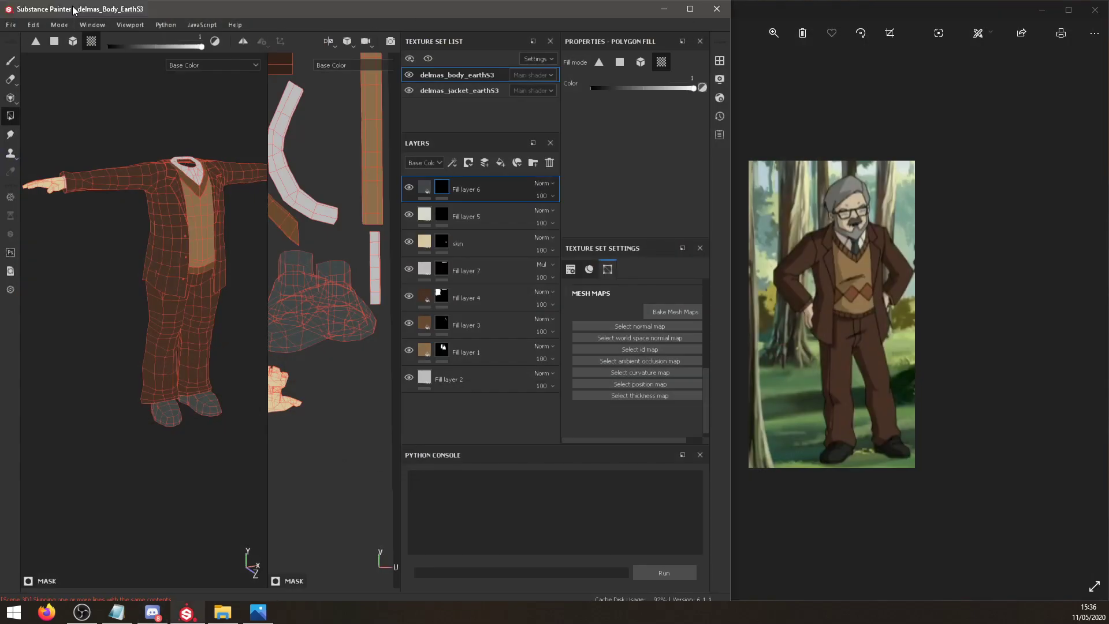
{"action": "left_click", "coordinate": [59, 24]}
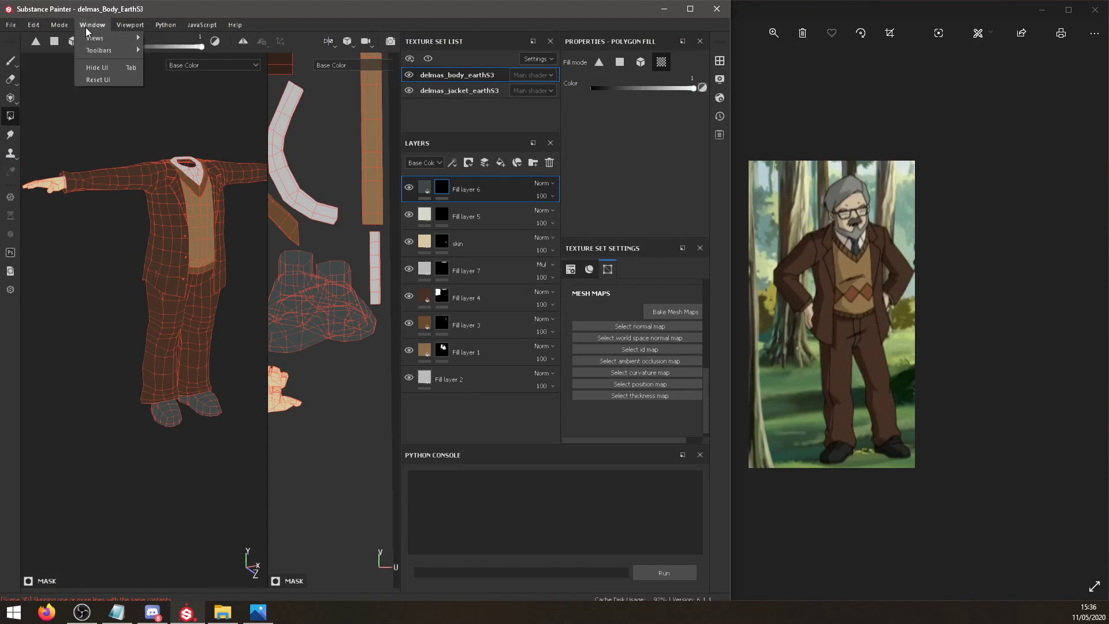
{"action": "mouse_move", "coordinate": [138, 33]}
{"action": "mouse_move", "coordinate": [33, 25]}
{"action": "left_click", "coordinate": [69, 62]}
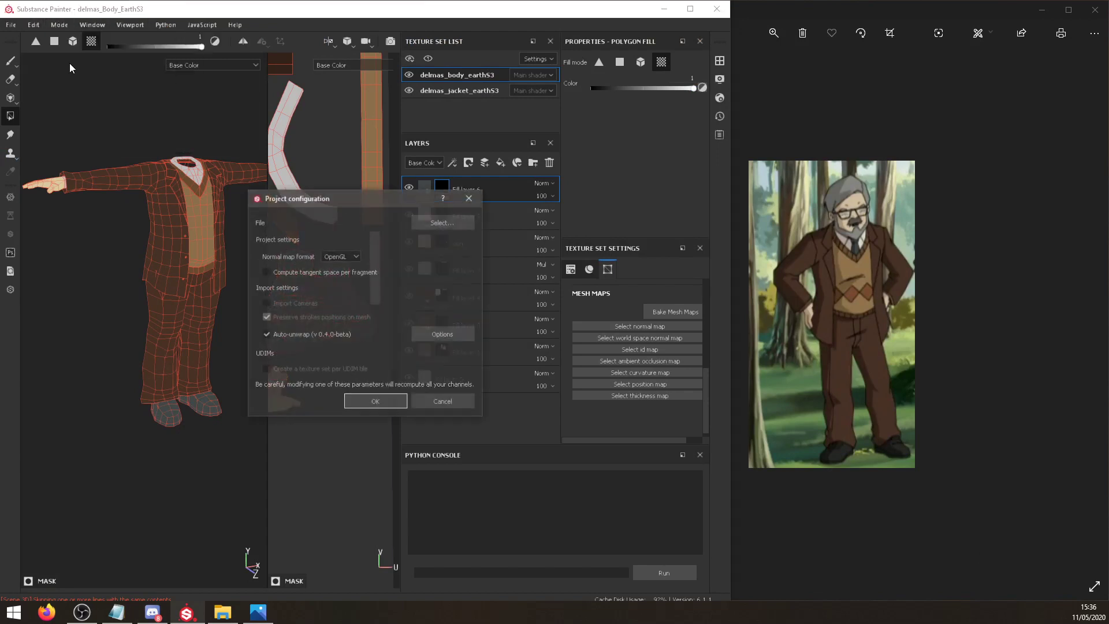
{"action": "left_click", "coordinate": [441, 224]}
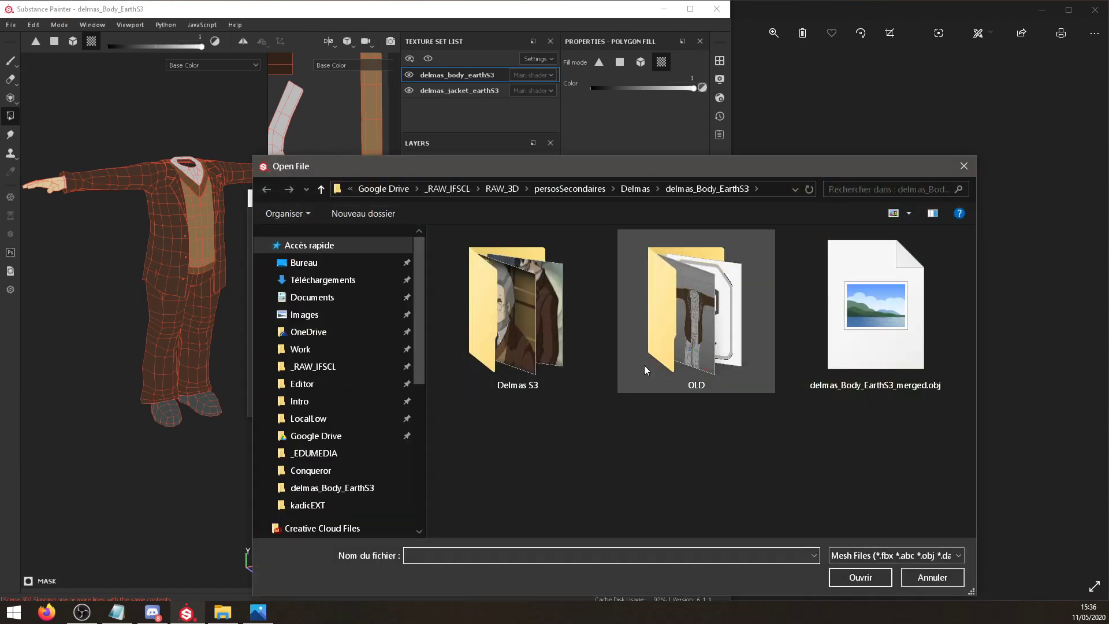
{"action": "double_click", "coordinate": [875, 312]}
{"action": "left_click", "coordinate": [387, 406]}
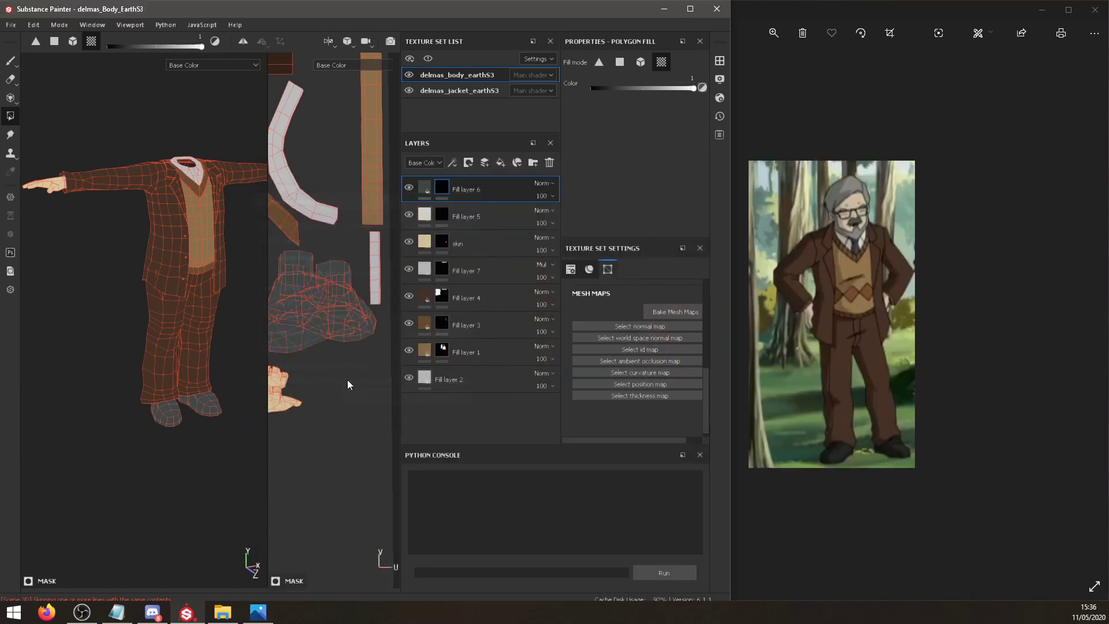
Maximize the window and fill the remaining white parts of the shoes in Fill layer 6's mask using mesh fill mode.
{"action": "left_click", "coordinate": [689, 9]}
{"action": "left_click_drag", "start_coordinate": [278, 227], "coordinate": [275, 270], "text": "alt"}
{"action": "scroll", "coordinate": [300, 470], "scroll_direction": "up", "scroll_amount": 4}
{"action": "middle_click_drag", "start_coordinate": [300, 469], "coordinate": [302, 391], "text": "alt"}
{"action": "scroll", "coordinate": [236, 388], "scroll_direction": "up", "scroll_amount": 3}
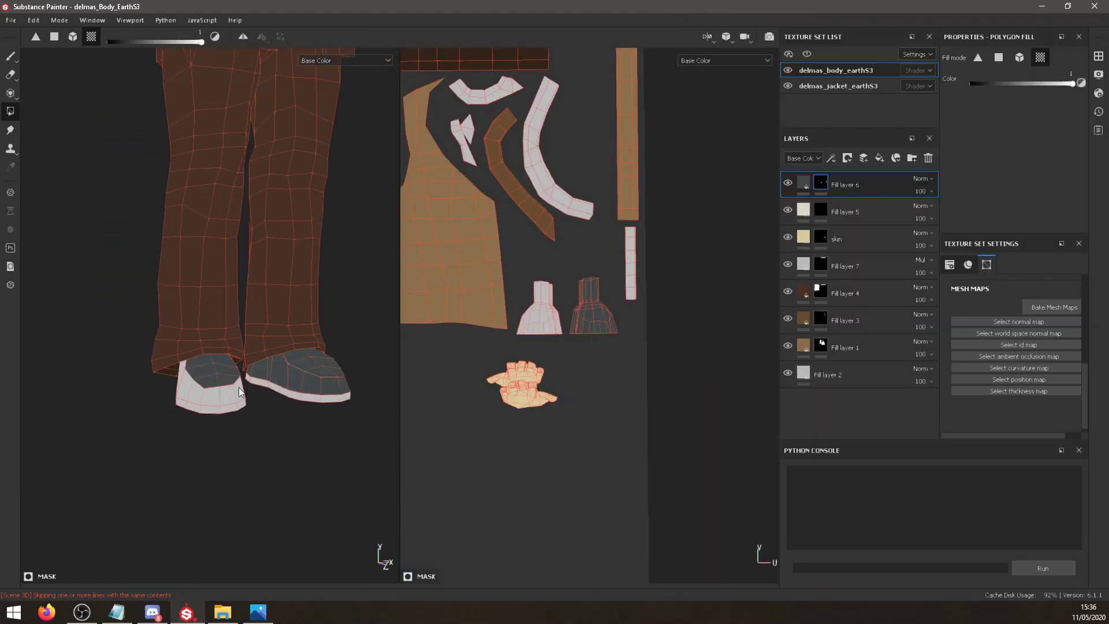
{"action": "left_click_drag", "start_coordinate": [291, 380], "coordinate": [266, 382], "text": "alt"}
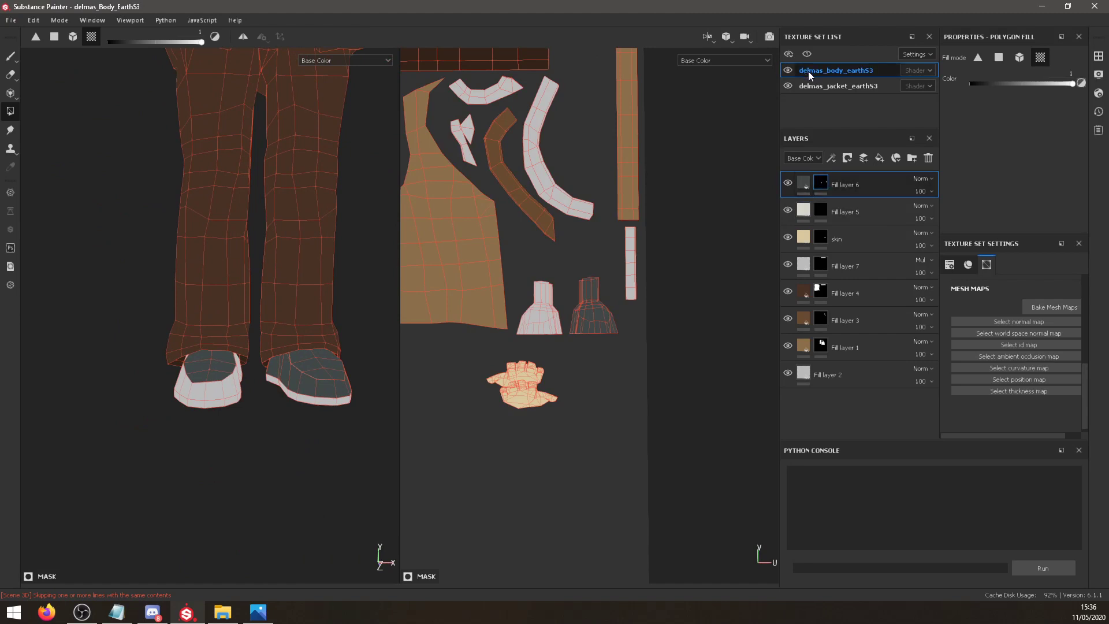
{"action": "left_click", "coordinate": [788, 69]}
{"action": "left_click", "coordinate": [788, 70]}
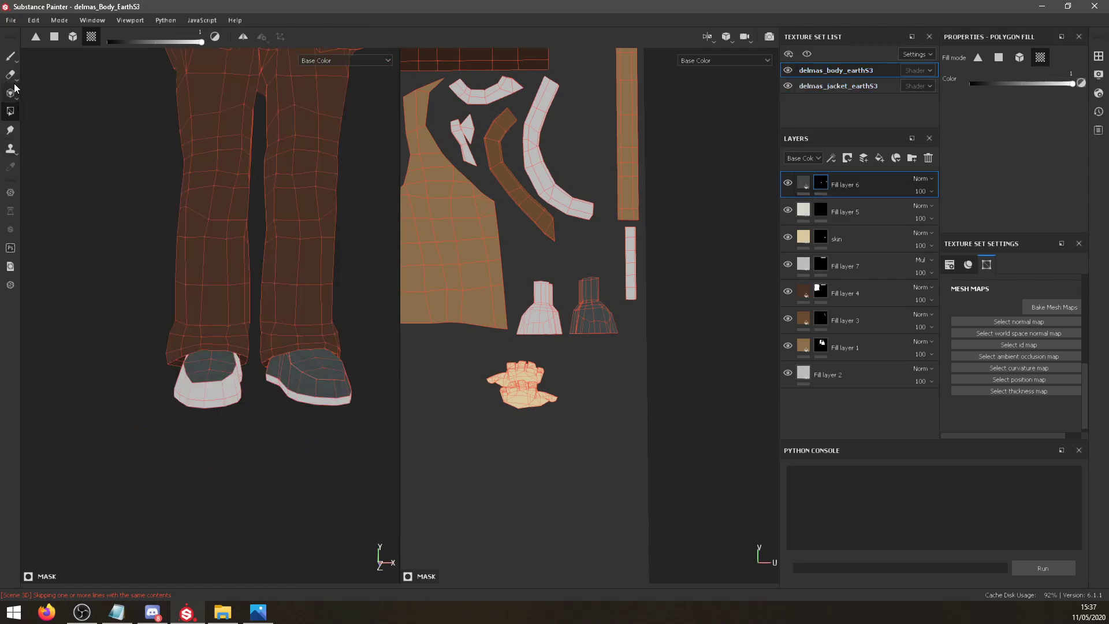
{"action": "left_click", "coordinate": [73, 36]}
{"action": "left_click", "coordinate": [231, 393]}
{"action": "left_click_drag", "start_coordinate": [262, 375], "coordinate": [242, 326], "text": "alt"}
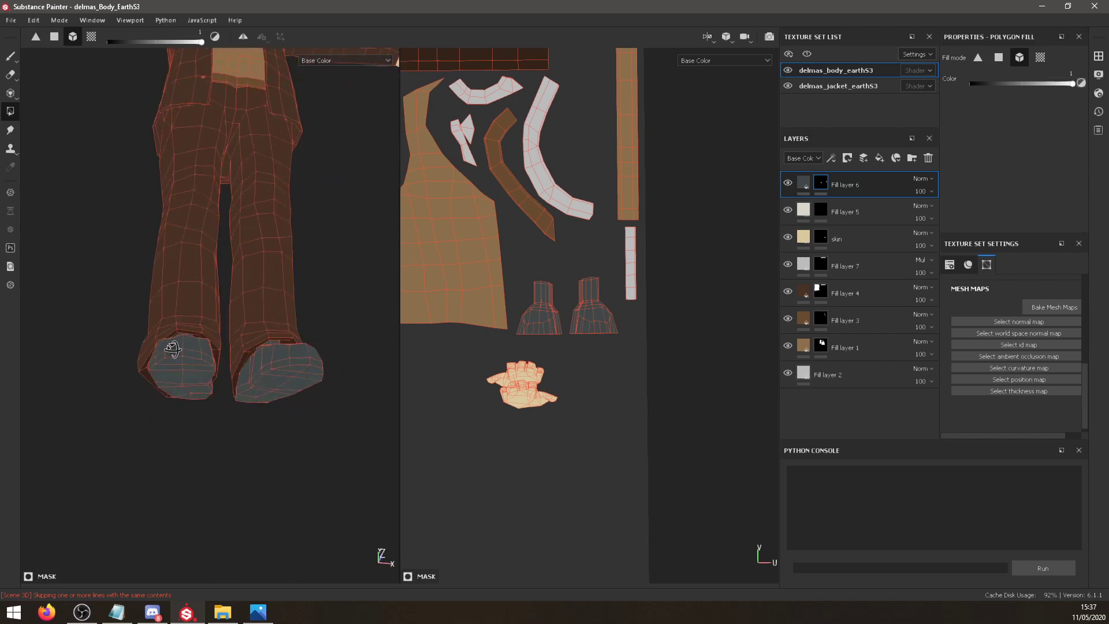
Move Fill layer 6 below Fill layer 7 and rename Fill layer 7 to SHADOW.
{"action": "left_click_drag", "start_coordinate": [833, 219], "coordinate": [864, 275]}
{"action": "double_click", "coordinate": [847, 239]}
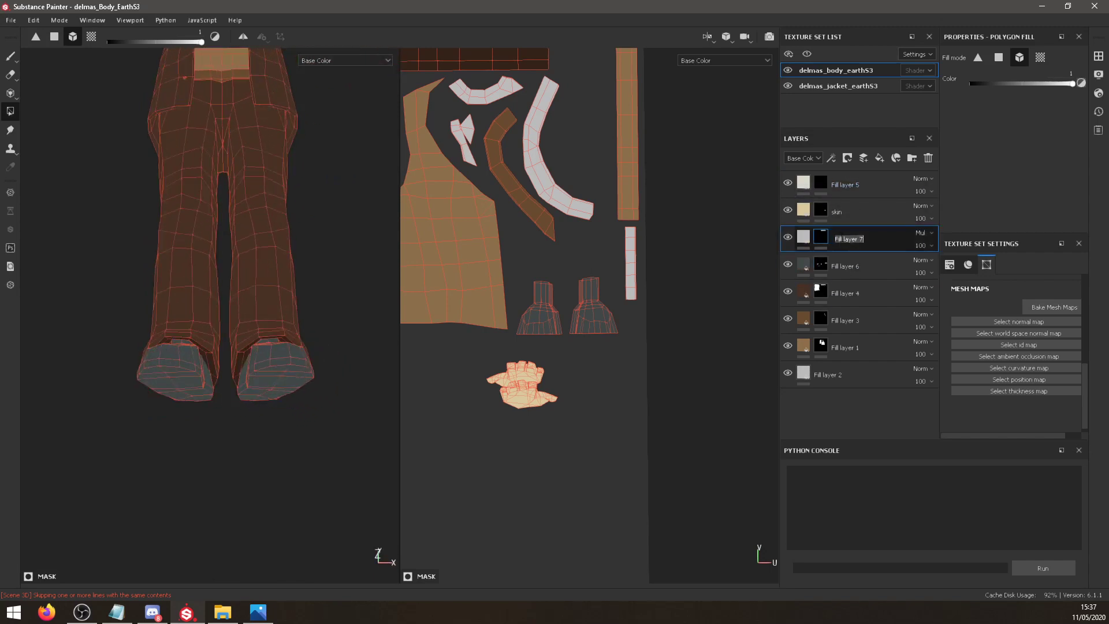
{"action": "type", "text": "SHADOW"}
{"action": "key", "text": "Return"}
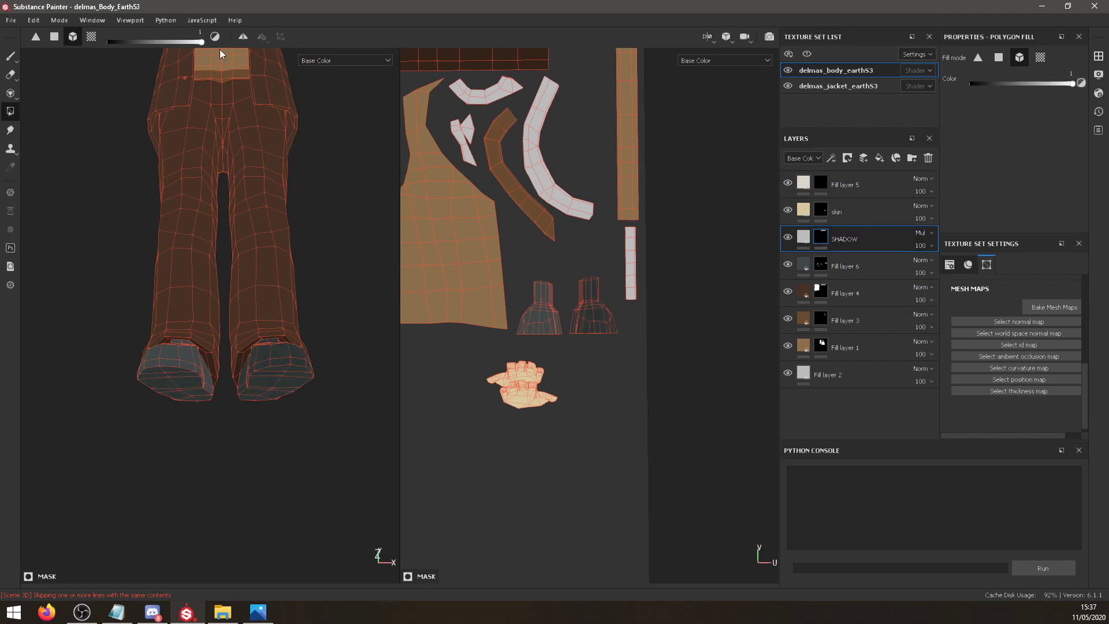
Fill the polygons of the shoe soles in the SHADOW layer's mask using quad fill mode.
{"action": "left_click", "coordinate": [53, 37]}
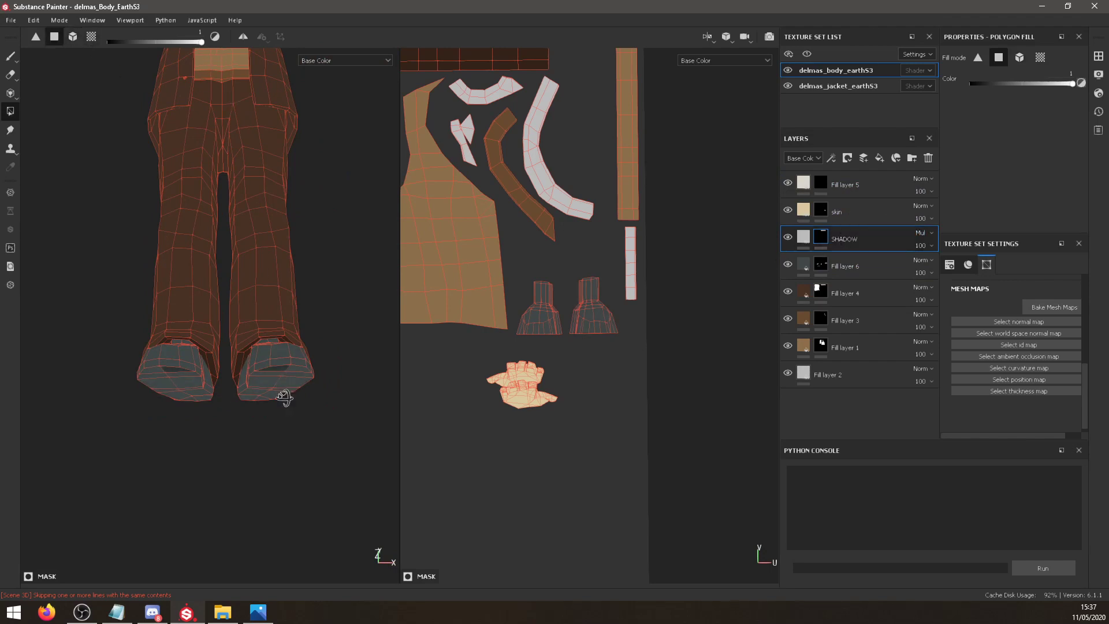
{"action": "left_click_drag", "start_coordinate": [283, 373], "coordinate": [281, 335], "text": "alt"}
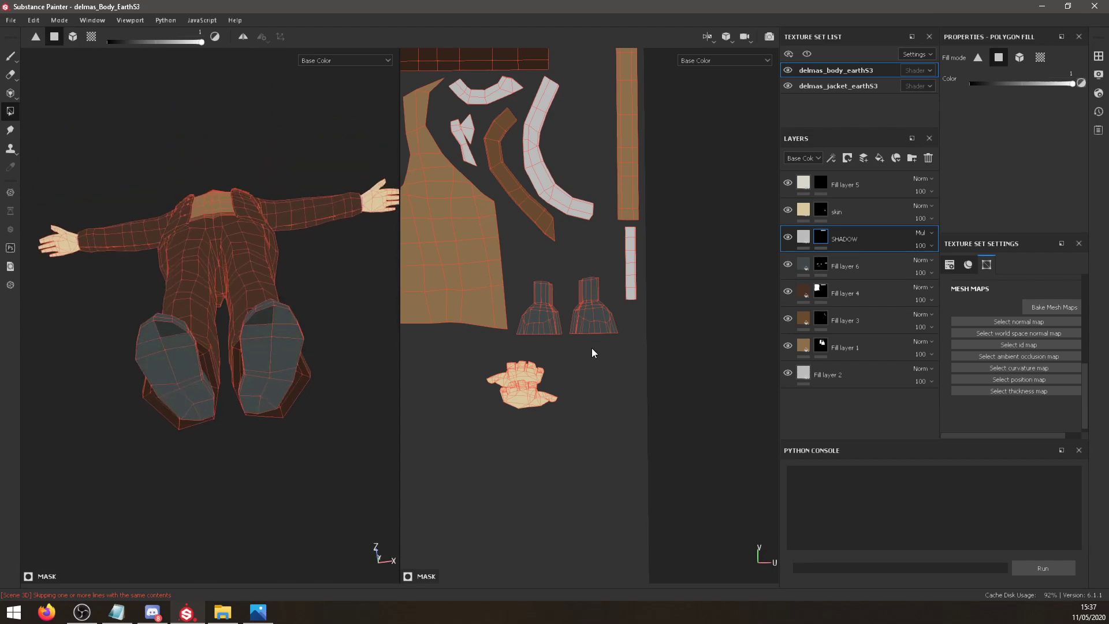
{"action": "scroll", "coordinate": [591, 350], "scroll_direction": "up", "scroll_amount": 5}
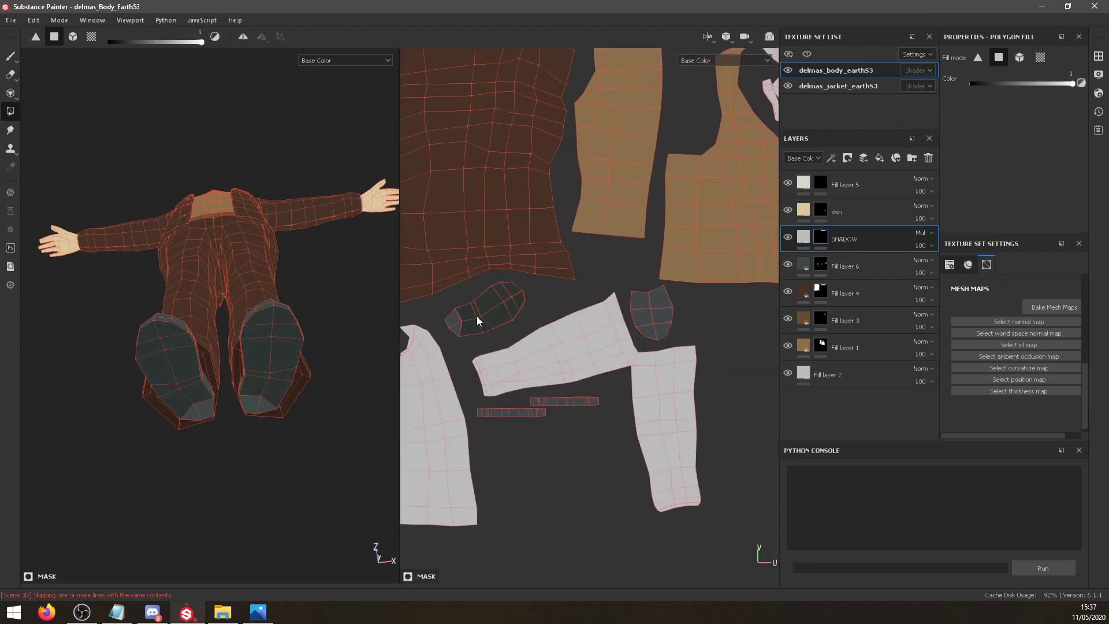
{"action": "left_click_drag", "start_coordinate": [288, 358], "coordinate": [266, 396], "text": "alt"}
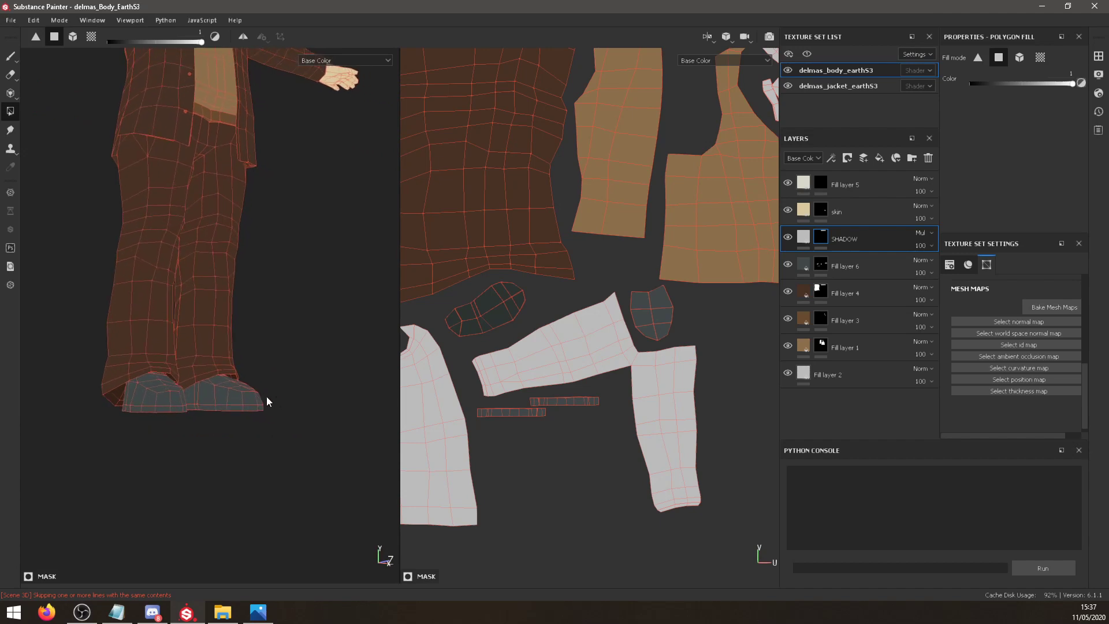
Switch to the Paint brush on the SHADOW mask for the shoe rim strips and set its size to 0.4.
{"action": "scroll", "coordinate": [542, 398], "scroll_direction": "up", "scroll_amount": 6}
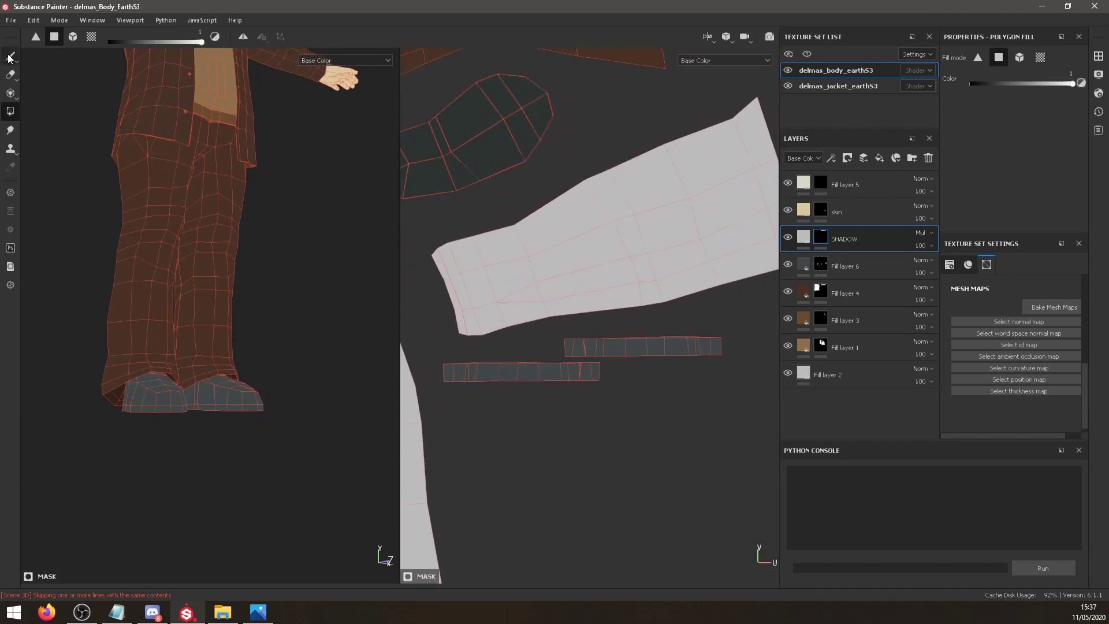
{"action": "left_click", "coordinate": [90, 37]}
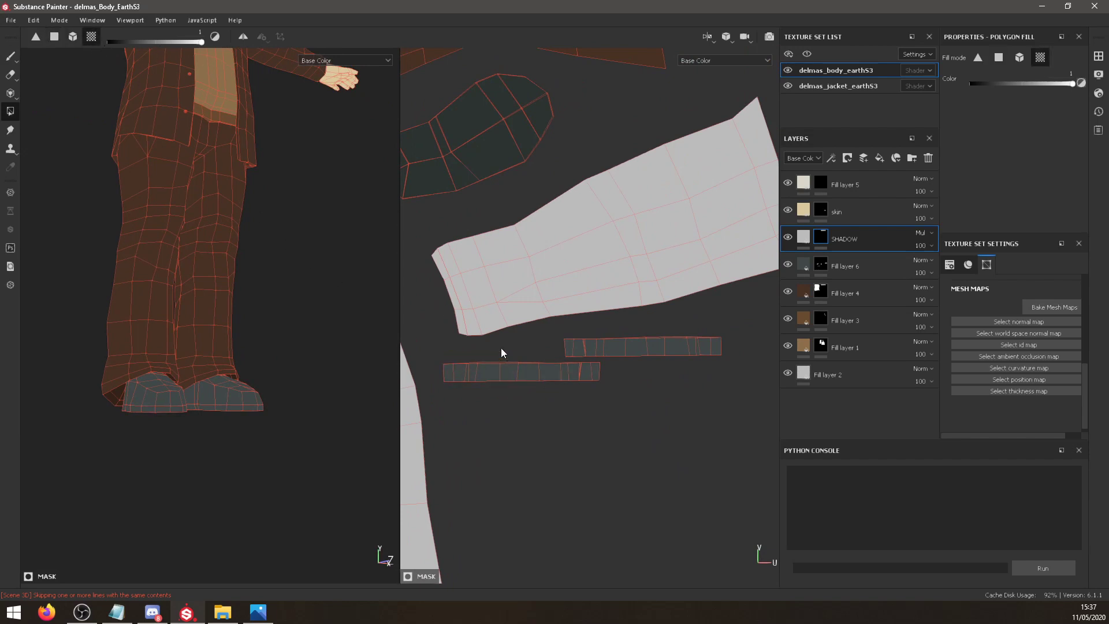
{"action": "left_click", "coordinate": [10, 56]}
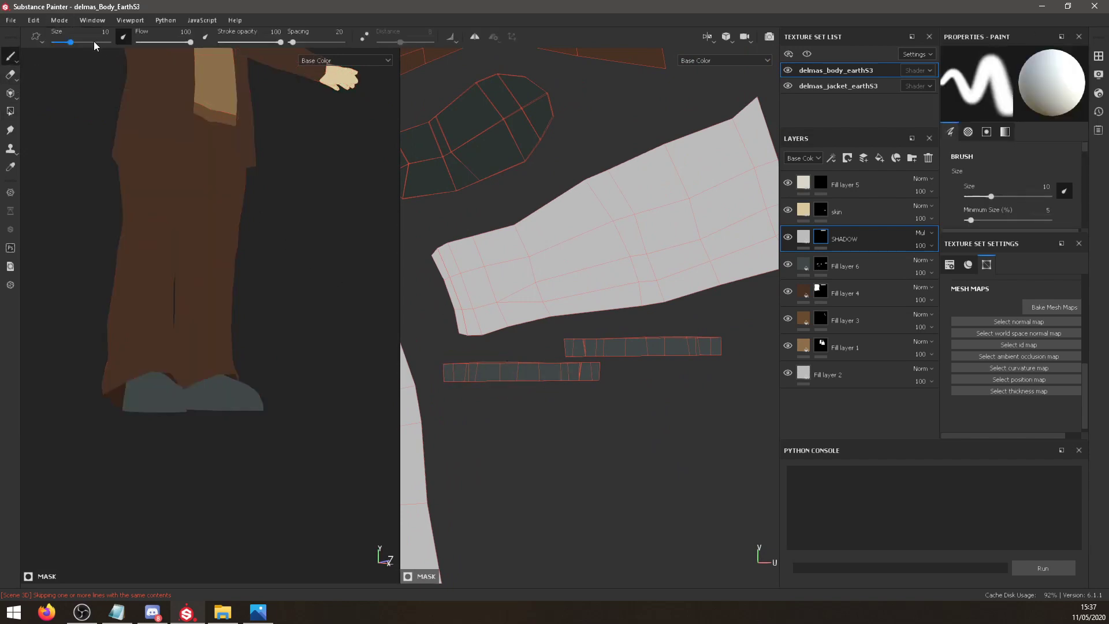
{"action": "left_click", "coordinate": [18, 57]}
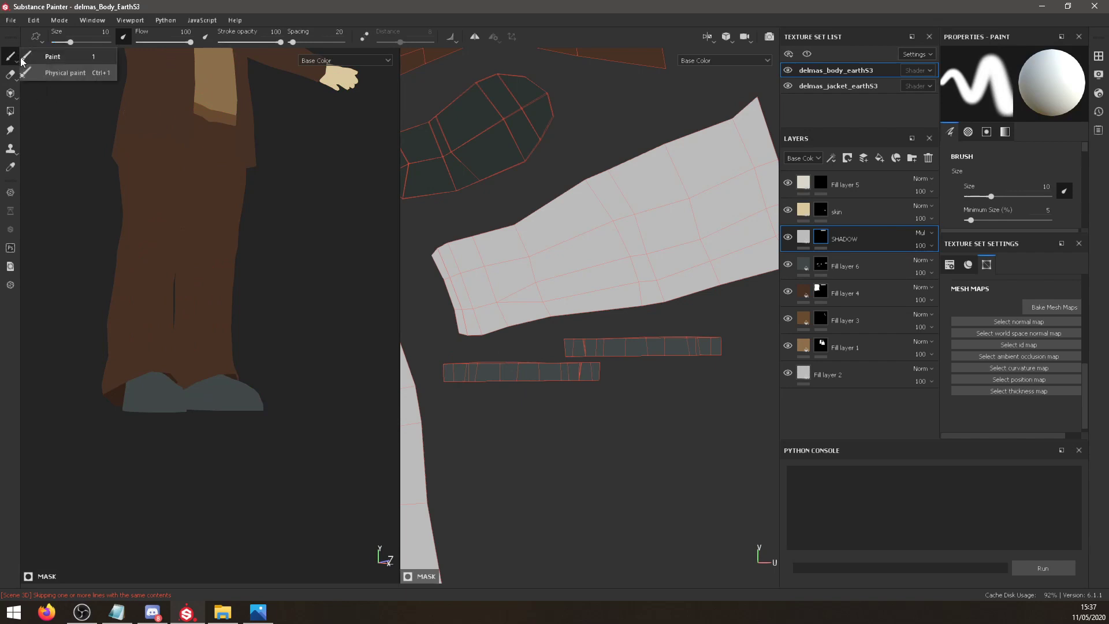
{"action": "left_click", "coordinate": [52, 60]}
{"action": "left_click_drag", "start_coordinate": [70, 42], "coordinate": [60, 43]}
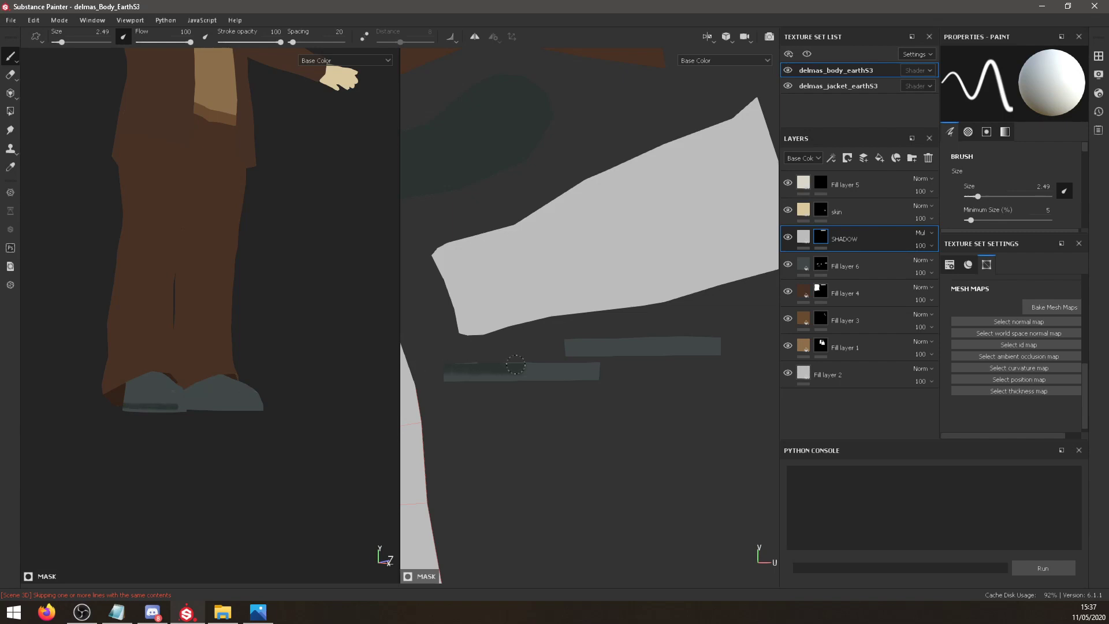
{"action": "left_click_drag", "start_coordinate": [61, 42], "coordinate": [55, 42]}
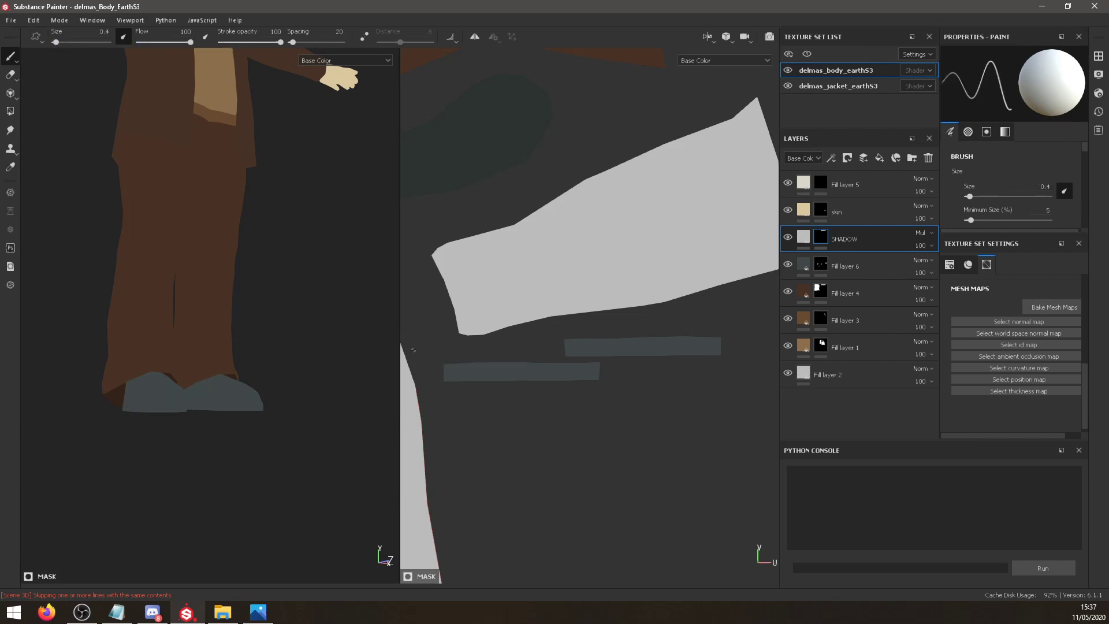
Paint thin straight shadow lines along the upper edges of both shoe rim strips in the UV layout.
{"action": "left_click_drag", "start_coordinate": [501, 363], "coordinate": [472, 362]}
{"action": "key", "text": "ctrl+z"}
{"action": "left_click", "coordinate": [682, 335], "text": "shift"}
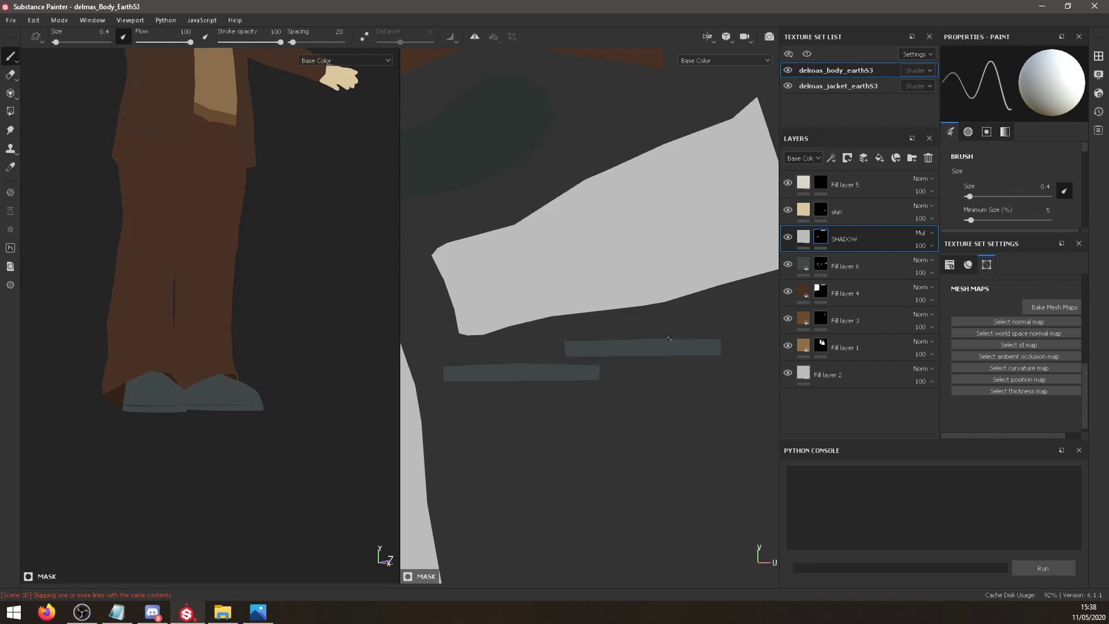
{"action": "left_click_drag", "start_coordinate": [664, 338], "coordinate": [699, 336]}
{"action": "left_click_drag", "start_coordinate": [275, 461], "coordinate": [204, 462], "text": "alt"}
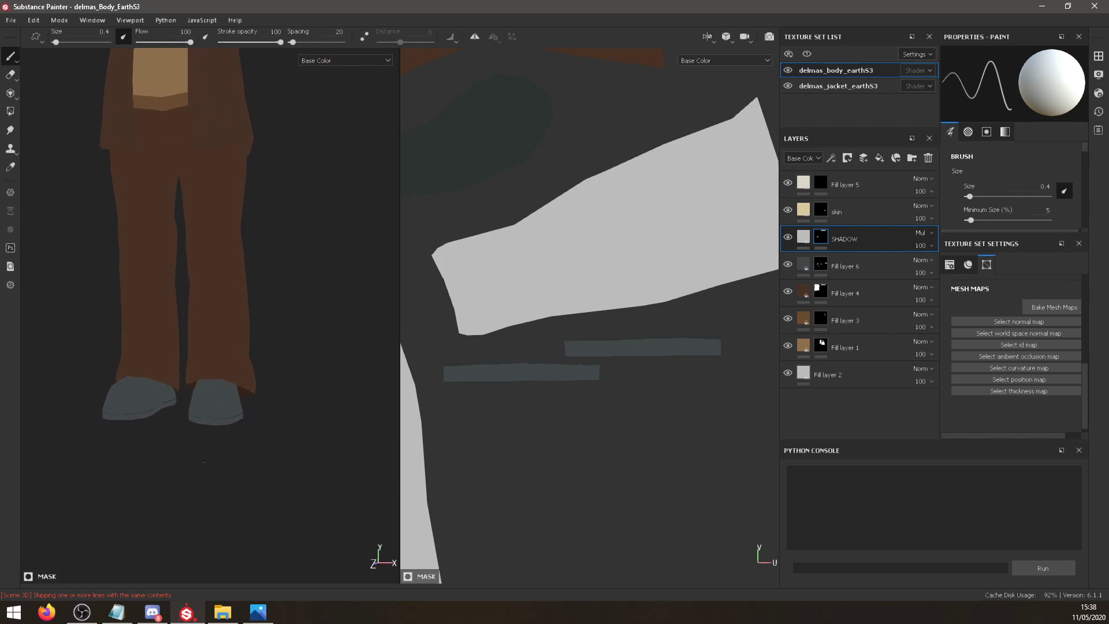
Set the brush size to 1 and thicken the shadow along the edges of the lower shoe rim strip, undoing stray strokes.
{"action": "right_click", "coordinate": [604, 363]}
{"action": "left_click_drag", "start_coordinate": [630, 439], "coordinate": [632, 439]}
{"action": "left_click_drag", "start_coordinate": [603, 363], "coordinate": [528, 364]}
{"action": "key", "text": "ctrl+z"}
{"action": "mouse_move", "coordinate": [276, 411]}
{"action": "left_mouse_down", "text": "alt"}
{"action": "mouse_move", "coordinate": [506, 372]}
{"action": "mouse_move", "coordinate": [555, 349]}
{"action": "mouse_move", "coordinate": [559, 307]}
{"action": "mouse_move", "coordinate": [599, 376]}
{"action": "mouse_move", "coordinate": [673, 405]}
{"action": "left_mouse_up", "text": "alt"}
{"action": "mouse_move", "coordinate": [451, 379]}
{"action": "left_mouse_down"}
{"action": "mouse_move", "coordinate": [568, 380]}
{"action": "mouse_move", "coordinate": [459, 380]}
{"action": "left_mouse_up"}
{"action": "key", "text": "ctrl+z"}
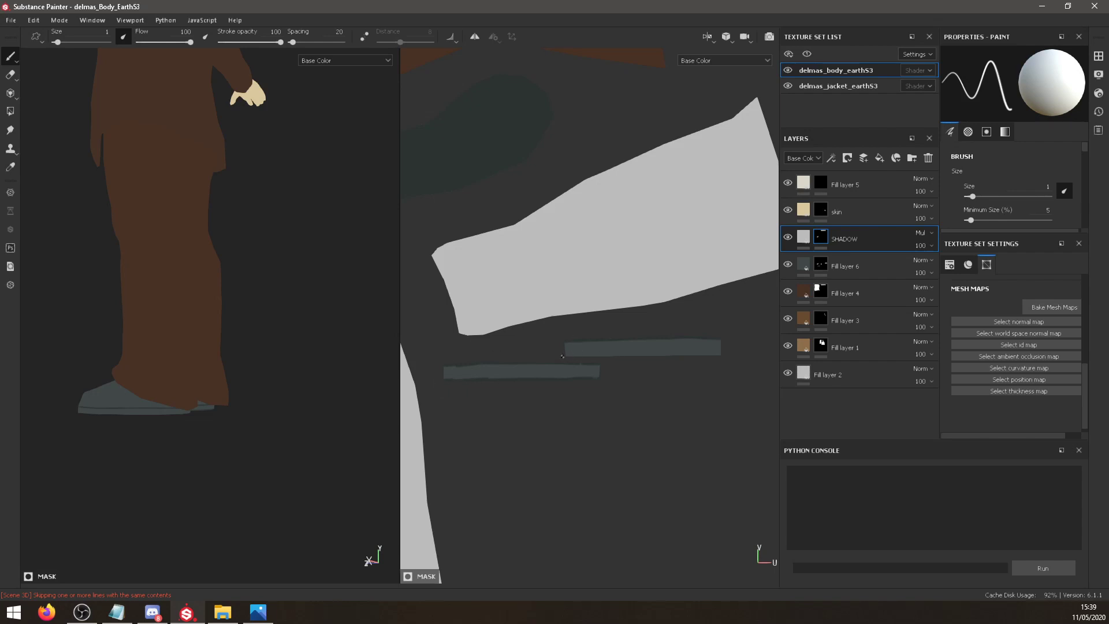
Paint a shadow line along the lower edge of the other shoe rim strip and inspect the shoes on the model.
{"action": "mouse_move", "coordinate": [595, 356]}
{"action": "left_mouse_down"}
{"action": "mouse_move", "coordinate": [573, 357]}
{"action": "mouse_move", "coordinate": [721, 353]}
{"action": "left_mouse_up"}
{"action": "left_click_drag", "start_coordinate": [136, 292], "coordinate": [275, 246], "text": "alt"}
{"action": "middle_click_drag", "start_coordinate": [62, 314], "coordinate": [135, 341], "text": "alt"}
{"action": "scroll", "coordinate": [135, 340], "scroll_direction": "up", "scroll_amount": 1}
{"action": "scroll", "coordinate": [134, 340], "scroll_direction": "down", "scroll_amount": 1}
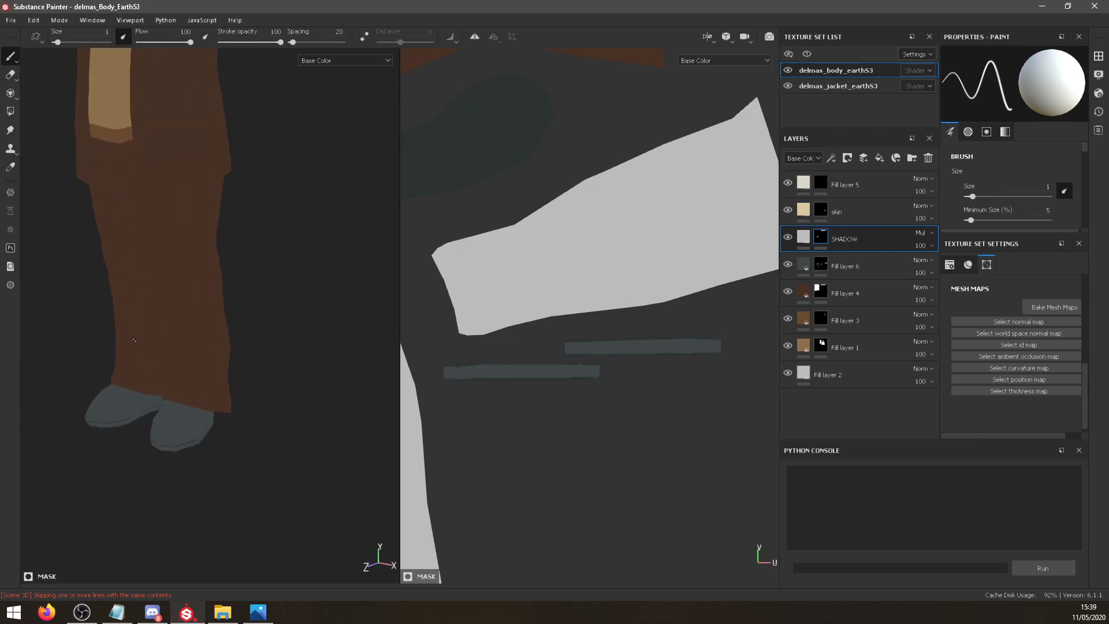
{"action": "left_click_drag", "start_coordinate": [134, 340], "coordinate": [202, 341], "text": "alt"}
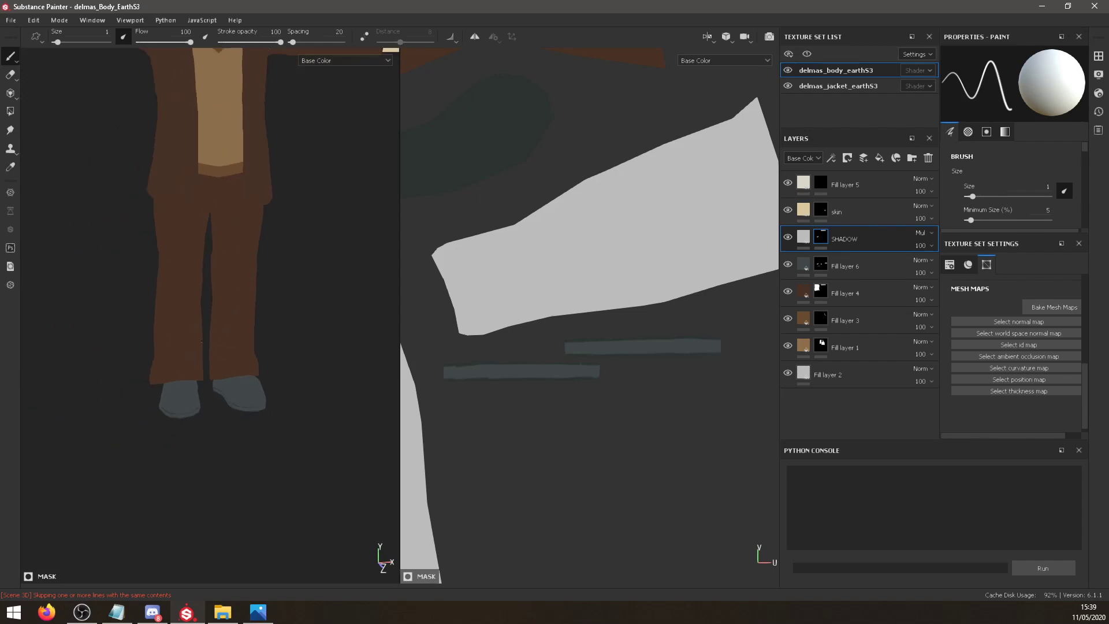
{"action": "scroll", "coordinate": [222, 329], "scroll_direction": "up", "scroll_amount": 4}
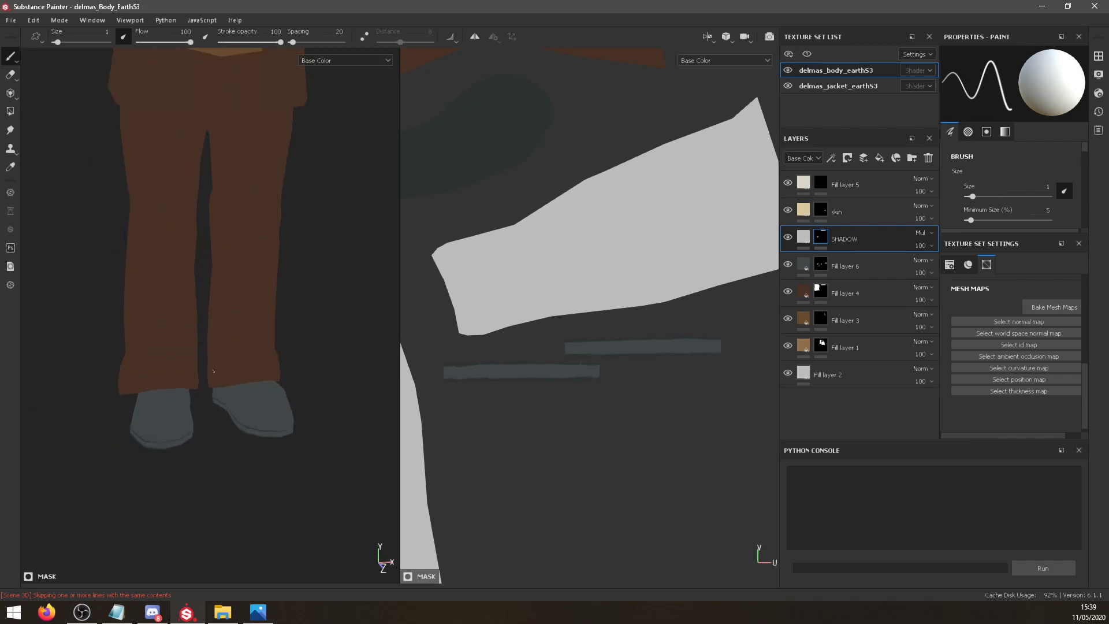
Try a straight shadow line along the trouser hem on the model, painting on the SHADOW mask.
{"action": "left_click", "coordinate": [820, 293]}
{"action": "scroll", "coordinate": [591, 267], "scroll_direction": "up", "scroll_amount": 1}
{"action": "scroll", "coordinate": [599, 287], "scroll_direction": "down", "scroll_amount": 4}
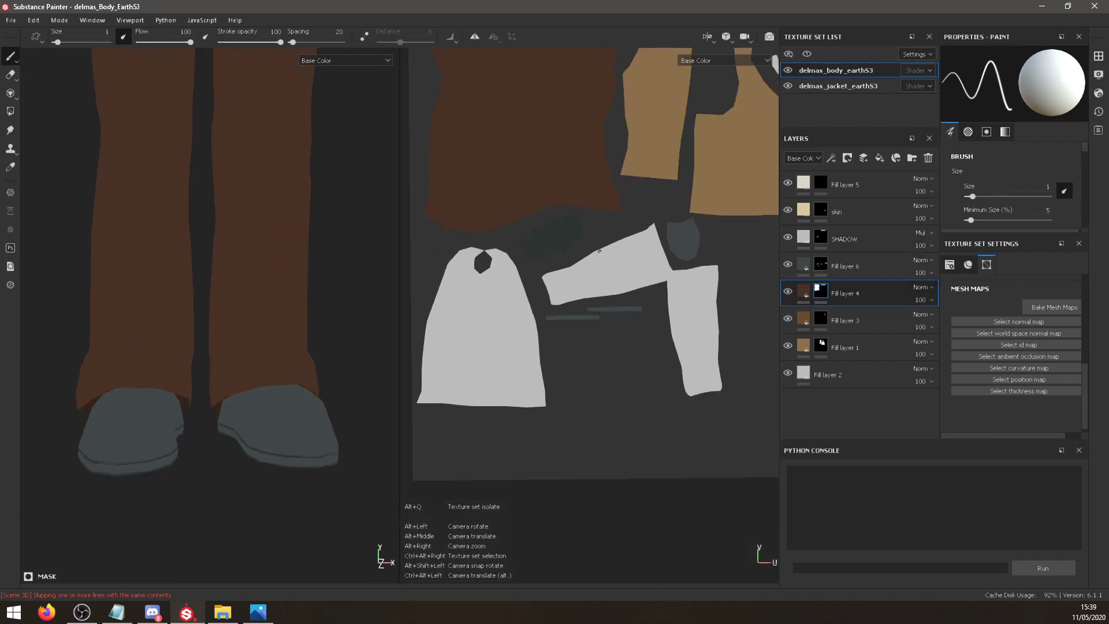
{"action": "middle_click_drag", "start_coordinate": [599, 251], "coordinate": [604, 482], "text": "alt"}
{"action": "middle_click_drag", "start_coordinate": [621, 378], "coordinate": [269, 346], "text": "alt"}
{"action": "scroll", "coordinate": [270, 346], "scroll_direction": "down", "scroll_amount": 1}
{"action": "middle_click_drag", "start_coordinate": [468, 342], "coordinate": [582, 387], "text": "alt"}
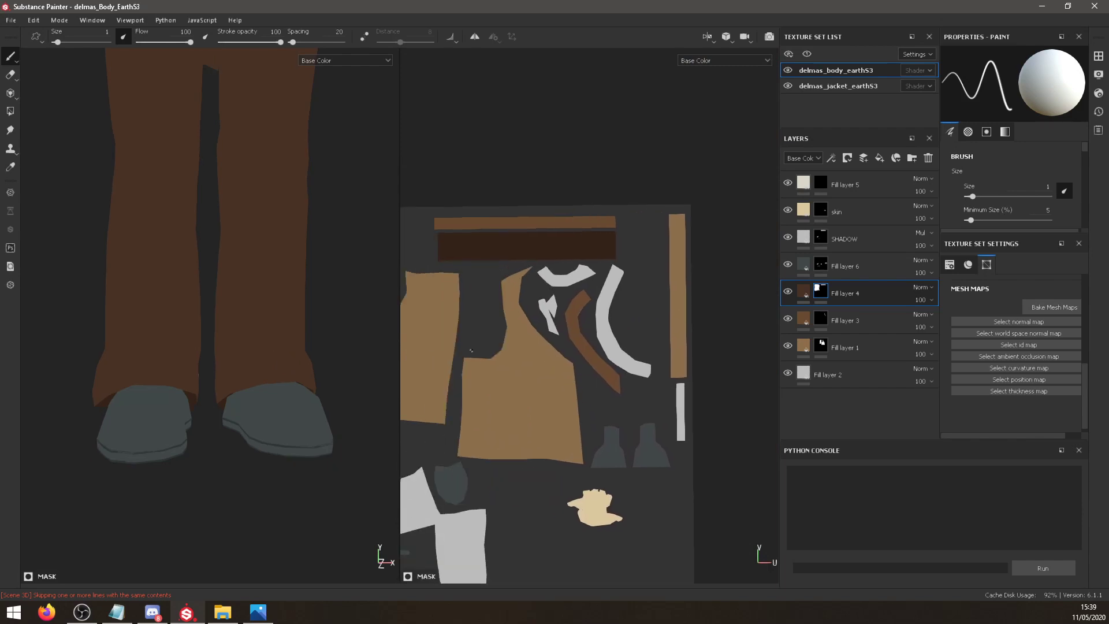
{"action": "left_click_drag", "start_coordinate": [278, 369], "coordinate": [210, 331], "text": "alt"}
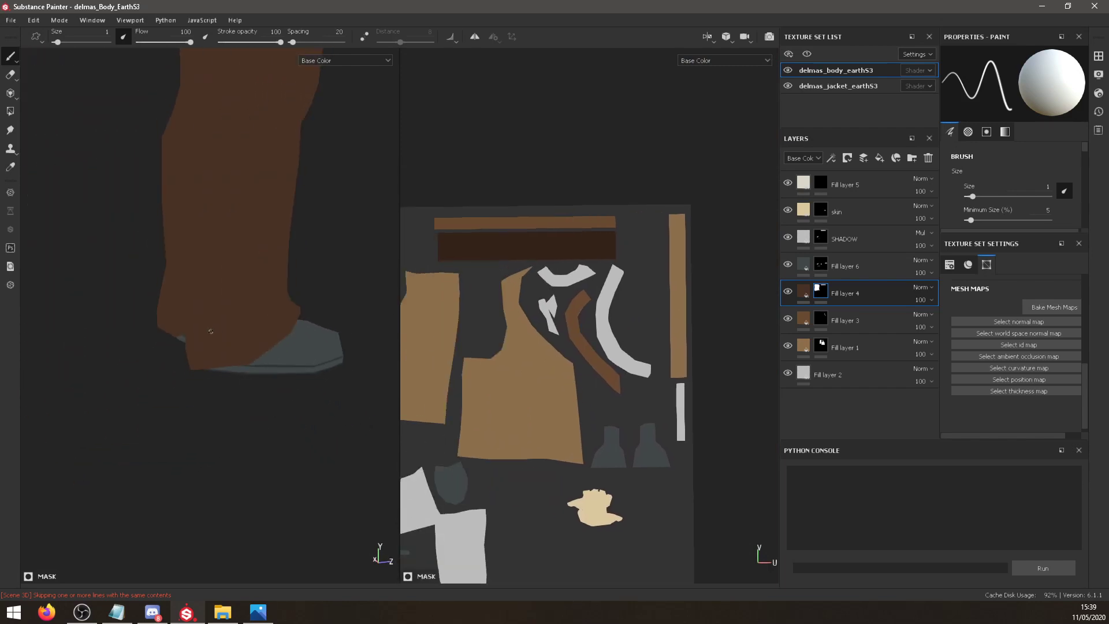
{"action": "scroll", "coordinate": [210, 331], "scroll_direction": "up", "scroll_amount": 1}
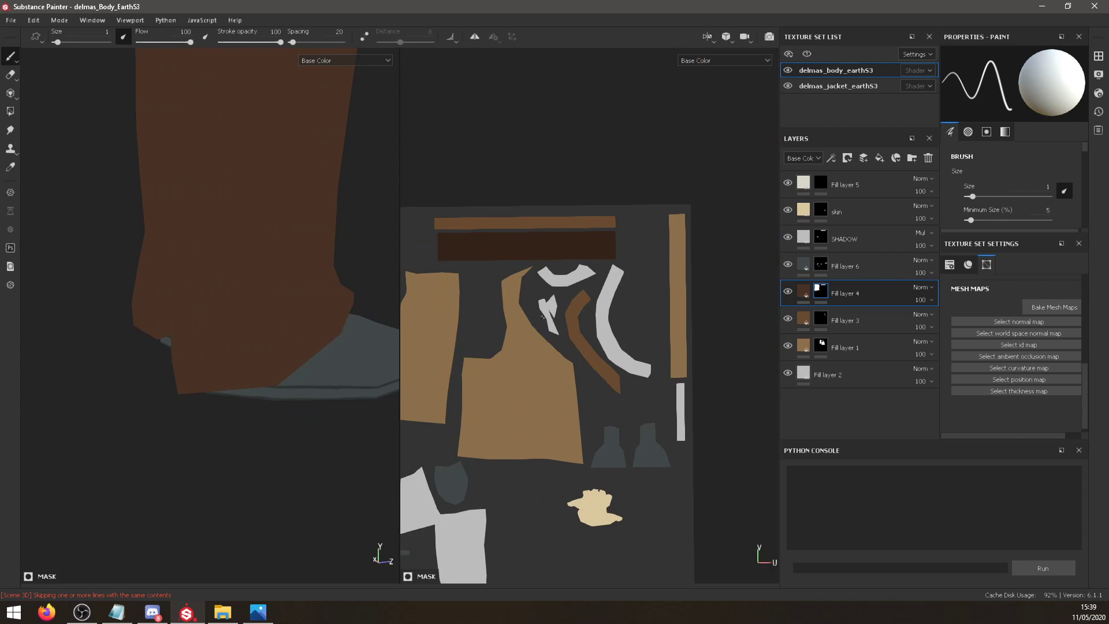
{"action": "left_click", "coordinate": [821, 237]}
{"action": "left_click", "coordinate": [322, 327], "text": "shift"}
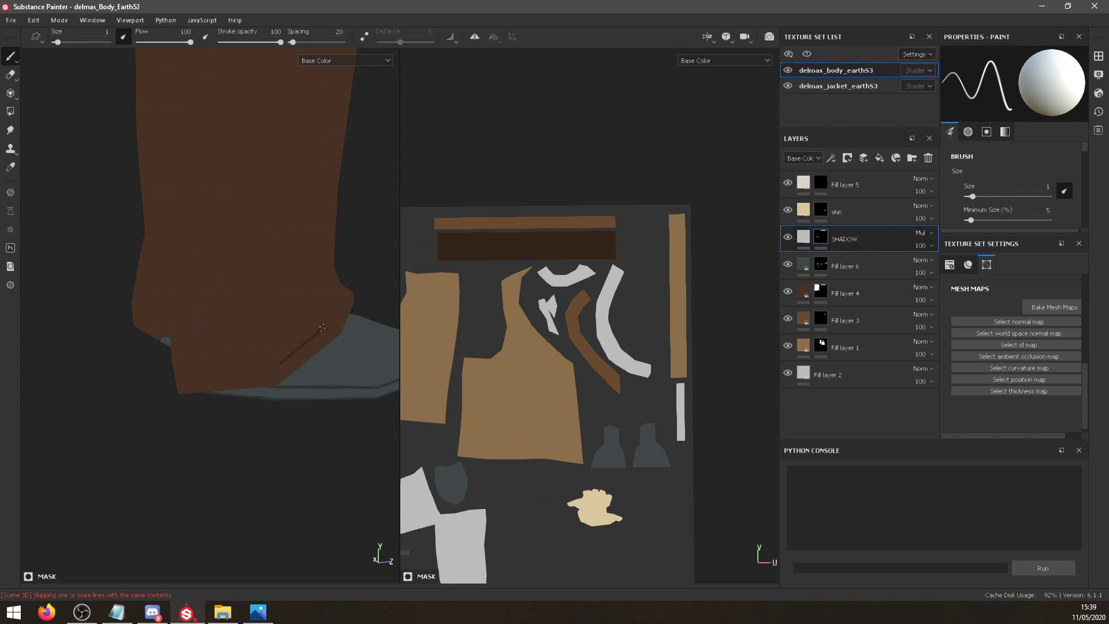
Set the brush size to 3.59 and try a shadow stroke along the trouser hem on the model, undoing the stroke.
{"action": "left_click", "coordinate": [982, 197]}
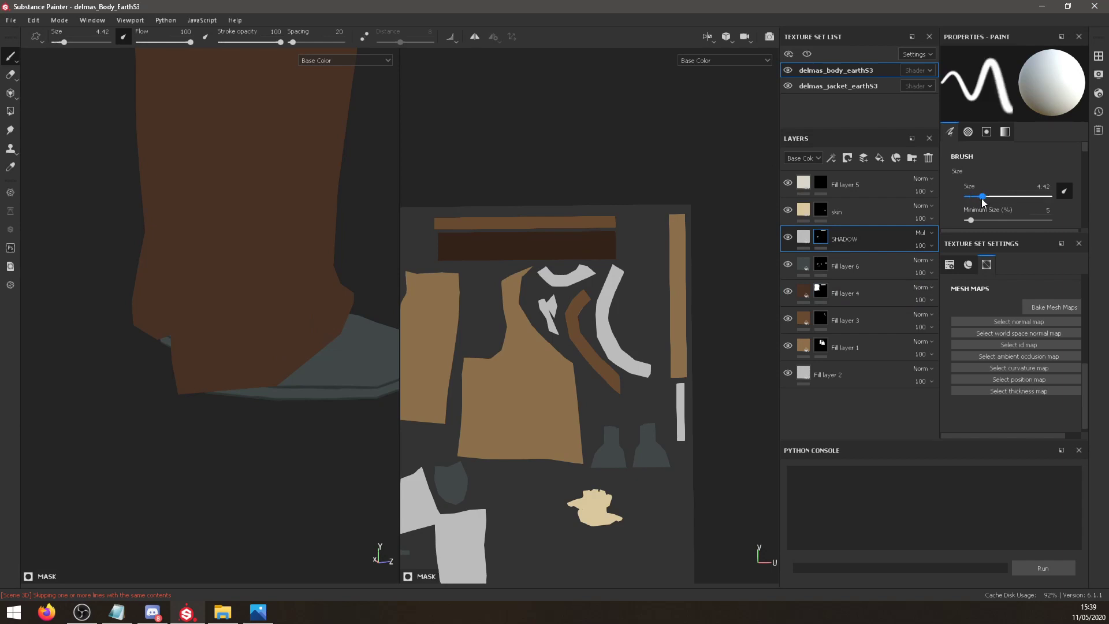
{"action": "middle_click_drag", "start_coordinate": [289, 346], "coordinate": [232, 353], "text": "alt"}
{"action": "middle_click_drag", "start_coordinate": [529, 392], "coordinate": [809, 325], "text": "alt"}
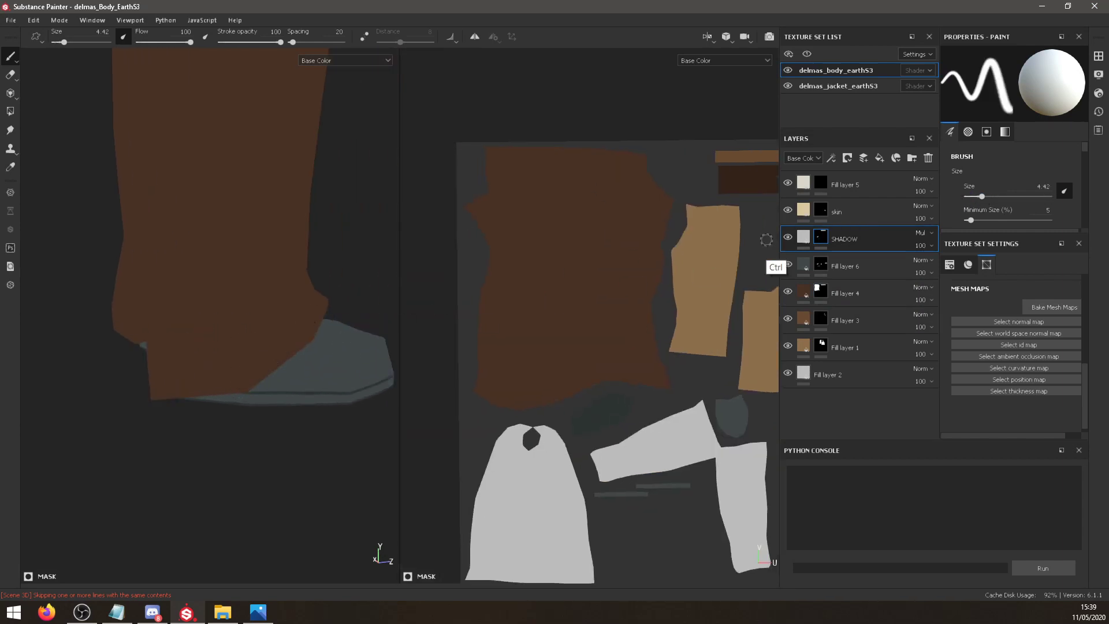
{"action": "right_click_drag", "start_coordinate": [766, 240], "coordinate": [751, 240], "text": "ctrl"}
{"action": "left_click_drag", "start_coordinate": [316, 315], "coordinate": [270, 361]}
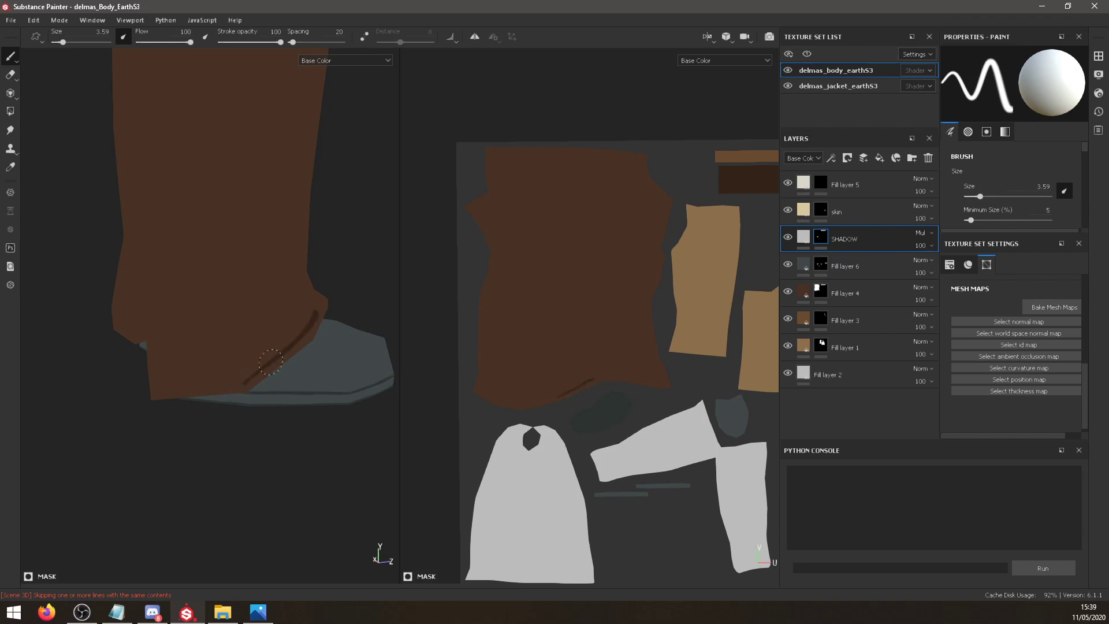
{"action": "key", "text": "ctrl+z"}
Paint a shadow line along the whole lower edge of the trouser piece in the UV layout, undoing and repainting uneven strokes.
{"action": "left_click_drag", "start_coordinate": [606, 379], "coordinate": [536, 407]}
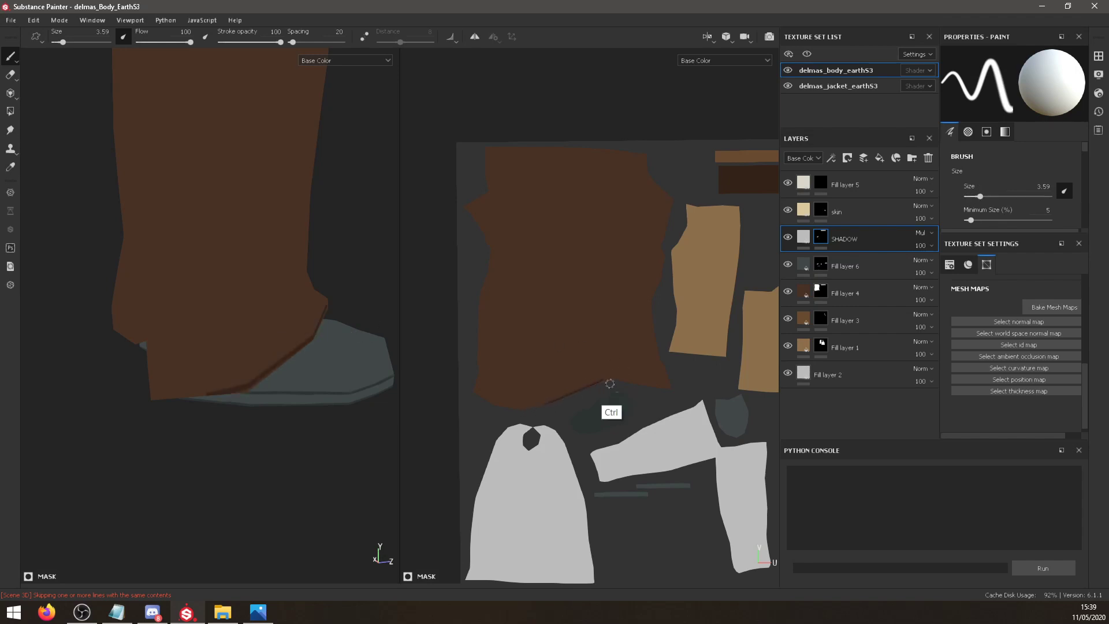
{"action": "key", "text": "ctrl+z"}
{"action": "left_click_drag", "start_coordinate": [603, 382], "coordinate": [524, 411]}
{"action": "key", "text": "ctrl+z"}
{"action": "left_click_drag", "start_coordinate": [599, 384], "coordinate": [548, 403]}
{"action": "left_click_drag", "start_coordinate": [468, 388], "coordinate": [495, 404]}
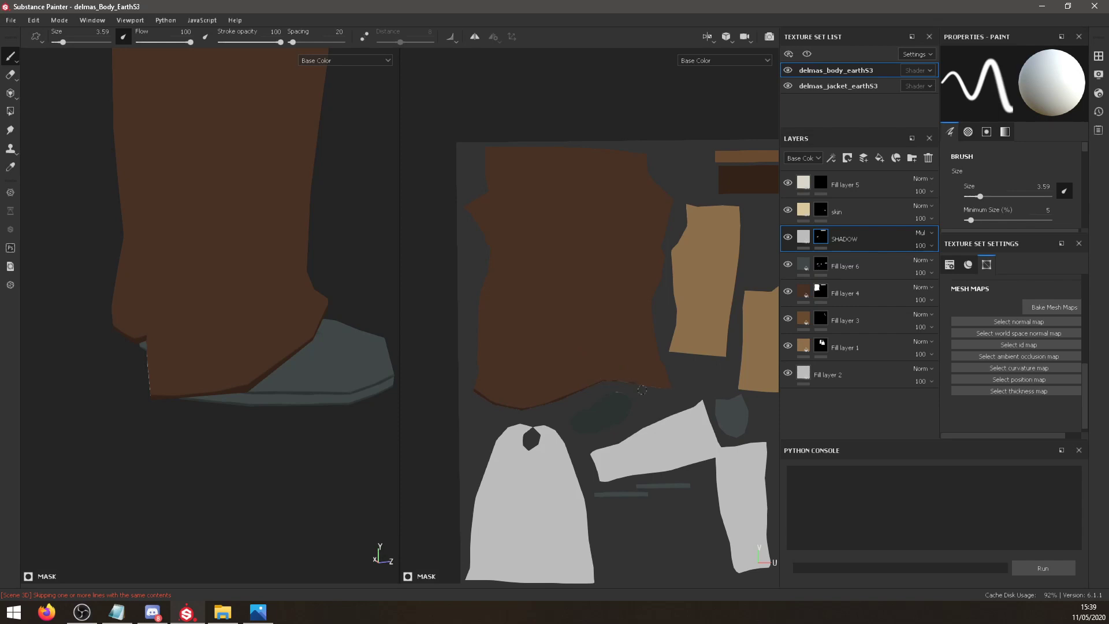
{"action": "mouse_move", "coordinate": [617, 380]}
{"action": "left_mouse_down"}
{"action": "mouse_move", "coordinate": [665, 389]}
{"action": "mouse_move", "coordinate": [480, 398]}
{"action": "left_mouse_up"}
{"action": "mouse_move", "coordinate": [260, 301]}
{"action": "left_mouse_down", "text": "alt"}
{"action": "mouse_move", "coordinate": [248, 289]}
{"action": "mouse_move", "coordinate": [228, 314]}
{"action": "mouse_move", "coordinate": [231, 284]}
{"action": "mouse_move", "coordinate": [248, 302]}
{"action": "mouse_move", "coordinate": [129, 300]}
{"action": "mouse_move", "coordinate": [205, 274]}
{"action": "left_mouse_up", "text": "alt"}
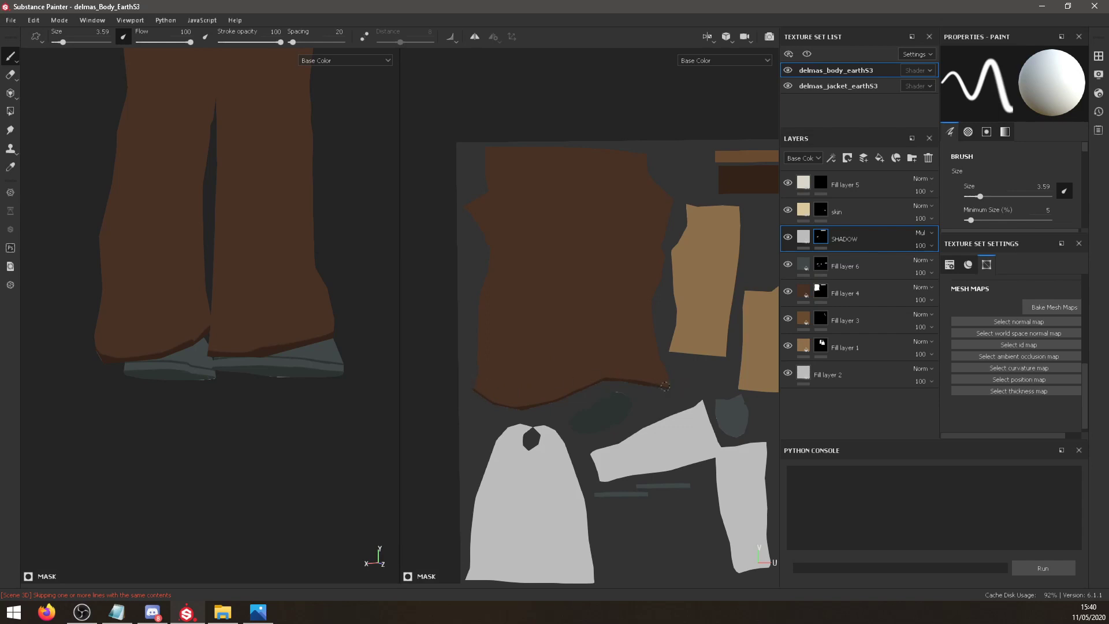
Examine the trouser hem shadow up close, on the full model and in the UV layout.
{"action": "scroll", "coordinate": [134, 252], "scroll_direction": "up", "scroll_amount": 3}
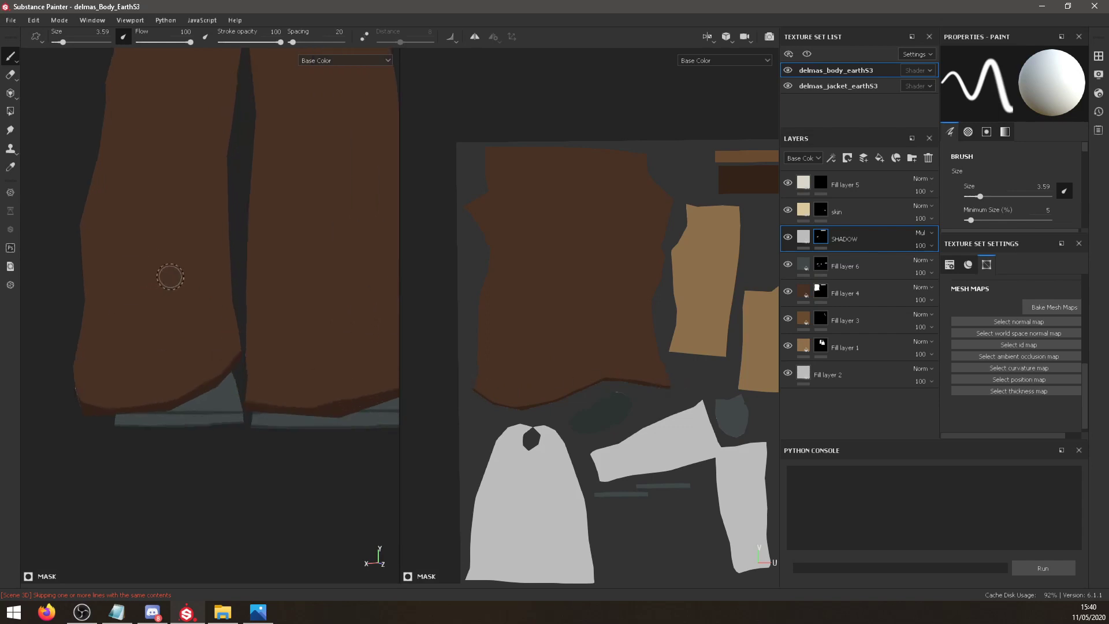
{"action": "scroll", "coordinate": [174, 274], "scroll_direction": "down", "scroll_amount": 5}
{"action": "middle_click_drag", "start_coordinate": [178, 267], "coordinate": [199, 341], "text": "alt"}
{"action": "left_click_drag", "start_coordinate": [199, 341], "coordinate": [321, 400], "text": "alt"}
{"action": "middle_click_drag", "start_coordinate": [320, 400], "coordinate": [286, 364], "text": "alt"}
{"action": "scroll", "coordinate": [589, 361], "scroll_direction": "up", "scroll_amount": 3}
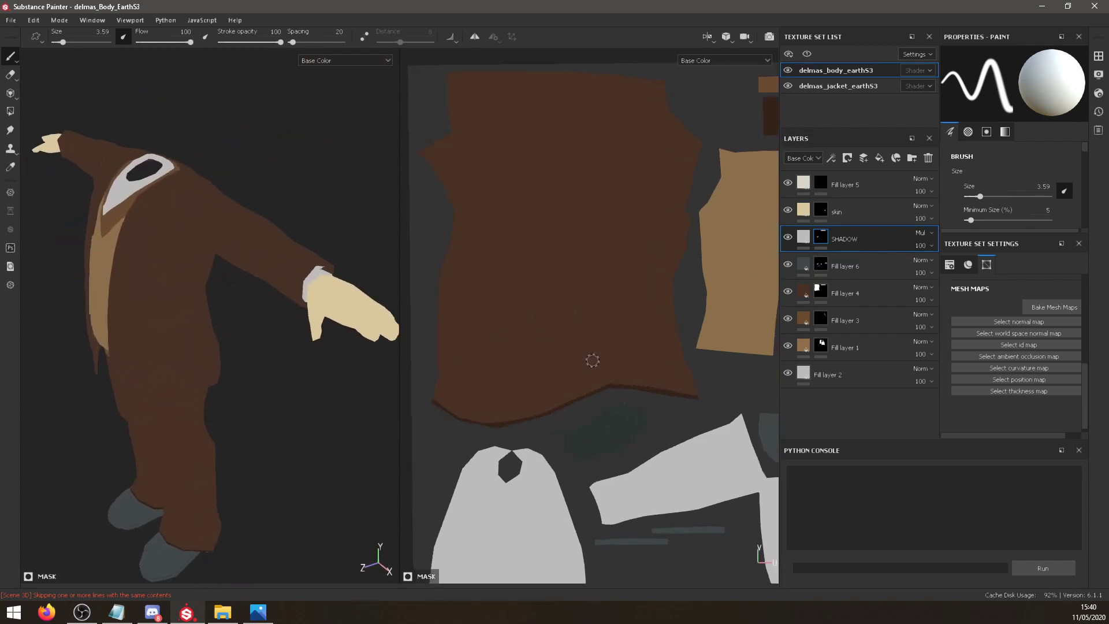
{"action": "scroll", "coordinate": [591, 359], "scroll_direction": "down", "scroll_amount": 4}
{"action": "middle_click_drag", "start_coordinate": [687, 346], "coordinate": [510, 345], "text": "alt"}
{"action": "scroll", "coordinate": [651, 338], "scroll_direction": "up", "scroll_amount": 5}
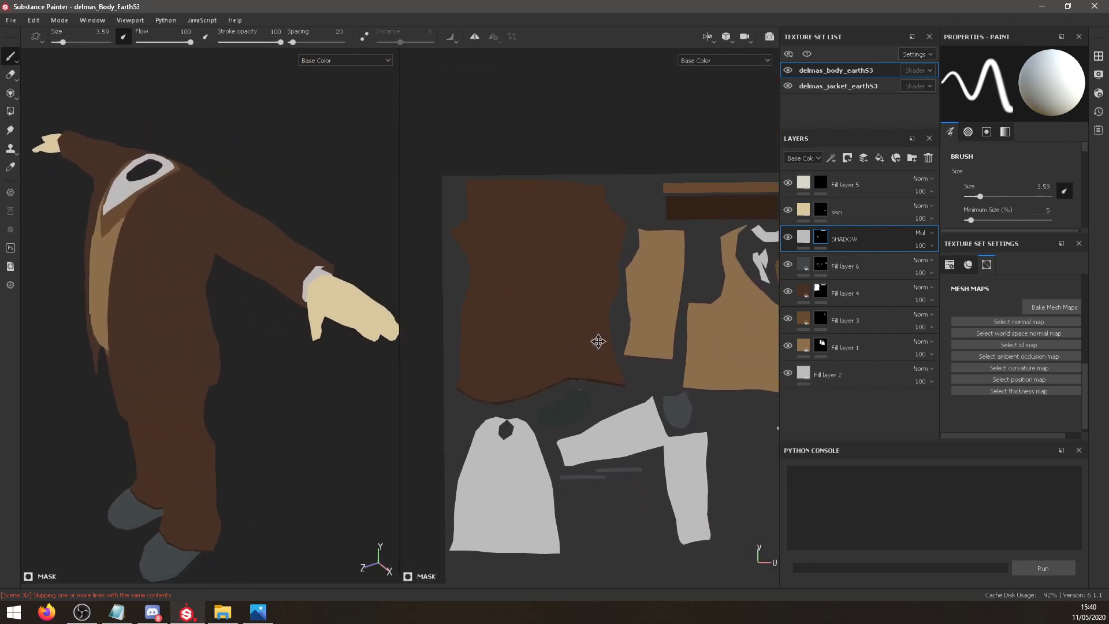
Switch to the mask of the lines layer in the delmas_jacket_earthS3 texture set and try a stroke in the UV layout, undoing it.
{"action": "left_click", "coordinate": [844, 87]}
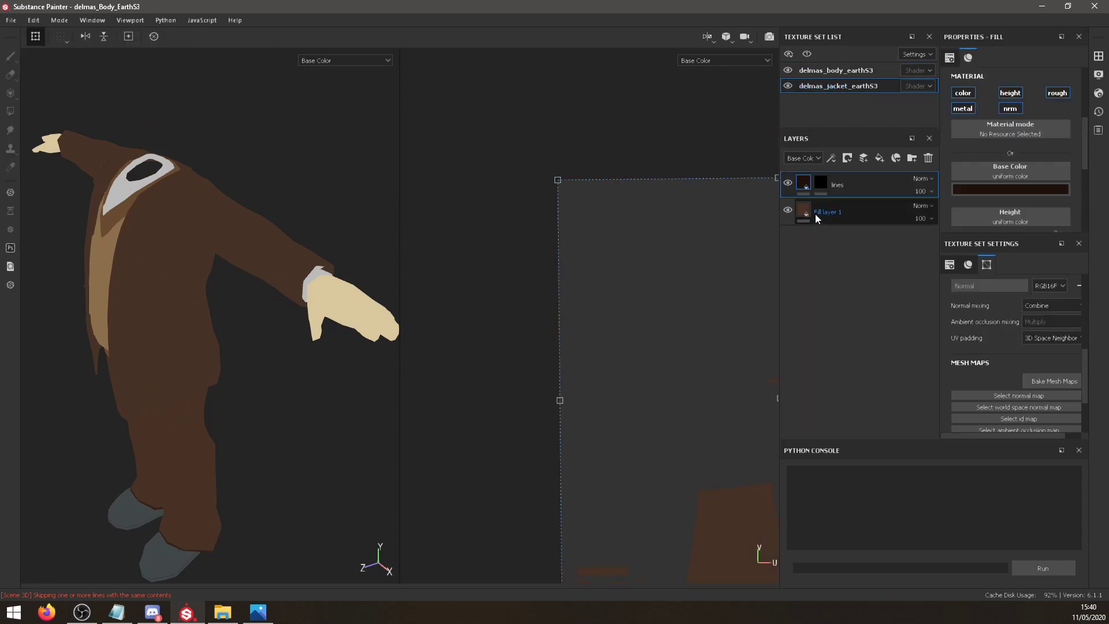
{"action": "left_click", "coordinate": [821, 184]}
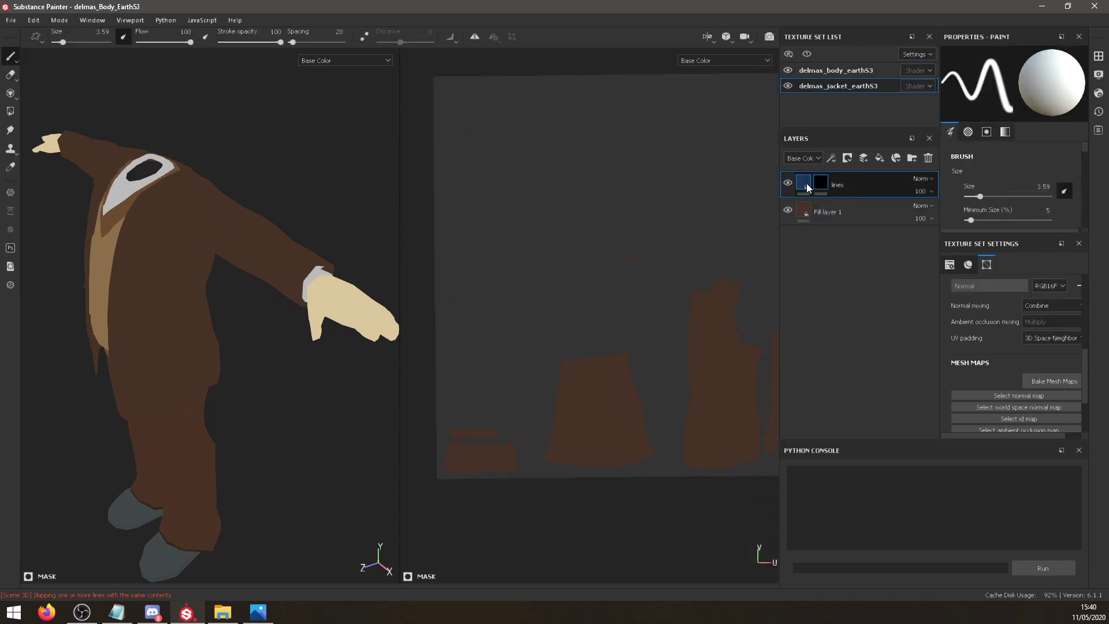
{"action": "scroll", "coordinate": [588, 399], "scroll_direction": "up", "scroll_amount": 2}
{"action": "scroll", "coordinate": [588, 397], "scroll_direction": "up", "scroll_amount": 2}
{"action": "mouse_move", "coordinate": [635, 317]}
{"action": "left_mouse_down"}
{"action": "mouse_move", "coordinate": [607, 401]}
{"action": "mouse_move", "coordinate": [620, 473]}
{"action": "left_mouse_up"}
{"action": "key", "text": "ctrl+z"}
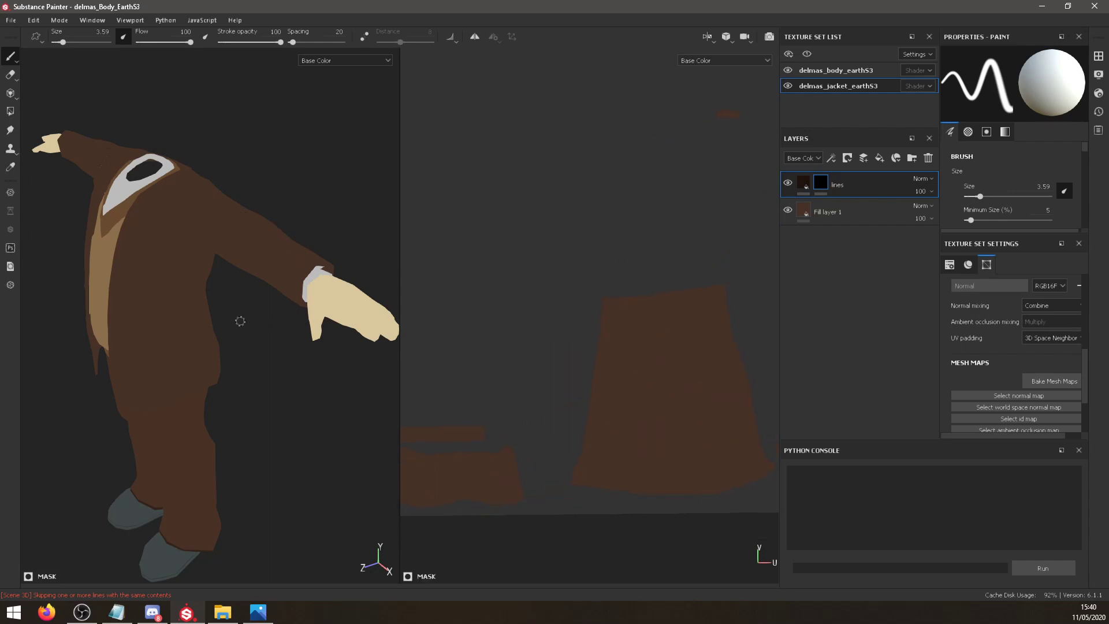
Paint a dark line along the cuff edge of the jacket sleeve piece in the UV layout on the lines mask.
{"action": "scroll", "coordinate": [240, 320], "scroll_direction": "up", "scroll_amount": 5}
{"action": "left_click_drag", "start_coordinate": [191, 373], "coordinate": [245, 349], "text": "alt"}
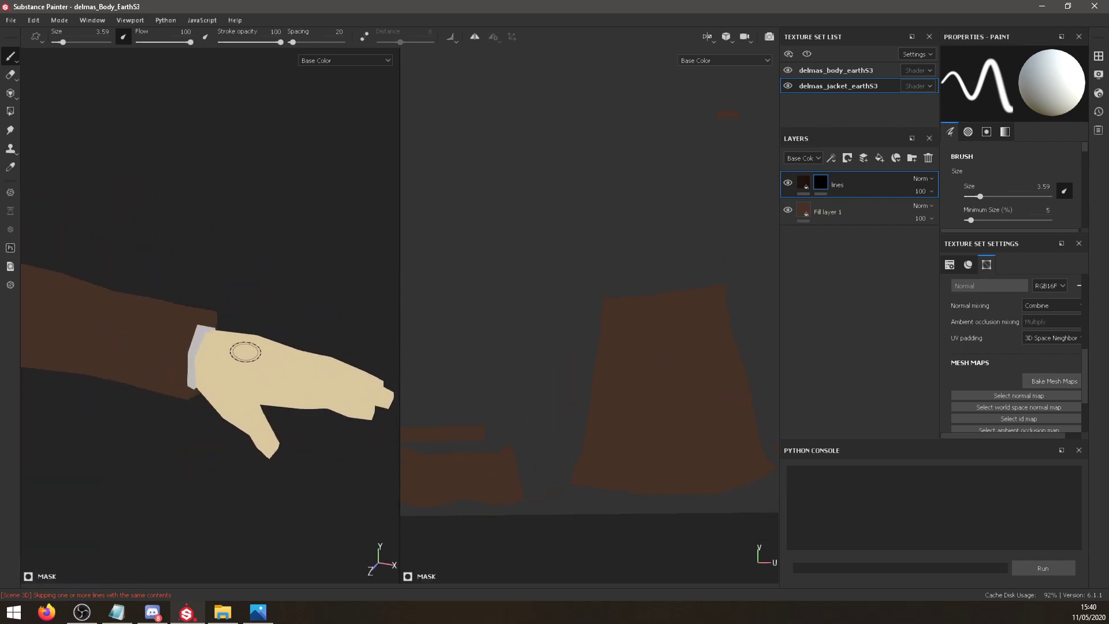
{"action": "left_click", "coordinate": [606, 298]}
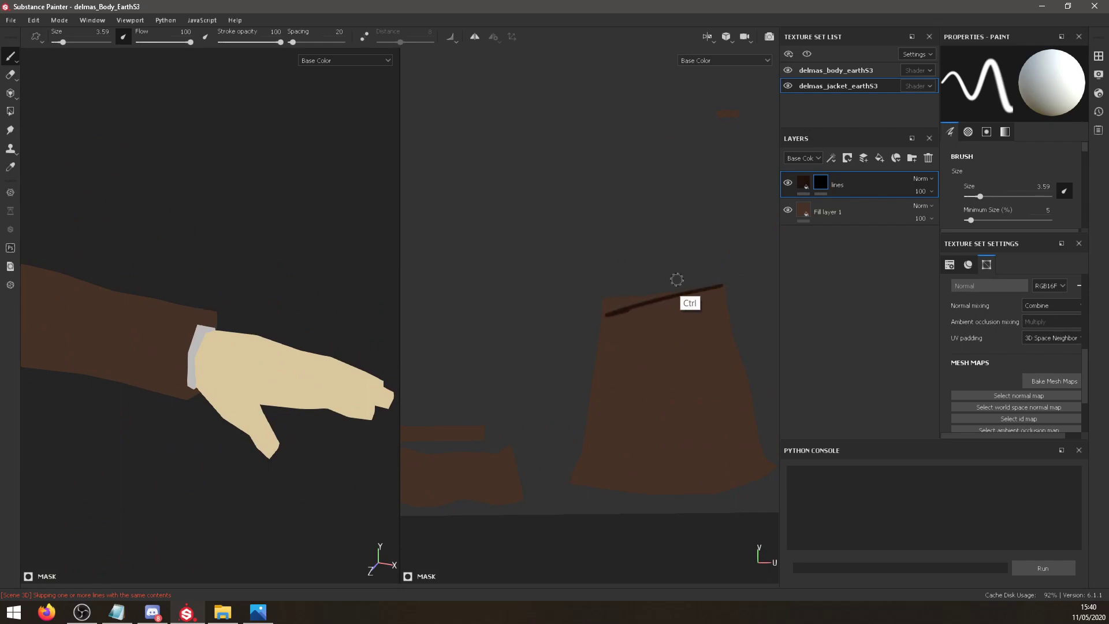
{"action": "left_click", "coordinate": [724, 284], "text": "shift"}
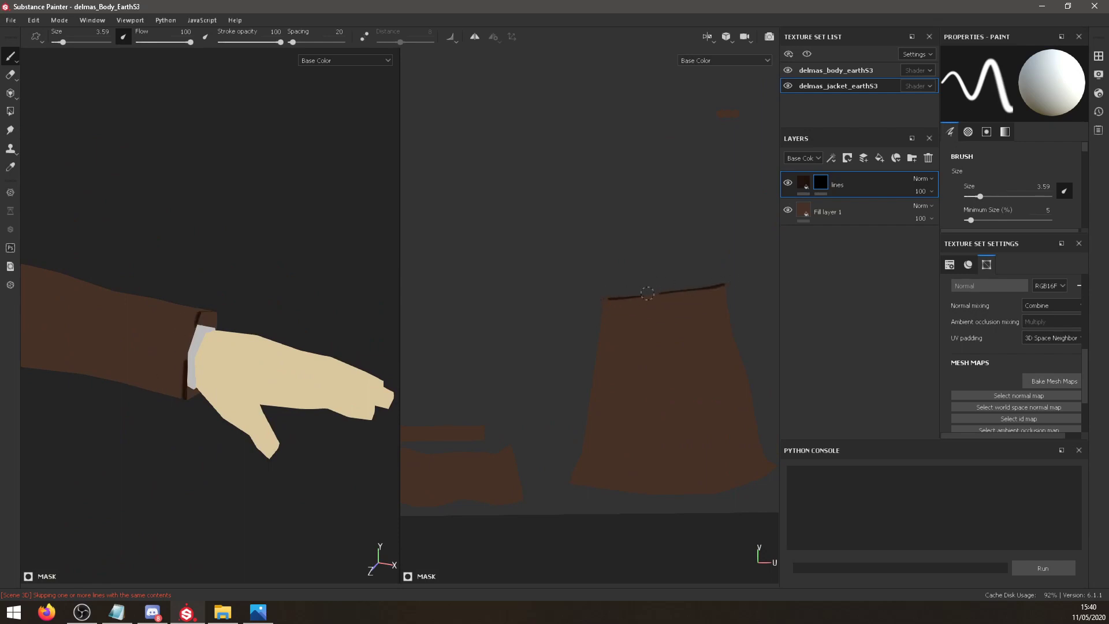
{"action": "left_click_drag", "start_coordinate": [710, 284], "coordinate": [623, 296]}
{"action": "right_click_drag", "start_coordinate": [595, 387], "coordinate": [568, 424], "text": "alt"}
{"action": "middle_click_drag", "start_coordinate": [569, 424], "coordinate": [610, 387], "text": "alt"}
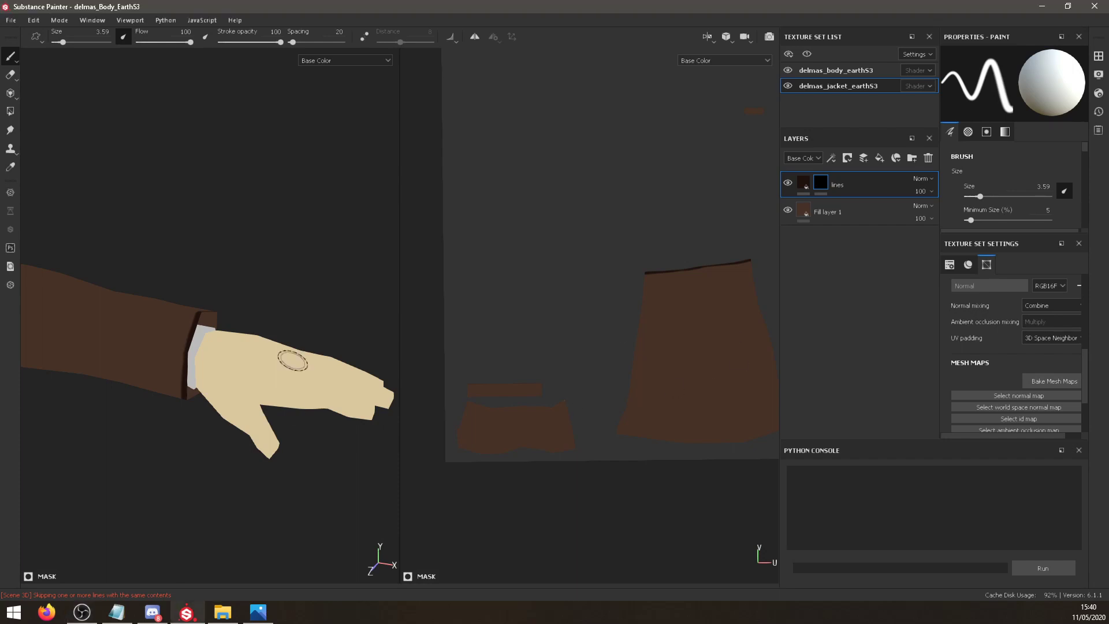
Paint the narrow inner cuff strip of the jacket sleeve completely dark in the UV layout.
{"action": "middle_click_drag", "start_coordinate": [239, 377], "coordinate": [321, 337], "text": "alt"}
{"action": "middle_click_drag", "start_coordinate": [568, 356], "coordinate": [578, 339], "text": "alt"}
{"action": "scroll", "coordinate": [557, 378], "scroll_direction": "up", "scroll_amount": 1}
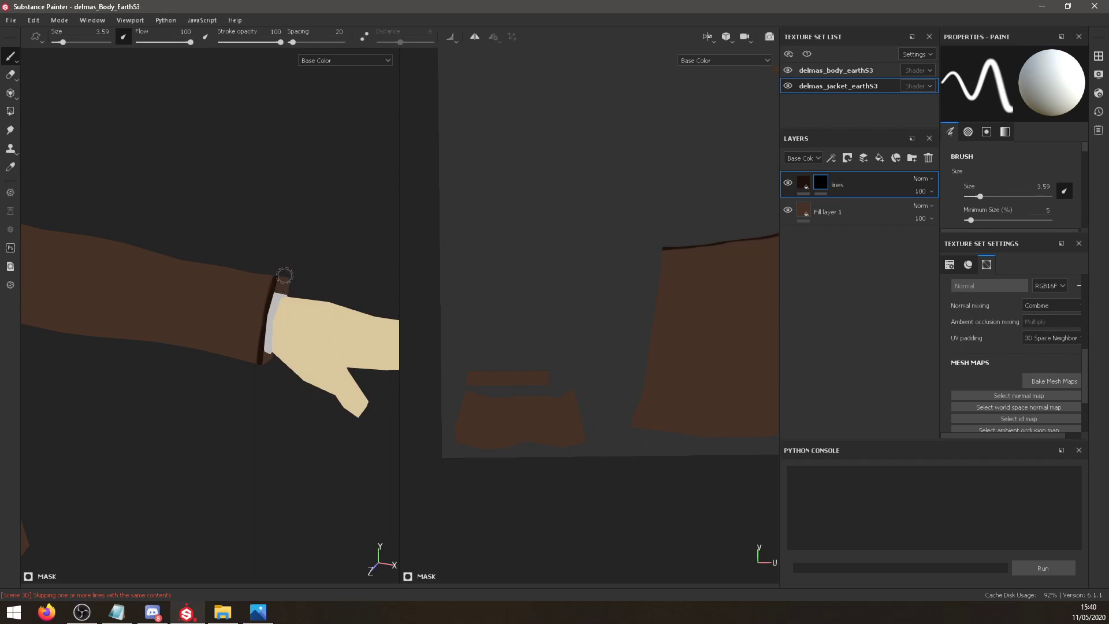
{"action": "mouse_move", "coordinate": [549, 376]}
{"action": "left_mouse_down"}
{"action": "mouse_move", "coordinate": [471, 372]}
{"action": "mouse_move", "coordinate": [548, 375]}
{"action": "left_mouse_up"}
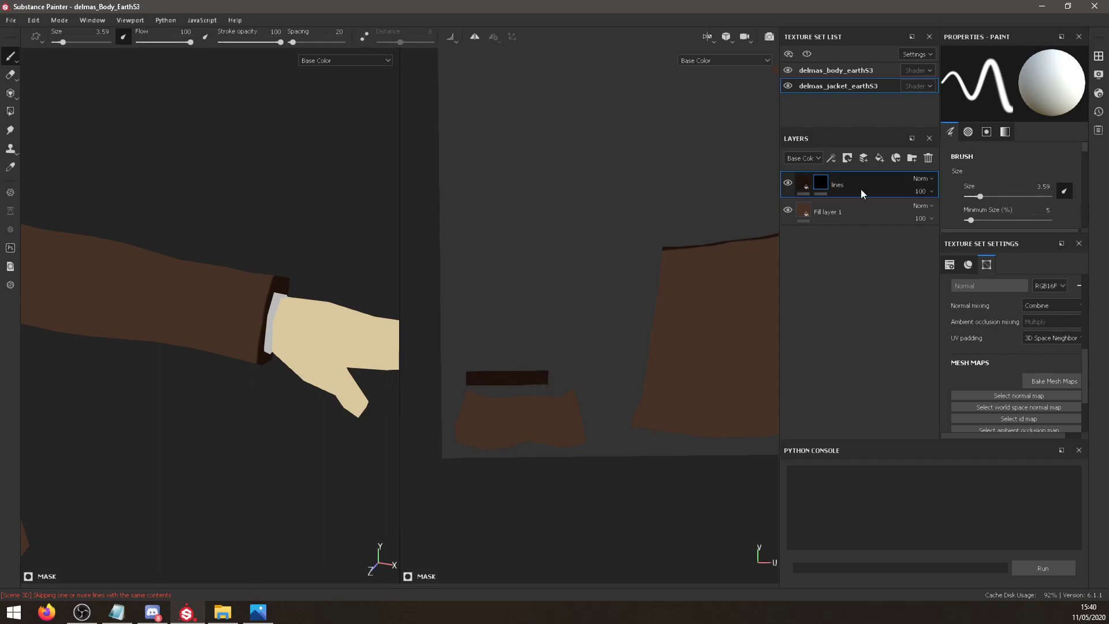
Set the lines layer's base color to a lighter, more saturated dark brown, RGB 0.034, 0.012, 0.006.
{"action": "left_click", "coordinate": [810, 182]}
{"action": "left_click", "coordinate": [1017, 188]}
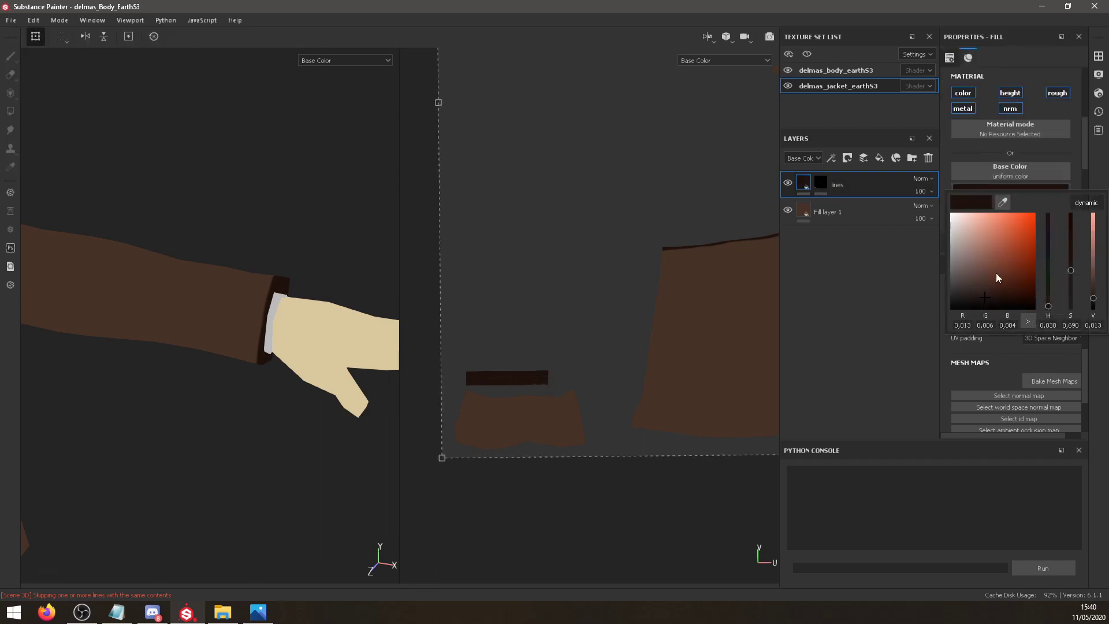
{"action": "left_click", "coordinate": [1024, 290]}
{"action": "left_click_drag", "start_coordinate": [1024, 290], "coordinate": [999, 290]}
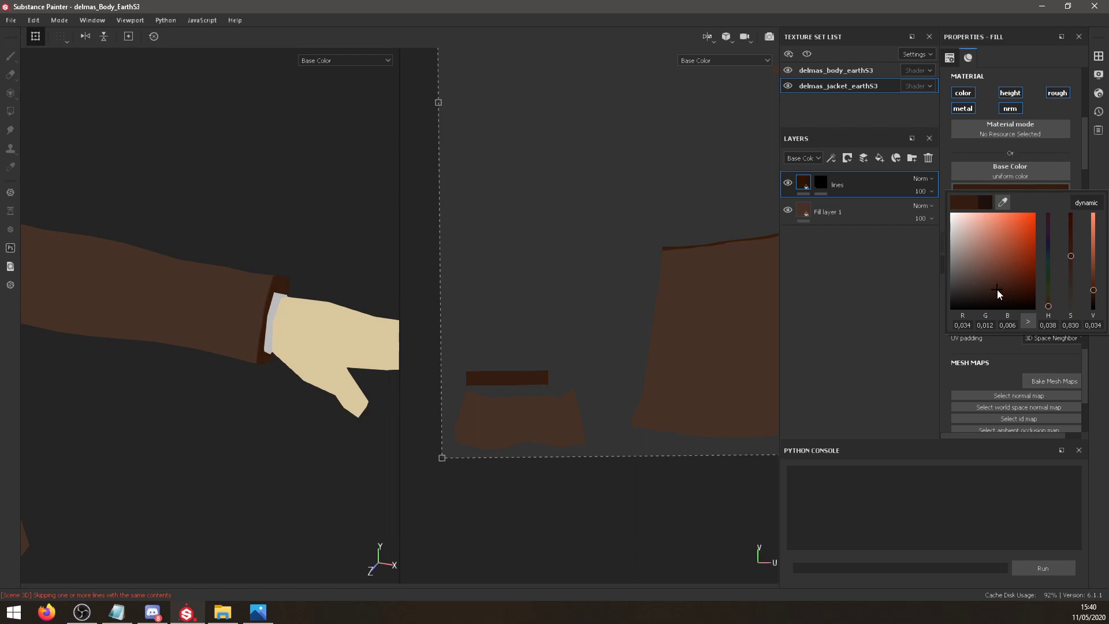
Inspect the jacket with its lines mask in the 3D and UV views and review the delmas_jacket_earthS3 texture set settings.
{"action": "left_click", "coordinate": [821, 183]}
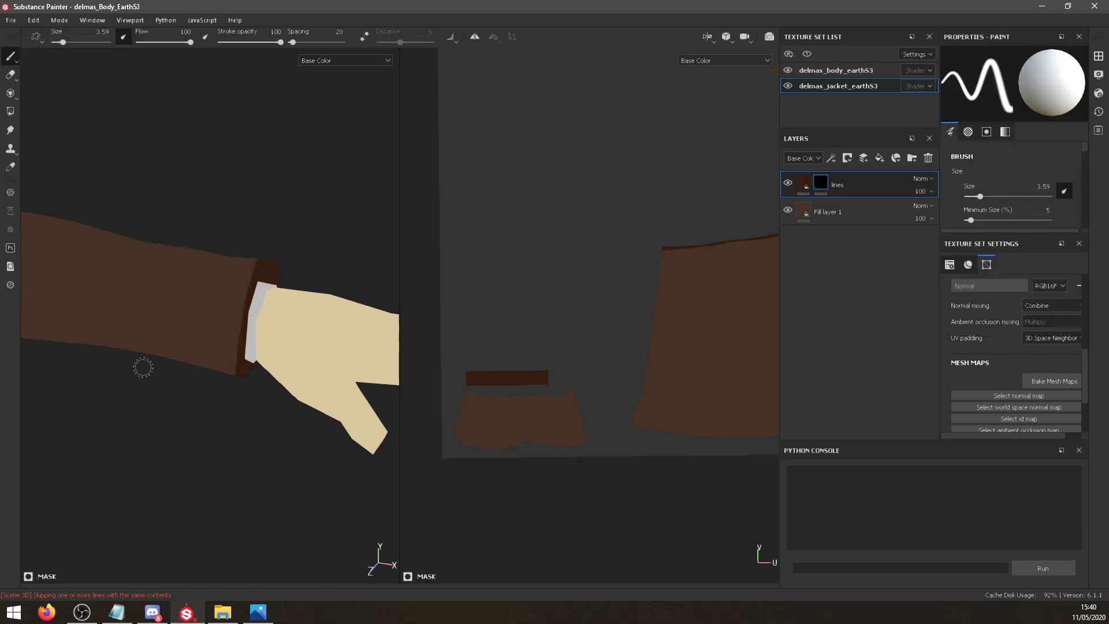
{"action": "left_click_drag", "start_coordinate": [148, 366], "coordinate": [197, 378], "text": "alt"}
{"action": "middle_click_drag", "start_coordinate": [183, 381], "coordinate": [261, 347], "text": "alt"}
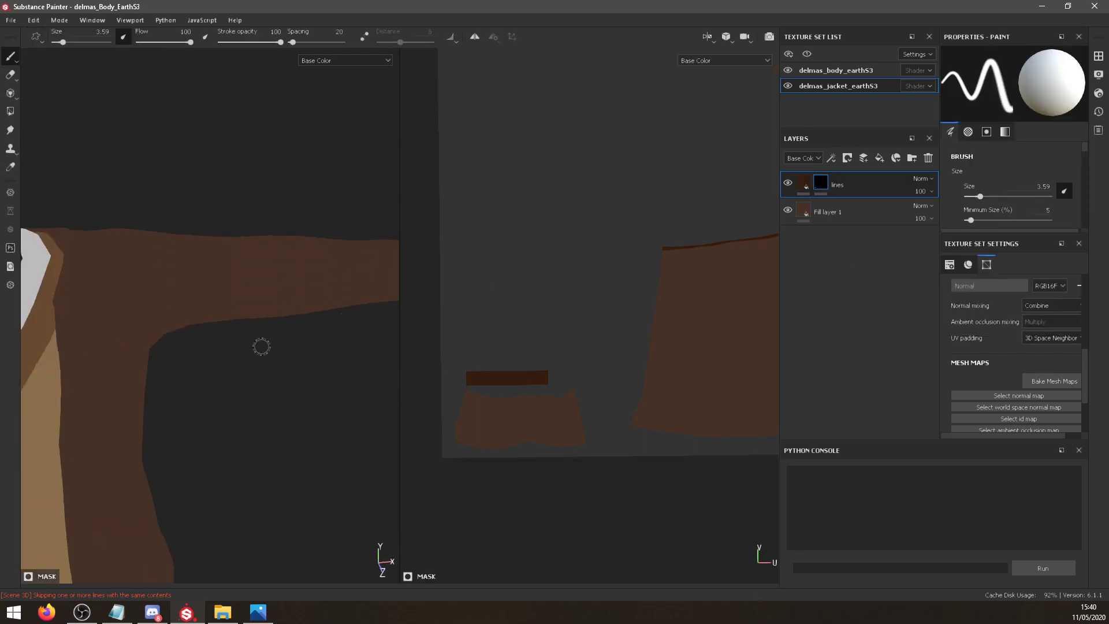
{"action": "middle_click_drag", "start_coordinate": [195, 359], "coordinate": [272, 347], "text": "alt"}
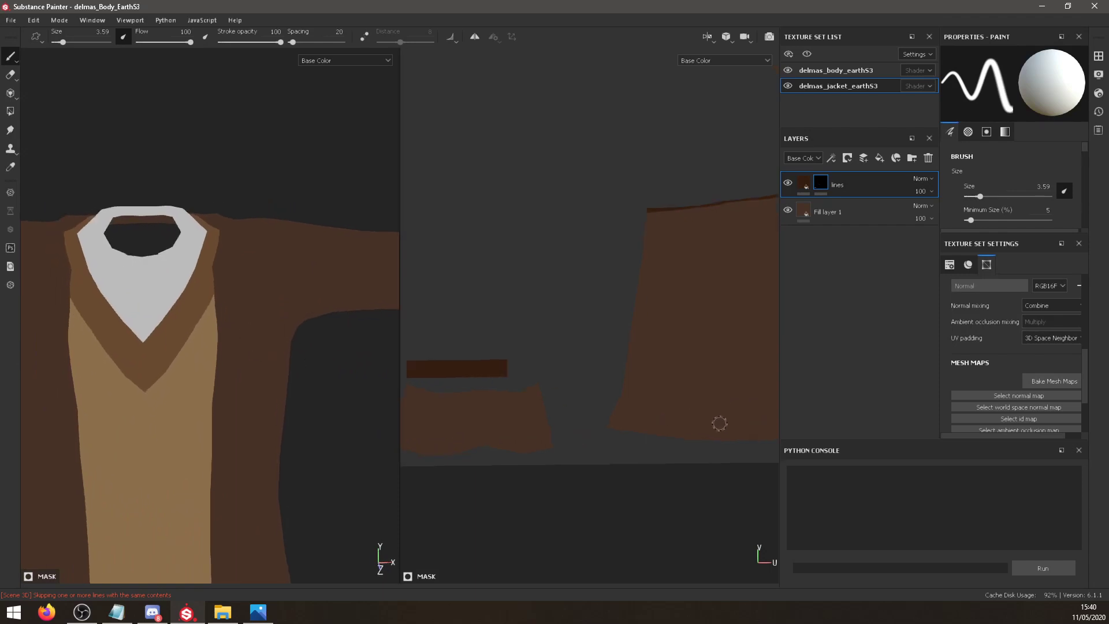
{"action": "middle_click_drag", "start_coordinate": [718, 420], "coordinate": [553, 408], "text": "alt"}
{"action": "scroll", "coordinate": [553, 408], "scroll_direction": "down", "scroll_amount": 5}
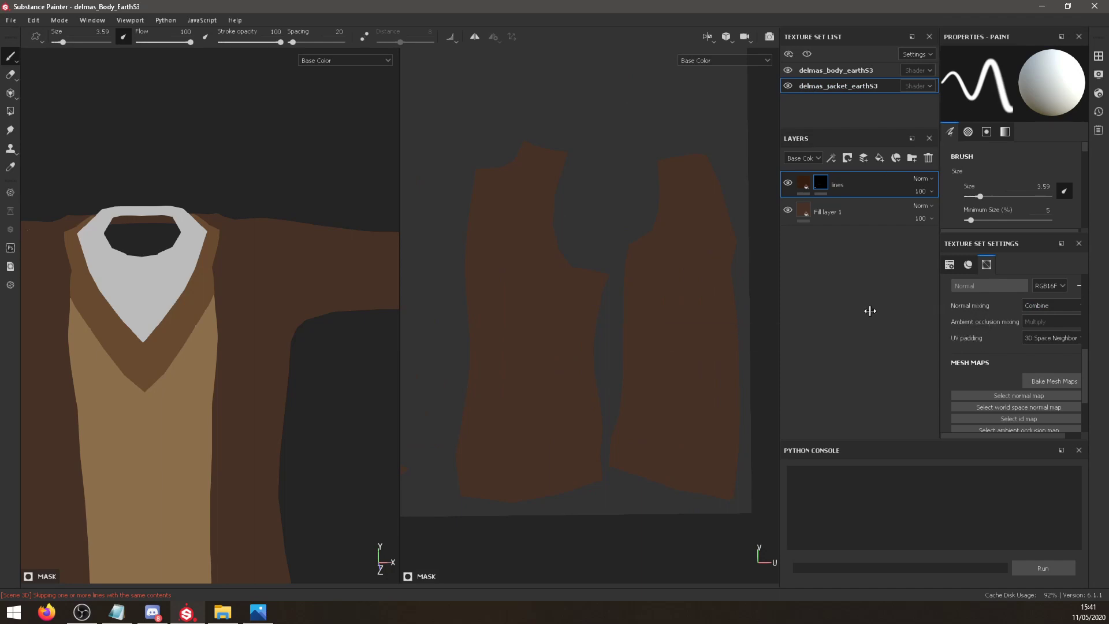
{"action": "scroll", "coordinate": [969, 316], "scroll_direction": "down", "scroll_amount": 3}
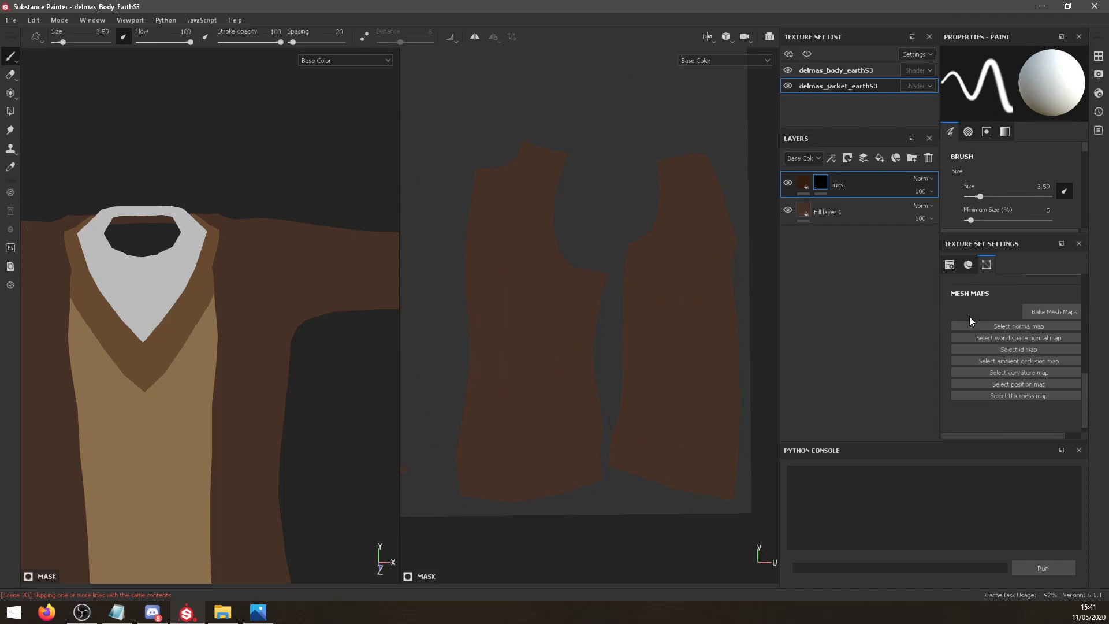
{"action": "scroll", "coordinate": [967, 317], "scroll_direction": "up", "scroll_amount": 4}
{"action": "left_click", "coordinate": [966, 265]}
{"action": "left_click", "coordinate": [950, 265]}
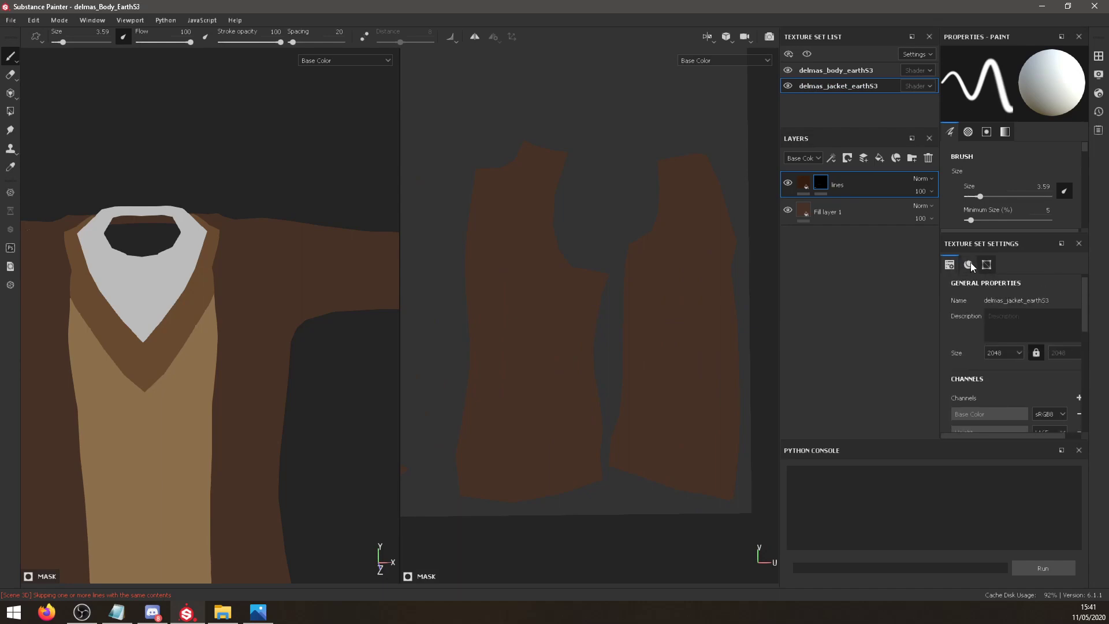
{"action": "left_click", "coordinate": [969, 265]}
{"action": "left_click", "coordinate": [1079, 336]}
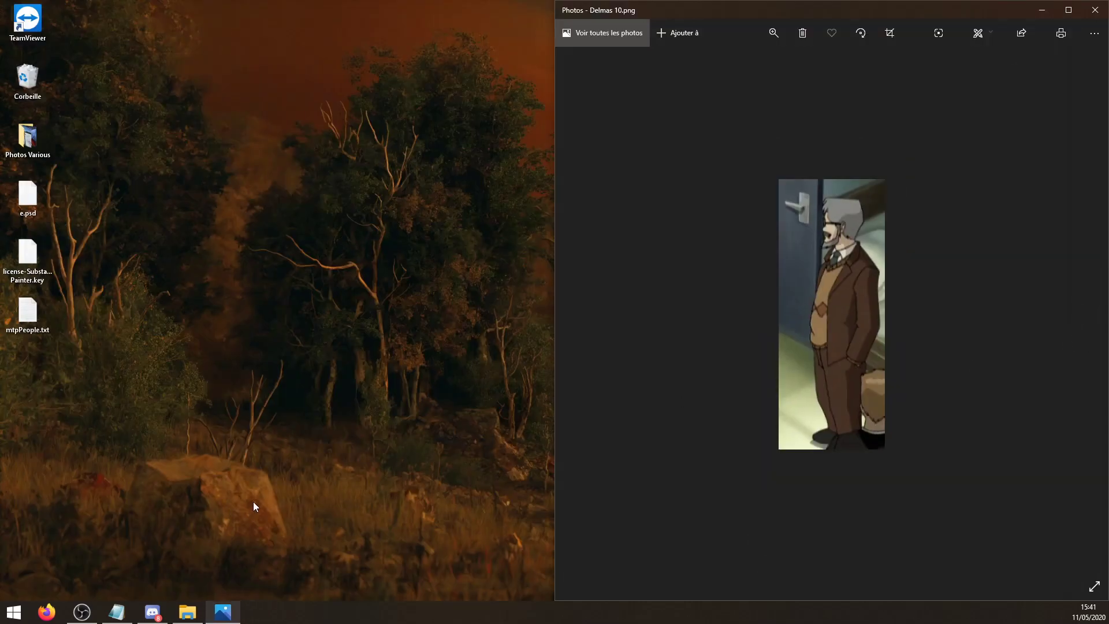
Move the reference photo window away from the screen edge and relaunch Substance Painter, cancelling its bug report.
{"action": "left_click_drag", "start_coordinate": [720, 13], "coordinate": [706, 124]}
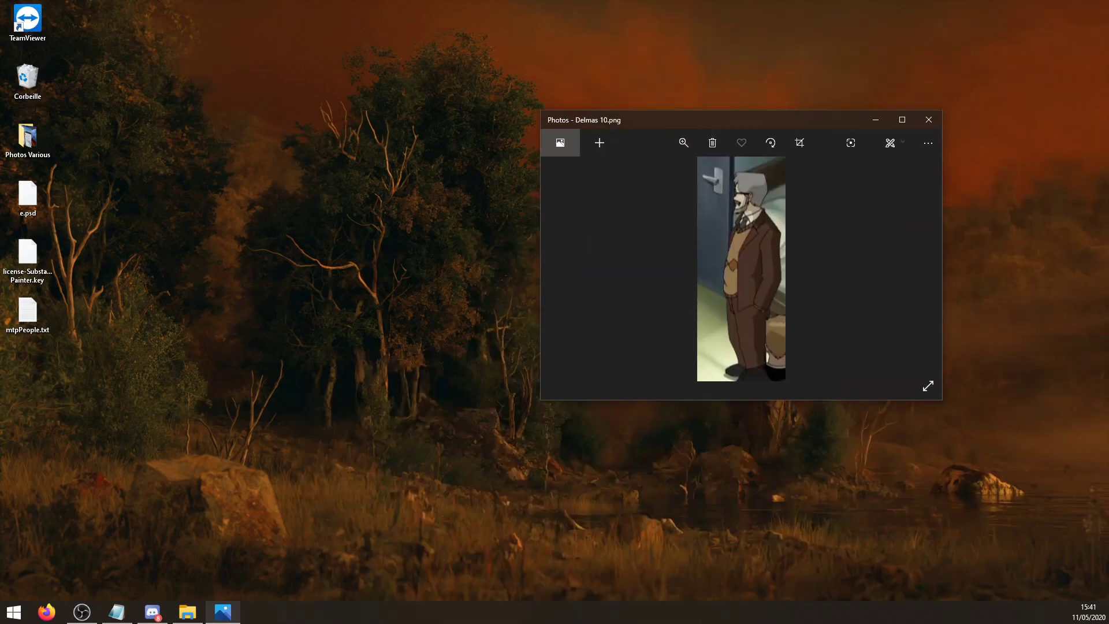
{"action": "left_click", "coordinate": [14, 616]}
{"action": "type", "text": "unity"}
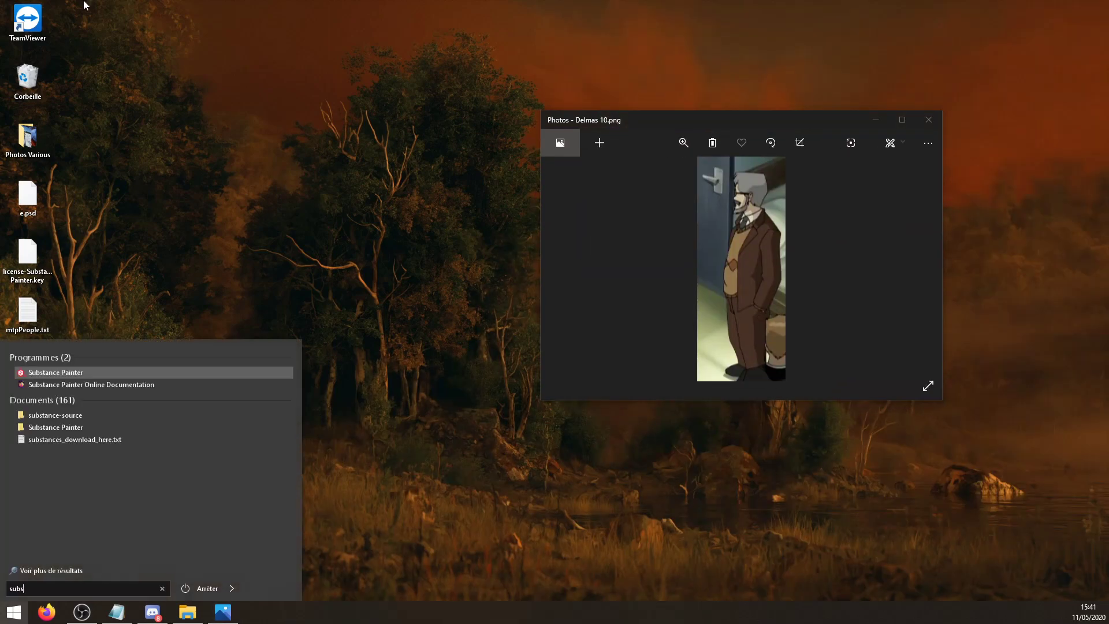
{"action": "key", "text": "Return"}
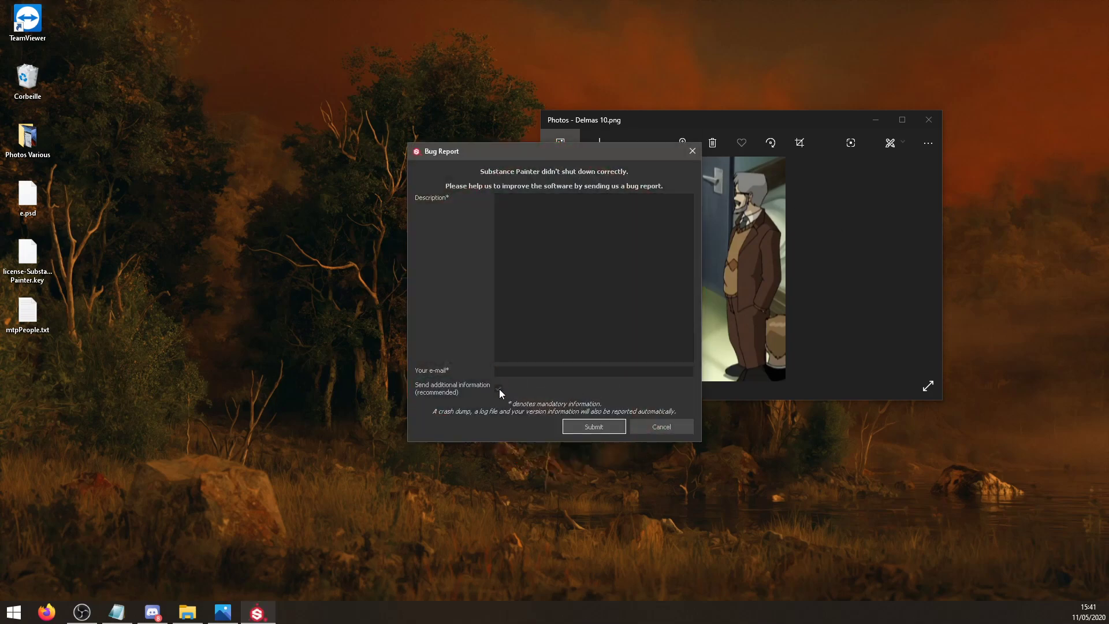
{"action": "left_click", "coordinate": [652, 428]}
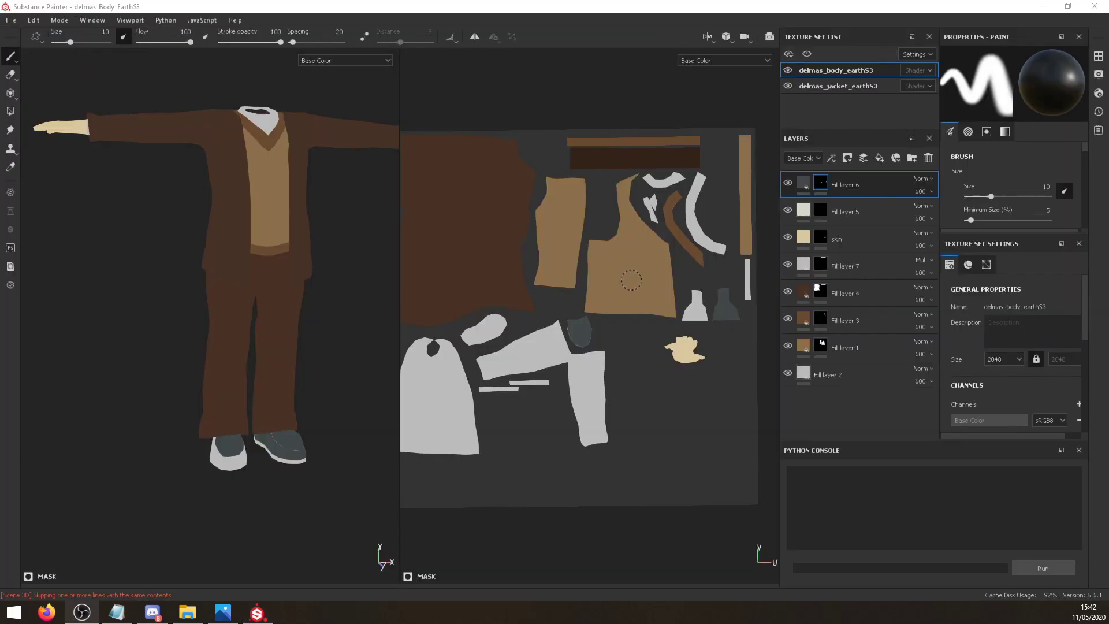
Hide the delmas_jacket_earthS3 texture set and keep delmas_body_earthS3 shown, framing the trousers and shoes.
{"action": "scroll", "coordinate": [280, 321], "scroll_direction": "up", "scroll_amount": 3}
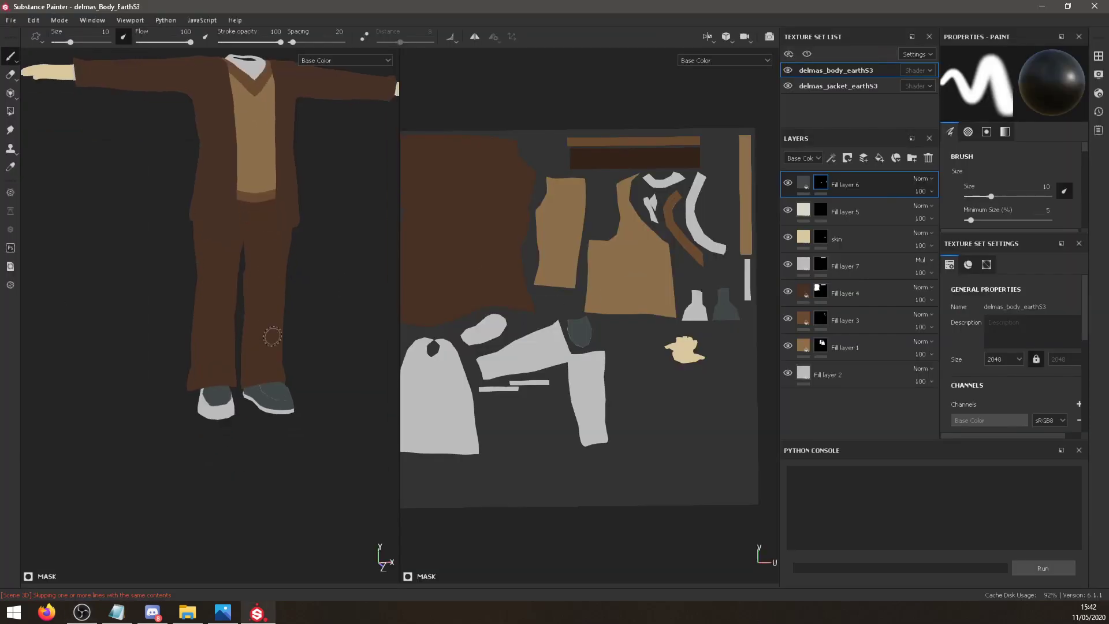
{"action": "middle_click_drag", "start_coordinate": [263, 401], "coordinate": [258, 275]}
{"action": "left_click", "coordinate": [788, 70]}
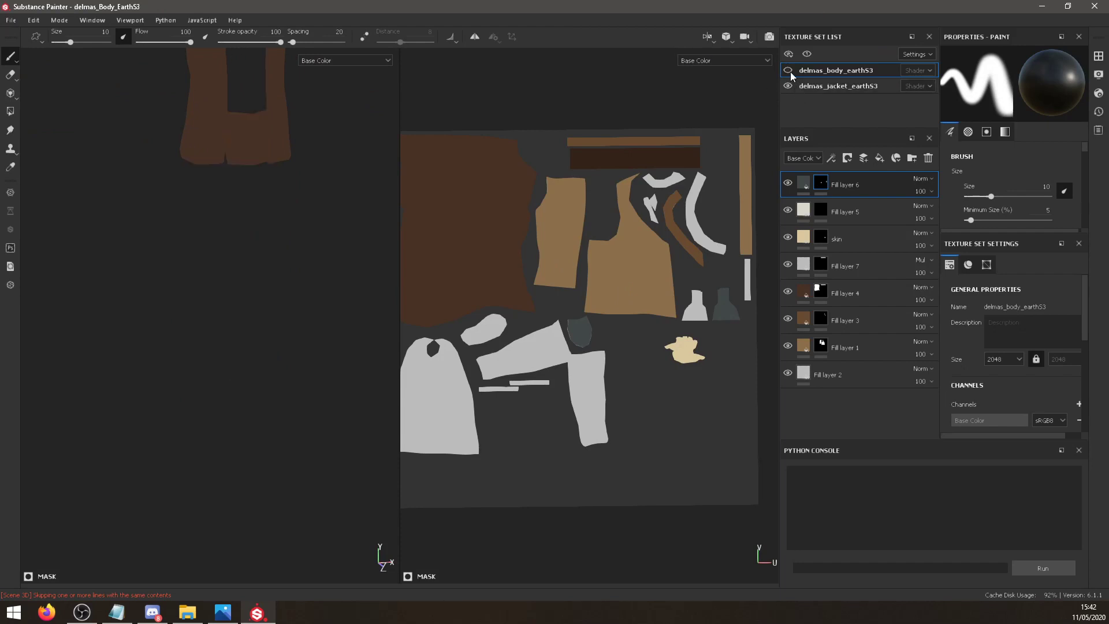
{"action": "left_click", "coordinate": [787, 70]}
{"action": "left_click", "coordinate": [787, 86]}
{"action": "mouse_move", "coordinate": [269, 182]}
{"action": "middle_mouse_down", "text": "alt"}
{"action": "mouse_move", "coordinate": [262, 317]}
{"action": "mouse_move", "coordinate": [289, 174]}
{"action": "middle_mouse_up", "text": "alt"}
{"action": "scroll", "coordinate": [288, 173], "scroll_direction": "down", "scroll_amount": 2}
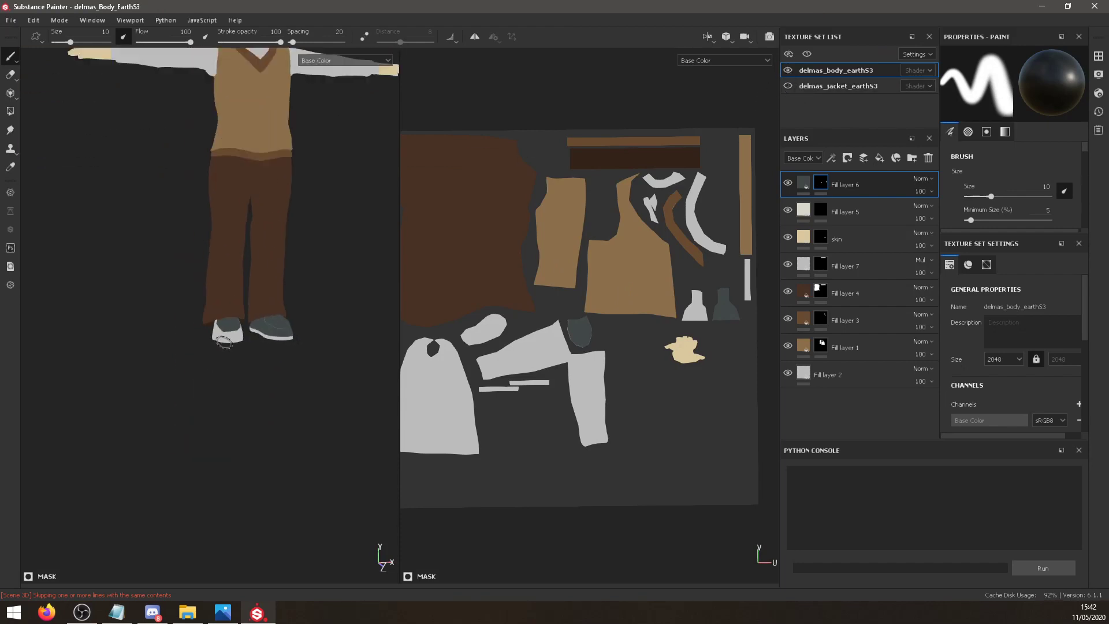
{"action": "scroll", "coordinate": [288, 174], "scroll_direction": "up", "scroll_amount": 5}
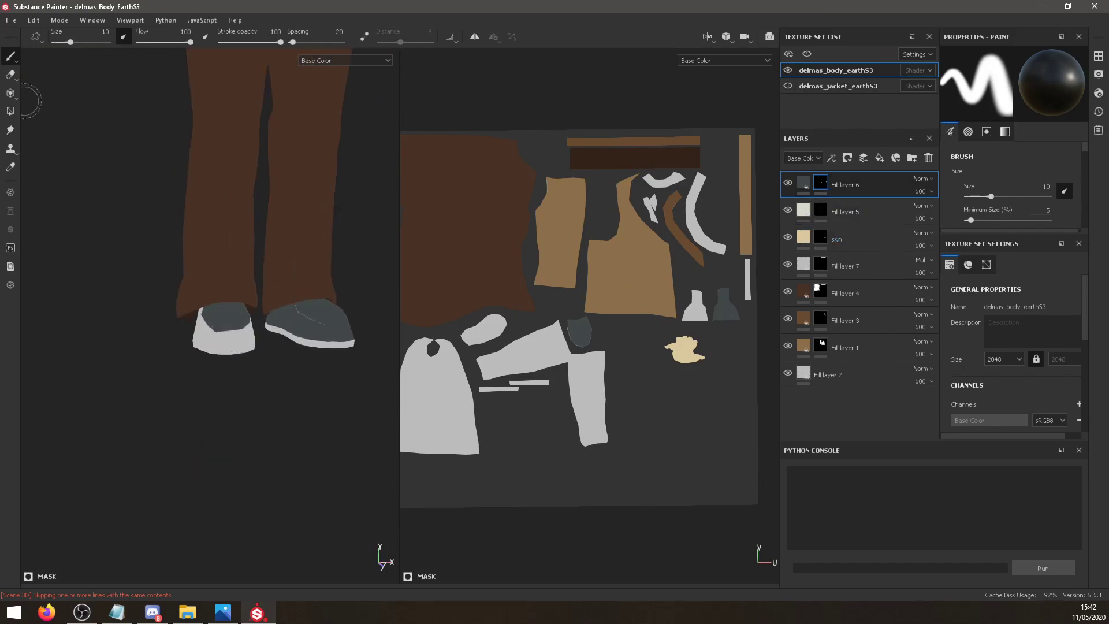
Rename Fill layer 6 as "shoes" and move it between Fill layer 7 and Fill layer 4.
{"action": "double_click", "coordinate": [836, 184]}
{"action": "type", "text": "Sho"}
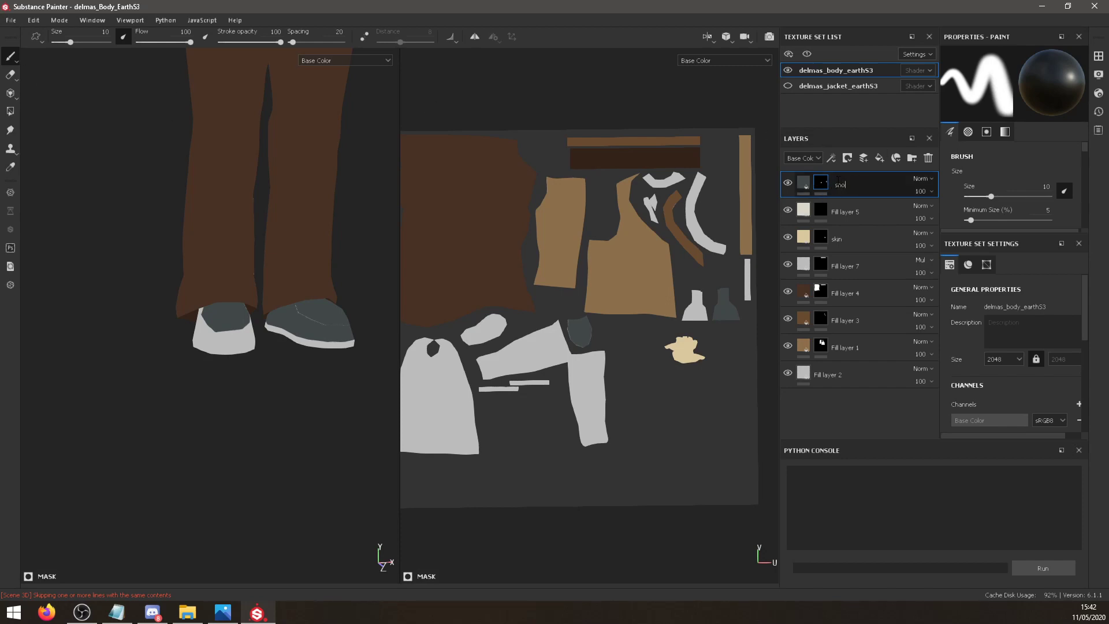
{"action": "type", "text": "es"}
{"action": "key", "text": "Return"}
{"action": "left_click_drag", "start_coordinate": [838, 185], "coordinate": [840, 280]}
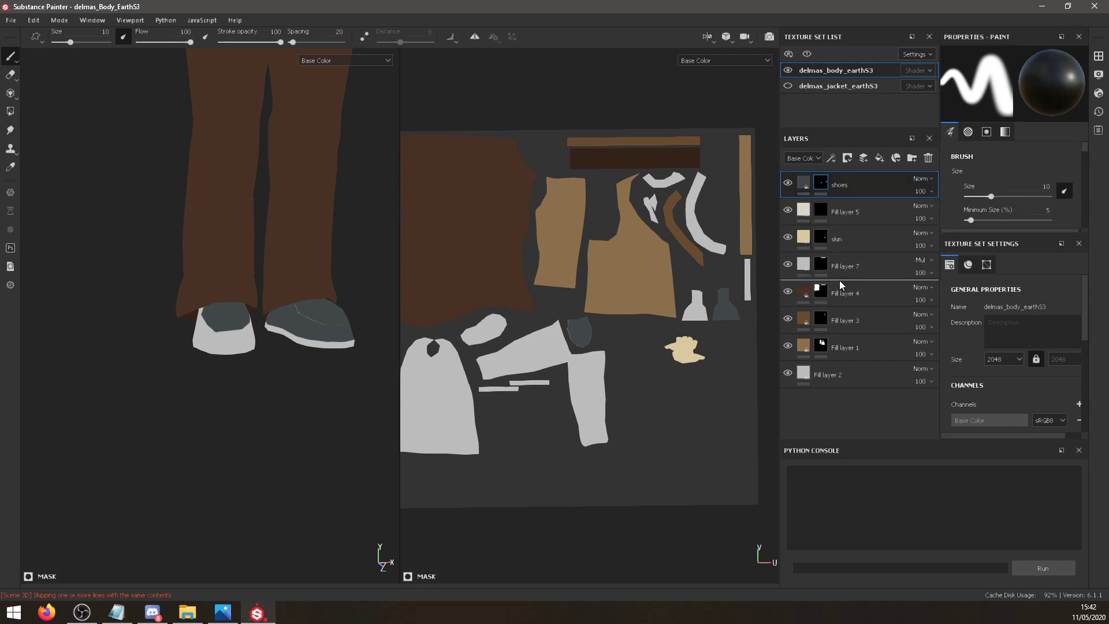
Rename the Multiply-blended Fill layer 7 as "shadows".
{"action": "left_click", "coordinate": [849, 243]}
{"action": "double_click", "coordinate": [847, 240]}
{"action": "type", "text": "sh"}
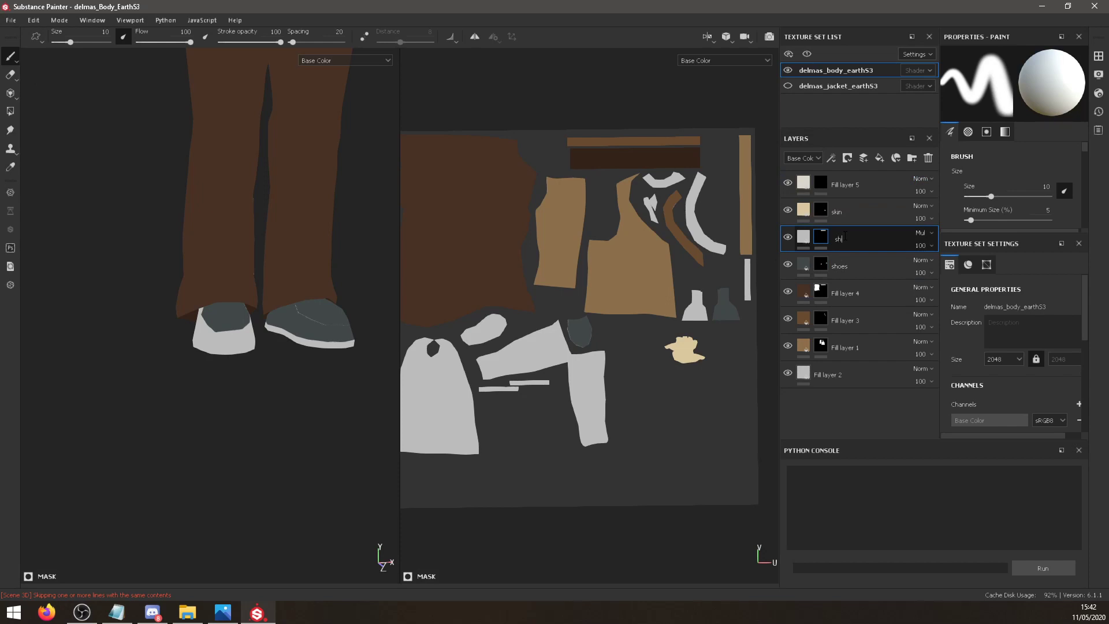
{"action": "type", "text": "adows"}
{"action": "left_click", "coordinate": [858, 264]}
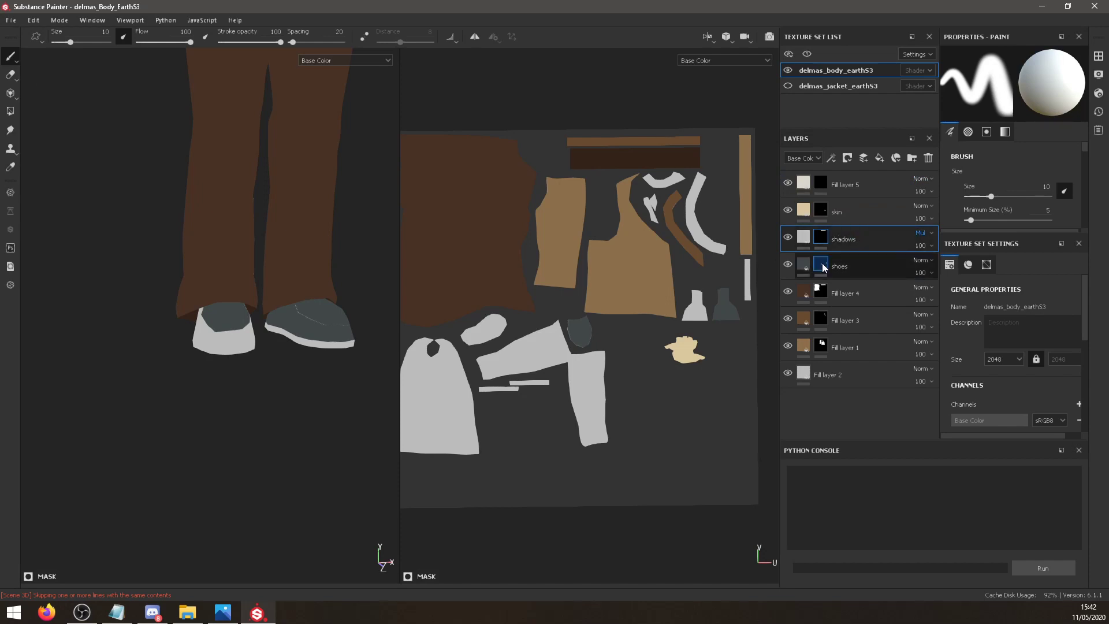
Add both complete shoes to the shoes layer's mask using Polygon Fill in mesh fill mode.
{"action": "left_click", "coordinate": [10, 111]}
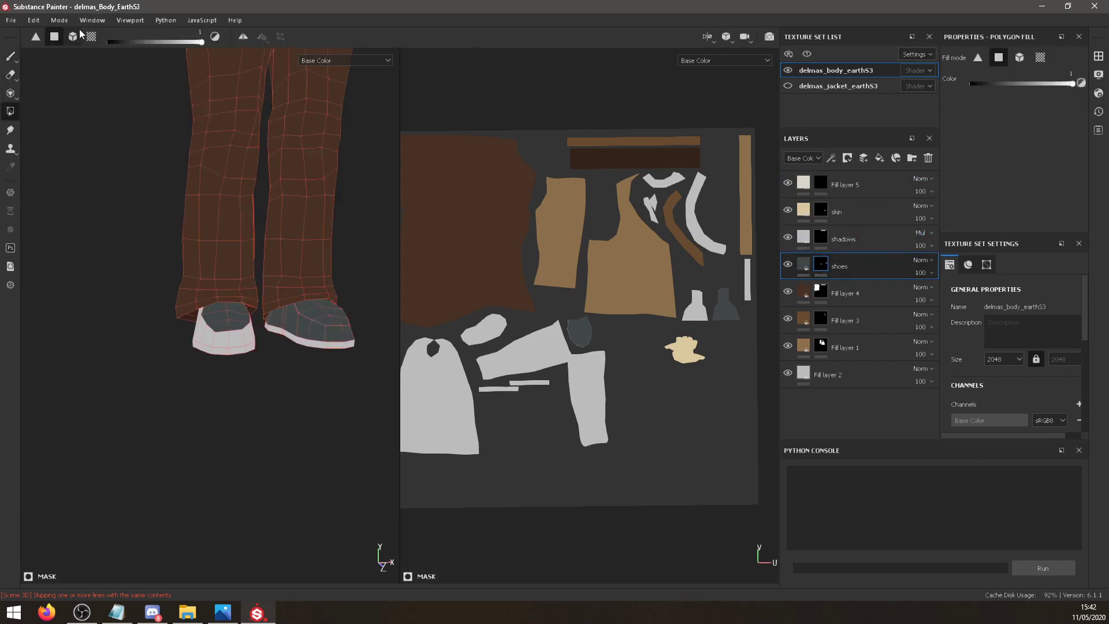
{"action": "left_click", "coordinate": [72, 37]}
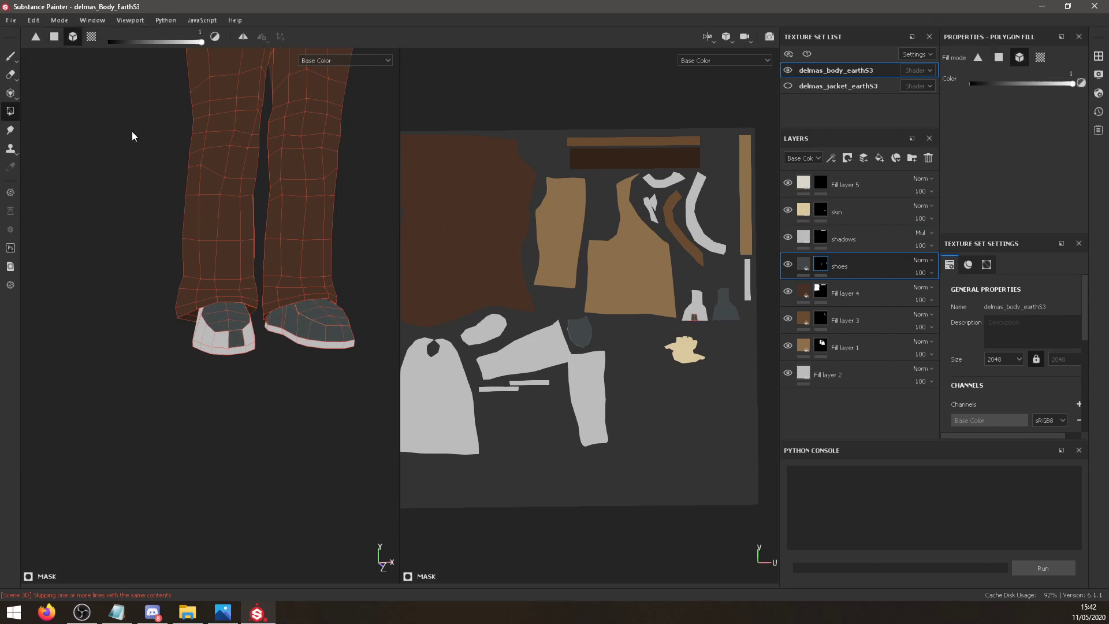
{"action": "left_click", "coordinate": [318, 345]}
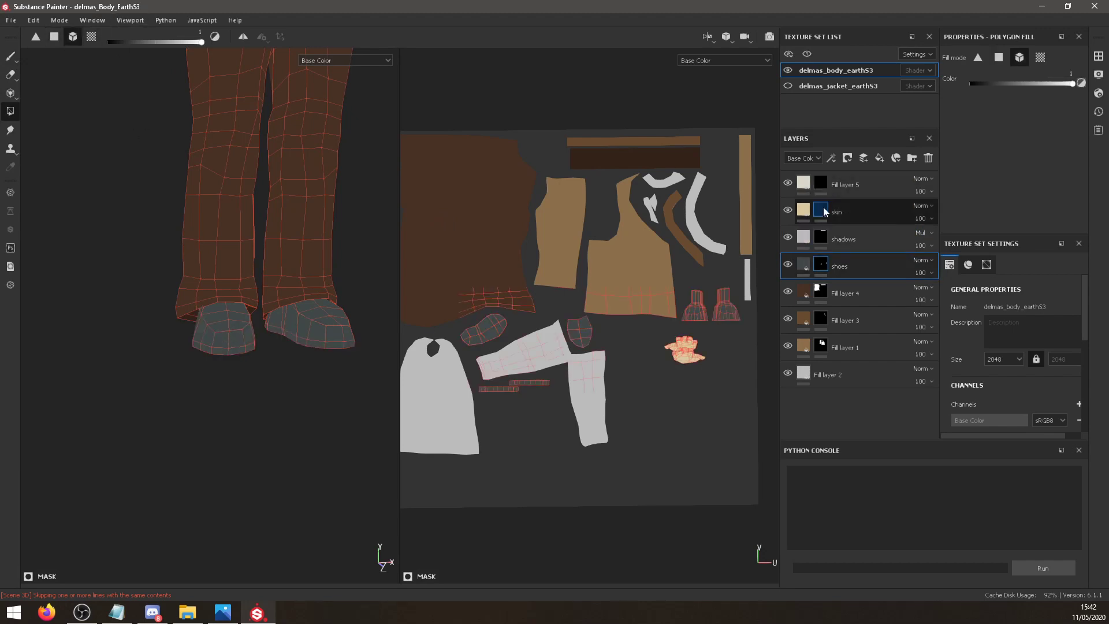
Fill the shoe sole's polygons in the shadows layer's mask using Polygon Fill in quad mode.
{"action": "left_click", "coordinate": [821, 241]}
{"action": "left_click_drag", "start_coordinate": [311, 249], "coordinate": [190, 54], "text": "alt"}
{"action": "left_click", "coordinate": [51, 40]}
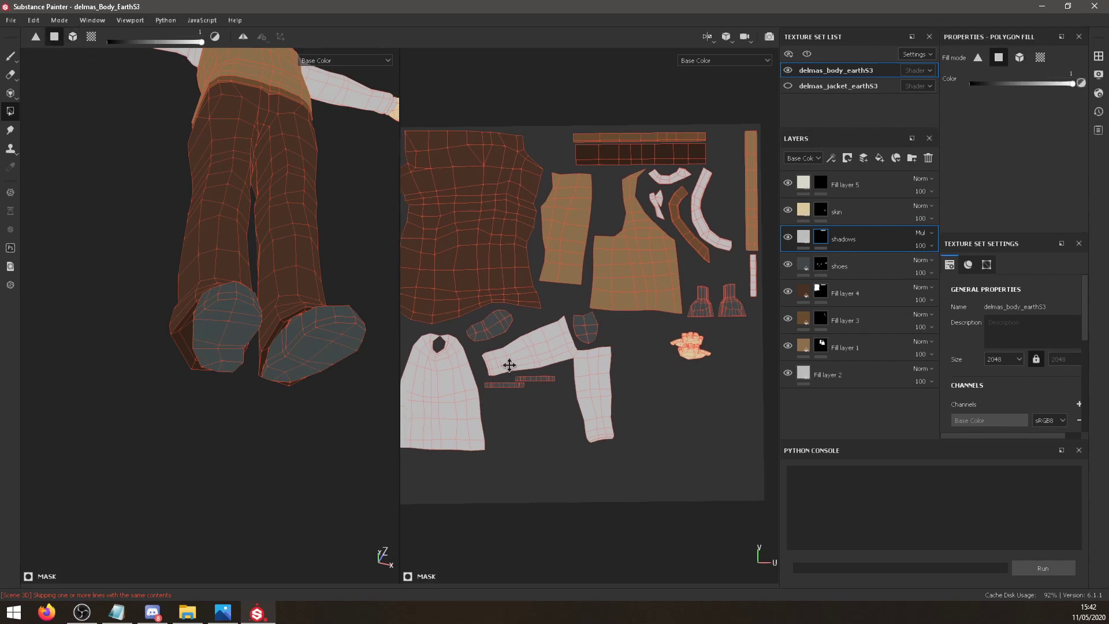
{"action": "scroll", "coordinate": [604, 317], "scroll_direction": "down", "scroll_amount": 2}
{"action": "scroll", "coordinate": [520, 323], "scroll_direction": "up", "scroll_amount": 4}
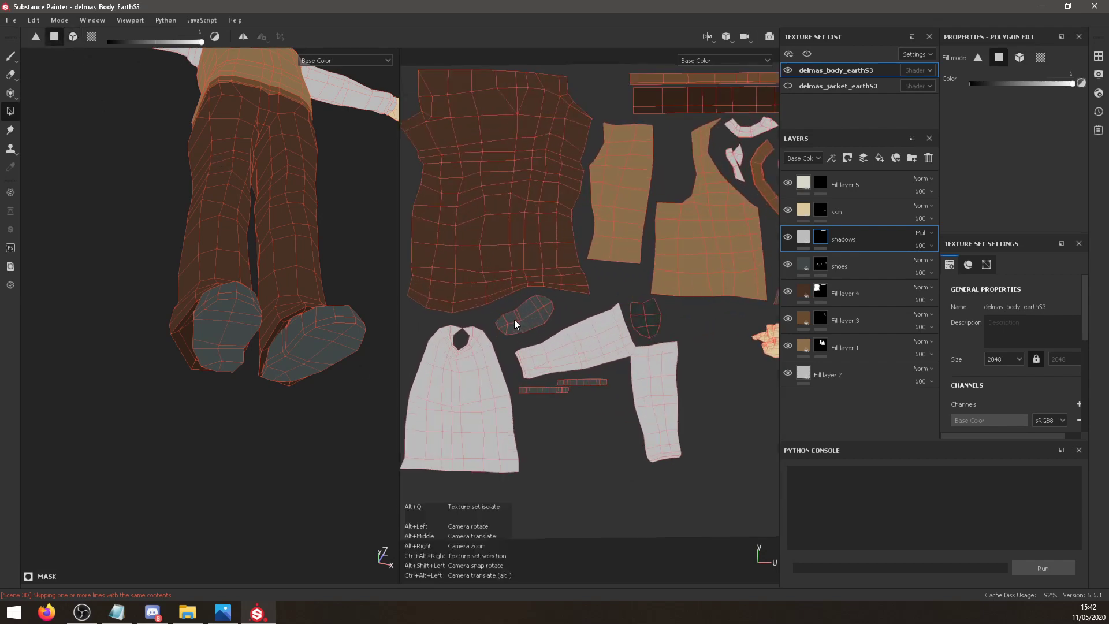
{"action": "left_click_drag", "start_coordinate": [263, 301], "coordinate": [261, 410], "text": "alt"}
{"action": "key", "text": "ctrl+z"}
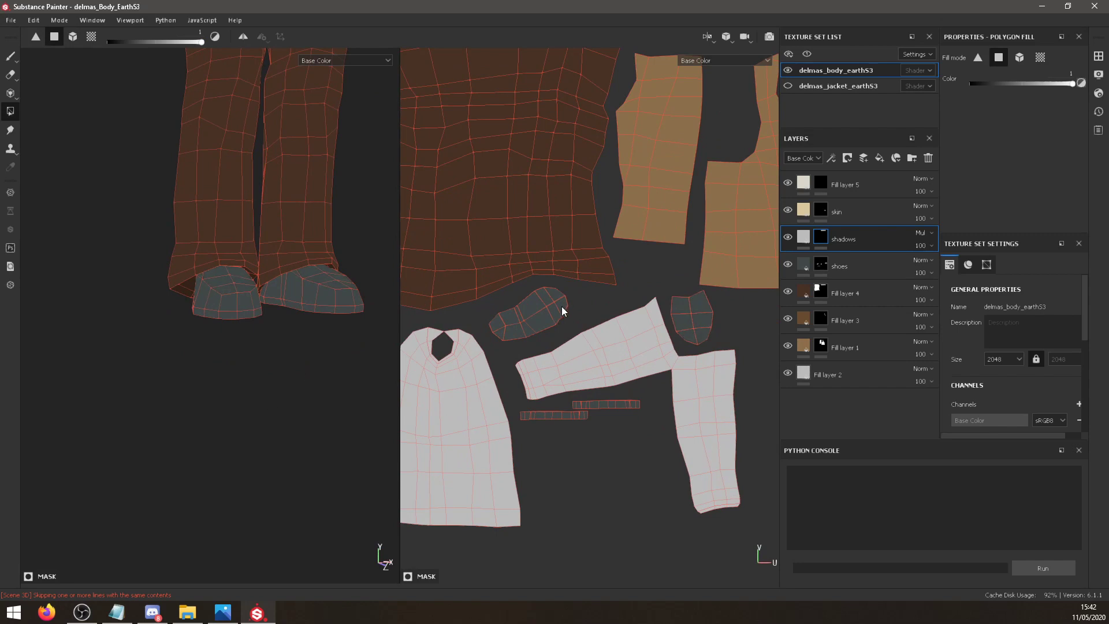
{"action": "scroll", "coordinate": [570, 396], "scroll_direction": "down", "scroll_amount": 2}
{"action": "scroll", "coordinate": [557, 401], "scroll_direction": "up", "scroll_amount": 4}
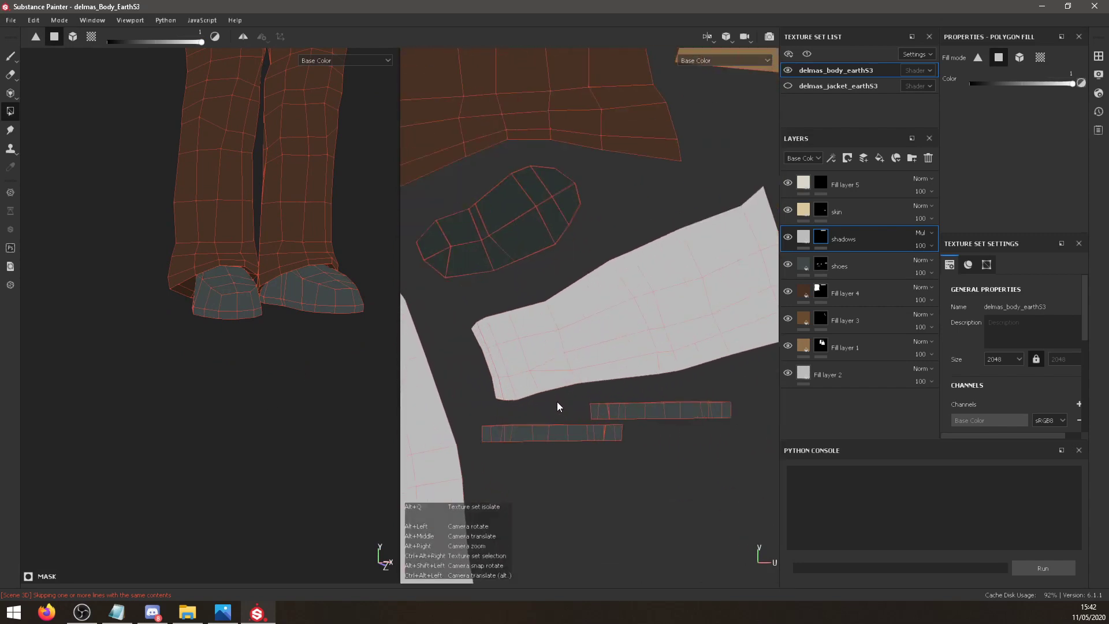
Paint thin shadow lines along the upper and lower edges of both shoe side strips in the UV view with brush size 0.71.
{"action": "middle_click_drag", "start_coordinate": [557, 401], "coordinate": [553, 333]}
{"action": "key", "text": "1"}
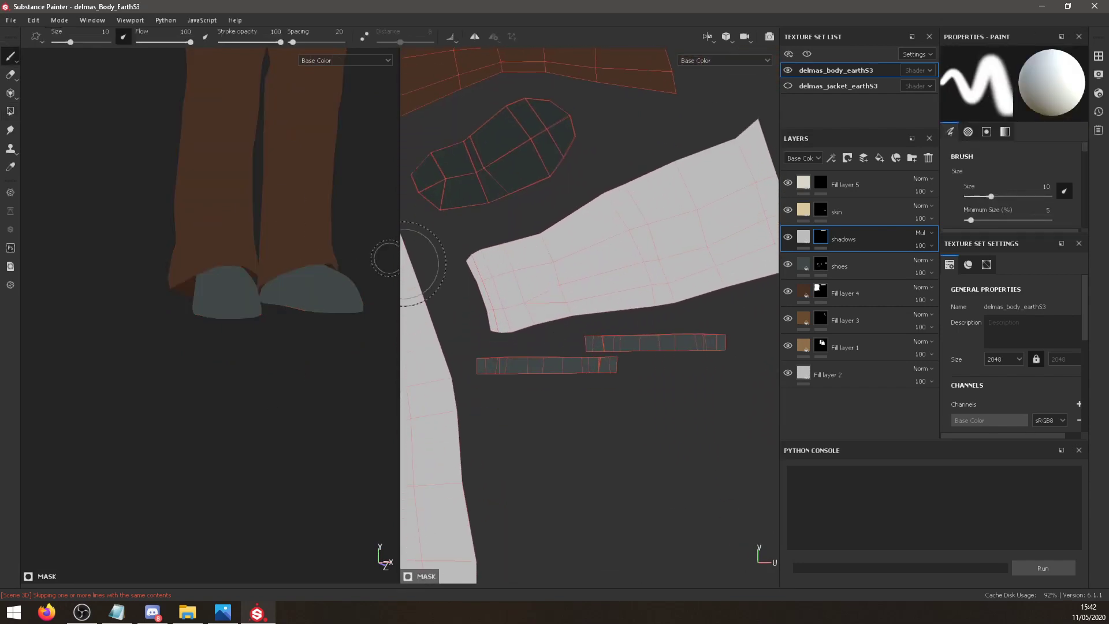
{"action": "left_click_drag", "start_coordinate": [70, 42], "coordinate": [57, 42]}
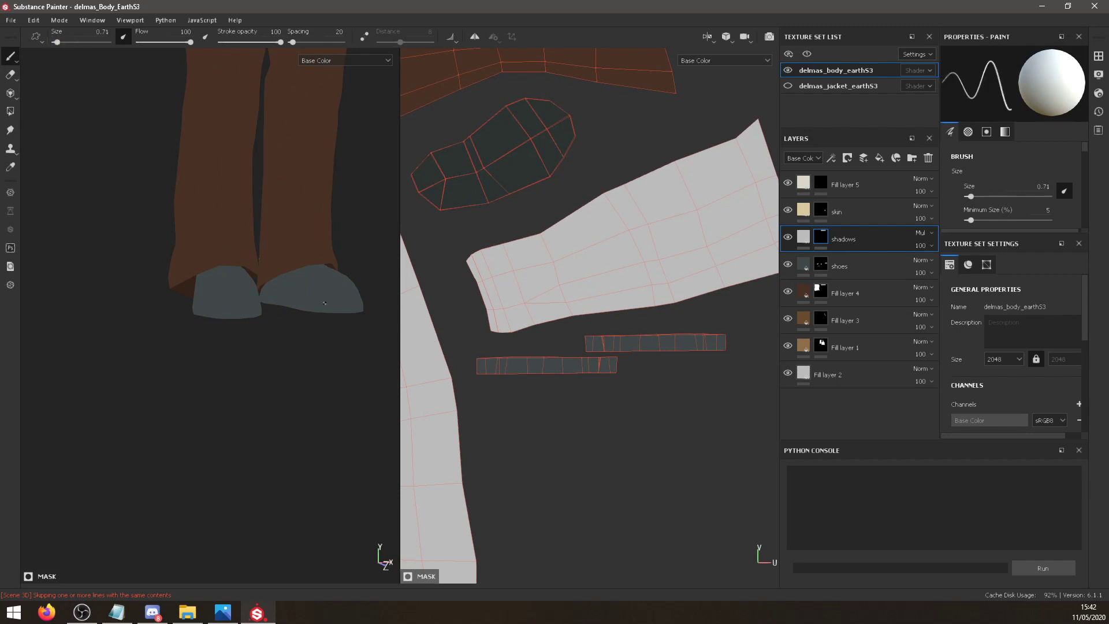
{"action": "left_click_drag", "start_coordinate": [489, 357], "coordinate": [485, 358]}
{"action": "key", "text": "ctrl+z"}
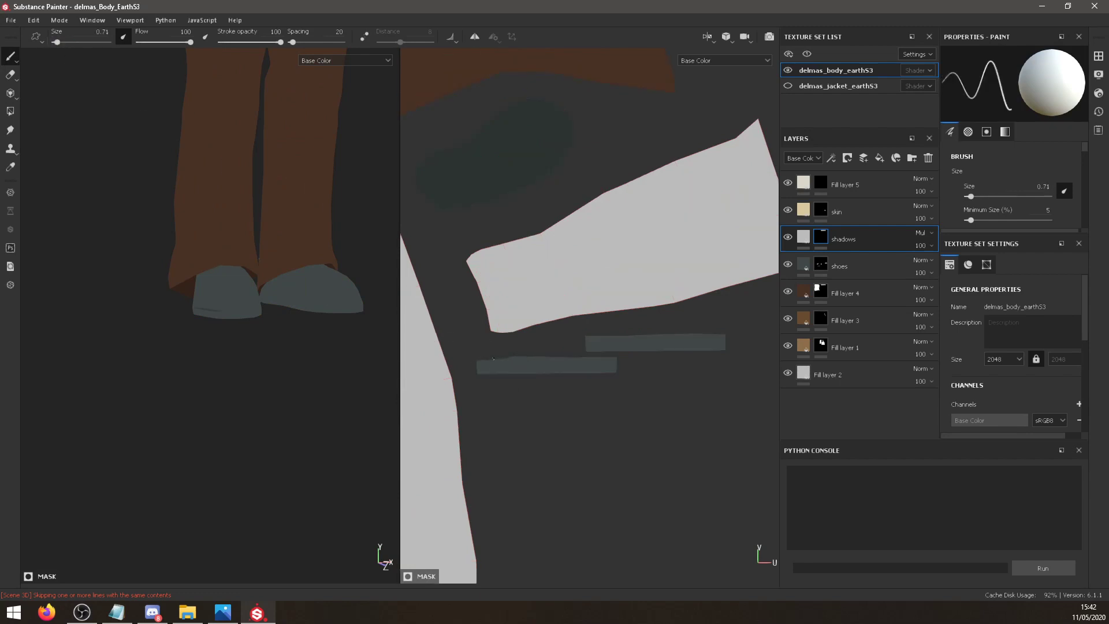
{"action": "left_click_drag", "start_coordinate": [488, 356], "coordinate": [582, 356]}
{"action": "left_click_drag", "start_coordinate": [586, 337], "coordinate": [628, 335]}
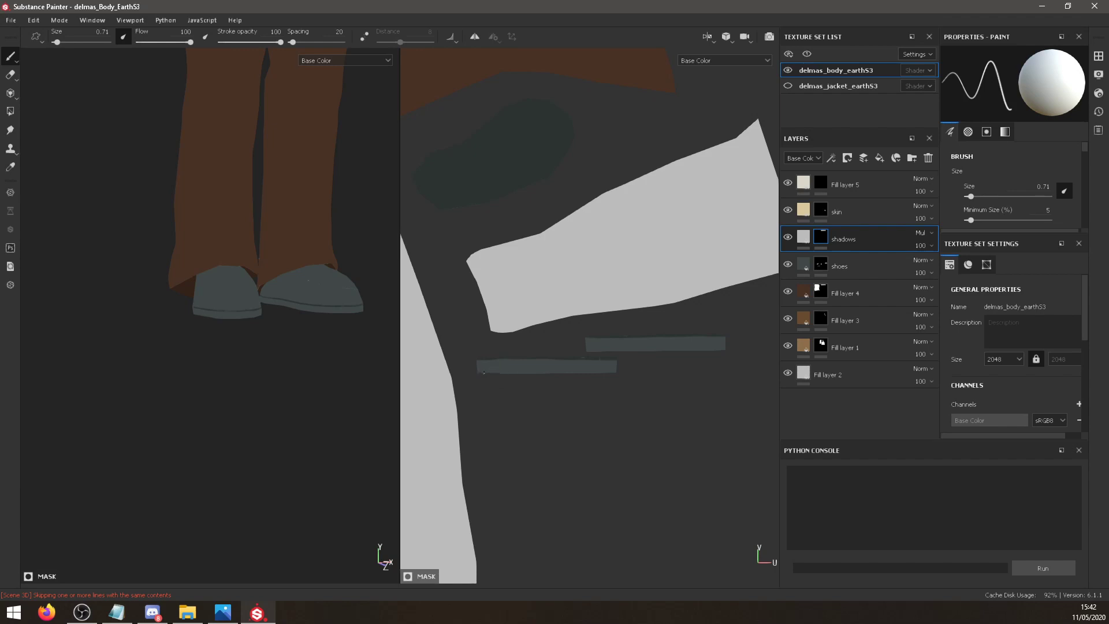
{"action": "left_click_drag", "start_coordinate": [486, 373], "coordinate": [604, 372]}
{"action": "left_click_drag", "start_coordinate": [607, 350], "coordinate": [697, 352]}
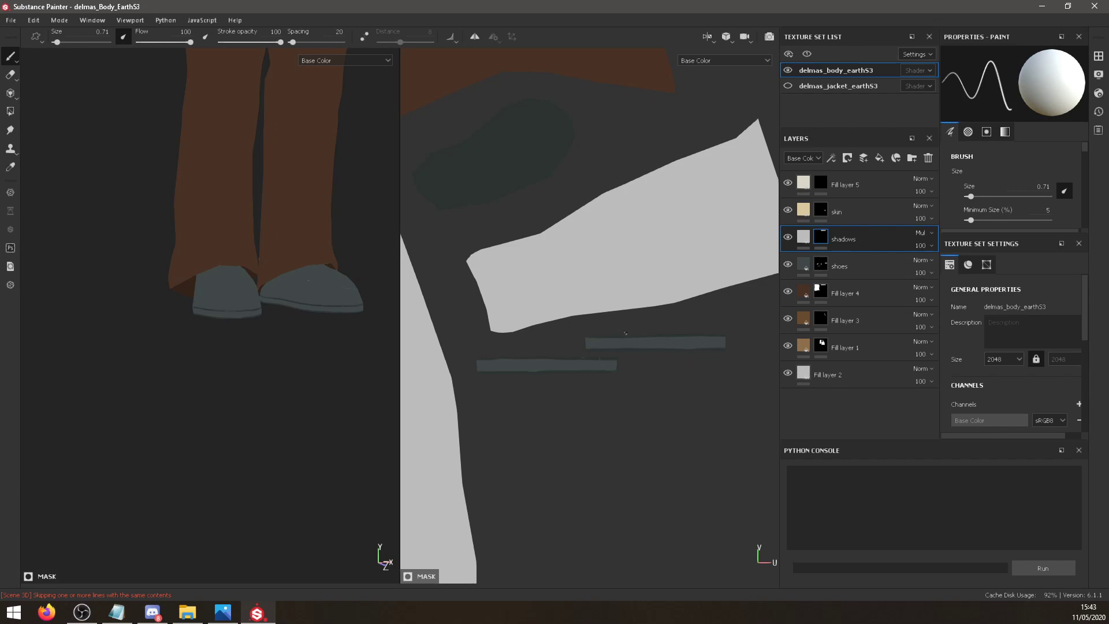
Set the brush size to 1.6 and check the shoes' shadow lines from several angles.
{"action": "scroll", "coordinate": [277, 335], "scroll_direction": "up", "scroll_amount": 5}
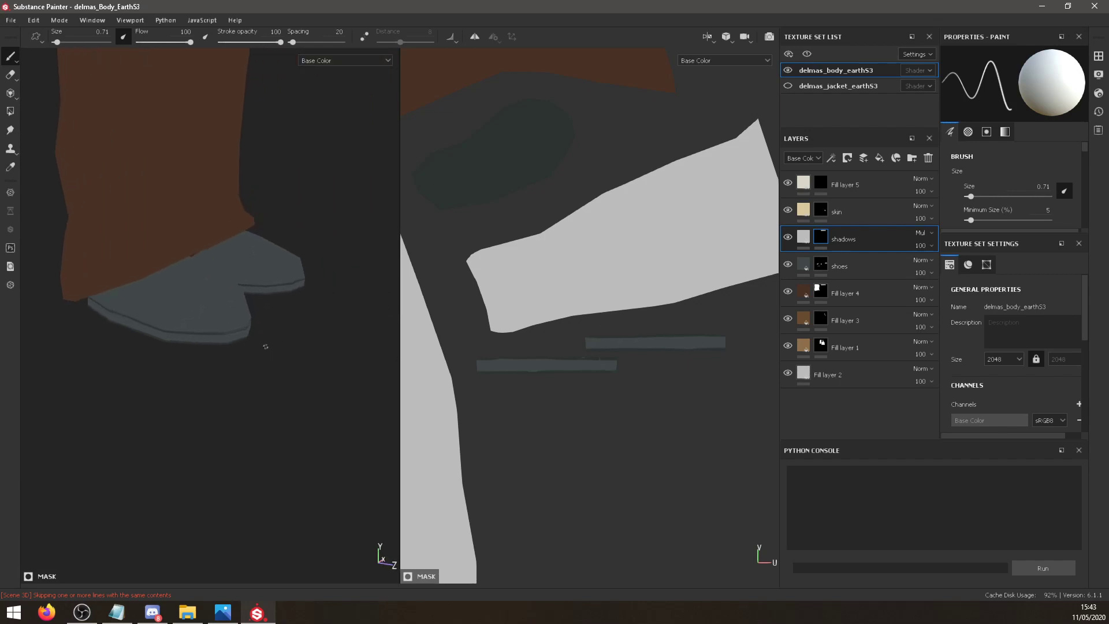
{"action": "left_click_drag", "start_coordinate": [57, 42], "coordinate": [59, 43]}
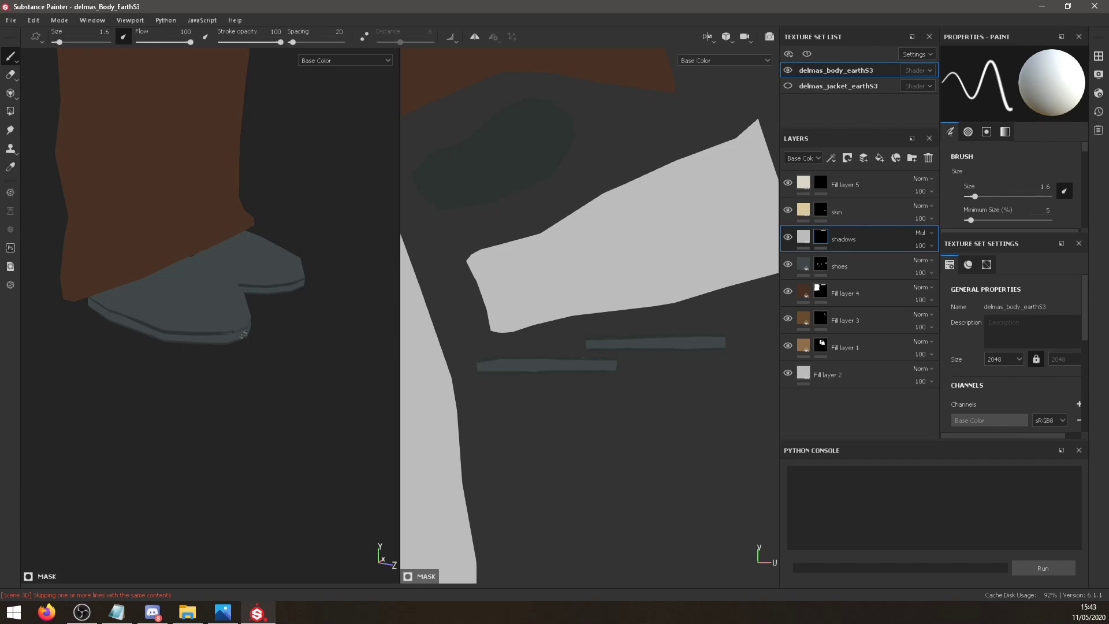
{"action": "mouse_move", "coordinate": [242, 334]}
{"action": "left_mouse_down", "text": "alt"}
{"action": "mouse_move", "coordinate": [131, 325]}
{"action": "mouse_move", "coordinate": [254, 326]}
{"action": "left_mouse_up", "text": "alt"}
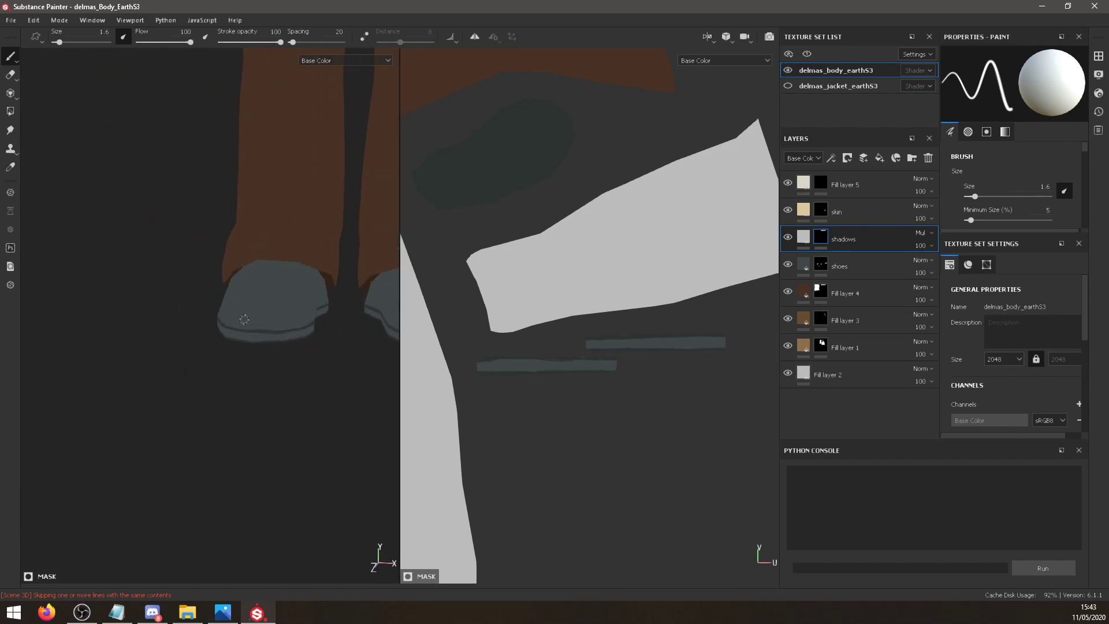
{"action": "left_click_drag", "start_coordinate": [244, 320], "coordinate": [264, 384], "text": "alt"}
{"action": "scroll", "coordinate": [686, 270], "scroll_direction": "up", "scroll_amount": 2}
{"action": "middle_click_drag", "start_coordinate": [686, 270], "coordinate": [672, 426]}
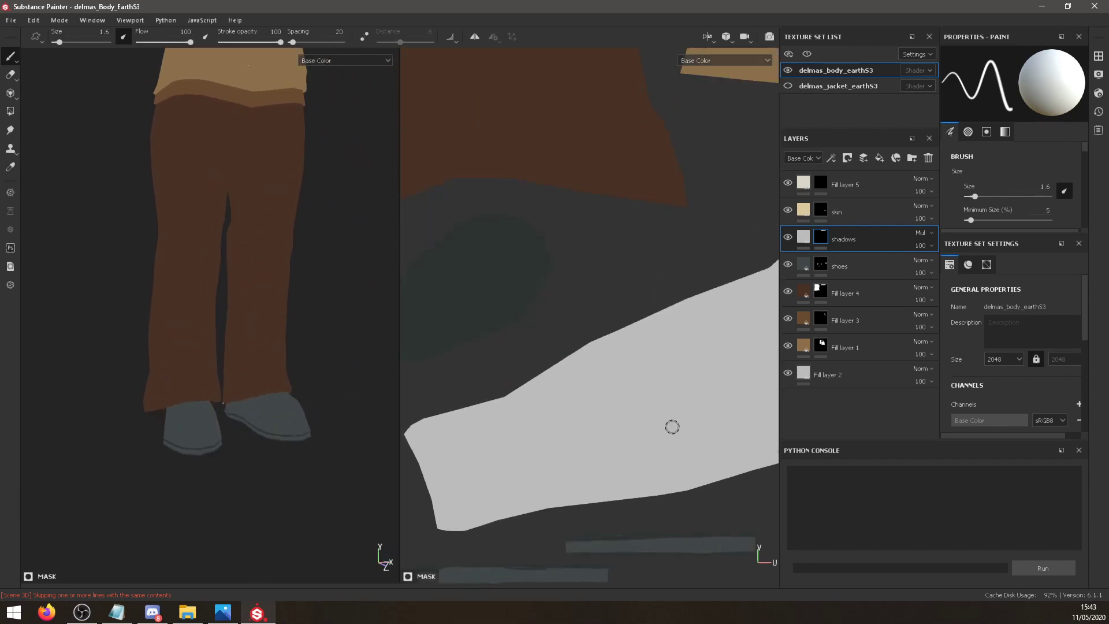
Paint a thin shadow line along the trouser leg's hem edge in the UV view with brush size 1.6.
{"action": "scroll", "coordinate": [615, 404], "scroll_direction": "down", "scroll_amount": 7}
{"action": "left_click_drag", "start_coordinate": [494, 286], "coordinate": [520, 279], "text": "alt"}
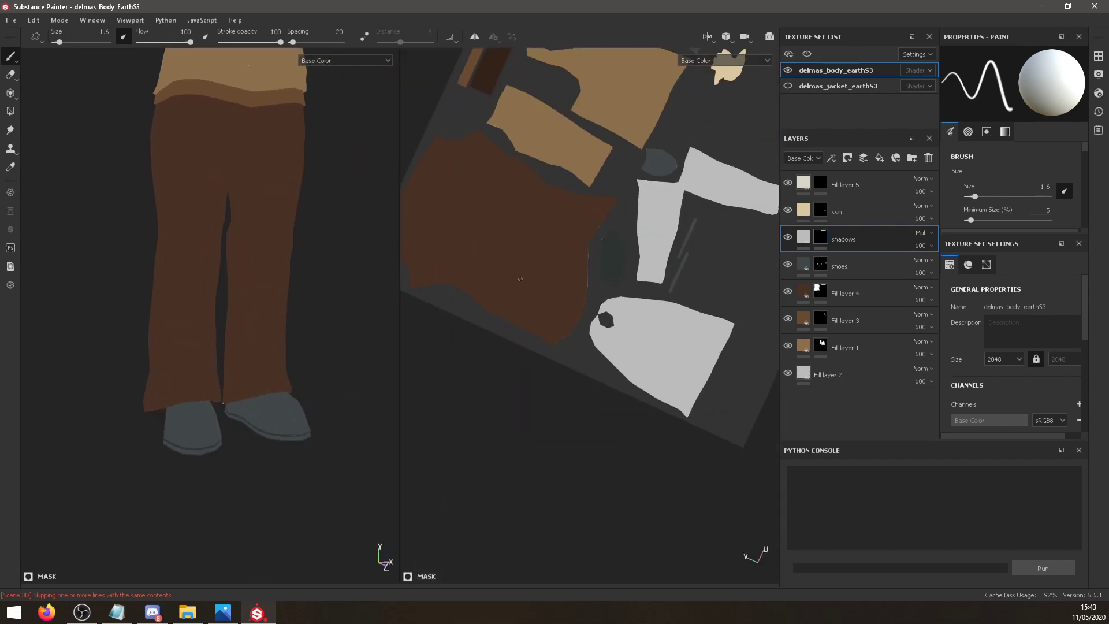
{"action": "scroll", "coordinate": [601, 252], "scroll_direction": "up", "scroll_amount": 5}
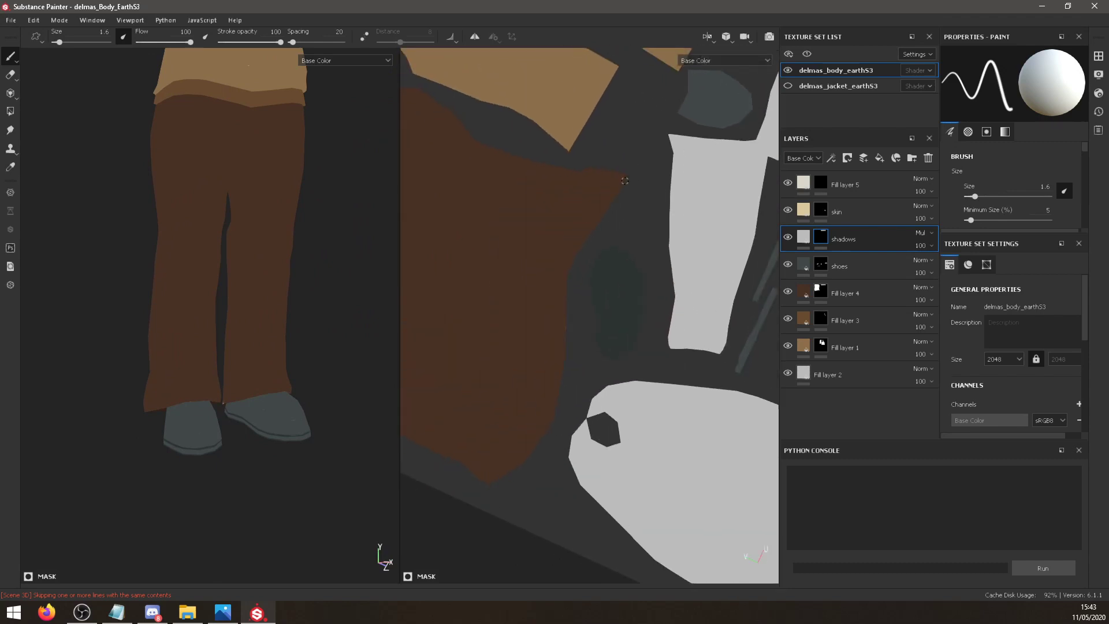
{"action": "mouse_move", "coordinate": [627, 173]}
{"action": "left_mouse_down"}
{"action": "mouse_move", "coordinate": [563, 292]}
{"action": "mouse_move", "coordinate": [566, 361]}
{"action": "mouse_move", "coordinate": [513, 479]}
{"action": "left_mouse_up"}
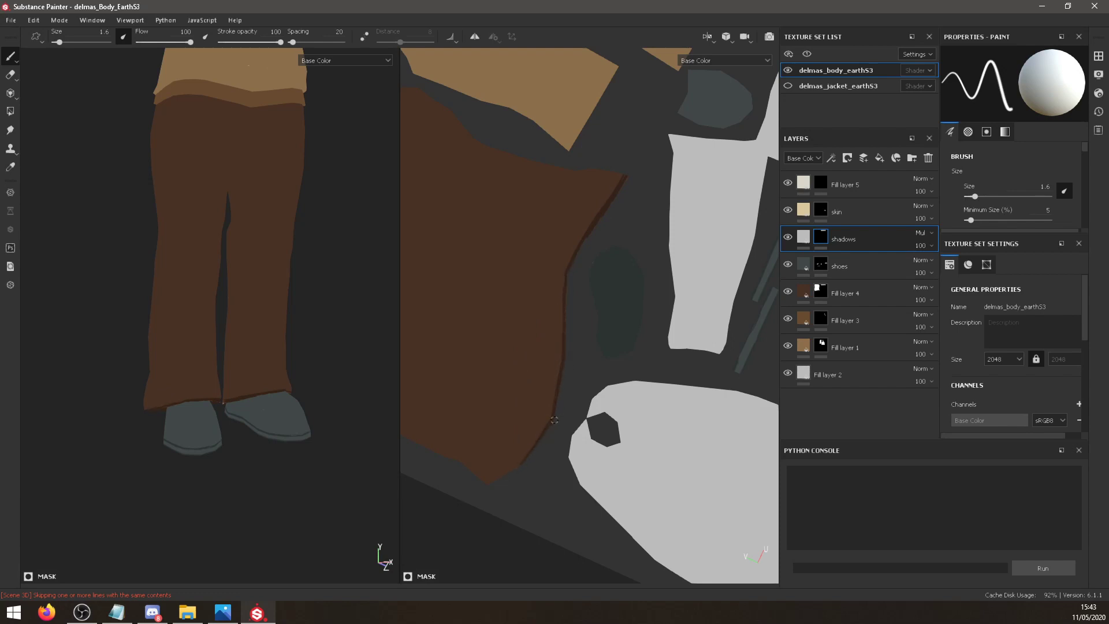
{"action": "left_click_drag", "start_coordinate": [554, 420], "coordinate": [489, 483]}
{"action": "scroll", "coordinate": [131, 397], "scroll_direction": "up", "scroll_amount": 3}
{"action": "left_click_drag", "start_coordinate": [131, 397], "coordinate": [367, 346], "text": "alt"}
{"action": "left_click_drag", "start_coordinate": [164, 379], "coordinate": [210, 404], "text": "alt"}
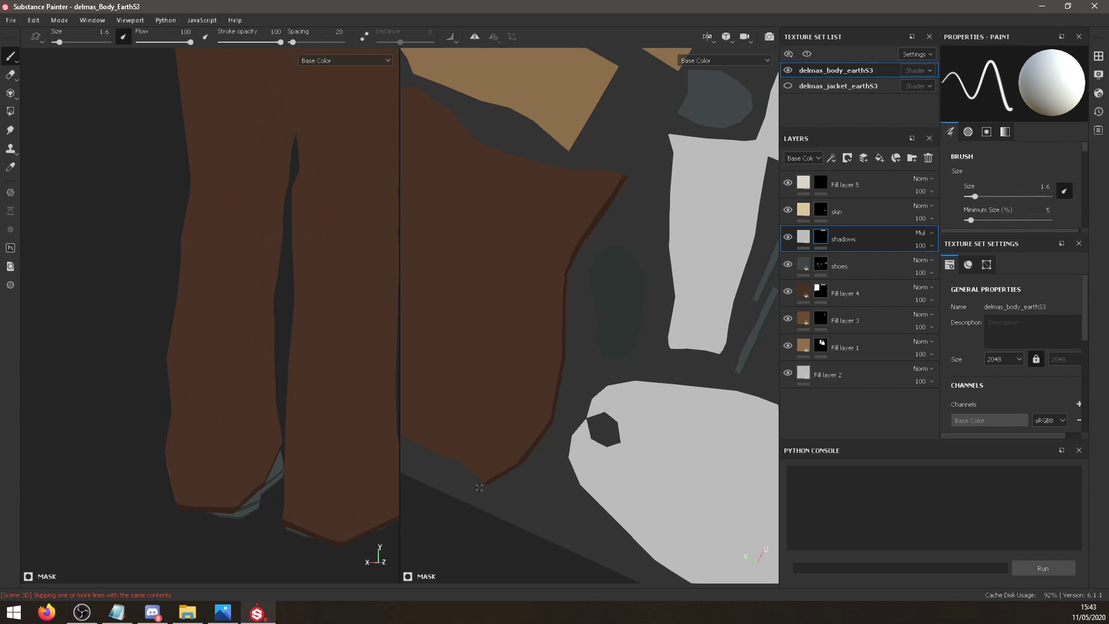
{"action": "left_click_drag", "start_coordinate": [115, 226], "coordinate": [250, 284], "text": "alt"}
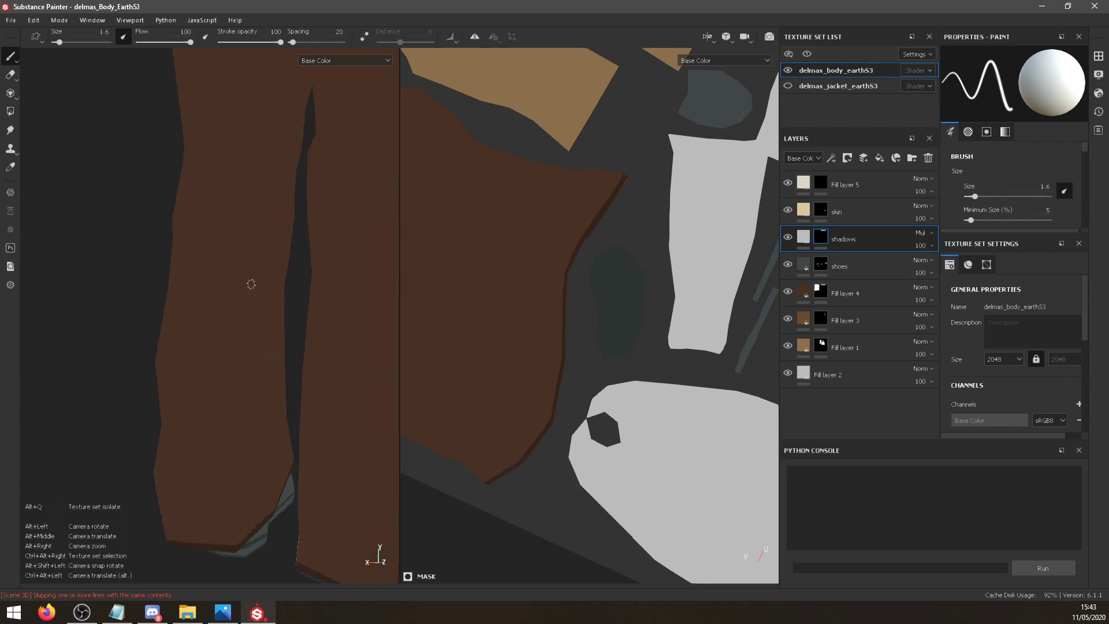
Examine the vest, collar and shirt on the model together with their islands in the UV view.
{"action": "scroll", "coordinate": [249, 283], "scroll_direction": "down", "scroll_amount": 5}
{"action": "middle_click_drag", "start_coordinate": [248, 222], "coordinate": [187, 404], "text": "alt"}
{"action": "mouse_move", "coordinate": [187, 405]}
{"action": "left_mouse_down", "text": "alt"}
{"action": "mouse_move", "coordinate": [261, 428]}
{"action": "mouse_move", "coordinate": [161, 421]}
{"action": "mouse_move", "coordinate": [191, 383]}
{"action": "left_mouse_up", "text": "alt"}
{"action": "middle_click_drag", "start_coordinate": [191, 384], "coordinate": [248, 395], "text": "alt"}
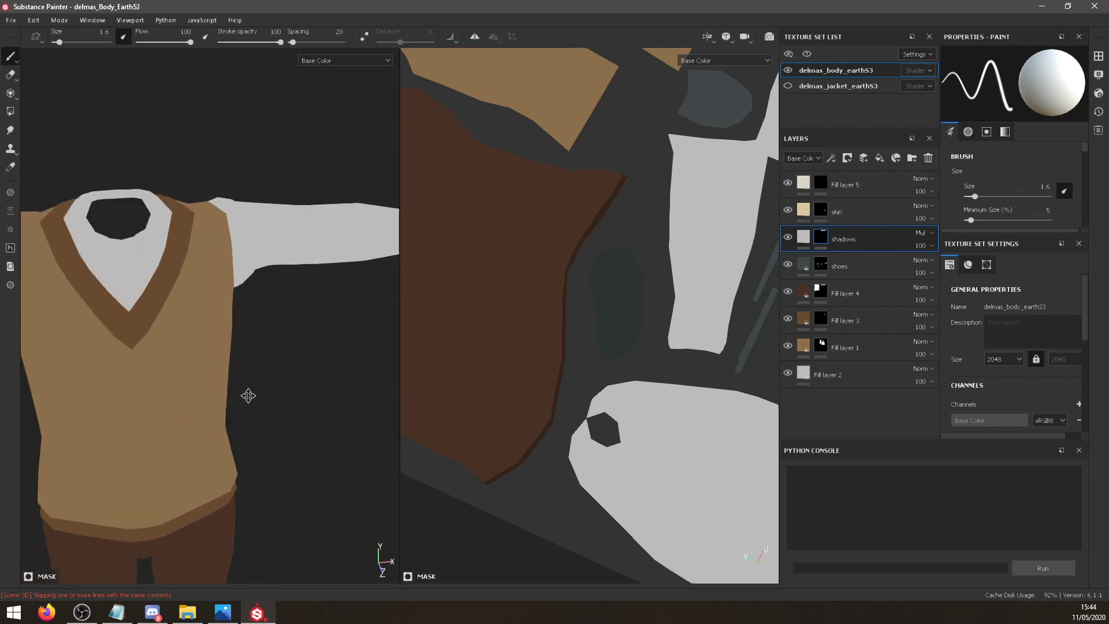
{"action": "left_click_drag", "start_coordinate": [248, 395], "coordinate": [197, 335], "text": "alt"}
{"action": "scroll", "coordinate": [192, 320], "scroll_direction": "up", "scroll_amount": 2}
{"action": "middle_click_drag", "start_coordinate": [599, 275], "coordinate": [571, 296], "text": "alt"}
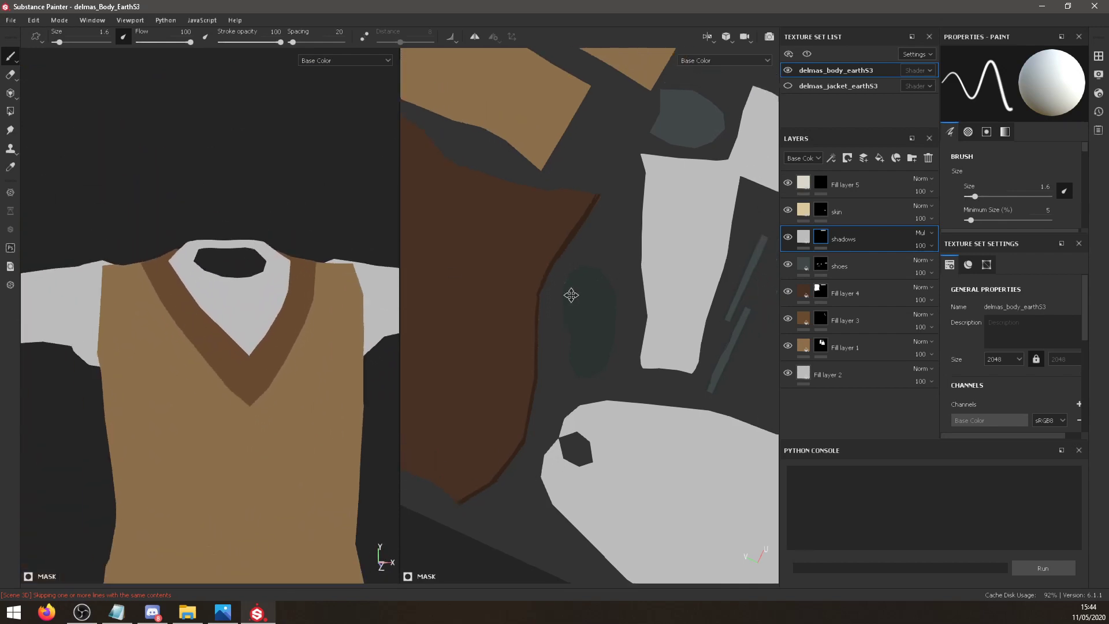
{"action": "scroll", "coordinate": [684, 389], "scroll_direction": "down", "scroll_amount": 2}
{"action": "middle_click_drag", "start_coordinate": [656, 376], "coordinate": [515, 439], "text": "alt"}
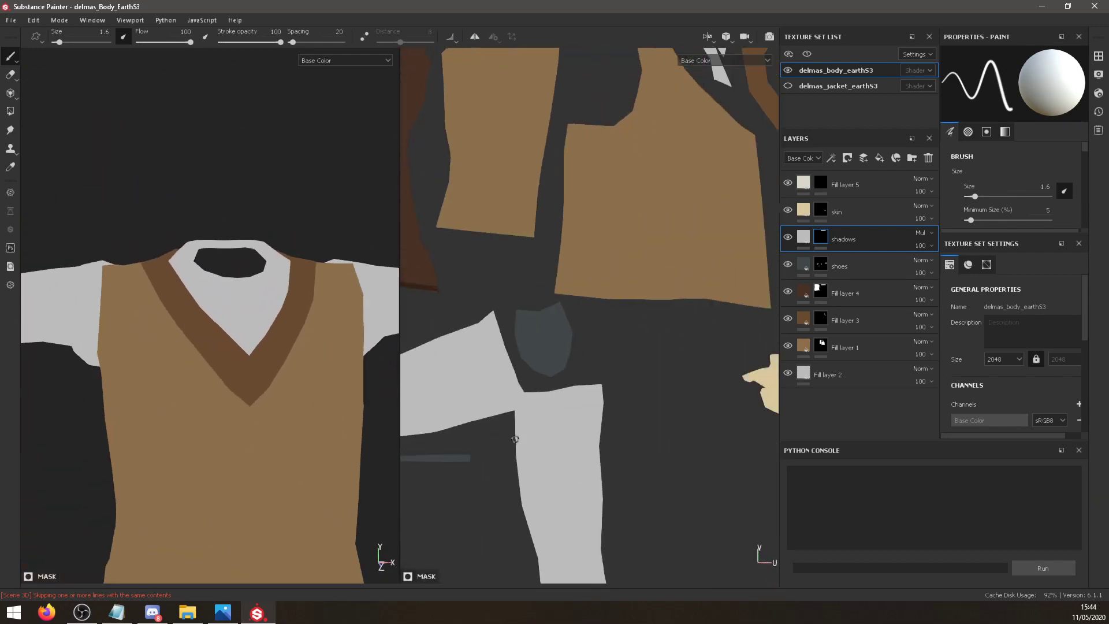
{"action": "scroll", "coordinate": [520, 403], "scroll_direction": "down", "scroll_amount": 5}
{"action": "mouse_move", "coordinate": [560, 344]}
{"action": "middle_mouse_down", "text": "alt"}
{"action": "mouse_move", "coordinate": [439, 443]}
{"action": "mouse_move", "coordinate": [515, 395]}
{"action": "middle_mouse_up", "text": "alt"}
Browse the Delmas reference pictures through to the shoe close-up in Delmas 15.png.
{"action": "left_click", "coordinate": [223, 612]}
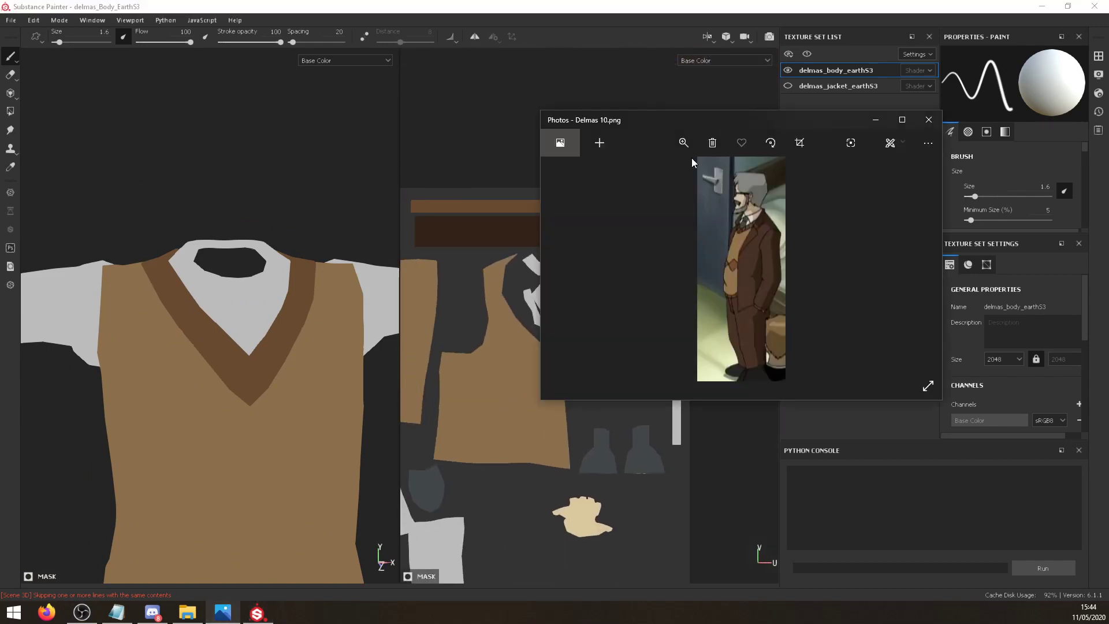
{"action": "scroll", "coordinate": [705, 185], "scroll_direction": "down", "scroll_amount": 3}
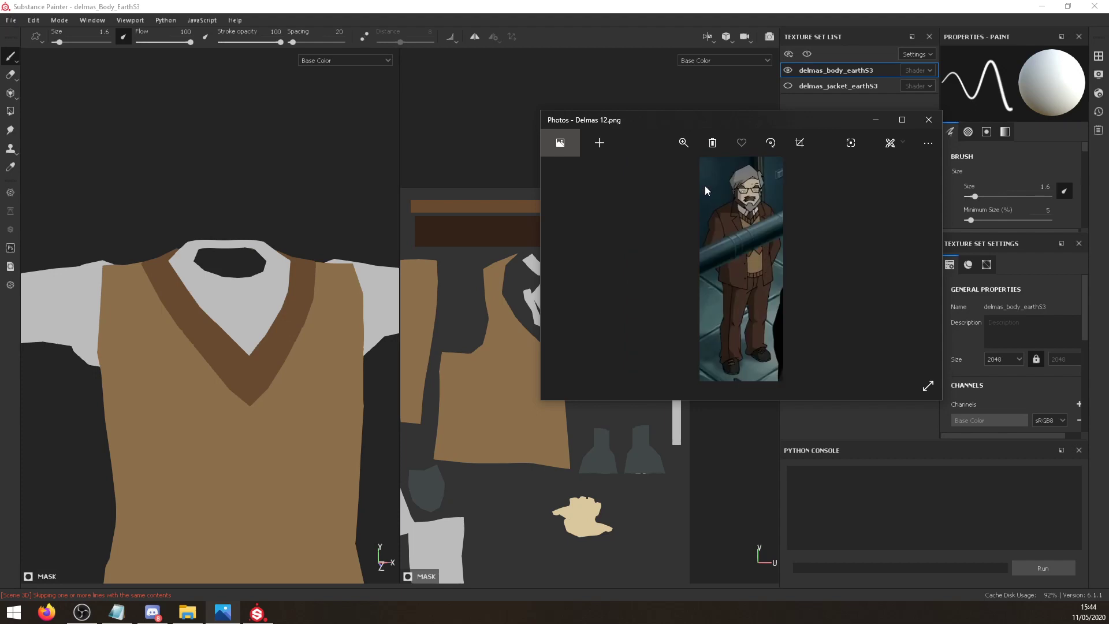
{"action": "scroll", "coordinate": [705, 186], "scroll_direction": "up", "scroll_amount": 1}
{"action": "left_click_drag", "start_coordinate": [754, 121], "coordinate": [577, 317]}
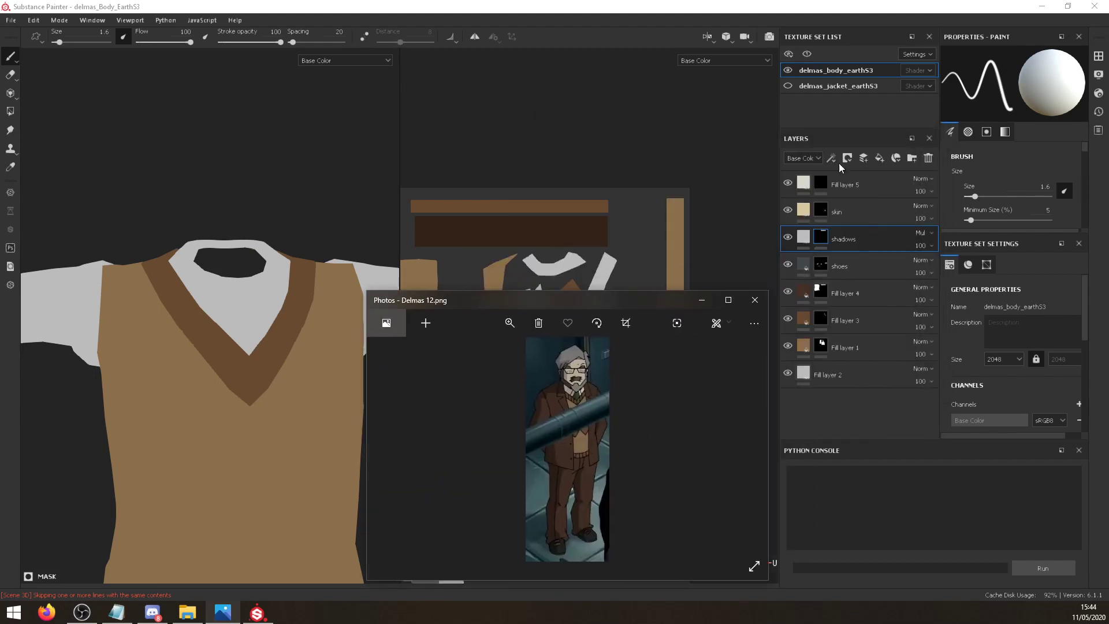
{"action": "left_click", "coordinate": [822, 259]}
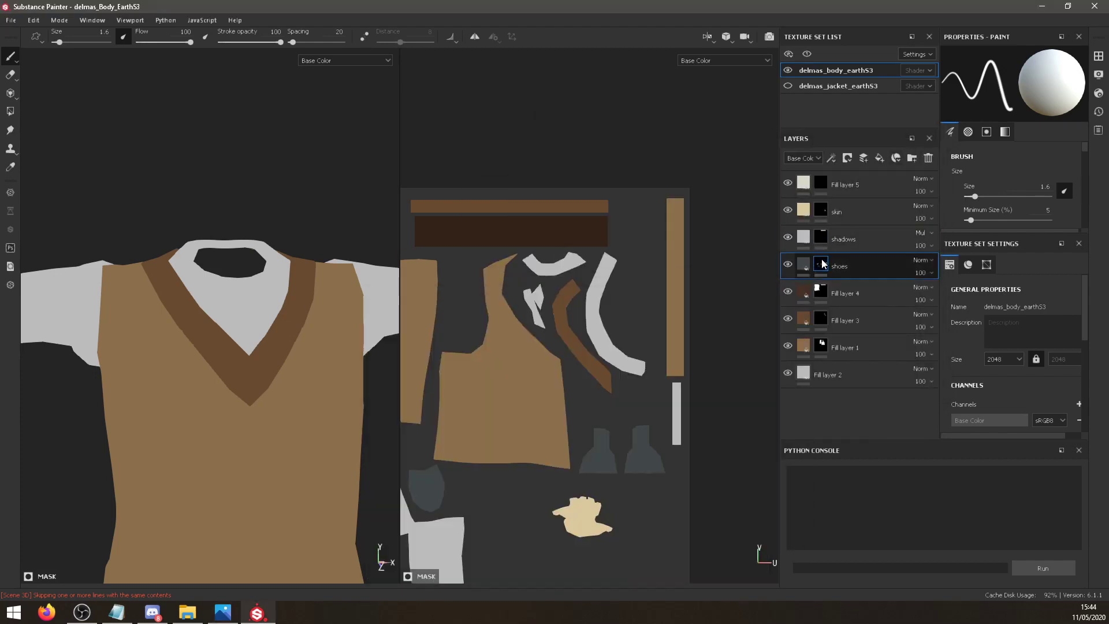
{"action": "left_click", "coordinate": [862, 176]}
{"action": "left_click", "coordinate": [223, 612]}
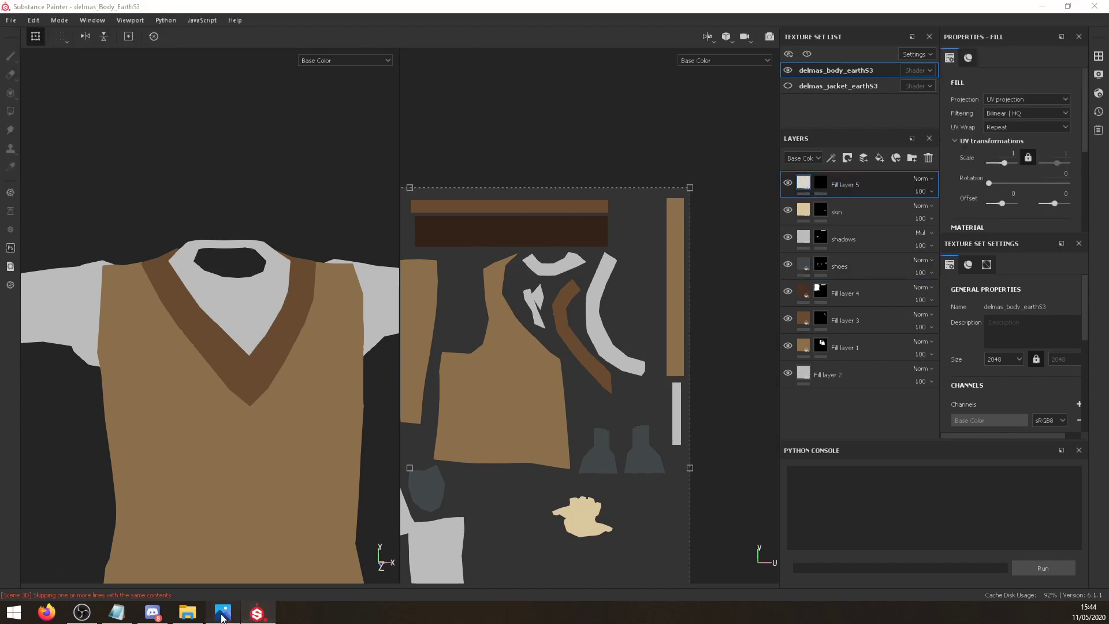
{"action": "key", "text": "Right"}
{"action": "key", "text": "Right"}
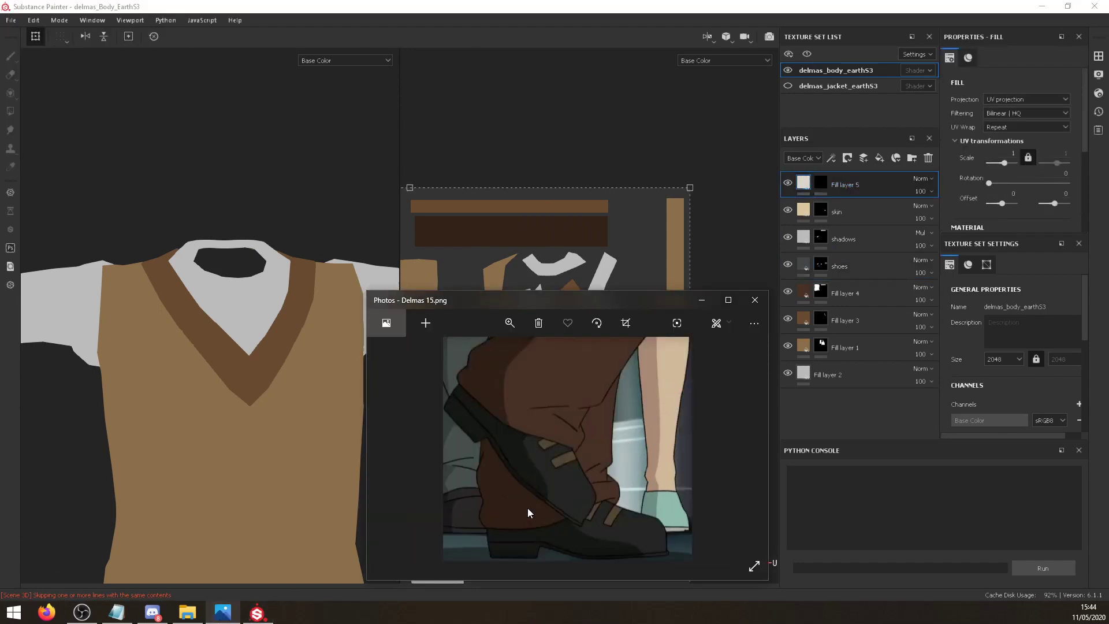
Add a new fill layer directly above the shoes layer and give it a black mask.
{"action": "left_click", "coordinate": [856, 258]}
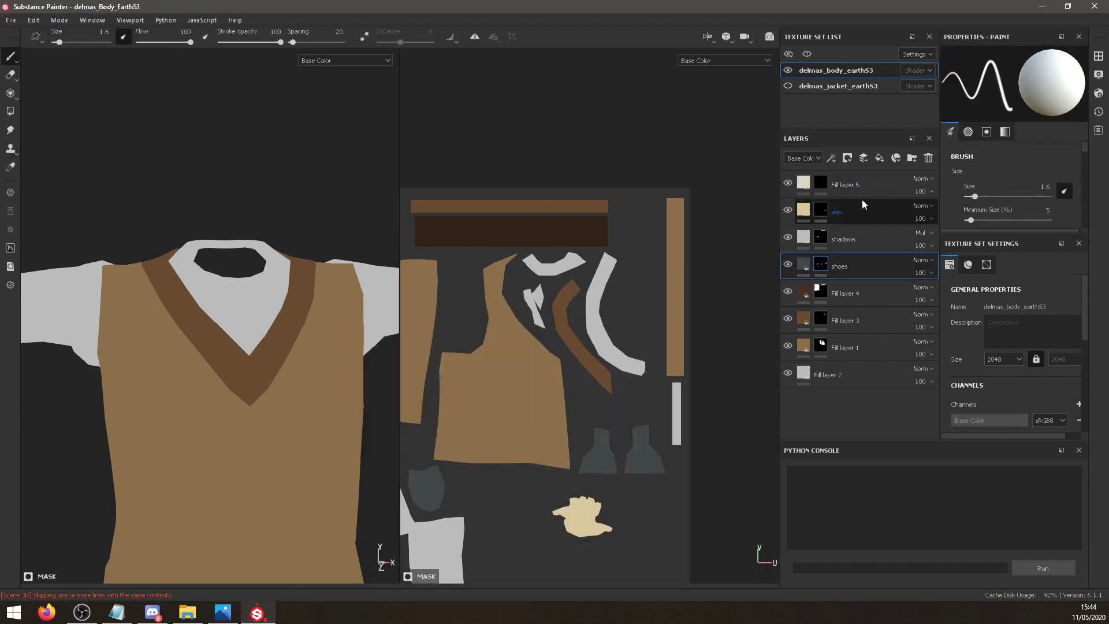
{"action": "left_click", "coordinate": [880, 158]}
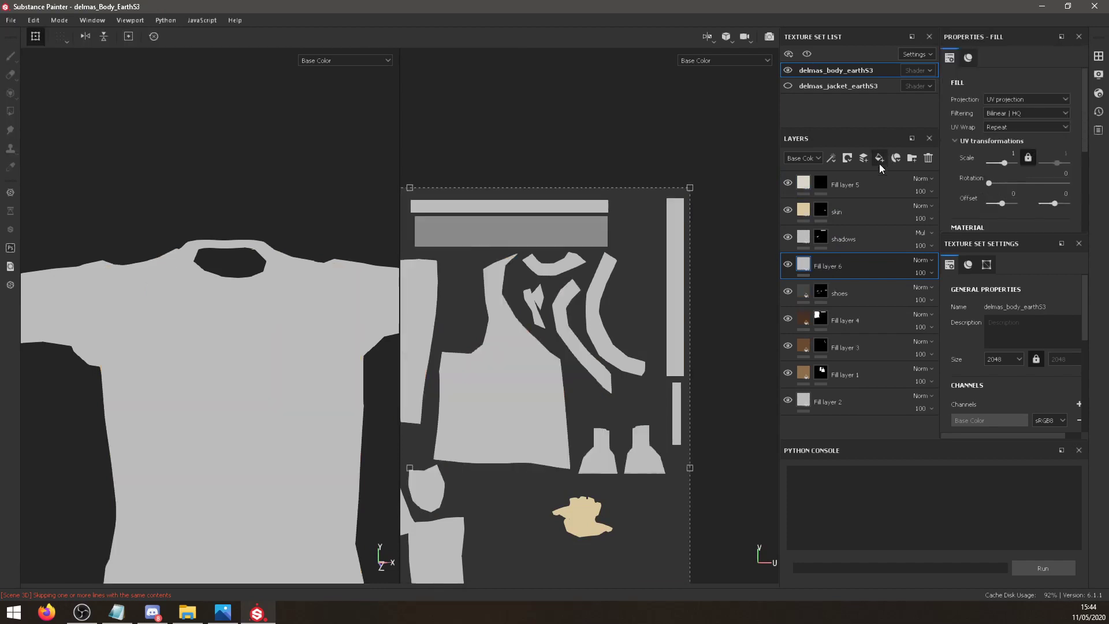
{"action": "right_click", "coordinate": [846, 265]}
{"action": "left_click", "coordinate": [884, 31]}
Set the new fill layer's base color by sampling the dark grey of the shoes layer's thumbnail.
{"action": "left_click", "coordinate": [804, 267]}
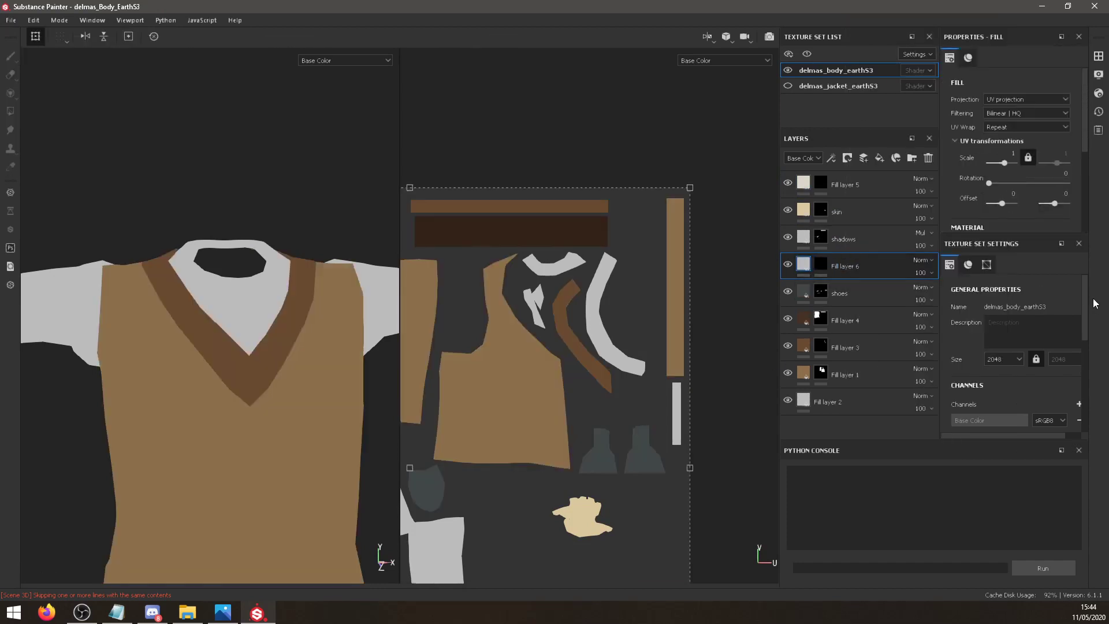
{"action": "scroll", "coordinate": [1031, 185], "scroll_direction": "down", "scroll_amount": 2}
{"action": "left_click", "coordinate": [978, 184]}
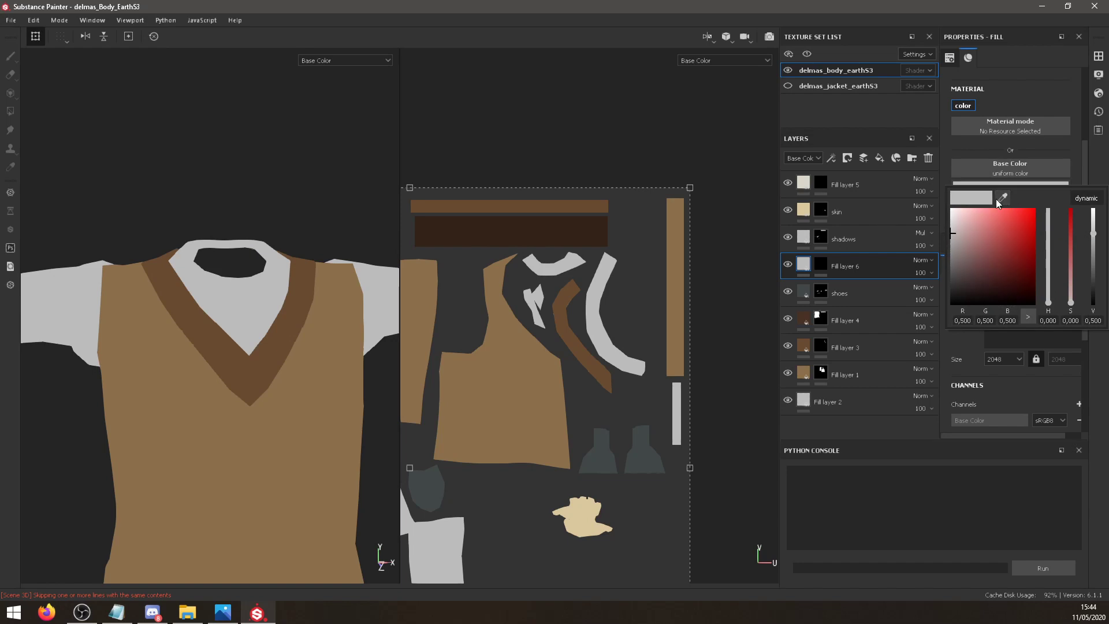
{"action": "left_click_drag", "start_coordinate": [782, 320], "coordinate": [803, 290]}
{"action": "left_click", "coordinate": [809, 262]}
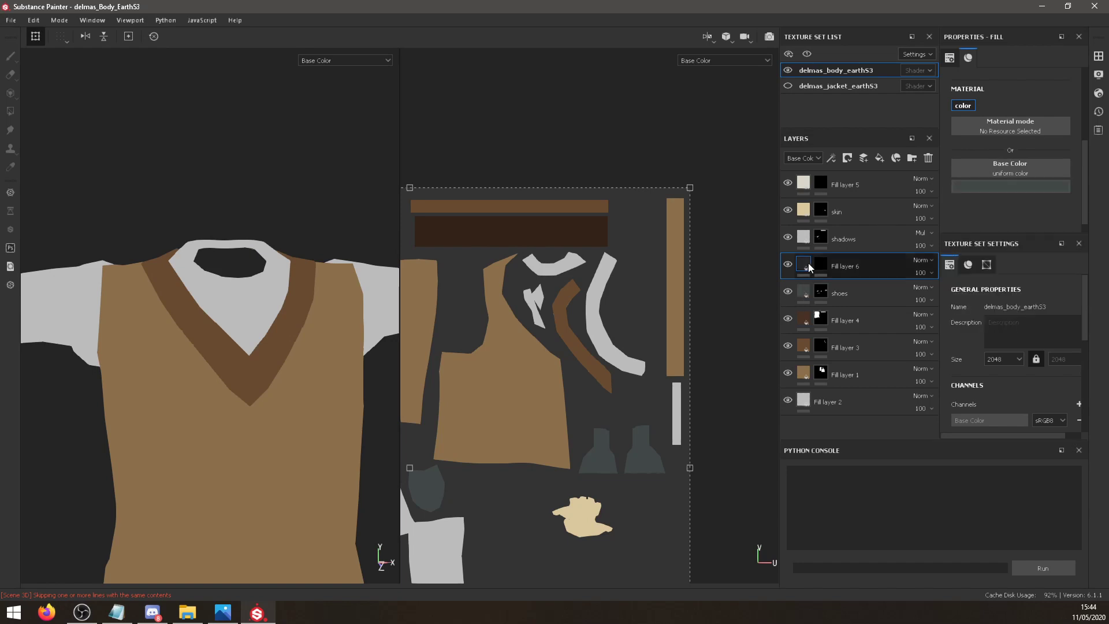
{"action": "left_click", "coordinate": [995, 186]}
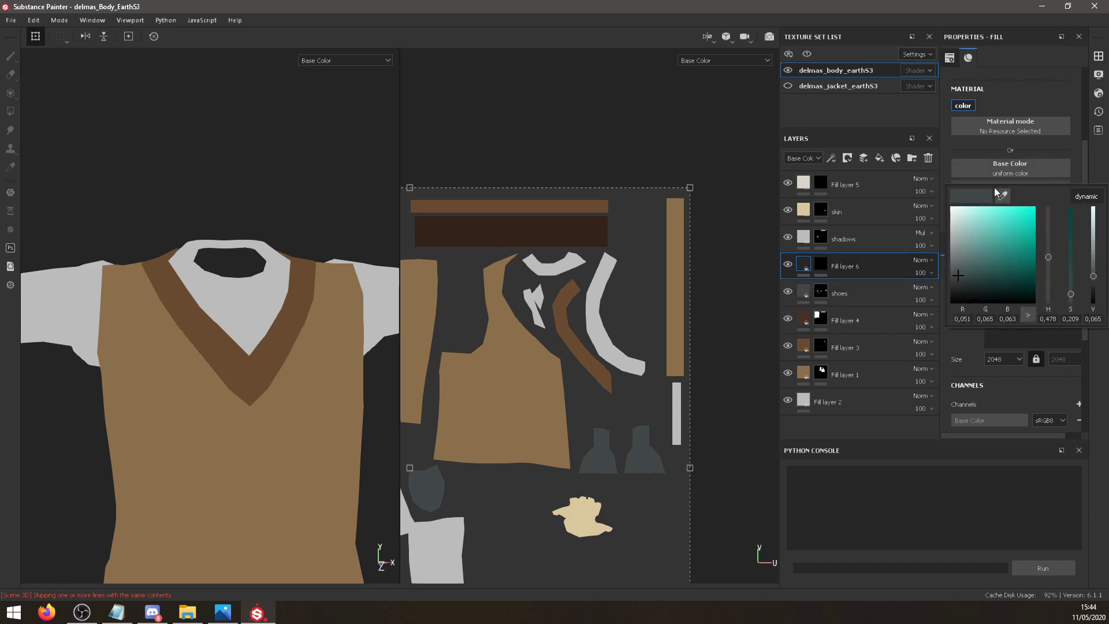
{"action": "left_click", "coordinate": [821, 298]}
{"action": "left_click_drag", "start_coordinate": [819, 296], "coordinate": [803, 289]}
{"action": "left_click", "coordinate": [803, 289]}
{"action": "left_click", "coordinate": [805, 289]}
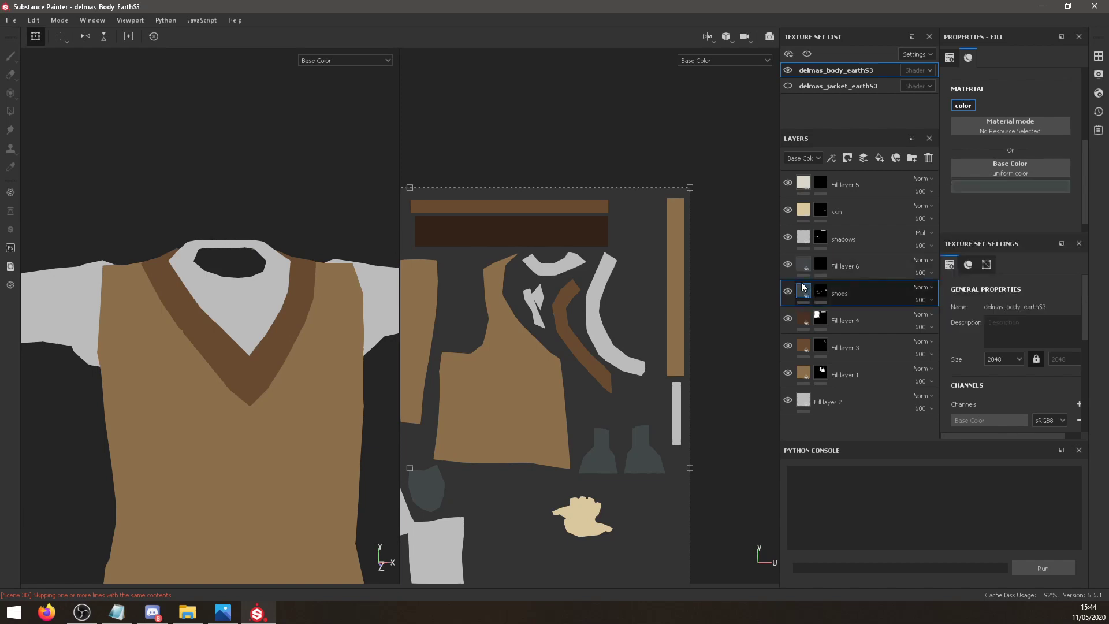
Set the shoes layer's base color to the near-black sampled from Delmas 15.png and check both shoes on the model.
{"action": "left_click", "coordinate": [223, 613]}
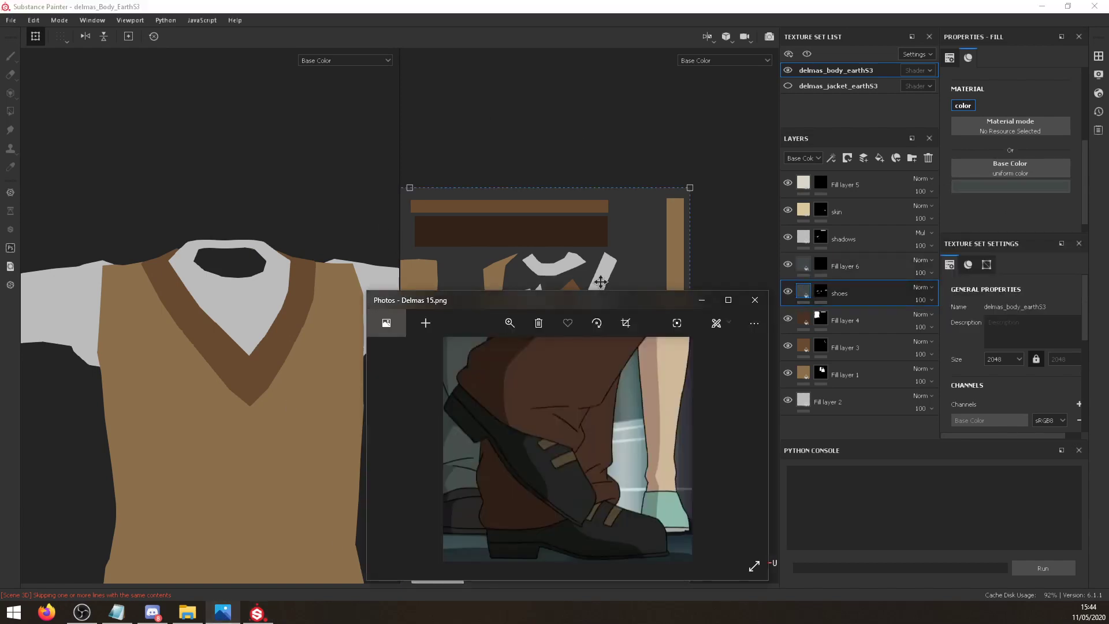
{"action": "left_click_drag", "start_coordinate": [600, 299], "coordinate": [0, 180]}
{"action": "left_click", "coordinate": [1010, 186]}
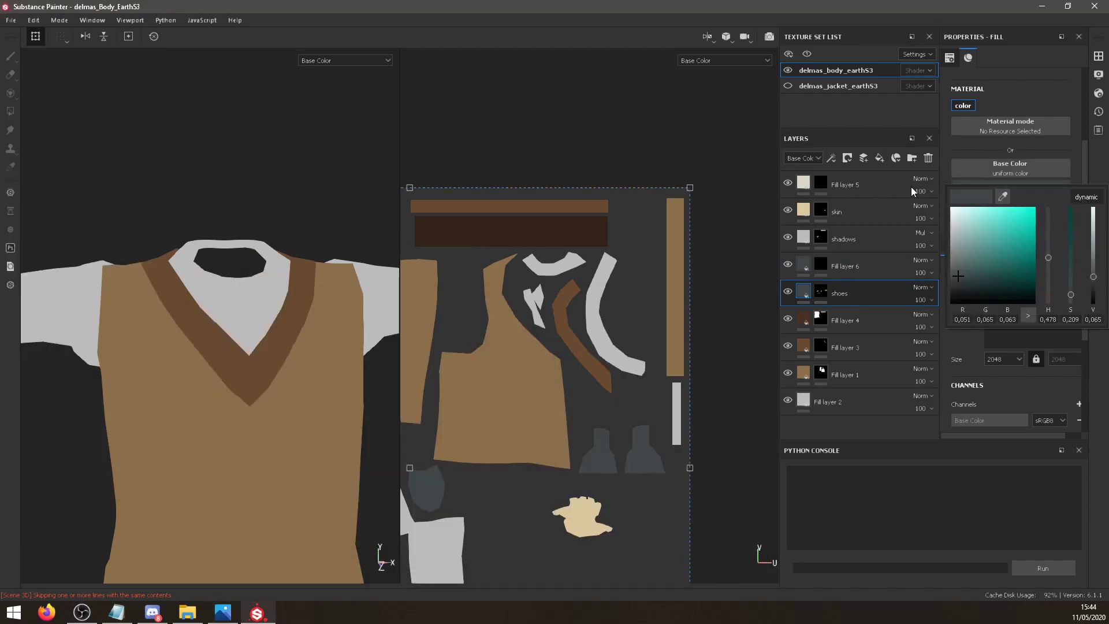
{"action": "left_click_drag", "start_coordinate": [1005, 197], "coordinate": [0, 392]}
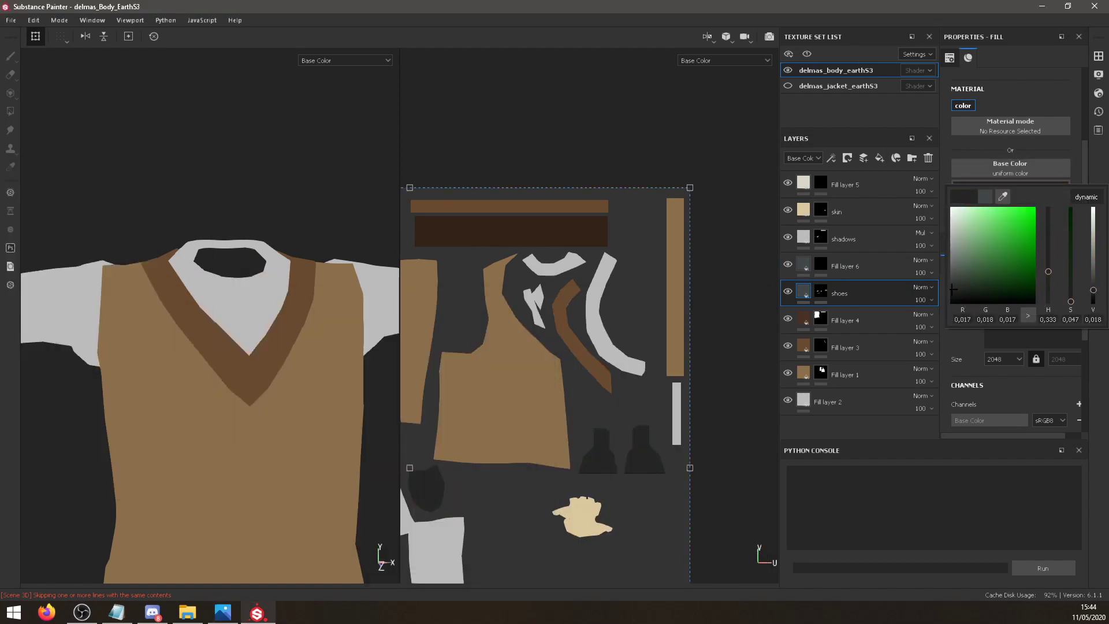
{"action": "left_click", "coordinate": [0, 393]}
{"action": "middle_click_drag", "start_coordinate": [273, 312], "coordinate": [260, 69], "text": "alt"}
{"action": "middle_click_drag", "start_coordinate": [243, 370], "coordinate": [220, 70], "text": "alt"}
{"action": "middle_click_drag", "start_coordinate": [231, 347], "coordinate": [240, 102], "text": "alt"}
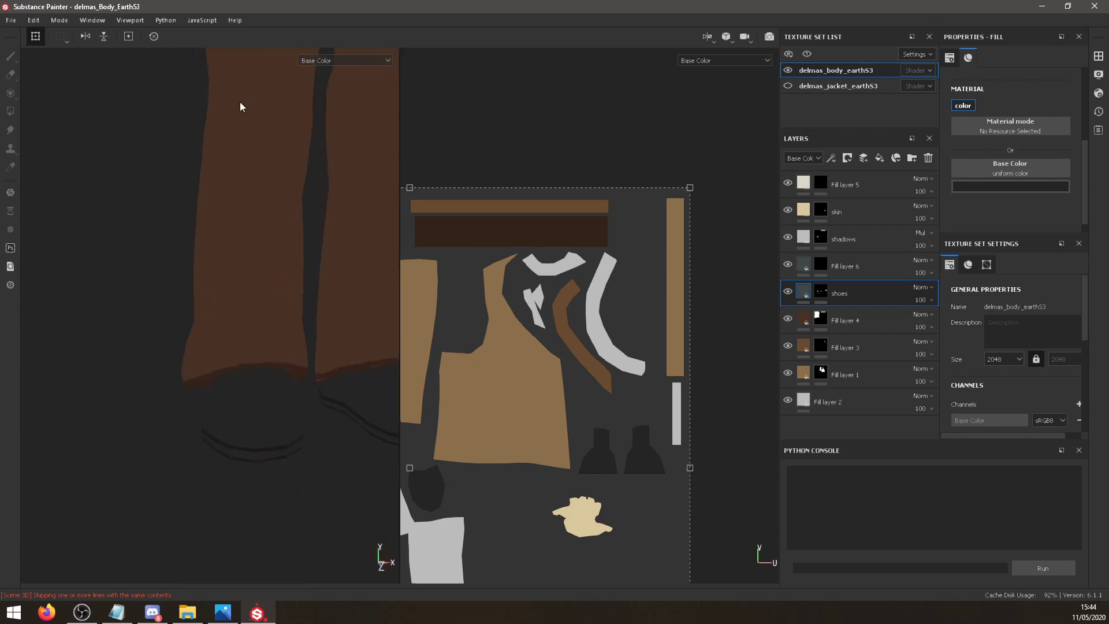
{"action": "left_click_drag", "start_coordinate": [215, 324], "coordinate": [202, 300], "text": "alt"}
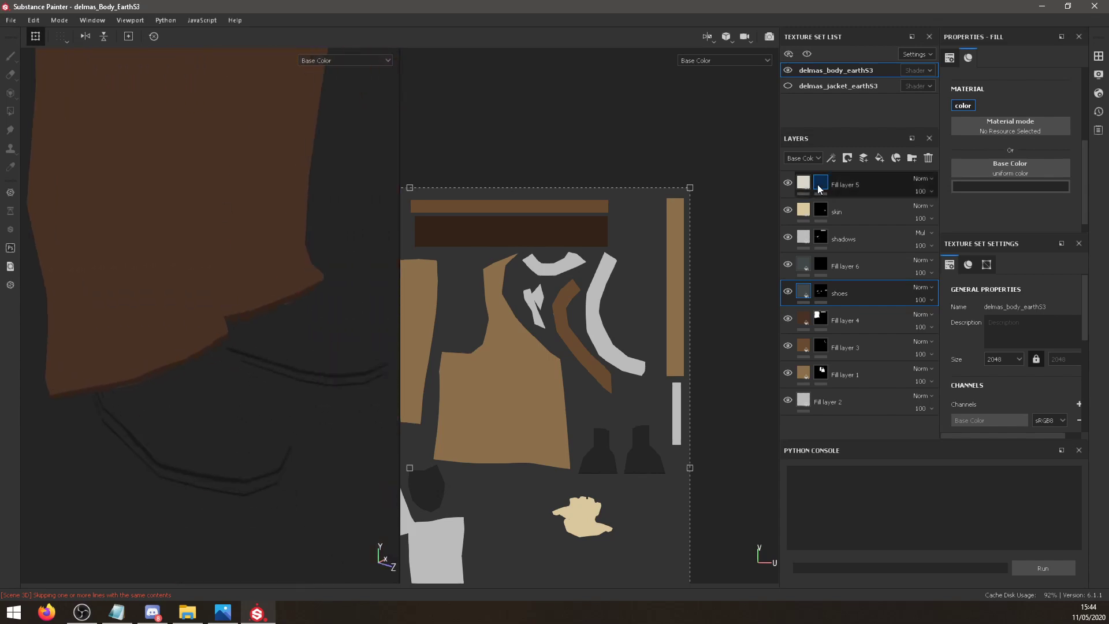
Add a black-masked fill layer above the shoes layer, with a dark brown base color sampled from the reference image.
{"action": "left_click", "coordinate": [880, 155]}
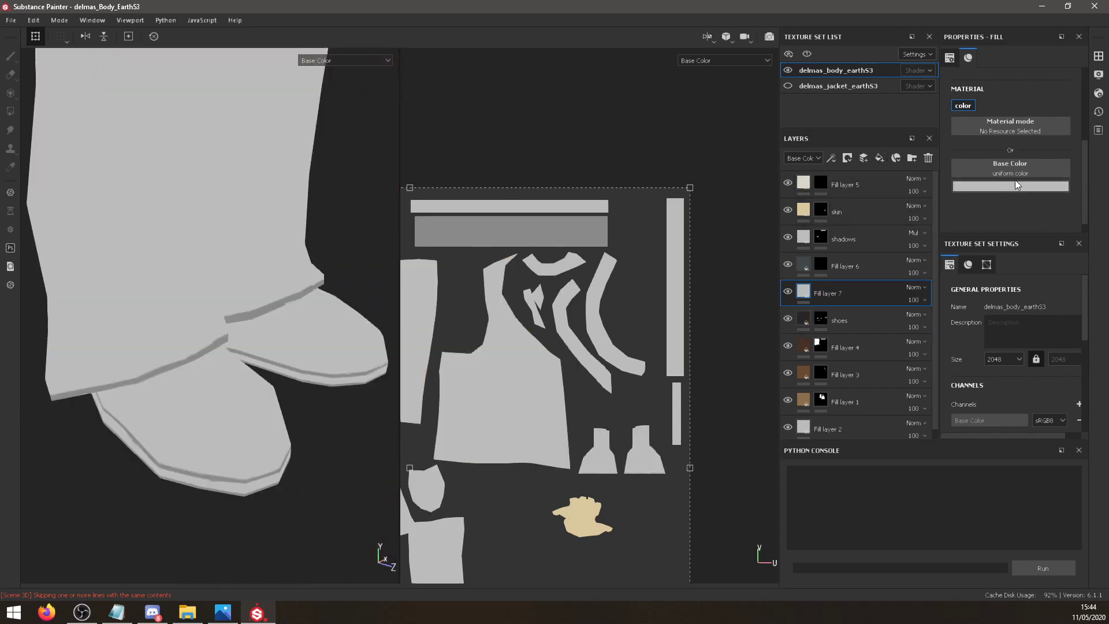
{"action": "left_click", "coordinate": [1012, 185]}
{"action": "left_click", "coordinate": [996, 230]}
{"action": "left_click_drag", "start_coordinate": [1003, 195], "coordinate": [0, 283]}
{"action": "left_click", "coordinate": [0, 309]}
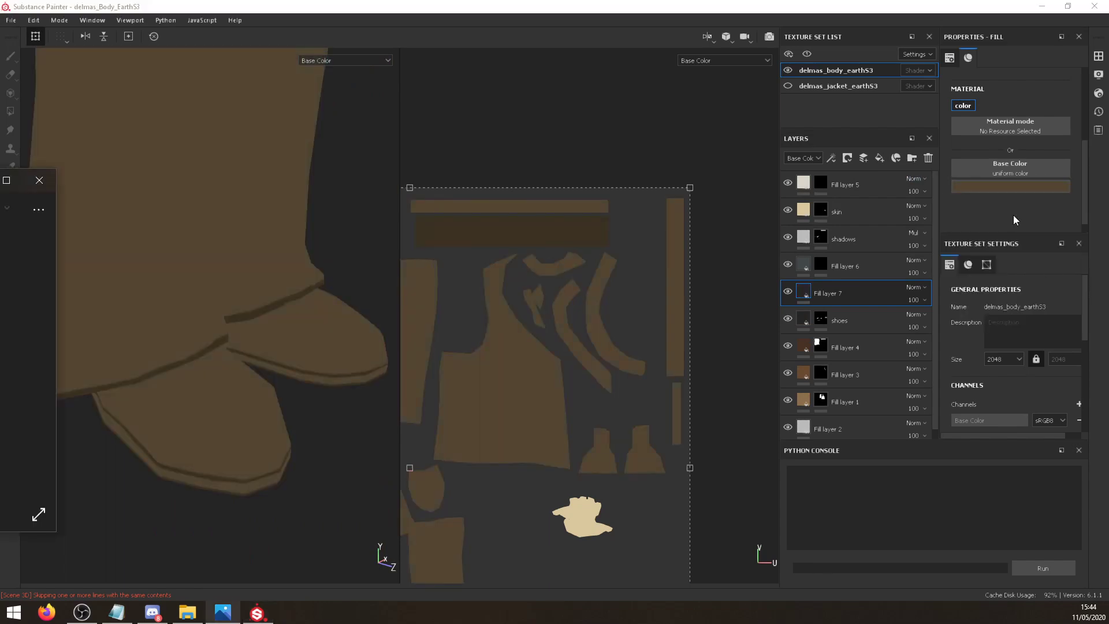
{"action": "right_click", "coordinate": [828, 293]}
{"action": "left_click", "coordinate": [879, 22]}
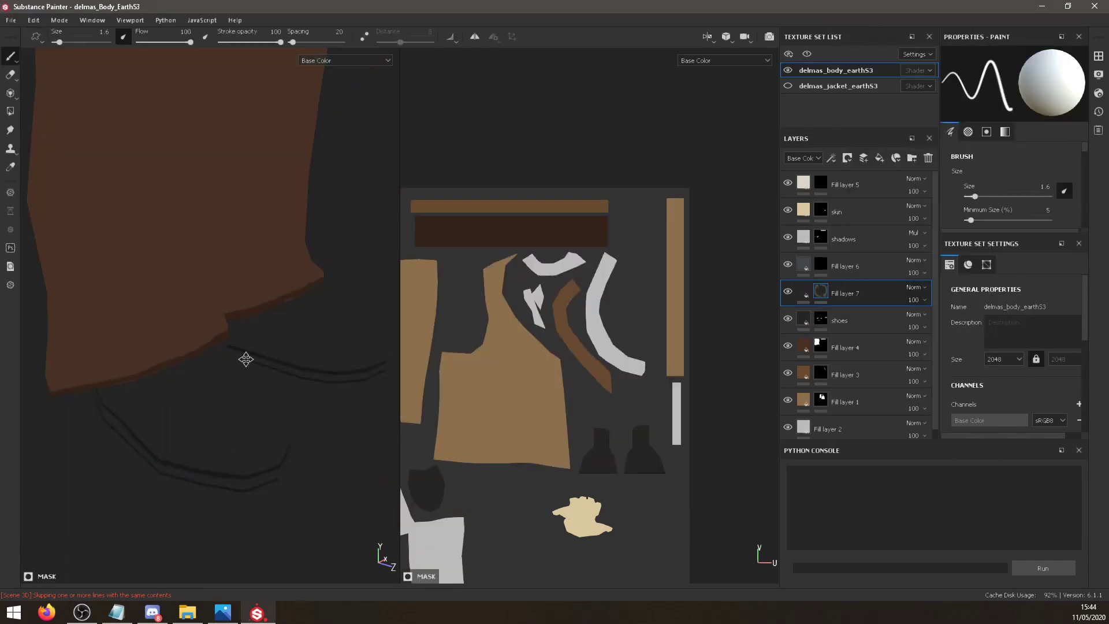
{"action": "middle_click_drag", "start_coordinate": [243, 359], "coordinate": [247, 342]}
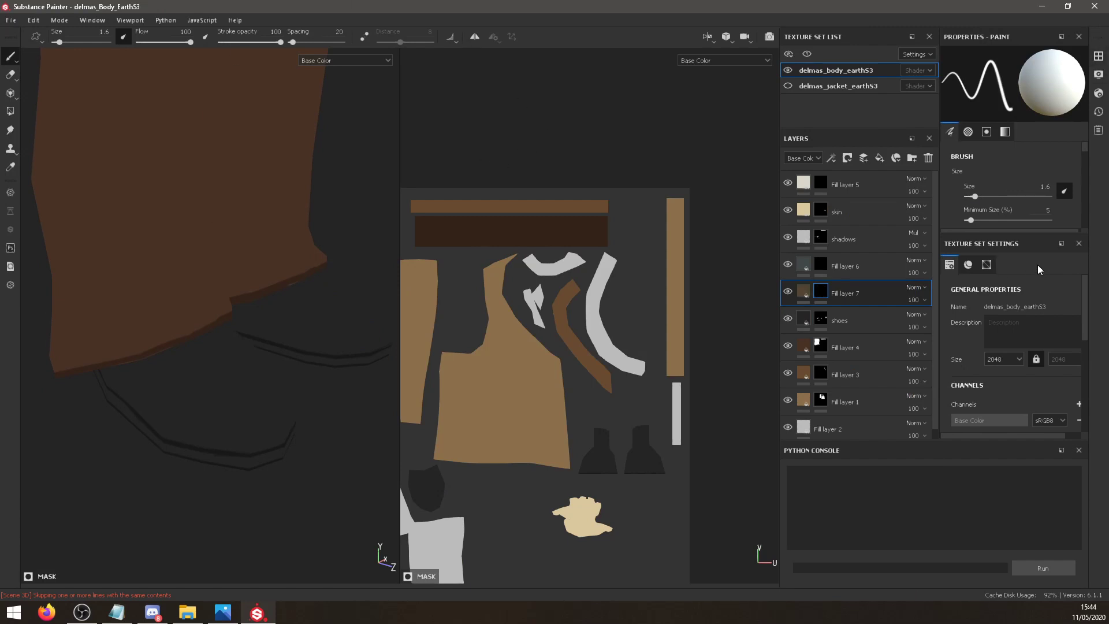
{"action": "scroll", "coordinate": [994, 268], "scroll_direction": "down", "scroll_amount": 3}
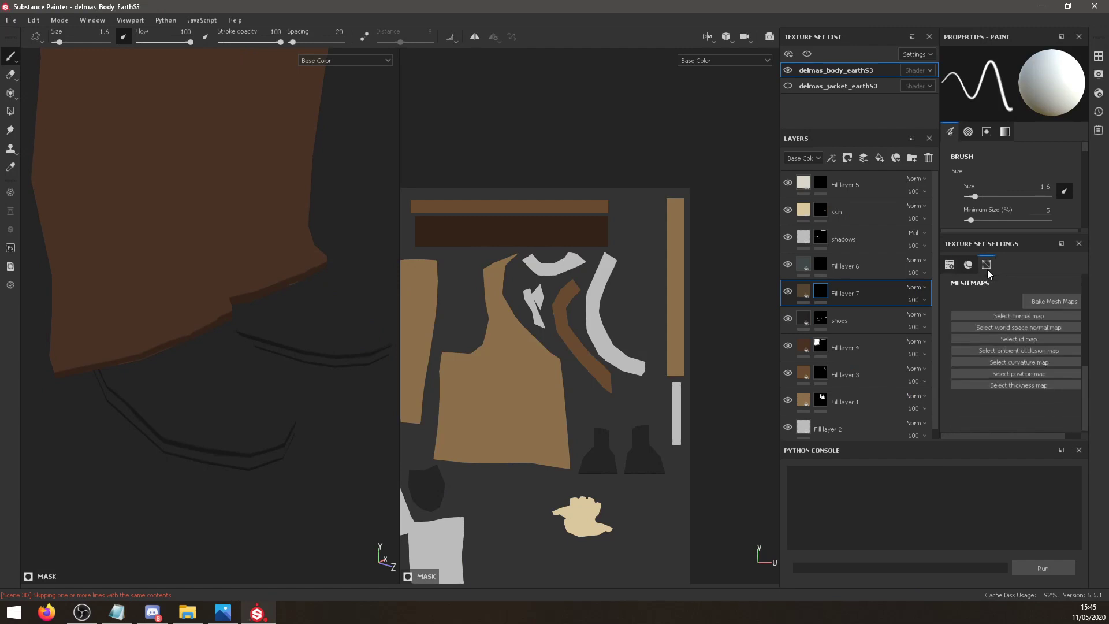
{"action": "left_click", "coordinate": [969, 265]}
{"action": "left_click", "coordinate": [950, 265]}
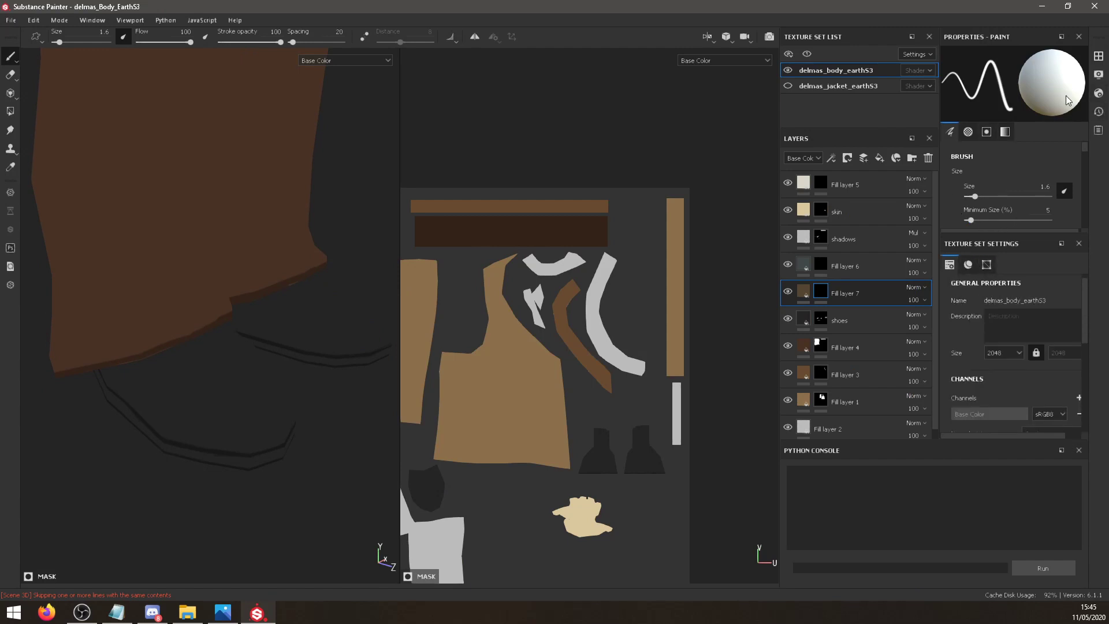
{"action": "left_click", "coordinate": [986, 132]}
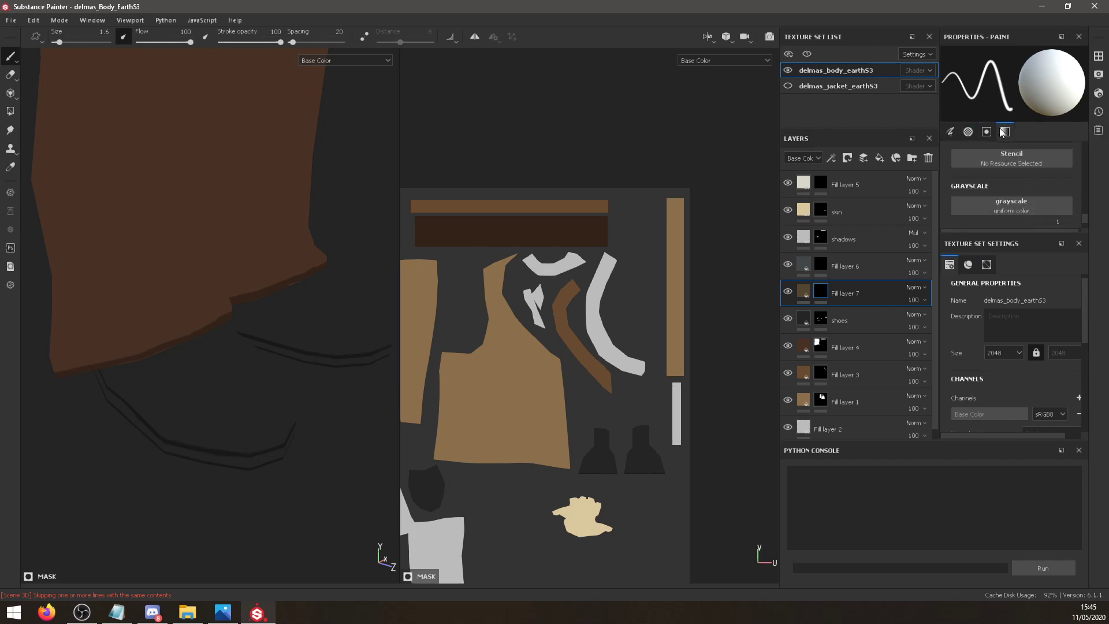
{"action": "left_click", "coordinate": [948, 133]}
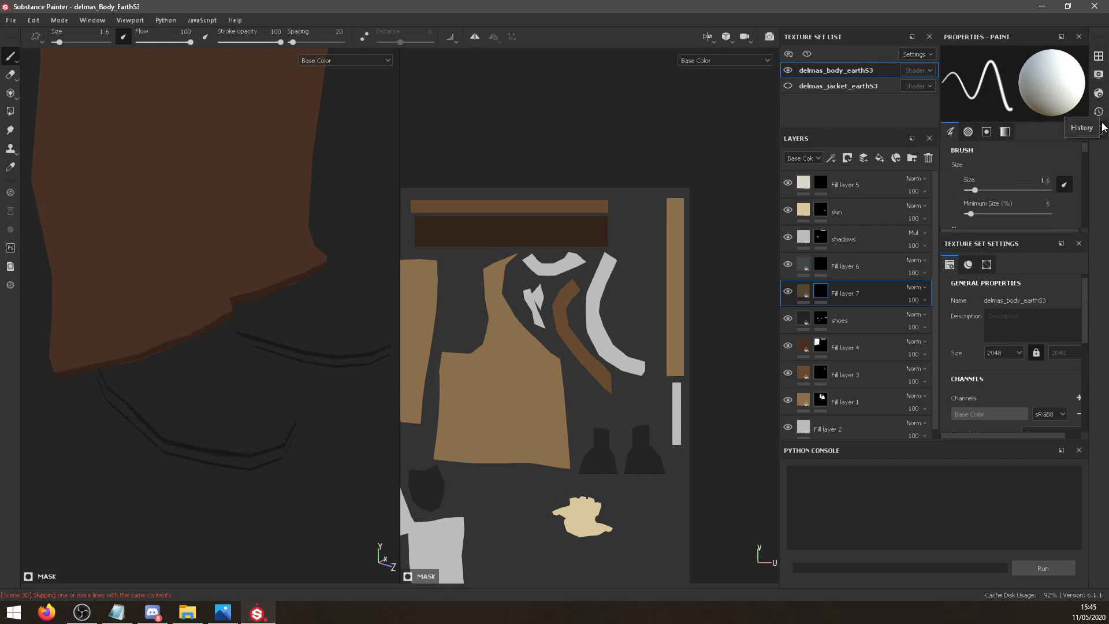
Disable displacement and tessellation in the main shader's settings.
{"action": "left_click", "coordinate": [1099, 93]}
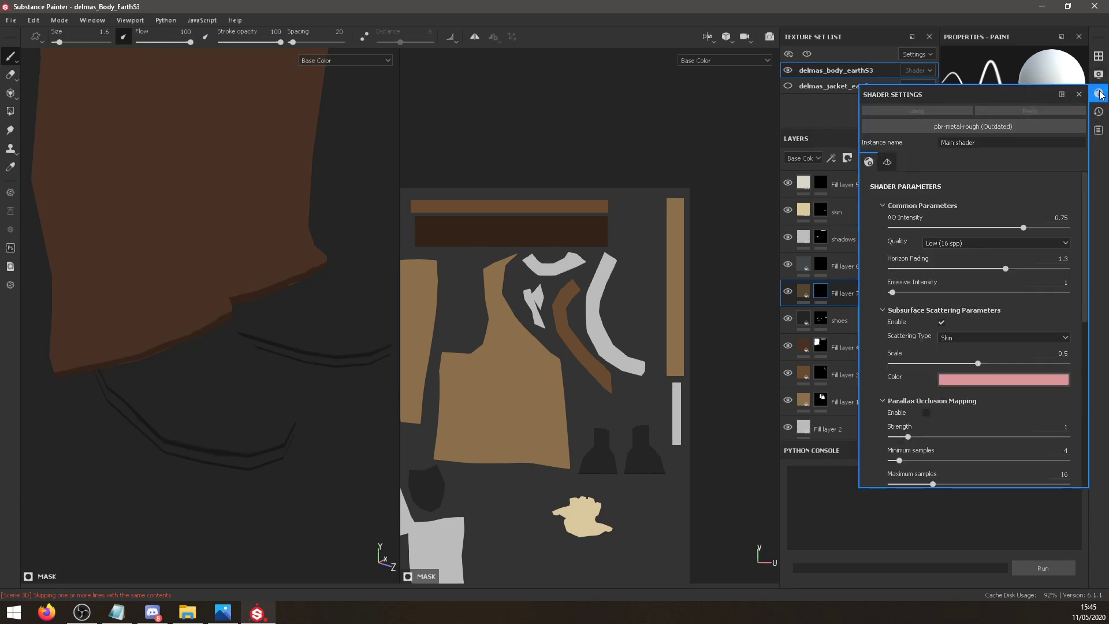
{"action": "scroll", "coordinate": [1087, 225], "scroll_direction": "down", "scroll_amount": 3}
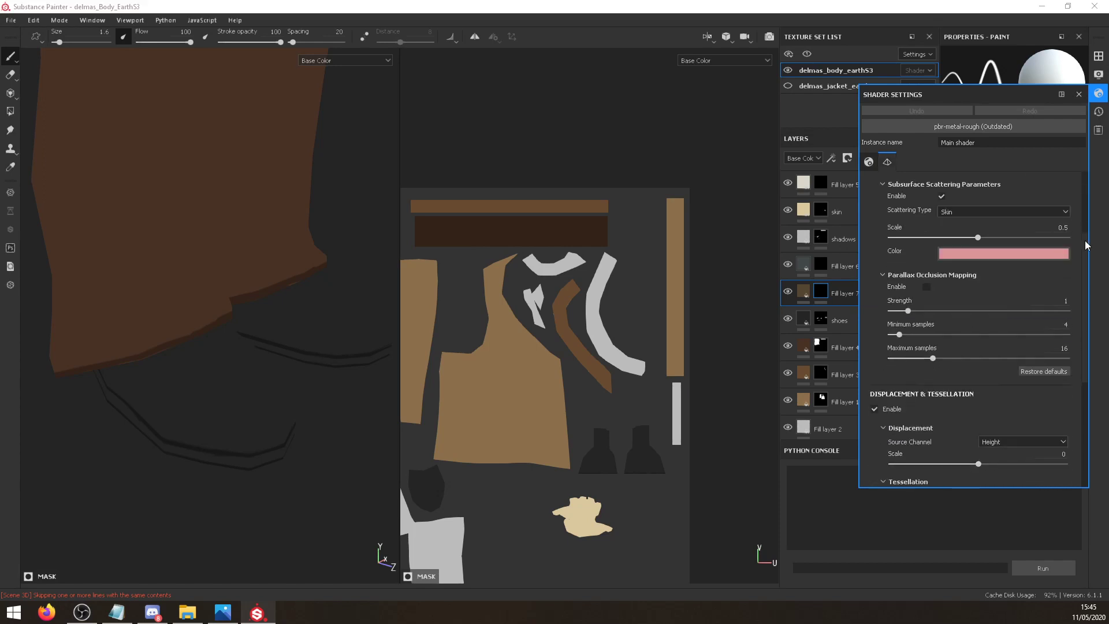
{"action": "scroll", "coordinate": [1084, 260], "scroll_direction": "down", "scroll_amount": 5}
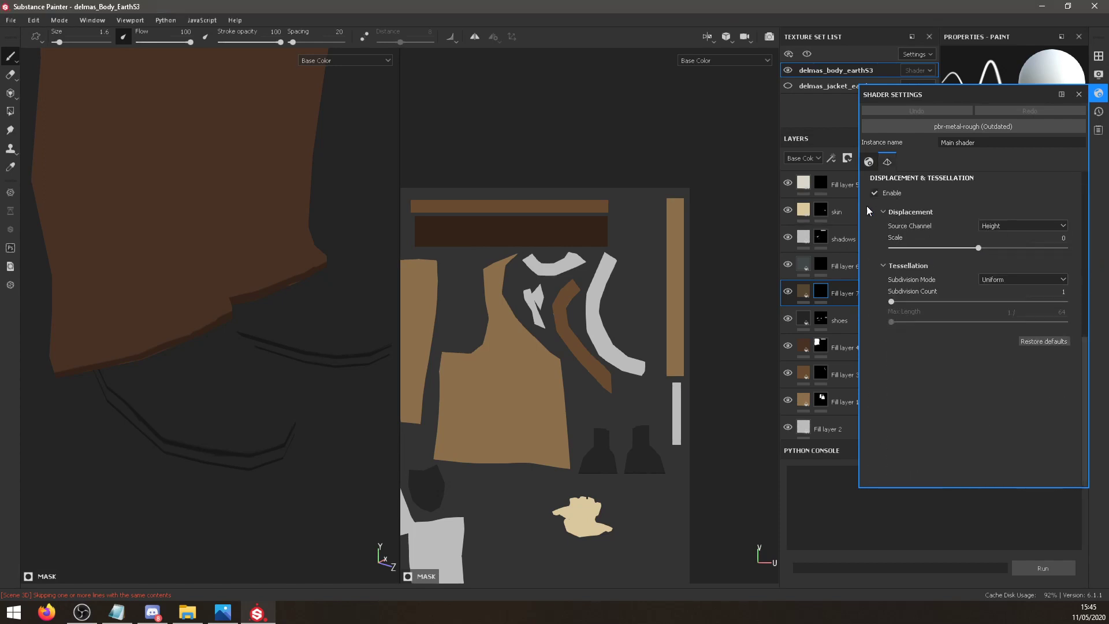
{"action": "left_click", "coordinate": [874, 193]}
{"action": "scroll", "coordinate": [1071, 251], "scroll_direction": "up", "scroll_amount": 8}
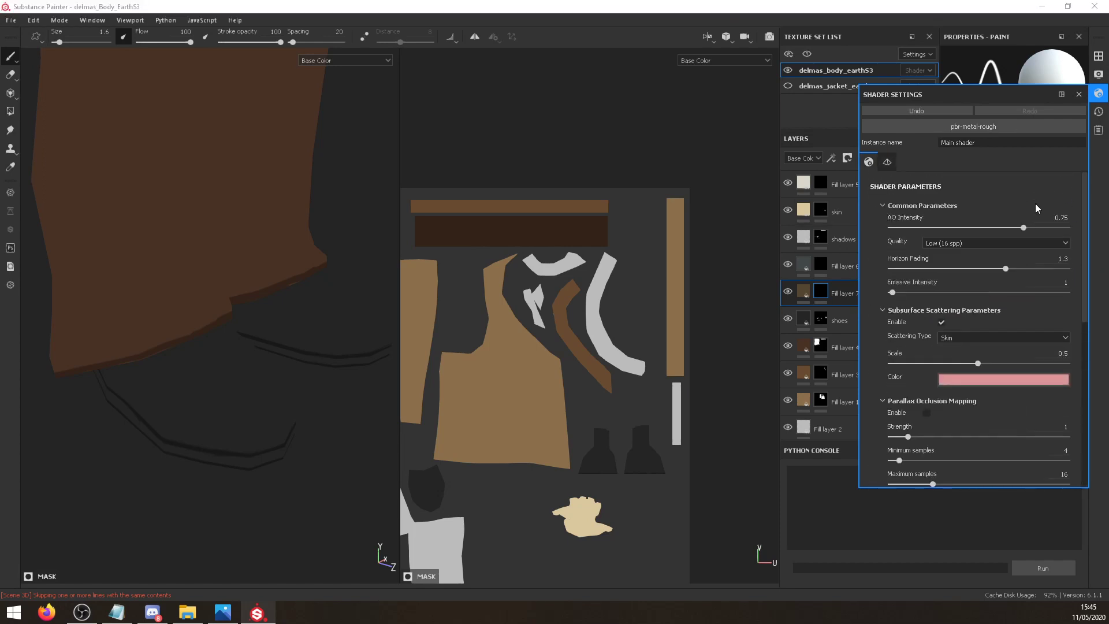
{"action": "left_click", "coordinate": [888, 162]}
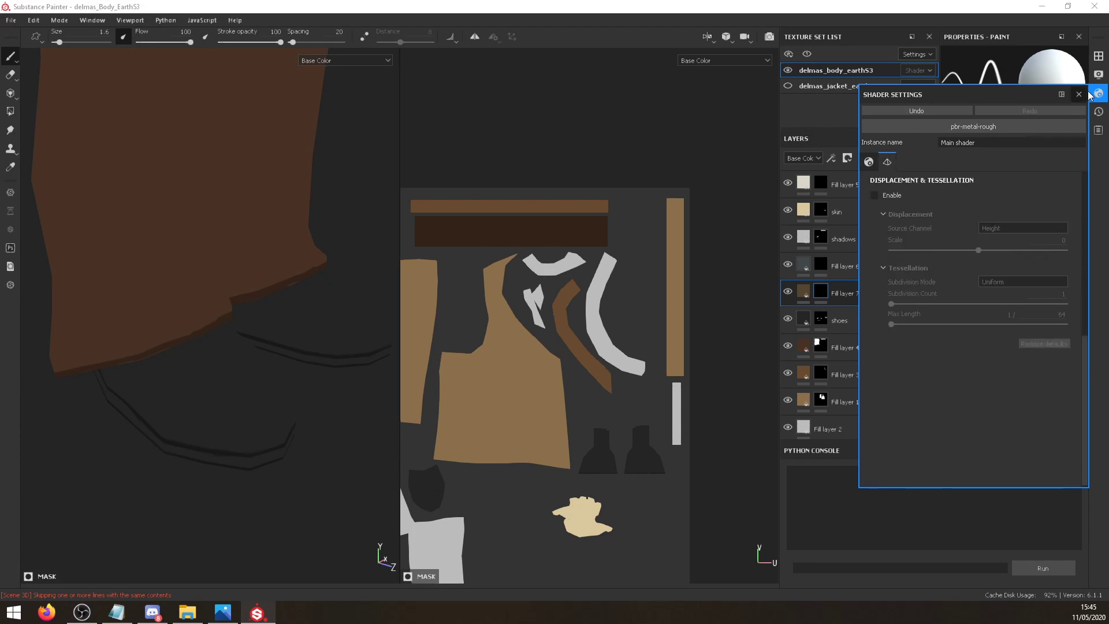
Turn on the mesh wireframe in the viewport's display settings.
{"action": "left_click", "coordinate": [1099, 110]}
{"action": "left_click", "coordinate": [1099, 105]}
{"action": "left_click", "coordinate": [1099, 130]}
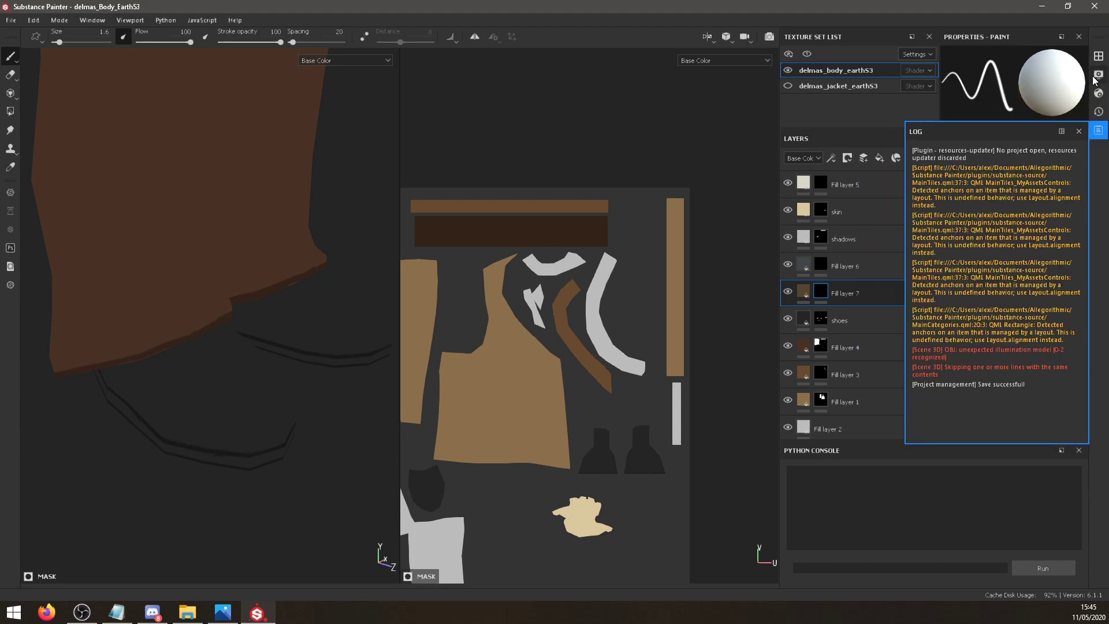
{"action": "left_click", "coordinate": [1099, 74]}
{"action": "scroll", "coordinate": [959, 167], "scroll_direction": "down", "scroll_amount": 12}
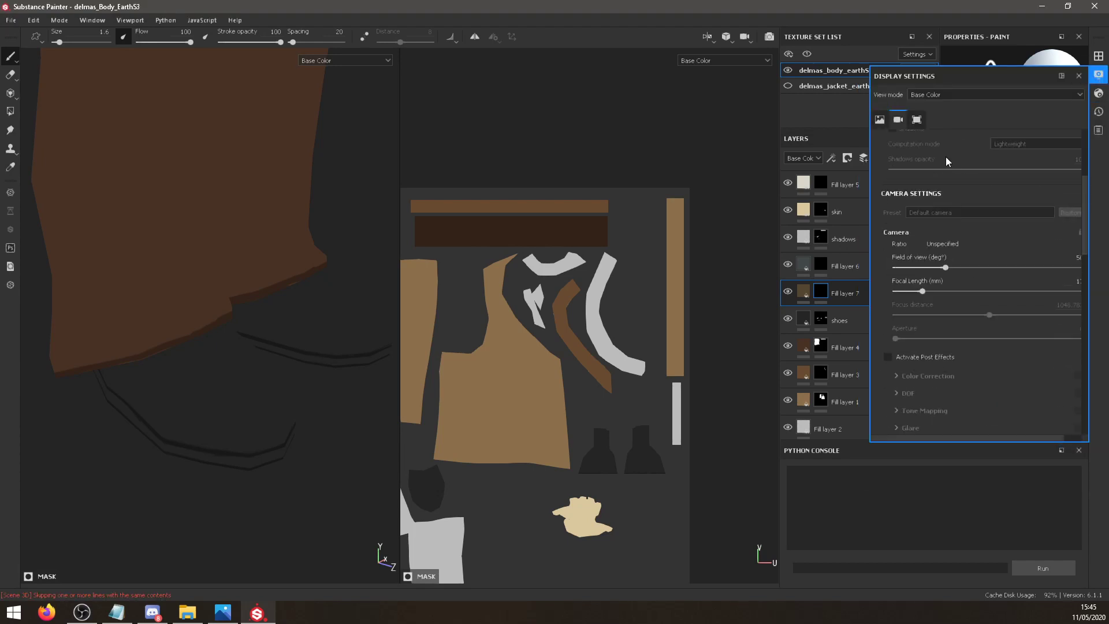
{"action": "scroll", "coordinate": [949, 364], "scroll_direction": "down", "scroll_amount": 5}
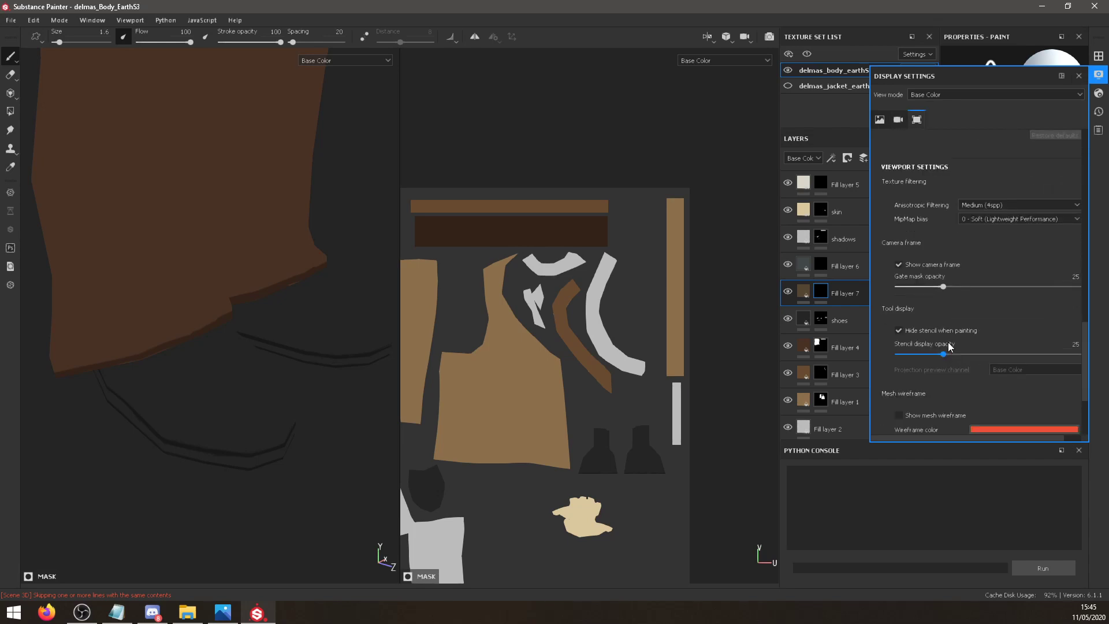
{"action": "left_click", "coordinate": [915, 415]}
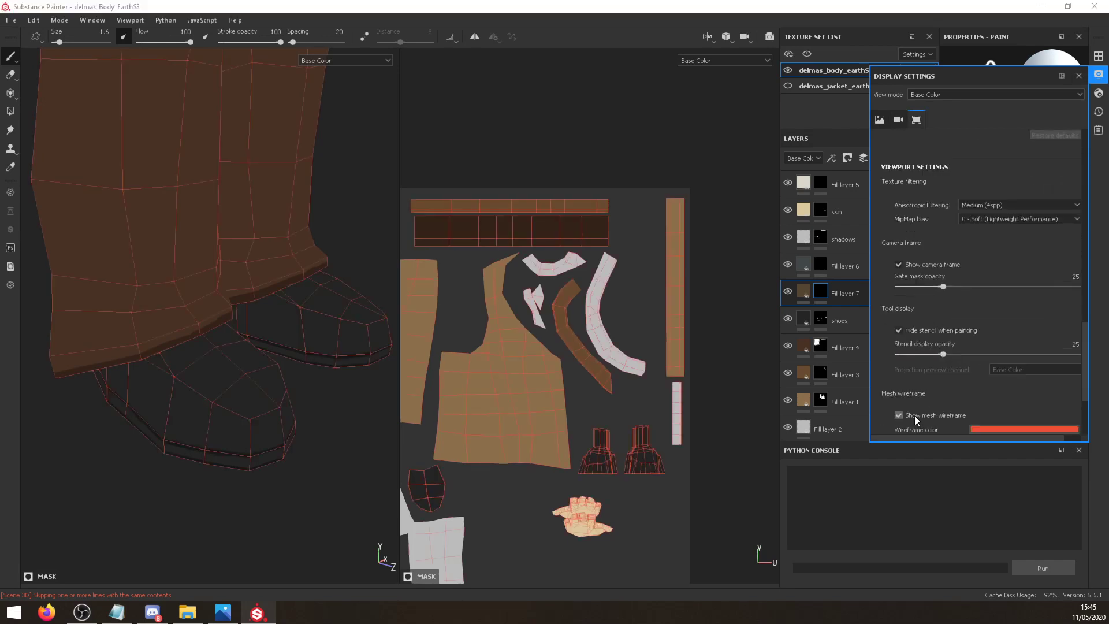
Set the wireframe color to turquoise and close the display settings.
{"action": "middle_click_drag", "start_coordinate": [270, 248], "coordinate": [290, 227]}
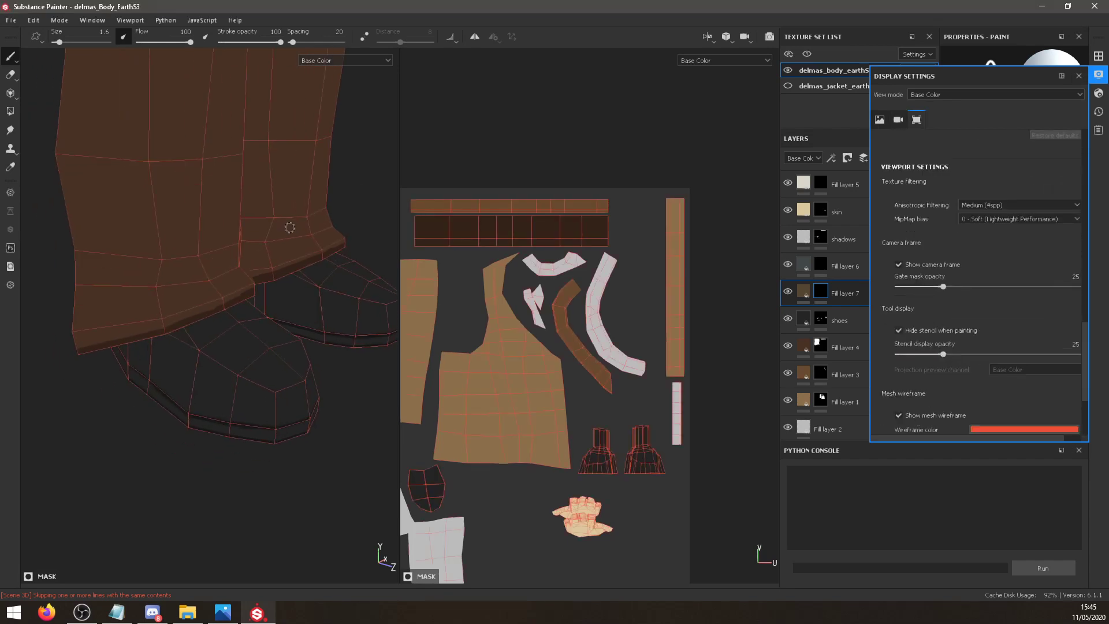
{"action": "left_click", "coordinate": [993, 430]}
{"action": "left_click", "coordinate": [1048, 504]}
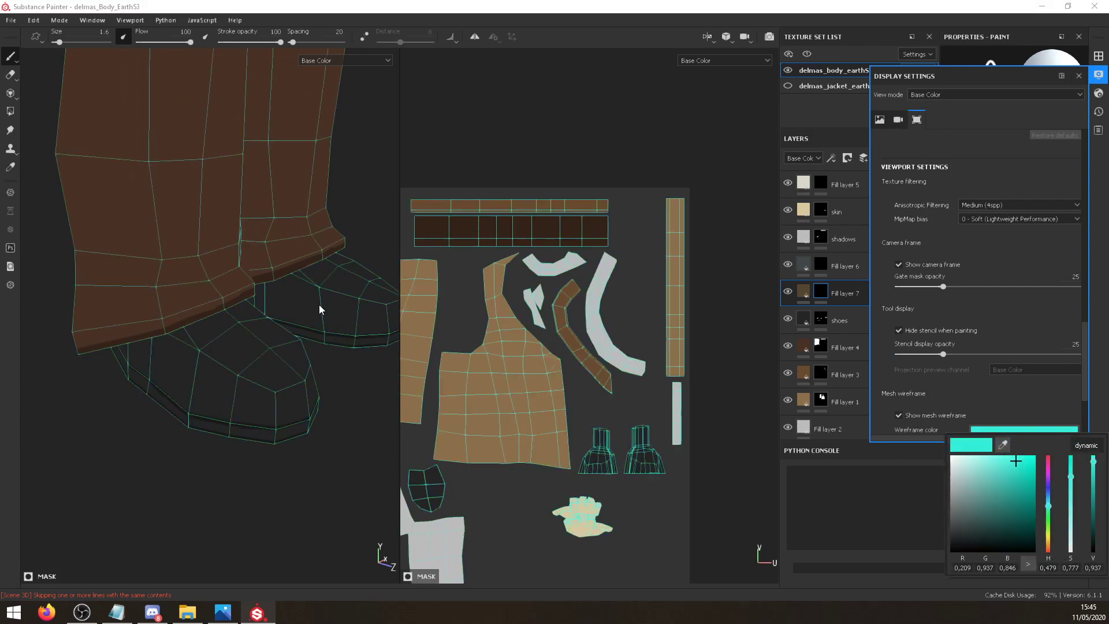
{"action": "middle_click_drag", "start_coordinate": [319, 309], "coordinate": [255, 275]}
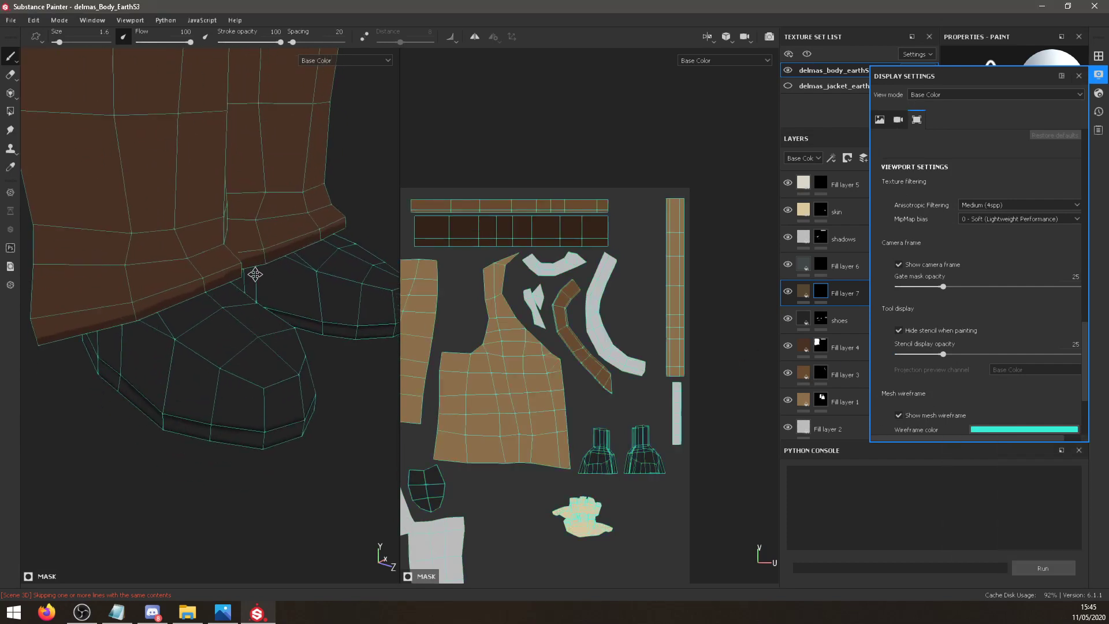
{"action": "scroll", "coordinate": [255, 274], "scroll_direction": "up", "scroll_amount": 2}
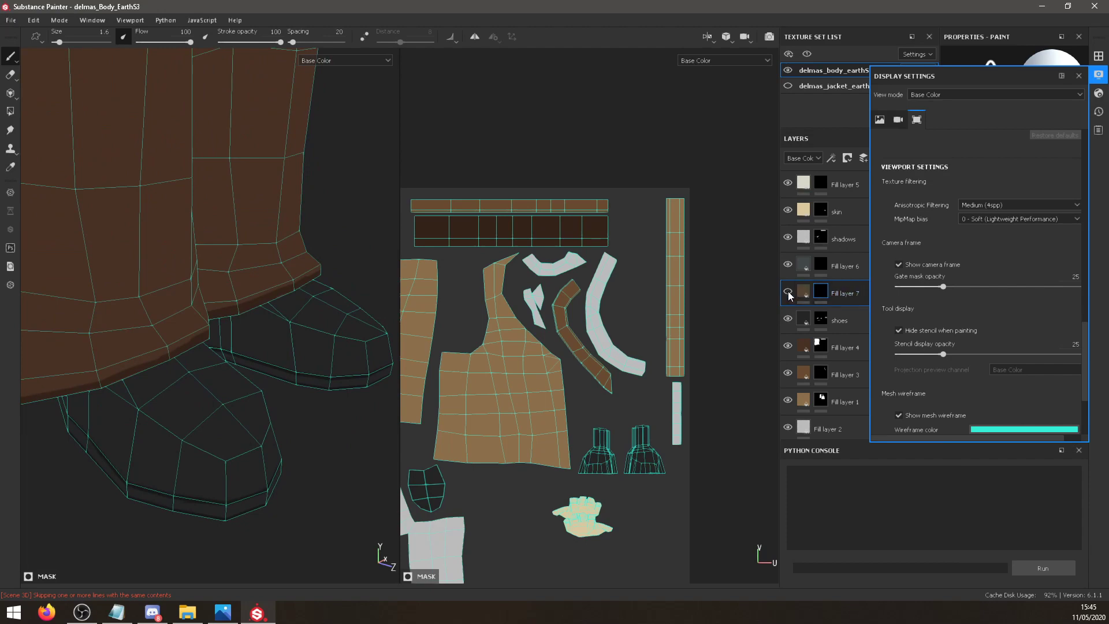
{"action": "left_click_drag", "start_coordinate": [946, 85], "coordinate": [719, 109]}
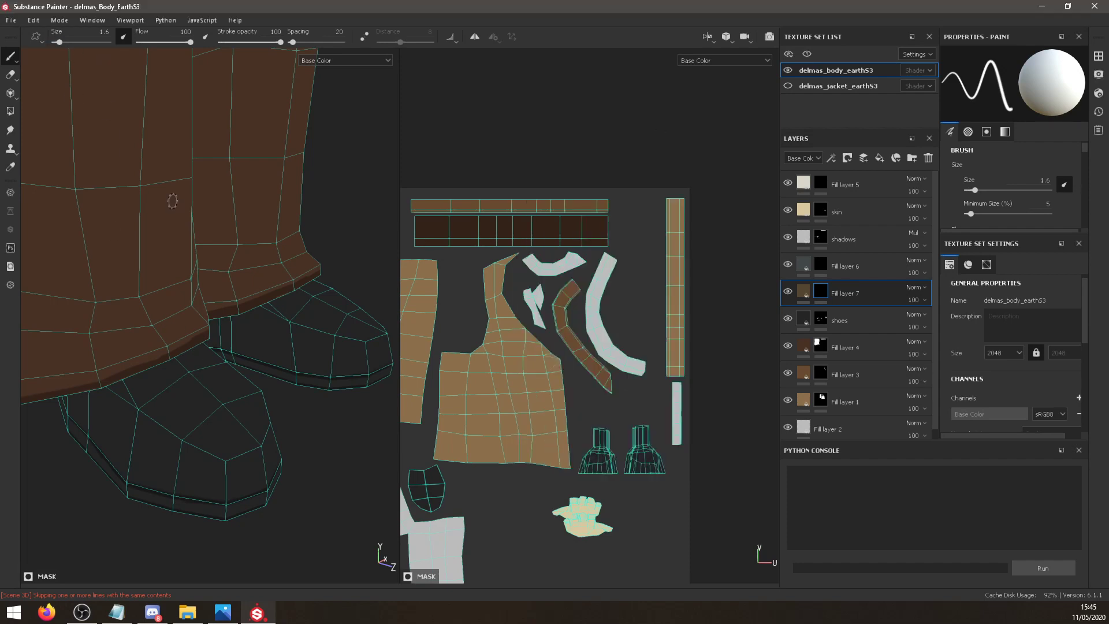
{"action": "left_click_drag", "start_coordinate": [180, 431], "coordinate": [233, 383]}
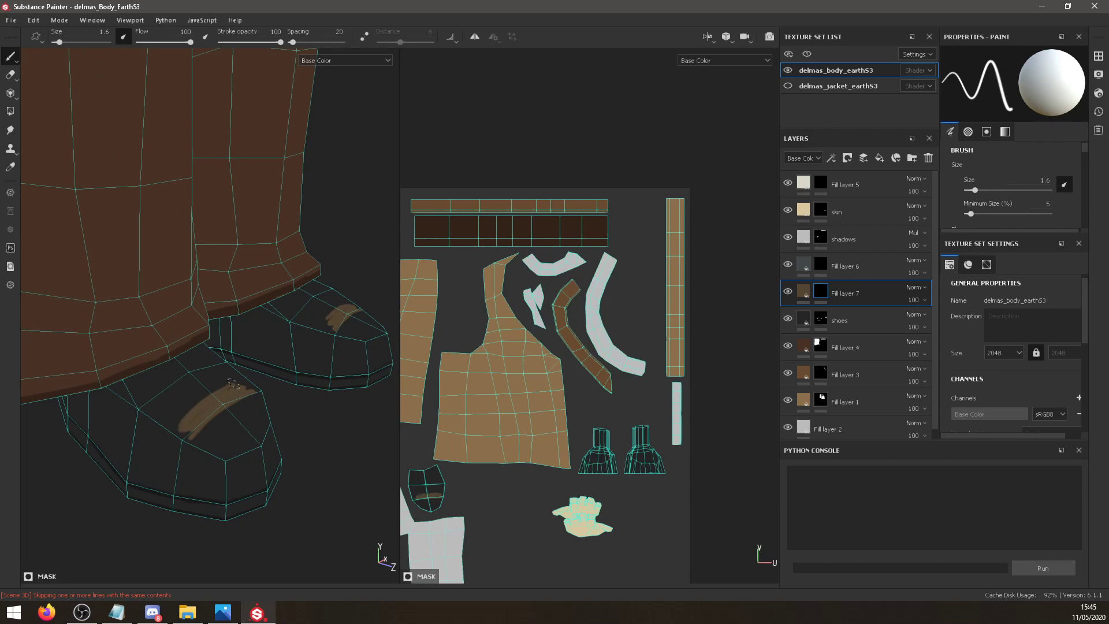
{"action": "left_click_drag", "start_coordinate": [235, 421], "coordinate": [235, 378], "text": "alt"}
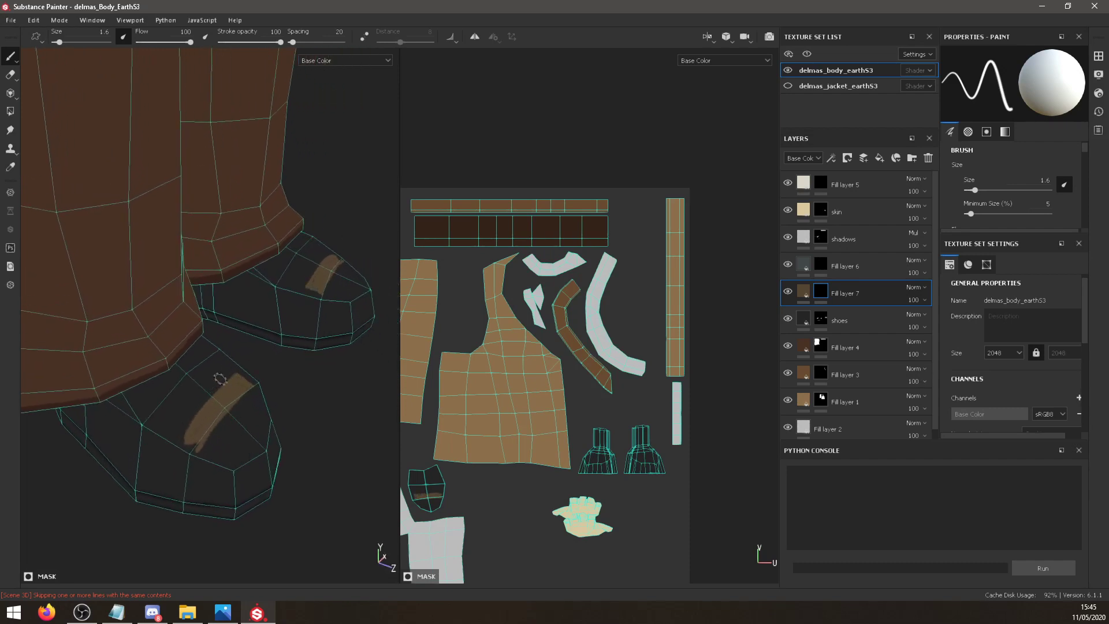
{"action": "key", "text": "ctrl+z"}
{"action": "key", "text": "ctrl+z"}
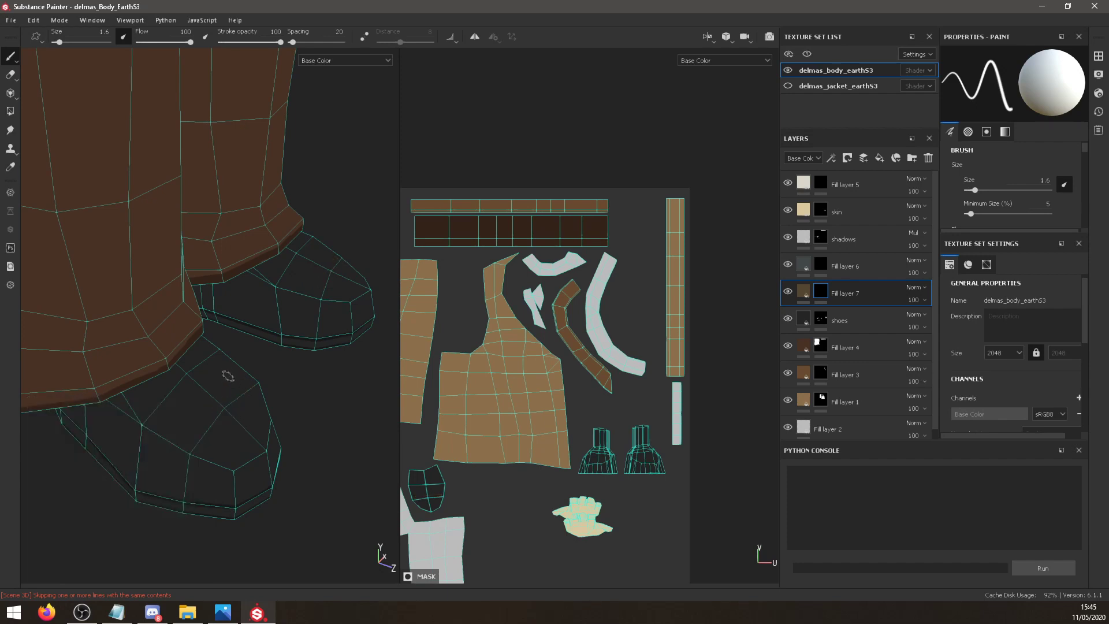
Paint two parallel brown straps across the shoe's upper on Fill layer 7's mask, adding the second one in the UV view.
{"action": "mouse_move", "coordinate": [229, 373]}
{"action": "left_mouse_down"}
{"action": "mouse_move", "coordinate": [179, 416]}
{"action": "mouse_move", "coordinate": [222, 369]}
{"action": "mouse_move", "coordinate": [187, 385]}
{"action": "mouse_move", "coordinate": [206, 380]}
{"action": "left_mouse_up"}
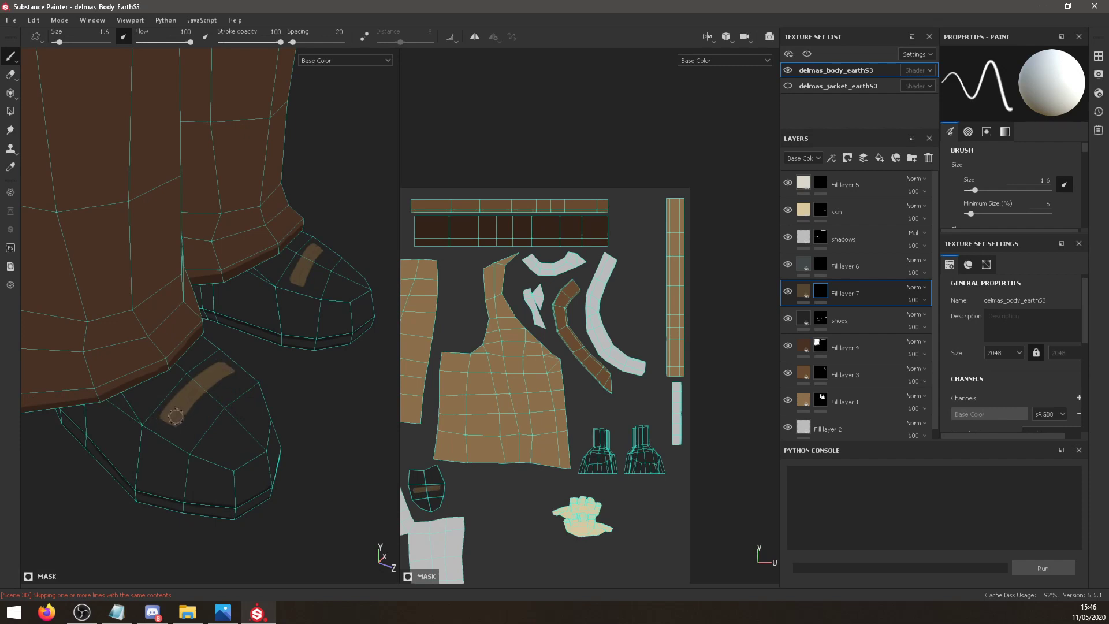
{"action": "left_click_drag", "start_coordinate": [221, 368], "coordinate": [255, 348], "text": "alt"}
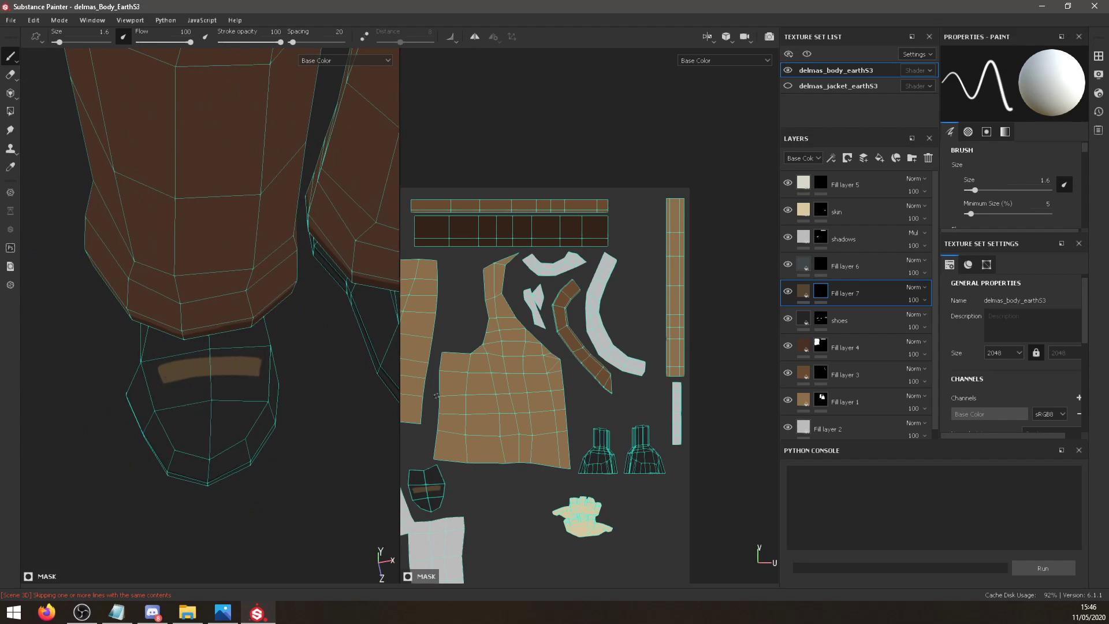
{"action": "scroll", "coordinate": [586, 309], "scroll_direction": "up", "scroll_amount": 6}
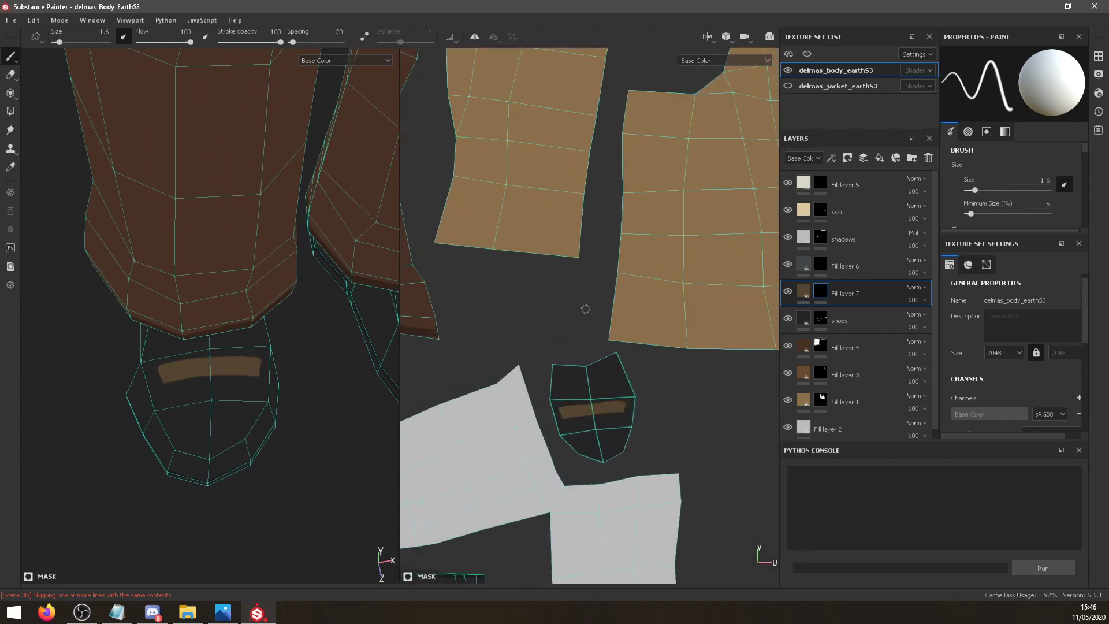
{"action": "scroll", "coordinate": [585, 309], "scroll_direction": "up", "scroll_amount": 3}
{"action": "middle_click_drag", "start_coordinate": [585, 309], "coordinate": [546, 229], "text": "alt"}
{"action": "left_click_drag", "start_coordinate": [546, 229], "coordinate": [460, 302], "text": "alt"}
{"action": "mouse_move", "coordinate": [580, 254]}
{"action": "left_mouse_down"}
{"action": "mouse_move", "coordinate": [570, 333]}
{"action": "mouse_move", "coordinate": [578, 260]}
{"action": "mouse_move", "coordinate": [584, 347]}
{"action": "mouse_move", "coordinate": [595, 254]}
{"action": "mouse_move", "coordinate": [590, 281]}
{"action": "mouse_move", "coordinate": [583, 256]}
{"action": "mouse_move", "coordinate": [600, 254]}
{"action": "left_mouse_up"}
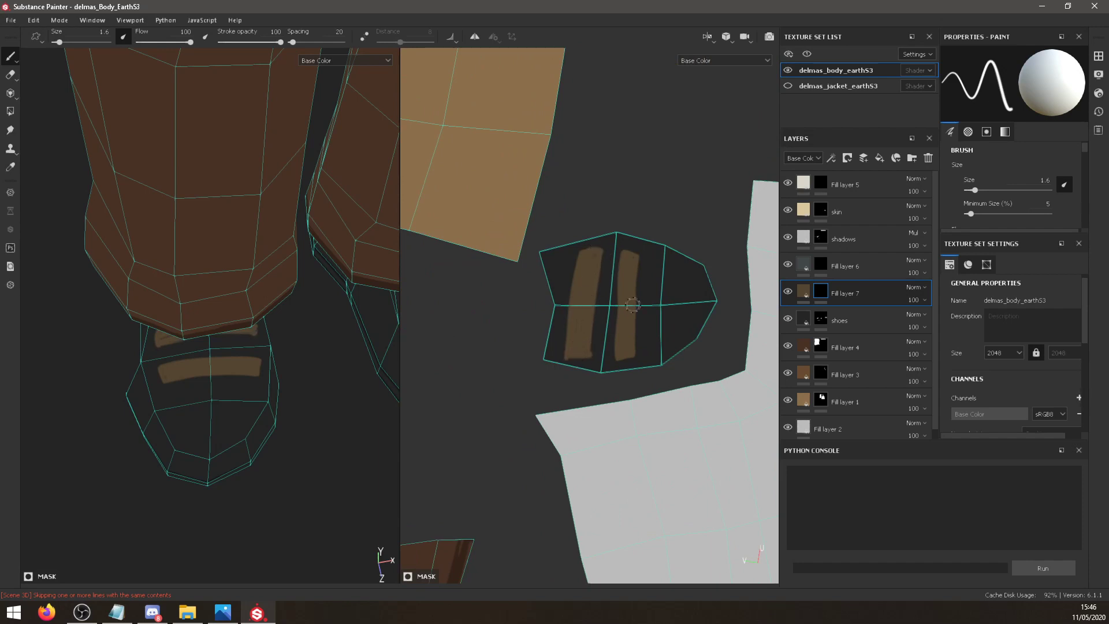
Erase the rough ends and edges of both brown shoe straps in the UV view and check them on the model.
{"action": "key", "text": "e"}
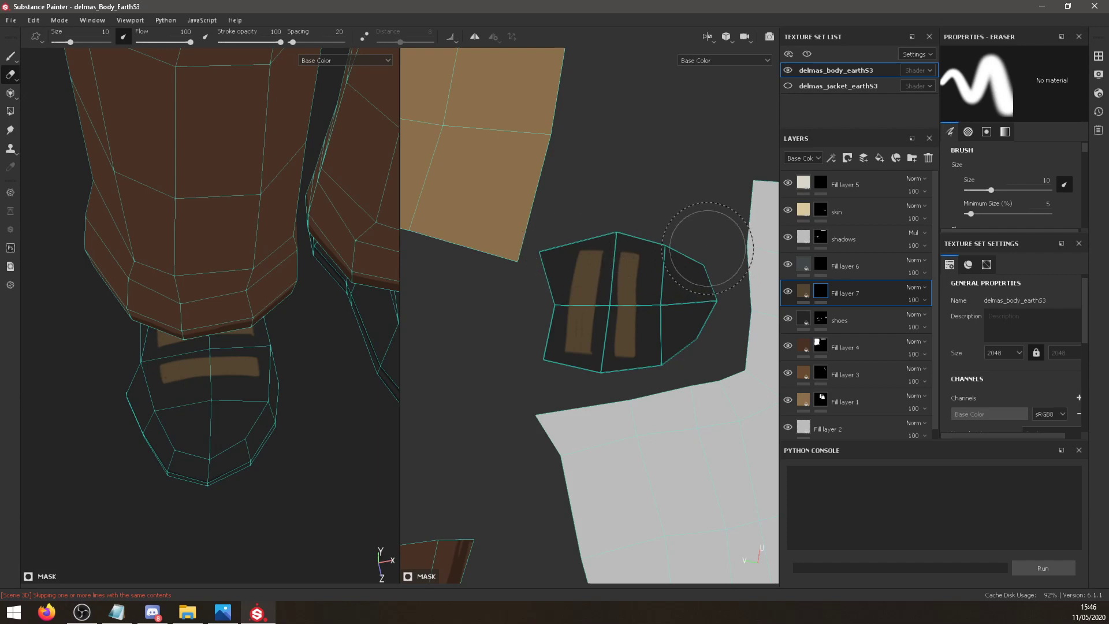
{"action": "key", "text": "p"}
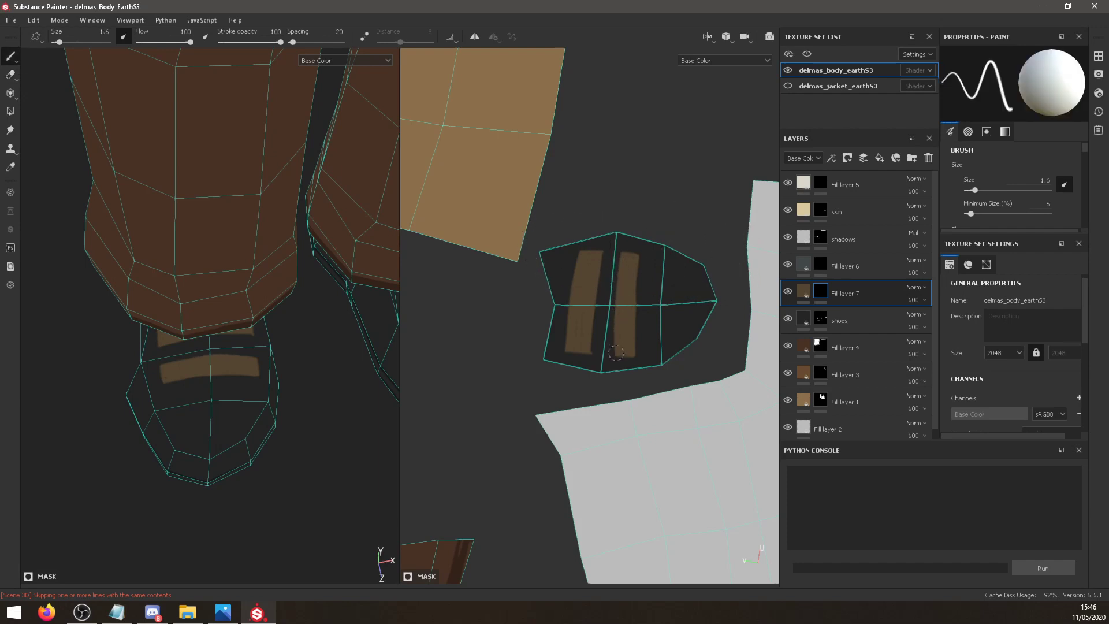
{"action": "left_click_drag", "start_coordinate": [346, 426], "coordinate": [333, 356], "text": "alt"}
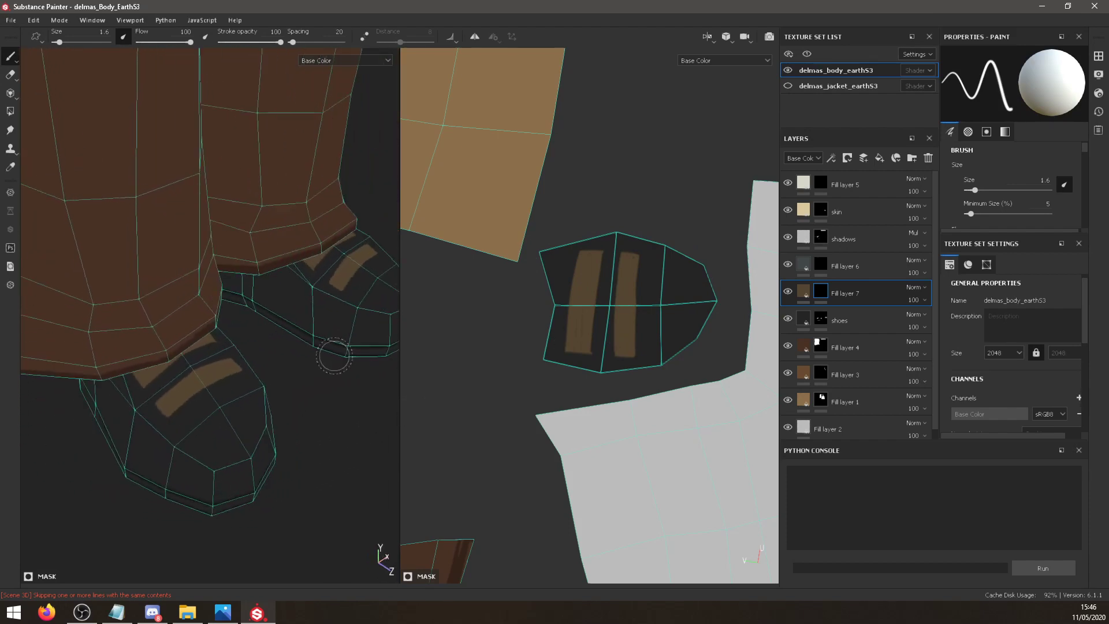
Add a black-masked fill layer above Fill layer 7 with a near-black base color of 0.013 for R, G and B.
{"action": "left_click", "coordinate": [880, 157]}
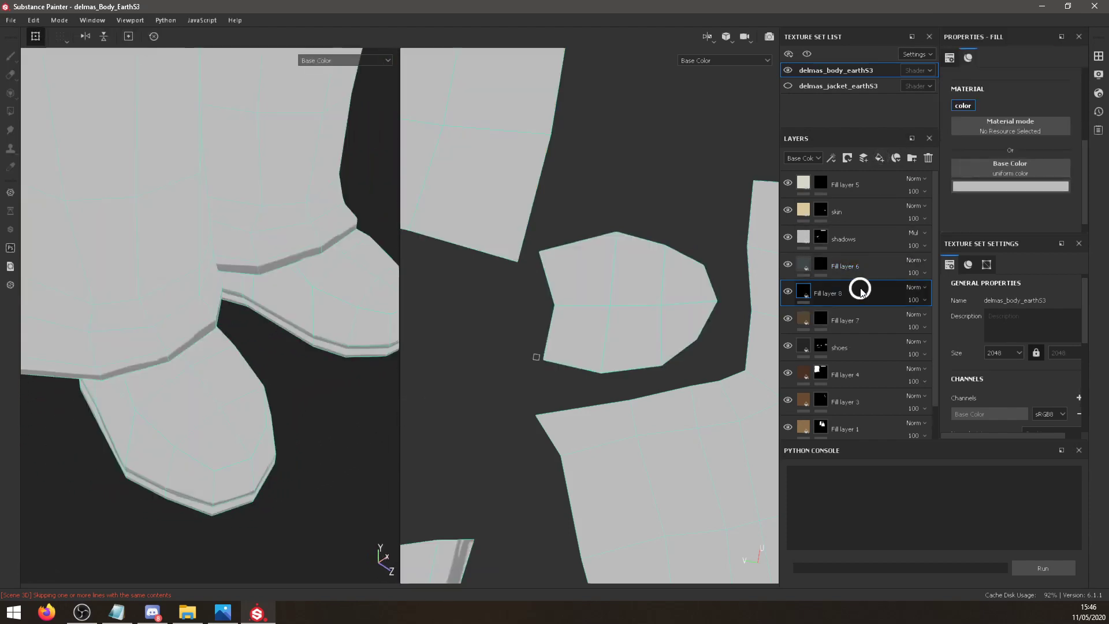
{"action": "right_click", "coordinate": [860, 289]}
{"action": "left_click", "coordinate": [920, 53]}
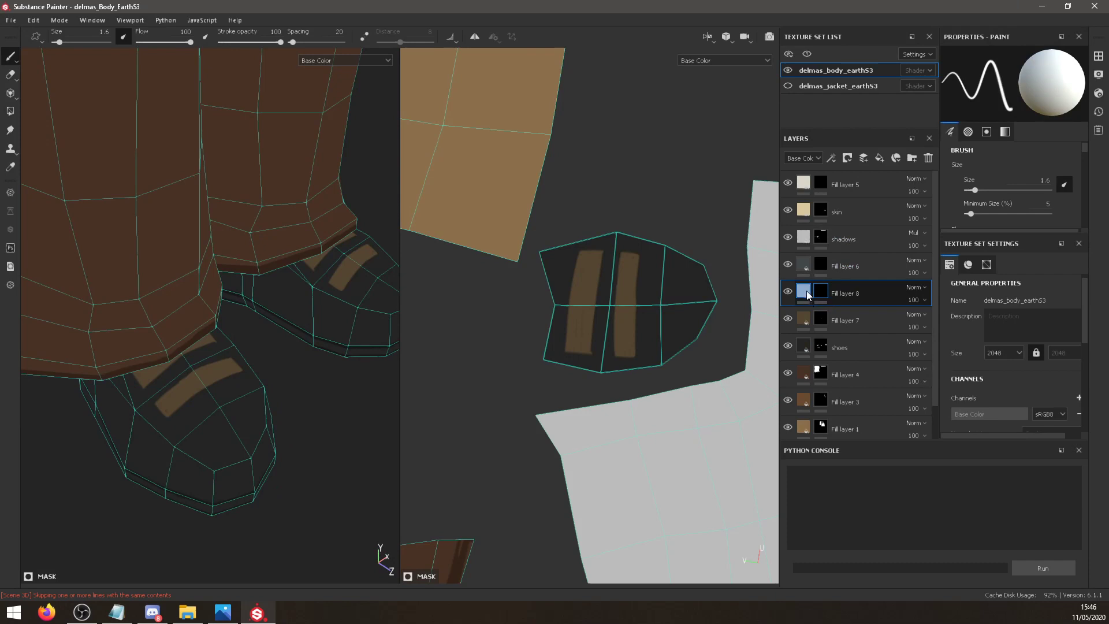
{"action": "left_click", "coordinate": [805, 293]}
{"action": "left_click", "coordinate": [1014, 186]}
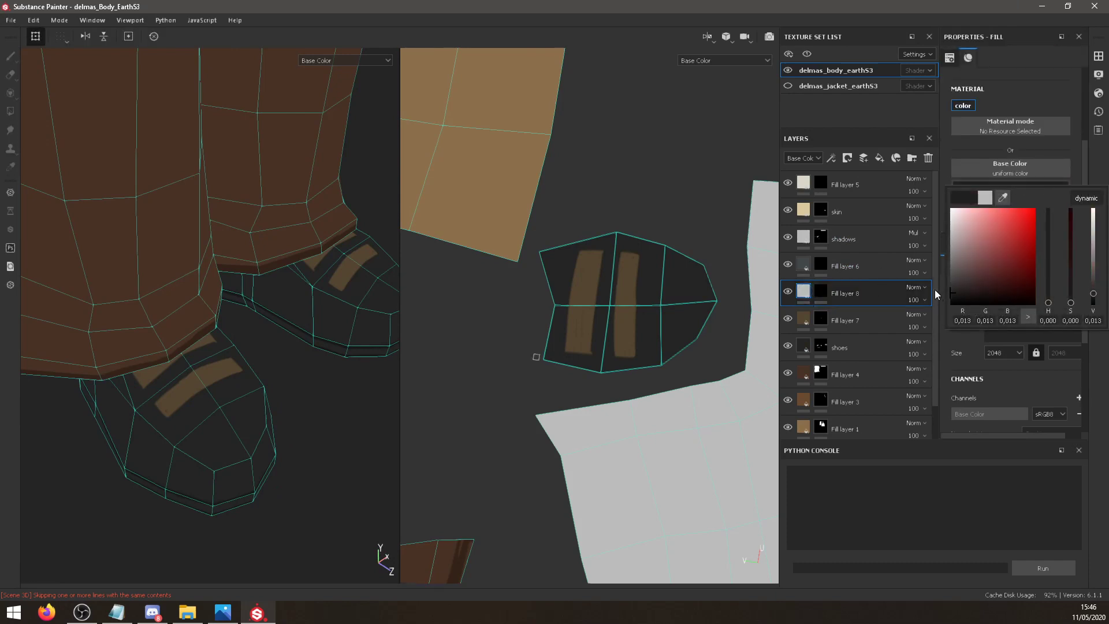
Rename the new near-black fill layer as linesshoes.
{"action": "left_click", "coordinate": [838, 294]}
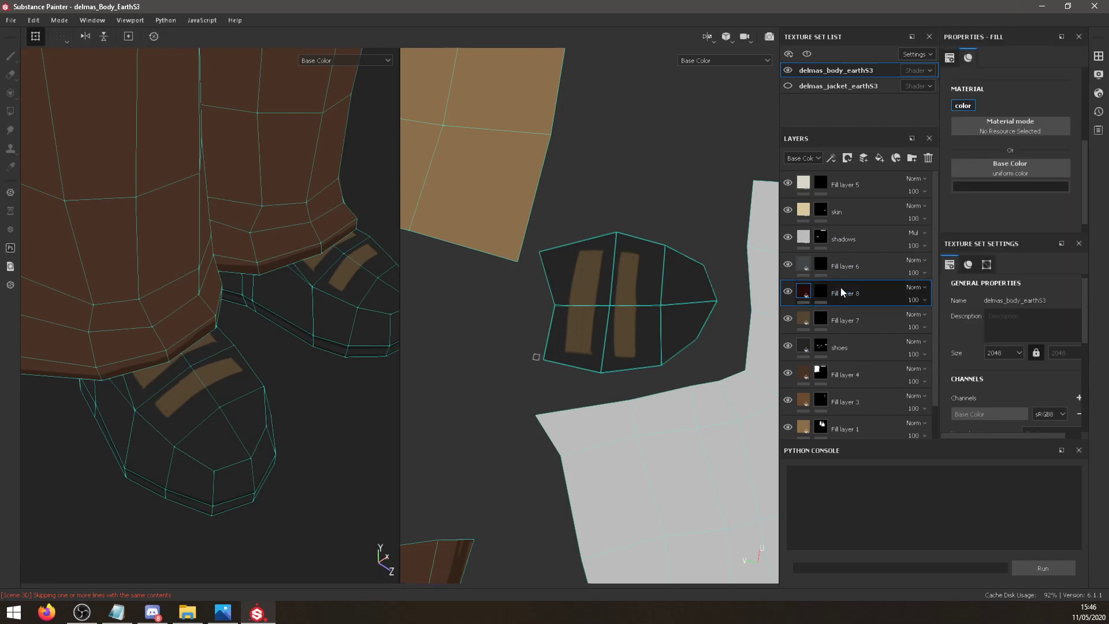
{"action": "double_click", "coordinate": [843, 293]}
{"action": "type", "text": "l"}
{"action": "type", "text": "1"}
Paint dark outlines around both brown shoe straps on the linesshoes layer's mask in the UV view.
{"action": "left_click", "coordinate": [820, 291]}
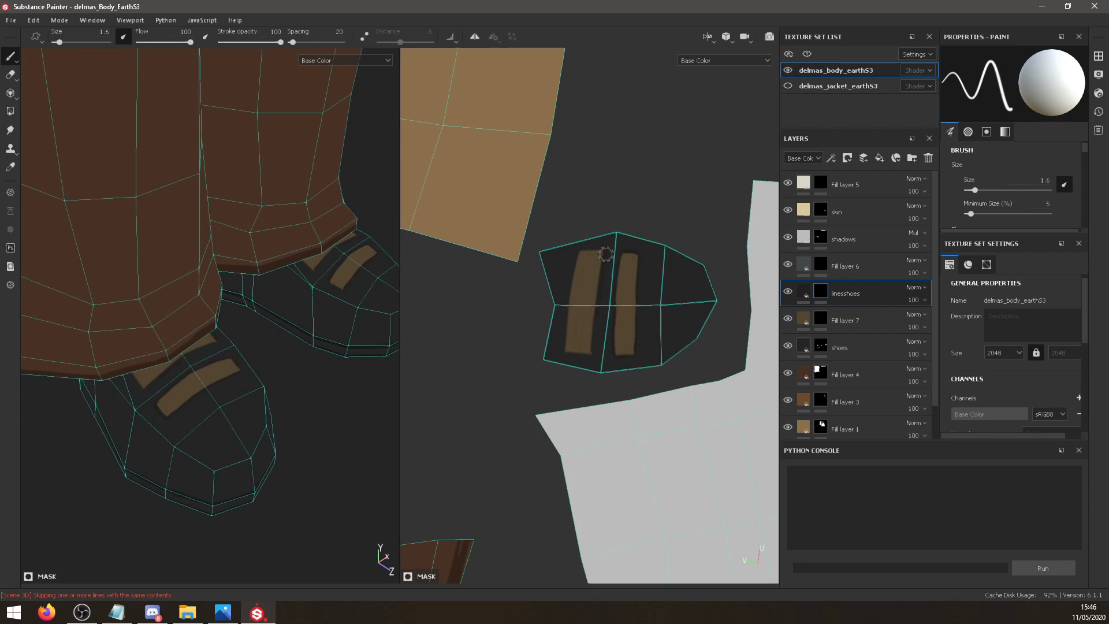
{"action": "left_click_drag", "start_coordinate": [577, 247], "coordinate": [567, 343]}
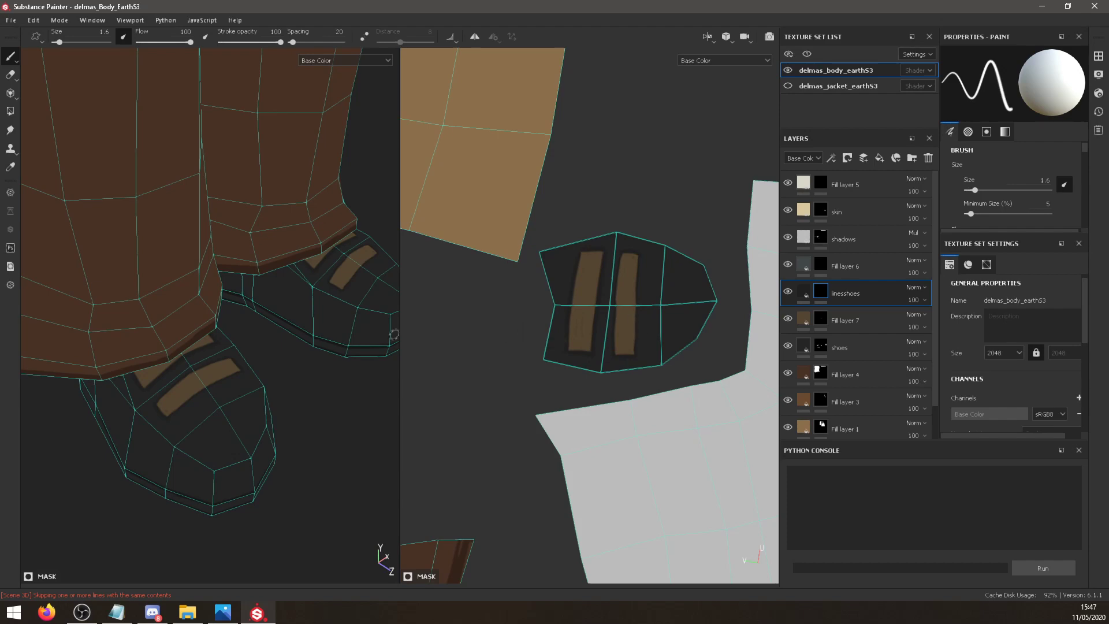
Check the strap outlines on the shoes and darken the base color of the linesshoes fill layer.
{"action": "middle_click_drag", "start_coordinate": [253, 315], "coordinate": [173, 365], "text": "alt"}
{"action": "left_click_drag", "start_coordinate": [198, 448], "coordinate": [201, 379], "text": "alt"}
{"action": "scroll", "coordinate": [214, 343], "scroll_direction": "down", "scroll_amount": 4}
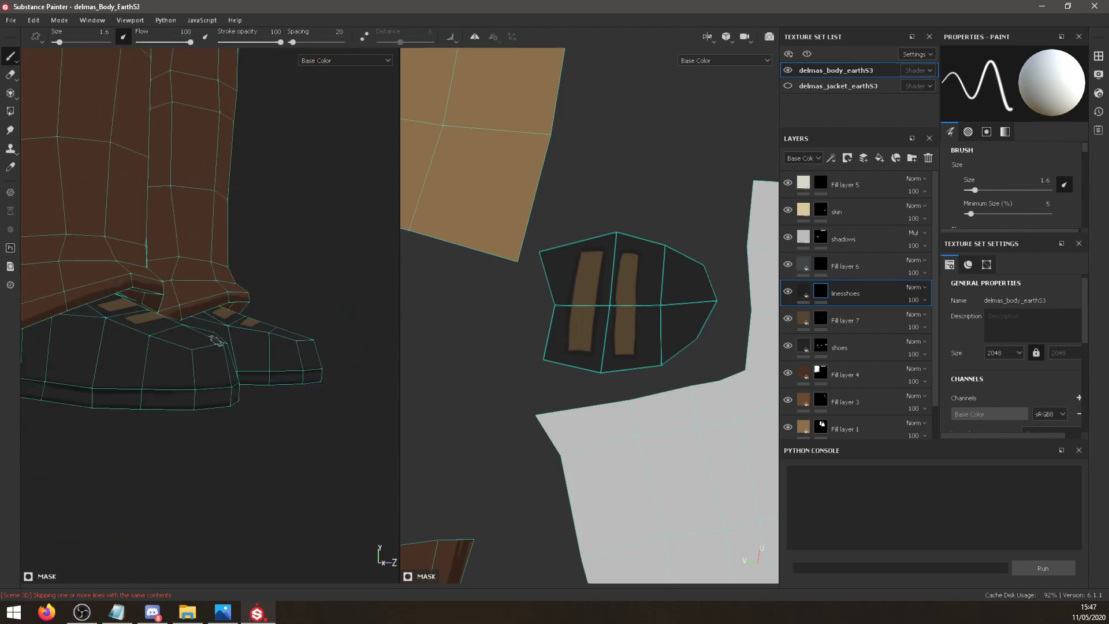
{"action": "middle_click_drag", "start_coordinate": [231, 293], "coordinate": [245, 377], "text": "alt"}
{"action": "left_click", "coordinate": [803, 292]}
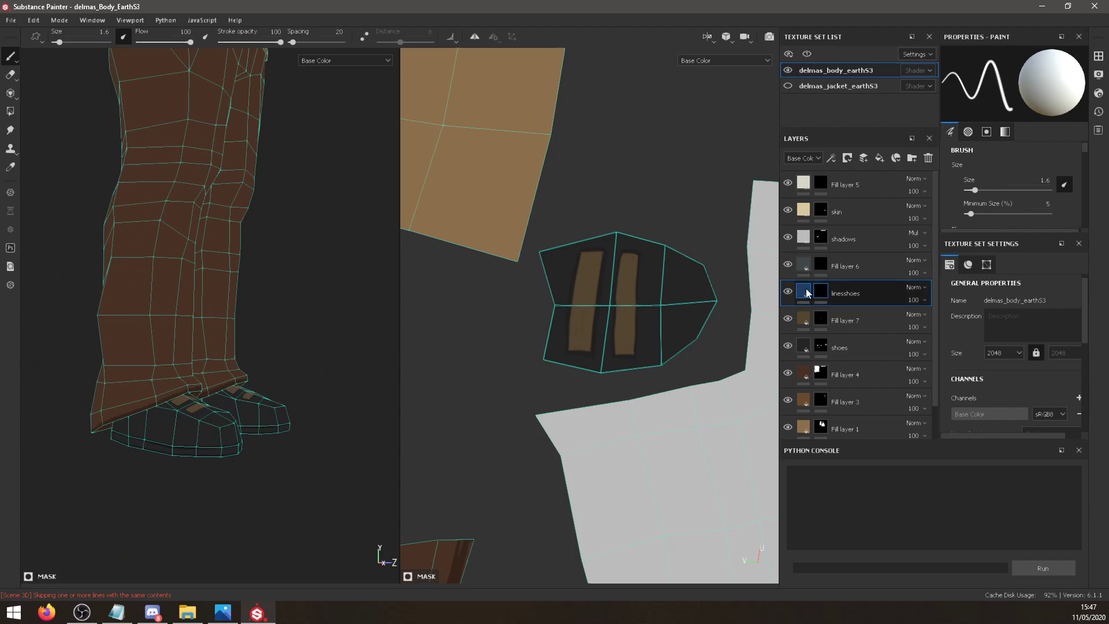
{"action": "left_click", "coordinate": [1011, 185]}
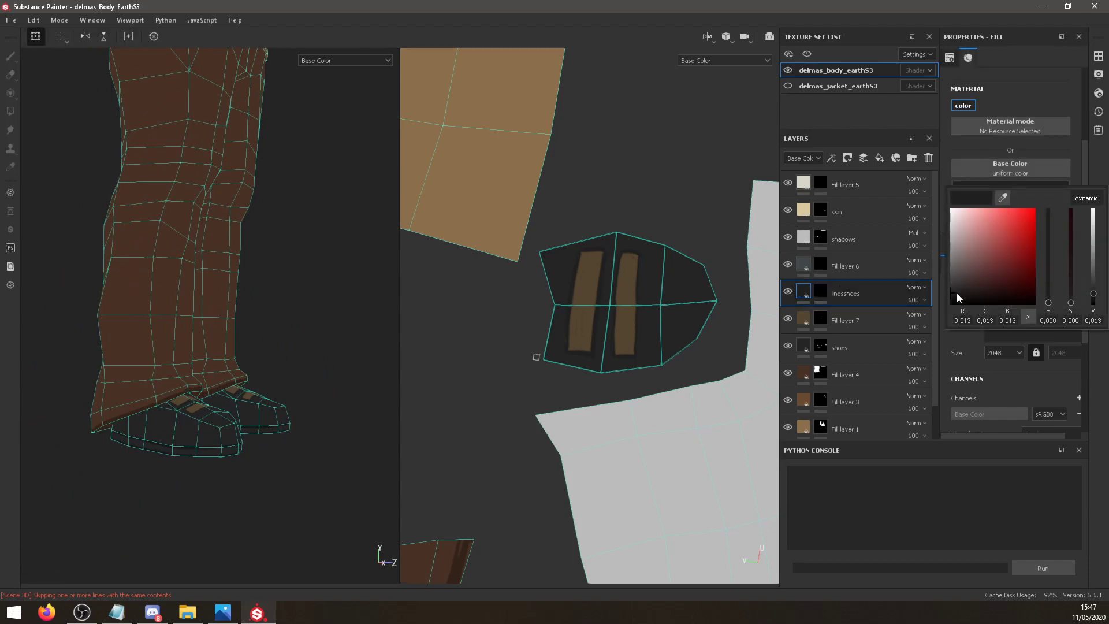
Select the mask of Fill layer 6 and rename the layer as tie.
{"action": "left_click_drag", "start_coordinate": [162, 323], "coordinate": [240, 327], "text": "alt"}
{"action": "scroll", "coordinate": [237, 305], "scroll_direction": "down", "scroll_amount": 3}
{"action": "middle_click_drag", "start_coordinate": [237, 305], "coordinate": [198, 327], "text": "alt"}
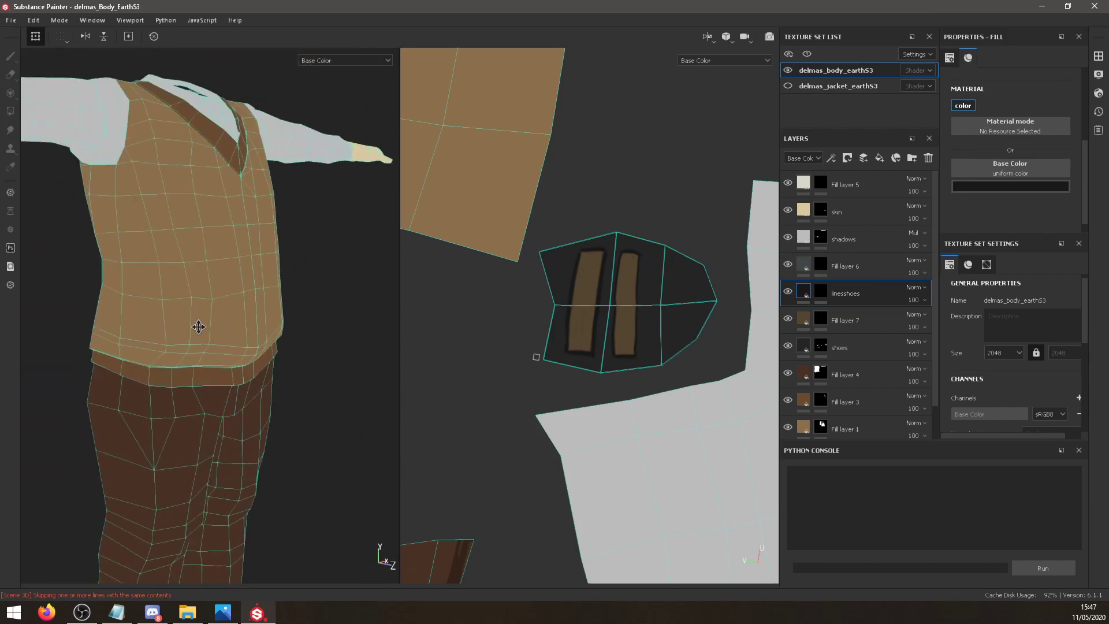
{"action": "left_click_drag", "start_coordinate": [198, 327], "coordinate": [153, 362], "text": "alt"}
{"action": "scroll", "coordinate": [154, 360], "scroll_direction": "up", "scroll_amount": 3}
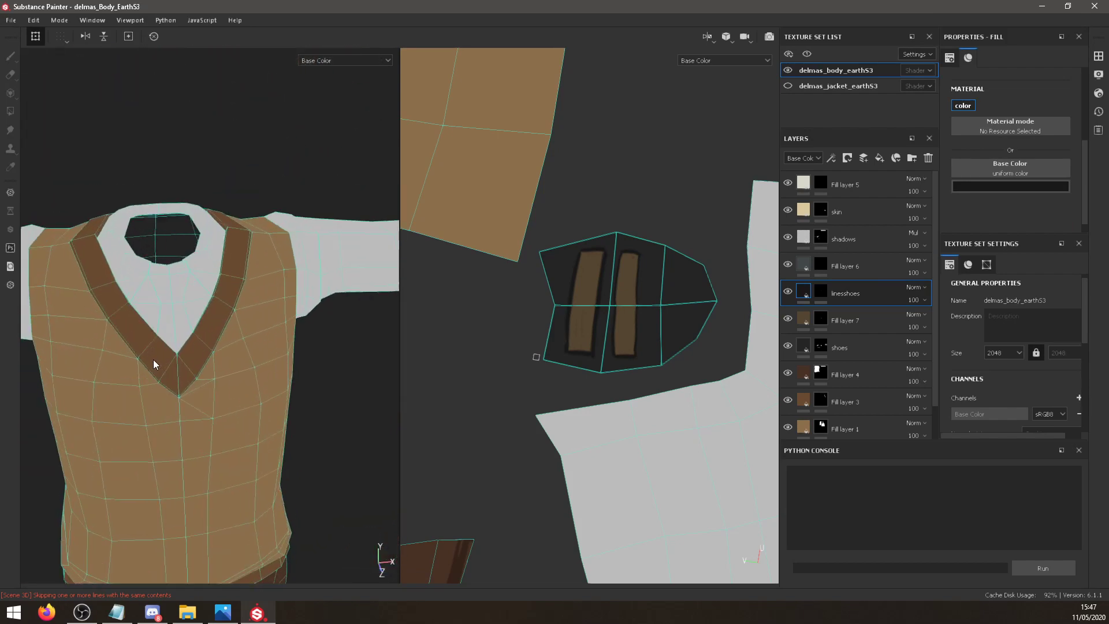
{"action": "mouse_move", "coordinate": [153, 359]}
{"action": "middle_mouse_down", "text": "alt"}
{"action": "mouse_move", "coordinate": [183, 344]}
{"action": "mouse_move", "coordinate": [180, 369]}
{"action": "middle_mouse_up", "text": "alt"}
{"action": "left_click", "coordinate": [821, 265]}
{"action": "key", "text": "1"}
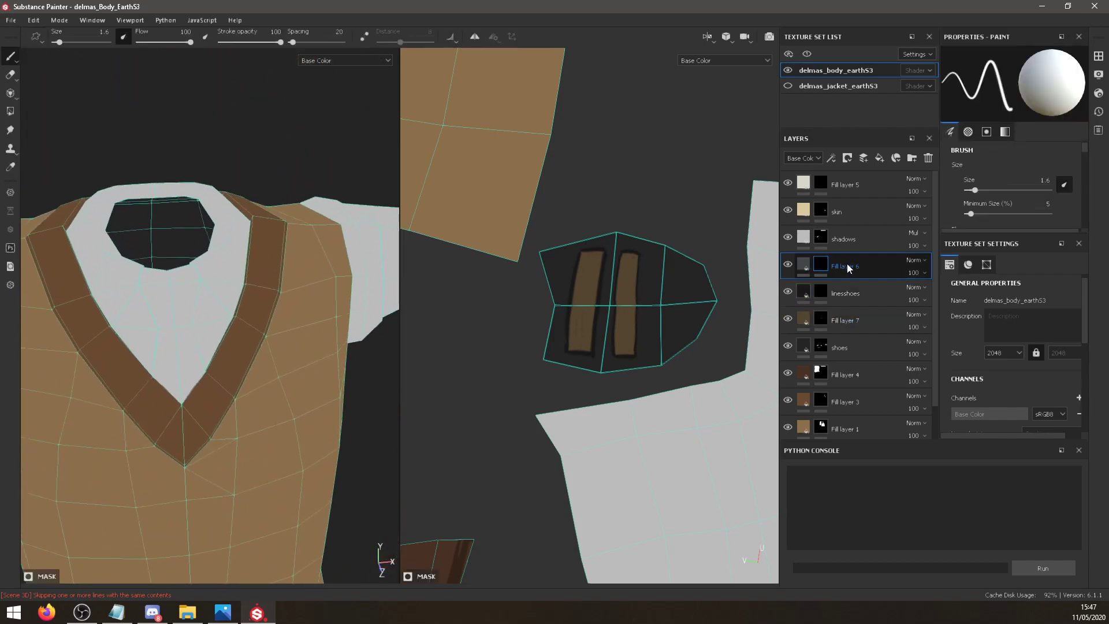
{"action": "double_click", "coordinate": [848, 266]}
{"action": "type", "text": "b"}
{"action": "type", "text": "ie"}
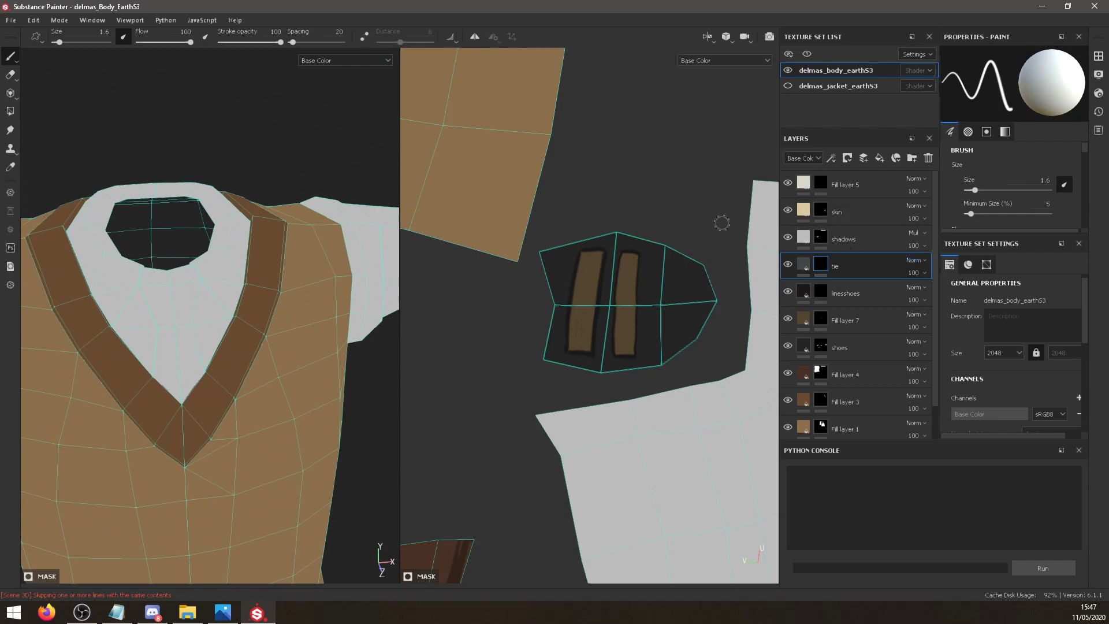
{"action": "key", "text": "Return"}
Set up Polygon Fill in quad fill mode with white for the tie layer's mask.
{"action": "scroll", "coordinate": [966, 310], "scroll_direction": "down", "scroll_amount": 5}
{"action": "scroll", "coordinate": [966, 310], "scroll_direction": "up", "scroll_amount": 4}
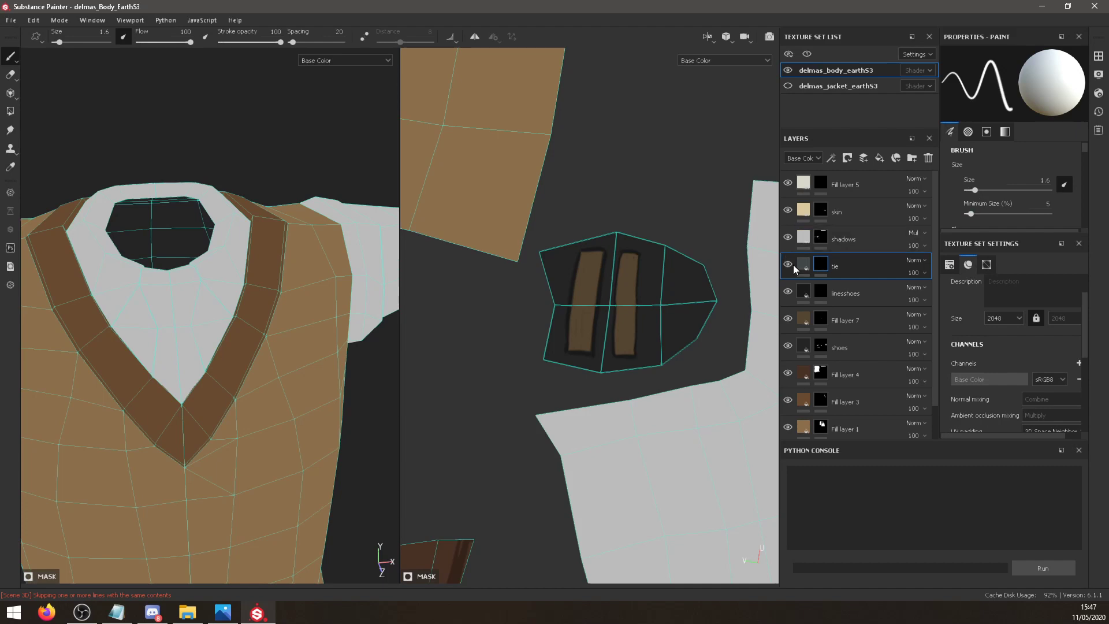
{"action": "left_click", "coordinate": [12, 109]}
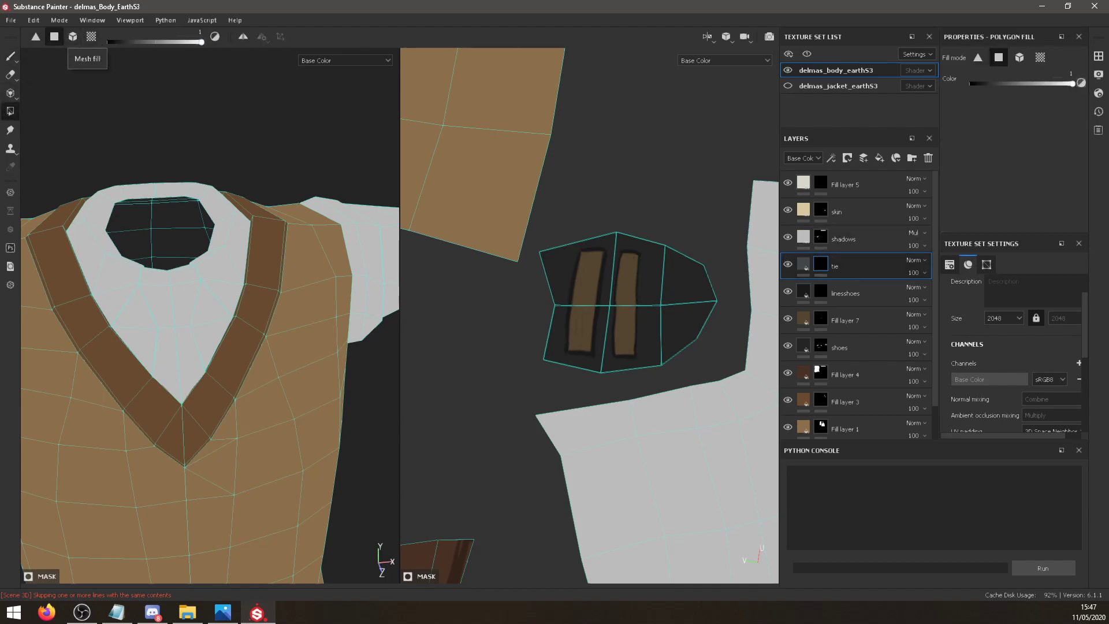
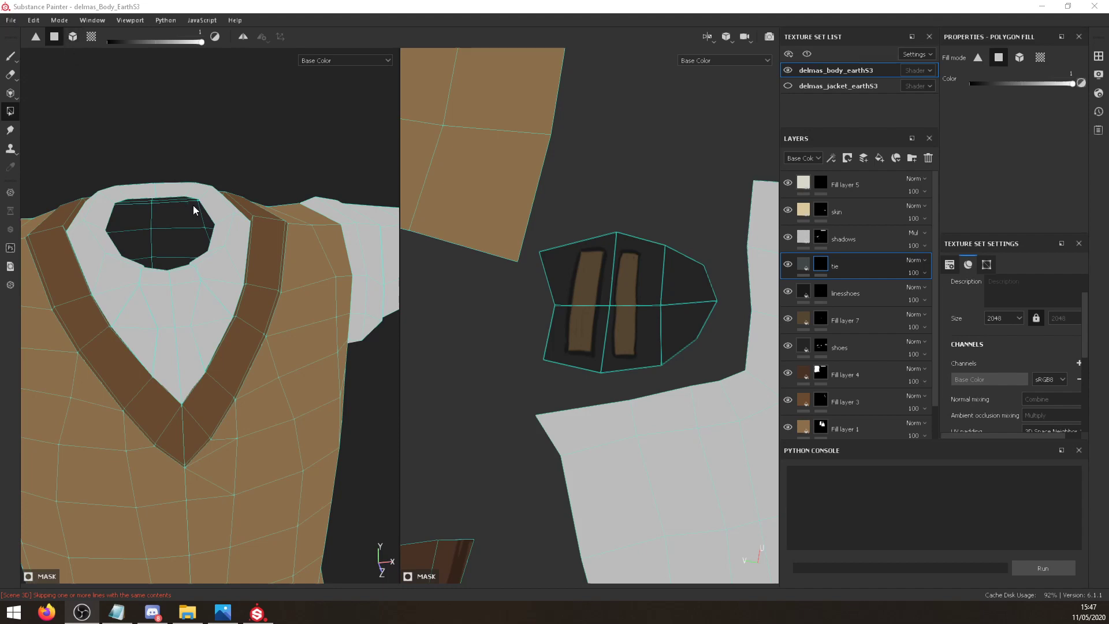
{"action": "middle_click_drag", "start_coordinate": [192, 207], "coordinate": [238, 199], "text": "alt"}
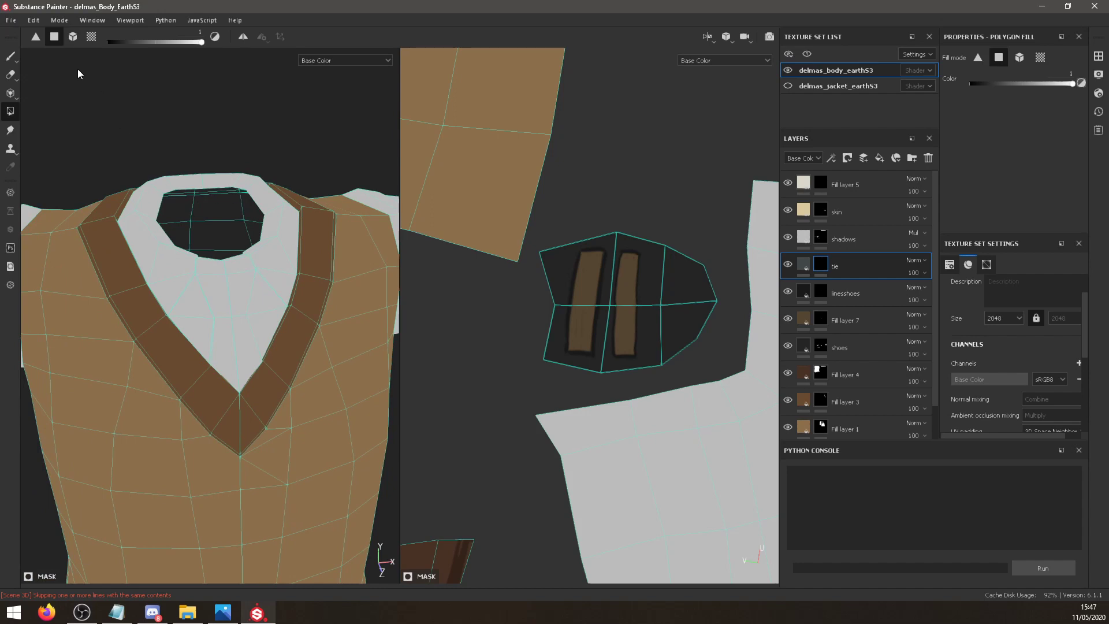
{"action": "left_click", "coordinate": [72, 37]}
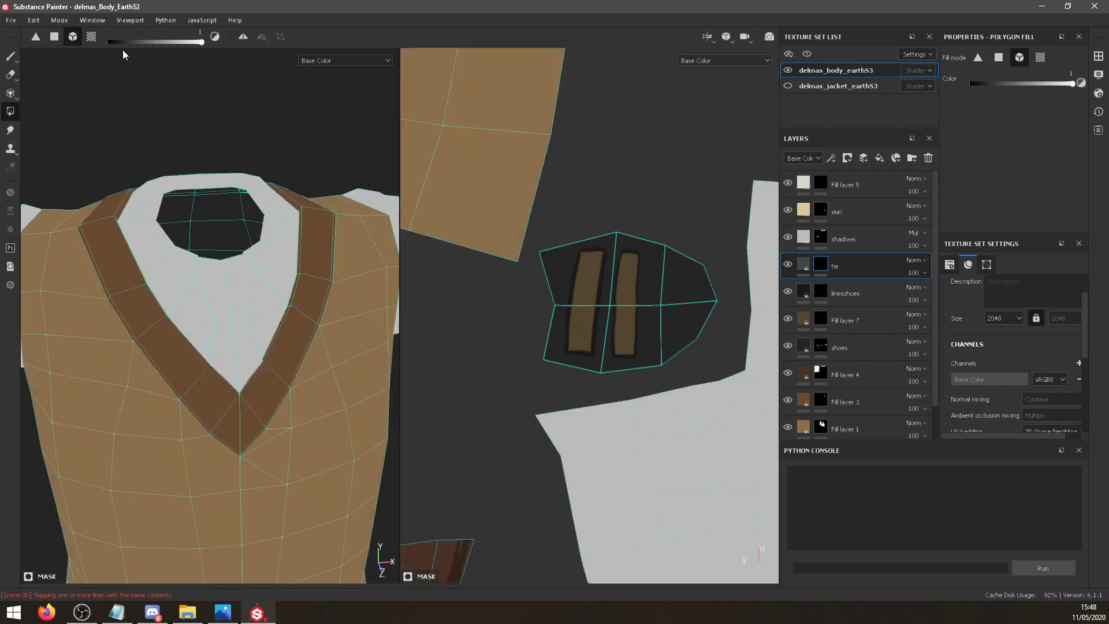
{"action": "left_click", "coordinate": [53, 37]}
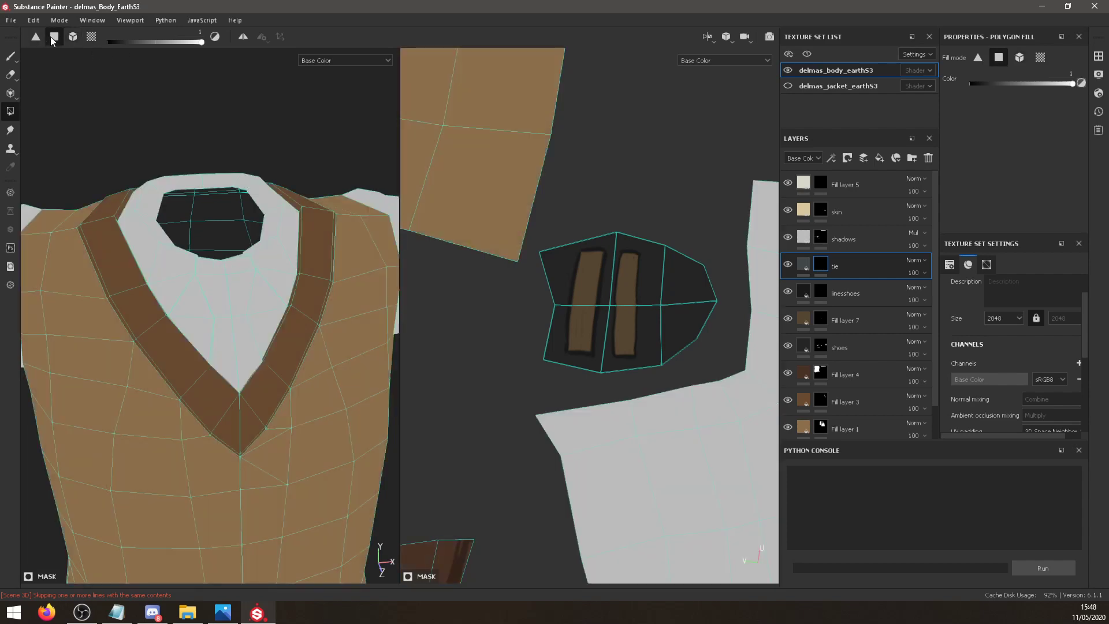
Try to fill the tie-shaped faces inside the shirt's V-neck on the tie mask, and undo the fills.
{"action": "left_click", "coordinate": [228, 263]}
{"action": "left_click", "coordinate": [224, 335]}
{"action": "left_click_drag", "start_coordinate": [224, 315], "coordinate": [284, 359], "text": "alt"}
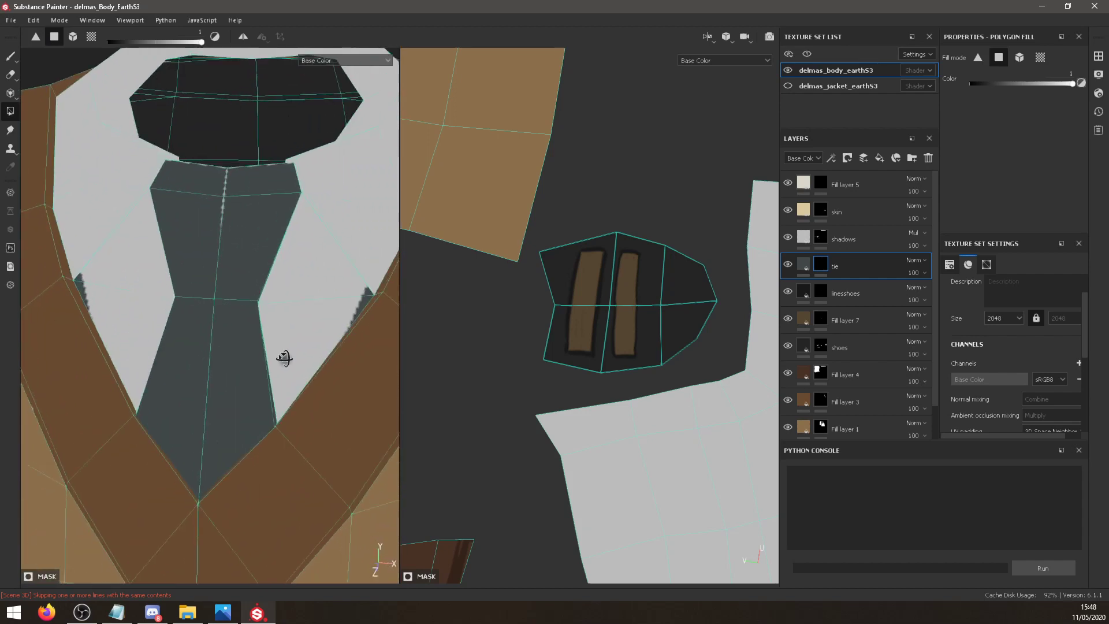
{"action": "key", "text": "ctrl+z"}
{"action": "key", "text": "ctrl+z"}
{"action": "key", "text": "ctrl+z"}
{"action": "key", "text": "ctrl+z"}
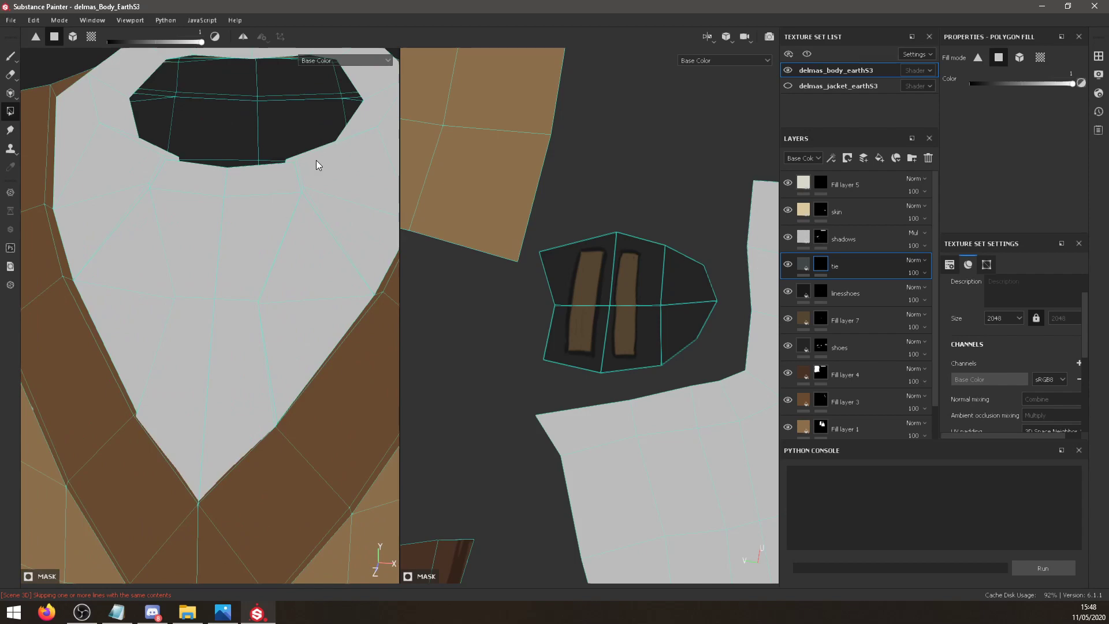
Fill the tie's knot faces below the collar on the model and locate the filled patch in the UV view.
{"action": "scroll", "coordinate": [538, 288], "scroll_direction": "down", "scroll_amount": 10}
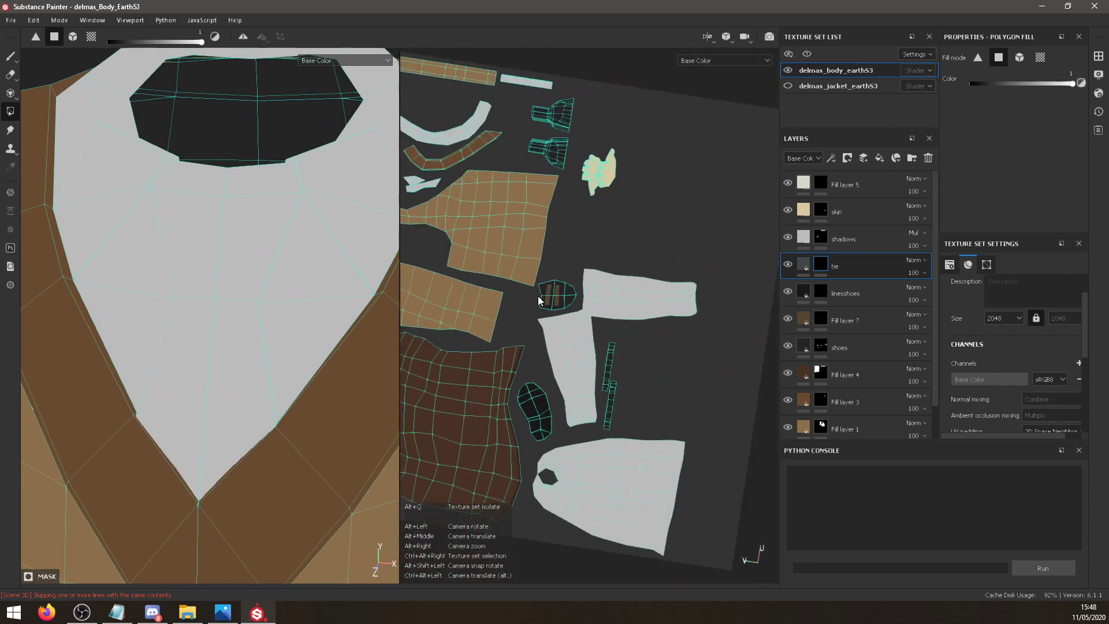
{"action": "left_click", "coordinate": [250, 190]}
{"action": "middle_click_drag", "start_coordinate": [506, 310], "coordinate": [622, 310]}
{"action": "scroll", "coordinate": [540, 320], "scroll_direction": "up", "scroll_amount": 5}
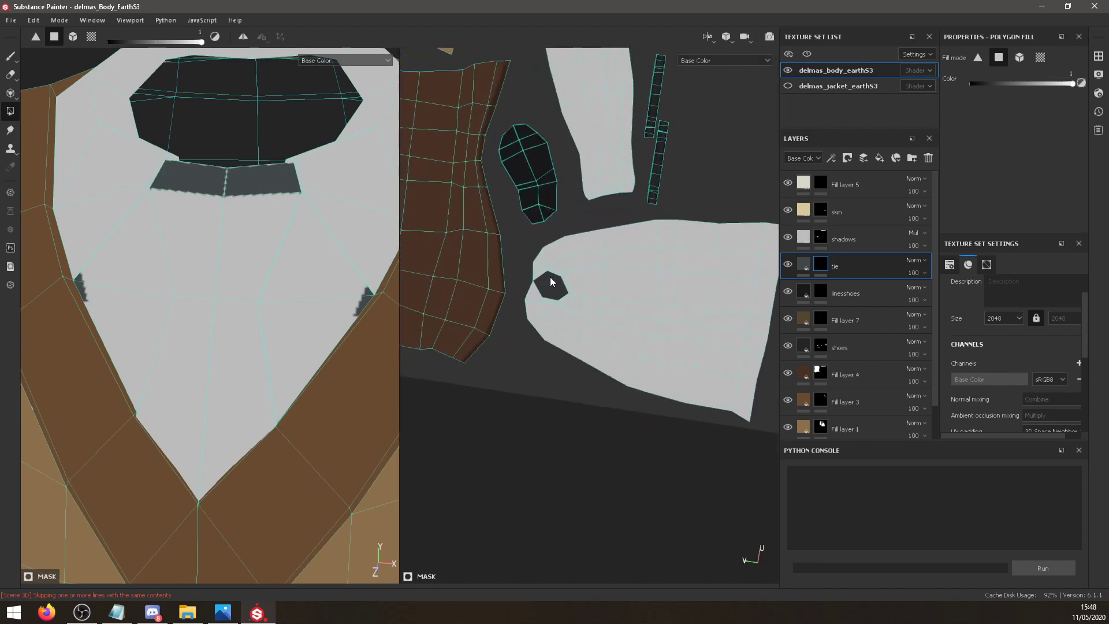
{"action": "scroll", "coordinate": [537, 289], "scroll_direction": "down", "scroll_amount": 8}
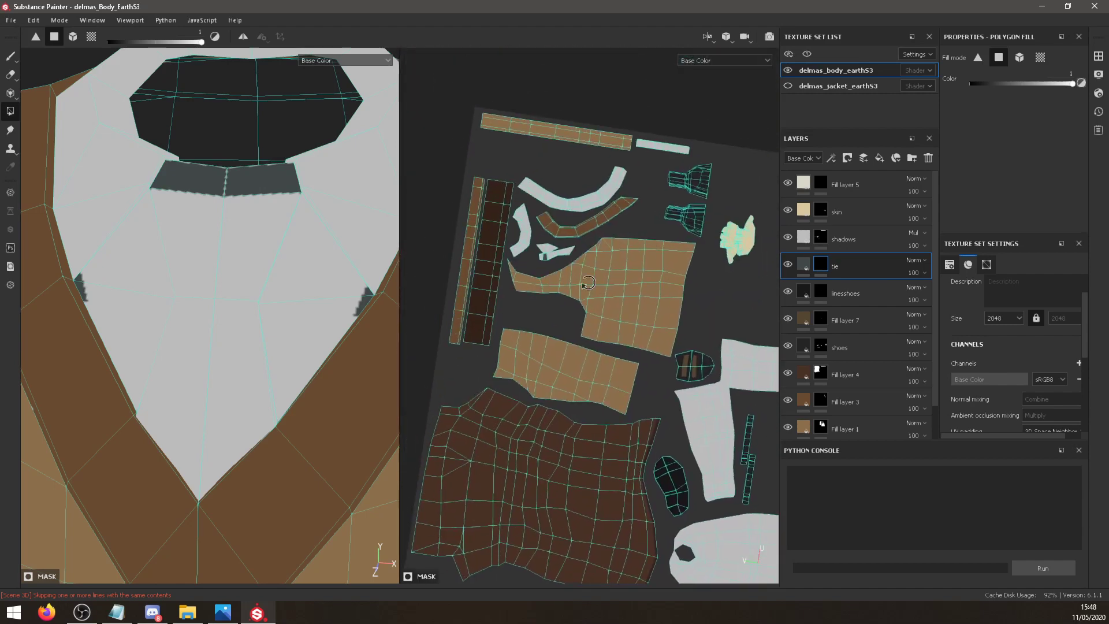
{"action": "scroll", "coordinate": [614, 250], "scroll_direction": "up", "scroll_amount": 5}
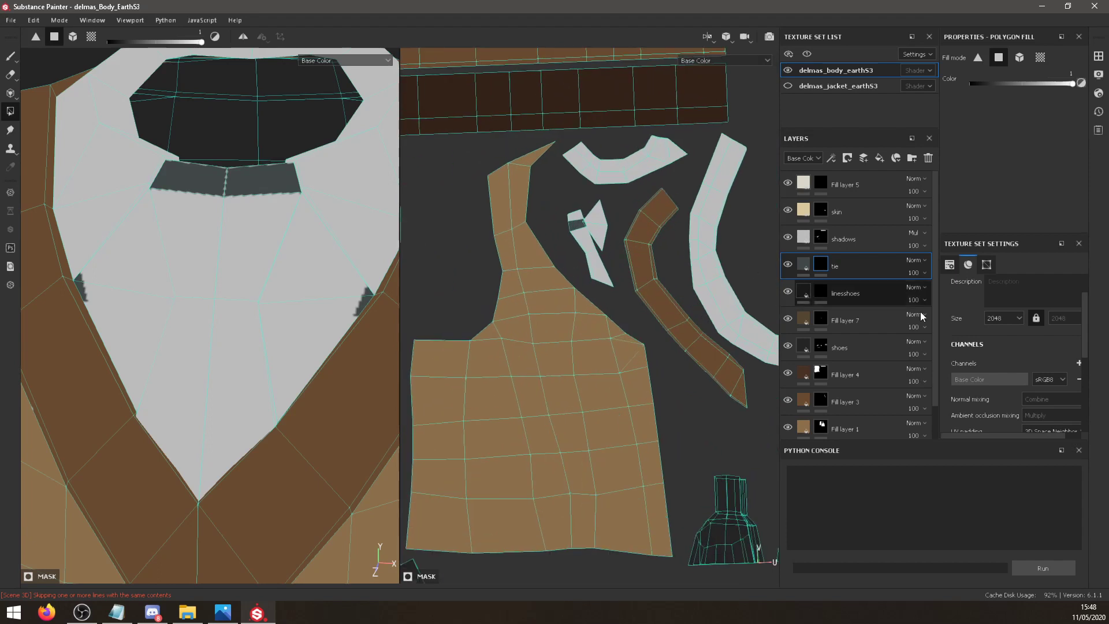
Examine the channel, UV padding and mesh map settings of the delmas_body_earthS3 texture set.
{"action": "scroll", "coordinate": [1004, 347], "scroll_direction": "down", "scroll_amount": 5}
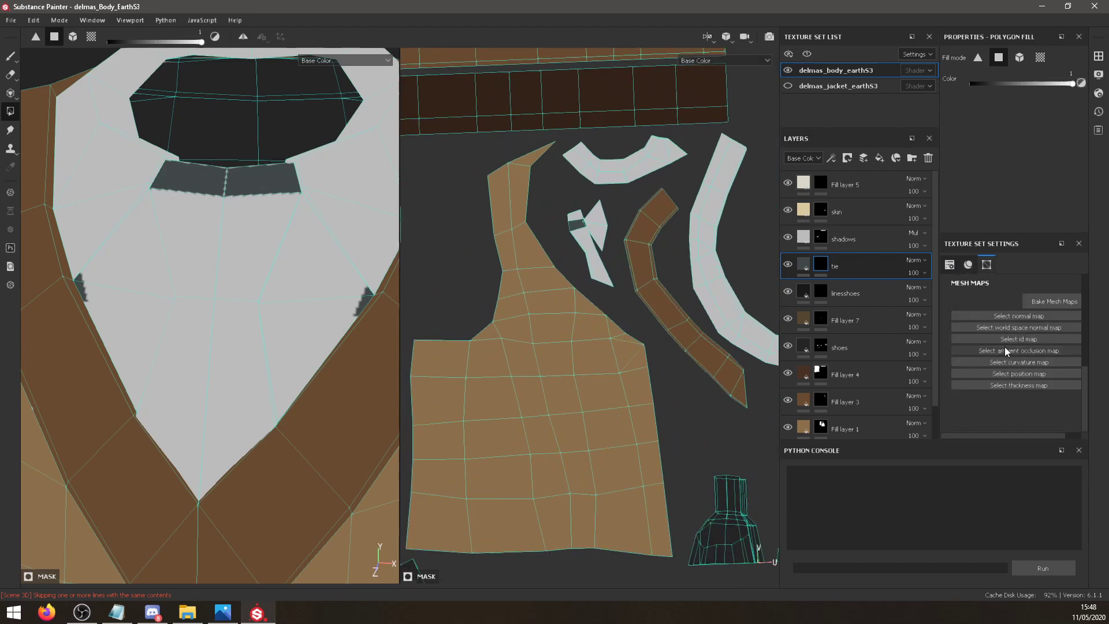
{"action": "left_click", "coordinate": [953, 267]}
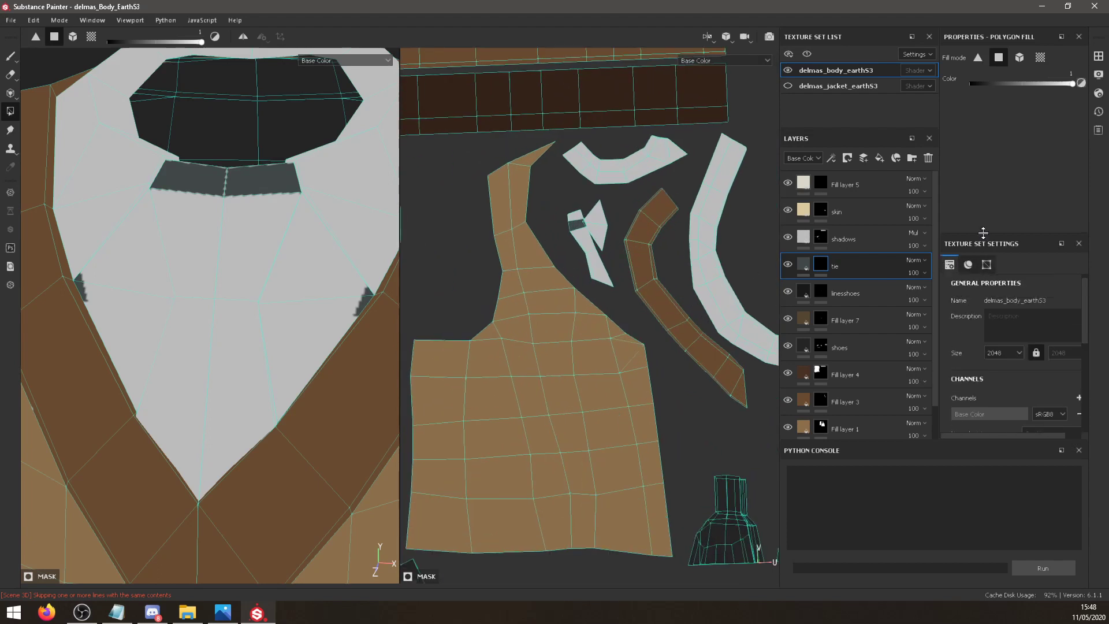
{"action": "left_click_drag", "start_coordinate": [983, 232], "coordinate": [983, 162]}
{"action": "scroll", "coordinate": [969, 271], "scroll_direction": "down", "scroll_amount": 3}
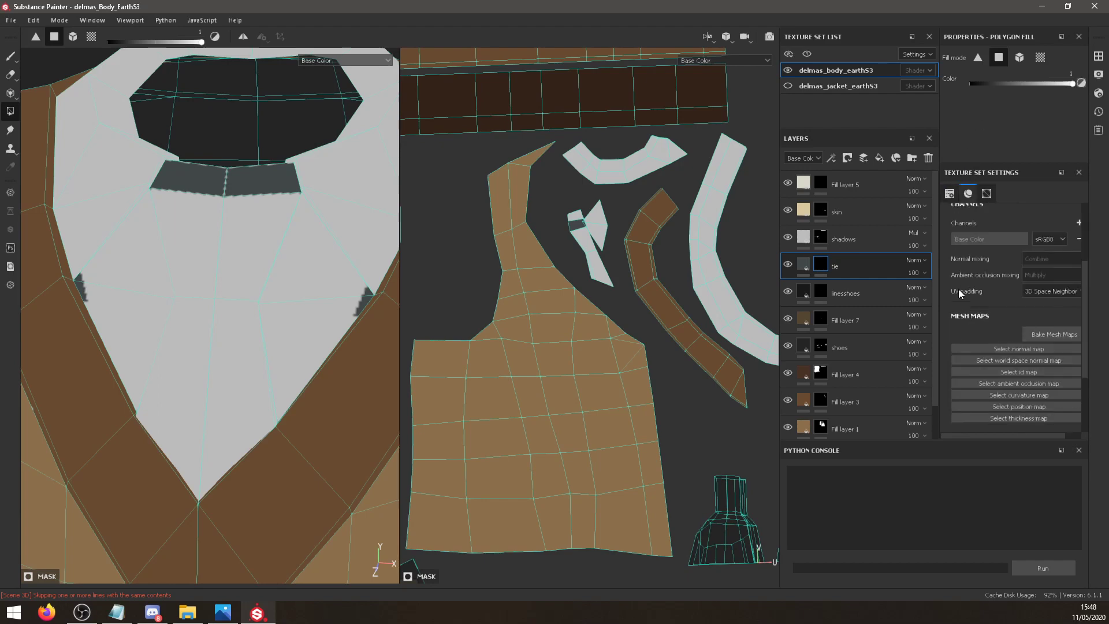
{"action": "scroll", "coordinate": [958, 295], "scroll_direction": "down", "scroll_amount": 3}
{"action": "scroll", "coordinate": [958, 295], "scroll_direction": "up", "scroll_amount": 4}
{"action": "left_click", "coordinate": [986, 192]}
{"action": "left_click", "coordinate": [954, 192]}
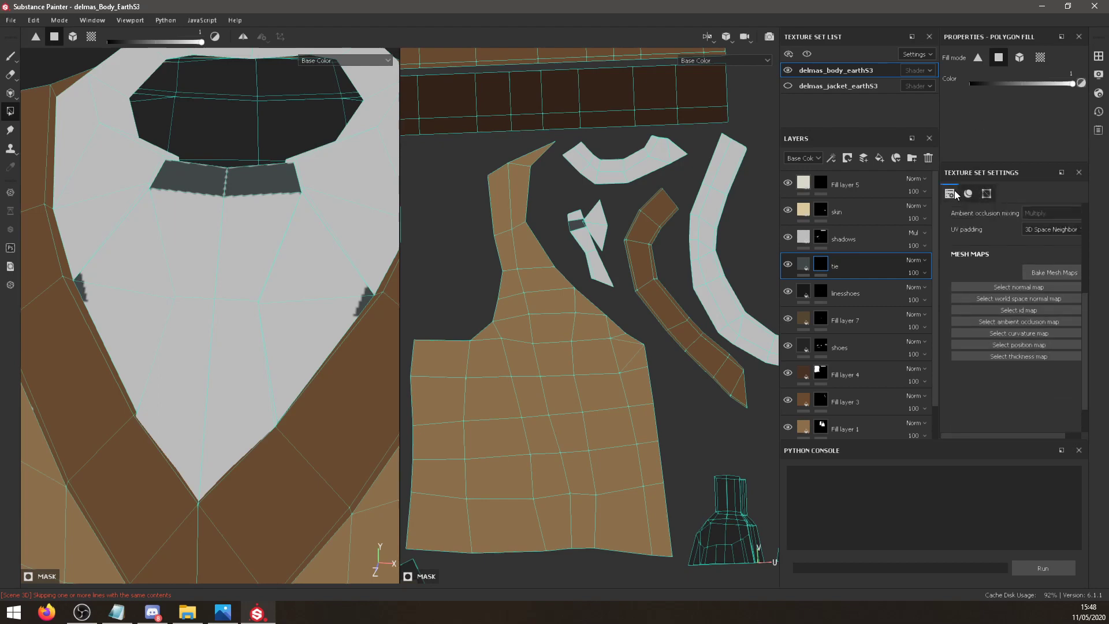
{"action": "scroll", "coordinate": [973, 306], "scroll_direction": "up", "scroll_amount": 3}
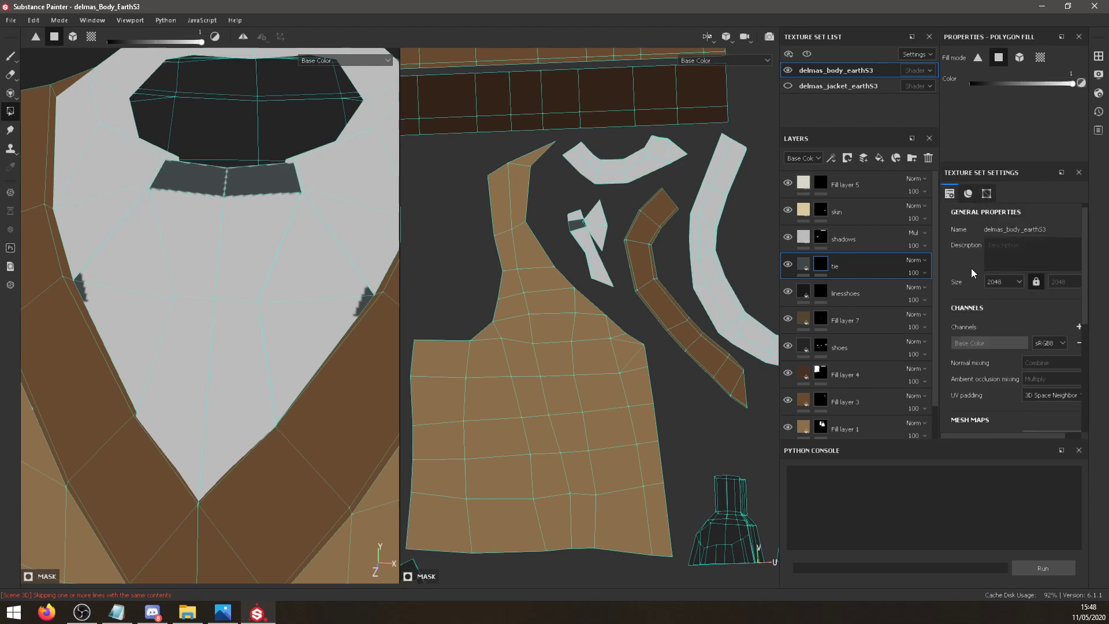
{"action": "scroll", "coordinate": [970, 269], "scroll_direction": "down", "scroll_amount": 2}
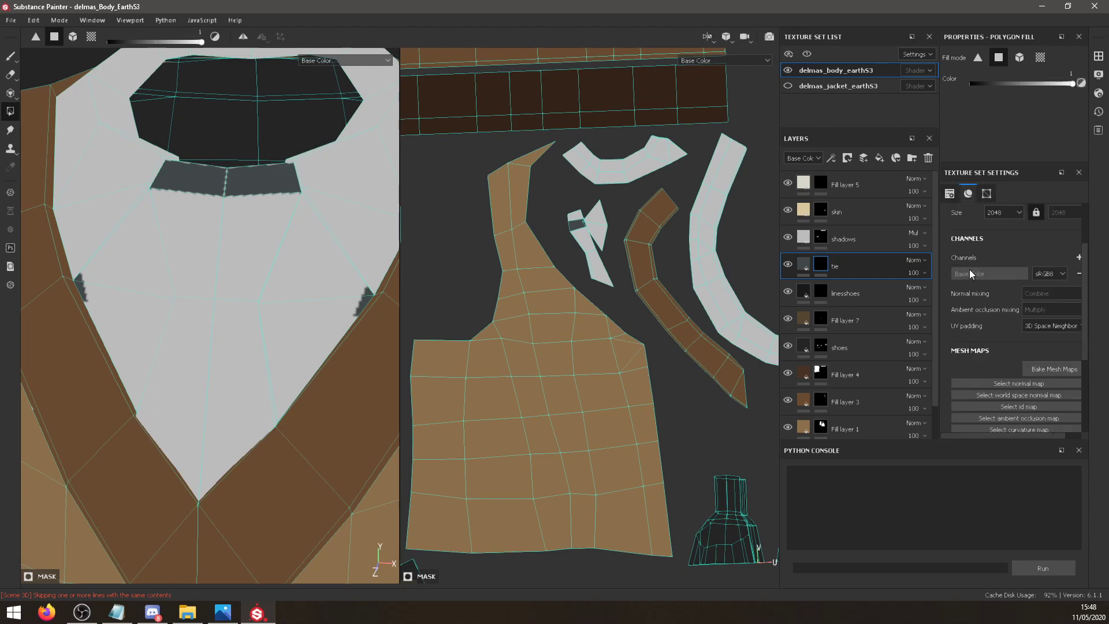
{"action": "scroll", "coordinate": [970, 268], "scroll_direction": "up", "scroll_amount": 2}
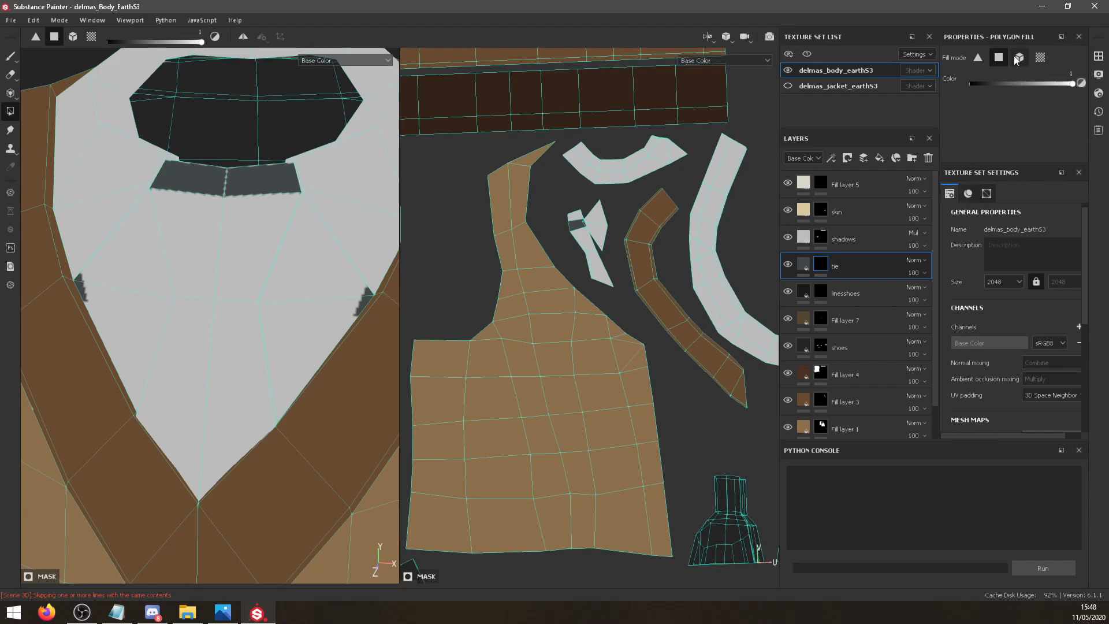
Try filling more faces of the small shirt-front pieces in the UV view, and undo these fills.
{"action": "scroll", "coordinate": [587, 232], "scroll_direction": "up", "scroll_amount": 2}
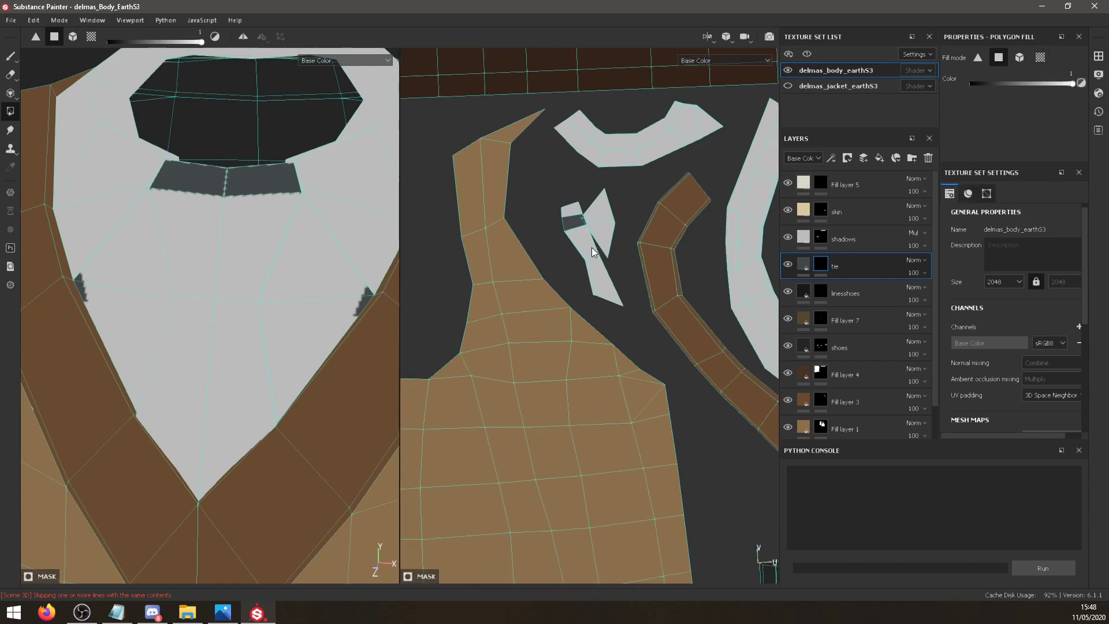
{"action": "left_click_drag", "start_coordinate": [591, 247], "coordinate": [589, 270]}
{"action": "key", "text": "ctrl+z"}
{"action": "key", "text": "ctrl+z"}
{"action": "scroll", "coordinate": [970, 258], "scroll_direction": "down", "scroll_amount": 4}
{"action": "scroll", "coordinate": [968, 255], "scroll_direction": "up", "scroll_amount": 4}
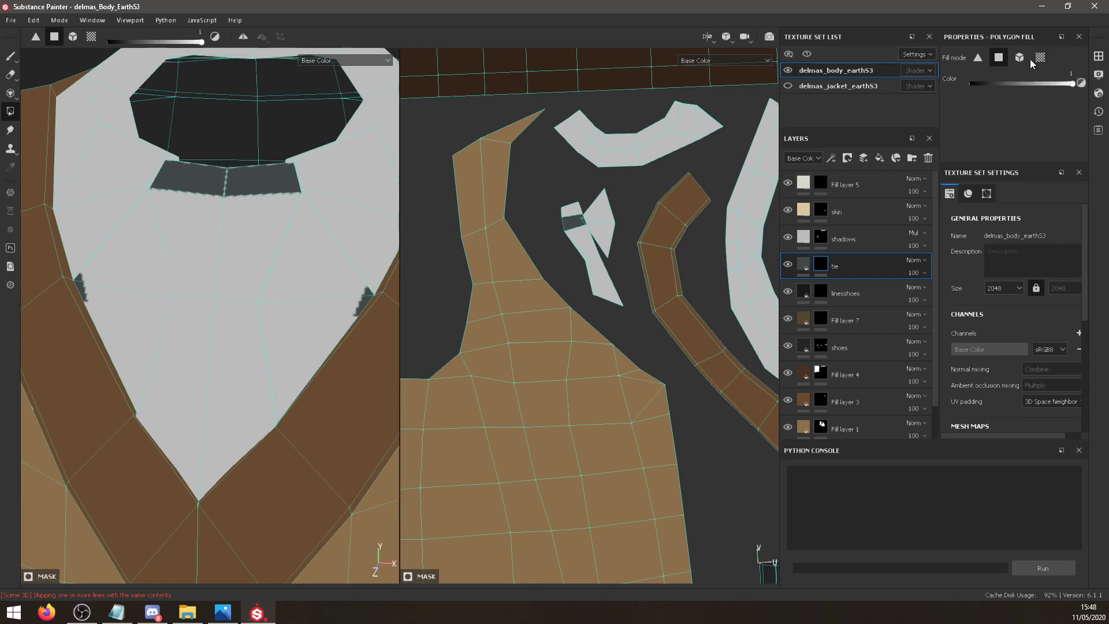
{"action": "scroll", "coordinate": [568, 212], "scroll_direction": "up", "scroll_amount": 5}
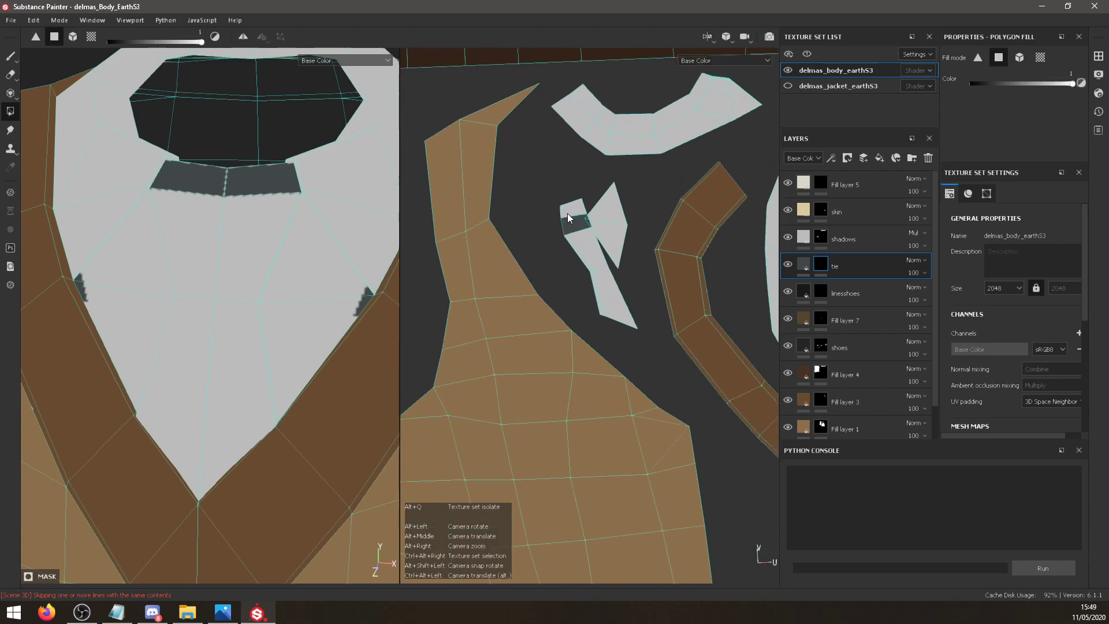
{"action": "left_click", "coordinate": [622, 214]}
{"action": "key", "text": "ctrl+z"}
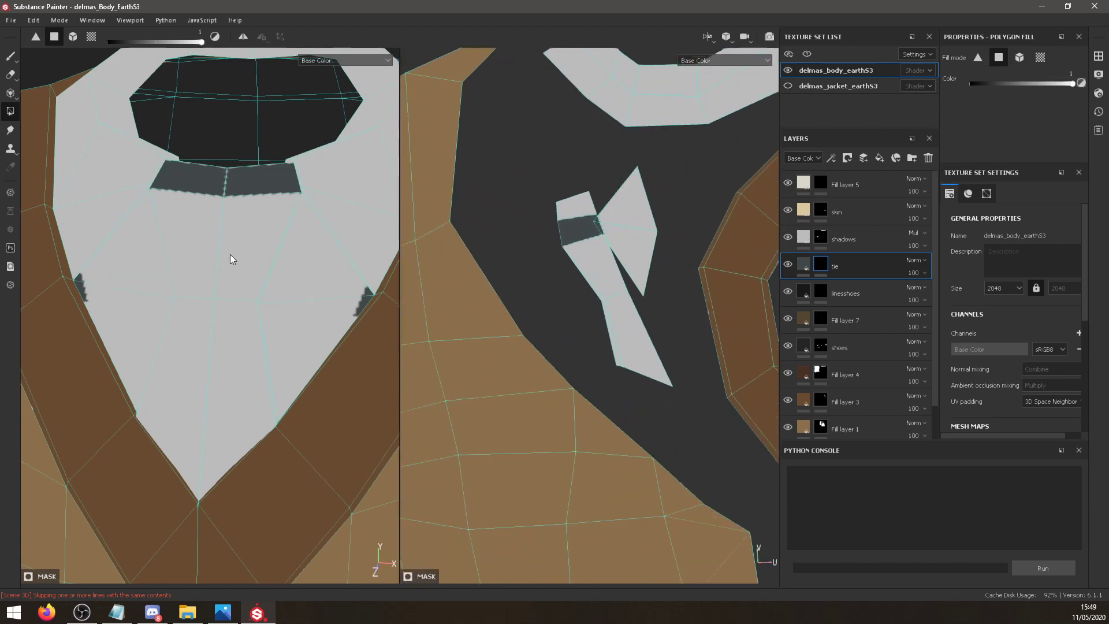
Try filling the tie's middle faces on the model, and undo these fills along with the knot fill.
{"action": "left_click", "coordinate": [230, 252]}
{"action": "key", "text": "ctrl+z"}
{"action": "key", "text": "ctrl+z"}
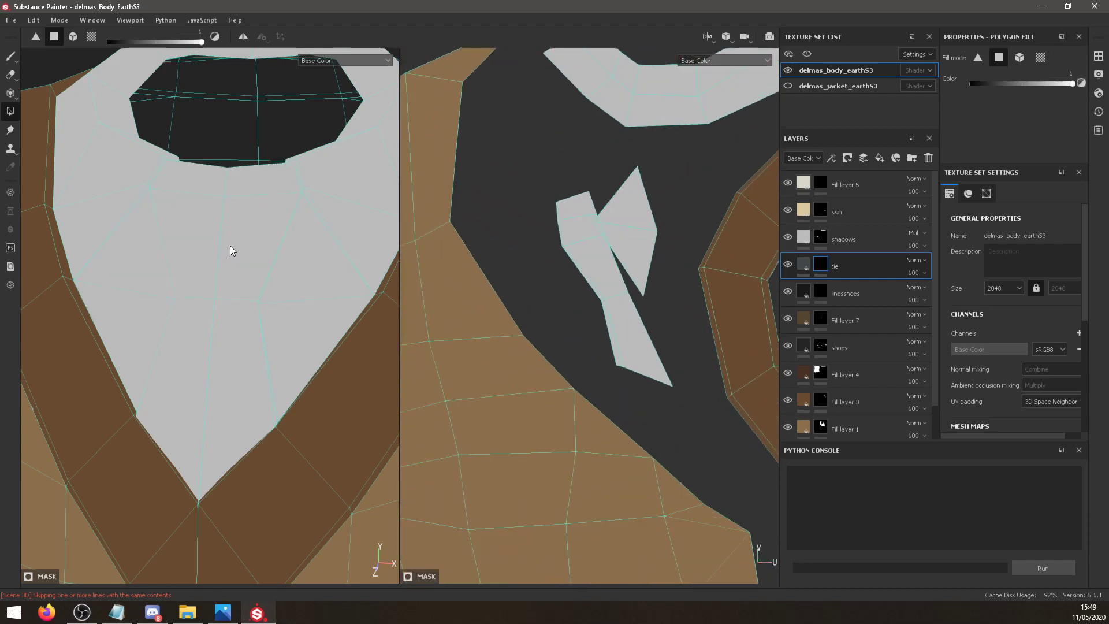
{"action": "left_click", "coordinate": [230, 245]}
{"action": "key", "text": "ctrl+z"}
Fill the lower, middle and knot faces of the tie on the tie layer's mask.
{"action": "left_click", "coordinate": [232, 321]}
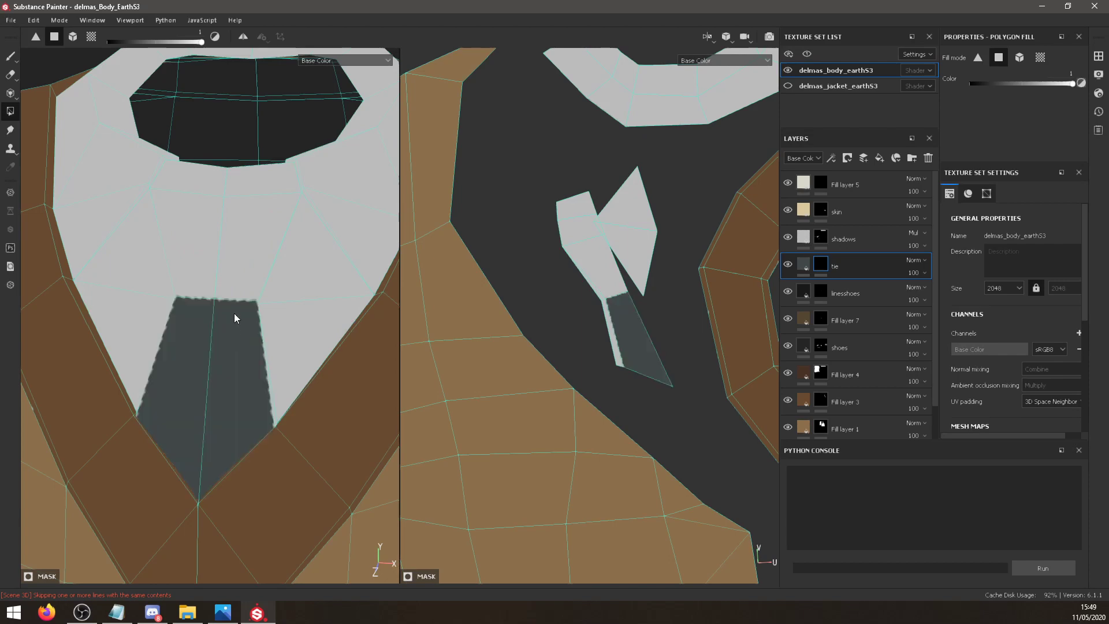
{"action": "left_click", "coordinate": [234, 272]}
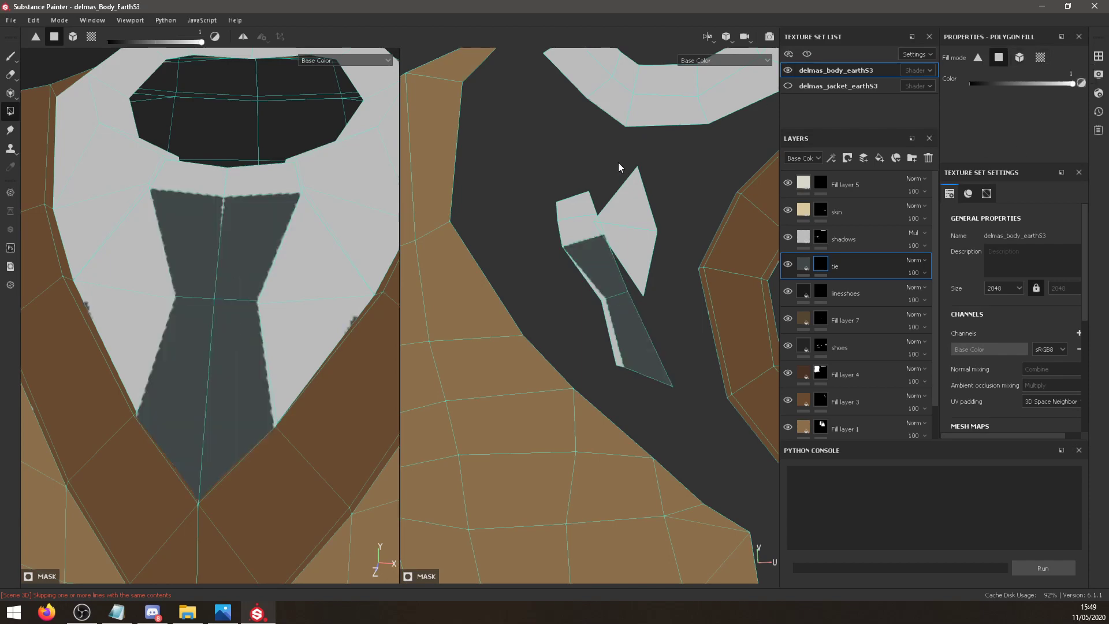
{"action": "left_click", "coordinate": [567, 222]}
{"action": "left_click", "coordinate": [570, 209]}
{"action": "left_click_drag", "start_coordinate": [306, 271], "coordinate": [301, 232], "text": "alt"}
{"action": "key", "text": "ctrl+z"}
{"action": "key", "text": "ctrl+z"}
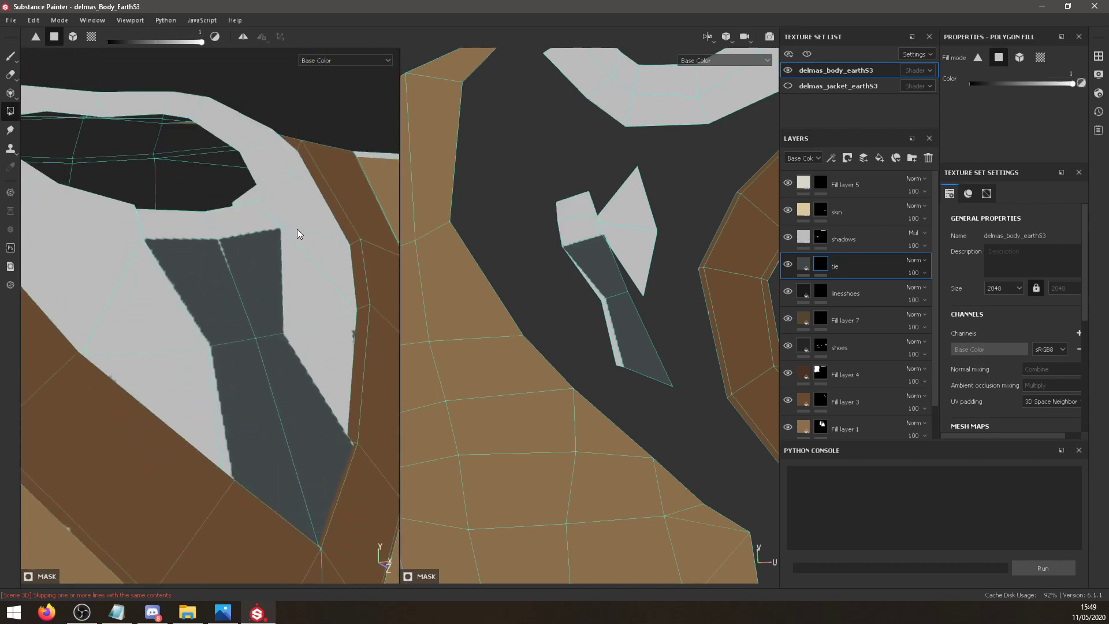
{"action": "left_click", "coordinate": [579, 234]}
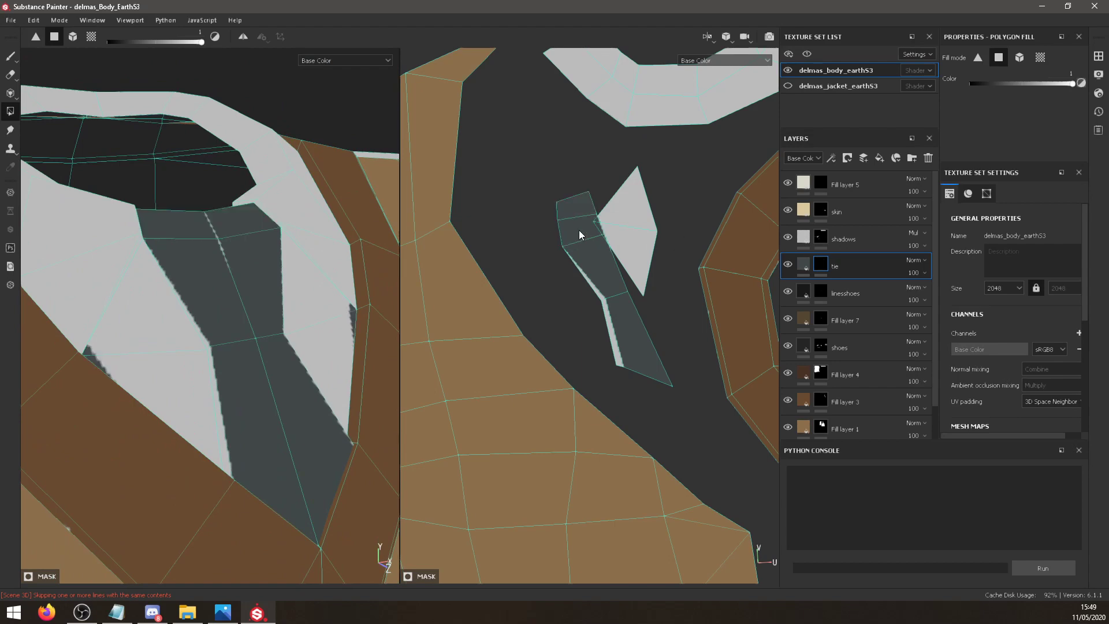
Examine the tie and collar on the model and the tie's UV piece for faces still missing the tie fill.
{"action": "left_click_drag", "start_coordinate": [173, 271], "coordinate": [205, 244], "text": "alt"}
{"action": "middle_click_drag", "start_coordinate": [551, 252], "coordinate": [588, 293]}
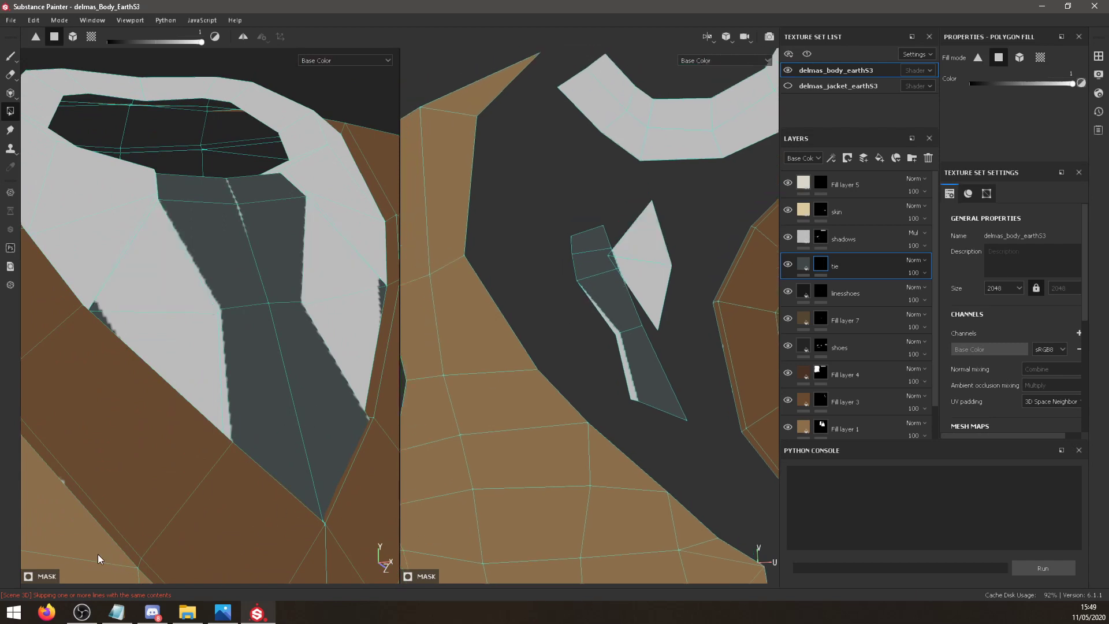
{"action": "left_click", "coordinate": [14, 611]}
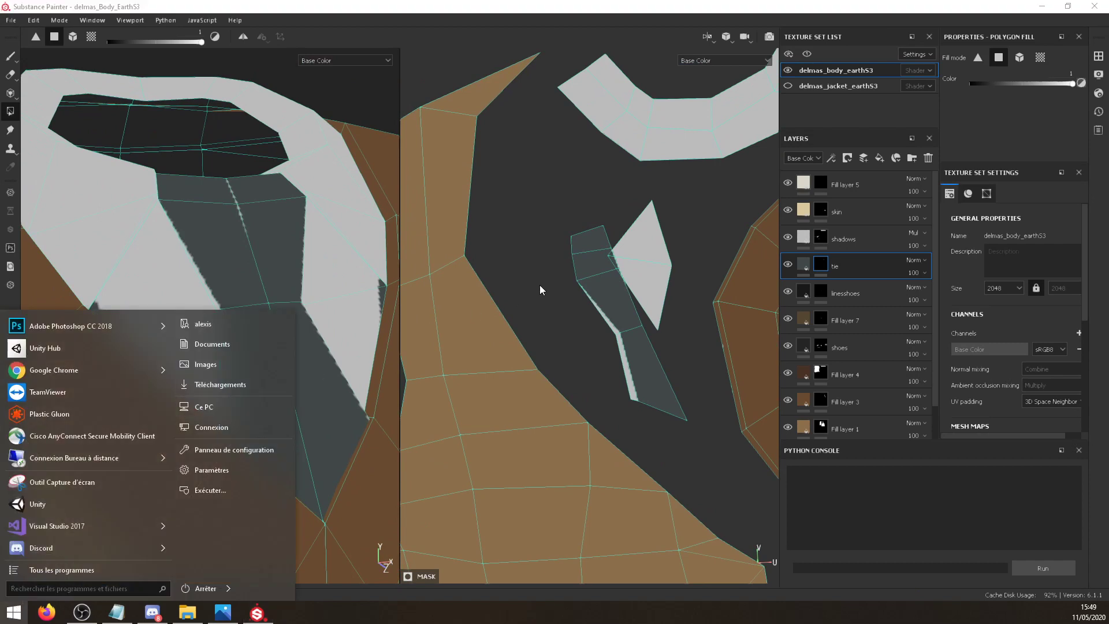
{"action": "left_click", "coordinate": [539, 285]}
{"action": "scroll", "coordinate": [508, 393], "scroll_direction": "down", "scroll_amount": 5}
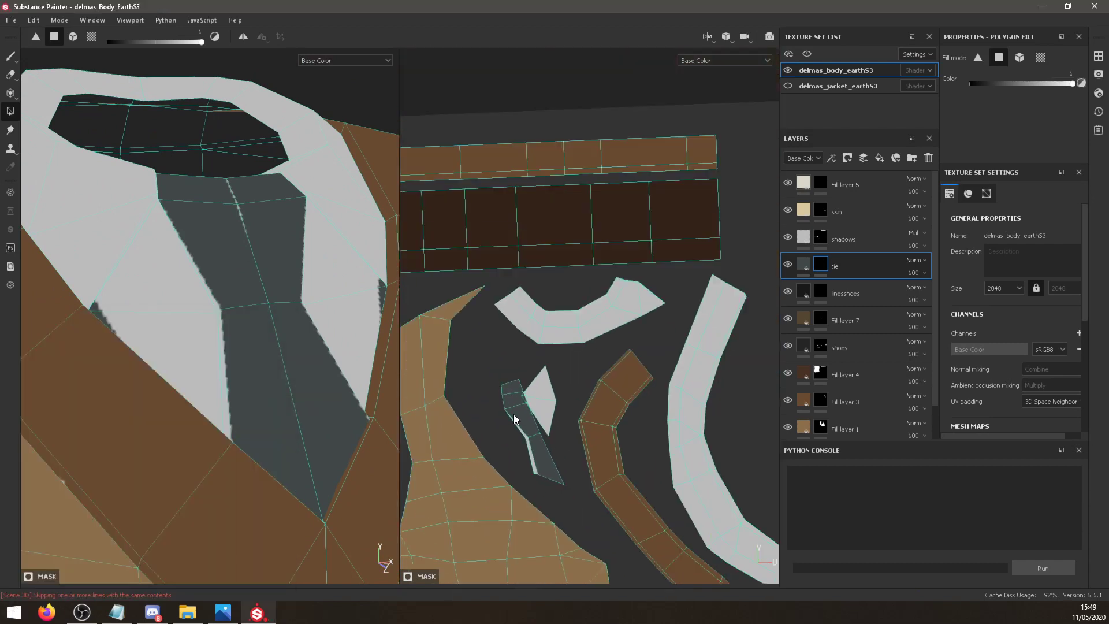
{"action": "scroll", "coordinate": [514, 414], "scroll_direction": "down", "scroll_amount": 2}
{"action": "scroll", "coordinate": [278, 325], "scroll_direction": "up", "scroll_amount": 5}
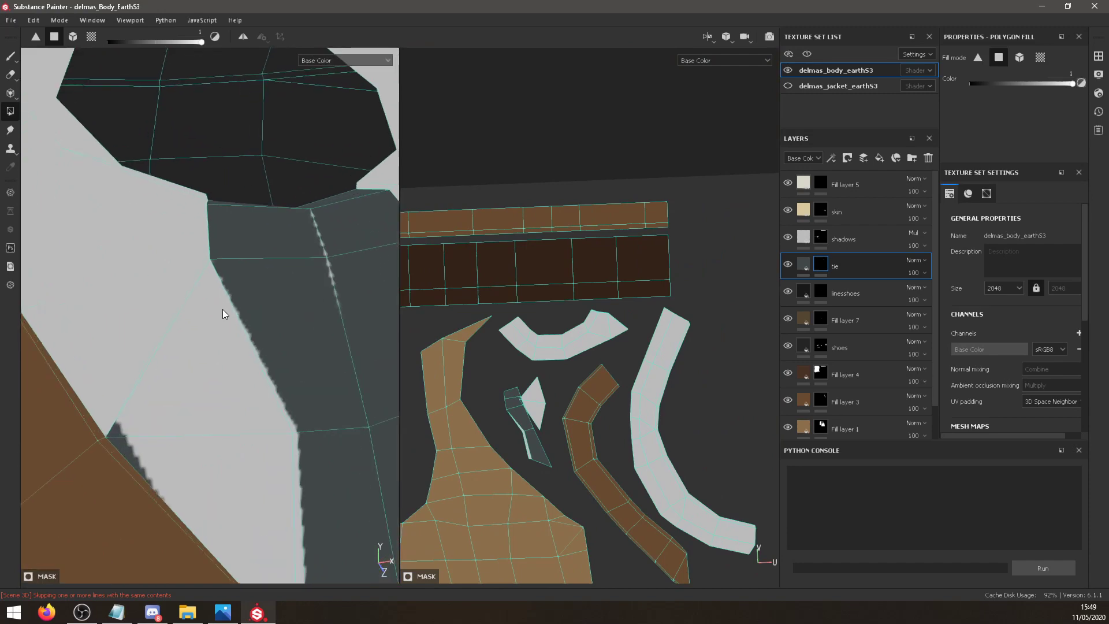
{"action": "left_click_drag", "start_coordinate": [223, 309], "coordinate": [178, 410], "text": "alt"}
{"action": "middle_click_drag", "start_coordinate": [178, 410], "coordinate": [296, 290], "text": "alt"}
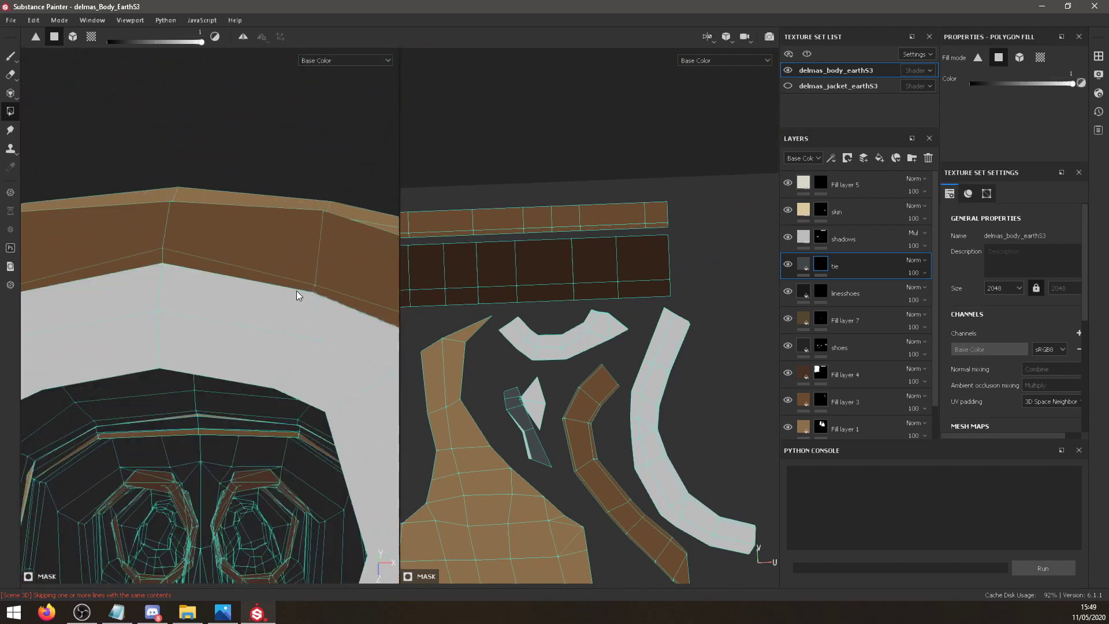
{"action": "scroll", "coordinate": [216, 332], "scroll_direction": "down", "scroll_amount": 5}
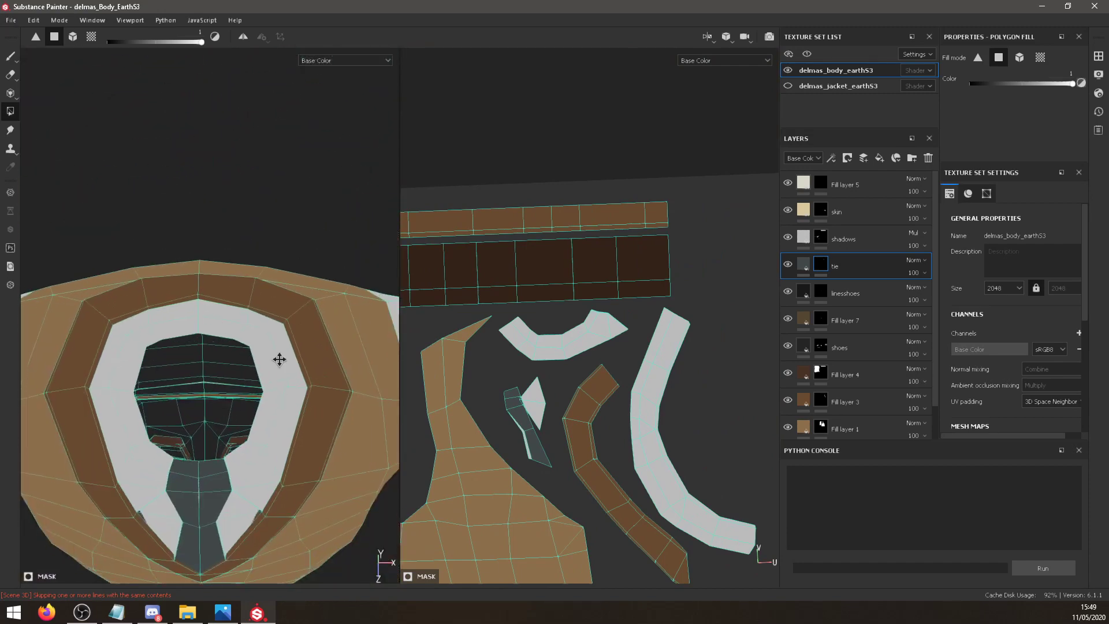
Fill the narrow side faces along the lower part of the tie on the tie layer's mask.
{"action": "left_click_drag", "start_coordinate": [279, 360], "coordinate": [292, 398], "text": "alt"}
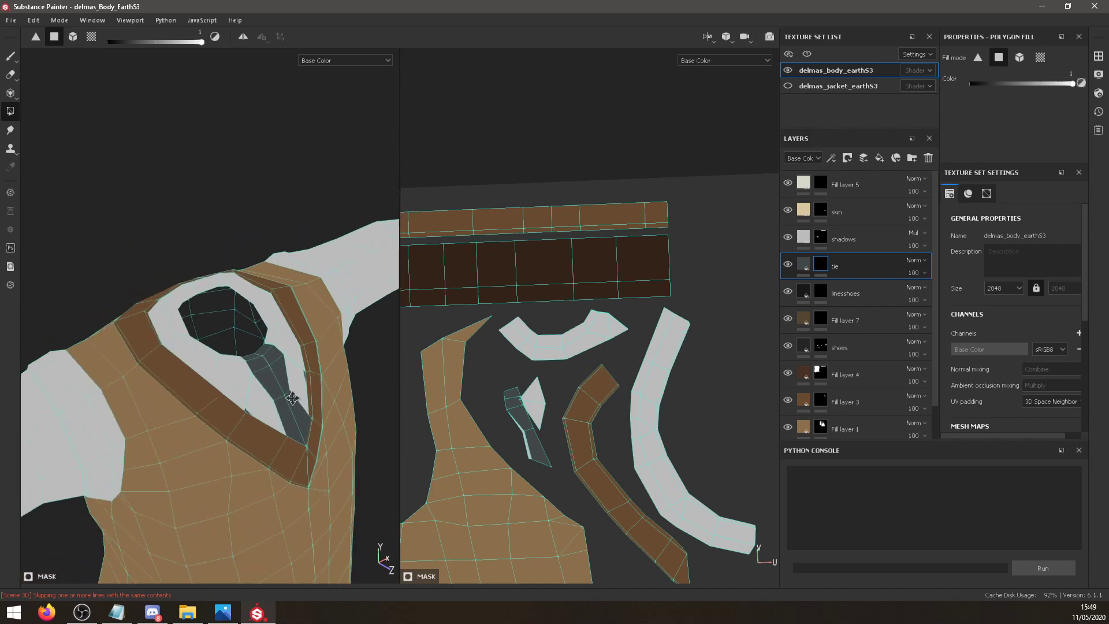
{"action": "middle_click_drag", "start_coordinate": [292, 398], "coordinate": [337, 234], "text": "alt"}
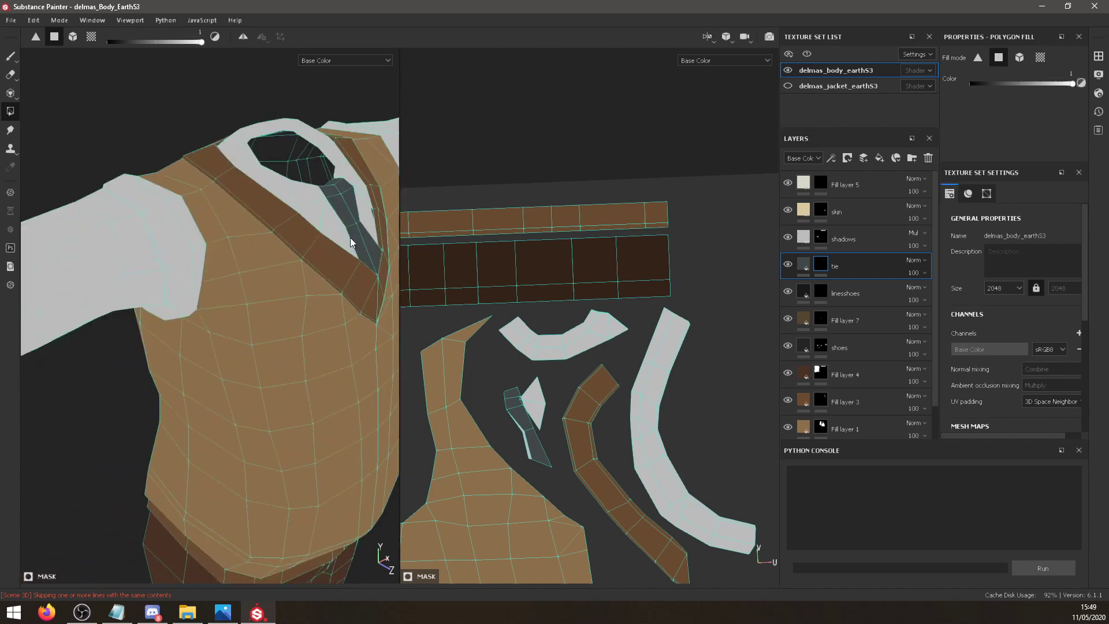
{"action": "scroll", "coordinate": [359, 213], "scroll_direction": "up", "scroll_amount": 5}
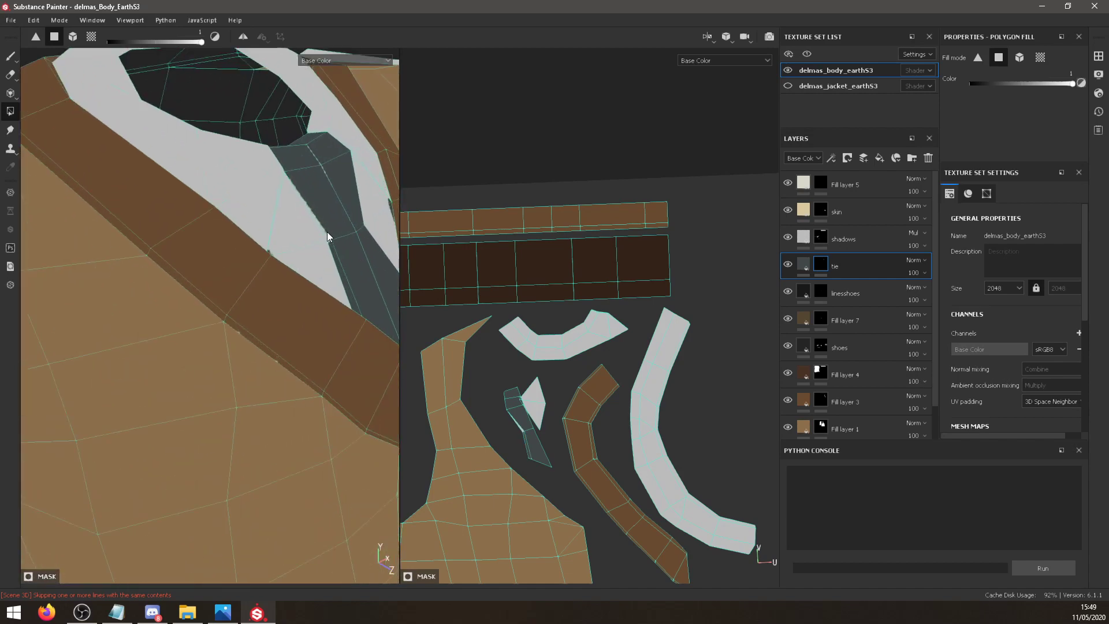
{"action": "left_click_drag", "start_coordinate": [327, 235], "coordinate": [264, 248], "text": "alt"}
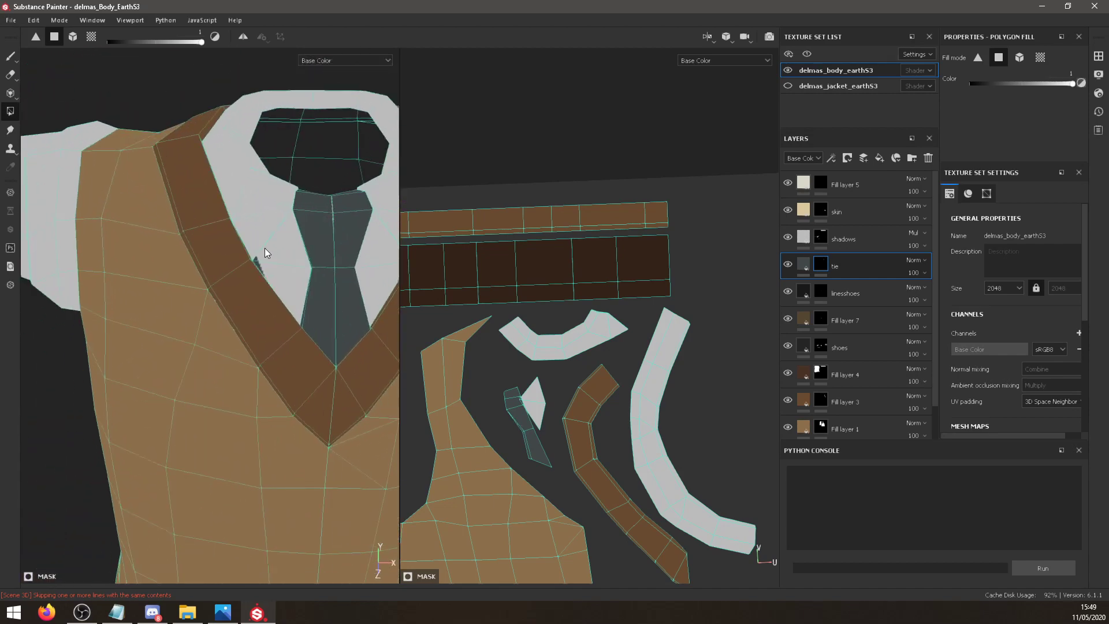
Inspect the filled tie and the neighbouring shirt-front edges on the model from the front and from the sides.
{"action": "scroll", "coordinate": [262, 248], "scroll_direction": "up", "scroll_amount": 2}
{"action": "scroll", "coordinate": [258, 253], "scroll_direction": "down", "scroll_amount": 9}
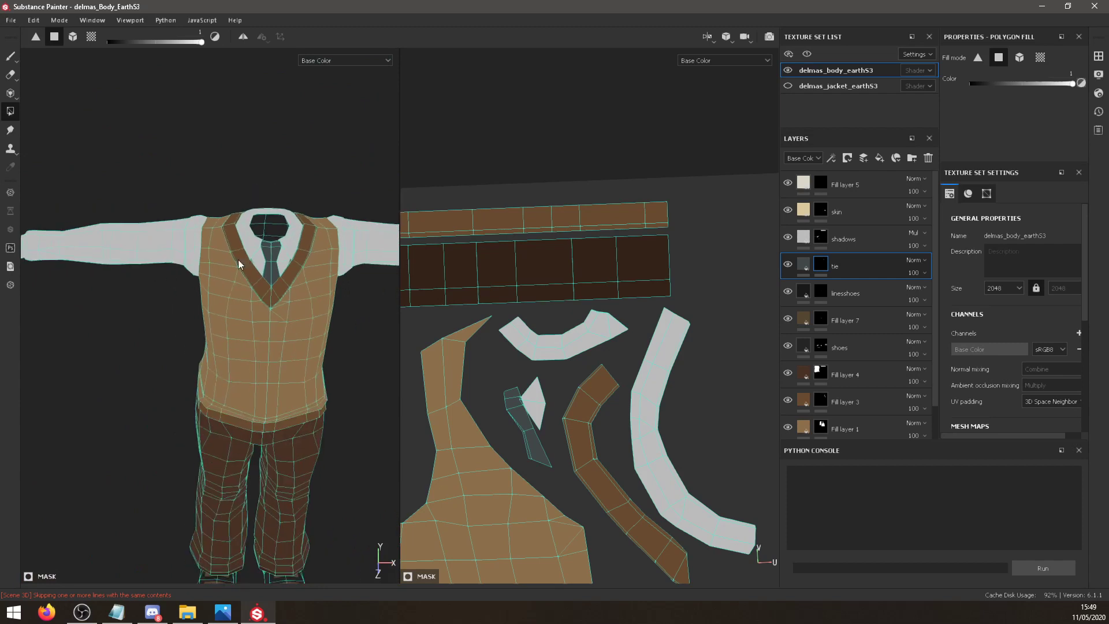
{"action": "middle_click_drag", "start_coordinate": [238, 259], "coordinate": [185, 289], "text": "alt"}
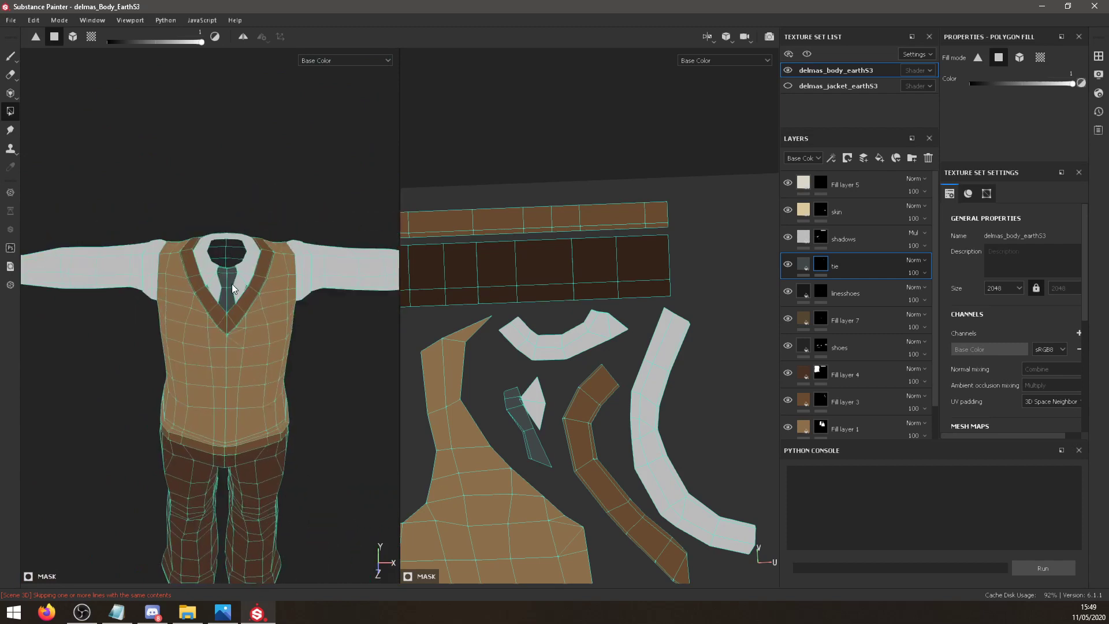
{"action": "scroll", "coordinate": [233, 283], "scroll_direction": "down", "scroll_amount": 1}
{"action": "scroll", "coordinate": [231, 275], "scroll_direction": "up", "scroll_amount": 6}
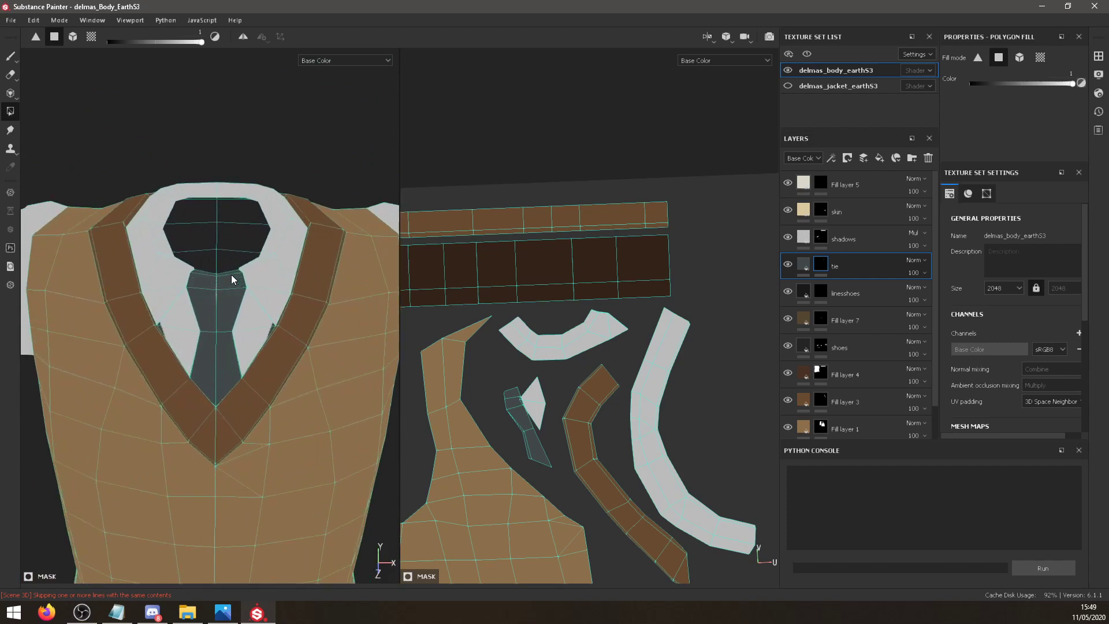
{"action": "scroll", "coordinate": [214, 283], "scroll_direction": "up", "scroll_amount": 4}
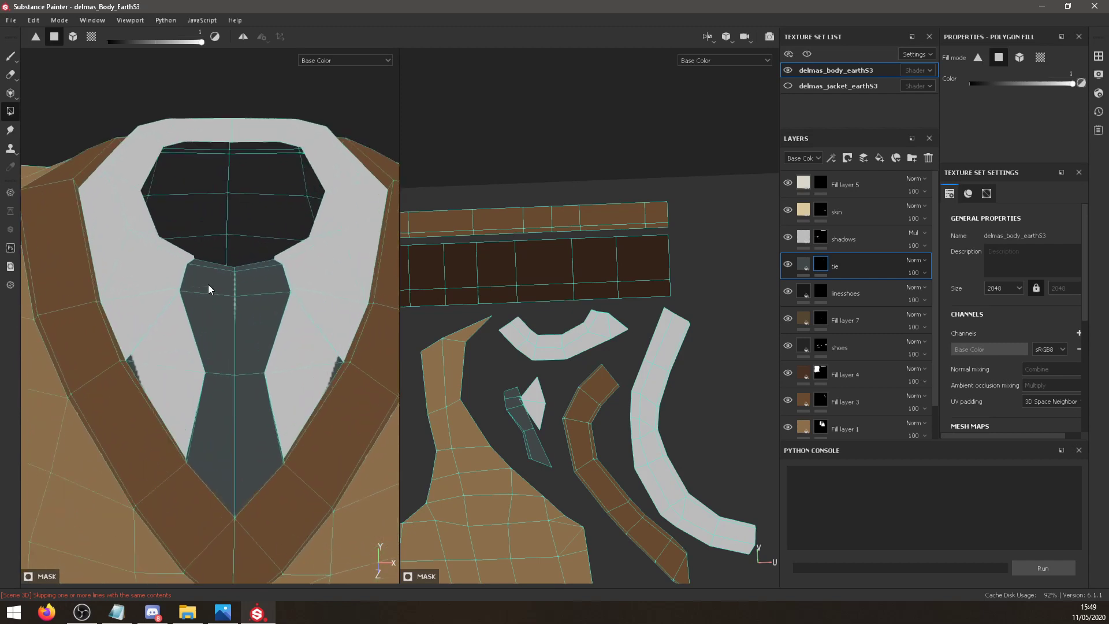
{"action": "mouse_move", "coordinate": [206, 283]}
{"action": "left_mouse_down", "text": "alt"}
{"action": "mouse_move", "coordinate": [242, 274]}
{"action": "mouse_move", "coordinate": [290, 235]}
{"action": "mouse_move", "coordinate": [253, 240]}
{"action": "mouse_move", "coordinate": [225, 279]}
{"action": "left_mouse_up", "text": "alt"}
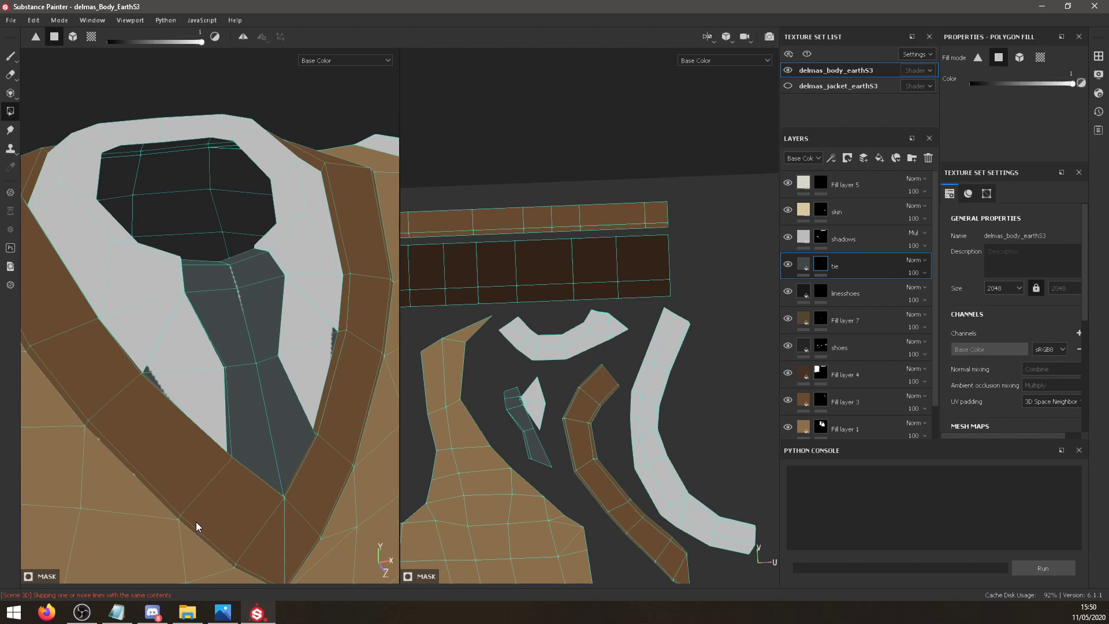
{"action": "middle_click_drag", "start_coordinate": [278, 406], "coordinate": [282, 387], "text": "alt"}
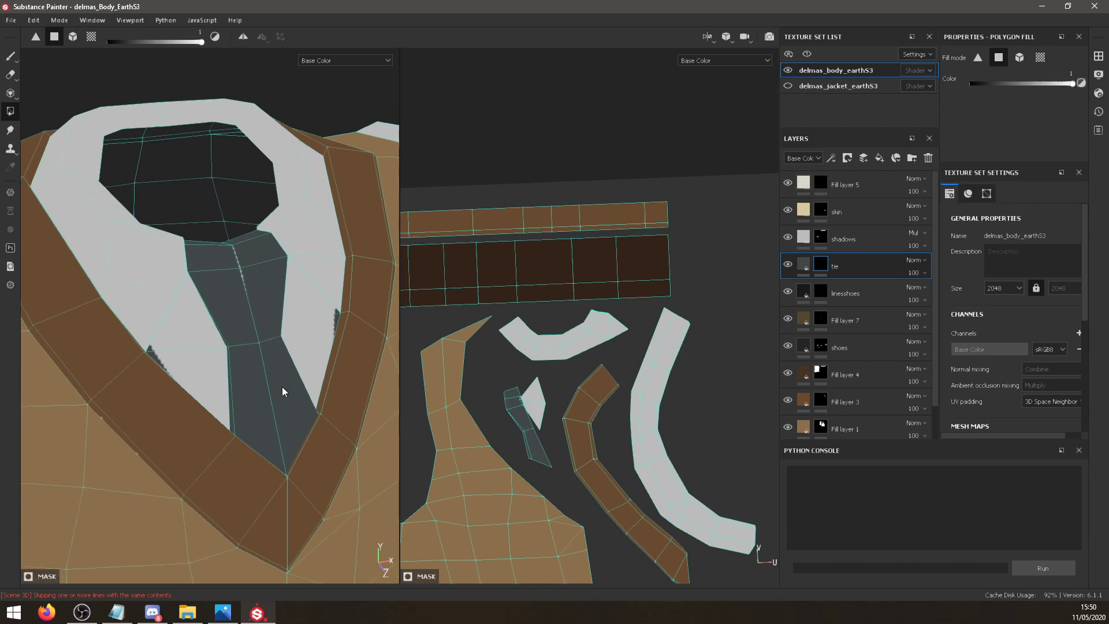
{"action": "scroll", "coordinate": [508, 412], "scroll_direction": "up", "scroll_amount": 1}
{"action": "scroll", "coordinate": [495, 426], "scroll_direction": "up", "scroll_amount": 4, "text": "alt"}
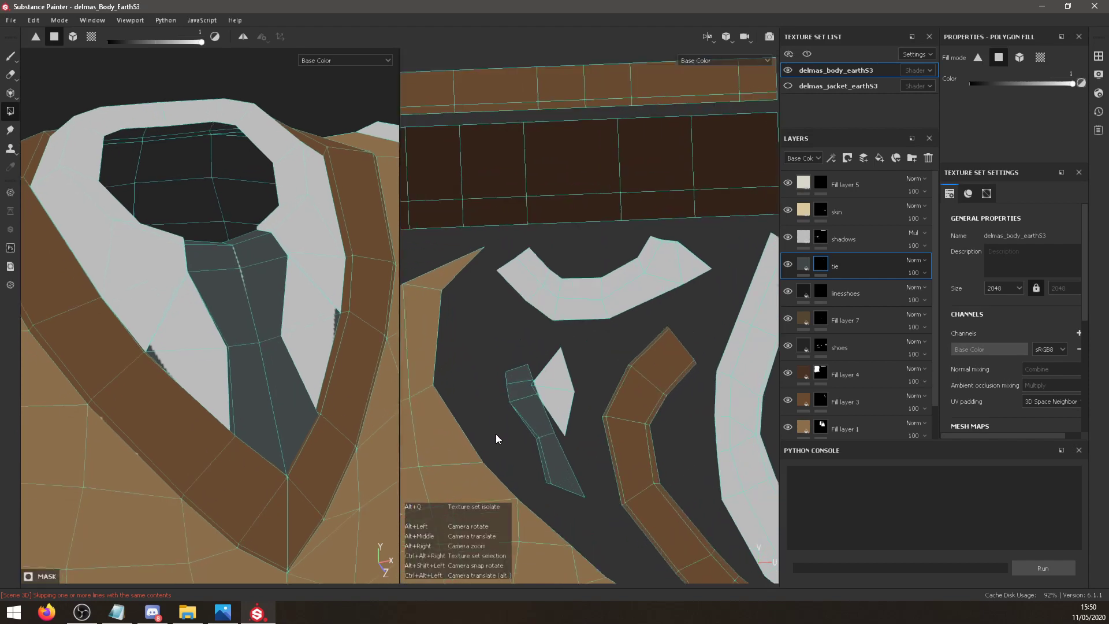
{"action": "scroll", "coordinate": [503, 443], "scroll_direction": "down", "scroll_amount": 3, "text": "alt"}
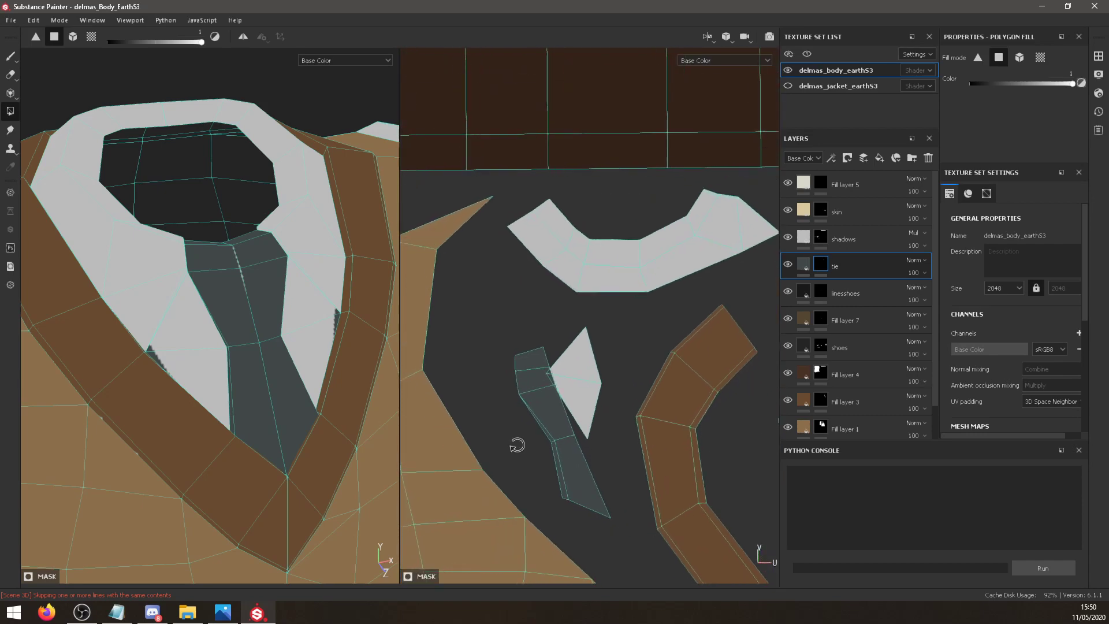
{"action": "scroll", "coordinate": [517, 445], "scroll_direction": "down", "scroll_amount": 1, "text": "alt"}
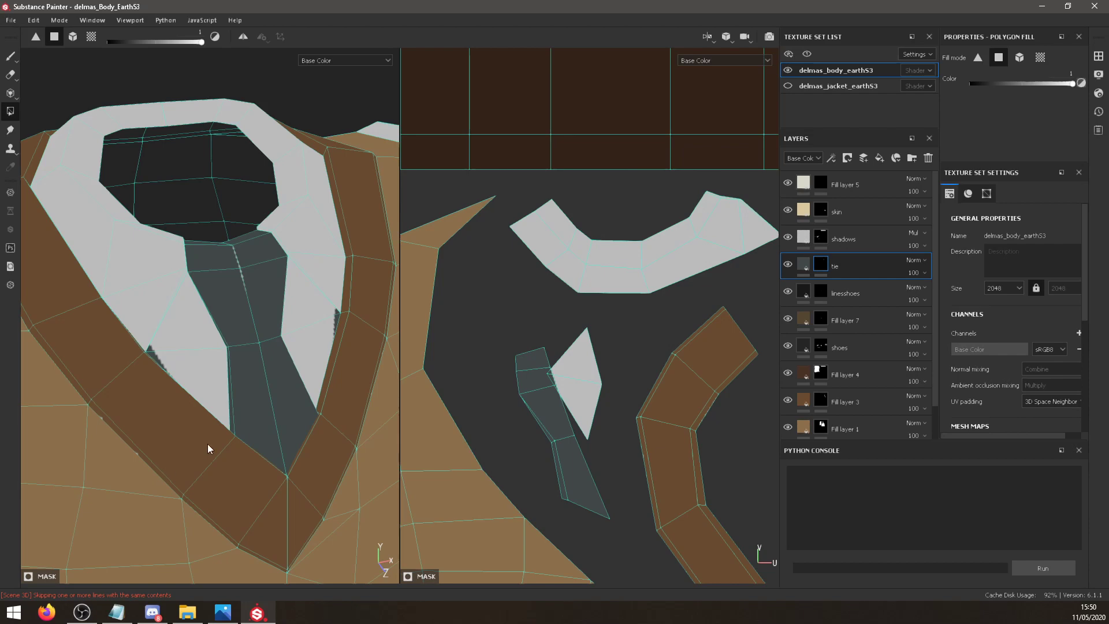
{"action": "right_click_drag", "start_coordinate": [207, 447], "coordinate": [197, 461], "text": "alt"}
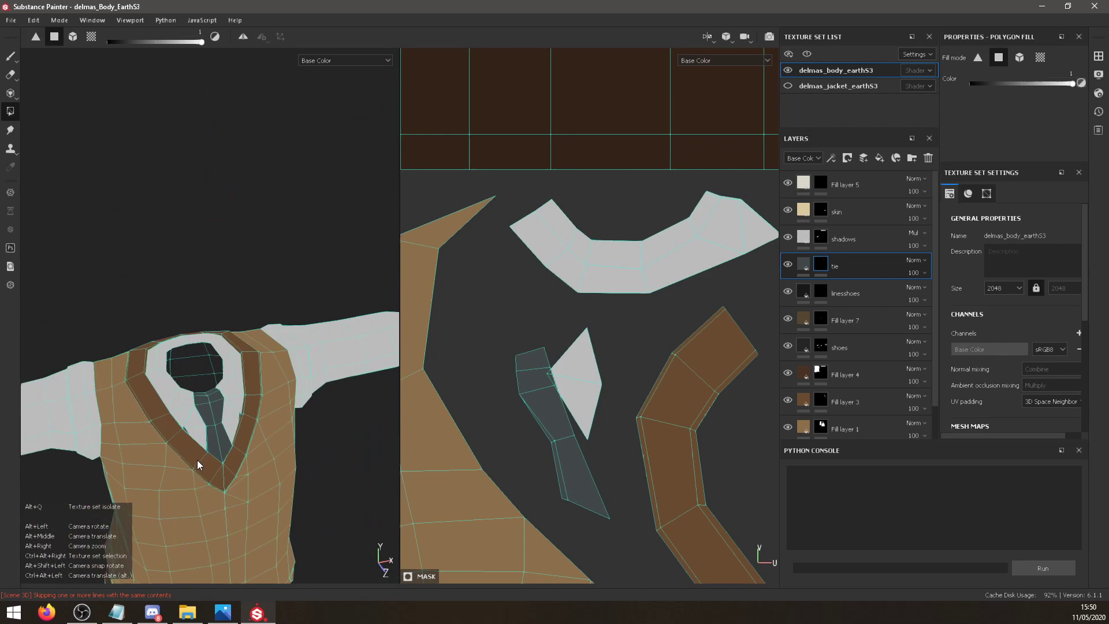
{"action": "mouse_move", "coordinate": [198, 464]}
{"action": "left_mouse_down", "text": "alt"}
{"action": "mouse_move", "coordinate": [150, 445]}
{"action": "mouse_move", "coordinate": [179, 465]}
{"action": "left_mouse_up", "text": "alt"}
{"action": "scroll", "coordinate": [178, 474], "scroll_direction": "up", "scroll_amount": 5}
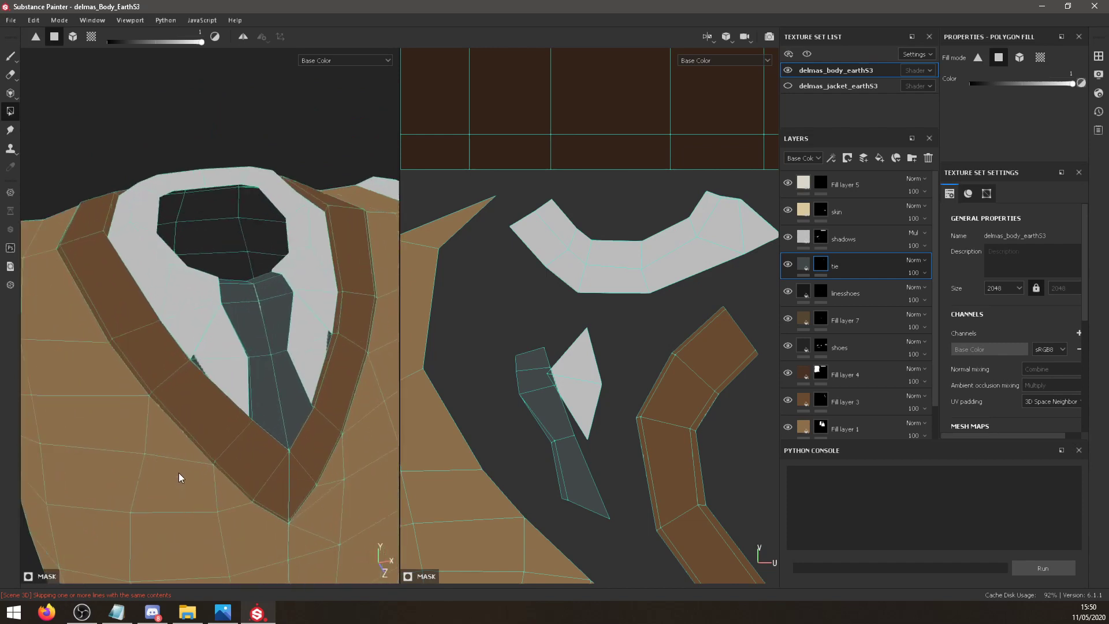
{"action": "right_click_drag", "start_coordinate": [179, 472], "coordinate": [230, 446], "text": "alt"}
{"action": "left_click_drag", "start_coordinate": [229, 447], "coordinate": [182, 417], "text": "alt"}
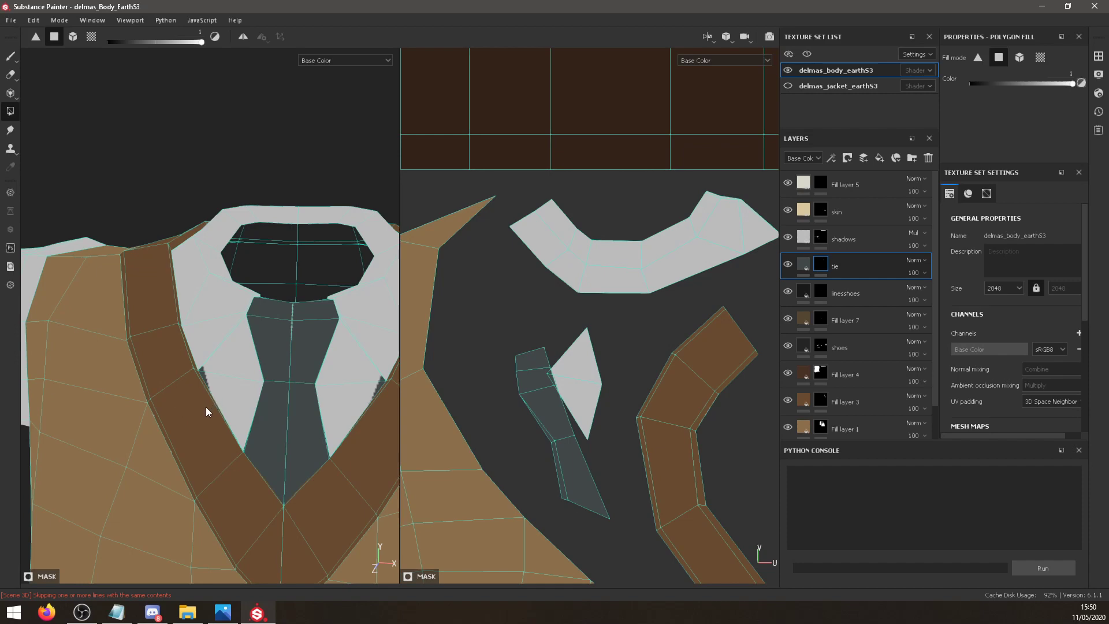
{"action": "left_click_drag", "start_coordinate": [206, 407], "coordinate": [263, 469], "text": "alt"}
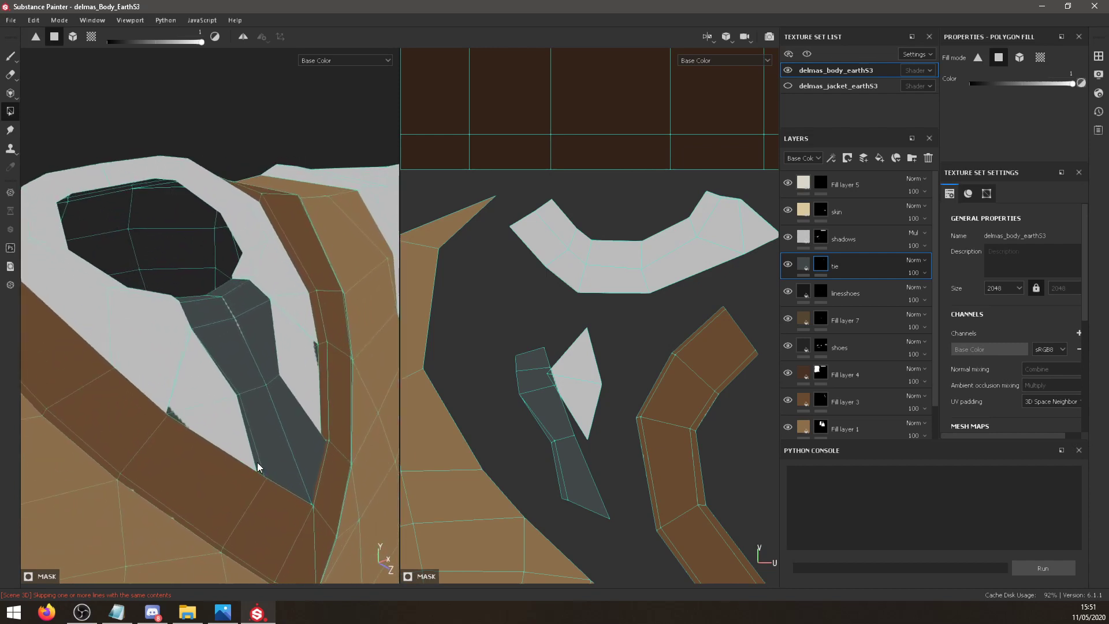
Compare the tie piece with the shirt-front, collar and vest-border pieces in the UV view, checking for overlaps.
{"action": "middle_click_drag", "start_coordinate": [555, 432], "coordinate": [557, 397]}
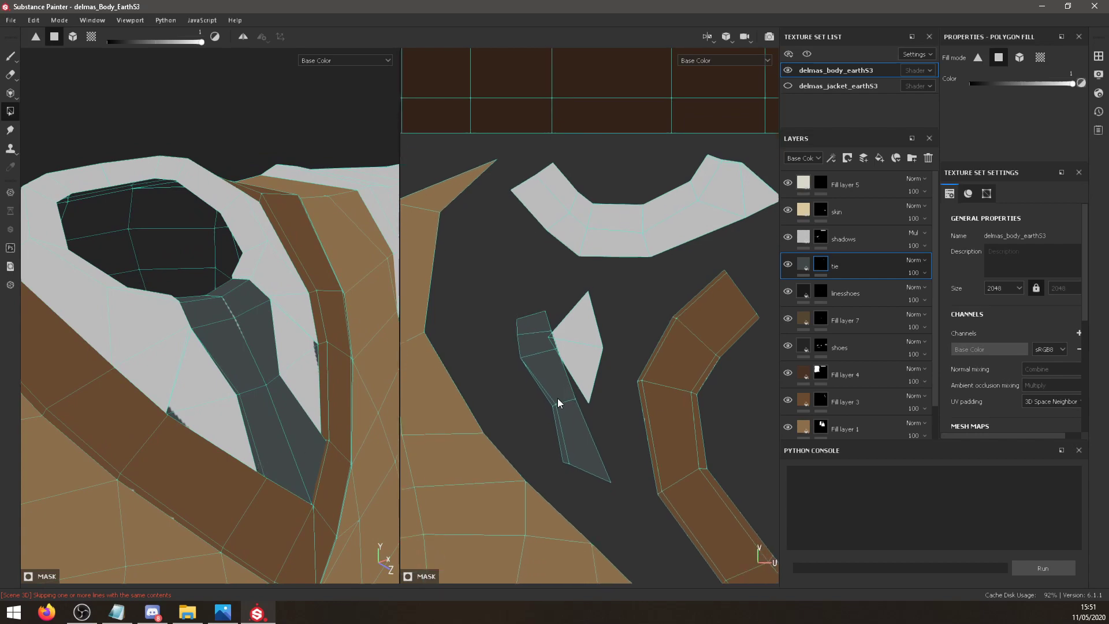
{"action": "scroll", "coordinate": [540, 421], "scroll_direction": "down", "scroll_amount": 5}
{"action": "scroll", "coordinate": [538, 421], "scroll_direction": "up", "scroll_amount": 7}
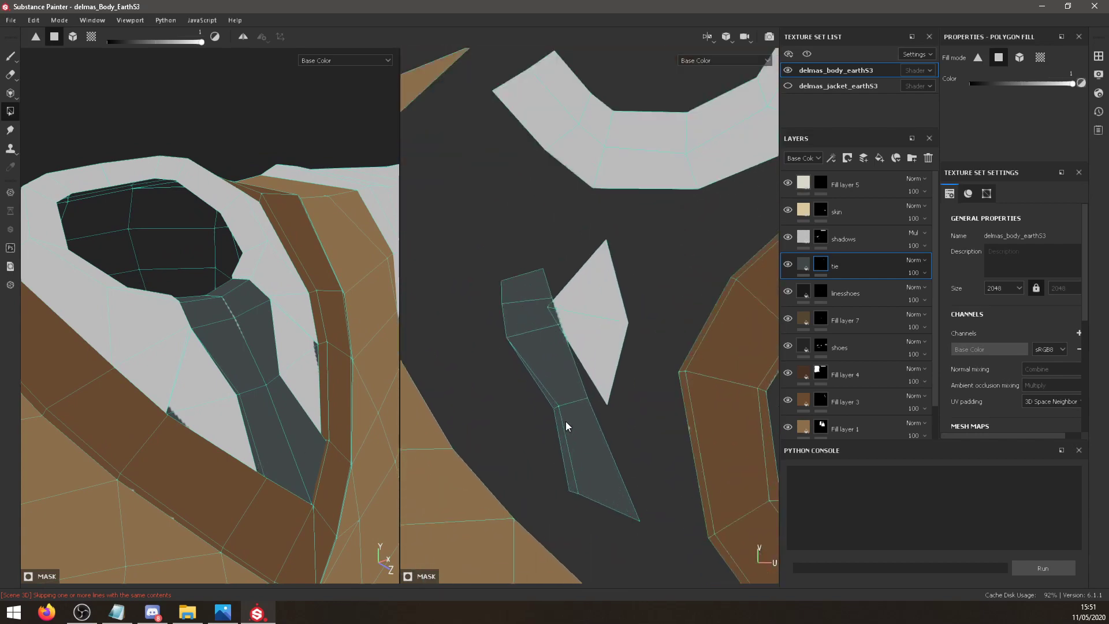
{"action": "middle_click_drag", "start_coordinate": [566, 421], "coordinate": [427, 436]}
{"action": "scroll", "coordinate": [551, 439], "scroll_direction": "up", "scroll_amount": 3}
{"action": "middle_click_drag", "start_coordinate": [551, 439], "coordinate": [424, 438]}
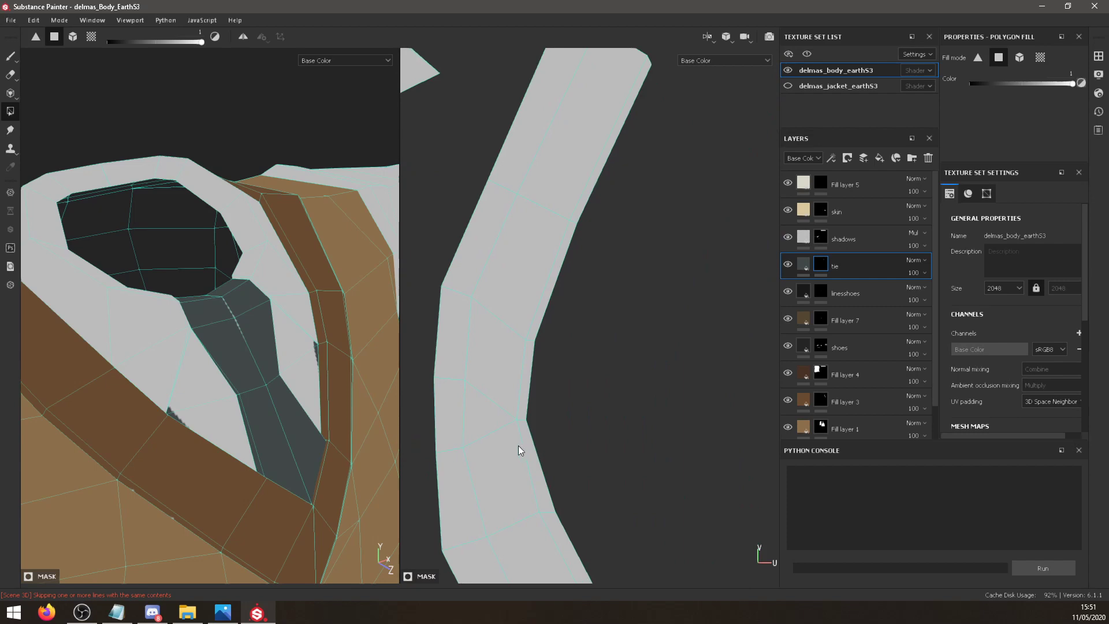
{"action": "middle_click_drag", "start_coordinate": [518, 445], "coordinate": [758, 458]}
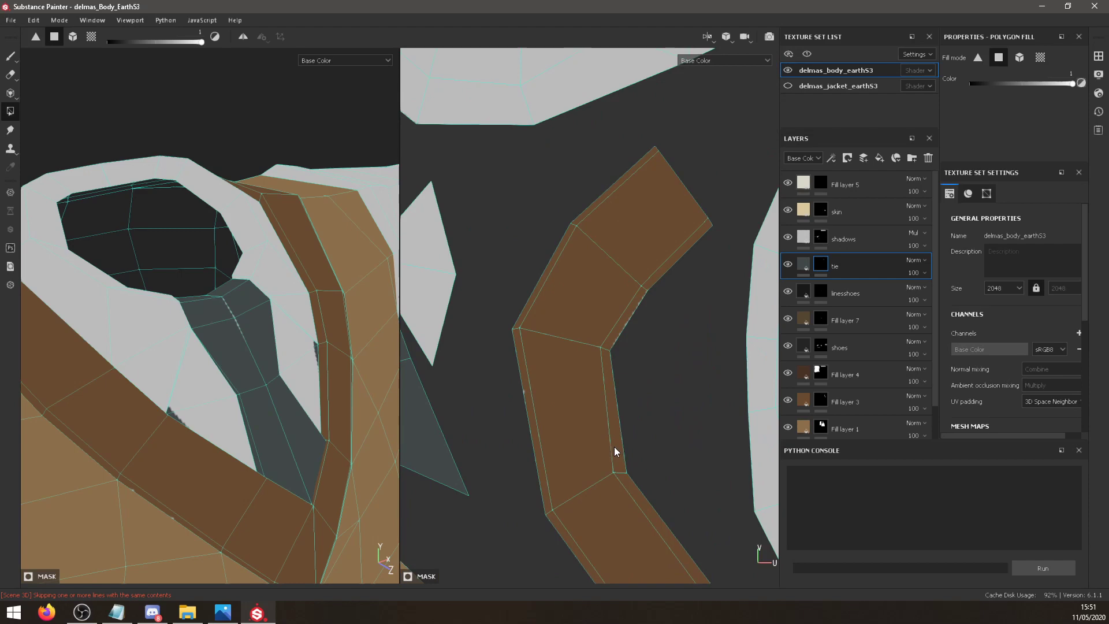
{"action": "middle_click_drag", "start_coordinate": [552, 444], "coordinate": [713, 436]}
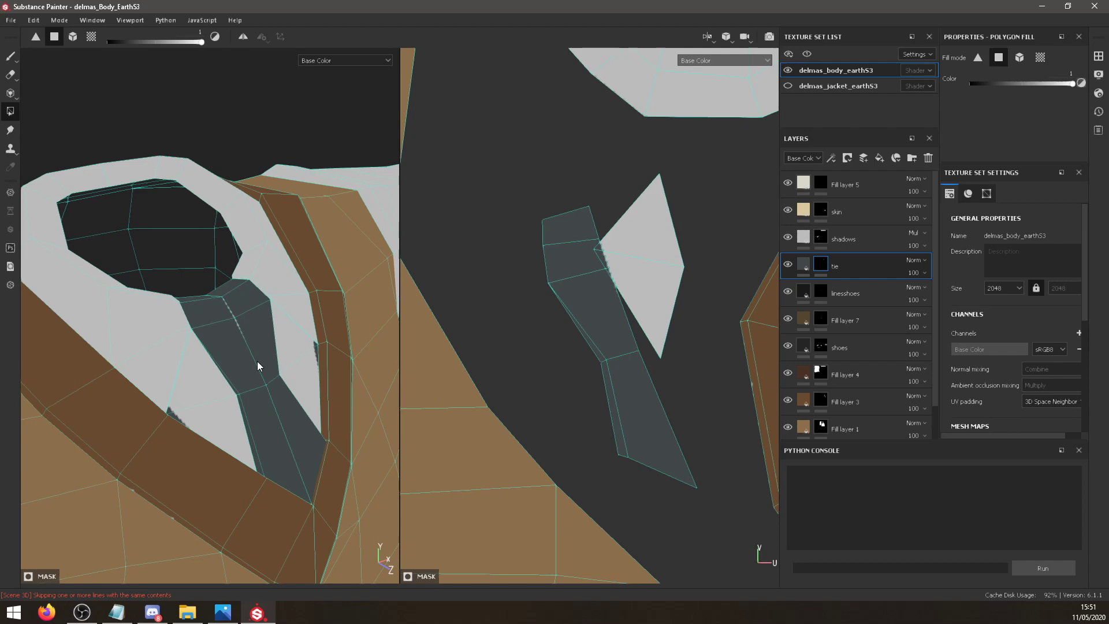
{"action": "scroll", "coordinate": [674, 329], "scroll_direction": "up", "scroll_amount": 1}
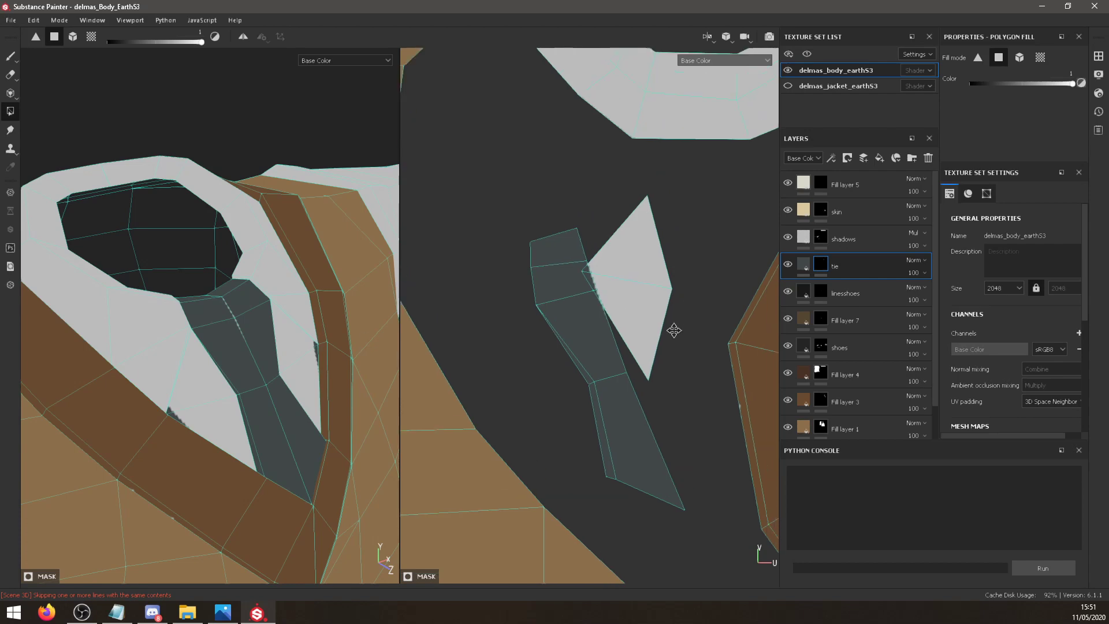
{"action": "middle_click_drag", "start_coordinate": [674, 329], "coordinate": [633, 378]}
{"action": "scroll", "coordinate": [633, 409], "scroll_direction": "down", "scroll_amount": 4}
{"action": "left_click_drag", "start_coordinate": [665, 413], "coordinate": [526, 407], "text": "ctrl+alt"}
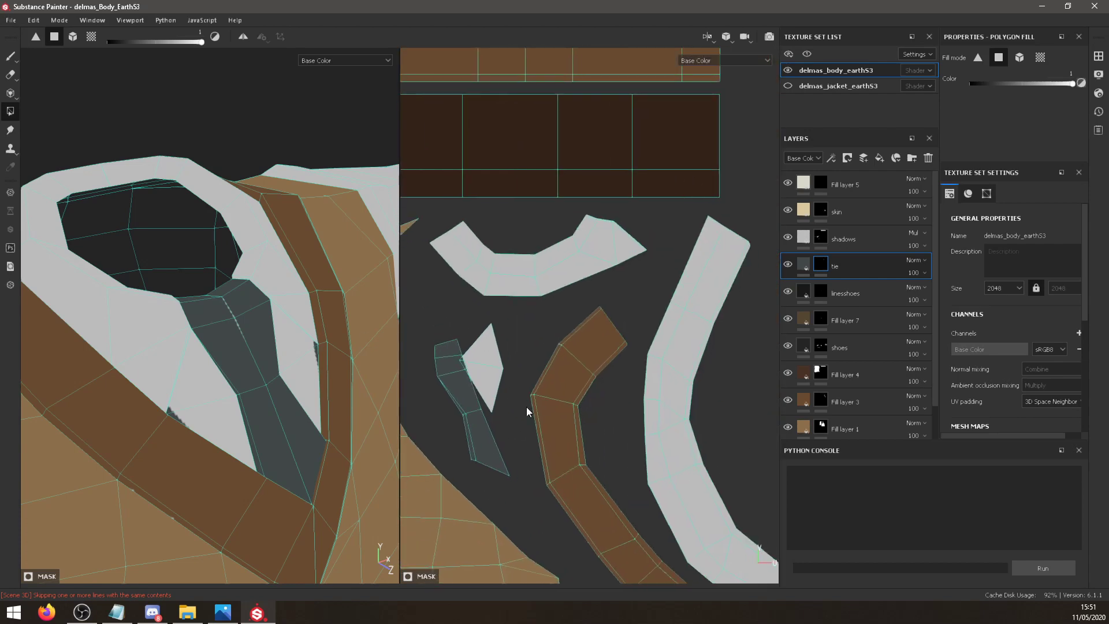
{"action": "scroll", "coordinate": [524, 411], "scroll_direction": "down", "scroll_amount": 4}
{"action": "scroll", "coordinate": [523, 414], "scroll_direction": "up", "scroll_amount": 6}
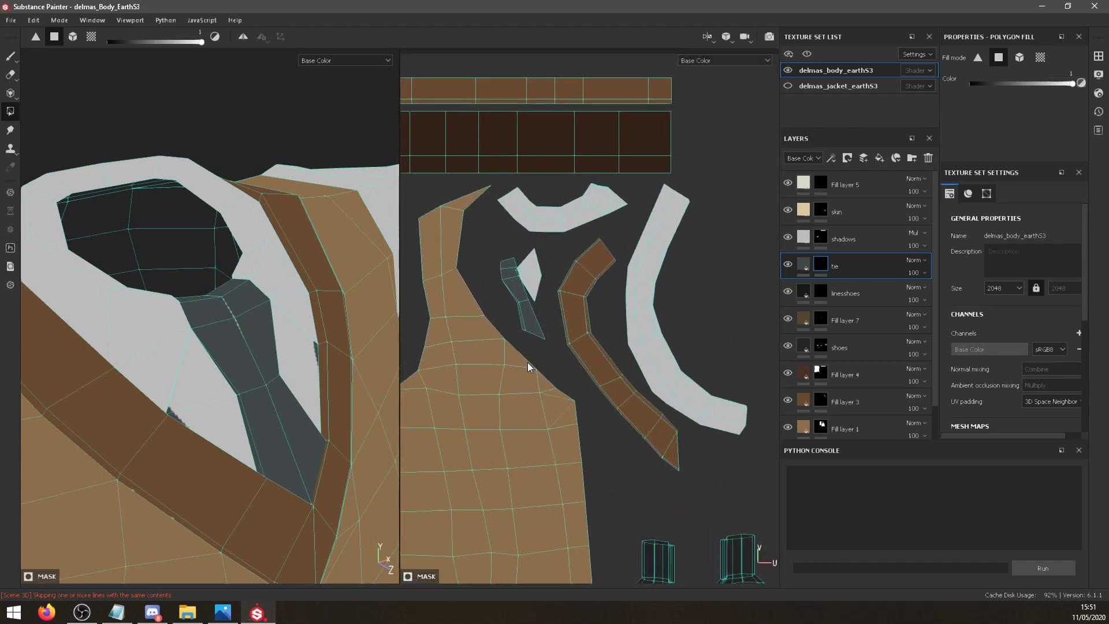
{"action": "middle_click_drag", "start_coordinate": [560, 296], "coordinate": [572, 476], "text": "alt"}
{"action": "scroll", "coordinate": [571, 476], "scroll_direction": "up", "scroll_amount": 4}
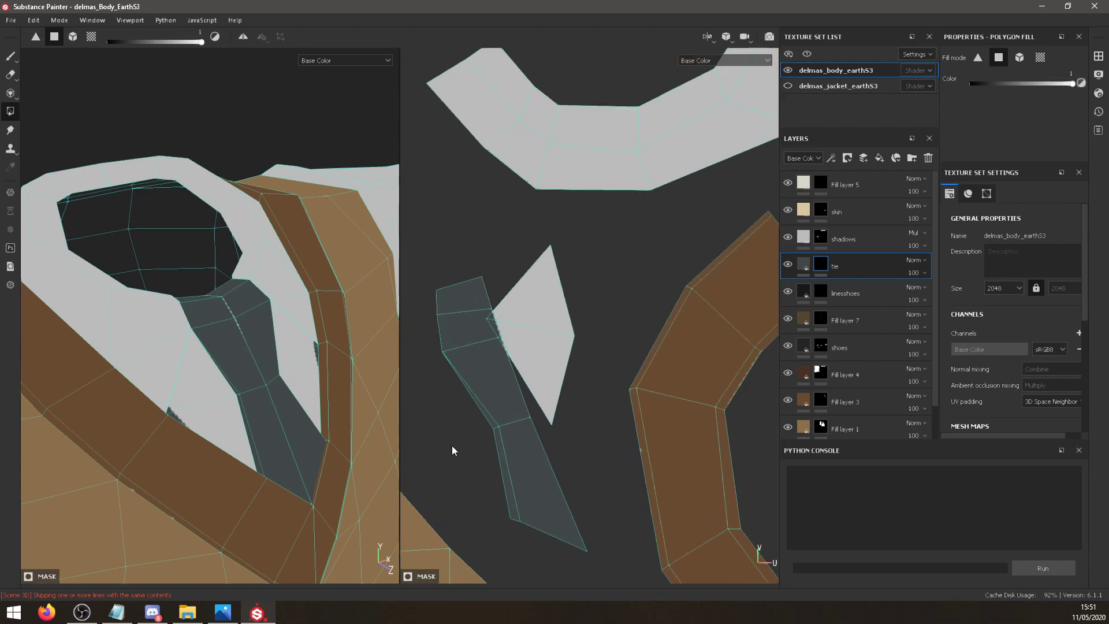
Search the installed programs for "cine" and launch Maxon Cinema 4D R21.
{"action": "left_click", "coordinate": [10, 613]}
{"action": "left_click", "coordinate": [8, 613]}
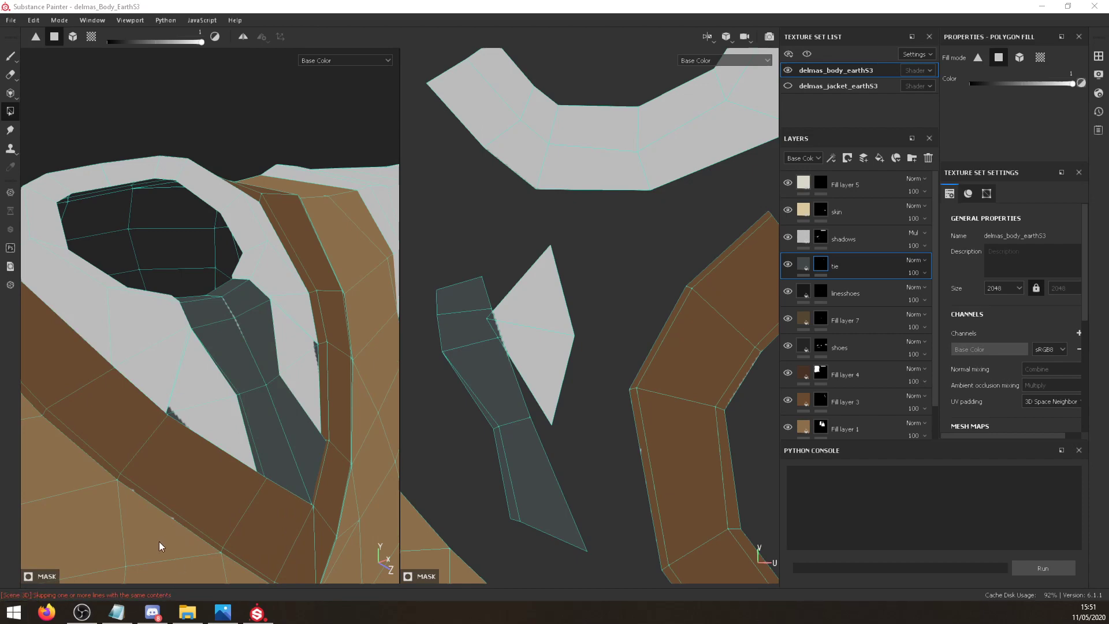
{"action": "left_click", "coordinate": [12, 611]}
{"action": "type", "text": "pure"}
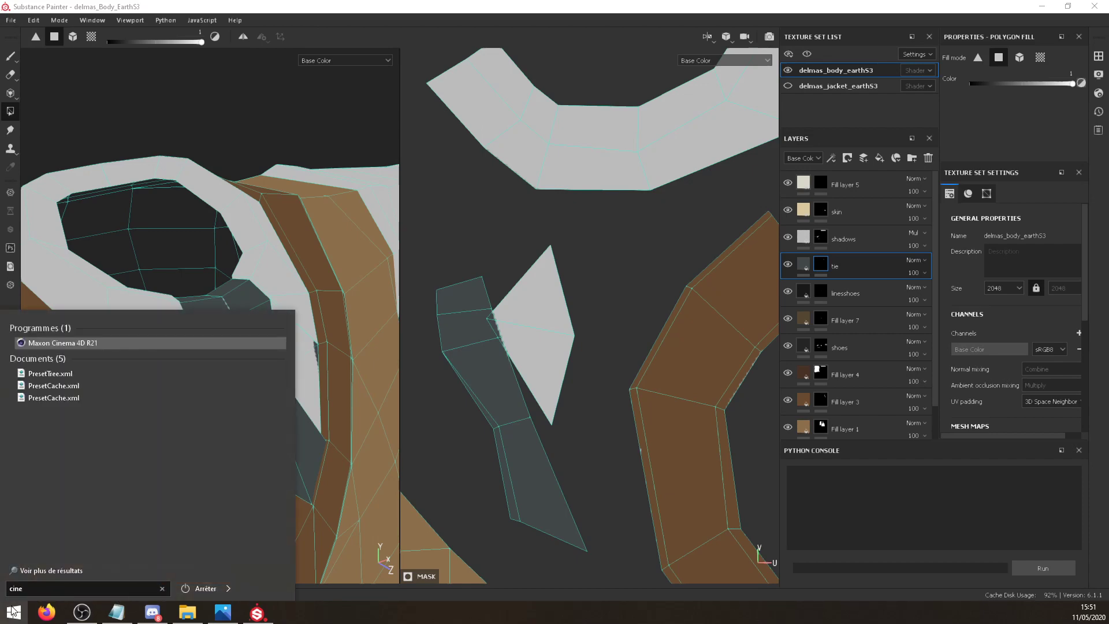
{"action": "key", "text": "Return"}
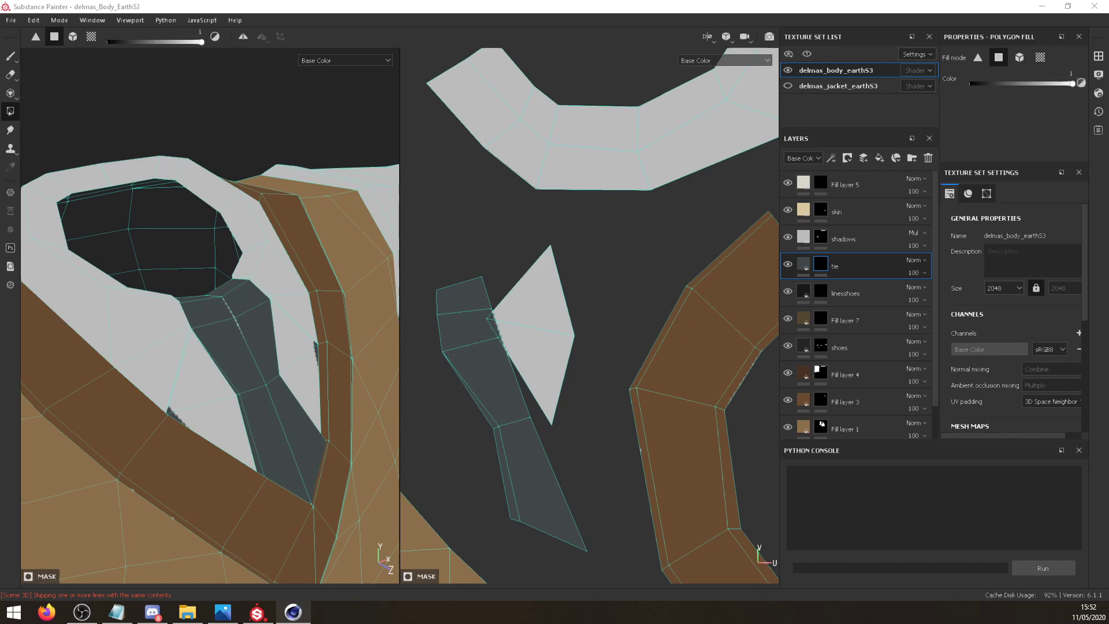
Switch to Cinema 4D and select the four shirt-front polygons on both sides of the tie.
{"action": "mouse_move", "coordinate": [221, 297]}
{"action": "left_mouse_down", "text": "alt"}
{"action": "mouse_move", "coordinate": [256, 274]}
{"action": "mouse_move", "coordinate": [195, 263]}
{"action": "mouse_move", "coordinate": [207, 311]}
{"action": "left_mouse_up", "text": "alt"}
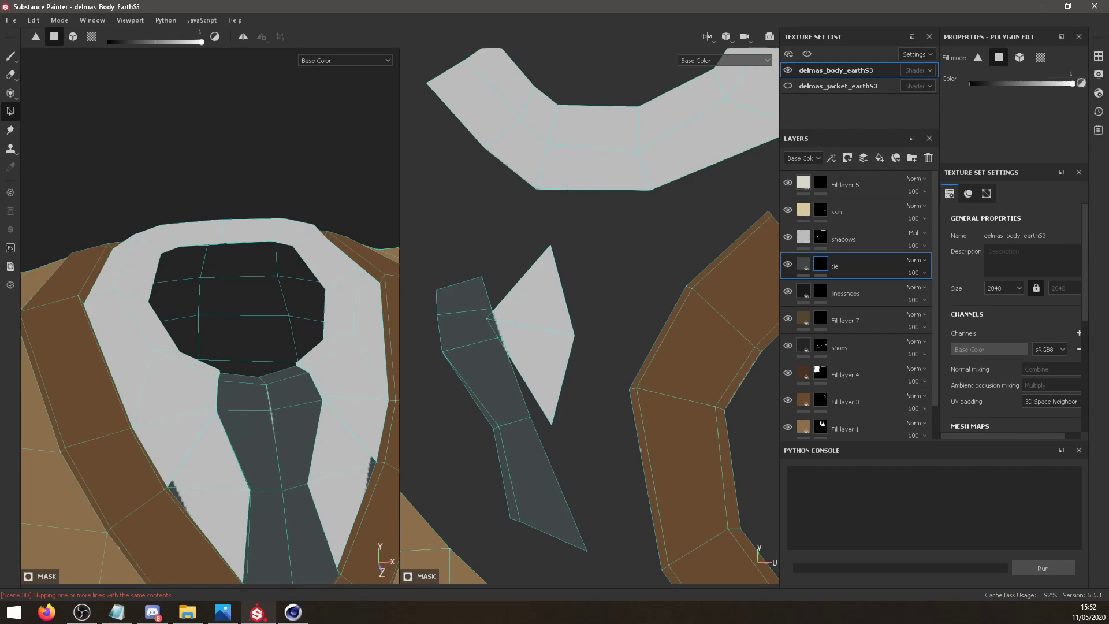
{"action": "key", "text": "alt+Tab"}
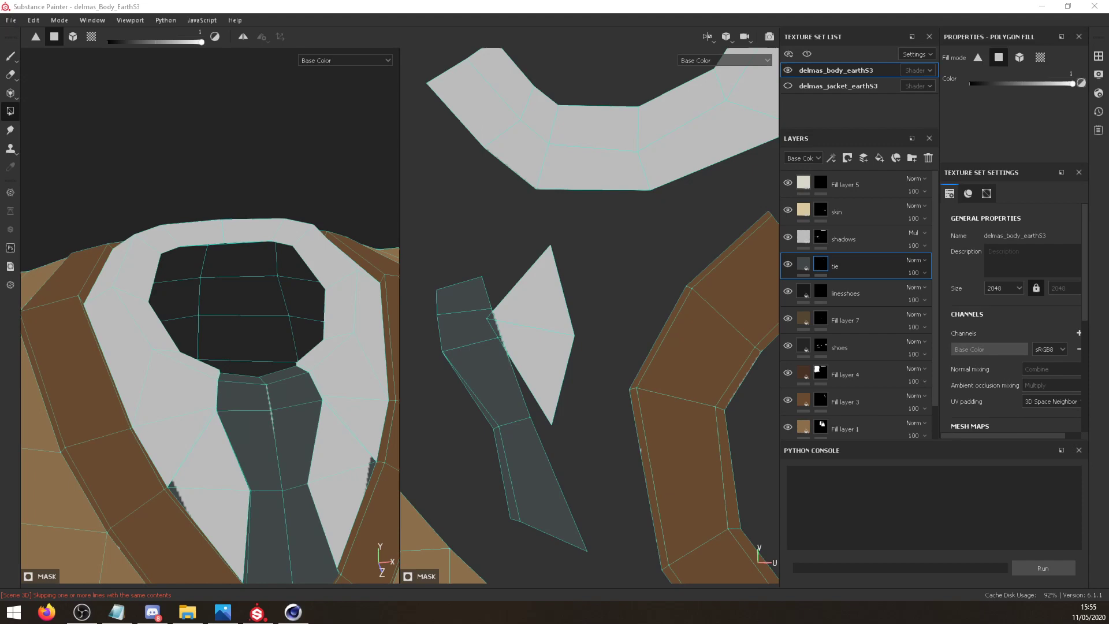
{"action": "key", "text": "alt+Tab"}
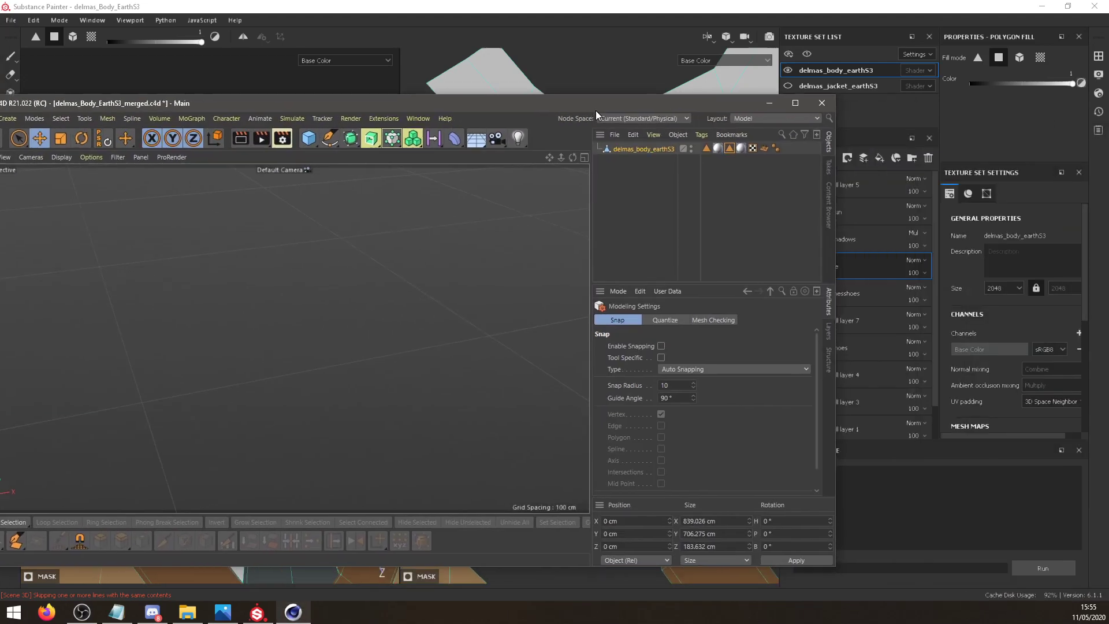
{"action": "double_click", "coordinate": [595, 110]}
{"action": "left_click", "coordinate": [10, 177]}
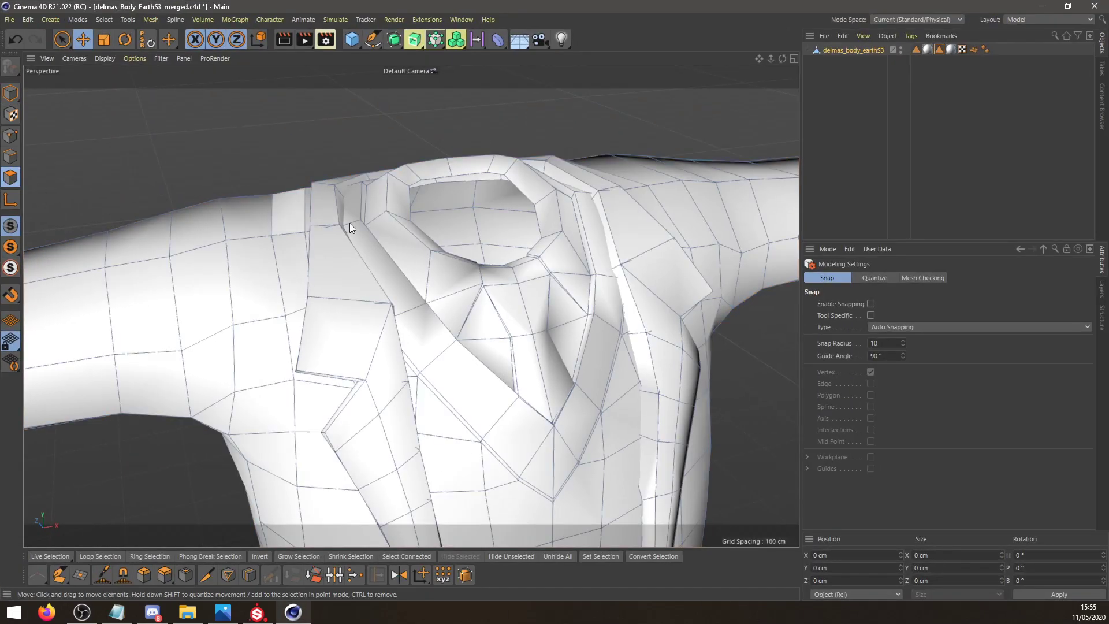
{"action": "middle_click_drag", "start_coordinate": [534, 332], "coordinate": [452, 318], "text": "alt"}
{"action": "scroll", "coordinate": [465, 309], "scroll_direction": "up", "scroll_amount": 4}
{"action": "left_click", "coordinate": [474, 301]}
{"action": "left_click", "coordinate": [497, 340], "text": "shift"}
{"action": "left_click", "coordinate": [387, 382], "text": "shift"}
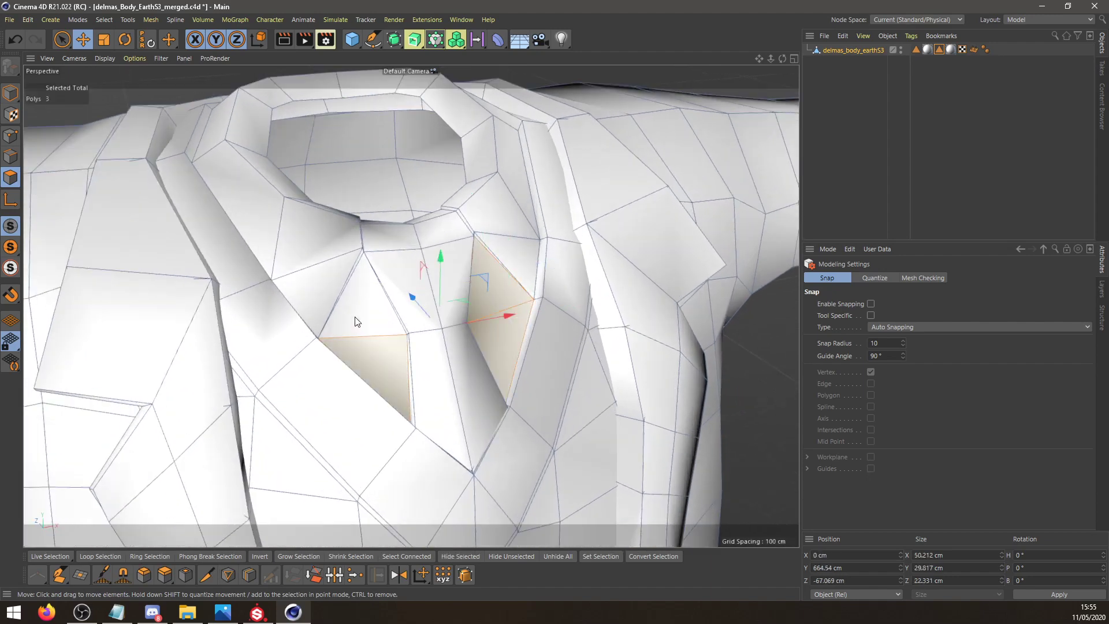
{"action": "left_click", "coordinate": [358, 306], "text": "shift"}
Move the selected shirt-front UV island clear of the tie's UV piece in the BP - UV Edit layout and save the project.
{"action": "left_click", "coordinate": [1063, 20]}
{"action": "left_click", "coordinate": [1035, 61]}
{"action": "key", "text": "alt+Tab"}
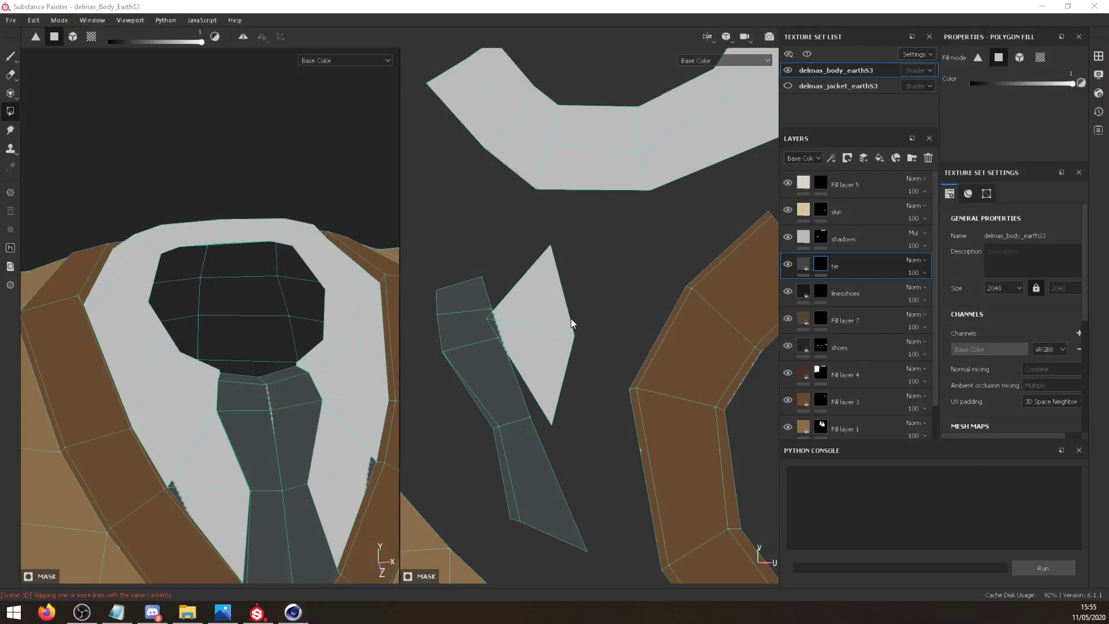
{"action": "key", "text": "alt+Tab"}
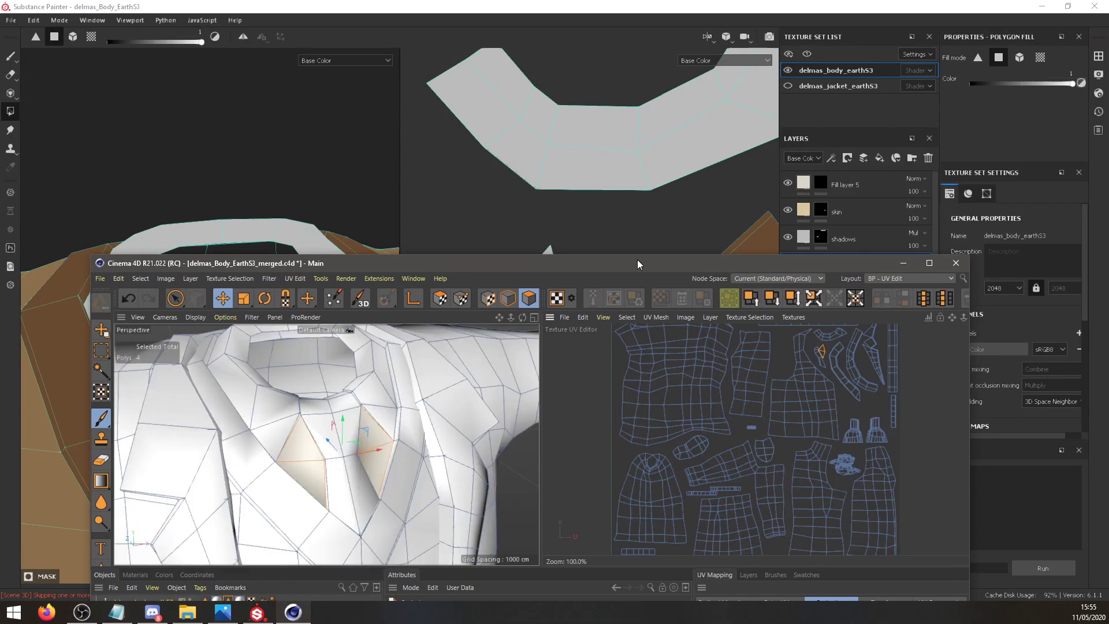
{"action": "double_click", "coordinate": [636, 259]}
{"action": "scroll", "coordinate": [619, 315], "scroll_direction": "up", "scroll_amount": 15}
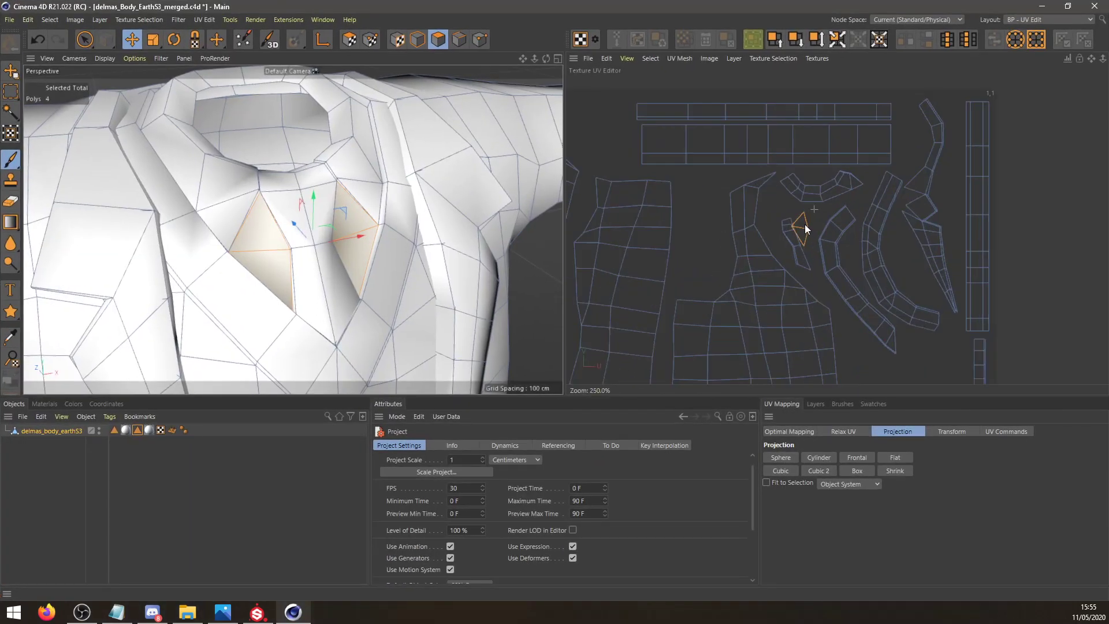
{"action": "scroll", "coordinate": [780, 211], "scroll_direction": "down", "scroll_amount": 6}
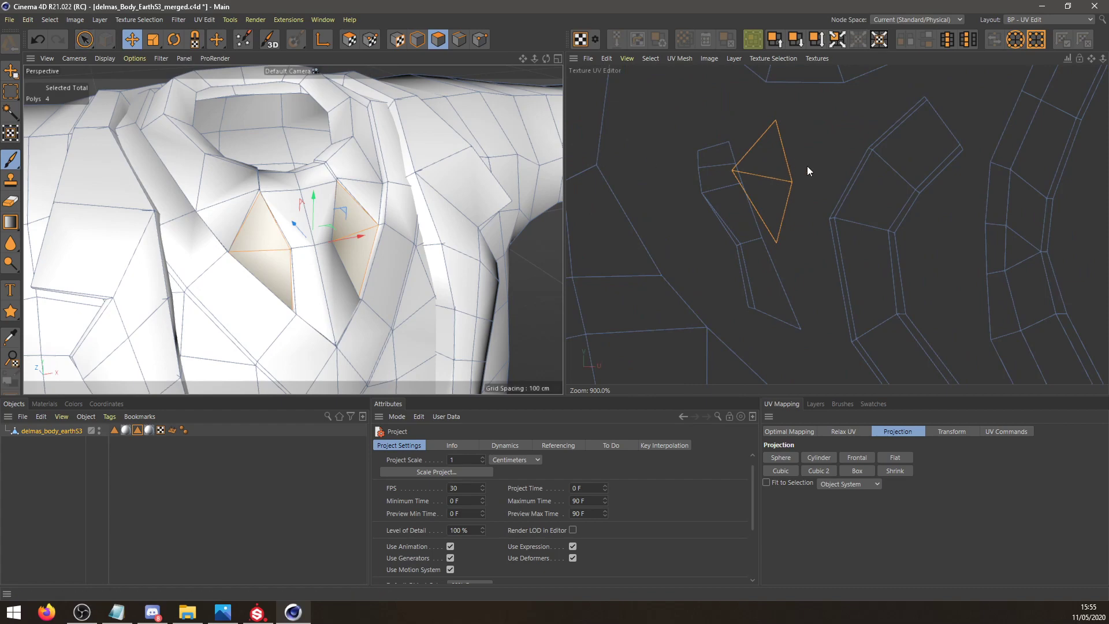
{"action": "left_click", "coordinate": [349, 39]}
{"action": "left_click_drag", "start_coordinate": [776, 175], "coordinate": [805, 164]}
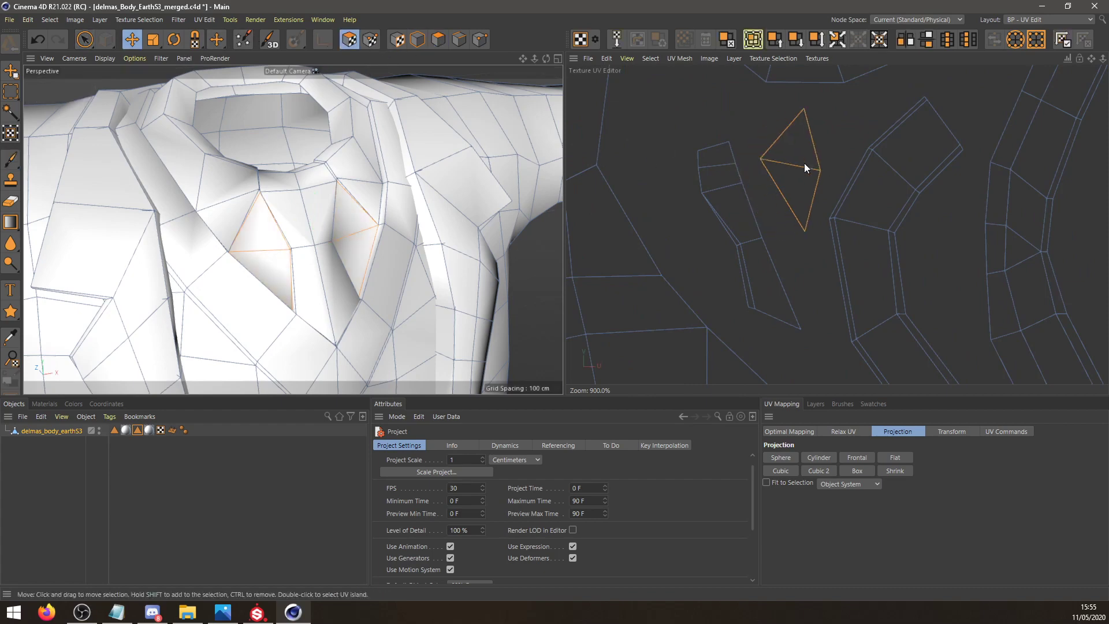
{"action": "key", "text": "ctrl+s"}
{"action": "left_click", "coordinate": [10, 19]}
{"action": "mouse_move", "coordinate": [113, 375]}
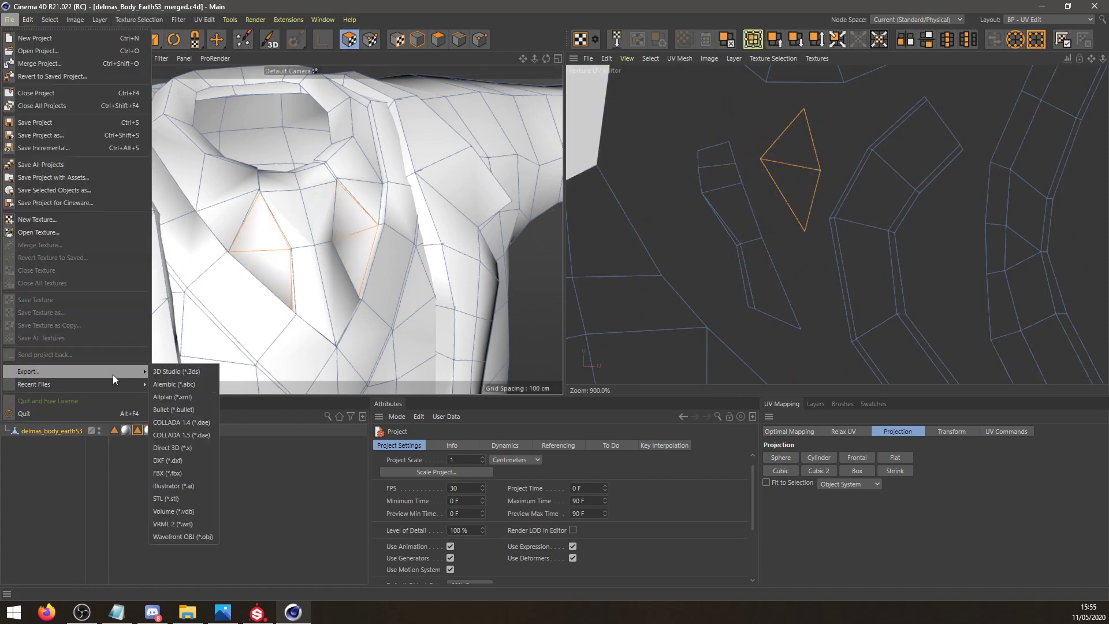
{"action": "left_click", "coordinate": [188, 471]}
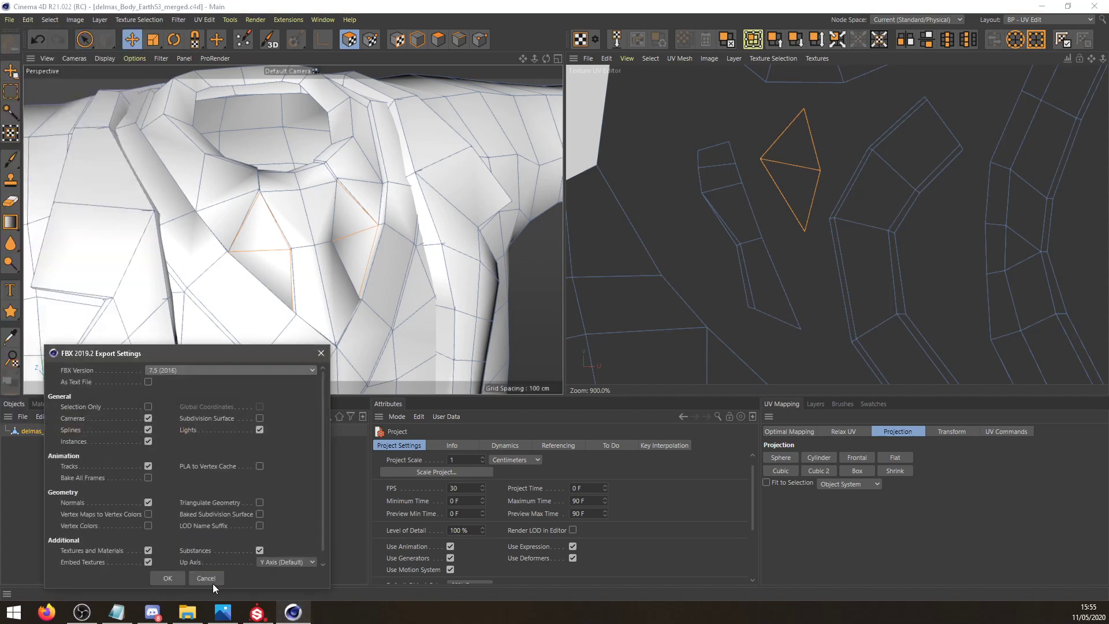
{"action": "left_click", "coordinate": [213, 584]}
Export the body model as Wavefront OBJ with the default preset.
{"action": "left_click", "coordinate": [10, 20]}
{"action": "mouse_move", "coordinate": [130, 374]}
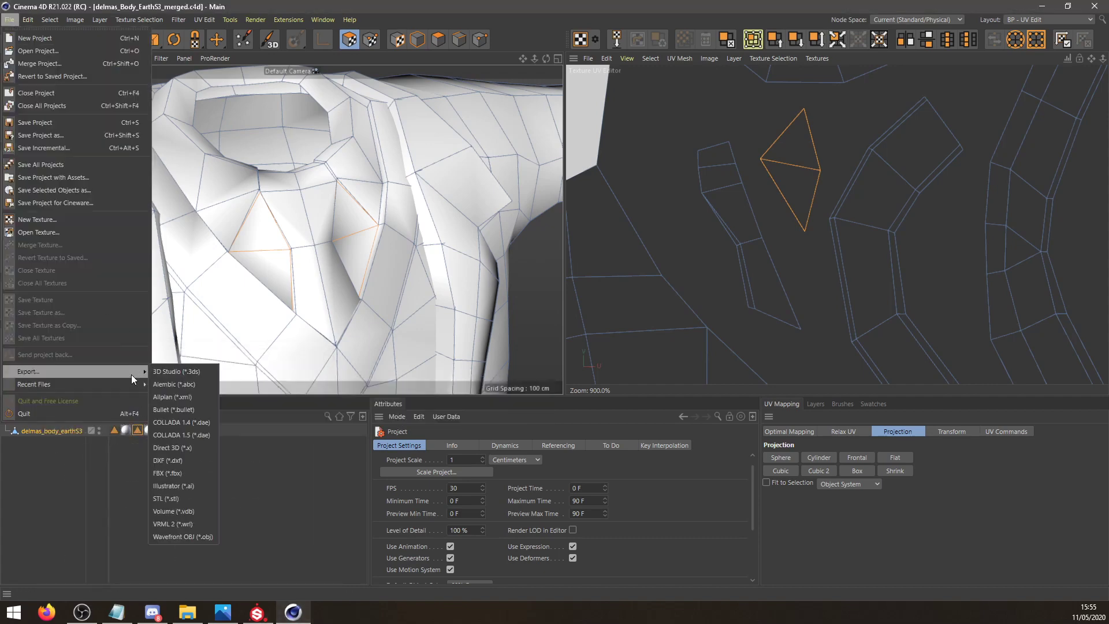
{"action": "left_click", "coordinate": [196, 537]}
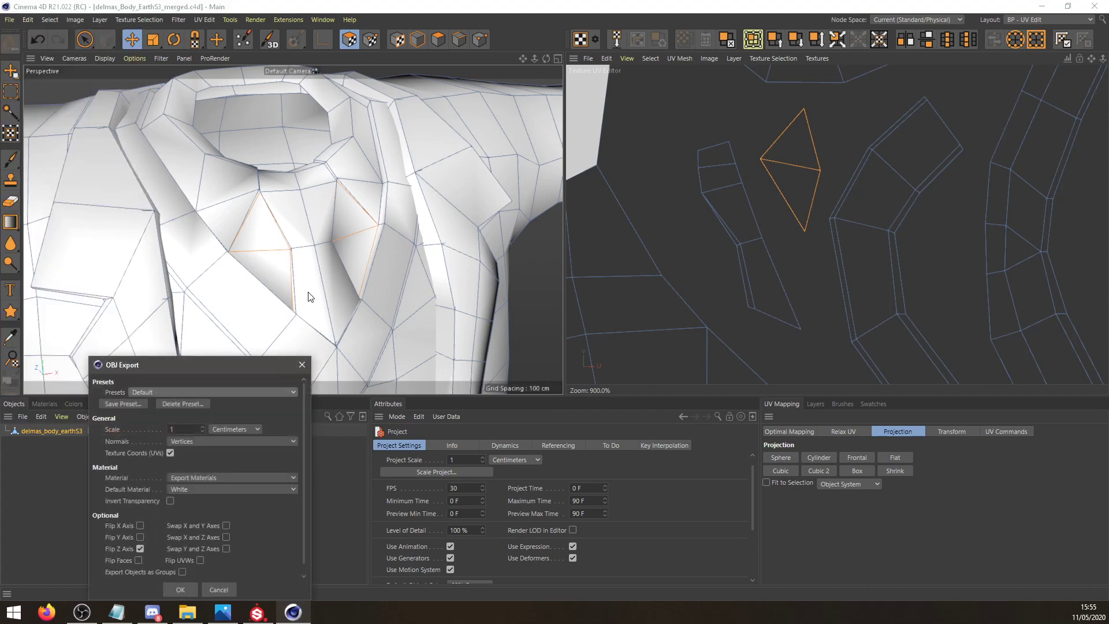
{"action": "left_click", "coordinate": [187, 590]}
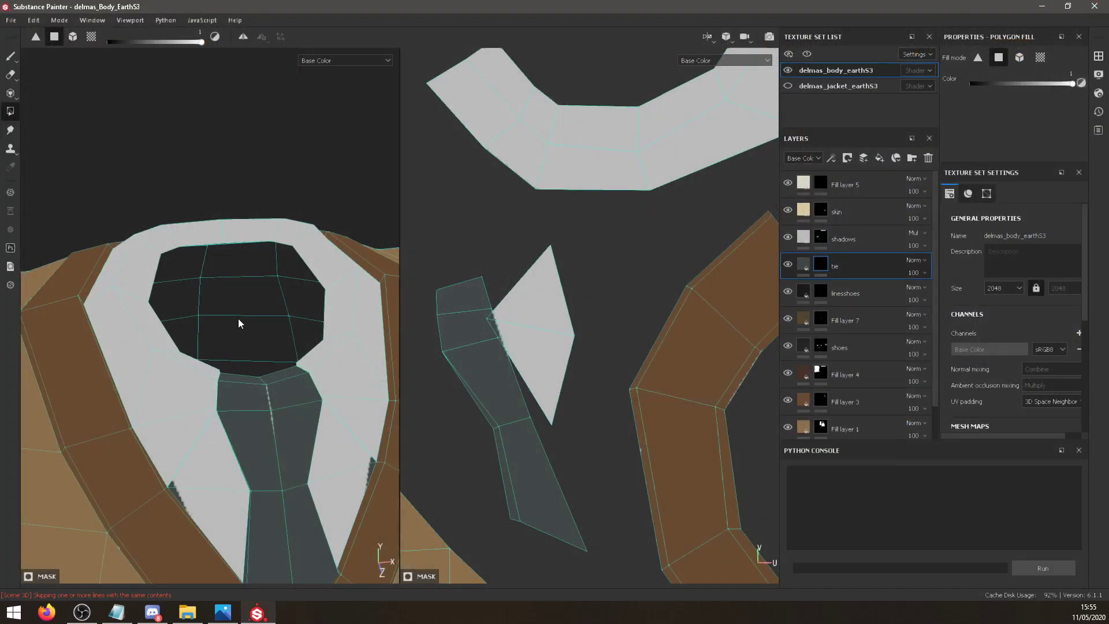
{"action": "left_click", "coordinate": [11, 20]}
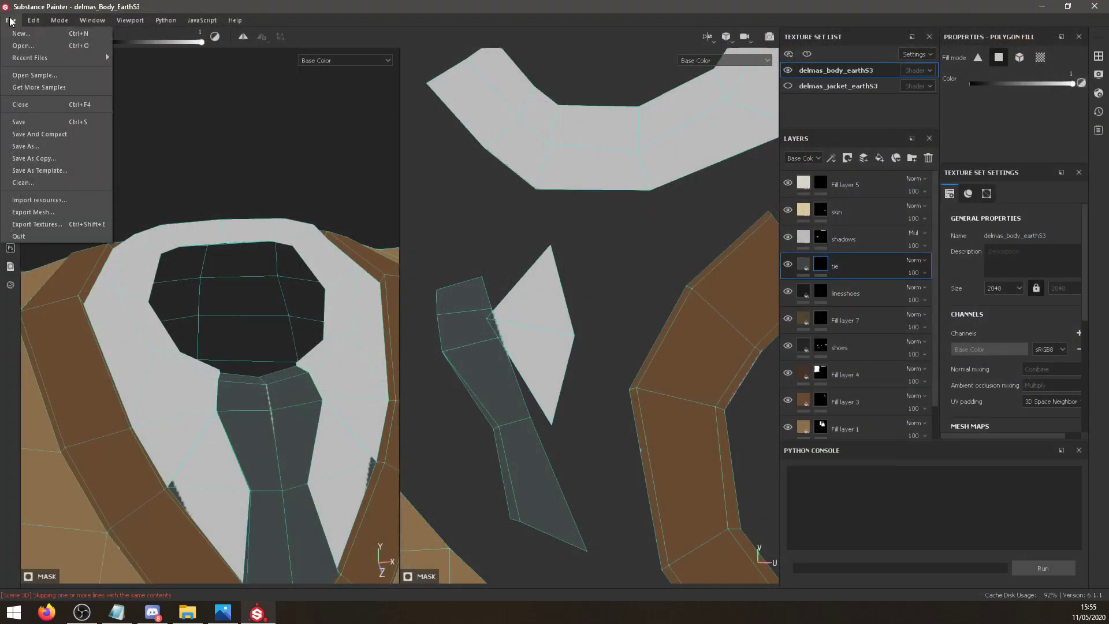
{"action": "mouse_move", "coordinate": [85, 54]}
{"action": "left_click", "coordinate": [484, 7]}
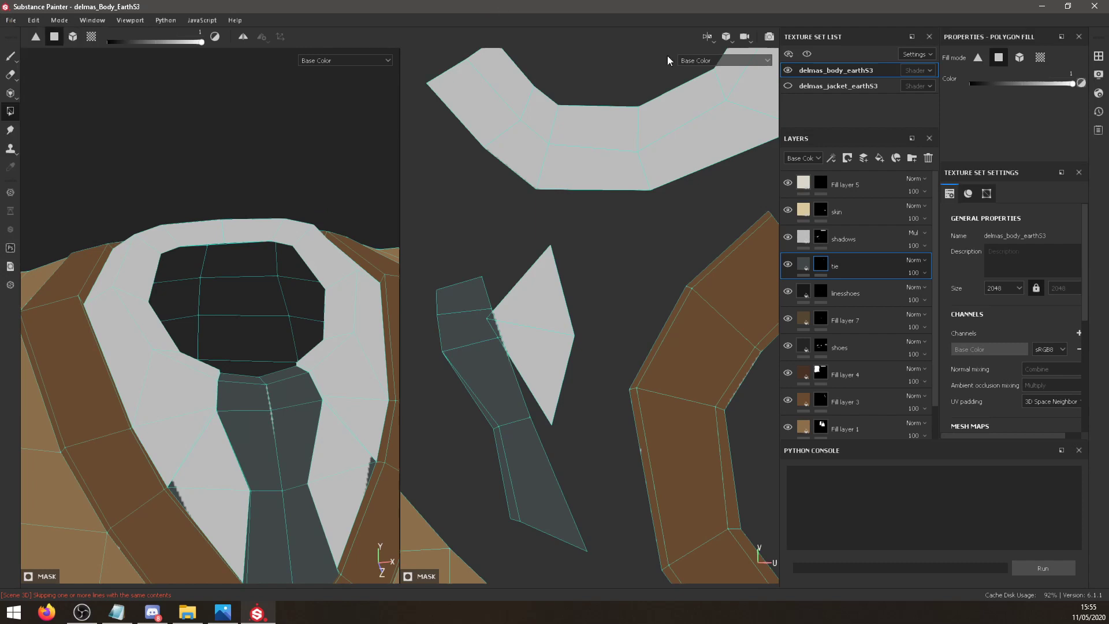
Replace the Substance Painter project's mesh with delmas_Body_EarthS3_merged.obj through the project configuration and check the tie area.
{"action": "left_click", "coordinate": [5, 21]}
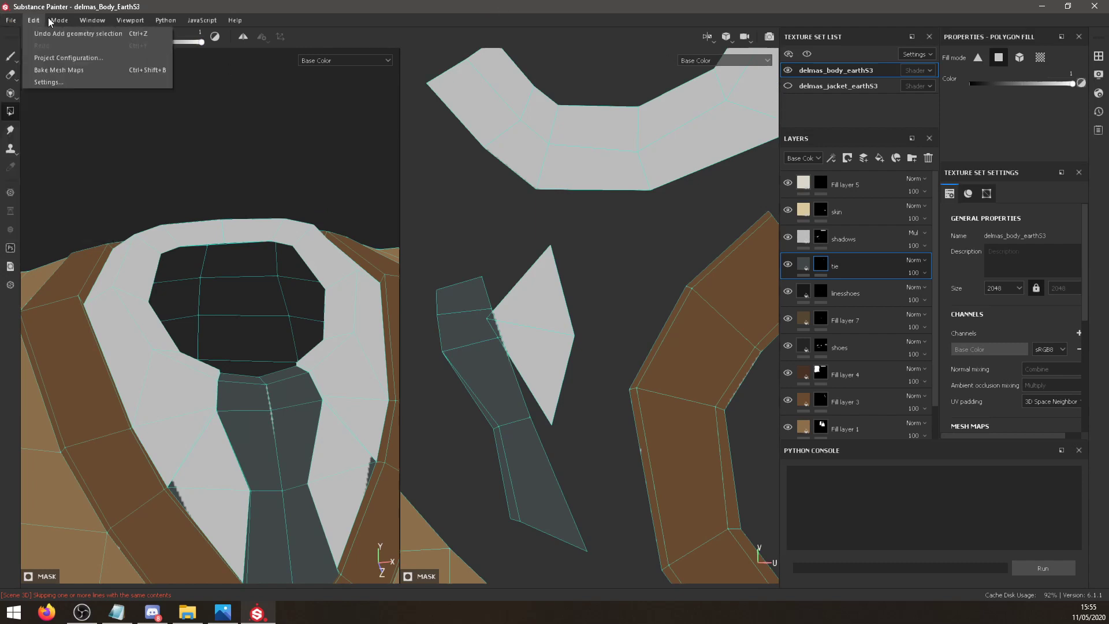
{"action": "mouse_move", "coordinate": [89, 23]}
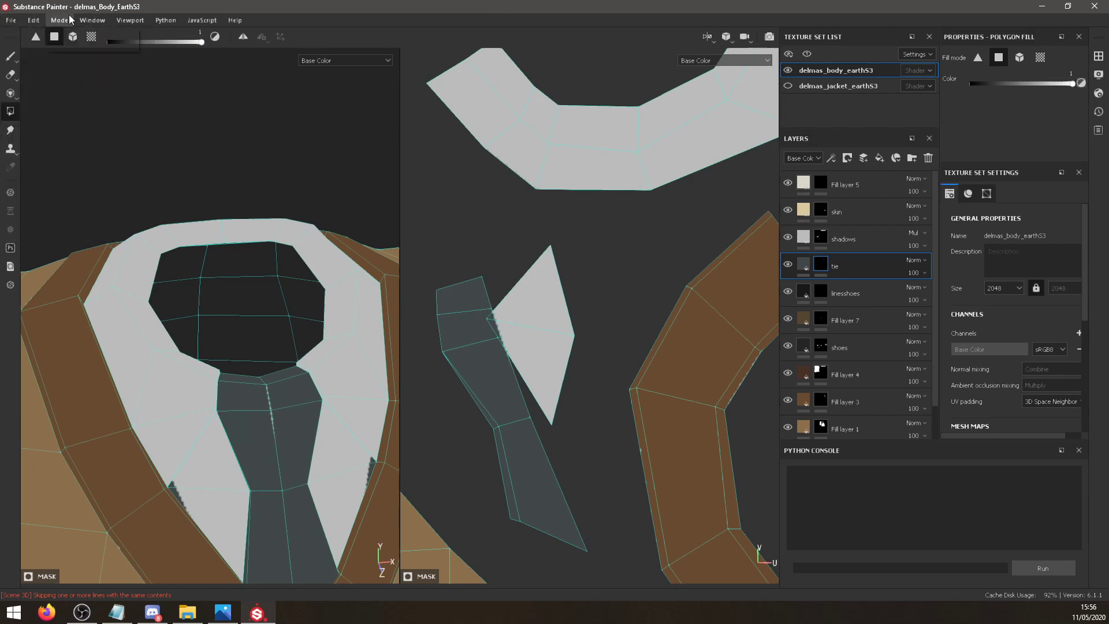
{"action": "mouse_move", "coordinate": [38, 21]}
{"action": "left_click", "coordinate": [78, 57]}
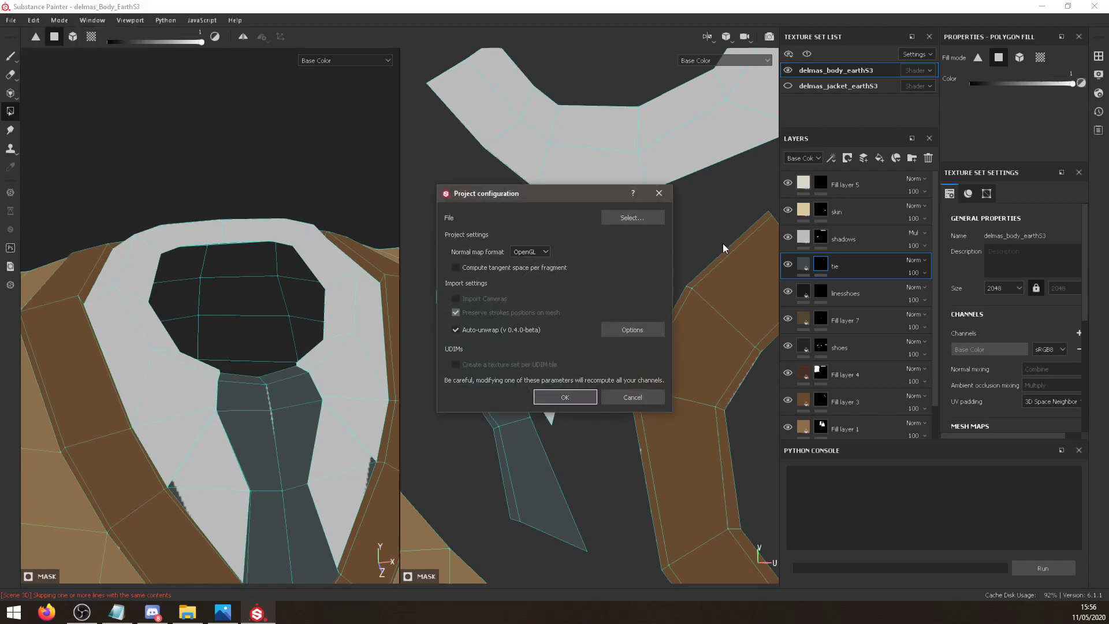
{"action": "left_click", "coordinate": [656, 218]}
{"action": "left_click", "coordinate": [975, 343]}
{"action": "double_click", "coordinate": [975, 343]}
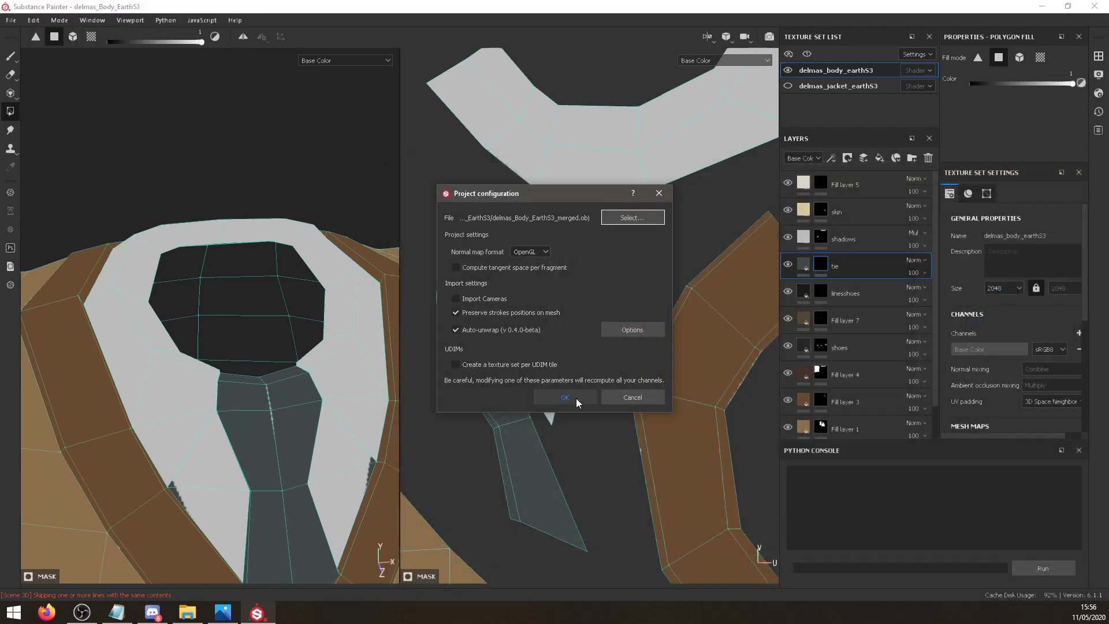
{"action": "left_click", "coordinate": [577, 399]}
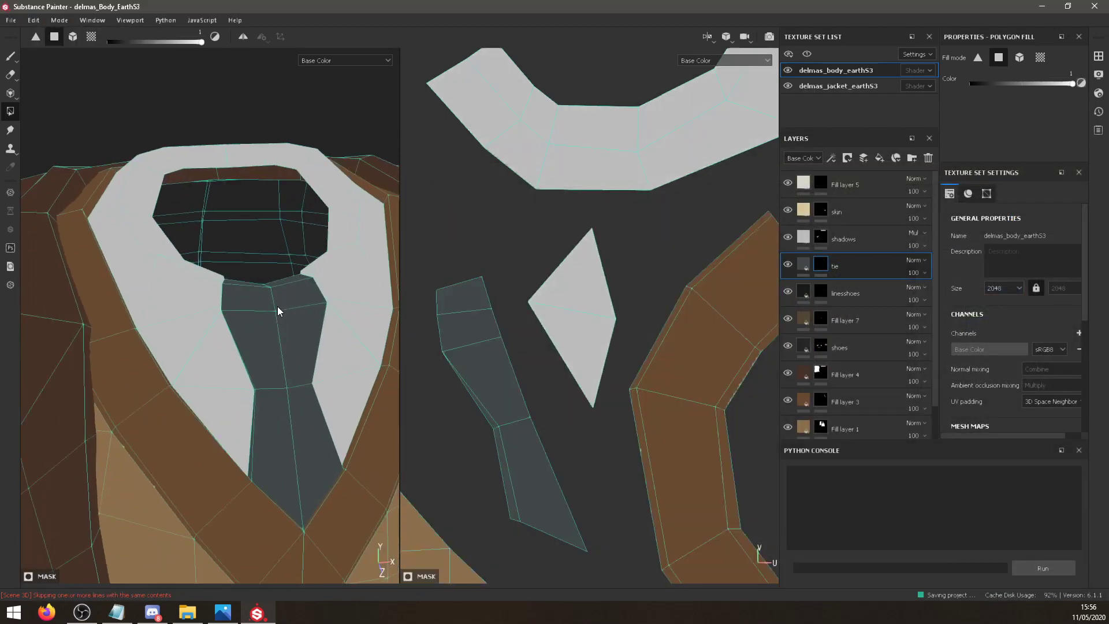
{"action": "left_click_drag", "start_coordinate": [280, 306], "coordinate": [263, 339], "text": "alt"}
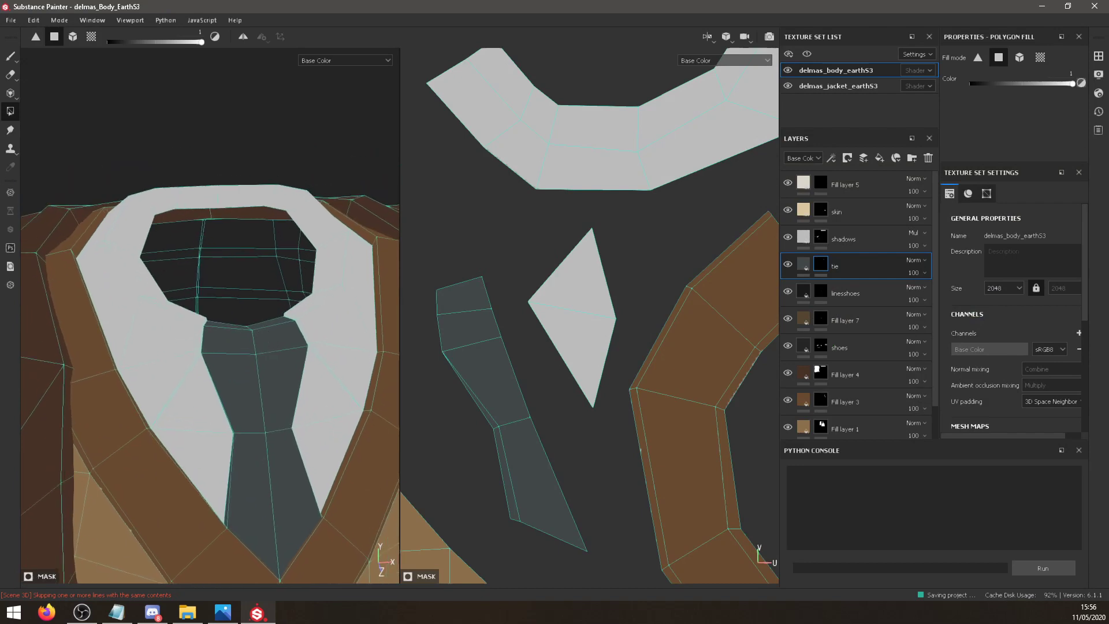
Paint shadows along the tie's side faces on the shadows layer's mask with a size 1.6 brush.
{"action": "key", "text": "alt+Tab"}
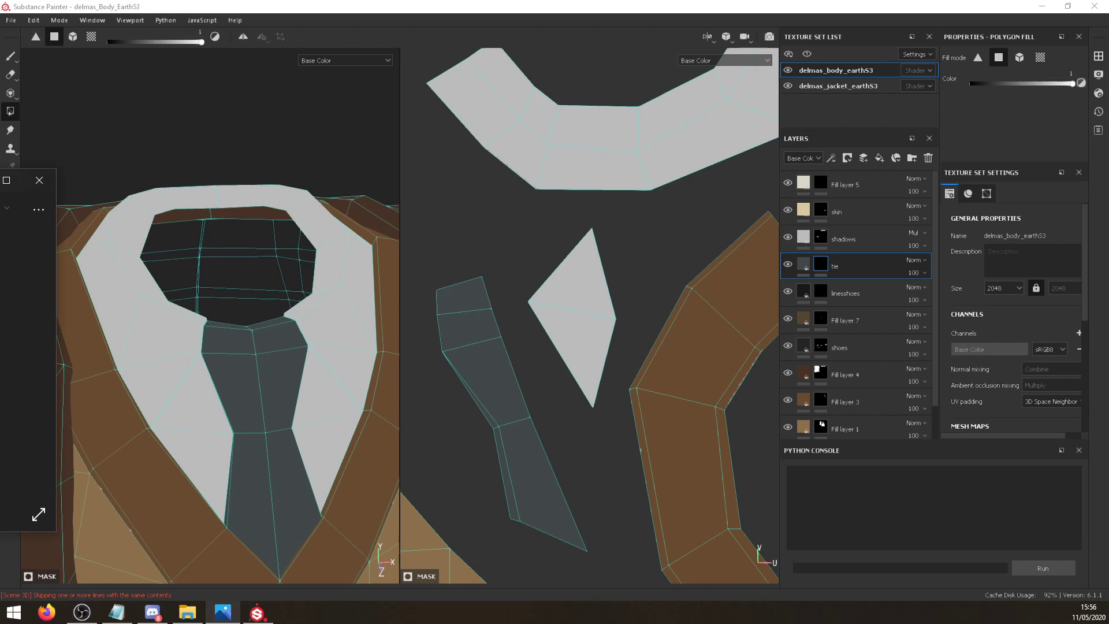
{"action": "key", "text": "alt+Tab"}
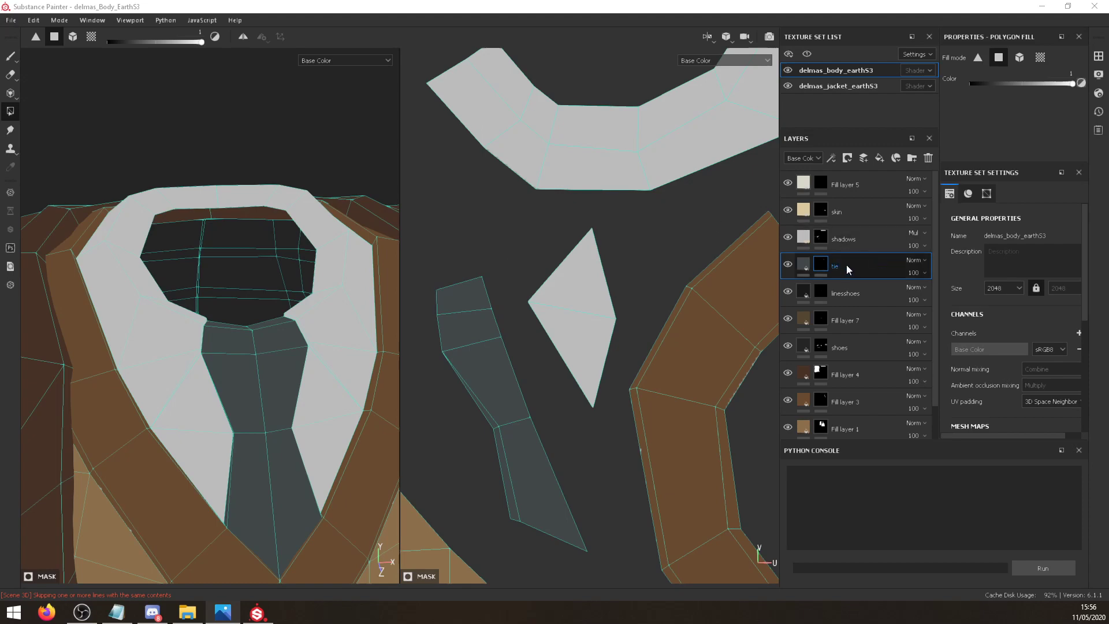
{"action": "left_click", "coordinate": [825, 235]}
{"action": "left_click", "coordinate": [10, 58]}
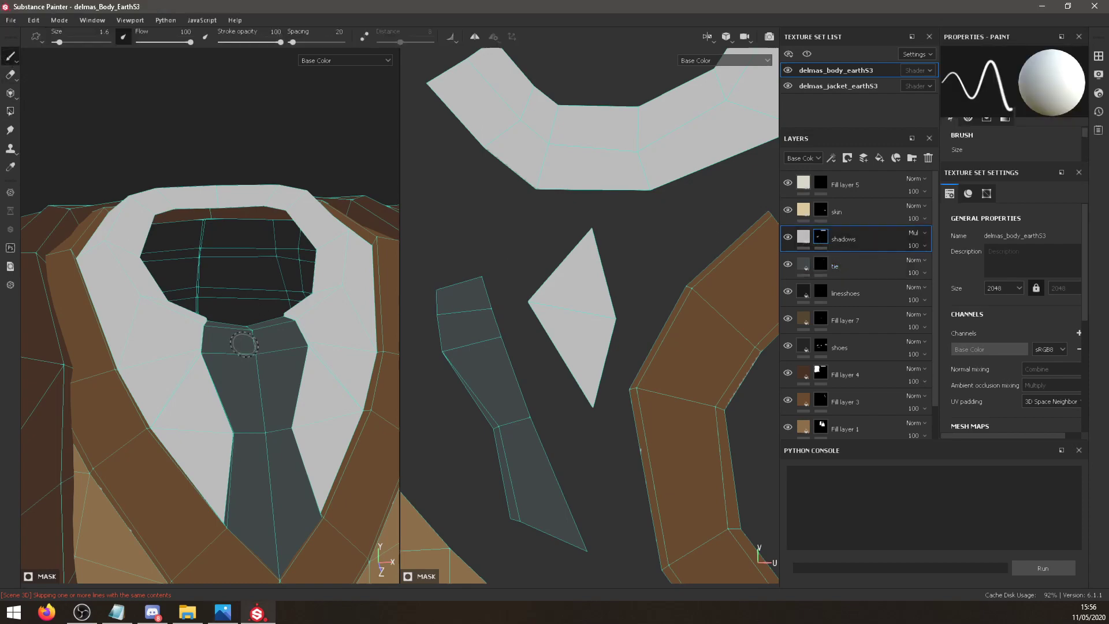
{"action": "mouse_move", "coordinate": [244, 345]}
{"action": "left_mouse_down"}
{"action": "mouse_move", "coordinate": [203, 335]}
{"action": "mouse_move", "coordinate": [211, 384]}
{"action": "mouse_move", "coordinate": [228, 385]}
{"action": "mouse_move", "coordinate": [208, 335]}
{"action": "mouse_move", "coordinate": [191, 347]}
{"action": "mouse_move", "coordinate": [285, 513]}
{"action": "left_mouse_up"}
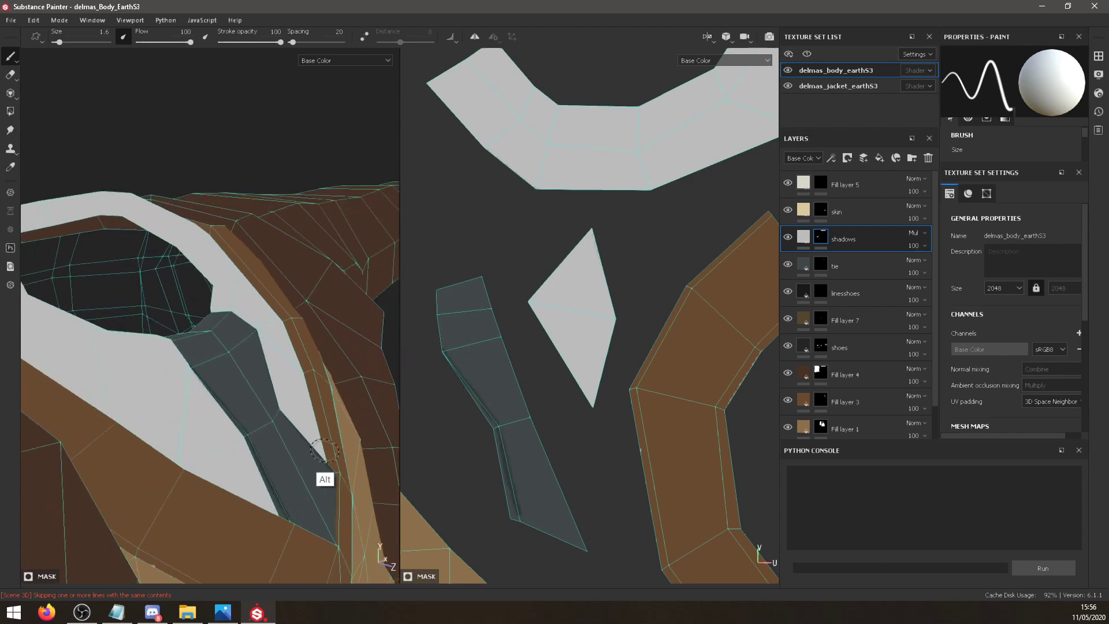
Try painting shadows on the shirt front along the tie's edges and undo the strokes.
{"action": "mouse_move", "coordinate": [322, 478]}
{"action": "left_mouse_down", "text": "alt"}
{"action": "mouse_move", "coordinate": [315, 323]}
{"action": "mouse_move", "coordinate": [311, 378]}
{"action": "left_mouse_up", "text": "alt"}
{"action": "key", "text": "ctrl+z"}
{"action": "key", "text": "ctrl+z"}
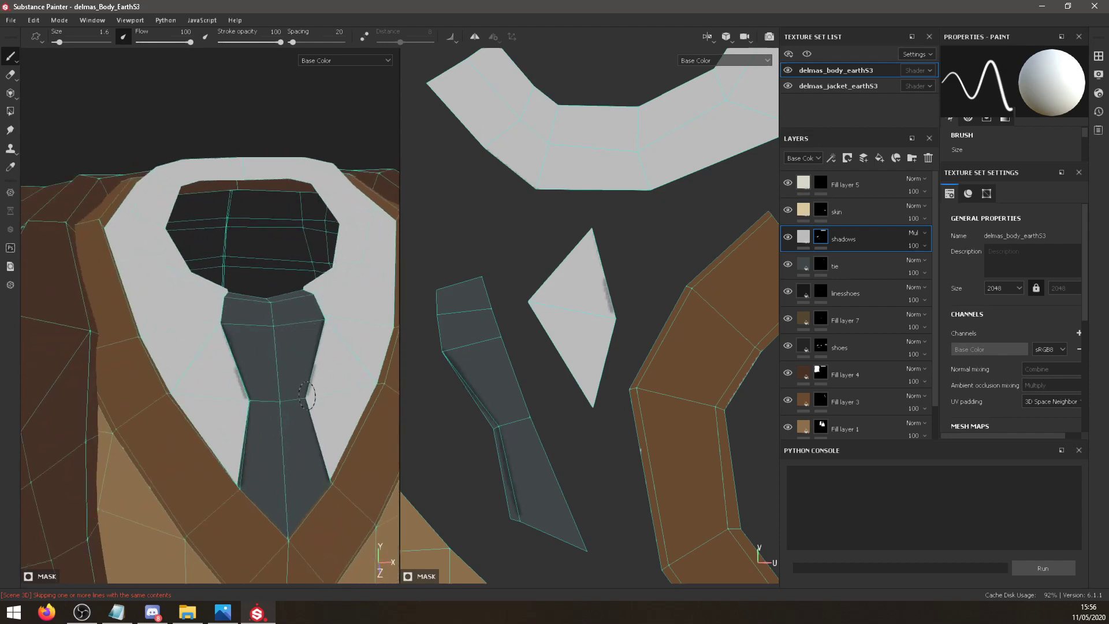
{"action": "left_click_drag", "start_coordinate": [324, 332], "coordinate": [315, 399]}
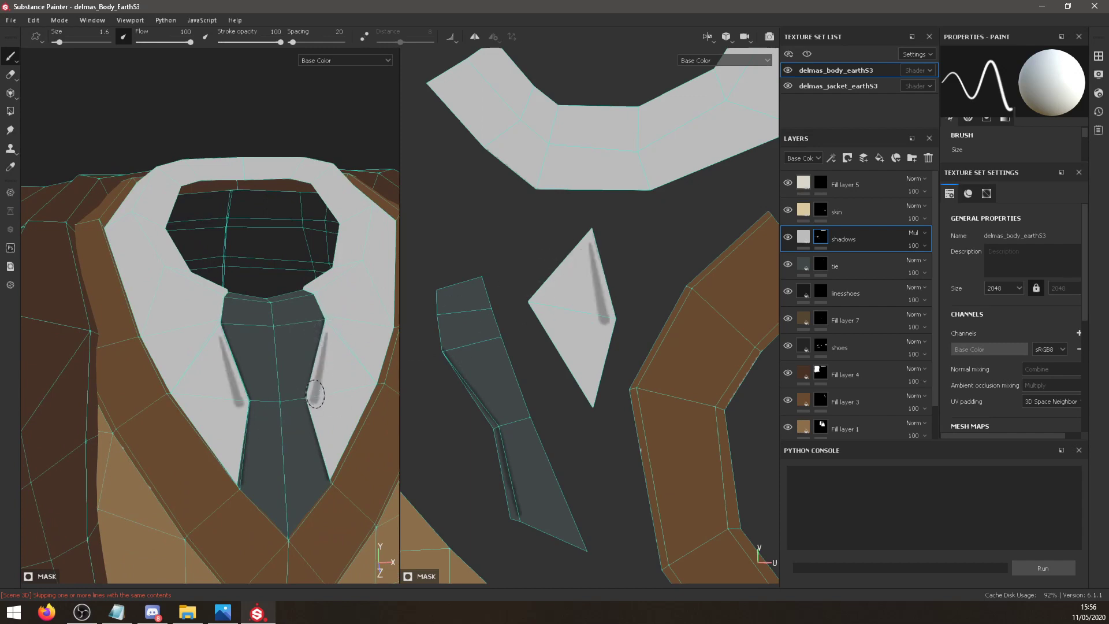
{"action": "key", "text": "ctrl+z"}
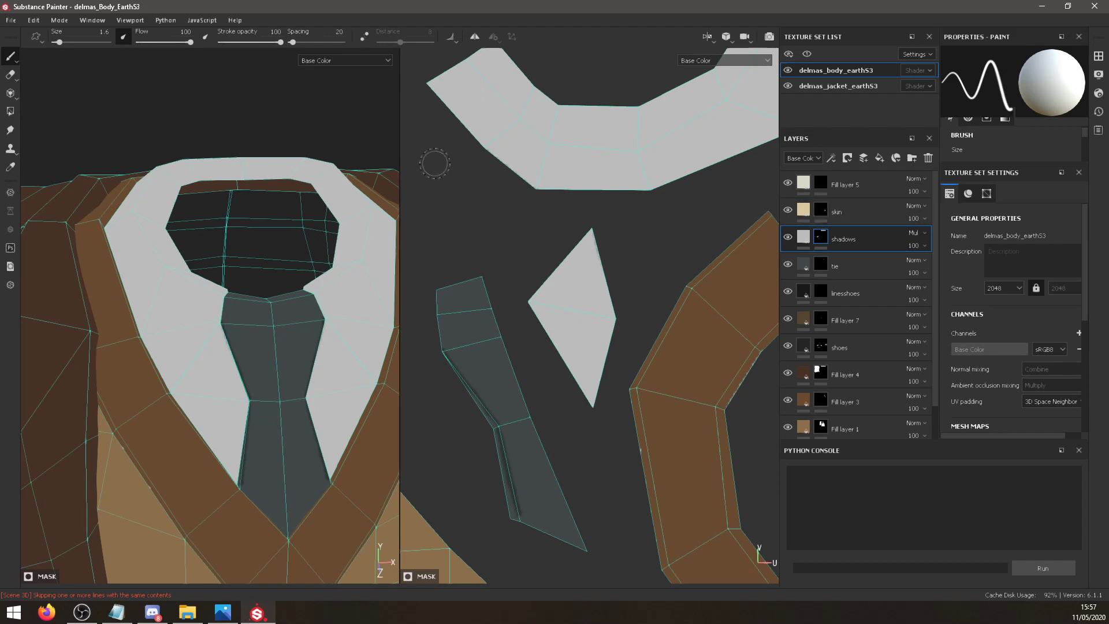
Reduce the paint brush size to 0.62.
{"action": "right_click", "coordinate": [590, 306]}
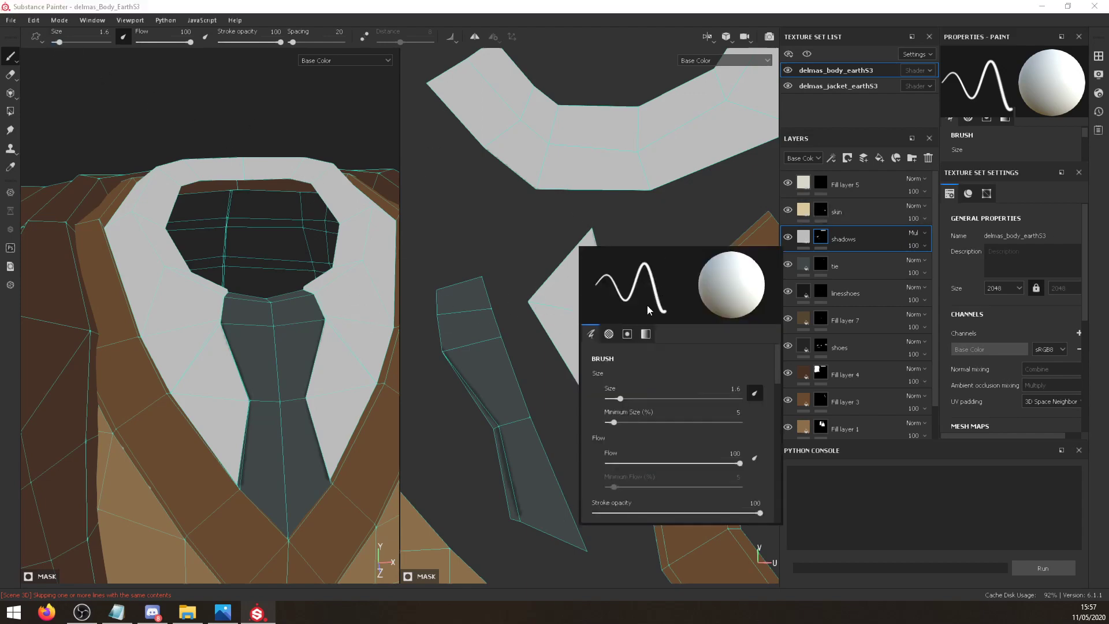
{"action": "left_click_drag", "start_coordinate": [618, 397], "coordinate": [615, 397]}
{"action": "left_click", "coordinate": [651, 189]}
Set the UV padding of the delmas_body_earthS3 texture set to UV Space Neighbor.
{"action": "left_click_drag", "start_coordinate": [1083, 274], "coordinate": [1079, 303]}
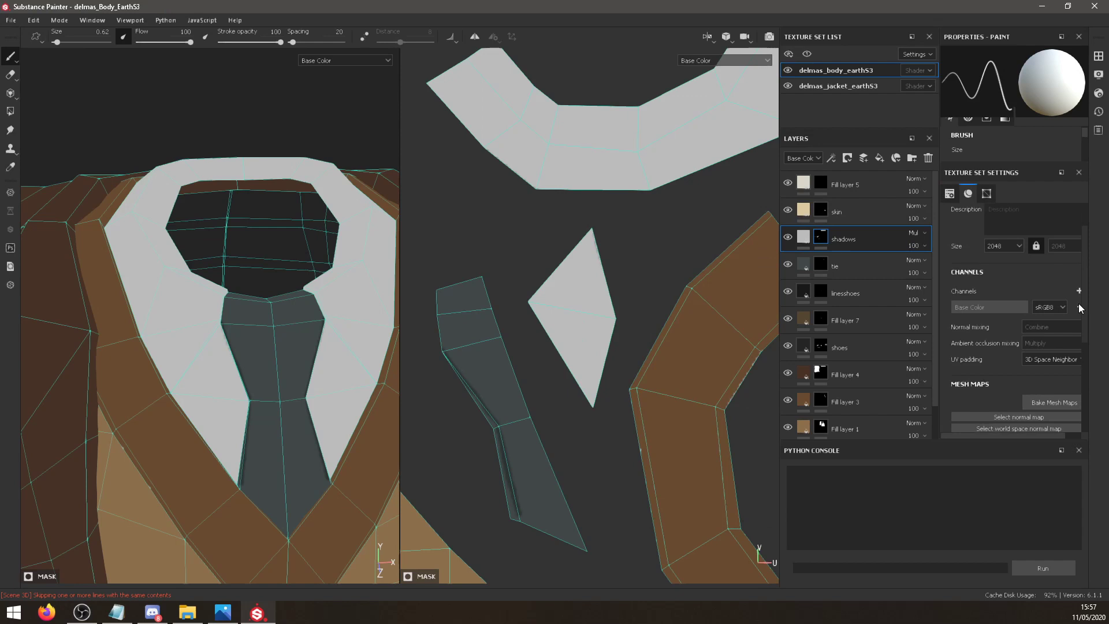
{"action": "left_click", "coordinate": [1053, 359]}
{"action": "left_click", "coordinate": [1053, 370]}
{"action": "left_click_drag", "start_coordinate": [1085, 330], "coordinate": [1080, 377]}
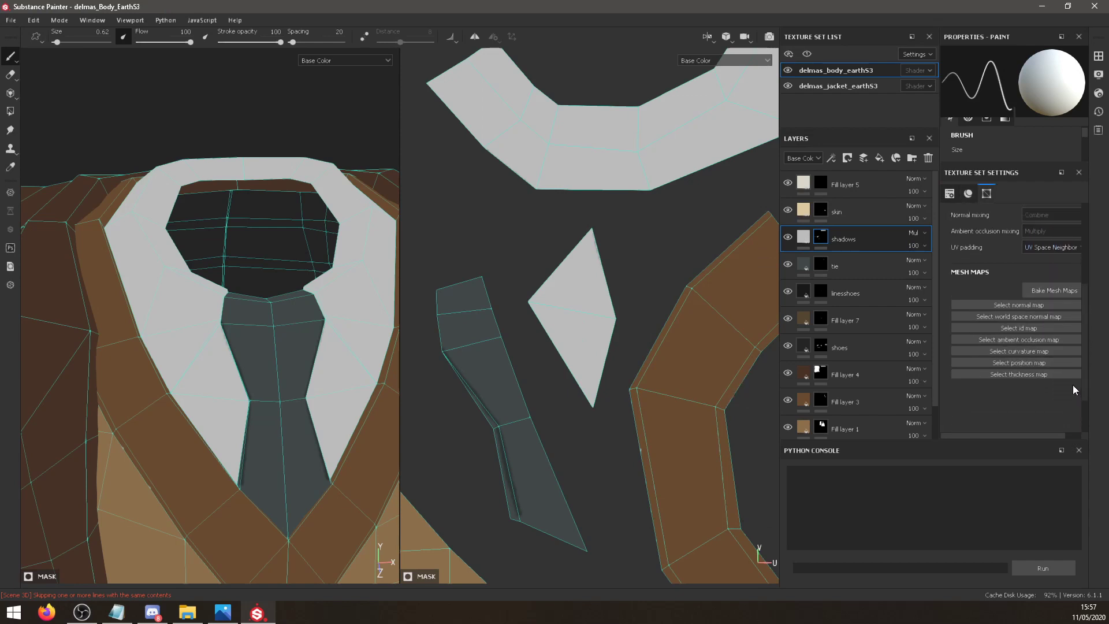
{"action": "scroll", "coordinate": [1072, 385], "scroll_direction": "up", "scroll_amount": 5}
Give the brush properties more room and bring their stencil and grayscale settings into view.
{"action": "left_click_drag", "start_coordinate": [1032, 162], "coordinate": [1036, 305]}
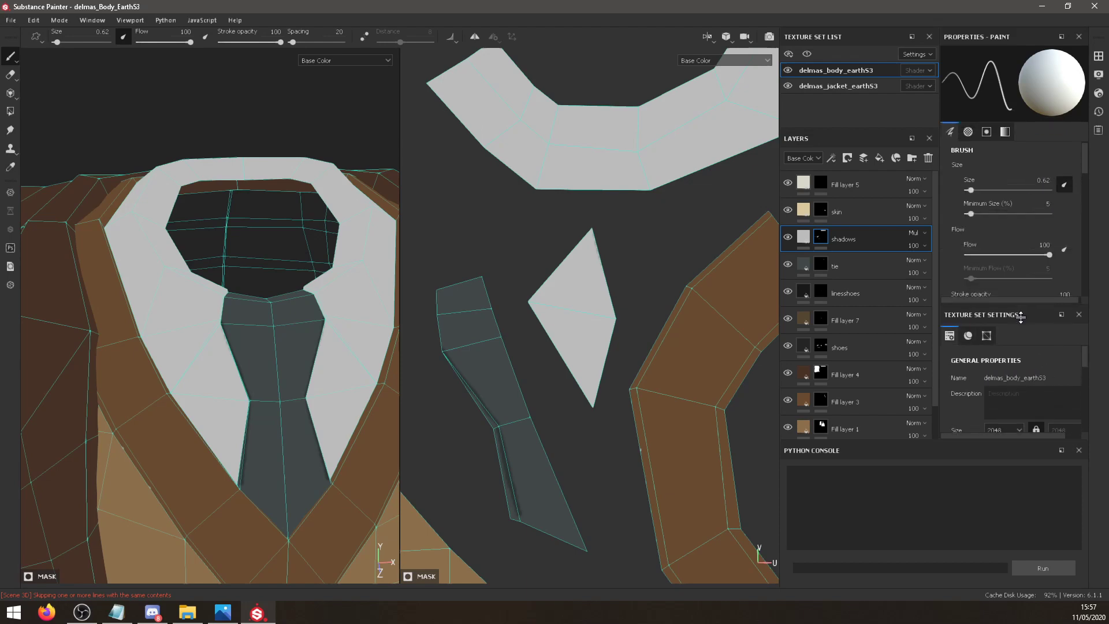
{"action": "scroll", "coordinate": [1081, 243], "scroll_direction": "down", "scroll_amount": 3}
{"action": "scroll", "coordinate": [1081, 244], "scroll_direction": "down", "scroll_amount": 2}
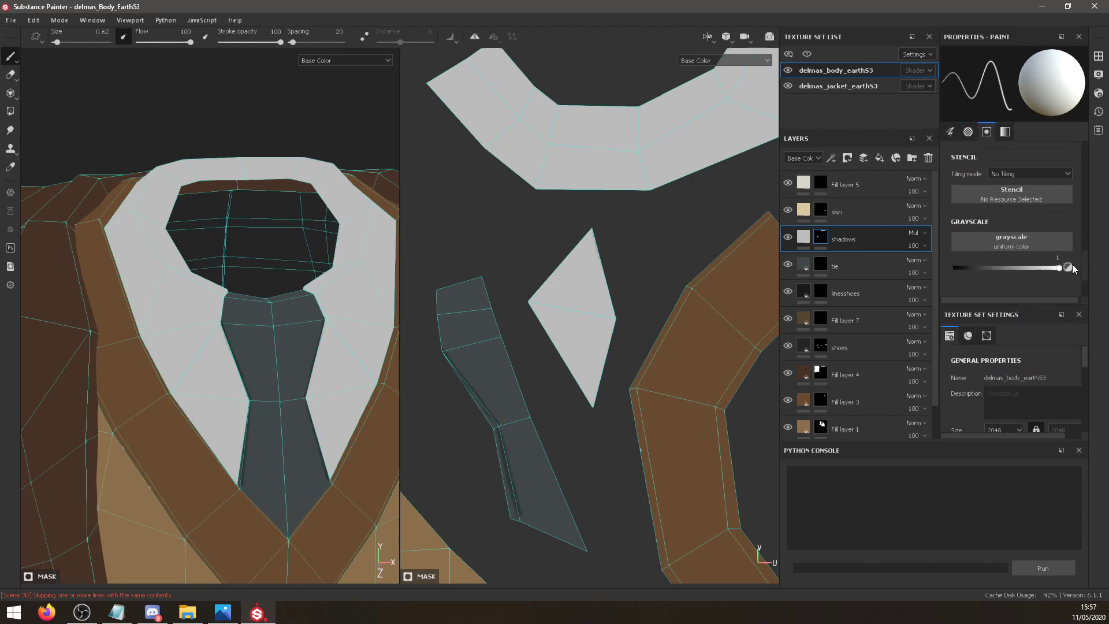
Set the paint brush alignment to UV.
{"action": "scroll", "coordinate": [1077, 247], "scroll_direction": "up", "scroll_amount": 4}
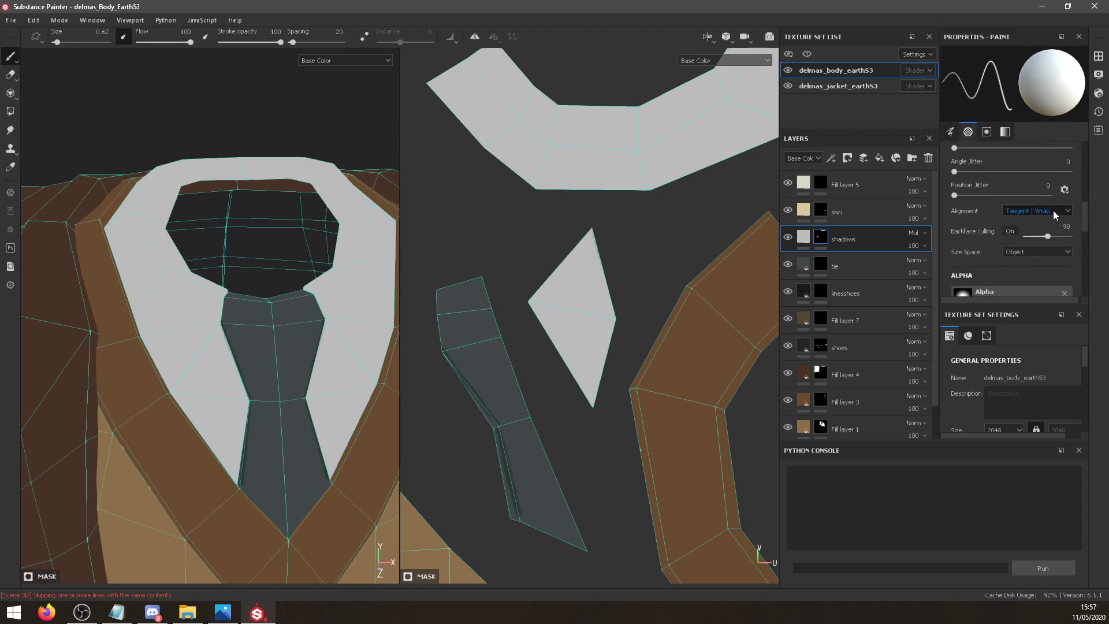
{"action": "left_click", "coordinate": [1052, 211]}
{"action": "left_click", "coordinate": [1034, 244]}
Paint shadows along all four edges of the diamond-shaped shirt front piece in the UV view.
{"action": "left_click_drag", "start_coordinate": [595, 243], "coordinate": [611, 300]}
{"action": "key", "text": "ctrl+z"}
{"action": "left_click_drag", "start_coordinate": [597, 254], "coordinate": [610, 294]}
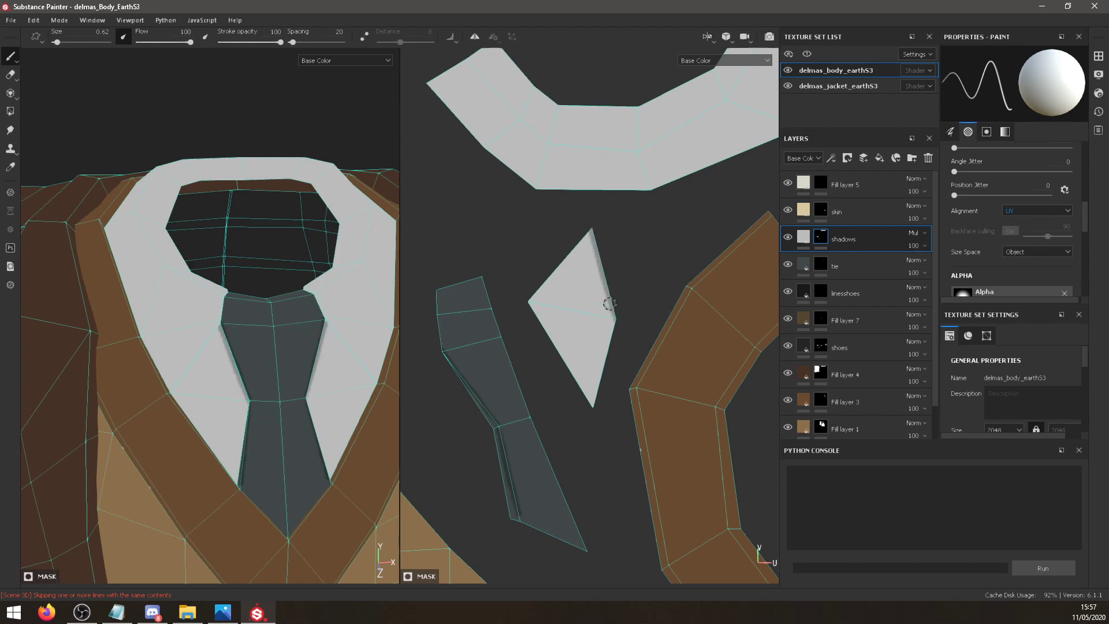
{"action": "left_click_drag", "start_coordinate": [615, 316], "coordinate": [596, 400]}
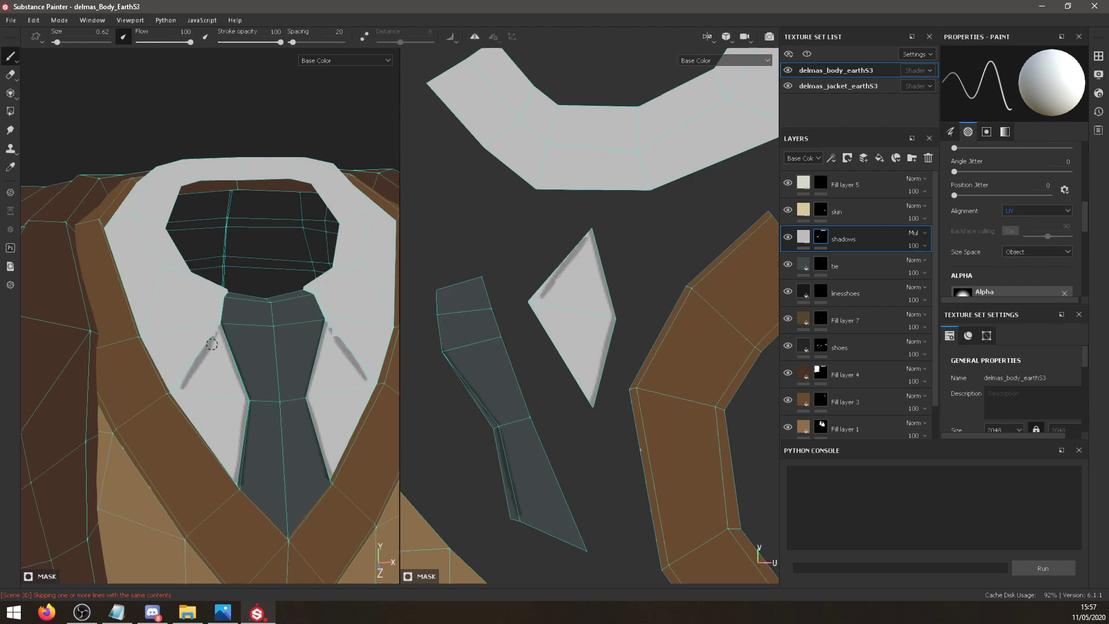
{"action": "mouse_move", "coordinate": [590, 228]}
{"action": "left_mouse_down"}
{"action": "mouse_move", "coordinate": [522, 306]}
{"action": "mouse_move", "coordinate": [575, 374]}
{"action": "left_mouse_up"}
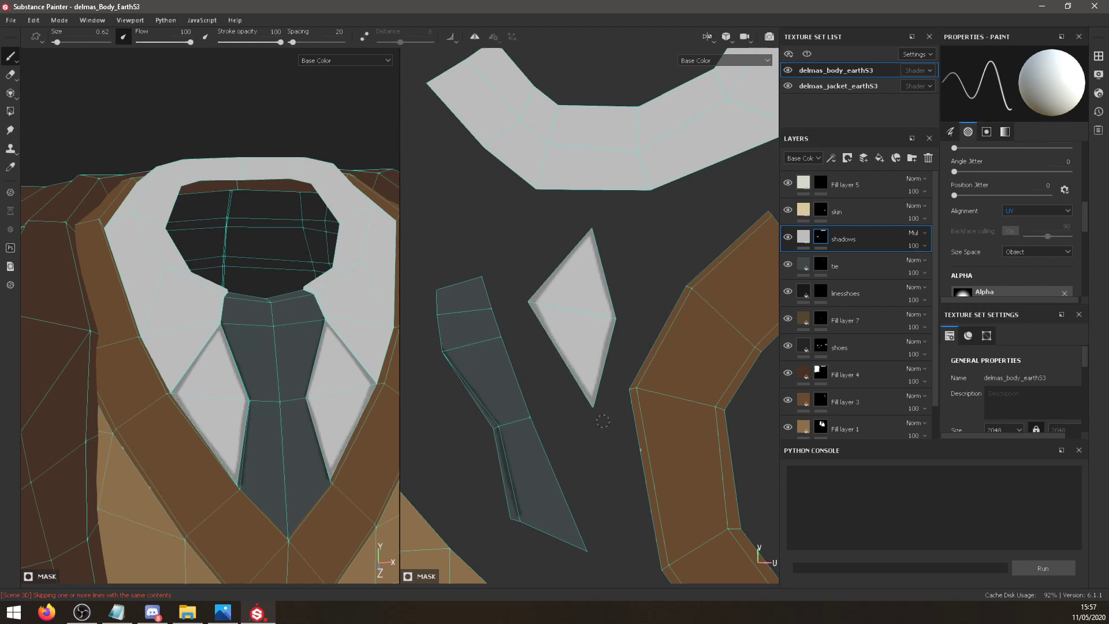
Paint shadows along the tie's lower tip and outer side edges in the UV view, undoing the stray stroke.
{"action": "mouse_move", "coordinate": [309, 418]}
{"action": "left_mouse_down", "text": "alt"}
{"action": "mouse_move", "coordinate": [357, 359]}
{"action": "mouse_move", "coordinate": [345, 443]}
{"action": "mouse_move", "coordinate": [319, 421]}
{"action": "left_mouse_up", "text": "alt"}
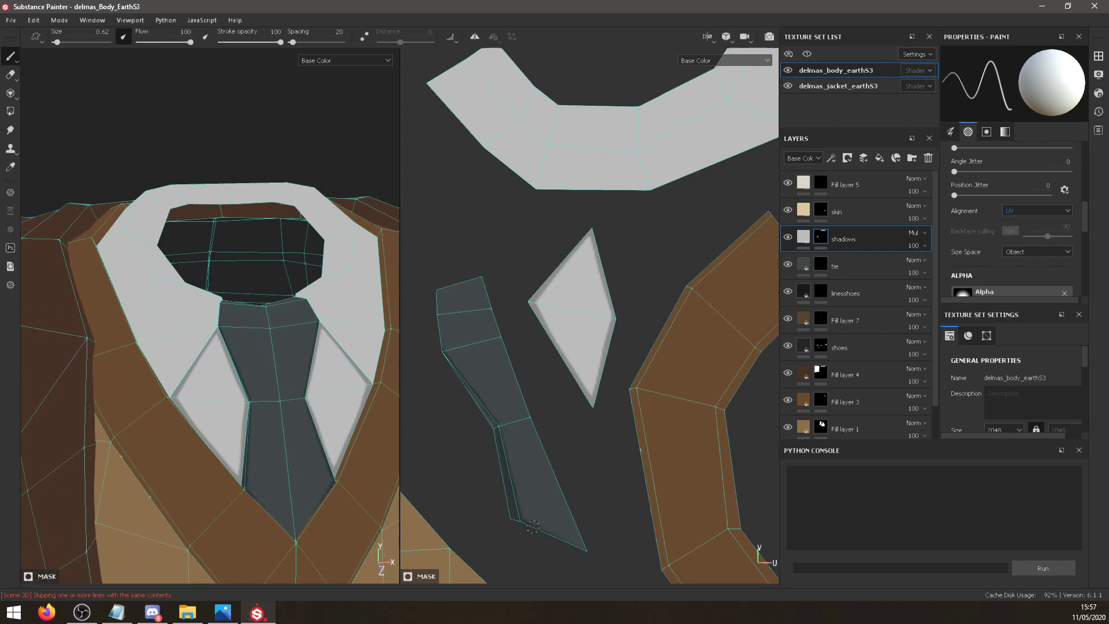
{"action": "left_click_drag", "start_coordinate": [541, 530], "coordinate": [514, 514]}
{"action": "left_click_drag", "start_coordinate": [584, 543], "coordinate": [492, 471]}
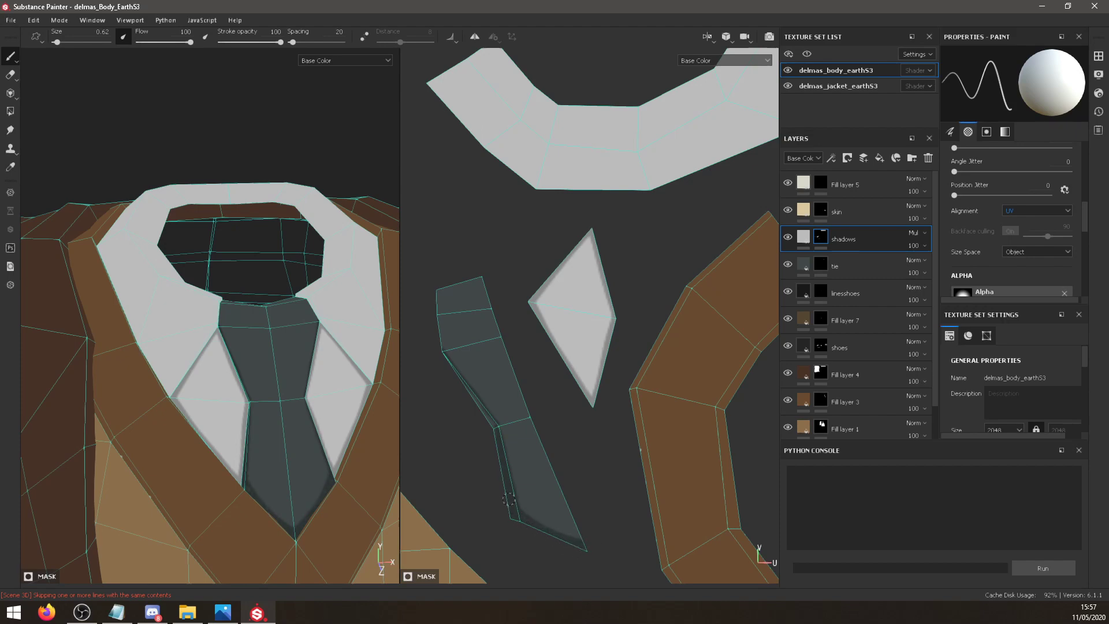
{"action": "left_click_drag", "start_coordinate": [534, 516], "coordinate": [504, 481]}
{"action": "key", "text": "ctrl+z"}
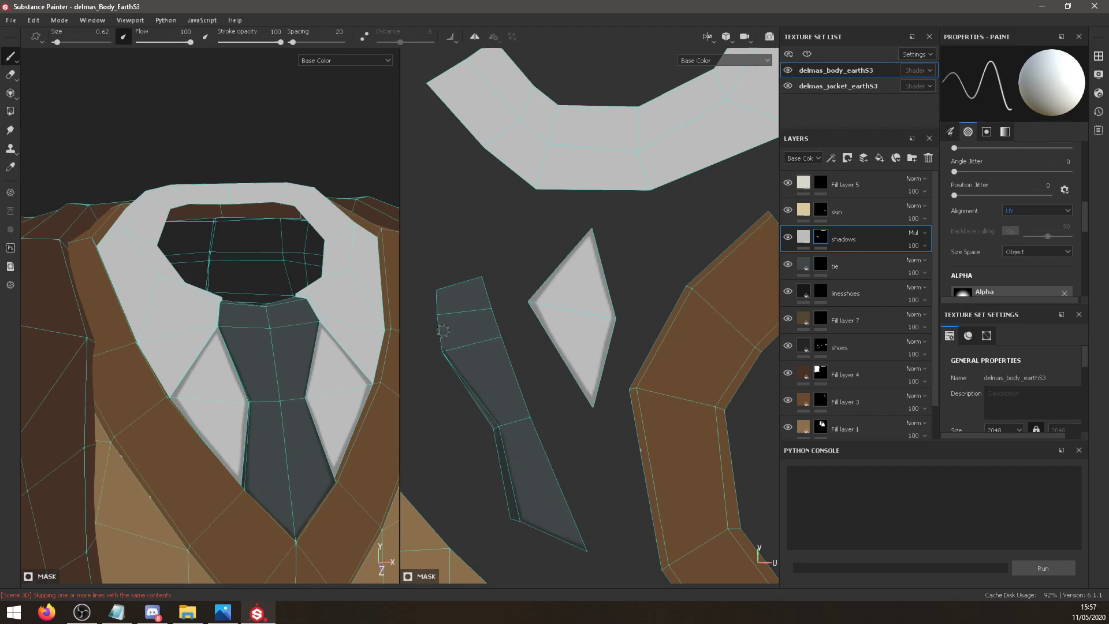
{"action": "left_click_drag", "start_coordinate": [443, 331], "coordinate": [439, 286]}
{"action": "left_click_drag", "start_coordinate": [447, 372], "coordinate": [439, 295]}
{"action": "left_click_drag", "start_coordinate": [499, 439], "coordinate": [522, 524]}
{"action": "left_click_drag", "start_coordinate": [494, 431], "coordinate": [442, 362]}
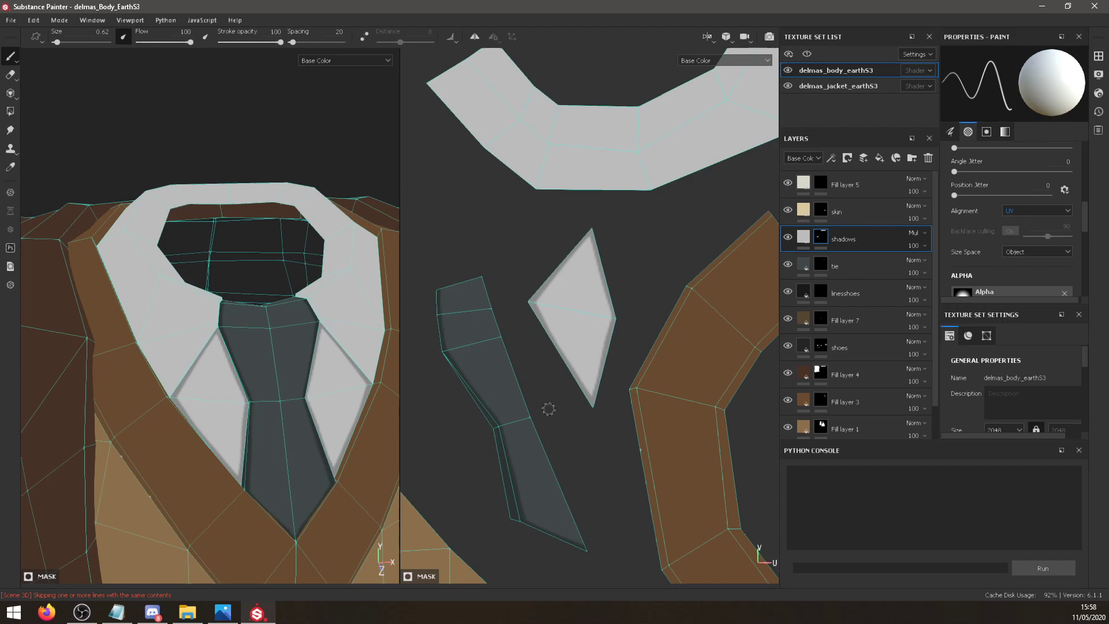
Paint shadows along the white collar piece's short edge next to the tie and its adjoining slanted front edge.
{"action": "middle_click_drag", "start_coordinate": [547, 409], "coordinate": [498, 433]}
{"action": "left_click_drag", "start_coordinate": [499, 433], "coordinate": [569, 434], "text": "alt"}
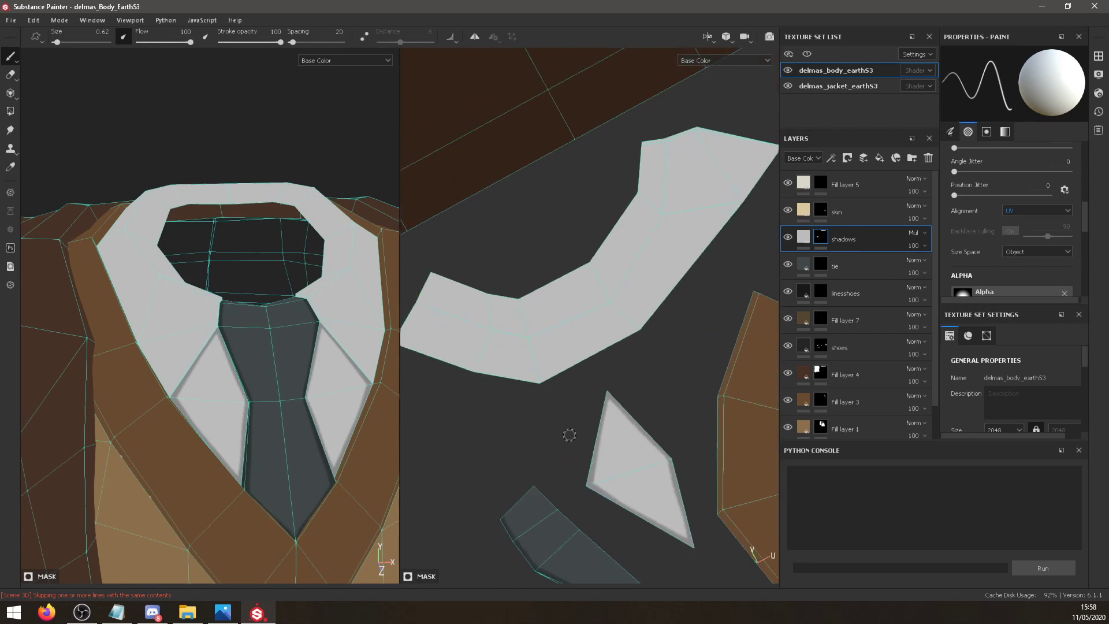
{"action": "left_click_drag", "start_coordinate": [219, 300], "coordinate": [190, 362]}
{"action": "key", "text": "ctrl+z"}
{"action": "mouse_move", "coordinate": [643, 146]}
{"action": "left_mouse_down"}
{"action": "mouse_move", "coordinate": [701, 130]}
{"action": "mouse_move", "coordinate": [680, 141]}
{"action": "left_mouse_up"}
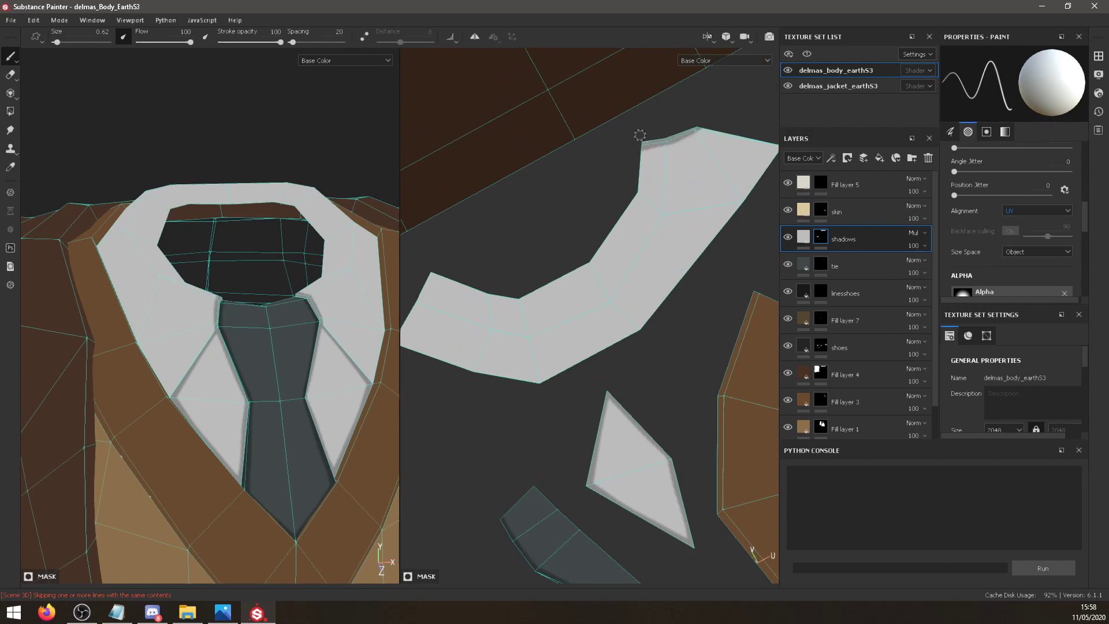
{"action": "scroll", "coordinate": [631, 343], "scroll_direction": "up", "scroll_amount": 5}
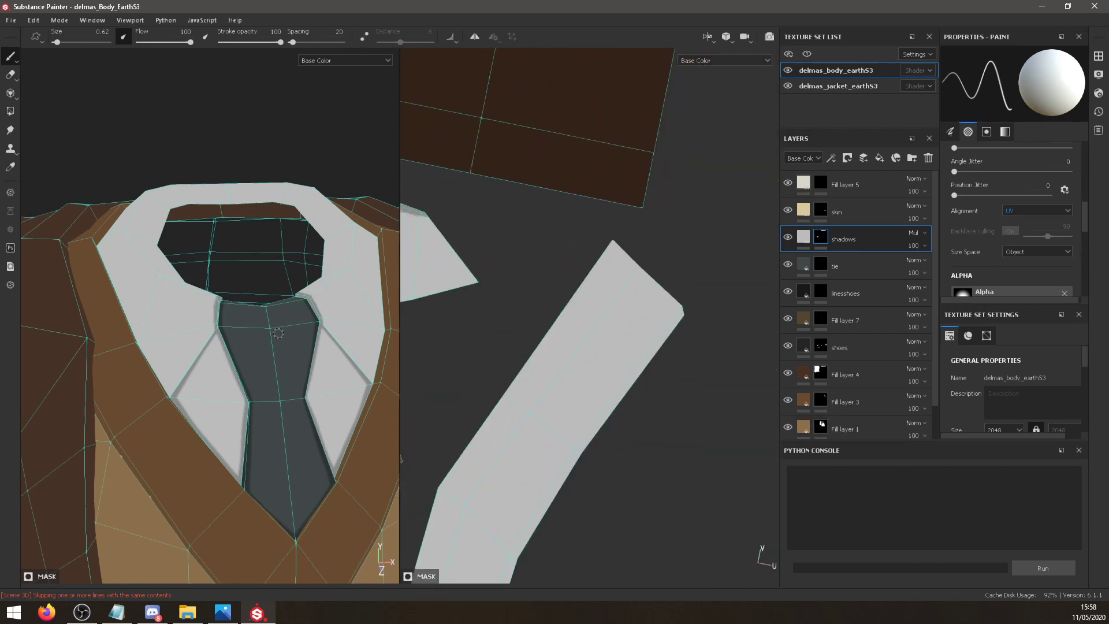
{"action": "middle_click_drag", "start_coordinate": [483, 354], "coordinate": [653, 393], "text": "alt"}
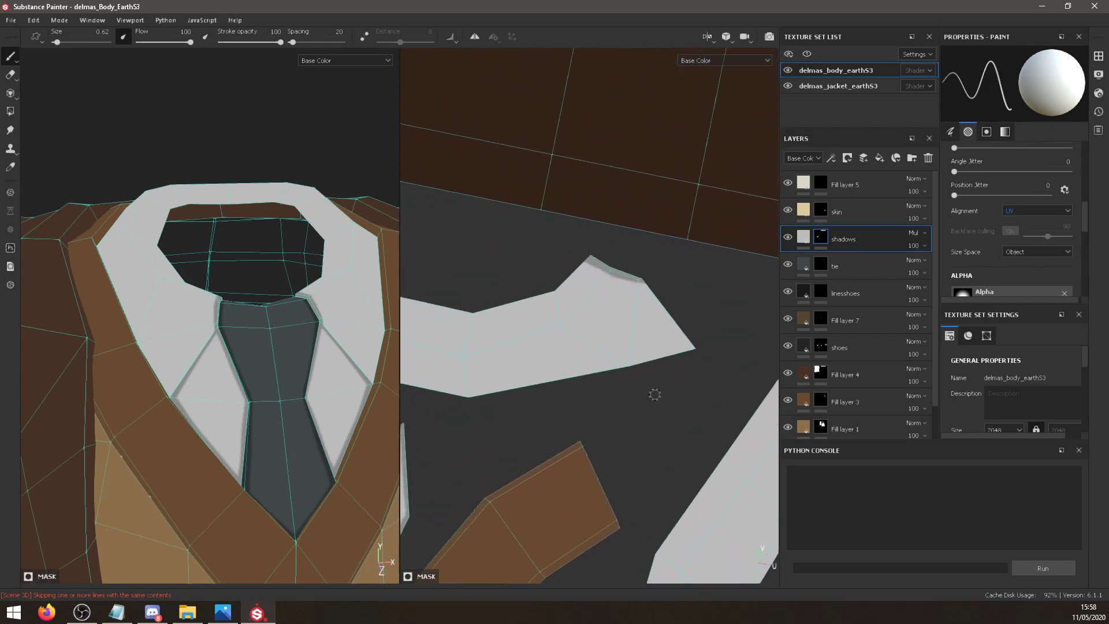
{"action": "mouse_move", "coordinate": [648, 286]}
{"action": "left_mouse_down"}
{"action": "mouse_move", "coordinate": [701, 354]}
{"action": "mouse_move", "coordinate": [648, 282]}
{"action": "left_mouse_up"}
{"action": "key", "text": "ctrl+z"}
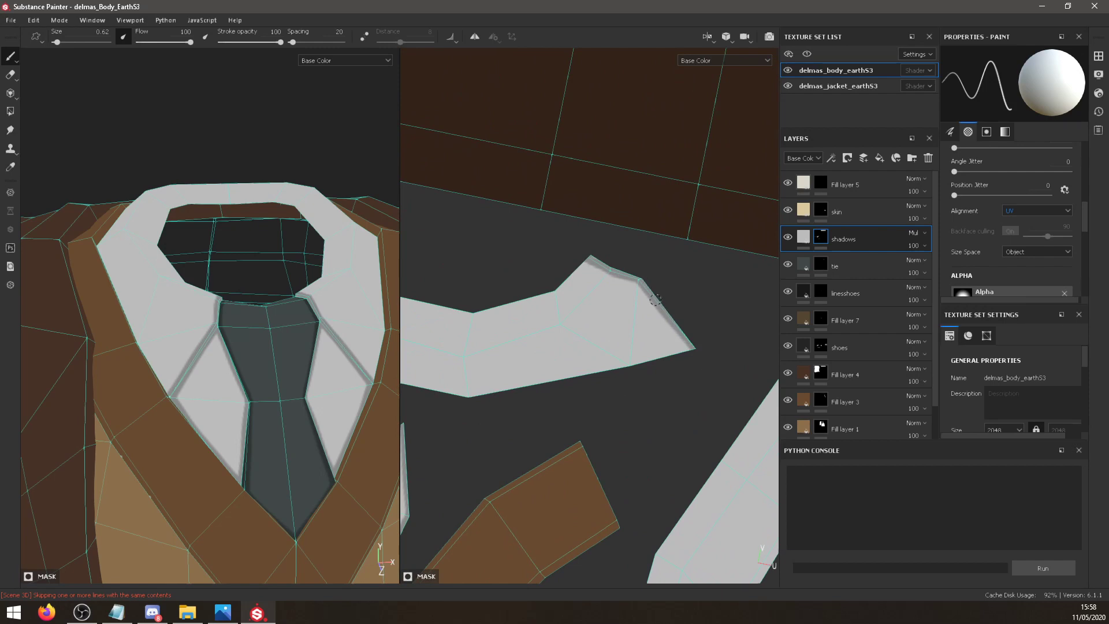
Paint a shadow along the long outer edge of the white collar's UV island, down to its back end.
{"action": "middle_click_drag", "start_coordinate": [453, 359], "coordinate": [570, 349]}
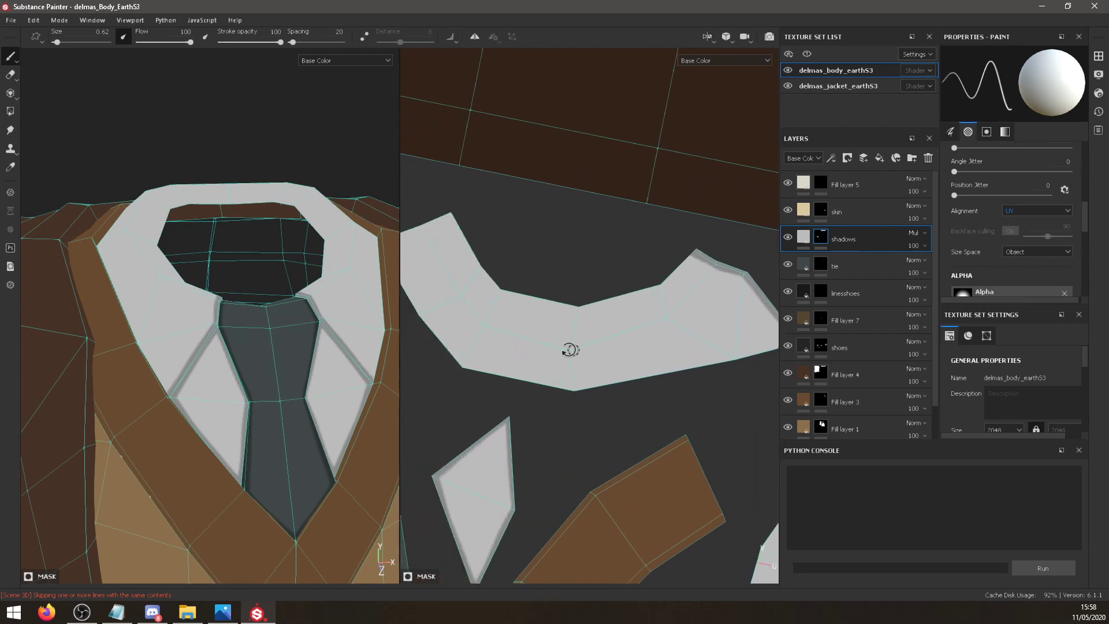
{"action": "left_click_drag", "start_coordinate": [570, 349], "coordinate": [490, 349], "text": "alt"}
{"action": "scroll", "coordinate": [492, 349], "scroll_direction": "down", "scroll_amount": 1}
{"action": "middle_click_drag", "start_coordinate": [531, 355], "coordinate": [560, 339], "text": "alt"}
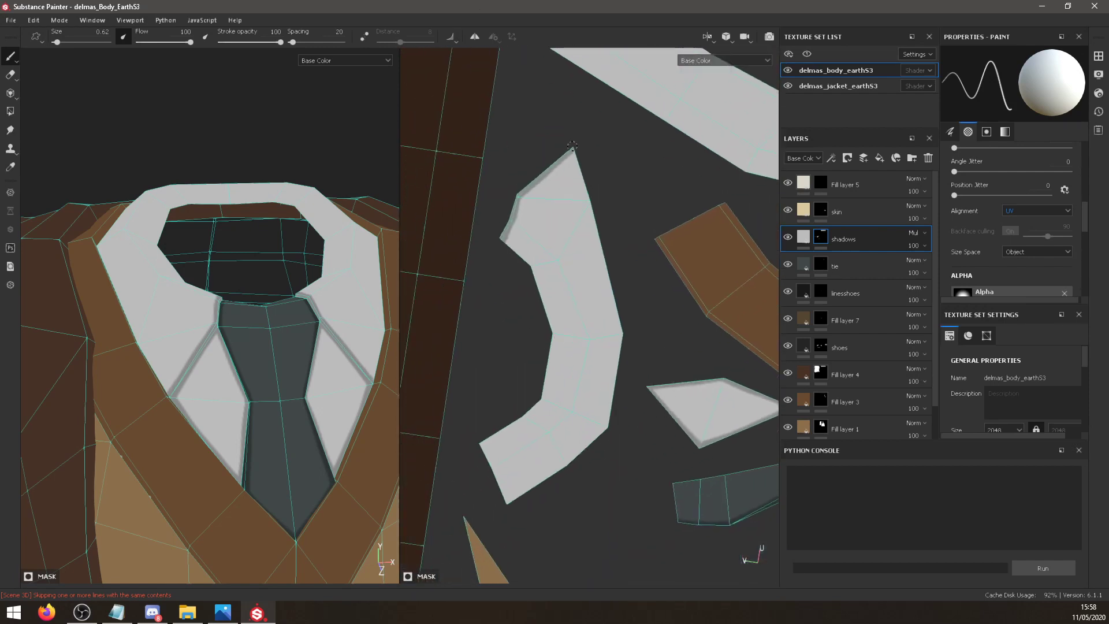
{"action": "mouse_move", "coordinate": [572, 145]}
{"action": "left_mouse_down"}
{"action": "mouse_move", "coordinate": [618, 330]}
{"action": "mouse_move", "coordinate": [606, 412]}
{"action": "left_mouse_up"}
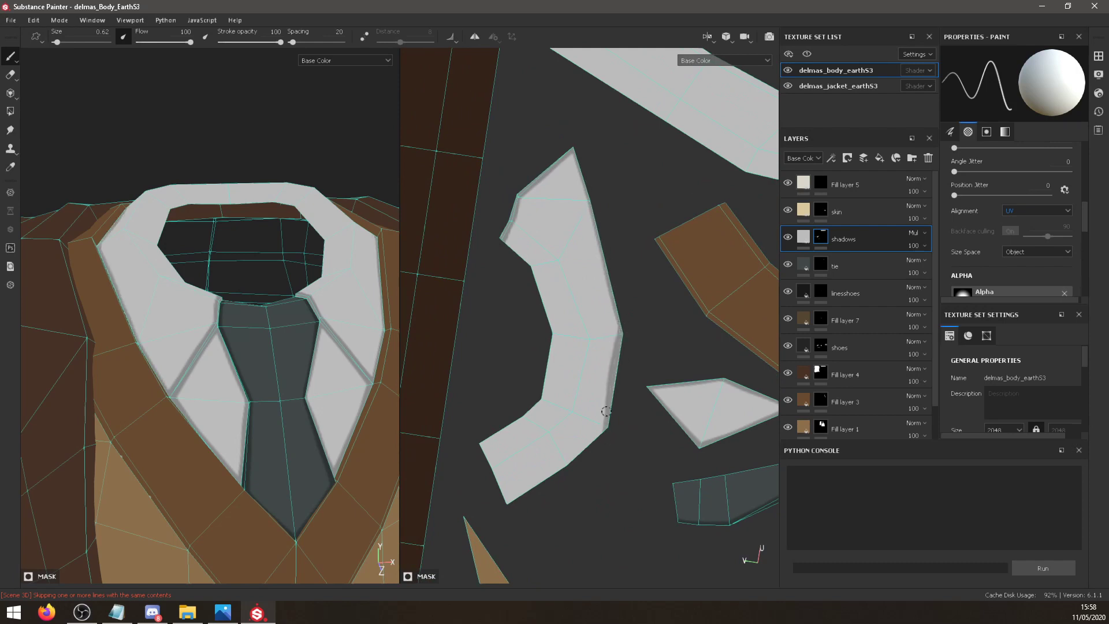
{"action": "key", "text": "ctrl+z"}
{"action": "left_click_drag", "start_coordinate": [619, 337], "coordinate": [608, 425]}
{"action": "mouse_move", "coordinate": [614, 373]}
{"action": "left_mouse_down"}
{"action": "mouse_move", "coordinate": [607, 429]}
{"action": "mouse_move", "coordinate": [508, 500]}
{"action": "mouse_move", "coordinate": [522, 492]}
{"action": "left_mouse_up"}
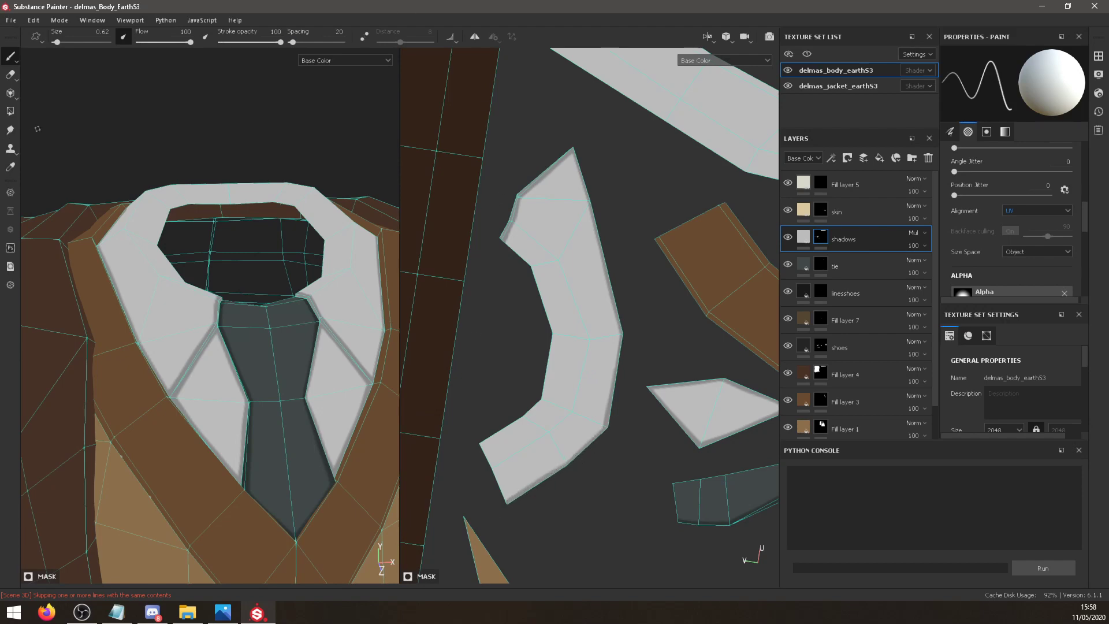
Use Polygon Fill on the shadows mask to shade the collar's inner band of faces around the neck opening.
{"action": "left_click", "coordinate": [10, 111]}
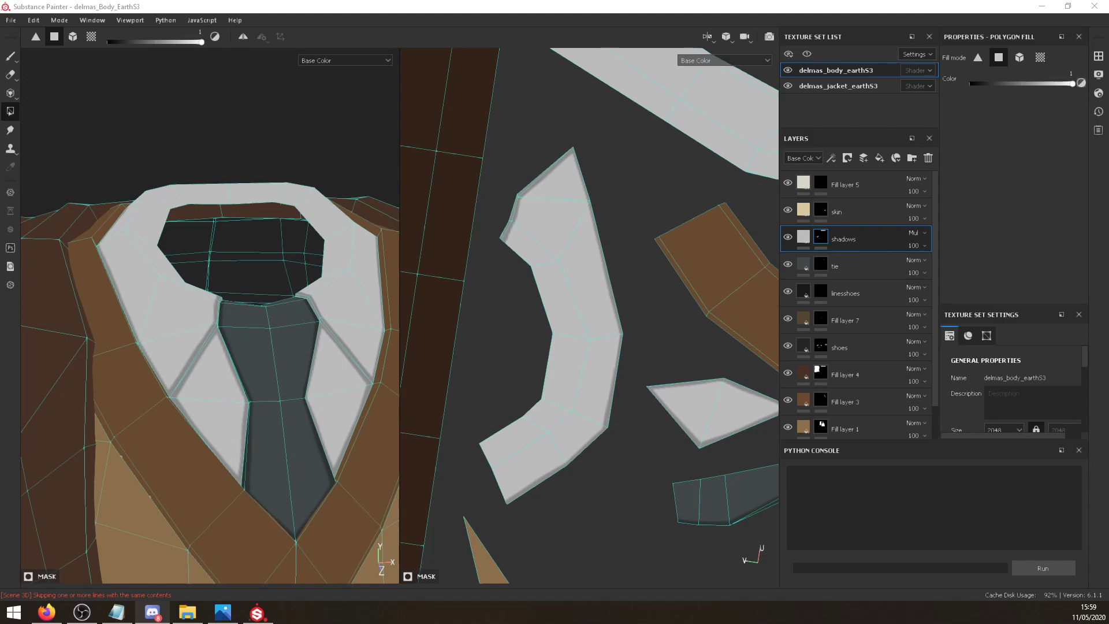
{"action": "left_click", "coordinate": [502, 238]}
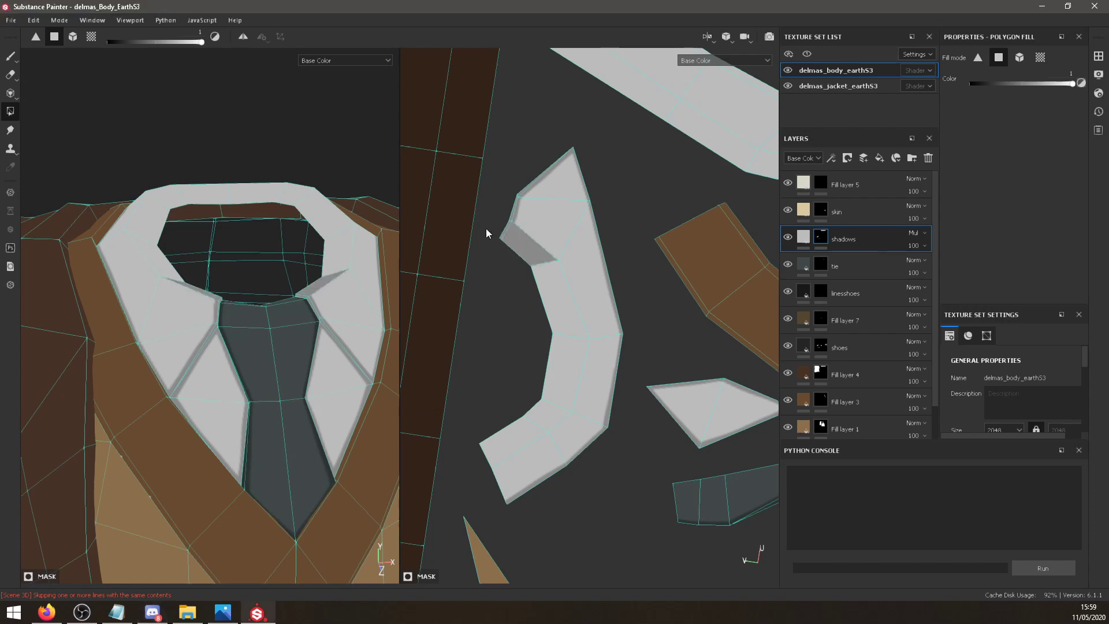
{"action": "mouse_move", "coordinate": [547, 284]}
{"action": "left_mouse_down"}
{"action": "mouse_move", "coordinate": [567, 361]}
{"action": "mouse_move", "coordinate": [528, 473]}
{"action": "left_mouse_up"}
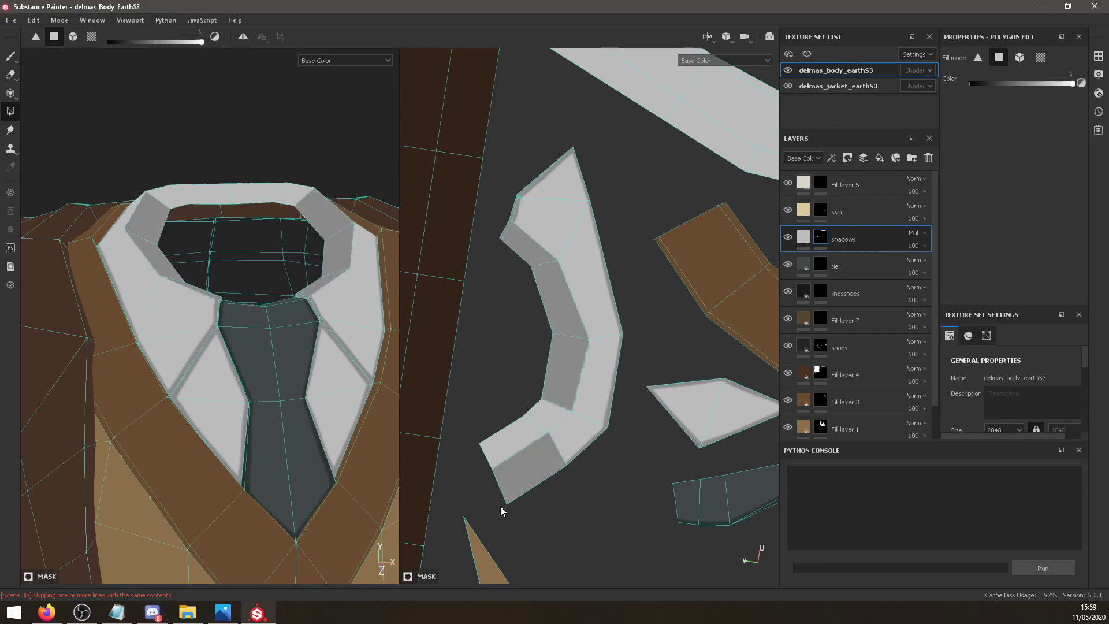
{"action": "key", "text": "ctrl+z"}
{"action": "left_click", "coordinate": [539, 416]}
{"action": "left_click", "coordinate": [524, 435]}
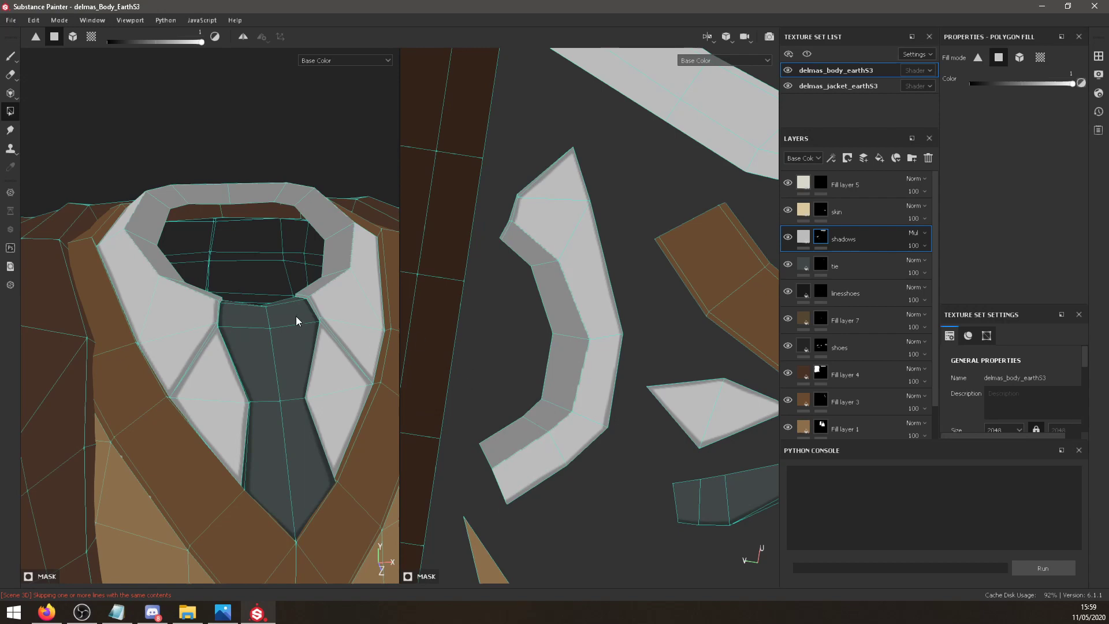
{"action": "left_click_drag", "start_coordinate": [295, 317], "coordinate": [197, 342], "text": "alt"}
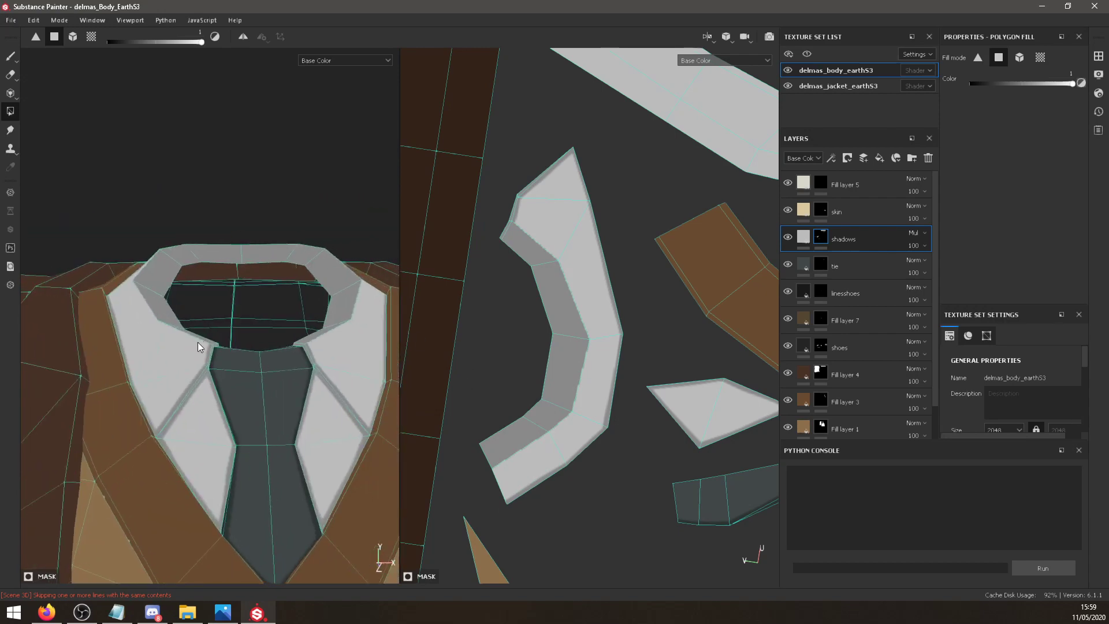
Paint a shadow along the collar's fold line, bordering the shaded inner band from the front tip to the back end.
{"action": "left_click", "coordinate": [8, 56]}
{"action": "mouse_move", "coordinate": [513, 216]}
{"action": "left_mouse_down"}
{"action": "mouse_move", "coordinate": [565, 264]}
{"action": "mouse_move", "coordinate": [515, 220]}
{"action": "left_mouse_up"}
{"action": "key", "text": "ctrl+z"}
{"action": "mouse_move", "coordinate": [515, 220]}
{"action": "left_mouse_down"}
{"action": "mouse_move", "coordinate": [555, 255]}
{"action": "mouse_move", "coordinate": [591, 347]}
{"action": "left_mouse_up"}
{"action": "mouse_move", "coordinate": [562, 271]}
{"action": "left_mouse_down"}
{"action": "mouse_move", "coordinate": [590, 341]}
{"action": "mouse_move", "coordinate": [574, 411]}
{"action": "left_mouse_up"}
{"action": "mouse_move", "coordinate": [590, 350]}
{"action": "left_mouse_down"}
{"action": "mouse_move", "coordinate": [552, 432]}
{"action": "mouse_move", "coordinate": [492, 468]}
{"action": "left_mouse_up"}
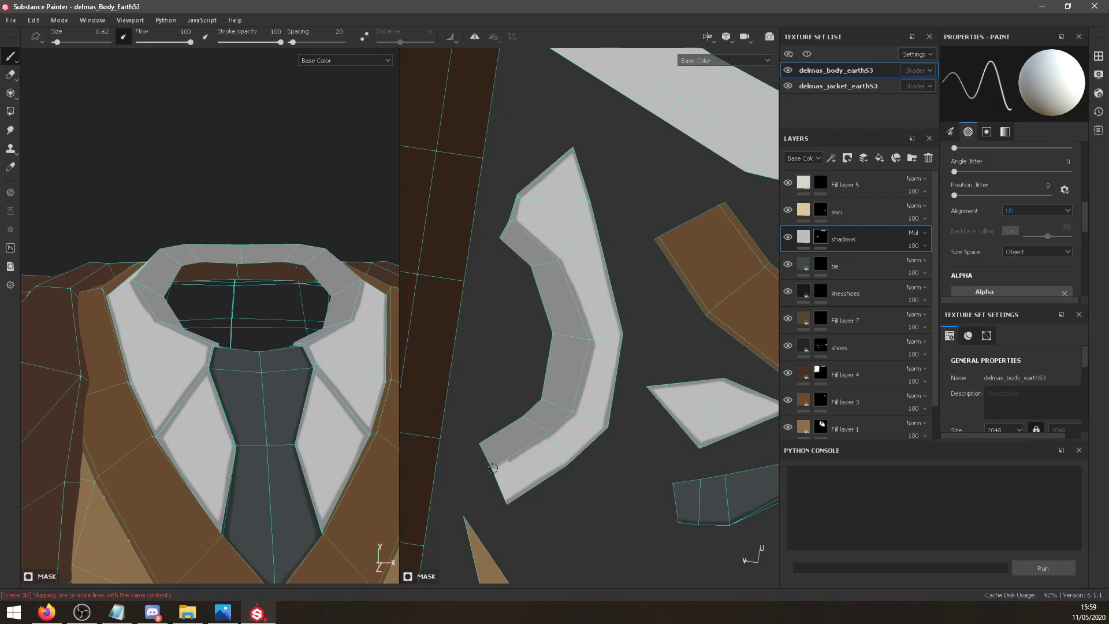
{"action": "left_click_drag", "start_coordinate": [332, 462], "coordinate": [322, 438], "text": "alt"}
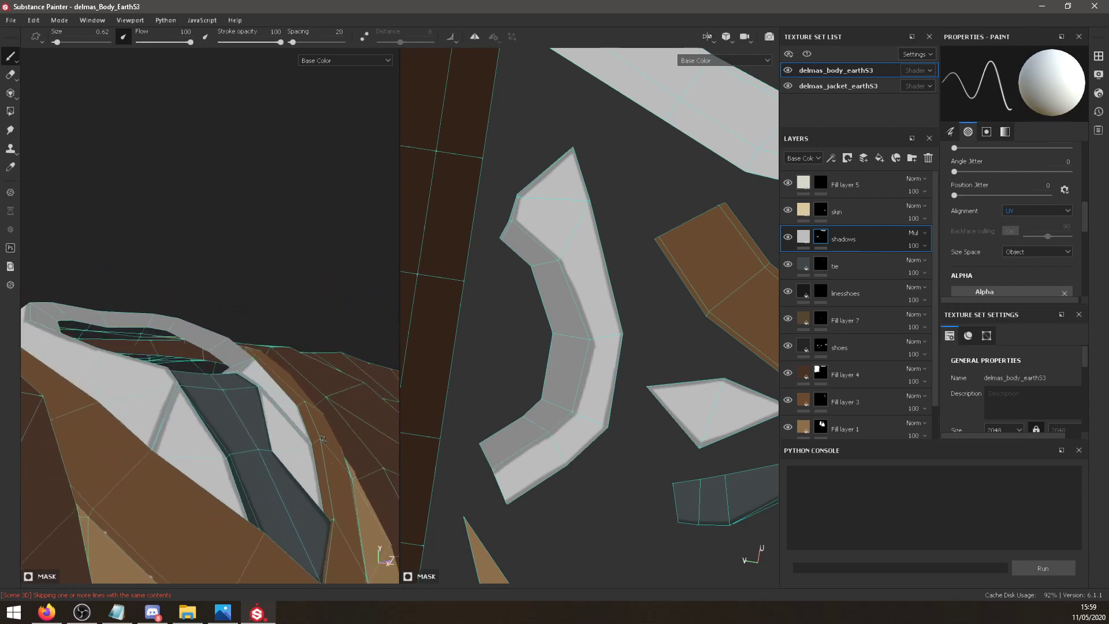
{"action": "left_click_drag", "start_coordinate": [500, 469], "coordinate": [548, 437]}
{"action": "left_click_drag", "start_coordinate": [559, 258], "coordinate": [510, 217]}
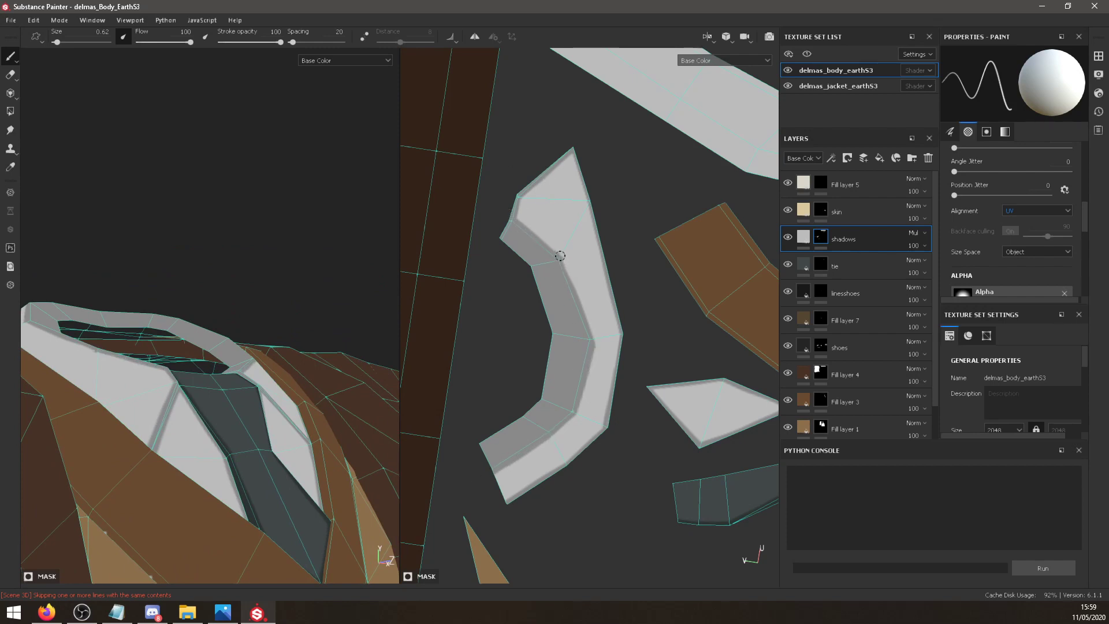
Try extra strokes along the front part of the collar's fold line and undo them.
{"action": "left_click_drag", "start_coordinate": [560, 256], "coordinate": [587, 327]}
{"action": "key", "text": "ctrl+z"}
{"action": "left_click_drag", "start_coordinate": [564, 258], "coordinate": [580, 313]}
{"action": "key", "text": "ctrl+z"}
Switch to Discord to examine the character's reference pictures, return to Substance Painter and view the vest from the front.
{"action": "key", "text": "alt+Tab"}
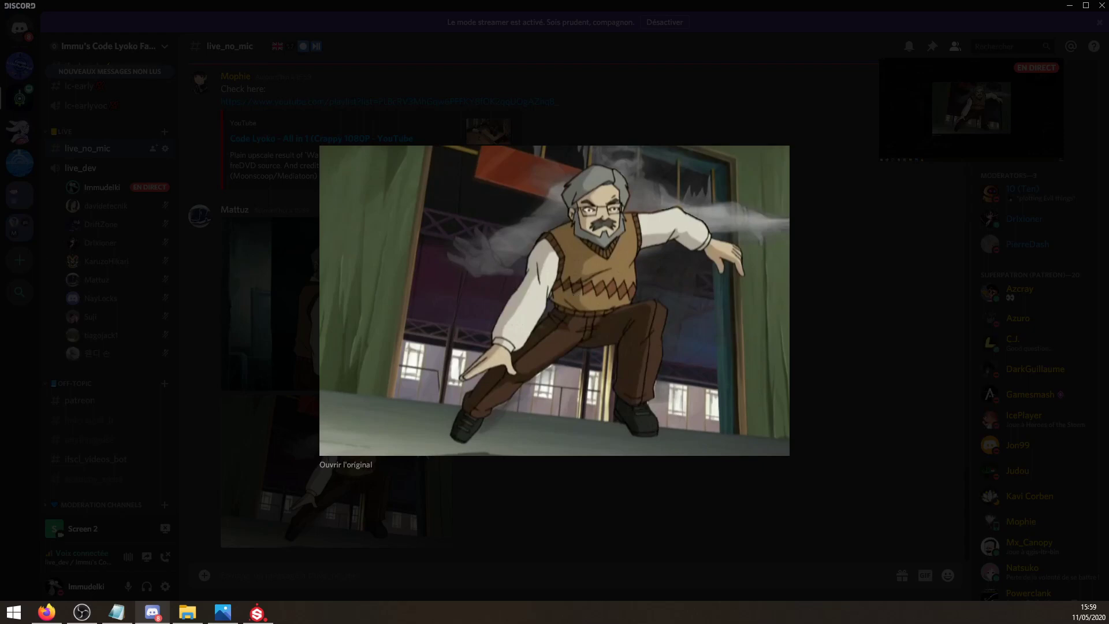
{"action": "left_click", "coordinate": [555, 62]}
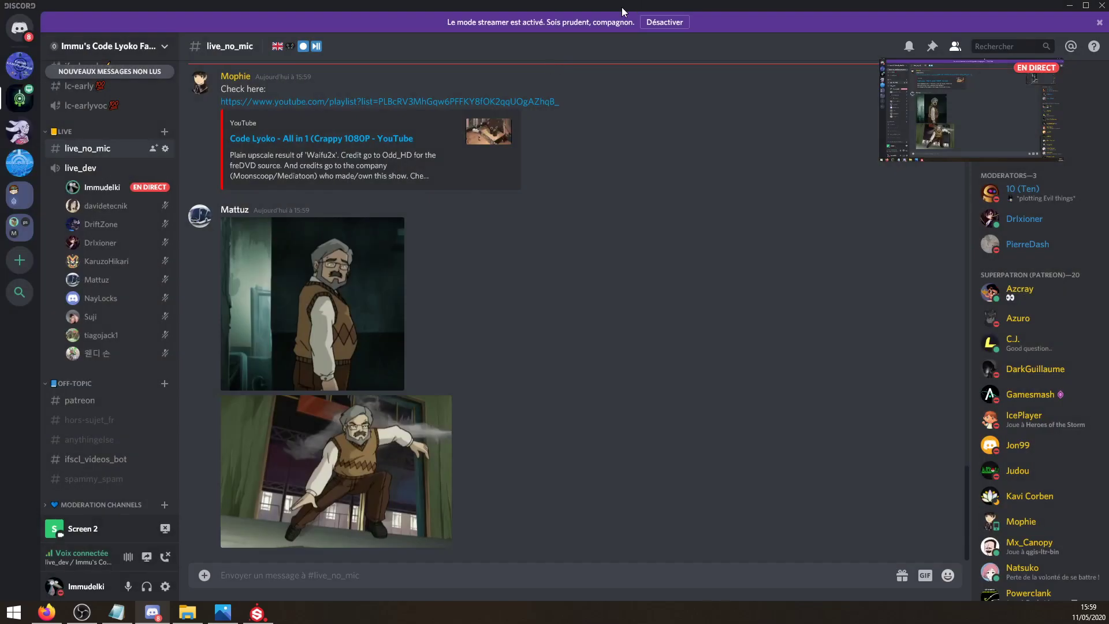
{"action": "key", "text": "alt+Tab"}
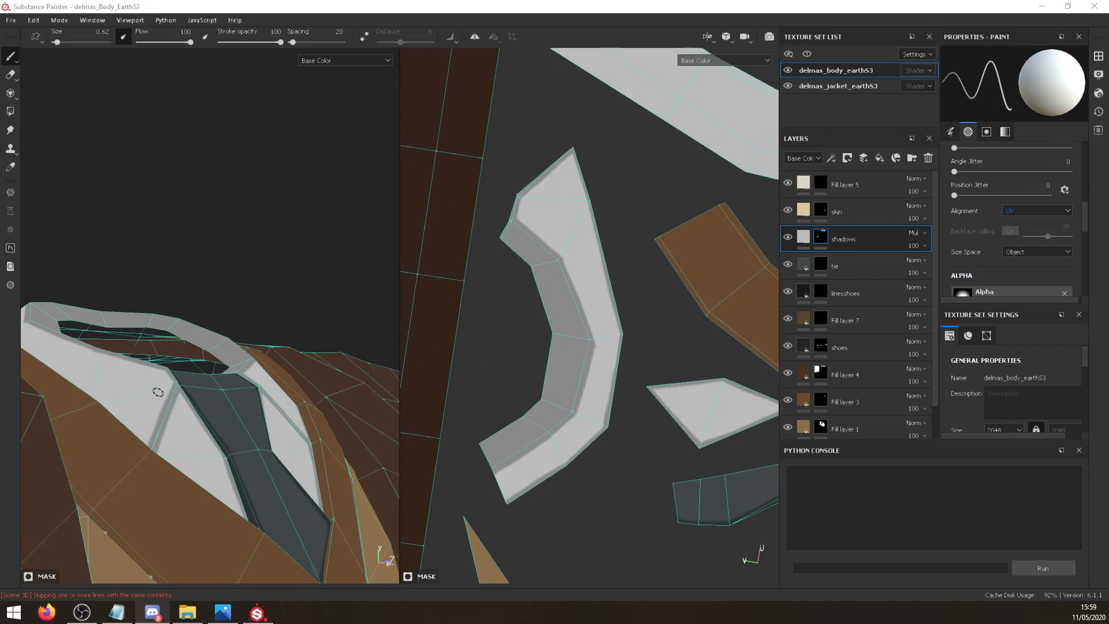
{"action": "left_click_drag", "start_coordinate": [158, 392], "coordinate": [280, 459], "text": "alt"}
{"action": "middle_click_drag", "start_coordinate": [281, 459], "coordinate": [168, 310], "text": "alt"}
{"action": "left_click_drag", "start_coordinate": [181, 324], "coordinate": [181, 331], "text": "alt"}
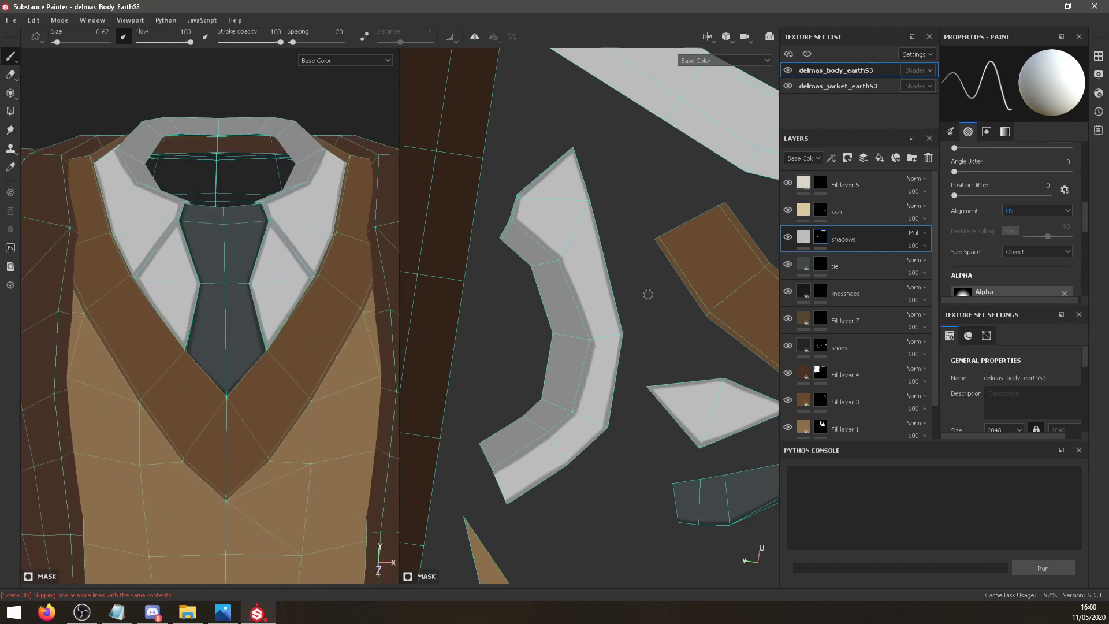
{"action": "key", "text": "alt+Tab"}
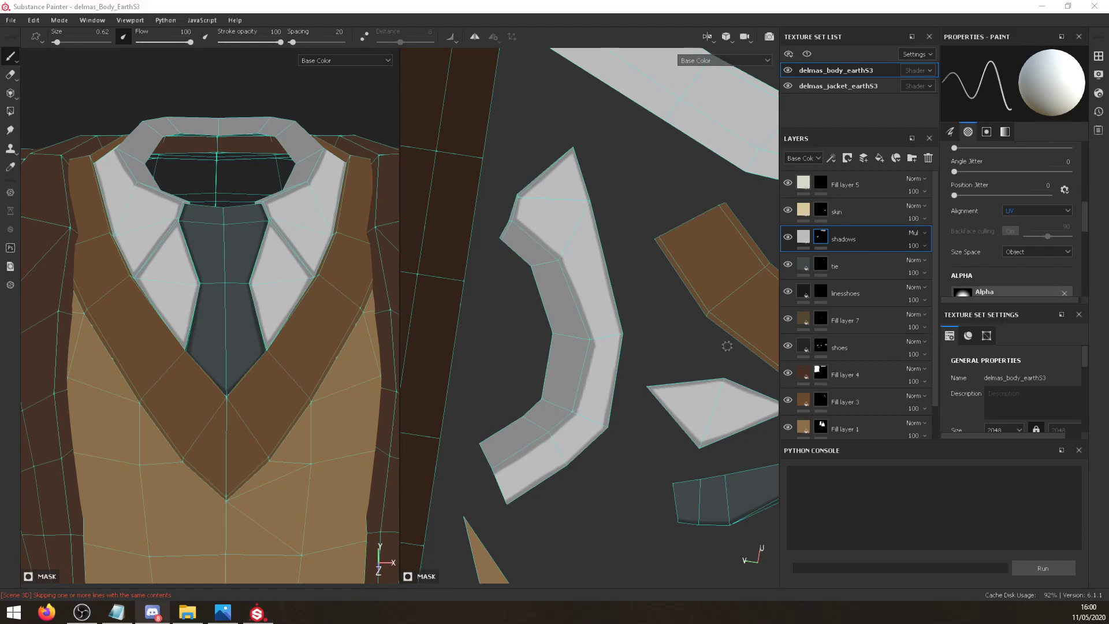
Use Polygon Fill on the shadows mask to shade the narrow inner edge faces of the vest's brown V-neck band.
{"action": "middle_click_drag", "start_coordinate": [690, 345], "coordinate": [496, 360]}
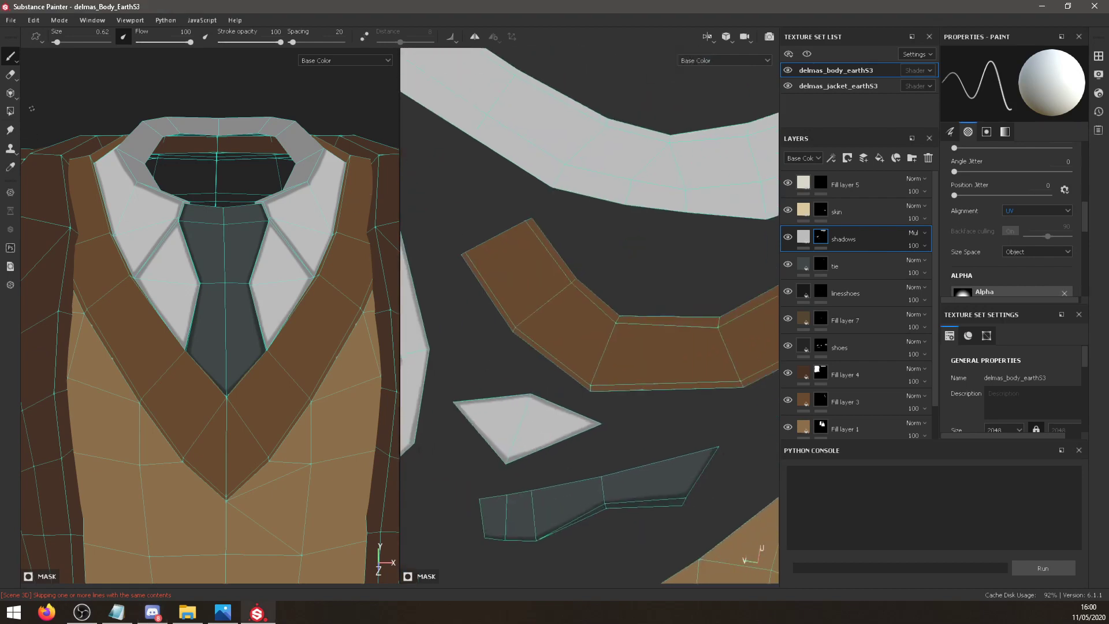
{"action": "left_click", "coordinate": [9, 111]}
{"action": "middle_click_drag", "start_coordinate": [609, 262], "coordinate": [540, 277]}
{"action": "left_click", "coordinate": [627, 337]}
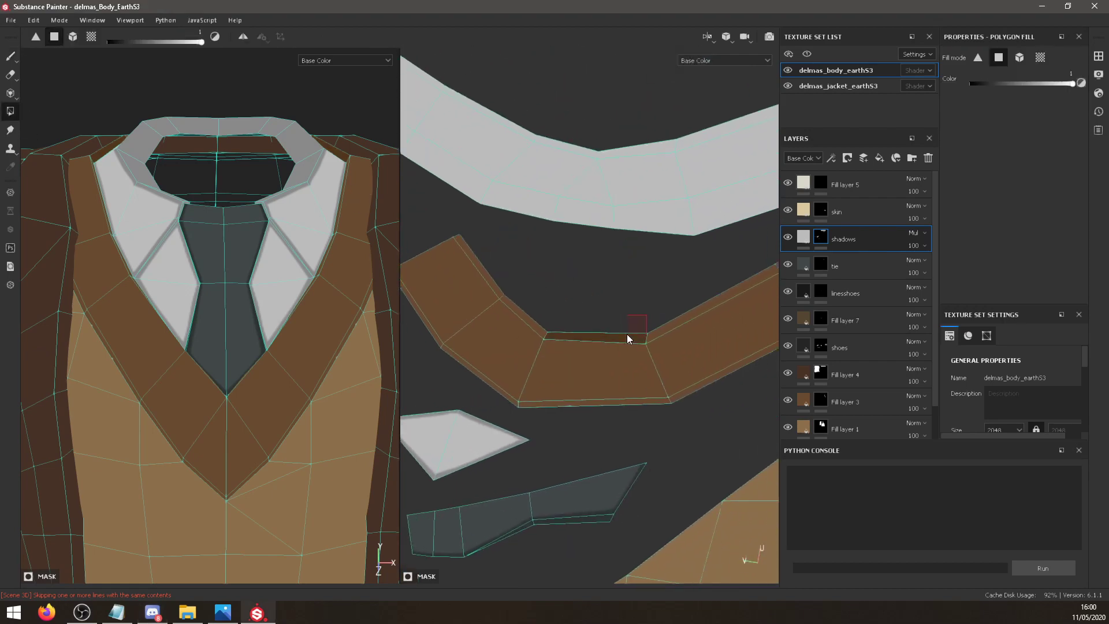
{"action": "left_click", "coordinate": [654, 332]}
{"action": "left_click", "coordinate": [500, 293]}
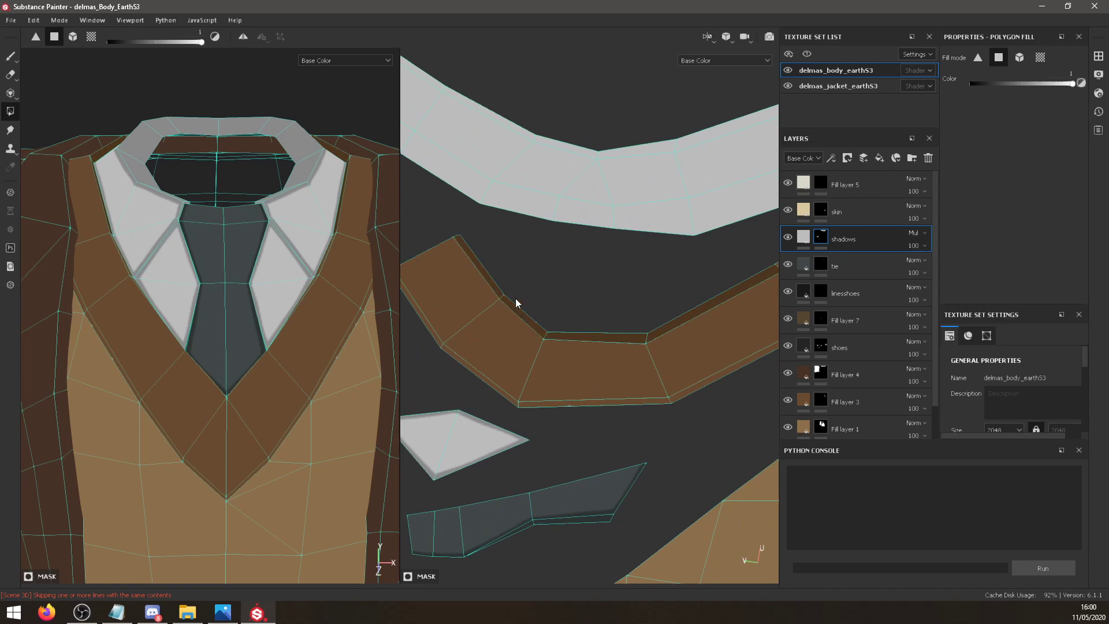
{"action": "middle_click_drag", "start_coordinate": [712, 292], "coordinate": [577, 304], "text": "alt"}
{"action": "left_click", "coordinate": [660, 270]}
{"action": "left_click", "coordinate": [709, 230]}
{"action": "middle_click_drag", "start_coordinate": [693, 246], "coordinate": [584, 318], "text": "alt"}
{"action": "left_click", "coordinate": [685, 240]}
Use Polygon Fill on the shadows mask to shade the narrow outer edge faces of the vest's brown V-neck band.
{"action": "middle_click_drag", "start_coordinate": [697, 273], "coordinate": [714, 307], "text": "alt"}
{"action": "left_click", "coordinate": [669, 283]}
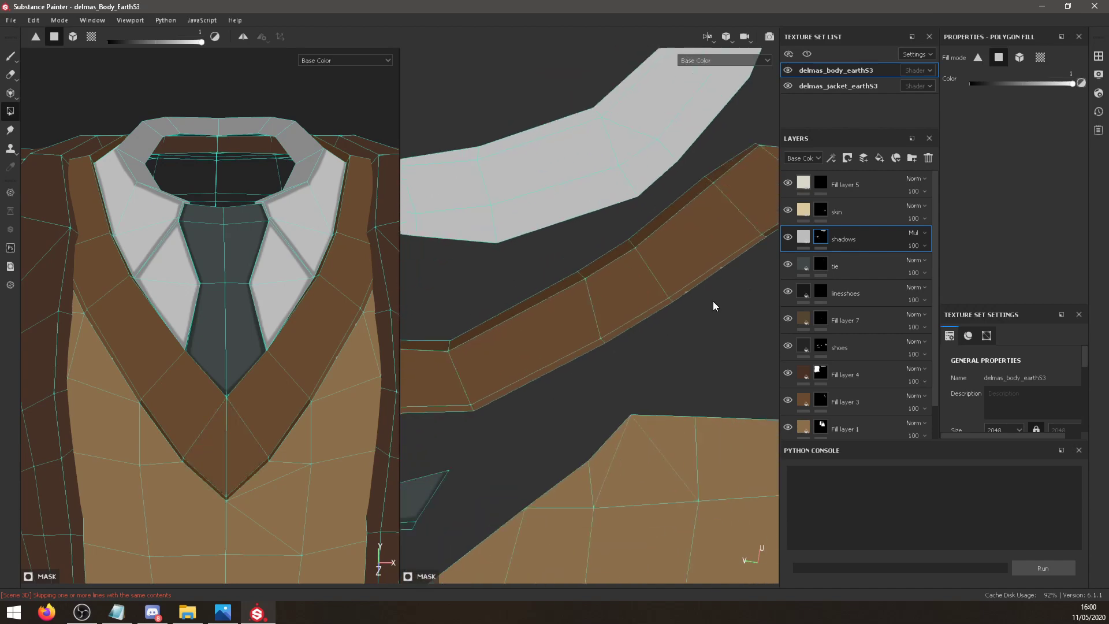
{"action": "left_click", "coordinate": [691, 287]}
{"action": "left_click", "coordinate": [660, 306]}
{"action": "middle_click_drag", "start_coordinate": [528, 352], "coordinate": [667, 304], "text": "alt"}
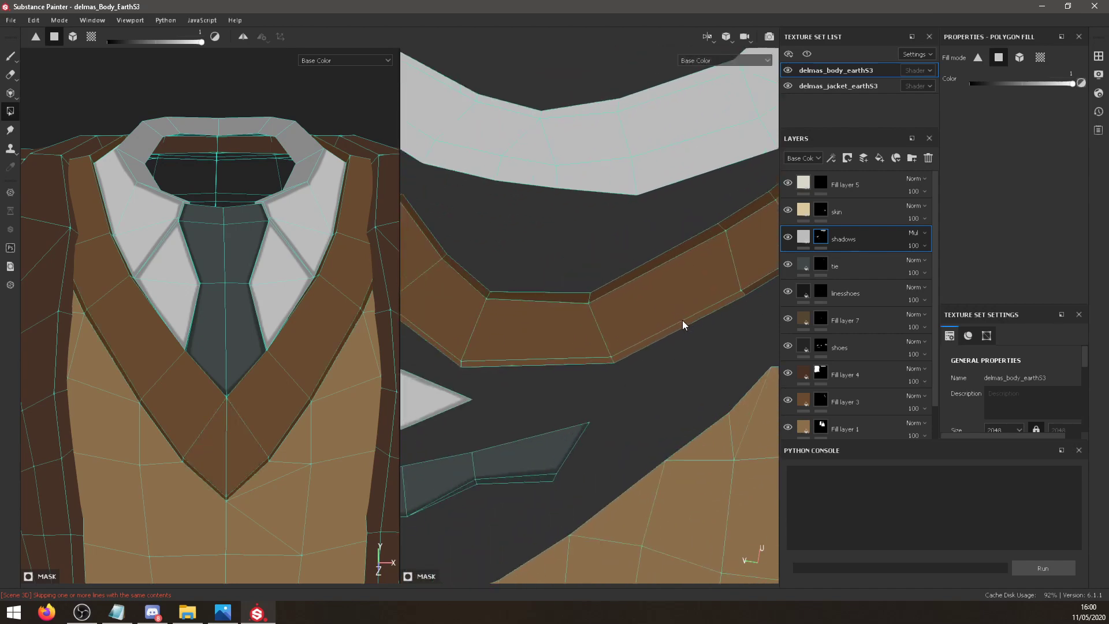
{"action": "left_click", "coordinate": [682, 322]}
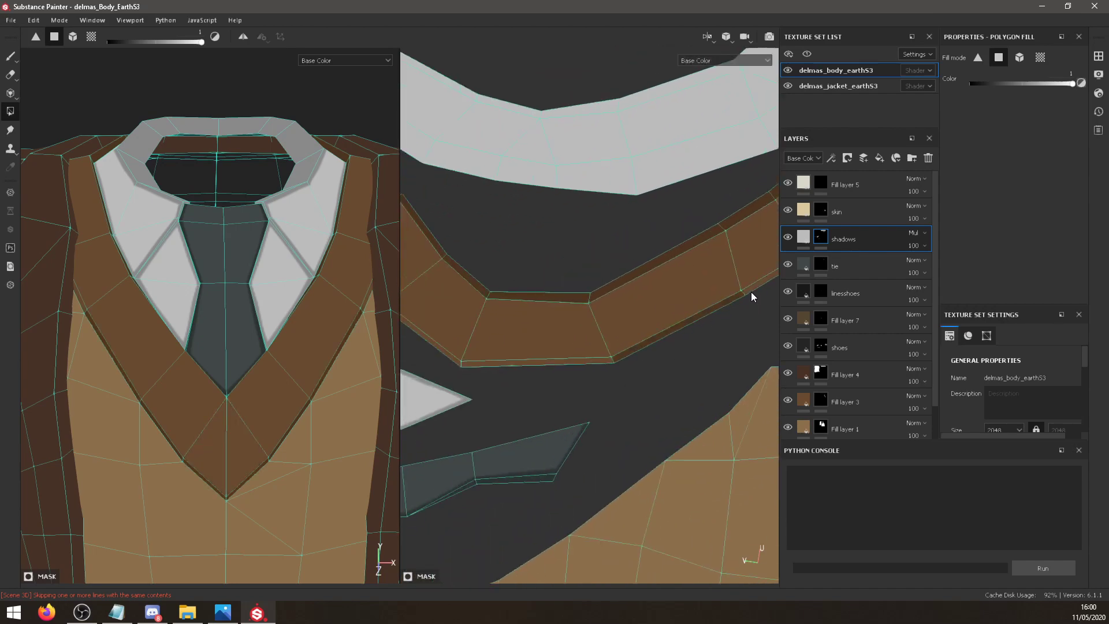
{"action": "left_click", "coordinate": [535, 362]}
{"action": "middle_click_drag", "start_coordinate": [535, 362], "coordinate": [583, 370], "text": "alt"}
{"action": "left_click", "coordinate": [483, 312]}
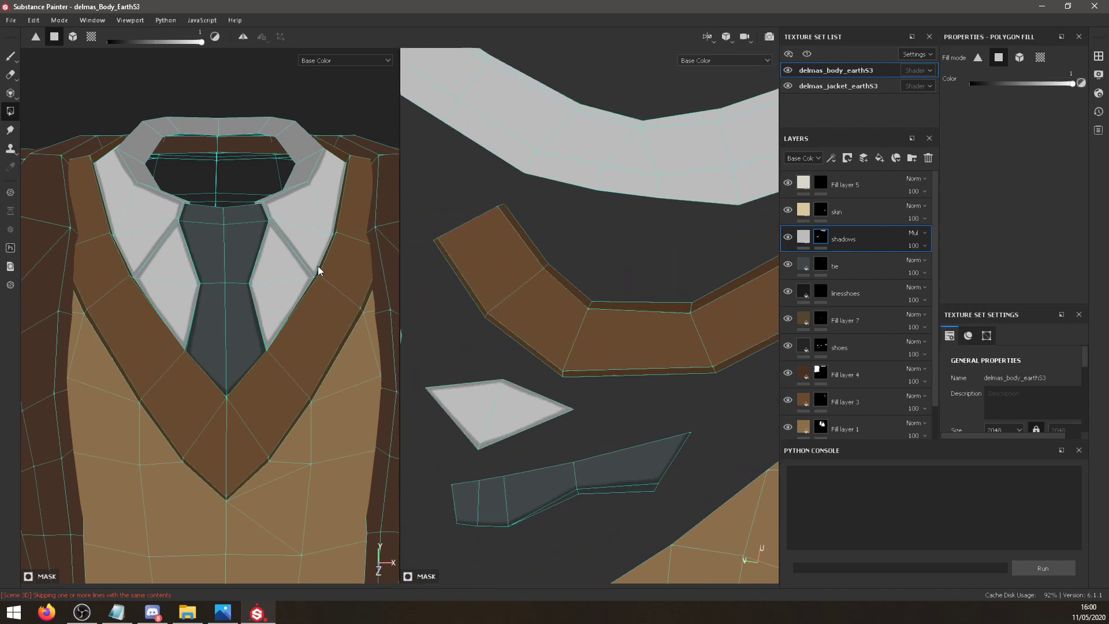
Try brush strokes on the shadows mask along the V-neck's centre seam and diagonally beside it, and undo them.
{"action": "left_click", "coordinate": [12, 58]}
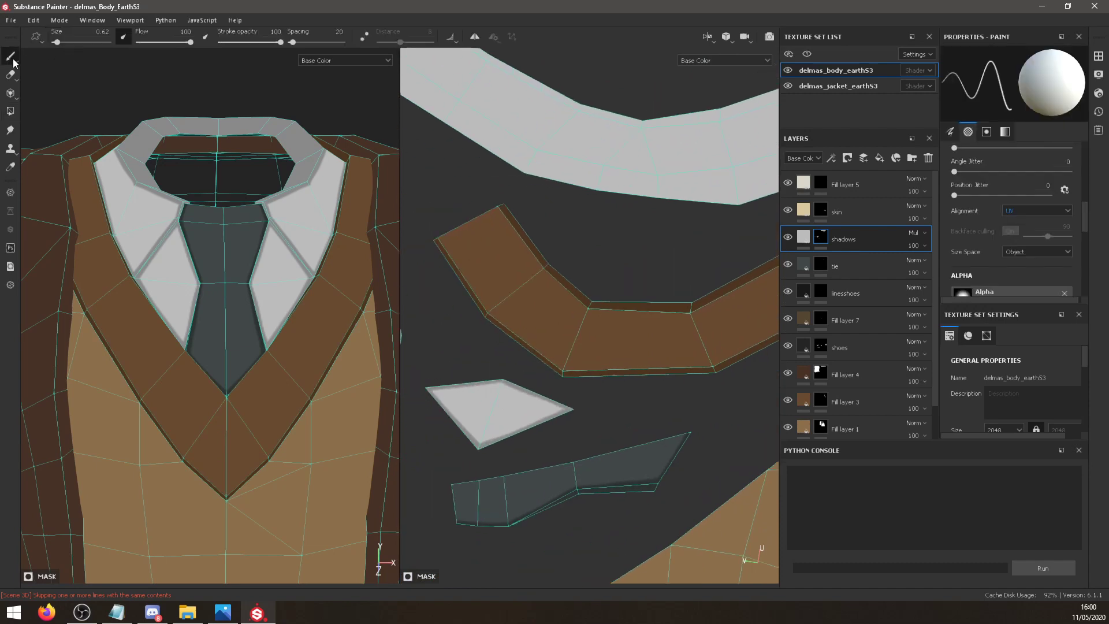
{"action": "middle_click_drag", "start_coordinate": [229, 303], "coordinate": [262, 234], "text": "alt"}
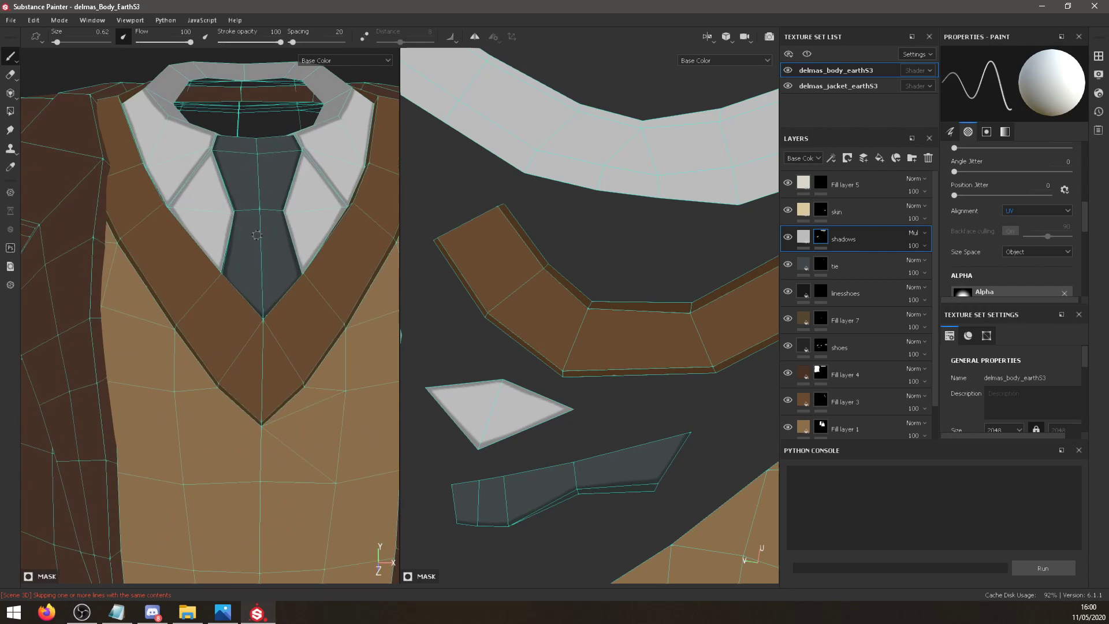
{"action": "left_click_drag", "start_coordinate": [259, 318], "coordinate": [262, 425]}
{"action": "middle_click_drag", "start_coordinate": [660, 331], "coordinate": [514, 361], "text": "alt"}
{"action": "left_click_drag", "start_coordinate": [671, 346], "coordinate": [711, 344], "text": "alt"}
{"action": "middle_click_drag", "start_coordinate": [711, 344], "coordinate": [512, 356], "text": "alt"}
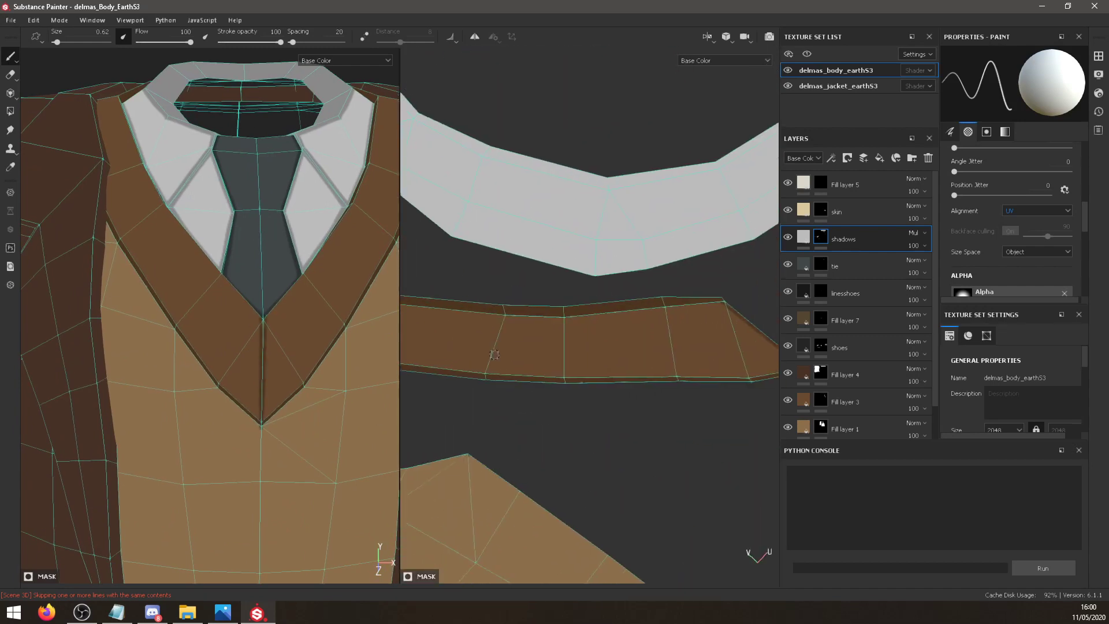
{"action": "scroll", "coordinate": [630, 341], "scroll_direction": "down", "scroll_amount": 2}
{"action": "middle_click_drag", "start_coordinate": [630, 342], "coordinate": [524, 343], "text": "alt"}
{"action": "left_click_drag", "start_coordinate": [617, 348], "coordinate": [633, 353], "text": "alt"}
{"action": "scroll", "coordinate": [633, 353], "scroll_direction": "down", "scroll_amount": 2}
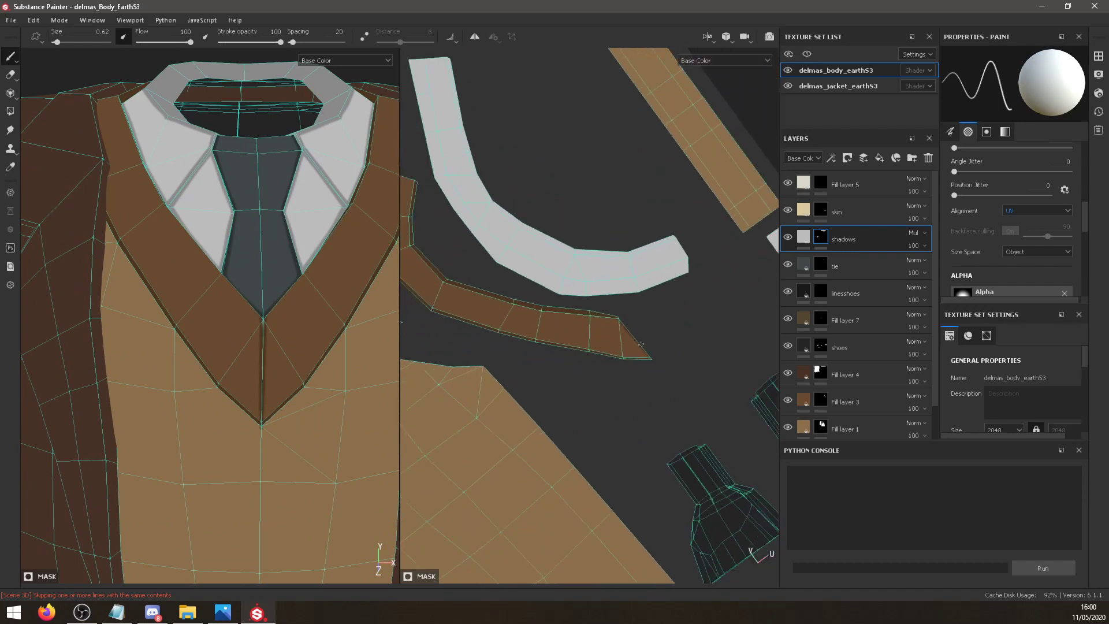
{"action": "scroll", "coordinate": [633, 353], "scroll_direction": "up", "scroll_amount": 5}
{"action": "left_click_drag", "start_coordinate": [585, 271], "coordinate": [633, 369]}
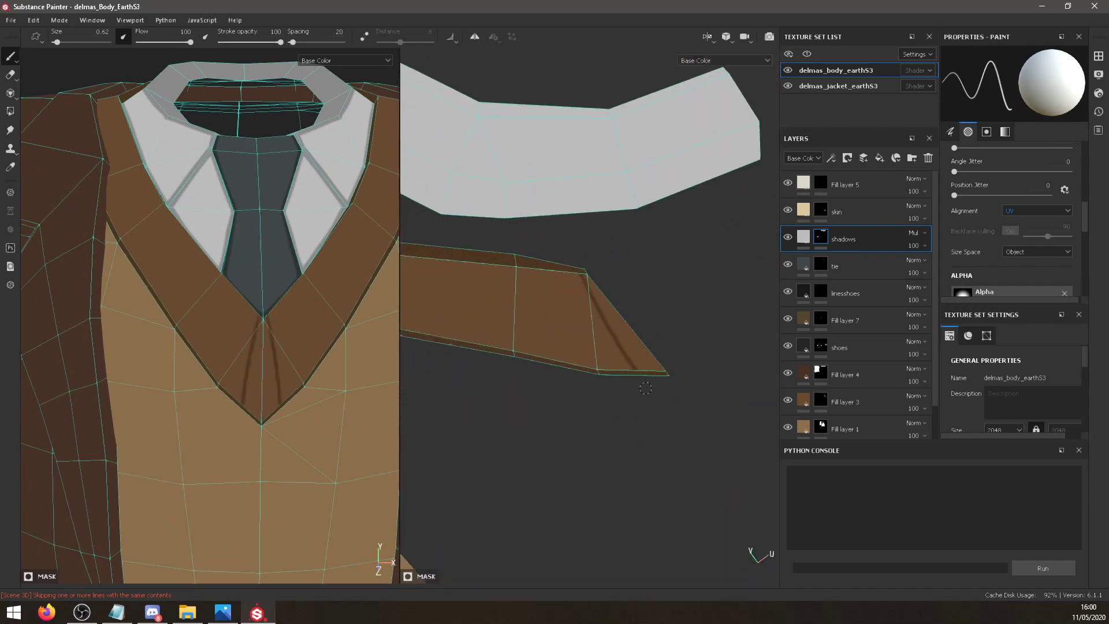
{"action": "key", "text": "ctrl+z"}
{"action": "key", "text": "ctrl+y"}
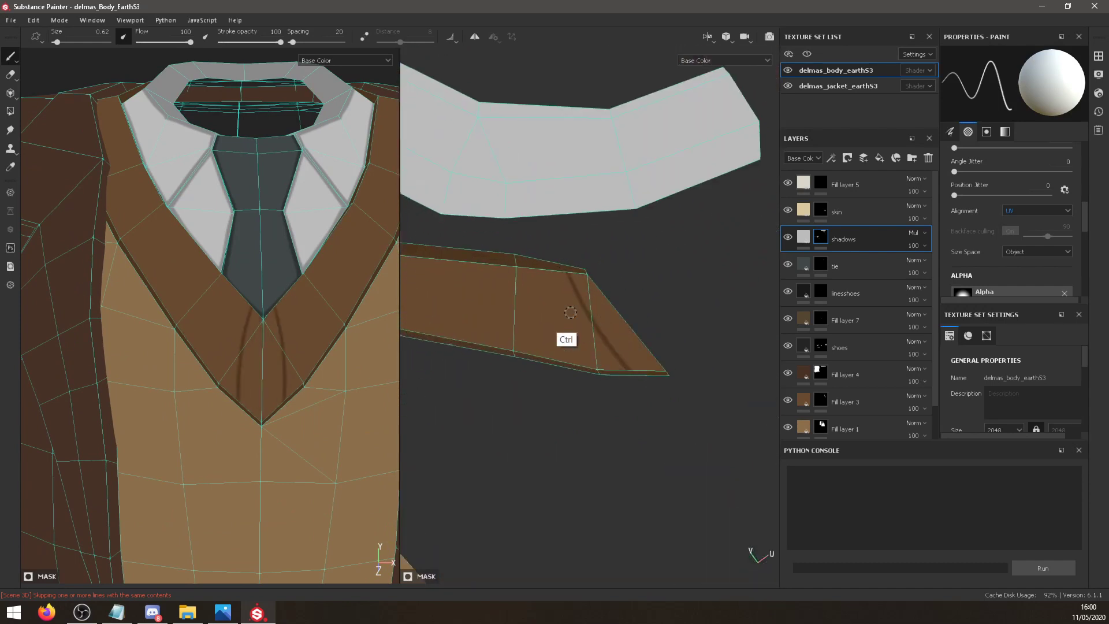
{"action": "key", "text": "ctrl+z"}
{"action": "key", "text": "ctrl+y"}
{"action": "key", "text": "ctrl+z"}
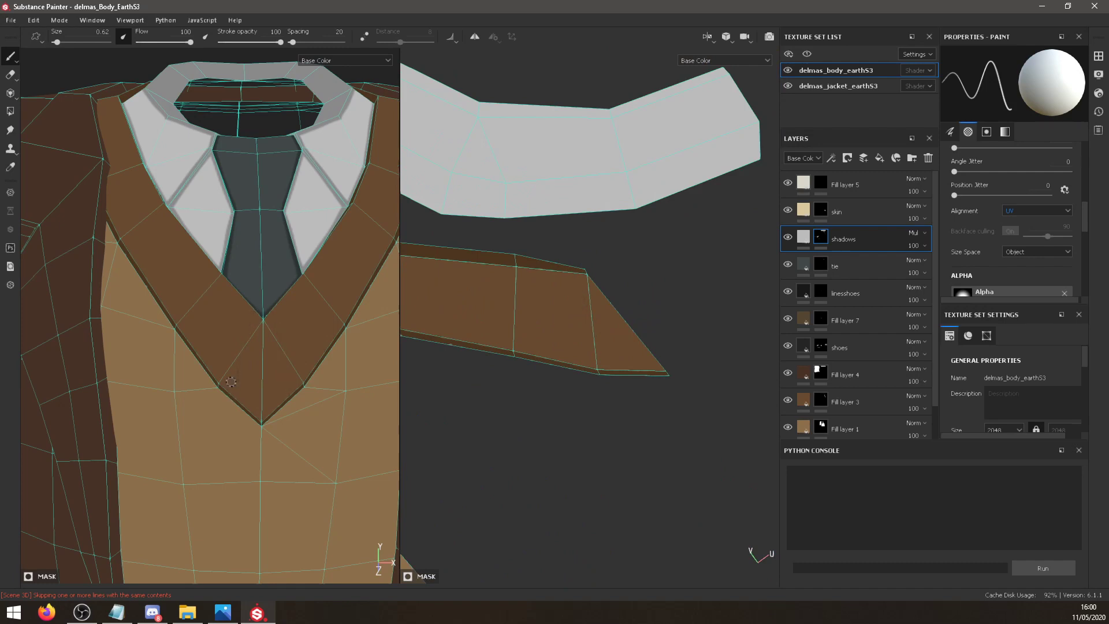
Check the character's reference in Discord and paint a shadow line along the centre seam at the tip of the V-neck band.
{"action": "key", "text": "alt+Tab"}
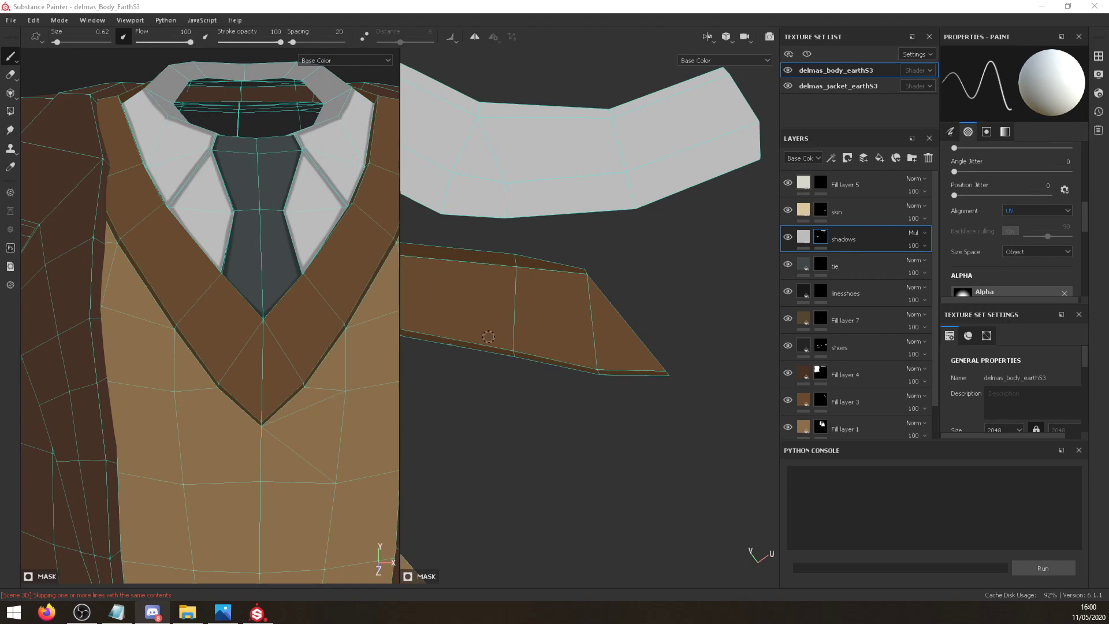
{"action": "mouse_move", "coordinate": [219, 382]}
{"action": "left_mouse_down"}
{"action": "mouse_move", "coordinate": [255, 312]}
{"action": "mouse_move", "coordinate": [261, 416]}
{"action": "left_mouse_up"}
{"action": "key", "text": "ctrl+z"}
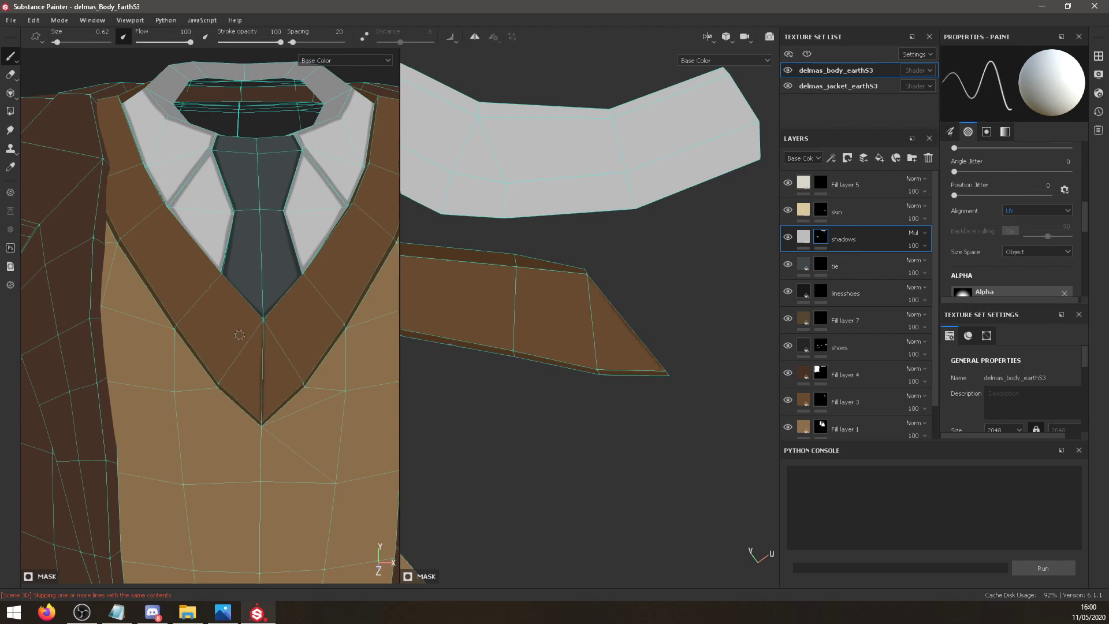
Try curved rib strokes across the V-neck band beside the centre seam on the 3D model and undo them.
{"action": "left_click_drag", "start_coordinate": [244, 303], "coordinate": [212, 373]}
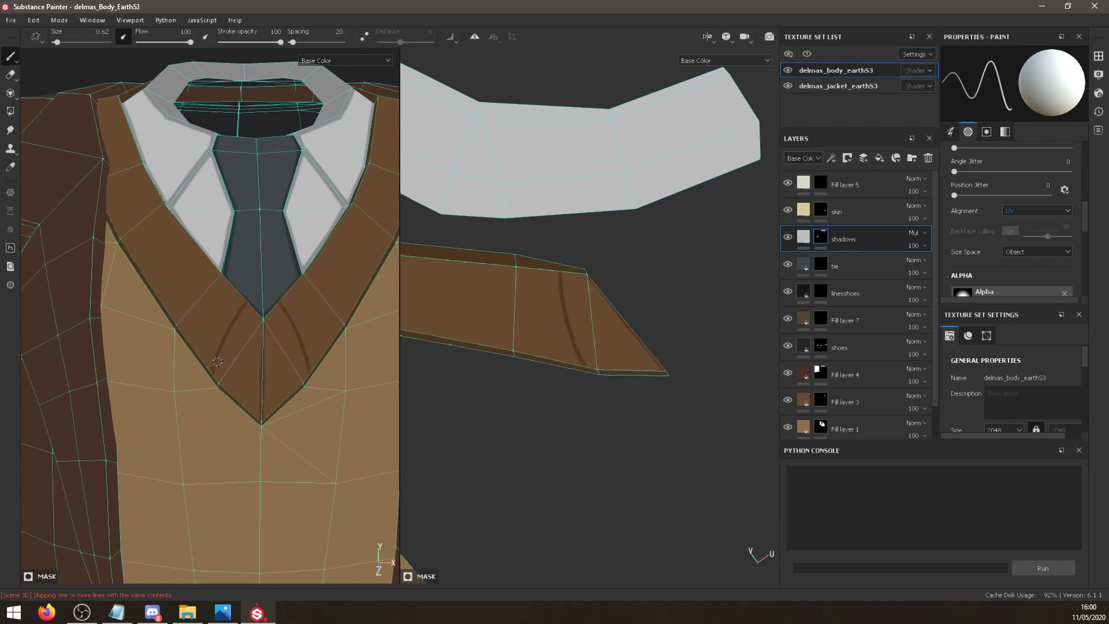
{"action": "key", "text": "ctrl+z"}
{"action": "left_click_drag", "start_coordinate": [247, 305], "coordinate": [213, 372]}
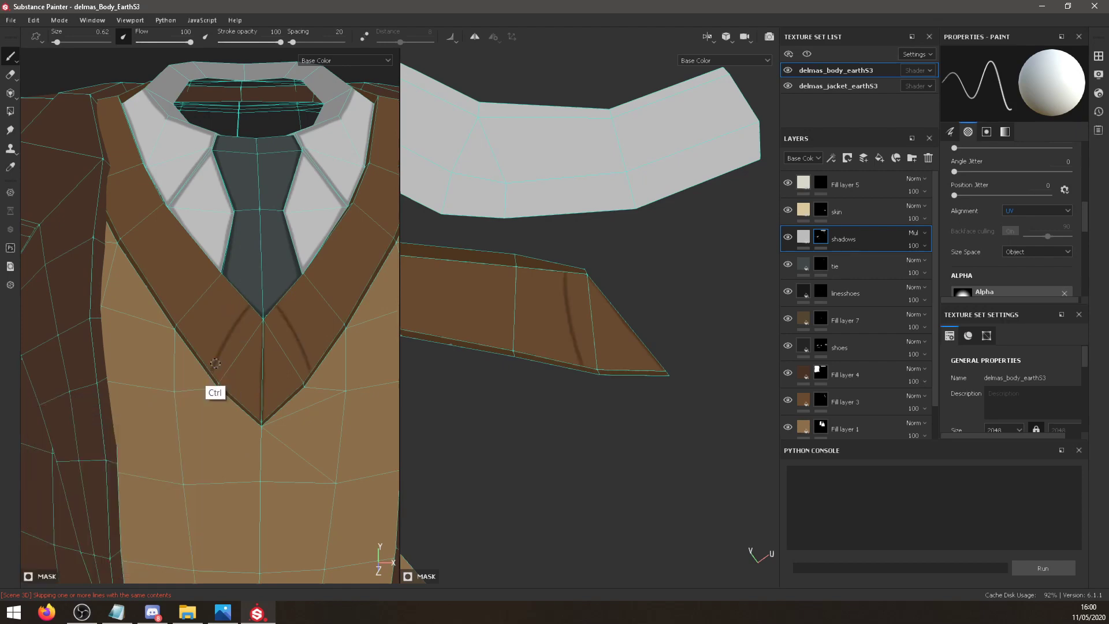
{"action": "key", "text": "ctrl+z"}
{"action": "left_click", "coordinate": [252, 306], "text": "shift"}
{"action": "key", "text": "ctrl+z"}
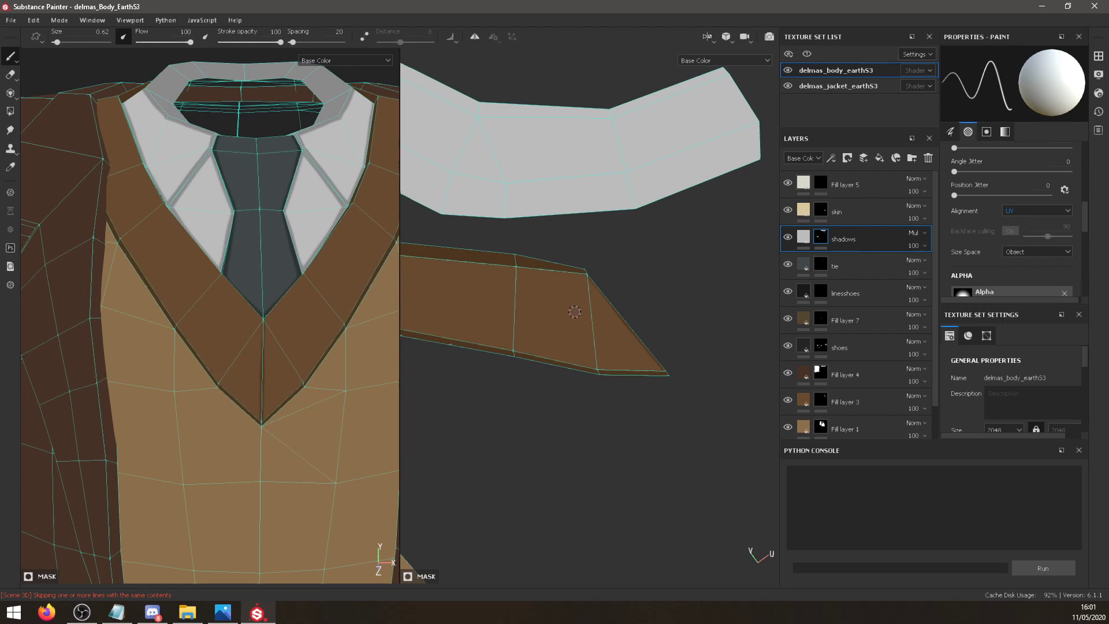
Try several rib strokes across the V-neck band near its pointed end in the UV view, undoing each one.
{"action": "left_click_drag", "start_coordinate": [564, 271], "coordinate": [583, 368]}
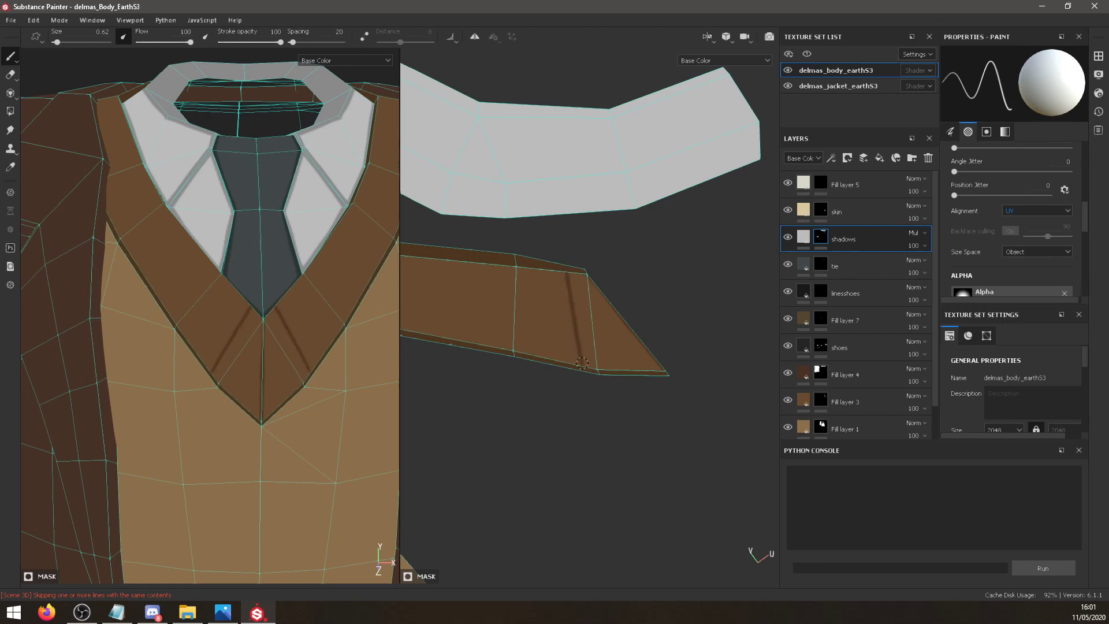
{"action": "key", "text": "ctrl+z"}
{"action": "left_click_drag", "start_coordinate": [574, 272], "coordinate": [578, 368]}
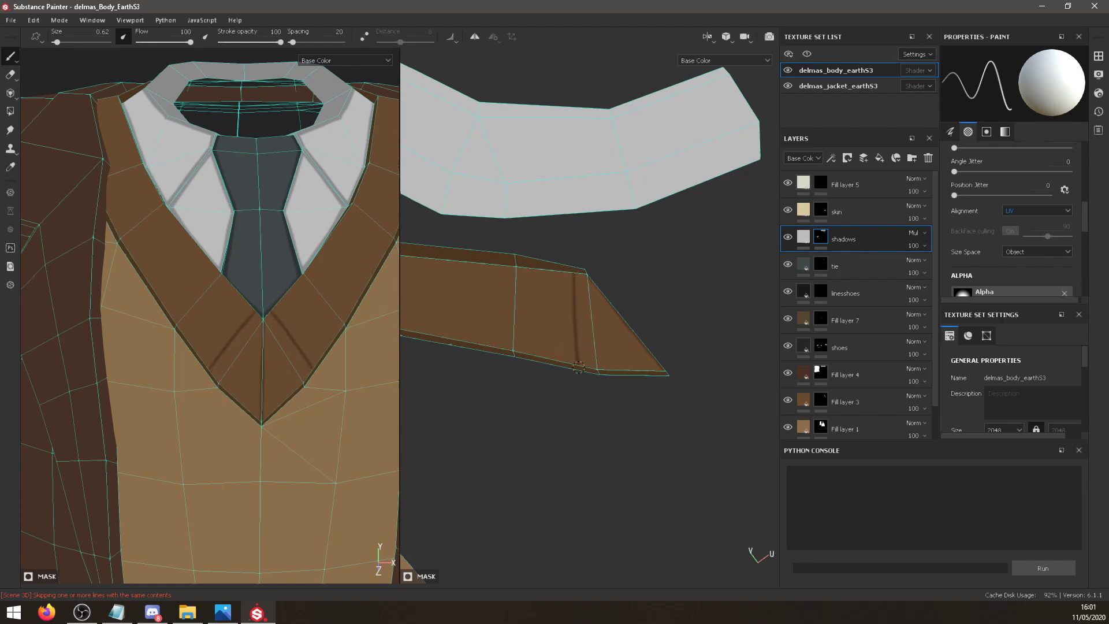
{"action": "key", "text": "ctrl+z"}
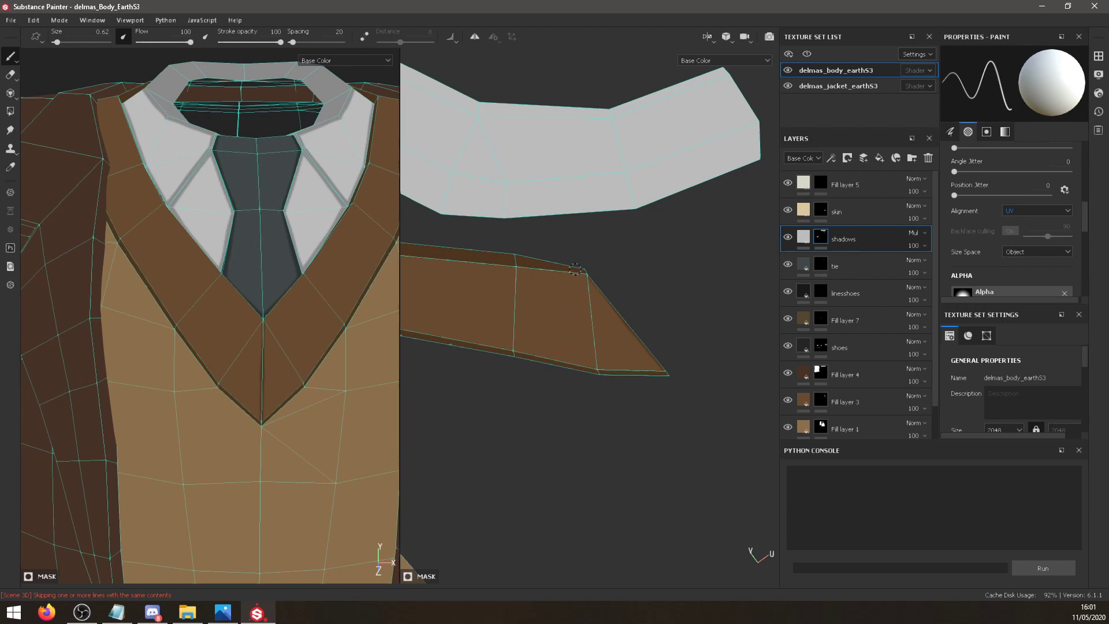
{"action": "left_click_drag", "start_coordinate": [585, 292], "coordinate": [588, 361]}
{"action": "key", "text": "ctrl+z"}
{"action": "left_click_drag", "start_coordinate": [578, 271], "coordinate": [590, 366]}
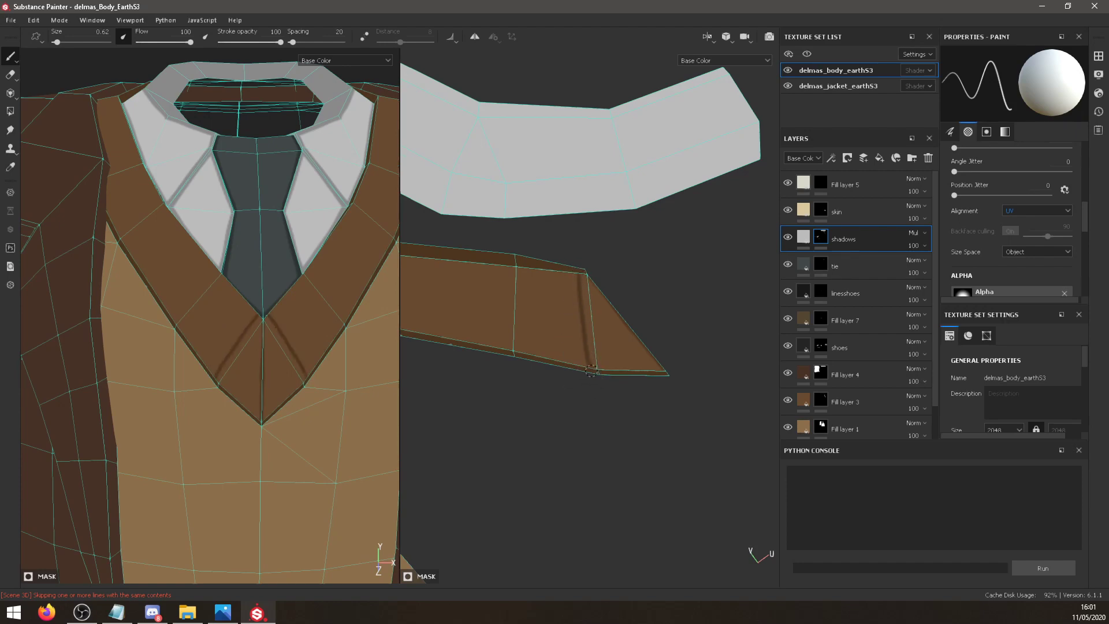
{"action": "key", "text": "ctrl+z"}
{"action": "left_click_drag", "start_coordinate": [570, 275], "coordinate": [592, 368]}
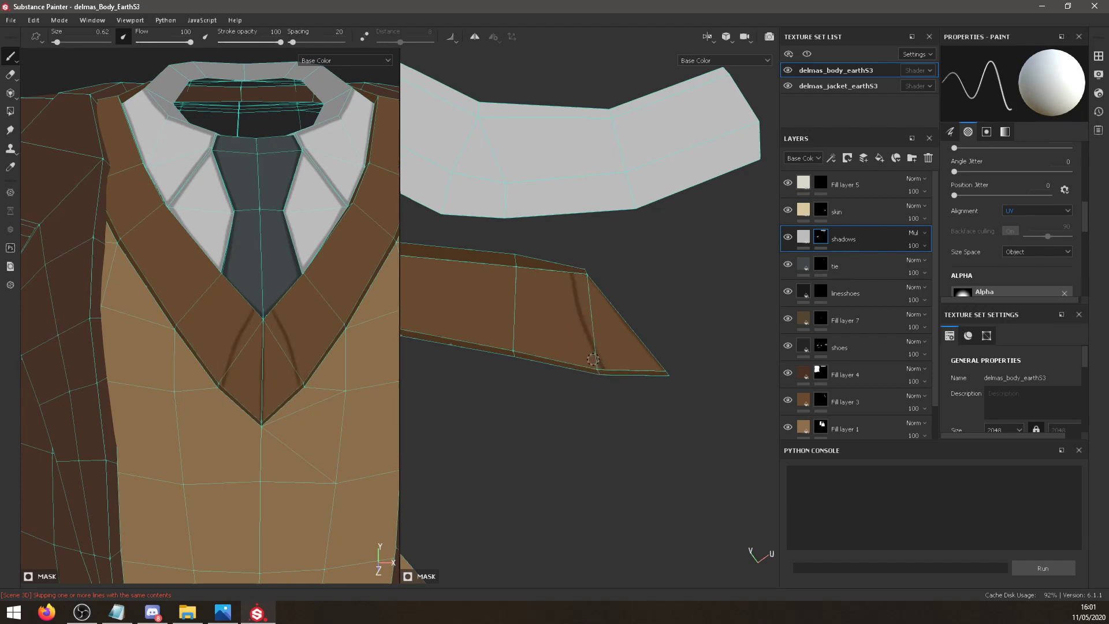
{"action": "key", "text": "ctrl+z"}
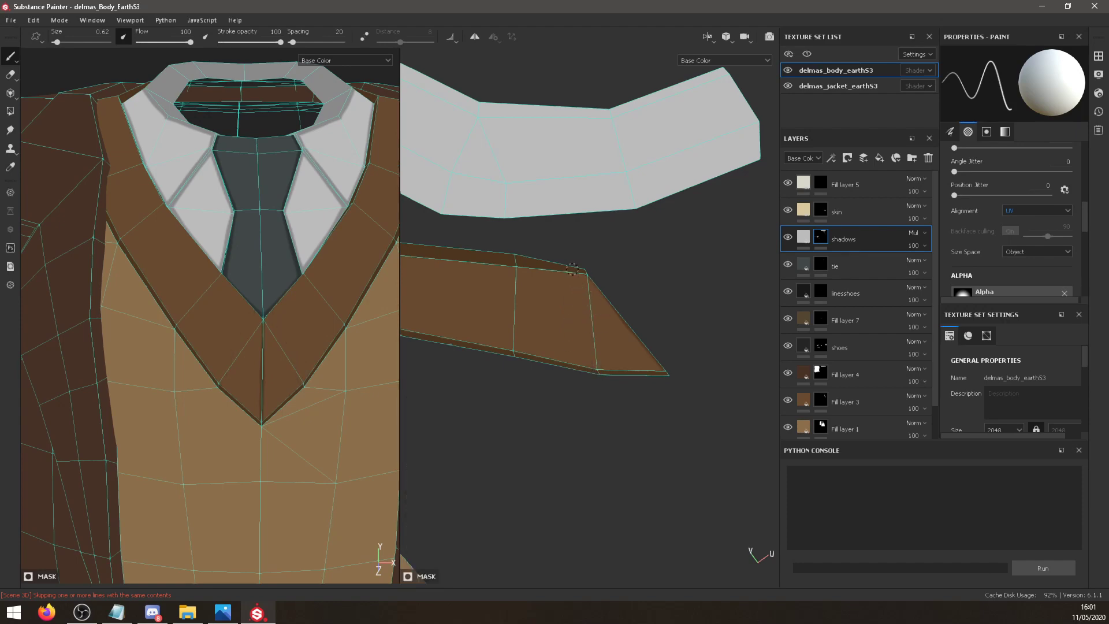
Paint a slightly slanted rib shadow line across the V-neck band just before its pointed end in the UV view.
{"action": "left_click_drag", "start_coordinate": [572, 270], "coordinate": [592, 363]}
{"action": "key", "text": "ctrl+z"}
{"action": "left_click_drag", "start_coordinate": [577, 283], "coordinate": [594, 371]}
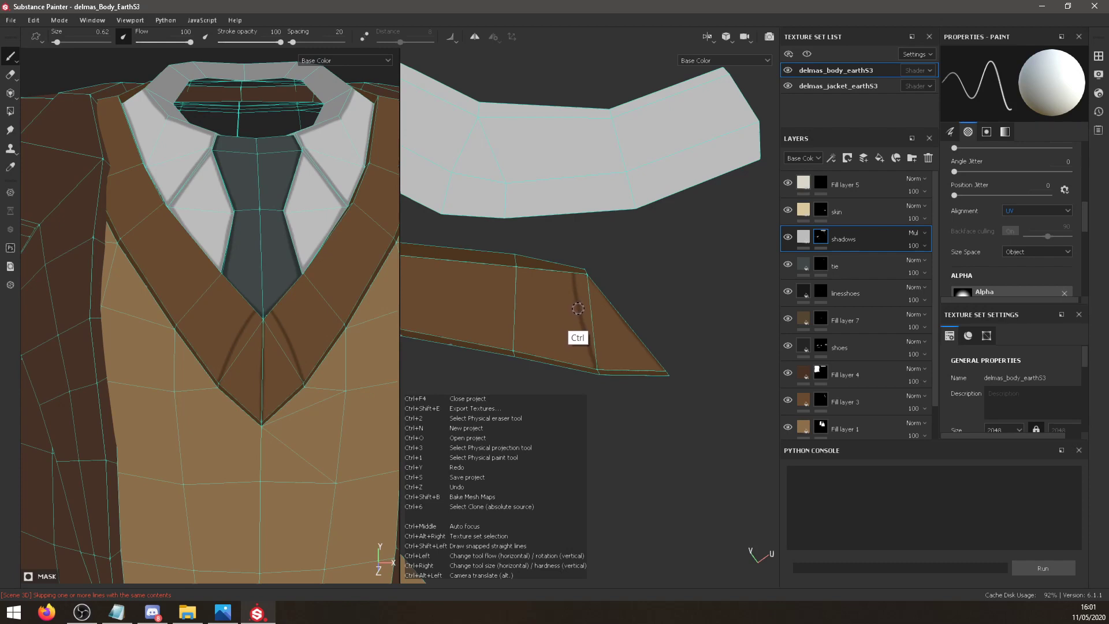
{"action": "key", "text": "ctrl+z"}
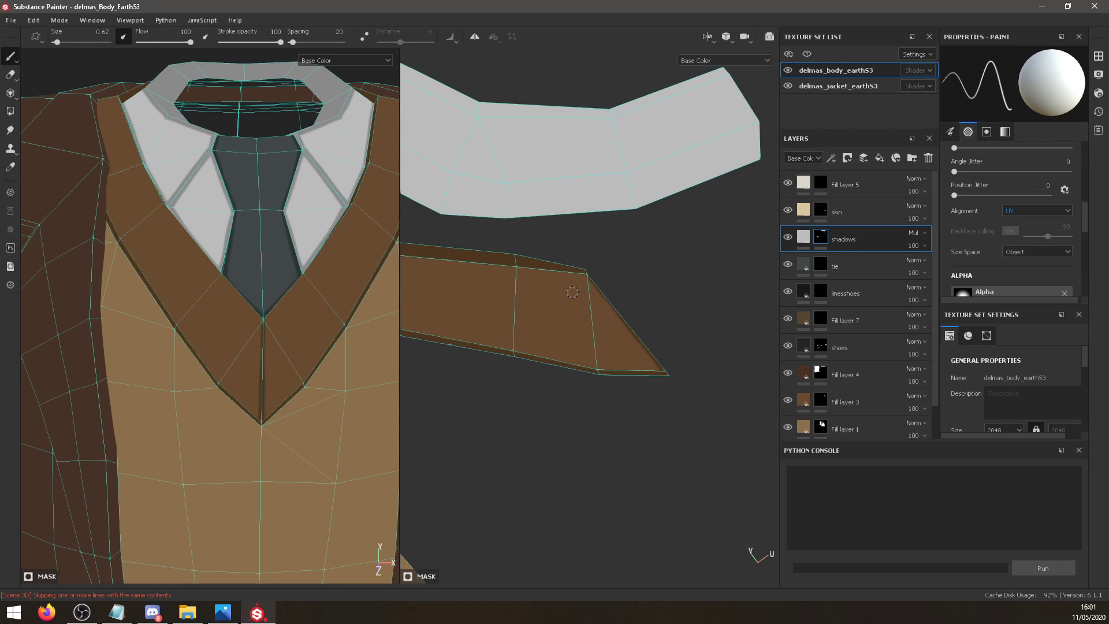
{"action": "left_click_drag", "start_coordinate": [565, 270], "coordinate": [595, 368]}
{"action": "key", "text": "ctrl+z"}
{"action": "left_click_drag", "start_coordinate": [572, 268], "coordinate": [591, 367]}
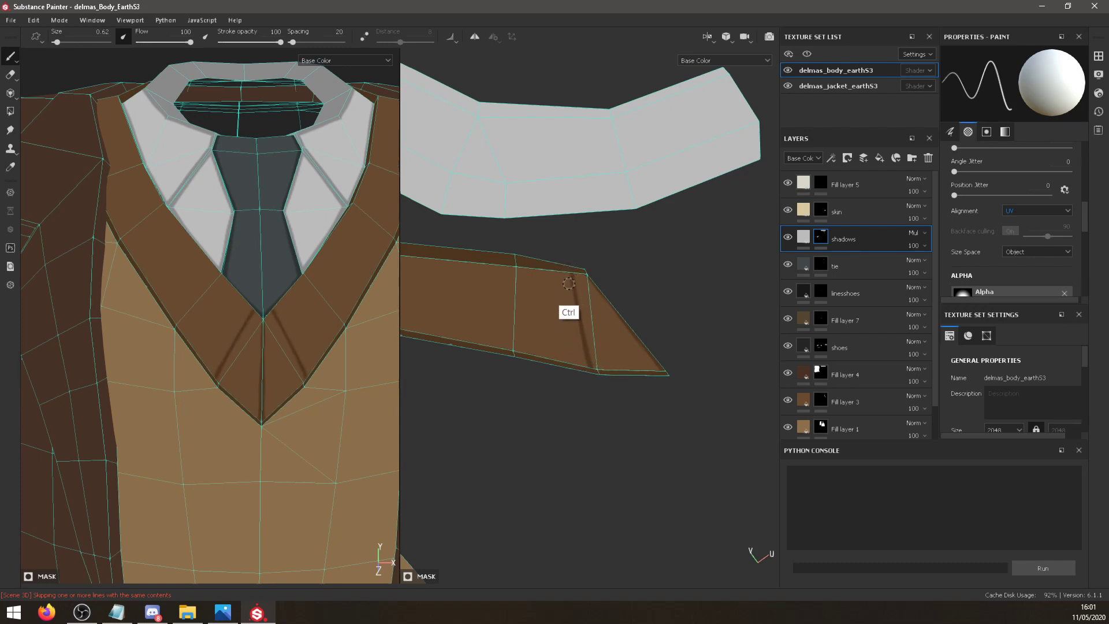
{"action": "key", "text": "ctrl+z"}
{"action": "left_click_drag", "start_coordinate": [570, 271], "coordinate": [590, 369]}
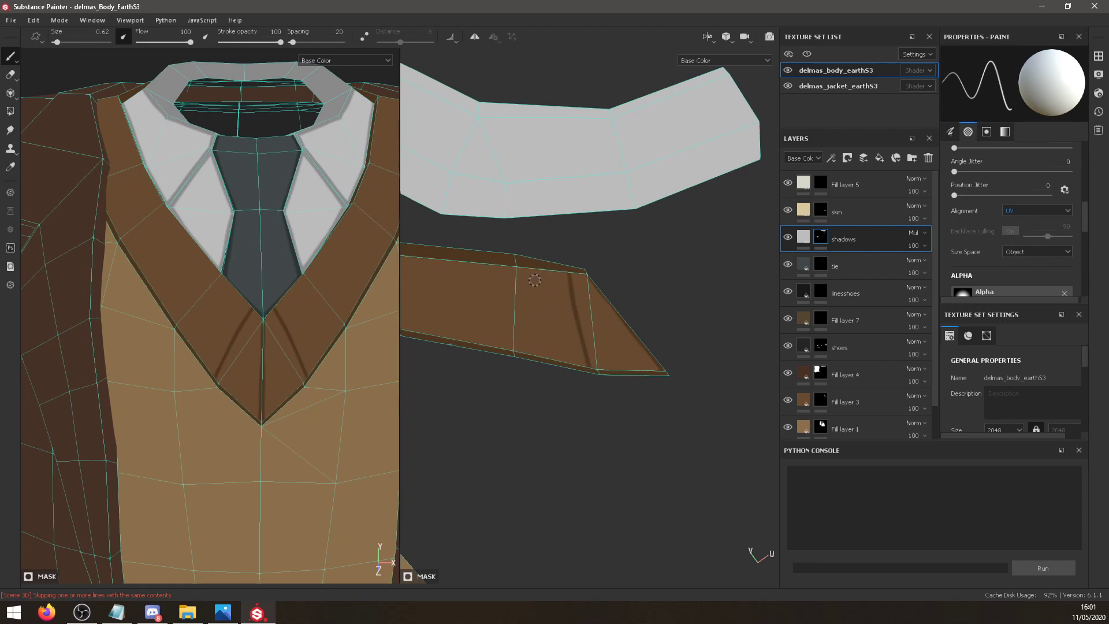
Try a second rib stroke across the V-neck band, close to the next cross edge from the tip, and undo each attempt.
{"action": "left_click_drag", "start_coordinate": [532, 267], "coordinate": [540, 362]}
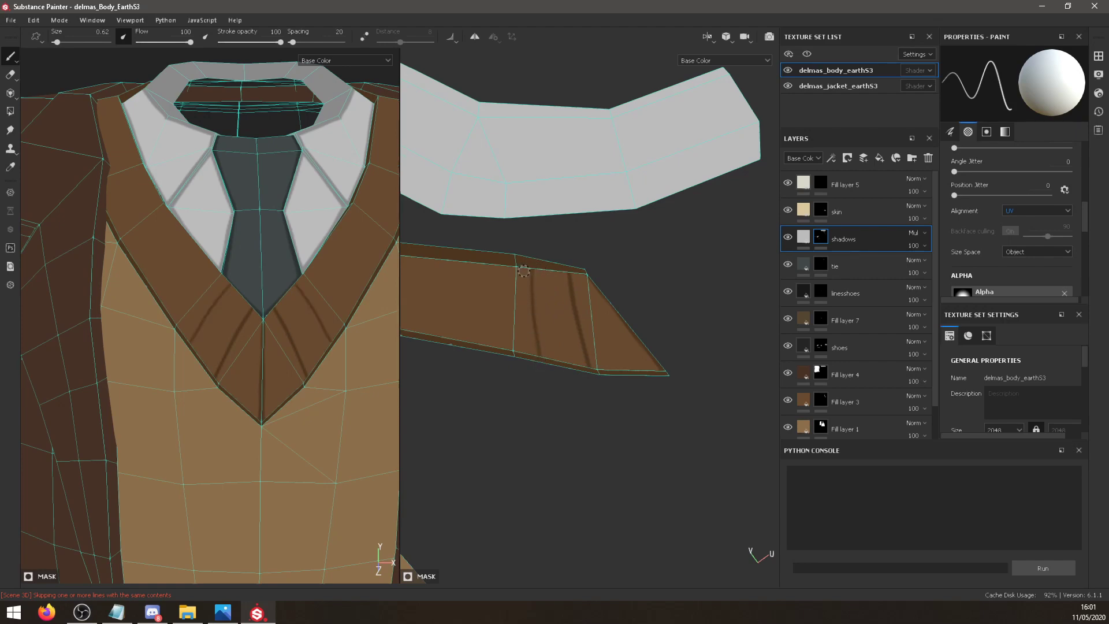
{"action": "left_click_drag", "start_coordinate": [524, 265], "coordinate": [526, 355]}
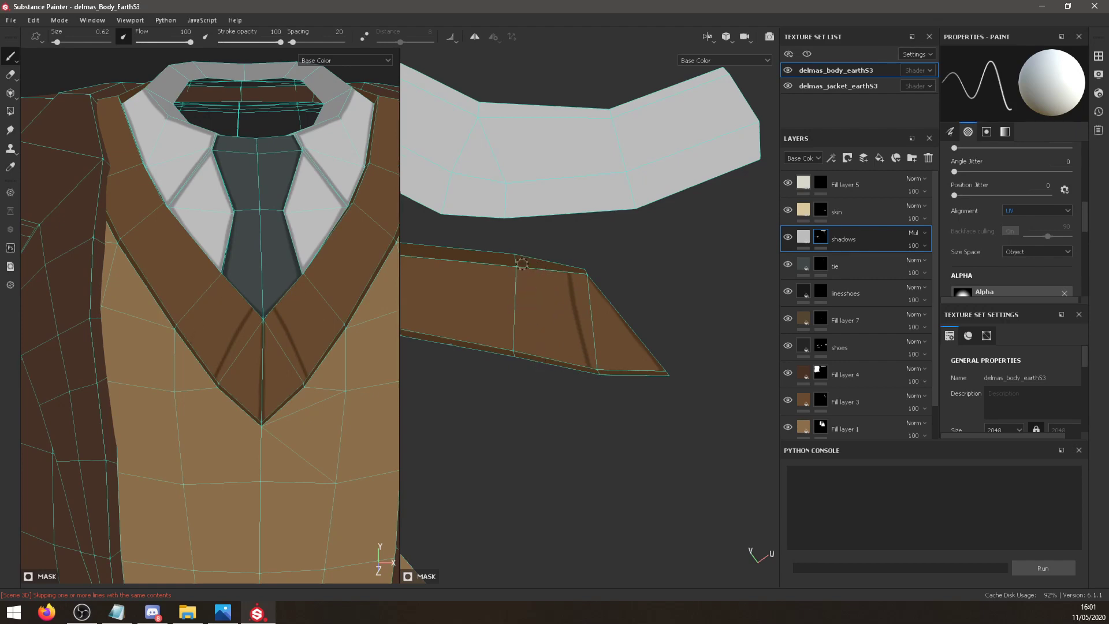
{"action": "key", "text": "ctrl+z"}
{"action": "left_click_drag", "start_coordinate": [518, 265], "coordinate": [520, 350]}
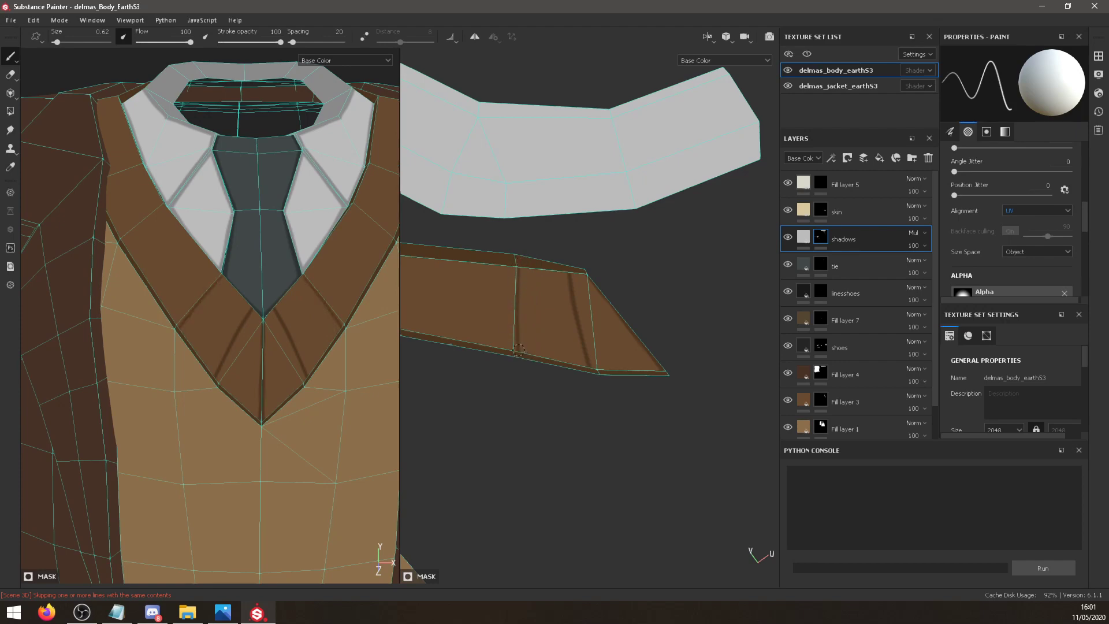
{"action": "key", "text": "ctrl+z"}
{"action": "left_click_drag", "start_coordinate": [524, 266], "coordinate": [527, 358]}
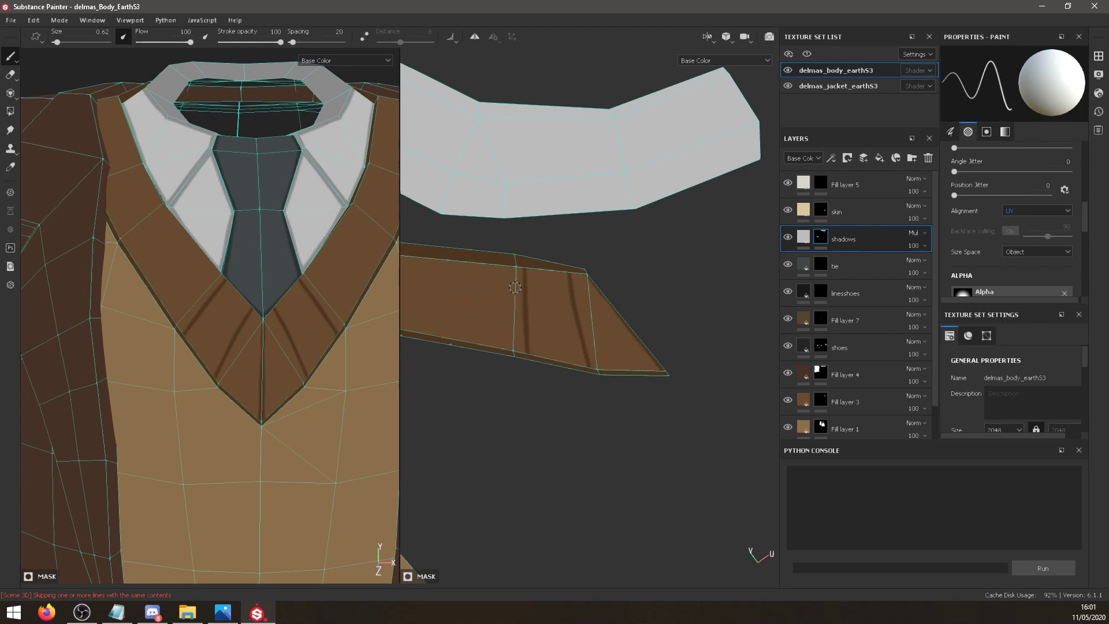
{"action": "key", "text": "ctrl+z"}
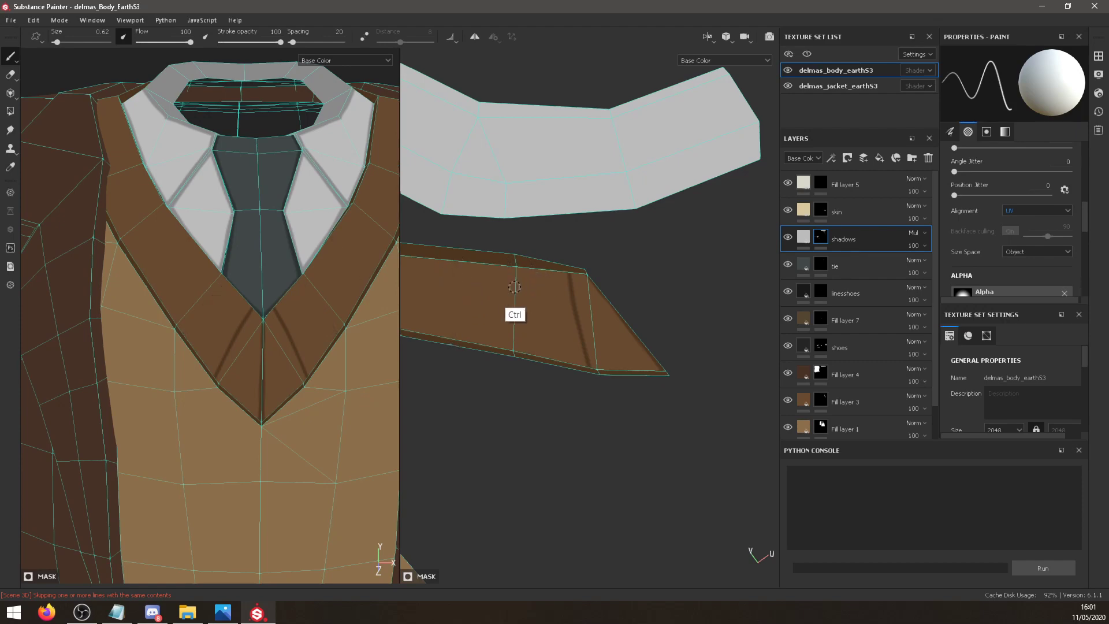
Paint two more rib shadow lines across the V-neck band: one on the next cross edge and one farther from the tip.
{"action": "left_click_drag", "start_coordinate": [515, 287], "coordinate": [518, 354]}
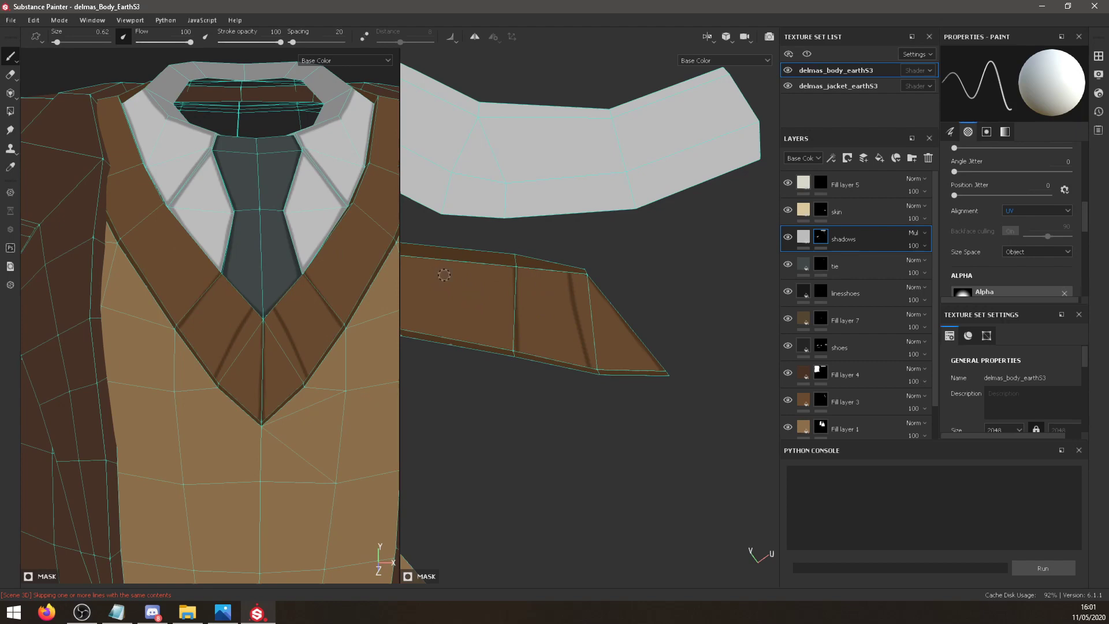
{"action": "mouse_move", "coordinate": [514, 267]}
{"action": "left_mouse_down"}
{"action": "mouse_move", "coordinate": [513, 350]}
{"action": "mouse_move", "coordinate": [513, 339]}
{"action": "left_mouse_up"}
{"action": "key", "text": "ctrl+z"}
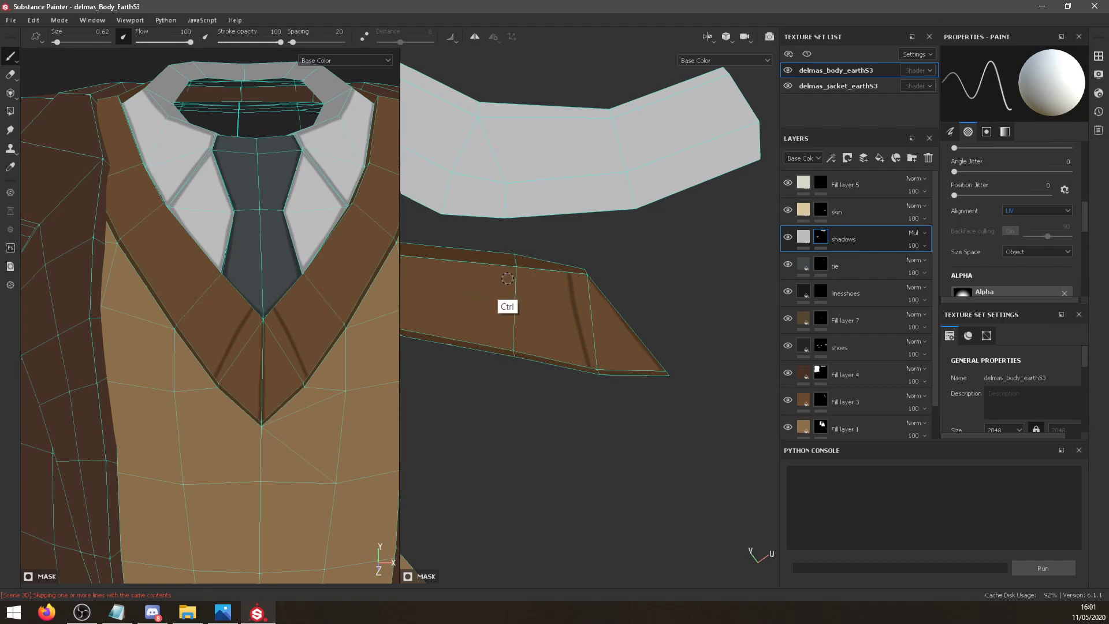
{"action": "key", "text": "ctrl+z"}
{"action": "left_click_drag", "start_coordinate": [510, 271], "coordinate": [515, 349]}
{"action": "key", "text": "ctrl+z"}
{"action": "left_click_drag", "start_coordinate": [515, 266], "coordinate": [516, 358]}
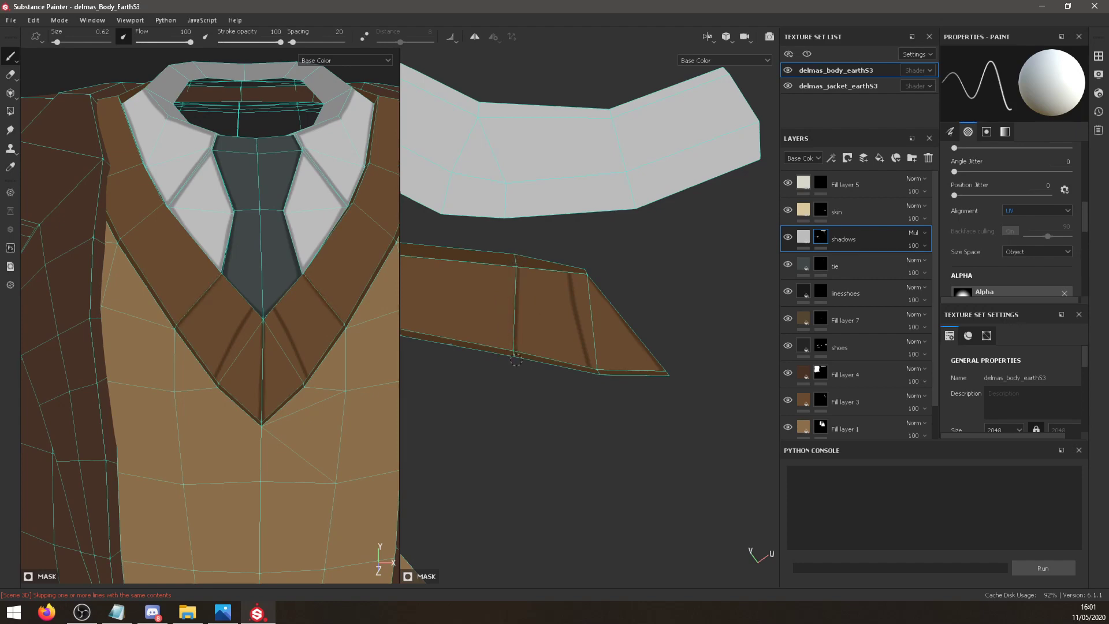
{"action": "left_click_drag", "start_coordinate": [437, 253], "coordinate": [428, 349]}
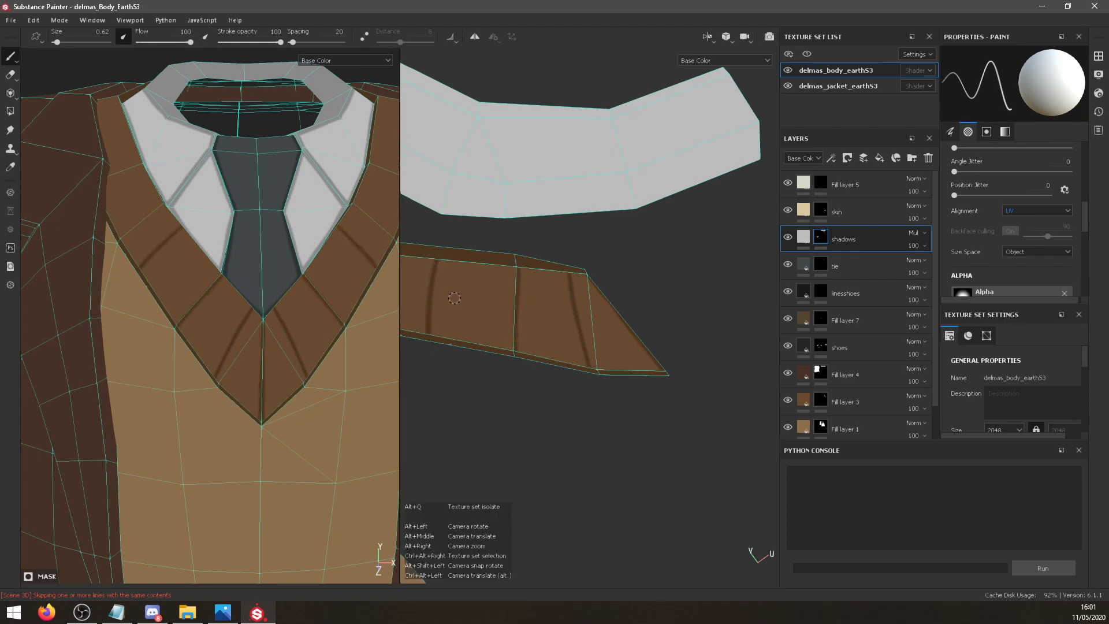
Paint two rib shadow lines across the V-neck band in the UV view, in the next segments away from the pointed end.
{"action": "scroll", "coordinate": [440, 277], "scroll_direction": "up", "scroll_amount": 3}
{"action": "key", "text": "ctrl+z"}
{"action": "left_click_drag", "start_coordinate": [627, 301], "coordinate": [616, 388]}
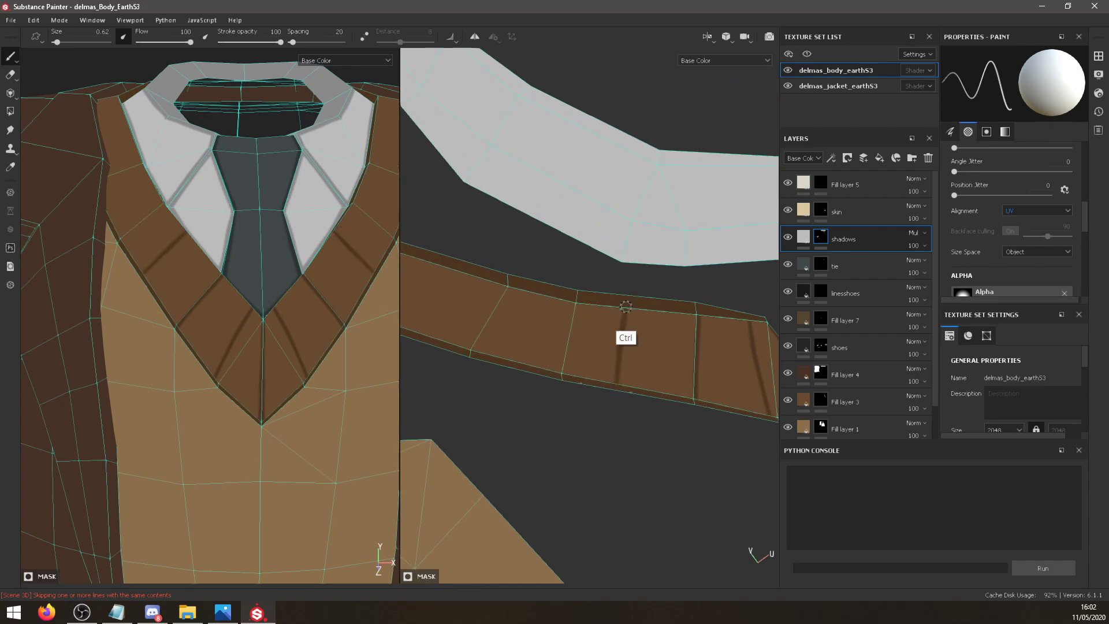
{"action": "key", "text": "ctrl+z"}
{"action": "key", "text": "ctrl+y"}
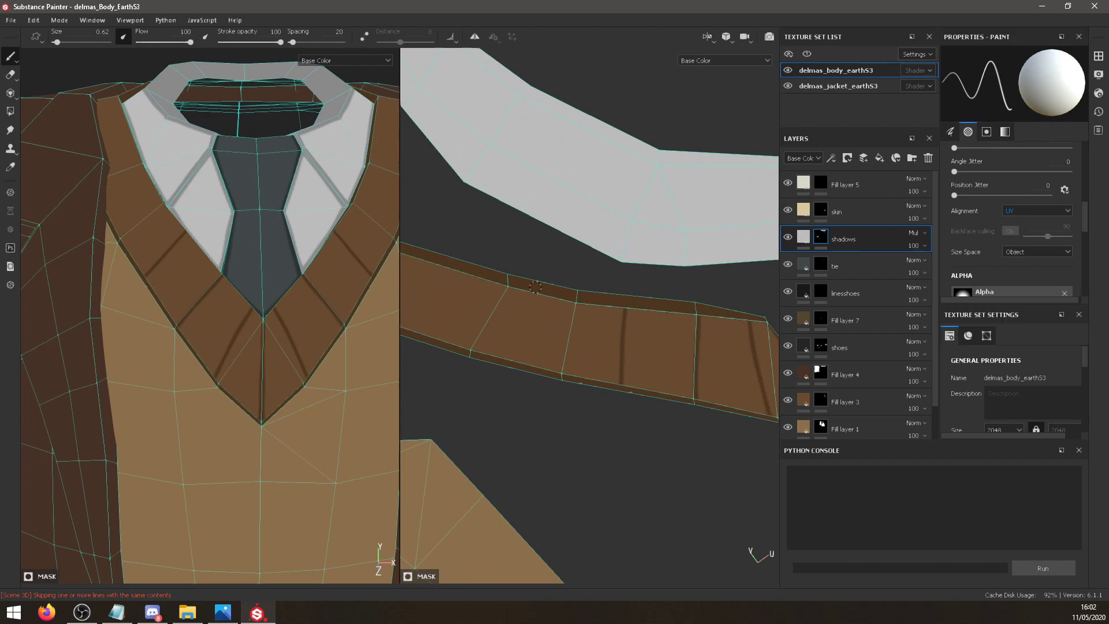
{"action": "left_click_drag", "start_coordinate": [513, 358], "coordinate": [536, 287]}
{"action": "key", "text": "ctrl+z"}
{"action": "left_click_drag", "start_coordinate": [531, 362], "coordinate": [550, 291]}
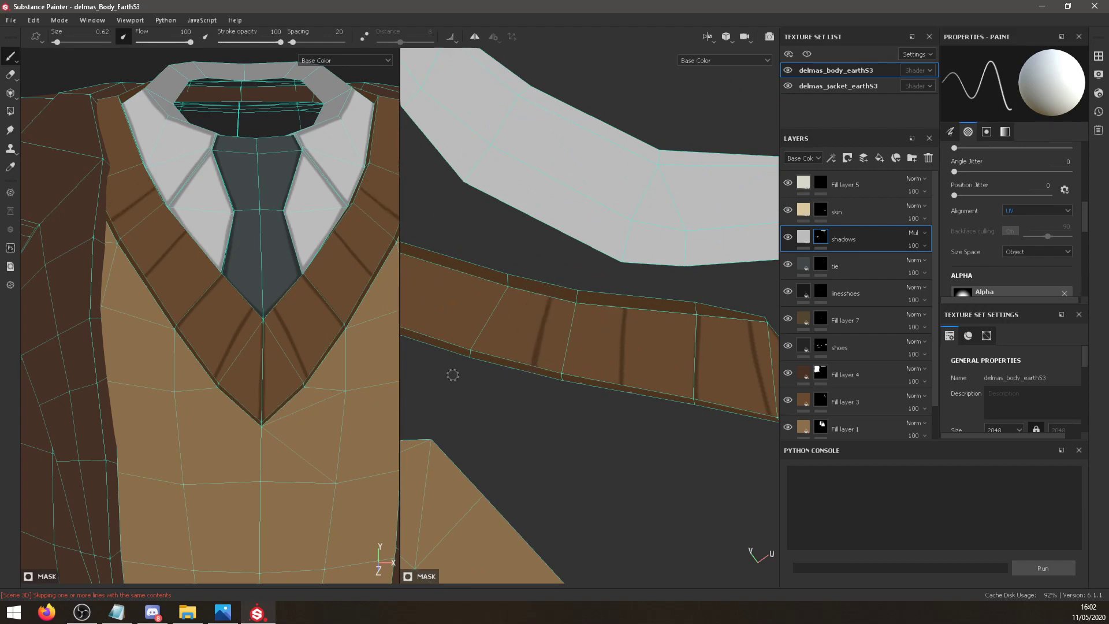
Paint three slanted rib shadow lines across the V-neck band's segments leading to the bend in the UV view.
{"action": "scroll", "coordinate": [452, 386], "scroll_direction": "up", "scroll_amount": 3}
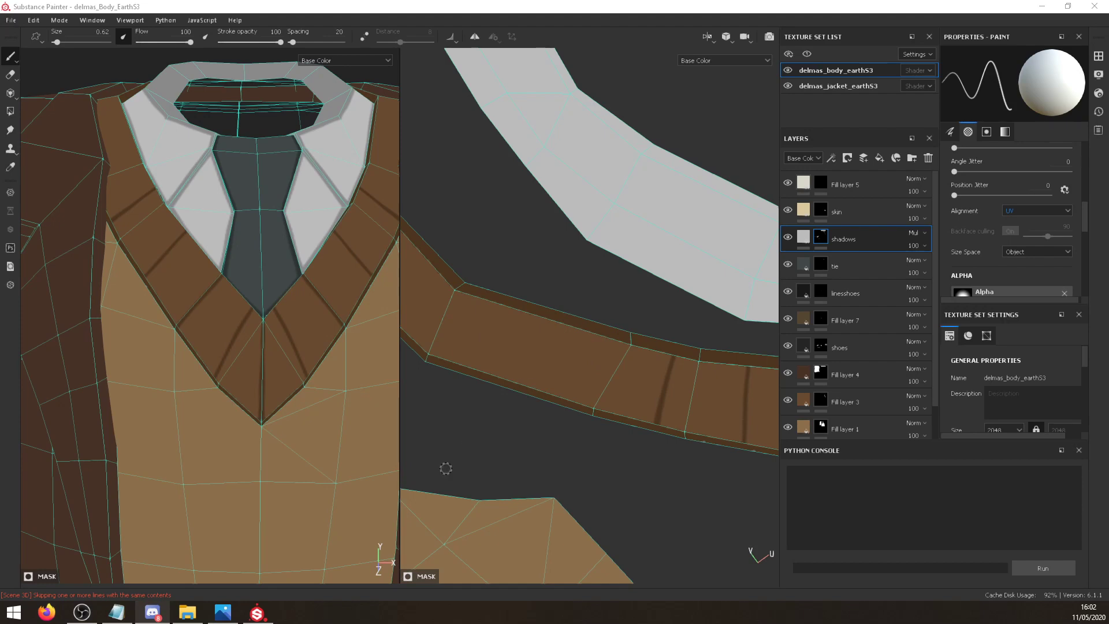
{"action": "left_click", "coordinate": [594, 352]}
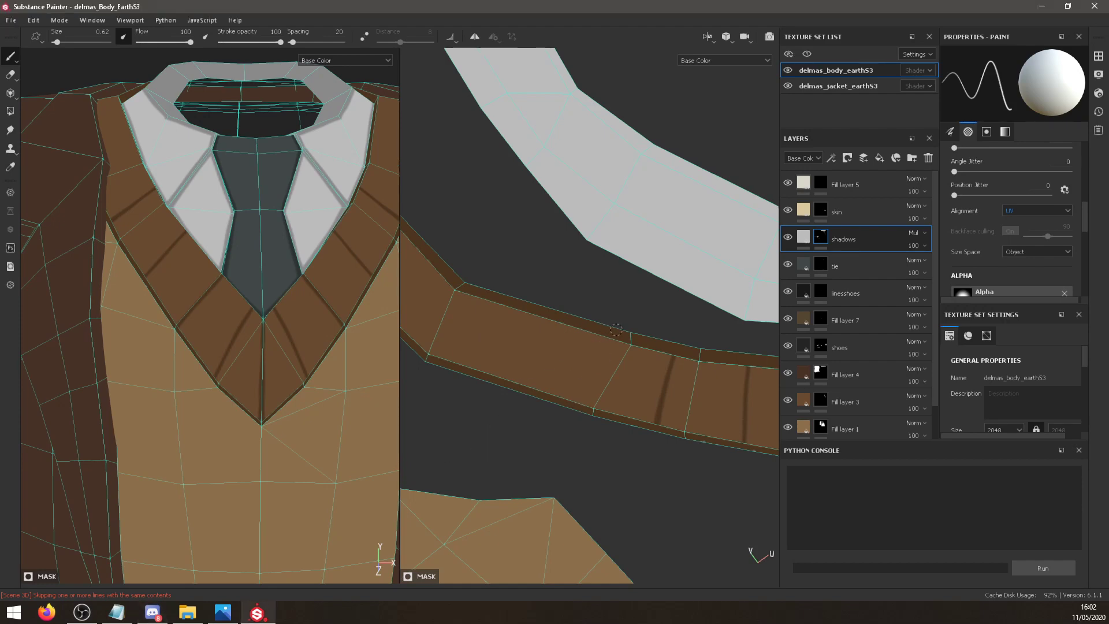
{"action": "left_click_drag", "start_coordinate": [585, 403], "coordinate": [605, 356]}
{"action": "left_click_drag", "start_coordinate": [552, 322], "coordinate": [526, 386]}
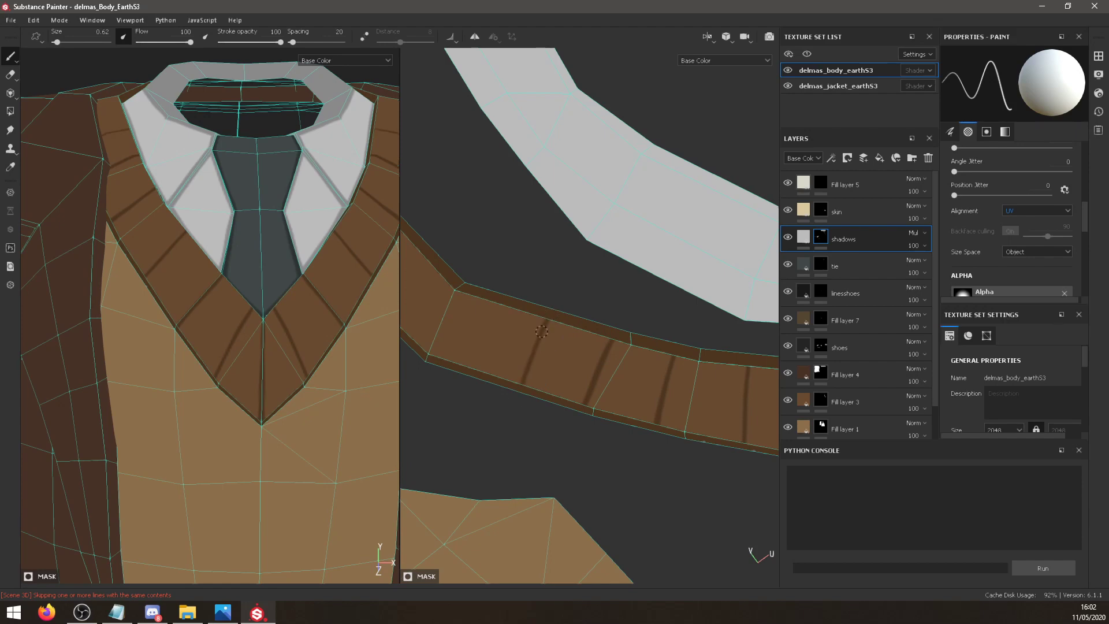
{"action": "left_click_drag", "start_coordinate": [497, 299], "coordinate": [460, 383]}
{"action": "mouse_move", "coordinate": [336, 312]}
{"action": "left_mouse_down", "text": "alt"}
{"action": "mouse_move", "coordinate": [231, 456]}
{"action": "mouse_move", "coordinate": [290, 409]}
{"action": "left_mouse_up", "text": "alt"}
{"action": "left_click_drag", "start_coordinate": [484, 304], "coordinate": [481, 305]}
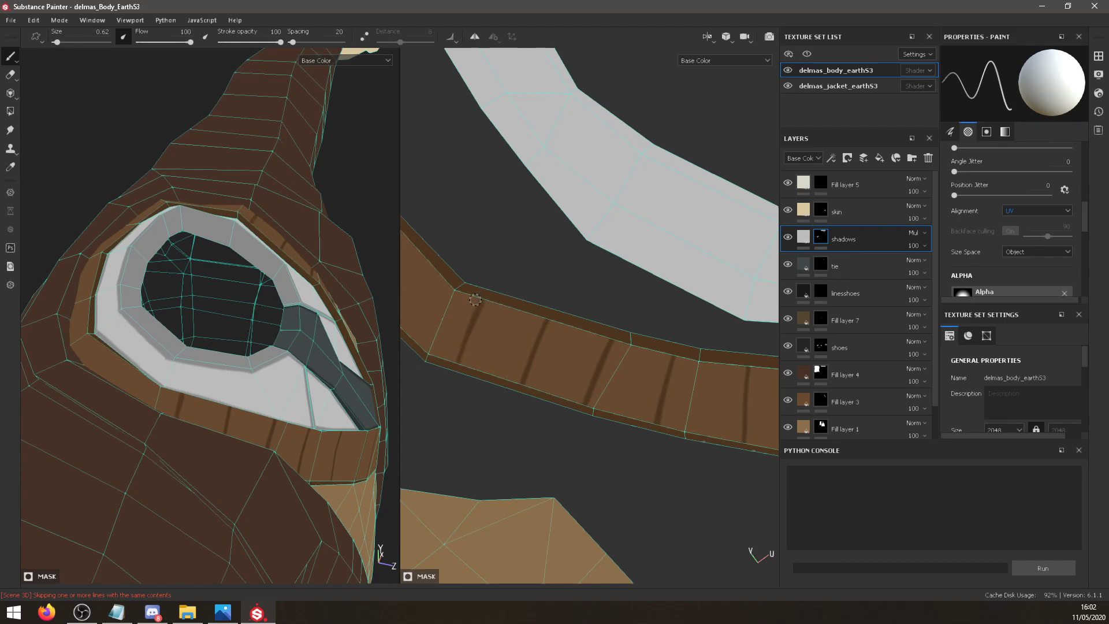
Switch to Firefox, enlarge the cartoon reference image, examine the character's ribbed vest, and close the browser window.
{"action": "key", "text": "alt+Tab"}
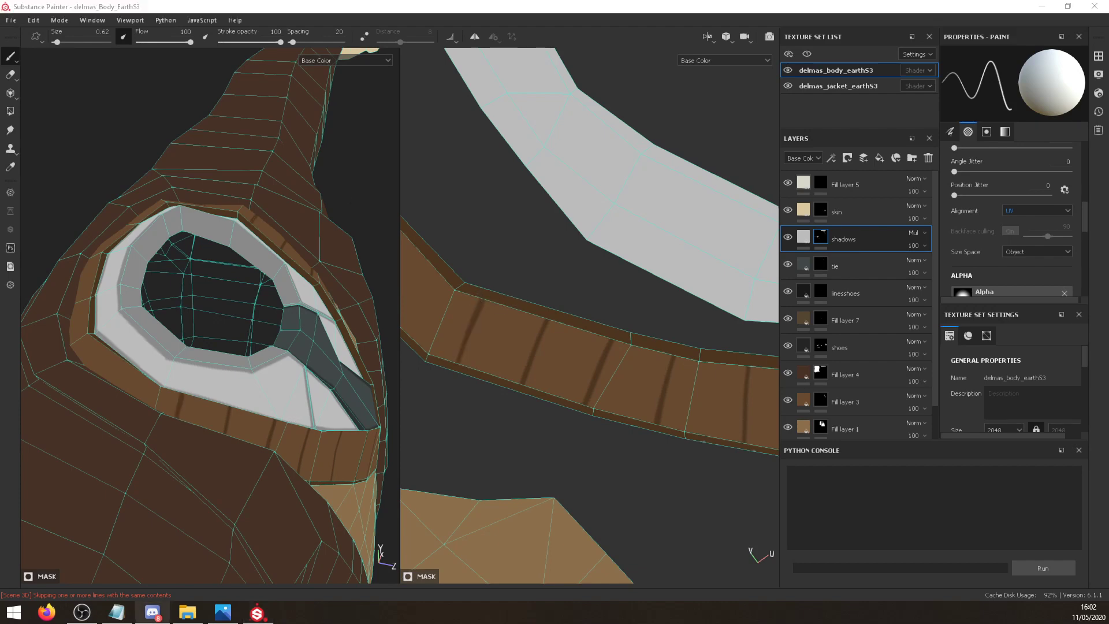
{"action": "key", "text": "alt+Tab"}
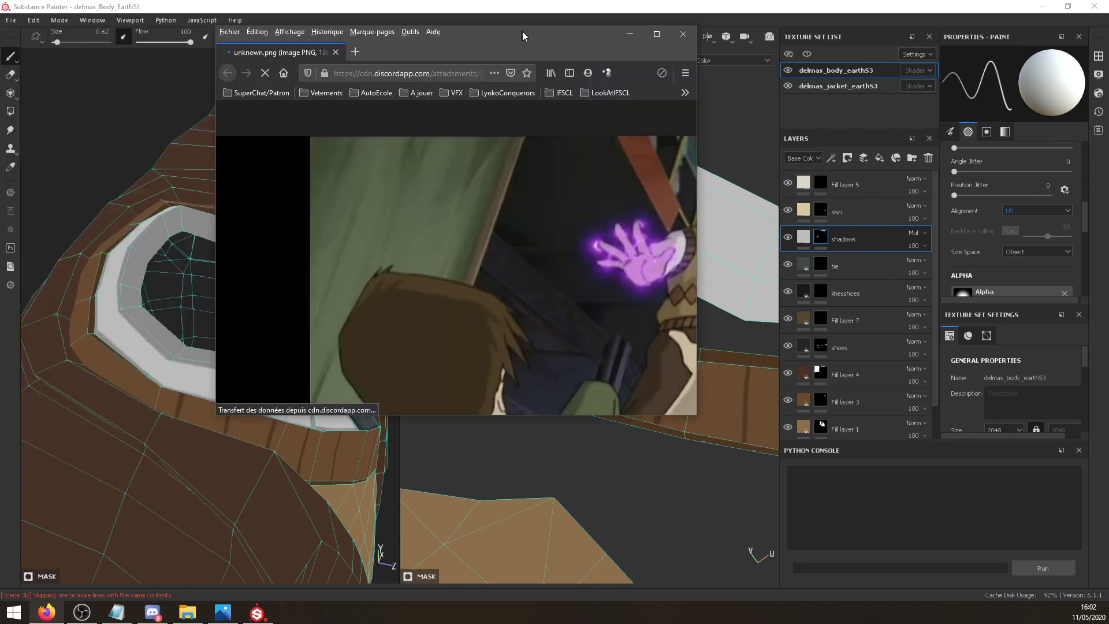
{"action": "mouse_move", "coordinate": [522, 32]}
{"action": "left_mouse_down"}
{"action": "mouse_move", "coordinate": [408, 96]}
{"action": "mouse_move", "coordinate": [391, 91]}
{"action": "left_mouse_up"}
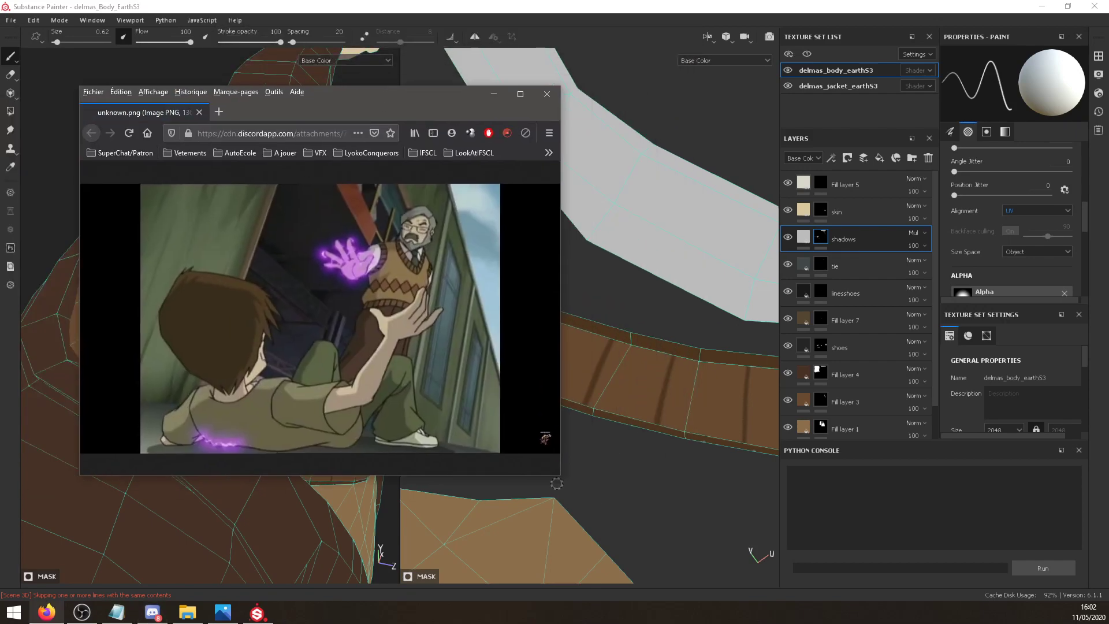
{"action": "left_click_drag", "start_coordinate": [559, 476], "coordinate": [776, 559]}
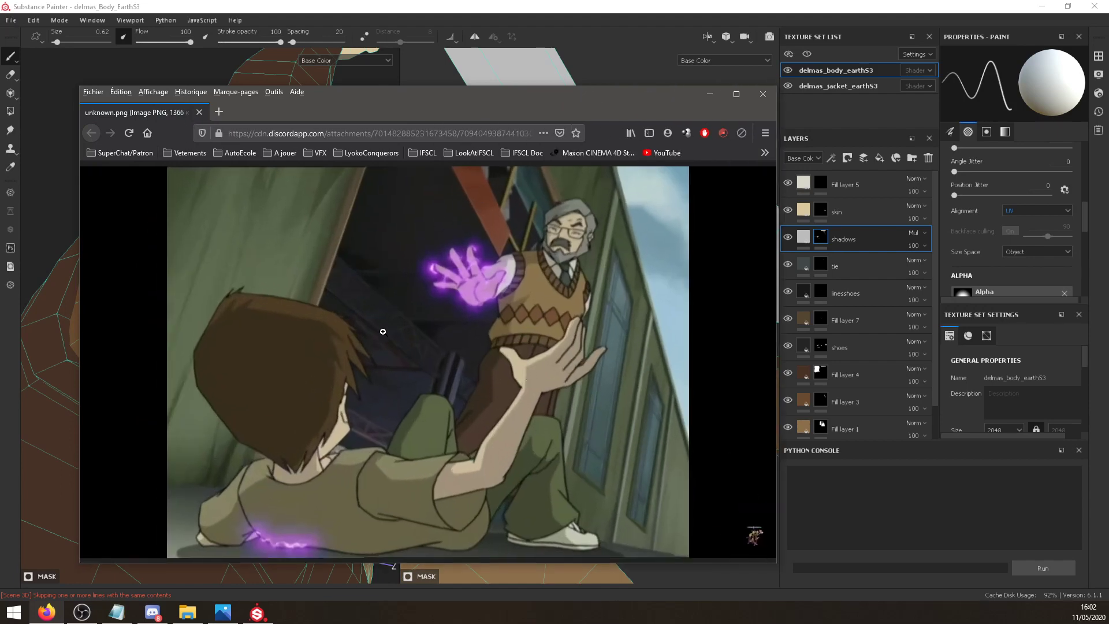
{"action": "left_click", "coordinate": [440, 428]}
{"action": "scroll", "coordinate": [519, 398], "scroll_direction": "up", "scroll_amount": 2}
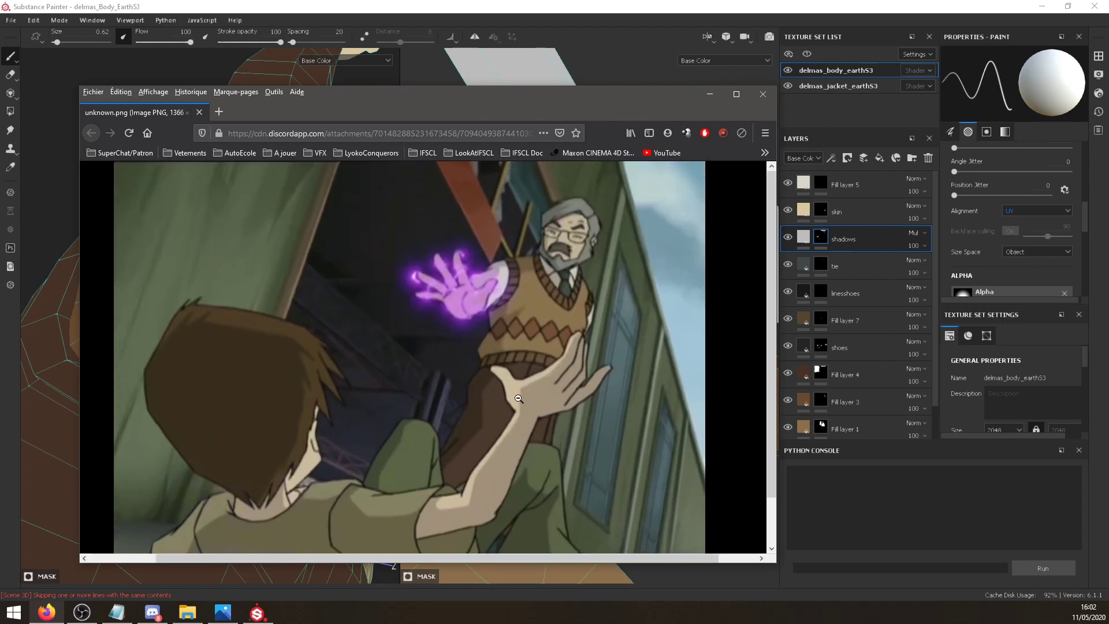
{"action": "scroll", "coordinate": [480, 240], "scroll_direction": "down", "scroll_amount": 3, "text": "ctrl"}
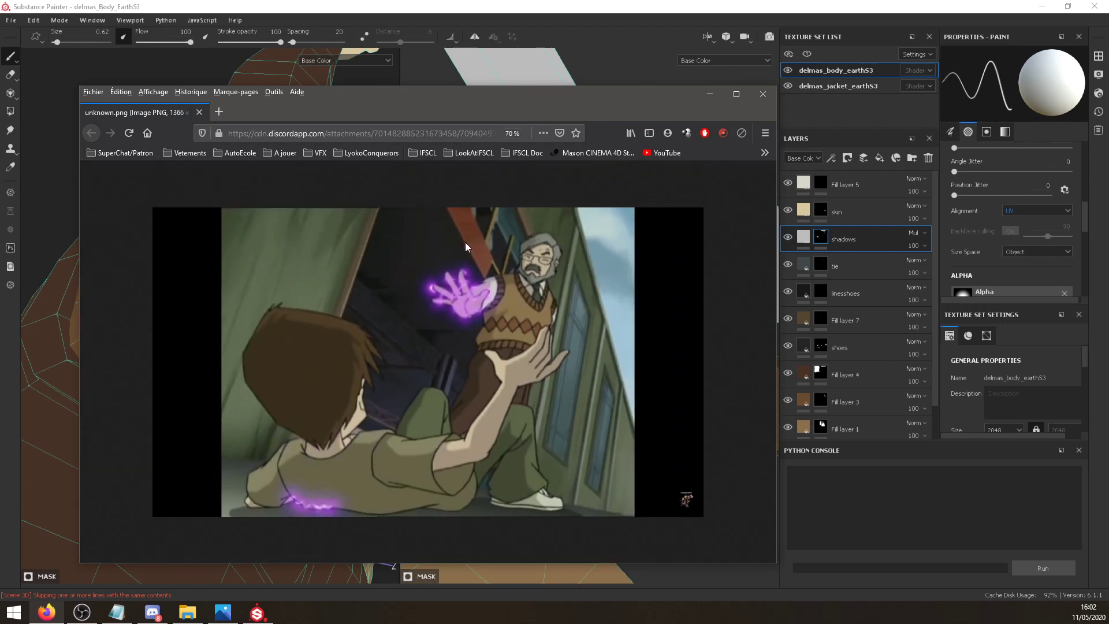
{"action": "scroll", "coordinate": [420, 299], "scroll_direction": "up", "scroll_amount": 2, "text": "ctrl"}
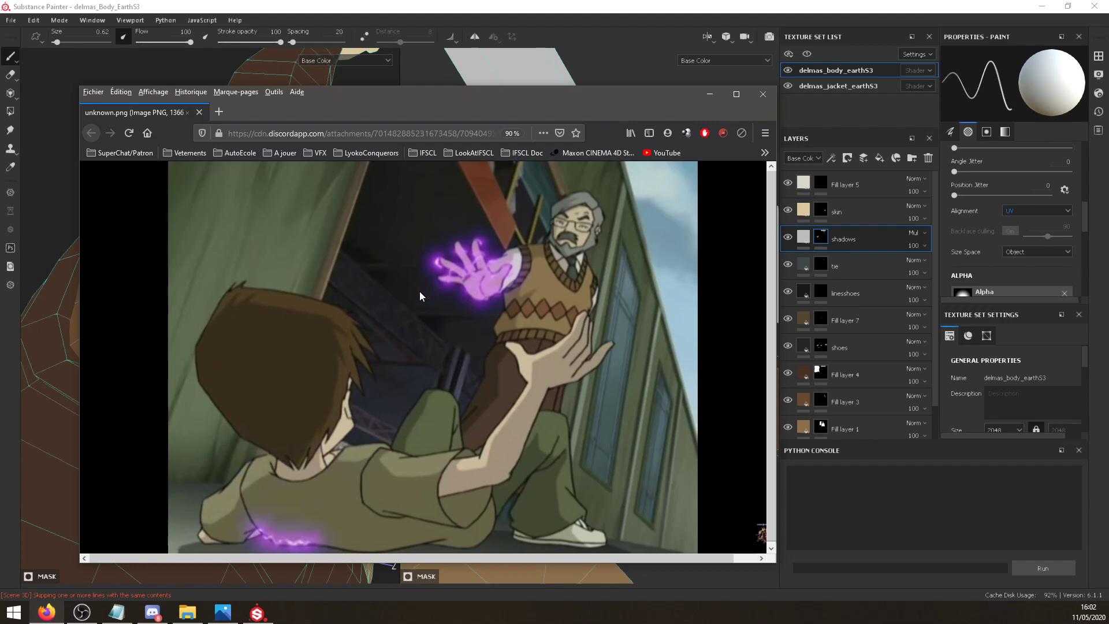
{"action": "mouse_move", "coordinate": [609, 95]}
{"action": "left_mouse_down"}
{"action": "mouse_move", "coordinate": [677, 66]}
{"action": "mouse_move", "coordinate": [632, 81]}
{"action": "left_mouse_up"}
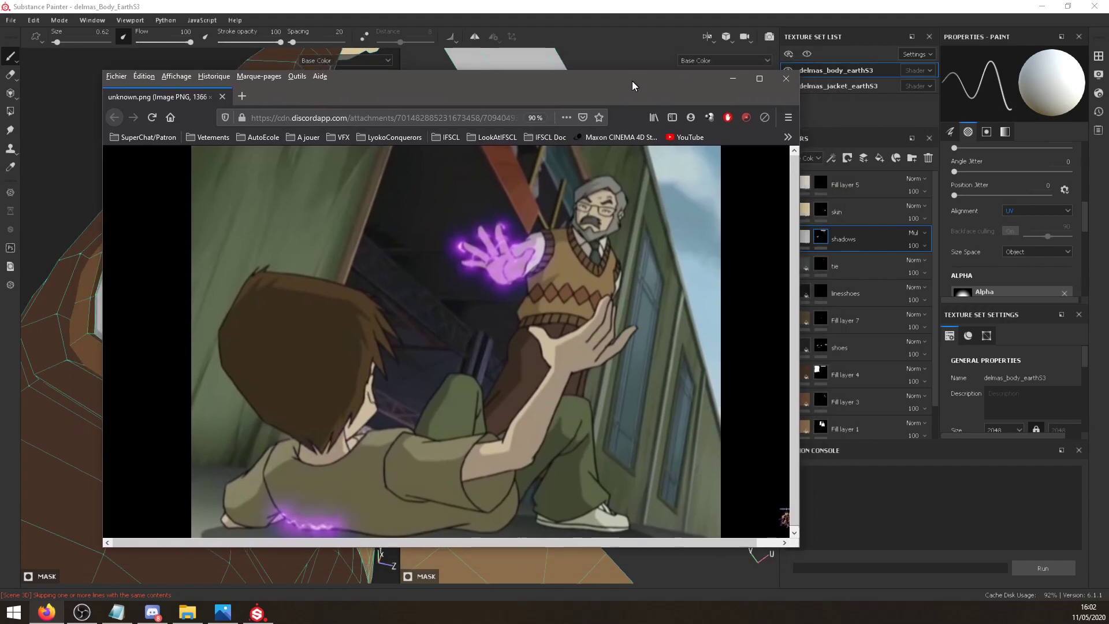
{"action": "left_click", "coordinate": [785, 80]}
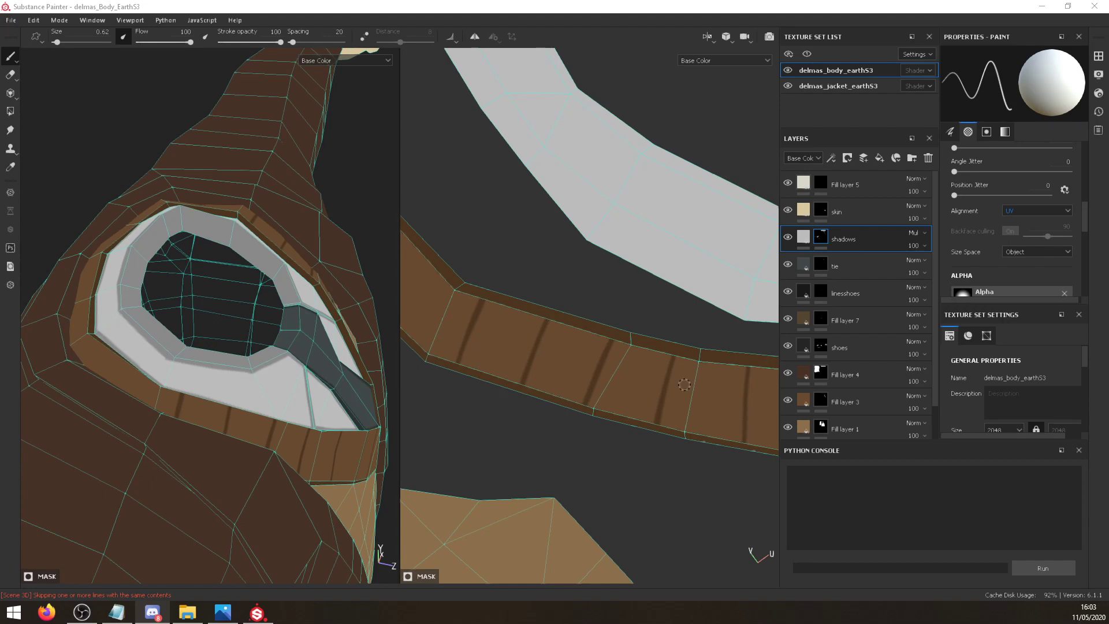
Paint three rib shadow lines across the curved part of the V-neck band, following the direction of the bend.
{"action": "middle_click_drag", "start_coordinate": [488, 345], "coordinate": [603, 409]}
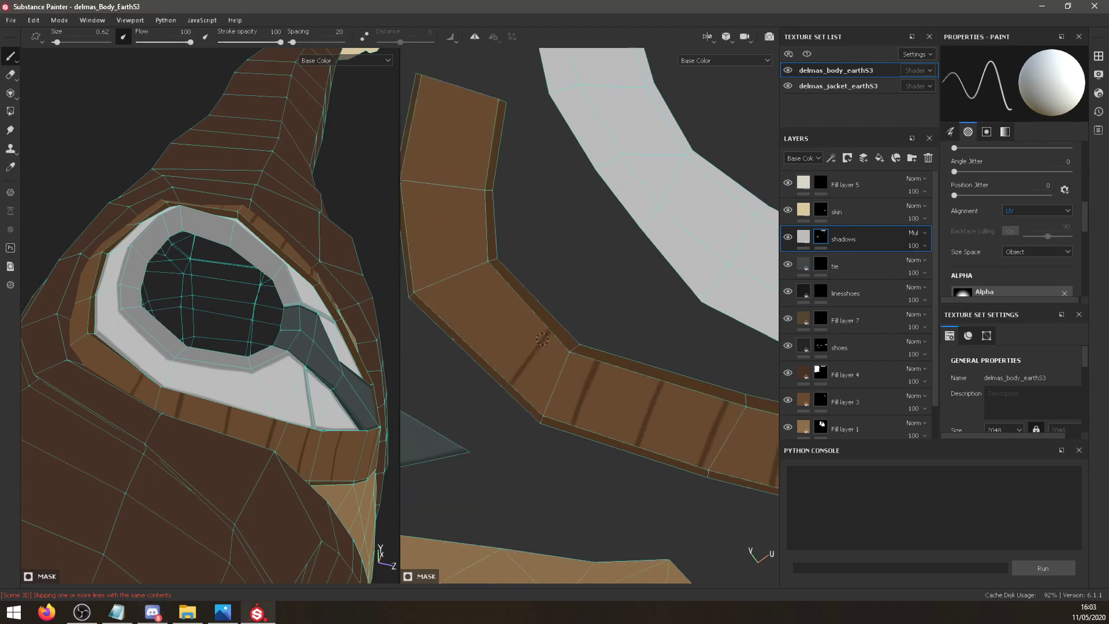
{"action": "left_click_drag", "start_coordinate": [545, 327], "coordinate": [504, 378]}
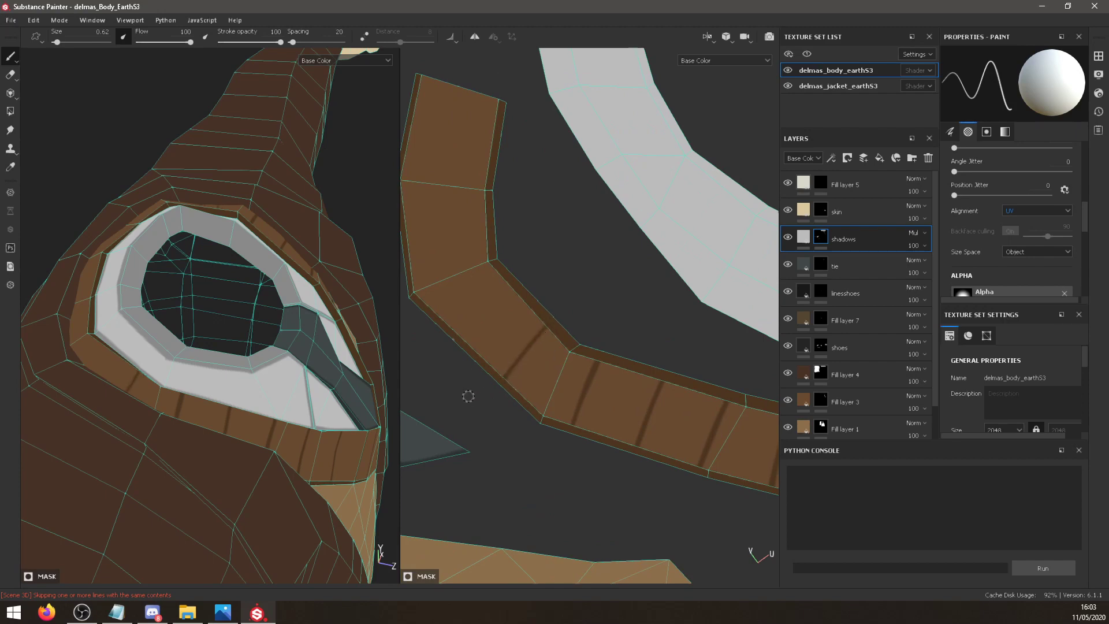
{"action": "left_click_drag", "start_coordinate": [542, 332], "coordinate": [505, 380]}
{"action": "left_click_drag", "start_coordinate": [507, 283], "coordinate": [457, 327]}
{"action": "left_click_drag", "start_coordinate": [407, 250], "coordinate": [487, 234]}
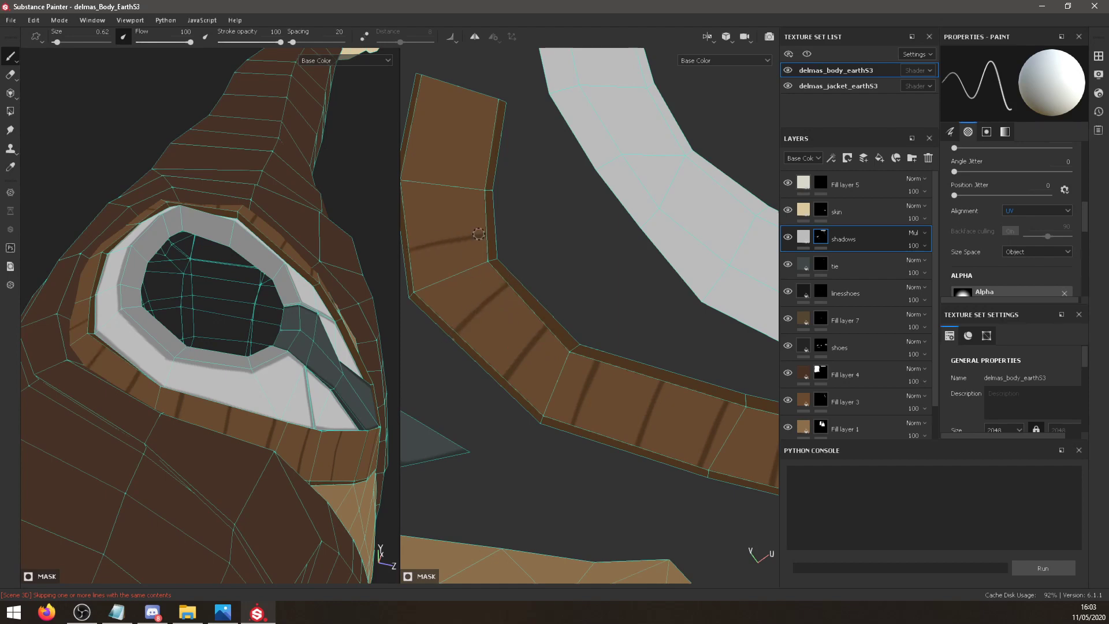
{"action": "key", "text": "ctrl+z"}
{"action": "left_click", "coordinate": [492, 234], "text": "shift"}
Paint the remaining rib shadow lines toward the V-neck band's square end, undoing misplaced strokes.
{"action": "left_click_drag", "start_coordinate": [407, 174], "coordinate": [478, 185]}
{"action": "key", "text": "ctrl+z"}
{"action": "left_click_drag", "start_coordinate": [406, 163], "coordinate": [482, 176]}
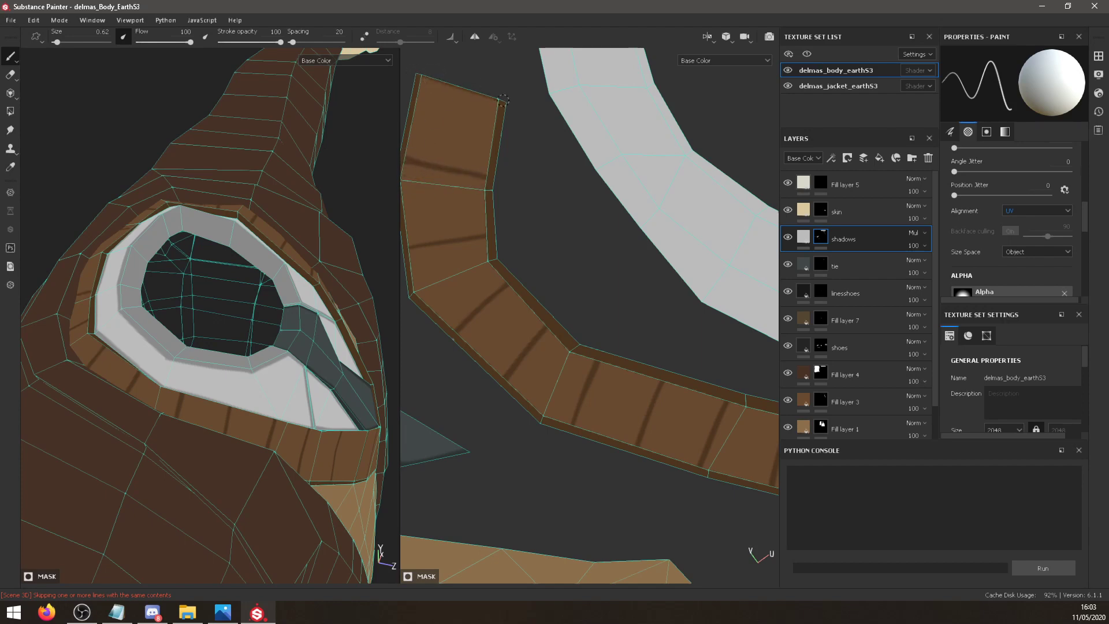
{"action": "left_click_drag", "start_coordinate": [376, 289], "coordinate": [400, 329], "text": "alt"}
{"action": "key", "text": "ctrl+z"}
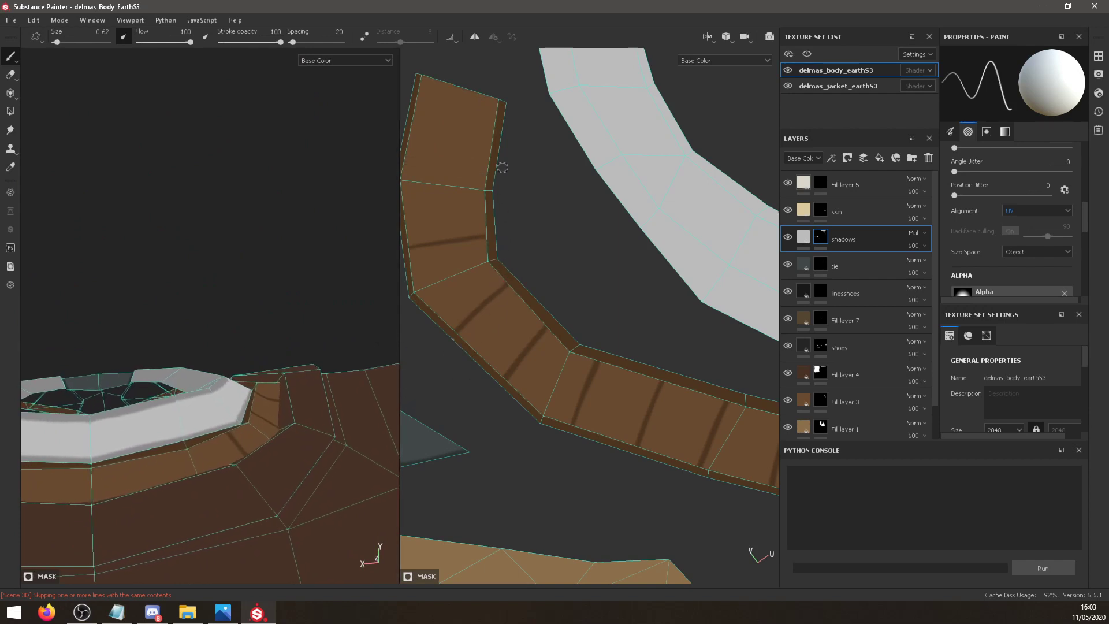
{"action": "left_click_drag", "start_coordinate": [411, 127], "coordinate": [488, 152]}
{"action": "left_click_drag", "start_coordinate": [480, 95], "coordinate": [417, 81]}
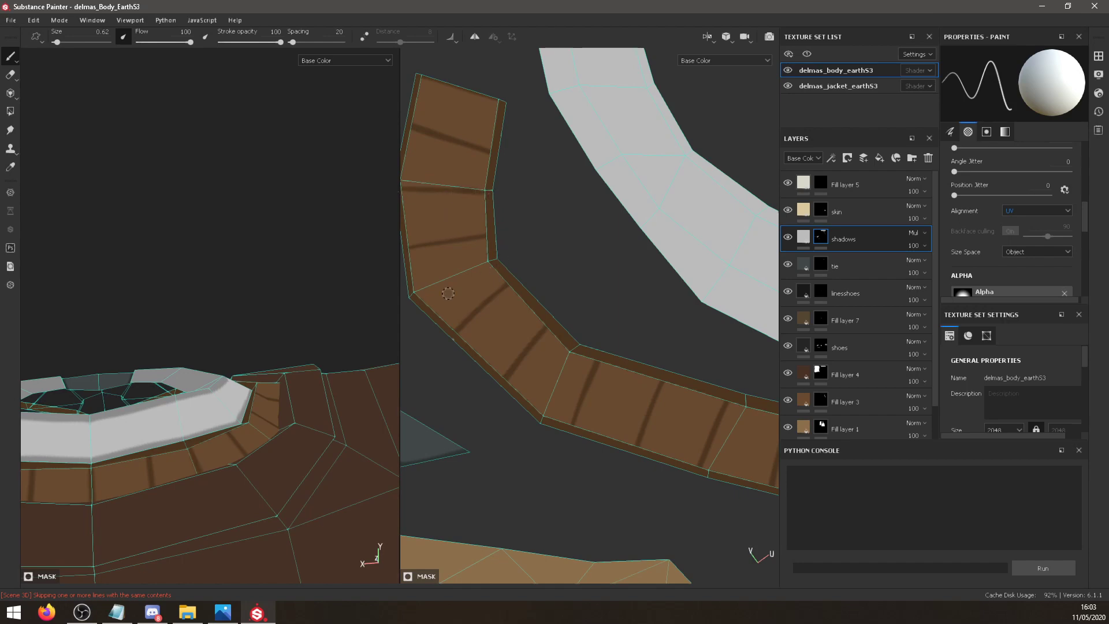
Paint shadow lines along both long edges of the V-neck band, starting from the pointed end in the UV view.
{"action": "mouse_move", "coordinate": [222, 484]}
{"action": "left_mouse_down", "text": "alt"}
{"action": "mouse_move", "coordinate": [376, 487]}
{"action": "mouse_move", "coordinate": [370, 520]}
{"action": "left_mouse_up", "text": "alt"}
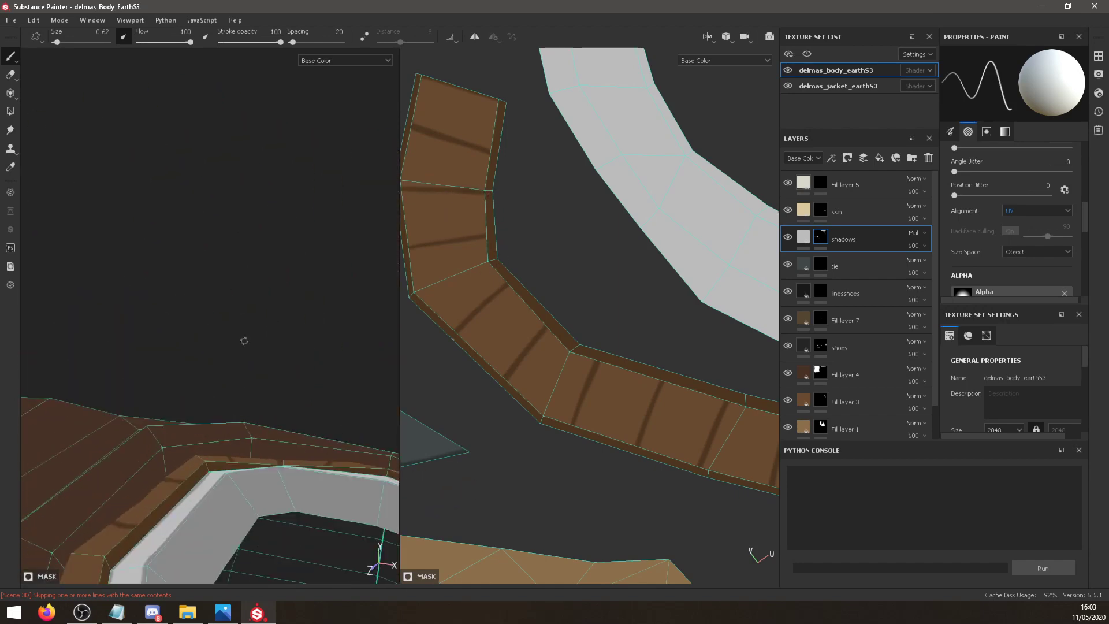
{"action": "mouse_move", "coordinate": [198, 319]}
{"action": "left_mouse_down", "text": "alt"}
{"action": "mouse_move", "coordinate": [210, 342]}
{"action": "mouse_move", "coordinate": [228, 242]}
{"action": "mouse_move", "coordinate": [236, 352]}
{"action": "mouse_move", "coordinate": [187, 323]}
{"action": "left_mouse_up", "text": "alt"}
{"action": "middle_click_drag", "start_coordinate": [629, 335], "coordinate": [659, 334], "text": "alt"}
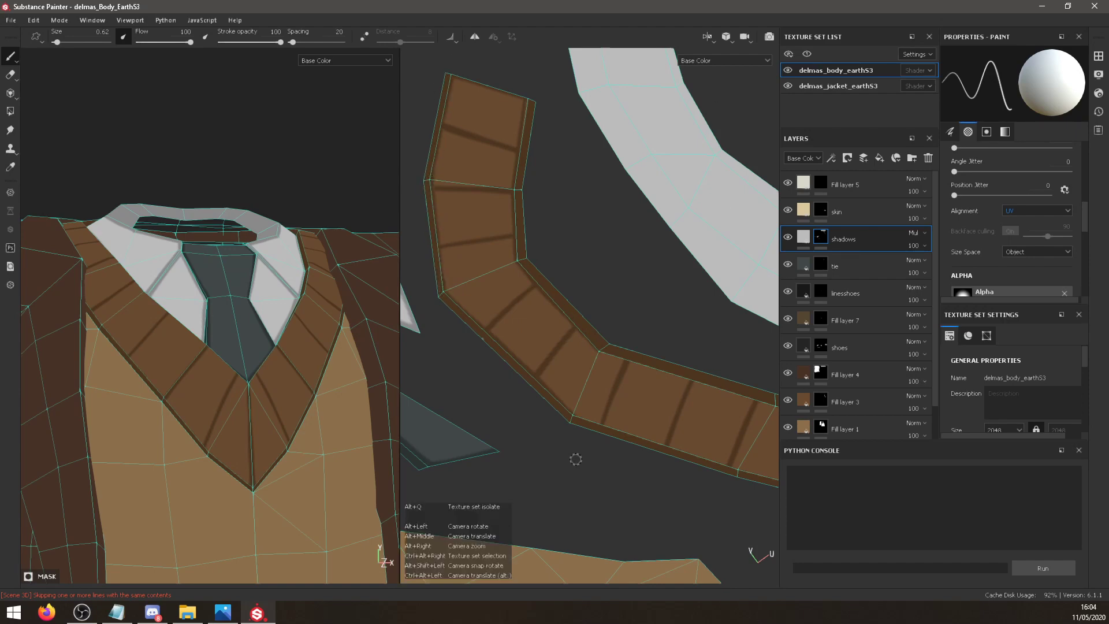
{"action": "left_click_drag", "start_coordinate": [575, 458], "coordinate": [583, 399], "text": "alt"}
{"action": "middle_click_drag", "start_coordinate": [584, 399], "coordinate": [658, 436]}
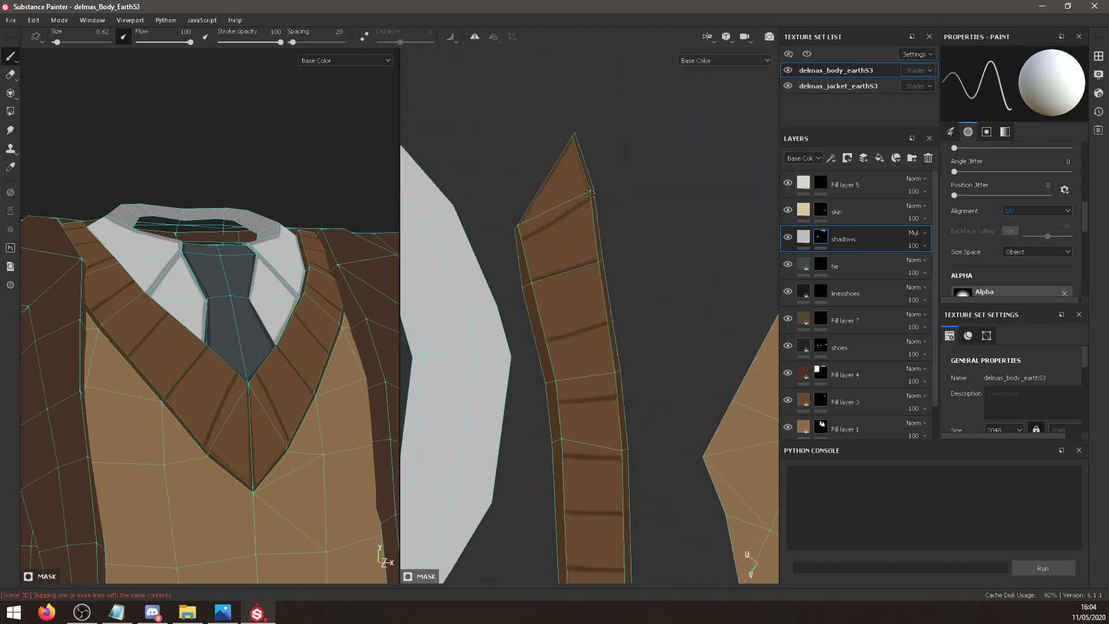
{"action": "left_click_drag", "start_coordinate": [587, 189], "coordinate": [604, 315]}
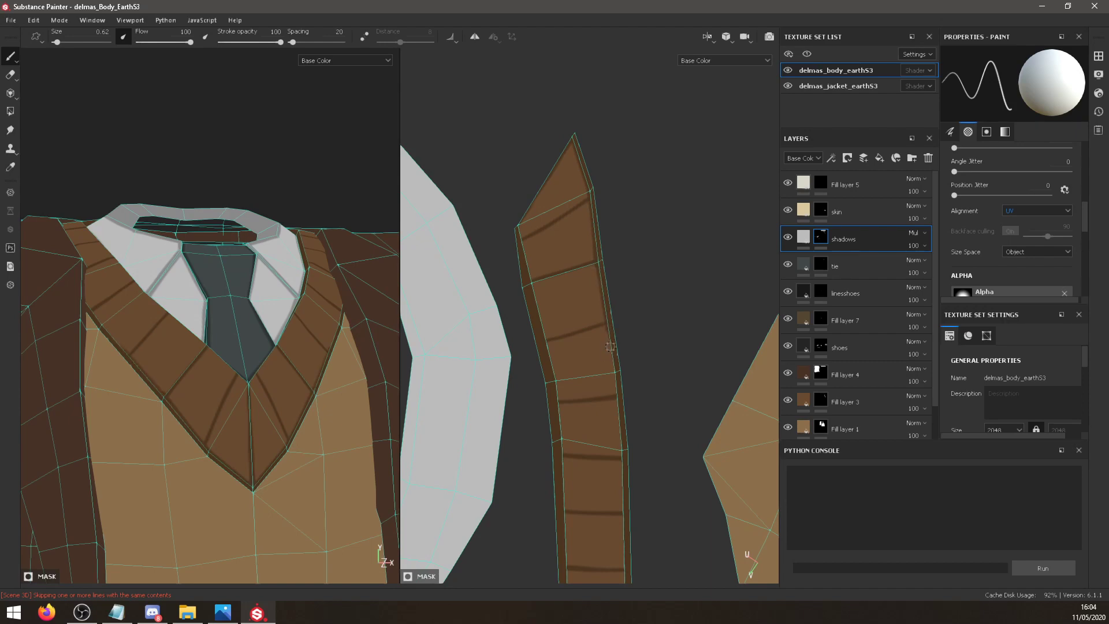
{"action": "key", "text": "alt+Tab"}
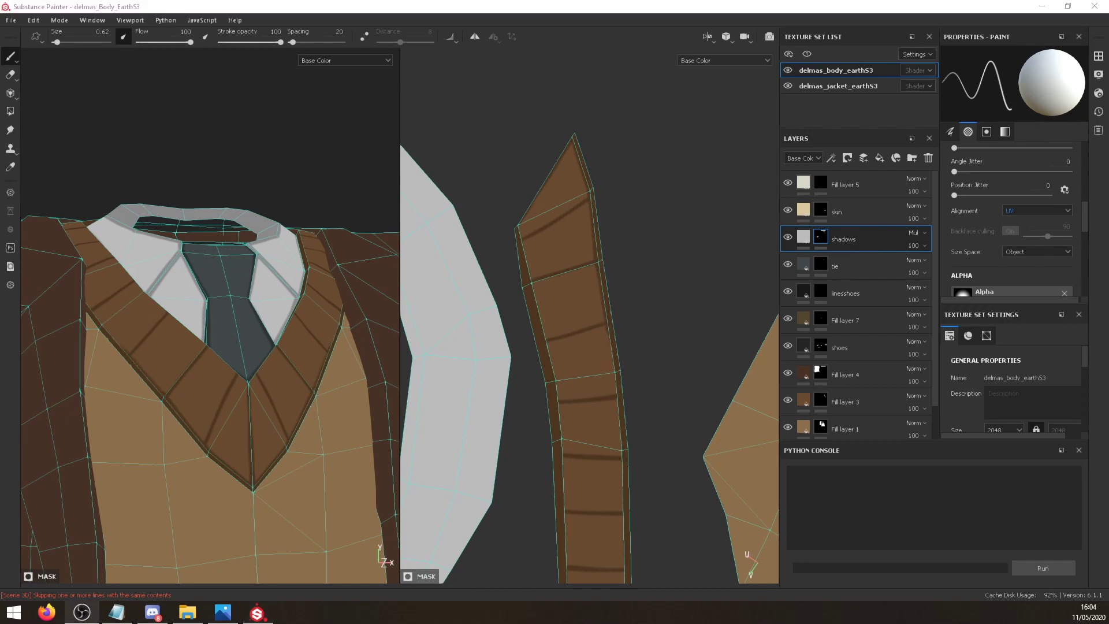
{"action": "key", "text": "alt+Tab"}
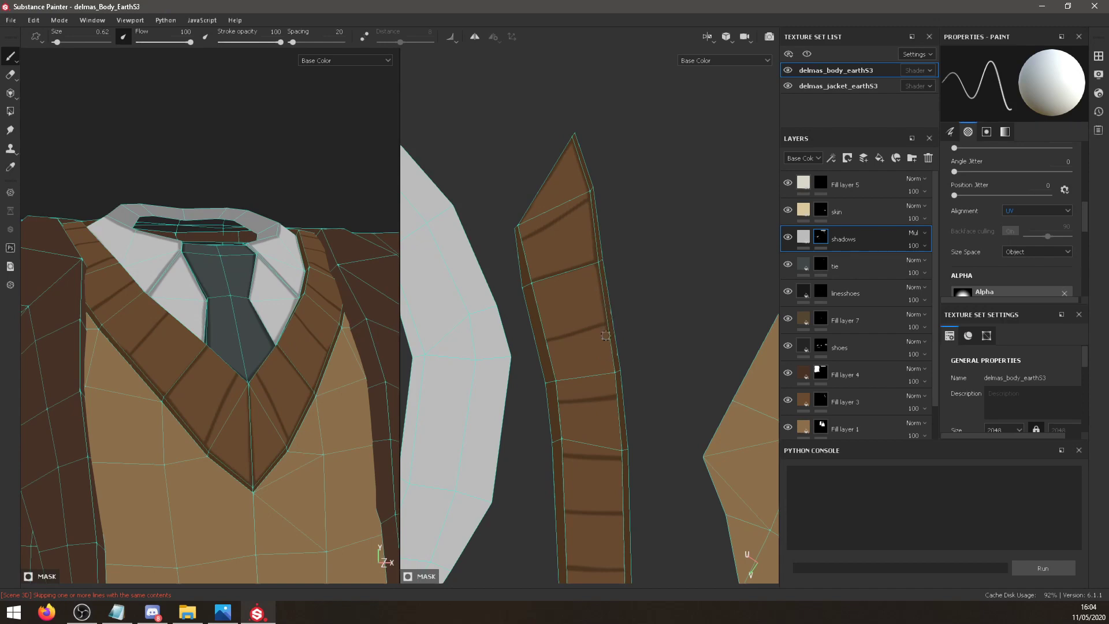
{"action": "left_click_drag", "start_coordinate": [613, 366], "coordinate": [608, 335]}
{"action": "left_click_drag", "start_coordinate": [536, 247], "coordinate": [566, 502]}
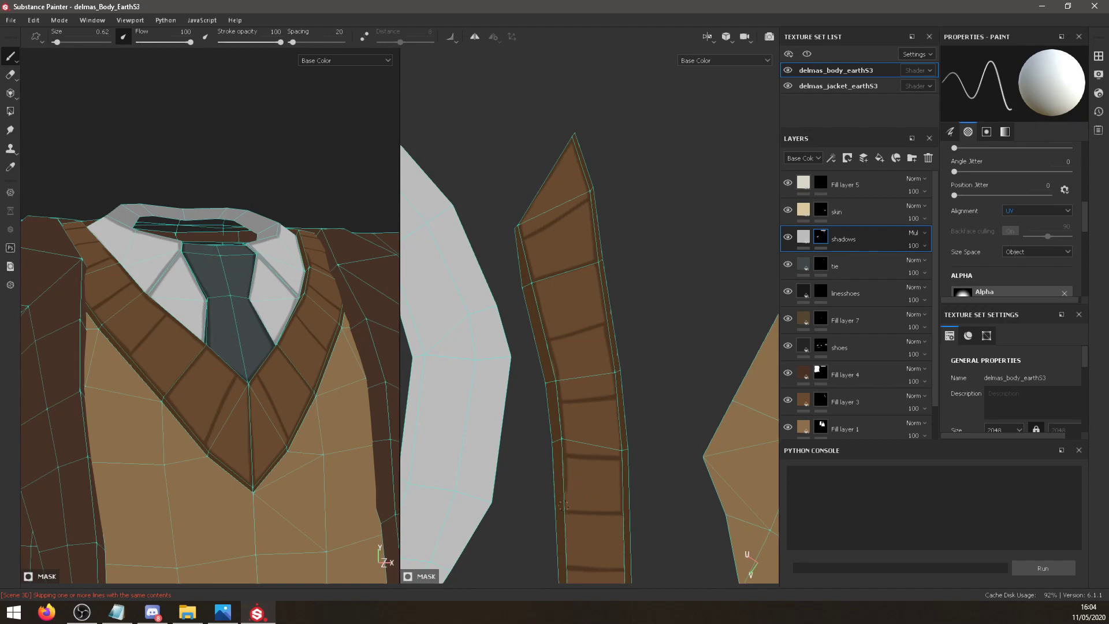
Continue the edge shadow lines along the V-neck band through the bend to its square end.
{"action": "scroll", "coordinate": [384, 554], "scroll_direction": "up", "scroll_amount": 3}
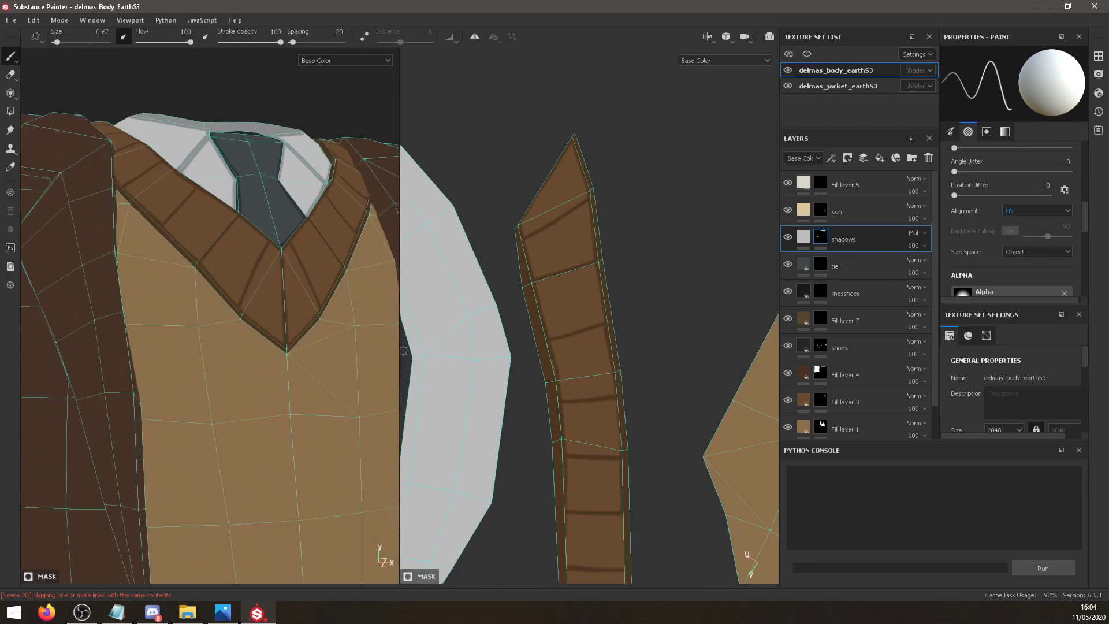
{"action": "scroll", "coordinate": [595, 327], "scroll_direction": "up", "scroll_amount": 2}
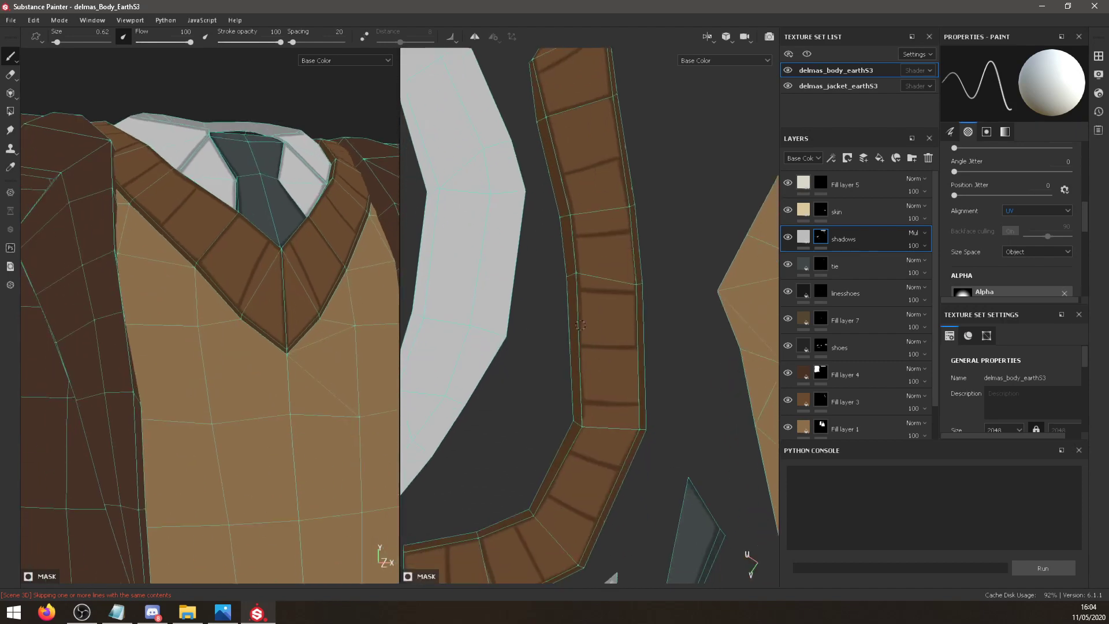
{"action": "left_click_drag", "start_coordinate": [637, 350], "coordinate": [639, 424]}
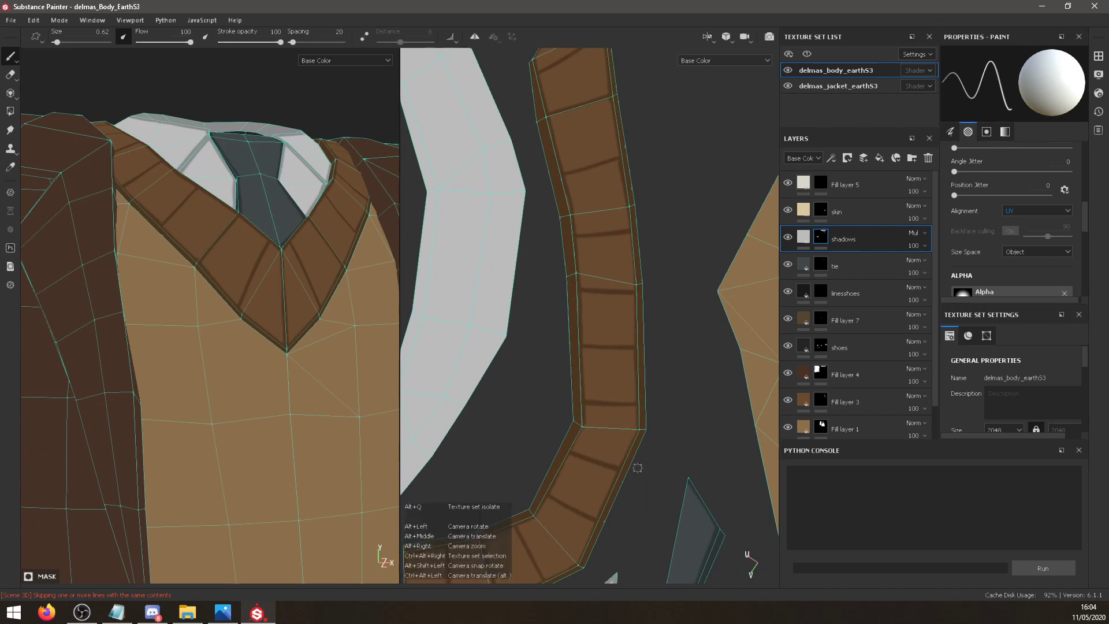
{"action": "middle_click_drag", "start_coordinate": [630, 460], "coordinate": [751, 379]}
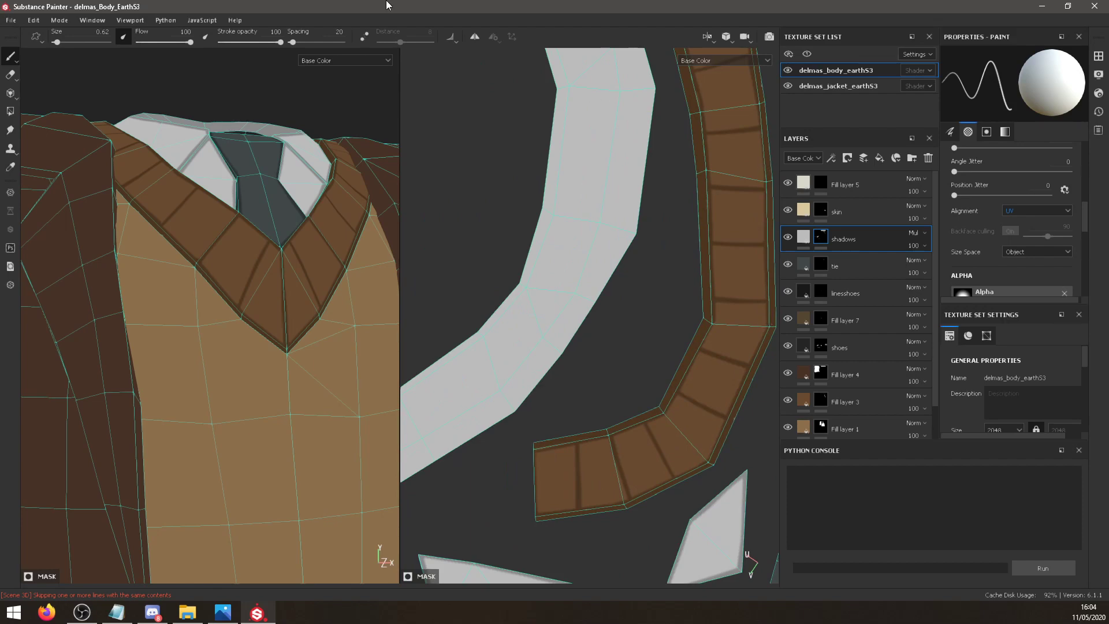
Examine the ribbed V-neck band on the 3D model up close and from a distance with the whole torso.
{"action": "left_click_drag", "start_coordinate": [115, 260], "coordinate": [203, 283], "text": "alt"}
{"action": "scroll", "coordinate": [256, 320], "scroll_direction": "up", "scroll_amount": 2}
{"action": "scroll", "coordinate": [255, 320], "scroll_direction": "down", "scroll_amount": 6}
{"action": "right_click_drag", "start_coordinate": [203, 283], "coordinate": [222, 343], "text": "alt"}
{"action": "middle_click_drag", "start_coordinate": [223, 344], "coordinate": [260, 293], "text": "alt"}
{"action": "right_click_drag", "start_coordinate": [222, 309], "coordinate": [247, 351], "text": "alt"}
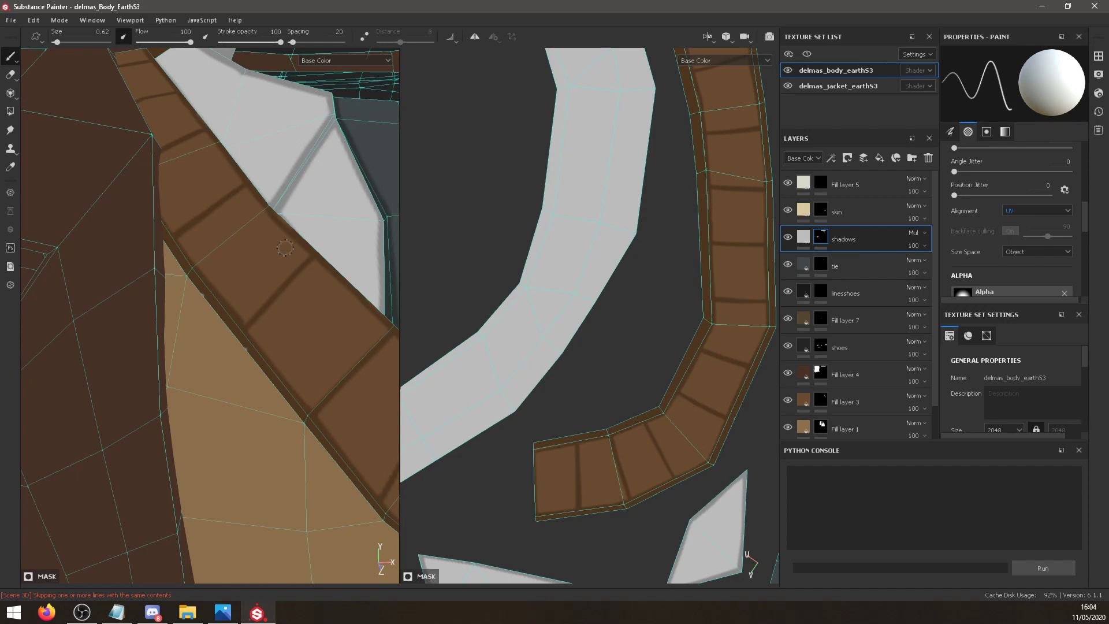
{"action": "left_click_drag", "start_coordinate": [284, 248], "coordinate": [257, 349], "text": "alt"}
{"action": "scroll", "coordinate": [245, 347], "scroll_direction": "down", "scroll_amount": 8}
{"action": "middle_click_drag", "start_coordinate": [257, 350], "coordinate": [255, 270], "text": "alt"}
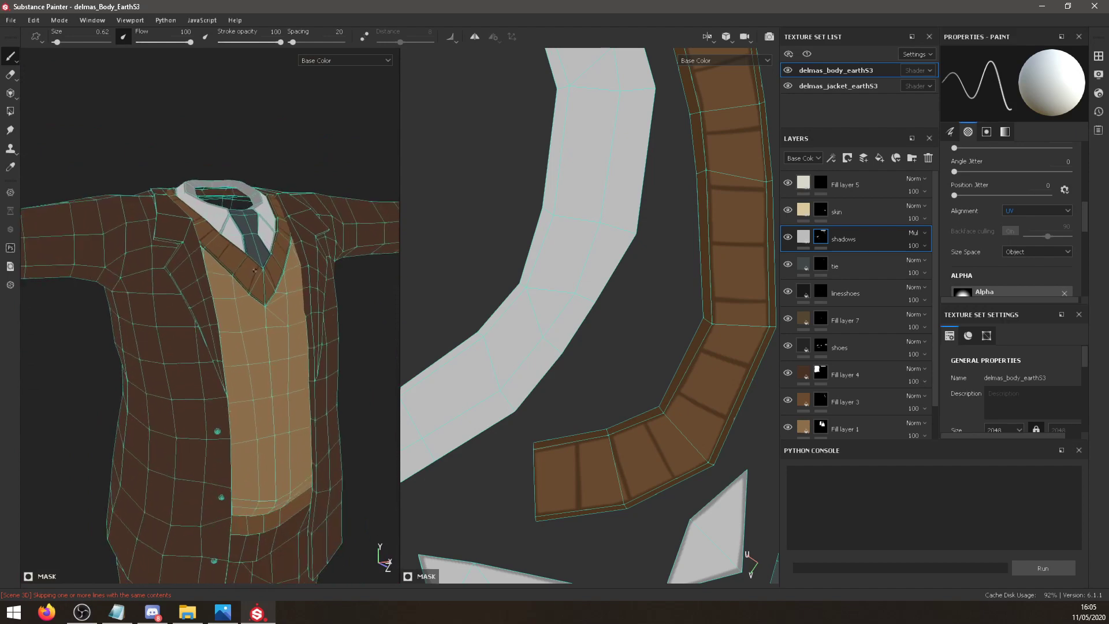
Examine the shaded collar, tie and V-neck band on the 3D model up close and from several angles.
{"action": "scroll", "coordinate": [255, 270], "scroll_direction": "up", "scroll_amount": 5}
{"action": "left_click_drag", "start_coordinate": [255, 271], "coordinate": [250, 384], "text": "alt"}
{"action": "scroll", "coordinate": [245, 411], "scroll_direction": "up", "scroll_amount": 5}
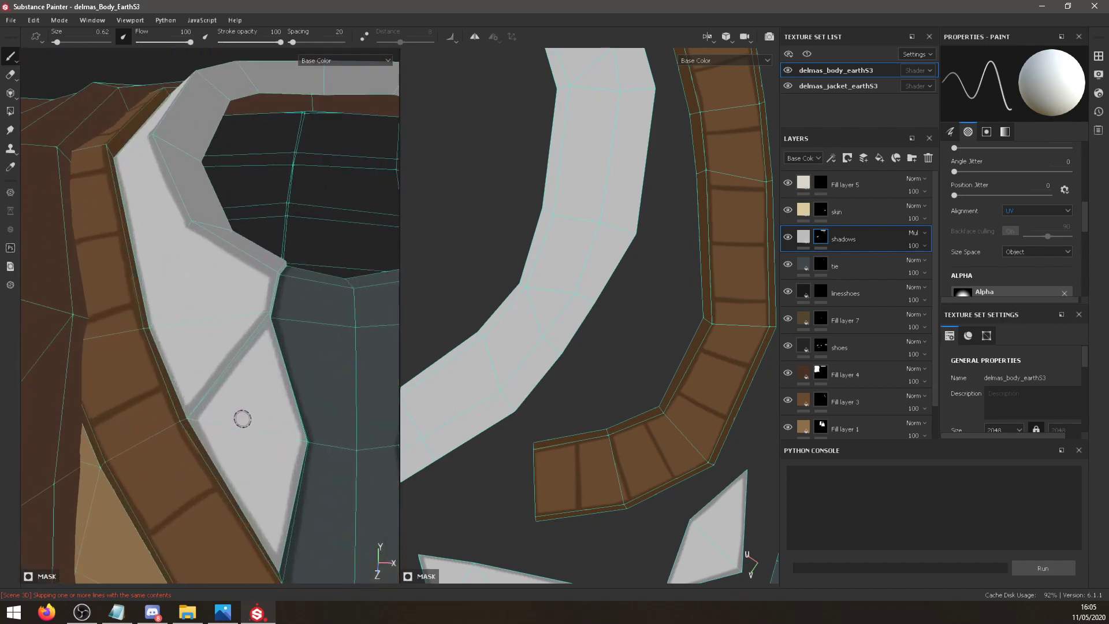
{"action": "scroll", "coordinate": [242, 418], "scroll_direction": "down", "scroll_amount": 5}
{"action": "middle_click_drag", "start_coordinate": [176, 293], "coordinate": [198, 364], "text": "alt"}
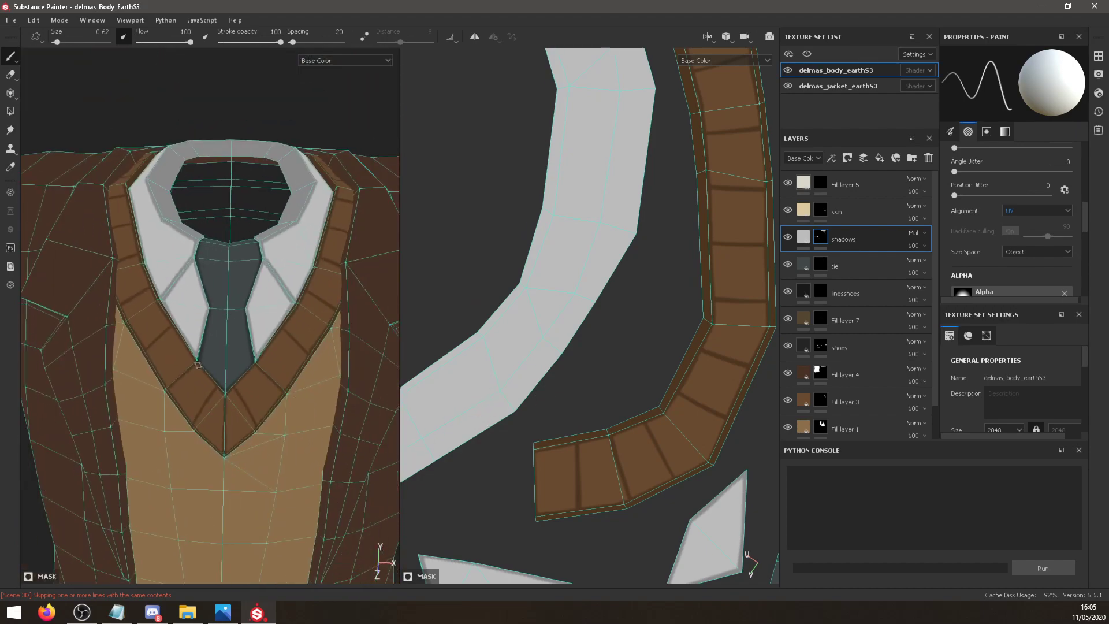
{"action": "scroll", "coordinate": [198, 364], "scroll_direction": "down", "scroll_amount": 4}
{"action": "left_click_drag", "start_coordinate": [198, 365], "coordinate": [306, 426], "text": "alt"}
{"action": "scroll", "coordinate": [306, 426], "scroll_direction": "up", "scroll_amount": 2}
{"action": "middle_click_drag", "start_coordinate": [307, 425], "coordinate": [352, 439], "text": "alt"}
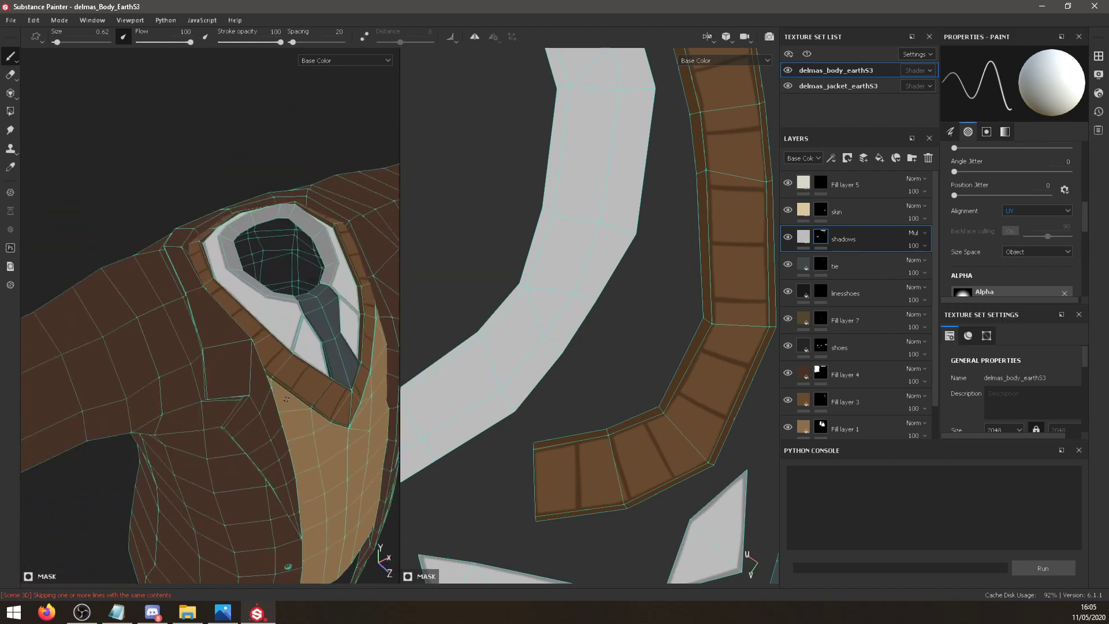
{"action": "left_click_drag", "start_coordinate": [287, 399], "coordinate": [231, 346], "text": "alt"}
{"action": "middle_click_drag", "start_coordinate": [231, 347], "coordinate": [230, 323], "text": "alt"}
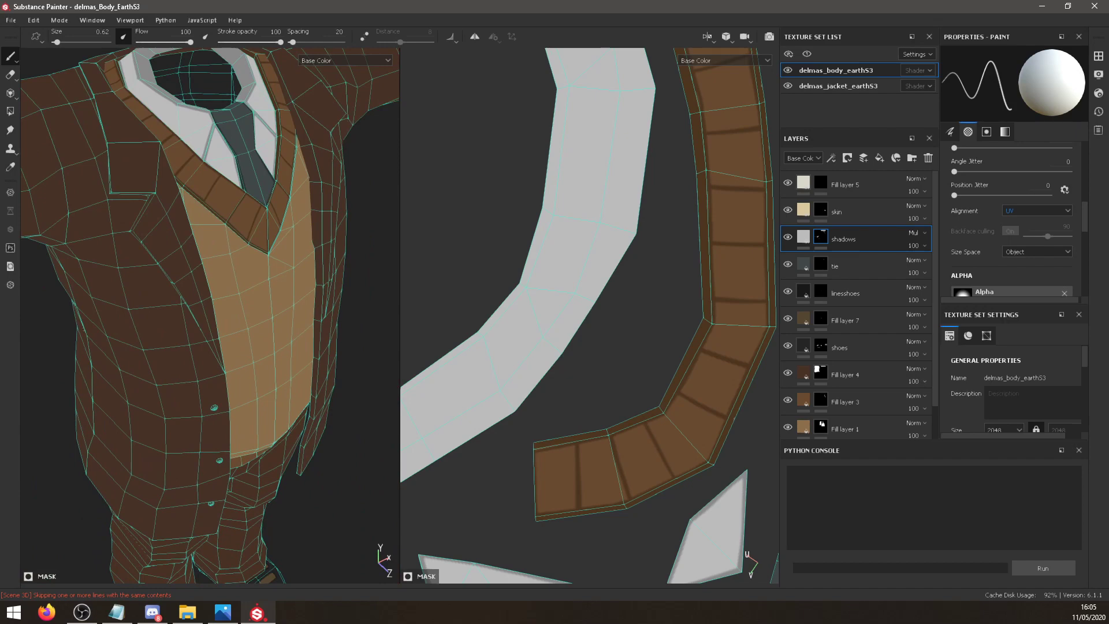
{"action": "middle_click_drag", "start_coordinate": [353, 240], "coordinate": [381, 429], "text": "alt"}
{"action": "left_click_drag", "start_coordinate": [267, 324], "coordinate": [252, 297], "text": "alt"}
Compare the torso with and without the shadows layer, and check the shoes layer by toggling its visibility.
{"action": "scroll", "coordinate": [584, 339], "scroll_direction": "up", "scroll_amount": 5}
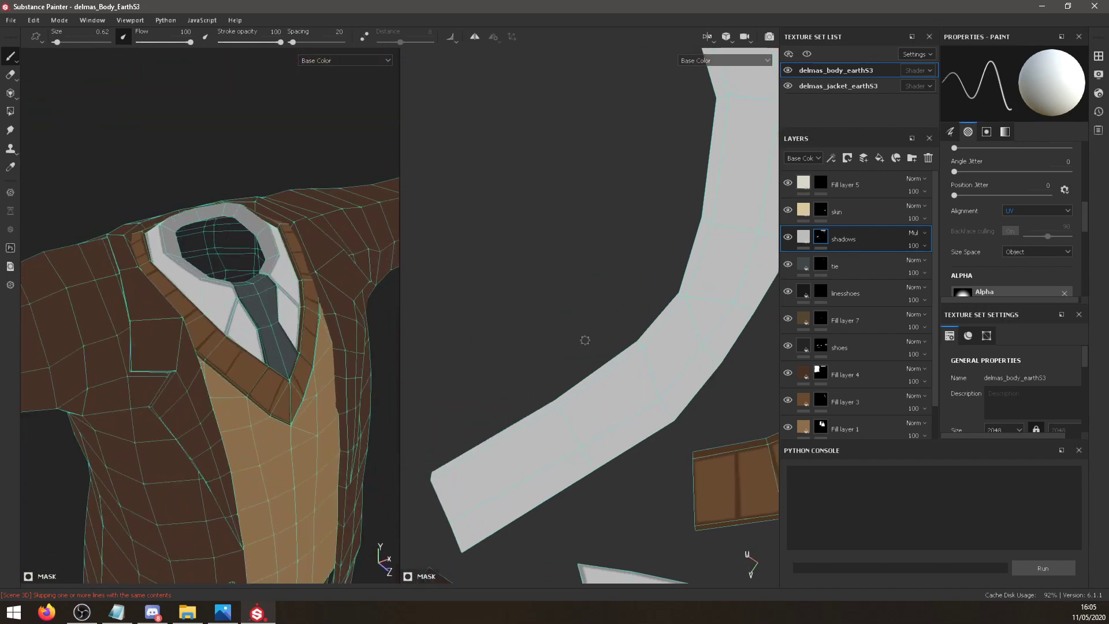
{"action": "scroll", "coordinate": [575, 345], "scroll_direction": "down", "scroll_amount": 5}
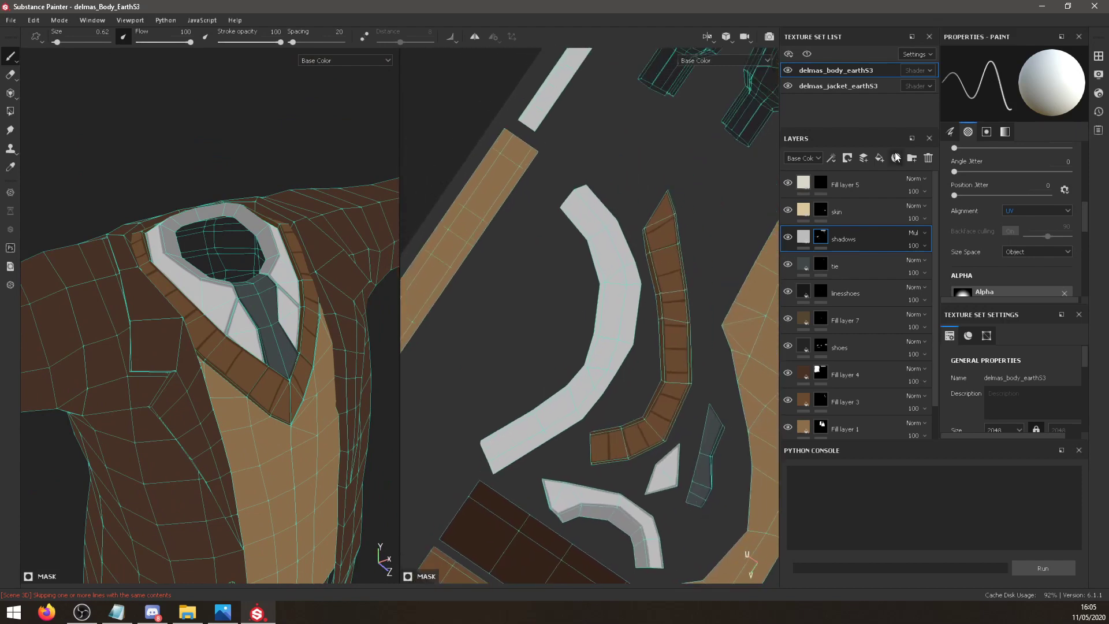
{"action": "left_click", "coordinate": [788, 237]}
{"action": "left_click", "coordinate": [788, 237]}
{"action": "left_click", "coordinate": [789, 236]}
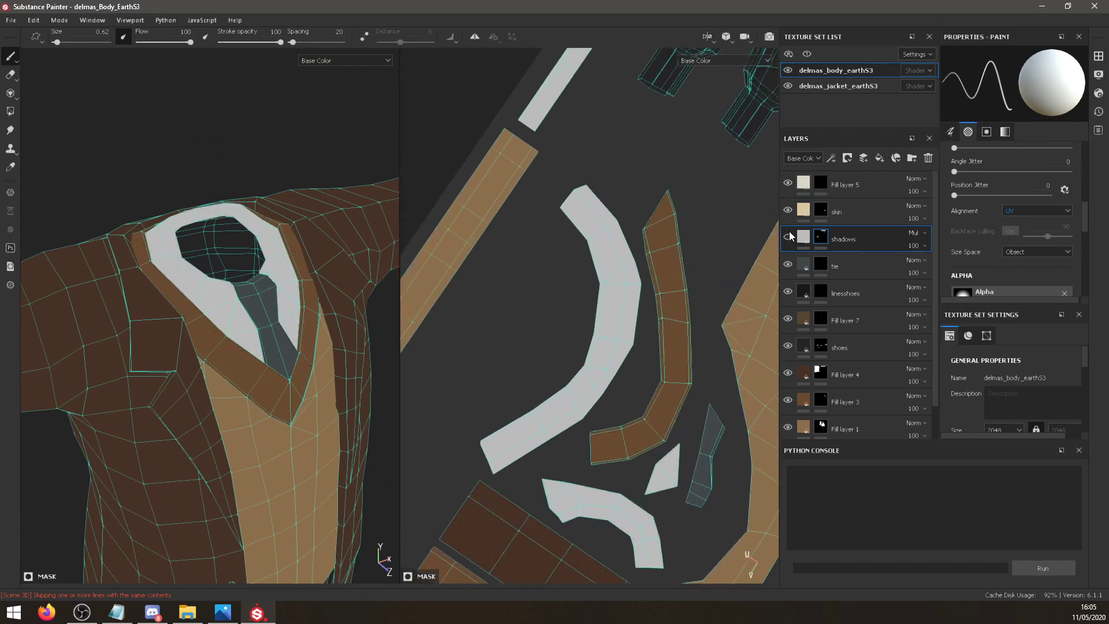
{"action": "left_click", "coordinate": [789, 234]}
{"action": "left_click_drag", "start_coordinate": [271, 324], "coordinate": [287, 375], "text": "alt"}
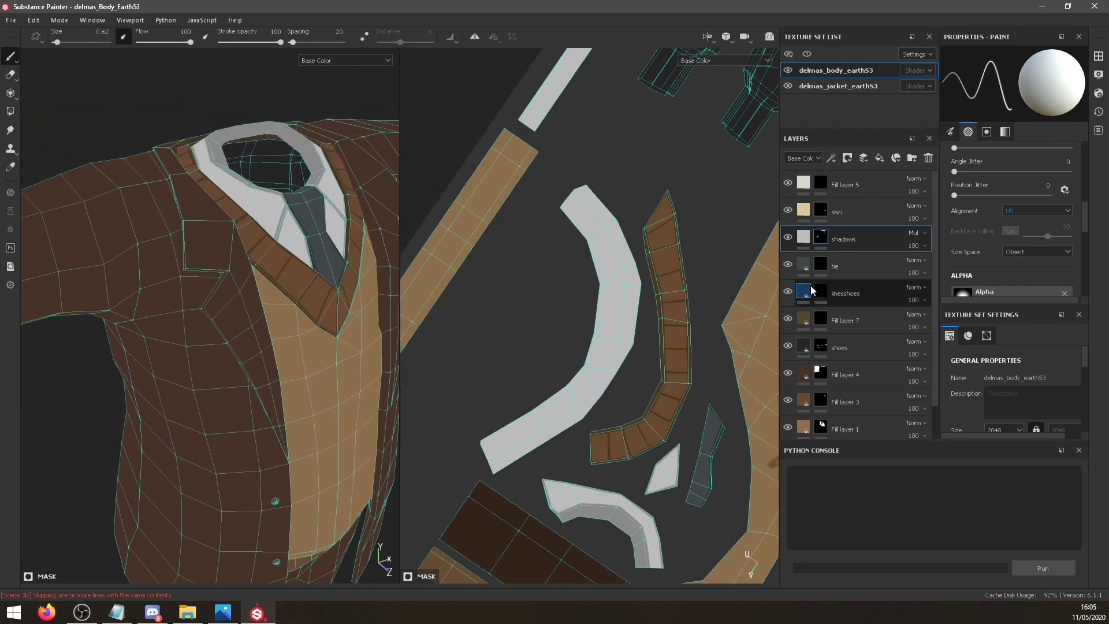
{"action": "left_click", "coordinate": [789, 238]}
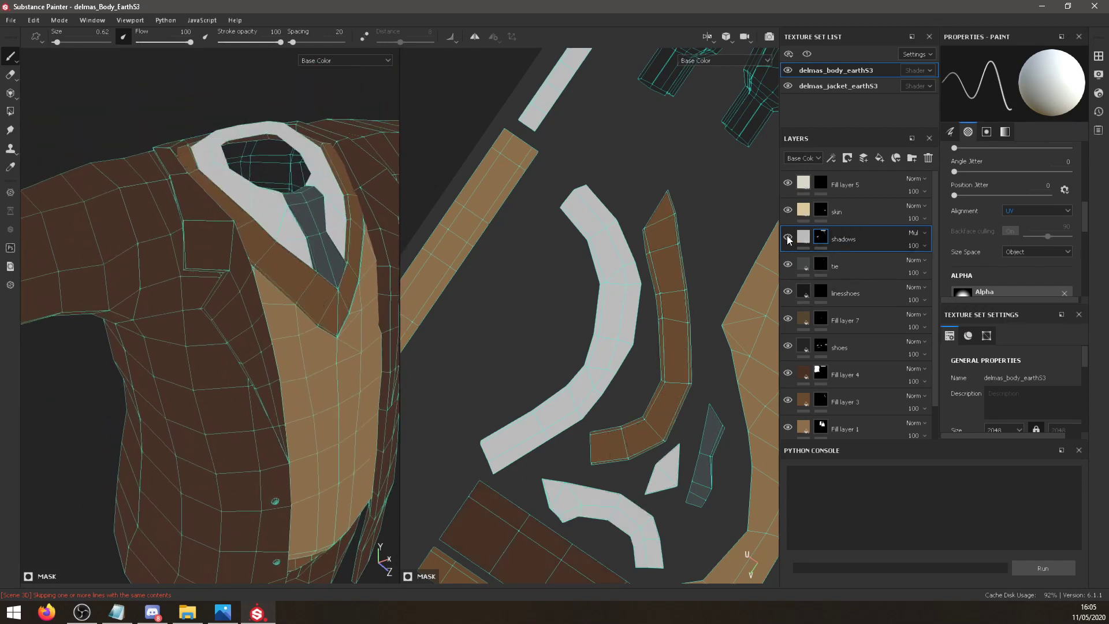
{"action": "left_click", "coordinate": [789, 238]}
{"action": "left_click", "coordinate": [789, 347]}
{"action": "left_click", "coordinate": [788, 346]}
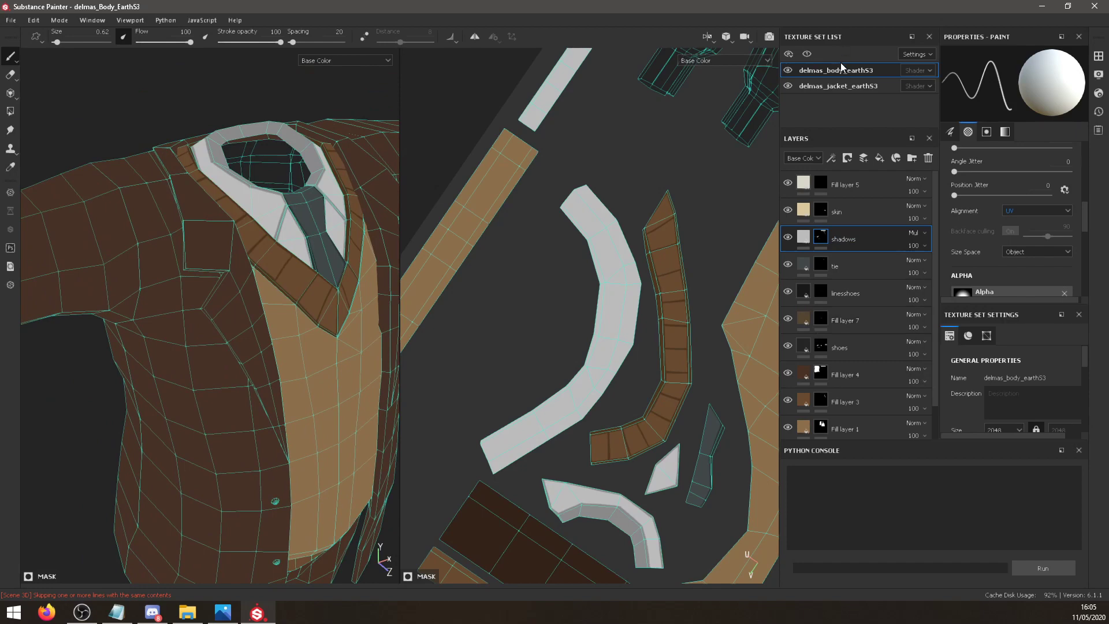
Switch to the delmas_jacket_earthS3 texture set and select the mask of its lines layer for painting.
{"action": "left_click", "coordinate": [836, 86]}
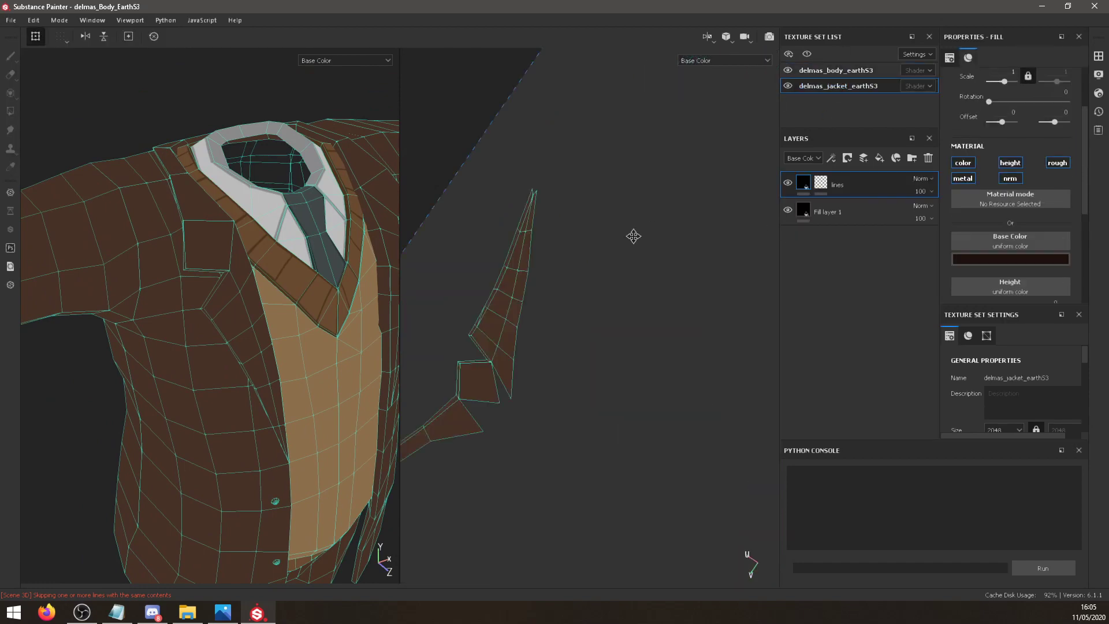
{"action": "scroll", "coordinate": [701, 202], "scroll_direction": "up", "scroll_amount": 2}
{"action": "middle_click_drag", "start_coordinate": [702, 203], "coordinate": [576, 250]}
{"action": "scroll", "coordinate": [576, 250], "scroll_direction": "up", "scroll_amount": 2}
{"action": "scroll", "coordinate": [584, 250], "scroll_direction": "down", "scroll_amount": 7}
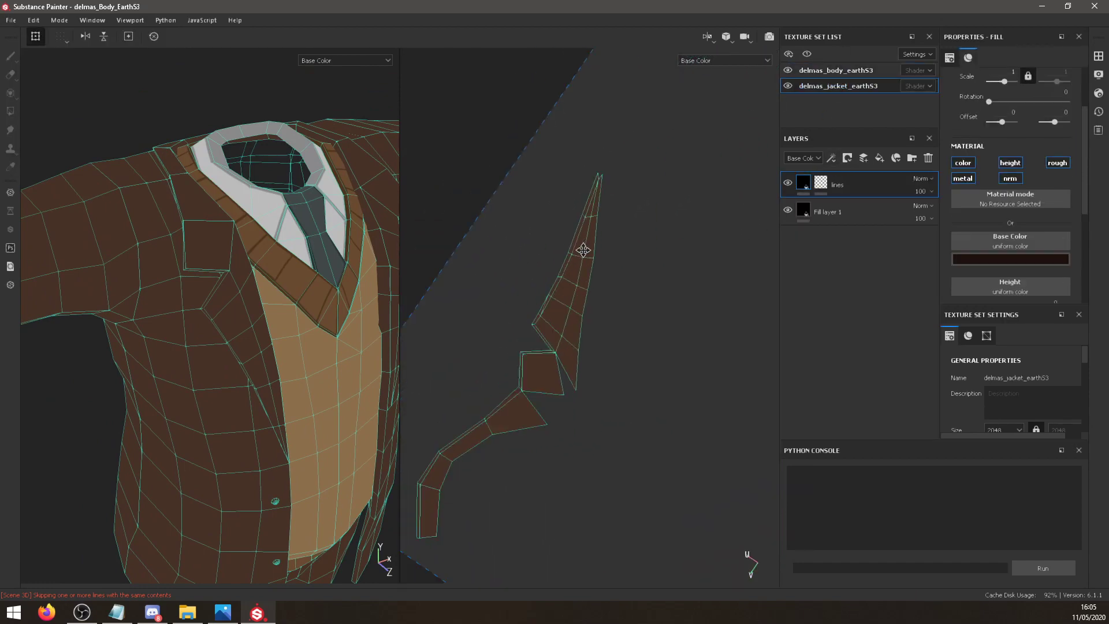
{"action": "middle_click_drag", "start_coordinate": [630, 225], "coordinate": [582, 311]}
{"action": "left_click_drag", "start_coordinate": [533, 199], "coordinate": [601, 190], "text": "alt"}
{"action": "middle_click_drag", "start_coordinate": [534, 185], "coordinate": [808, 310], "text": "alt"}
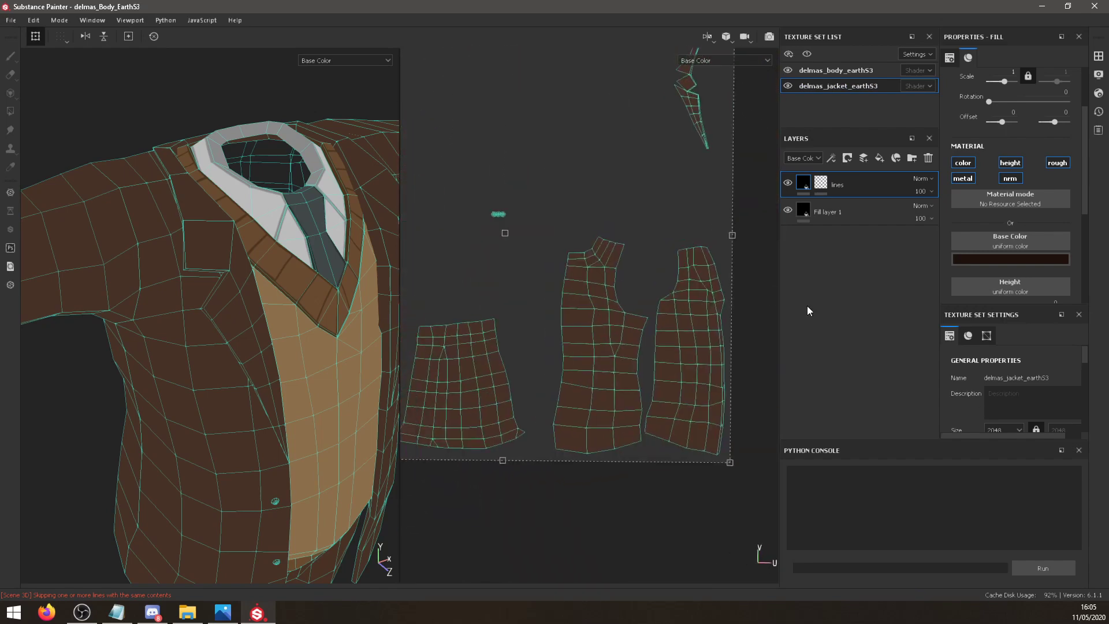
{"action": "middle_click_drag", "start_coordinate": [704, 296], "coordinate": [773, 297], "text": "alt"}
{"action": "left_click_drag", "start_coordinate": [659, 289], "coordinate": [651, 314], "text": "alt"}
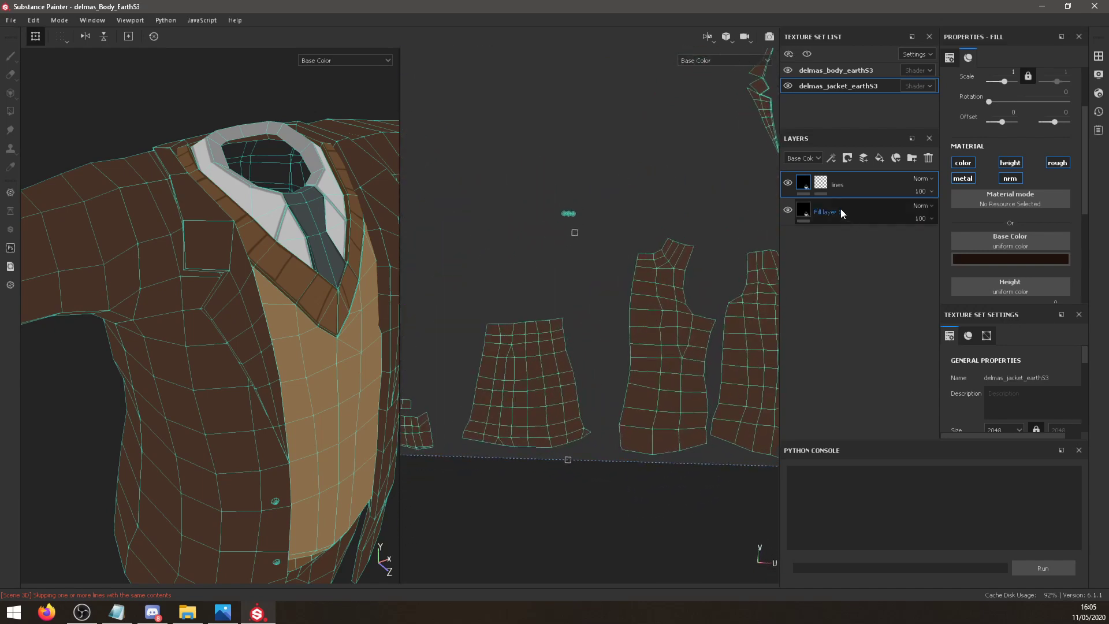
{"action": "left_click", "coordinate": [824, 189]}
{"action": "middle_click_drag", "start_coordinate": [634, 293], "coordinate": [723, 232], "text": "alt"}
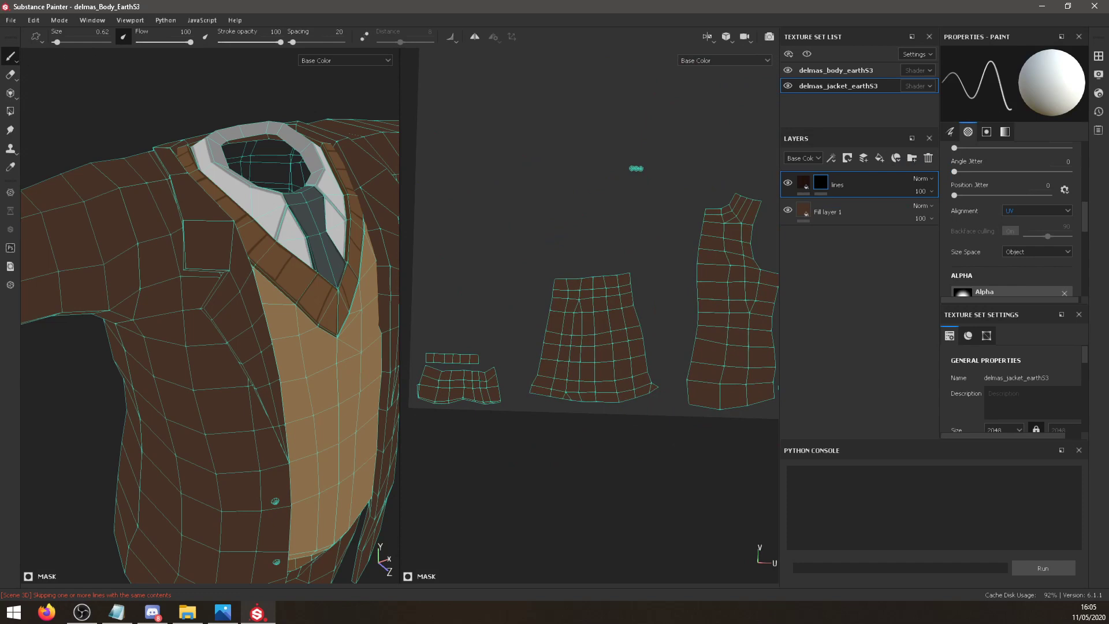
{"action": "scroll", "coordinate": [636, 168], "scroll_direction": "up", "scroll_amount": 4}
{"action": "middle_click_drag", "start_coordinate": [222, 274], "coordinate": [221, 330], "text": "alt"}
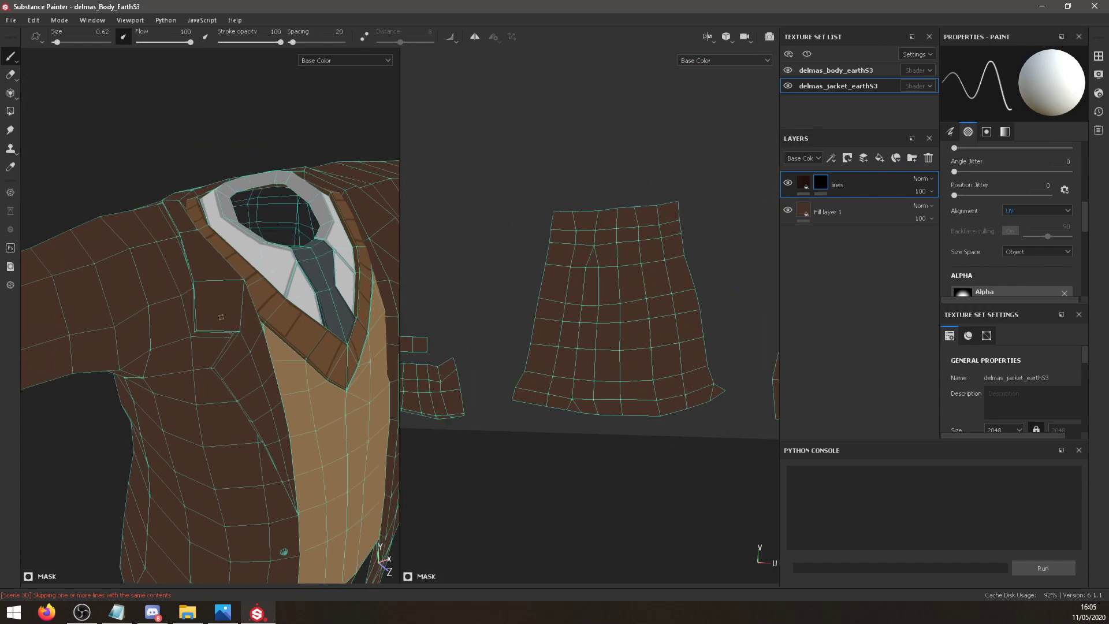
{"action": "key", "text": "ctrl+z"}
{"action": "scroll", "coordinate": [208, 254], "scroll_direction": "up", "scroll_amount": 6}
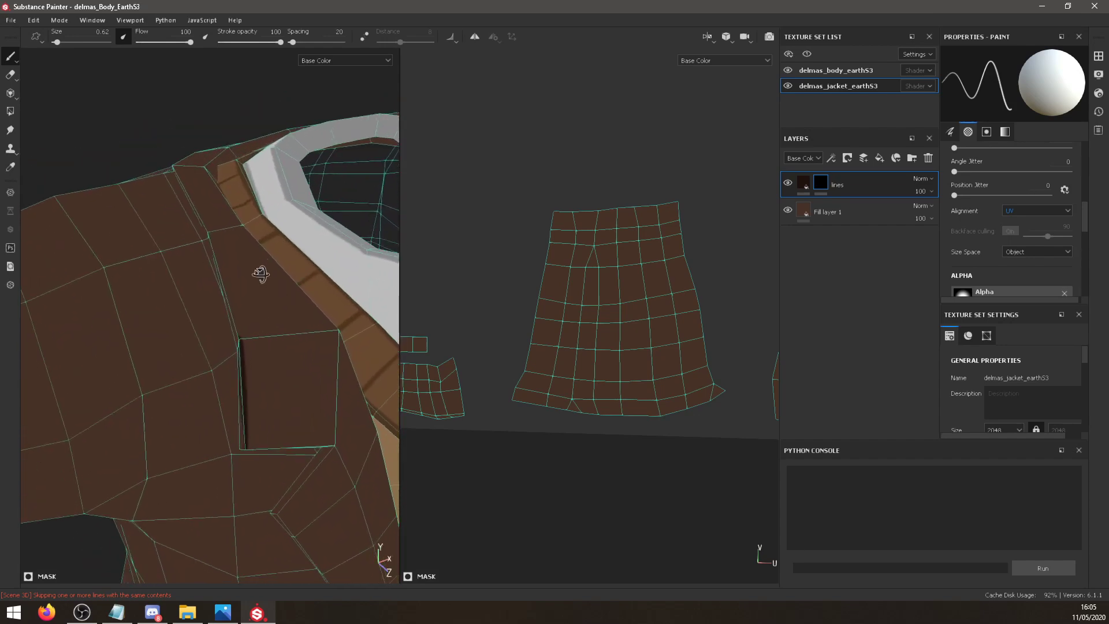
{"action": "left_click_drag", "start_coordinate": [260, 274], "coordinate": [258, 277], "text": "alt"}
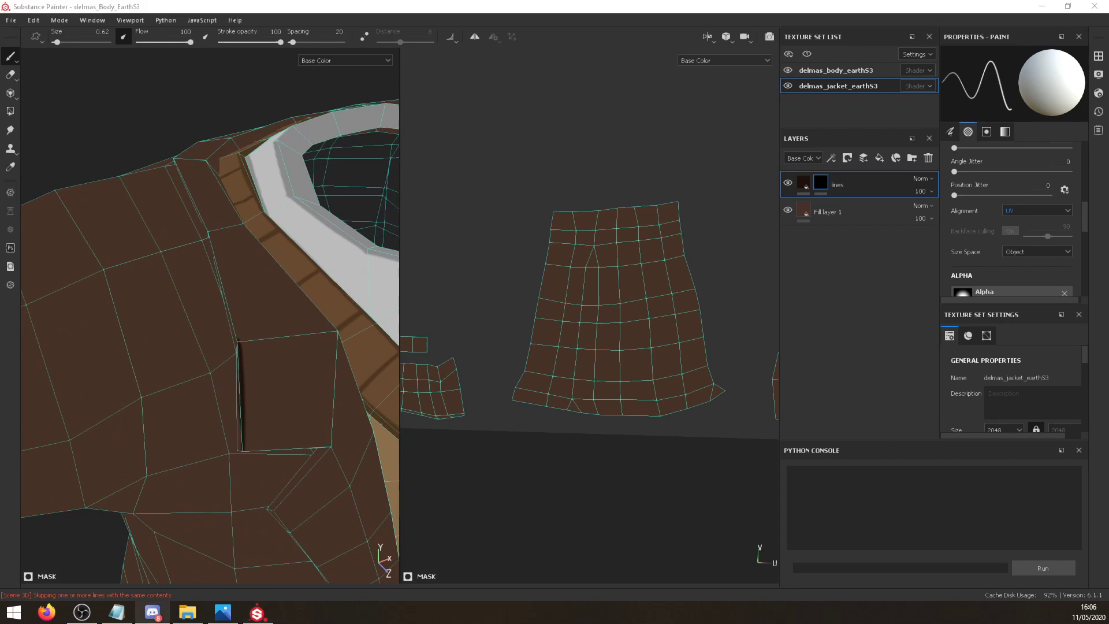
{"action": "left_click", "coordinate": [224, 270]}
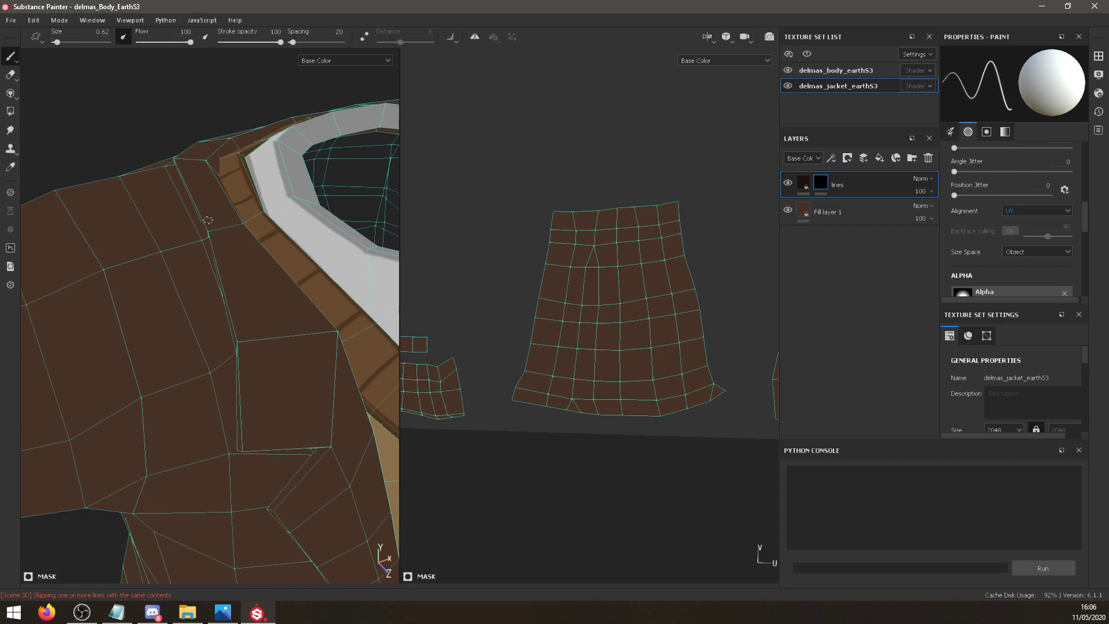
Change the base color of the lines fill layer to a slightly brighter, more saturated dark brown.
{"action": "left_click", "coordinate": [804, 181]}
{"action": "left_click", "coordinate": [1051, 260]}
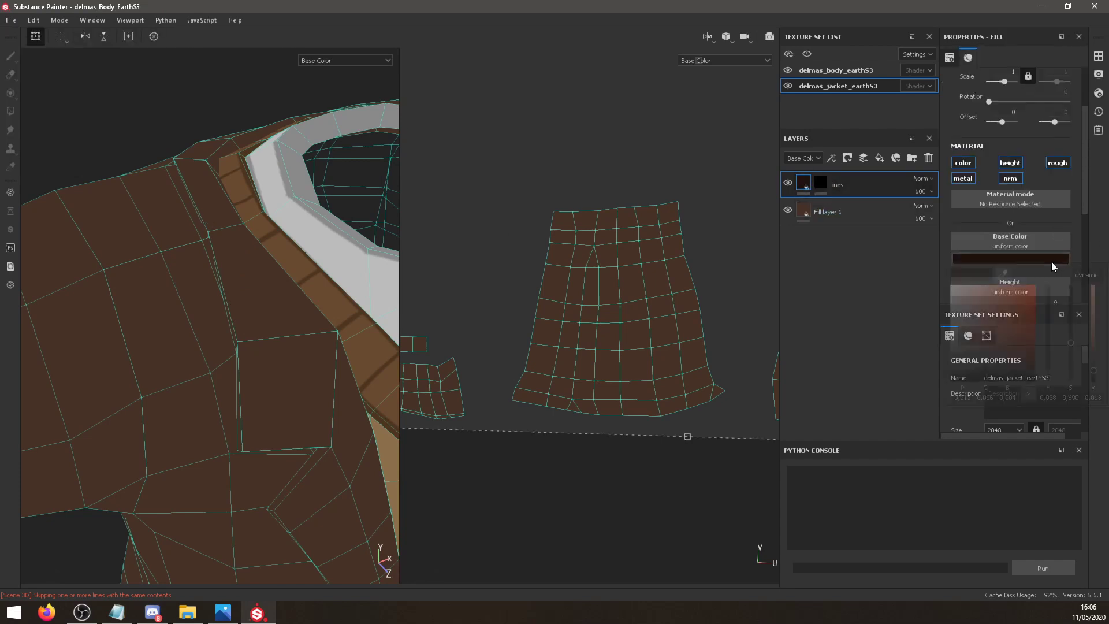
{"action": "left_click_drag", "start_coordinate": [986, 366], "coordinate": [998, 366]}
{"action": "left_click", "coordinate": [278, 297]}
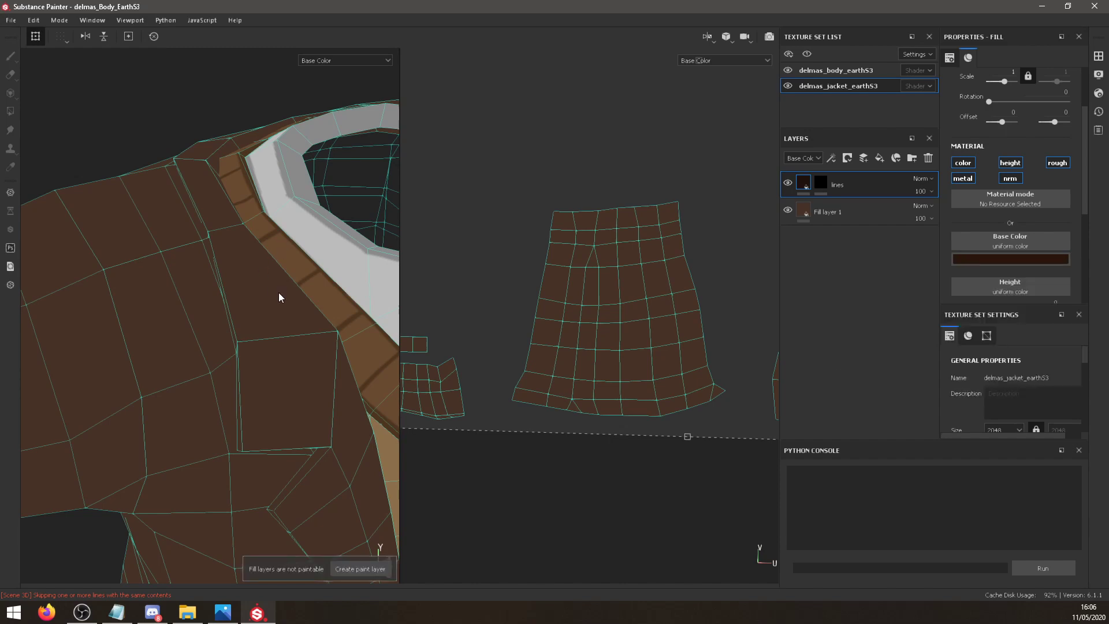
Paint dark lines on the lines layer's mask along the lapel's outer edge on the 3D model, undoing misplaced strokes.
{"action": "left_click", "coordinate": [820, 183]}
{"action": "mouse_move", "coordinate": [243, 301]}
{"action": "left_mouse_down"}
{"action": "mouse_move", "coordinate": [232, 345]}
{"action": "mouse_move", "coordinate": [260, 345]}
{"action": "left_mouse_up"}
{"action": "key", "text": "ctrl+z"}
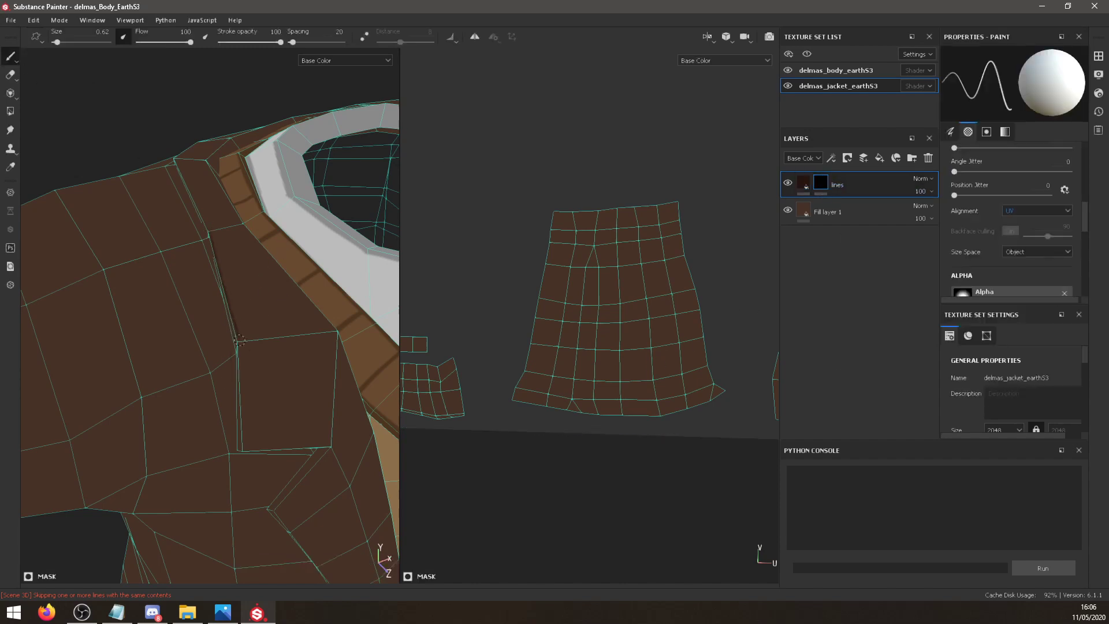
{"action": "key", "text": "ctrl+z"}
{"action": "left_click_drag", "start_coordinate": [210, 234], "coordinate": [238, 335]}
{"action": "key", "text": "ctrl+z"}
{"action": "mouse_move", "coordinate": [211, 234]}
{"action": "left_mouse_down"}
{"action": "mouse_move", "coordinate": [236, 322]}
{"action": "mouse_move", "coordinate": [272, 322]}
{"action": "left_mouse_up"}
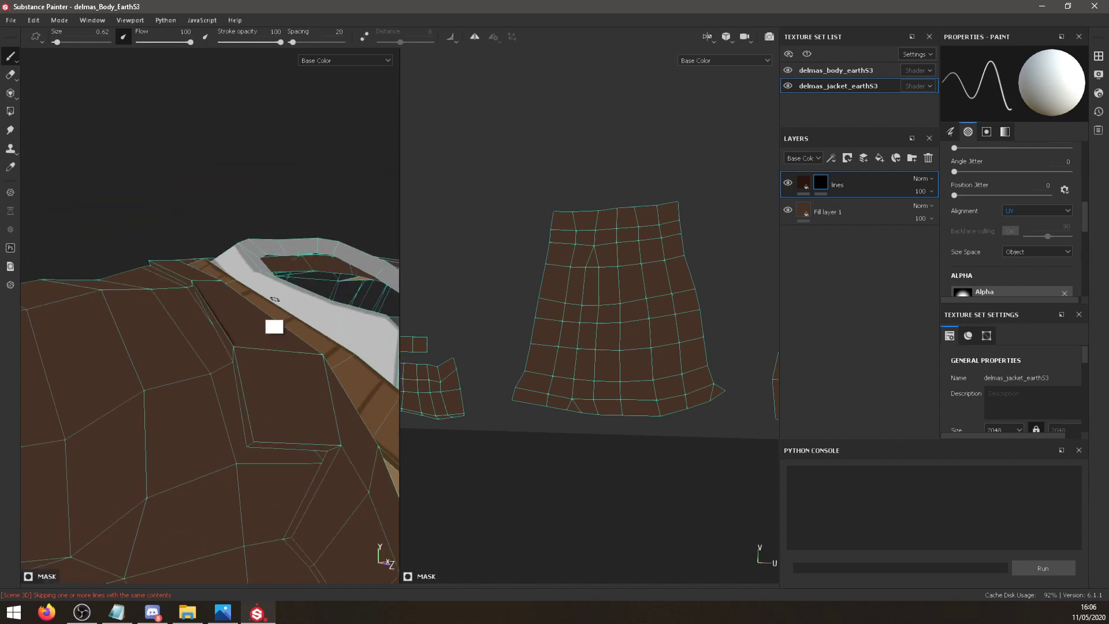
{"action": "left_click_drag", "start_coordinate": [238, 356], "coordinate": [246, 415]}
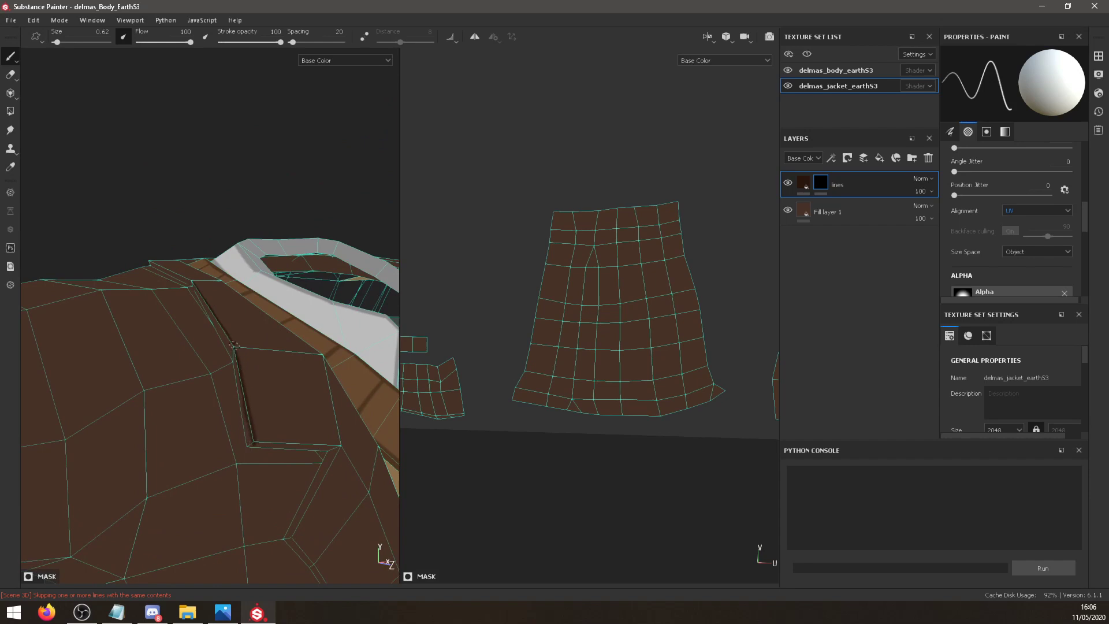
Paint dark lines along the outer edges of the lapel pieces around the notch in the UV view.
{"action": "mouse_move", "coordinate": [244, 362]}
{"action": "left_mouse_down", "text": "alt"}
{"action": "mouse_move", "coordinate": [268, 392]}
{"action": "mouse_move", "coordinate": [242, 422]}
{"action": "mouse_move", "coordinate": [303, 446]}
{"action": "left_mouse_up", "text": "alt"}
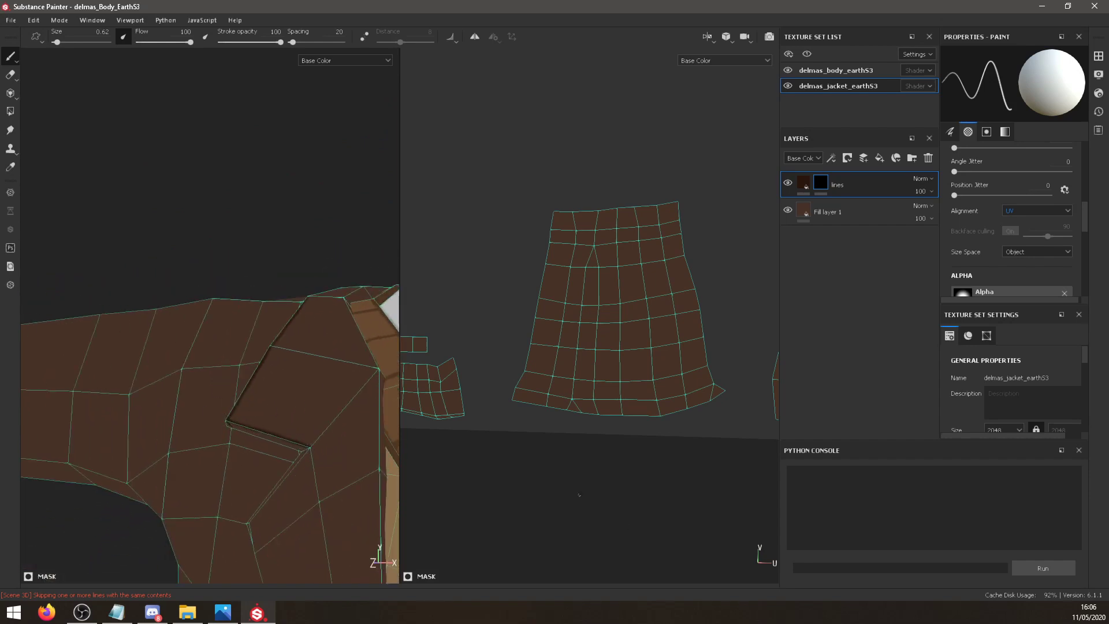
{"action": "middle_click_drag", "start_coordinate": [725, 329], "coordinate": [512, 381], "text": "alt"}
{"action": "middle_click_drag", "start_coordinate": [771, 269], "coordinate": [581, 380], "text": "alt"}
{"action": "middle_click_drag", "start_coordinate": [574, 224], "coordinate": [565, 527], "text": "alt"}
{"action": "scroll", "coordinate": [569, 485], "scroll_direction": "down", "scroll_amount": 2}
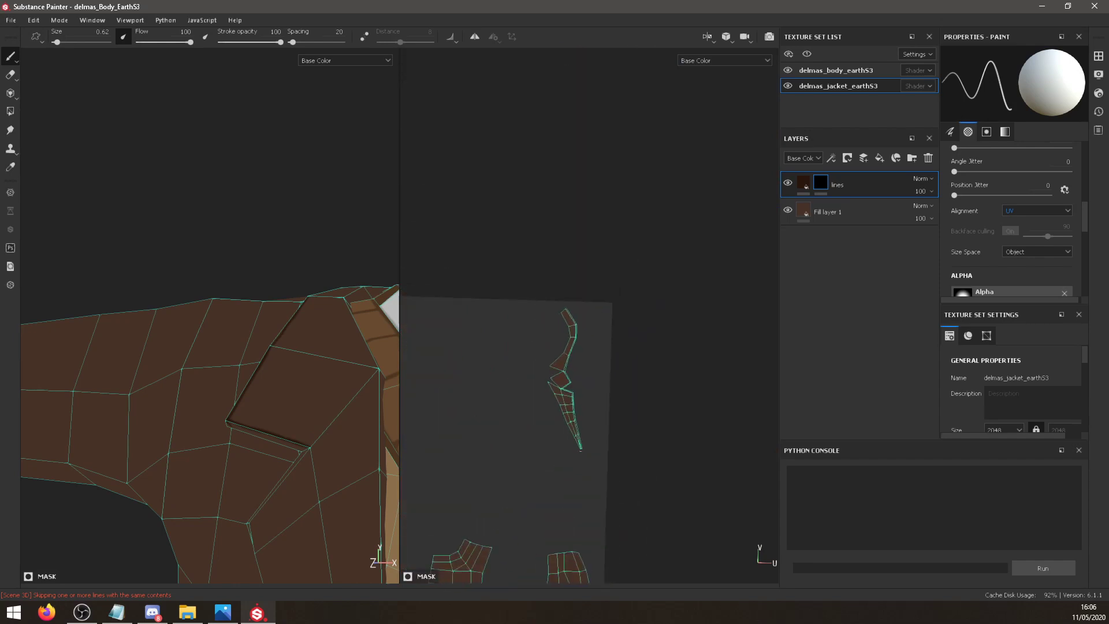
{"action": "scroll", "coordinate": [572, 428], "scroll_direction": "up", "scroll_amount": 7}
{"action": "middle_click_drag", "start_coordinate": [585, 365], "coordinate": [604, 603], "text": "alt"}
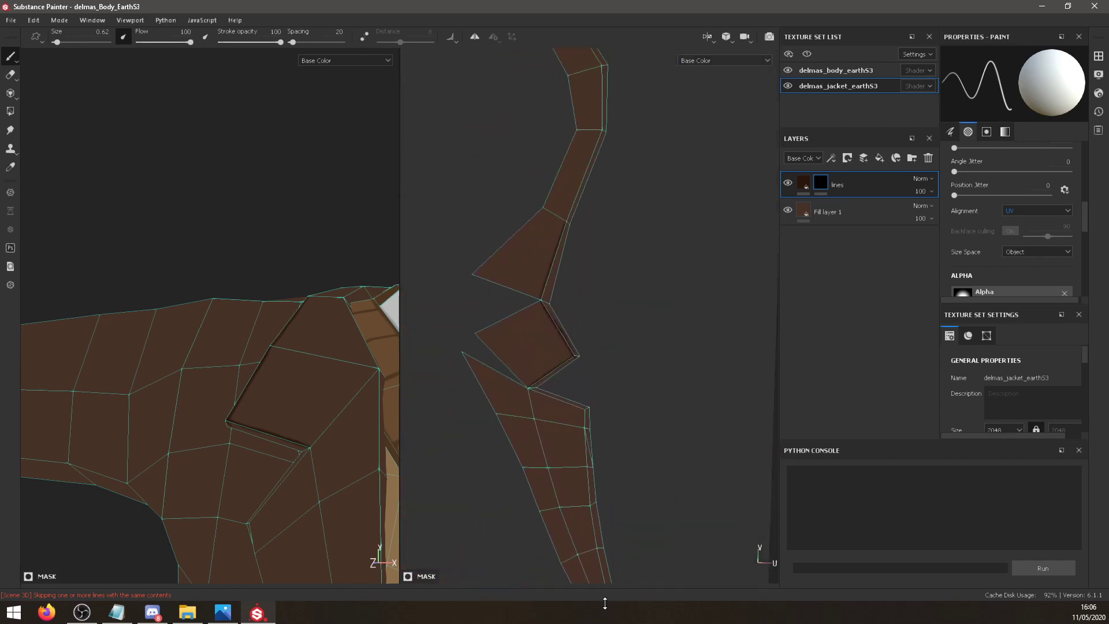
{"action": "left_click_drag", "start_coordinate": [600, 126], "coordinate": [567, 217]}
{"action": "mouse_move", "coordinate": [544, 299]}
{"action": "left_mouse_down"}
{"action": "mouse_move", "coordinate": [576, 353]}
{"action": "mouse_move", "coordinate": [529, 388]}
{"action": "mouse_move", "coordinate": [576, 355]}
{"action": "left_mouse_up"}
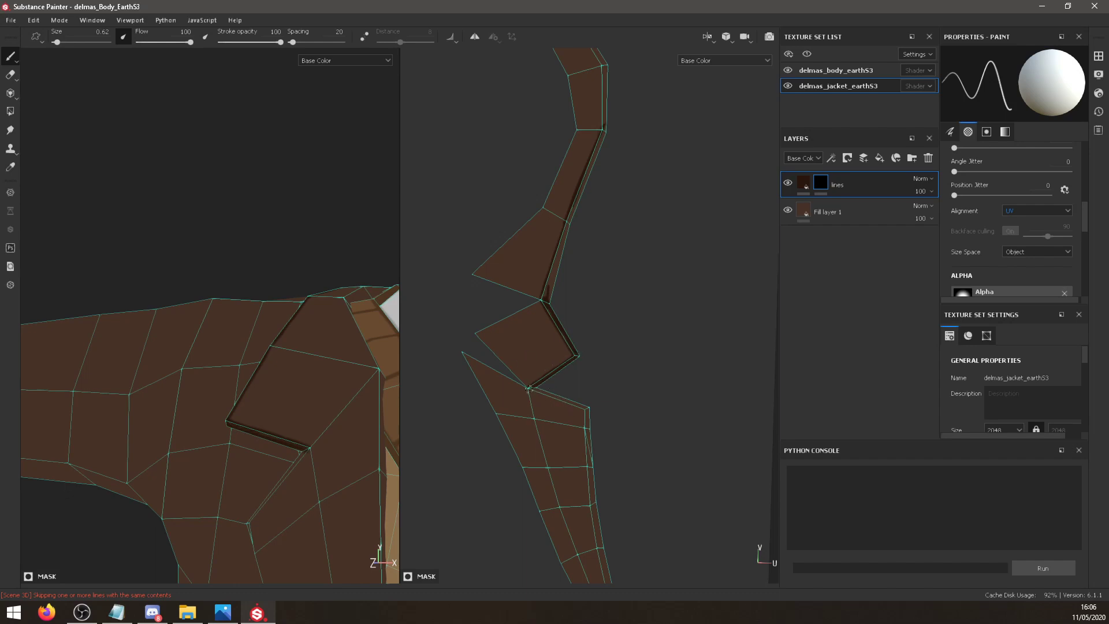
{"action": "left_click_drag", "start_coordinate": [528, 389], "coordinate": [587, 408]}
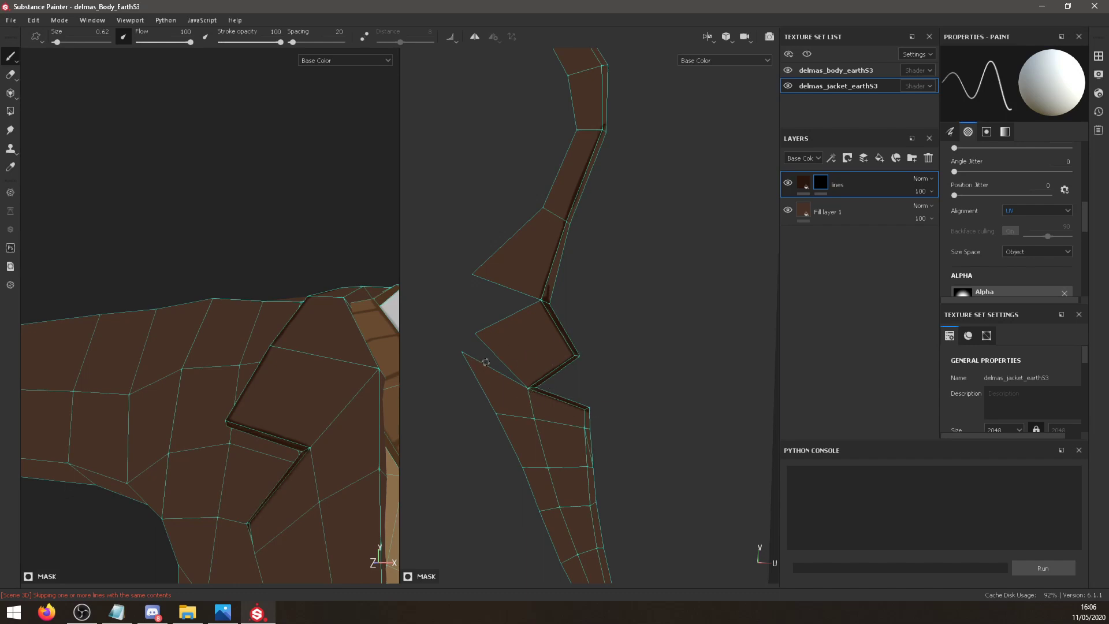
Paint dark lines along the lower lapel's slanted edge from its pointed tip and along the triangular upper piece's inner edge.
{"action": "left_click_drag", "start_coordinate": [486, 363], "coordinate": [462, 353]}
{"action": "key", "text": "ctrl+z"}
{"action": "left_click", "coordinate": [463, 354]}
{"action": "left_click", "coordinate": [496, 412], "text": "shift"}
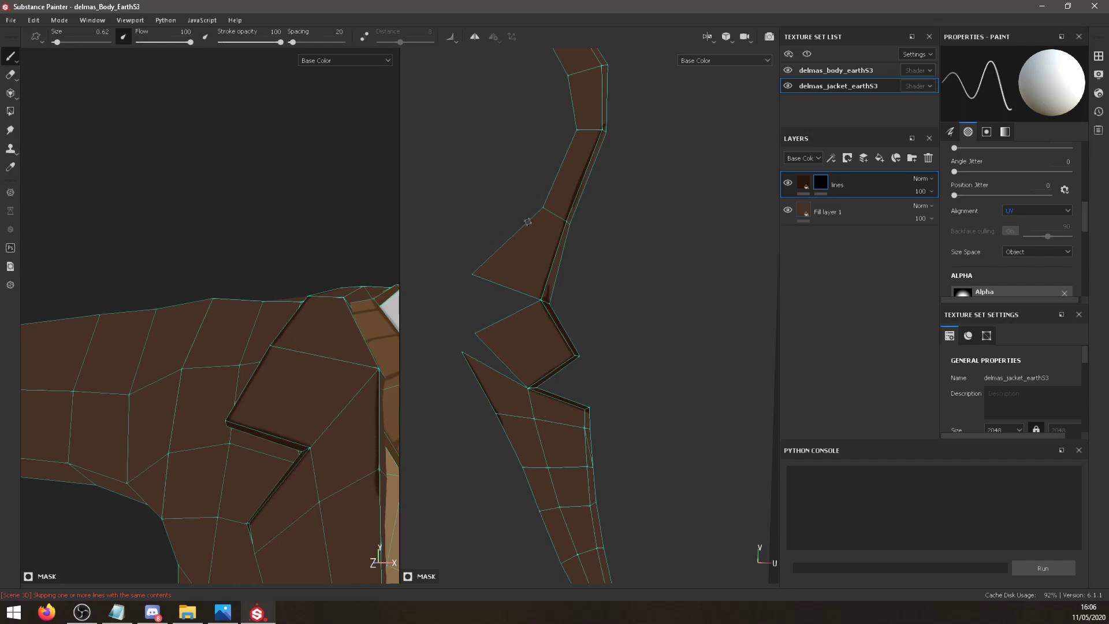
{"action": "left_click_drag", "start_coordinate": [544, 206], "coordinate": [471, 276]}
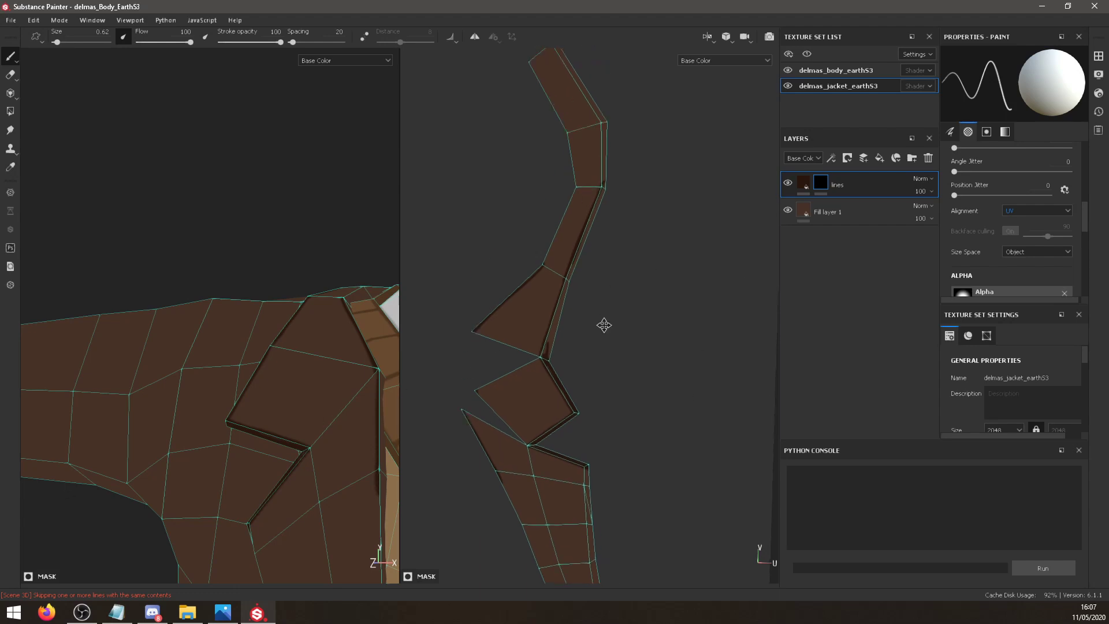
Paint dark lines along both long edges of the curved collar strip in the UV view.
{"action": "middle_click_drag", "start_coordinate": [602, 324], "coordinate": [607, 451]}
{"action": "mouse_move", "coordinate": [532, 227]}
{"action": "left_mouse_down"}
{"action": "mouse_move", "coordinate": [576, 327]}
{"action": "mouse_move", "coordinate": [550, 416]}
{"action": "left_mouse_up"}
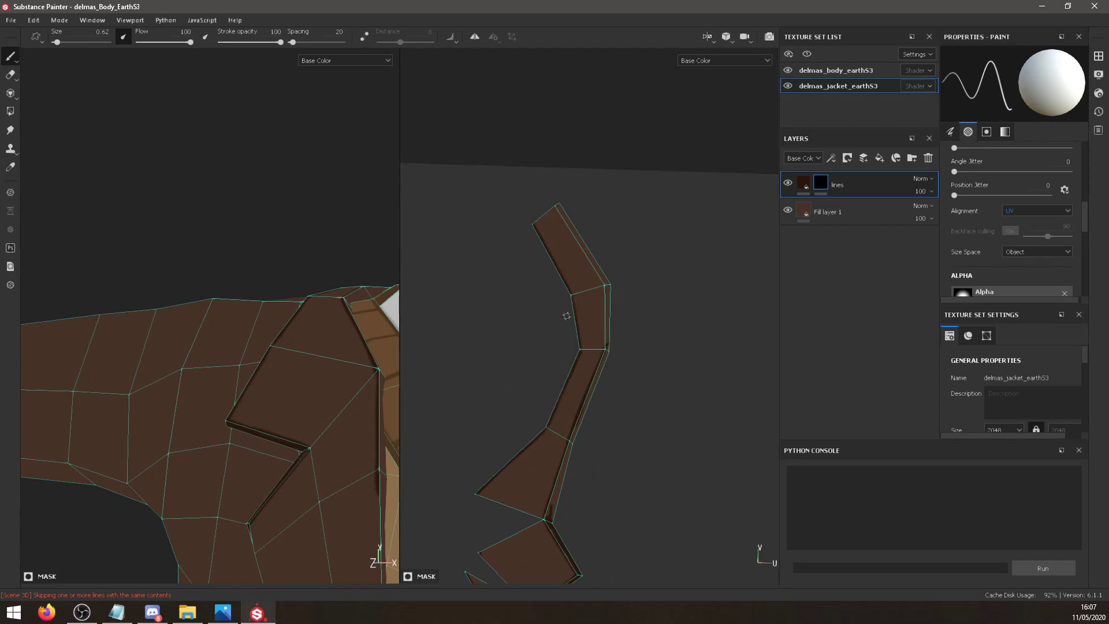
{"action": "mouse_move", "coordinate": [561, 206]}
{"action": "left_mouse_down"}
{"action": "mouse_move", "coordinate": [608, 291]}
{"action": "mouse_move", "coordinate": [611, 357]}
{"action": "mouse_move", "coordinate": [585, 417]}
{"action": "left_mouse_up"}
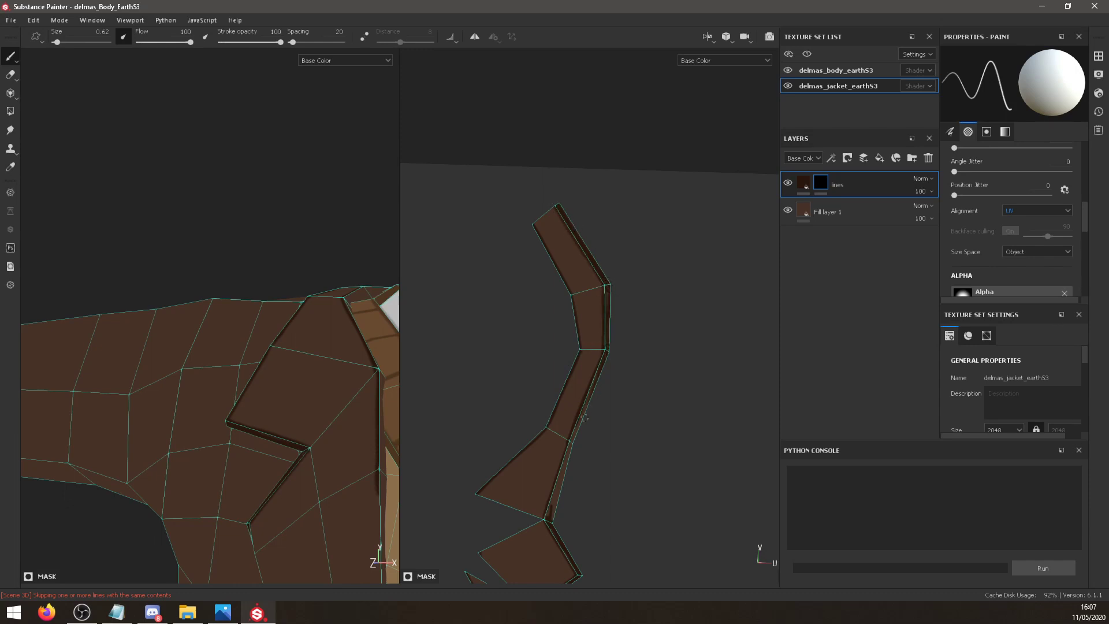
{"action": "mouse_move", "coordinate": [566, 462]}
{"action": "left_mouse_down"}
{"action": "mouse_move", "coordinate": [552, 512]}
{"action": "mouse_move", "coordinate": [566, 450]}
{"action": "left_mouse_up"}
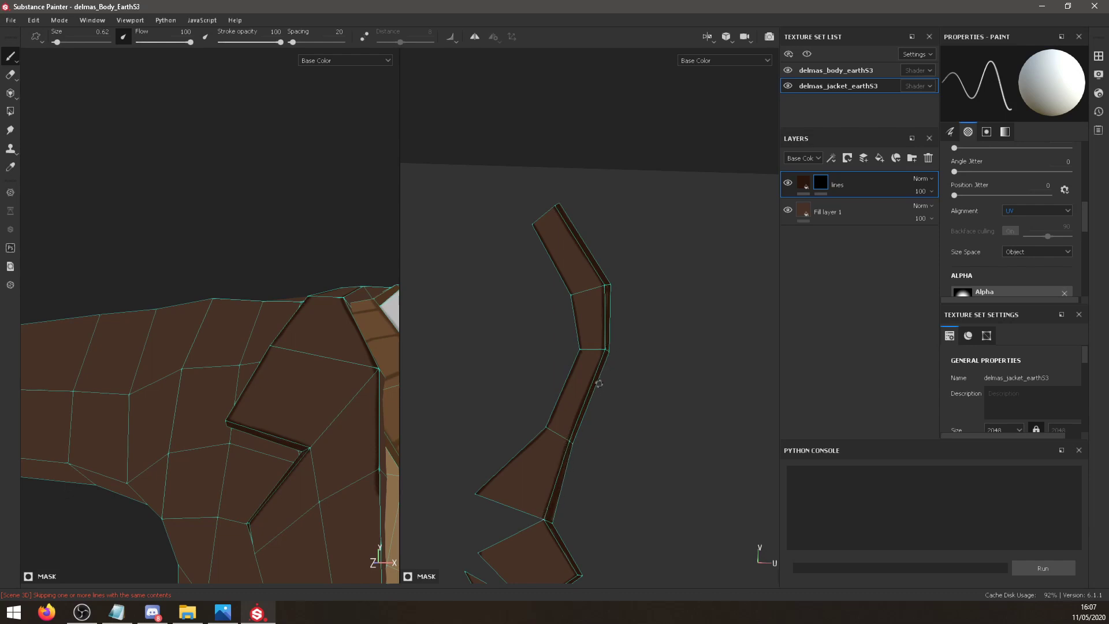
Paint a dark line down the jacket's front edge from the lapel on the 3D model, undoing the misplaced strokes.
{"action": "mouse_move", "coordinate": [264, 388]}
{"action": "left_mouse_down", "text": "alt"}
{"action": "mouse_move", "coordinate": [208, 241]}
{"action": "mouse_move", "coordinate": [253, 217]}
{"action": "mouse_move", "coordinate": [270, 248]}
{"action": "mouse_move", "coordinate": [291, 248]}
{"action": "mouse_move", "coordinate": [339, 322]}
{"action": "left_mouse_up", "text": "alt"}
{"action": "key", "text": "ctrl+z"}
{"action": "mouse_move", "coordinate": [332, 266]}
{"action": "left_mouse_down"}
{"action": "mouse_move", "coordinate": [337, 316]}
{"action": "mouse_move", "coordinate": [325, 218]}
{"action": "left_mouse_up"}
{"action": "key", "text": "ctrl+z"}
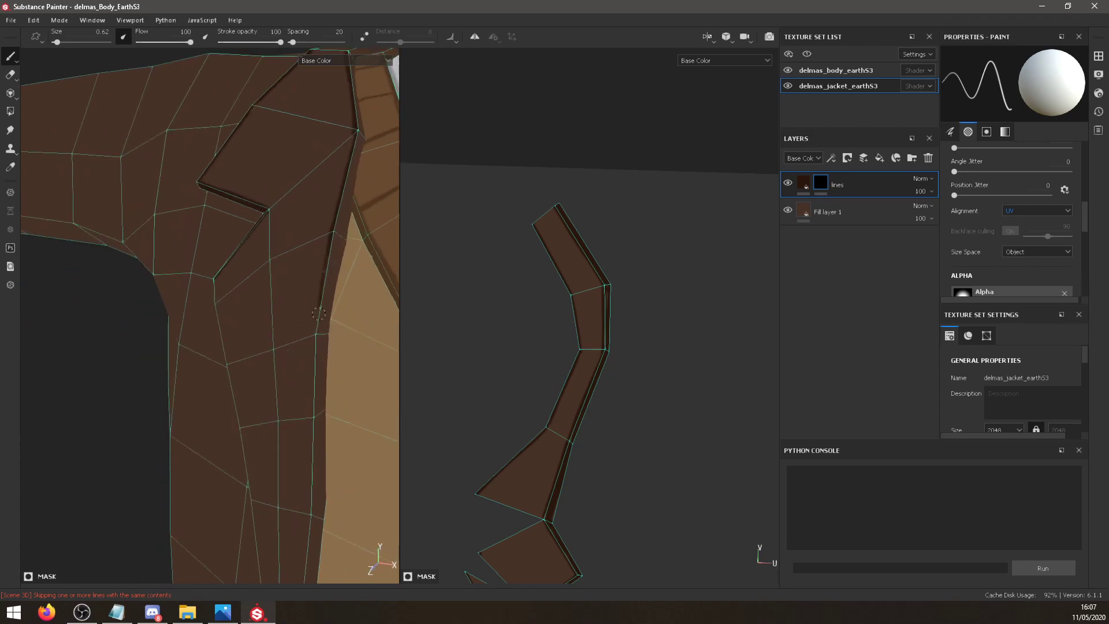
{"action": "left_click_drag", "start_coordinate": [317, 329], "coordinate": [313, 394]}
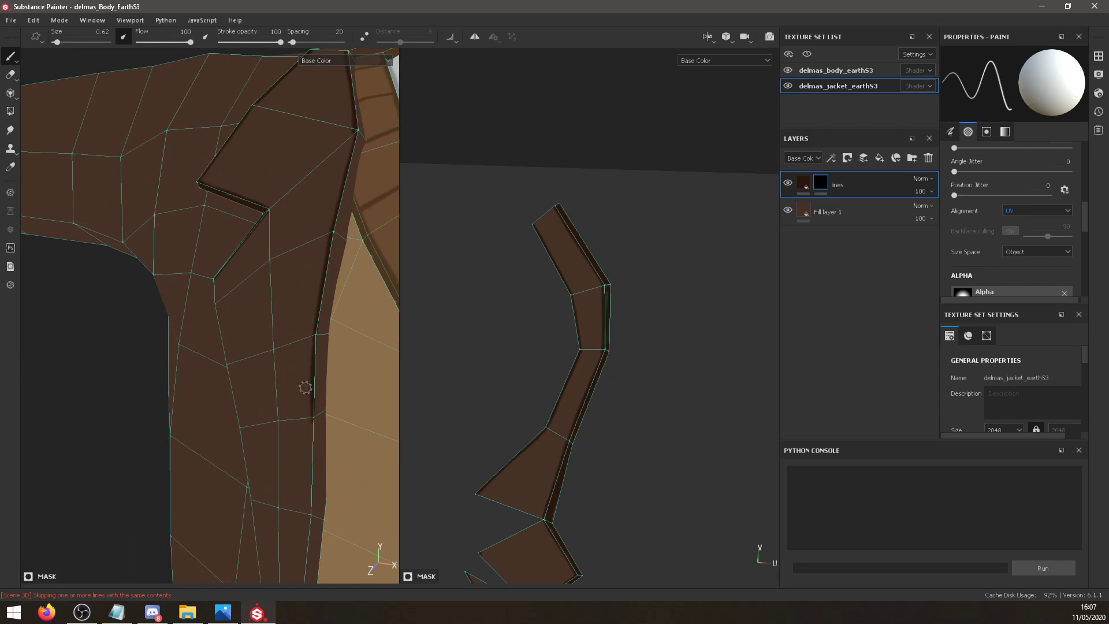
{"action": "left_click_drag", "start_coordinate": [312, 401], "coordinate": [304, 290], "text": "alt"}
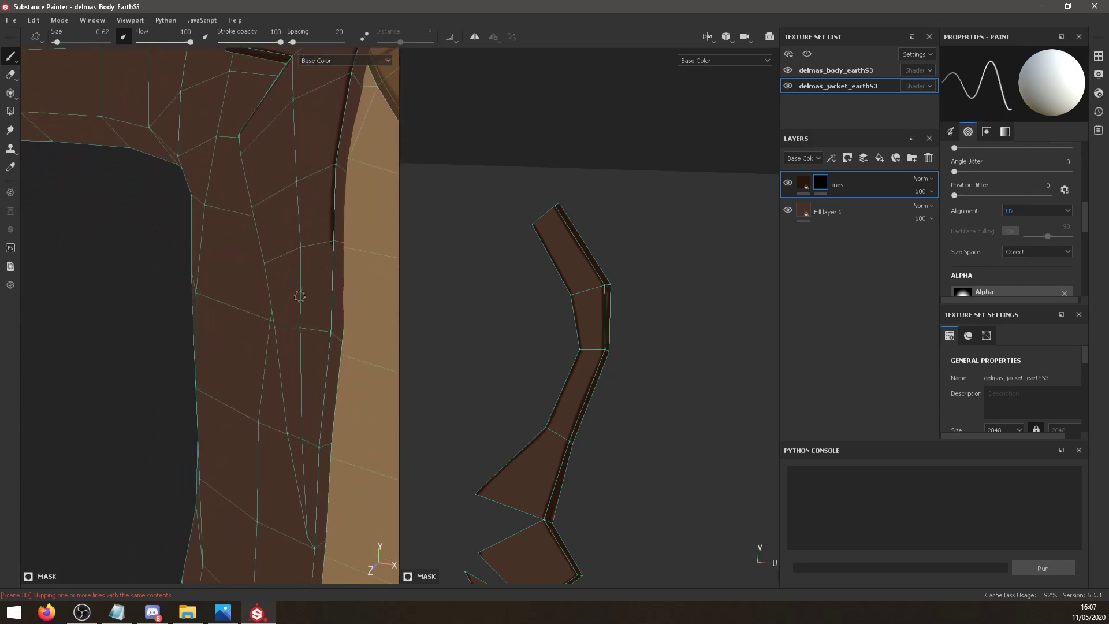
{"action": "left_click_drag", "start_coordinate": [329, 248], "coordinate": [318, 445]}
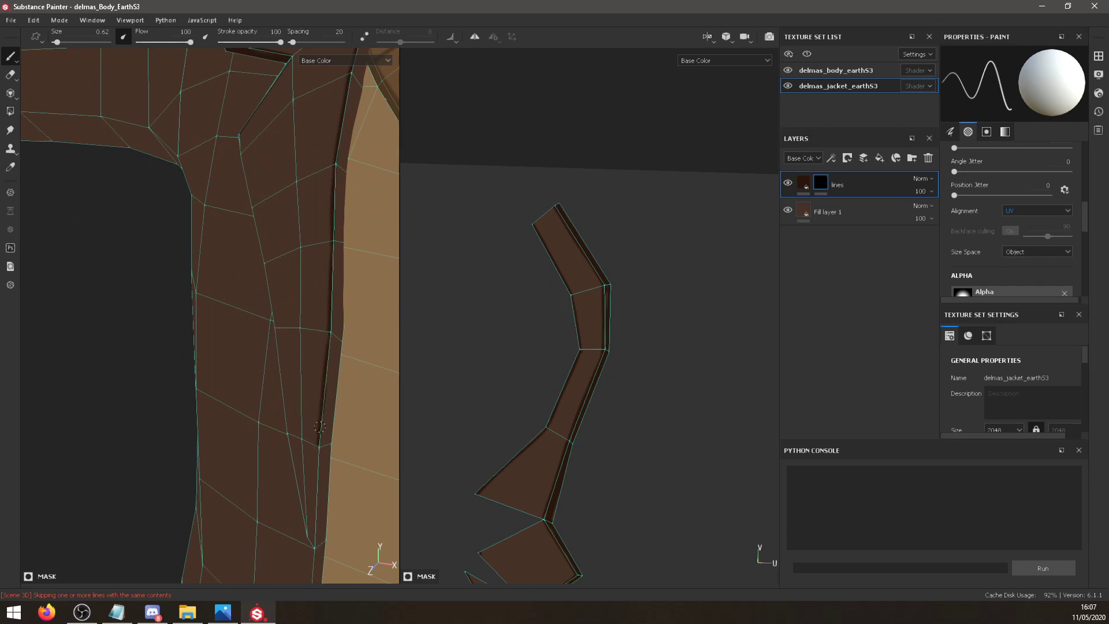
Paint dark lines along the long outer edge of the lower lapel down to its narrow tip in the UV view.
{"action": "left_click_drag", "start_coordinate": [315, 497], "coordinate": [315, 465], "text": "alt"}
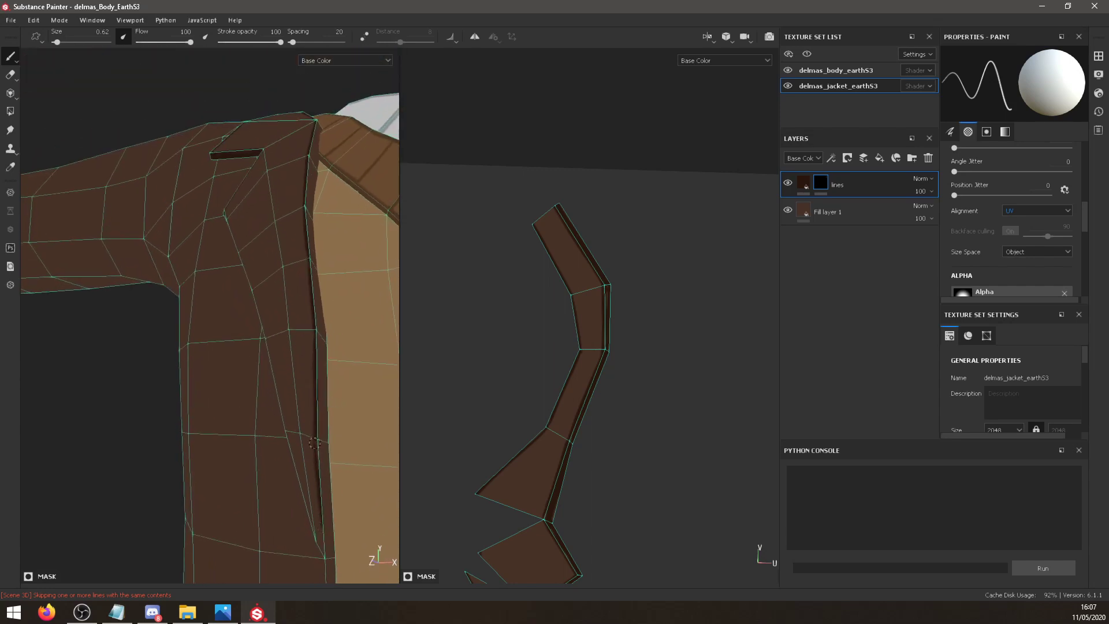
{"action": "left_click_drag", "start_coordinate": [321, 512], "coordinate": [337, 501], "text": "alt"}
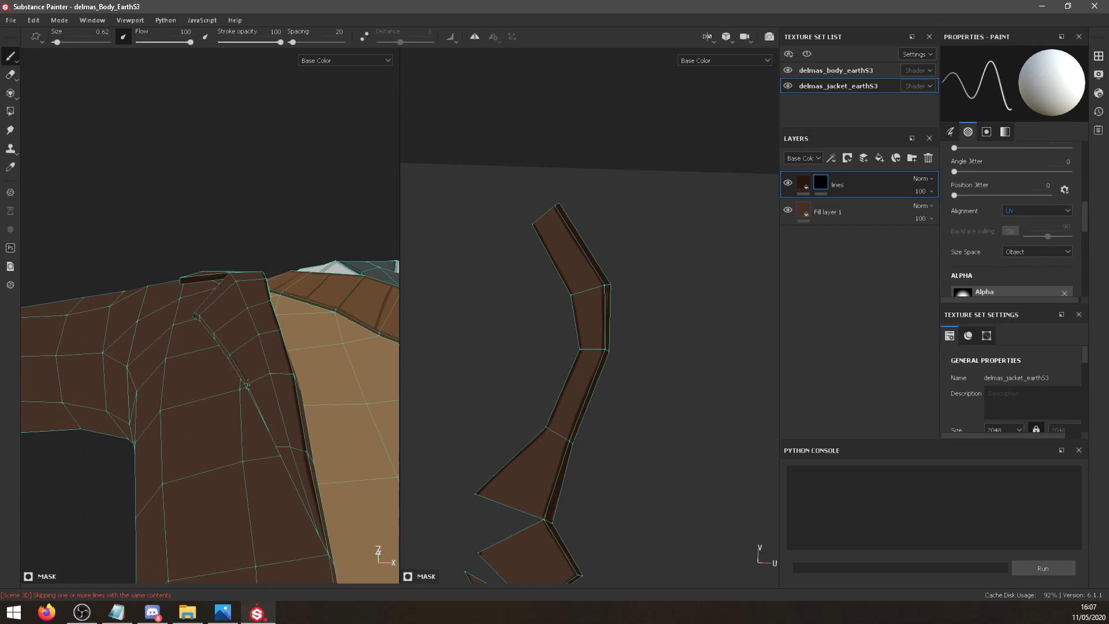
{"action": "left_click_drag", "start_coordinate": [231, 352], "coordinate": [279, 446]}
{"action": "scroll", "coordinate": [648, 366], "scroll_direction": "up", "scroll_amount": 4}
{"action": "scroll", "coordinate": [614, 393], "scroll_direction": "down", "scroll_amount": 2}
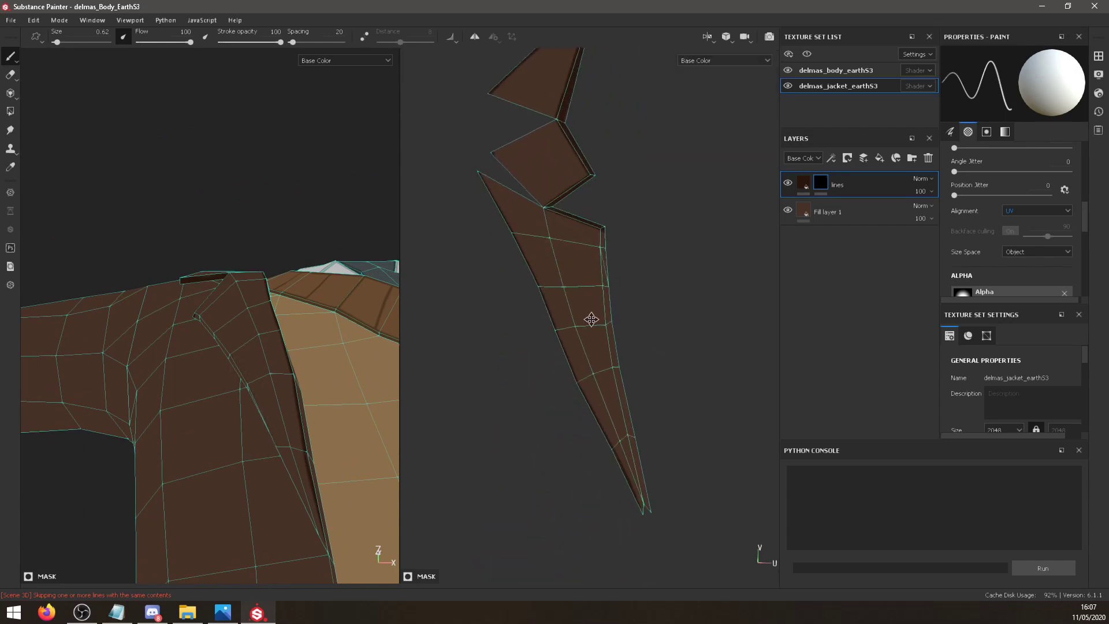
{"action": "mouse_move", "coordinate": [608, 228]}
{"action": "left_mouse_down"}
{"action": "mouse_move", "coordinate": [617, 379]}
{"action": "mouse_move", "coordinate": [643, 476]}
{"action": "left_mouse_up"}
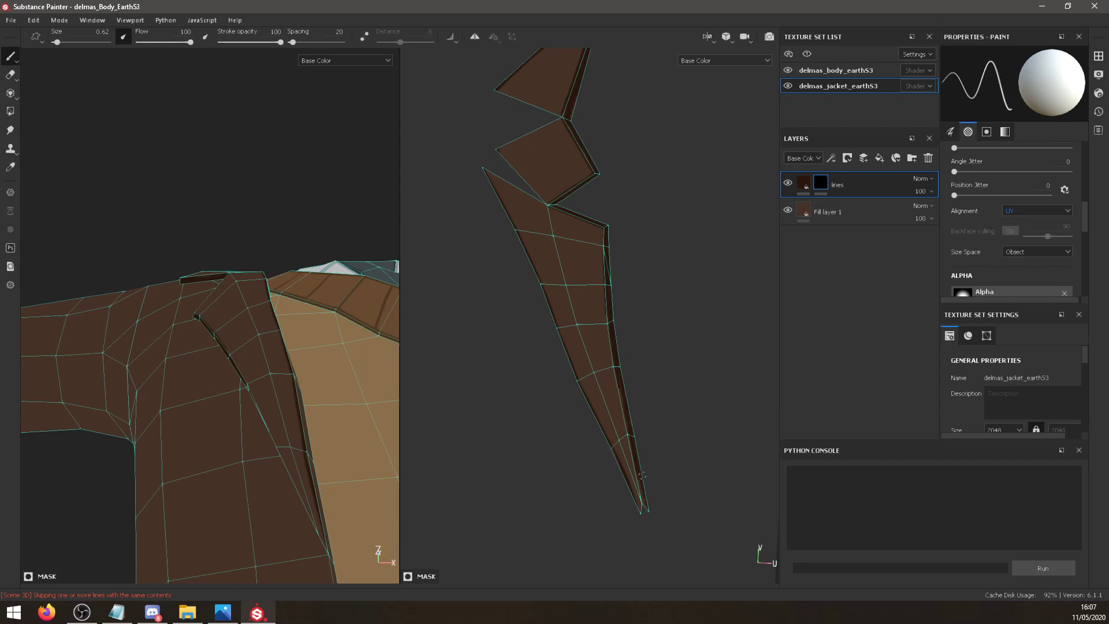
{"action": "mouse_move", "coordinate": [618, 407]}
{"action": "left_mouse_down"}
{"action": "mouse_move", "coordinate": [642, 504]}
{"action": "mouse_move", "coordinate": [621, 398]}
{"action": "mouse_move", "coordinate": [641, 504]}
{"action": "left_mouse_up"}
{"action": "key", "text": "ctrl+z"}
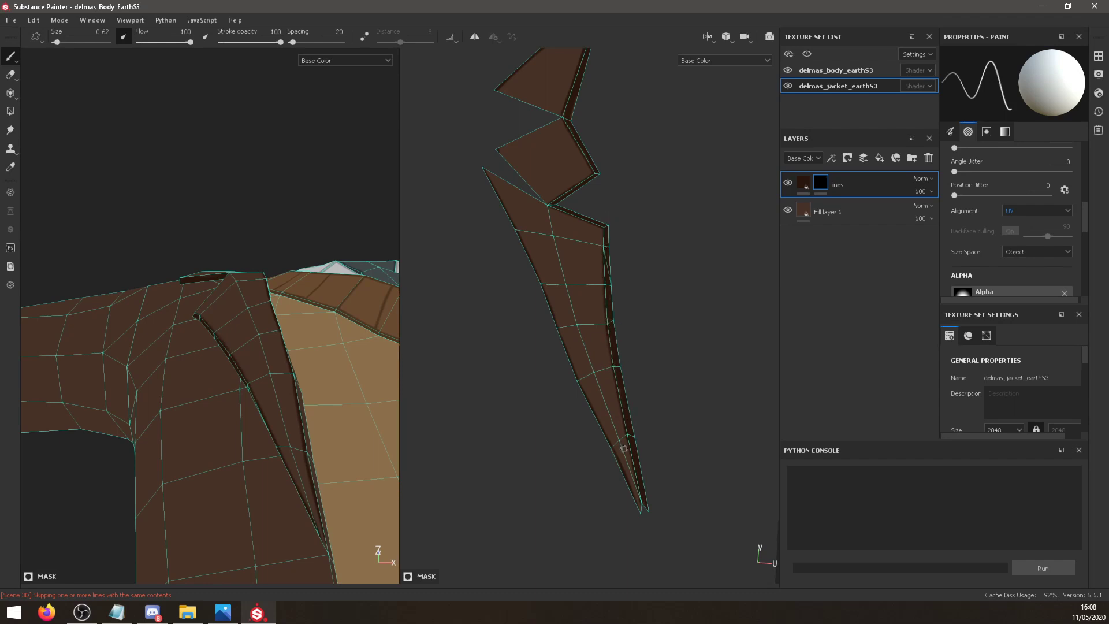
Polygon-fill the narrow faces along the lower part of the jacket front panel's opening edge in the lines mask.
{"action": "left_click_drag", "start_coordinate": [269, 417], "coordinate": [176, 267], "text": "alt"}
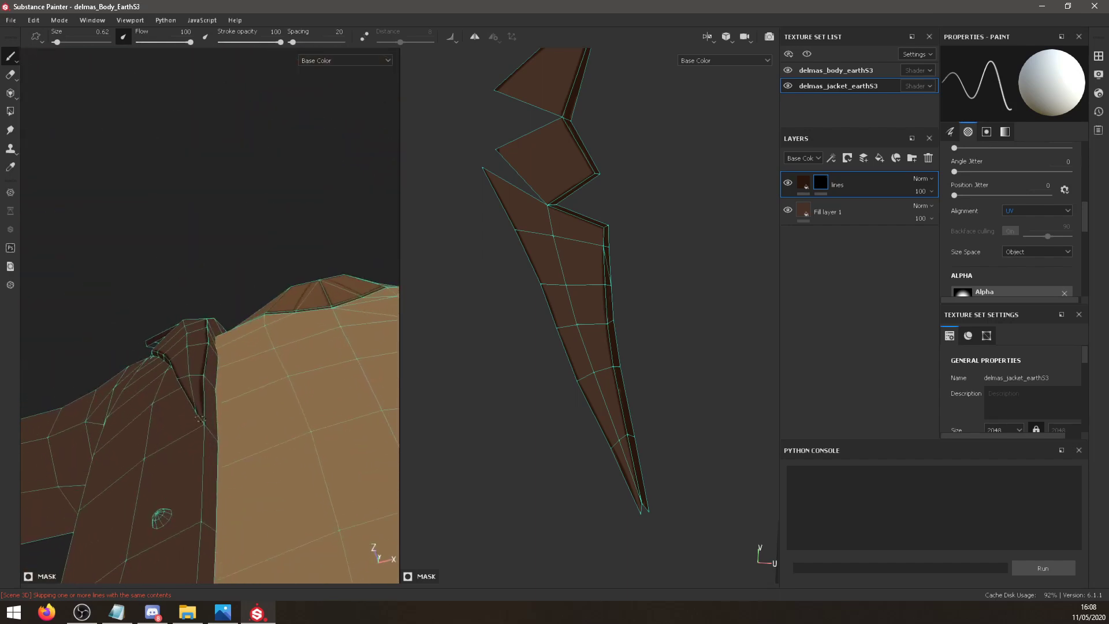
{"action": "key", "text": "alt"}
{"action": "mouse_move", "coordinate": [215, 396]}
{"action": "left_mouse_down", "text": "alt"}
{"action": "mouse_move", "coordinate": [203, 456]}
{"action": "mouse_move", "coordinate": [205, 399]}
{"action": "left_mouse_up", "text": "alt"}
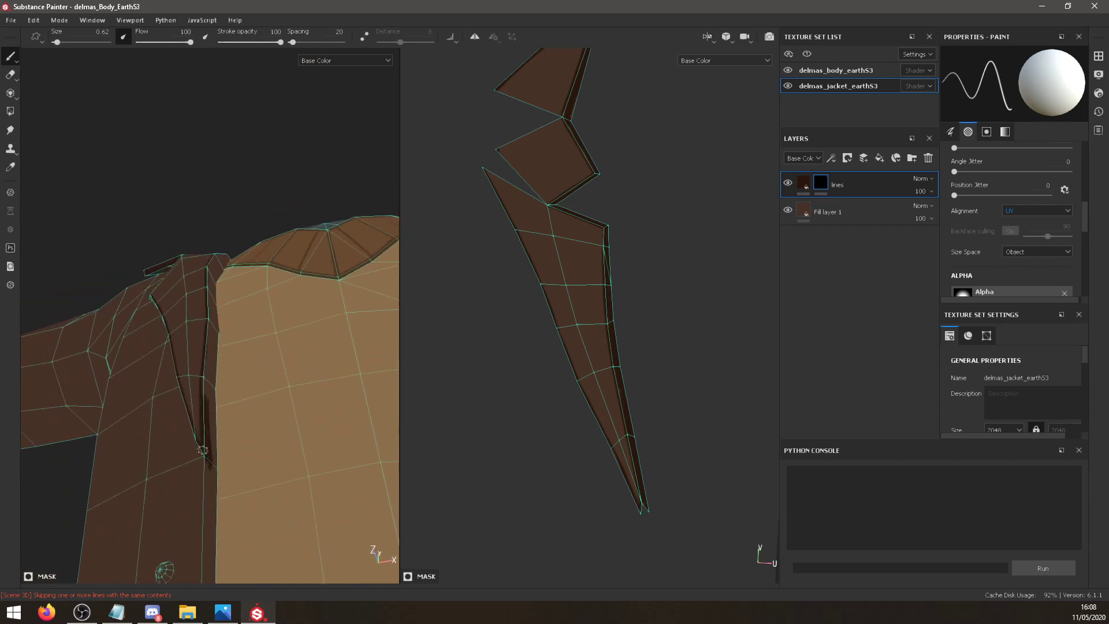
{"action": "scroll", "coordinate": [643, 359], "scroll_direction": "up", "scroll_amount": 5}
{"action": "scroll", "coordinate": [616, 374], "scroll_direction": "down", "scroll_amount": 6}
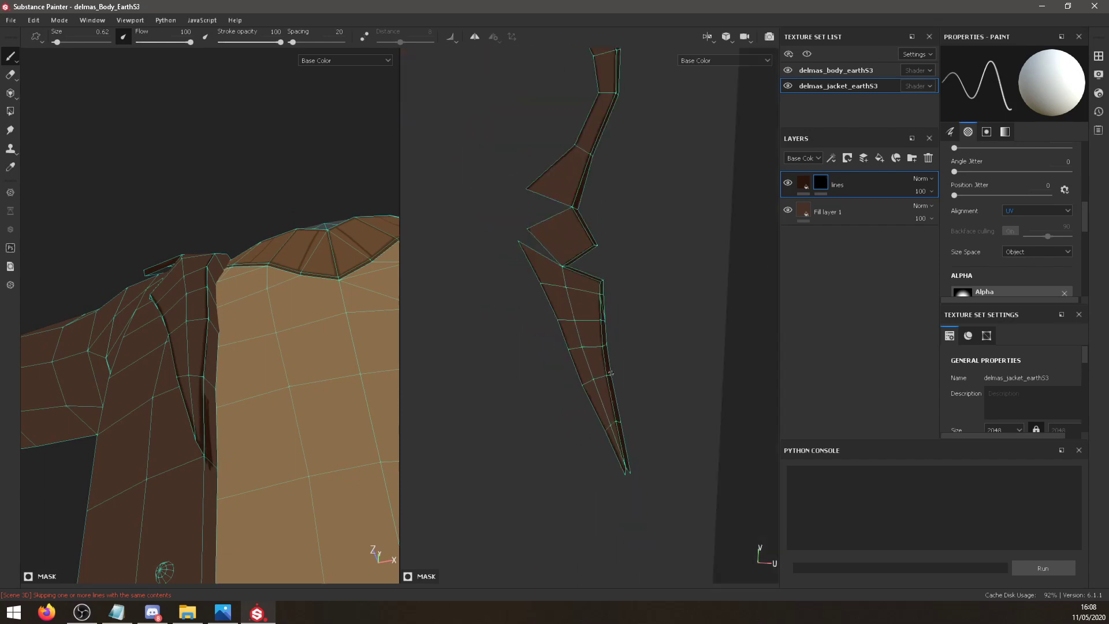
{"action": "scroll", "coordinate": [555, 426], "scroll_direction": "up", "scroll_amount": 5}
{"action": "middle_click_drag", "start_coordinate": [612, 304], "coordinate": [453, 292]}
{"action": "scroll", "coordinate": [719, 328], "scroll_direction": "down", "scroll_amount": 1}
{"action": "scroll", "coordinate": [719, 328], "scroll_direction": "up", "scroll_amount": 1}
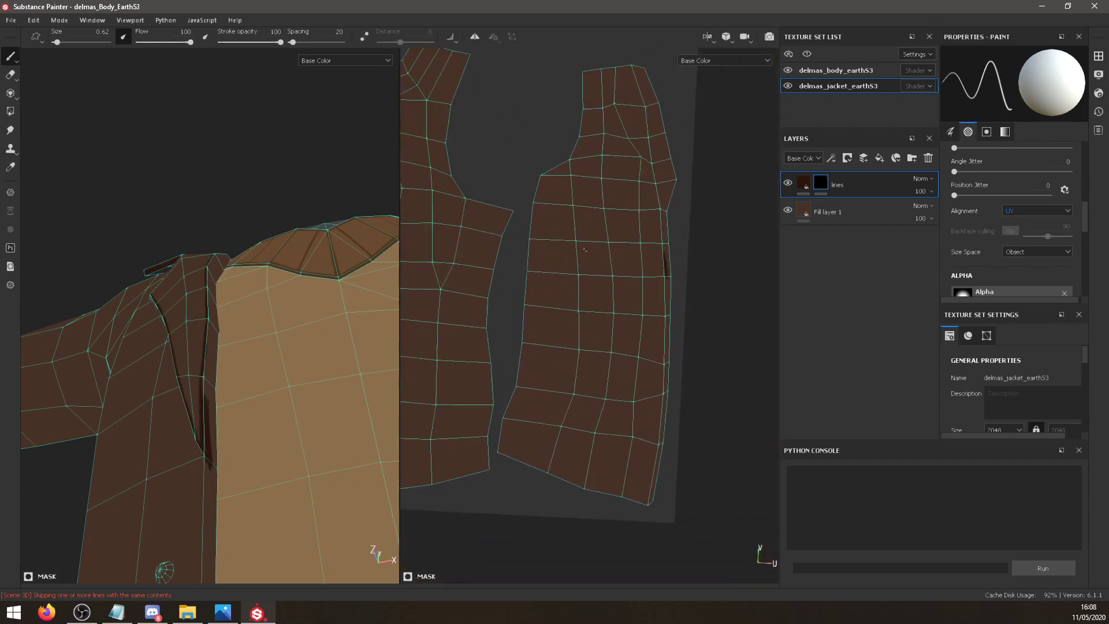
{"action": "left_click", "coordinate": [10, 111]}
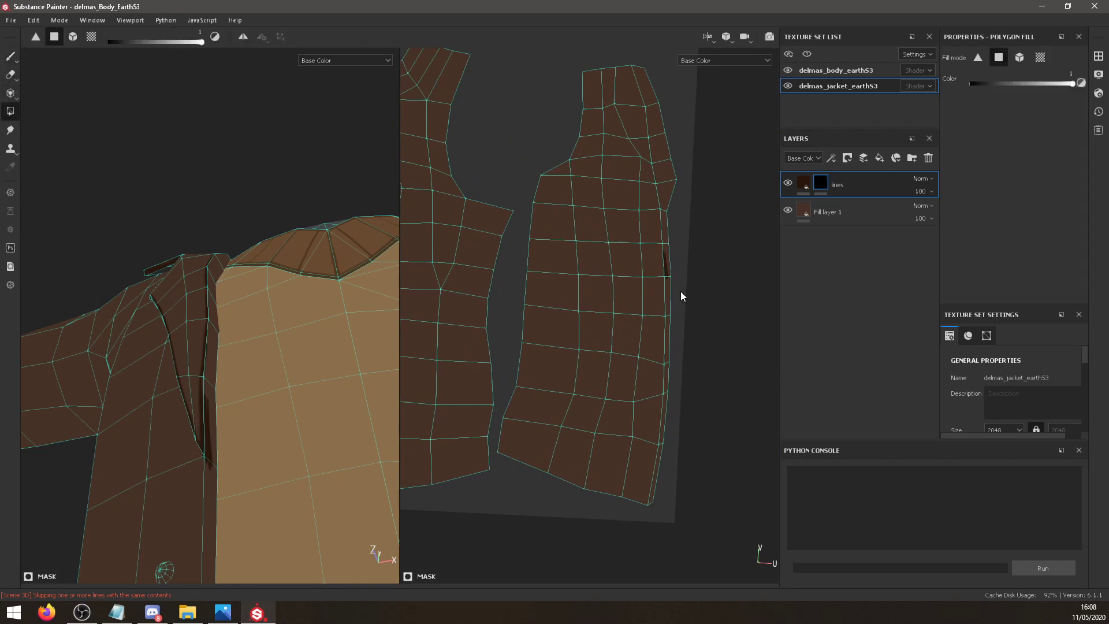
{"action": "left_click", "coordinate": [669, 318]}
{"action": "left_click", "coordinate": [665, 397]}
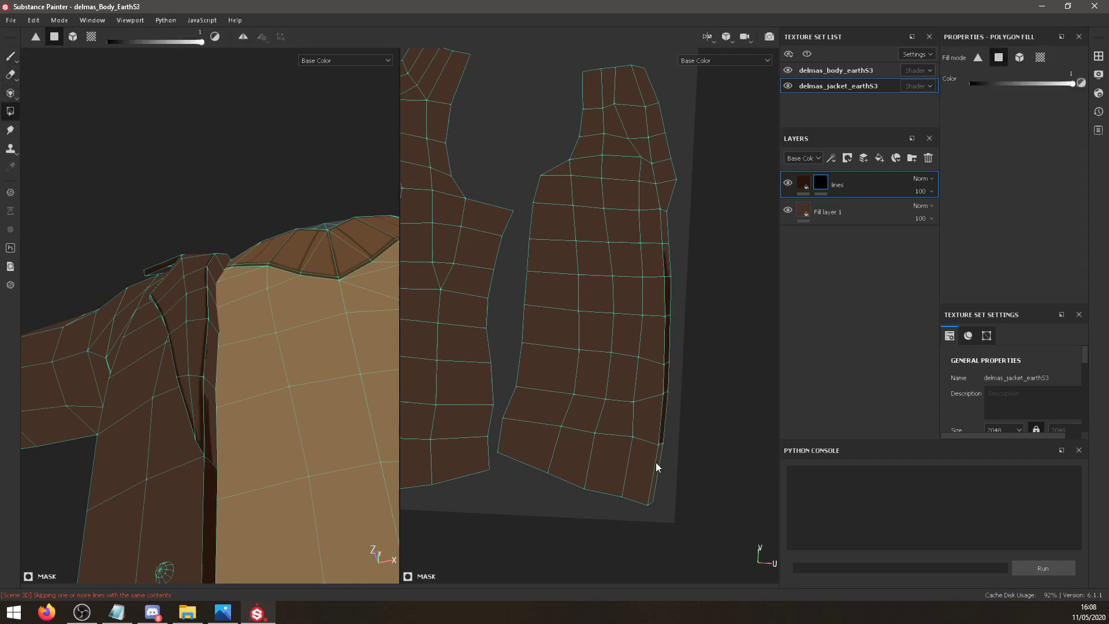
{"action": "left_click", "coordinate": [10, 55]}
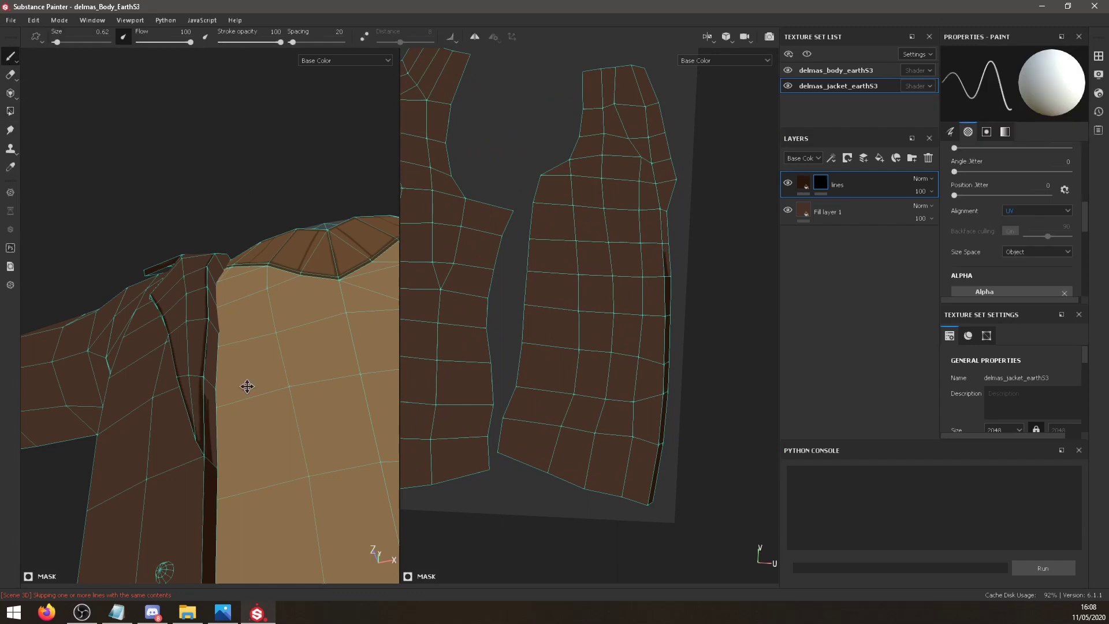
Extend the polygon fill up the front panel's opening edge to the wider faces near the chest.
{"action": "left_click_drag", "start_coordinate": [245, 384], "coordinate": [247, 346], "text": "alt"}
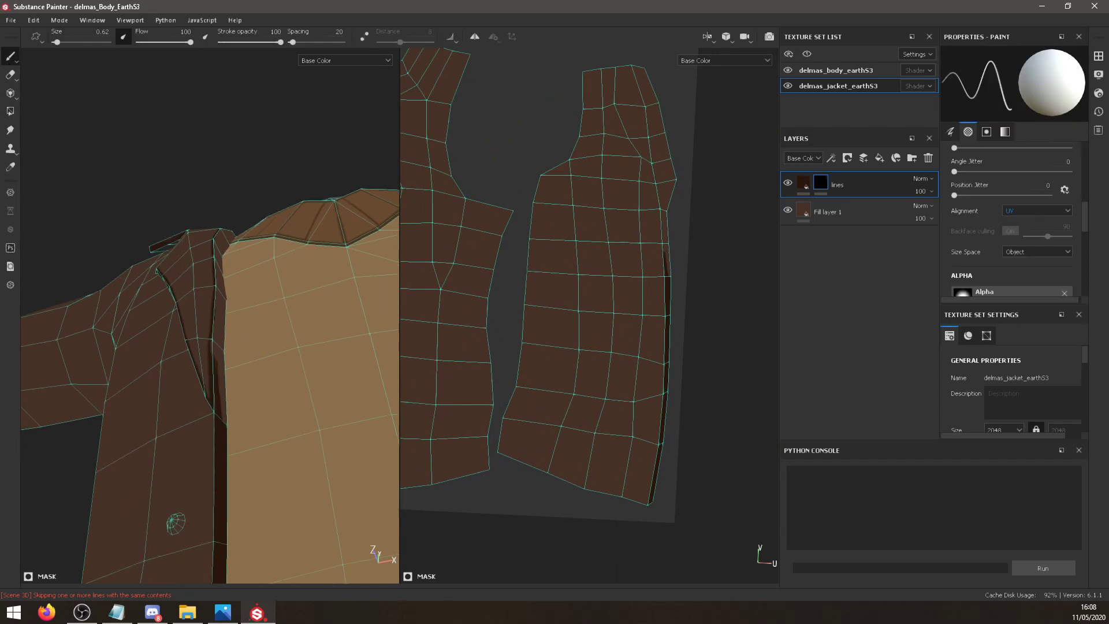
{"action": "left_click", "coordinate": [10, 110]}
{"action": "left_click_drag", "start_coordinate": [219, 249], "coordinate": [207, 370], "text": "alt"}
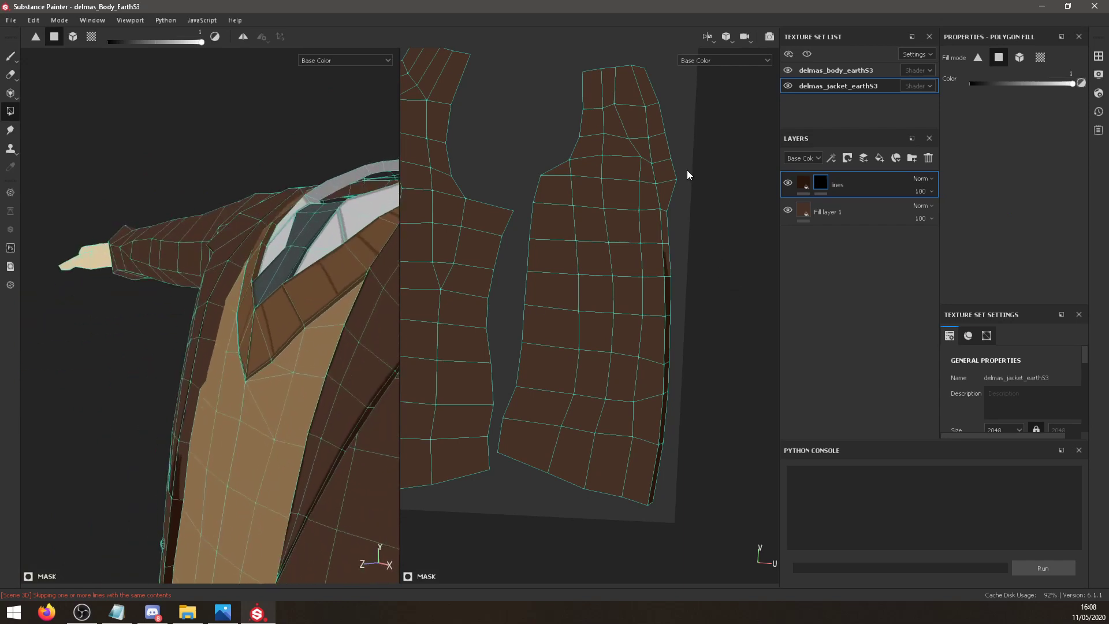
{"action": "left_click_drag", "start_coordinate": [687, 169], "coordinate": [666, 263]}
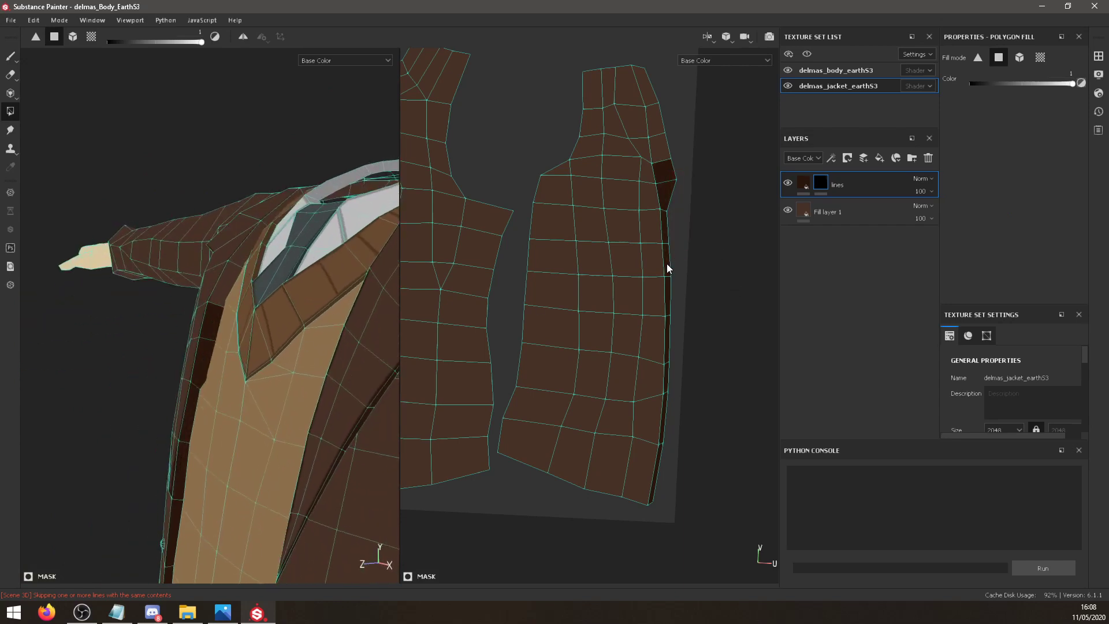
Lighten the lines layer's base color to a dark brown of R 0.042, G 0.018, B 0.010.
{"action": "left_click", "coordinate": [802, 182]}
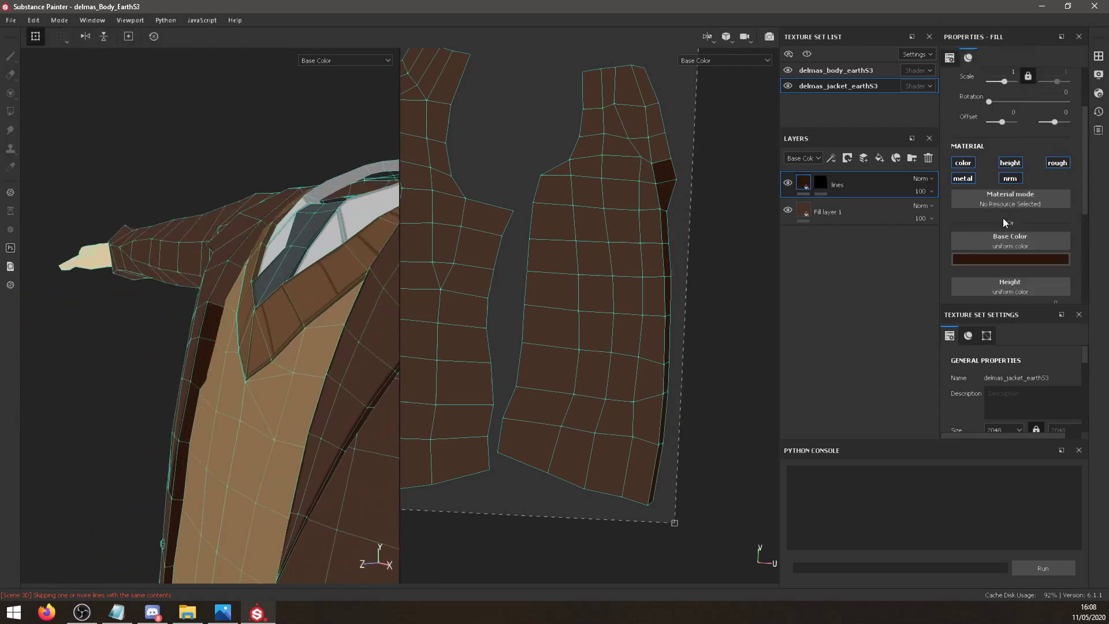
{"action": "left_click", "coordinate": [983, 256]}
{"action": "left_click_drag", "start_coordinate": [995, 358], "coordinate": [990, 355]}
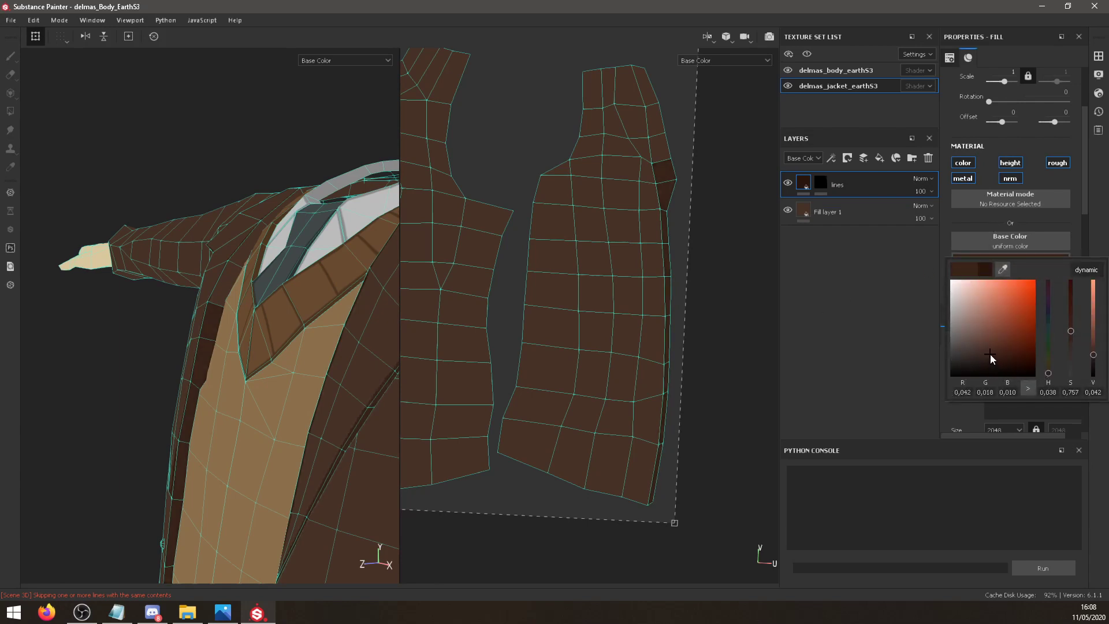
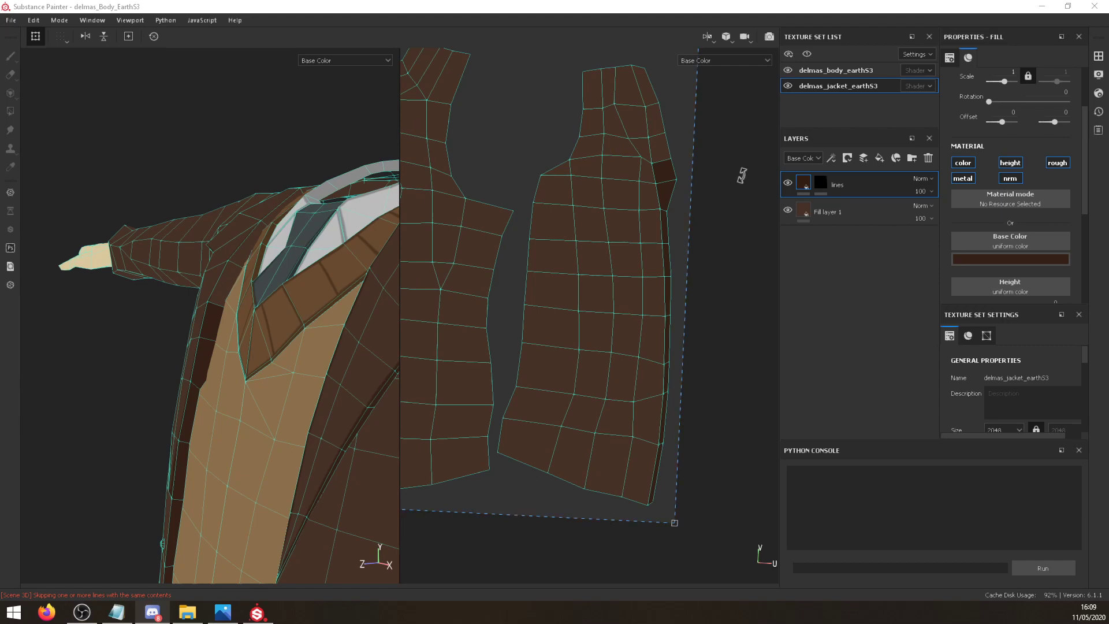
Polygon-fill the remaining faces toward the shoulder along the front panel's opening edge in the lines mask.
{"action": "left_click", "coordinate": [817, 183]}
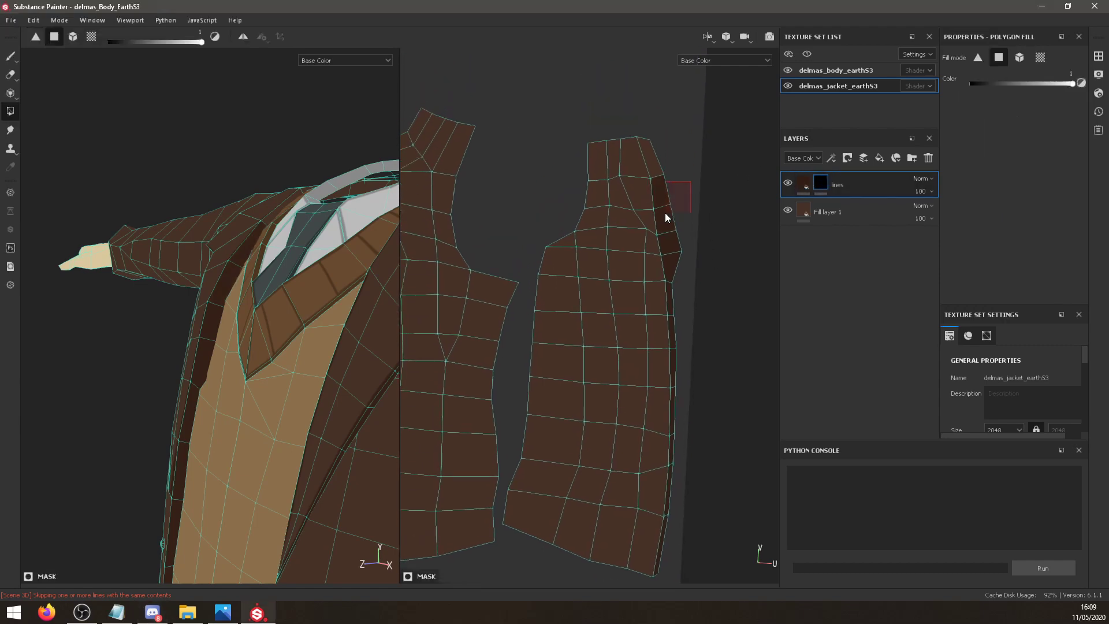
{"action": "left_click", "coordinate": [654, 163]}
{"action": "left_click_drag", "start_coordinate": [151, 240], "coordinate": [175, 243], "text": "alt"}
{"action": "scroll", "coordinate": [317, 324], "scroll_direction": "up", "scroll_amount": 3}
{"action": "left_click", "coordinate": [254, 245]}
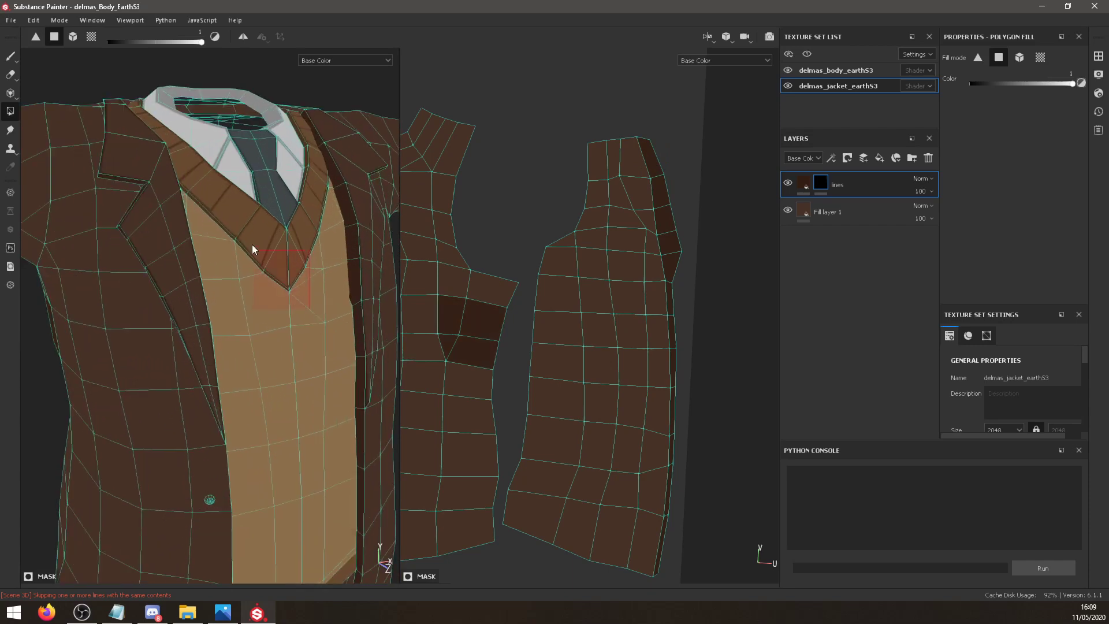
{"action": "left_click", "coordinate": [250, 250]}
{"action": "key", "text": "ctrl+z"}
{"action": "middle_click_drag", "start_coordinate": [504, 255], "coordinate": [505, 260], "text": "alt"}
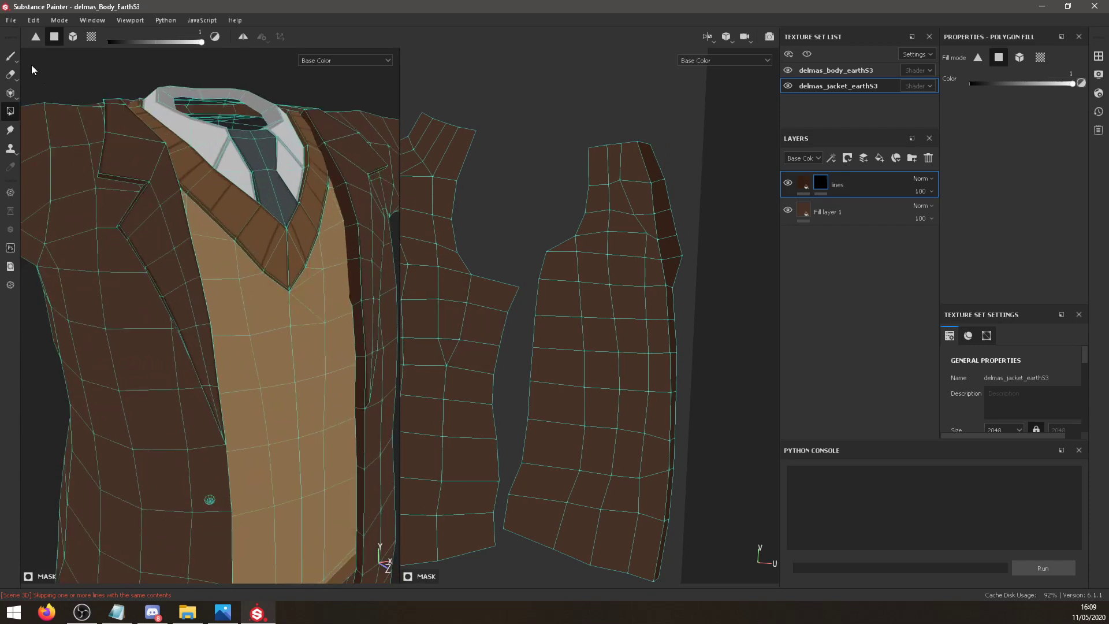
Switch to the Paint brush and paint a dark line along the outer edge and hem of the jacket's front panel.
{"action": "left_click", "coordinate": [14, 58]}
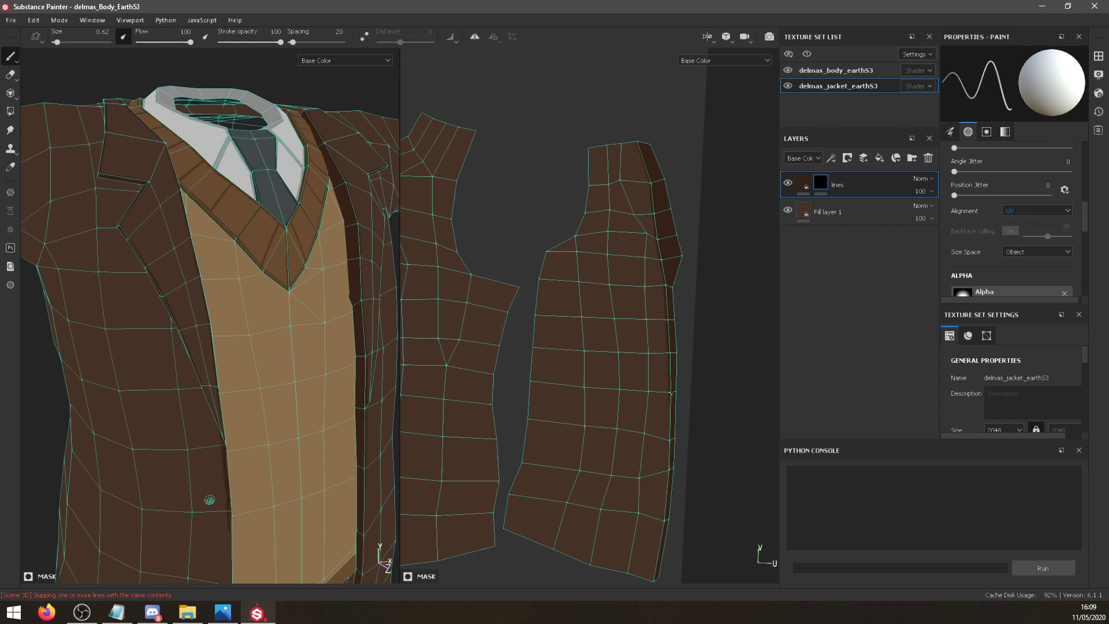
{"action": "left_click_drag", "start_coordinate": [670, 394], "coordinate": [669, 440]}
{"action": "key", "text": "ctrl+z"}
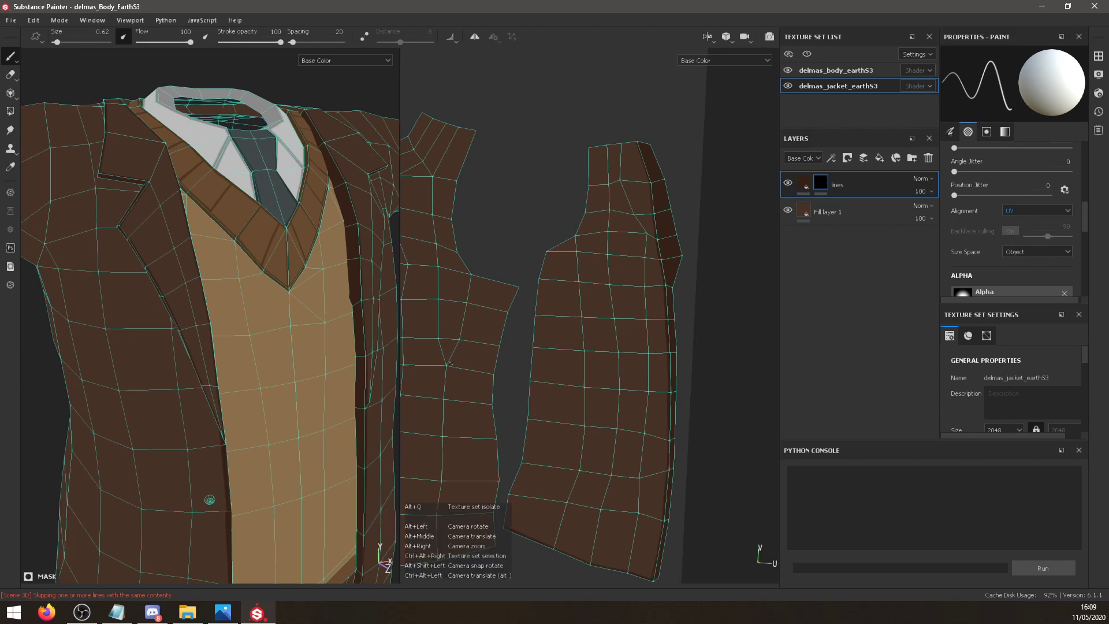
Paint a dark line along the hem of the jacket's side and back panel, following its UV island's edge in the lines mask.
{"action": "middle_click_drag", "start_coordinate": [167, 395], "coordinate": [167, 267]}
{"action": "middle_click_drag", "start_coordinate": [170, 347], "coordinate": [173, 266], "text": "alt"}
{"action": "left_click_drag", "start_coordinate": [142, 361], "coordinate": [173, 304], "text": "alt"}
{"action": "middle_click_drag", "start_coordinate": [221, 364], "coordinate": [230, 349], "text": "alt"}
{"action": "mouse_move", "coordinate": [230, 349]}
{"action": "left_mouse_down", "text": "alt"}
{"action": "mouse_move", "coordinate": [180, 391]}
{"action": "mouse_move", "coordinate": [321, 397]}
{"action": "mouse_move", "coordinate": [240, 376]}
{"action": "mouse_move", "coordinate": [266, 381]}
{"action": "mouse_move", "coordinate": [309, 351]}
{"action": "mouse_move", "coordinate": [234, 351]}
{"action": "left_mouse_up", "text": "alt"}
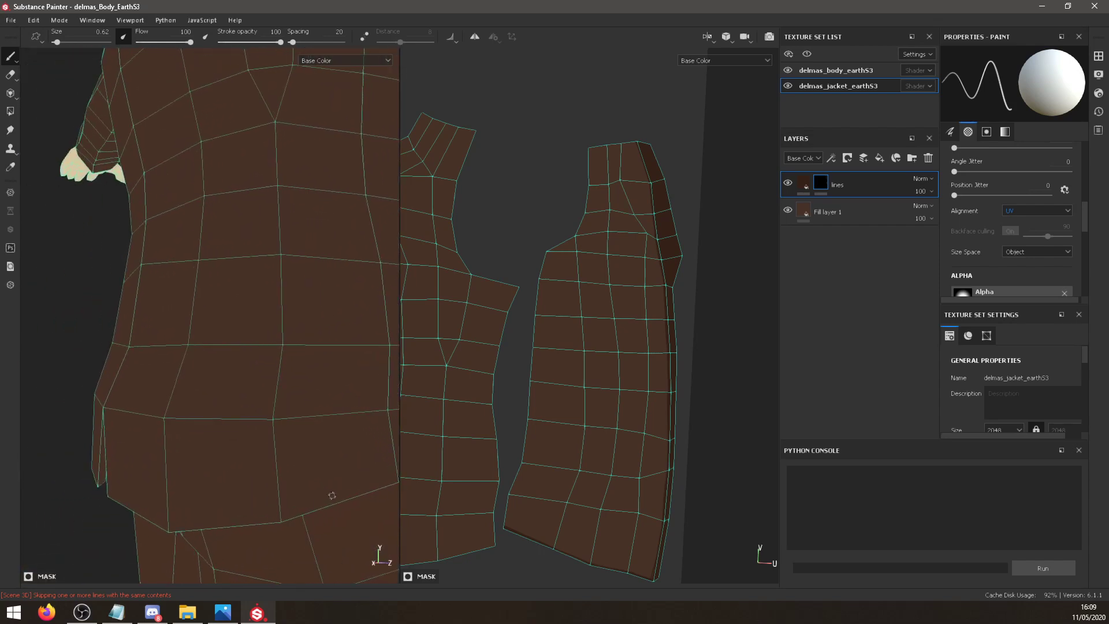
{"action": "mouse_move", "coordinate": [353, 490]}
{"action": "left_mouse_down"}
{"action": "mouse_move", "coordinate": [356, 473]}
{"action": "mouse_move", "coordinate": [303, 442]}
{"action": "left_mouse_up"}
{"action": "key", "text": "ctrl+z"}
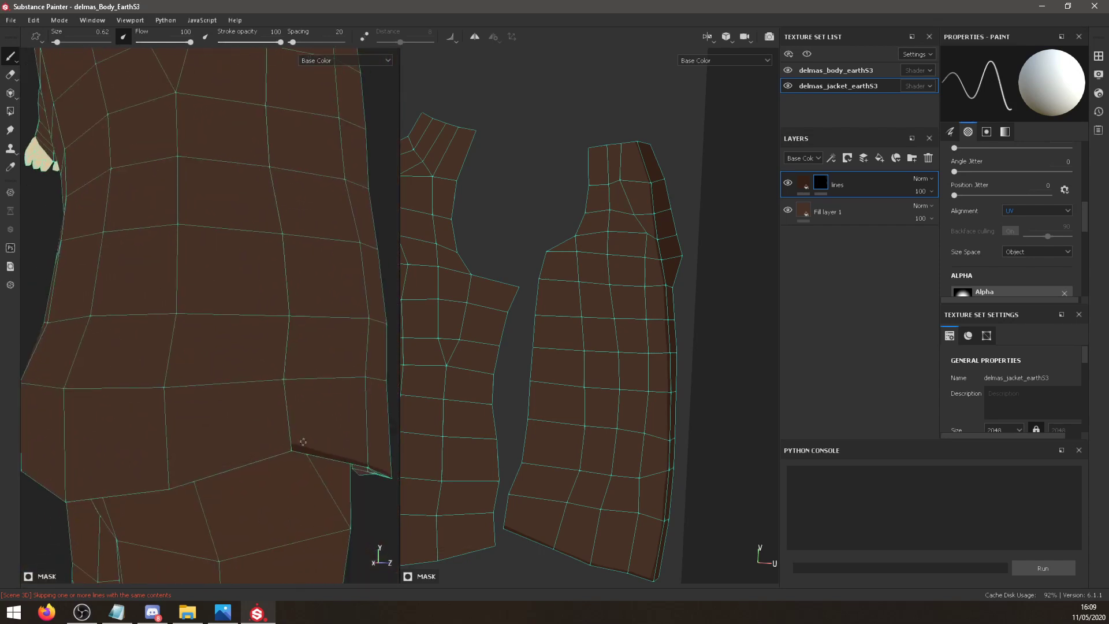
{"action": "scroll", "coordinate": [661, 443], "scroll_direction": "up", "scroll_amount": 6}
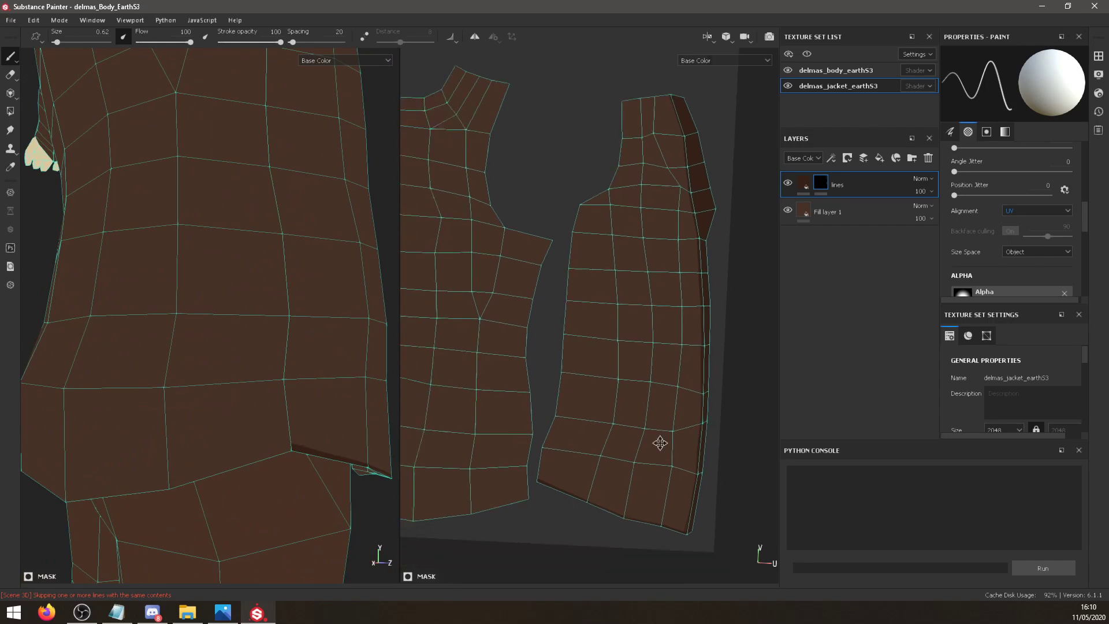
{"action": "scroll", "coordinate": [590, 394], "scroll_direction": "up", "scroll_amount": 4}
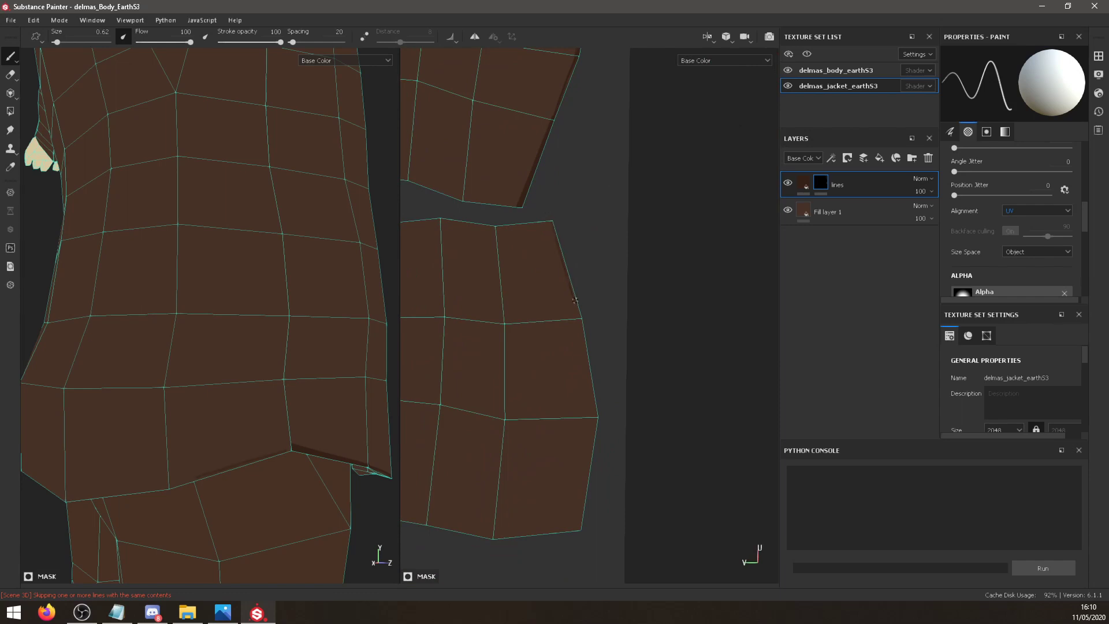
{"action": "left_click_drag", "start_coordinate": [562, 250], "coordinate": [574, 299]}
{"action": "mouse_move", "coordinate": [591, 377]}
{"action": "left_mouse_down"}
{"action": "mouse_move", "coordinate": [596, 407]}
{"action": "mouse_move", "coordinate": [579, 317]}
{"action": "left_mouse_up"}
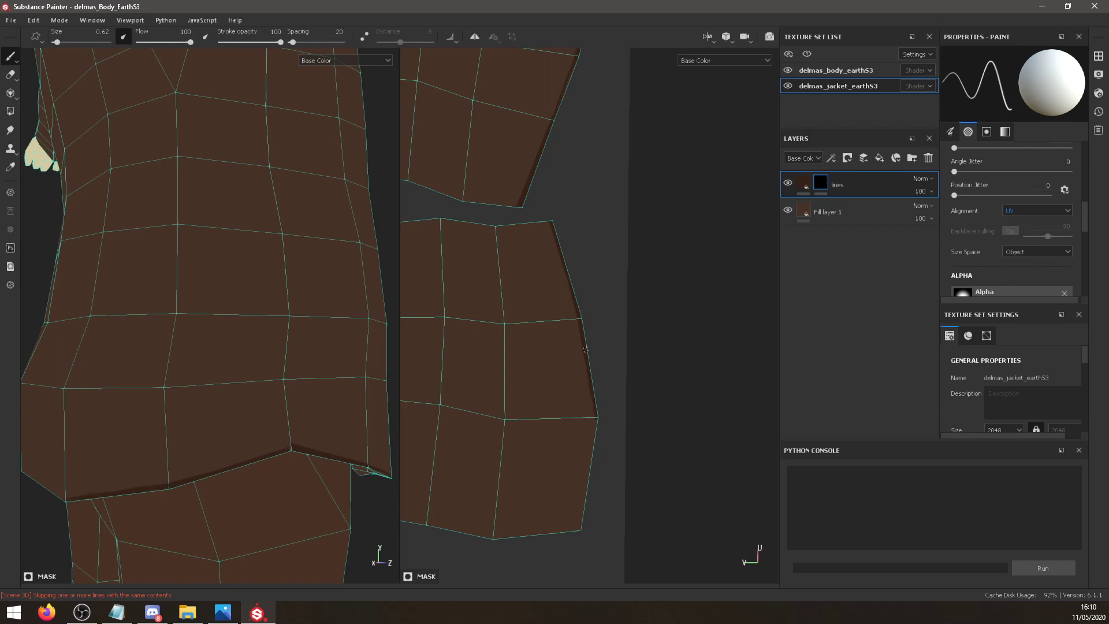
{"action": "left_click_drag", "start_coordinate": [595, 430], "coordinate": [584, 496]}
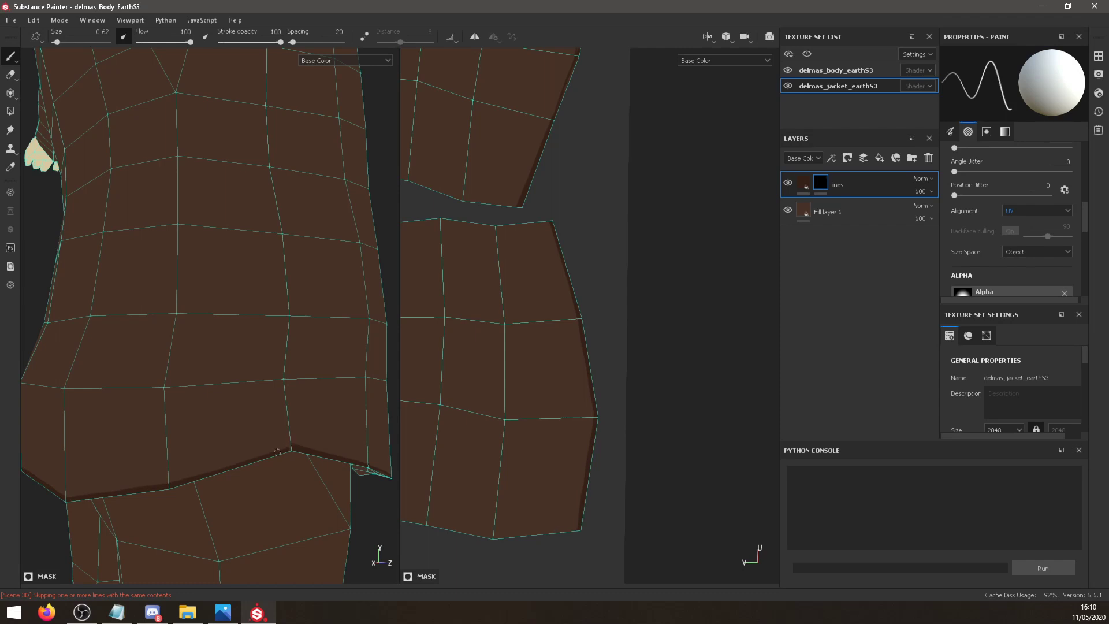
Continue the dark line around the jacket's back hem and along both edges of the centre vent.
{"action": "middle_click_drag", "start_coordinate": [230, 368], "coordinate": [285, 341], "text": "alt"}
{"action": "left_click_drag", "start_coordinate": [285, 342], "coordinate": [342, 331], "text": "alt"}
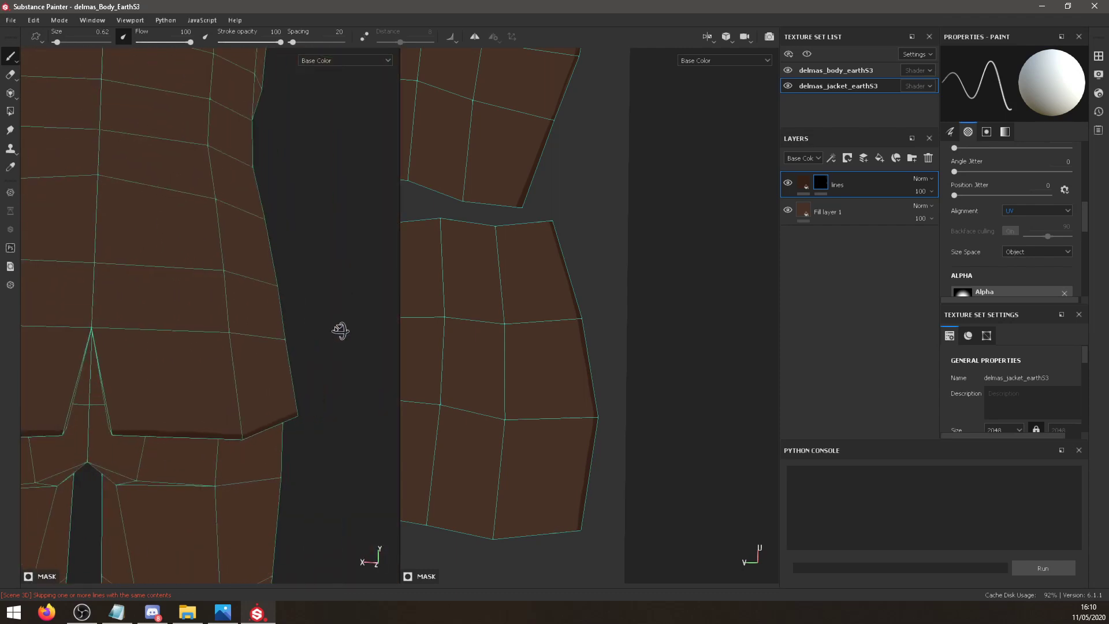
{"action": "middle_click_drag", "start_coordinate": [180, 388], "coordinate": [262, 374], "text": "alt"}
{"action": "middle_click_drag", "start_coordinate": [198, 362], "coordinate": [288, 384], "text": "alt"}
{"action": "middle_click_drag", "start_coordinate": [525, 364], "coordinate": [741, 330], "text": "alt"}
{"action": "right_click_drag", "start_coordinate": [599, 358], "coordinate": [577, 359], "text": "alt"}
{"action": "middle_click_drag", "start_coordinate": [577, 358], "coordinate": [680, 358], "text": "alt"}
{"action": "left_click_drag", "start_coordinate": [272, 338], "coordinate": [295, 431]}
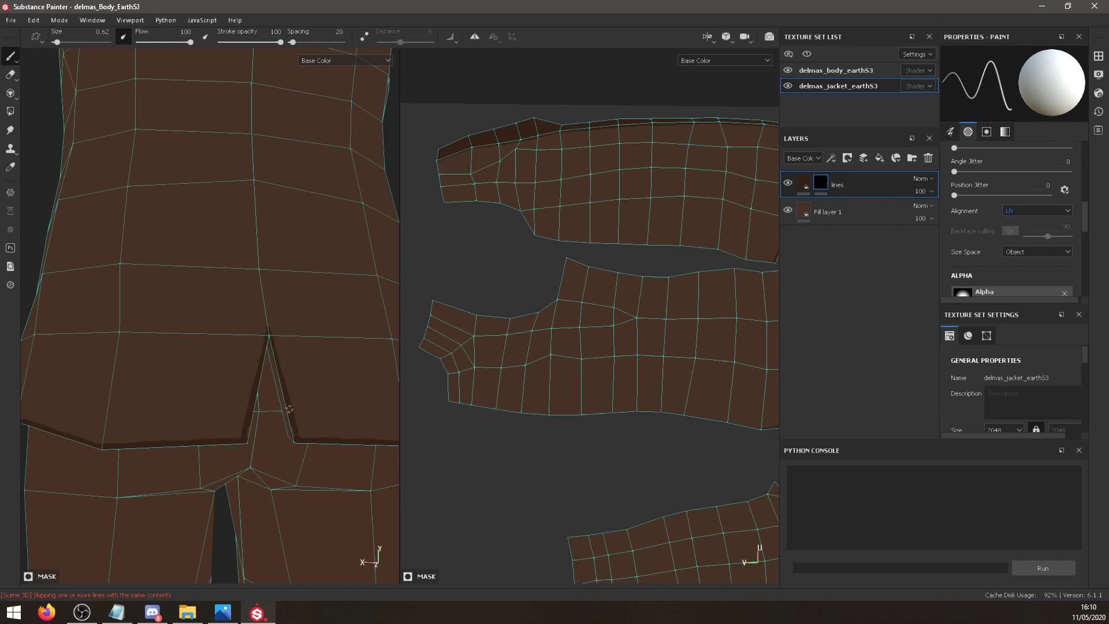
Examine the back vent and underside of the jacket, and look through the UV layout for the lapel and inner lining islands.
{"action": "left_click_drag", "start_coordinate": [283, 470], "coordinate": [278, 350], "text": "alt"}
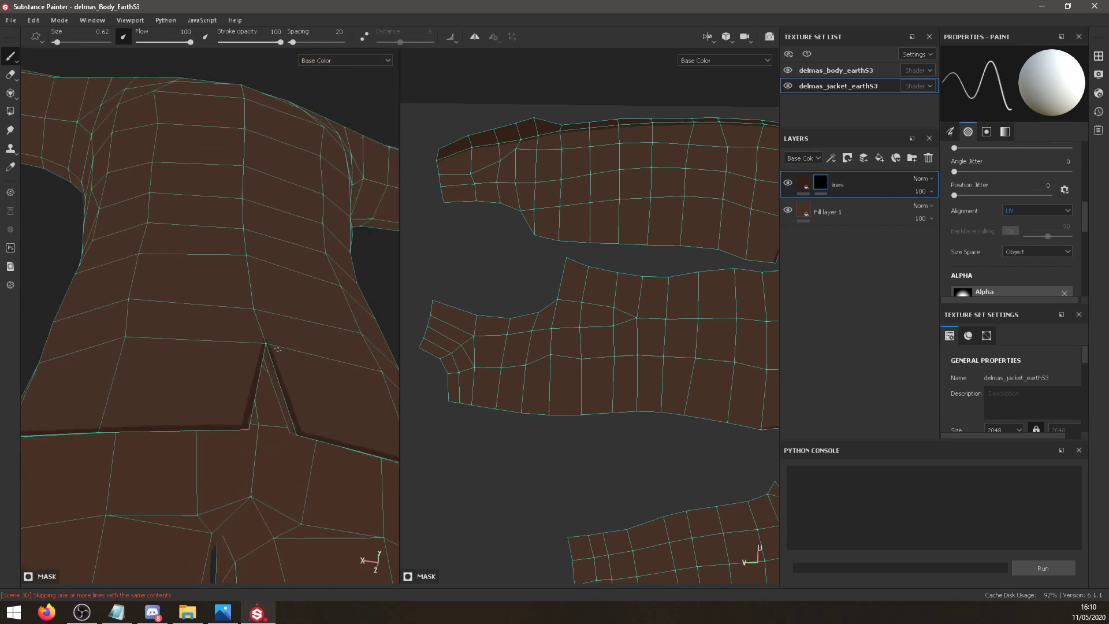
{"action": "middle_click_drag", "start_coordinate": [730, 525], "coordinate": [688, 60], "text": "alt"}
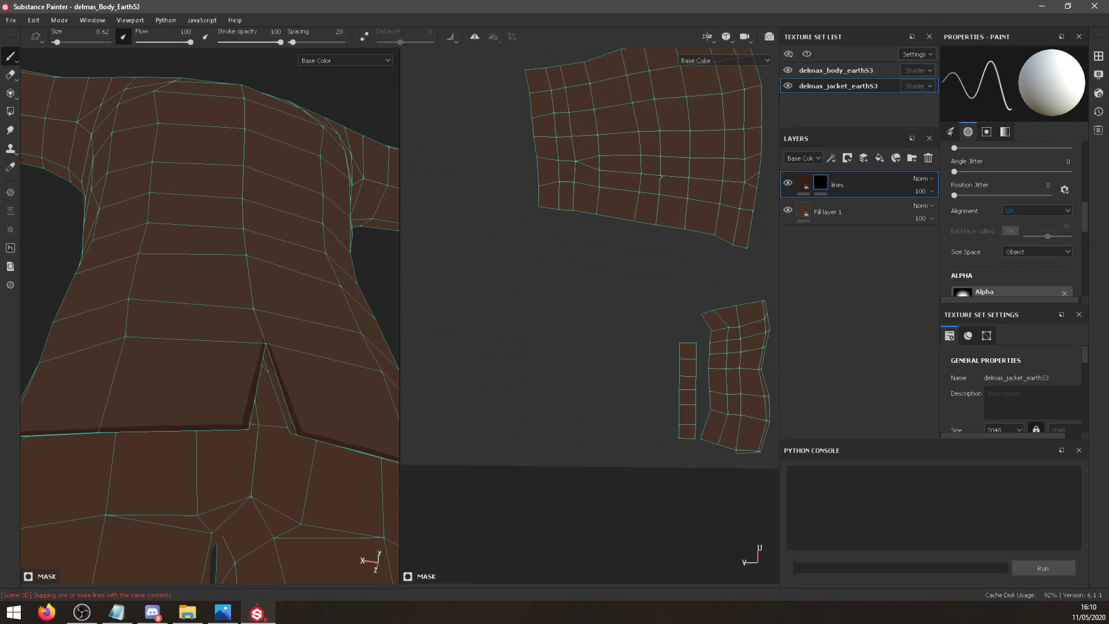
{"action": "middle_click_drag", "start_coordinate": [623, 393], "coordinate": [1059, 623], "text": "alt"}
{"action": "middle_click_drag", "start_coordinate": [497, 114], "coordinate": [592, 220], "text": "alt"}
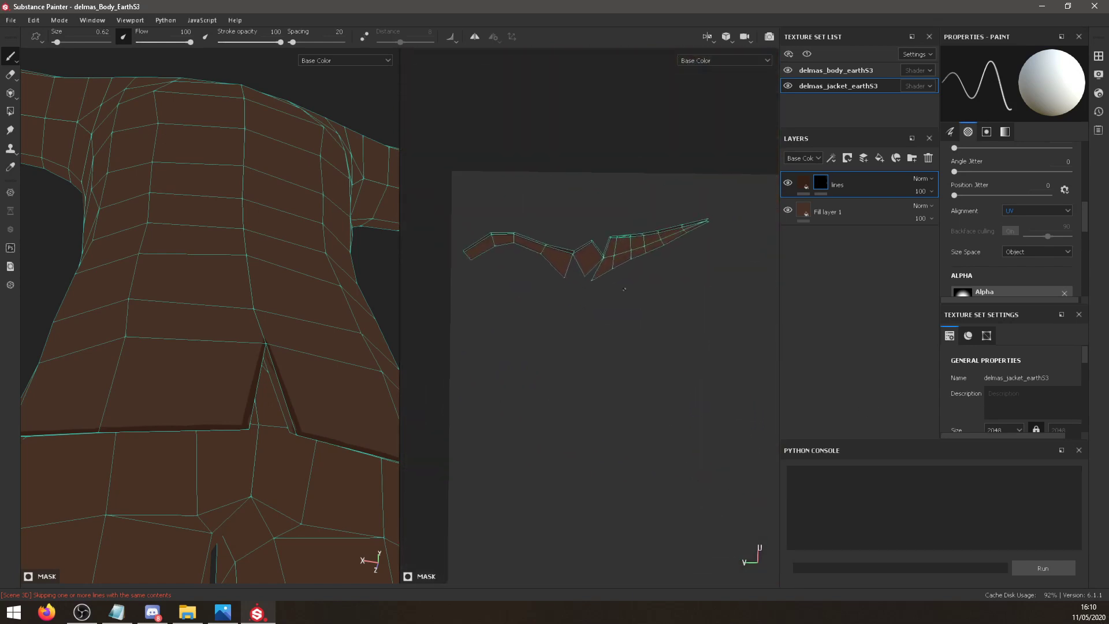
{"action": "scroll", "coordinate": [592, 220], "scroll_direction": "up", "scroll_amount": 4}
{"action": "scroll", "coordinate": [592, 220], "scroll_direction": "up", "scroll_amount": 5}
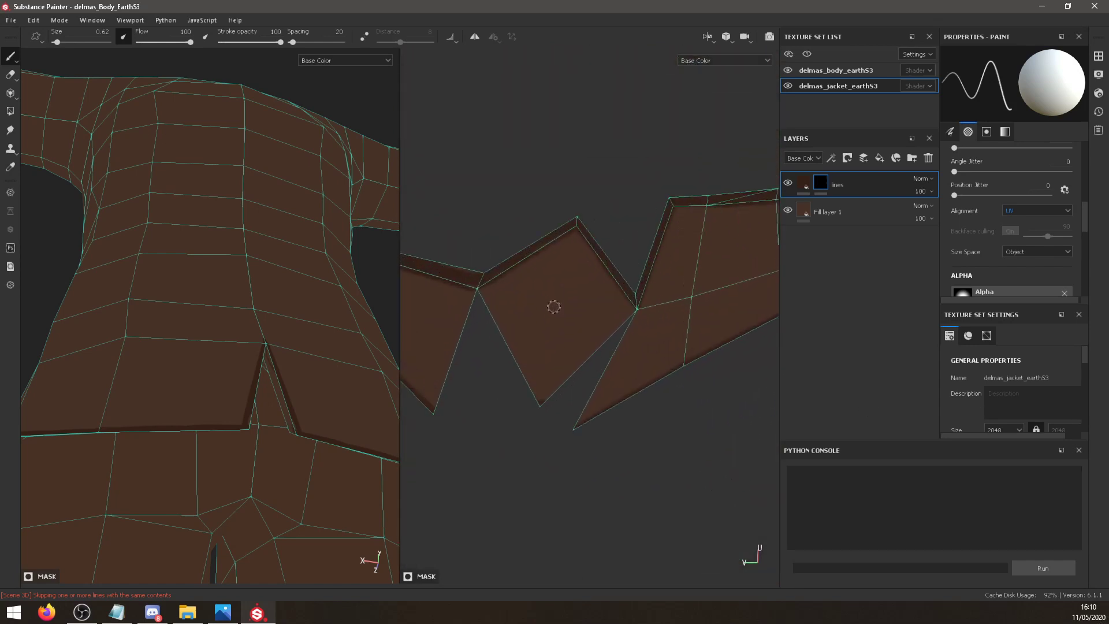
{"action": "middle_click_drag", "start_coordinate": [662, 298], "coordinate": [562, 298], "text": "alt"}
{"action": "scroll", "coordinate": [589, 314], "scroll_direction": "up", "scroll_amount": 1}
{"action": "scroll", "coordinate": [589, 314], "scroll_direction": "down", "scroll_amount": 12}
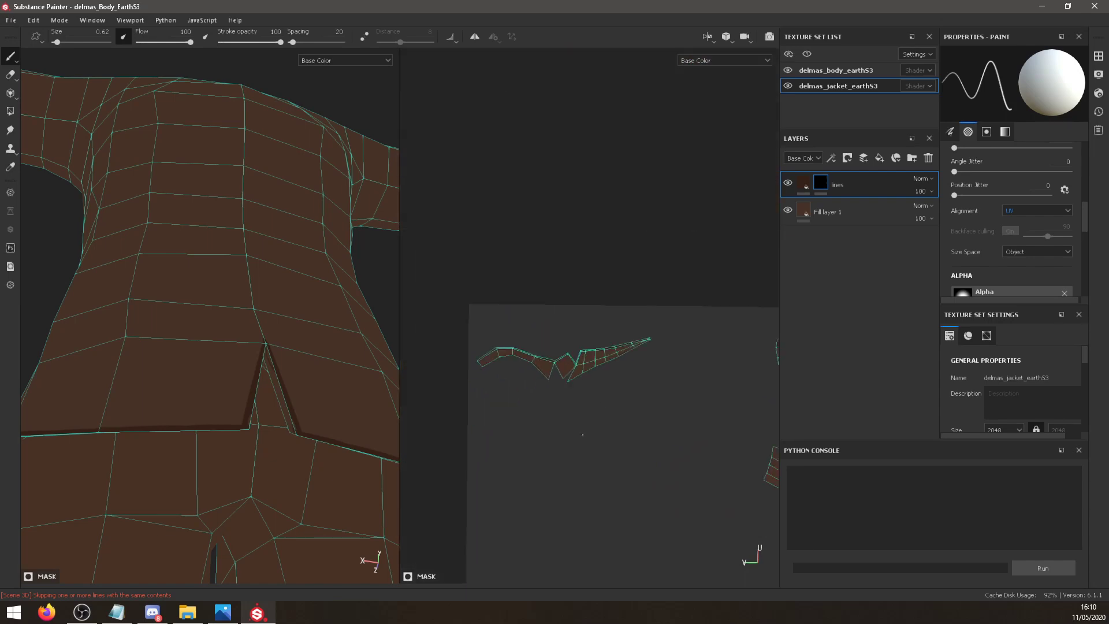
{"action": "middle_click_drag", "start_coordinate": [646, 484], "coordinate": [569, 221], "text": "alt"}
{"action": "scroll", "coordinate": [469, 255], "scroll_direction": "down", "scroll_amount": 2}
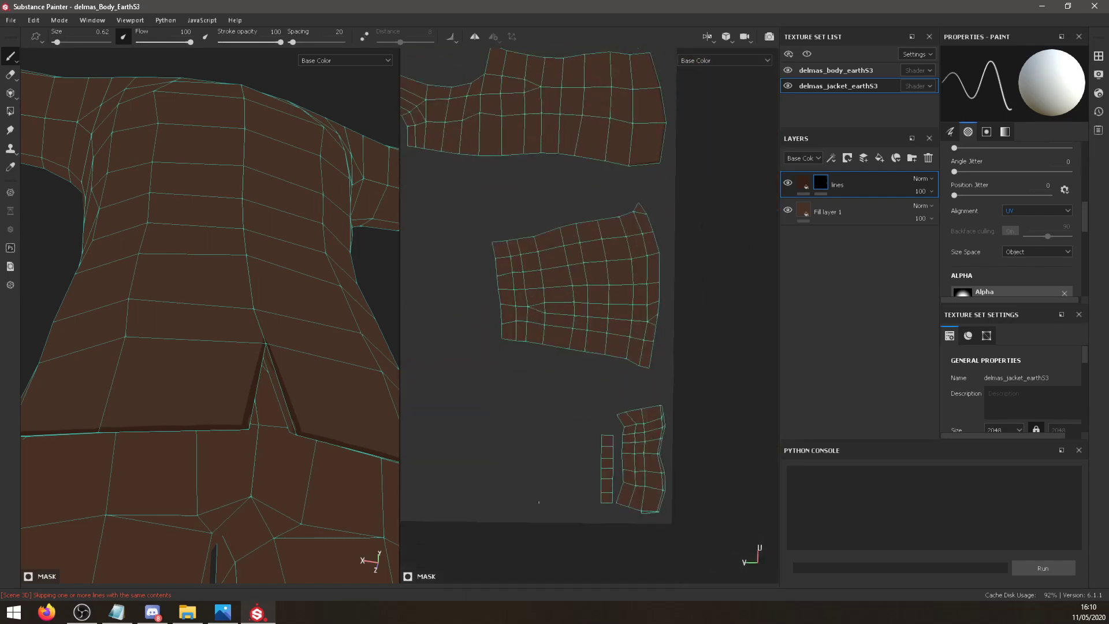
{"action": "left_click_drag", "start_coordinate": [347, 346], "coordinate": [308, 344], "text": "alt"}
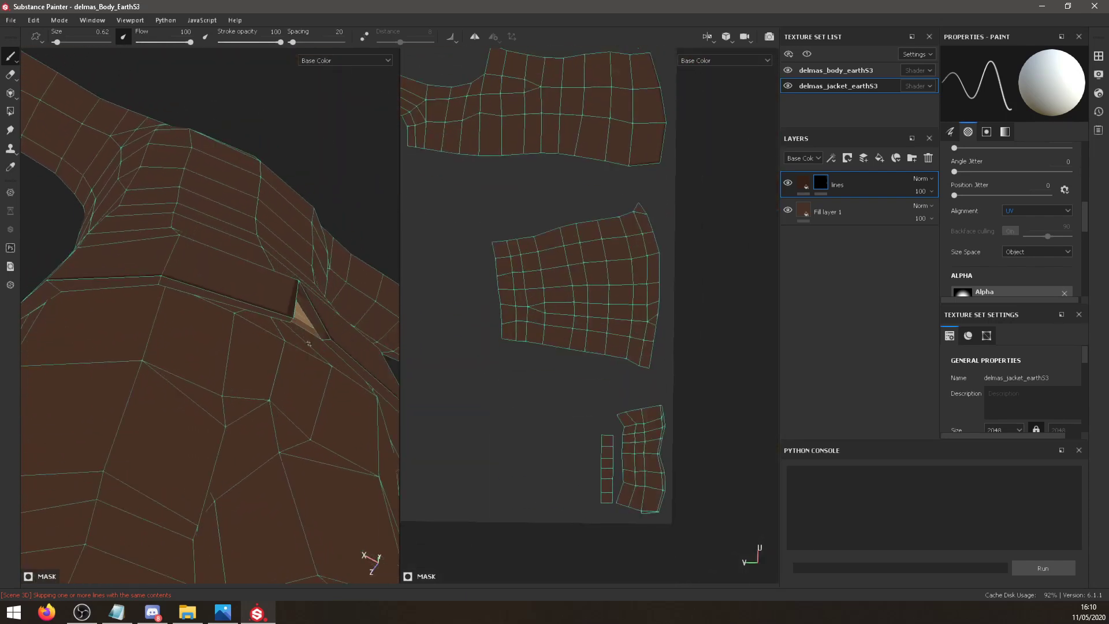
Switch to Polygon Fill, try a mesh fill around the back vent, then undo it and return to quad fill mode.
{"action": "left_click", "coordinate": [9, 111]}
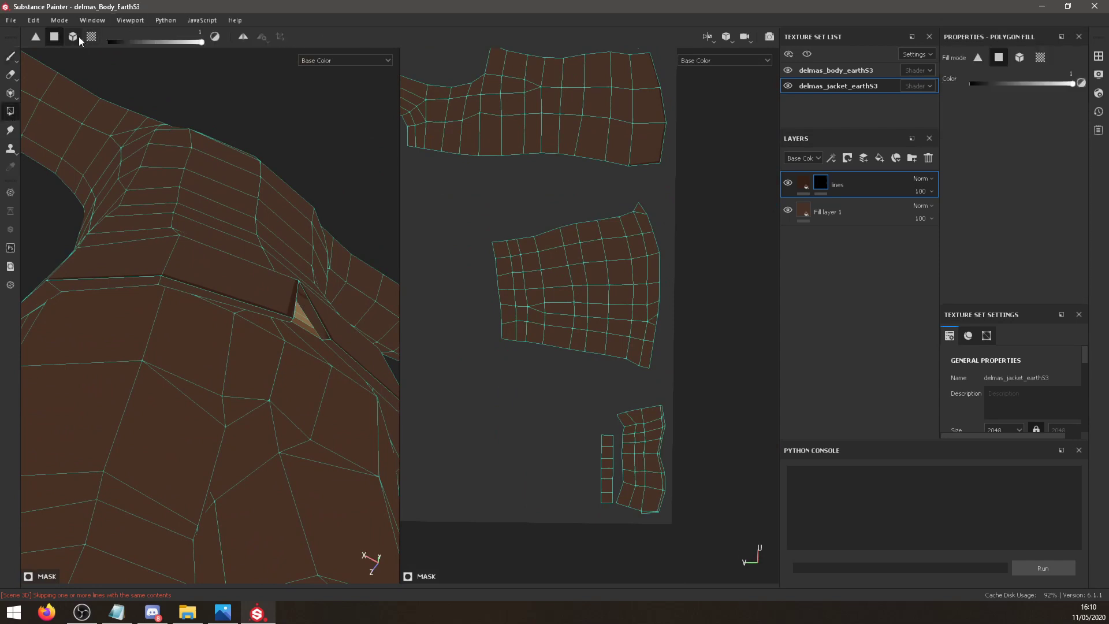
{"action": "left_click", "coordinate": [72, 37]}
{"action": "left_click", "coordinate": [309, 305]}
{"action": "left_click_drag", "start_coordinate": [312, 309], "coordinate": [295, 263], "text": "alt"}
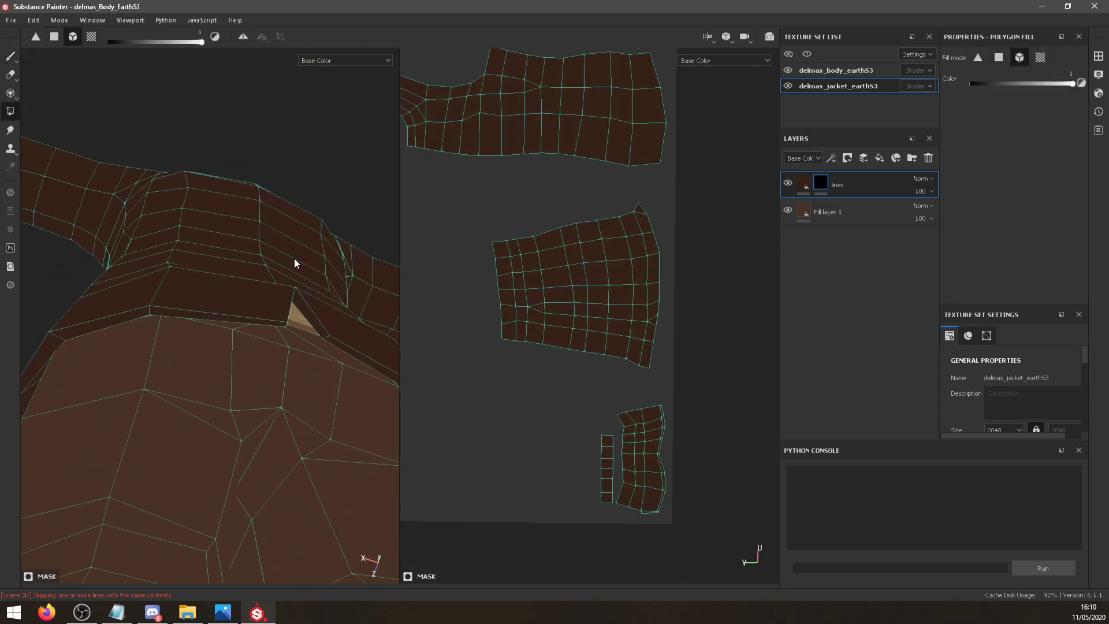
{"action": "key", "text": "F2"}
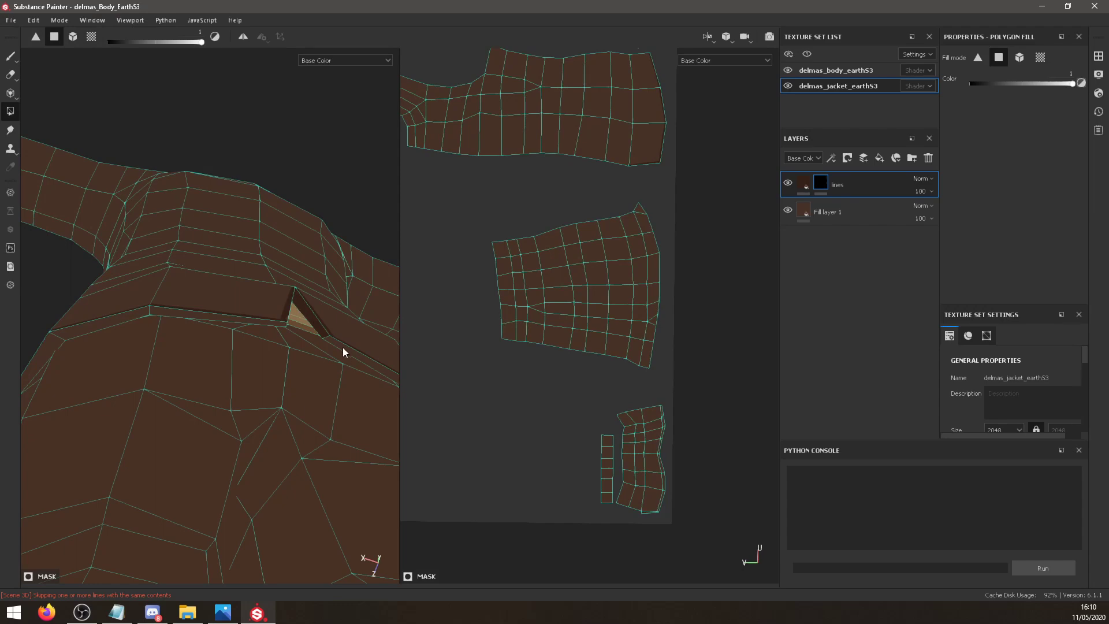
Fill several inner lining polygons along the jacket's lower hem in the lines mask.
{"action": "left_click_drag", "start_coordinate": [342, 347], "coordinate": [141, 397], "text": "alt"}
{"action": "left_click", "coordinate": [136, 424]}
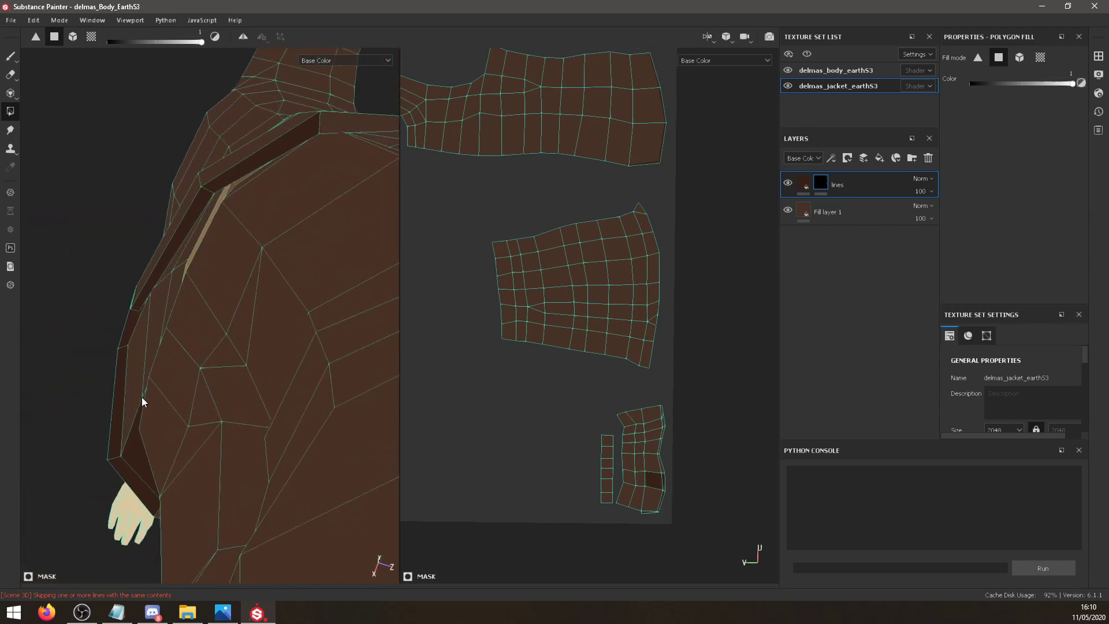
{"action": "left_click", "coordinate": [147, 369]}
{"action": "left_click", "coordinate": [149, 356]}
{"action": "left_click_drag", "start_coordinate": [141, 354], "coordinate": [444, 161], "text": "alt"}
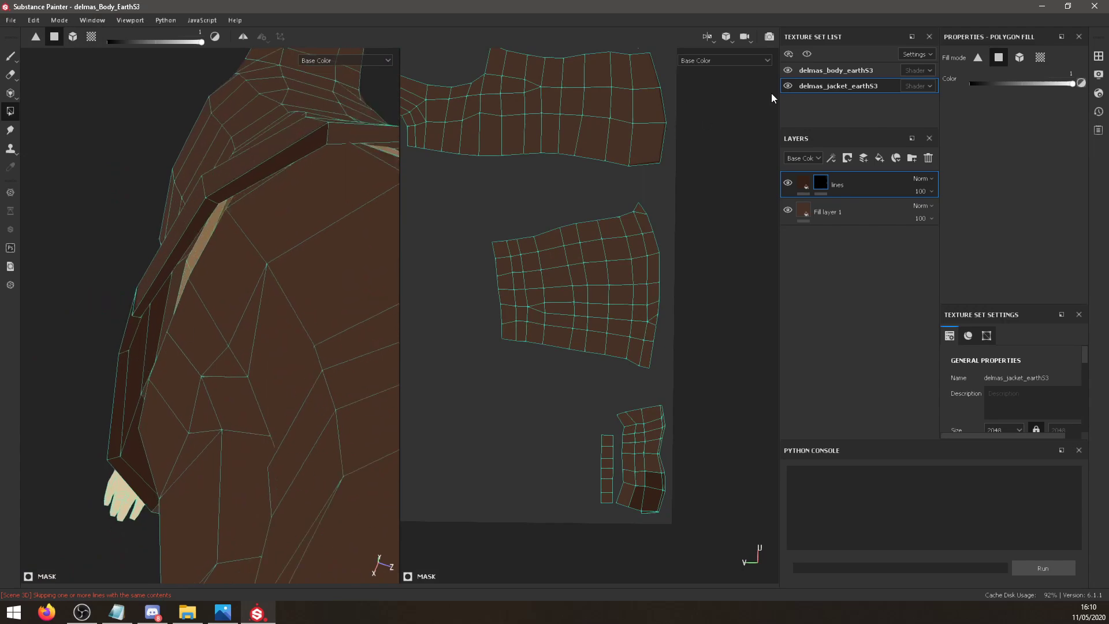
Hide the delmas_body_earthS3 texture set and fill the entire inner hem UV islands of the jacket in the lines mask.
{"action": "left_click_drag", "start_coordinate": [332, 307], "coordinate": [612, 469], "text": "alt"}
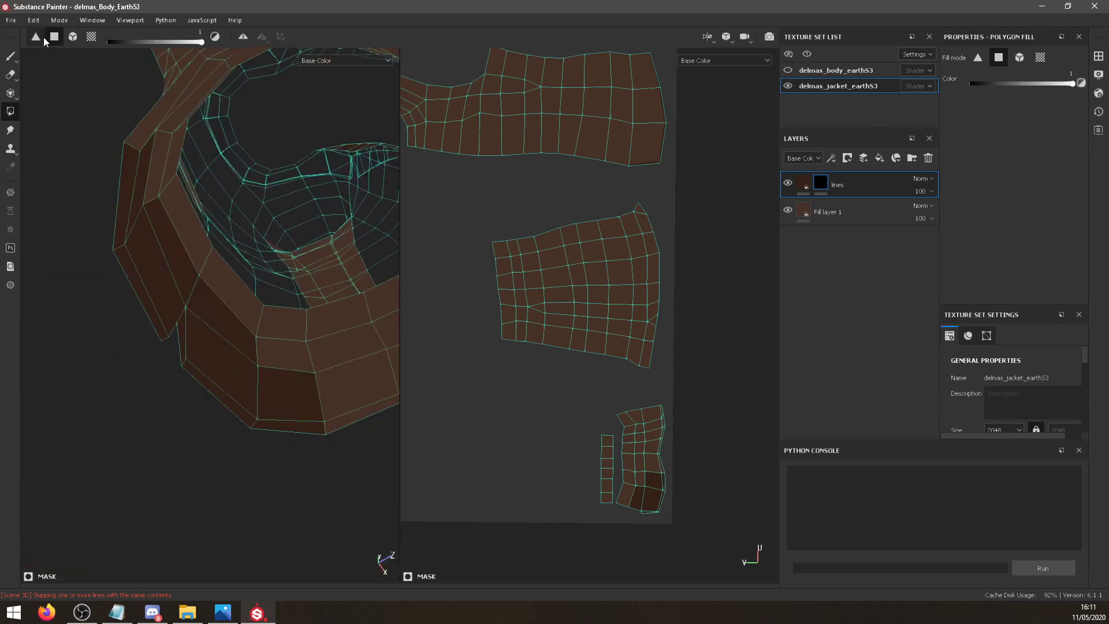
{"action": "left_click_drag", "start_coordinate": [681, 400], "coordinate": [569, 518]}
{"action": "left_click_drag", "start_coordinate": [267, 382], "coordinate": [211, 400], "text": "alt"}
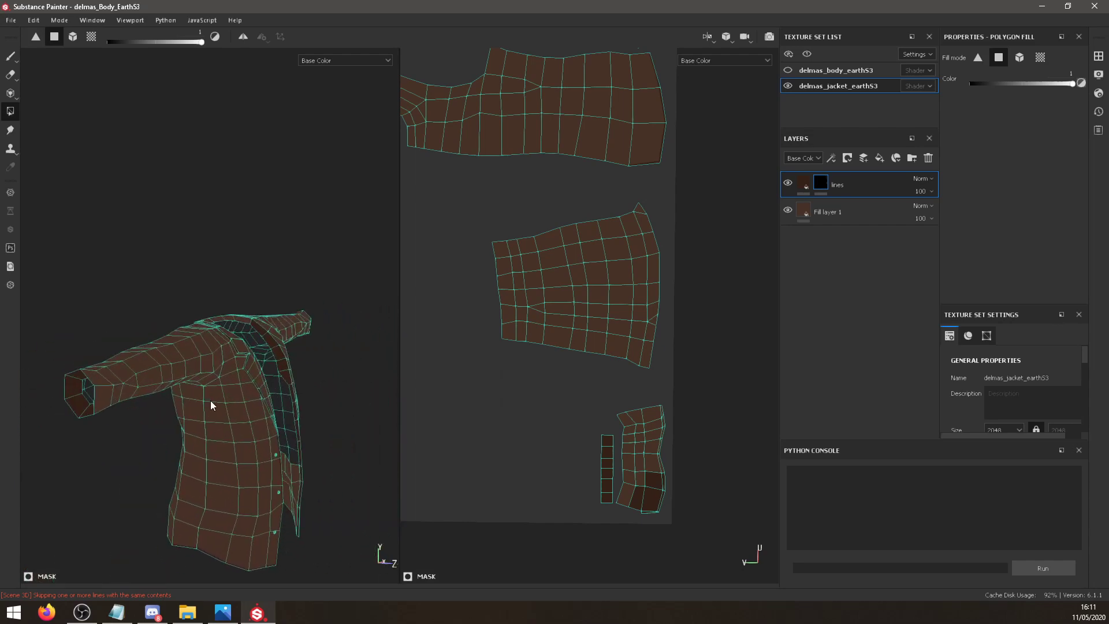
{"action": "left_click_drag", "start_coordinate": [692, 397], "coordinate": [599, 536]}
{"action": "middle_click_drag", "start_coordinate": [566, 419], "coordinate": [593, 479], "text": "alt"}
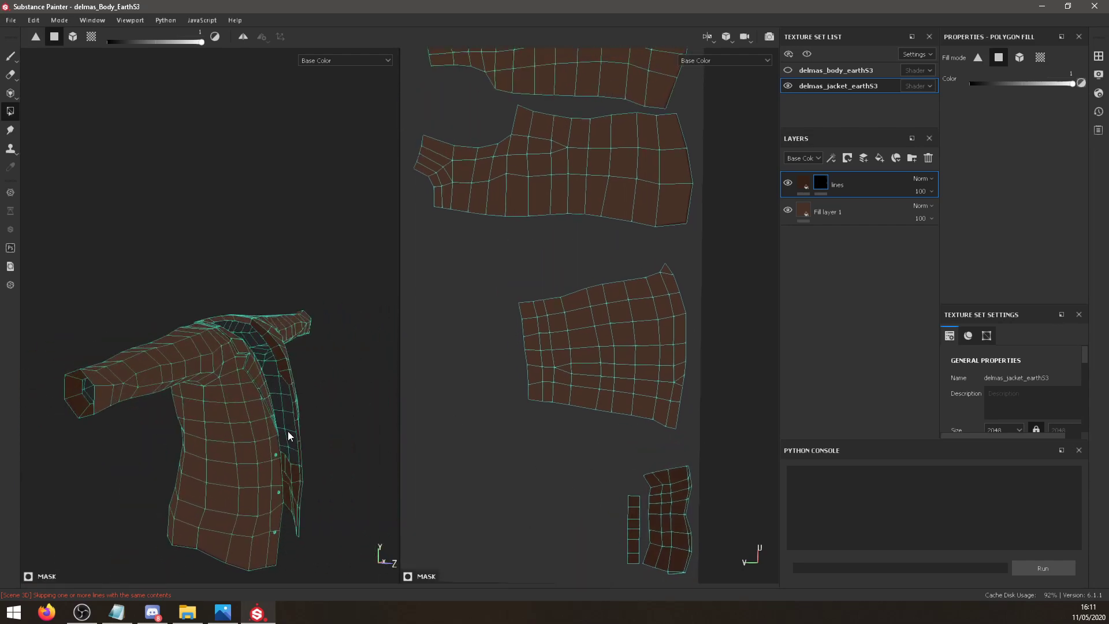
Fill the polygons along the inside of the jacket's back collar in the lines mask.
{"action": "left_click_drag", "start_coordinate": [287, 431], "coordinate": [203, 394], "text": "alt"}
{"action": "right_click_drag", "start_coordinate": [203, 394], "coordinate": [173, 374], "text": "alt"}
{"action": "middle_click_drag", "start_coordinate": [173, 374], "coordinate": [258, 417], "text": "alt"}
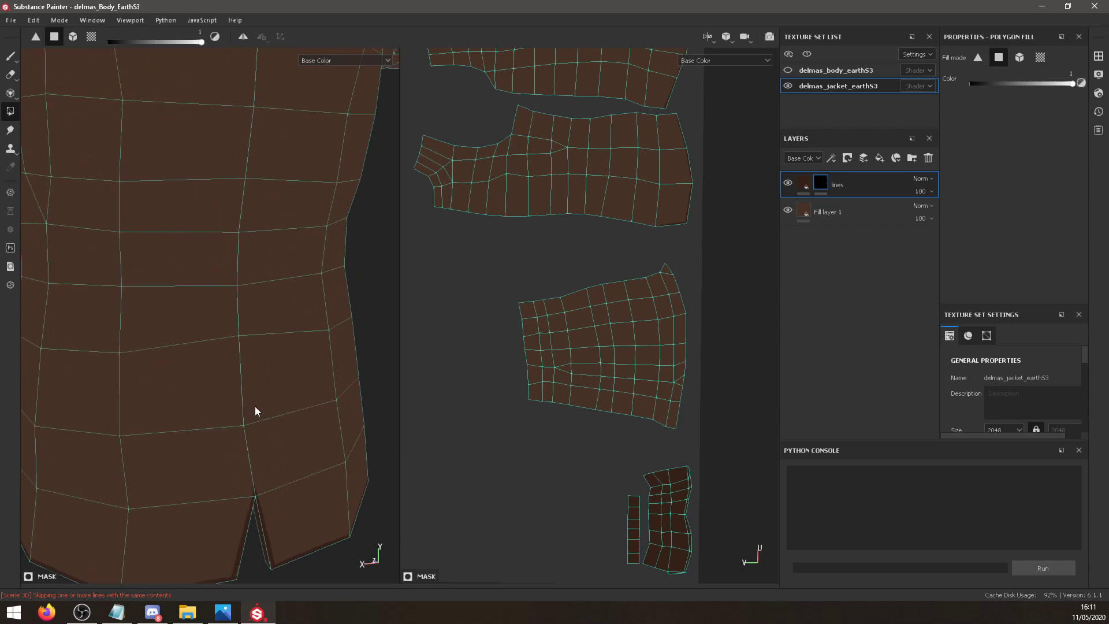
{"action": "right_click_drag", "start_coordinate": [252, 396], "coordinate": [199, 366], "text": "alt"}
{"action": "left_click_drag", "start_coordinate": [199, 370], "coordinate": [158, 277], "text": "alt"}
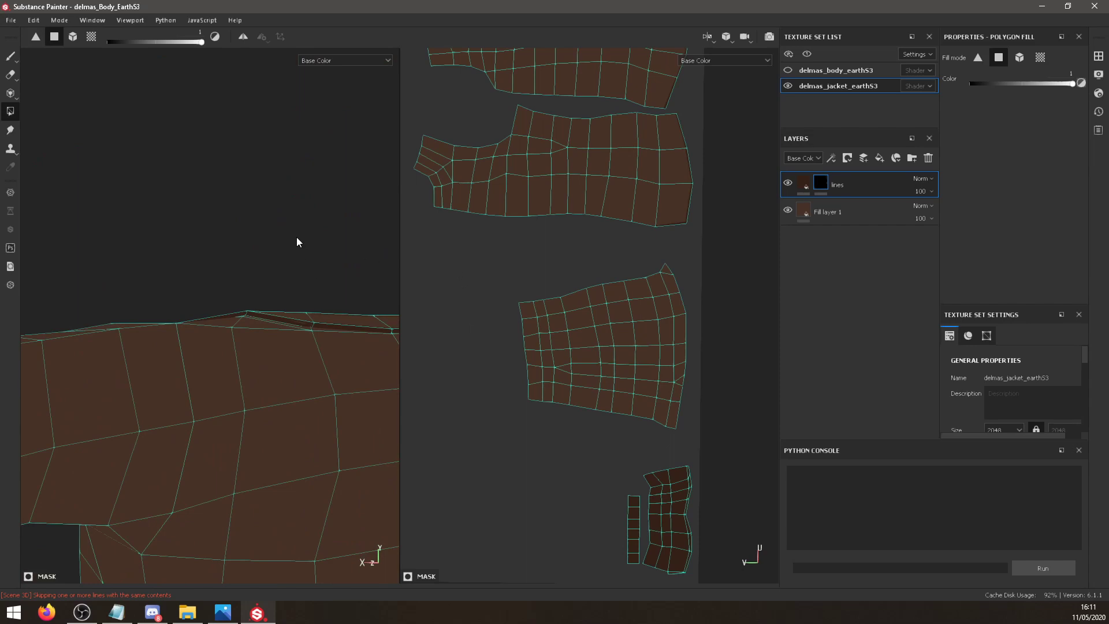
{"action": "left_click_drag", "start_coordinate": [296, 241], "coordinate": [262, 226], "text": "alt"}
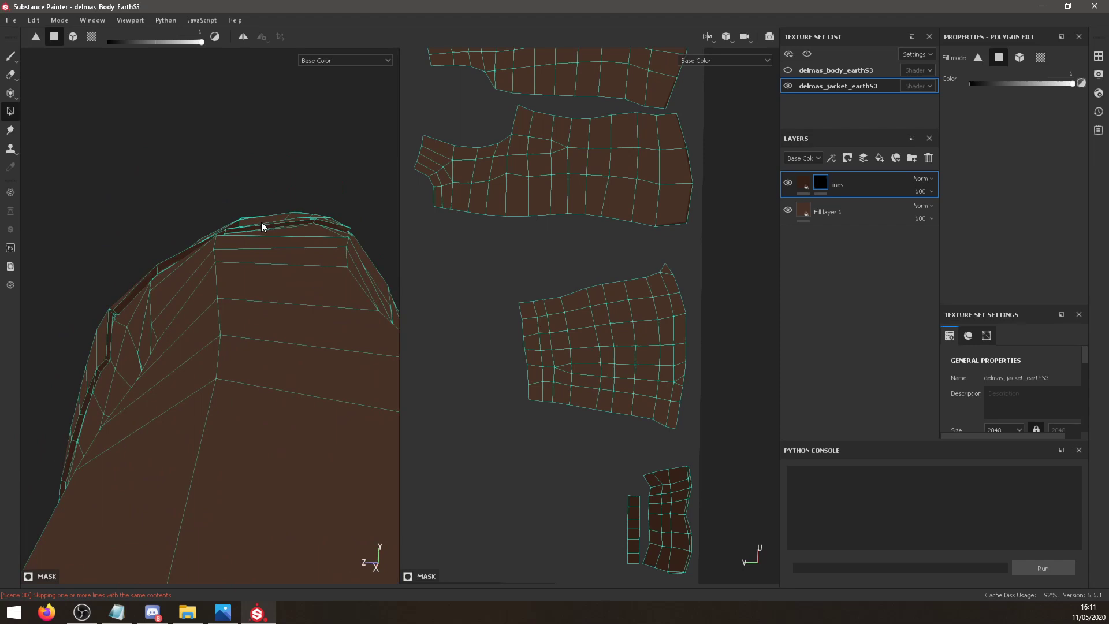
{"action": "mouse_move", "coordinate": [279, 301]}
{"action": "left_mouse_down", "text": "alt"}
{"action": "mouse_move", "coordinate": [248, 281]}
{"action": "mouse_move", "coordinate": [275, 289]}
{"action": "left_mouse_up", "text": "alt"}
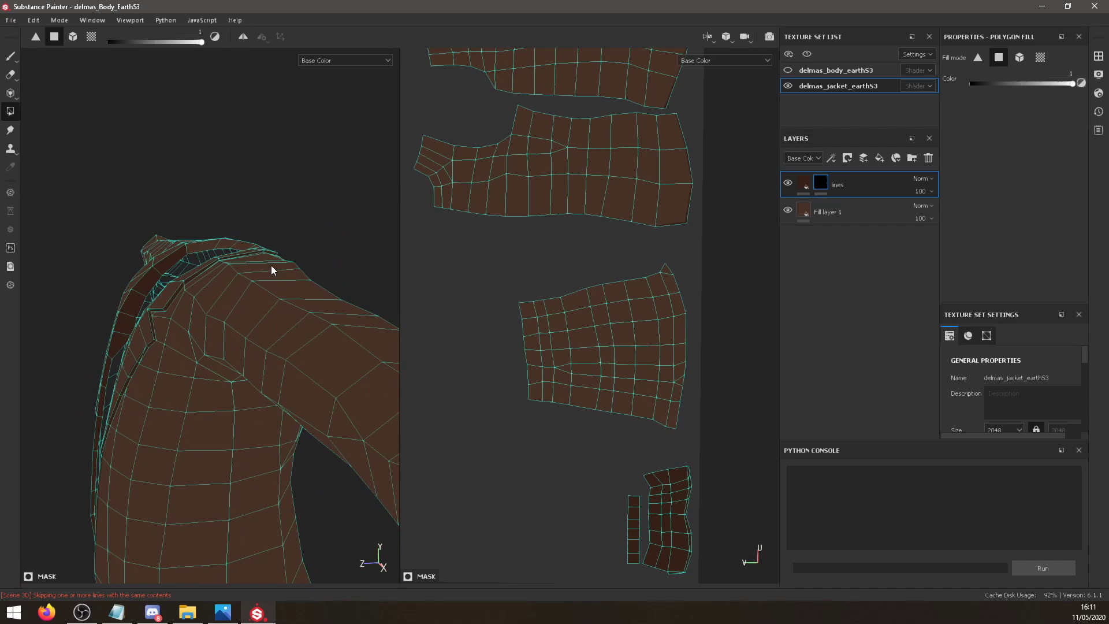
{"action": "left_click_drag", "start_coordinate": [266, 262], "coordinate": [315, 344], "text": "alt"}
{"action": "scroll", "coordinate": [228, 268], "scroll_direction": "up", "scroll_amount": 3}
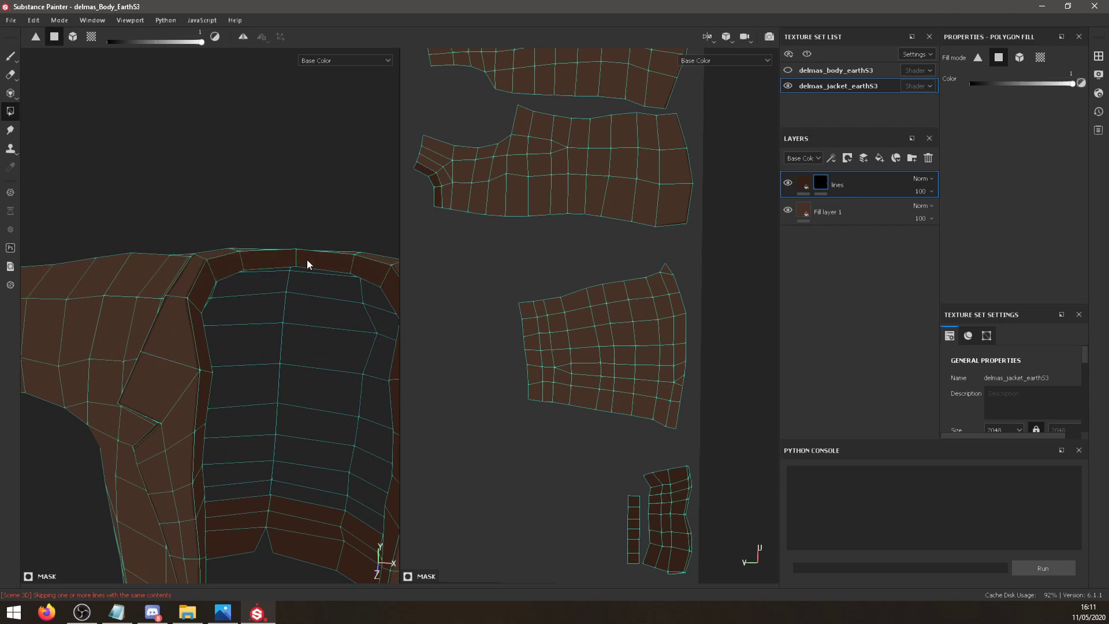
Inspect the jacket's collar from the front, above and behind, and review the full UV layout.
{"action": "left_click_drag", "start_coordinate": [306, 260], "coordinate": [212, 328], "text": "alt"}
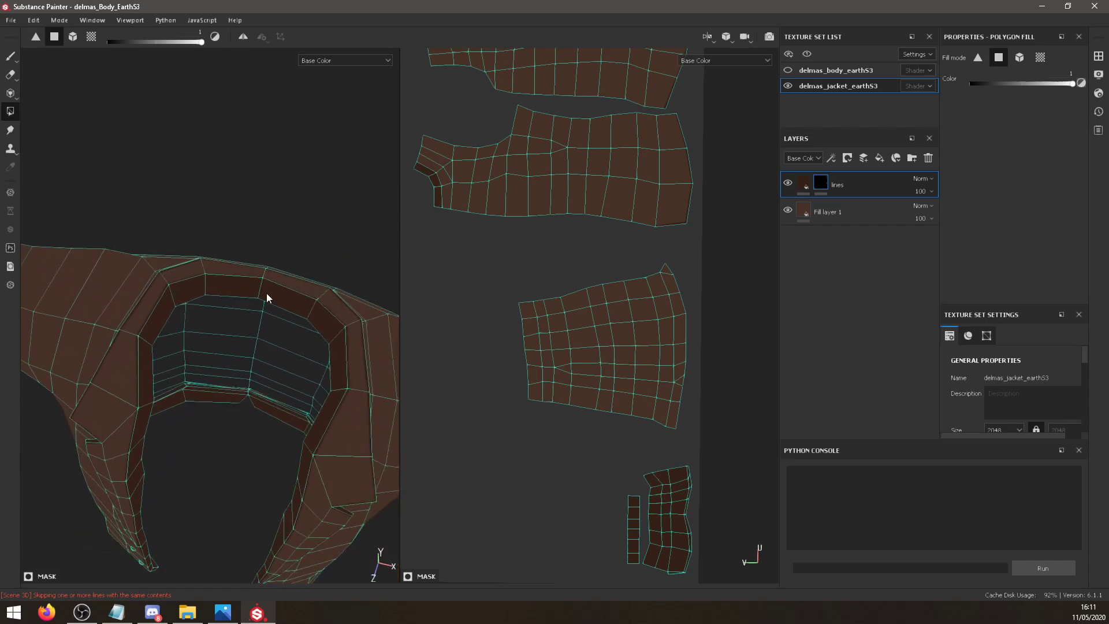
{"action": "left_click_drag", "start_coordinate": [267, 297], "coordinate": [224, 247], "text": "alt"}
{"action": "left_click_drag", "start_coordinate": [292, 248], "coordinate": [248, 255], "text": "alt"}
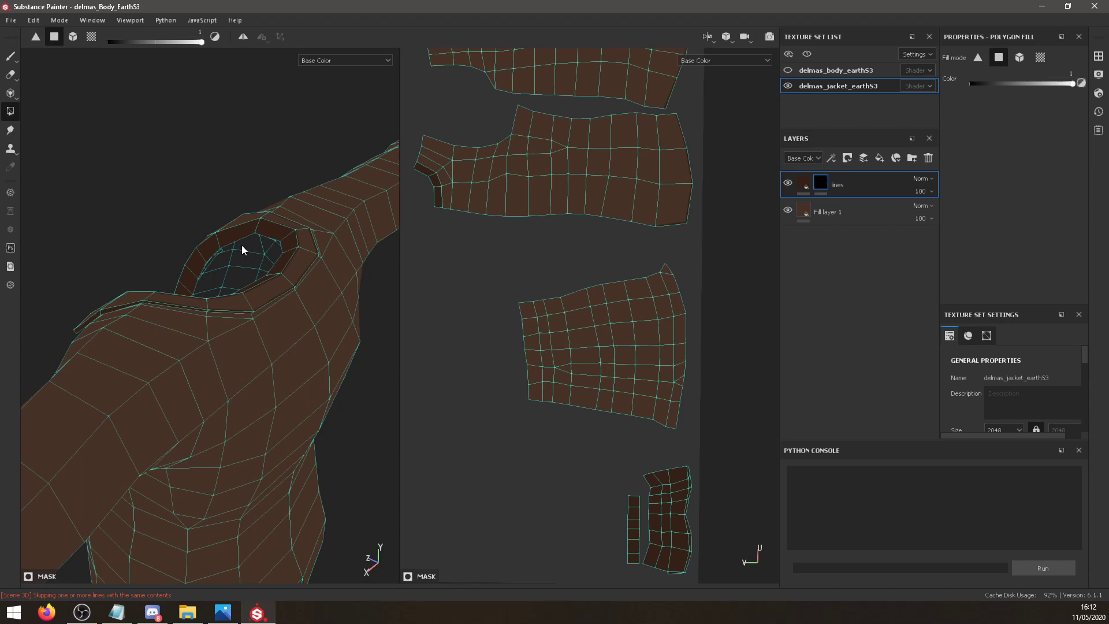
{"action": "scroll", "coordinate": [263, 278], "scroll_direction": "up", "scroll_amount": 4}
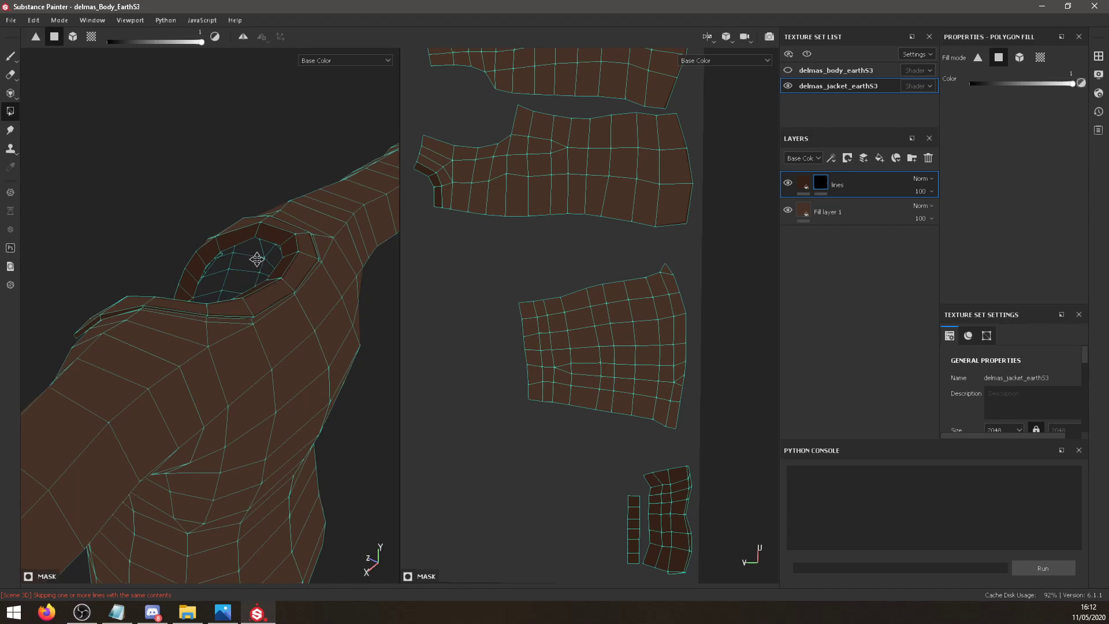
{"action": "scroll", "coordinate": [475, 292], "scroll_direction": "up", "scroll_amount": 4}
{"action": "scroll", "coordinate": [588, 337], "scroll_direction": "down", "scroll_amount": 5}
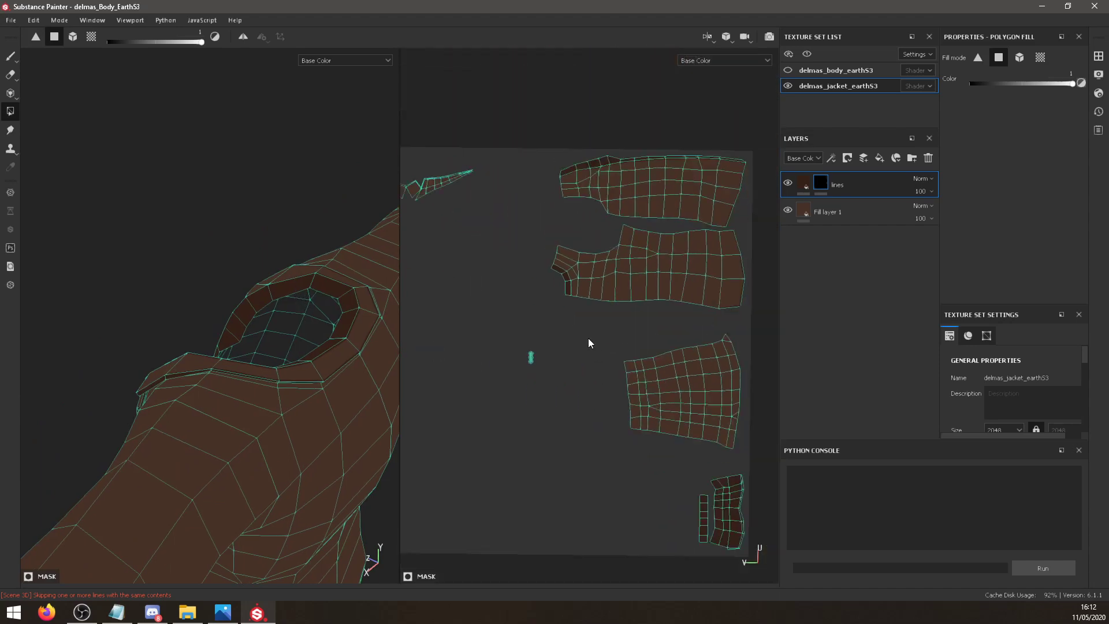
Paint a dark edge line along the collar strip on the jacket's front-panel UV island in the lines mask.
{"action": "scroll", "coordinate": [590, 334], "scroll_direction": "up", "scroll_amount": 7}
{"action": "middle_click_drag", "start_coordinate": [520, 260], "coordinate": [559, 428], "text": "alt"}
{"action": "scroll", "coordinate": [558, 426], "scroll_direction": "up", "scroll_amount": 5}
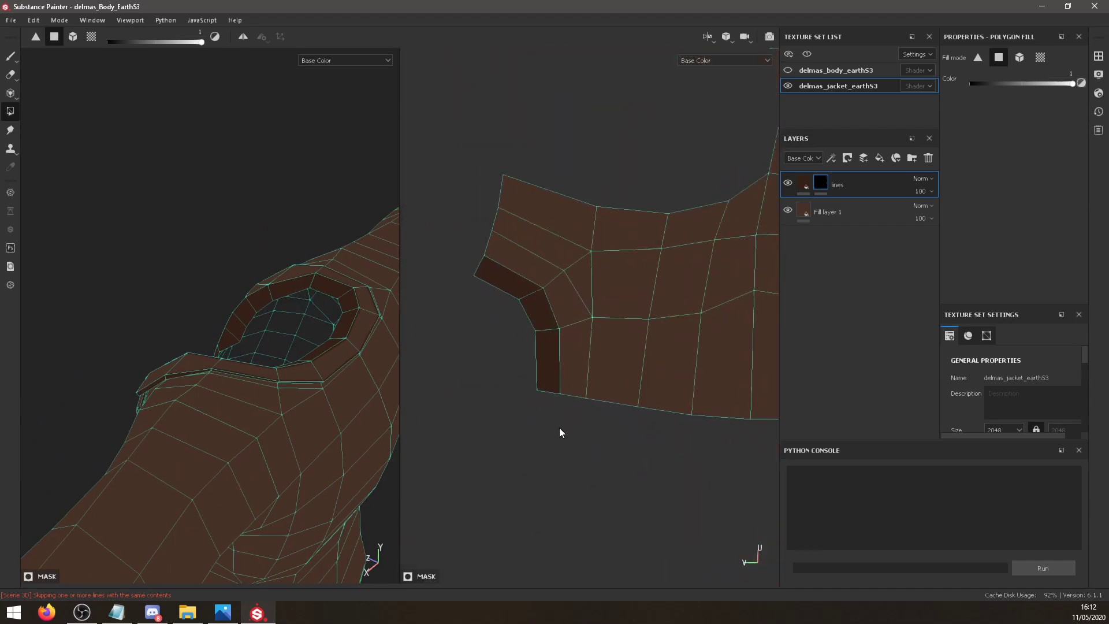
{"action": "key", "text": "1"}
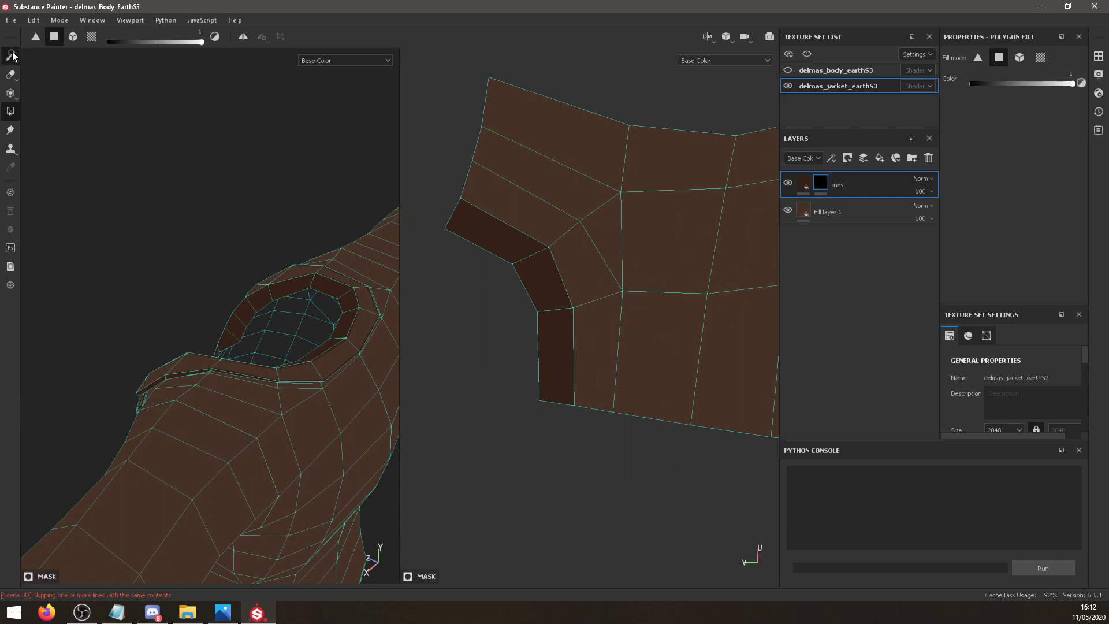
{"action": "left_click_drag", "start_coordinate": [458, 192], "coordinate": [533, 235]}
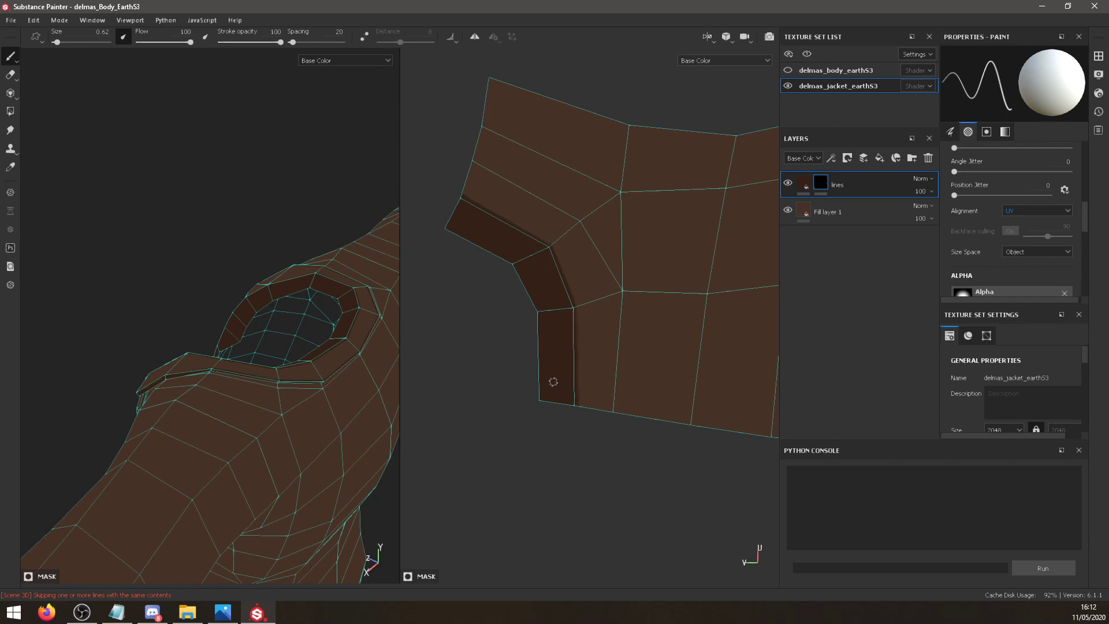
Inspect the jacket's shoulder and collar from several angles, along with the neighbouring sleeve UV island.
{"action": "right_click_drag", "start_coordinate": [574, 401], "coordinate": [681, 323], "text": "alt"}
{"action": "middle_click_drag", "start_coordinate": [682, 324], "coordinate": [693, 369], "text": "alt"}
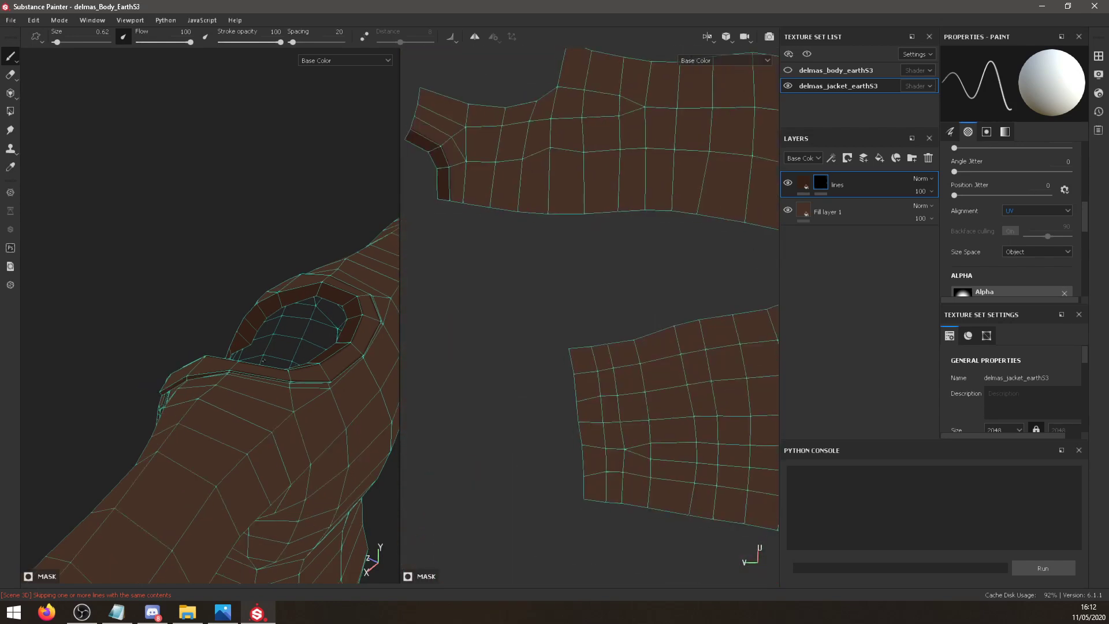
{"action": "left_click_drag", "start_coordinate": [191, 370], "coordinate": [147, 350], "text": "alt"}
{"action": "right_click_drag", "start_coordinate": [179, 364], "coordinate": [301, 416], "text": "alt"}
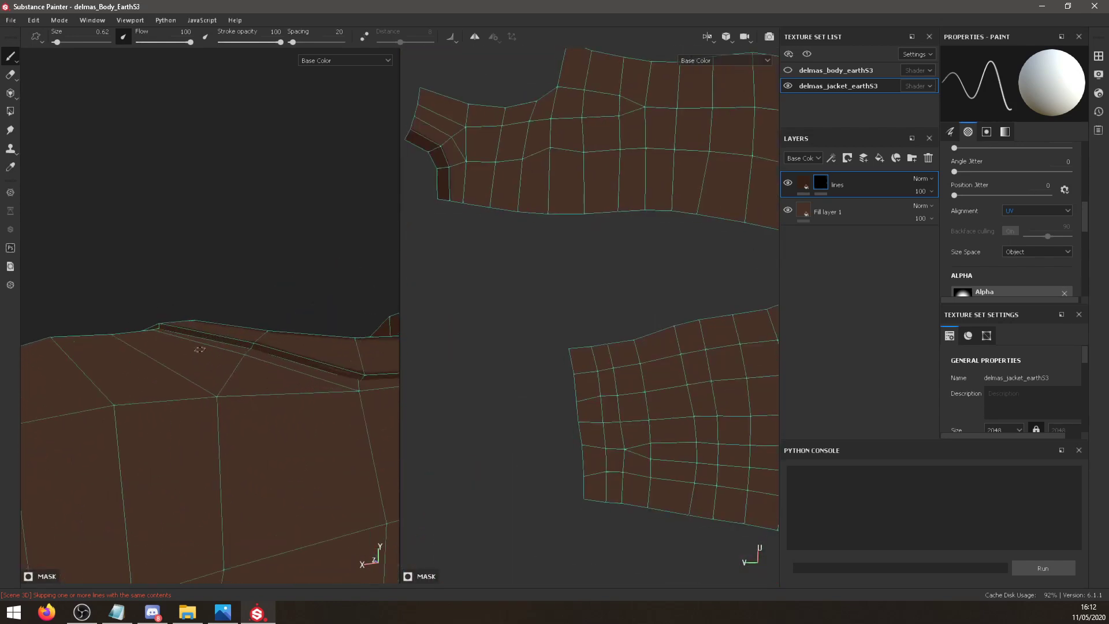
{"action": "left_click_drag", "start_coordinate": [200, 350], "coordinate": [181, 281], "text": "alt"}
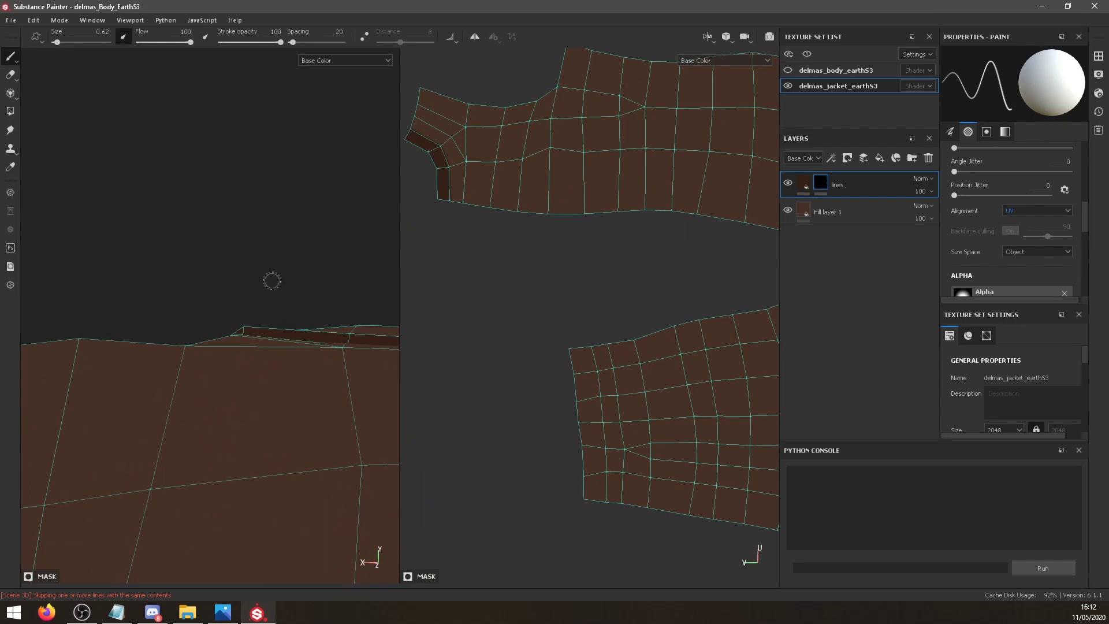
{"action": "mouse_move", "coordinate": [276, 326]}
{"action": "left_mouse_down", "text": "alt"}
{"action": "mouse_move", "coordinate": [328, 437]}
{"action": "mouse_move", "coordinate": [148, 448]}
{"action": "mouse_move", "coordinate": [262, 362]}
{"action": "mouse_move", "coordinate": [196, 441]}
{"action": "mouse_move", "coordinate": [223, 413]}
{"action": "mouse_move", "coordinate": [107, 430]}
{"action": "left_mouse_up", "text": "alt"}
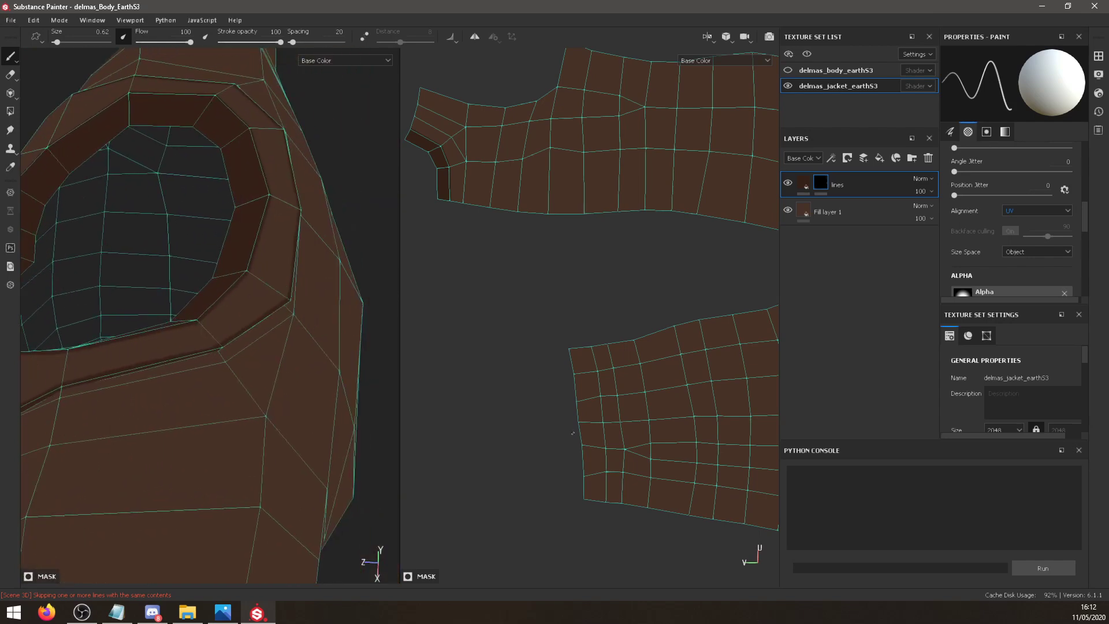
{"action": "scroll", "coordinate": [624, 497], "scroll_direction": "up", "scroll_amount": 1}
{"action": "scroll", "coordinate": [580, 491], "scroll_direction": "down", "scroll_amount": 6}
{"action": "middle_click_drag", "start_coordinate": [583, 499], "coordinate": [630, 436], "text": "alt"}
{"action": "scroll", "coordinate": [580, 353], "scroll_direction": "up", "scroll_amount": 6}
Touch up the dark edge line at the lower corner of the jacket's front opening.
{"action": "left_click_drag", "start_coordinate": [180, 394], "coordinate": [330, 264], "text": "alt"}
{"action": "scroll", "coordinate": [235, 331], "scroll_direction": "up", "scroll_amount": 1}
{"action": "scroll", "coordinate": [328, 264], "scroll_direction": "up", "scroll_amount": 7}
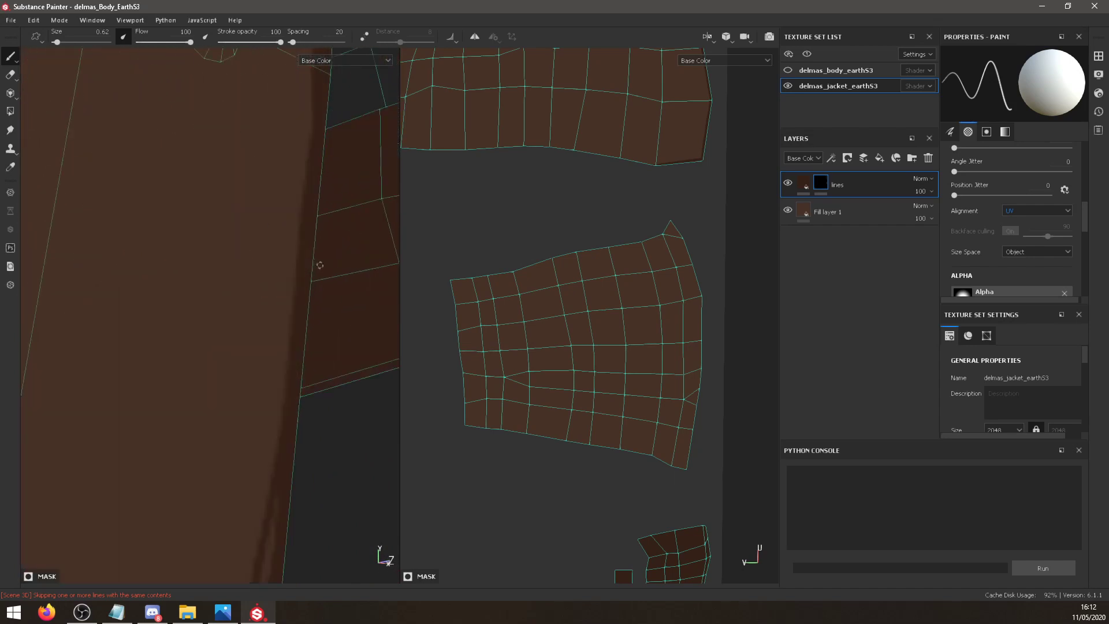
{"action": "left_click_drag", "start_coordinate": [256, 302], "coordinate": [260, 268], "text": "alt"}
{"action": "scroll", "coordinate": [260, 268], "scroll_direction": "down", "scroll_amount": 2}
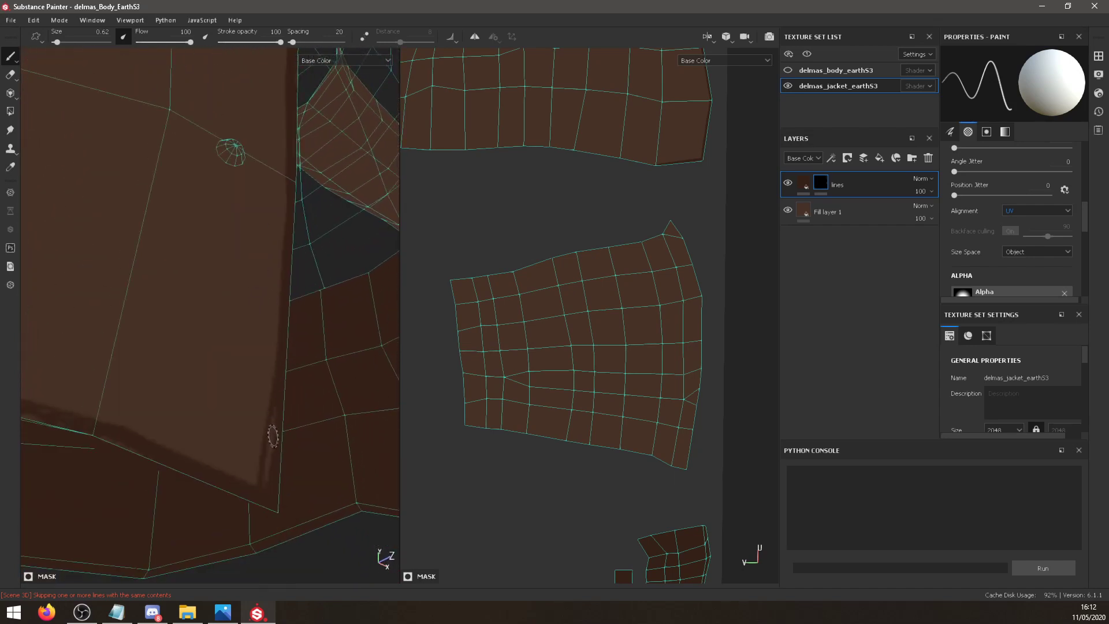
{"action": "mouse_move", "coordinate": [271, 442]}
{"action": "left_mouse_down"}
{"action": "mouse_move", "coordinate": [261, 459]}
{"action": "mouse_move", "coordinate": [267, 443]}
{"action": "left_mouse_up"}
Fill the UV islands of the jacket's front buttons in the lines mask.
{"action": "middle_click_drag", "start_coordinate": [244, 217], "coordinate": [250, 462], "text": "alt"}
{"action": "scroll", "coordinate": [236, 413], "scroll_direction": "up", "scroll_amount": 5}
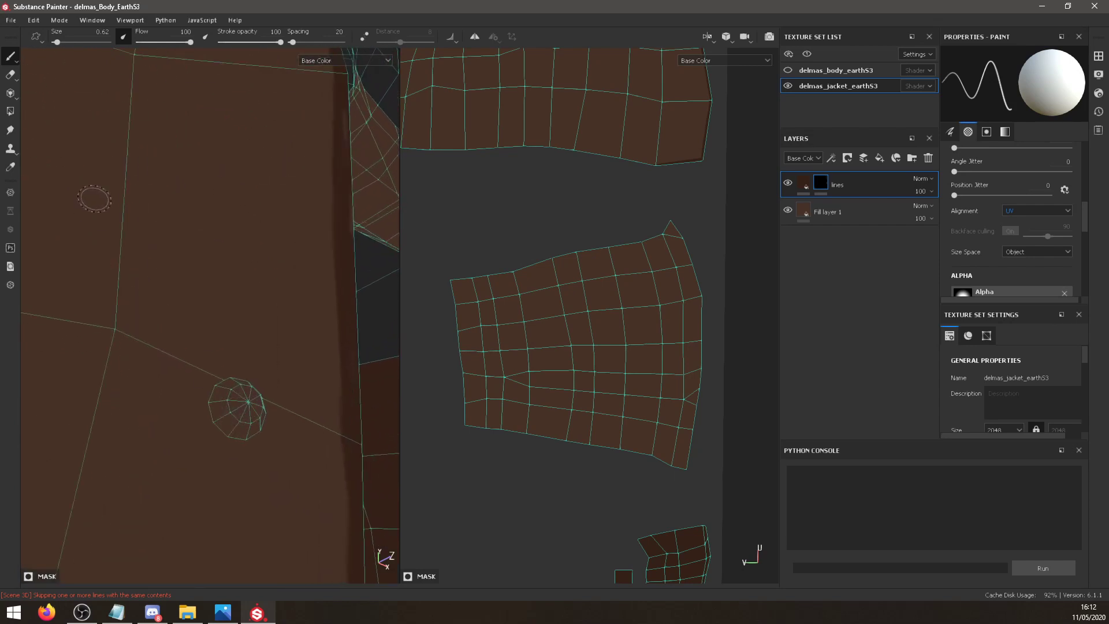
{"action": "left_click", "coordinate": [9, 111]}
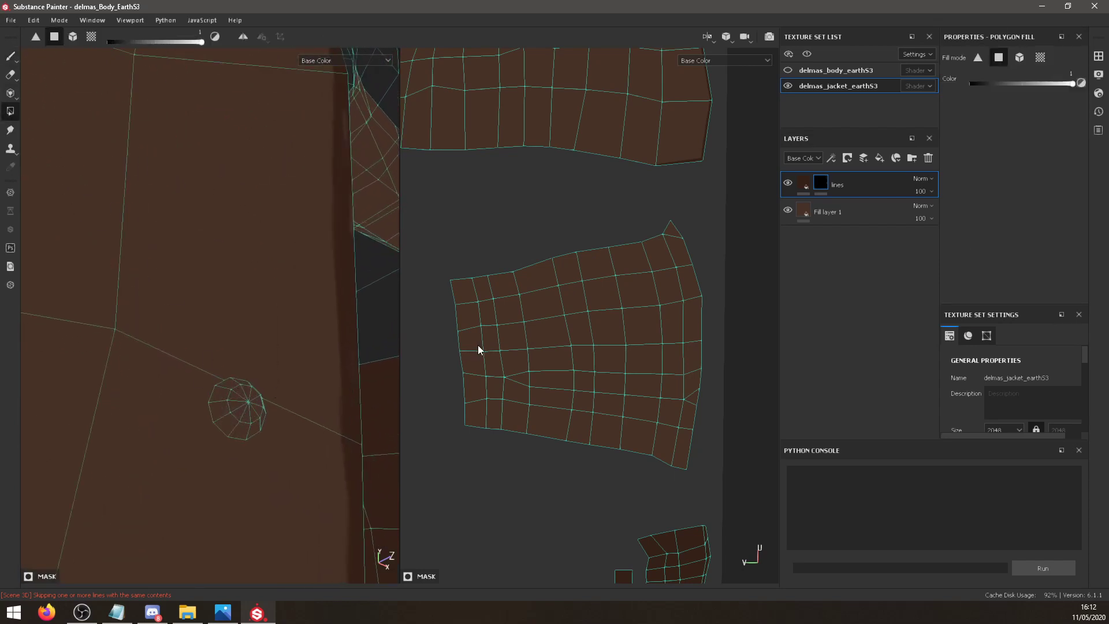
{"action": "scroll", "coordinate": [555, 346], "scroll_direction": "up", "scroll_amount": 5}
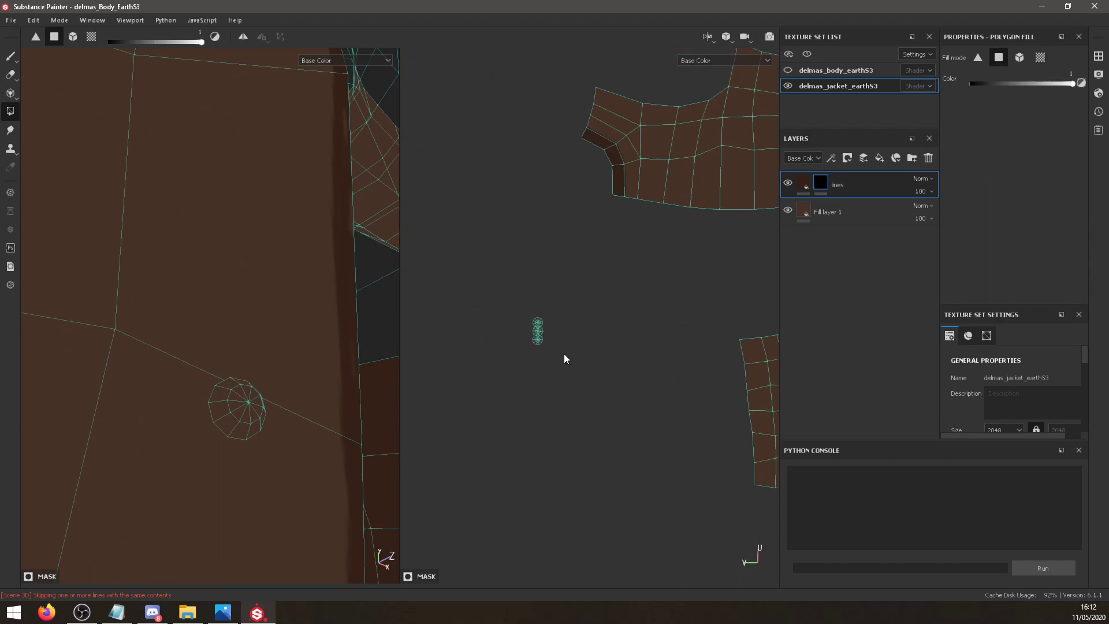
{"action": "left_click", "coordinate": [532, 364]}
{"action": "scroll", "coordinate": [277, 354], "scroll_direction": "down", "scroll_amount": 4}
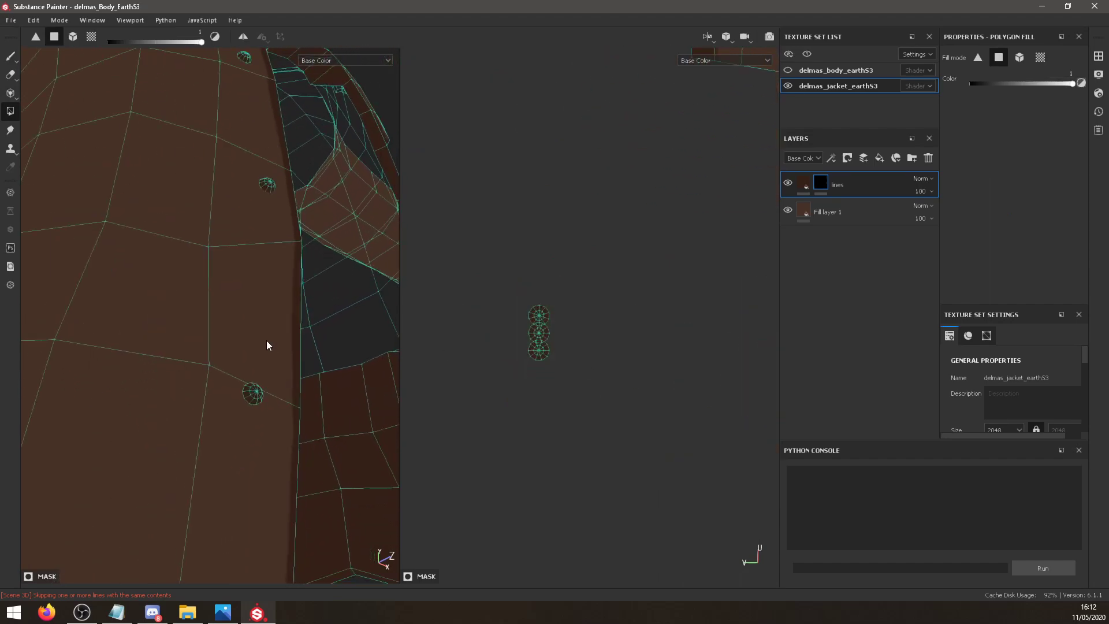
Paint a dark edge line along the sleeve's cuff in the lines mask, using the 0.62 brush.
{"action": "scroll", "coordinate": [267, 346], "scroll_direction": "down", "scroll_amount": 5}
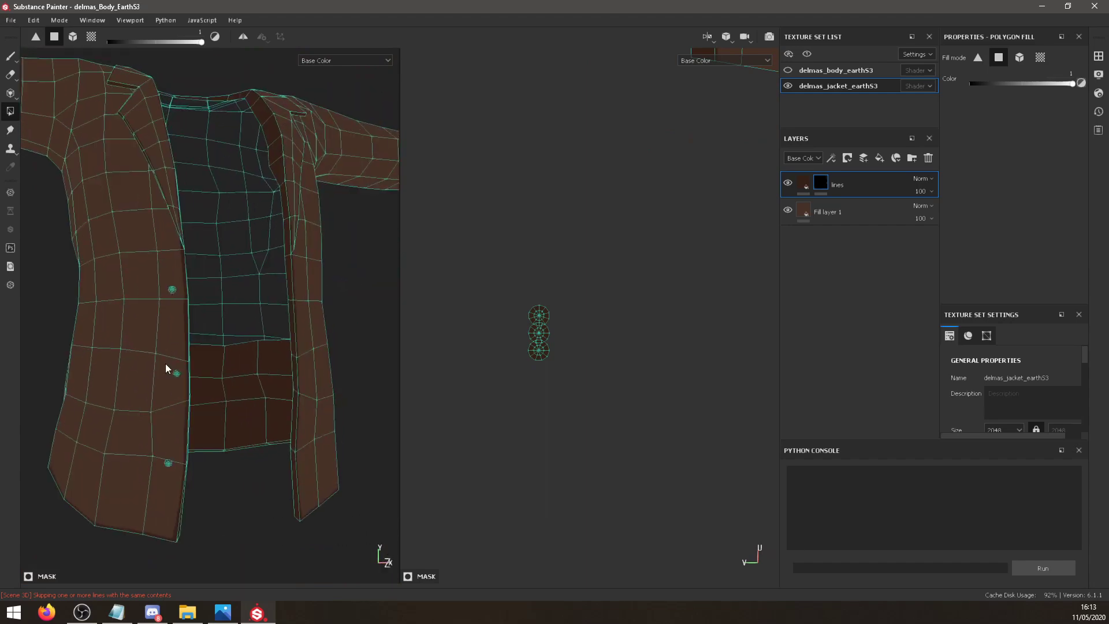
{"action": "left_click_drag", "start_coordinate": [165, 362], "coordinate": [268, 362], "text": "alt"}
{"action": "scroll", "coordinate": [255, 393], "scroll_direction": "down", "scroll_amount": 5}
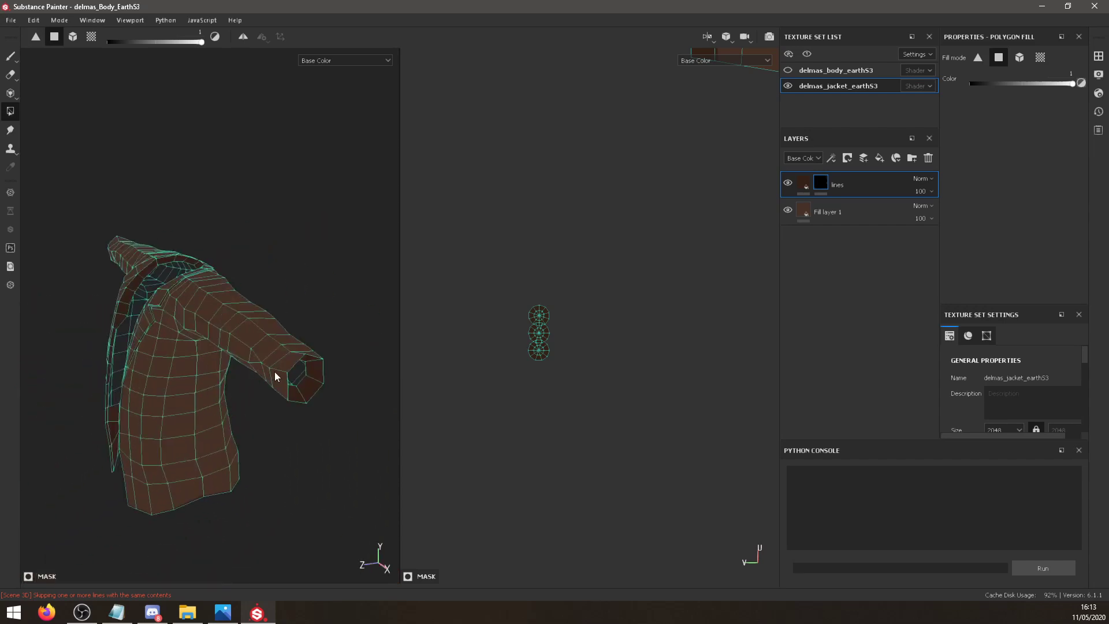
{"action": "scroll", "coordinate": [318, 390], "scroll_direction": "up", "scroll_amount": 8}
{"action": "mouse_move", "coordinate": [312, 391]}
{"action": "left_mouse_down", "text": "alt"}
{"action": "mouse_move", "coordinate": [278, 395]}
{"action": "mouse_move", "coordinate": [327, 422]}
{"action": "left_mouse_up", "text": "alt"}
{"action": "left_click", "coordinate": [10, 56]}
{"action": "left_click_drag", "start_coordinate": [191, 242], "coordinate": [243, 218], "text": "alt"}
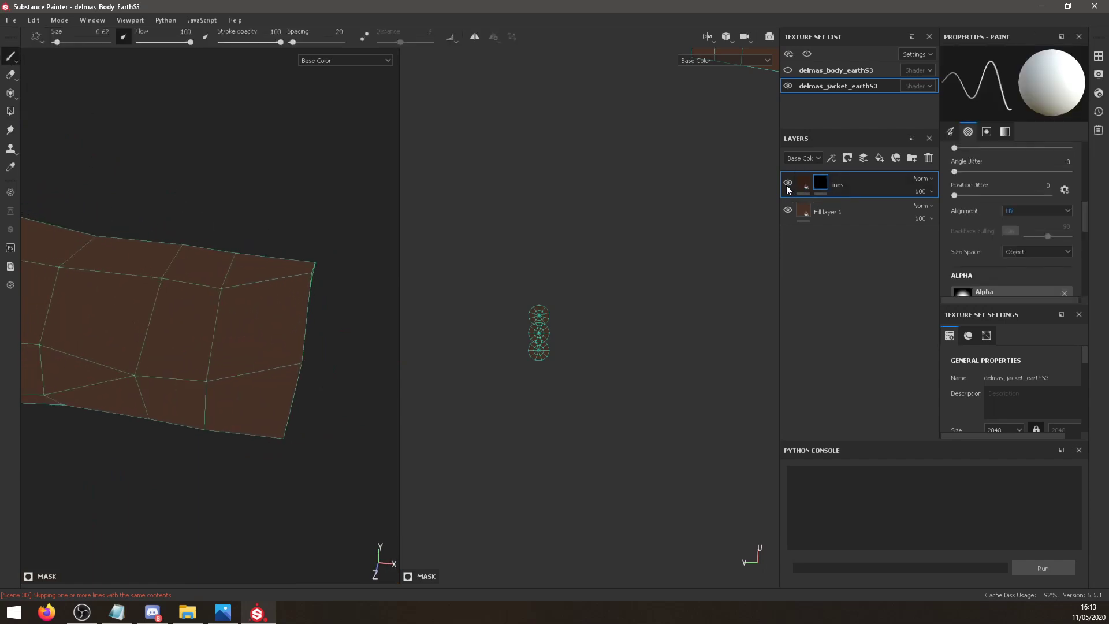
{"action": "left_click", "coordinate": [787, 210]}
{"action": "left_click", "coordinate": [786, 210]}
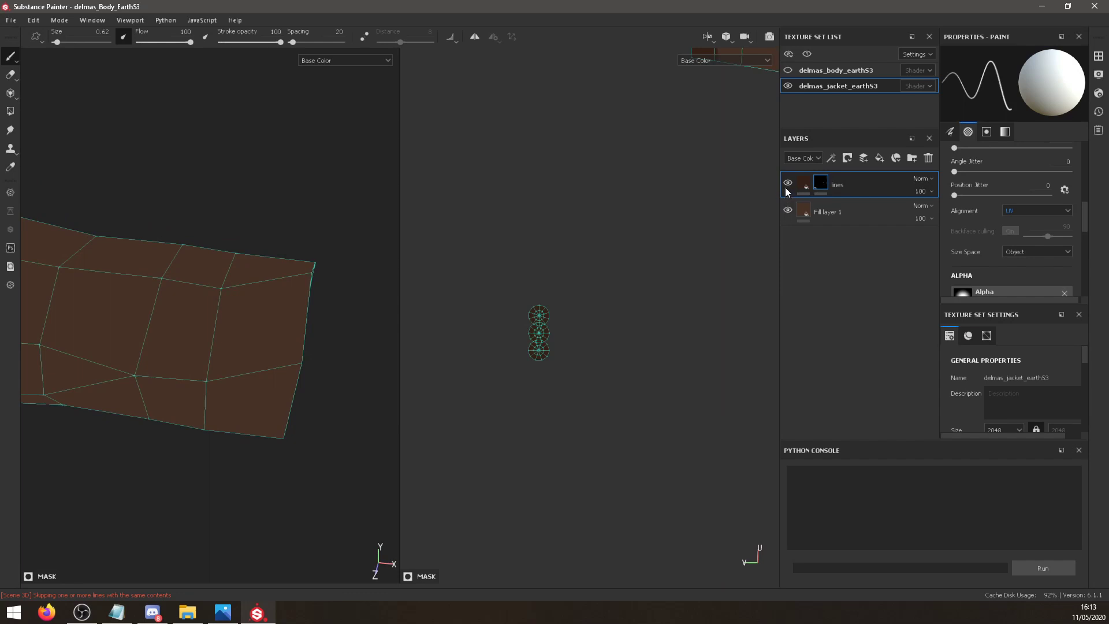
{"action": "left_click_drag", "start_coordinate": [309, 268], "coordinate": [300, 317]}
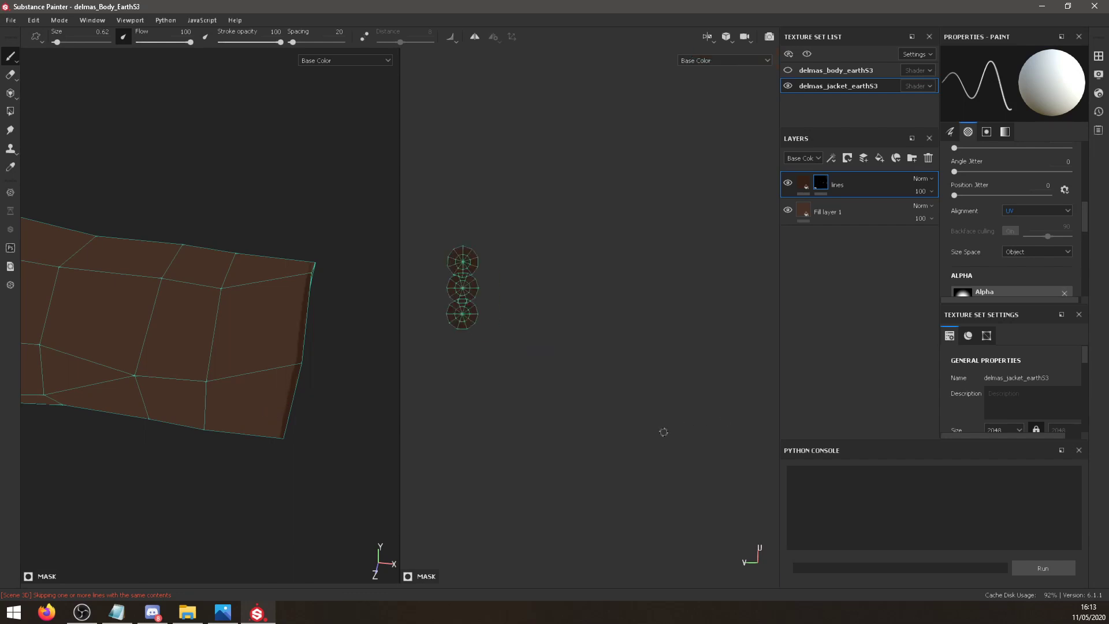
Scribble a test stroke on the sleeve to locate its UV island, and undo the stroke.
{"action": "scroll", "coordinate": [659, 427], "scroll_direction": "up", "scroll_amount": 6}
{"action": "middle_click_drag", "start_coordinate": [571, 448], "coordinate": [421, 225]}
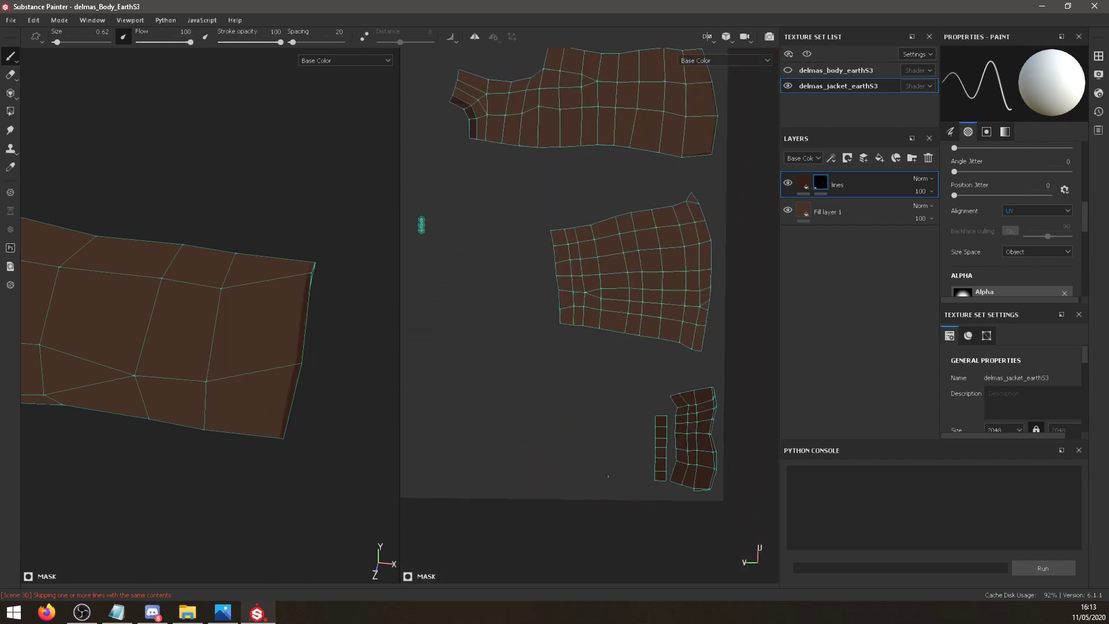
{"action": "left_click_drag", "start_coordinate": [212, 288], "coordinate": [223, 286]}
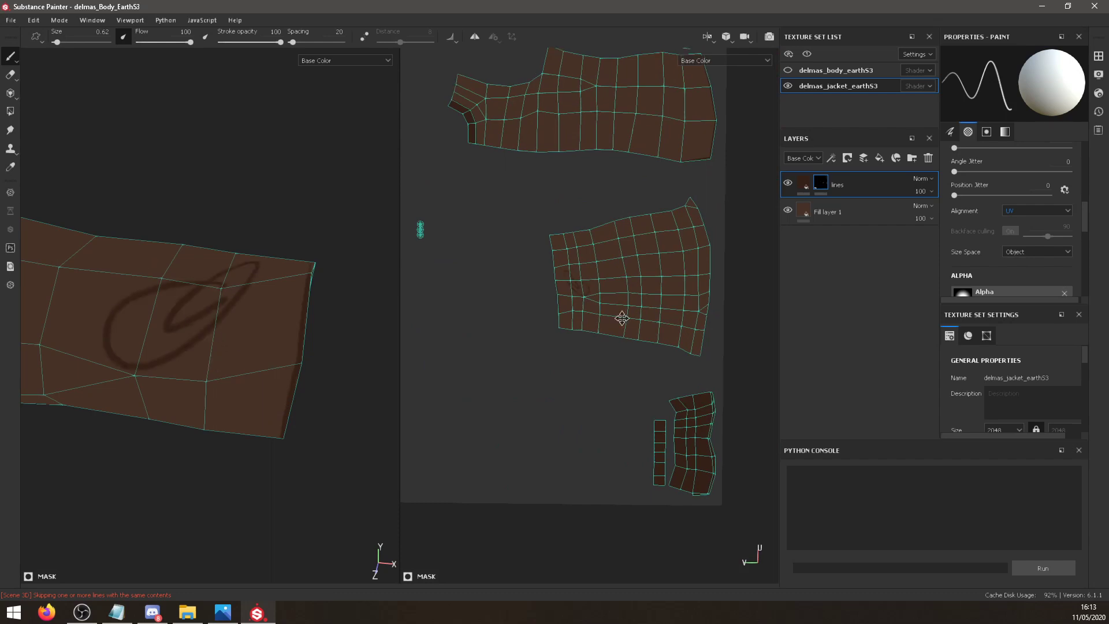
{"action": "scroll", "coordinate": [561, 316], "scroll_direction": "up", "scroll_amount": 5}
{"action": "scroll", "coordinate": [560, 316], "scroll_direction": "up", "scroll_amount": 3}
{"action": "key", "text": "ctrl+z"}
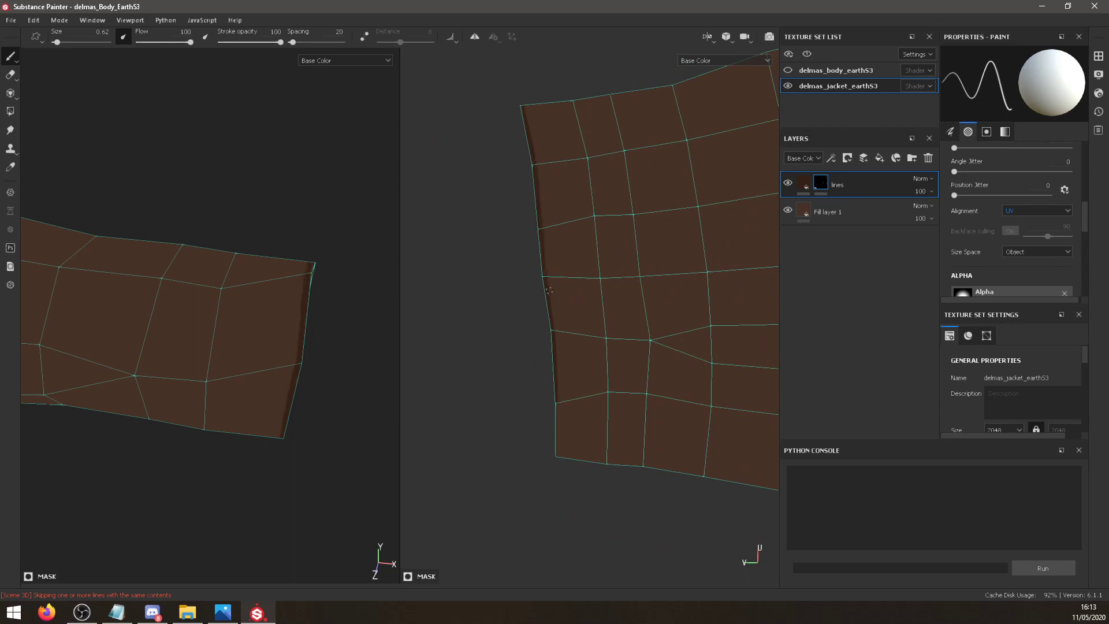
Continue the dark cuff line along the edge of the sleeve's UV island and set the eraser size to 2.
{"action": "left_click_drag", "start_coordinate": [549, 290], "coordinate": [548, 325]}
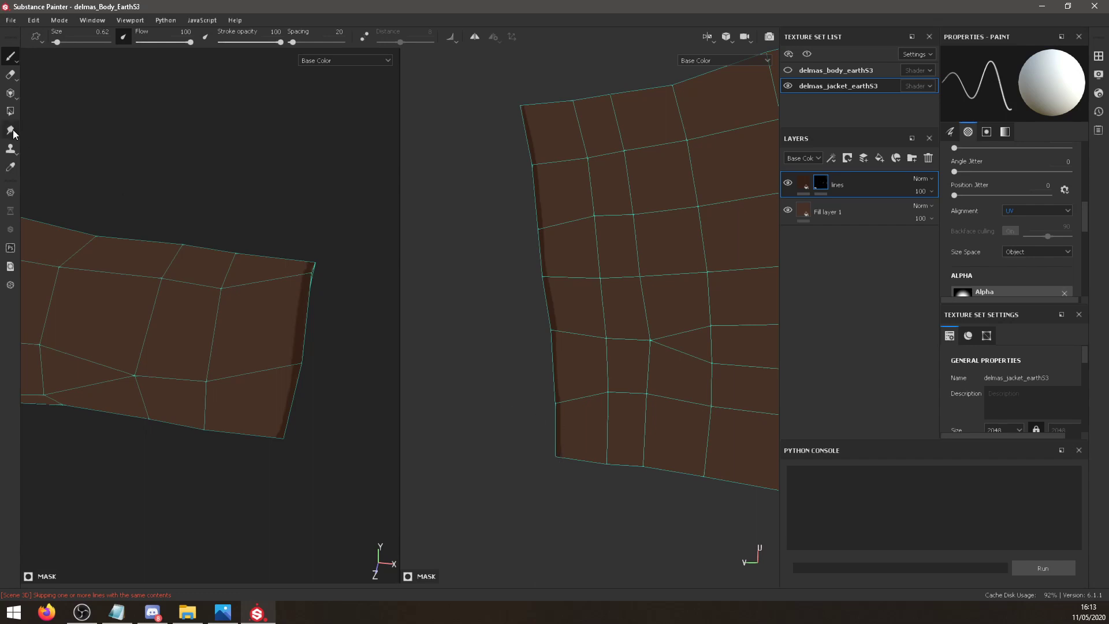
{"action": "left_click", "coordinate": [10, 74]}
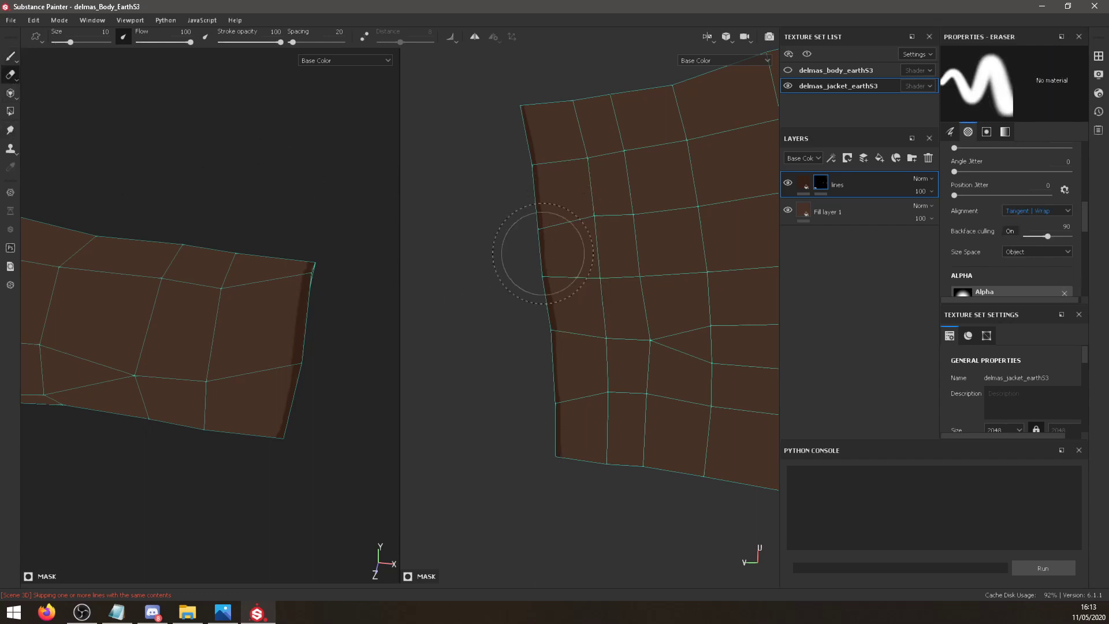
{"action": "left_click_drag", "start_coordinate": [1086, 211], "coordinate": [1089, 144]}
{"action": "left_click_drag", "start_coordinate": [992, 197], "coordinate": [976, 197]}
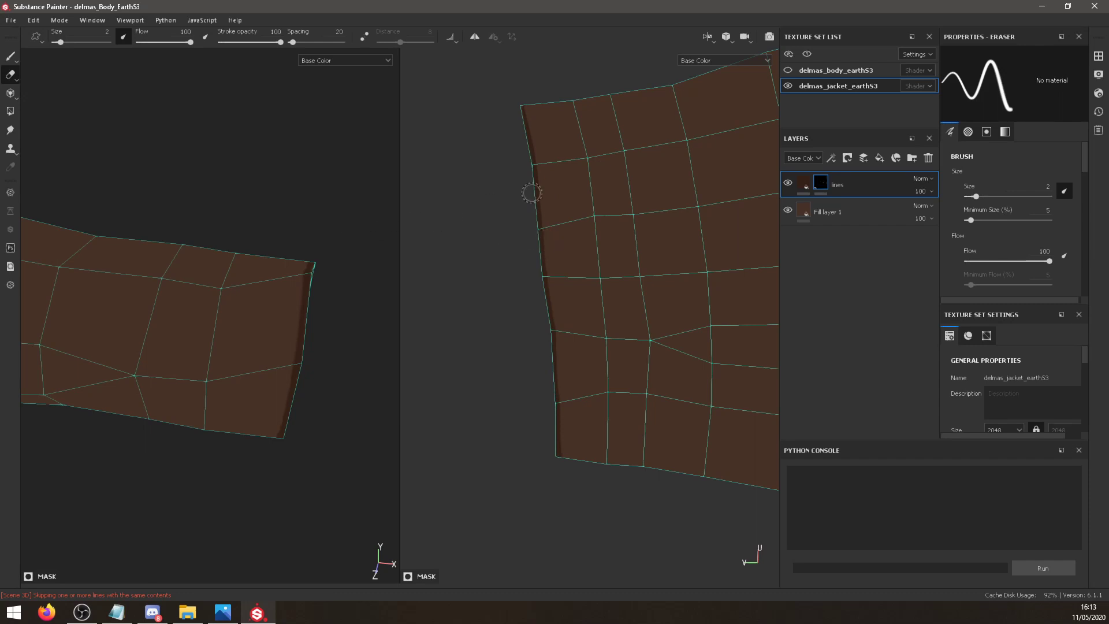
{"action": "middle_click_drag", "start_coordinate": [531, 192], "coordinate": [530, 247], "text": "alt"}
{"action": "scroll", "coordinate": [211, 259], "scroll_direction": "up", "scroll_amount": 2}
Bring the whole jacket into view and hide the mesh wireframe, keeping the solo view unlit.
{"action": "scroll", "coordinate": [210, 261], "scroll_direction": "down", "scroll_amount": 7}
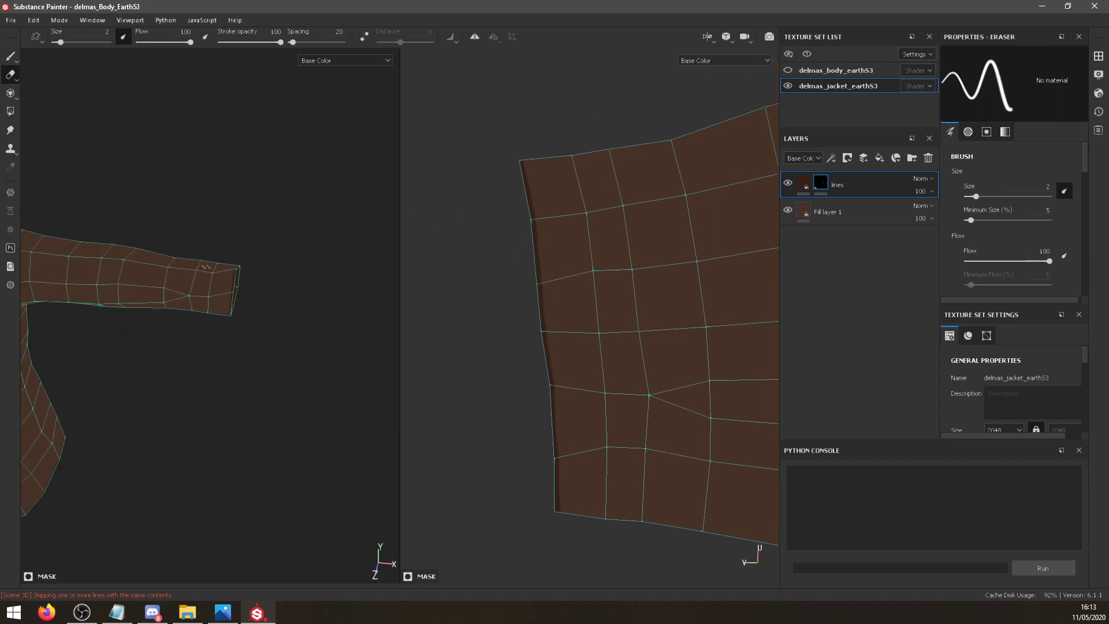
{"action": "scroll", "coordinate": [206, 267], "scroll_direction": "down", "scroll_amount": 2}
{"action": "middle_click_drag", "start_coordinate": [206, 267], "coordinate": [353, 290], "text": "alt"}
{"action": "left_click_drag", "start_coordinate": [222, 249], "coordinate": [289, 244], "text": "alt"}
{"action": "scroll", "coordinate": [222, 260], "scroll_direction": "up", "scroll_amount": 1}
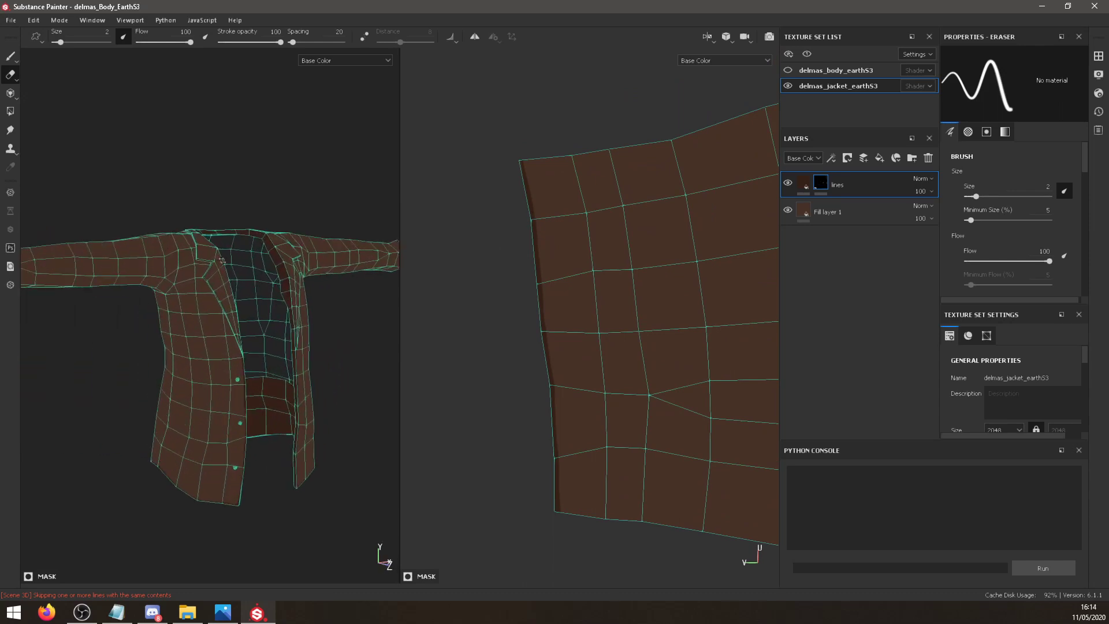
{"action": "left_click", "coordinate": [1098, 74]}
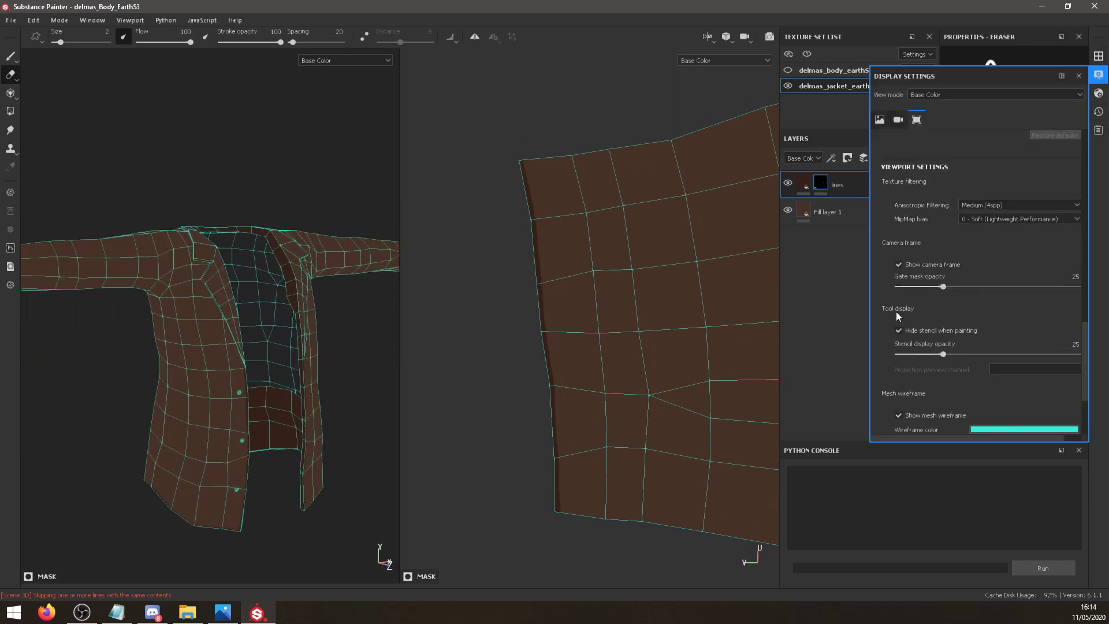
{"action": "scroll", "coordinate": [894, 313], "scroll_direction": "down", "scroll_amount": 3}
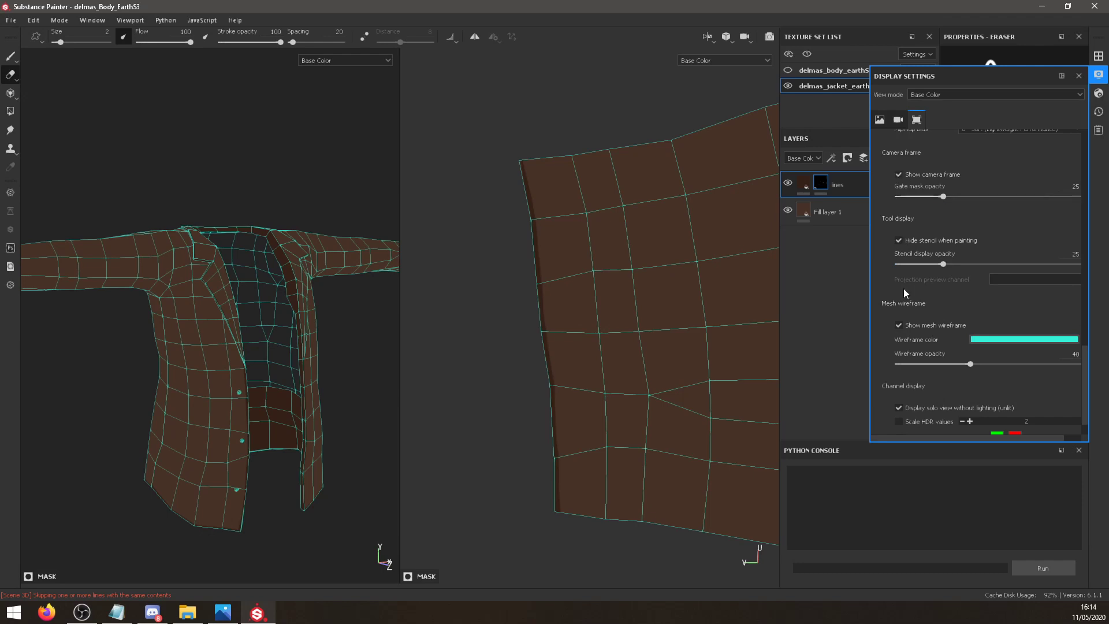
{"action": "left_click", "coordinate": [900, 406]}
{"action": "left_click", "coordinate": [899, 325]}
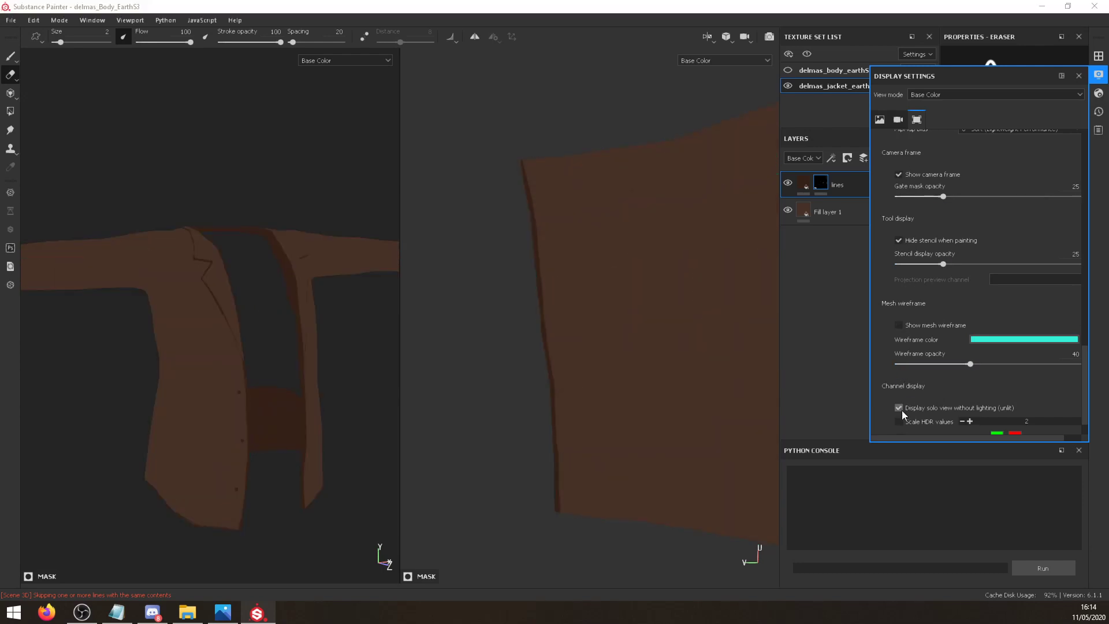
{"action": "left_click", "coordinate": [899, 407]}
{"action": "left_click", "coordinate": [900, 407]}
Examine the painted lines on the jacket's front and across its UV islands without the wireframe.
{"action": "mouse_move", "coordinate": [323, 301]}
{"action": "left_mouse_down", "text": "alt"}
{"action": "mouse_move", "coordinate": [312, 290]}
{"action": "mouse_move", "coordinate": [379, 339]}
{"action": "mouse_move", "coordinate": [181, 322]}
{"action": "mouse_move", "coordinate": [273, 373]}
{"action": "mouse_move", "coordinate": [213, 342]}
{"action": "mouse_move", "coordinate": [134, 341]}
{"action": "mouse_move", "coordinate": [213, 346]}
{"action": "mouse_move", "coordinate": [292, 381]}
{"action": "mouse_move", "coordinate": [220, 337]}
{"action": "mouse_move", "coordinate": [141, 331]}
{"action": "mouse_move", "coordinate": [196, 356]}
{"action": "left_mouse_up", "text": "alt"}
{"action": "left_click", "coordinate": [223, 612]}
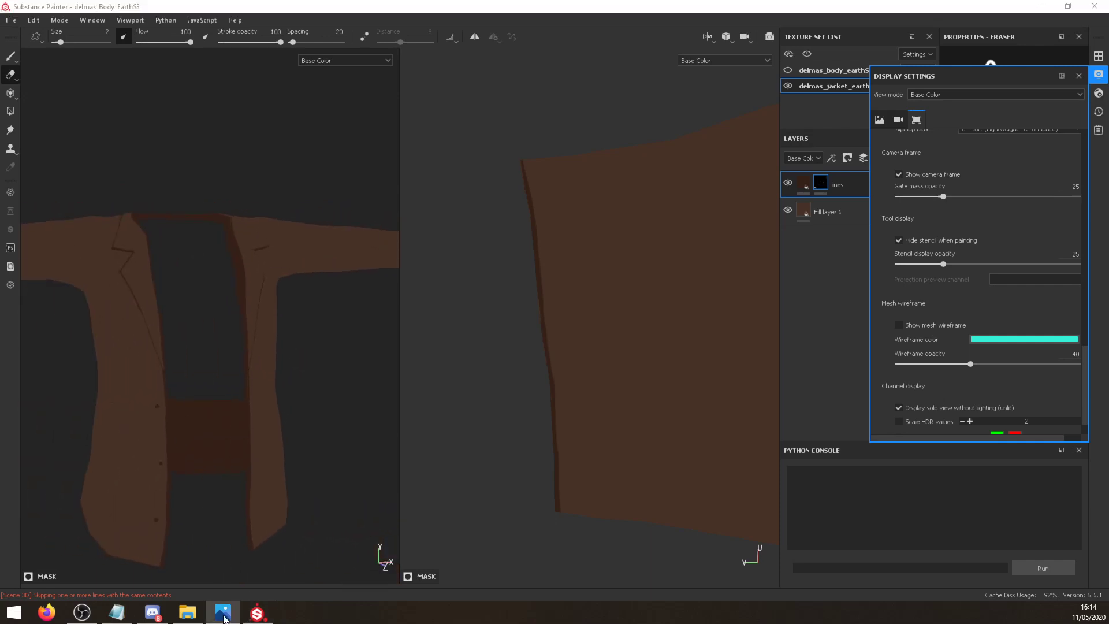
{"action": "middle_click_drag", "start_coordinate": [610, 311], "coordinate": [456, 409], "text": "alt"}
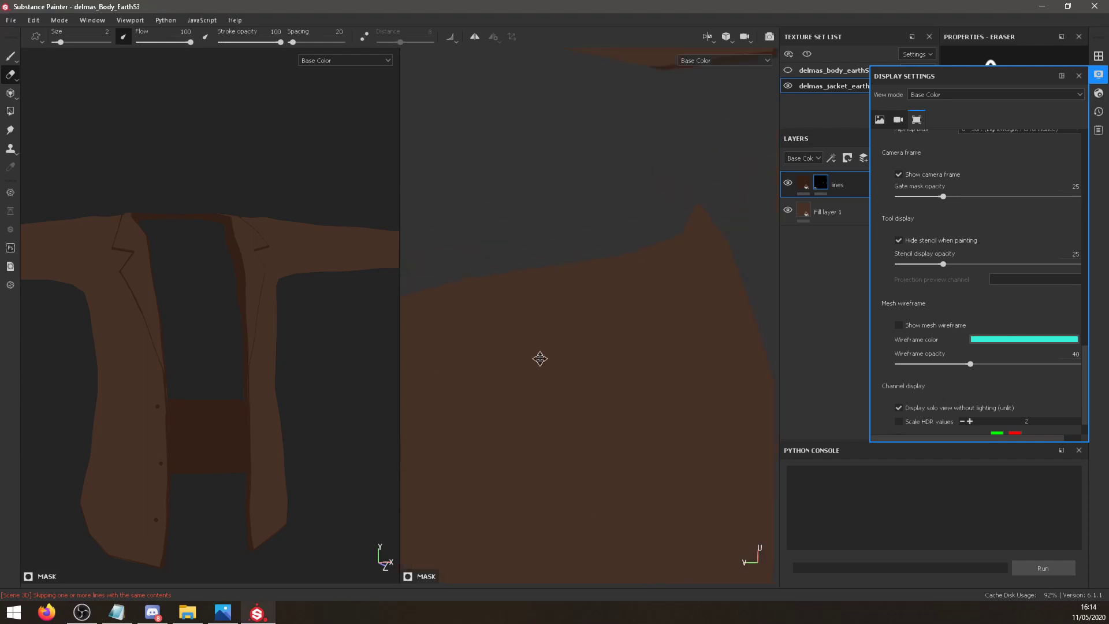
{"action": "middle_click_drag", "start_coordinate": [687, 375], "coordinate": [369, 353], "text": "alt"}
{"action": "middle_click_drag", "start_coordinate": [416, 214], "coordinate": [686, 463], "text": "alt"}
{"action": "middle_click_drag", "start_coordinate": [620, 378], "coordinate": [635, 289], "text": "alt"}
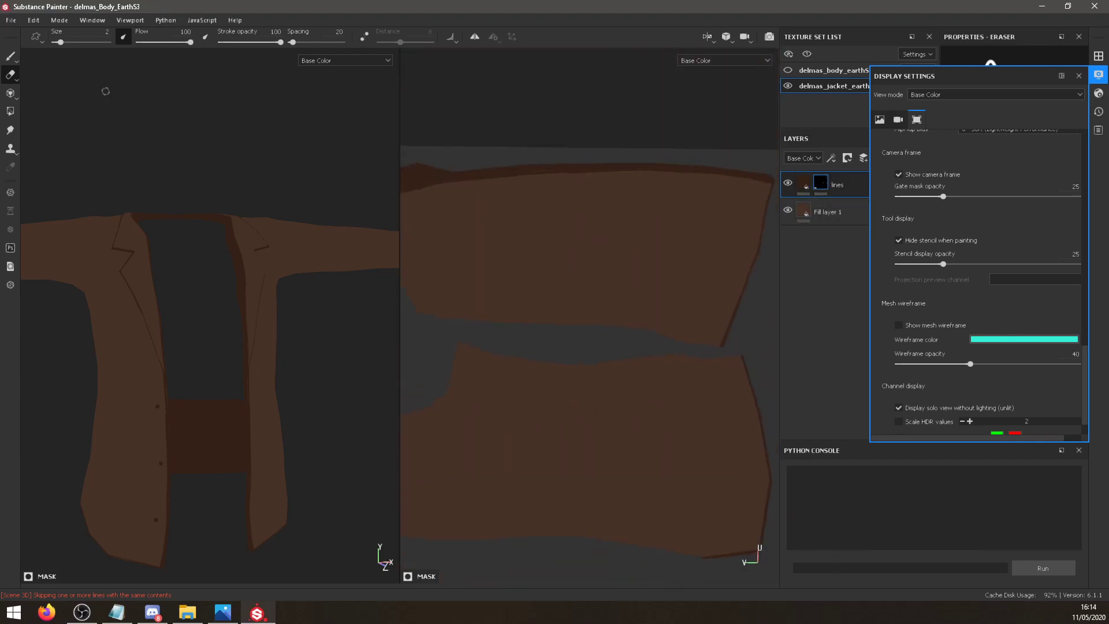
{"action": "key", "text": "1"}
{"action": "middle_click_drag", "start_coordinate": [472, 336], "coordinate": [592, 312], "text": "alt"}
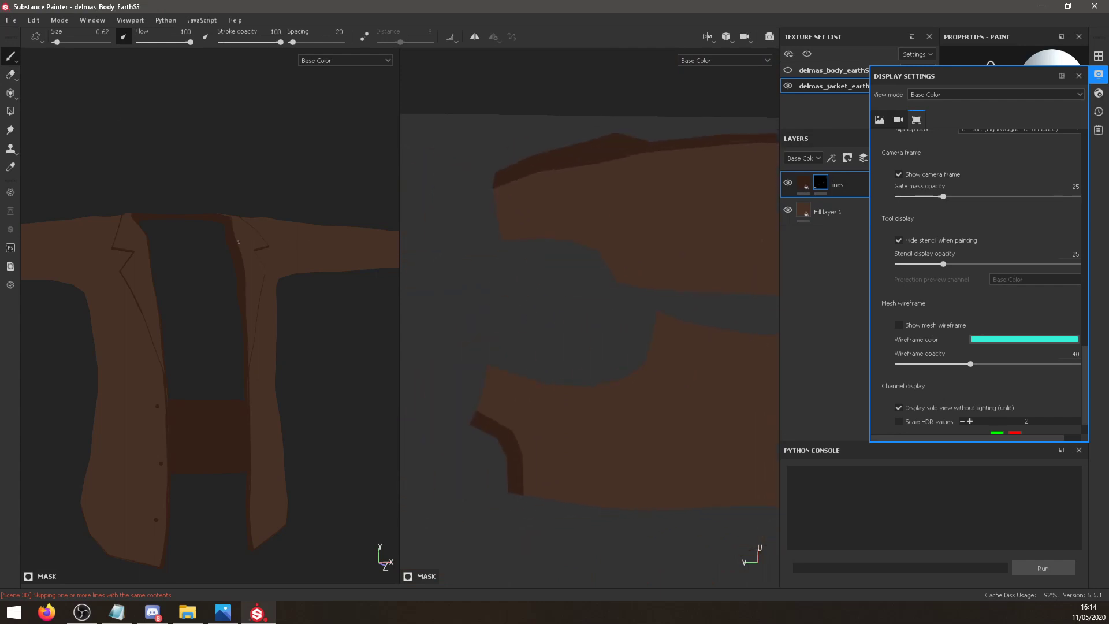
{"action": "middle_click_drag", "start_coordinate": [549, 320], "coordinate": [234, 346], "text": "alt"}
{"action": "middle_click_drag", "start_coordinate": [562, 430], "coordinate": [1020, 2], "text": "alt"}
{"action": "middle_click_drag", "start_coordinate": [687, 393], "coordinate": [480, 164], "text": "alt"}
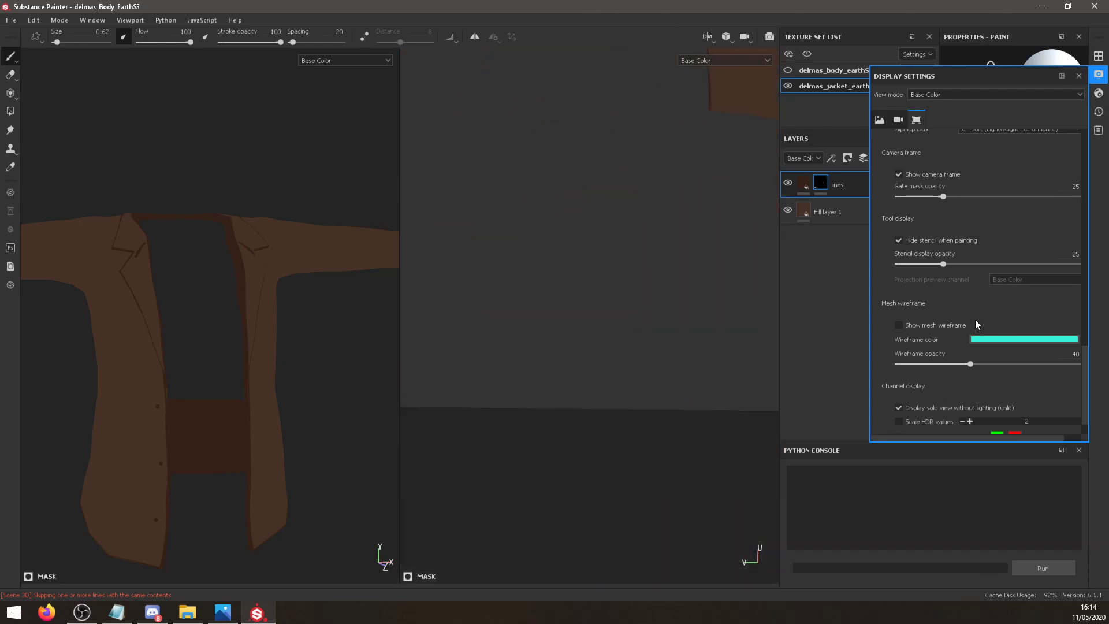
Show the mesh wireframe with its opacity set to 7.
{"action": "left_click", "coordinate": [909, 326]}
{"action": "left_click", "coordinate": [910, 364]}
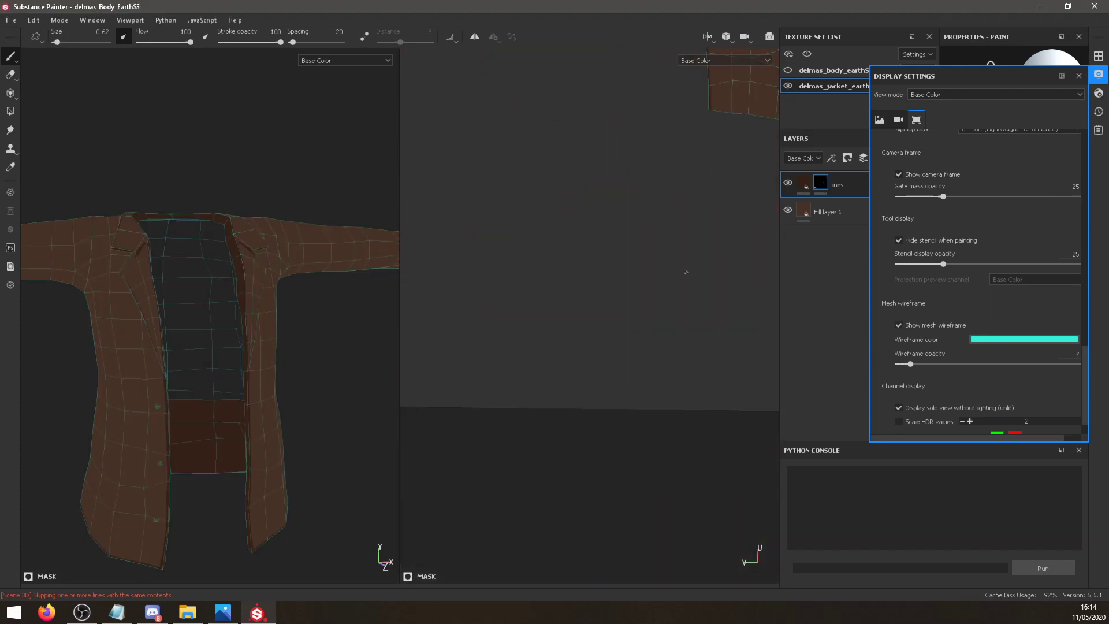
Set the mesh wireframe's opacity to 3 and paint a dark line along the pointed lapel's edges in the UV view.
{"action": "left_click", "coordinate": [903, 364]}
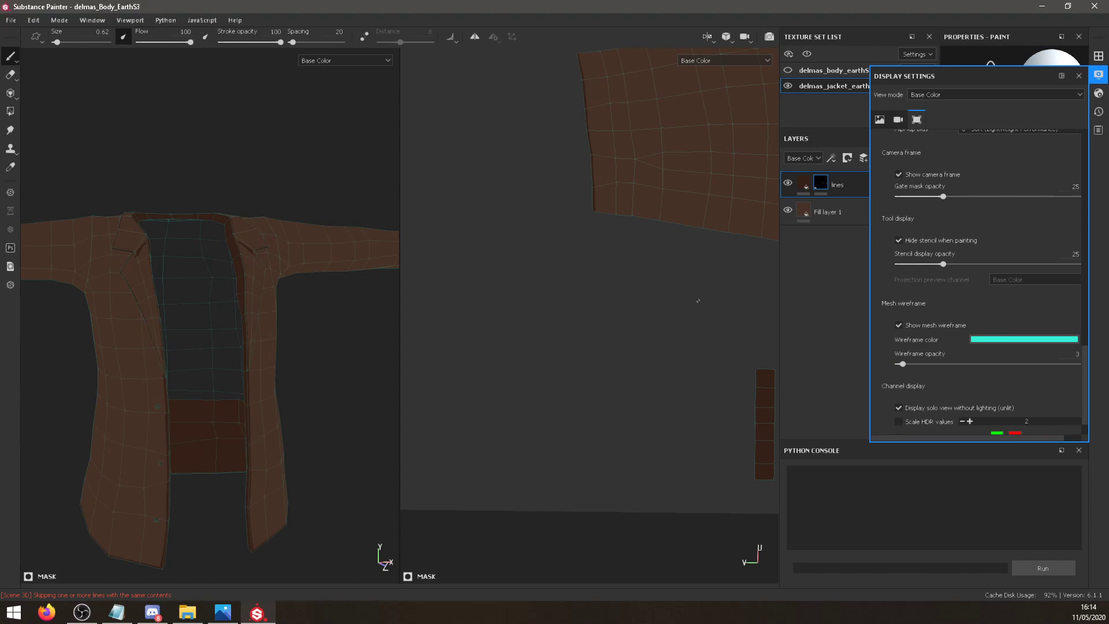
{"action": "middle_click_drag", "start_coordinate": [719, 239], "coordinate": [595, 362], "text": "alt"}
{"action": "scroll", "coordinate": [589, 277], "scroll_direction": "down", "scroll_amount": 5}
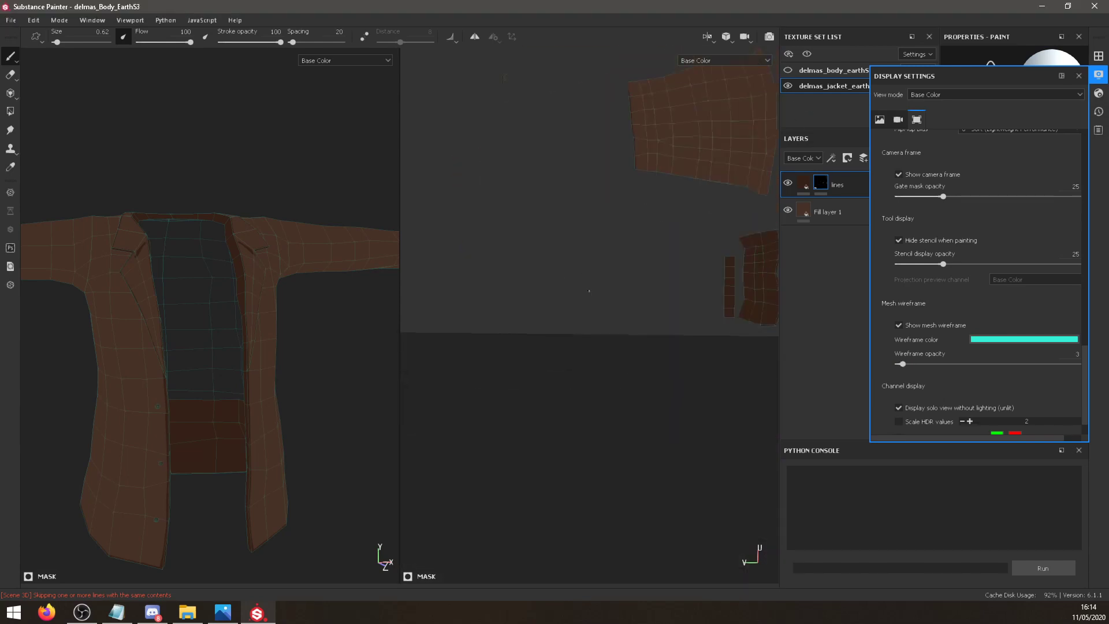
{"action": "middle_click_drag", "start_coordinate": [573, 247], "coordinate": [627, 443], "text": "alt"}
{"action": "scroll", "coordinate": [564, 242], "scroll_direction": "up", "scroll_amount": 5}
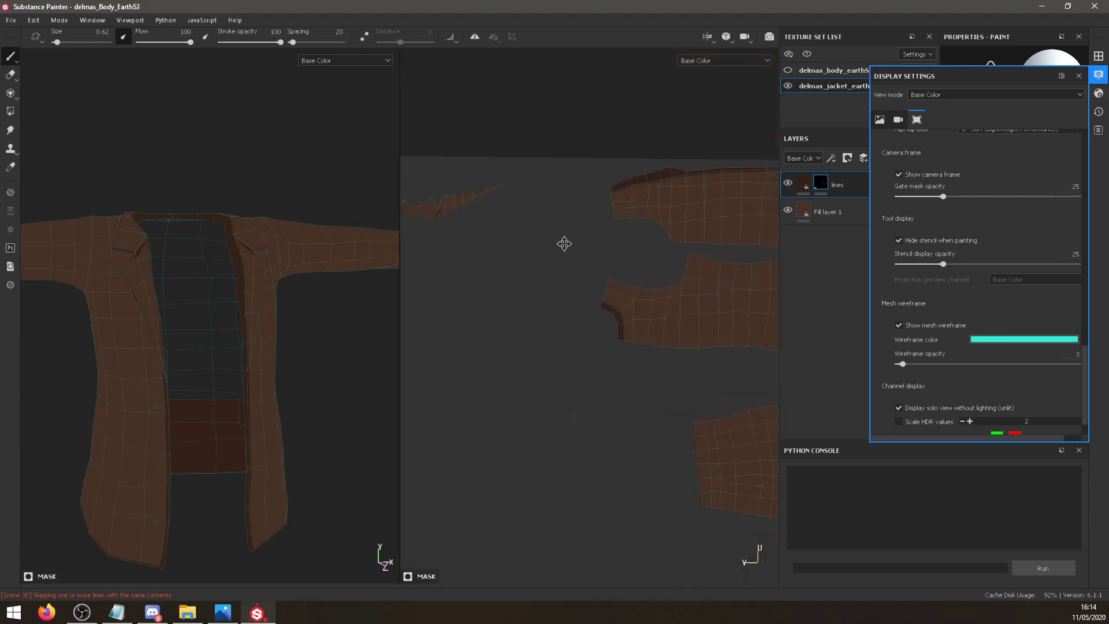
{"action": "middle_click_drag", "start_coordinate": [564, 243], "coordinate": [587, 421], "text": "alt"}
{"action": "scroll", "coordinate": [587, 421], "scroll_direction": "up", "scroll_amount": 4}
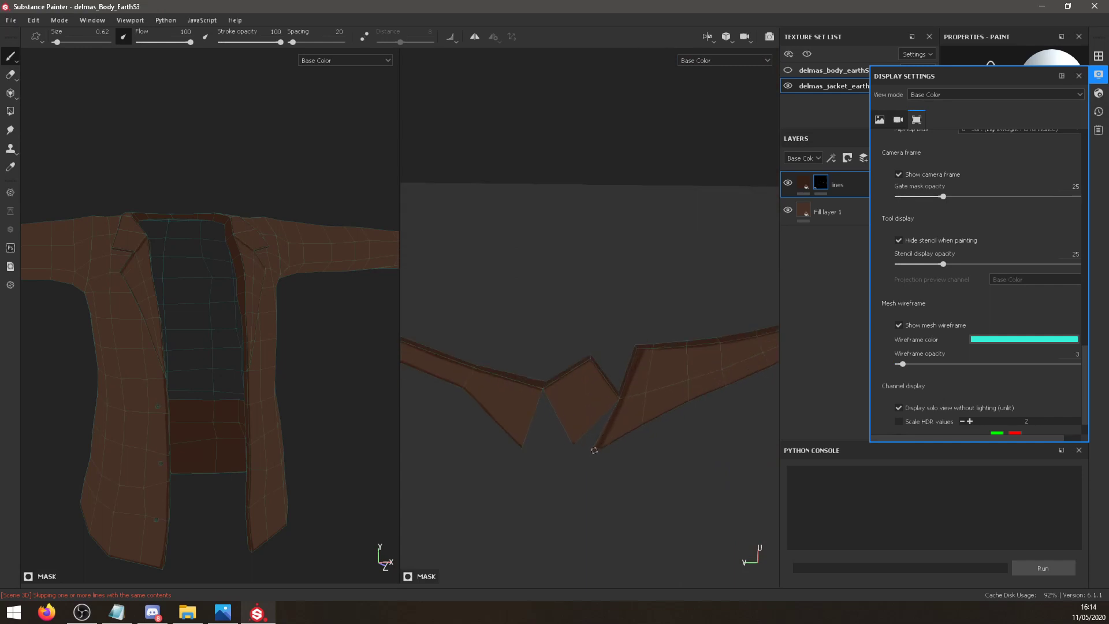
{"action": "left_click_drag", "start_coordinate": [594, 450], "coordinate": [594, 442]}
{"action": "left_click_drag", "start_coordinate": [384, 465], "coordinate": [320, 500], "text": "alt"}
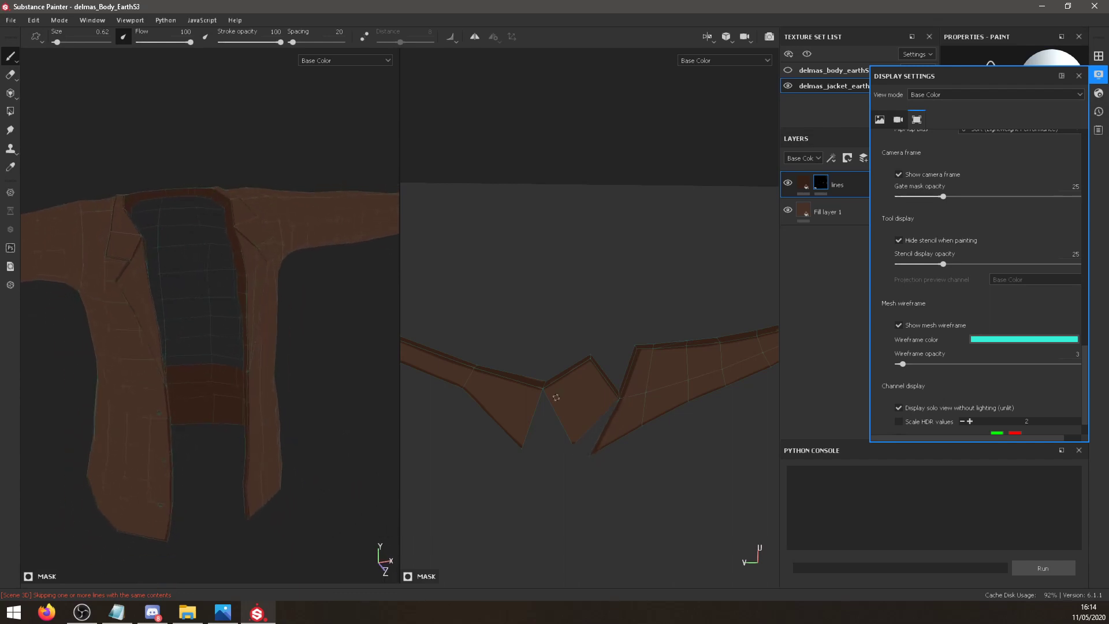
Finish the dark edge line along the long lower side of the lapel's UV island.
{"action": "left_click", "coordinate": [618, 396], "text": "shift"}
{"action": "key", "text": "ctrl+z"}
{"action": "mouse_move", "coordinate": [261, 397]}
{"action": "left_mouse_down", "text": "alt"}
{"action": "mouse_move", "coordinate": [293, 384]}
{"action": "mouse_move", "coordinate": [255, 390]}
{"action": "left_mouse_up", "text": "alt"}
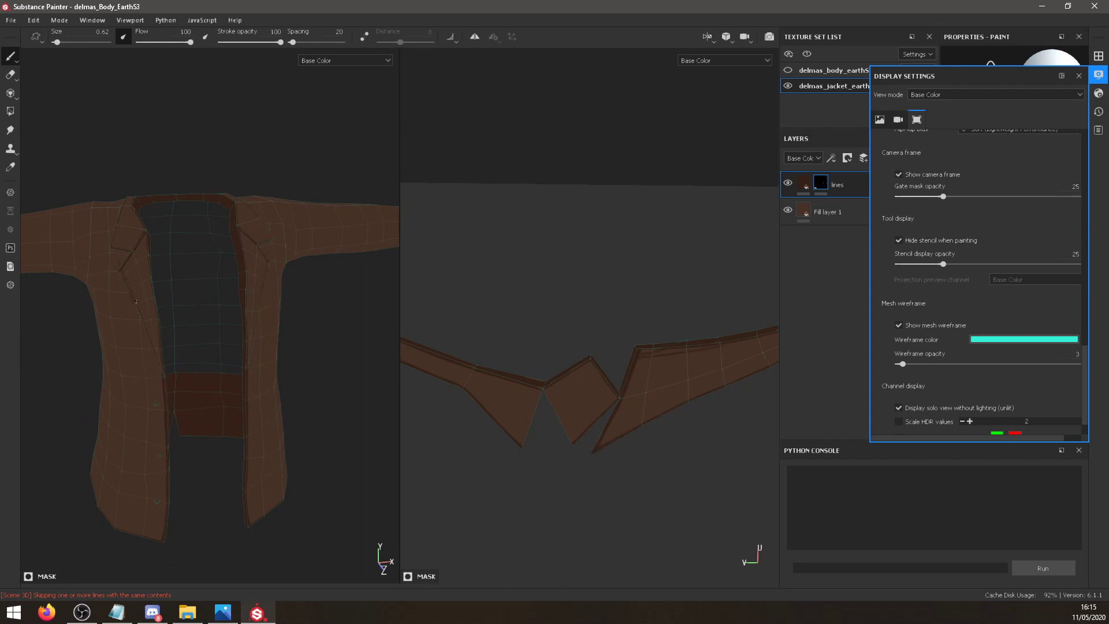
{"action": "left_click_drag", "start_coordinate": [550, 279], "coordinate": [495, 300], "text": "alt"}
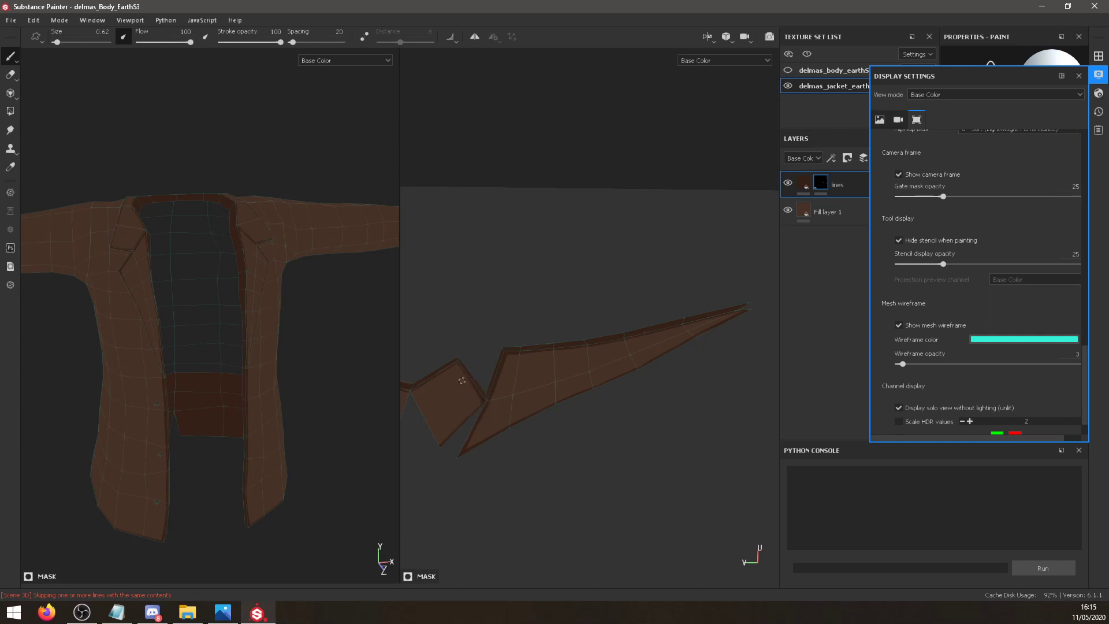
{"action": "left_click_drag", "start_coordinate": [280, 445], "coordinate": [382, 425], "text": "alt"}
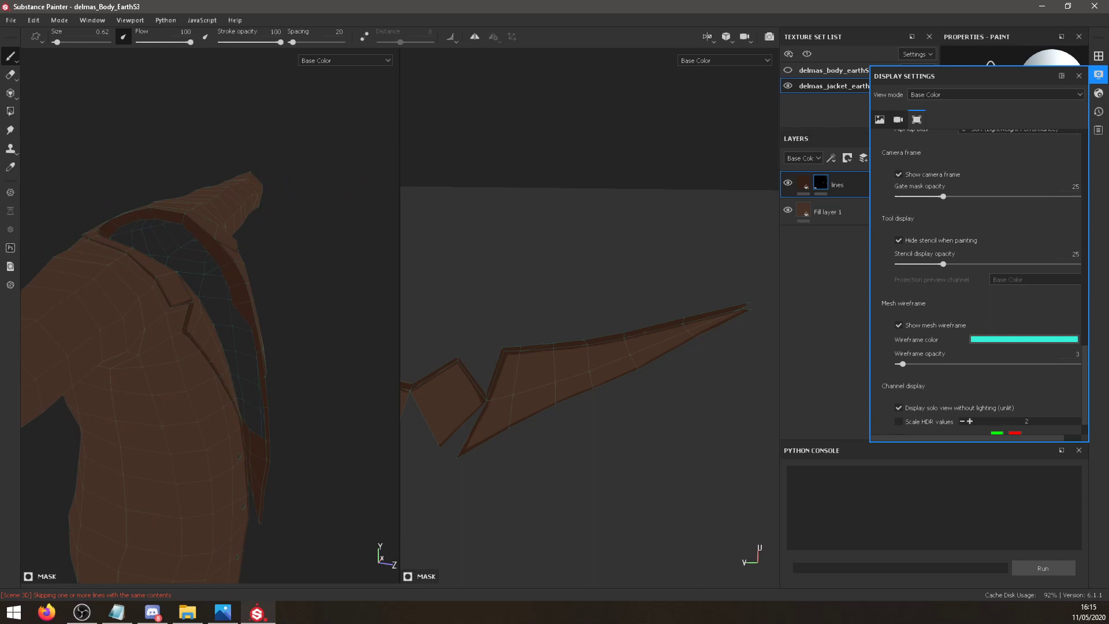
Close the open image in the photo viewer and examine the jacket's lapel, front edges, buttons and hem.
{"action": "key", "text": "alt+Tab"}
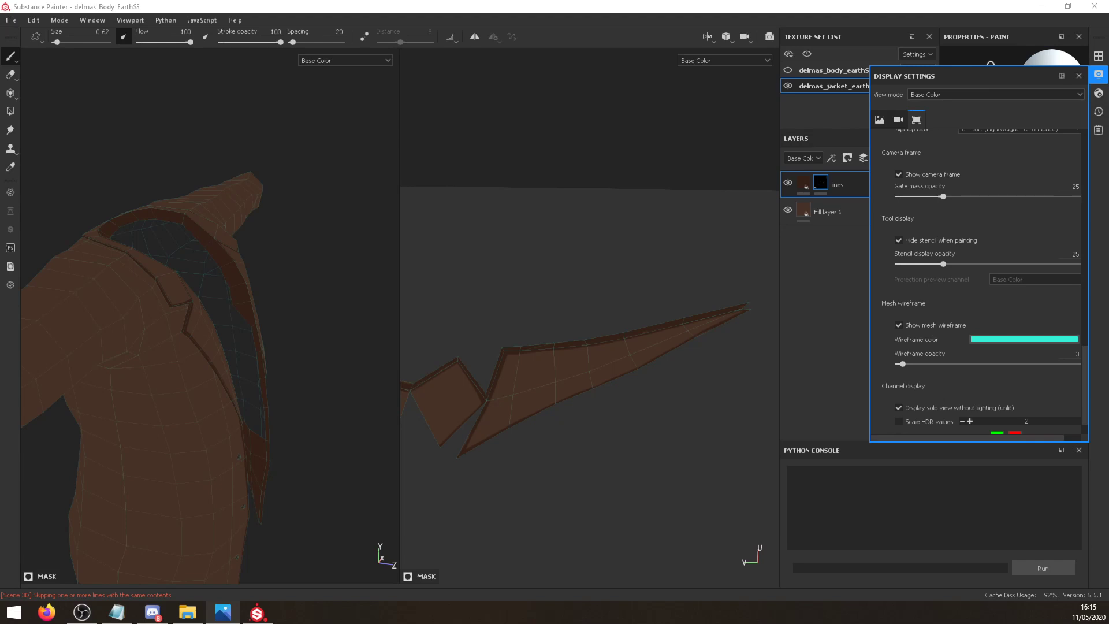
{"action": "key", "text": "alt+F4"}
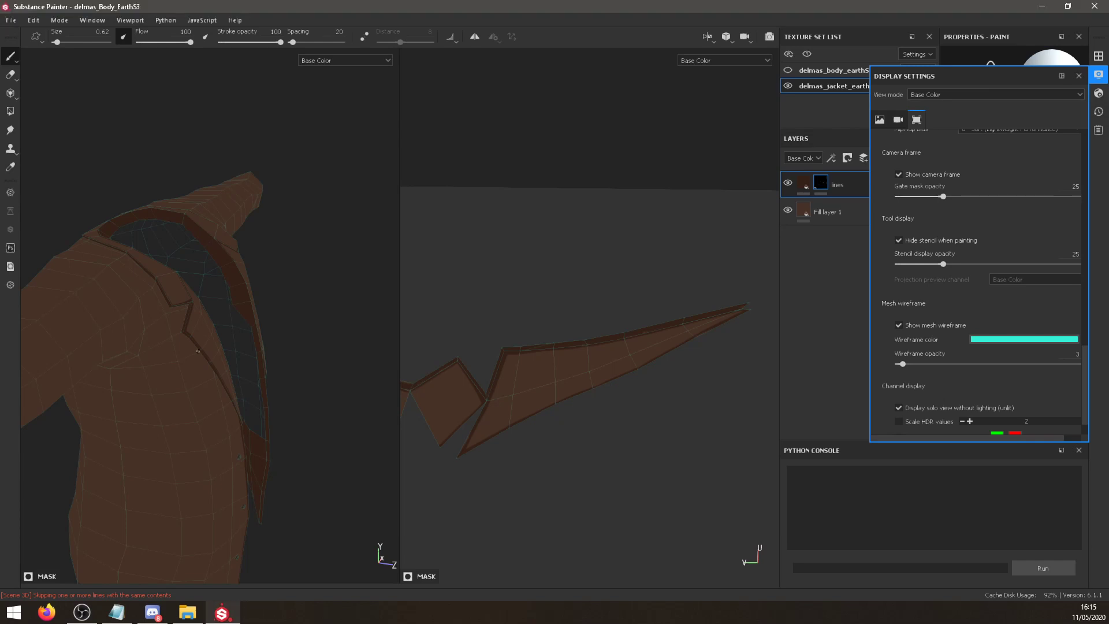
{"action": "left_click_drag", "start_coordinate": [208, 412], "coordinate": [178, 396], "text": "alt"}
{"action": "right_click_drag", "start_coordinate": [178, 396], "coordinate": [171, 398], "text": "alt"}
{"action": "left_click_drag", "start_coordinate": [168, 401], "coordinate": [178, 369], "text": "alt"}
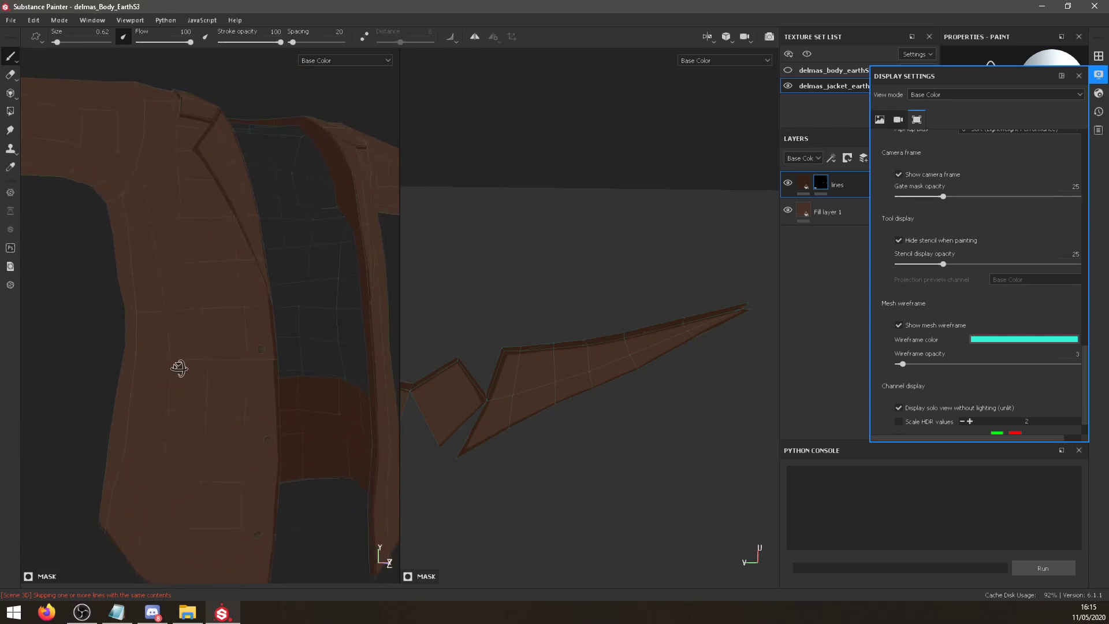
{"action": "middle_click_drag", "start_coordinate": [179, 368], "coordinate": [171, 325], "text": "alt"}
{"action": "right_click_drag", "start_coordinate": [171, 324], "coordinate": [172, 356], "text": "alt"}
{"action": "left_click_drag", "start_coordinate": [172, 356], "coordinate": [198, 384], "text": "alt"}
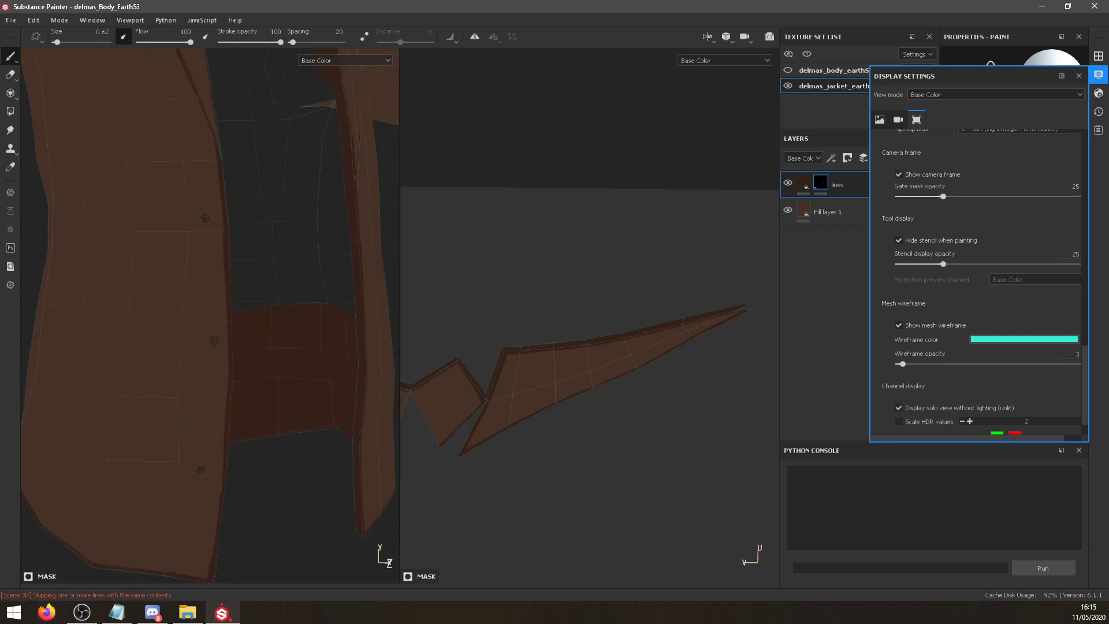
{"action": "key", "text": "alt+Tab"}
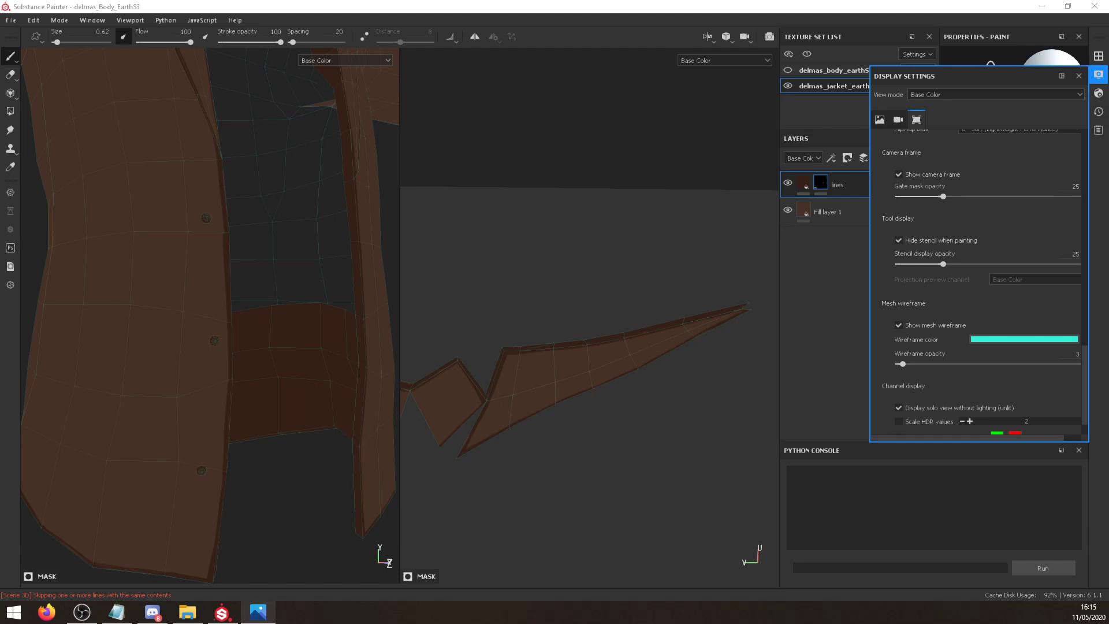
{"action": "middle_click_drag", "start_coordinate": [284, 438], "coordinate": [316, 302], "text": "alt"}
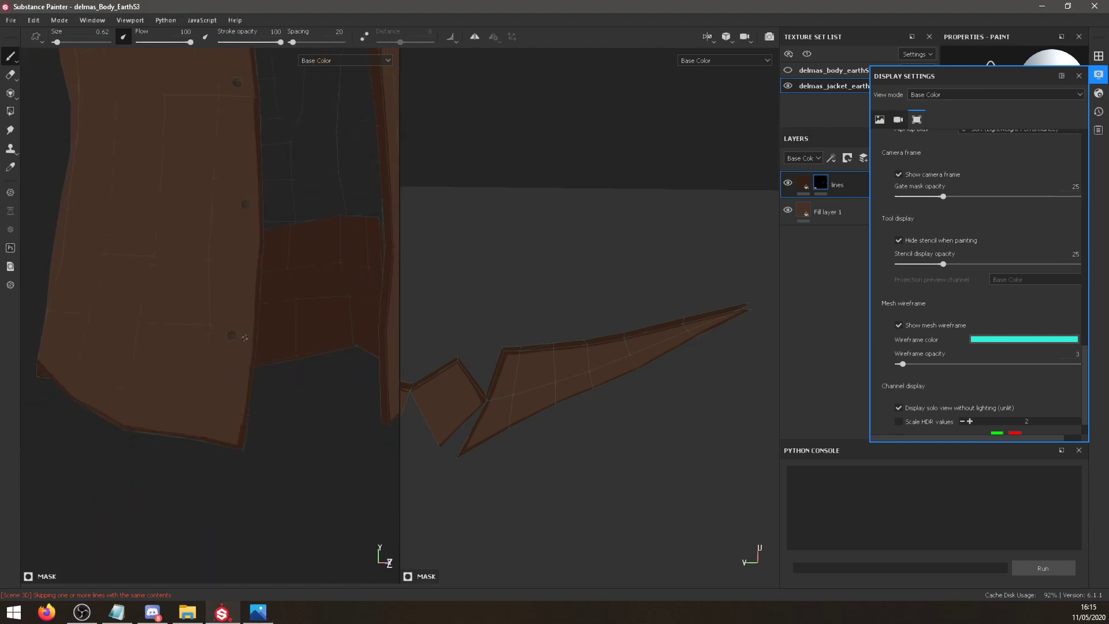
Hide the jacket texture set, show and activate the delmas_body_earthS3 texture set, and close the display settings.
{"action": "left_click", "coordinate": [789, 70]}
{"action": "left_click", "coordinate": [789, 86]}
{"action": "middle_click_drag", "start_coordinate": [208, 364], "coordinate": [210, 339], "text": "alt"}
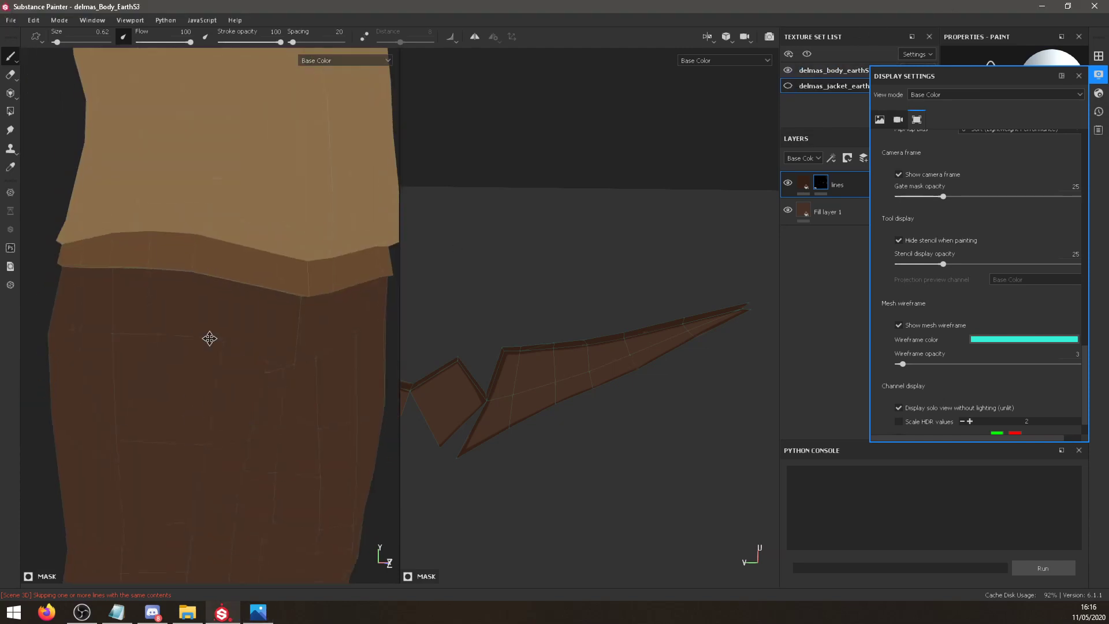
{"action": "left_click", "coordinate": [837, 74]}
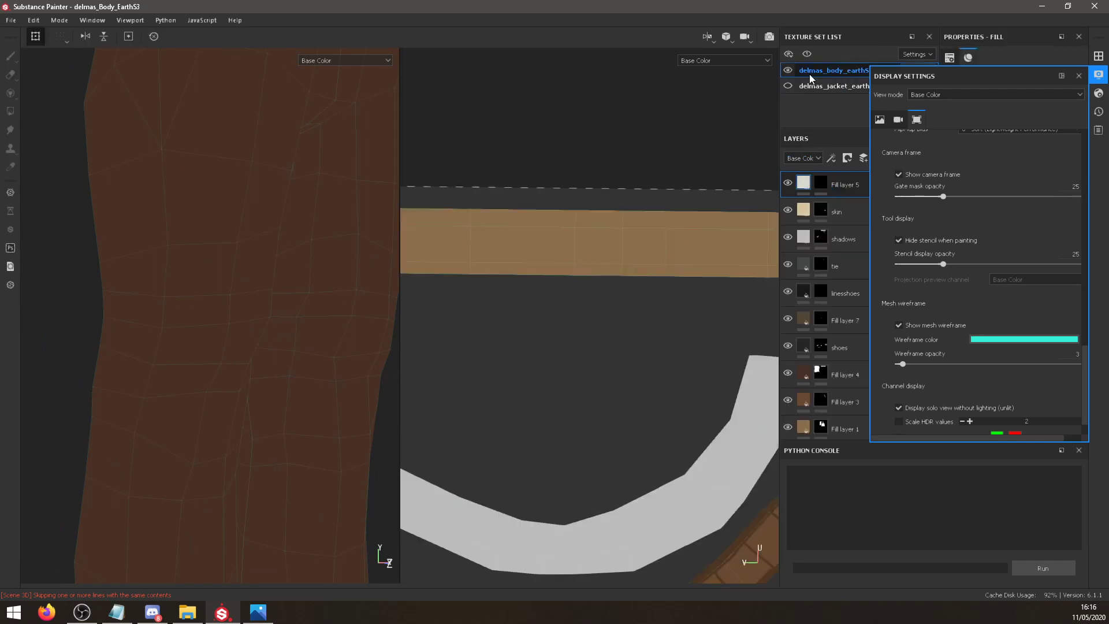
{"action": "left_click", "coordinate": [1078, 76]}
{"action": "scroll", "coordinate": [255, 339], "scroll_direction": "down", "scroll_amount": 2}
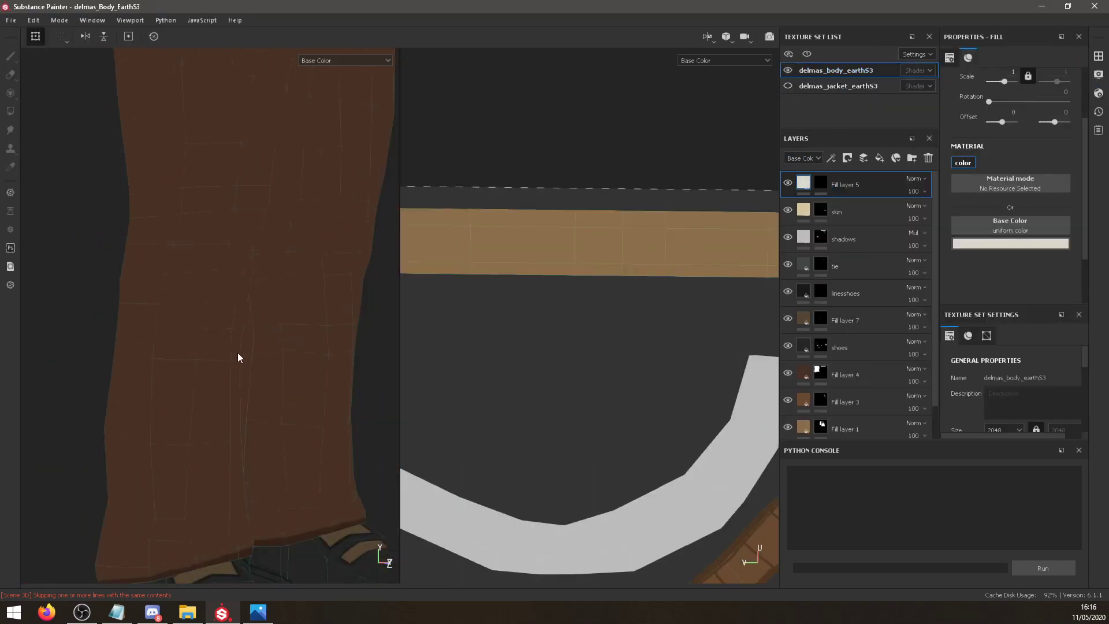
{"action": "scroll", "coordinate": [240, 358], "scroll_direction": "down", "scroll_amount": 3}
{"action": "left_click_drag", "start_coordinate": [275, 325], "coordinate": [191, 366], "text": "alt"}
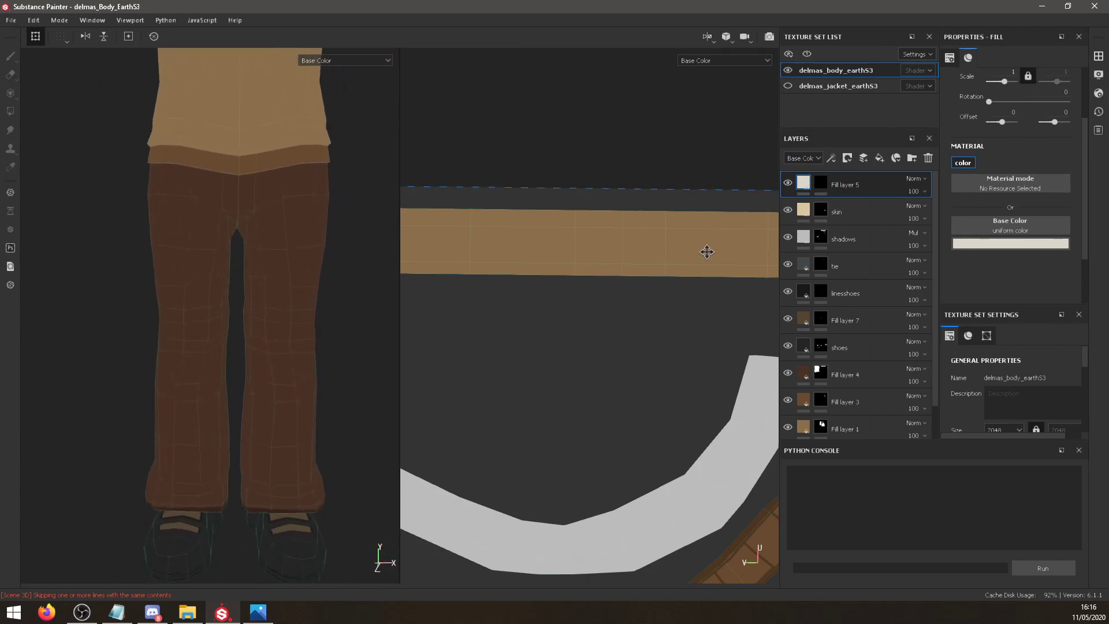
Toggle the visibility of Fill layer 4 and the shoes layer to check which parts they colour.
{"action": "left_click", "coordinate": [787, 373]}
{"action": "left_click", "coordinate": [787, 372]}
{"action": "left_click", "coordinate": [788, 346]}
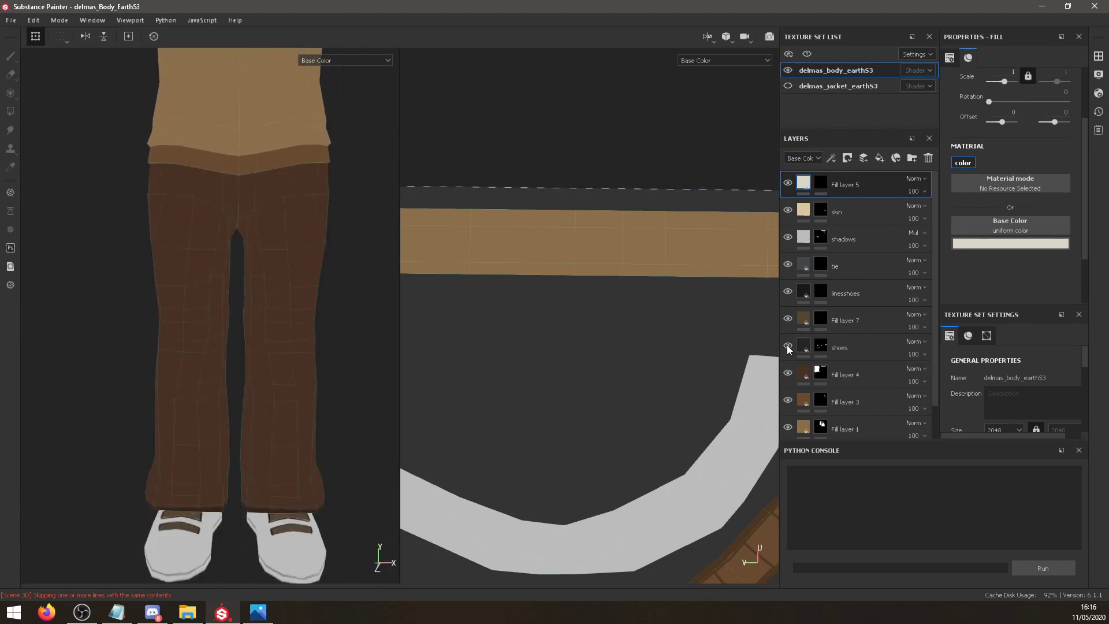
{"action": "left_click", "coordinate": [788, 346]}
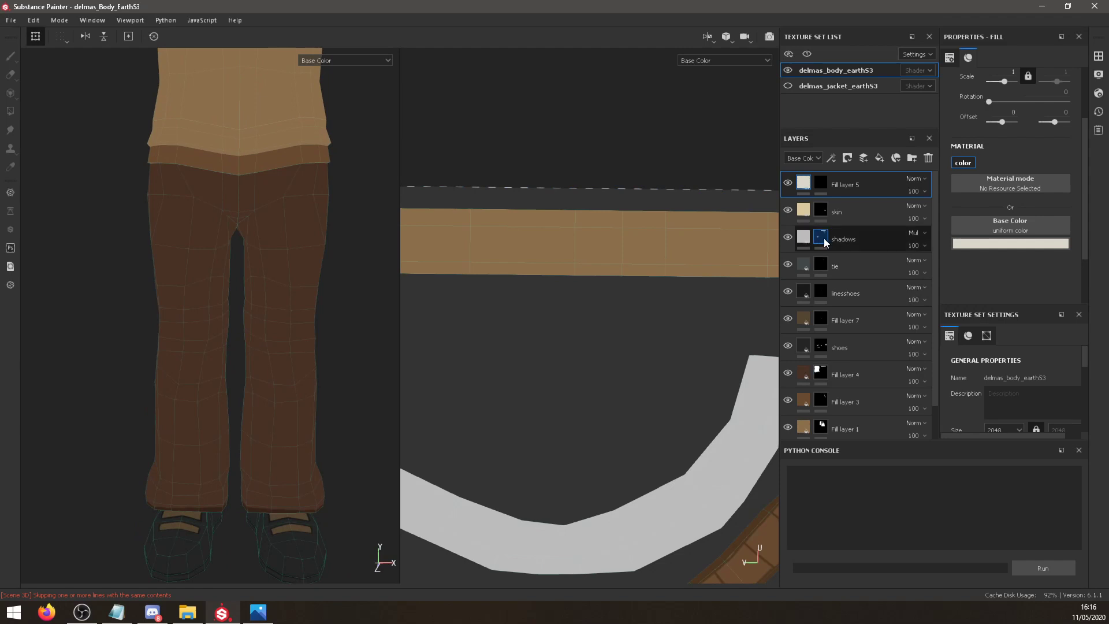
Select the shadows layer's mask for painting on the top of the trousers' UV island.
{"action": "left_click", "coordinate": [822, 239]}
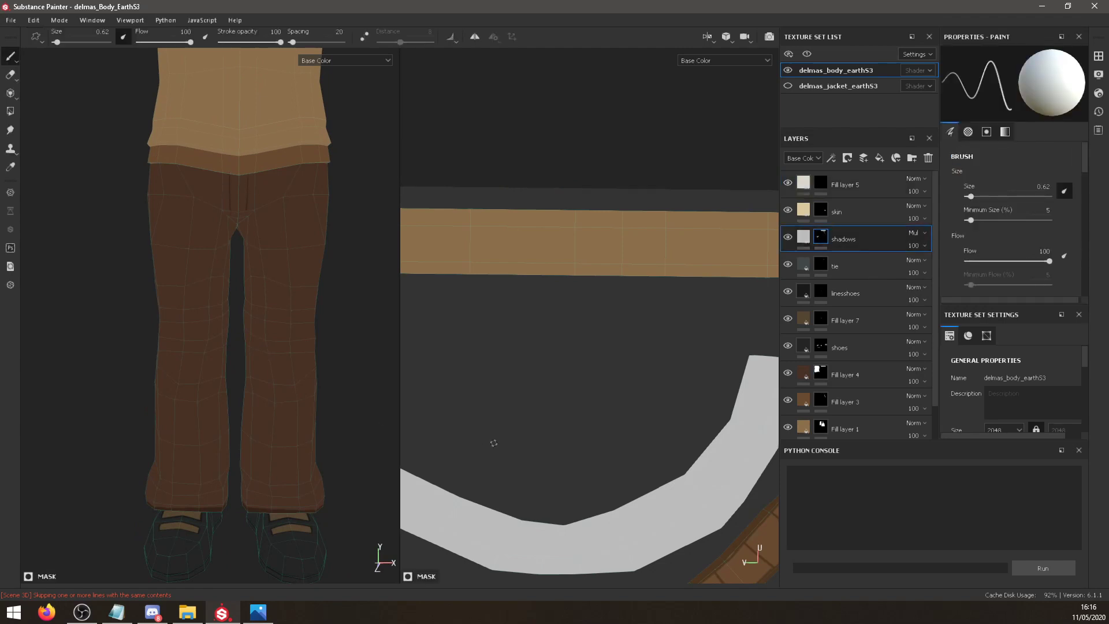
{"action": "middle_click_drag", "start_coordinate": [537, 439], "coordinate": [475, 236], "text": "alt"}
{"action": "scroll", "coordinate": [535, 431], "scroll_direction": "up", "scroll_amount": 3}
{"action": "scroll", "coordinate": [535, 431], "scroll_direction": "down", "scroll_amount": 7}
{"action": "middle_click_drag", "start_coordinate": [521, 513], "coordinate": [645, 162], "text": "alt"}
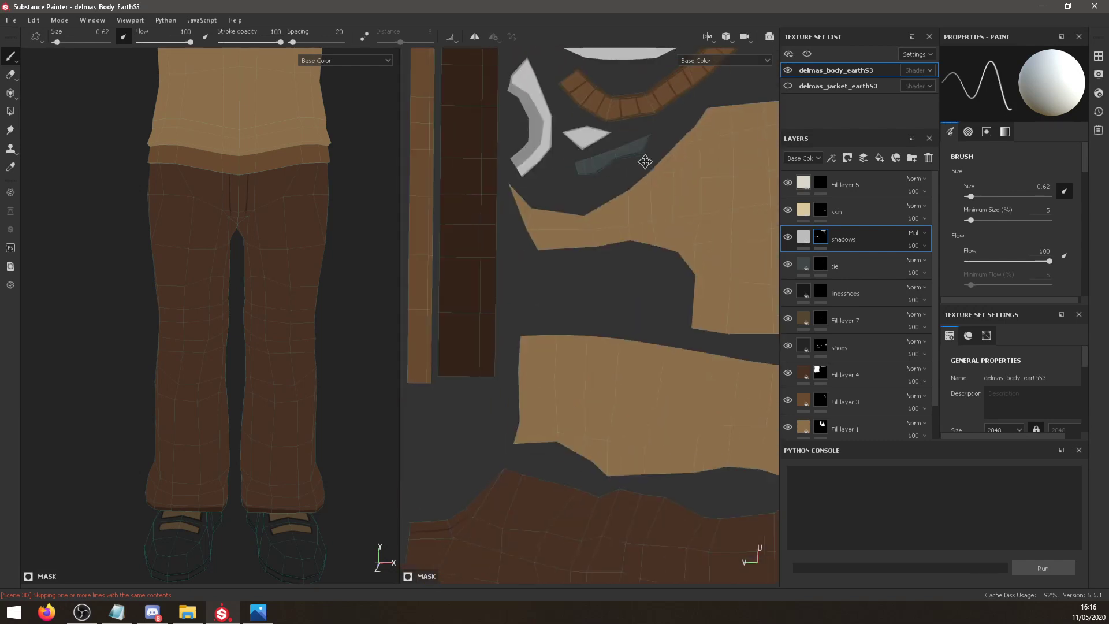
{"action": "scroll", "coordinate": [645, 162], "scroll_direction": "down", "scroll_amount": 5}
{"action": "middle_click_drag", "start_coordinate": [611, 349], "coordinate": [503, 315], "text": "alt"}
{"action": "scroll", "coordinate": [547, 316], "scroll_direction": "up", "scroll_amount": 3}
{"action": "scroll", "coordinate": [674, 300], "scroll_direction": "up", "scroll_amount": 4}
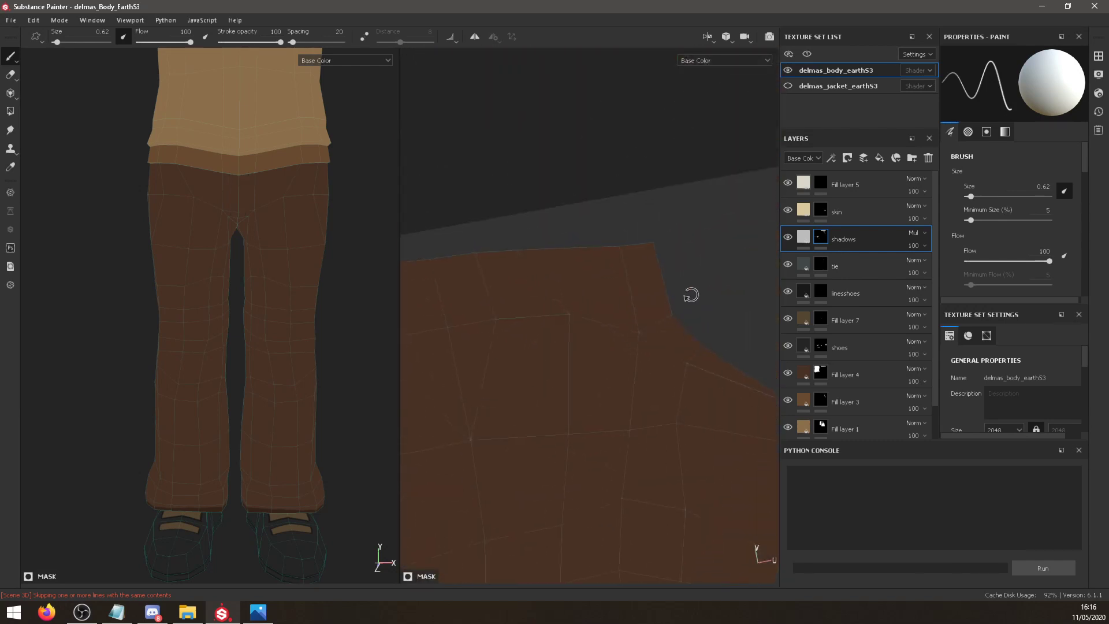
{"action": "left_click_drag", "start_coordinate": [691, 294], "coordinate": [692, 282], "text": "alt+shift"}
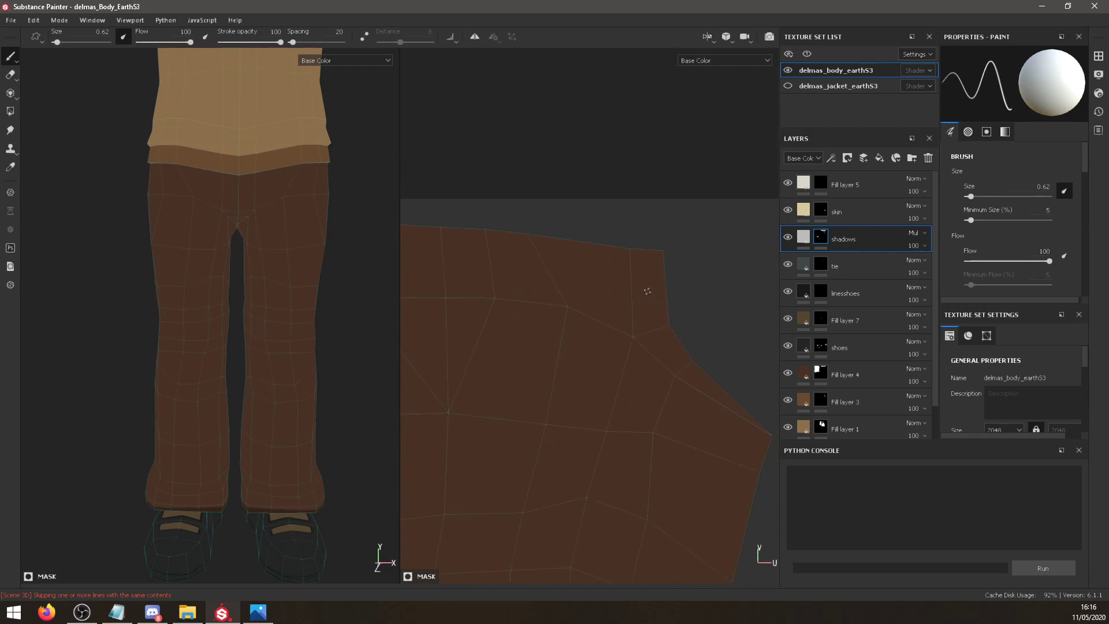
{"action": "key", "text": "ctrl+z"}
{"action": "left_click_drag", "start_coordinate": [645, 251], "coordinate": [653, 330]}
{"action": "key", "text": "ctrl+z"}
{"action": "left_click", "coordinate": [650, 256], "text": "shift"}
{"action": "key", "text": "ctrl+z"}
{"action": "key", "text": "ctrl+z"}
Set the brush size to 2 and paint a vertical fly line with a horizontal line crossing its lower end on the trousers.
{"action": "left_click_drag", "start_coordinate": [970, 197], "coordinate": [976, 195]}
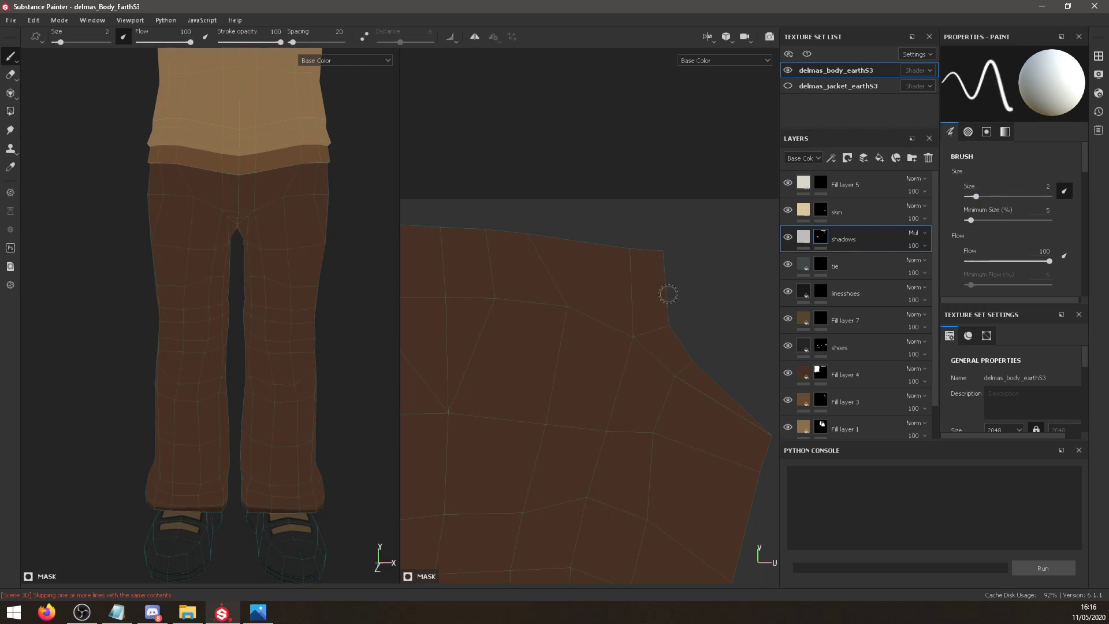
{"action": "left_click_drag", "start_coordinate": [646, 251], "coordinate": [652, 337]}
{"action": "mouse_move", "coordinate": [241, 213]}
{"action": "left_mouse_down"}
{"action": "mouse_move", "coordinate": [198, 207]}
{"action": "mouse_move", "coordinate": [250, 214]}
{"action": "mouse_move", "coordinate": [259, 183]}
{"action": "mouse_move", "coordinate": [329, 179]}
{"action": "mouse_move", "coordinate": [321, 191]}
{"action": "left_mouse_up"}
{"action": "key", "text": "ctrl+z"}
{"action": "key", "text": "ctrl+z"}
{"action": "key", "text": "ctrl+z"}
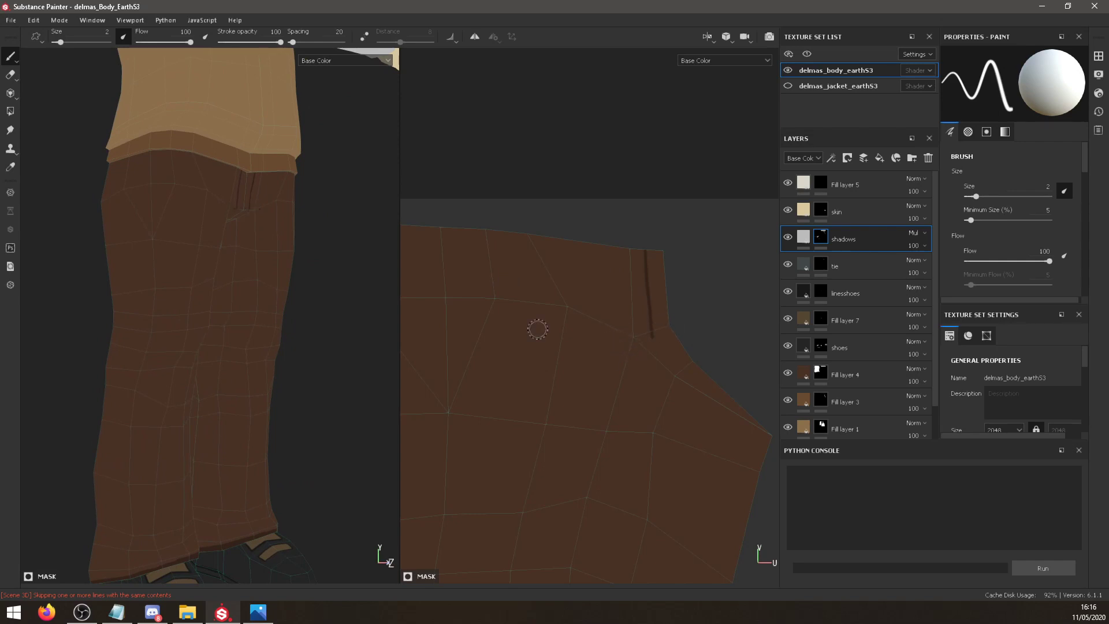
{"action": "mouse_move", "coordinate": [230, 206]}
{"action": "left_mouse_down"}
{"action": "mouse_move", "coordinate": [255, 208]}
{"action": "mouse_move", "coordinate": [202, 199]}
{"action": "mouse_move", "coordinate": [301, 232]}
{"action": "mouse_move", "coordinate": [267, 258]}
{"action": "left_mouse_up"}
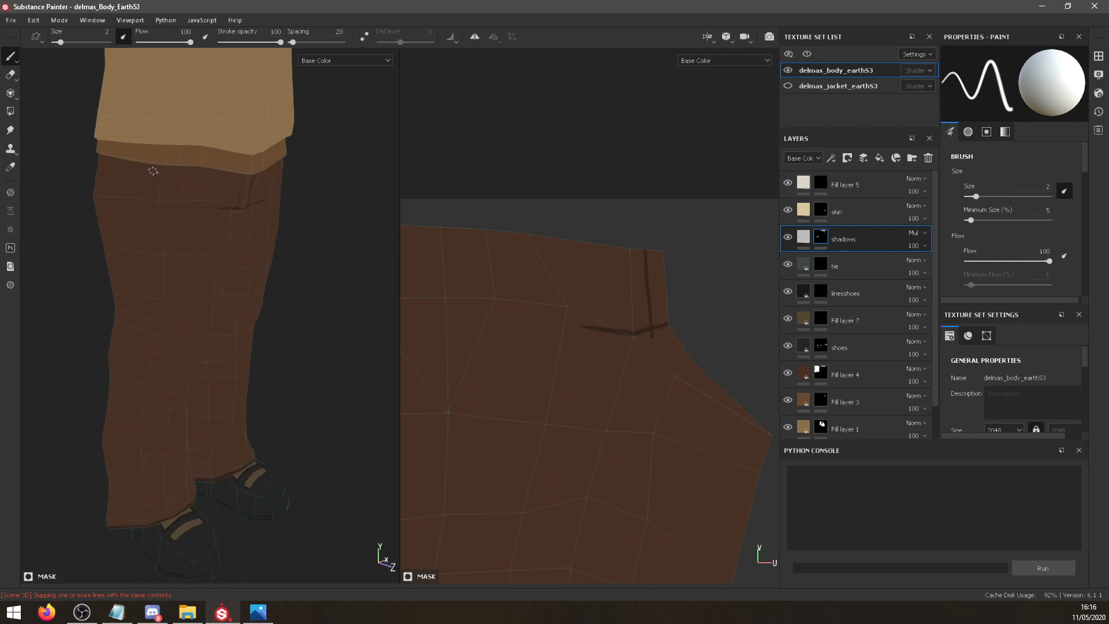
{"action": "left_click_drag", "start_coordinate": [154, 164], "coordinate": [154, 486]}
{"action": "key", "text": "ctrl+z"}
{"action": "key", "text": "alt+Tab"}
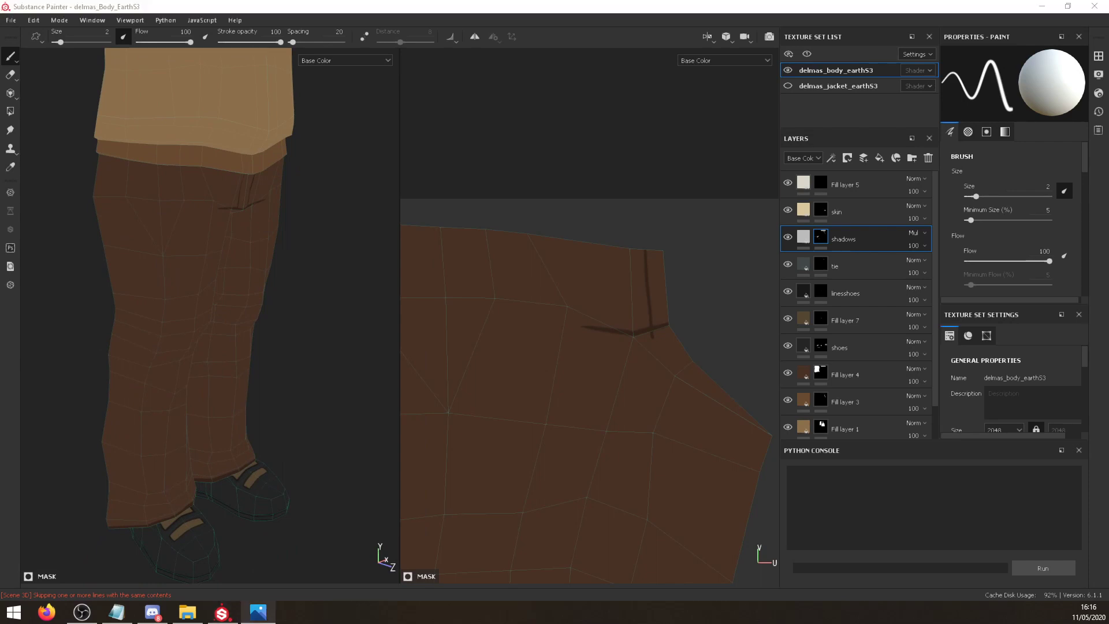
{"action": "mouse_move", "coordinate": [263, 388]}
{"action": "left_mouse_down", "text": "alt"}
{"action": "mouse_move", "coordinate": [186, 335]}
{"action": "mouse_move", "coordinate": [185, 347]}
{"action": "mouse_move", "coordinate": [208, 344]}
{"action": "left_mouse_up", "text": "alt"}
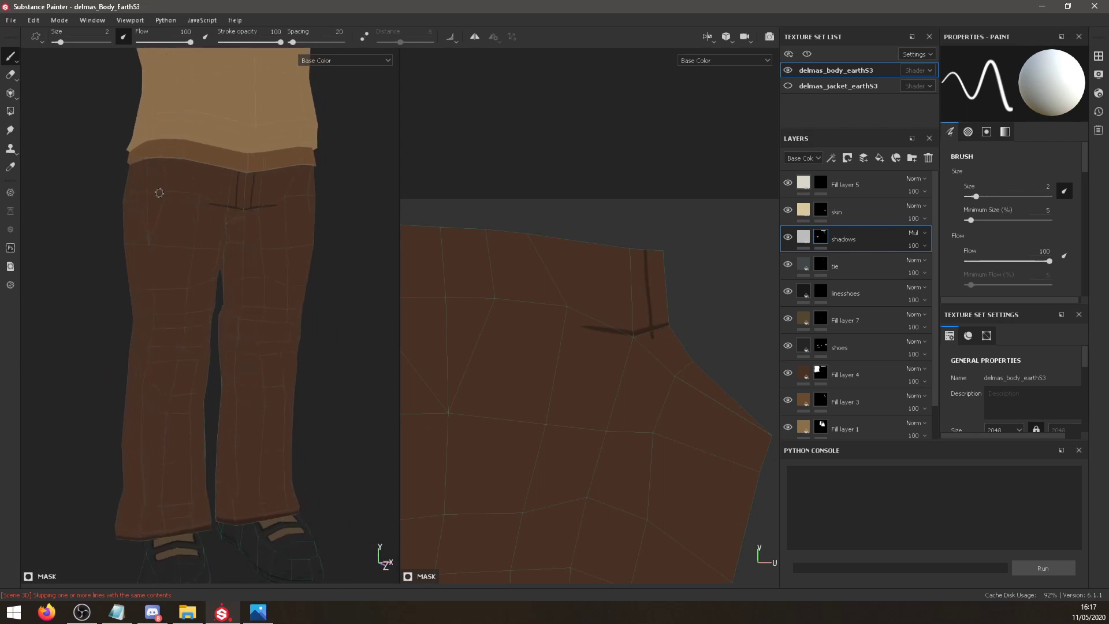
{"action": "left_click_drag", "start_coordinate": [151, 170], "coordinate": [151, 302]}
{"action": "left_click_drag", "start_coordinate": [163, 427], "coordinate": [199, 323], "text": "alt"}
{"action": "key", "text": "ctrl+z"}
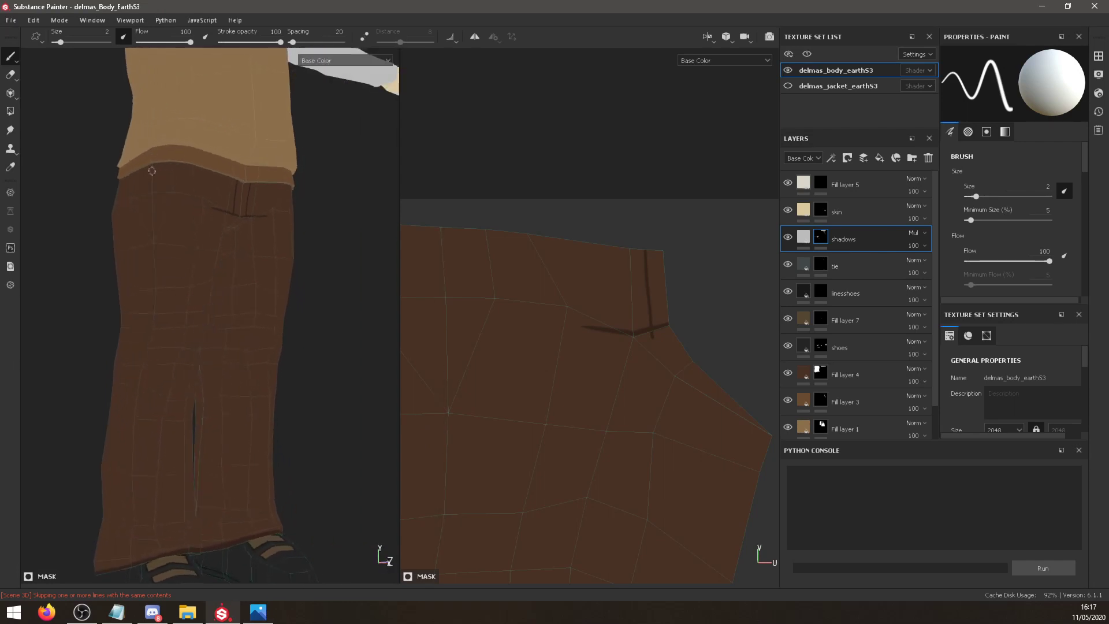
Paint a dark side seam down the trousers' outer leg from the waist to the hem in the shadows mask.
{"action": "left_click_drag", "start_coordinate": [153, 165], "coordinate": [158, 286]}
{"action": "middle_click_drag", "start_coordinate": [470, 457], "coordinate": [651, 185], "text": "alt"}
{"action": "right_click_drag", "start_coordinate": [649, 190], "coordinate": [616, 327], "text": "alt"}
{"action": "middle_click_drag", "start_coordinate": [611, 302], "coordinate": [549, 125], "text": "alt"}
{"action": "middle_click_drag", "start_coordinate": [515, 216], "coordinate": [509, 333], "text": "alt"}
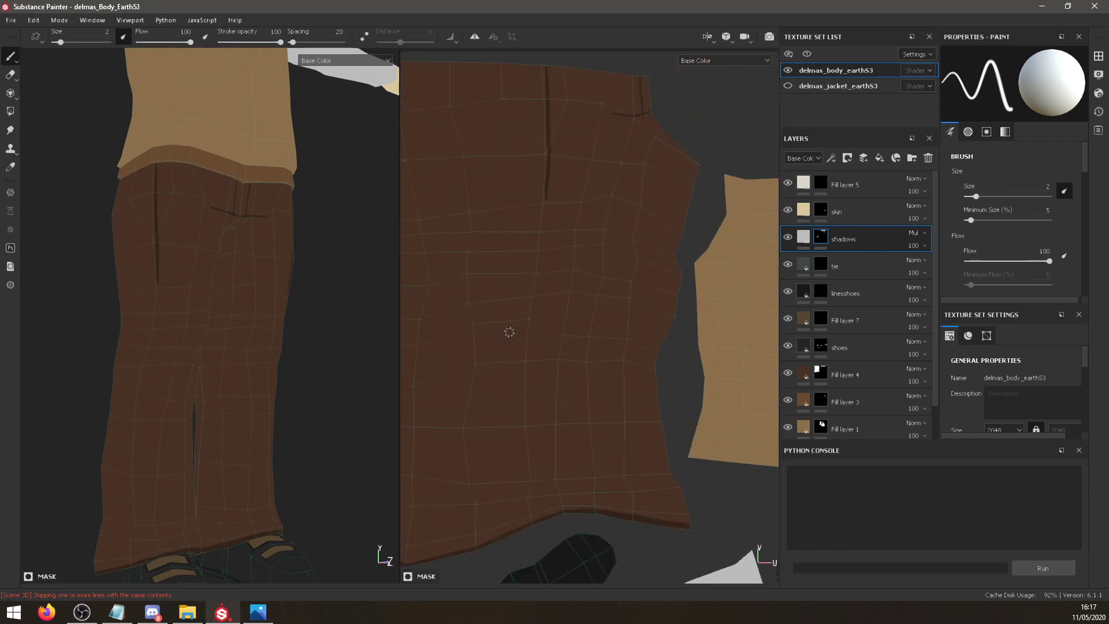
{"action": "left_click_drag", "start_coordinate": [546, 194], "coordinate": [513, 441]}
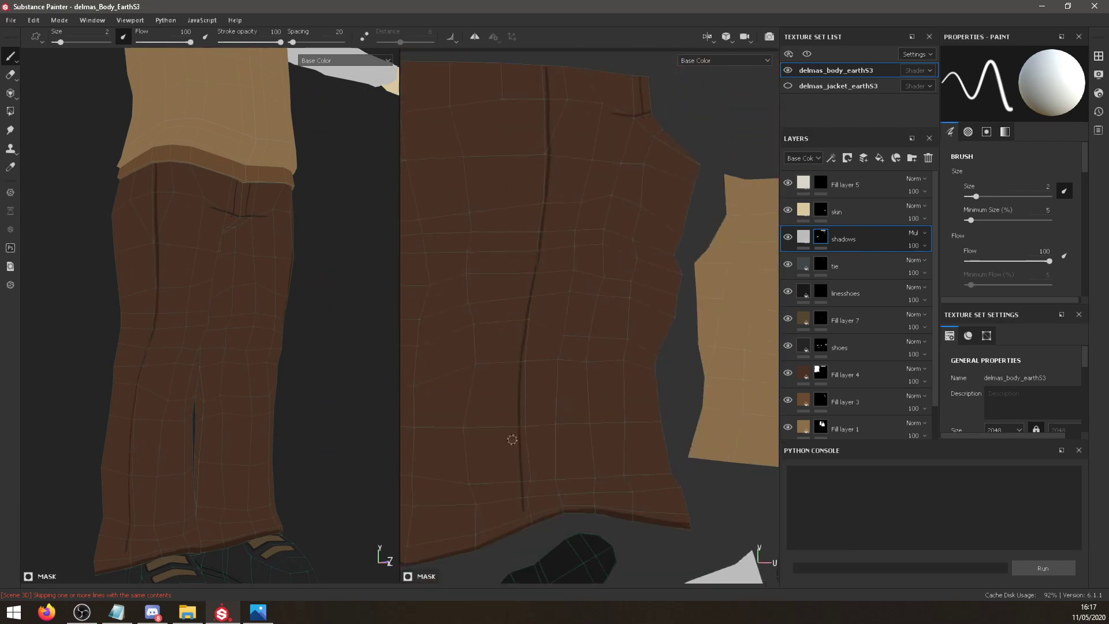
{"action": "key", "text": "ctrl+z"}
{"action": "mouse_move", "coordinate": [546, 193]}
{"action": "left_mouse_down"}
{"action": "mouse_move", "coordinate": [520, 465]}
{"action": "mouse_move", "coordinate": [545, 196]}
{"action": "mouse_move", "coordinate": [527, 434]}
{"action": "mouse_move", "coordinate": [537, 523]}
{"action": "left_mouse_up"}
{"action": "key", "text": "ctrl+z"}
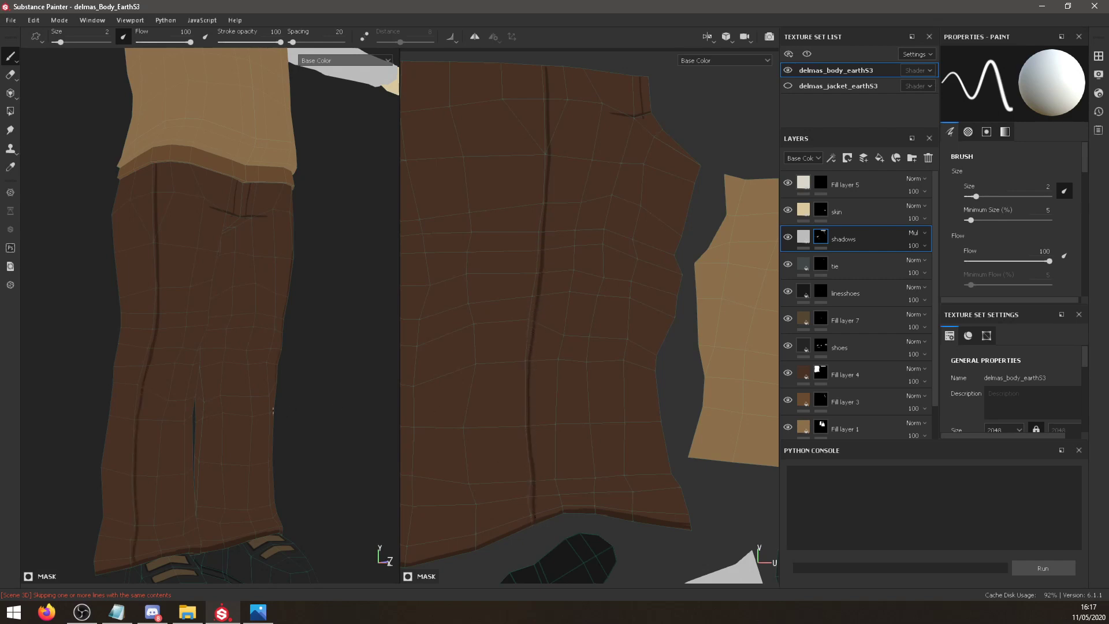
Examine the painted fly and side seams on the trousers from the front and back.
{"action": "left_click_drag", "start_coordinate": [294, 323], "coordinate": [231, 294], "text": "alt"}
{"action": "middle_click_drag", "start_coordinate": [231, 293], "coordinate": [247, 448], "text": "alt"}
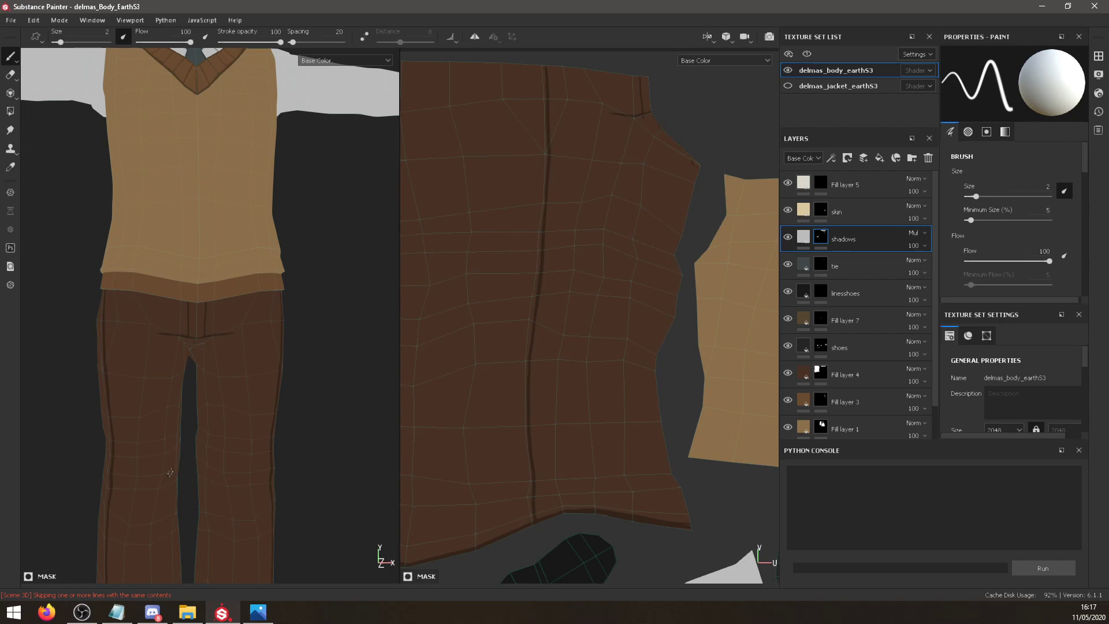
{"action": "left_click_drag", "start_coordinate": [157, 460], "coordinate": [266, 381], "text": "alt"}
{"action": "left_click_drag", "start_coordinate": [552, 332], "coordinate": [467, 380], "text": "alt"}
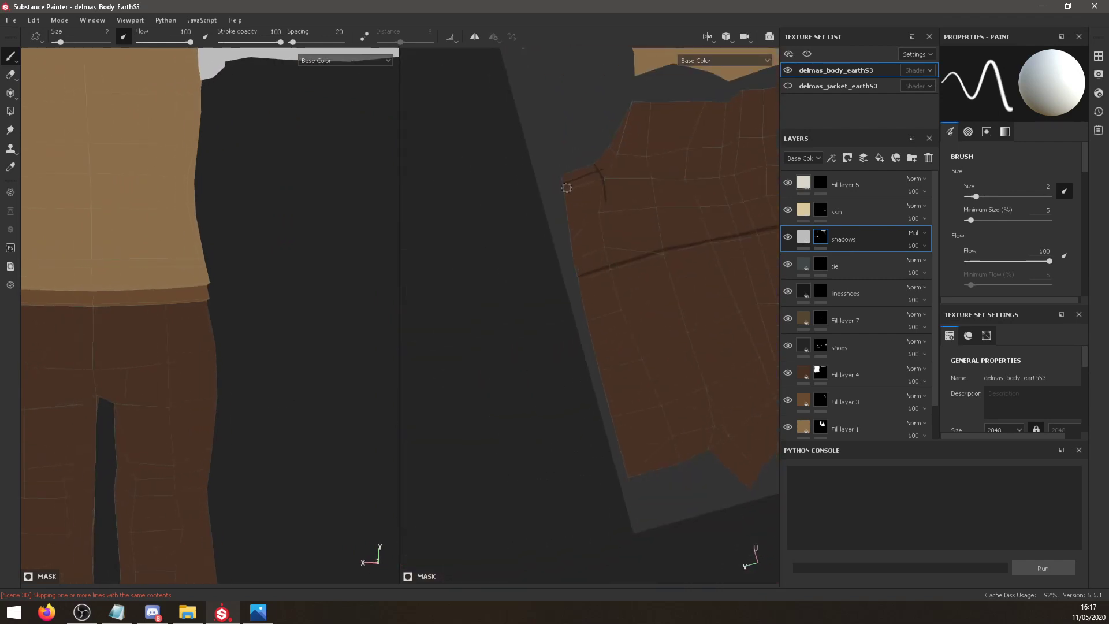
Paint a dark line along the waist edge of the trousers' UV island in the shadows mask.
{"action": "left_click_drag", "start_coordinate": [567, 183], "coordinate": [616, 438]}
{"action": "key", "text": "ctrl+z"}
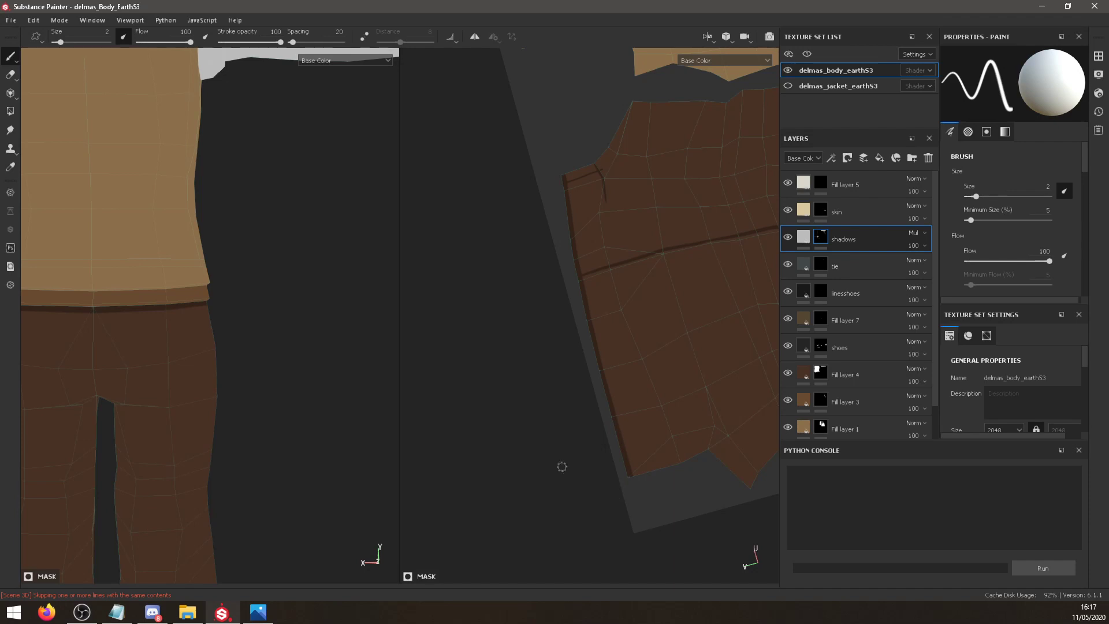
{"action": "scroll", "coordinate": [173, 321], "scroll_direction": "up", "scroll_amount": 1}
{"action": "scroll", "coordinate": [168, 380], "scroll_direction": "down", "scroll_amount": 3}
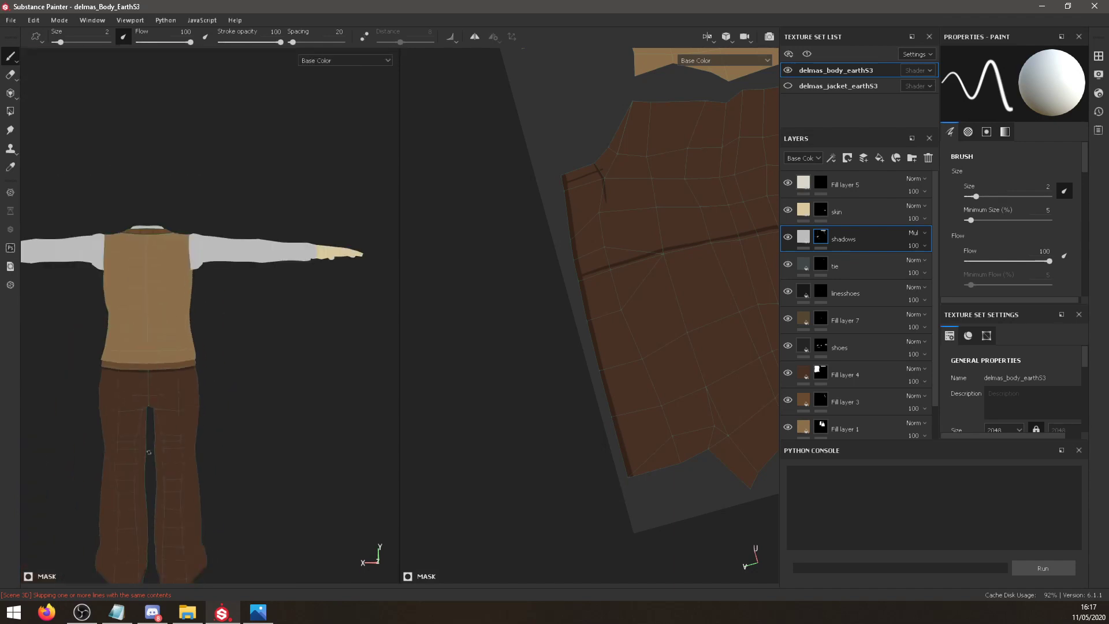
{"action": "left_click_drag", "start_coordinate": [182, 448], "coordinate": [265, 394], "text": "alt"}
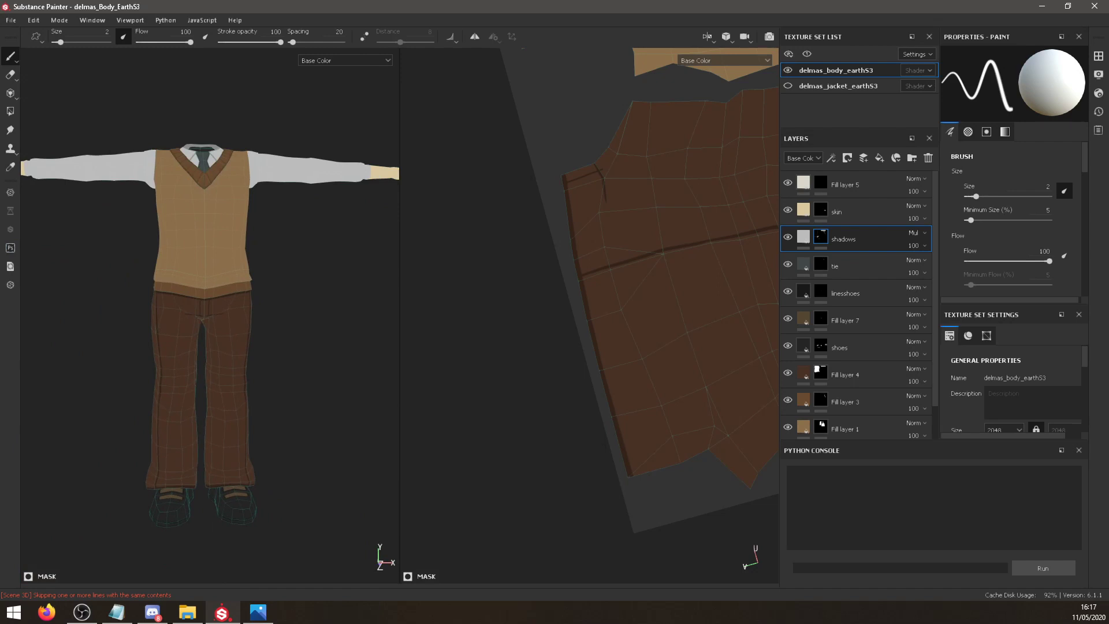
{"action": "key", "text": "alt+Tab"}
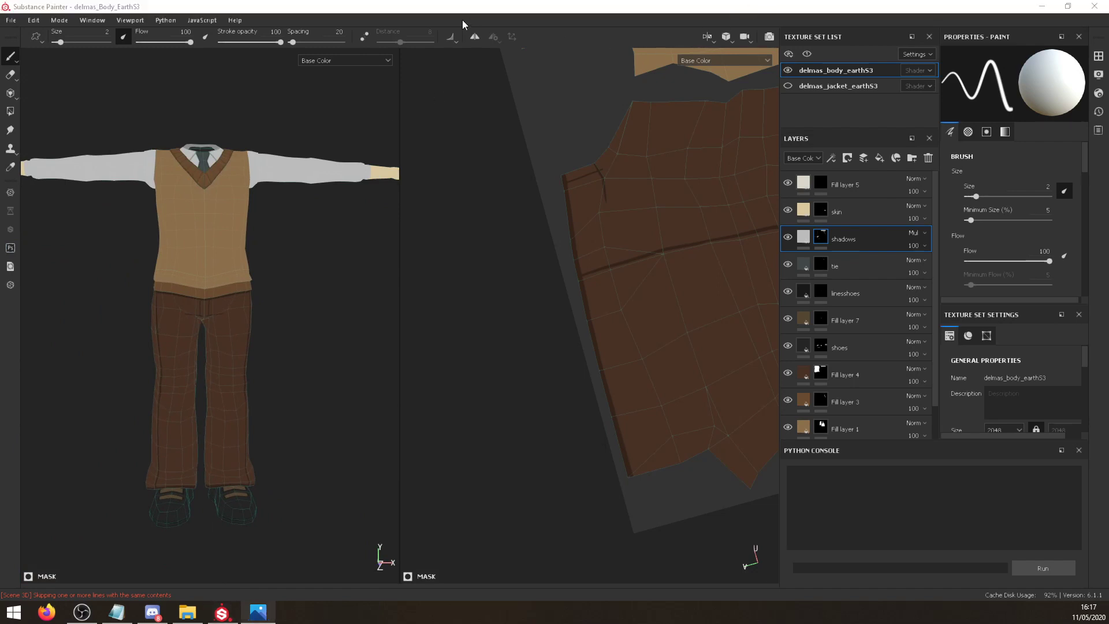
Show the delmas_jacket_earthS3 texture set, make it active and select its lines layer's mask for painting.
{"action": "left_click", "coordinate": [788, 85]}
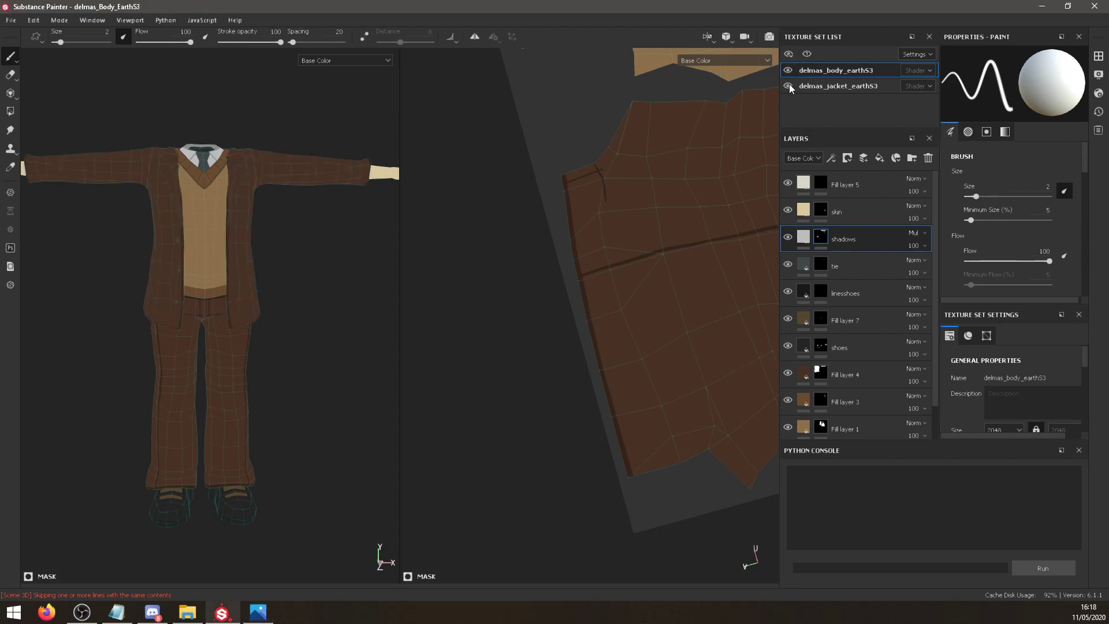
{"action": "left_click_drag", "start_coordinate": [218, 192], "coordinate": [501, 205], "text": "alt"}
{"action": "scroll", "coordinate": [205, 162], "scroll_direction": "up", "scroll_amount": 3}
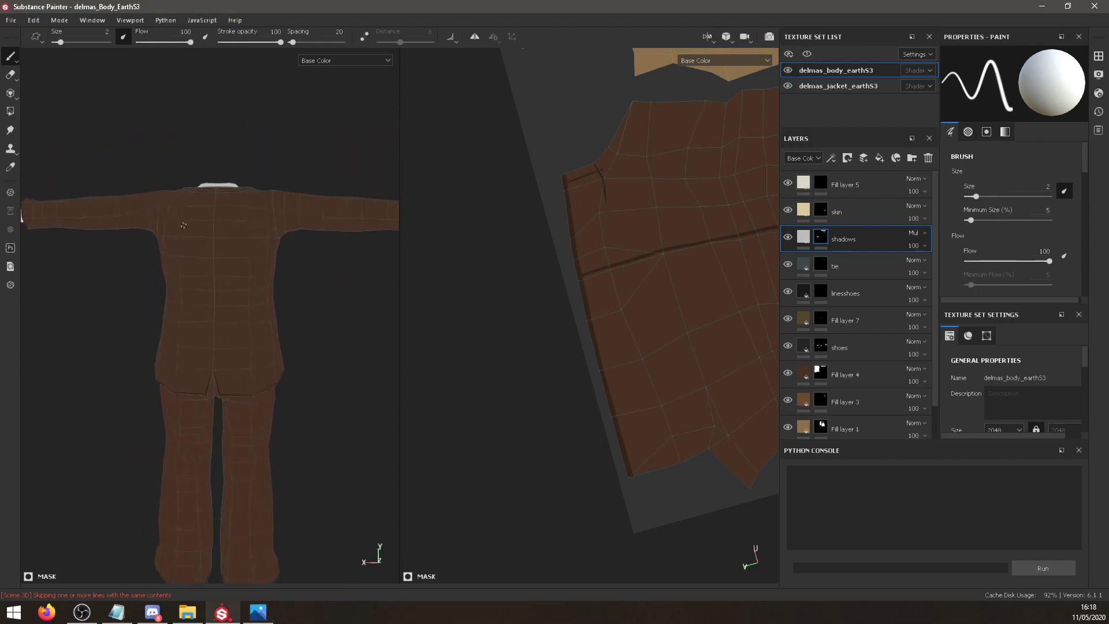
{"action": "left_click", "coordinate": [839, 85]}
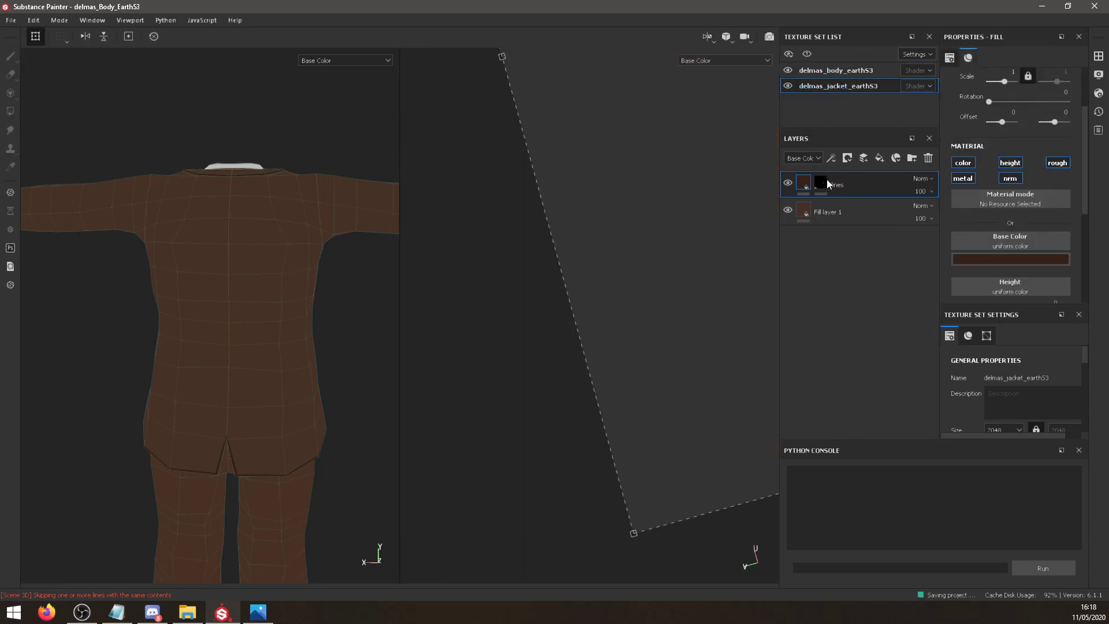
{"action": "left_click", "coordinate": [821, 182]}
Try to paint a dark centre seam from the collar down the jacket's back on the 3D model.
{"action": "left_click_drag", "start_coordinate": [231, 175], "coordinate": [227, 324]}
{"action": "scroll", "coordinate": [522, 302], "scroll_direction": "up", "scroll_amount": 1}
{"action": "scroll", "coordinate": [537, 299], "scroll_direction": "down", "scroll_amount": 4}
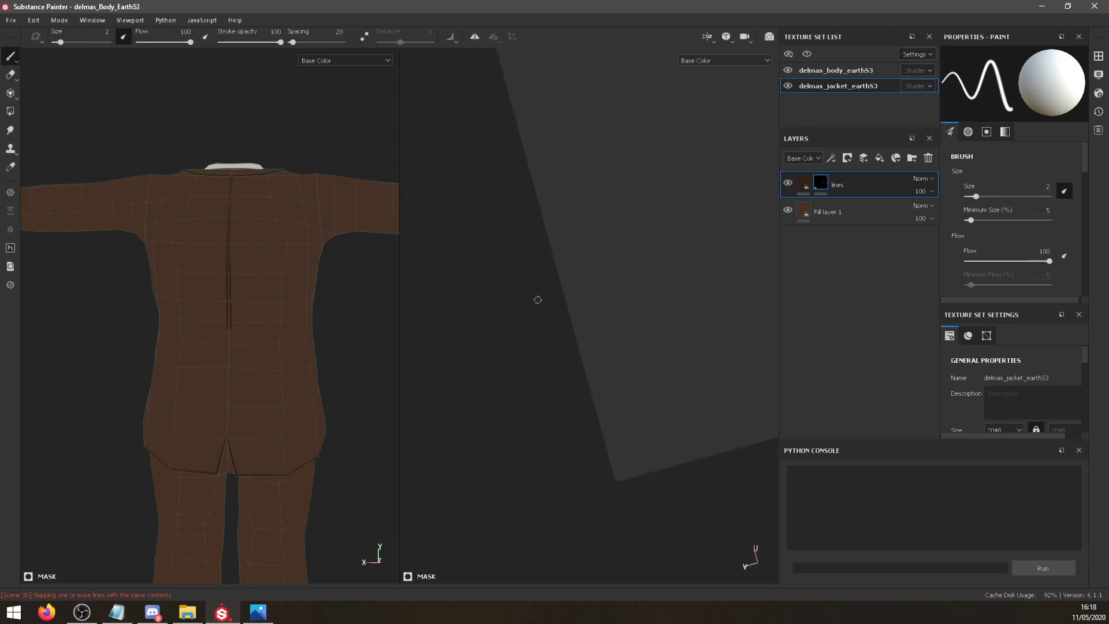
{"action": "middle_click_drag", "start_coordinate": [643, 213], "coordinate": [530, 538], "text": "alt"}
{"action": "middle_click_drag", "start_coordinate": [608, 503], "coordinate": [529, 387], "text": "alt"}
{"action": "left_click_drag", "start_coordinate": [530, 386], "coordinate": [473, 386], "text": "alt"}
{"action": "scroll", "coordinate": [491, 386], "scroll_direction": "up", "scroll_amount": 3}
{"action": "middle_click_drag", "start_coordinate": [495, 386], "coordinate": [708, 384], "text": "alt"}
{"action": "left_click_drag", "start_coordinate": [708, 383], "coordinate": [723, 376], "text": "alt"}
{"action": "middle_click_drag", "start_coordinate": [723, 376], "coordinate": [636, 366], "text": "alt"}
{"action": "key", "text": "ctrl+z"}
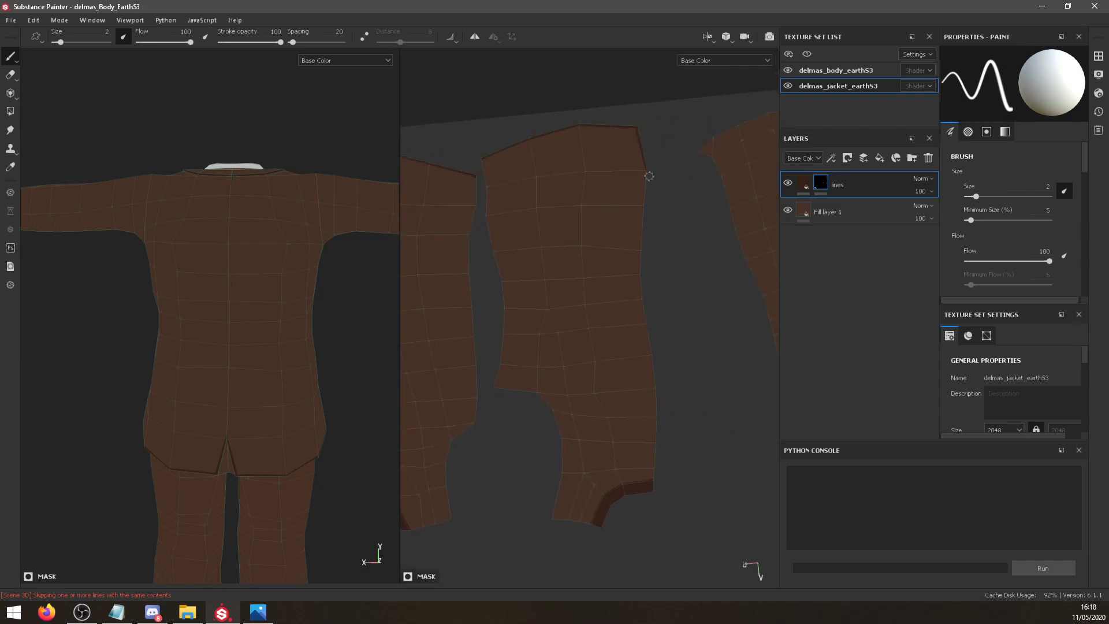
Paint a dark centre back seam from the collar to the vent along the edge of the jacket's back UV island.
{"action": "left_click_drag", "start_coordinate": [646, 200], "coordinate": [640, 276]}
{"action": "left_click_drag", "start_coordinate": [644, 307], "coordinate": [652, 353]}
{"action": "key", "text": "ctrl+z"}
{"action": "left_click_drag", "start_coordinate": [640, 277], "coordinate": [645, 313]}
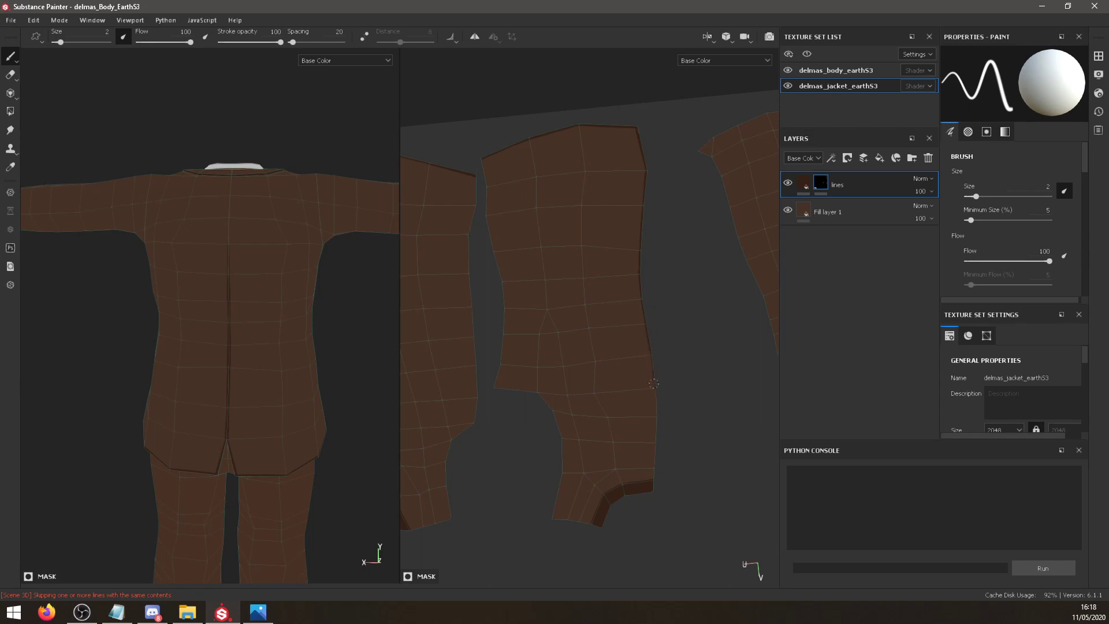
{"action": "key", "text": "ctrl"}
{"action": "key", "text": "ctrl"}
{"action": "key", "text": "ctrl"}
{"action": "key", "text": "ctrl+z"}
Paint a short horizontal line across the jacket's centre back seam above the vent.
{"action": "left_click_drag", "start_coordinate": [203, 376], "coordinate": [257, 376]}
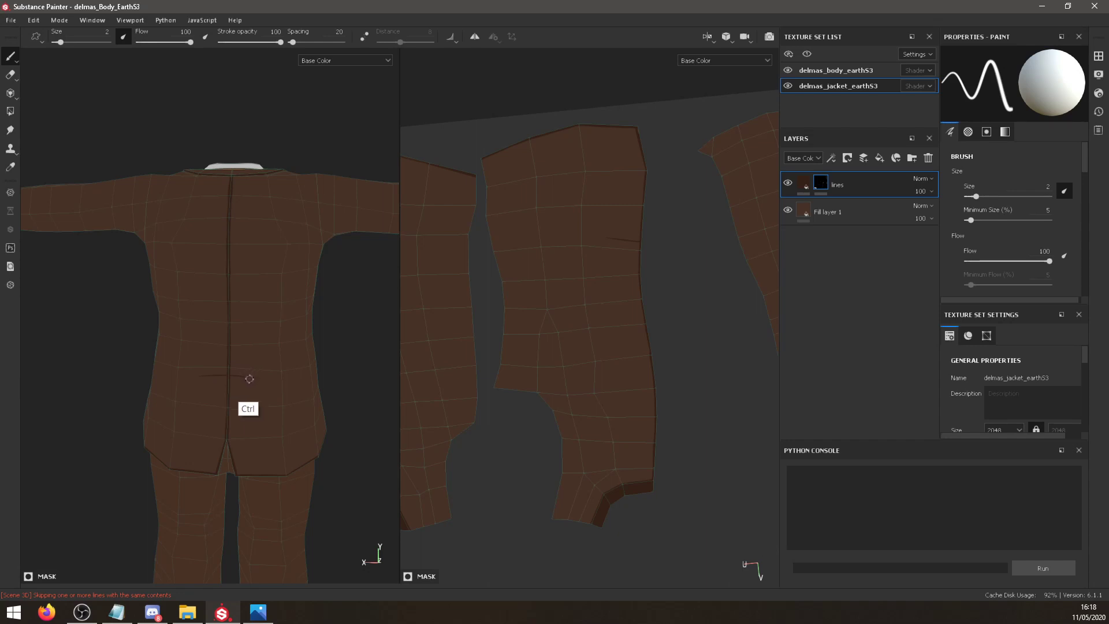
{"action": "mouse_move", "coordinate": [254, 404]}
{"action": "left_mouse_down", "text": "alt"}
{"action": "mouse_move", "coordinate": [260, 307]}
{"action": "mouse_move", "coordinate": [250, 302]}
{"action": "mouse_move", "coordinate": [240, 346]}
{"action": "mouse_move", "coordinate": [350, 320]}
{"action": "mouse_move", "coordinate": [391, 346]}
{"action": "mouse_move", "coordinate": [283, 243]}
{"action": "mouse_move", "coordinate": [323, 314]}
{"action": "left_mouse_up", "text": "alt"}
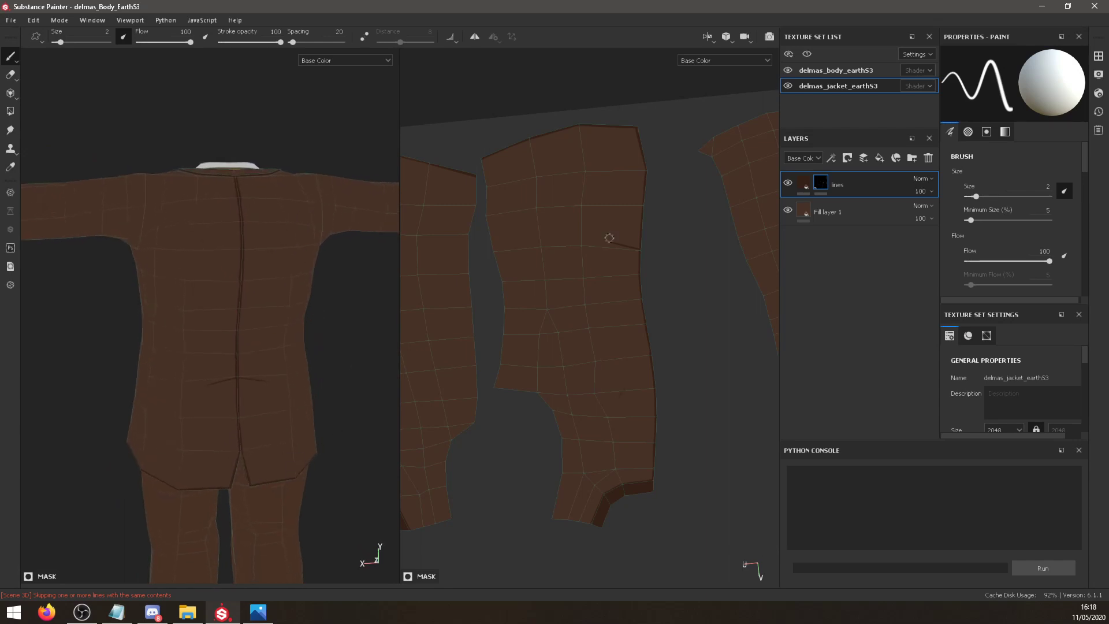
{"action": "mouse_move", "coordinate": [263, 245]}
{"action": "left_mouse_down", "text": "alt"}
{"action": "mouse_move", "coordinate": [321, 391]}
{"action": "mouse_move", "coordinate": [300, 406]}
{"action": "mouse_move", "coordinate": [312, 365]}
{"action": "left_mouse_up", "text": "alt"}
Thin the upper part of the jacket's centre back seam with the eraser in the lines mask.
{"action": "left_click", "coordinate": [804, 181]}
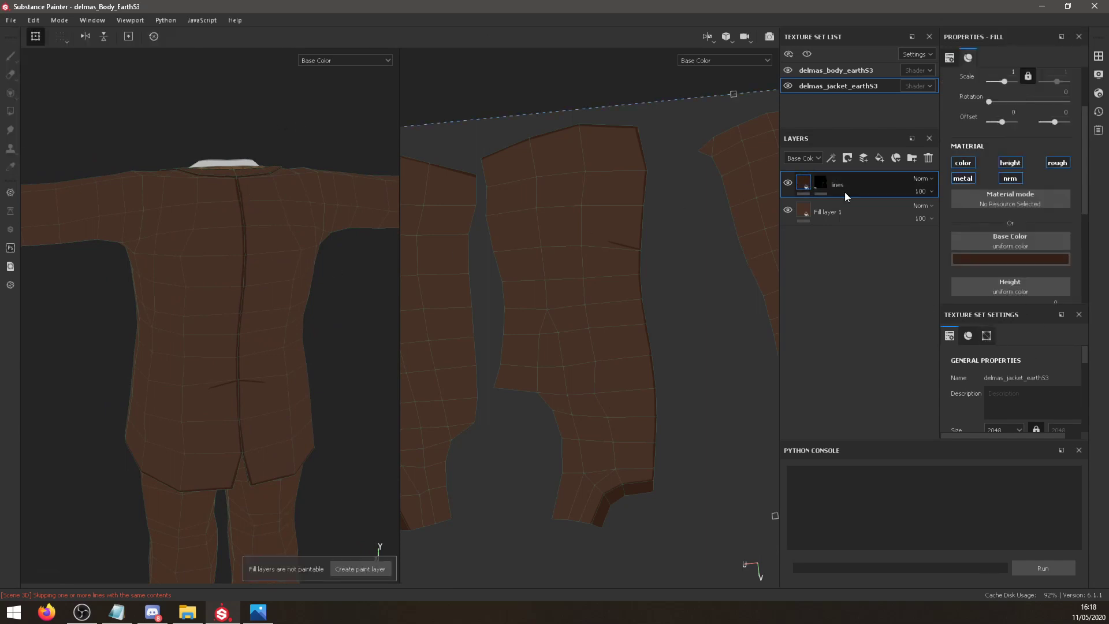
{"action": "left_click", "coordinate": [827, 180]}
{"action": "key", "text": "e"}
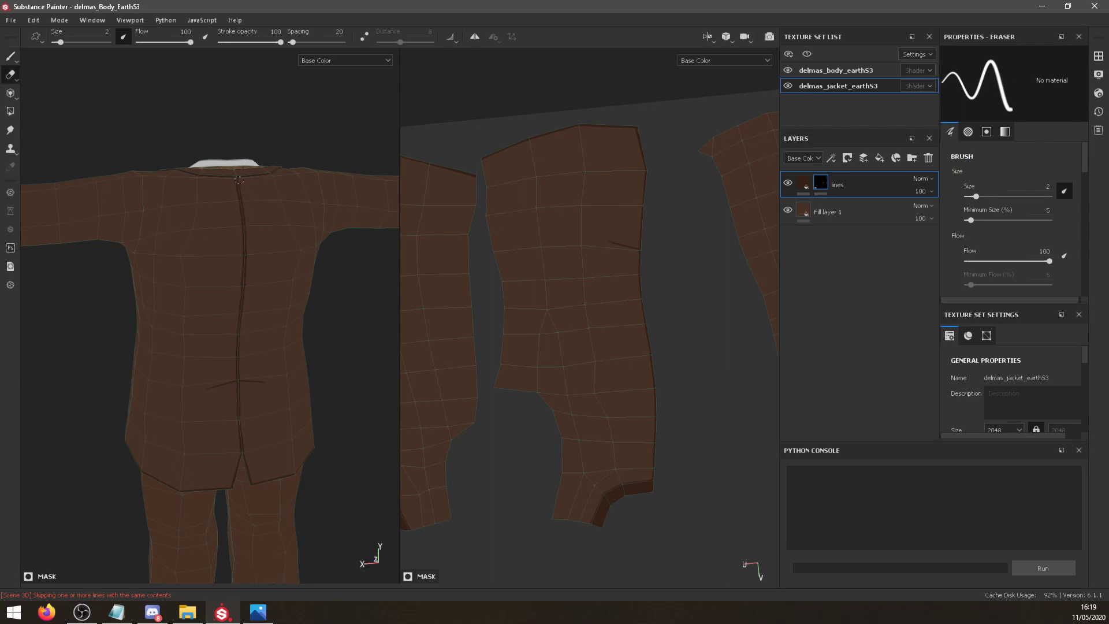
{"action": "left_click_drag", "start_coordinate": [244, 206], "coordinate": [242, 220], "text": "alt"}
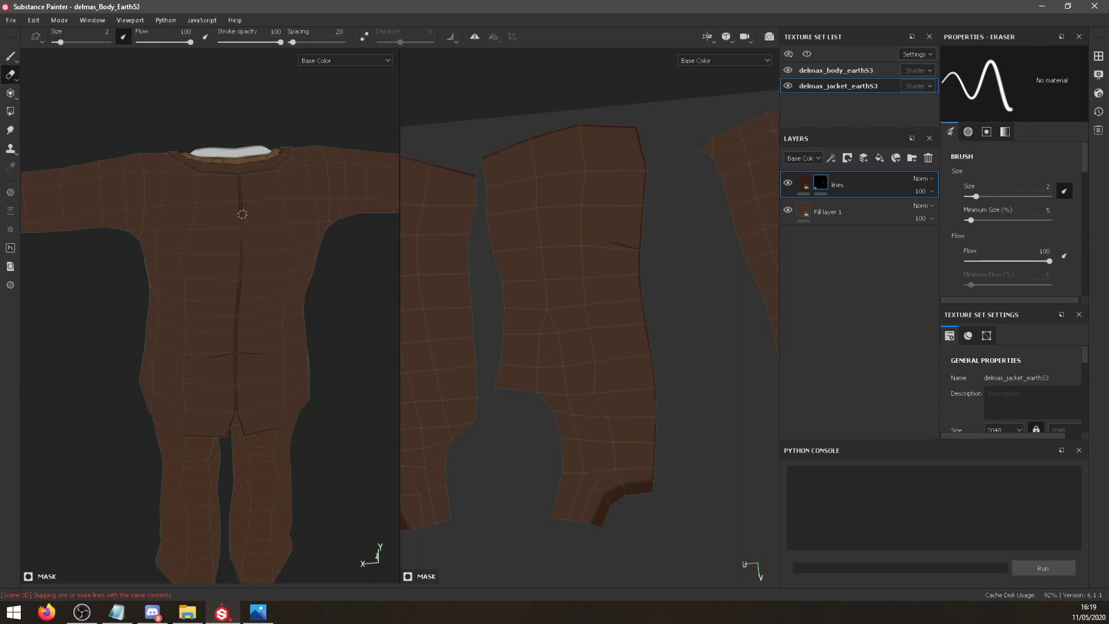
{"action": "scroll", "coordinate": [254, 242], "scroll_direction": "up", "scroll_amount": 5}
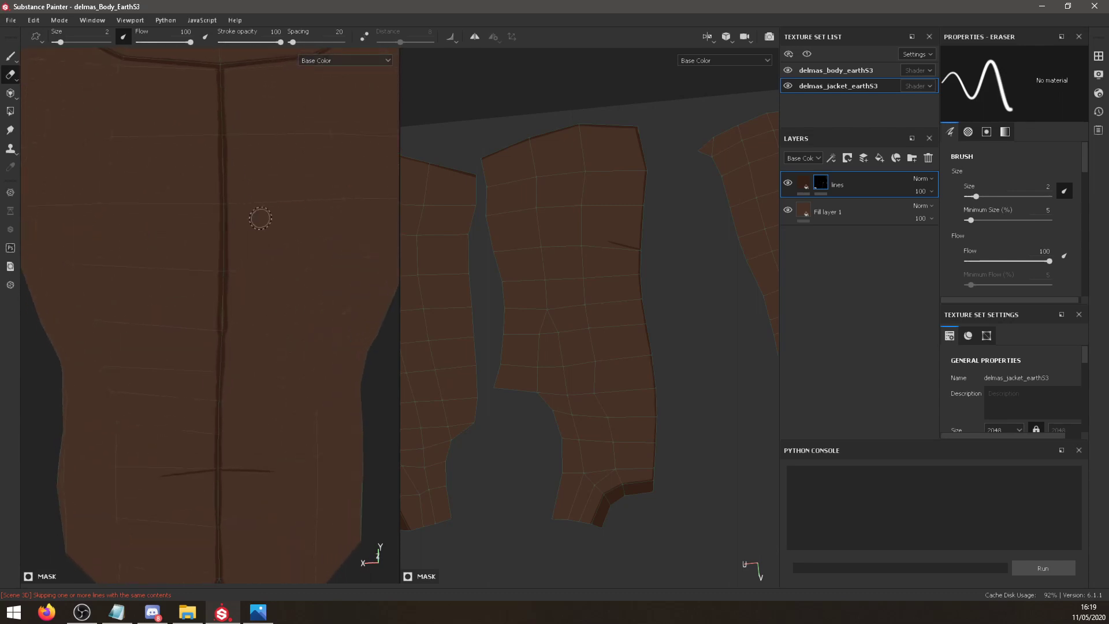
{"action": "key", "text": "1"}
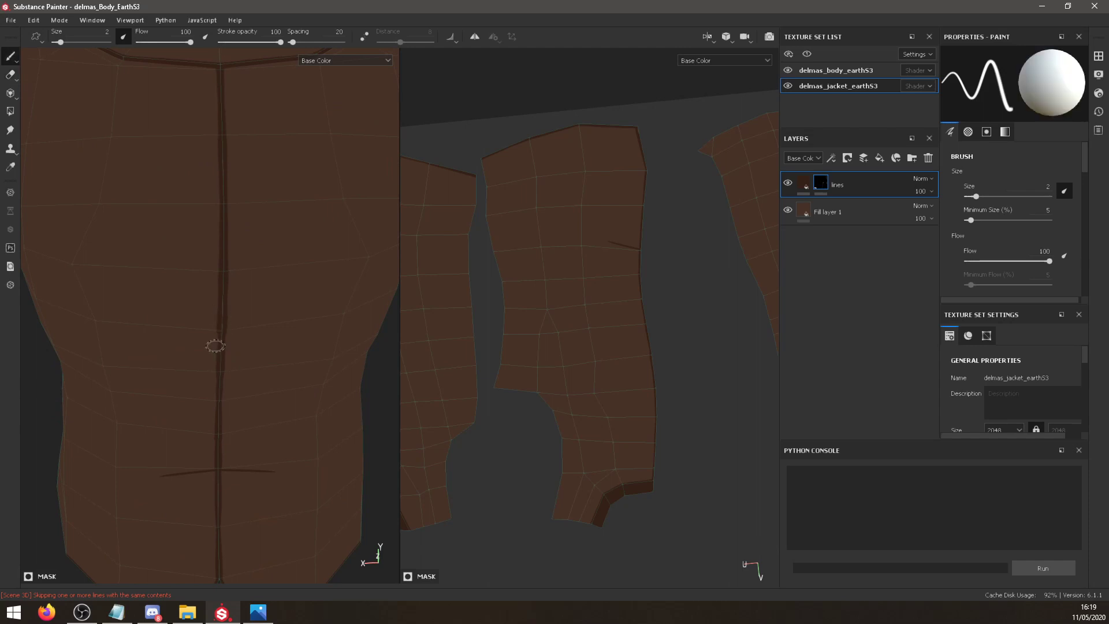
{"action": "key", "text": "2"}
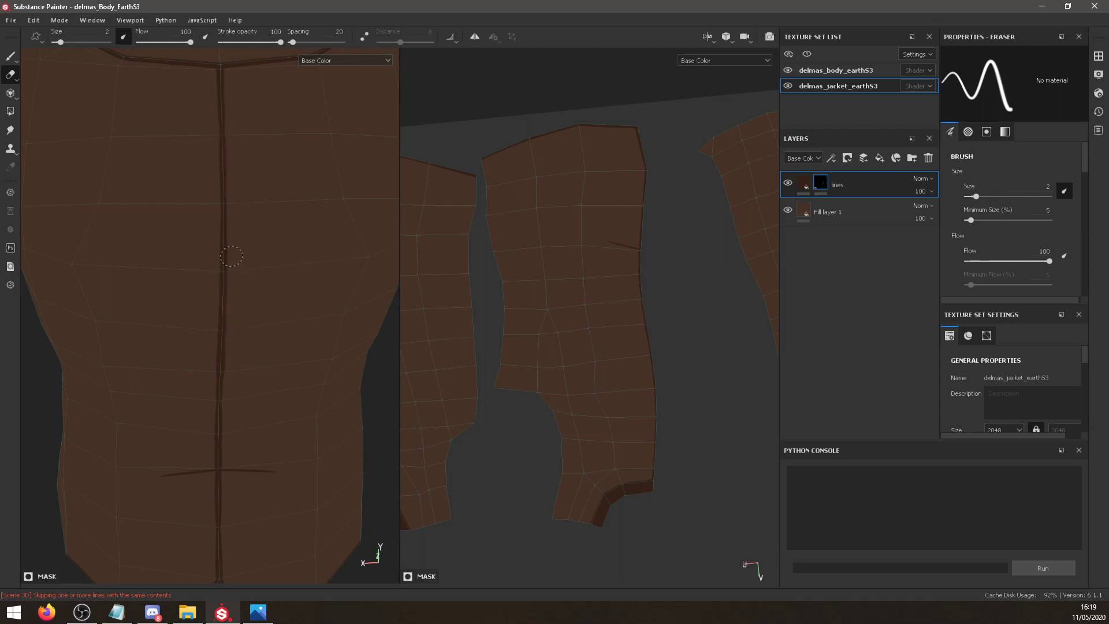
{"action": "key", "text": "ctrl"}
{"action": "mouse_move", "coordinate": [231, 328]}
{"action": "left_mouse_down"}
{"action": "mouse_move", "coordinate": [226, 410]}
{"action": "mouse_move", "coordinate": [227, 300]}
{"action": "mouse_move", "coordinate": [221, 460]}
{"action": "mouse_move", "coordinate": [224, 67]}
{"action": "mouse_move", "coordinate": [227, 173]}
{"action": "left_mouse_up"}
{"action": "key", "text": "ctrl+z"}
{"action": "left_click_drag", "start_coordinate": [225, 111], "coordinate": [224, 184]}
{"action": "key", "text": "ctrl+z"}
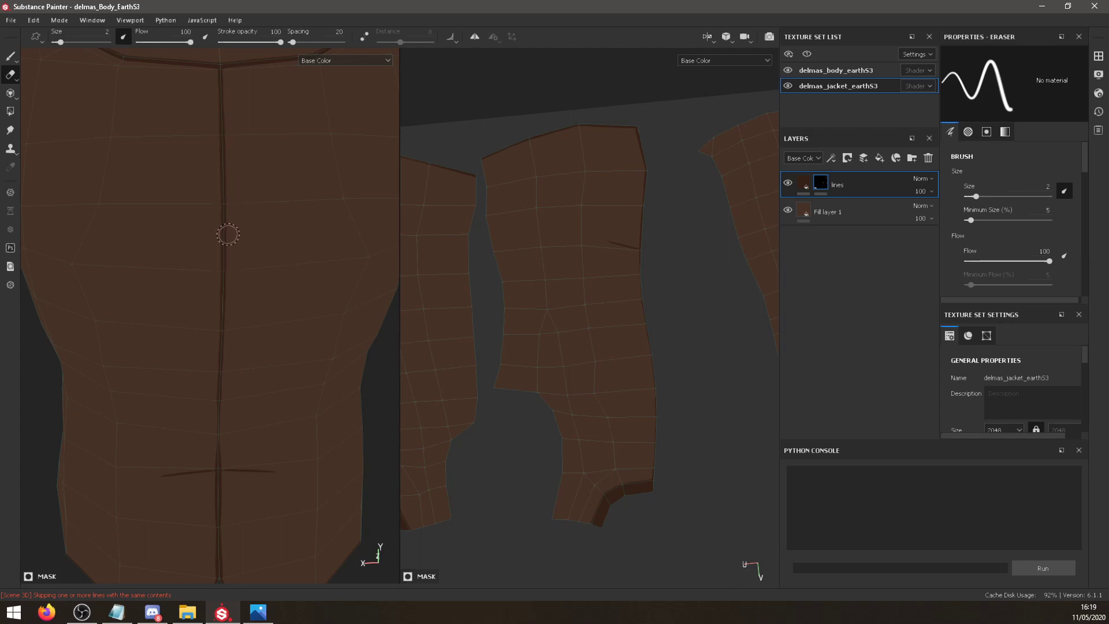
Shorten the horizontal line across the back seam and repaint it as a small downward-curving arc.
{"action": "left_click_drag", "start_coordinate": [225, 322], "coordinate": [223, 404], "text": "alt"}
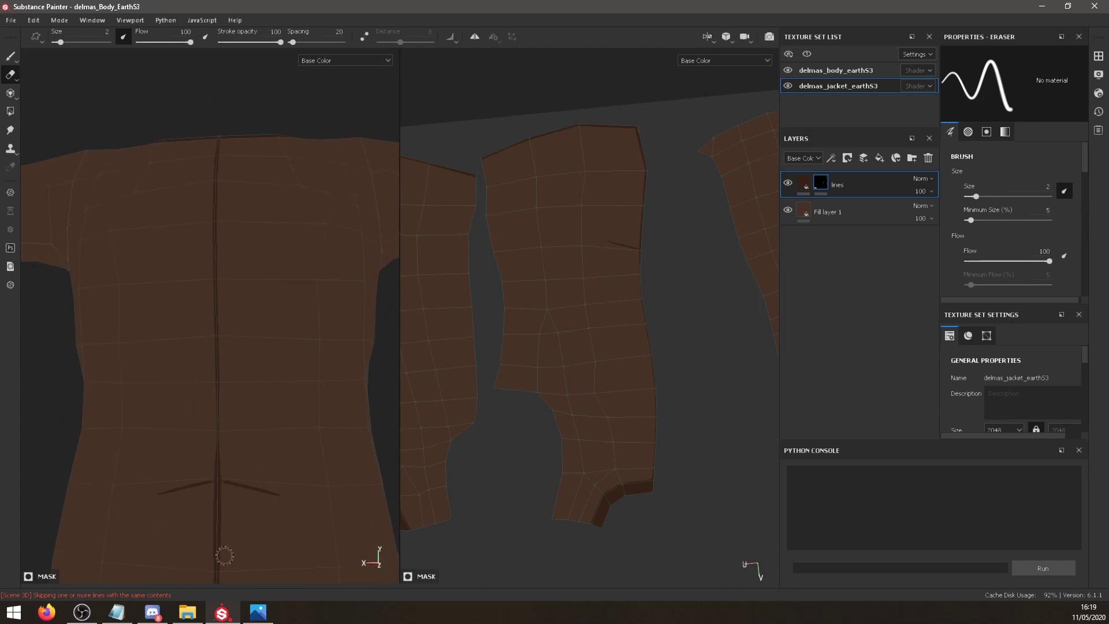
{"action": "left_click_drag", "start_coordinate": [220, 490], "coordinate": [221, 557]}
{"action": "key", "text": "ctrl+z"}
{"action": "key", "text": "1"}
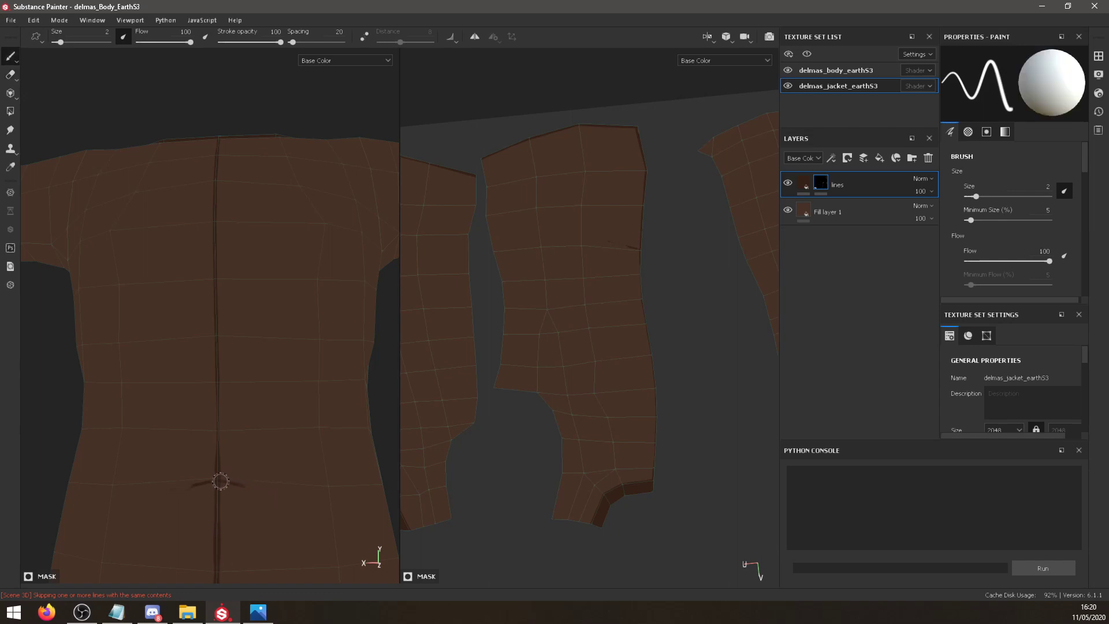
{"action": "left_click_drag", "start_coordinate": [220, 481], "coordinate": [250, 488]}
{"action": "scroll", "coordinate": [287, 381], "scroll_direction": "up", "scroll_amount": 2}
{"action": "scroll", "coordinate": [250, 375], "scroll_direction": "down", "scroll_amount": 5}
Erase the curved line crossing the jacket's centre back seam, leaving the vertical seam in place.
{"action": "key", "text": "alt+Tab"}
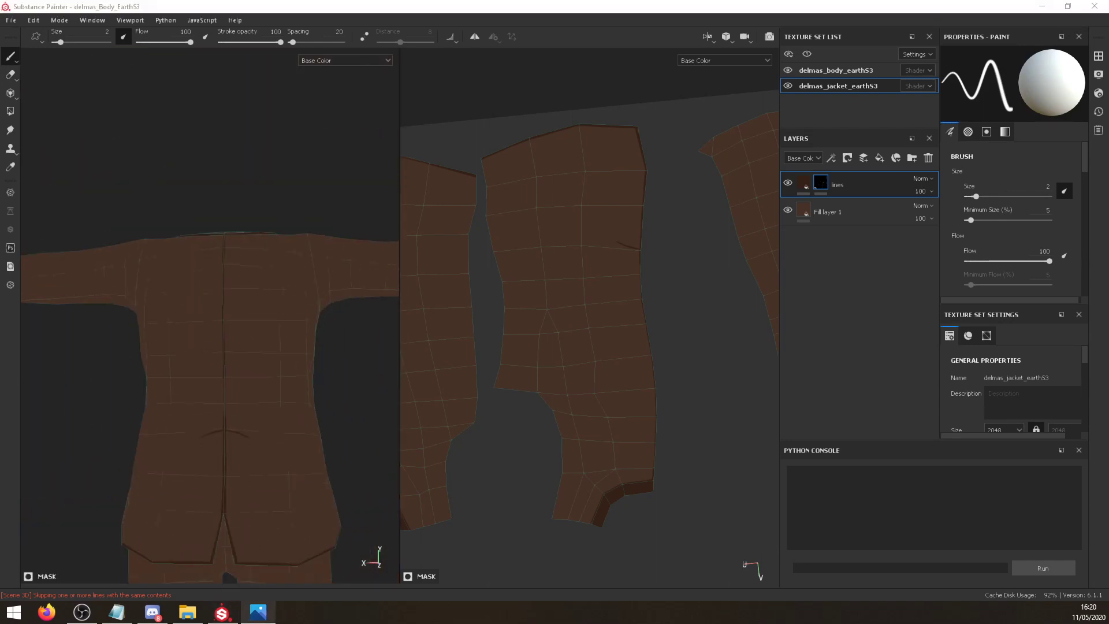
{"action": "scroll", "coordinate": [245, 468], "scroll_direction": "up", "scroll_amount": 1}
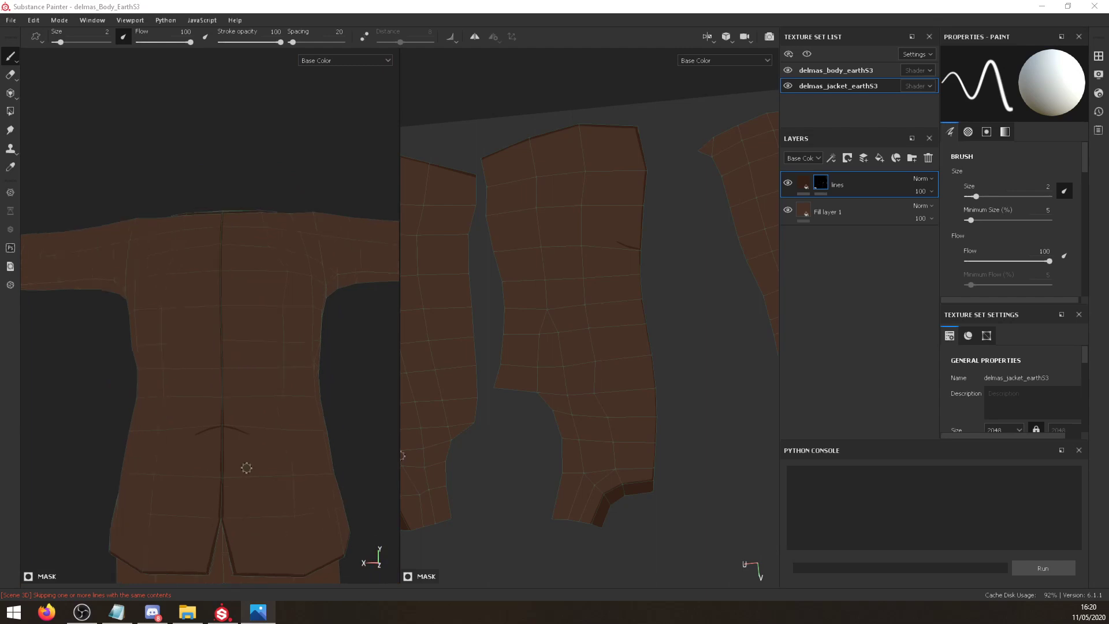
{"action": "scroll", "coordinate": [245, 477], "scroll_direction": "down", "scroll_amount": 5}
{"action": "left_click_drag", "start_coordinate": [245, 478], "coordinate": [315, 529], "text": "alt"}
{"action": "middle_click_drag", "start_coordinate": [299, 525], "coordinate": [243, 435], "text": "alt"}
{"action": "scroll", "coordinate": [241, 436], "scroll_direction": "down", "scroll_amount": 3}
{"action": "scroll", "coordinate": [240, 437], "scroll_direction": "up", "scroll_amount": 6}
{"action": "left_click_drag", "start_coordinate": [240, 437], "coordinate": [179, 403], "text": "alt"}
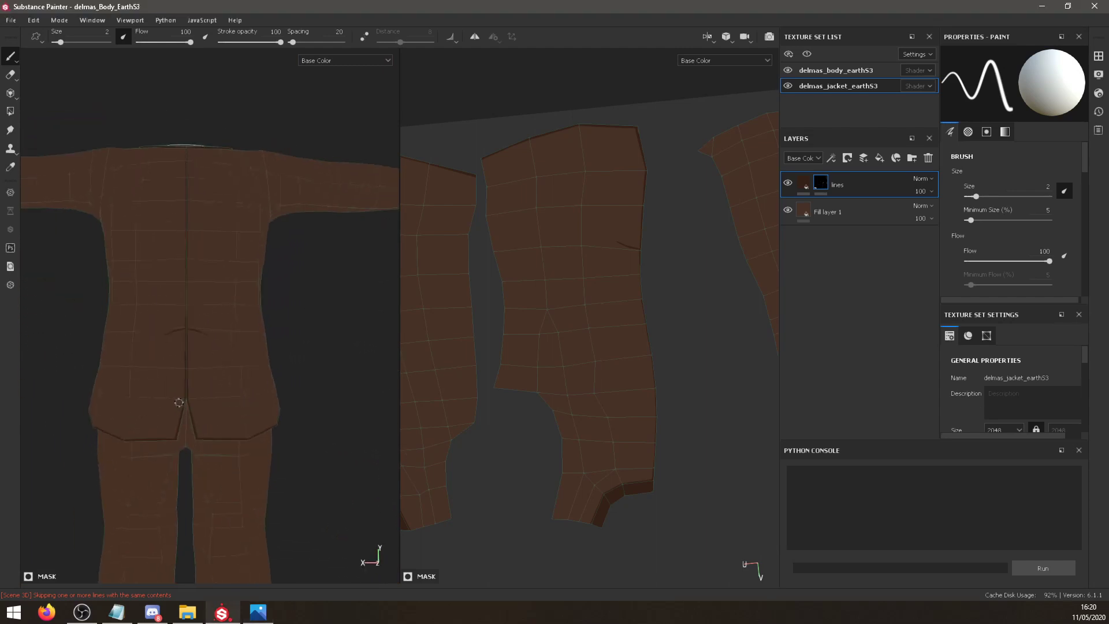
{"action": "key", "text": "e"}
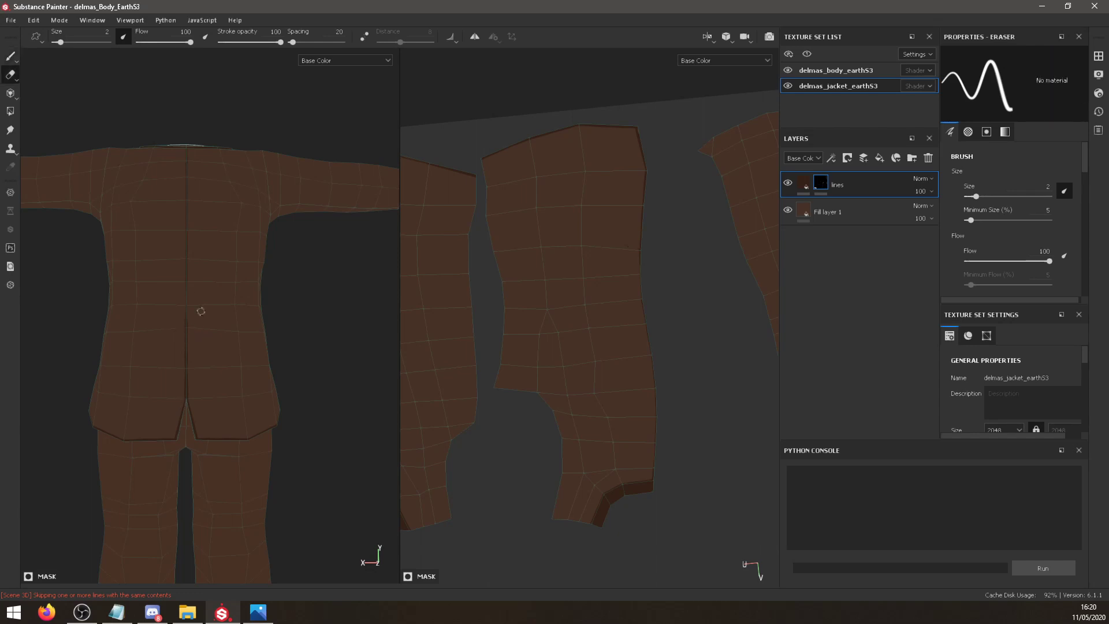
Examine the painted lines on the jacket and trousers from the back, side and front.
{"action": "left_click_drag", "start_coordinate": [201, 312], "coordinate": [263, 327], "text": "alt"}
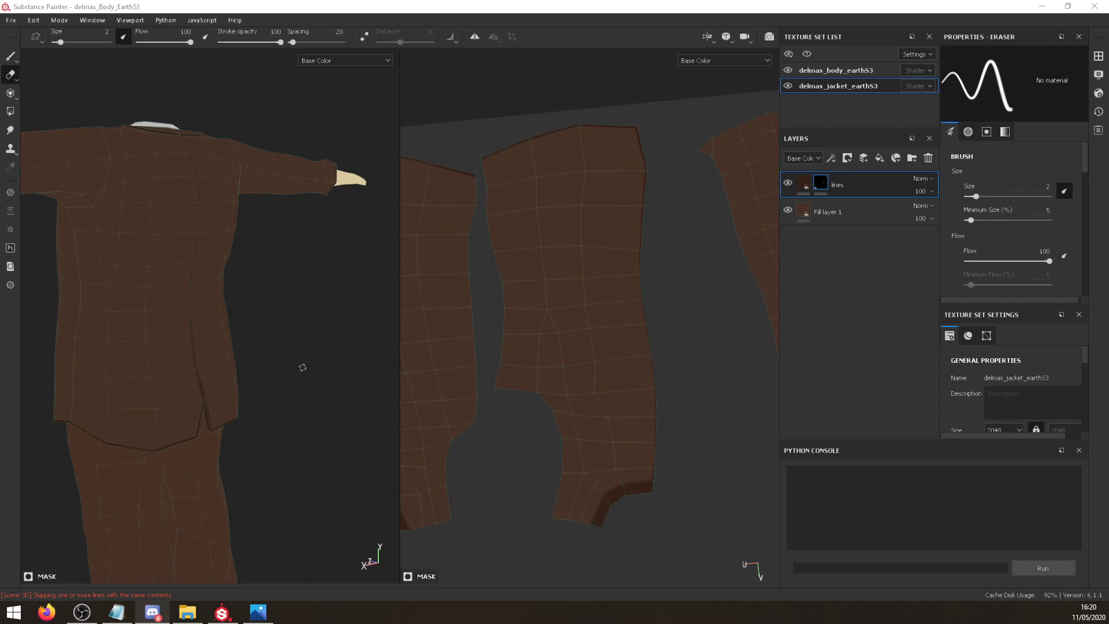
{"action": "middle_click_drag", "start_coordinate": [312, 381], "coordinate": [329, 307], "text": "alt"}
{"action": "right_click_drag", "start_coordinate": [329, 307], "coordinate": [203, 414], "text": "alt"}
{"action": "left_click_drag", "start_coordinate": [203, 414], "coordinate": [216, 346], "text": "alt"}
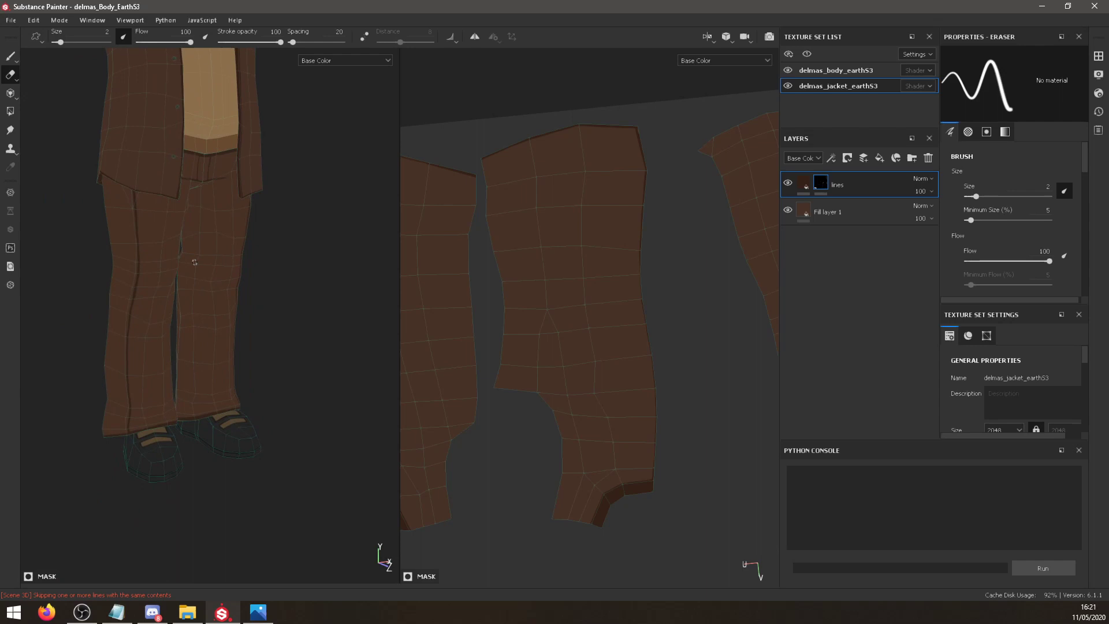
{"action": "middle_click_drag", "start_coordinate": [195, 262], "coordinate": [235, 384], "text": "alt"}
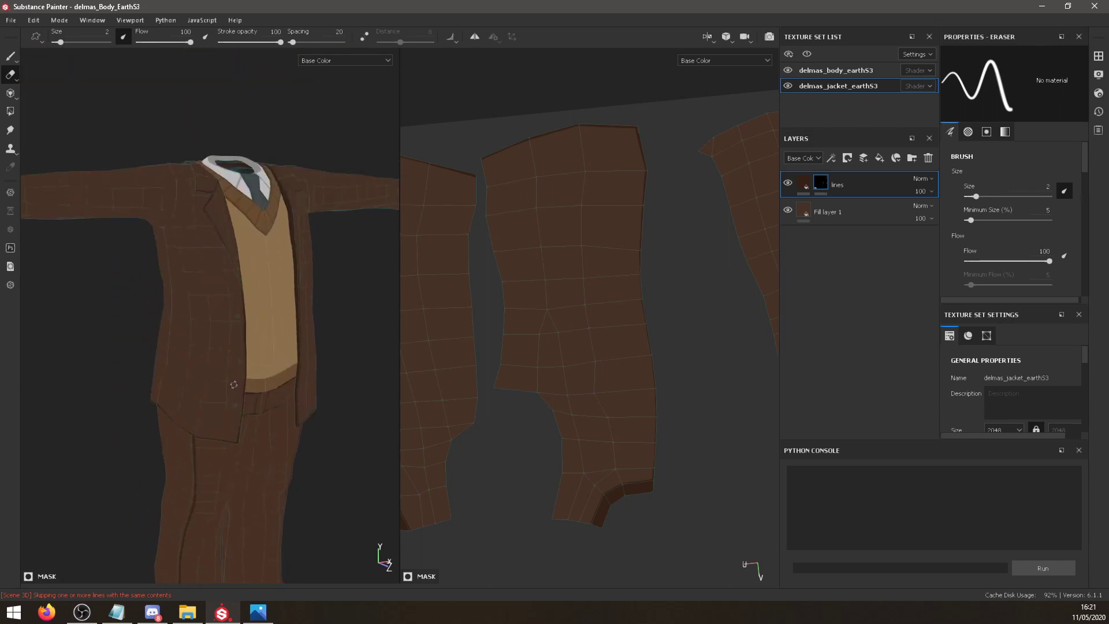
{"action": "middle_click_drag", "start_coordinate": [228, 295], "coordinate": [216, 393], "text": "alt"}
{"action": "left_click_drag", "start_coordinate": [215, 393], "coordinate": [215, 352], "text": "alt"}
{"action": "scroll", "coordinate": [218, 369], "scroll_direction": "up", "scroll_amount": 1}
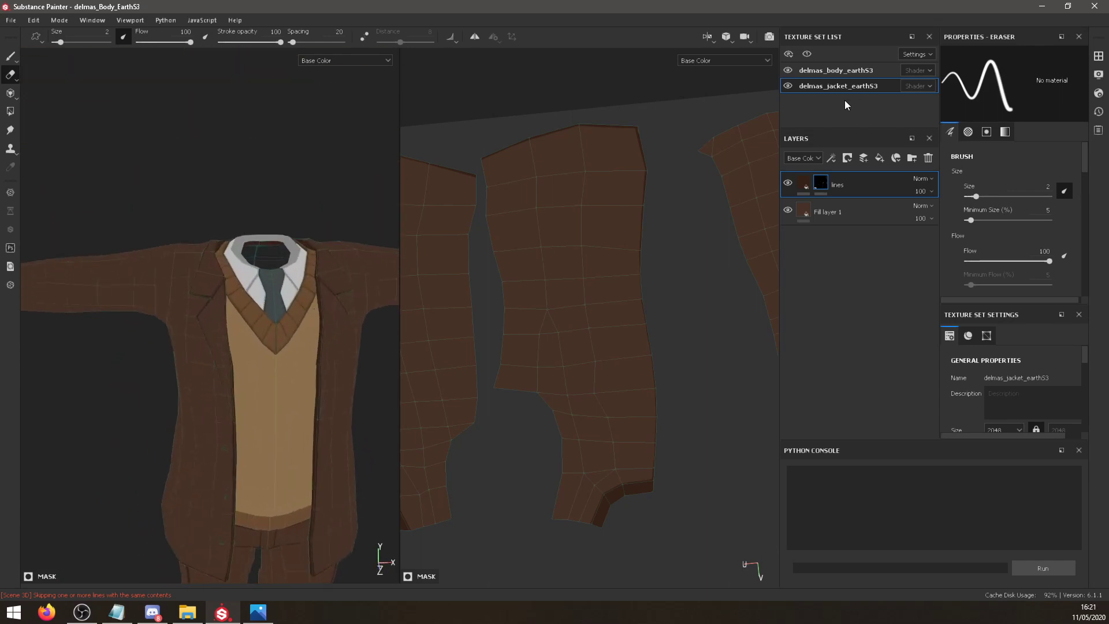
Darken the base colour of the body texture set's shadows layer to a neutral grey of 0.346 and inspect the collar area.
{"action": "left_click", "coordinate": [818, 69]}
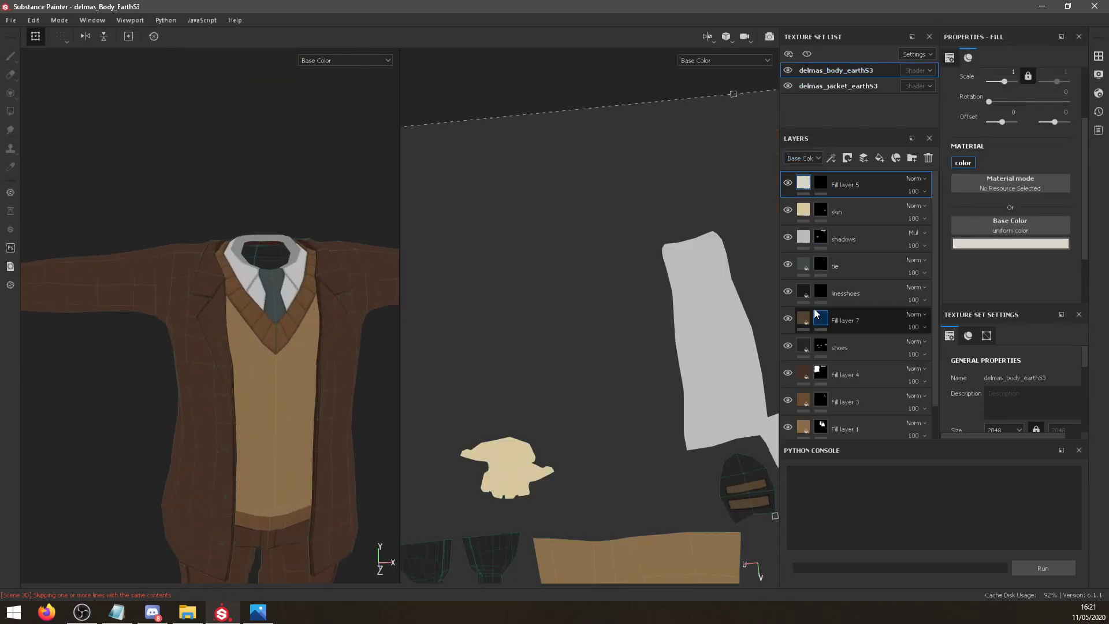
{"action": "left_click", "coordinate": [840, 239]}
{"action": "left_click", "coordinate": [805, 237]}
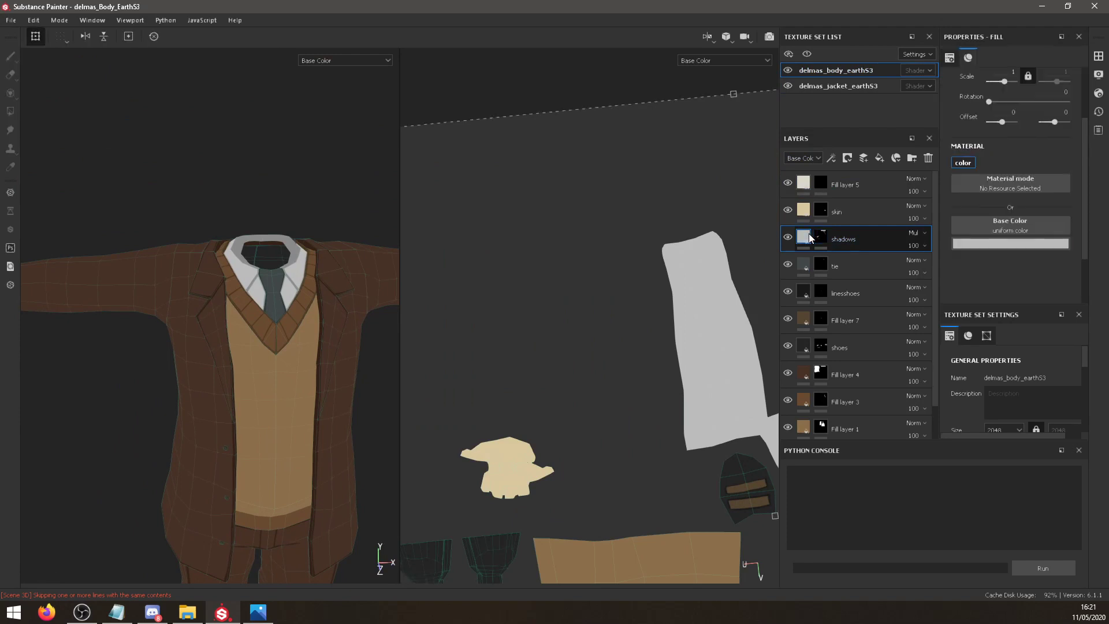
{"action": "left_click", "coordinate": [1027, 245]}
{"action": "mouse_move", "coordinate": [952, 302]}
{"action": "left_mouse_down"}
{"action": "mouse_move", "coordinate": [947, 338]}
{"action": "mouse_move", "coordinate": [941, 268]}
{"action": "mouse_move", "coordinate": [939, 300]}
{"action": "left_mouse_up"}
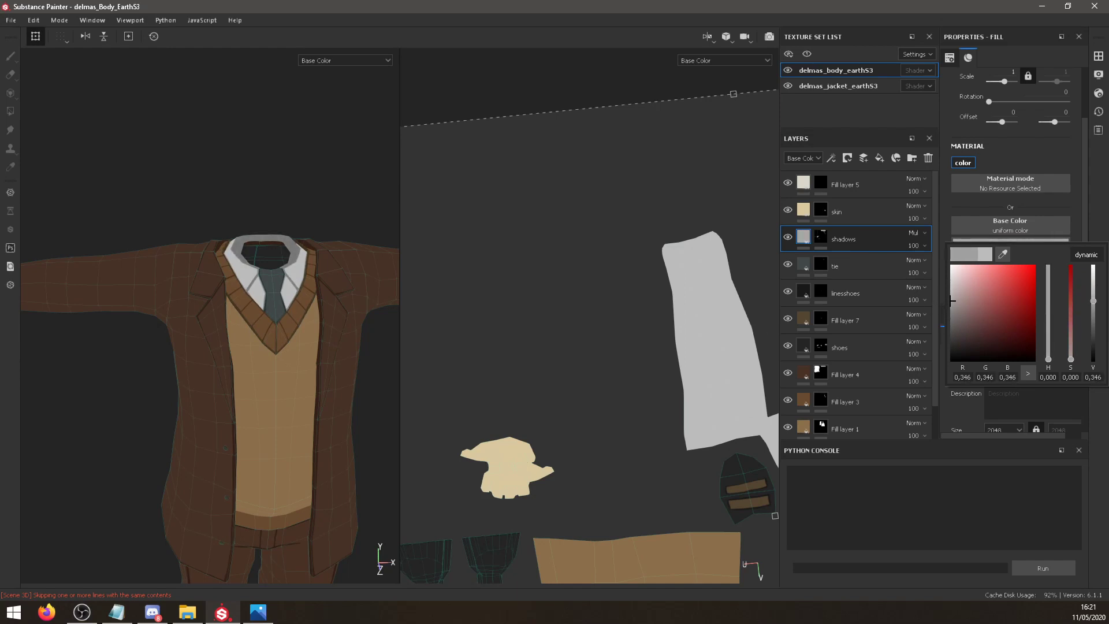
{"action": "key", "text": "alt+Tab"}
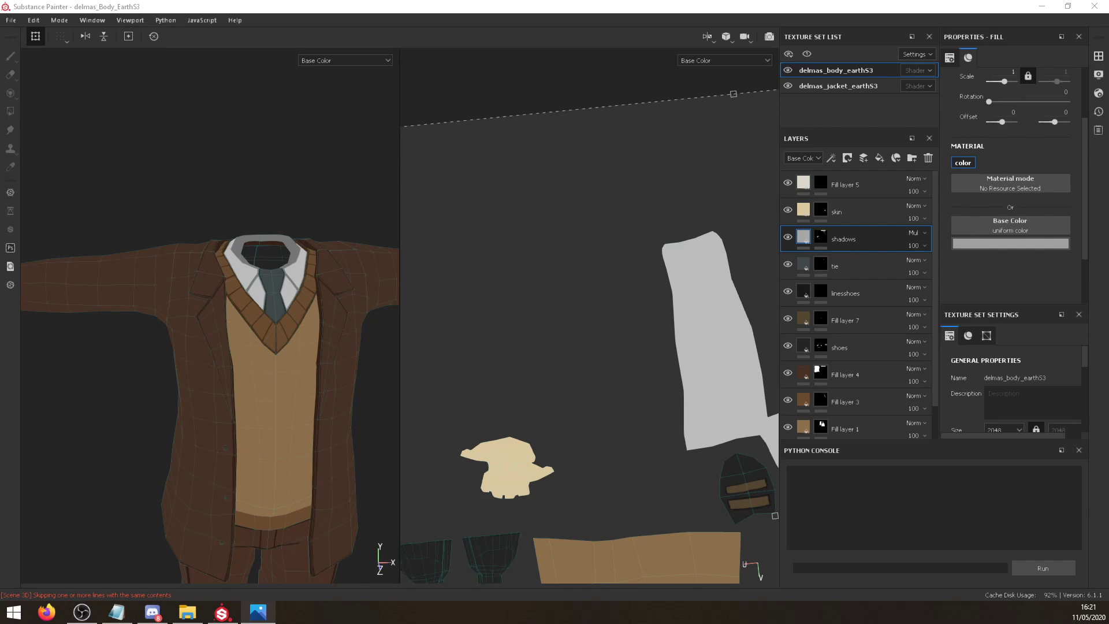
{"action": "left_click", "coordinate": [277, 324]}
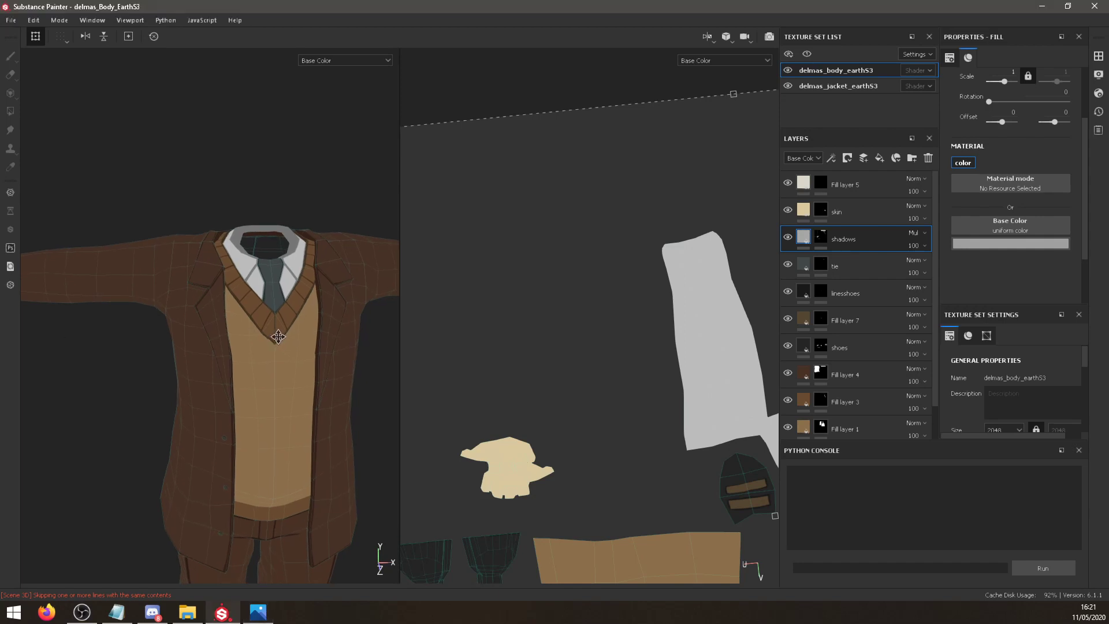
{"action": "scroll", "coordinate": [271, 303], "scroll_direction": "down", "scroll_amount": 2, "text": "alt"}
{"action": "scroll", "coordinate": [272, 305], "scroll_direction": "up", "scroll_amount": 5, "text": "alt"}
{"action": "scroll", "coordinate": [272, 306], "scroll_direction": "up", "scroll_amount": 4, "text": "alt"}
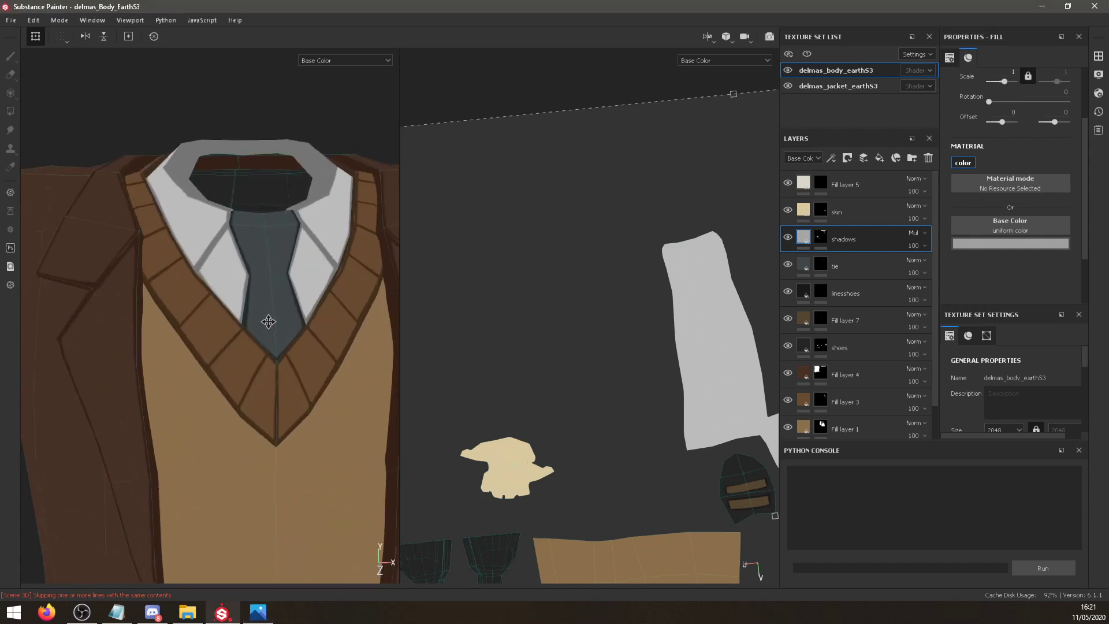
Paint a dark line across the tie just beneath the knot on the shadows layer's mask.
{"action": "left_click", "coordinate": [815, 261]}
{"action": "key", "text": "e"}
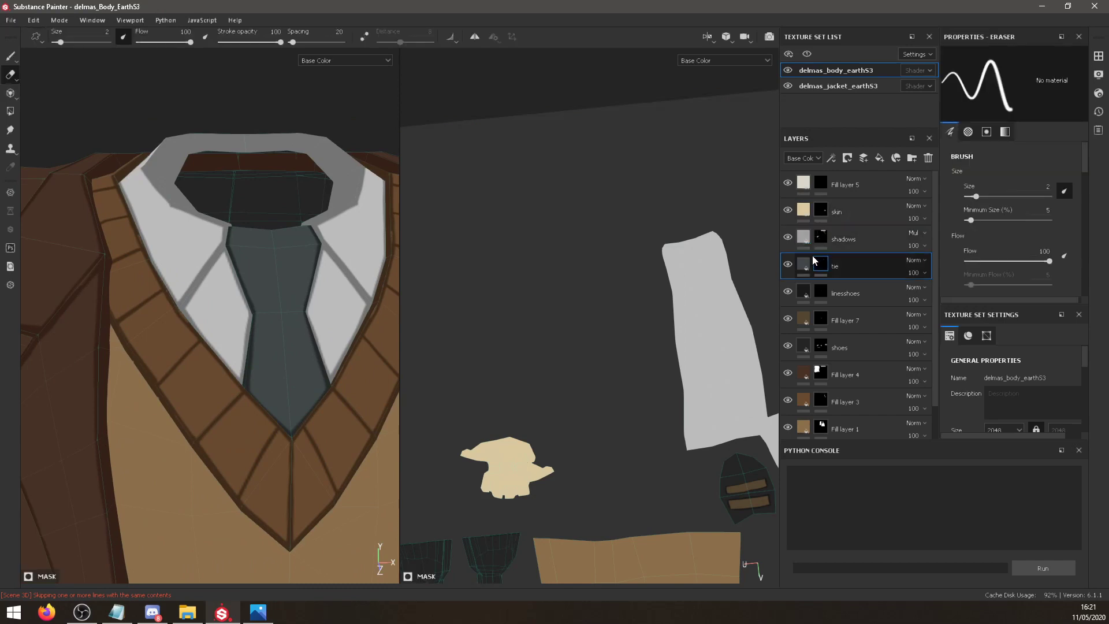
{"action": "key", "text": "1"}
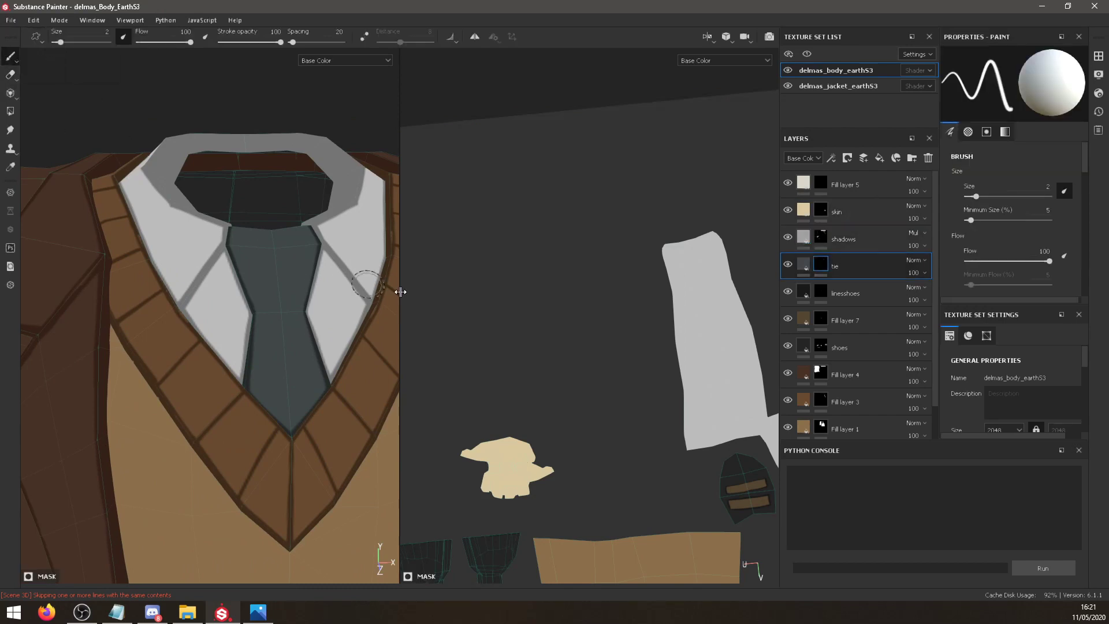
{"action": "left_click", "coordinate": [821, 238]}
{"action": "mouse_move", "coordinate": [265, 313]}
{"action": "left_mouse_down"}
{"action": "mouse_move", "coordinate": [303, 311]}
{"action": "mouse_move", "coordinate": [328, 368]}
{"action": "mouse_move", "coordinate": [293, 313]}
{"action": "mouse_move", "coordinate": [302, 310]}
{"action": "mouse_move", "coordinate": [280, 315]}
{"action": "mouse_move", "coordinate": [301, 308]}
{"action": "left_mouse_up"}
{"action": "key", "text": "ctrl+z"}
{"action": "key", "text": "ctrl+z"}
{"action": "key", "text": "ctrl+z"}
{"action": "key", "text": "ctrl+z"}
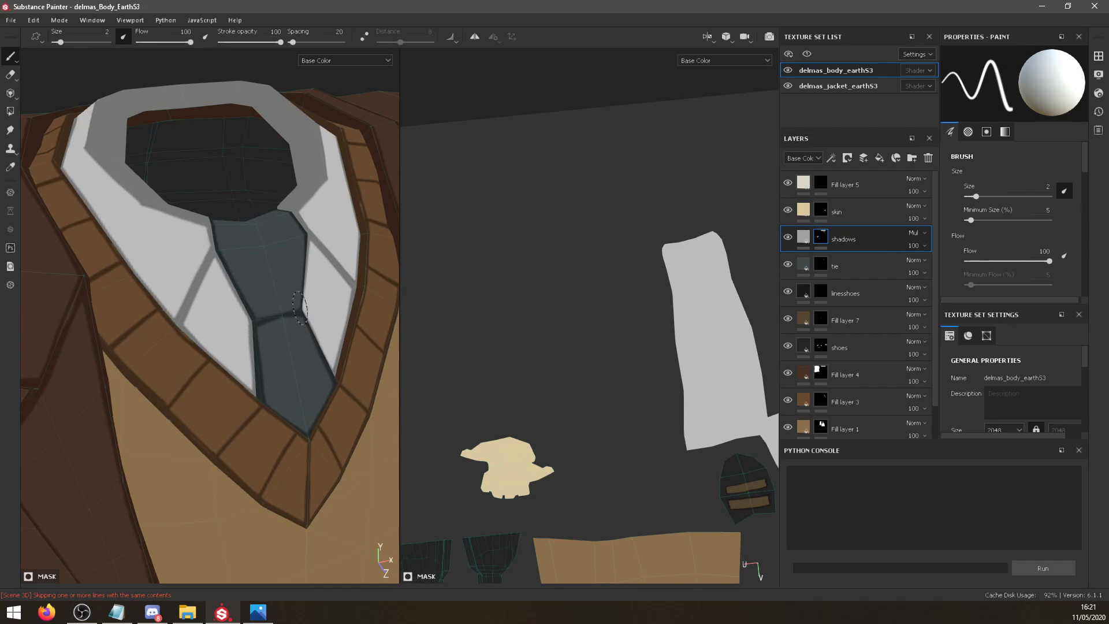
{"action": "scroll", "coordinate": [289, 322], "scroll_direction": "up", "scroll_amount": 3}
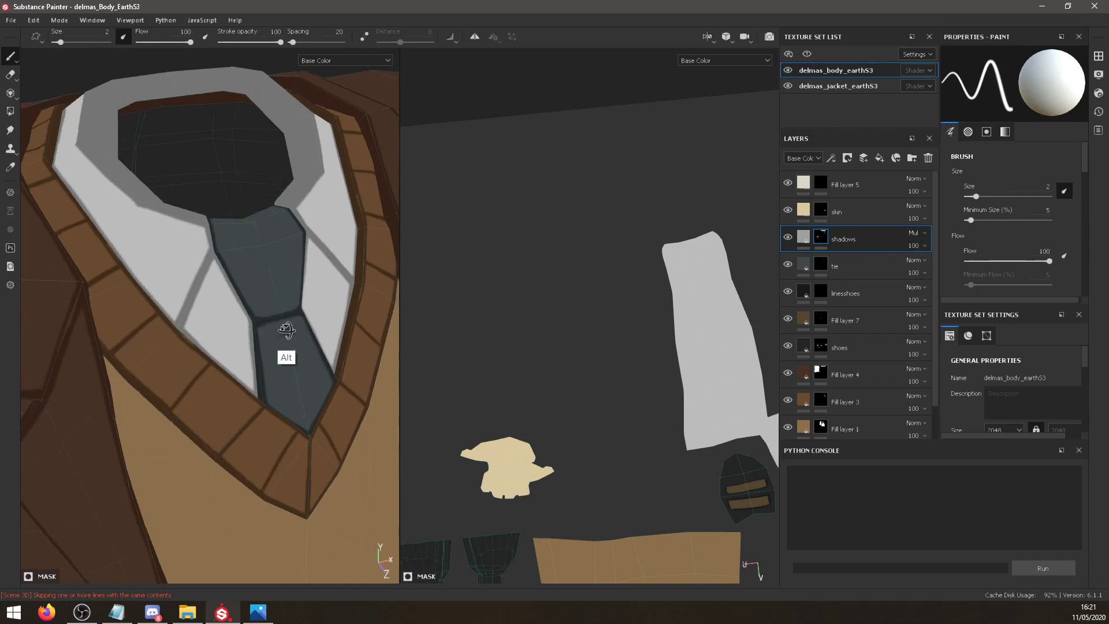
Shade the upper part of the tie knot under the collar with the paint brush on the shadows mask.
{"action": "key", "text": "4"}
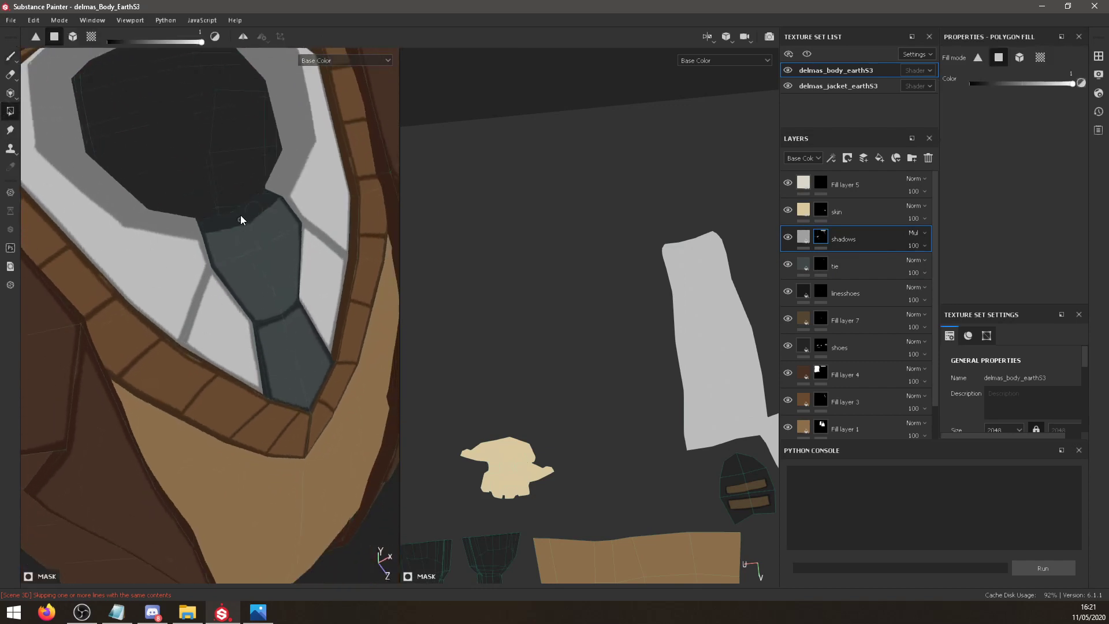
{"action": "key", "text": "1"}
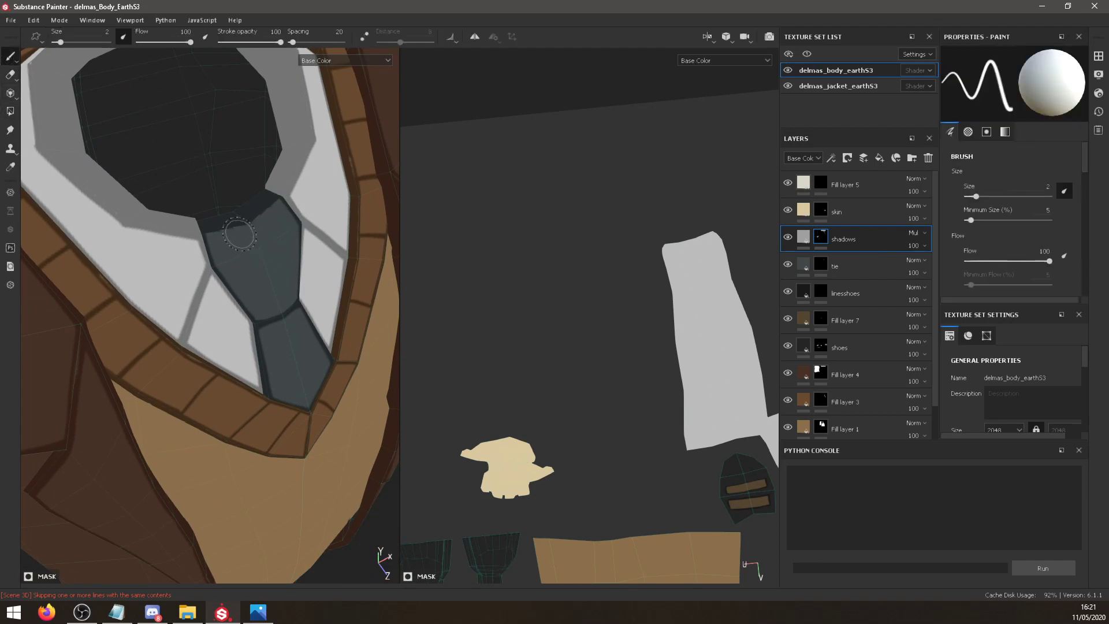
{"action": "mouse_move", "coordinate": [222, 230]}
{"action": "left_mouse_down"}
{"action": "mouse_move", "coordinate": [281, 197]}
{"action": "mouse_move", "coordinate": [272, 235]}
{"action": "mouse_move", "coordinate": [213, 178]}
{"action": "mouse_move", "coordinate": [241, 218]}
{"action": "mouse_move", "coordinate": [245, 275]}
{"action": "left_mouse_up"}
Switch to the lines layer's mask in the jacket texture set and inspect the jacket's front buttons and opening.
{"action": "scroll", "coordinate": [289, 183], "scroll_direction": "down", "scroll_amount": 5}
{"action": "scroll", "coordinate": [244, 276], "scroll_direction": "up", "scroll_amount": 8}
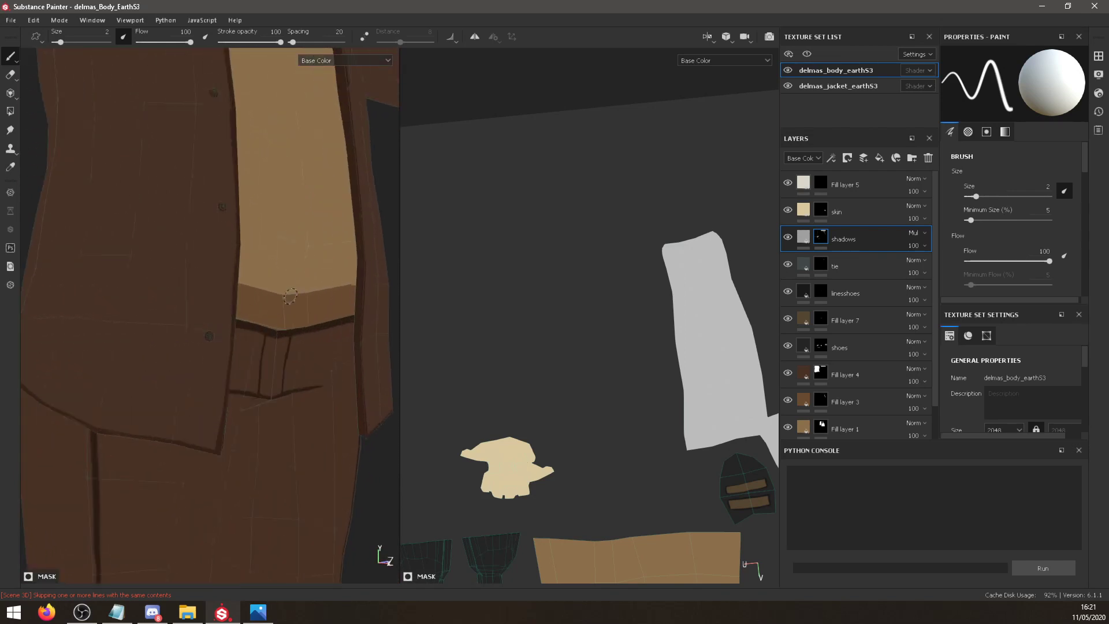
{"action": "left_click_drag", "start_coordinate": [217, 335], "coordinate": [320, 364], "text": "alt"}
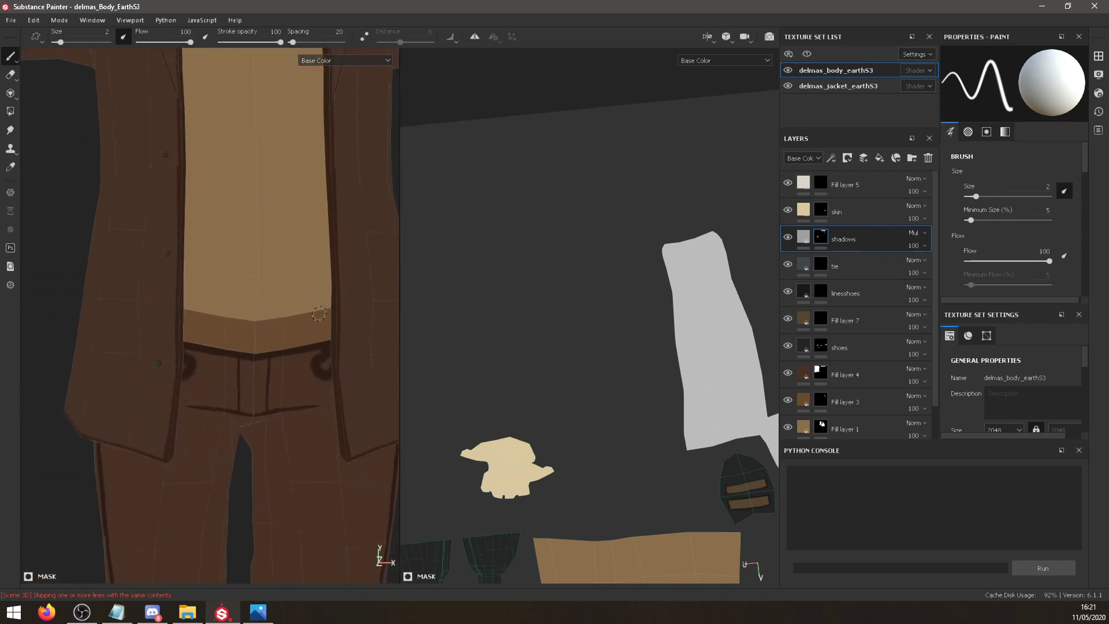
{"action": "left_click", "coordinate": [838, 86]}
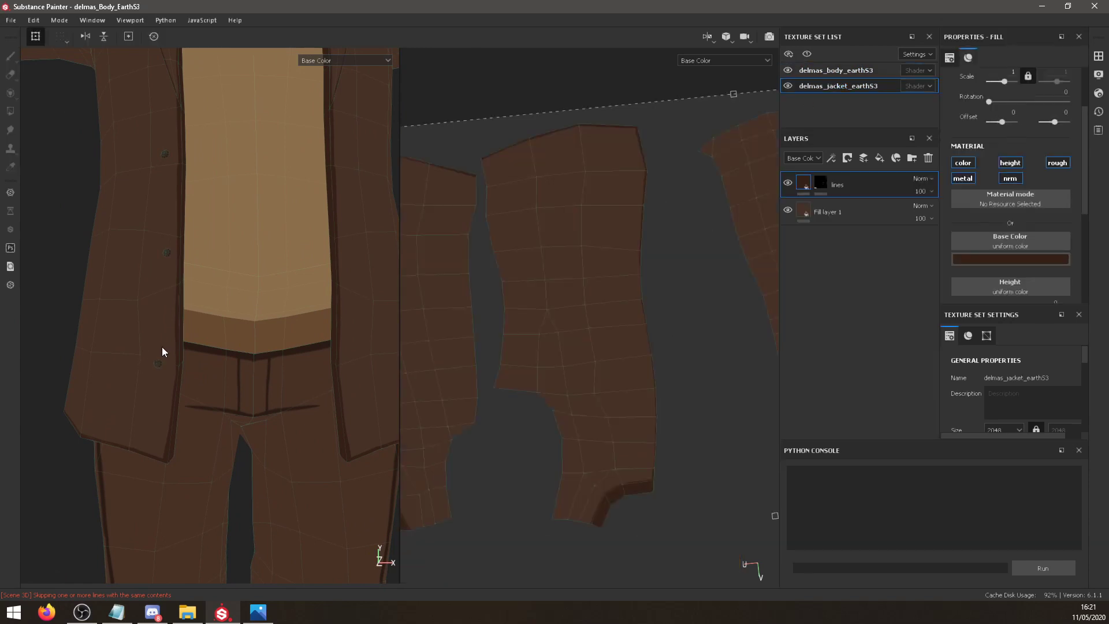
{"action": "left_click", "coordinate": [821, 184]}
{"action": "key", "text": "1"}
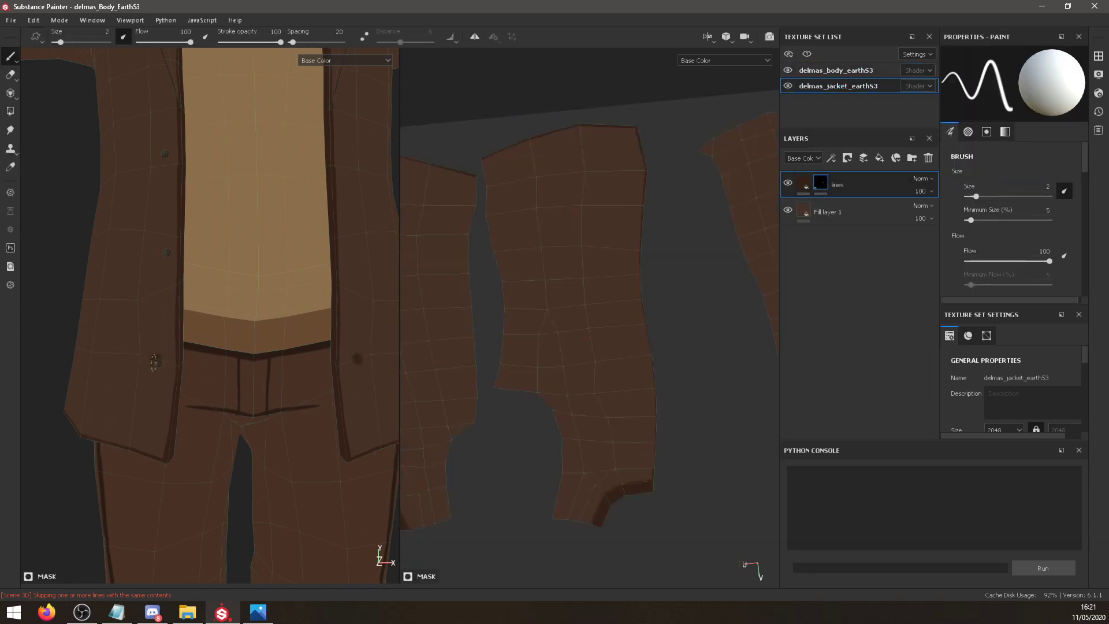
{"action": "mouse_move", "coordinate": [183, 312]}
{"action": "left_mouse_down", "text": "alt"}
{"action": "mouse_move", "coordinate": [246, 322]}
{"action": "mouse_move", "coordinate": [230, 277]}
{"action": "mouse_move", "coordinate": [171, 311]}
{"action": "left_mouse_up", "text": "alt"}
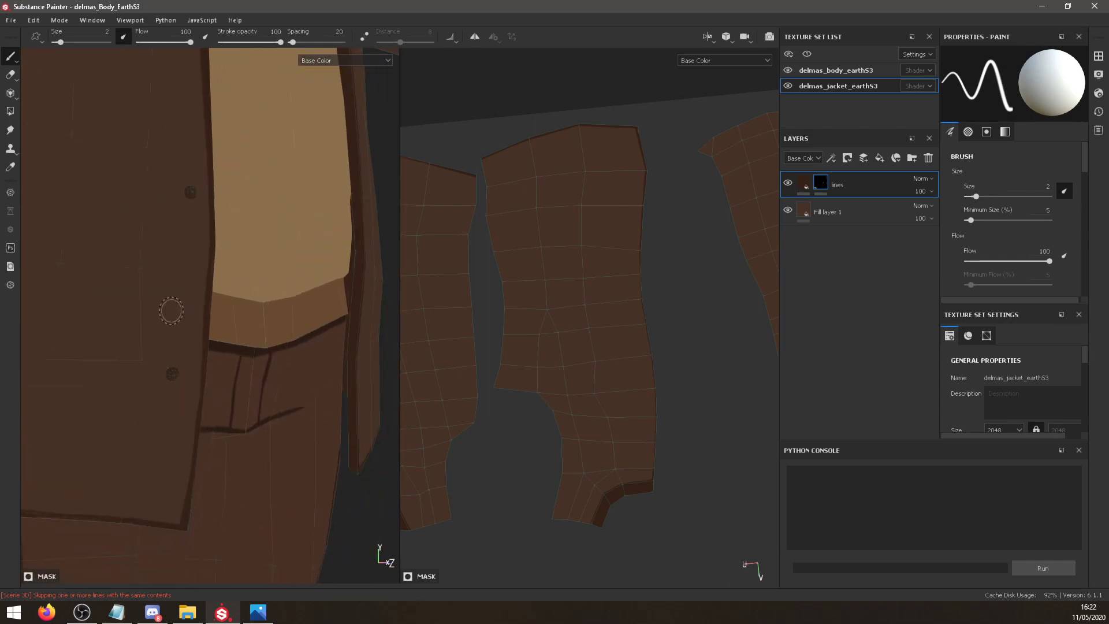
{"action": "right_click_drag", "start_coordinate": [171, 311], "coordinate": [237, 273], "text": "alt"}
{"action": "left_click_drag", "start_coordinate": [238, 272], "coordinate": [202, 283], "text": "alt"}
{"action": "middle_click_drag", "start_coordinate": [202, 283], "coordinate": [234, 310], "text": "alt"}
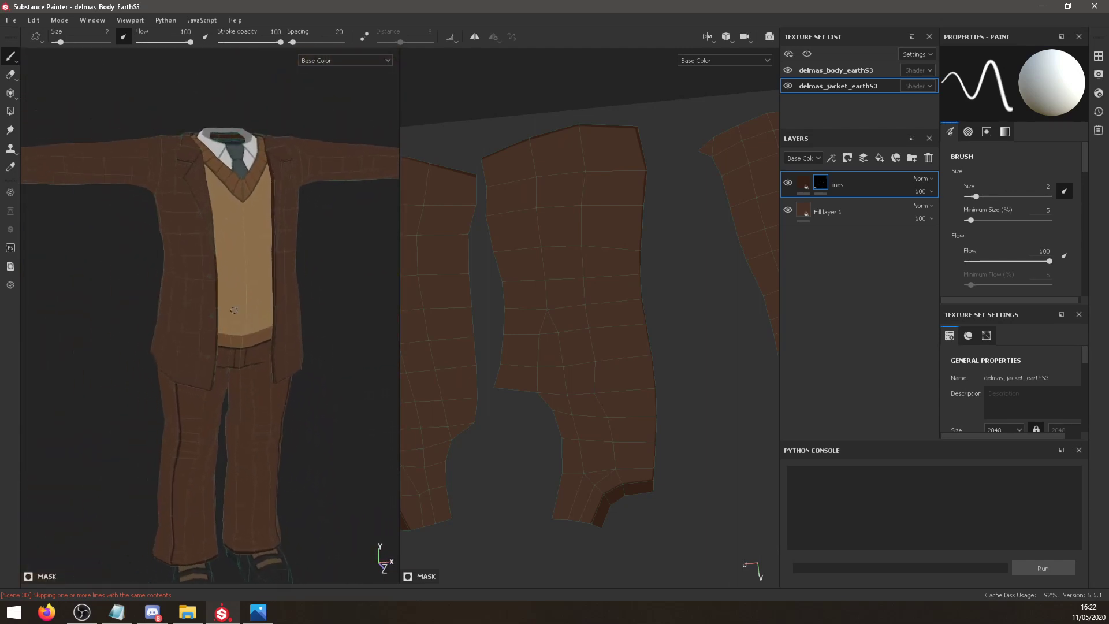
{"action": "right_click_drag", "start_coordinate": [234, 310], "coordinate": [232, 317], "text": "alt"}
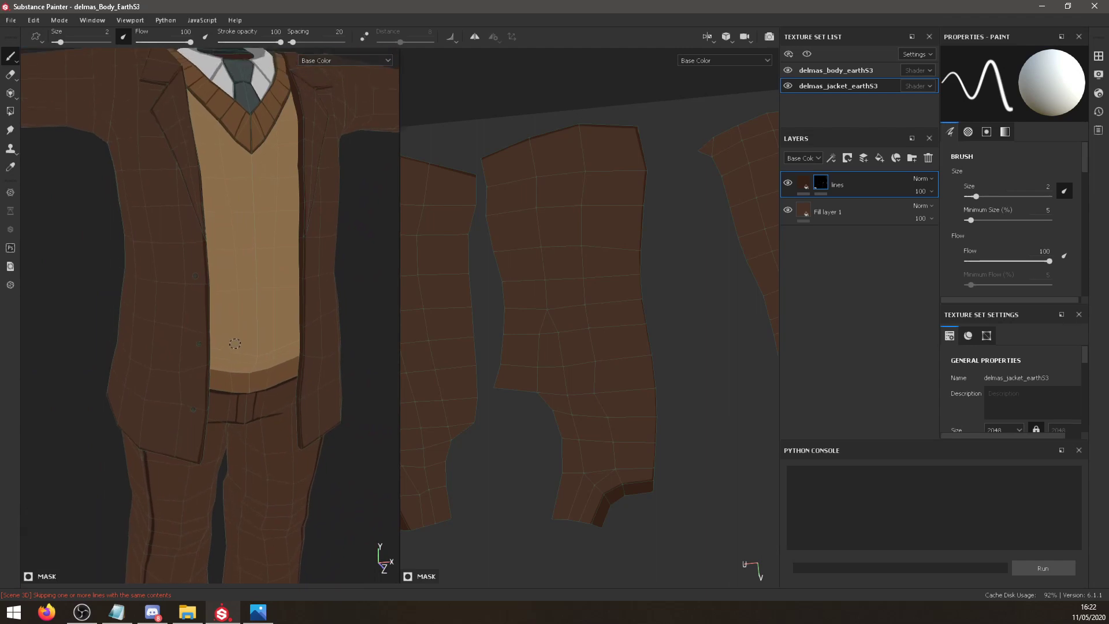
Try painting small curved marks beside the jacket's front buttons on the lines mask, then undo them.
{"action": "middle_click_drag", "start_coordinate": [567, 374], "coordinate": [497, 366], "text": "alt"}
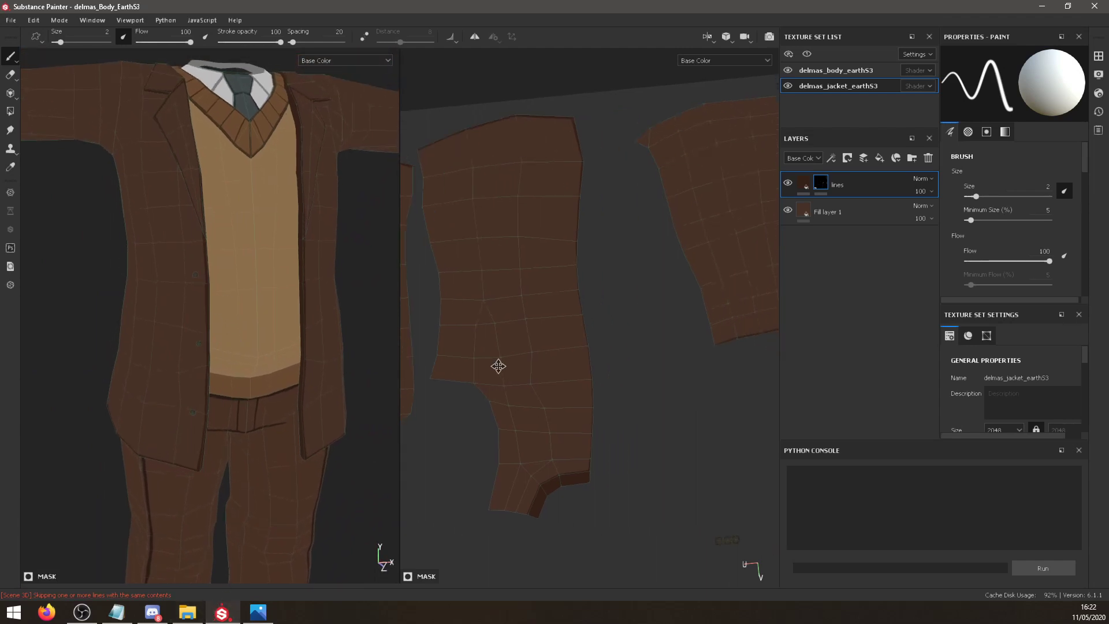
{"action": "mouse_move", "coordinate": [244, 378]}
{"action": "left_mouse_down", "text": "alt"}
{"action": "mouse_move", "coordinate": [206, 371]}
{"action": "mouse_move", "coordinate": [319, 366]}
{"action": "mouse_move", "coordinate": [265, 418]}
{"action": "mouse_move", "coordinate": [176, 424]}
{"action": "mouse_move", "coordinate": [211, 435]}
{"action": "mouse_move", "coordinate": [228, 421]}
{"action": "mouse_move", "coordinate": [204, 376]}
{"action": "mouse_move", "coordinate": [250, 433]}
{"action": "mouse_move", "coordinate": [267, 437]}
{"action": "left_mouse_up", "text": "alt"}
{"action": "middle_click_drag", "start_coordinate": [267, 437], "coordinate": [318, 361], "text": "alt"}
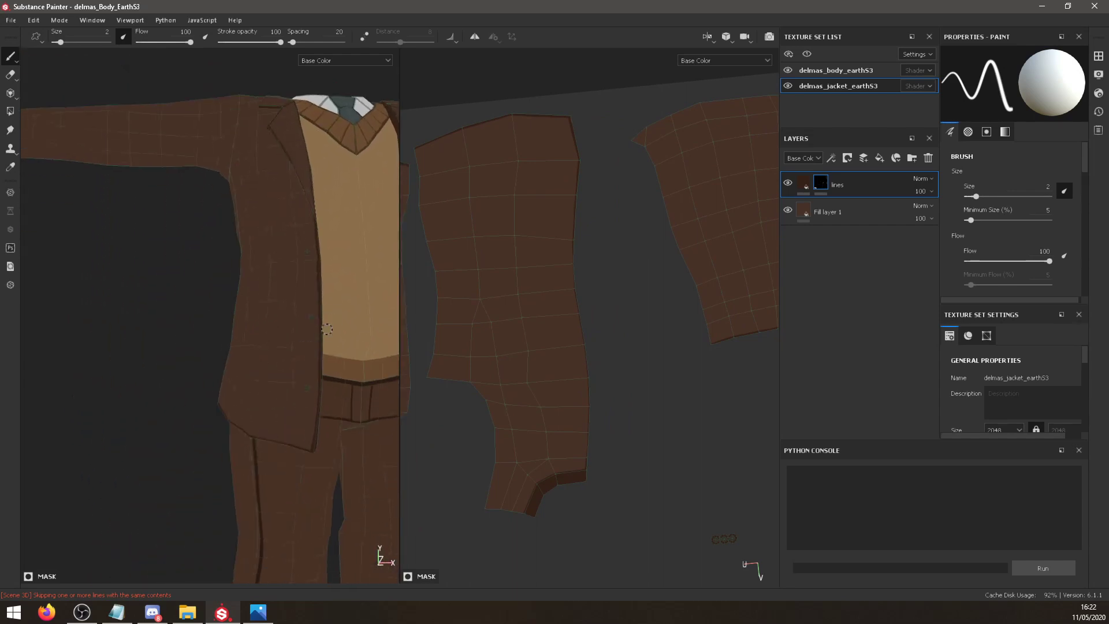
{"action": "scroll", "coordinate": [317, 362], "scroll_direction": "up", "scroll_amount": 5}
{"action": "left_click", "coordinate": [822, 183]}
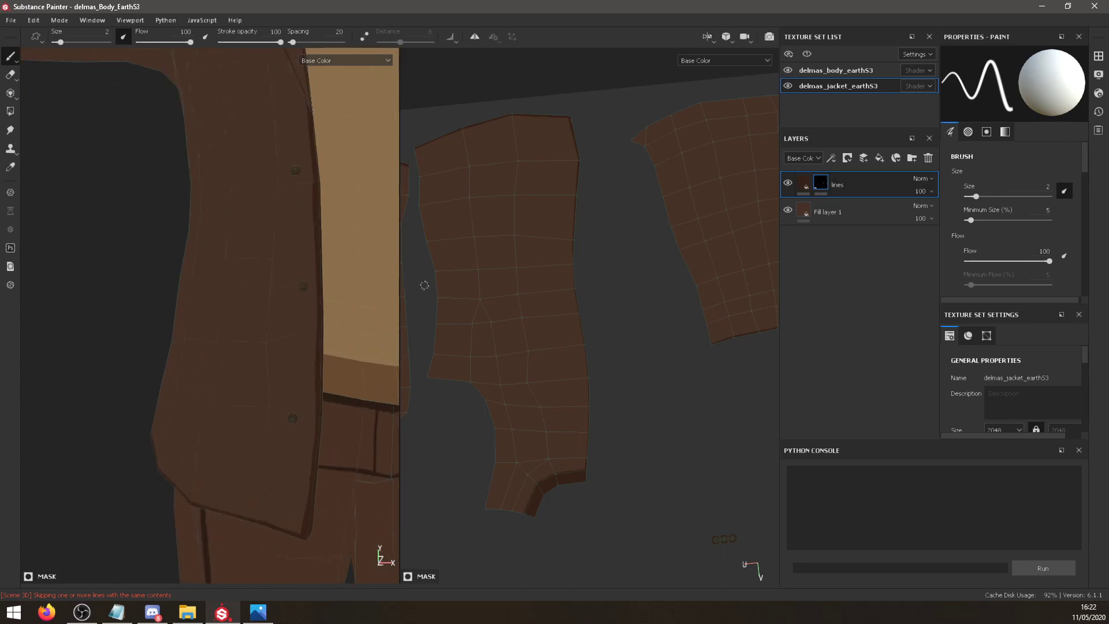
{"action": "left_click", "coordinate": [11, 75]}
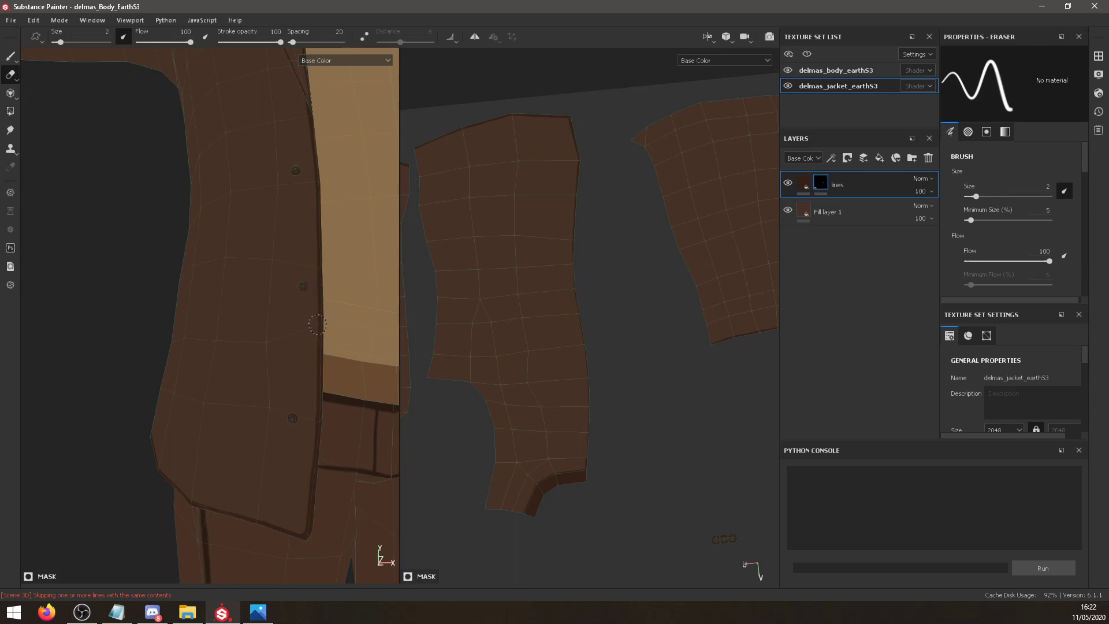
{"action": "left_click", "coordinate": [10, 57]}
{"action": "left_click_drag", "start_coordinate": [326, 375], "coordinate": [288, 355], "text": "alt"}
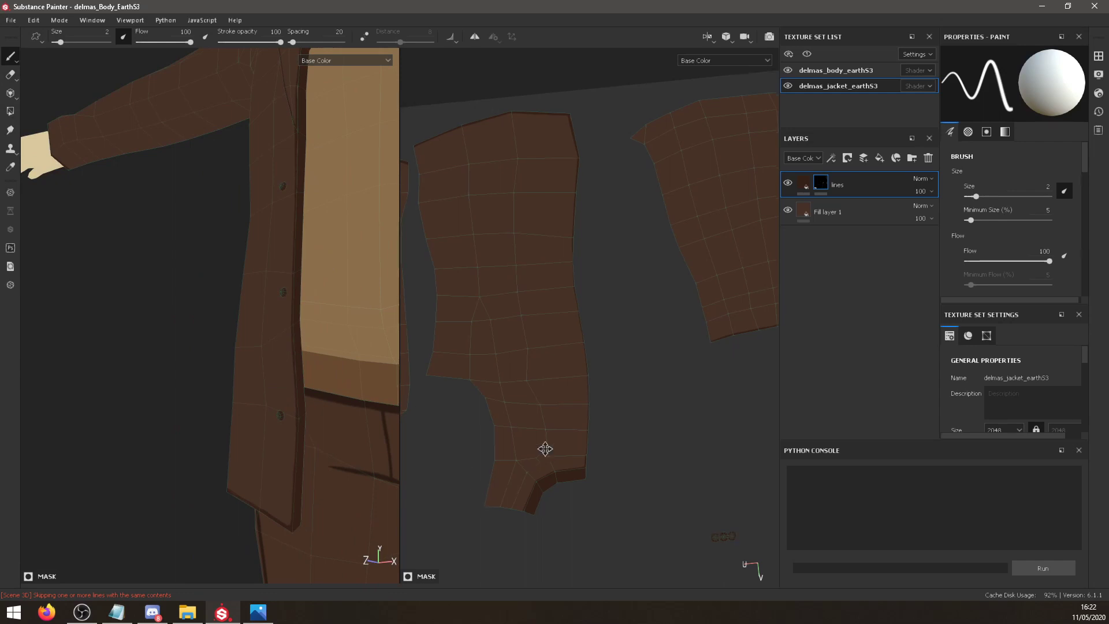
{"action": "middle_click_drag", "start_coordinate": [545, 448], "coordinate": [594, 551]}
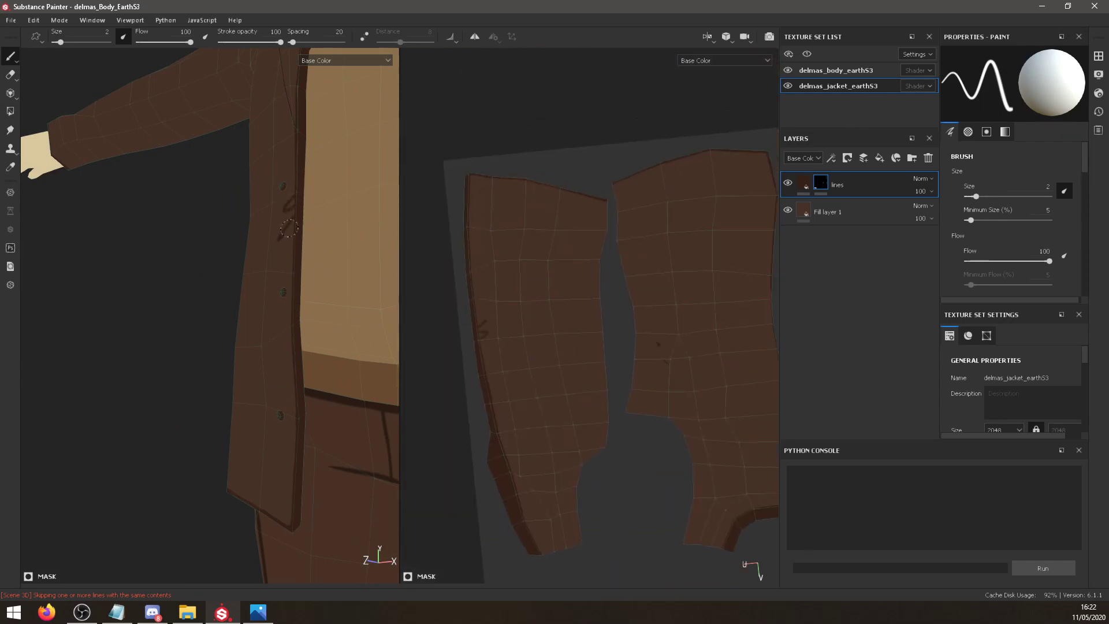
{"action": "key", "text": "ctrl+z"}
Undo the last stroke on the jacket's lines mask and examine the front edge, lapel and buttons from several angles.
{"action": "scroll", "coordinate": [293, 404], "scroll_direction": "up", "scroll_amount": 5}
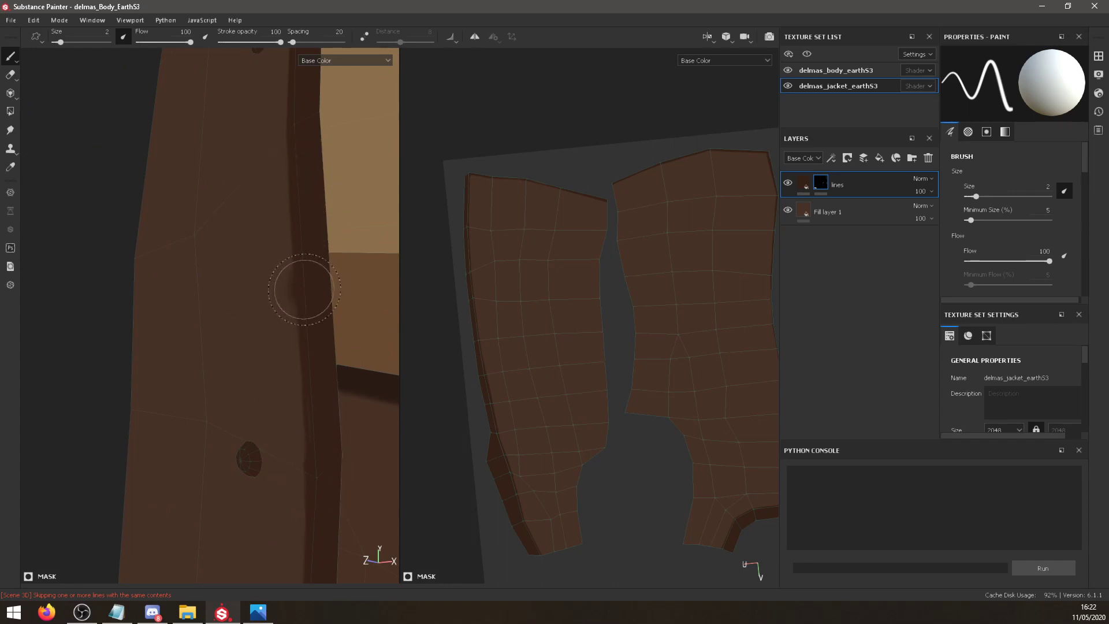
{"action": "key", "text": "ctrl+z"}
{"action": "mouse_move", "coordinate": [309, 356]}
{"action": "left_mouse_down", "text": "alt"}
{"action": "mouse_move", "coordinate": [173, 508]}
{"action": "mouse_move", "coordinate": [198, 453]}
{"action": "mouse_move", "coordinate": [287, 517]}
{"action": "mouse_move", "coordinate": [210, 384]}
{"action": "mouse_move", "coordinate": [304, 376]}
{"action": "left_mouse_up", "text": "alt"}
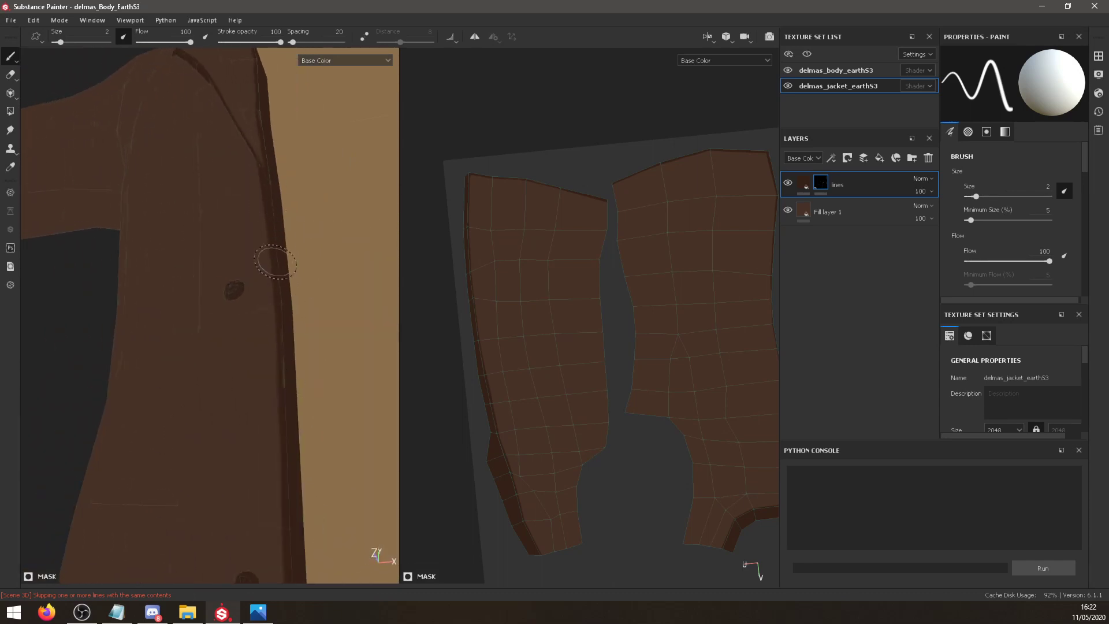
{"action": "mouse_move", "coordinate": [279, 329]}
{"action": "left_mouse_down", "text": "alt"}
{"action": "mouse_move", "coordinate": [312, 293]}
{"action": "mouse_move", "coordinate": [330, 302]}
{"action": "mouse_move", "coordinate": [300, 316]}
{"action": "mouse_move", "coordinate": [225, 254]}
{"action": "left_mouse_up", "text": "alt"}
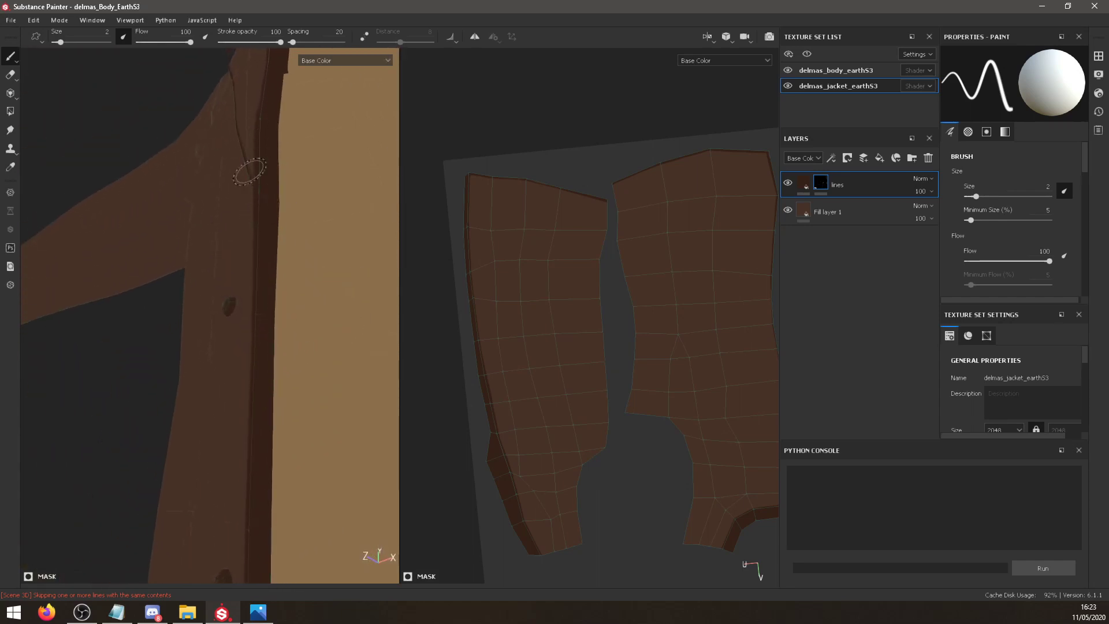
{"action": "left_click_drag", "start_coordinate": [248, 171], "coordinate": [219, 483], "text": "alt"}
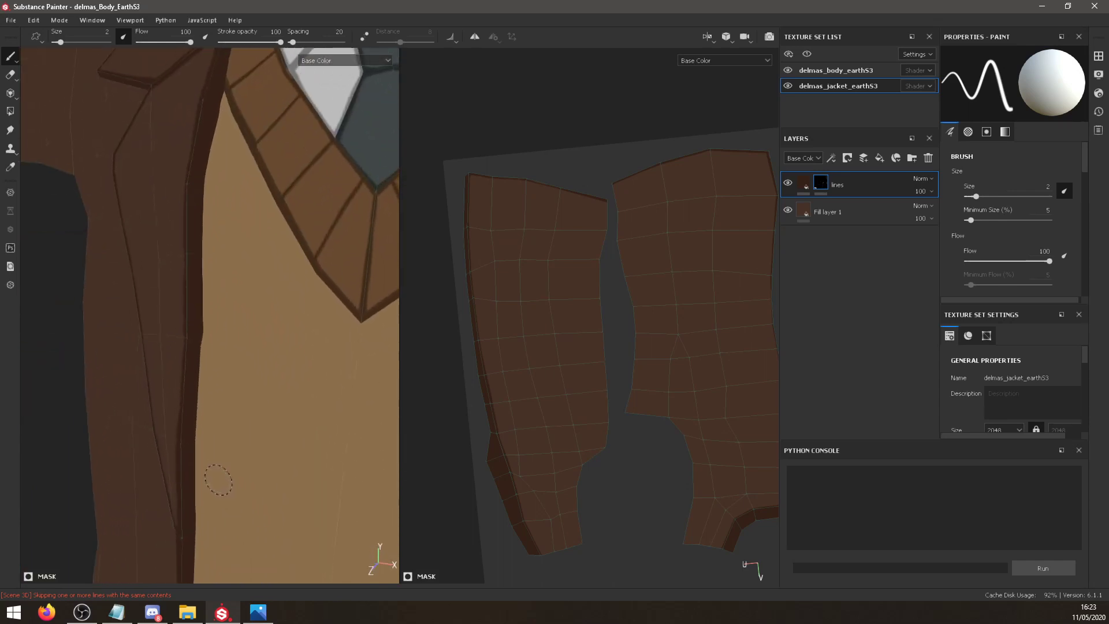
{"action": "scroll", "coordinate": [218, 479], "scroll_direction": "down", "scroll_amount": 6}
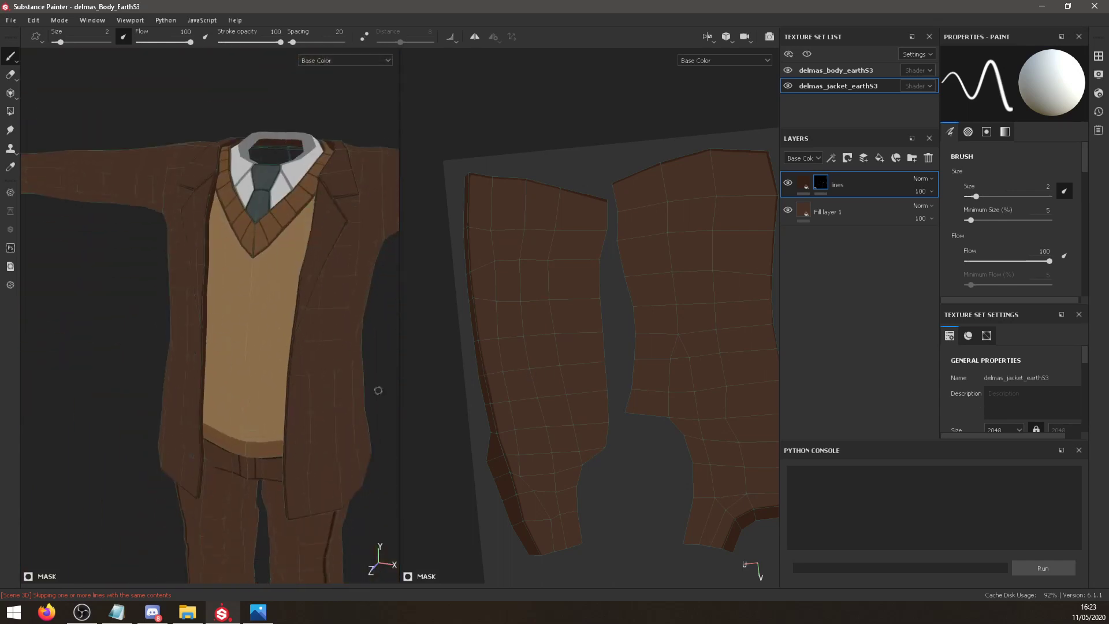
{"action": "left_click_drag", "start_coordinate": [378, 390], "coordinate": [259, 368], "text": "alt"}
{"action": "scroll", "coordinate": [335, 412], "scroll_direction": "up", "scroll_amount": 3}
{"action": "scroll", "coordinate": [328, 421], "scroll_direction": "down", "scroll_amount": 5}
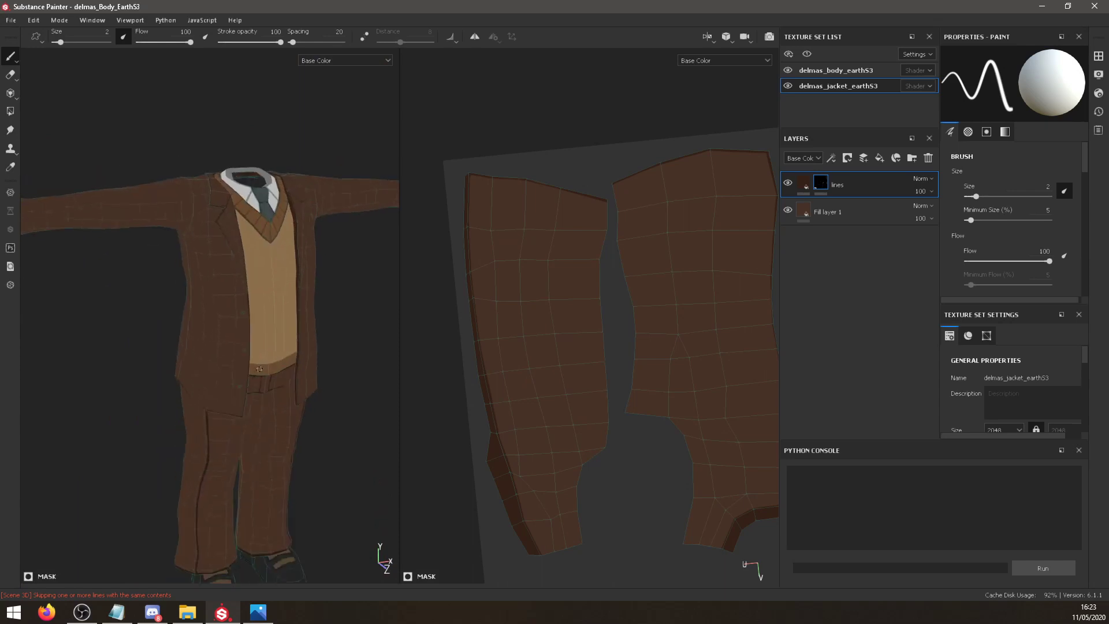
{"action": "scroll", "coordinate": [259, 369], "scroll_direction": "up", "scroll_amount": 5}
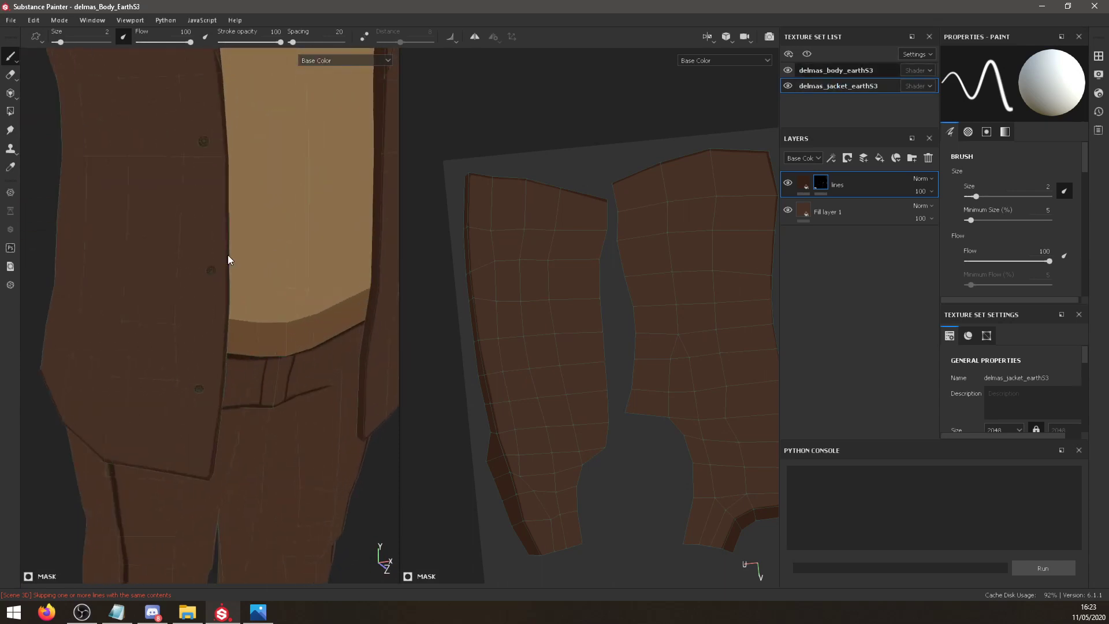
{"action": "middle_click_drag", "start_coordinate": [228, 254], "coordinate": [209, 349], "text": "alt"}
{"action": "mouse_move", "coordinate": [209, 349]}
{"action": "left_mouse_down", "text": "alt"}
{"action": "mouse_move", "coordinate": [210, 366]}
{"action": "mouse_move", "coordinate": [222, 350]}
{"action": "left_mouse_up", "text": "alt"}
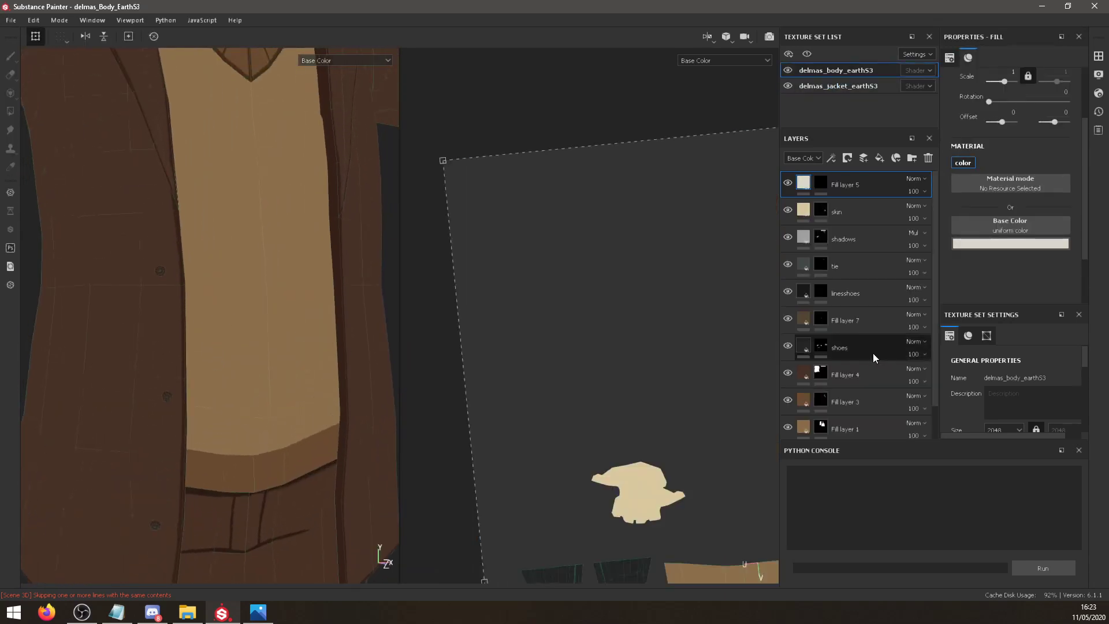
Hide the jacket texture set and check the body set's shadows, tie and Fill layer 5 by toggling their visibility.
{"action": "scroll", "coordinate": [874, 358], "scroll_direction": "down", "scroll_amount": 2}
{"action": "left_click", "coordinate": [788, 86]}
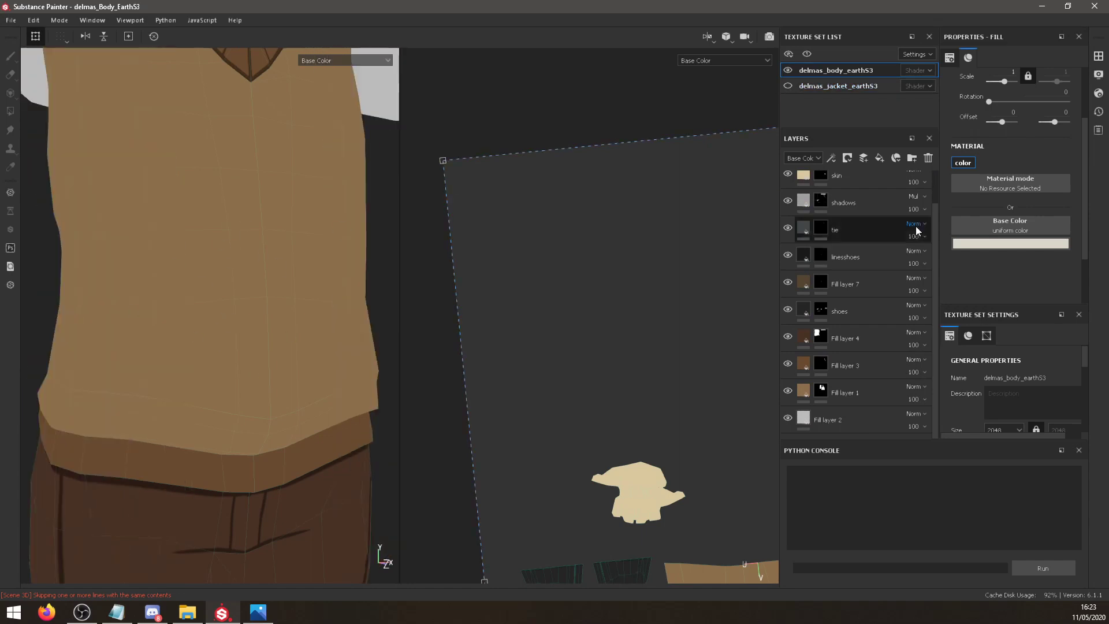
{"action": "left_click", "coordinate": [817, 314]}
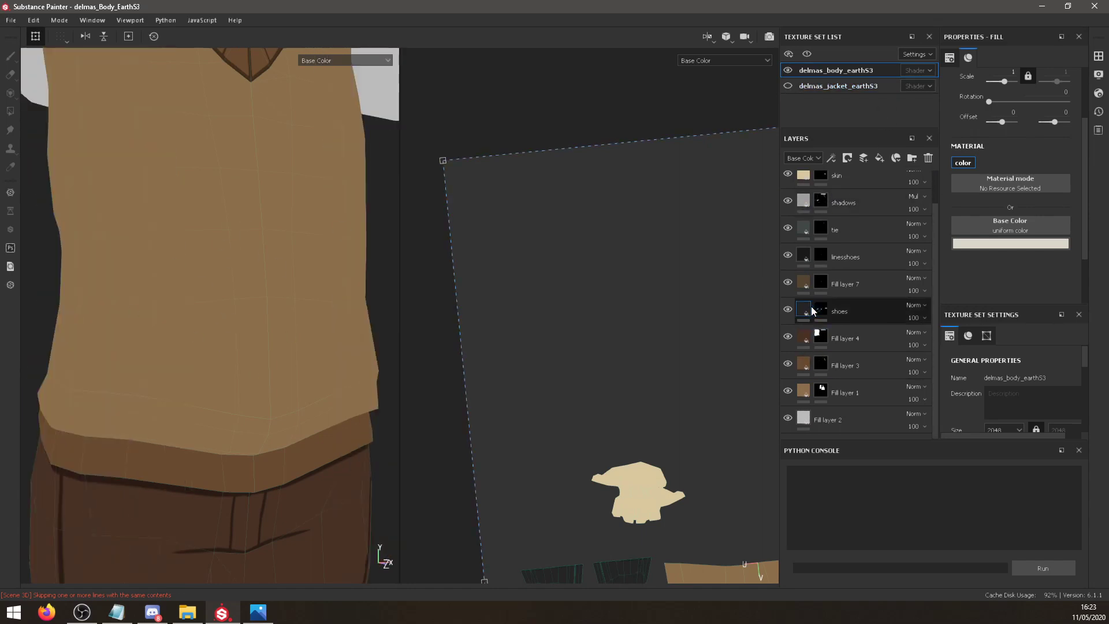
{"action": "left_click", "coordinate": [788, 201]}
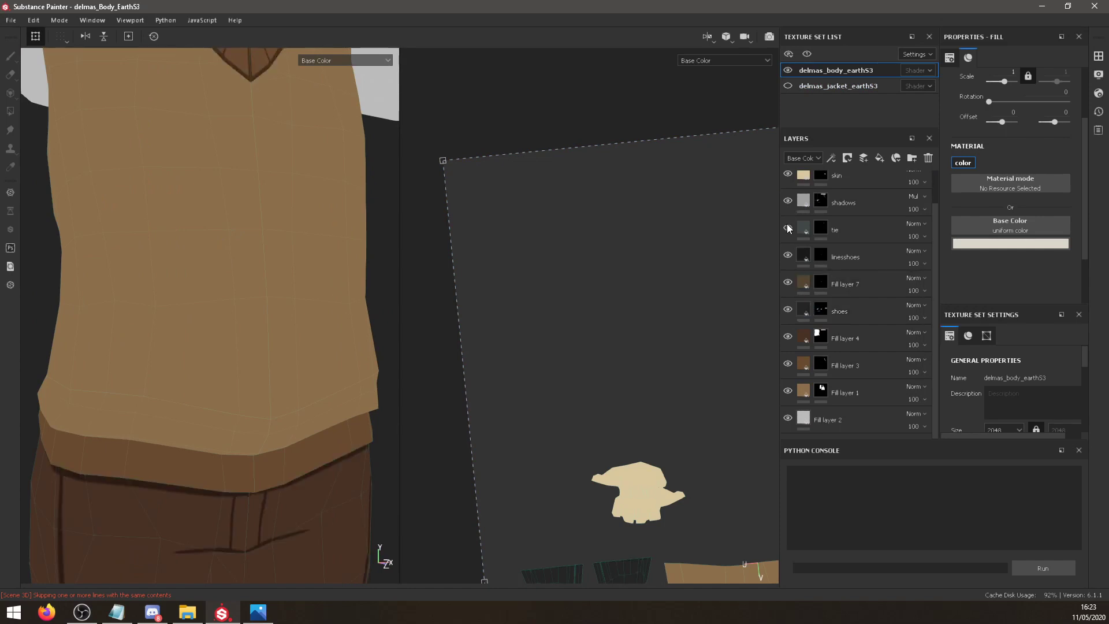
{"action": "left_click", "coordinate": [788, 229]}
{"action": "scroll", "coordinate": [791, 228], "scroll_direction": "up", "scroll_amount": 2}
{"action": "left_click", "coordinate": [786, 185]}
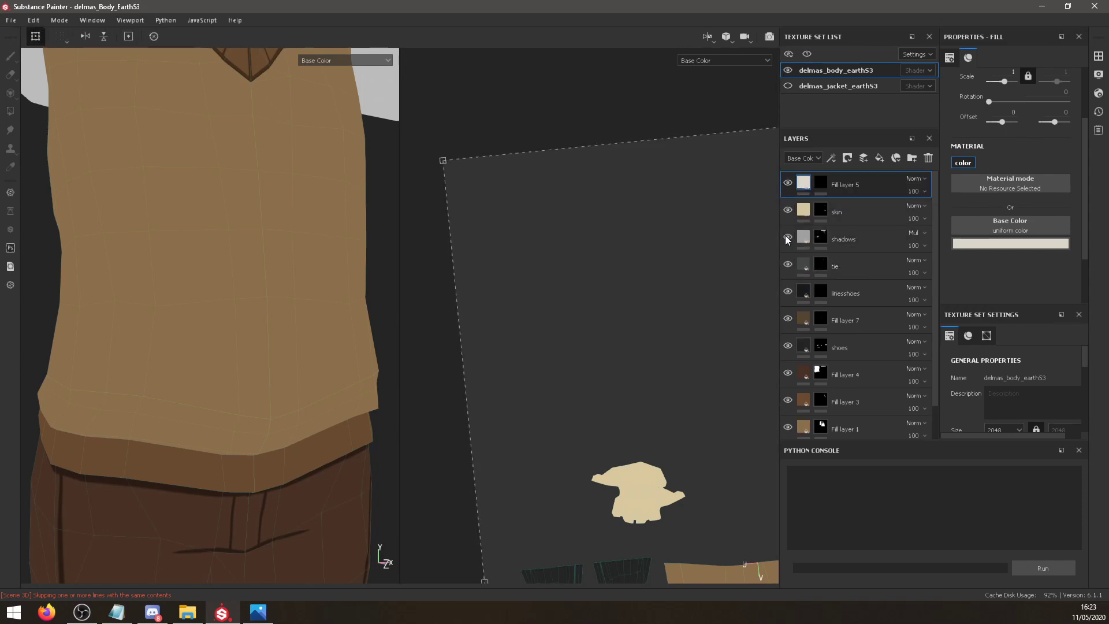
Switch to the body set's shadows layer mask and inspect the vest's front and hem band from several angles.
{"action": "left_click", "coordinate": [821, 237]}
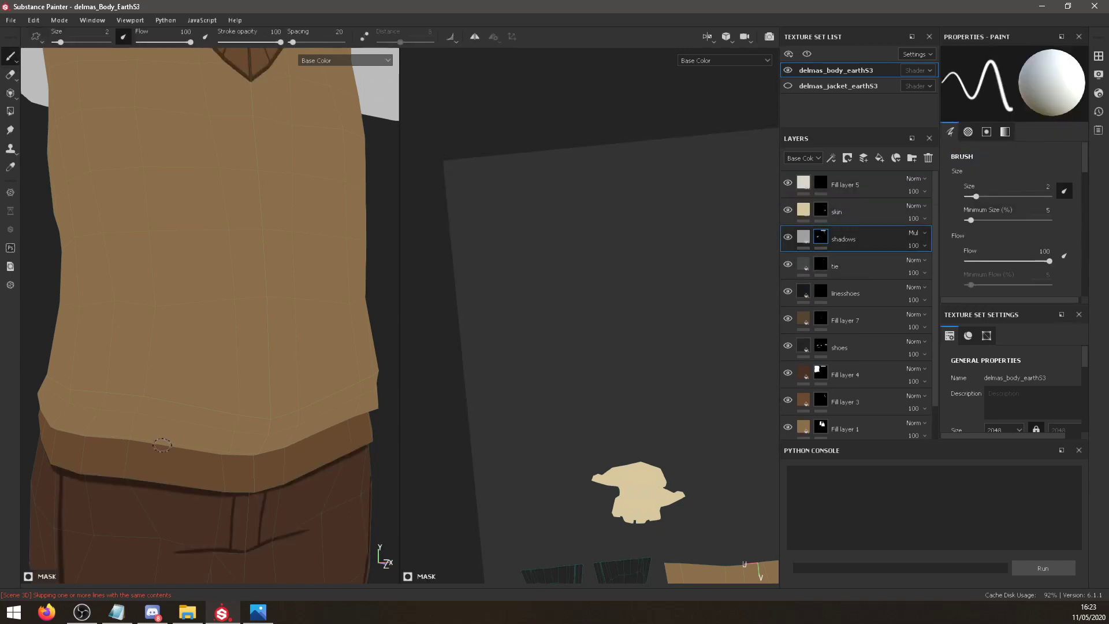
{"action": "mouse_move", "coordinate": [226, 477]}
{"action": "left_mouse_down", "text": "alt"}
{"action": "mouse_move", "coordinate": [161, 399]}
{"action": "mouse_move", "coordinate": [225, 479]}
{"action": "left_mouse_up", "text": "alt"}
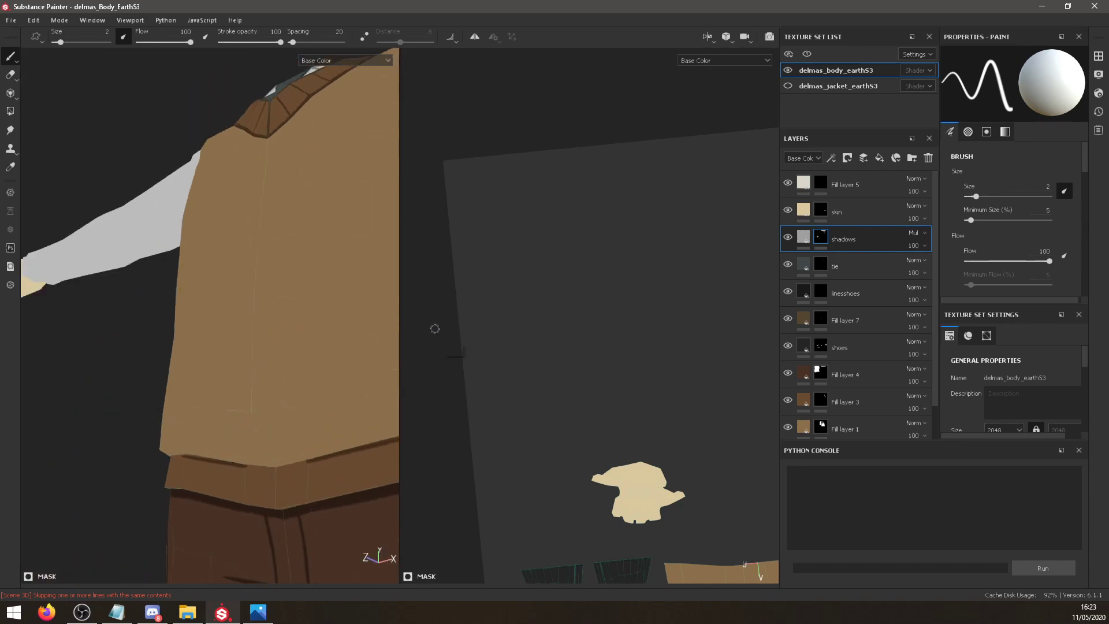
{"action": "left_click_drag", "start_coordinate": [230, 114], "coordinate": [152, 246], "text": "alt"}
{"action": "scroll", "coordinate": [153, 247], "scroll_direction": "down", "scroll_amount": 3}
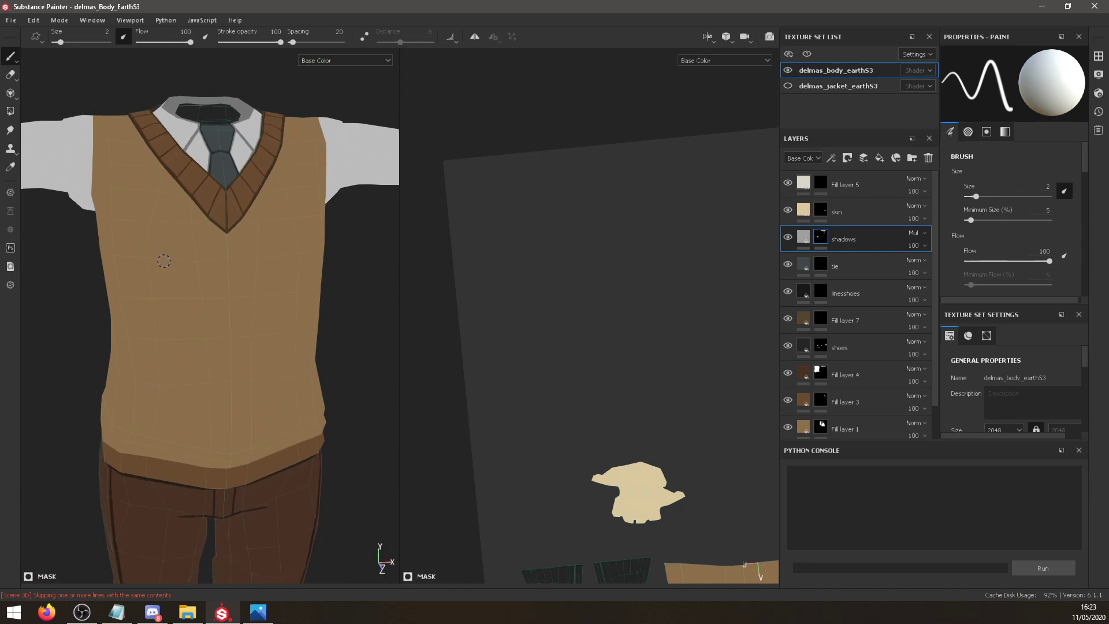
{"action": "mouse_move", "coordinate": [289, 444]}
{"action": "left_mouse_down"}
{"action": "mouse_move", "coordinate": [161, 456]}
{"action": "mouse_move", "coordinate": [236, 471]}
{"action": "left_mouse_up"}
{"action": "scroll", "coordinate": [231, 411], "scroll_direction": "up", "scroll_amount": 5}
{"action": "scroll", "coordinate": [470, 317], "scroll_direction": "down", "scroll_amount": 6}
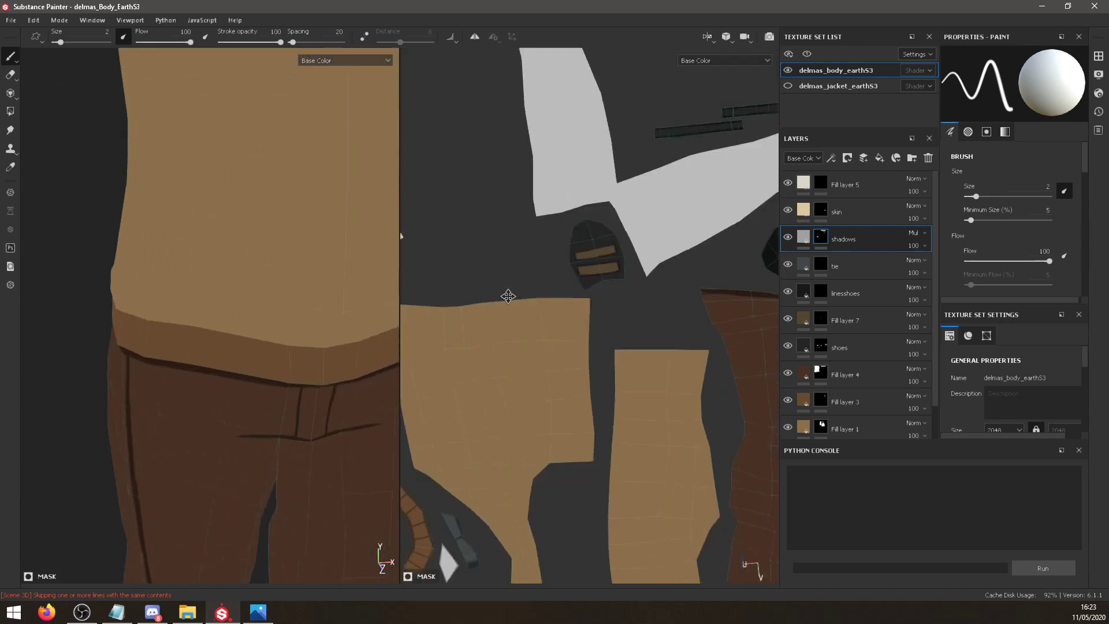
Try painting a short rib line across the vest hem band's UV strip on the shadows mask, then undo it.
{"action": "scroll", "coordinate": [534, 351], "scroll_direction": "down", "scroll_amount": 3}
{"action": "middle_click_drag", "start_coordinate": [534, 351], "coordinate": [557, 370], "text": "alt"}
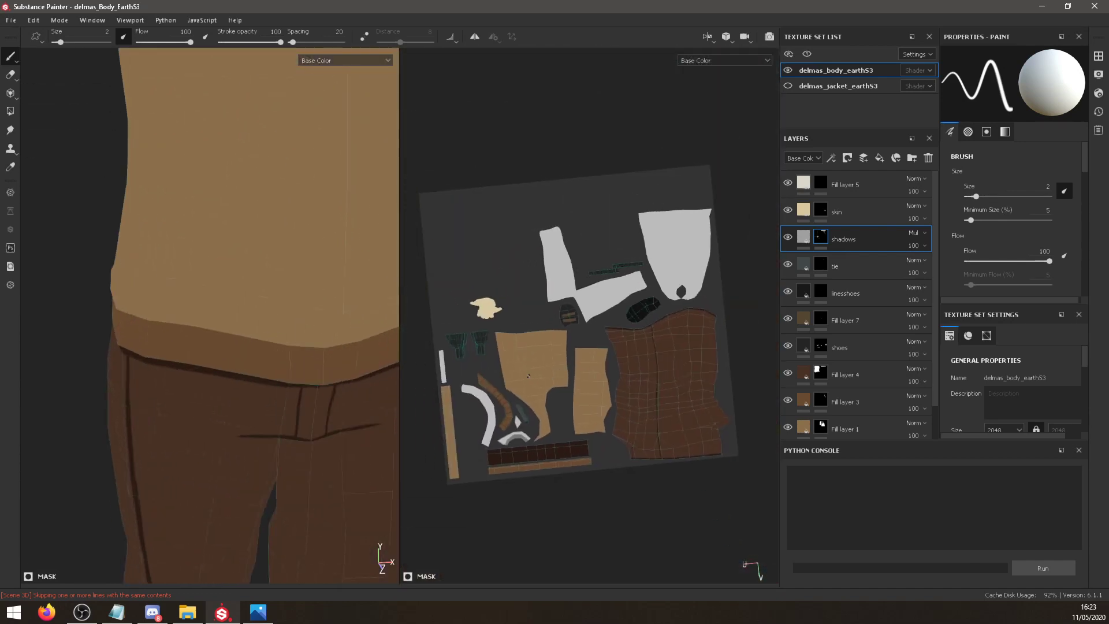
{"action": "left_click_drag", "start_coordinate": [557, 370], "coordinate": [670, 347], "text": "alt"}
{"action": "middle_click_drag", "start_coordinate": [670, 346], "coordinate": [565, 356], "text": "alt"}
{"action": "left_click_drag", "start_coordinate": [565, 355], "coordinate": [450, 358], "text": "alt"}
{"action": "middle_click_drag", "start_coordinate": [450, 358], "coordinate": [589, 413], "text": "alt"}
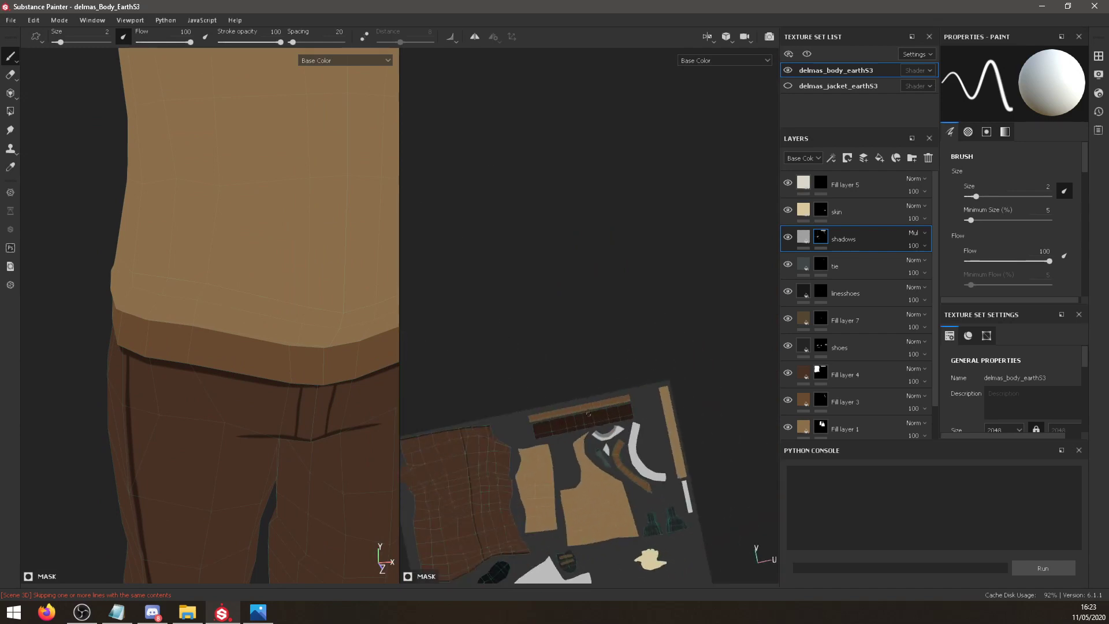
{"action": "scroll", "coordinate": [535, 415], "scroll_direction": "up", "scroll_amount": 6}
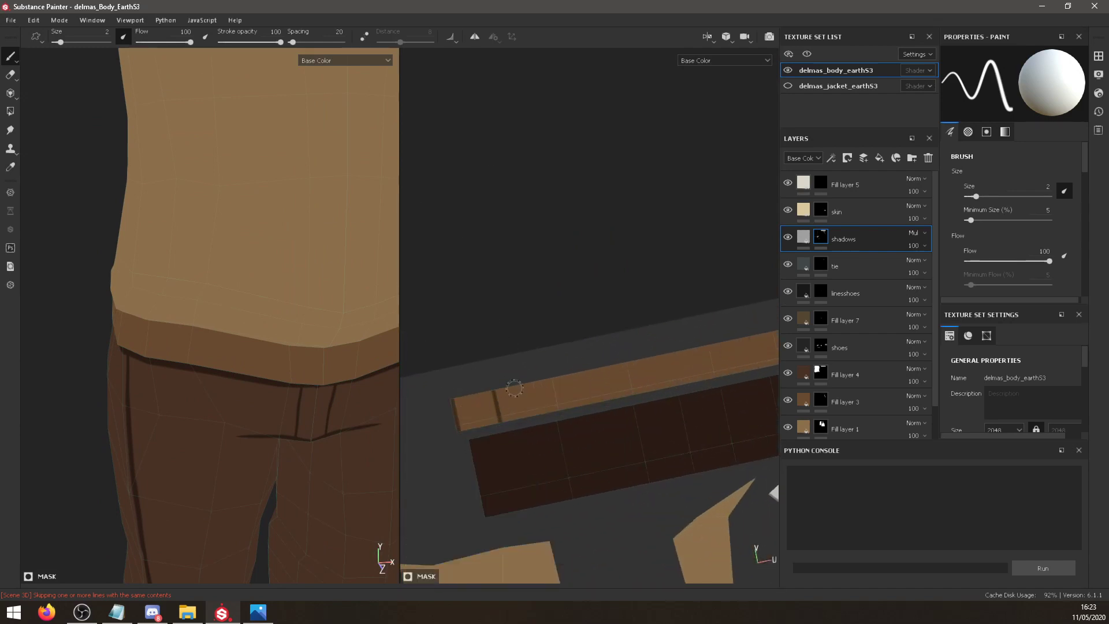
{"action": "key", "text": "ctrl+z"}
{"action": "left_click_drag", "start_coordinate": [690, 346], "coordinate": [698, 381]}
{"action": "key", "text": "ctrl+z"}
Try rib lines near the opposite end of the hem band's UV strip, undoing each attempt.
{"action": "left_click_drag", "start_coordinate": [750, 336], "coordinate": [751, 341]}
{"action": "mouse_move", "coordinate": [715, 347]}
{"action": "middle_mouse_down", "text": "alt"}
{"action": "mouse_move", "coordinate": [552, 341]}
{"action": "mouse_move", "coordinate": [470, 362]}
{"action": "middle_mouse_up", "text": "alt"}
{"action": "key", "text": "ctrl+z"}
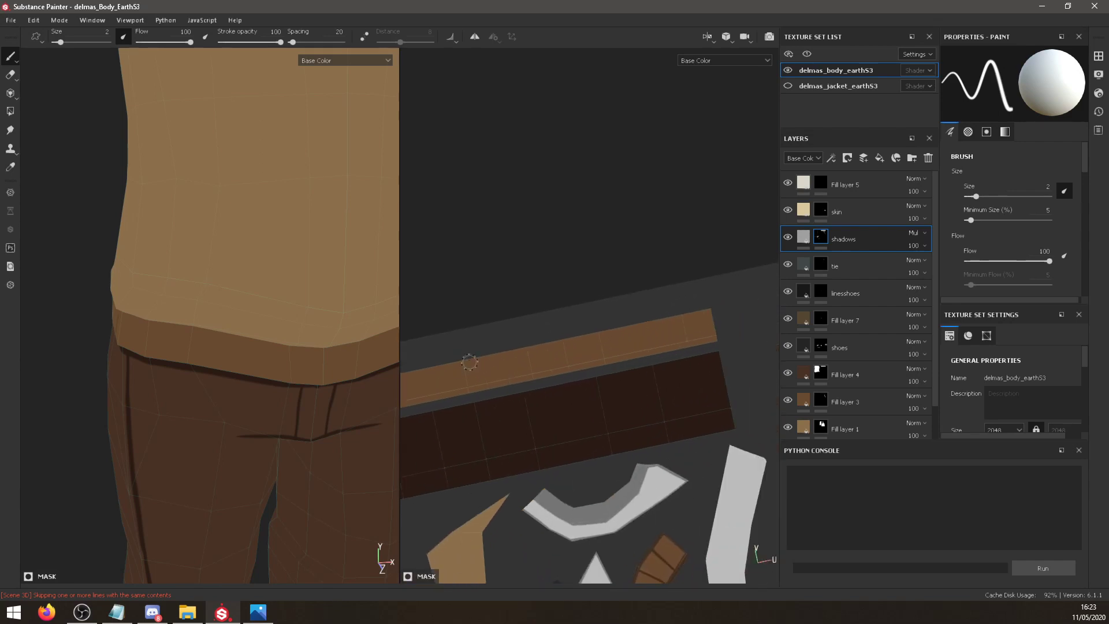
{"action": "mouse_move", "coordinate": [700, 315]}
{"action": "left_mouse_down"}
{"action": "mouse_move", "coordinate": [703, 345]}
{"action": "mouse_move", "coordinate": [685, 347]}
{"action": "left_mouse_up"}
{"action": "key", "text": "ctrl+z"}
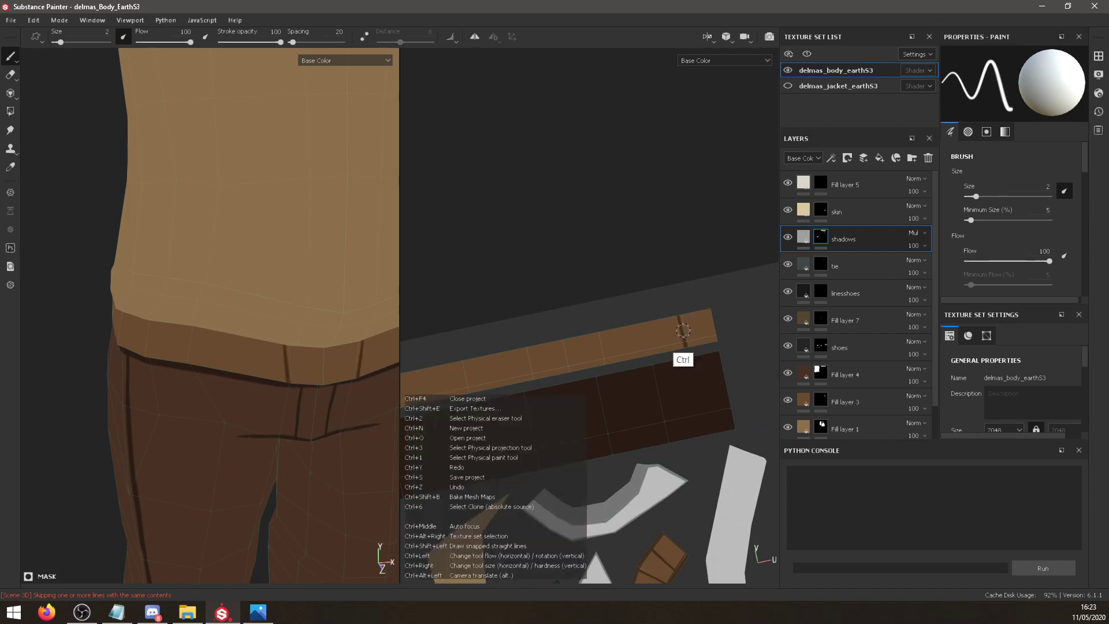
{"action": "key", "text": "ctrl+z"}
Paint a series of short, evenly spaced rib lines across the hem strip, working inward from its end.
{"action": "mouse_move", "coordinate": [720, 345]}
{"action": "left_mouse_down"}
{"action": "mouse_move", "coordinate": [708, 294]}
{"action": "mouse_move", "coordinate": [677, 347]}
{"action": "left_mouse_up"}
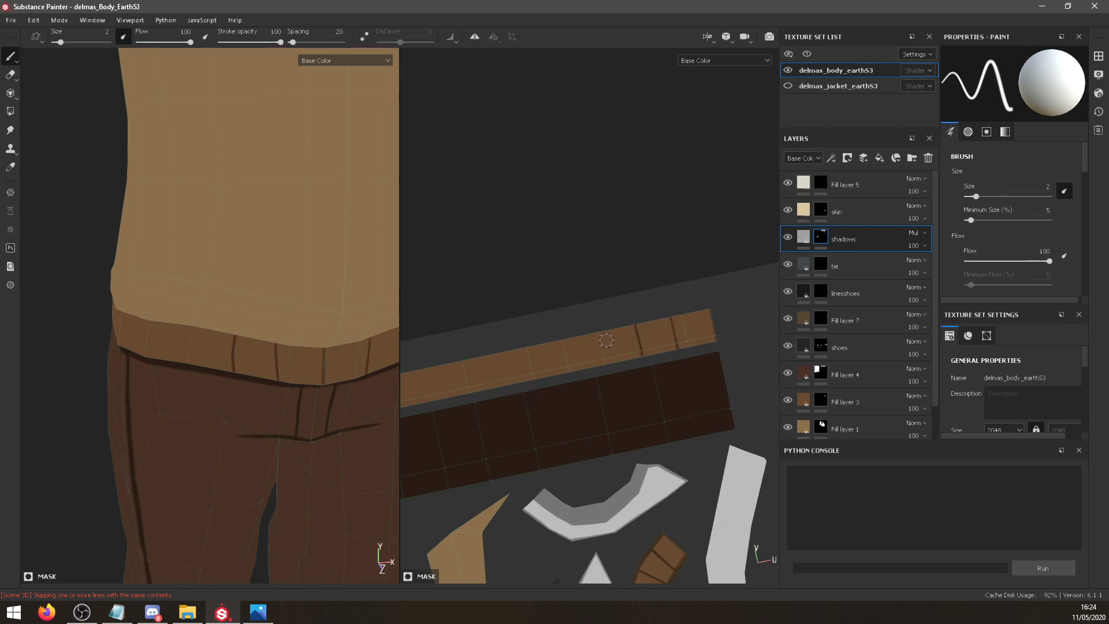
{"action": "mouse_move", "coordinate": [602, 335]}
{"action": "left_mouse_down"}
{"action": "mouse_move", "coordinate": [602, 369]}
{"action": "mouse_move", "coordinate": [553, 342]}
{"action": "left_mouse_up"}
{"action": "key", "text": "ctrl+z"}
{"action": "left_click_drag", "start_coordinate": [511, 382], "coordinate": [502, 329]}
{"action": "left_click_drag", "start_coordinate": [469, 390], "coordinate": [453, 345]}
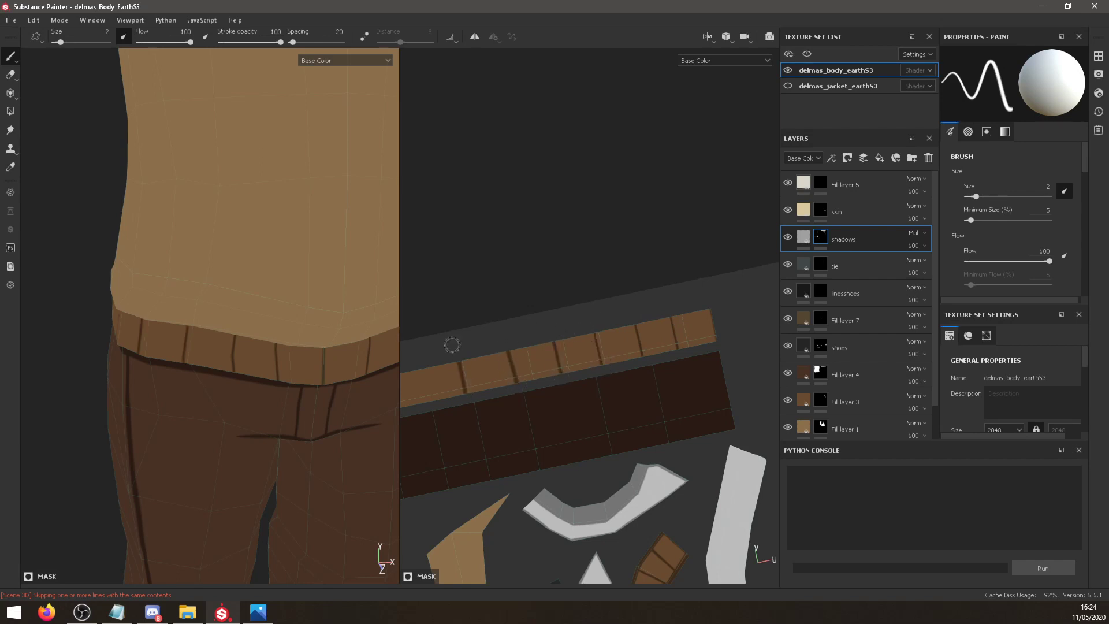
Continue the rib lines across the rest of the hem strip up to its far end.
{"action": "middle_click_drag", "start_coordinate": [460, 364], "coordinate": [605, 354], "text": "alt"}
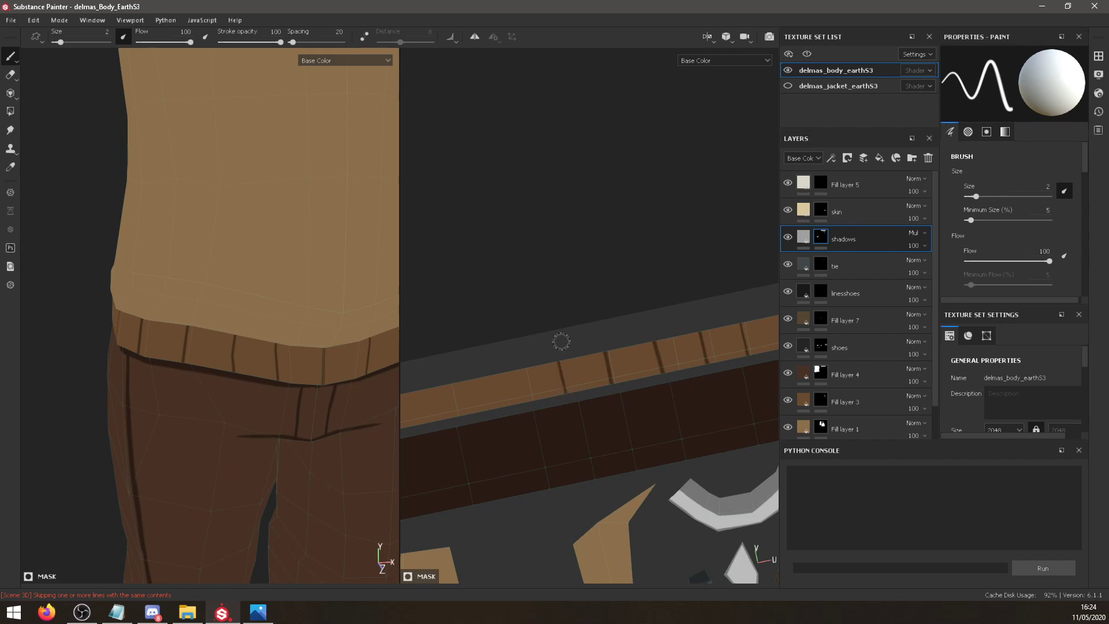
{"action": "key", "text": "ctrl+z"}
{"action": "left_click_drag", "start_coordinate": [473, 422], "coordinate": [456, 365]}
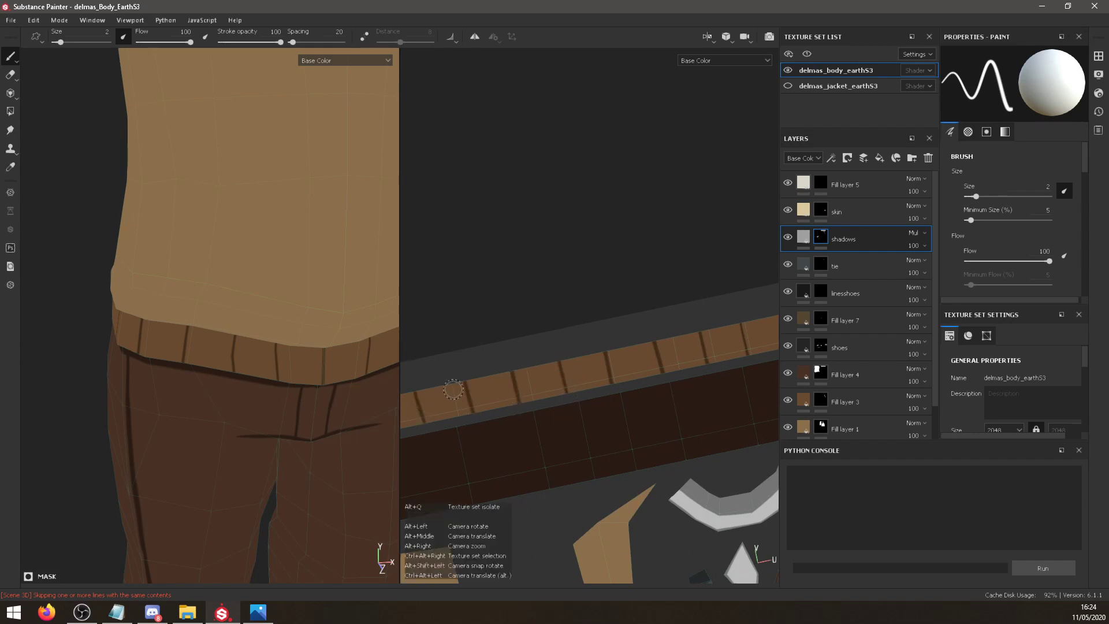
{"action": "middle_click_drag", "start_coordinate": [503, 376], "coordinate": [623, 353], "text": "alt"}
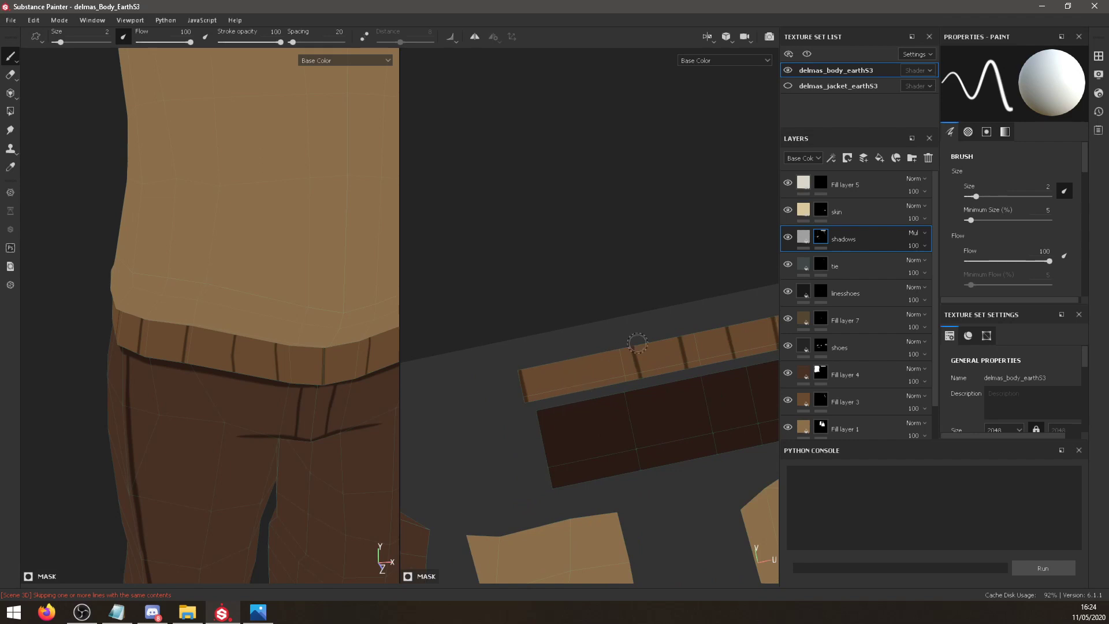
{"action": "key", "text": "ctrl+z"}
{"action": "mouse_move", "coordinate": [603, 353]}
{"action": "left_mouse_down"}
{"action": "mouse_move", "coordinate": [609, 383]}
{"action": "mouse_move", "coordinate": [568, 391]}
{"action": "left_mouse_up"}
{"action": "middle_click_drag", "start_coordinate": [381, 358], "coordinate": [269, 356], "text": "alt"}
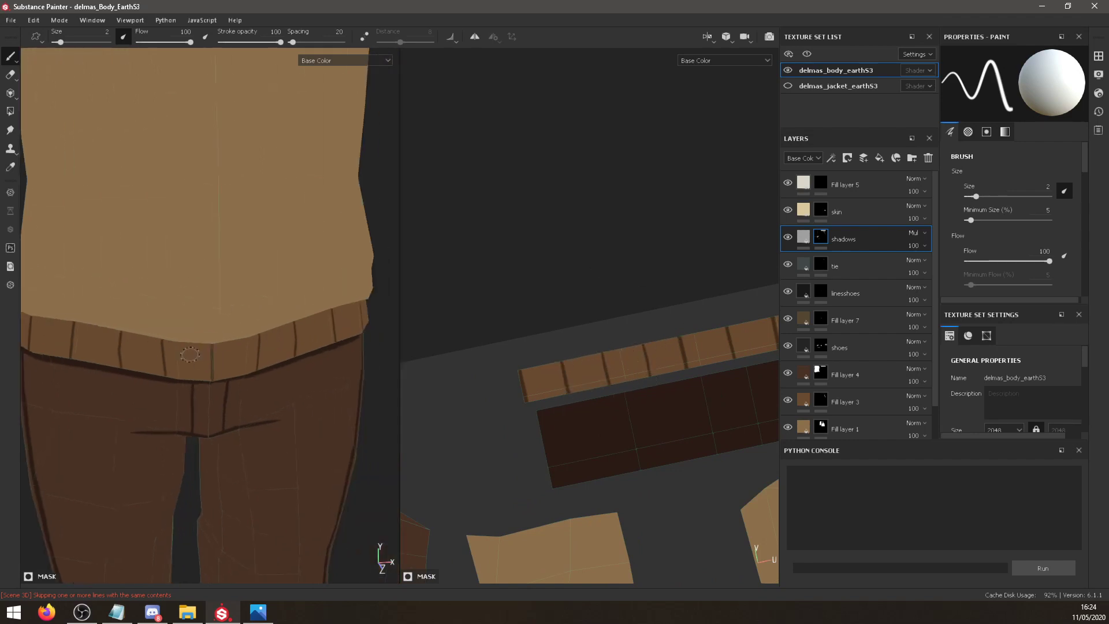
Reduce the brush size to 0.71 and draw straight dark lines along the hem strip's long edge facing the waistband strip.
{"action": "middle_click_drag", "start_coordinate": [630, 390], "coordinate": [545, 404], "text": "alt"}
{"action": "left_click_drag", "start_coordinate": [544, 404], "coordinate": [498, 380], "text": "alt"}
{"action": "scroll", "coordinate": [514, 377], "scroll_direction": "down", "scroll_amount": 2}
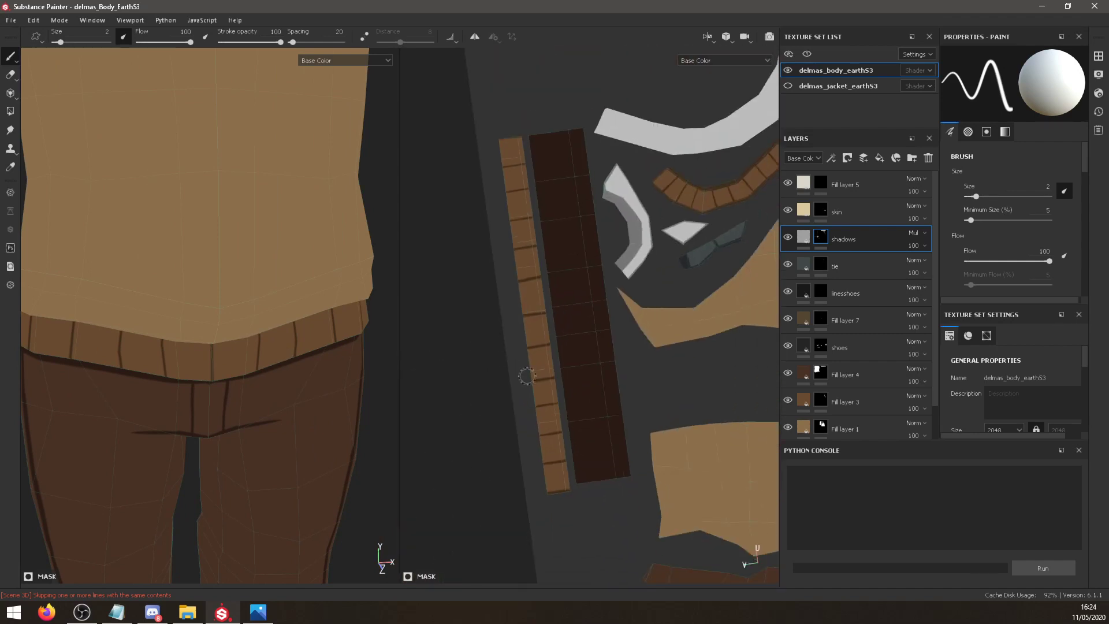
{"action": "middle_click_drag", "start_coordinate": [565, 377], "coordinate": [587, 376], "text": "alt"}
{"action": "mouse_move", "coordinate": [587, 376]}
{"action": "left_mouse_down", "text": "alt"}
{"action": "mouse_move", "coordinate": [589, 389]}
{"action": "mouse_move", "coordinate": [591, 376]}
{"action": "left_mouse_up", "text": "alt"}
{"action": "scroll", "coordinate": [594, 368], "scroll_direction": "up", "scroll_amount": 1}
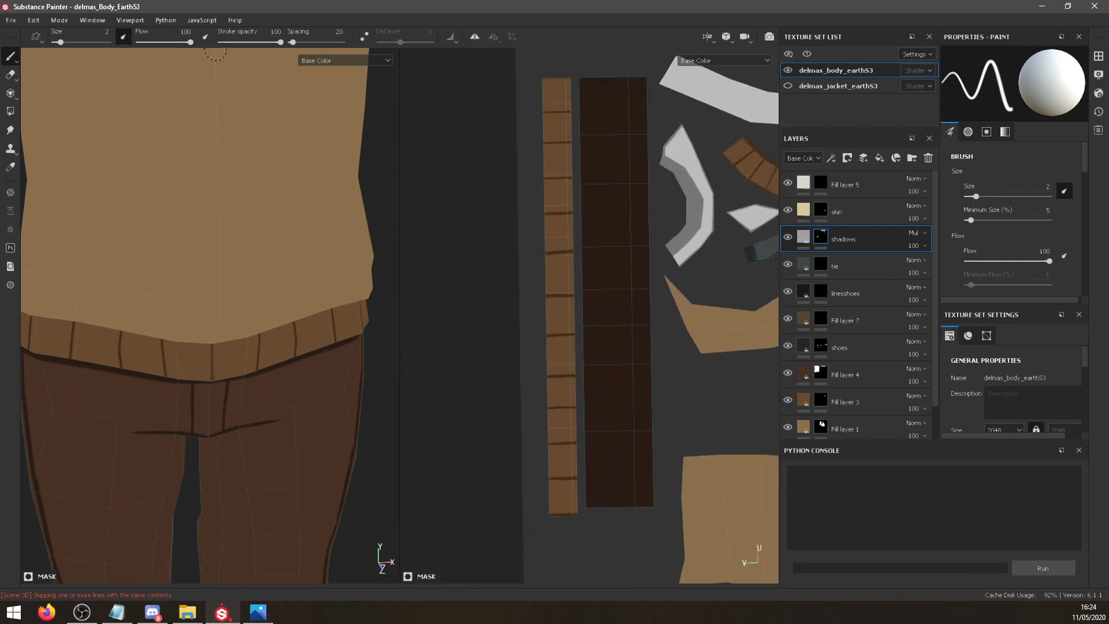
{"action": "left_click_drag", "start_coordinate": [67, 40], "coordinate": [58, 40]}
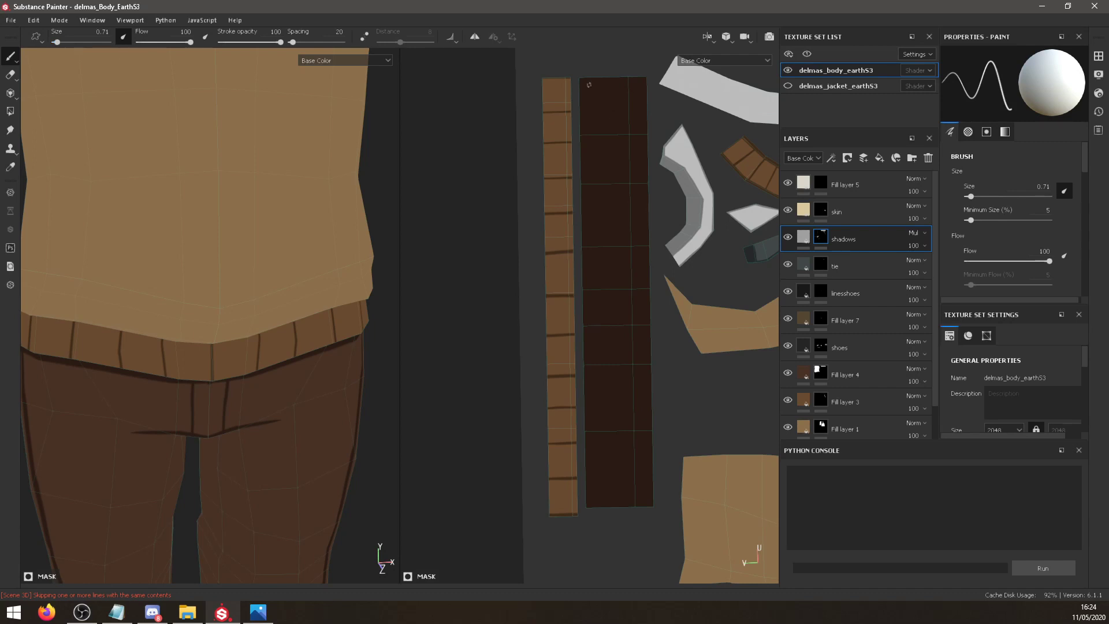
{"action": "left_click_drag", "start_coordinate": [569, 77], "coordinate": [577, 523]}
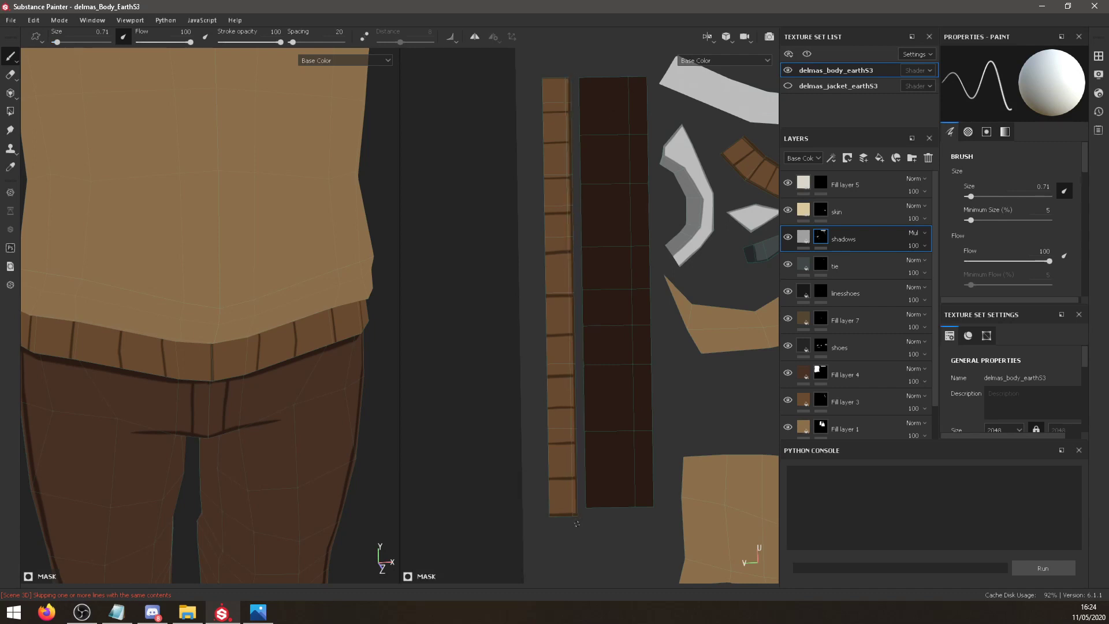
{"action": "left_click", "coordinate": [566, 67], "text": "shift"}
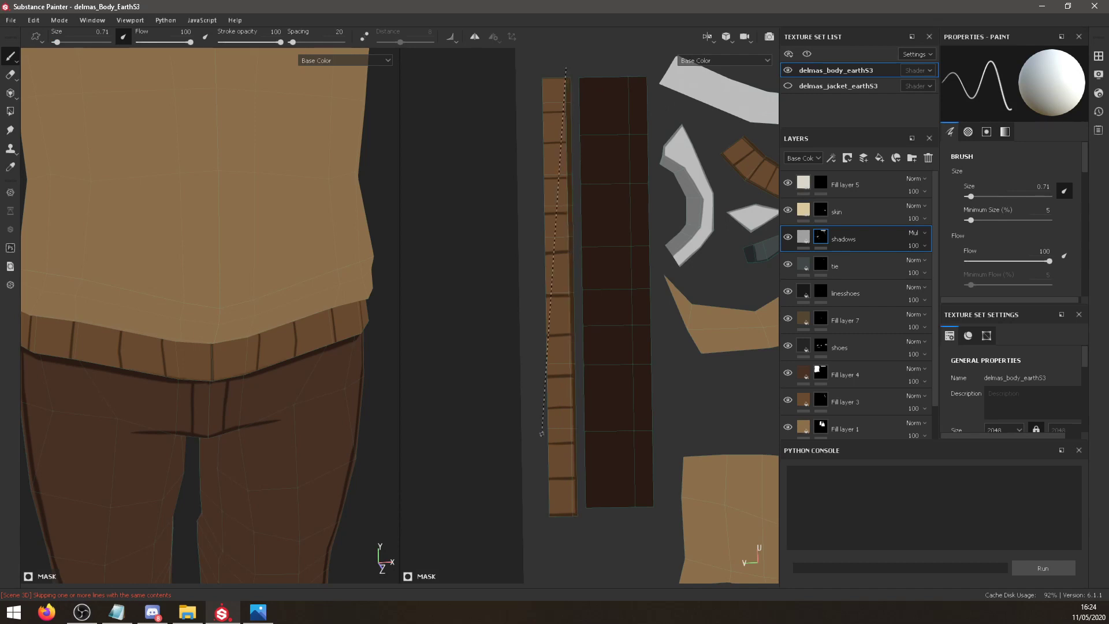
{"action": "left_click", "coordinate": [571, 529], "text": "shift"}
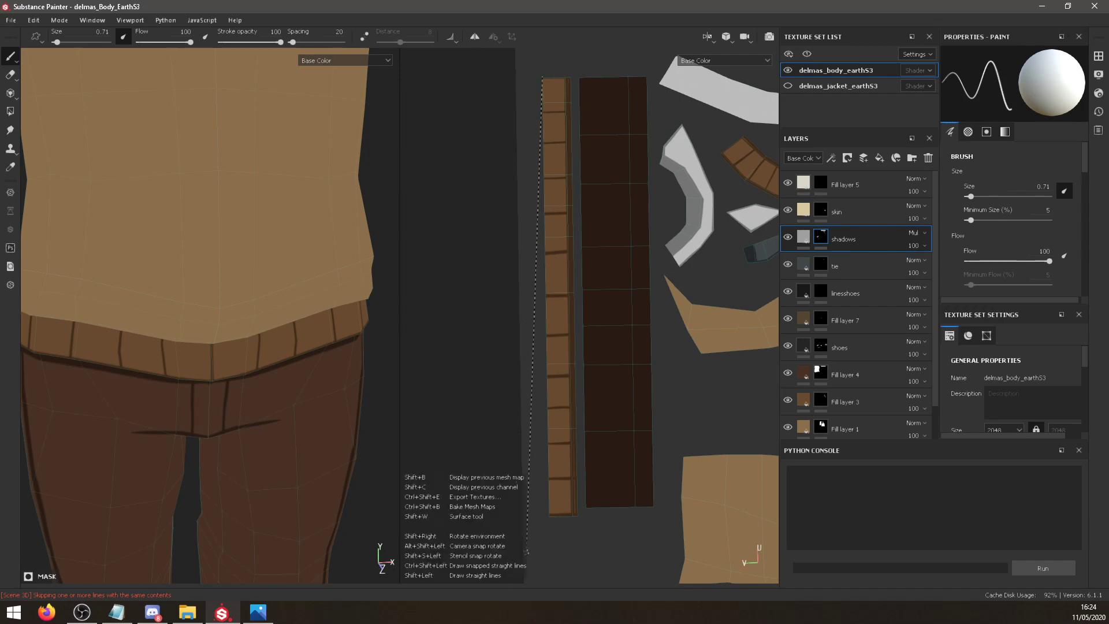
Draw straight dark lines along the hem strip's other long edge and reinforce the first edge line.
{"action": "left_click", "coordinate": [549, 532], "text": "shift"}
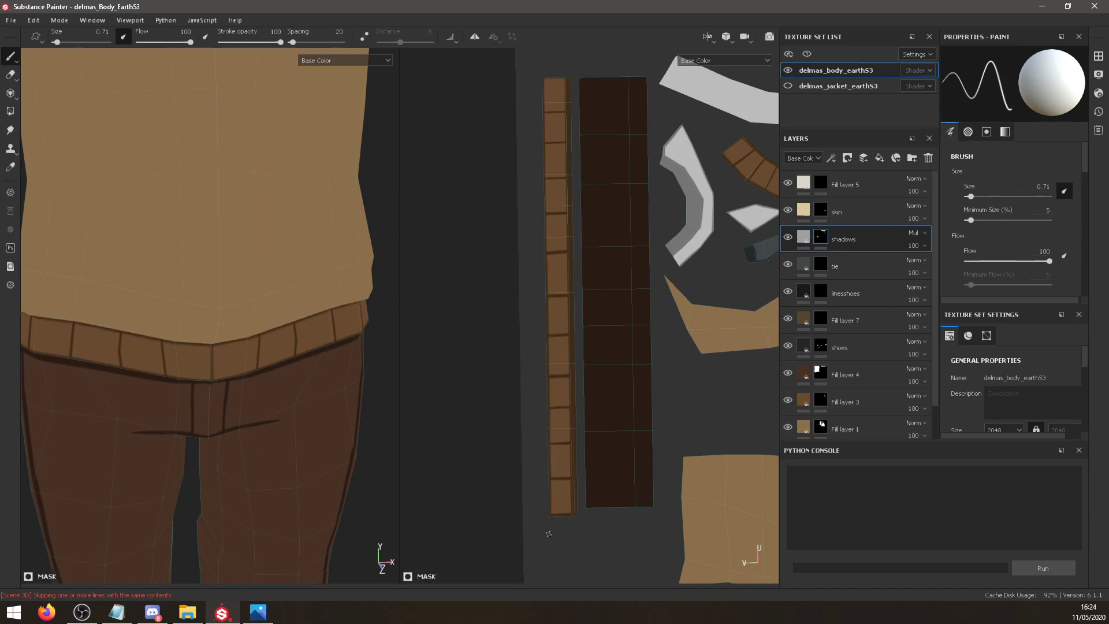
{"action": "left_click", "coordinate": [543, 77], "text": "shift"}
{"action": "left_click", "coordinate": [551, 528], "text": "shift"}
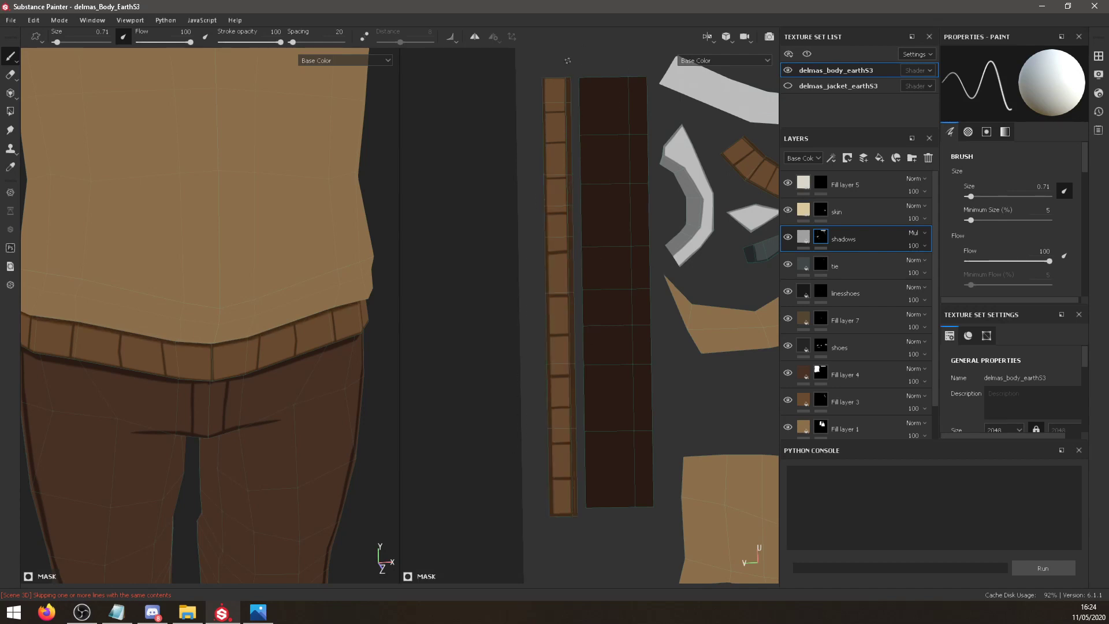
{"action": "left_click", "coordinate": [568, 67], "text": "shift"}
{"action": "left_click", "coordinate": [577, 529], "text": "shift"}
Check the hem ribs around the model and try small crease marks at the trouser knees, then undo them.
{"action": "scroll", "coordinate": [296, 283], "scroll_direction": "down", "scroll_amount": 6}
{"action": "left_click_drag", "start_coordinate": [296, 283], "coordinate": [272, 265], "text": "alt"}
{"action": "scroll", "coordinate": [257, 304], "scroll_direction": "up", "scroll_amount": 2}
{"action": "scroll", "coordinate": [257, 304], "scroll_direction": "down", "scroll_amount": 5}
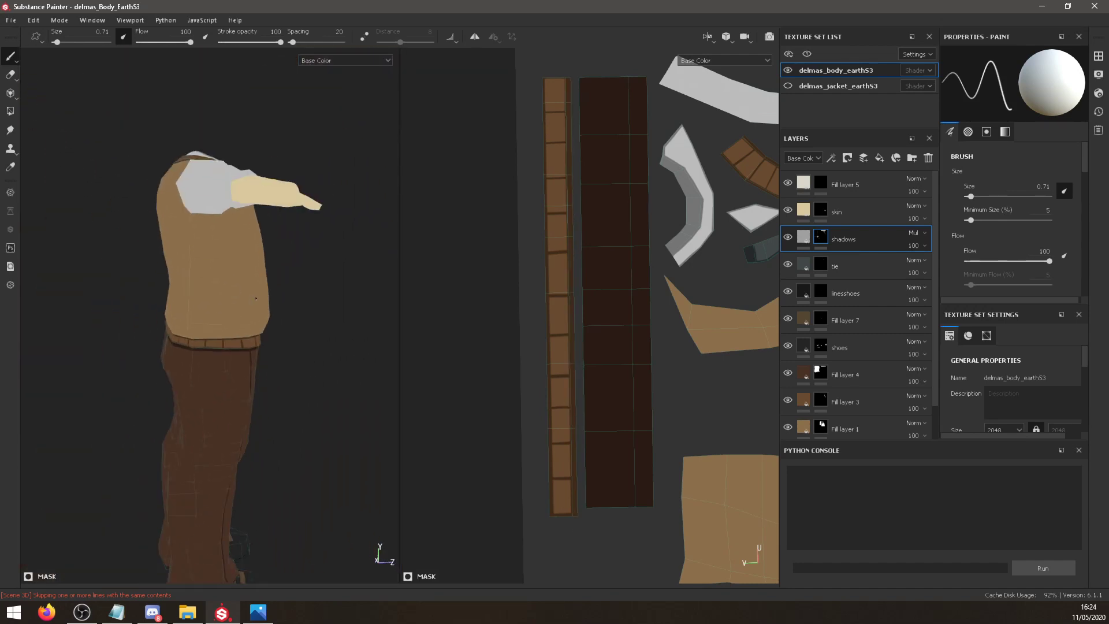
{"action": "left_click_drag", "start_coordinate": [257, 304], "coordinate": [208, 324], "text": "alt"}
{"action": "scroll", "coordinate": [197, 339], "scroll_direction": "up", "scroll_amount": 4}
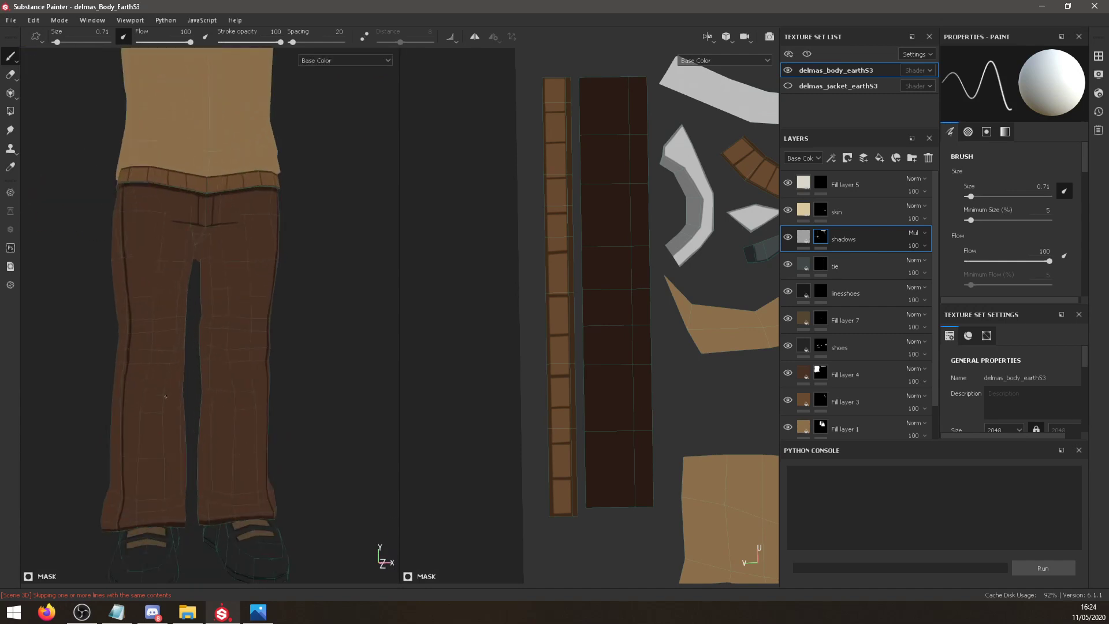
{"action": "left_click_drag", "start_coordinate": [170, 370], "coordinate": [243, 416], "text": "alt"}
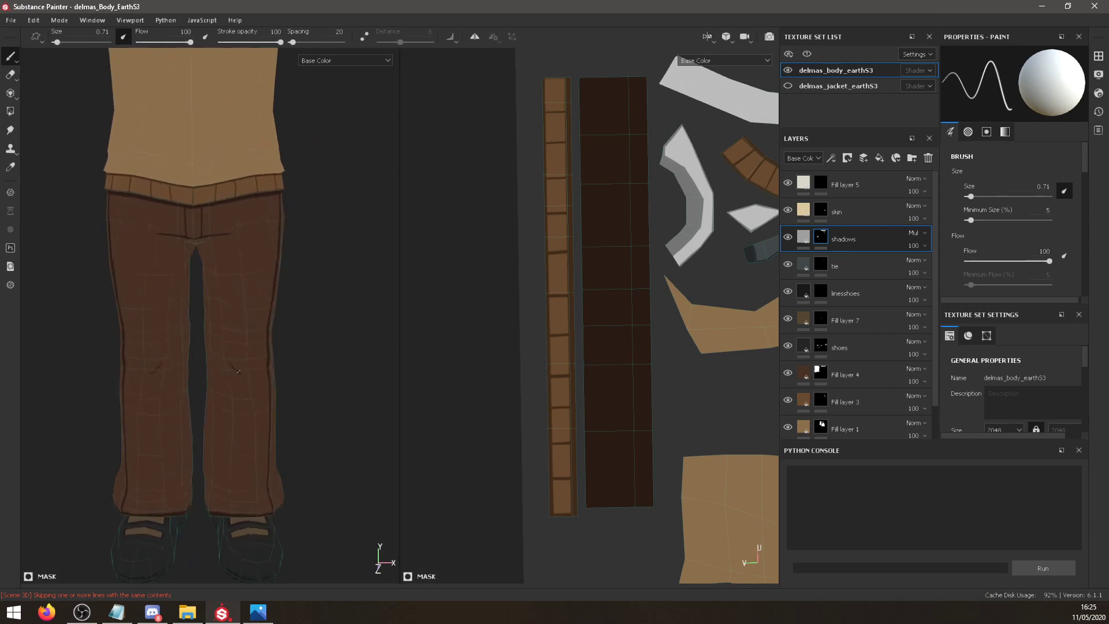
{"action": "left_click_drag", "start_coordinate": [238, 371], "coordinate": [257, 354], "text": "alt"}
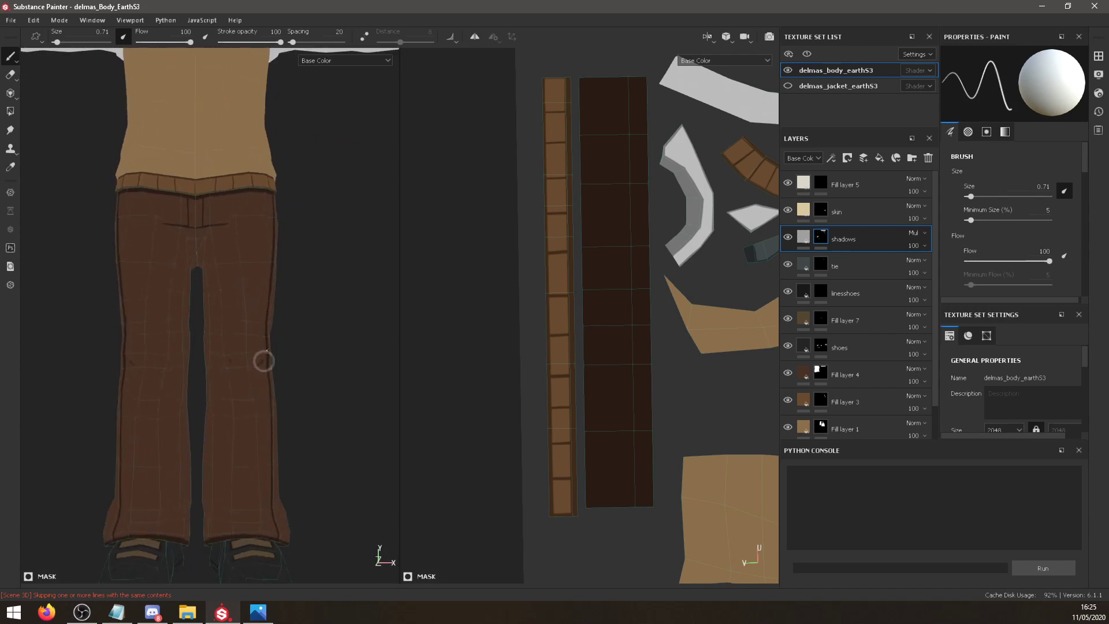
{"action": "key", "text": "ctrl+z"}
{"action": "left_click_drag", "start_coordinate": [261, 358], "coordinate": [123, 296], "text": "alt"}
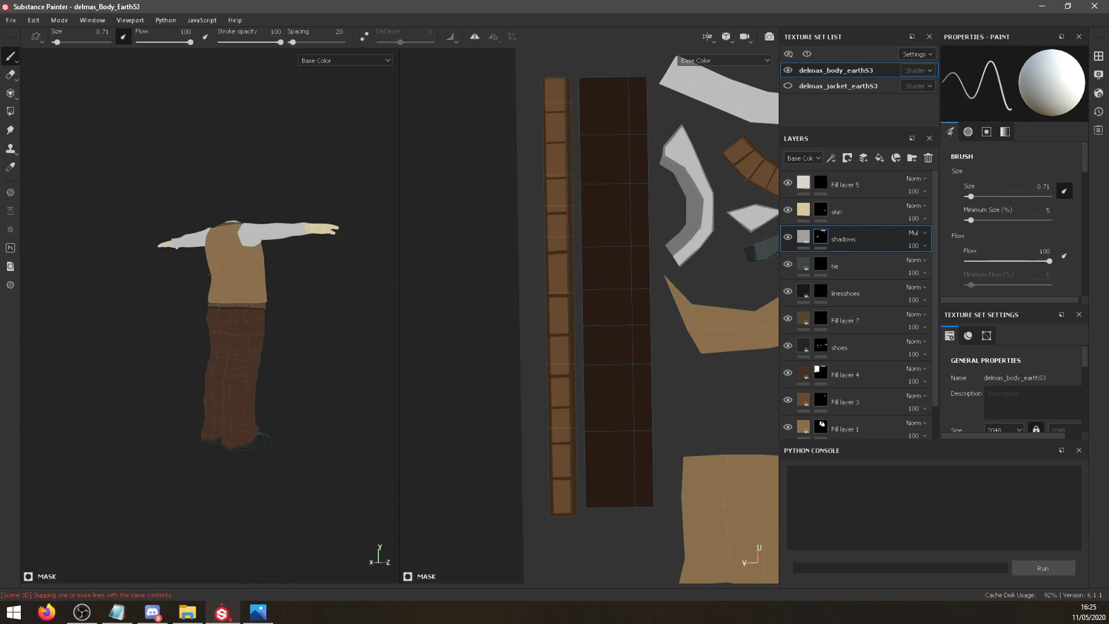
Paint a diagonal pocket line on the side of the trousers just below the waist on the shadows mask.
{"action": "right_click_drag", "start_coordinate": [209, 274], "coordinate": [260, 268], "text": "alt"}
{"action": "left_click_drag", "start_coordinate": [254, 267], "coordinate": [144, 264], "text": "alt"}
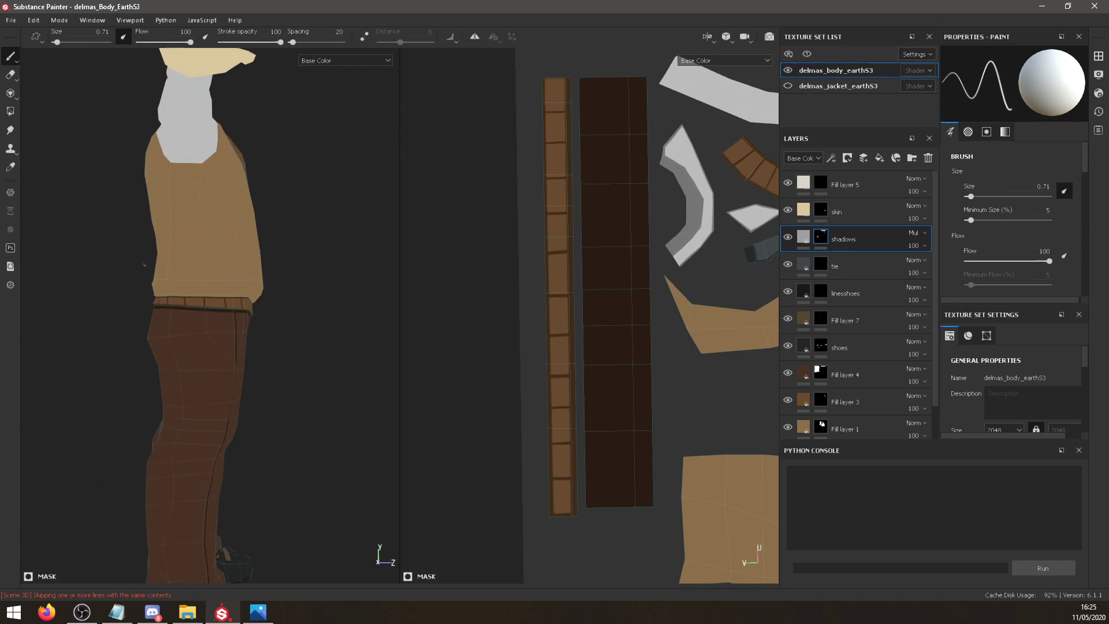
{"action": "right_click_drag", "start_coordinate": [145, 265], "coordinate": [218, 292], "text": "alt"}
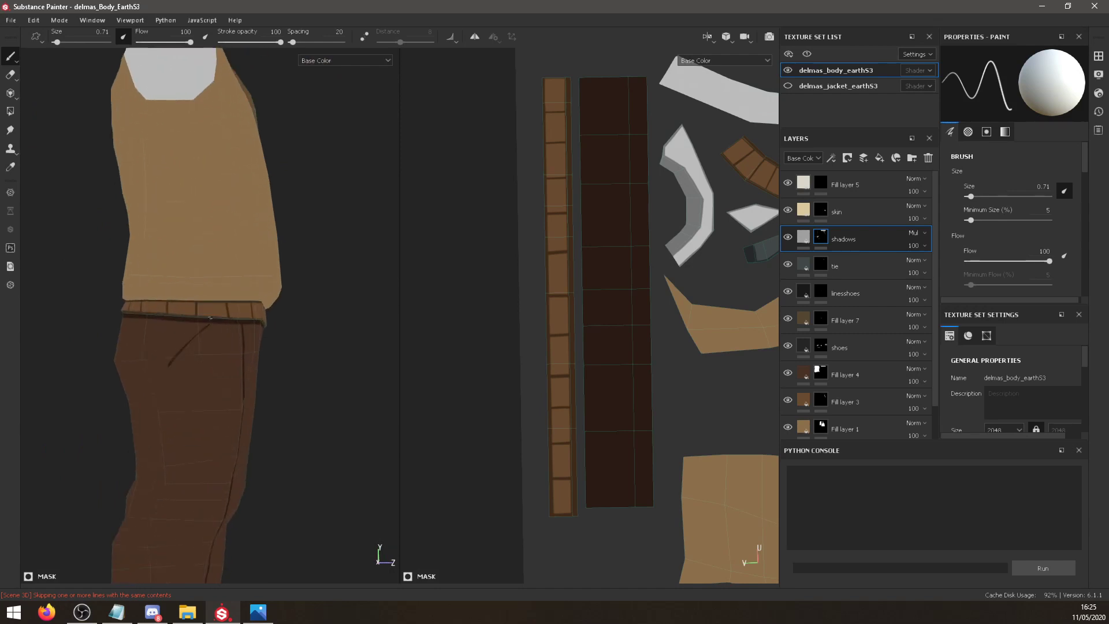
{"action": "left_click_drag", "start_coordinate": [210, 318], "coordinate": [190, 334], "text": "alt"}
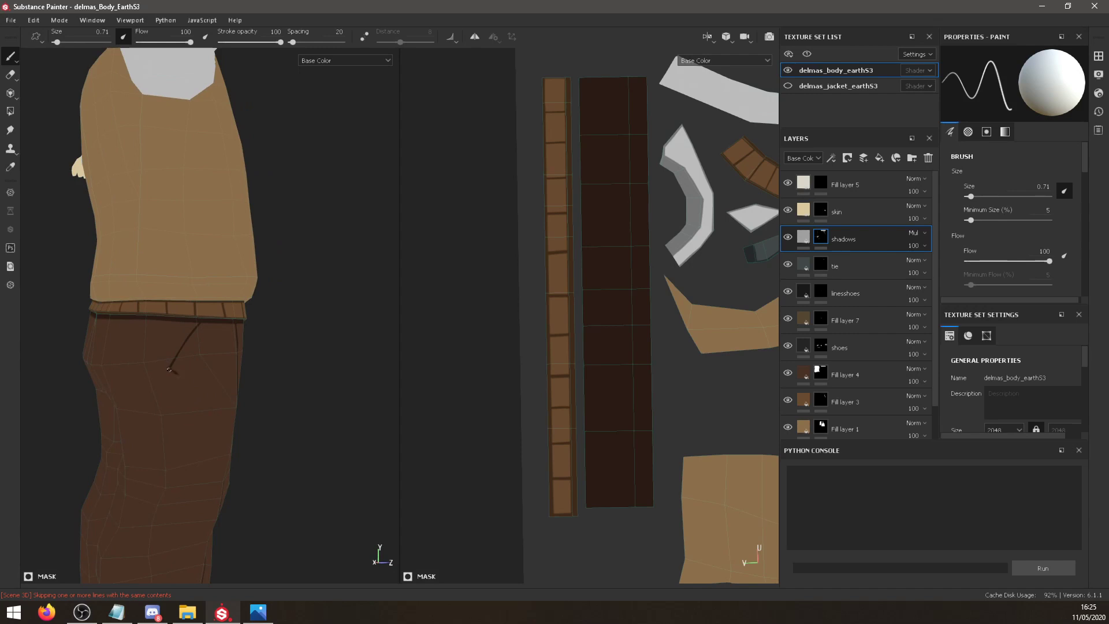
{"action": "key", "text": "ctrl+z"}
{"action": "mouse_move", "coordinate": [202, 322]}
{"action": "left_mouse_down", "text": "alt"}
{"action": "mouse_move", "coordinate": [275, 354]}
{"action": "mouse_move", "coordinate": [193, 338]}
{"action": "left_mouse_up", "text": "alt"}
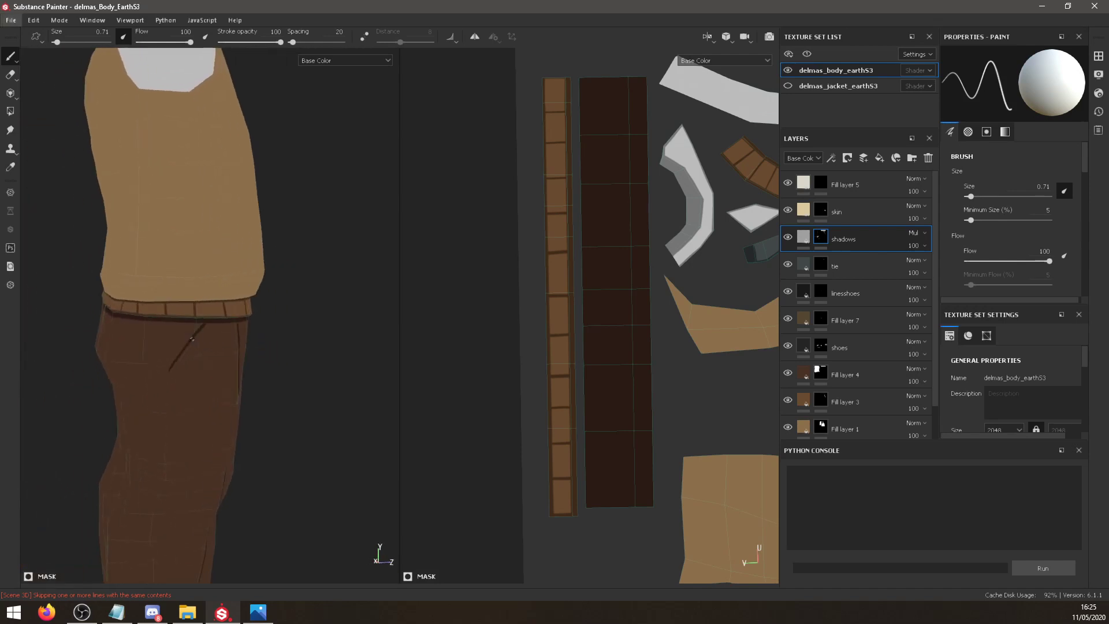
{"action": "left_click_drag", "start_coordinate": [259, 335], "coordinate": [253, 310], "text": "alt"}
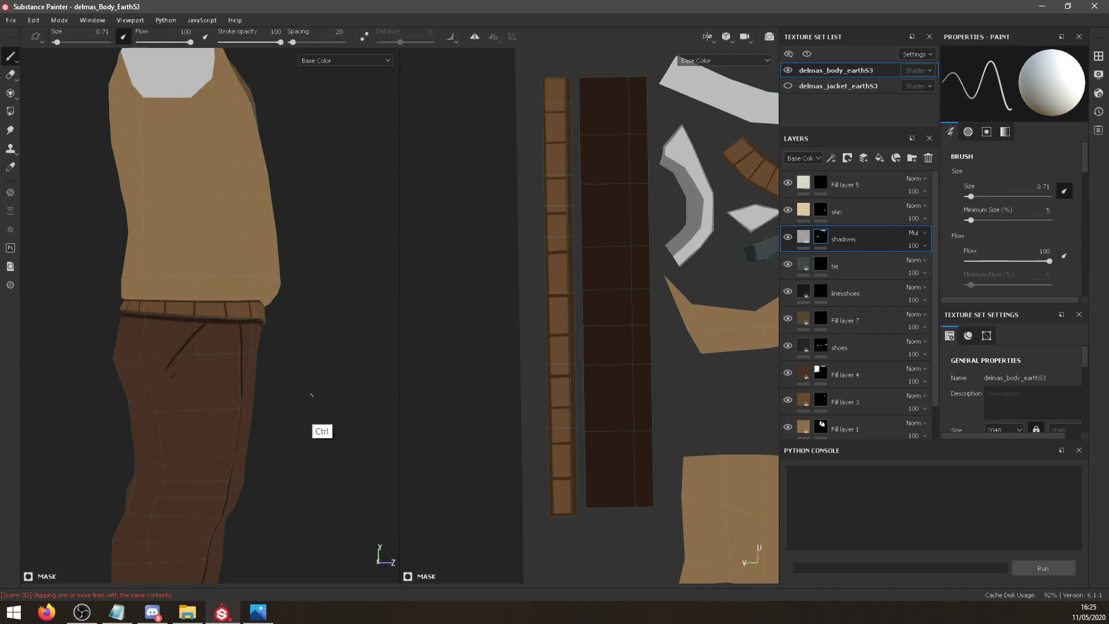
Add a new fill layer above the shadows layer and give it a black mask.
{"action": "left_click", "coordinate": [879, 158]}
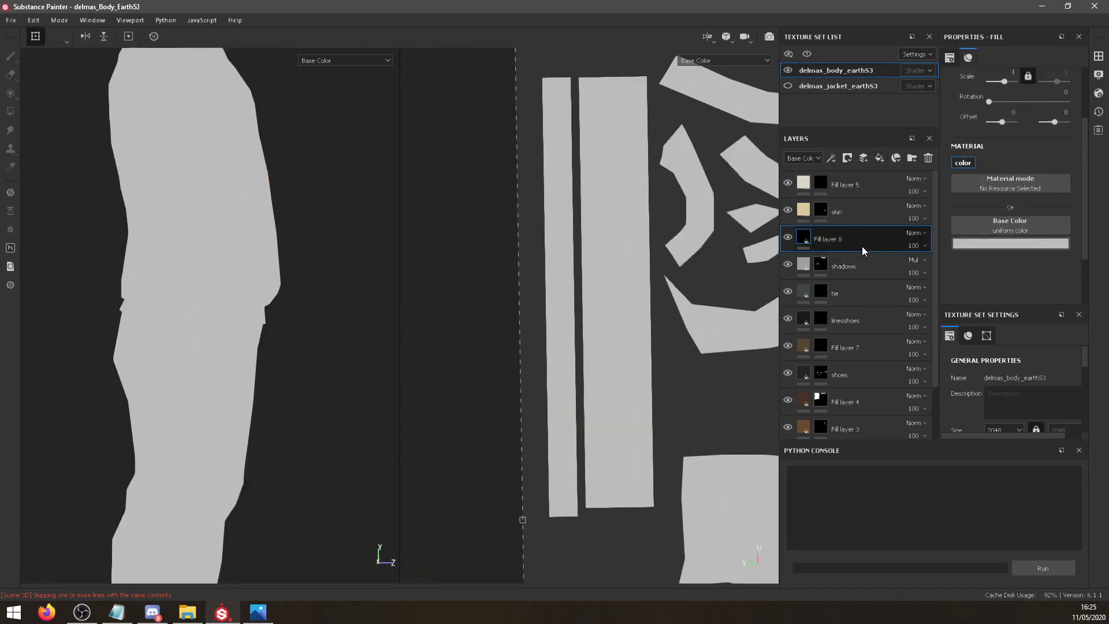
{"action": "right_click", "coordinate": [867, 239]}
{"action": "left_click", "coordinate": [922, 31]}
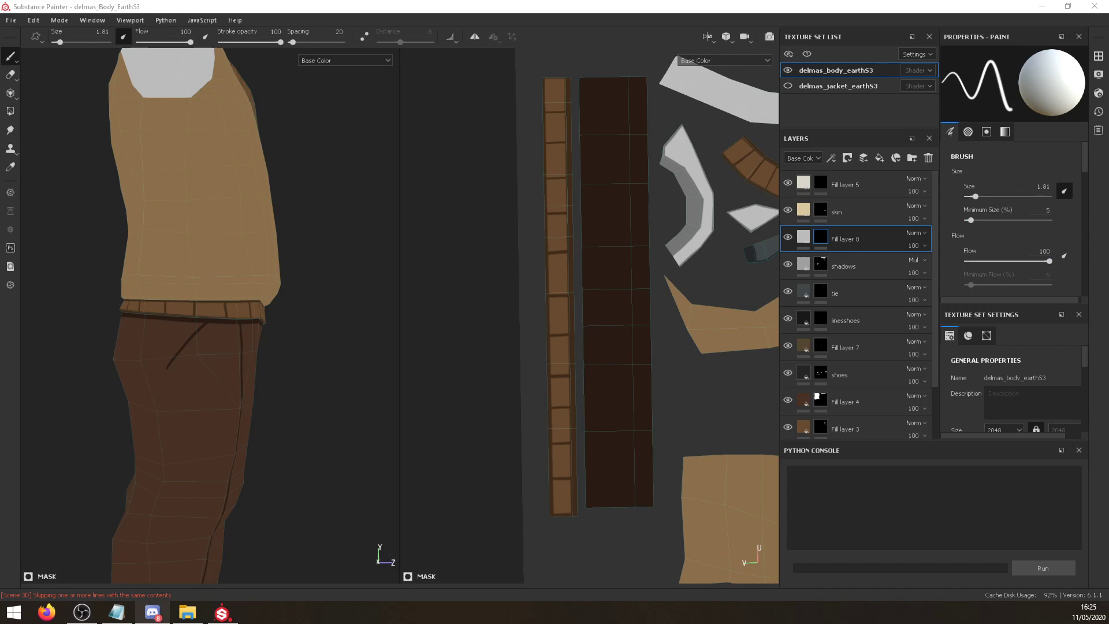
Paint a tapered pocket opening beside the trousers' diagonal pocket line on Fill layer 8's mask and move the layer below shadows.
{"action": "mouse_move", "coordinate": [200, 326]}
{"action": "left_mouse_down"}
{"action": "mouse_move", "coordinate": [180, 346]}
{"action": "mouse_move", "coordinate": [181, 336]}
{"action": "mouse_move", "coordinate": [171, 366]}
{"action": "mouse_move", "coordinate": [202, 322]}
{"action": "mouse_move", "coordinate": [177, 347]}
{"action": "left_mouse_up"}
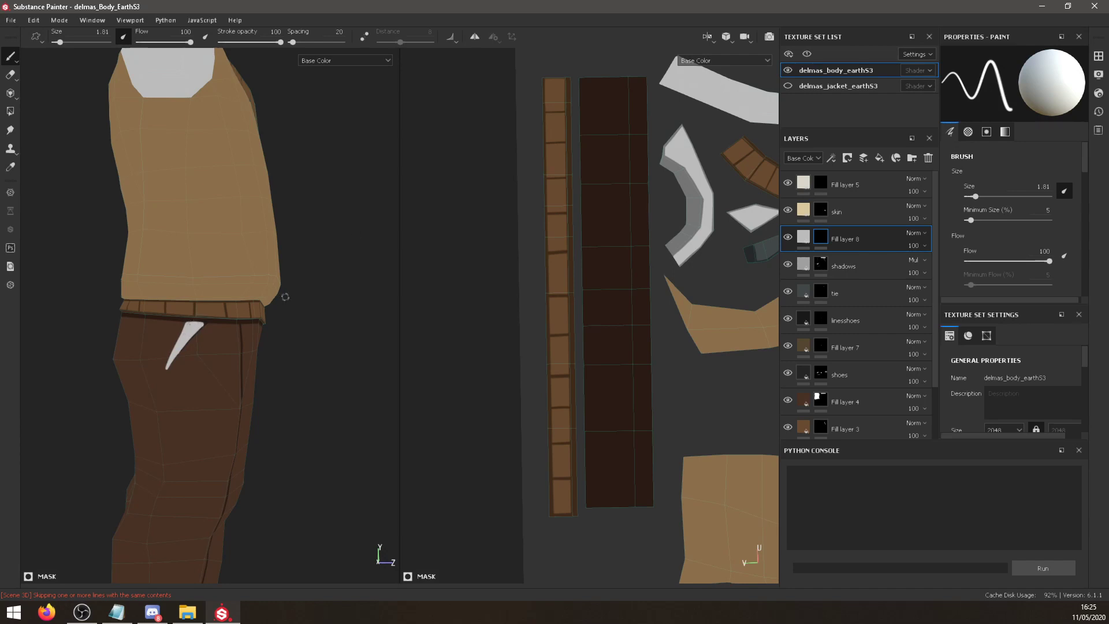
{"action": "left_click_drag", "start_coordinate": [864, 240], "coordinate": [872, 273]}
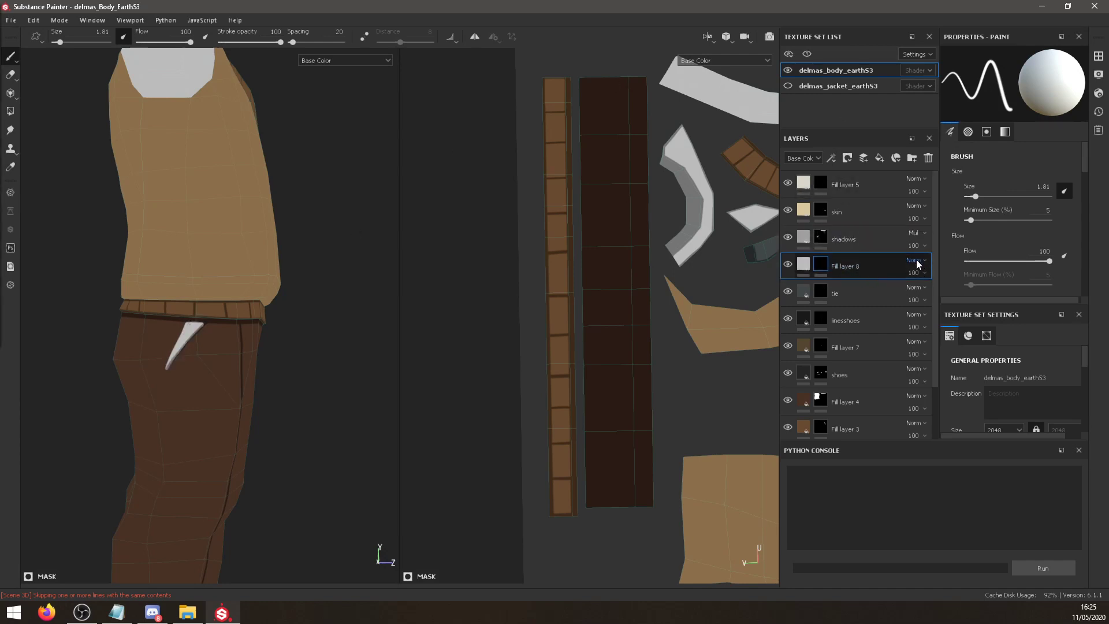
Set Fill layer 8 to Multiply blending with 53 opacity.
{"action": "left_click", "coordinate": [913, 274]}
{"action": "left_click", "coordinate": [916, 295]}
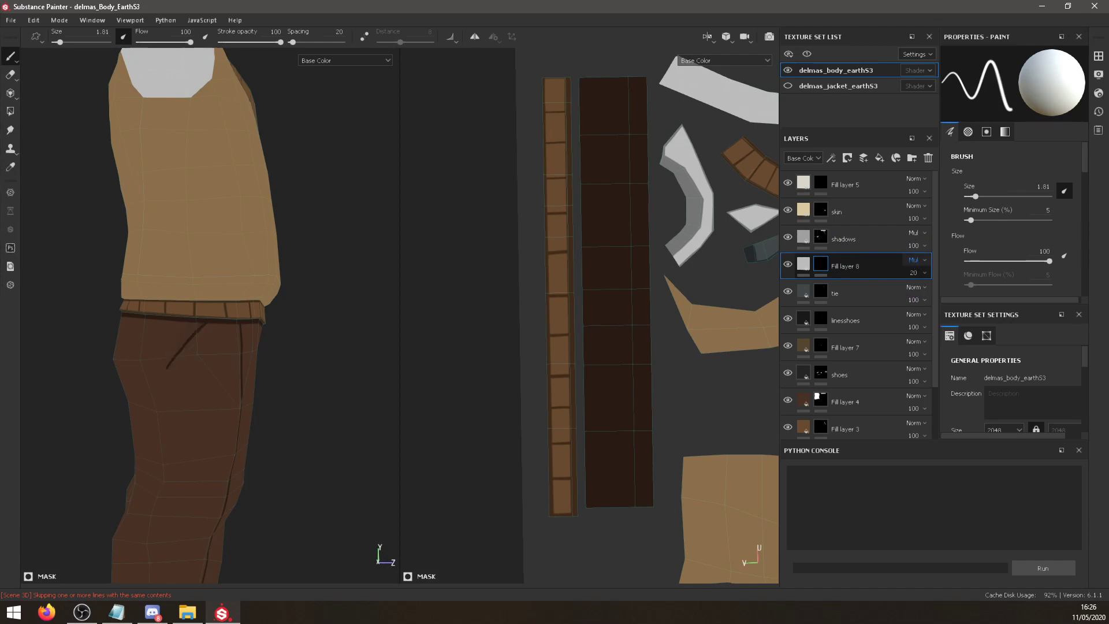
{"action": "left_click", "coordinate": [914, 260]}
{"action": "left_click", "coordinate": [864, 284]}
{"action": "left_click", "coordinate": [914, 273]}
{"action": "left_click_drag", "start_coordinate": [915, 291], "coordinate": [933, 293]}
Set the shadows layer's base color to a neutral grey of 0.457 and save the project.
{"action": "left_click", "coordinate": [843, 239]}
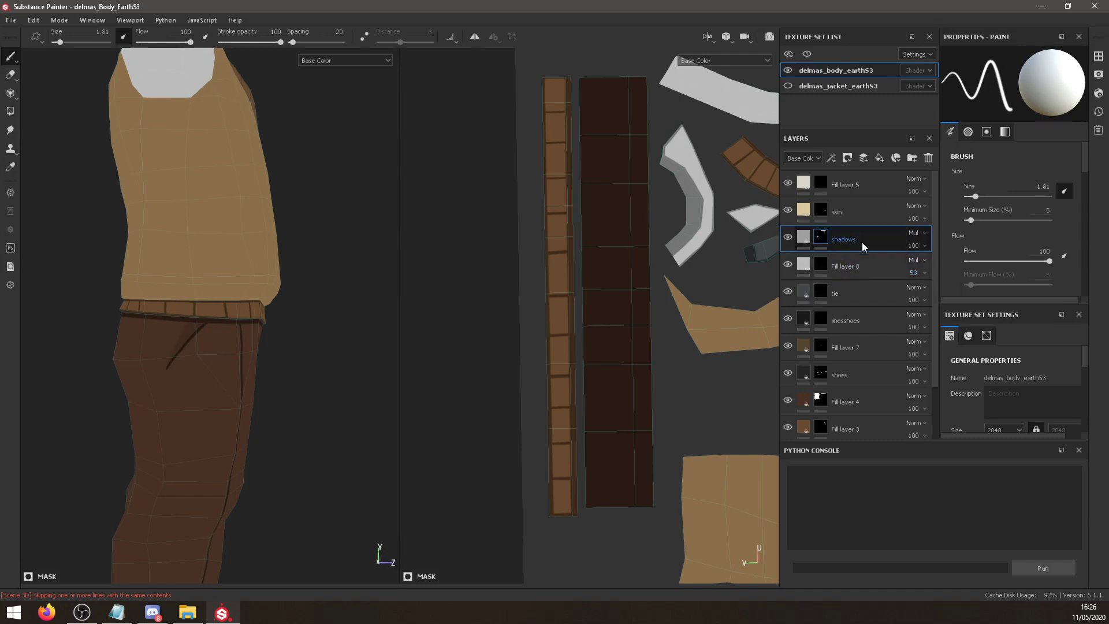
{"action": "left_click", "coordinate": [803, 237]}
{"action": "left_click", "coordinate": [992, 243]}
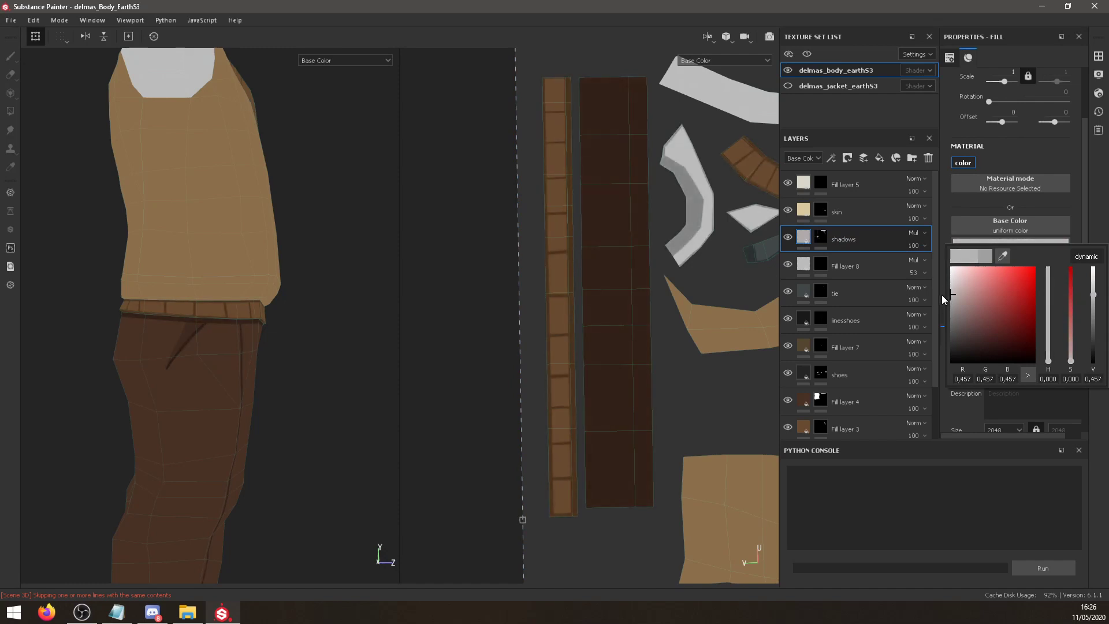
{"action": "scroll", "coordinate": [227, 264], "scroll_direction": "up", "scroll_amount": 5}
{"action": "scroll", "coordinate": [253, 262], "scroll_direction": "down", "scroll_amount": 5}
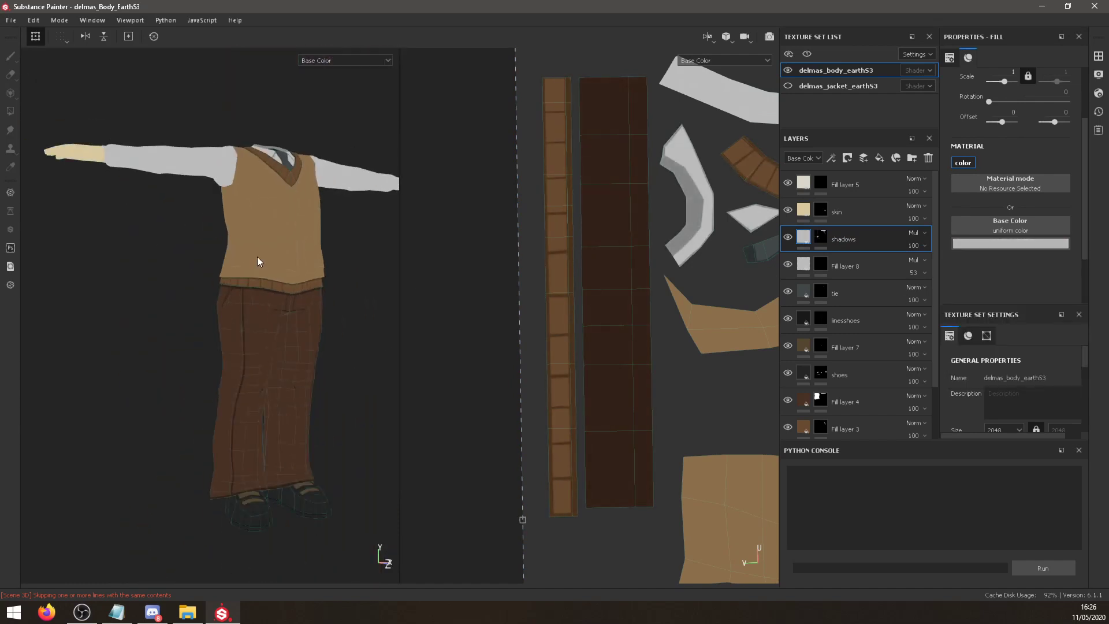
{"action": "left_click_drag", "start_coordinate": [258, 258], "coordinate": [237, 298], "text": "alt"}
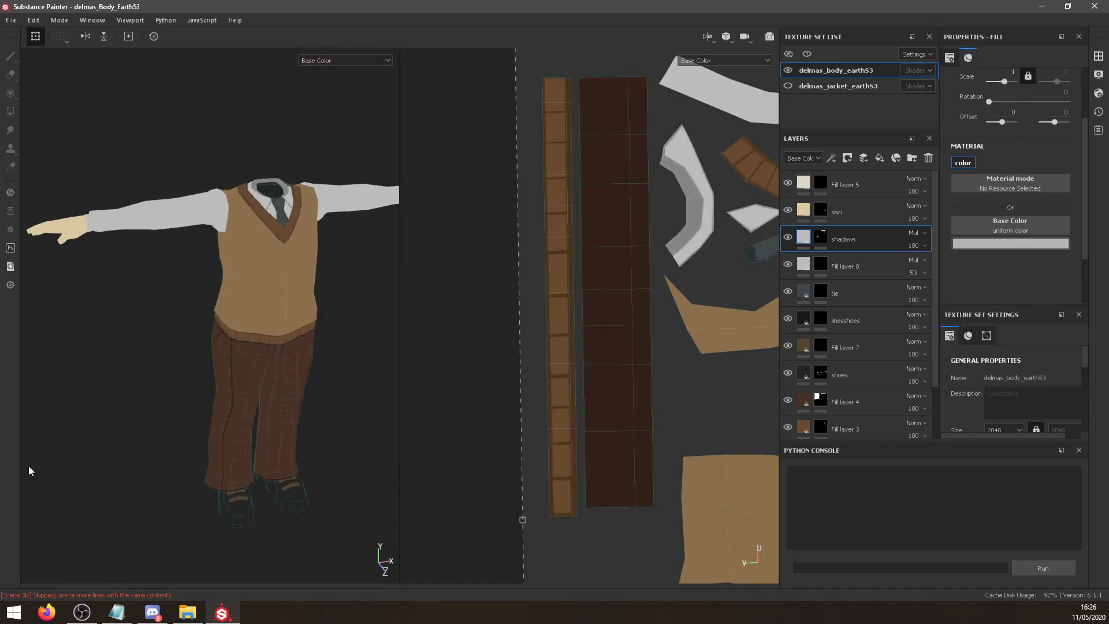
{"action": "scroll", "coordinate": [245, 383], "scroll_direction": "up", "scroll_amount": 5}
{"action": "scroll", "coordinate": [249, 384], "scroll_direction": "up", "scroll_amount": 4}
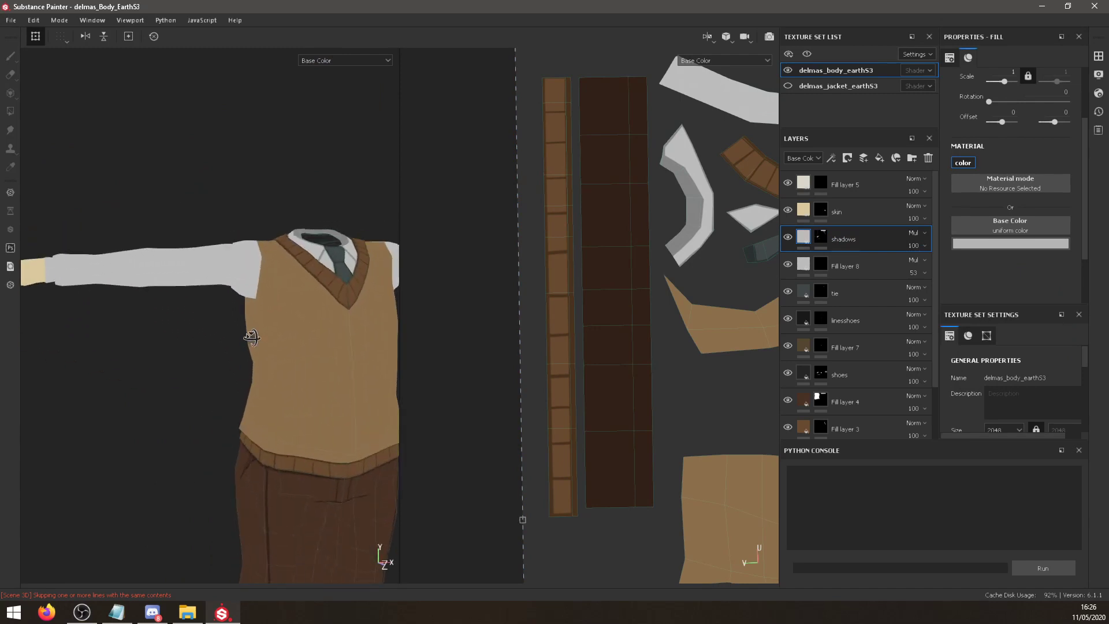
{"action": "key", "text": "ctrl+s"}
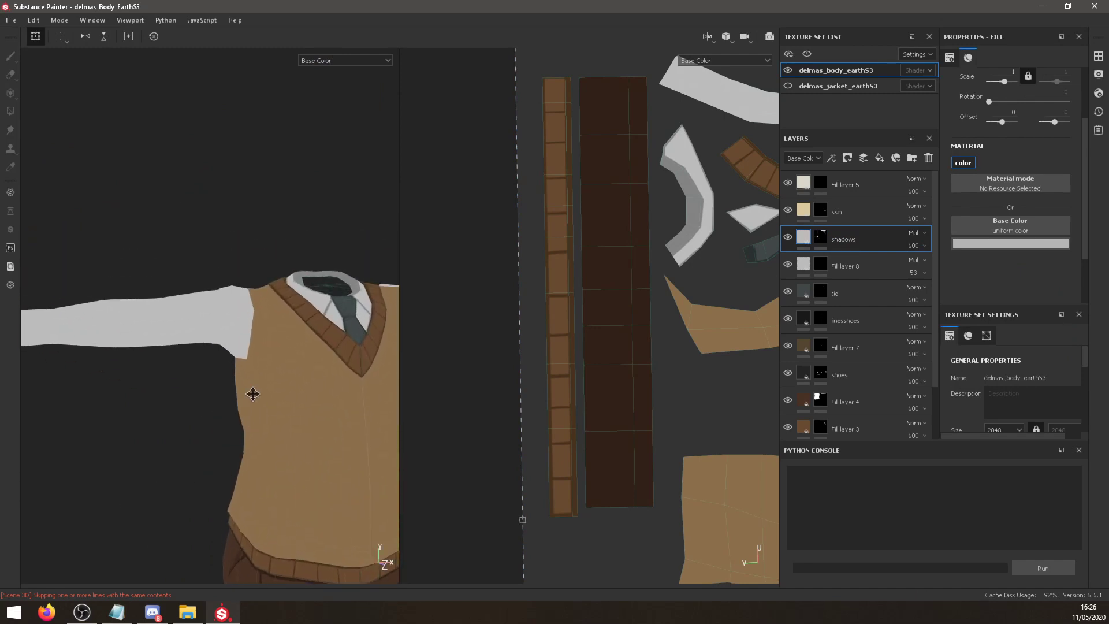
Identify the brown trim layer by toggling Fill layers 4 and 3, and ready Fill layer 3's mask for Polygon Fill.
{"action": "left_click", "coordinate": [821, 347]}
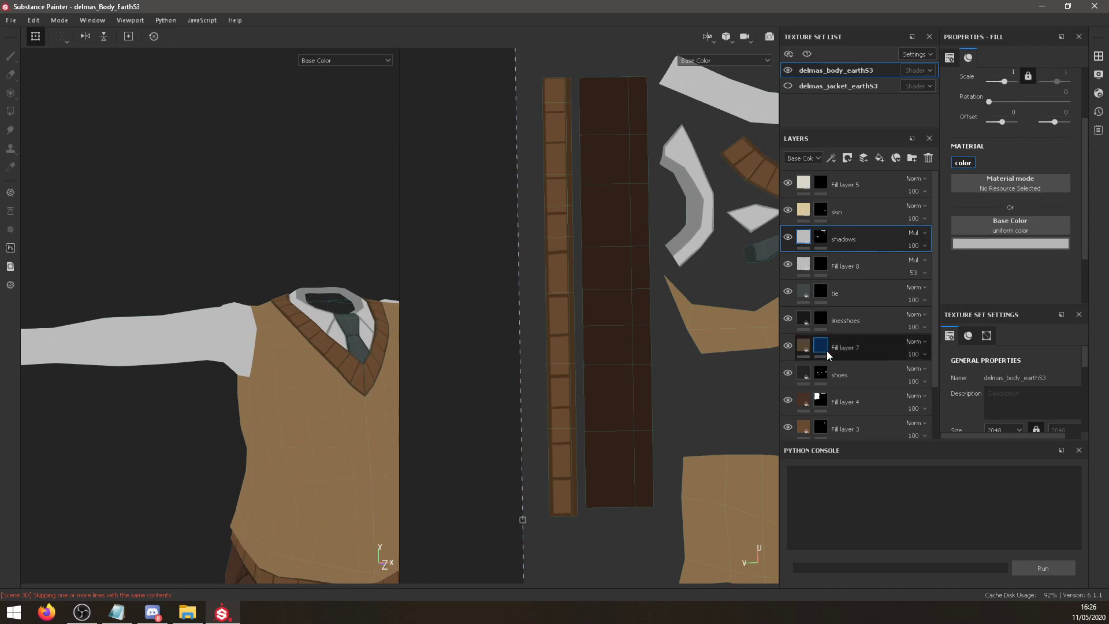
{"action": "left_click", "coordinate": [788, 400]}
{"action": "left_click", "coordinate": [788, 399]}
{"action": "left_click", "coordinate": [788, 427]}
{"action": "left_click", "coordinate": [787, 427]}
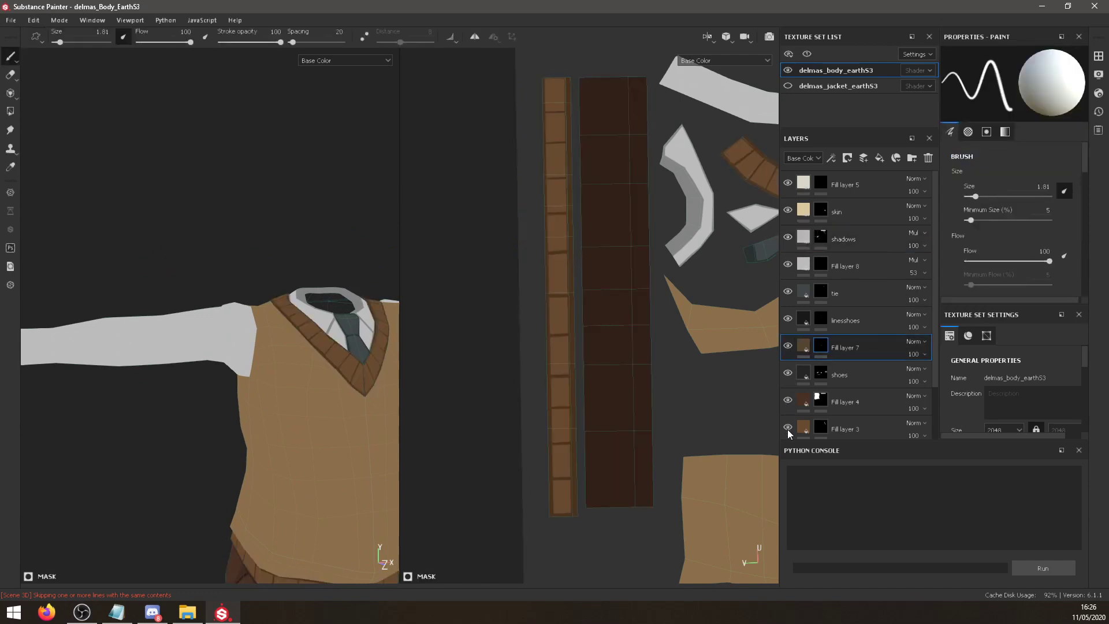
{"action": "left_click", "coordinate": [821, 426]}
{"action": "left_click", "coordinate": [10, 111]}
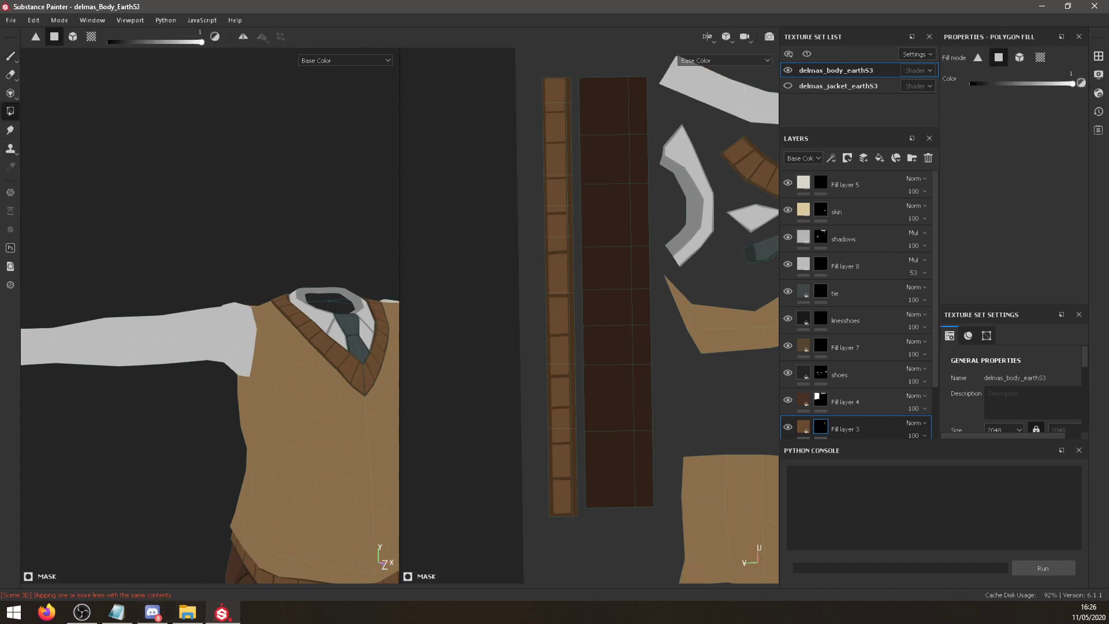
{"action": "key", "text": "alt+Tab"}
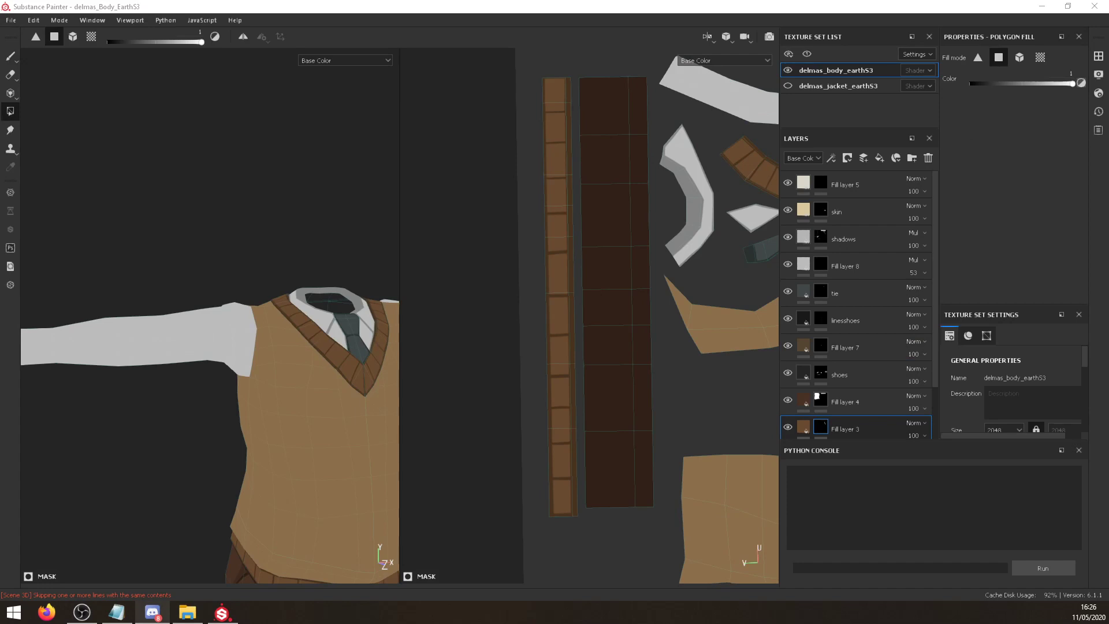
{"action": "key", "text": "alt+Tab"}
{"action": "scroll", "coordinate": [227, 354], "scroll_direction": "up", "scroll_amount": 5}
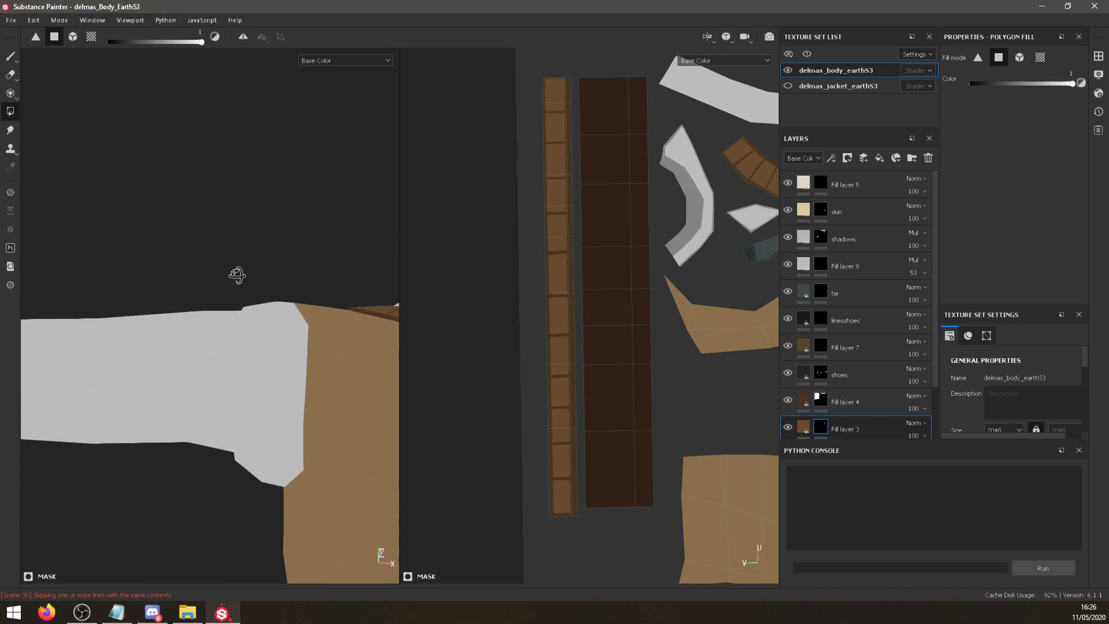
Fill the outer quads along the front and underside of the vest's armhole band brown on Fill layer 3's mask.
{"action": "left_click", "coordinate": [189, 444]}
{"action": "left_click_drag", "start_coordinate": [220, 445], "coordinate": [279, 361], "text": "alt"}
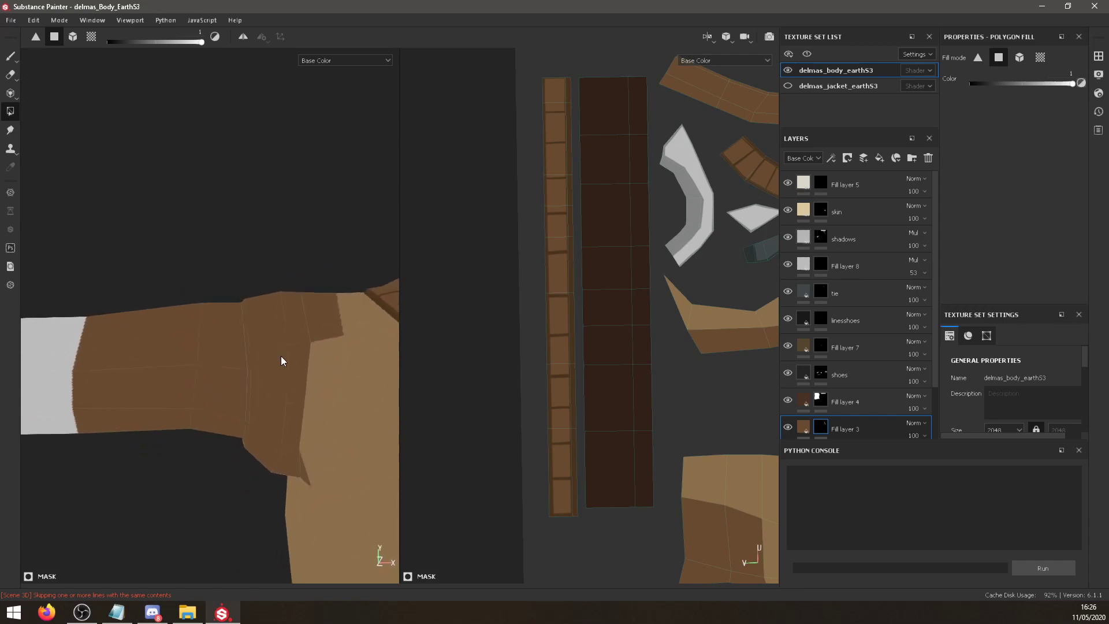
{"action": "left_click", "coordinate": [281, 356]}
{"action": "left_click", "coordinate": [266, 298]}
{"action": "left_click_drag", "start_coordinate": [243, 418], "coordinate": [261, 429], "text": "alt"}
{"action": "left_click", "coordinate": [245, 466]}
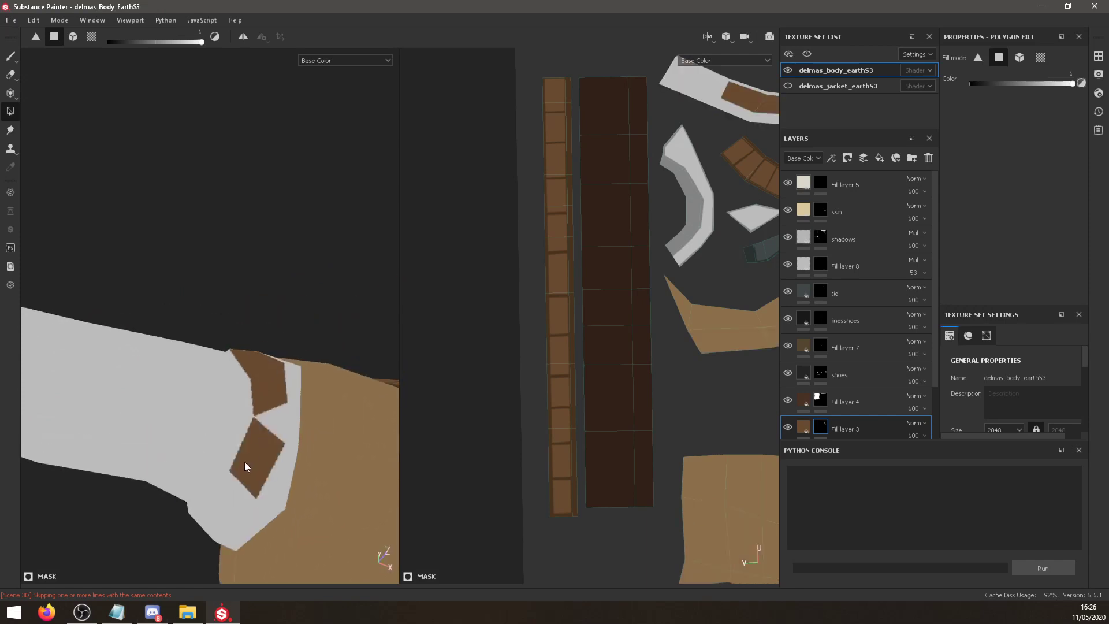
{"action": "left_click", "coordinate": [232, 479]}
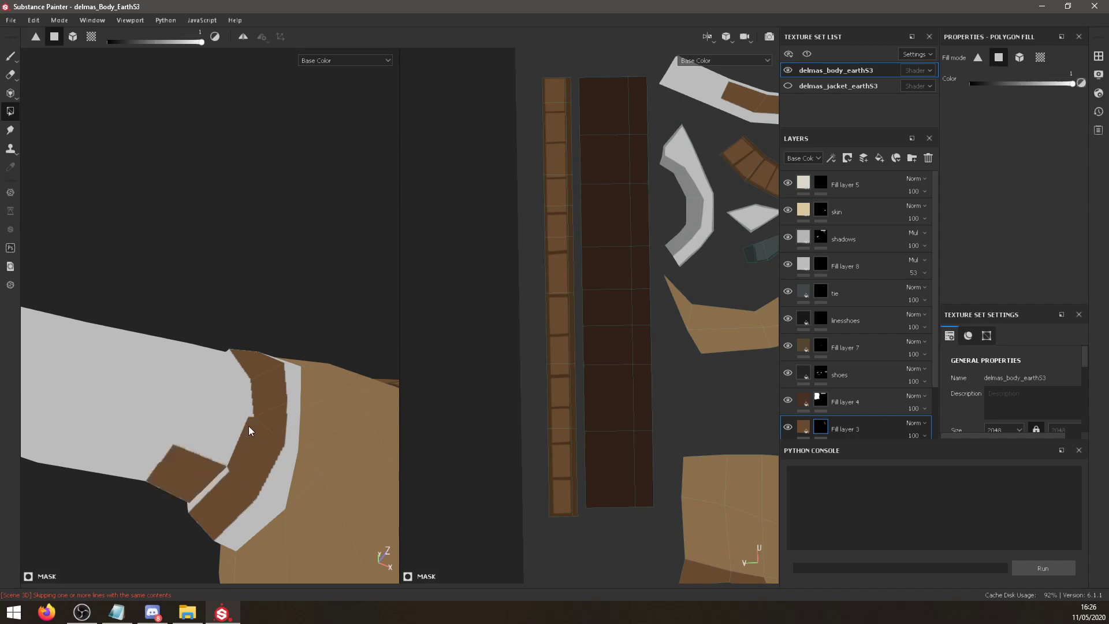
Continue the brown fill around the back and top of the armhole band until the outer row is complete.
{"action": "left_click", "coordinate": [243, 369]}
{"action": "left_click_drag", "start_coordinate": [175, 436], "coordinate": [89, 447], "text": "alt"}
{"action": "left_click", "coordinate": [56, 449]}
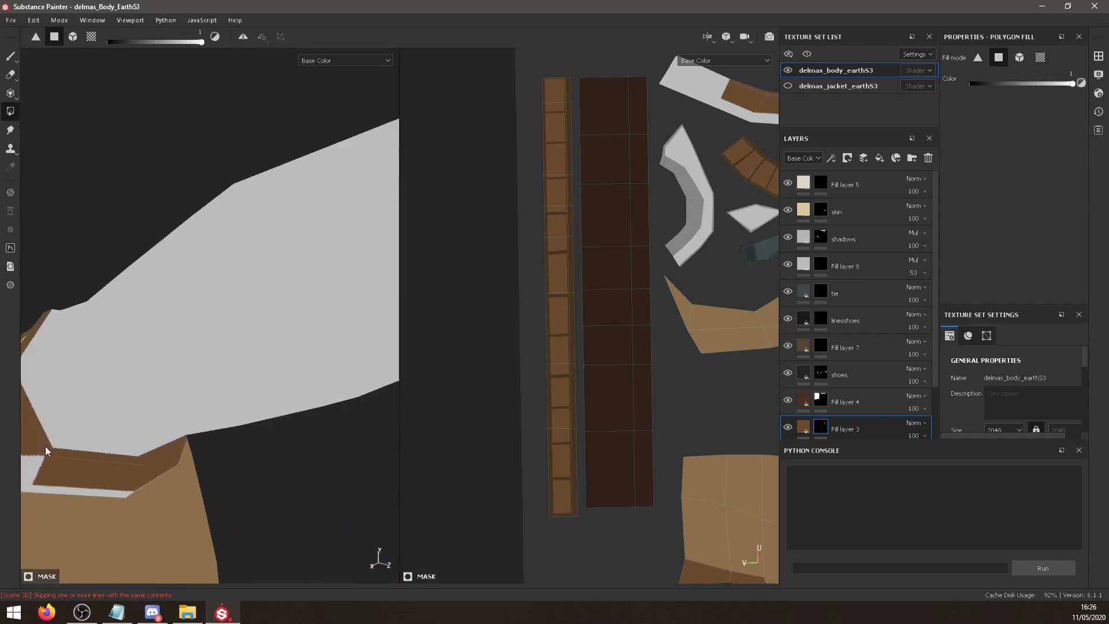
{"action": "left_click", "coordinate": [42, 465]}
{"action": "left_click_drag", "start_coordinate": [86, 371], "coordinate": [103, 389], "text": "alt"}
{"action": "left_click", "coordinate": [128, 345]}
{"action": "left_click_drag", "start_coordinate": [128, 345], "coordinate": [175, 245], "text": "alt"}
{"action": "left_click", "coordinate": [143, 206]}
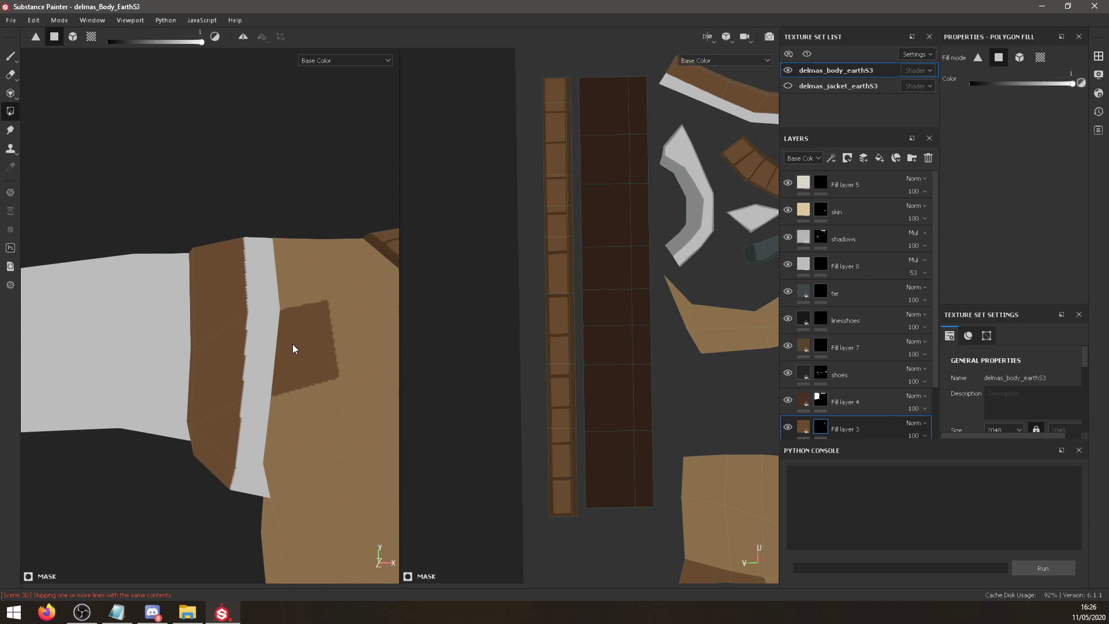
Remove the stray brown polygons from the vest body on Fill layer 3's mask using a fill color of 0.
{"action": "scroll", "coordinate": [594, 173], "scroll_direction": "down", "scroll_amount": 2}
{"action": "middle_click_drag", "start_coordinate": [595, 174], "coordinate": [574, 237]}
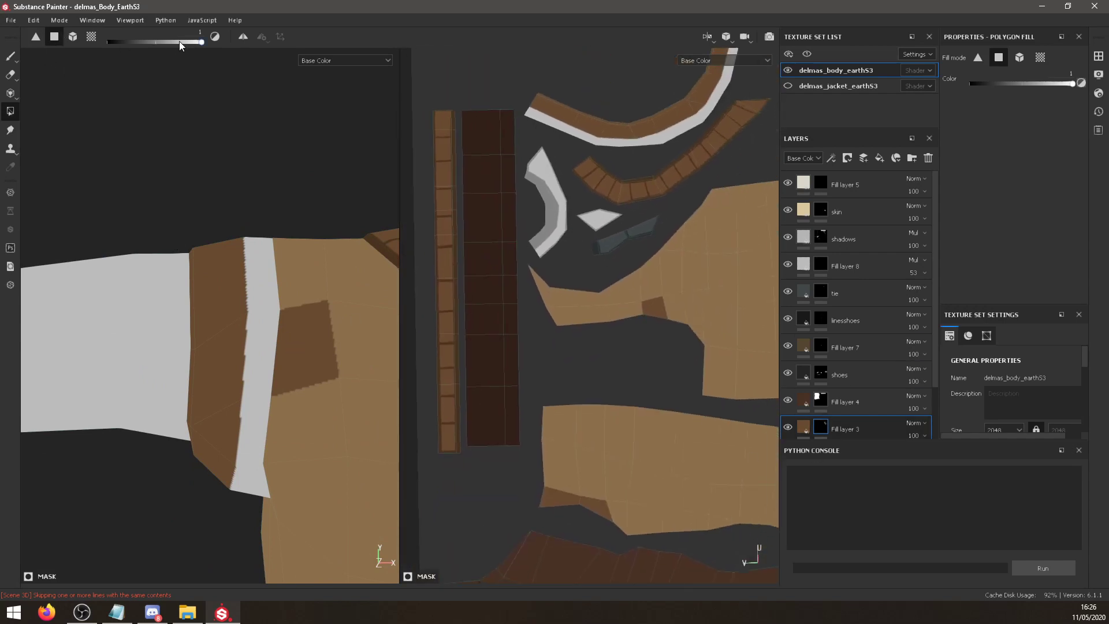
{"action": "key", "text": "ctrl+z"}
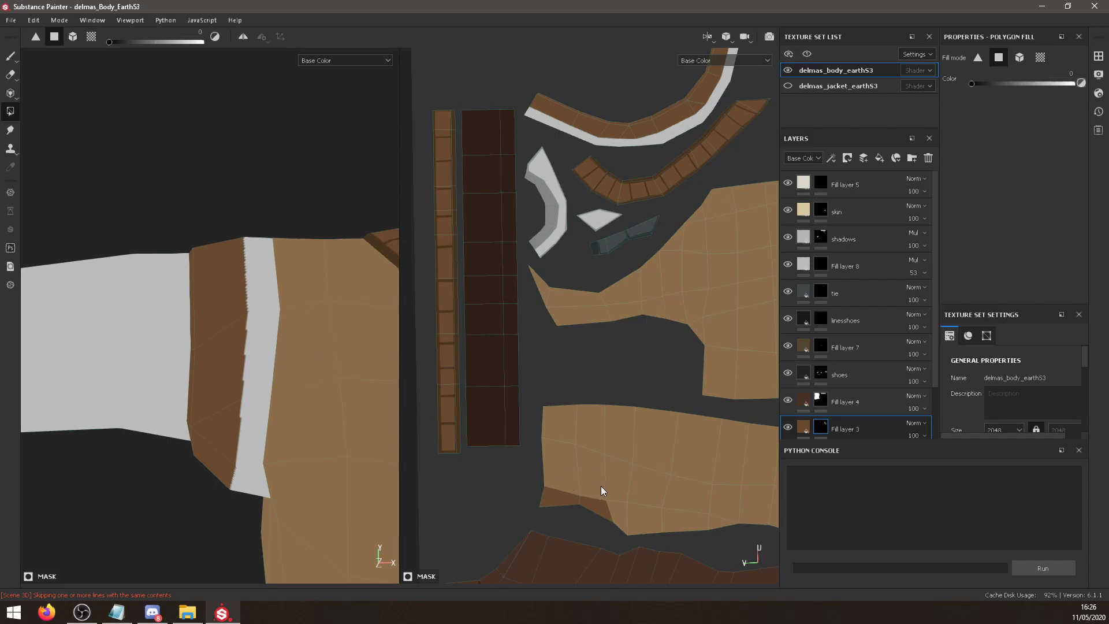
{"action": "scroll", "coordinate": [245, 405], "scroll_direction": "down", "scroll_amount": 8}
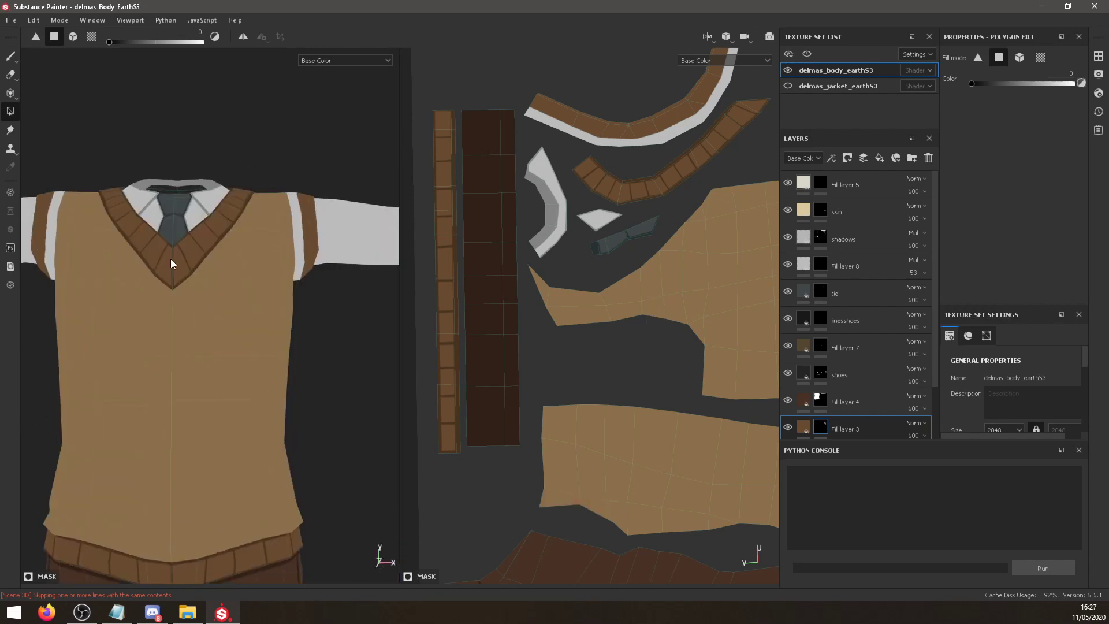
{"action": "left_click_drag", "start_coordinate": [179, 290], "coordinate": [148, 255], "text": "alt"}
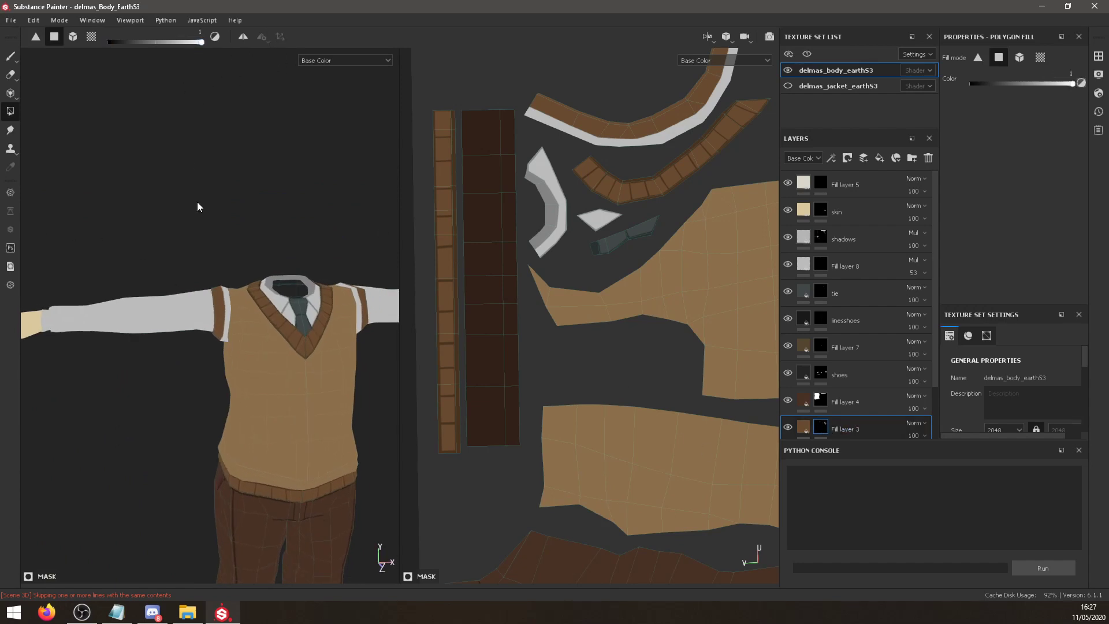
Try filling the armhole band's light inner strip brown on Fill layer 3's mask, then undo those fills.
{"action": "middle_click_drag", "start_coordinate": [510, 386], "coordinate": [481, 464]}
{"action": "mouse_move", "coordinate": [520, 210]}
{"action": "left_mouse_down"}
{"action": "mouse_move", "coordinate": [590, 230]}
{"action": "mouse_move", "coordinate": [625, 210]}
{"action": "left_mouse_up"}
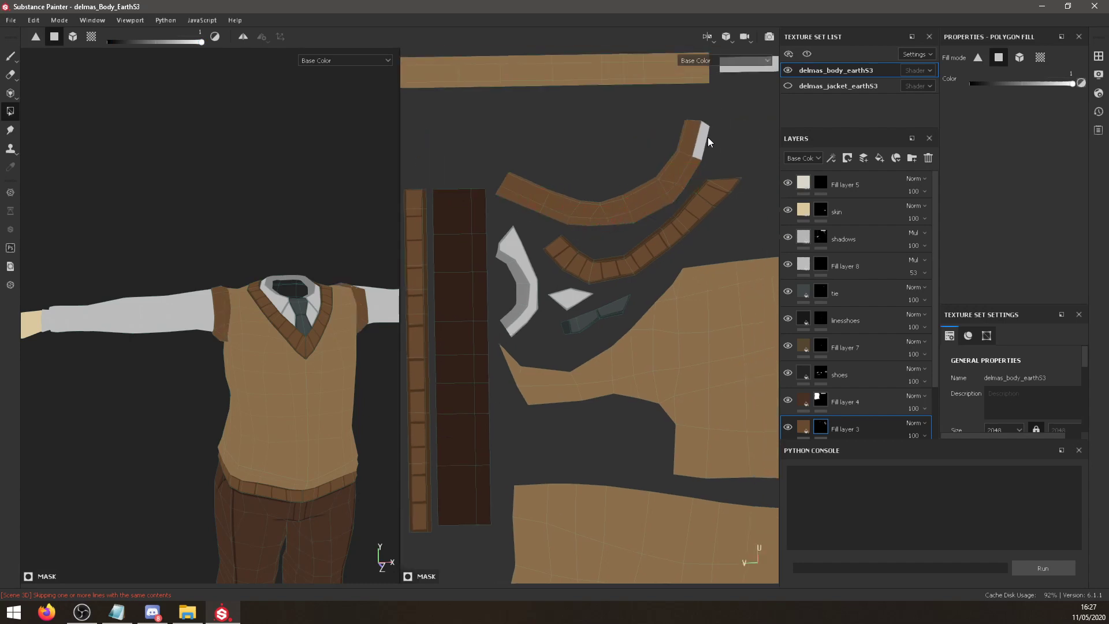
{"action": "left_click_drag", "start_coordinate": [245, 224], "coordinate": [217, 223], "text": "alt+shift"}
{"action": "key", "text": "ctrl+z"}
{"action": "key", "text": "ctrl+z"}
{"action": "key", "text": "ctrl+z"}
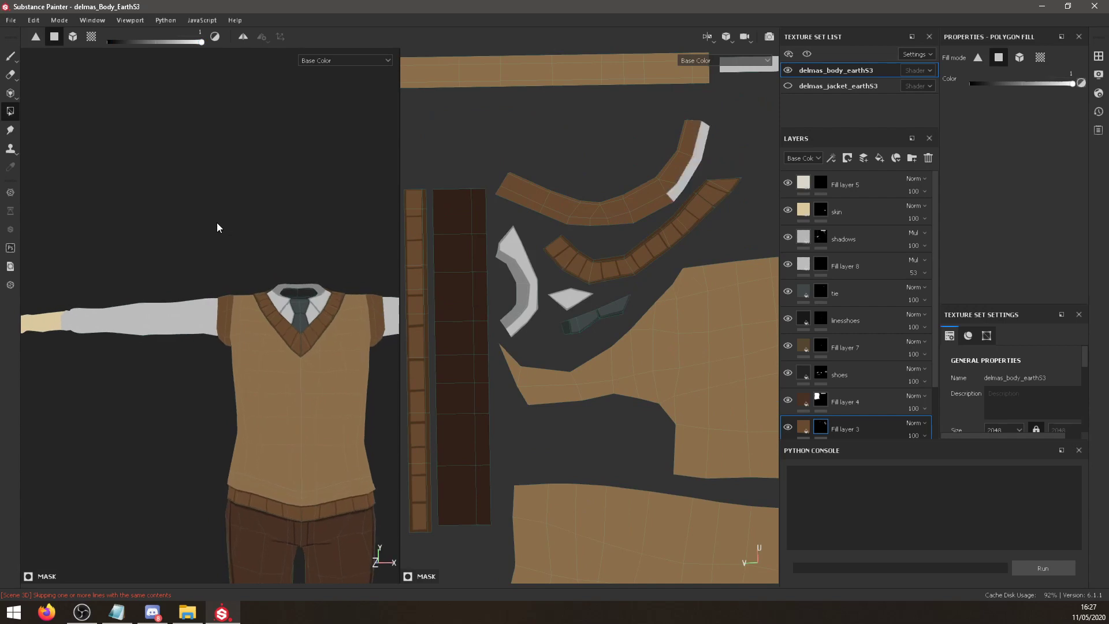
{"action": "key", "text": "ctrl+z"}
{"action": "key", "text": "ctrl+z"}
{"action": "key", "text": "ctrl+z"}
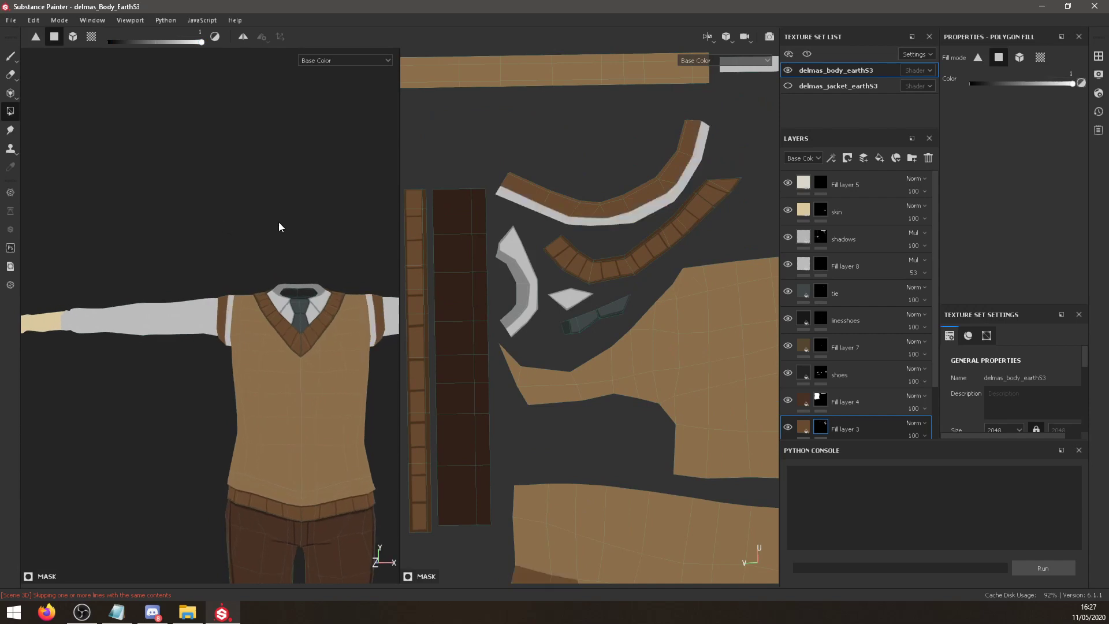
Fill the armhole band's light inner strip with the tan vest color on Fill layer 1's mask.
{"action": "scroll", "coordinate": [834, 375], "scroll_direction": "down", "scroll_amount": 2}
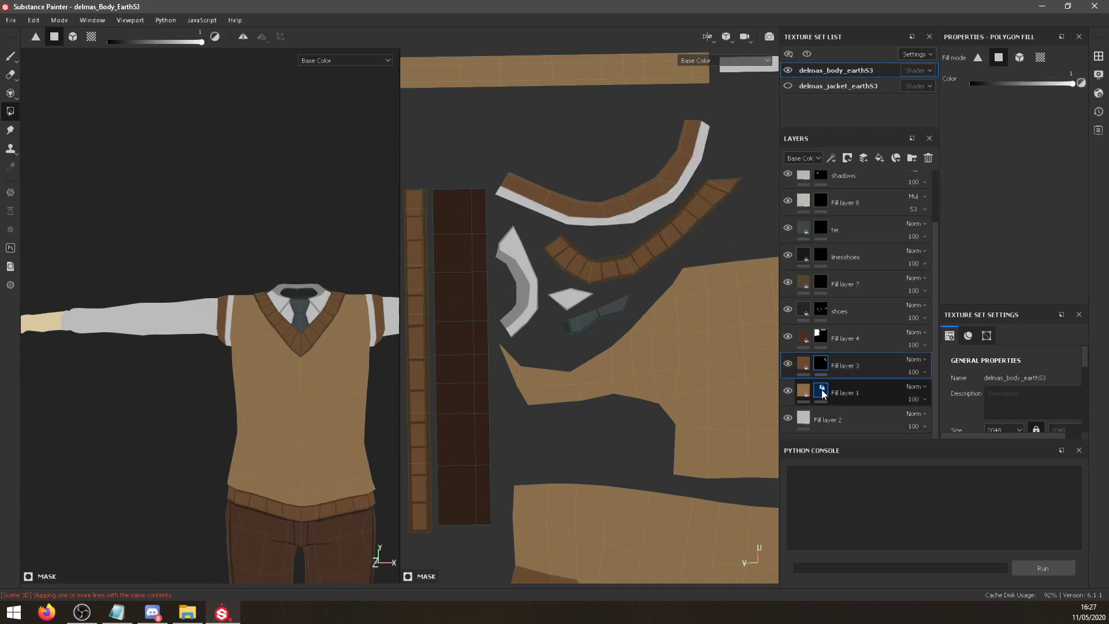
{"action": "left_click", "coordinate": [823, 391]}
{"action": "left_click", "coordinate": [594, 221]}
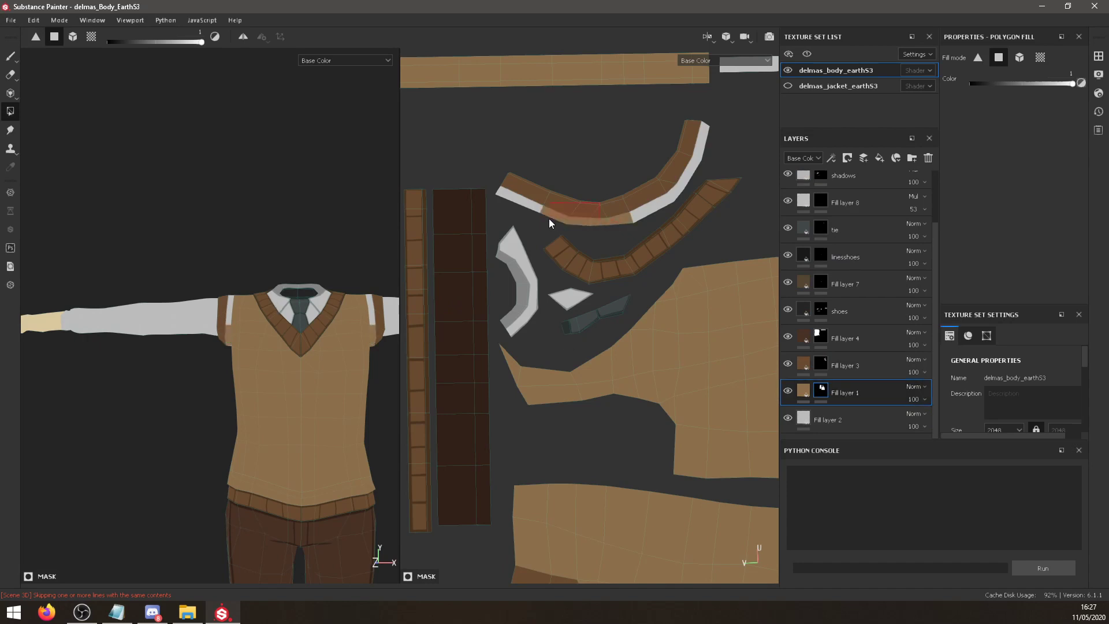
{"action": "left_click", "coordinate": [541, 203]}
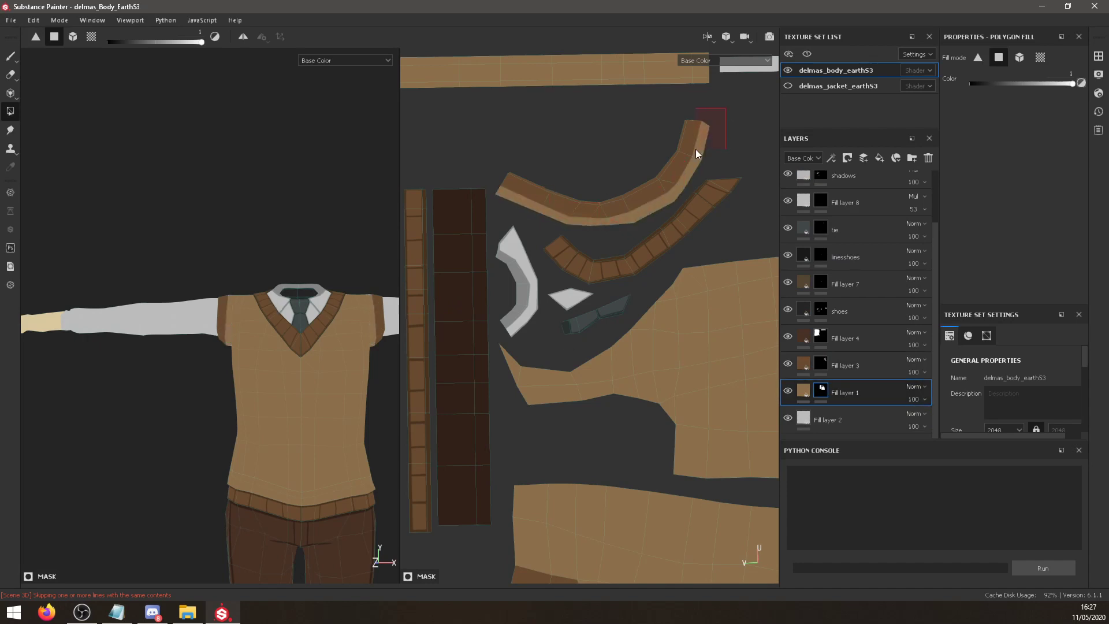
{"action": "left_click_drag", "start_coordinate": [696, 149], "coordinate": [694, 152]}
{"action": "middle_click_drag", "start_coordinate": [548, 184], "coordinate": [556, 248], "text": "alt"}
{"action": "left_click_drag", "start_coordinate": [288, 234], "coordinate": [247, 256], "text": "alt"}
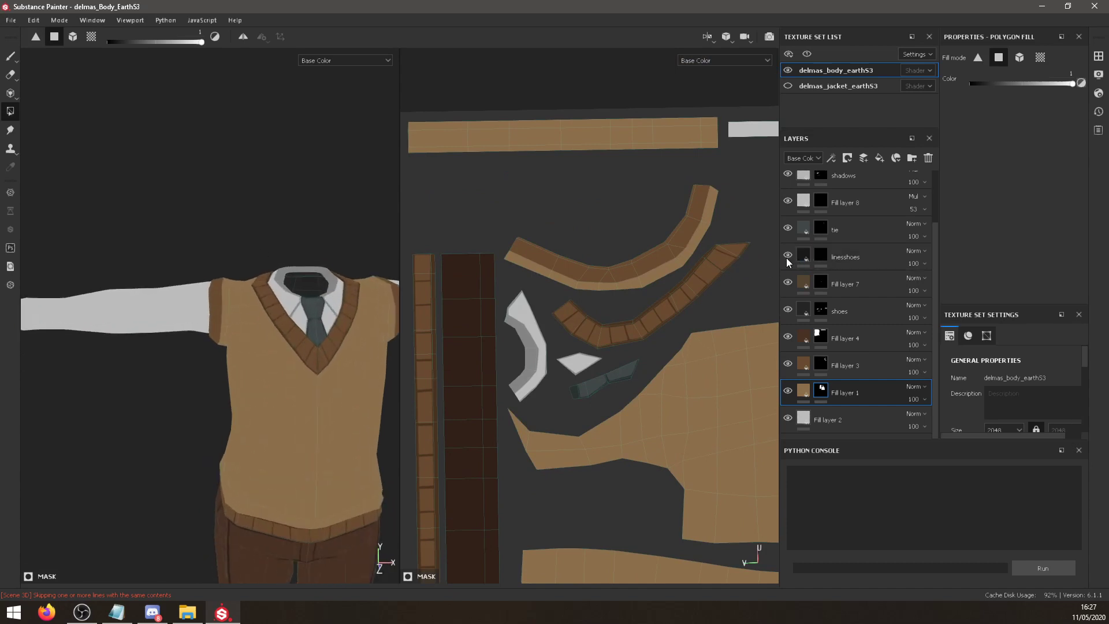
Paint dark lines along both long edges of the brown armhole strip on the shadows mask, undoing unwanted strokes.
{"action": "scroll", "coordinate": [786, 257], "scroll_direction": "up", "scroll_amount": 2}
{"action": "left_click", "coordinate": [788, 237]}
{"action": "left_click", "coordinate": [820, 237]}
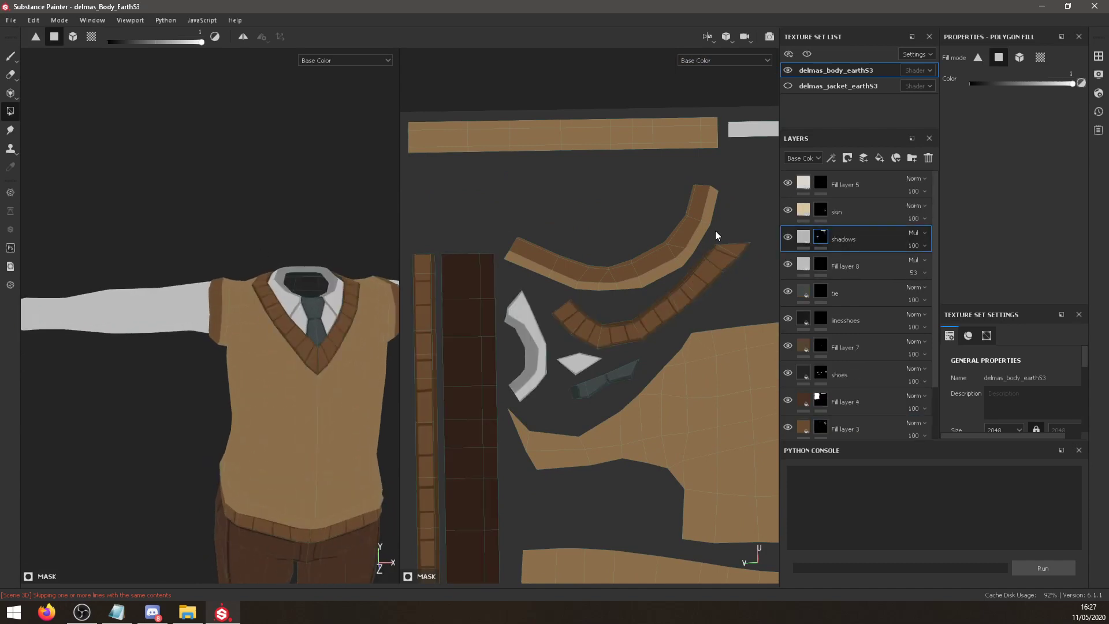
{"action": "left_click", "coordinate": [10, 56]}
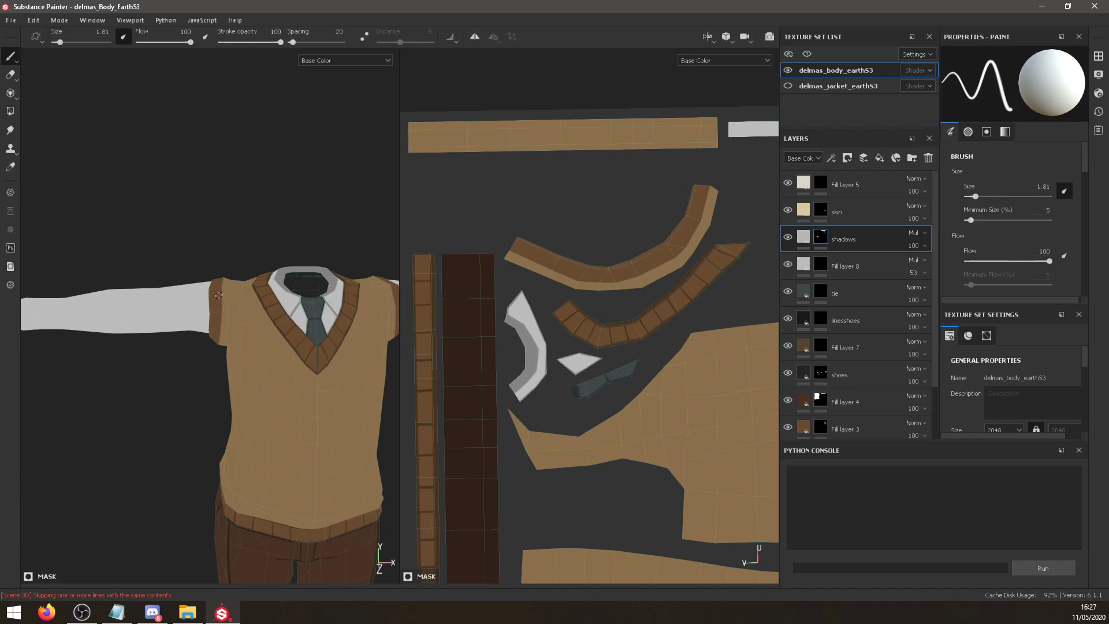
{"action": "left_click_drag", "start_coordinate": [218, 295], "coordinate": [222, 309]}
{"action": "left_click_drag", "start_coordinate": [506, 247], "coordinate": [570, 277]}
{"action": "key", "text": "ctrl+z"}
{"action": "key", "text": "ctrl+z"}
{"action": "left_click_drag", "start_coordinate": [509, 249], "coordinate": [572, 278]}
{"action": "key", "text": "ctrl+z"}
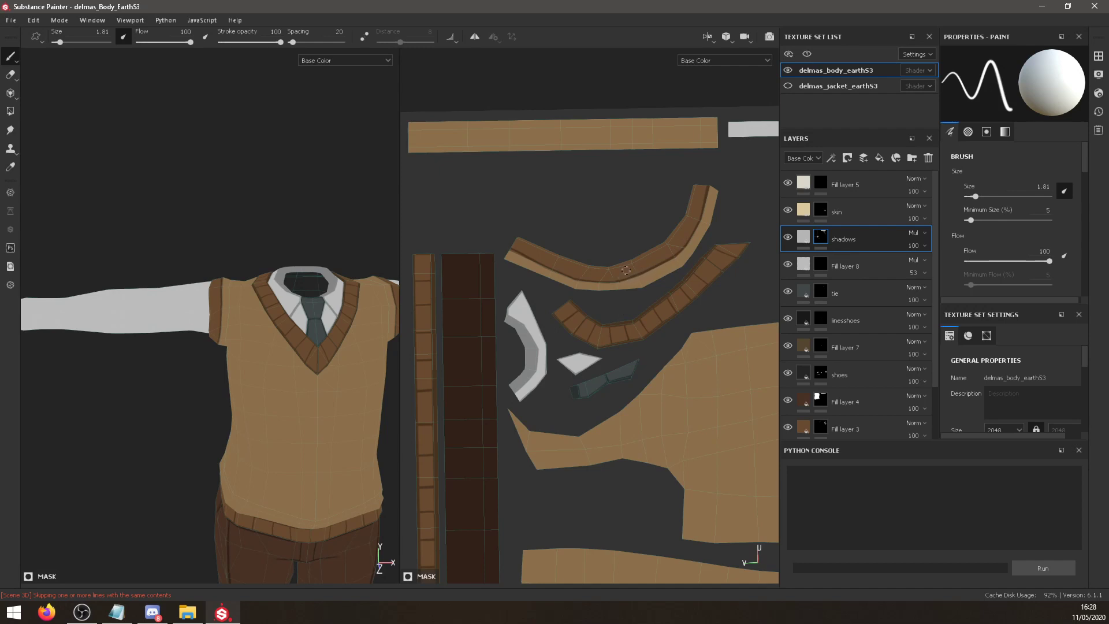
{"action": "left_click_drag", "start_coordinate": [375, 442], "coordinate": [365, 407], "text": "alt"}
{"action": "left_click", "coordinate": [10, 110]}
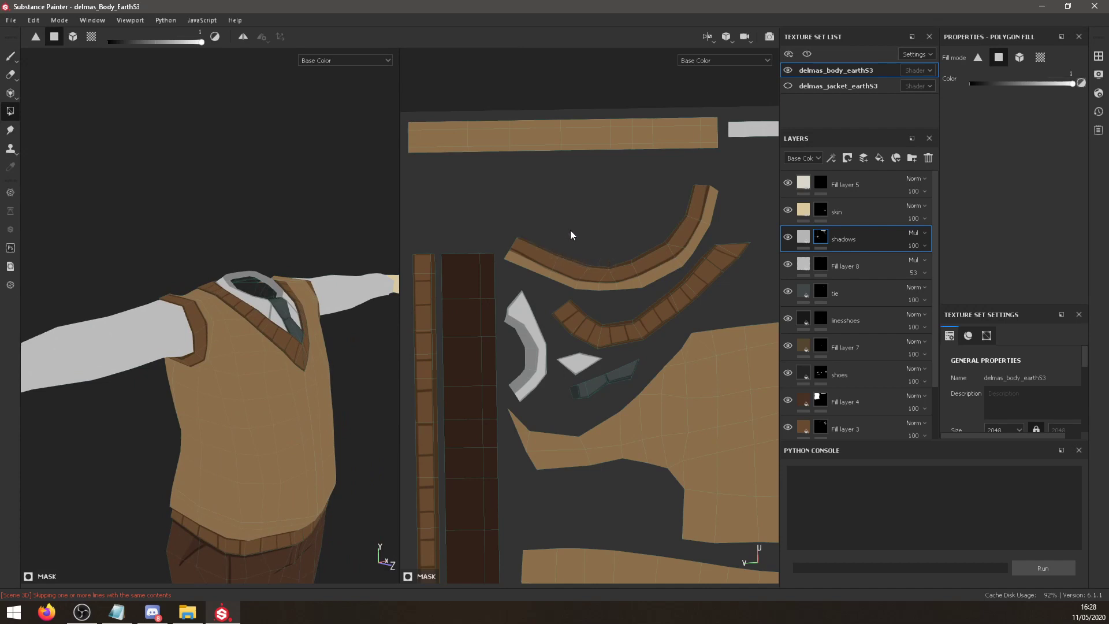
{"action": "left_click", "coordinate": [11, 56]}
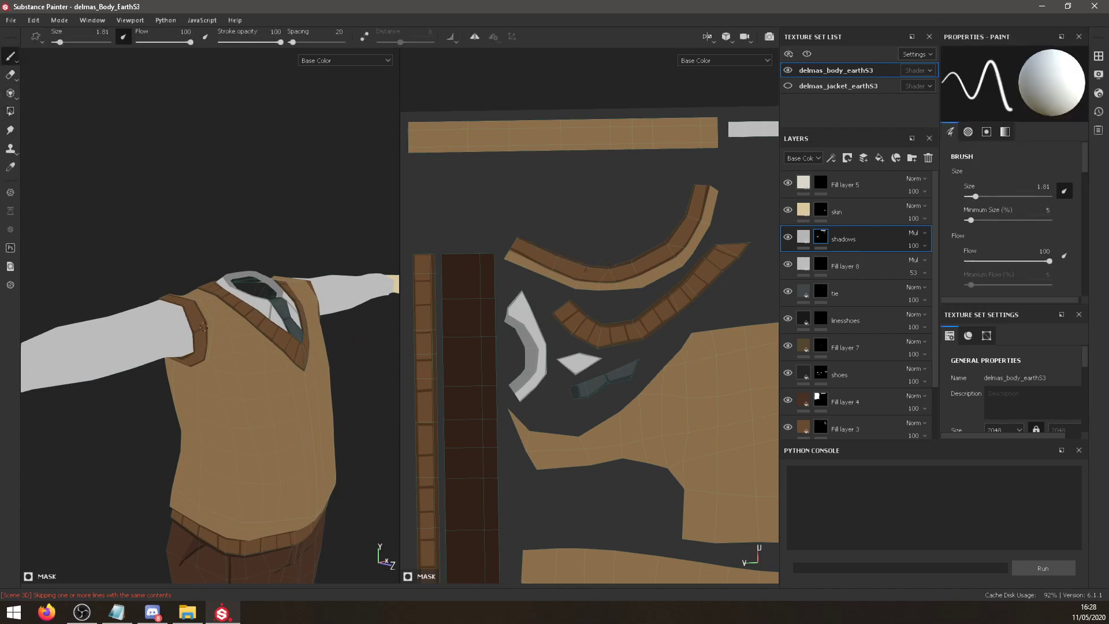
Try rough shadow strokes on the shirt cuff beside the hand, on the shadows mask.
{"action": "left_click_drag", "start_coordinate": [286, 453], "coordinate": [220, 450], "text": "alt"}
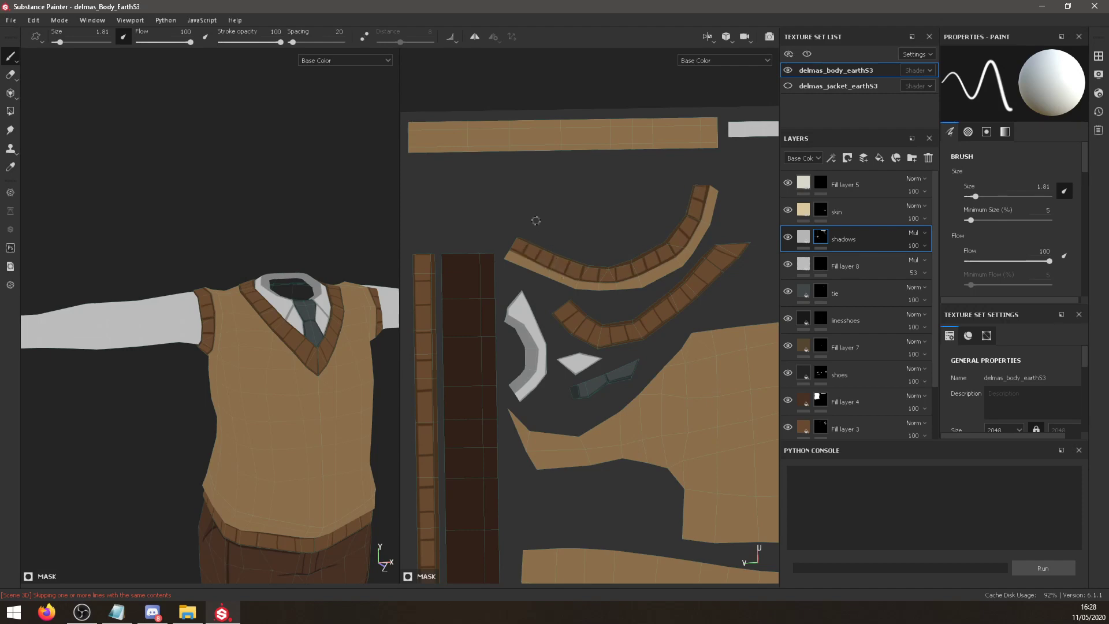
{"action": "key", "text": "alt+Tab"}
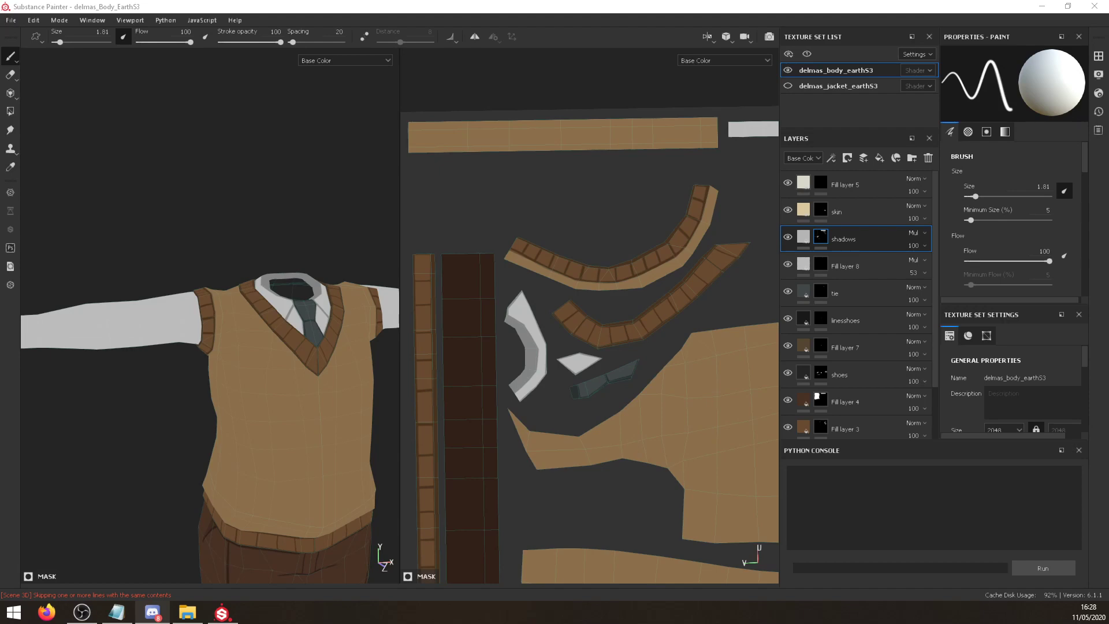
{"action": "mouse_move", "coordinate": [317, 391]}
{"action": "left_mouse_down", "text": "alt"}
{"action": "mouse_move", "coordinate": [302, 421]}
{"action": "mouse_move", "coordinate": [158, 398]}
{"action": "left_mouse_up", "text": "alt"}
{"action": "scroll", "coordinate": [158, 397], "scroll_direction": "up", "scroll_amount": 3}
{"action": "middle_click_drag", "start_coordinate": [163, 391], "coordinate": [185, 385], "text": "alt"}
{"action": "scroll", "coordinate": [185, 386], "scroll_direction": "up", "scroll_amount": 2}
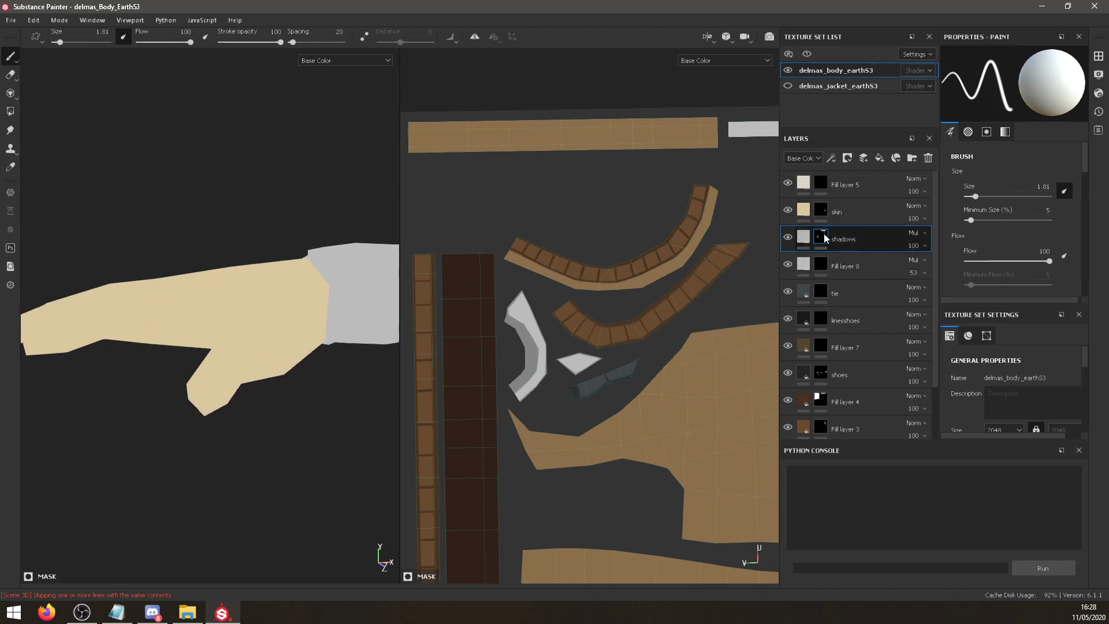
{"action": "mouse_move", "coordinate": [311, 255]}
{"action": "left_mouse_down"}
{"action": "mouse_move", "coordinate": [330, 332]}
{"action": "mouse_move", "coordinate": [344, 317]}
{"action": "left_mouse_up"}
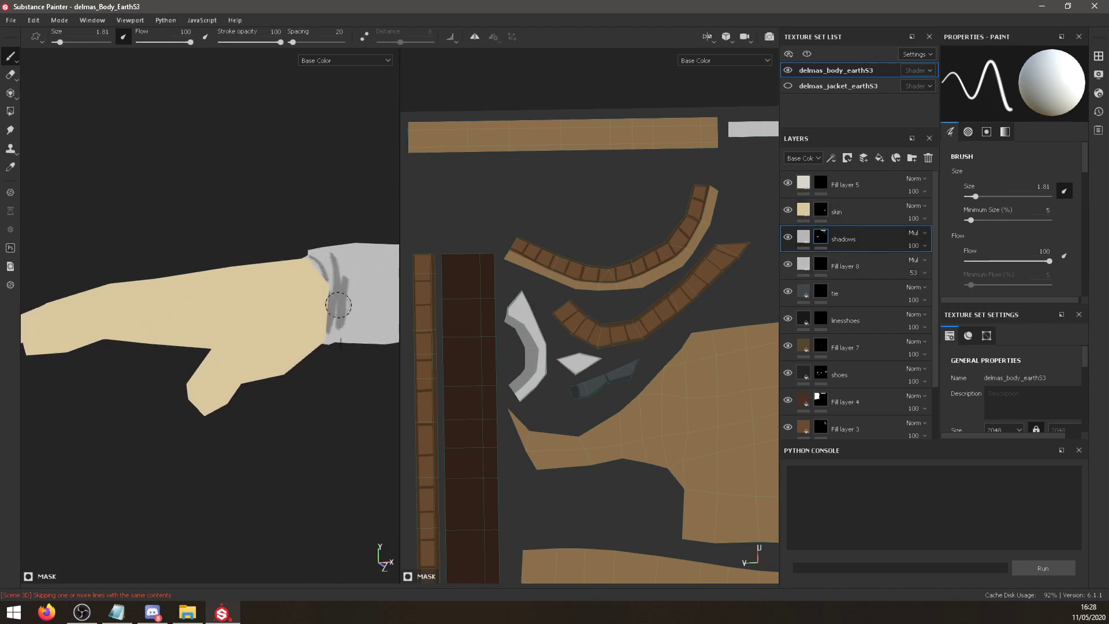
{"action": "mouse_move", "coordinate": [734, 439]}
{"action": "middle_mouse_down", "text": "alt"}
{"action": "mouse_move", "coordinate": [542, 304]}
{"action": "mouse_move", "coordinate": [438, 415]}
{"action": "mouse_move", "coordinate": [485, 570]}
{"action": "middle_mouse_up", "text": "alt"}
{"action": "mouse_move", "coordinate": [530, 317]}
{"action": "right_mouse_down", "text": "alt"}
{"action": "mouse_move", "coordinate": [520, 260]}
{"action": "mouse_move", "coordinate": [549, 307]}
{"action": "right_mouse_up", "text": "alt"}
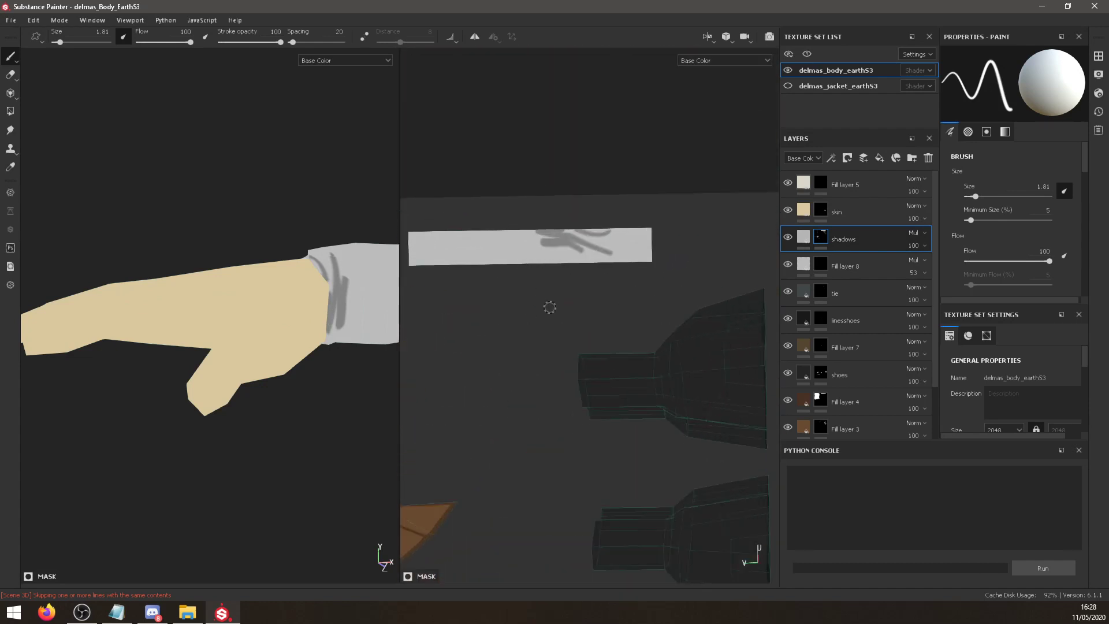
Set the mesh wireframe color to a muted red (0.617, 0.260, 0.260) and its opacity to 46.
{"action": "left_click_drag", "start_coordinate": [550, 307], "coordinate": [1003, 318], "text": "alt"}
{"action": "left_click", "coordinate": [987, 335]}
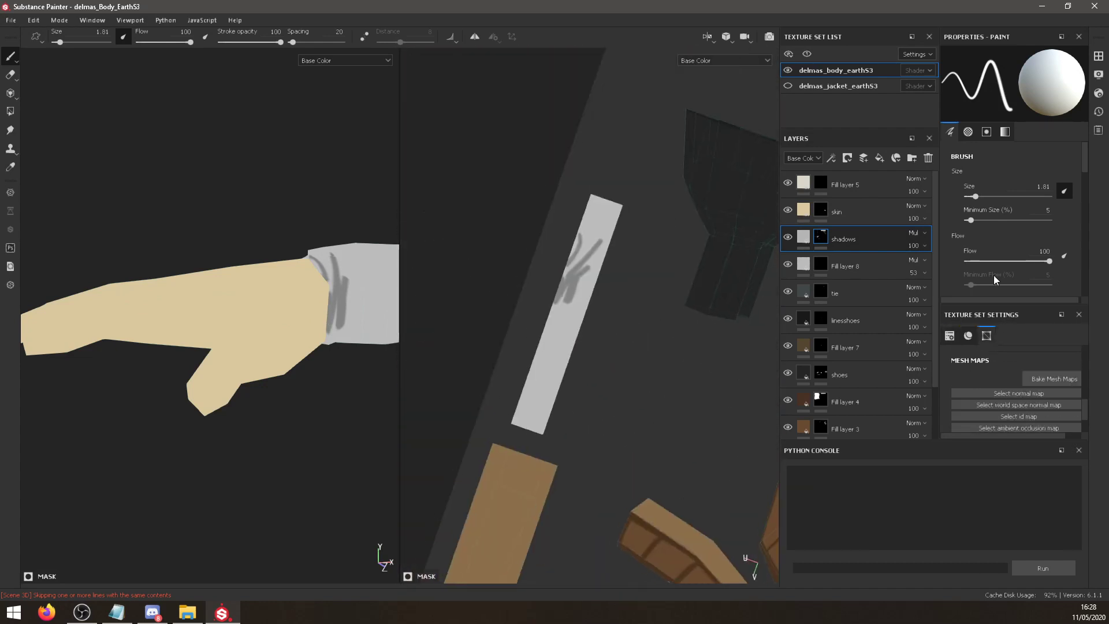
{"action": "left_click", "coordinate": [1099, 75]}
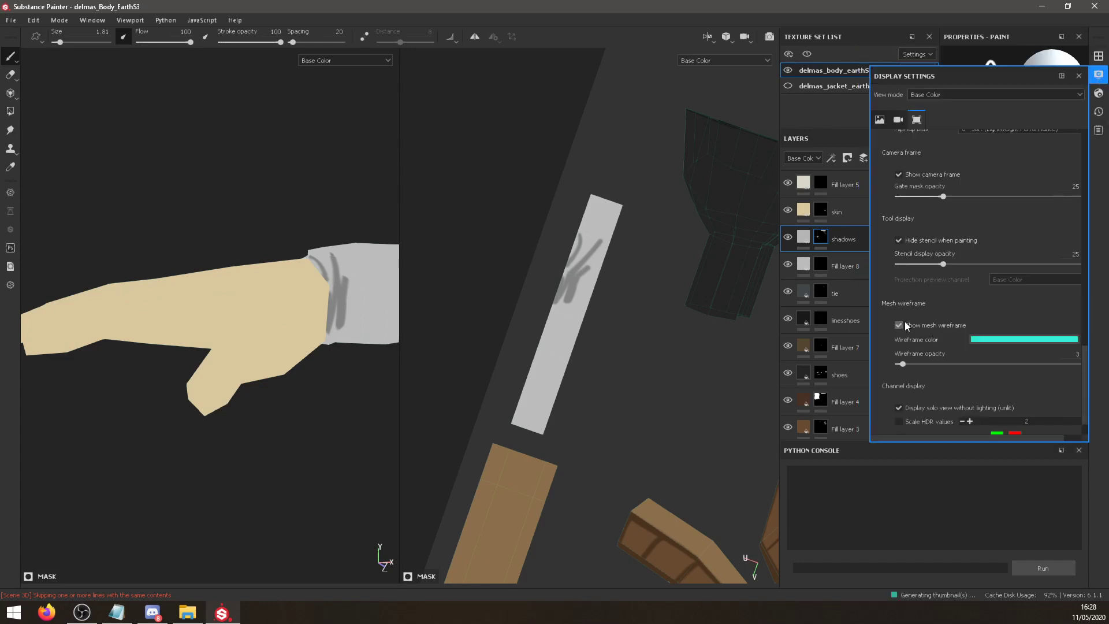
{"action": "mouse_move", "coordinate": [902, 364]}
{"action": "left_mouse_down"}
{"action": "mouse_move", "coordinate": [942, 364]}
{"action": "mouse_move", "coordinate": [919, 366]}
{"action": "left_mouse_up"}
{"action": "left_click", "coordinate": [996, 339]}
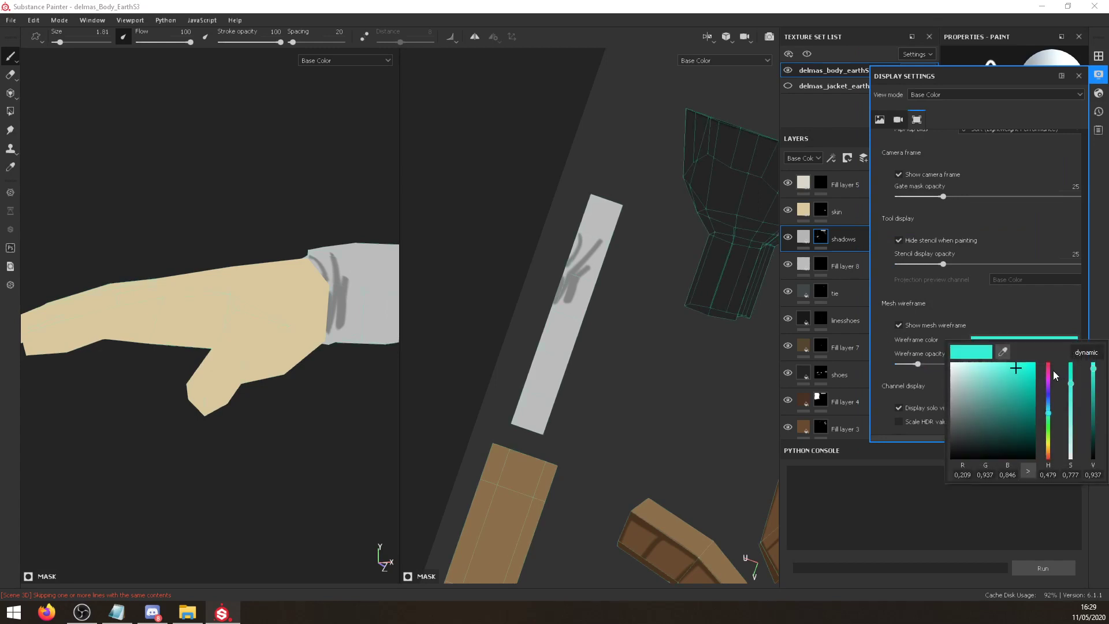
{"action": "left_click_drag", "start_coordinate": [1048, 372], "coordinate": [1045, 329]}
{"action": "left_click_drag", "start_coordinate": [1011, 378], "coordinate": [1000, 400]}
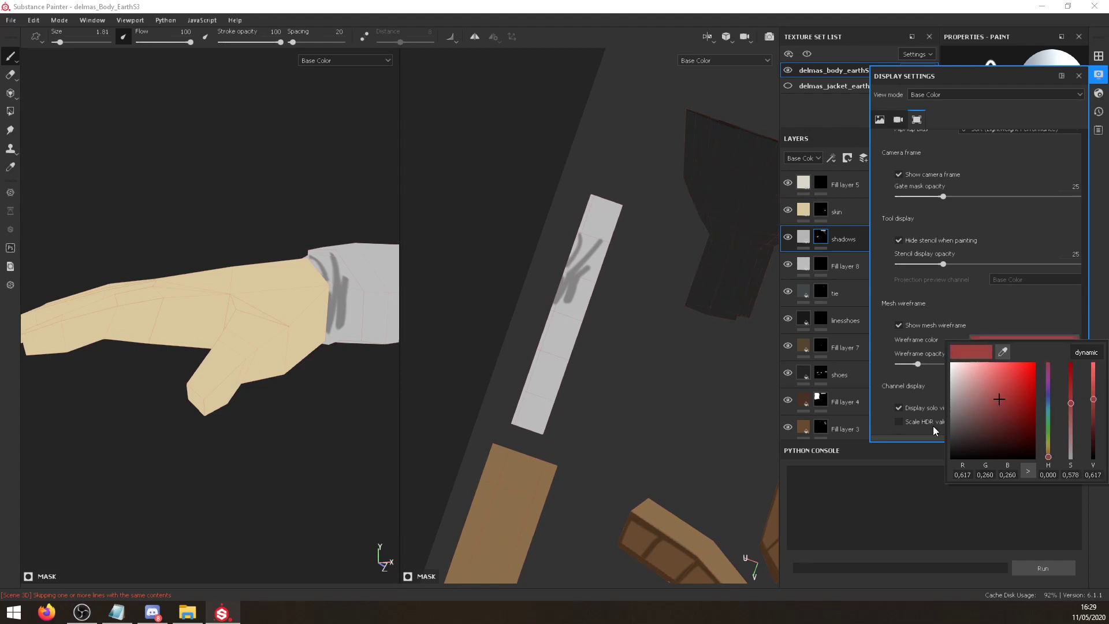
{"action": "left_click", "coordinate": [930, 369]}
{"action": "mouse_move", "coordinate": [930, 365]}
{"action": "left_mouse_down"}
{"action": "mouse_move", "coordinate": [992, 365]}
{"action": "mouse_move", "coordinate": [980, 373]}
{"action": "left_mouse_up"}
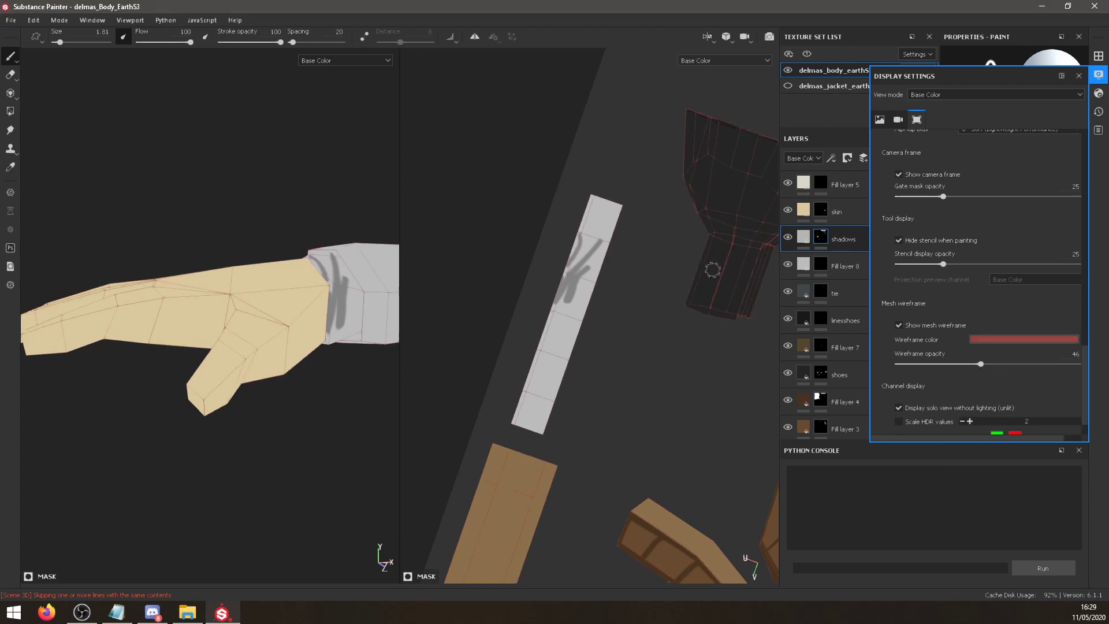
Undo the rough cuff strokes and try single button dabs on the cuff, undoing each one.
{"action": "left_click_drag", "start_coordinate": [734, 255], "coordinate": [661, 255], "text": "alt"}
{"action": "key", "text": "ctrl+z"}
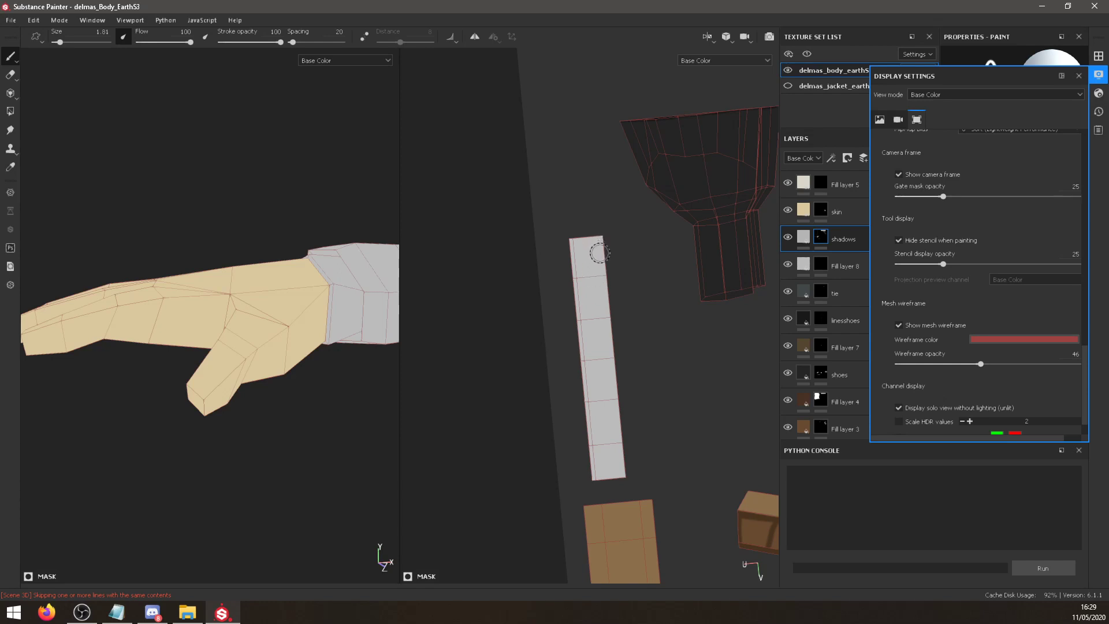
{"action": "left_click", "coordinate": [348, 316]}
{"action": "key", "text": "ctrl+z"}
{"action": "left_click", "coordinate": [350, 318]}
{"action": "key", "text": "ctrl+z"}
{"action": "left_click", "coordinate": [598, 336]}
{"action": "key", "text": "ctrl+z"}
Paint a small button dot and a dark seam line across the white cuff strip on the shadows mask.
{"action": "left_click", "coordinate": [596, 325]}
{"action": "left_click_drag", "start_coordinate": [576, 355], "coordinate": [624, 355]}
{"action": "key", "text": "ctrl+z"}
Paint a dark shadow line along the cuff strip's hand-side long edge in the UV layout.
{"action": "left_click_drag", "start_coordinate": [569, 248], "coordinate": [577, 378]}
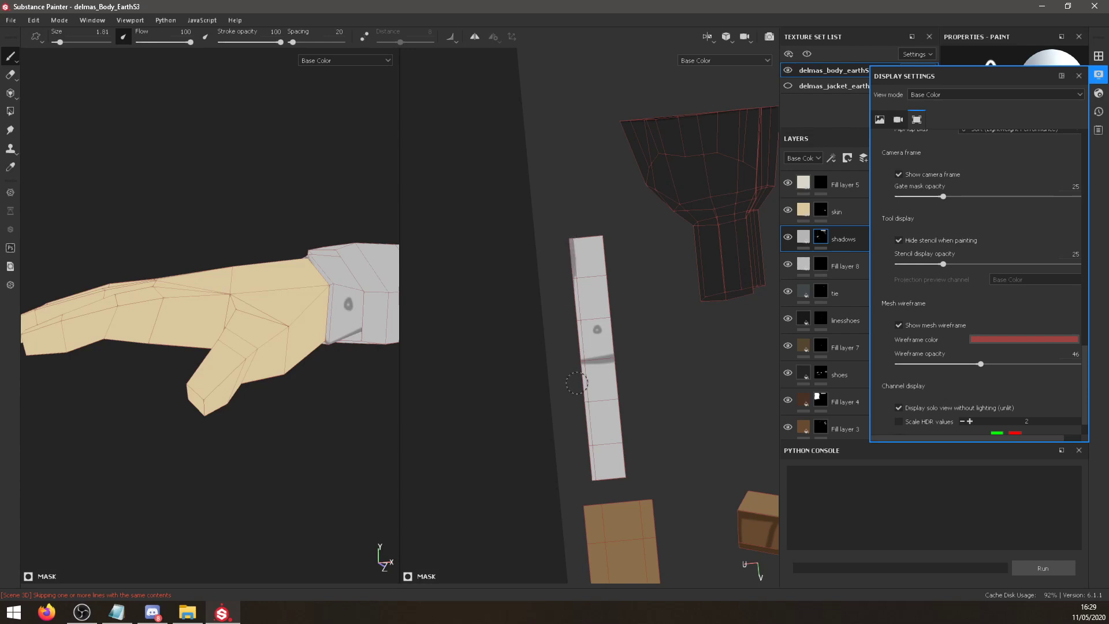
{"action": "left_click_drag", "start_coordinate": [567, 269], "coordinate": [577, 354]}
{"action": "left_click_drag", "start_coordinate": [572, 242], "coordinate": [585, 410]}
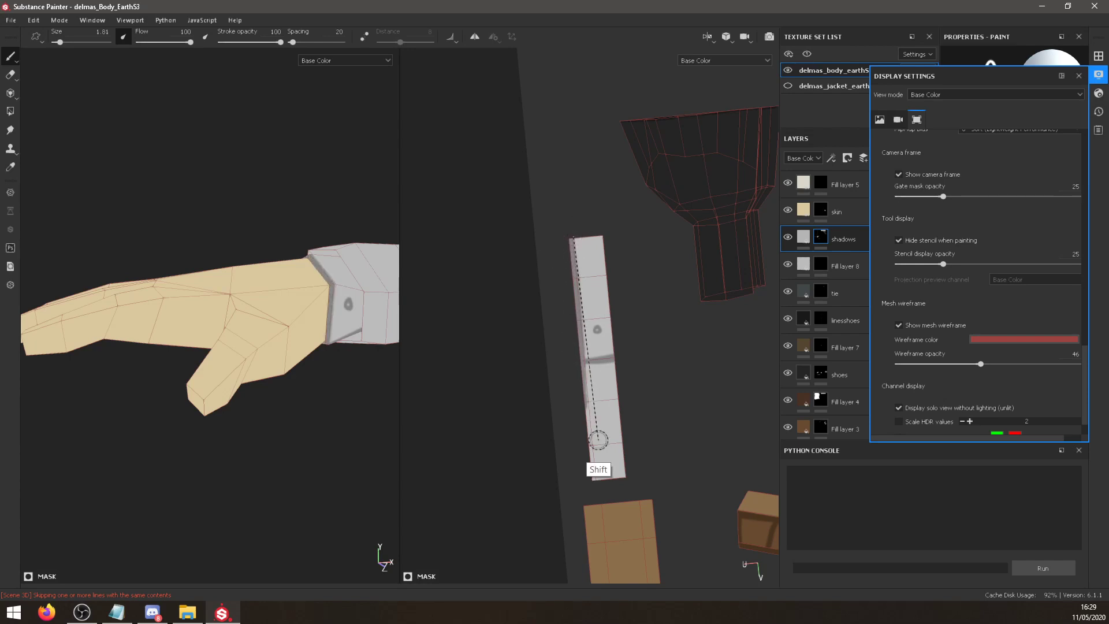
{"action": "left_click", "coordinate": [597, 471], "text": "shift"}
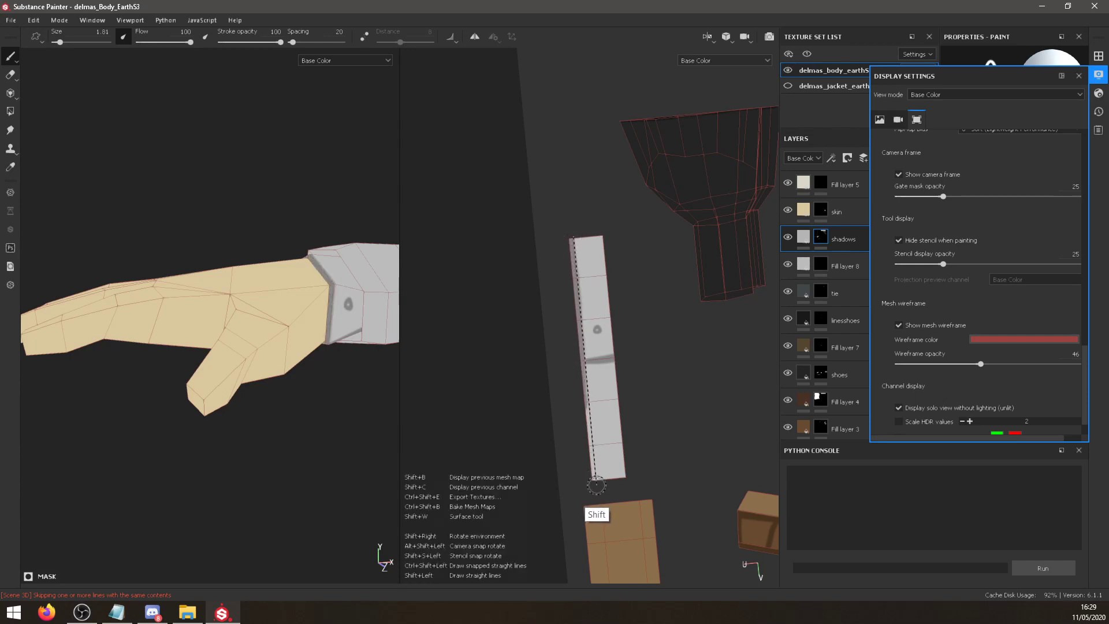
{"action": "left_click", "coordinate": [572, 219], "text": "shift"}
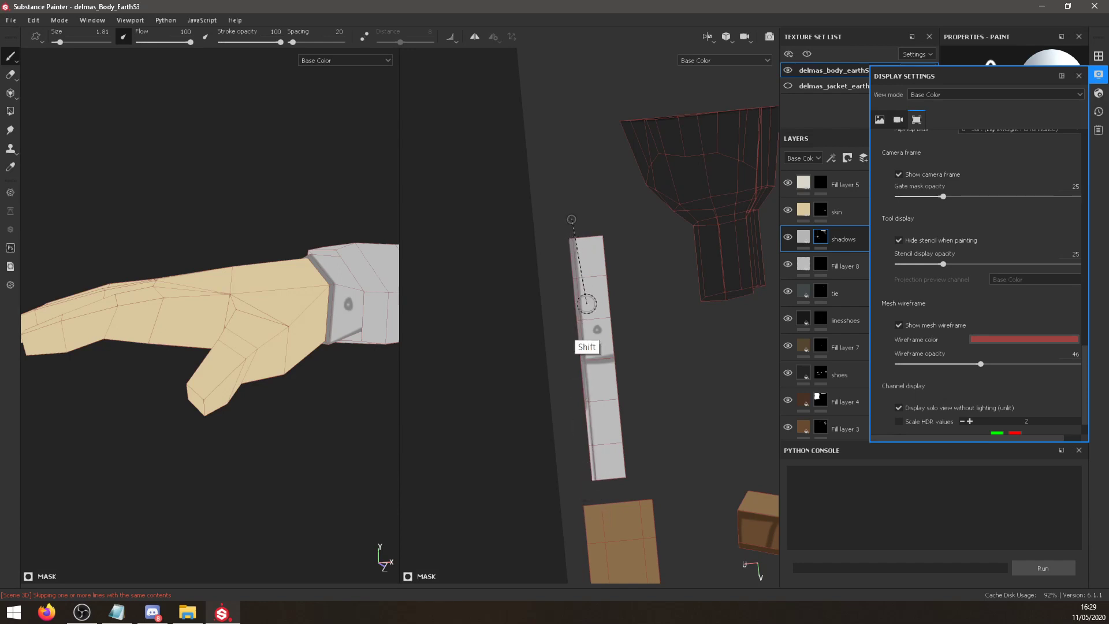
Enlarge the brush to 3.43 and paint straight dark lines along the cuff strip's long edges.
{"action": "right_click", "coordinate": [644, 340]}
{"action": "left_click", "coordinate": [687, 411]}
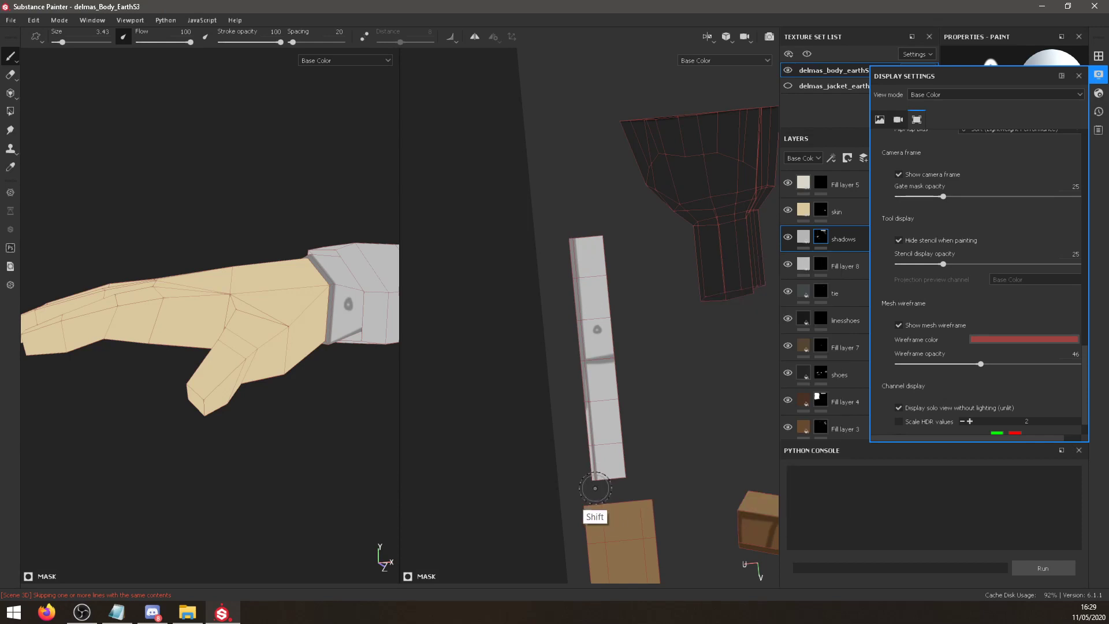
{"action": "left_click", "coordinate": [573, 232], "text": "shift"}
{"action": "left_click", "coordinate": [596, 485], "text": "shift"}
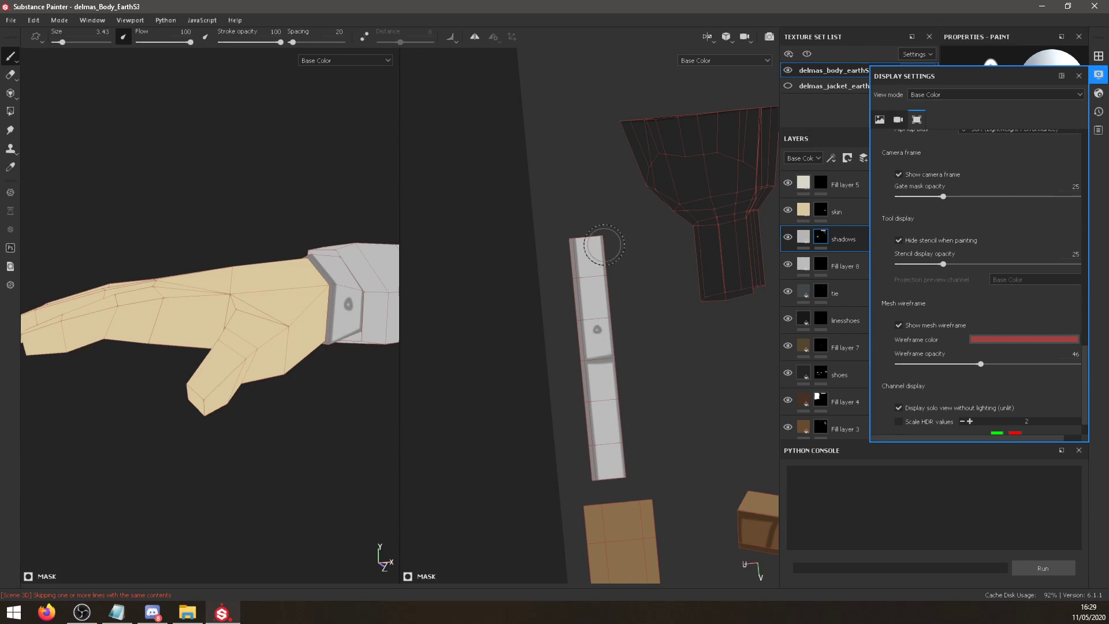
Paint a shadow band along the wrist end of the first shirt sleeve, where it meets the cuff.
{"action": "left_click_drag", "start_coordinate": [331, 229], "coordinate": [293, 290], "text": "alt"}
{"action": "scroll", "coordinate": [629, 378], "scroll_direction": "down", "scroll_amount": 1}
{"action": "middle_click_drag", "start_coordinate": [634, 382], "coordinate": [602, 285], "text": "alt"}
{"action": "scroll", "coordinate": [601, 285], "scroll_direction": "down", "scroll_amount": 2}
{"action": "middle_click_drag", "start_coordinate": [664, 376], "coordinate": [547, 338]}
{"action": "scroll", "coordinate": [546, 338], "scroll_direction": "up", "scroll_amount": 3}
{"action": "middle_click_drag", "start_coordinate": [485, 165], "coordinate": [467, 342]}
{"action": "scroll", "coordinate": [466, 342], "scroll_direction": "up", "scroll_amount": 2}
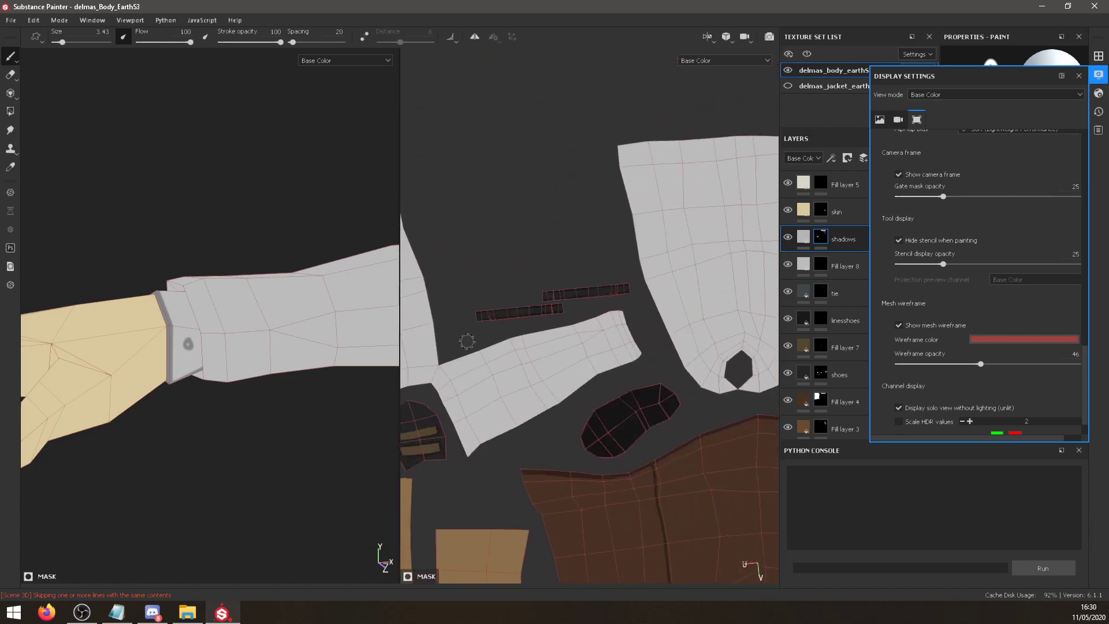
{"action": "left_click", "coordinate": [10, 111]}
{"action": "left_click_drag", "start_coordinate": [206, 353], "coordinate": [233, 364], "text": "alt"}
{"action": "left_click_drag", "start_coordinate": [109, 388], "coordinate": [159, 370], "text": "alt"}
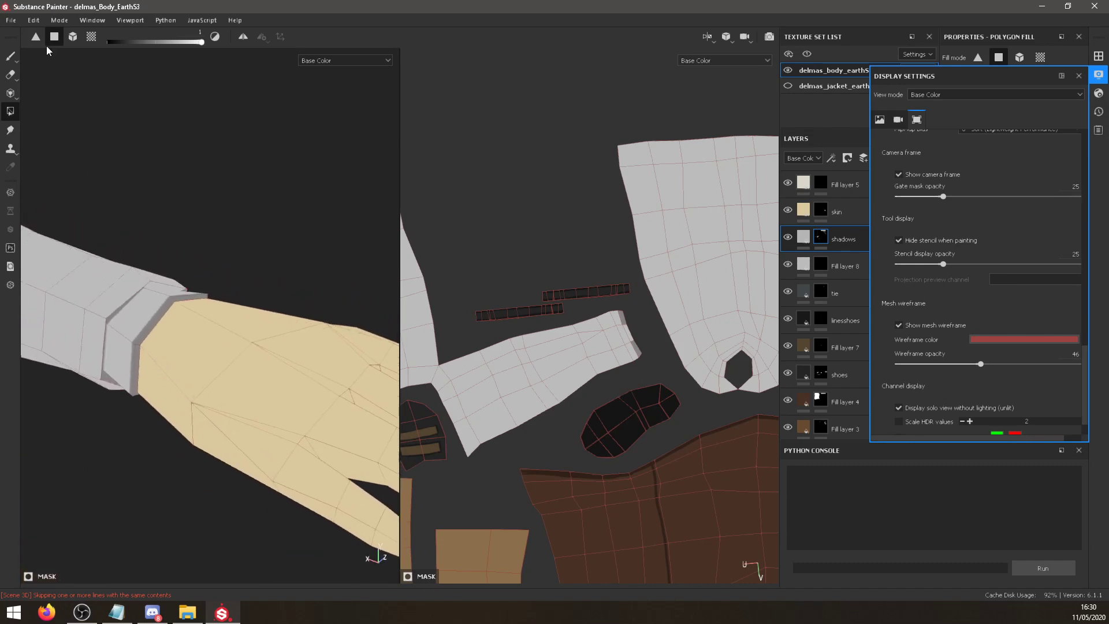
{"action": "left_click", "coordinate": [9, 56]}
{"action": "scroll", "coordinate": [614, 321], "scroll_direction": "up", "scroll_amount": 2}
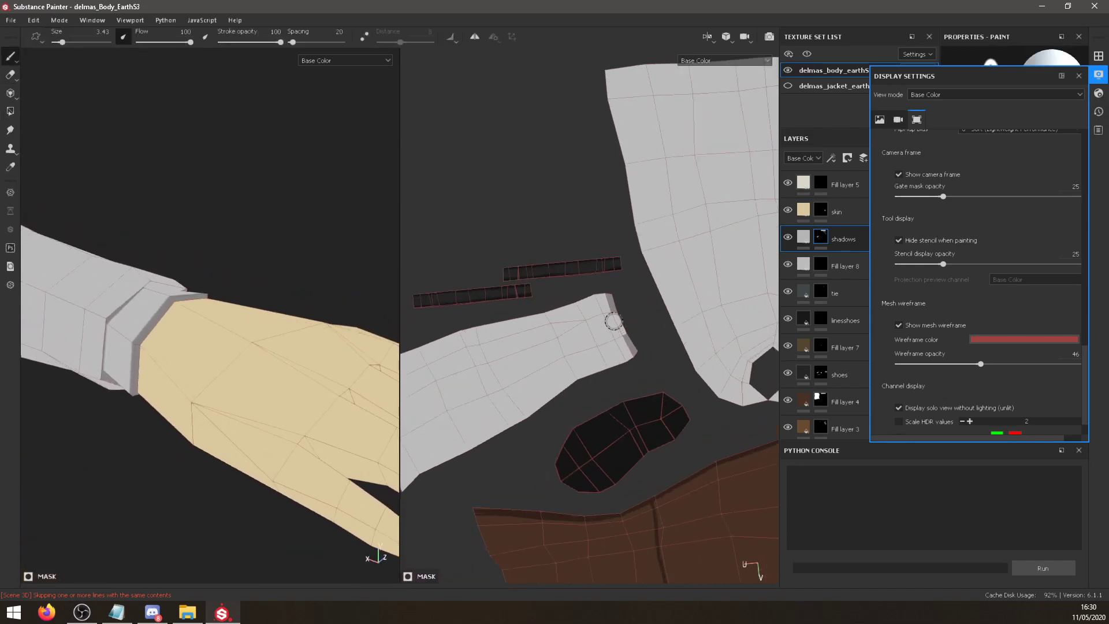
{"action": "left_click_drag", "start_coordinate": [607, 295], "coordinate": [636, 362]}
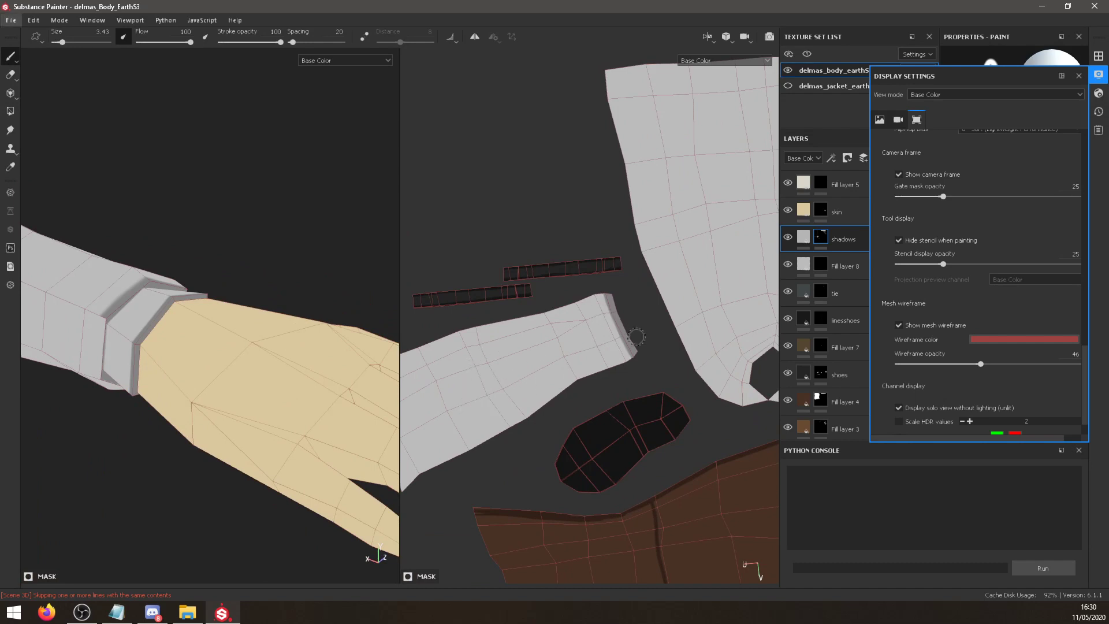
Paint a matching shadow band along the wrist end of the other shirt sleeve.
{"action": "mouse_move", "coordinate": [570, 269]}
{"action": "left_mouse_down", "text": "alt"}
{"action": "mouse_move", "coordinate": [561, 314]}
{"action": "mouse_move", "coordinate": [547, 319]}
{"action": "mouse_move", "coordinate": [572, 199]}
{"action": "mouse_move", "coordinate": [612, 371]}
{"action": "left_mouse_up", "text": "alt"}
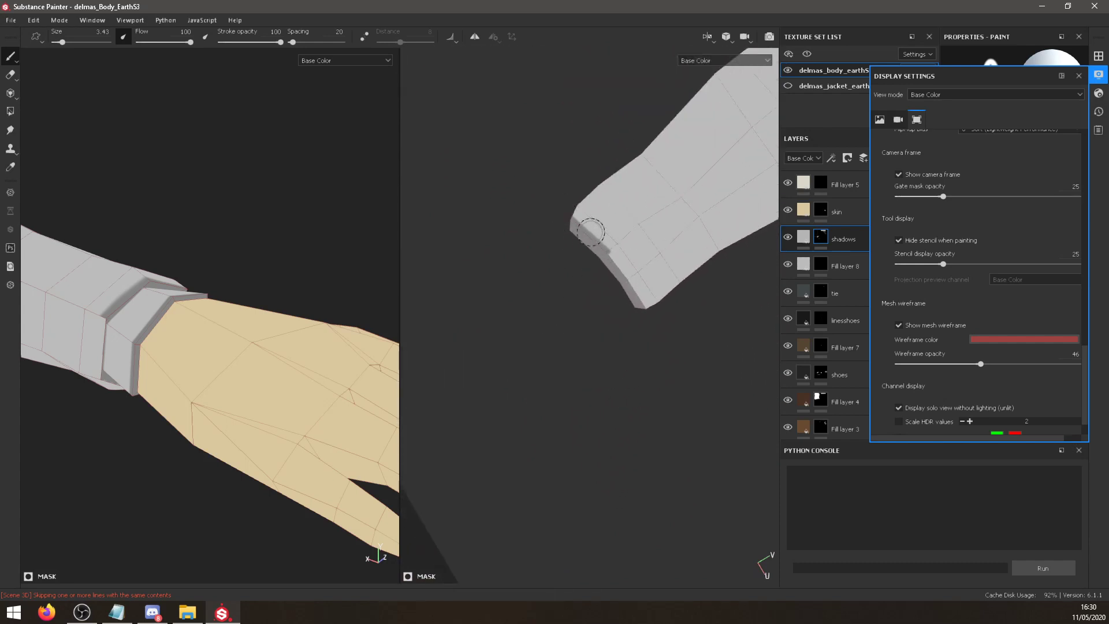
{"action": "mouse_move", "coordinate": [606, 253]}
{"action": "left_mouse_down"}
{"action": "mouse_move", "coordinate": [648, 311]}
{"action": "mouse_move", "coordinate": [614, 289]}
{"action": "mouse_move", "coordinate": [649, 314]}
{"action": "mouse_move", "coordinate": [614, 248]}
{"action": "mouse_move", "coordinate": [649, 314]}
{"action": "mouse_move", "coordinate": [614, 289]}
{"action": "mouse_move", "coordinate": [652, 319]}
{"action": "mouse_move", "coordinate": [603, 250]}
{"action": "mouse_move", "coordinate": [647, 303]}
{"action": "mouse_move", "coordinate": [620, 271]}
{"action": "mouse_move", "coordinate": [583, 260]}
{"action": "mouse_move", "coordinate": [605, 255]}
{"action": "mouse_move", "coordinate": [633, 286]}
{"action": "mouse_move", "coordinate": [598, 245]}
{"action": "mouse_move", "coordinate": [638, 293]}
{"action": "mouse_move", "coordinate": [606, 247]}
{"action": "left_mouse_up"}
{"action": "left_click_drag", "start_coordinate": [295, 262], "coordinate": [388, 281], "text": "alt"}
{"action": "scroll", "coordinate": [198, 299], "scroll_direction": "down", "scroll_amount": 10}
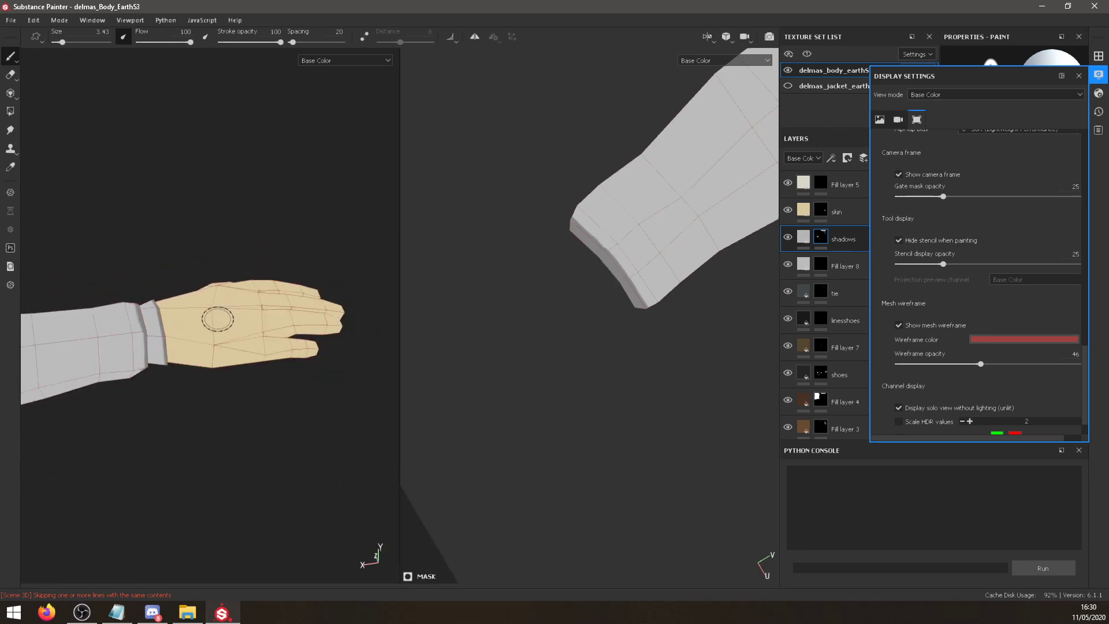
Toggle layer visibility to find which layer holds the vest back's stray brown wedges, and select Fill layer 3's mask.
{"action": "middle_click_drag", "start_coordinate": [173, 376], "coordinate": [324, 367], "text": "alt"}
{"action": "scroll", "coordinate": [231, 366], "scroll_direction": "up", "scroll_amount": 5}
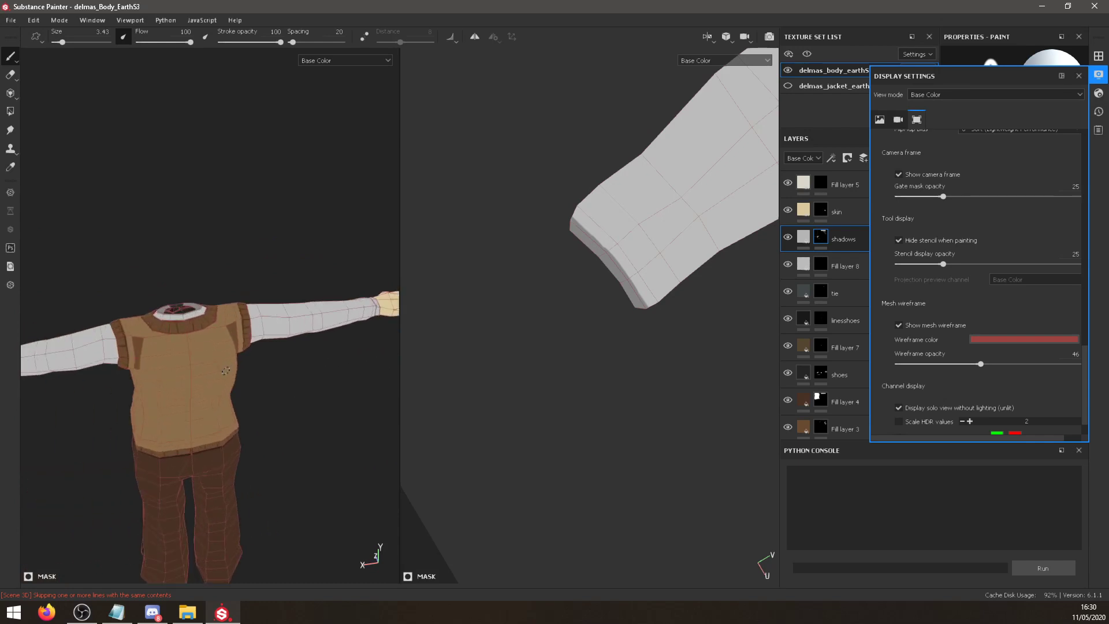
{"action": "left_click_drag", "start_coordinate": [208, 352], "coordinate": [173, 300], "text": "alt"}
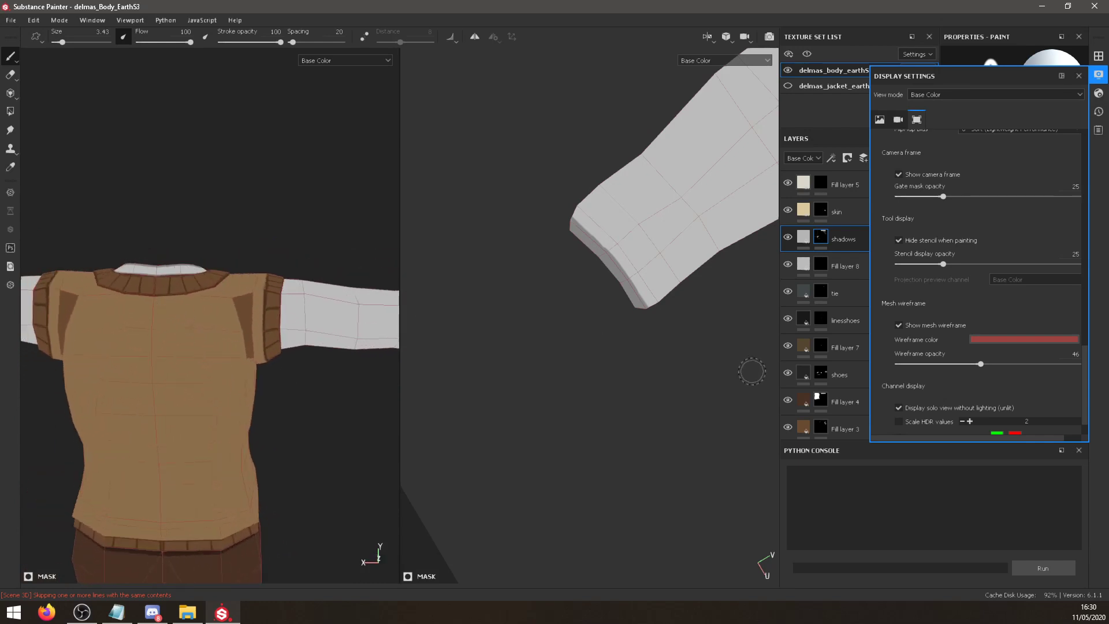
{"action": "left_click", "coordinate": [788, 400]}
{"action": "left_click", "coordinate": [789, 400]}
{"action": "left_click", "coordinate": [786, 347]}
{"action": "left_click", "coordinate": [786, 348]}
{"action": "left_click", "coordinate": [788, 372]}
{"action": "left_click", "coordinate": [787, 372]}
{"action": "left_click", "coordinate": [787, 427]}
{"action": "left_click", "coordinate": [788, 427]}
{"action": "left_click", "coordinate": [811, 428]}
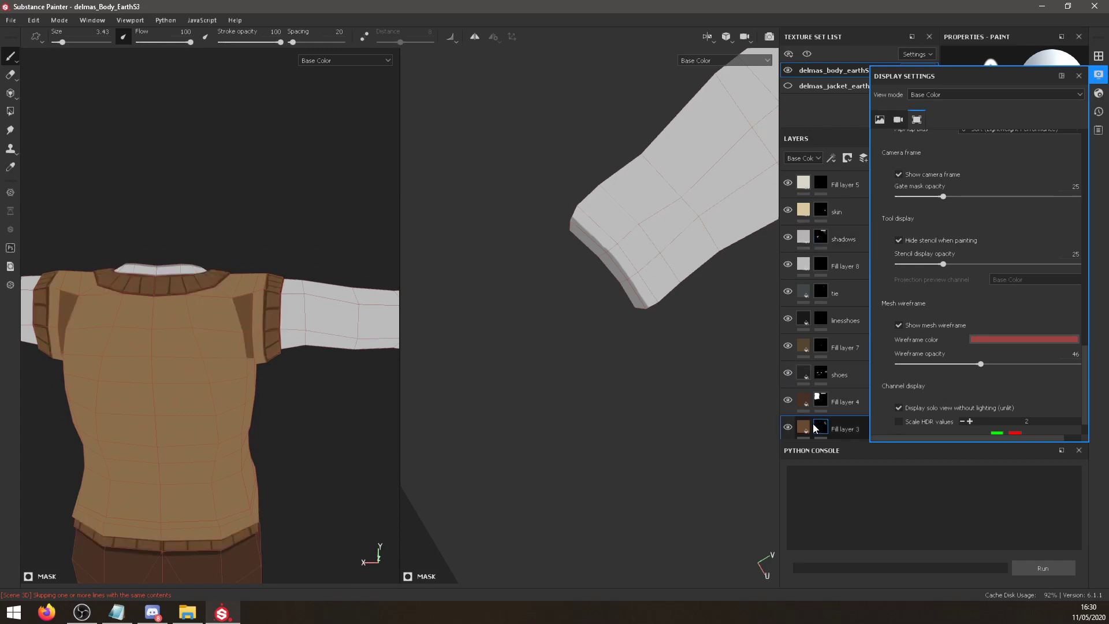
Remove the brown wedges beside the armholes on the vest's back with Polygon Fill at color 0.
{"action": "left_click", "coordinate": [9, 111]}
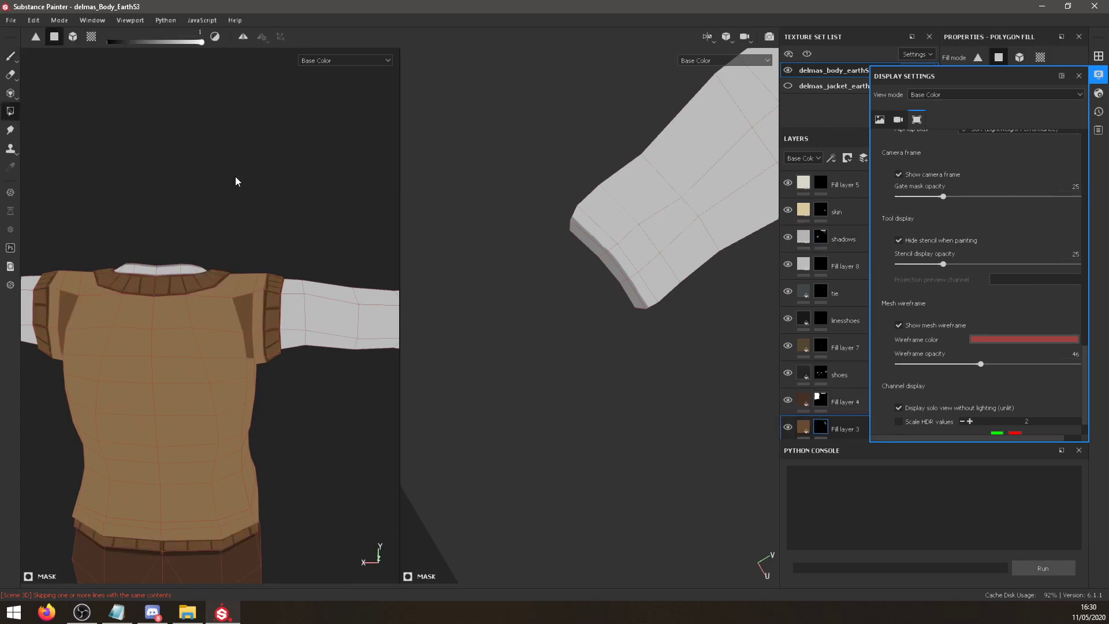
{"action": "scroll", "coordinate": [655, 289], "scroll_direction": "up", "scroll_amount": 2}
{"action": "scroll", "coordinate": [653, 289], "scroll_direction": "down", "scroll_amount": 4}
{"action": "scroll", "coordinate": [653, 293], "scroll_direction": "down", "scroll_amount": 3}
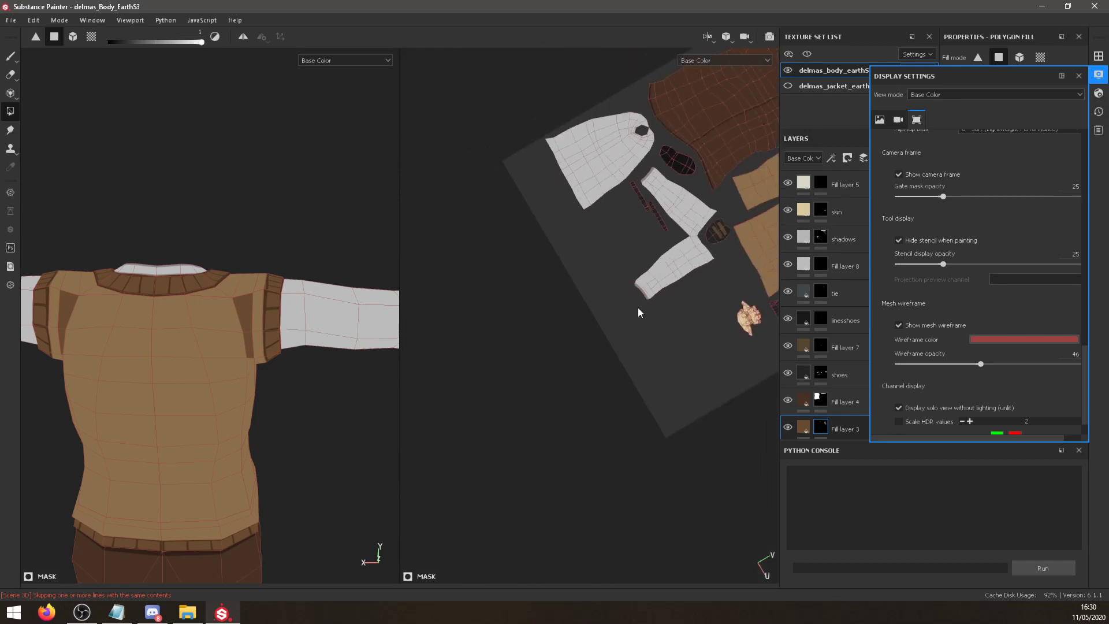
{"action": "middle_click_drag", "start_coordinate": [639, 309], "coordinate": [446, 408]}
{"action": "scroll", "coordinate": [578, 340], "scroll_direction": "up", "scroll_amount": 2}
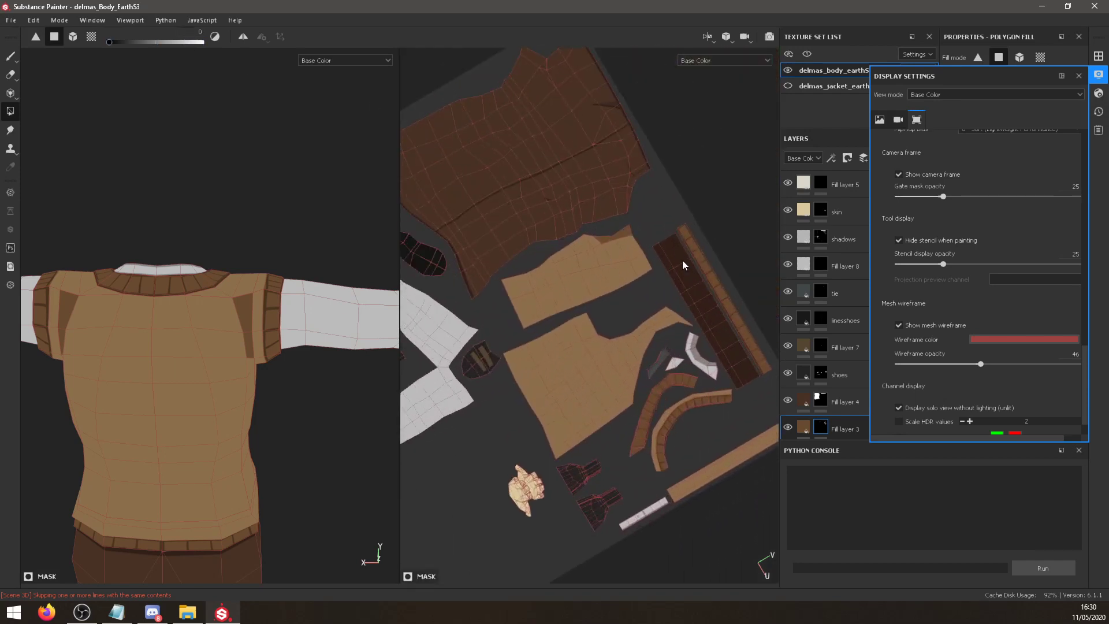
{"action": "left_click_drag", "start_coordinate": [358, 242], "coordinate": [140, 381], "text": "alt"}
{"action": "left_click_drag", "start_coordinate": [157, 367], "coordinate": [276, 343], "text": "alt"}
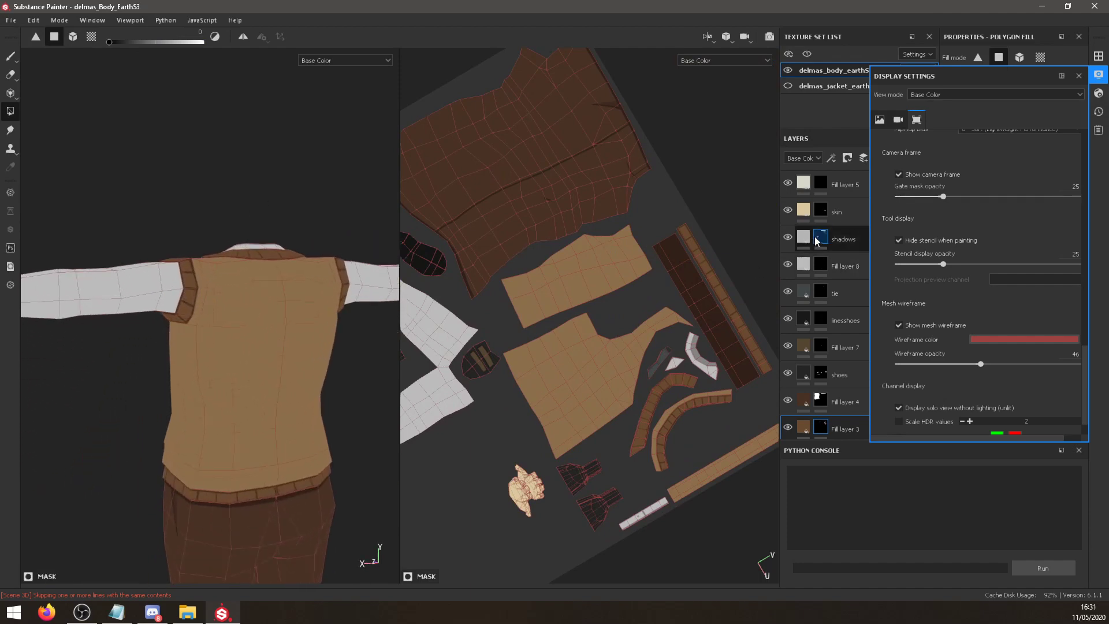
Paint short horizontal crease lines on the vest's lower back on the shadows mask, undoing unwanted strokes.
{"action": "left_click", "coordinate": [843, 238]}
{"action": "left_click", "coordinate": [10, 56]}
{"action": "left_click_drag", "start_coordinate": [237, 378], "coordinate": [317, 376]}
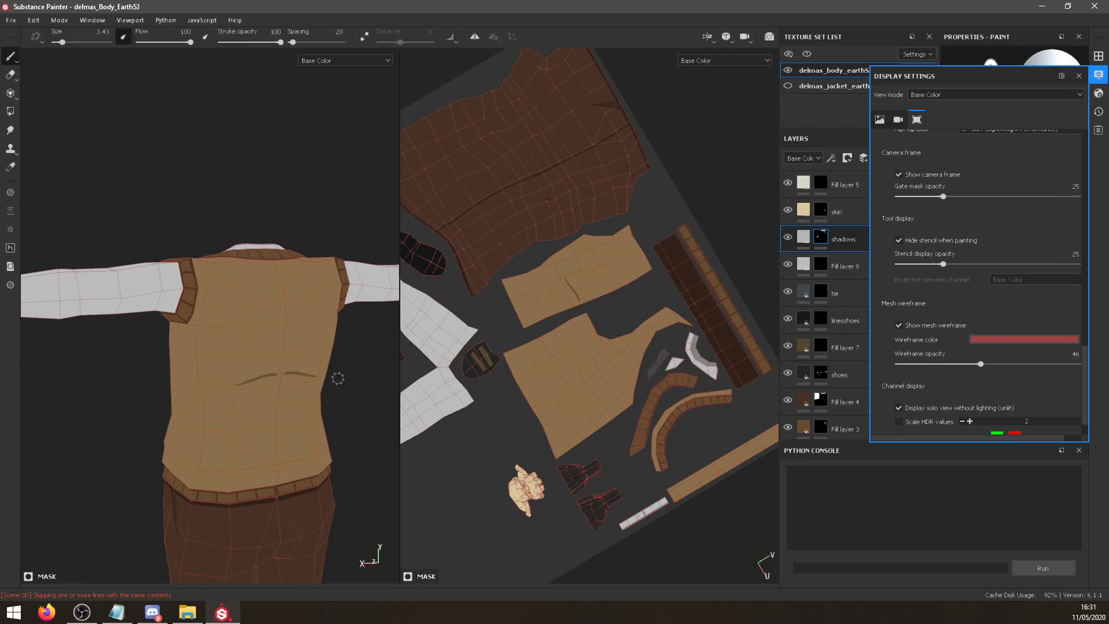
{"action": "left_click_drag", "start_coordinate": [321, 417], "coordinate": [290, 416], "text": "alt"}
{"action": "key", "text": "ctrl+z"}
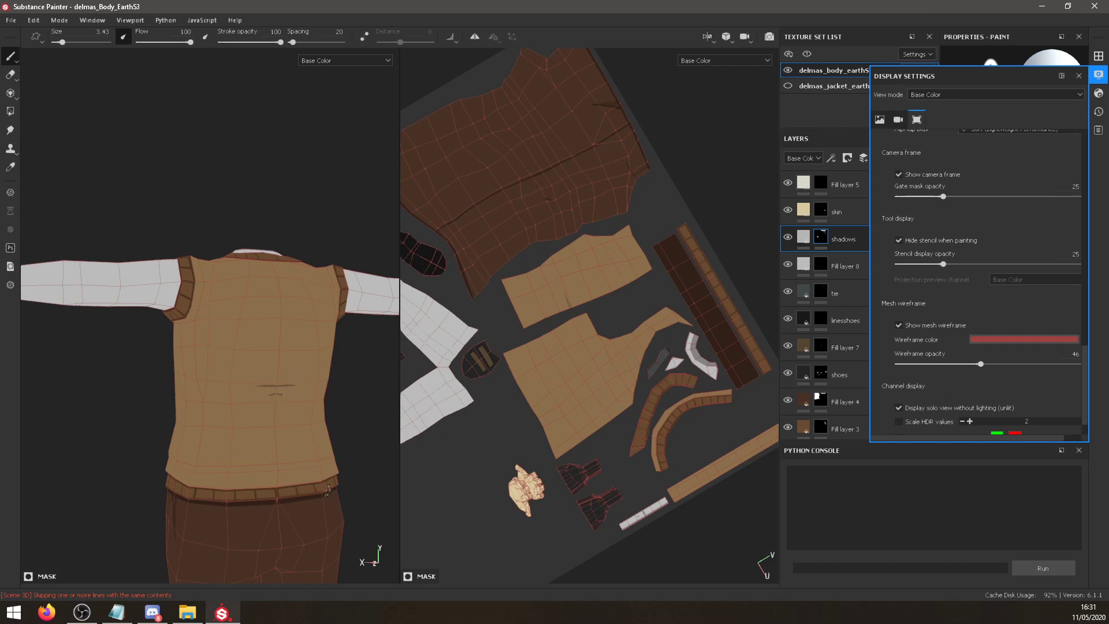
{"action": "left_click_drag", "start_coordinate": [328, 490], "coordinate": [215, 327], "text": "alt"}
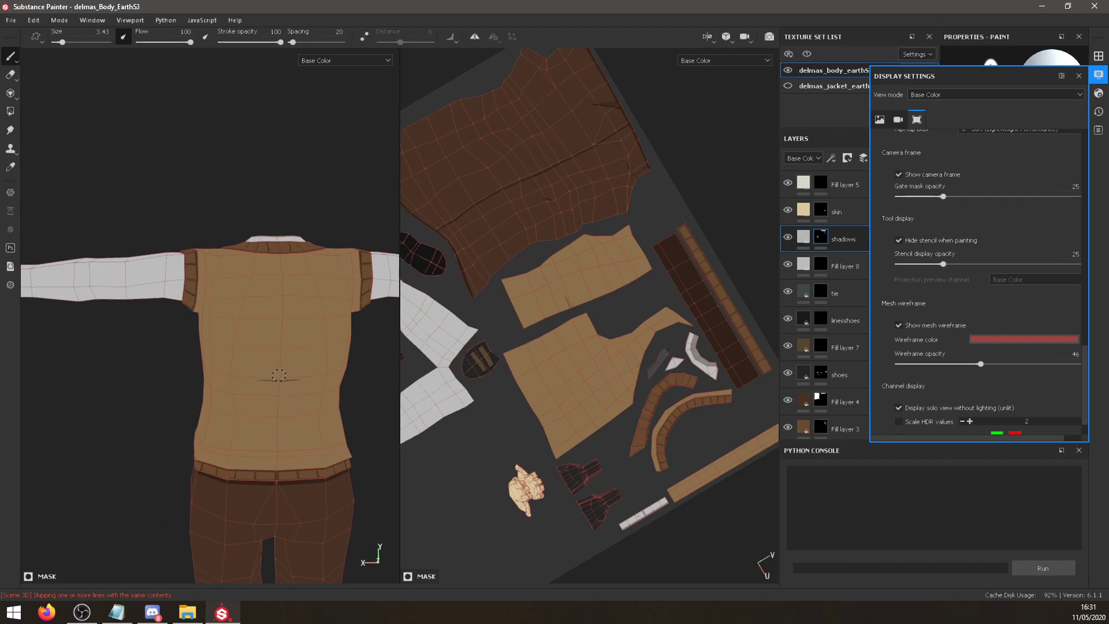
Undo the last shadow stroke and examine the vest from the front and side.
{"action": "left_click_drag", "start_coordinate": [281, 334], "coordinate": [514, 347], "text": "alt"}
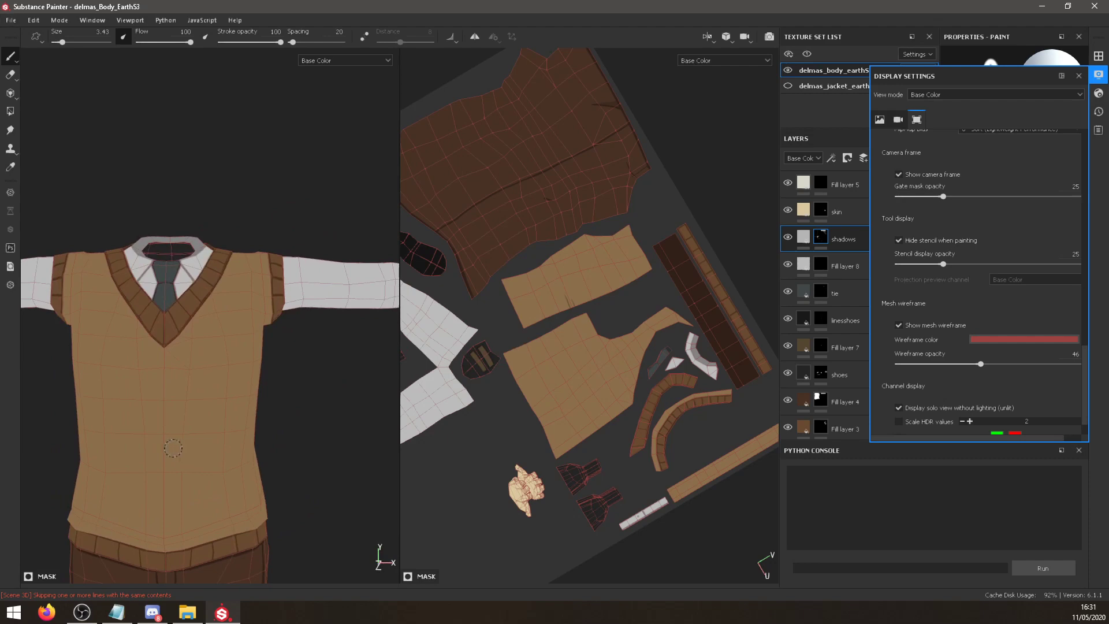
{"action": "key", "text": "ctrl+z"}
{"action": "scroll", "coordinate": [141, 349], "scroll_direction": "up", "scroll_amount": 2}
{"action": "scroll", "coordinate": [184, 355], "scroll_direction": "down", "scroll_amount": 6}
{"action": "left_click_drag", "start_coordinate": [258, 371], "coordinate": [340, 356], "text": "alt"}
{"action": "scroll", "coordinate": [231, 378], "scroll_direction": "up", "scroll_amount": 4}
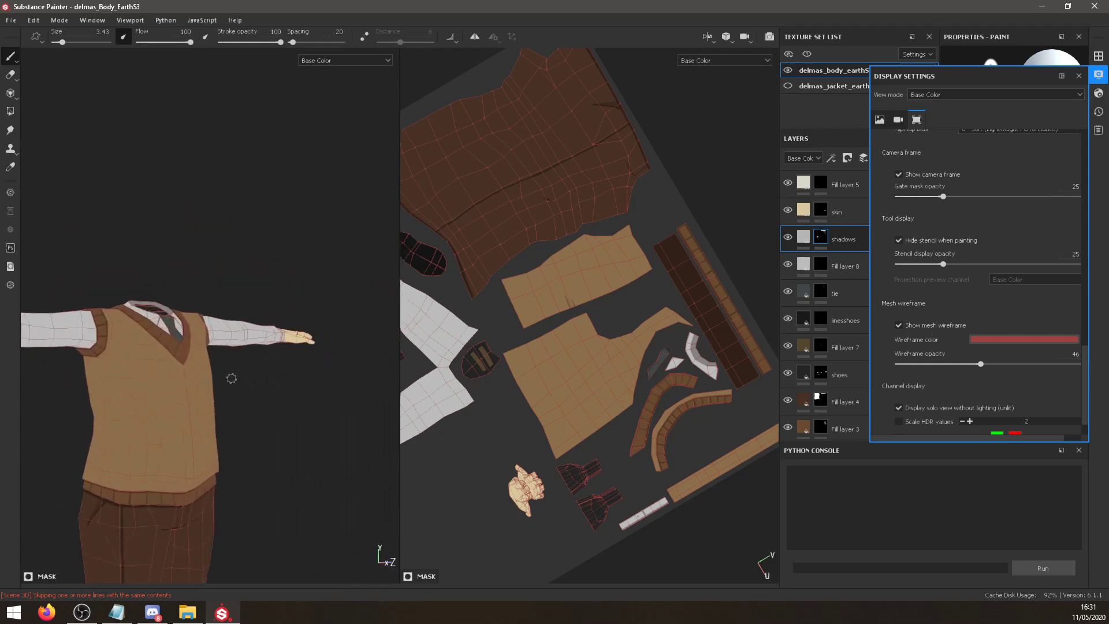
Undo the last crease stroke and try another short shadow stroke on the vest's side.
{"action": "key", "text": "ctrl+z"}
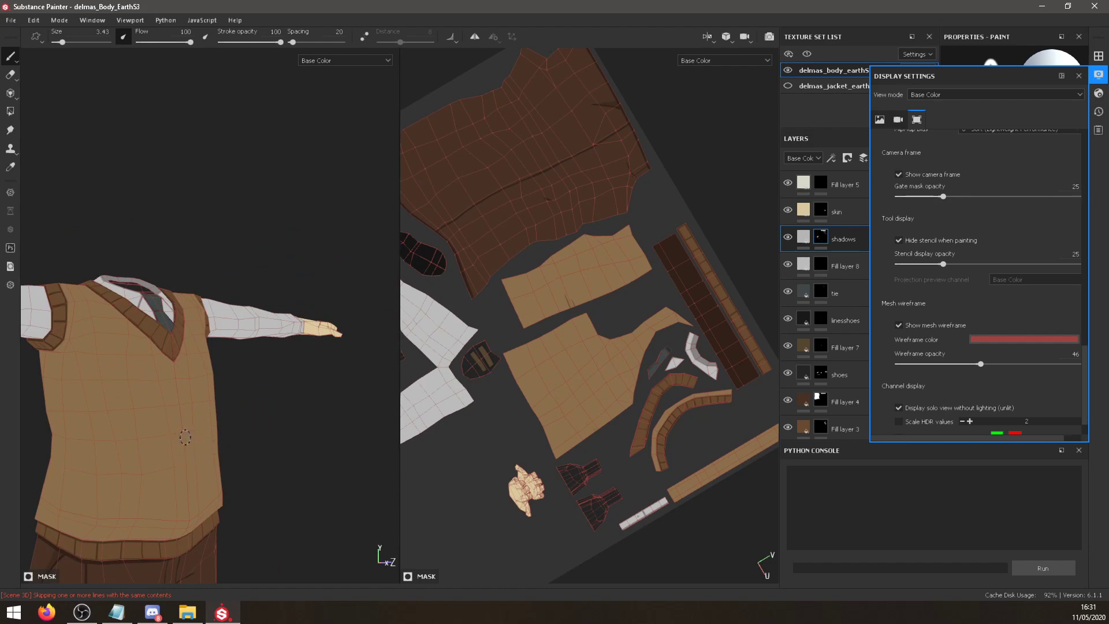
{"action": "left_click_drag", "start_coordinate": [184, 437], "coordinate": [218, 445]}
{"action": "key", "text": "ctrl+z"}
{"action": "scroll", "coordinate": [243, 399], "scroll_direction": "down", "scroll_amount": 5}
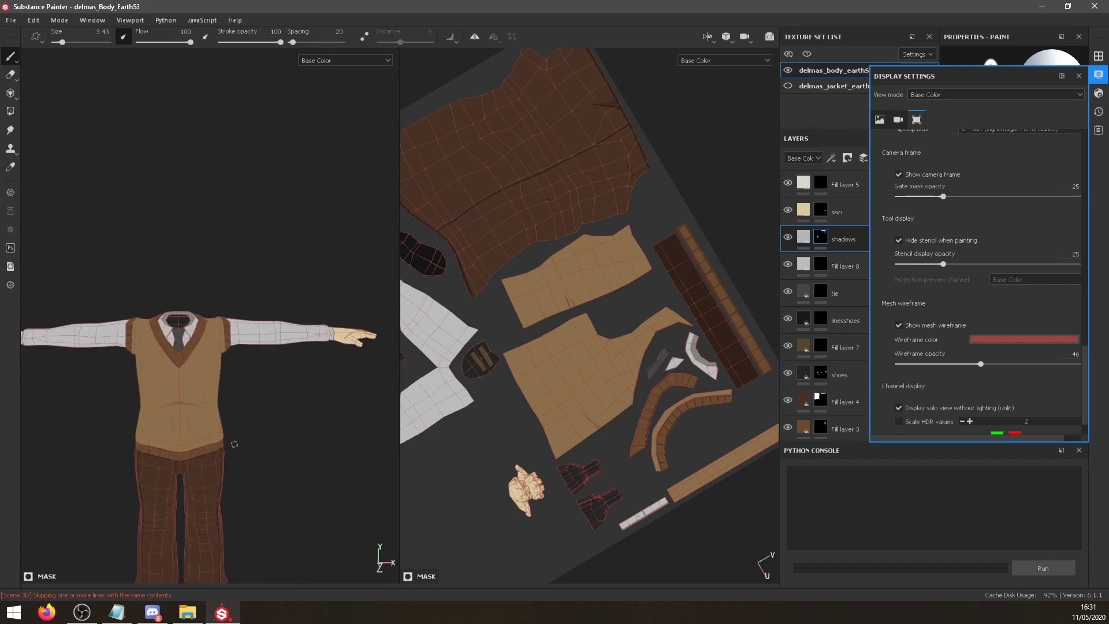
{"action": "middle_click_drag", "start_coordinate": [235, 443], "coordinate": [300, 406], "text": "alt"}
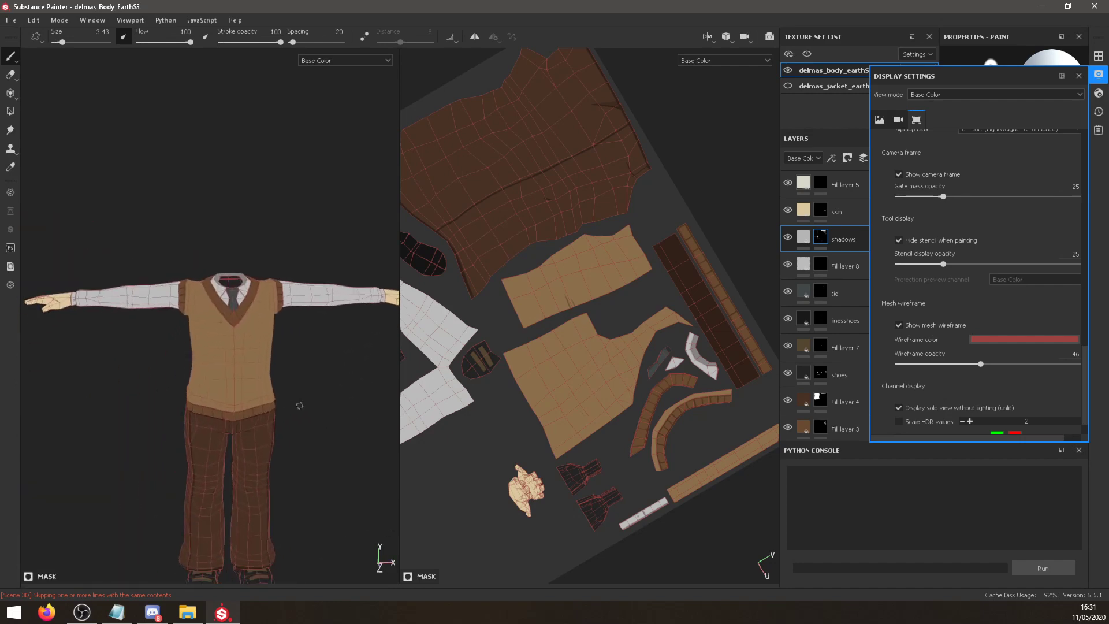
Show the jacket texture set on the character and hide the mesh wireframe.
{"action": "left_click", "coordinate": [788, 86]}
{"action": "mouse_move", "coordinate": [271, 301]}
{"action": "left_mouse_down", "text": "alt"}
{"action": "mouse_move", "coordinate": [341, 299]}
{"action": "mouse_move", "coordinate": [290, 379]}
{"action": "mouse_move", "coordinate": [301, 388]}
{"action": "left_mouse_up", "text": "alt"}
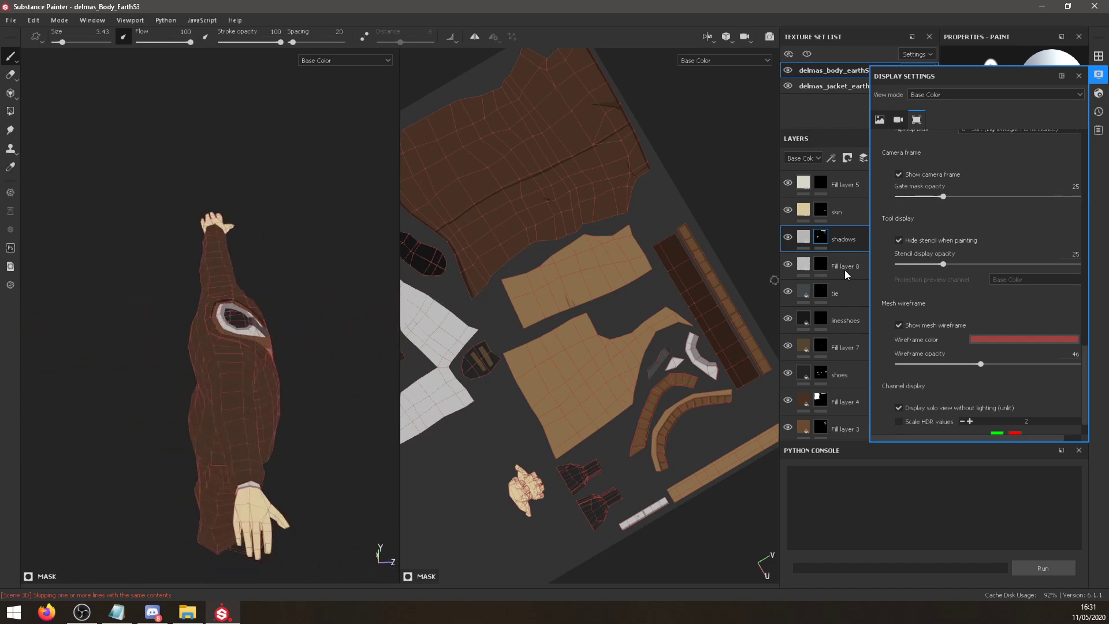
{"action": "left_click", "coordinate": [899, 324]}
{"action": "mouse_move", "coordinate": [370, 324]}
{"action": "left_mouse_down", "text": "alt"}
{"action": "mouse_move", "coordinate": [321, 317]}
{"action": "mouse_move", "coordinate": [285, 347]}
{"action": "mouse_move", "coordinate": [294, 351]}
{"action": "mouse_move", "coordinate": [265, 402]}
{"action": "mouse_move", "coordinate": [240, 290]}
{"action": "mouse_move", "coordinate": [253, 373]}
{"action": "mouse_move", "coordinate": [218, 349]}
{"action": "mouse_move", "coordinate": [344, 393]}
{"action": "mouse_move", "coordinate": [278, 404]}
{"action": "mouse_move", "coordinate": [287, 397]}
{"action": "left_mouse_up", "text": "alt"}
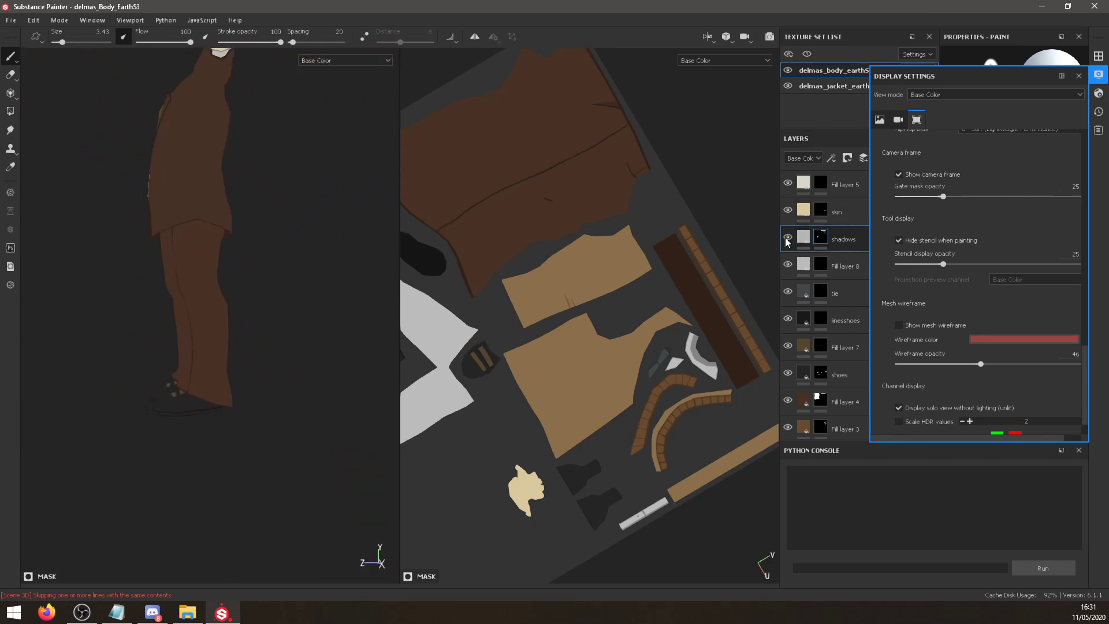
Return to the body texture set's shadows mask and try a shadow stroke across the trouser leg's hem.
{"action": "left_click", "coordinate": [815, 87]}
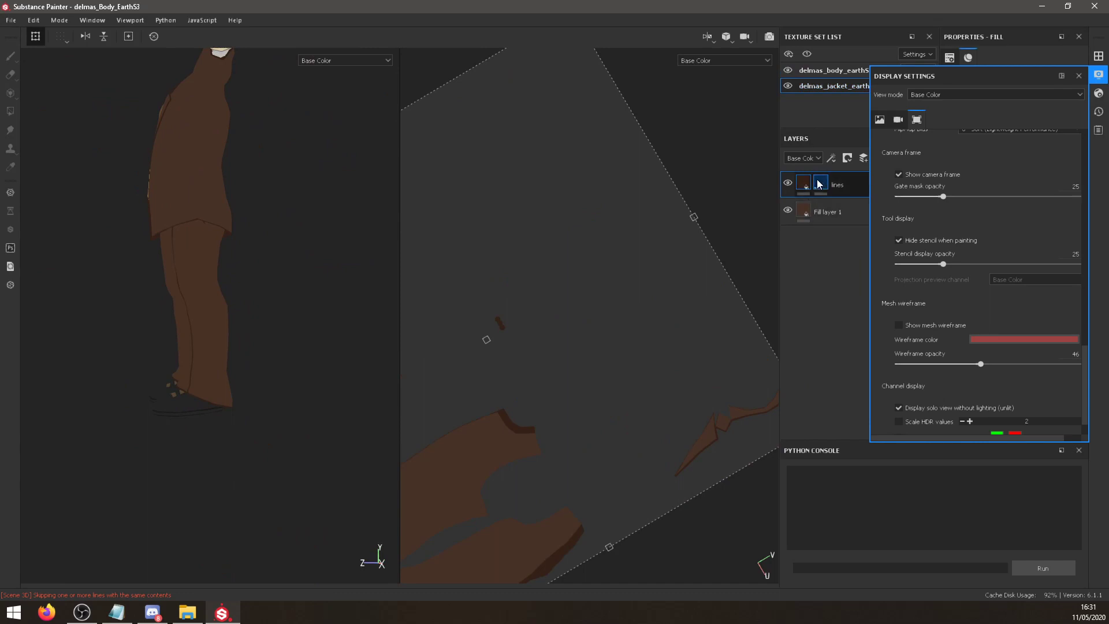
{"action": "middle_click_drag", "start_coordinate": [630, 362], "coordinate": [674, 306], "text": "alt"}
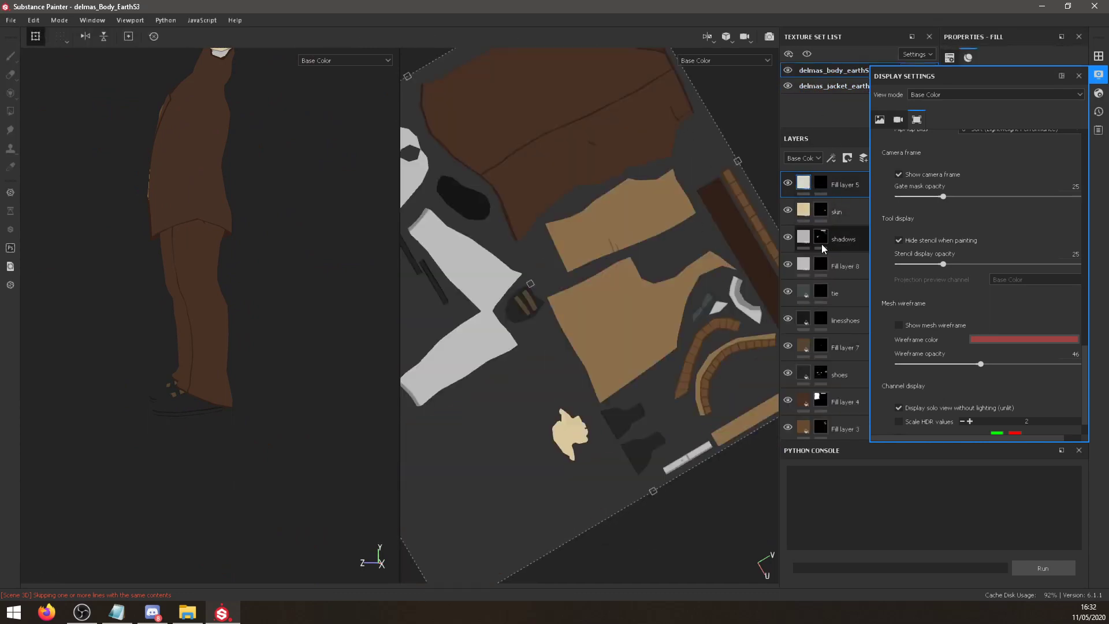
{"action": "left_click", "coordinate": [817, 244]}
{"action": "middle_click_drag", "start_coordinate": [555, 289], "coordinate": [603, 292], "text": "alt"}
{"action": "scroll", "coordinate": [223, 323], "scroll_direction": "down", "scroll_amount": 2}
{"action": "scroll", "coordinate": [209, 384], "scroll_direction": "up", "scroll_amount": 4}
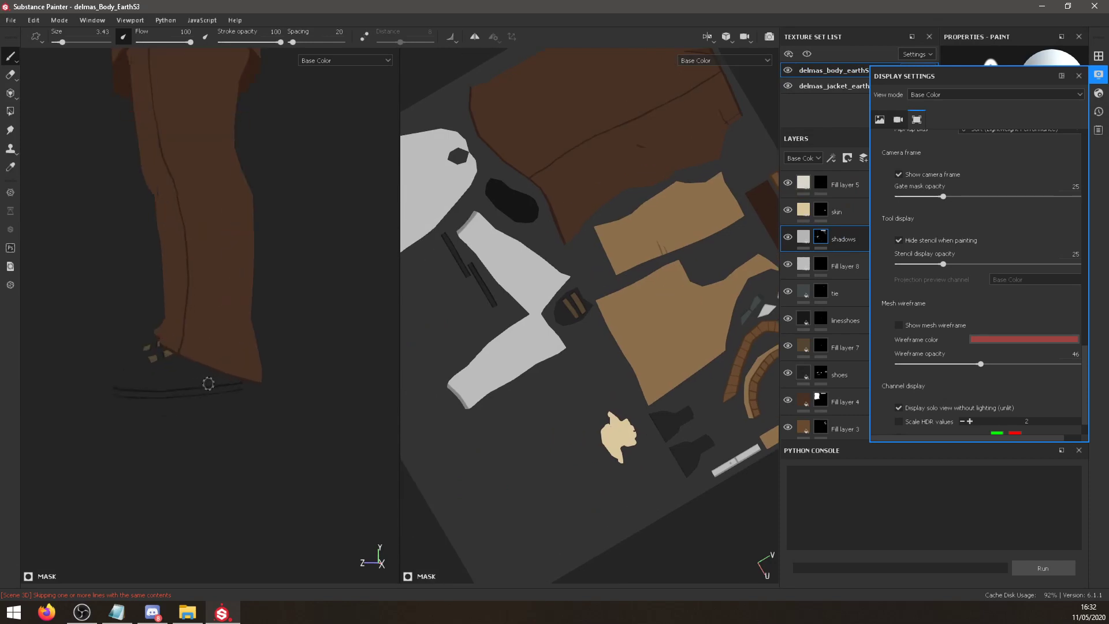
{"action": "left_click_drag", "start_coordinate": [178, 316], "coordinate": [323, 358], "text": "alt"}
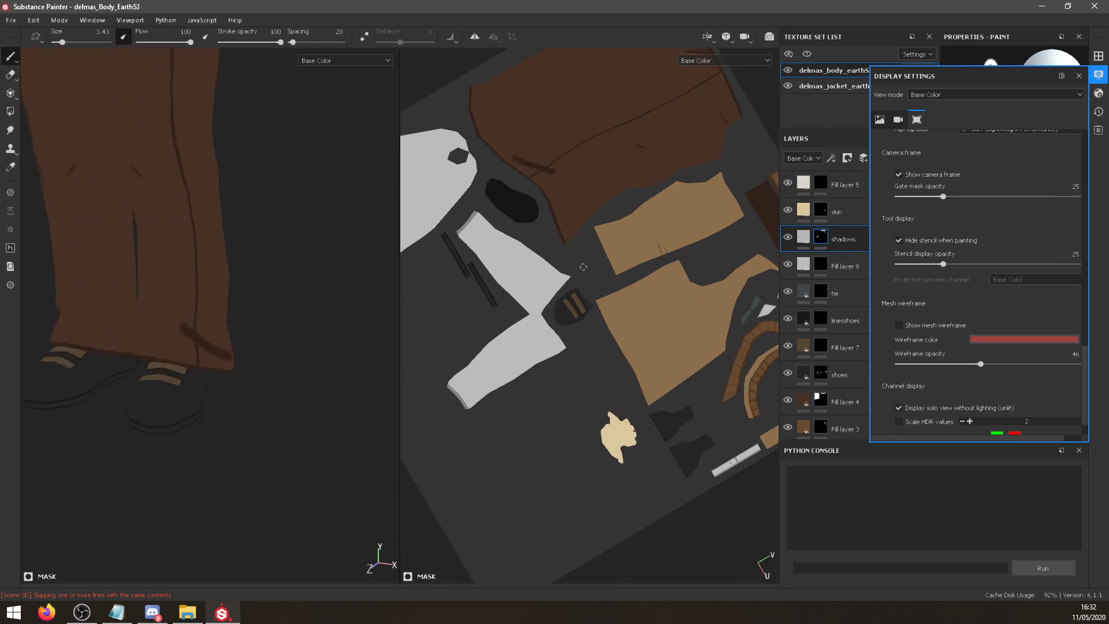
Show the mesh wireframe and examine the lower trouser legs from the back and side.
{"action": "left_click", "coordinate": [898, 325]}
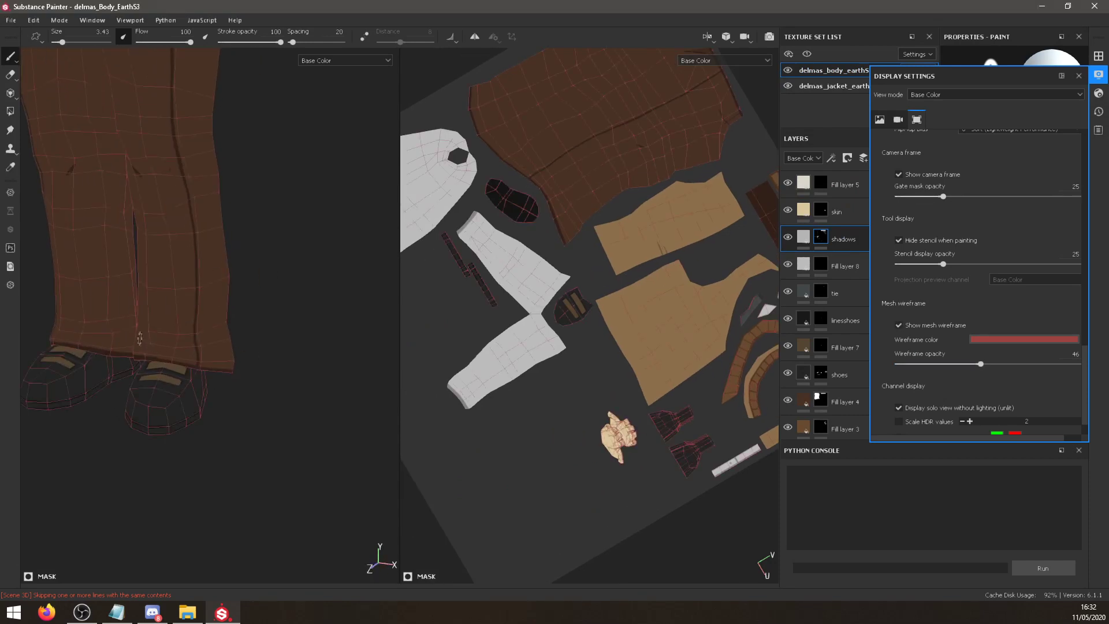
{"action": "mouse_move", "coordinate": [205, 341]}
{"action": "left_mouse_down", "text": "alt"}
{"action": "mouse_move", "coordinate": [151, 340]}
{"action": "mouse_move", "coordinate": [229, 343]}
{"action": "mouse_move", "coordinate": [104, 317]}
{"action": "mouse_move", "coordinate": [139, 317]}
{"action": "mouse_move", "coordinate": [277, 397]}
{"action": "mouse_move", "coordinate": [315, 388]}
{"action": "mouse_move", "coordinate": [399, 397]}
{"action": "left_mouse_up", "text": "alt"}
{"action": "left_click_drag", "start_coordinate": [281, 374], "coordinate": [231, 359], "text": "alt"}
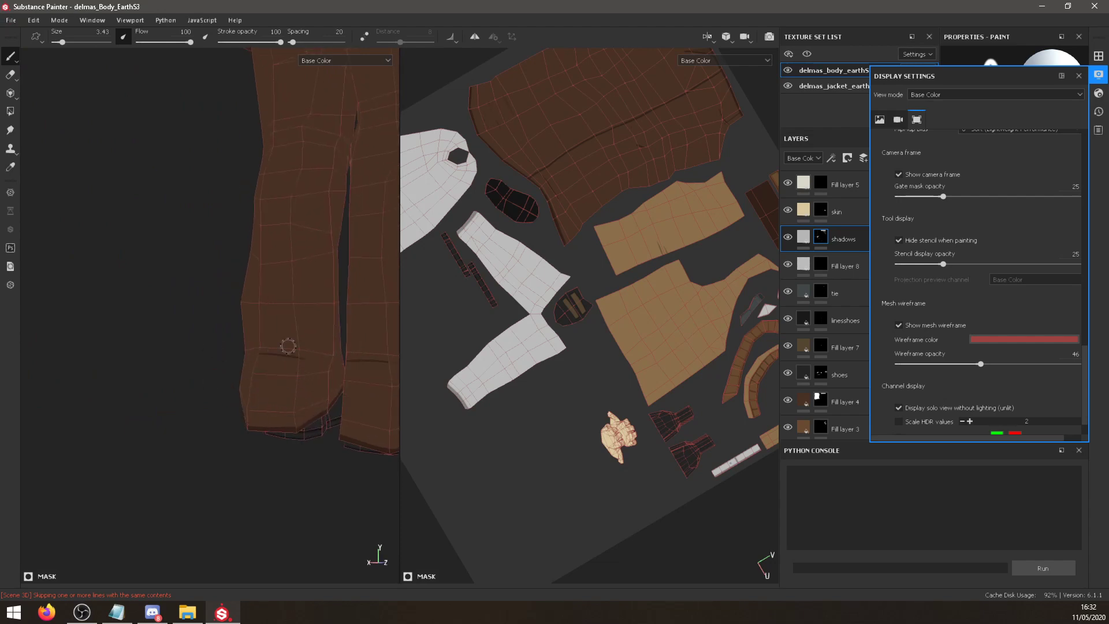
{"action": "mouse_move", "coordinate": [294, 345]}
{"action": "left_mouse_down", "text": "alt"}
{"action": "mouse_move", "coordinate": [376, 322]}
{"action": "mouse_move", "coordinate": [257, 299]}
{"action": "mouse_move", "coordinate": [423, 437]}
{"action": "mouse_move", "coordinate": [382, 423]}
{"action": "left_mouse_up", "text": "alt"}
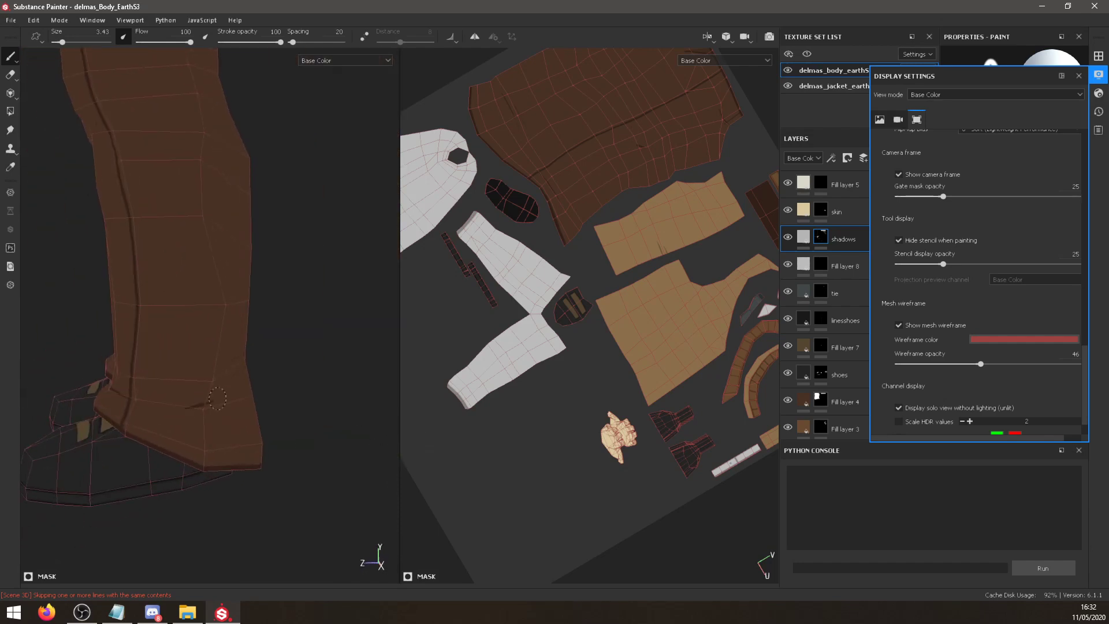
{"action": "left_click_drag", "start_coordinate": [180, 327], "coordinate": [295, 450], "text": "alt"}
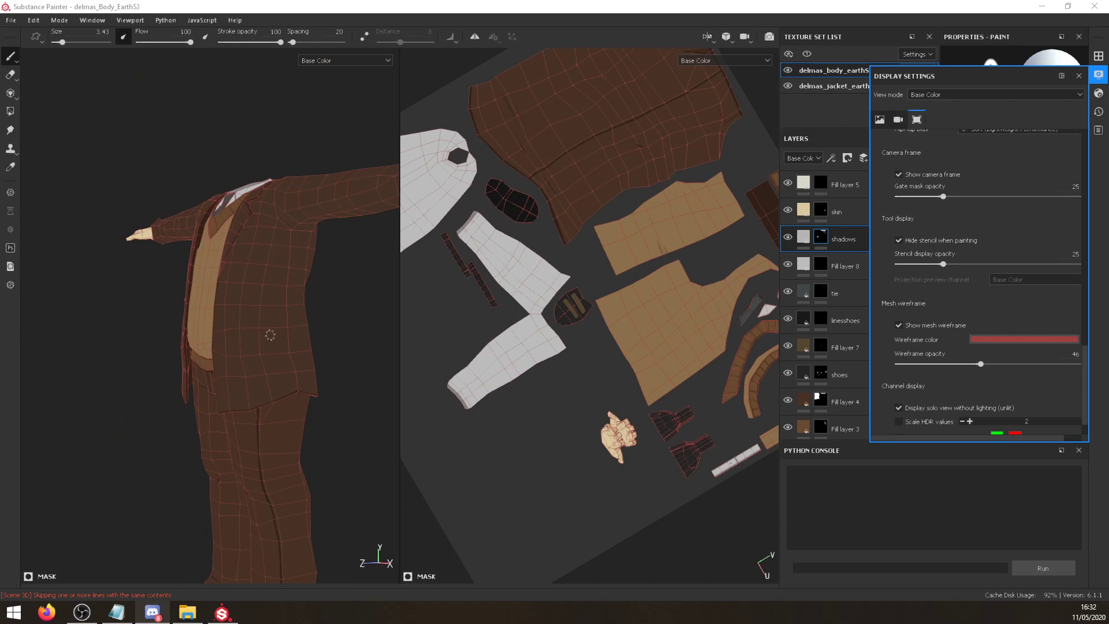
Examine the full outfit with the jacket on from the front, the sides and above.
{"action": "left_click_drag", "start_coordinate": [270, 335], "coordinate": [316, 382], "text": "alt"}
{"action": "middle_click_drag", "start_coordinate": [325, 328], "coordinate": [286, 336], "text": "alt"}
{"action": "middle_click_drag", "start_coordinate": [207, 362], "coordinate": [184, 377], "text": "alt"}
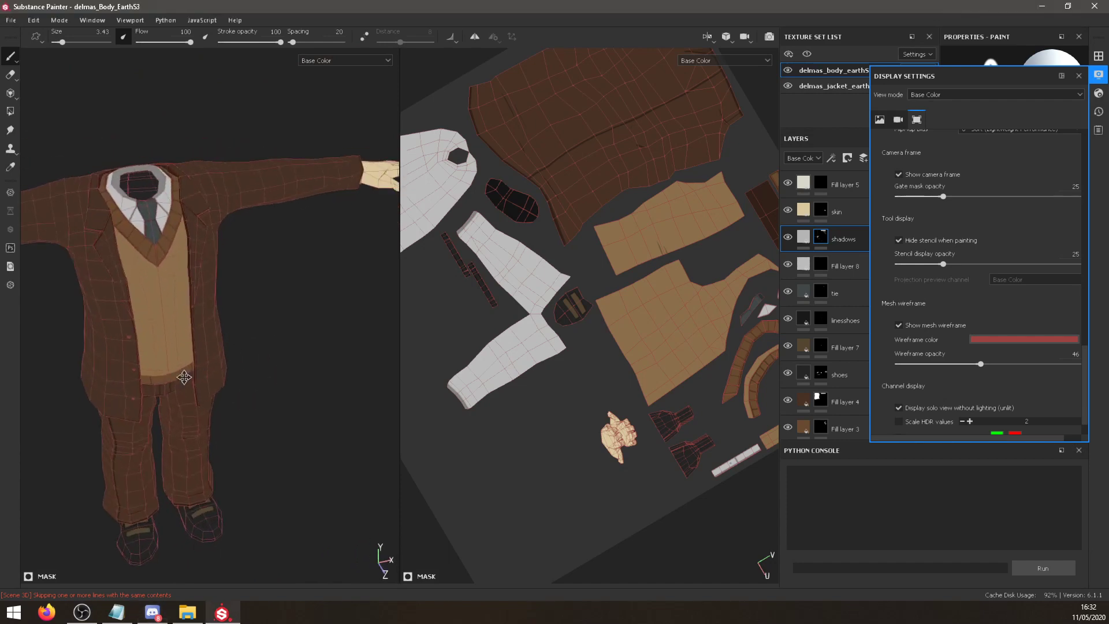
{"action": "left_click_drag", "start_coordinate": [184, 377], "coordinate": [214, 367], "text": "alt"}
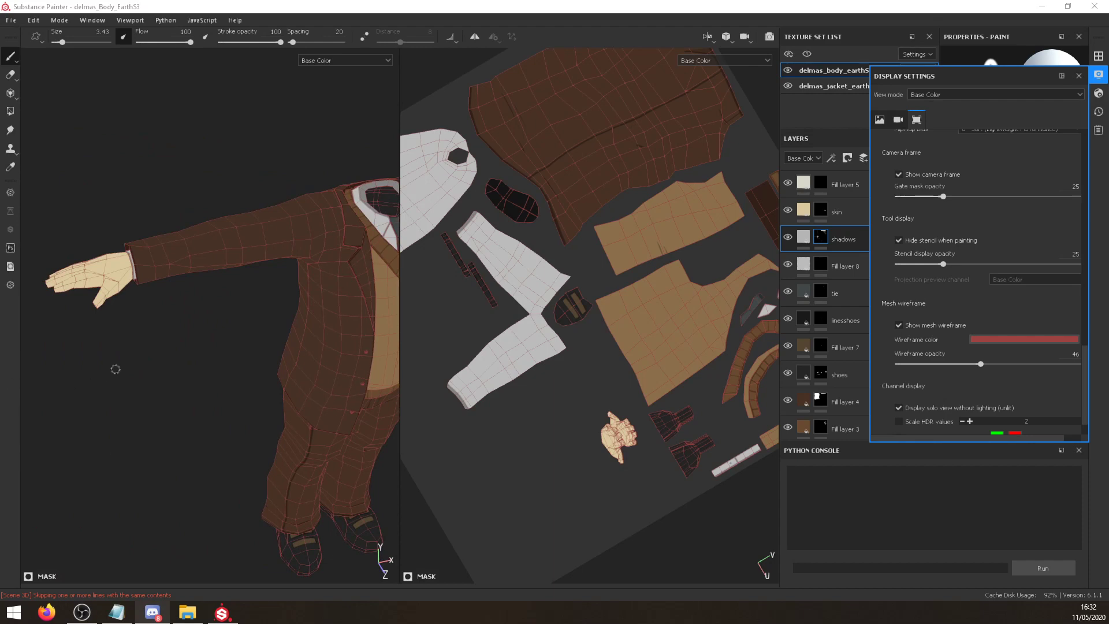
{"action": "mouse_move", "coordinate": [213, 351]}
{"action": "left_mouse_down", "text": "alt"}
{"action": "mouse_move", "coordinate": [173, 283]}
{"action": "mouse_move", "coordinate": [174, 297]}
{"action": "mouse_move", "coordinate": [260, 364]}
{"action": "mouse_move", "coordinate": [296, 351]}
{"action": "mouse_move", "coordinate": [246, 287]}
{"action": "mouse_move", "coordinate": [250, 246]}
{"action": "left_mouse_up", "text": "alt"}
{"action": "scroll", "coordinate": [253, 327], "scroll_direction": "down", "scroll_amount": 3}
{"action": "left_click_drag", "start_coordinate": [254, 326], "coordinate": [289, 371], "text": "alt"}
{"action": "middle_click_drag", "start_coordinate": [288, 372], "coordinate": [237, 401], "text": "alt"}
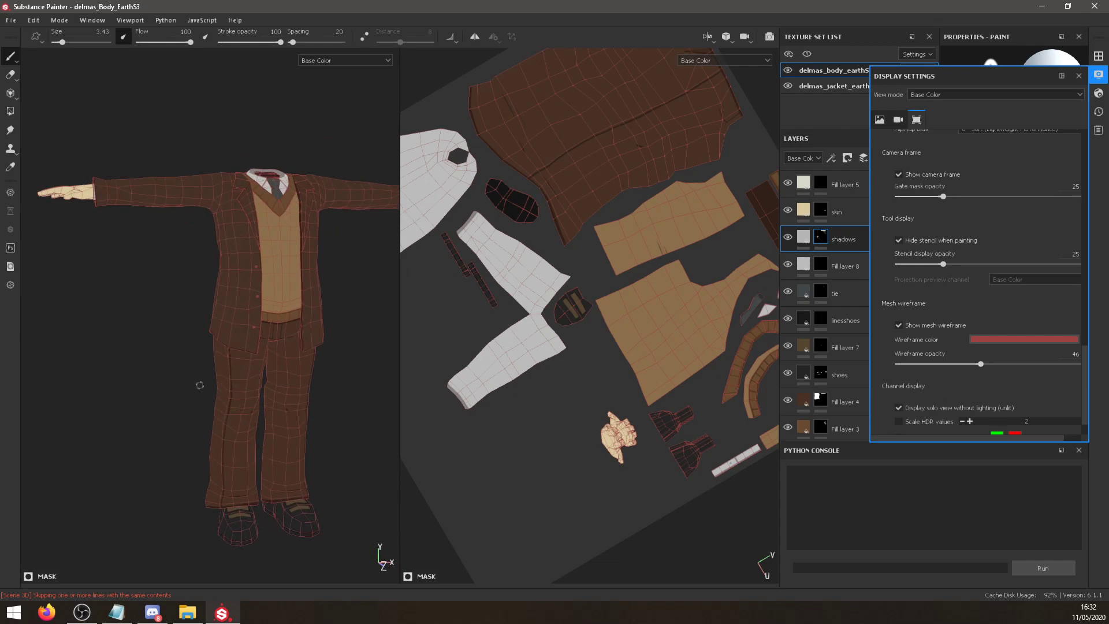
{"action": "mouse_move", "coordinate": [213, 371]}
{"action": "left_mouse_down", "text": "alt"}
{"action": "mouse_move", "coordinate": [393, 383]}
{"action": "mouse_move", "coordinate": [233, 420]}
{"action": "mouse_move", "coordinate": [260, 398]}
{"action": "mouse_move", "coordinate": [223, 370]}
{"action": "mouse_move", "coordinate": [248, 347]}
{"action": "mouse_move", "coordinate": [223, 246]}
{"action": "mouse_move", "coordinate": [276, 409]}
{"action": "mouse_move", "coordinate": [307, 383]}
{"action": "mouse_move", "coordinate": [180, 302]}
{"action": "mouse_move", "coordinate": [260, 383]}
{"action": "mouse_move", "coordinate": [255, 404]}
{"action": "mouse_move", "coordinate": [288, 398]}
{"action": "left_mouse_up", "text": "alt"}
Hide the mesh wireframe and close the floating display settings.
{"action": "left_click", "coordinate": [898, 325]}
{"action": "scroll", "coordinate": [179, 301], "scroll_direction": "up", "scroll_amount": 6}
{"action": "left_click_drag", "start_coordinate": [738, 217], "coordinate": [575, 283], "text": "alt"}
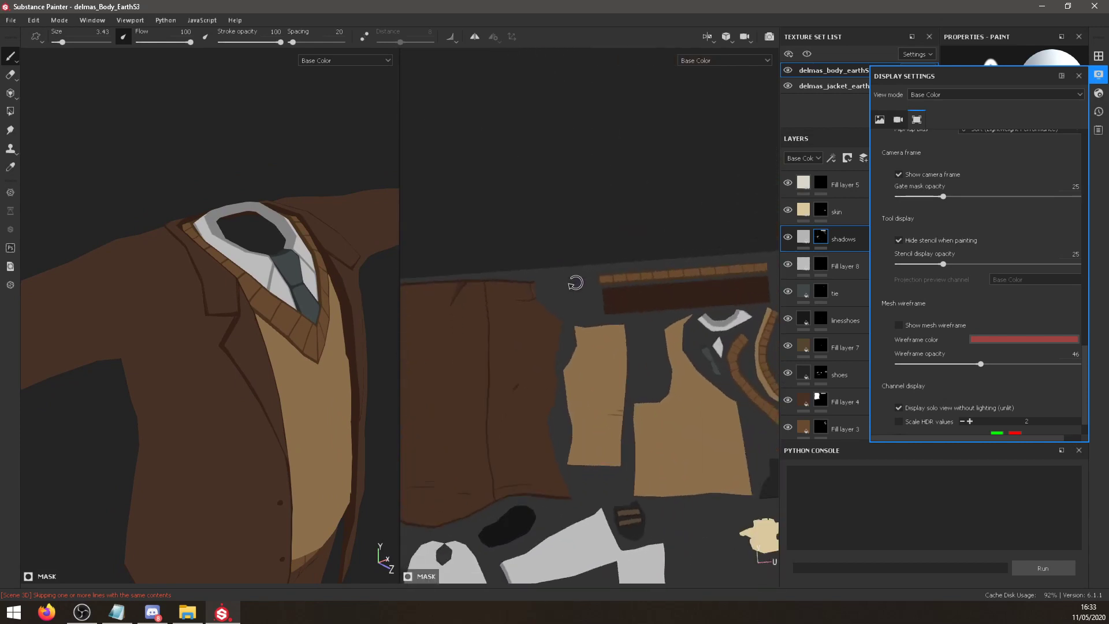
{"action": "middle_click_drag", "start_coordinate": [647, 339], "coordinate": [408, 215], "text": "alt"}
{"action": "middle_click_drag", "start_coordinate": [508, 262], "coordinate": [594, 276], "text": "alt"}
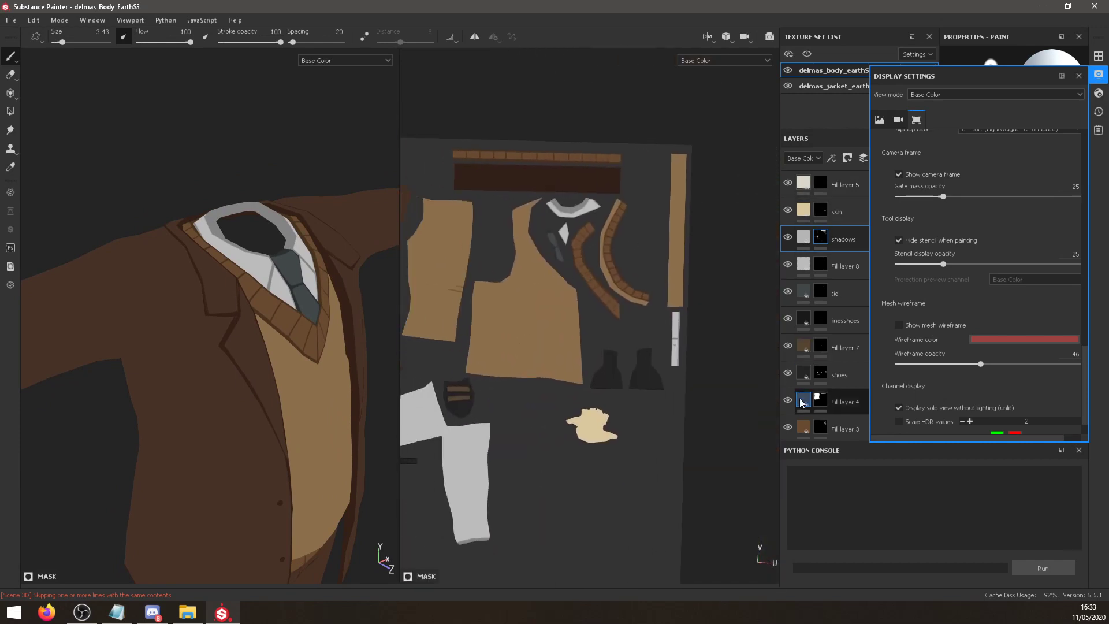
{"action": "middle_click_drag", "start_coordinate": [689, 192], "coordinate": [797, 208], "text": "alt"}
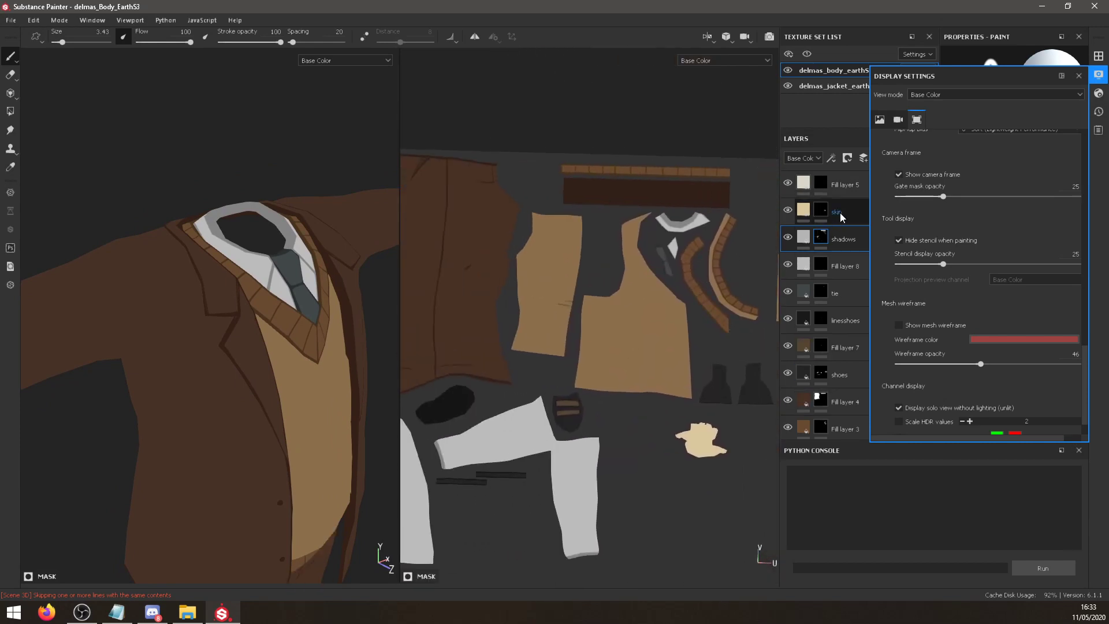
{"action": "left_click_drag", "start_coordinate": [944, 79], "coordinate": [570, 117]}
{"action": "left_click", "coordinate": [703, 113]}
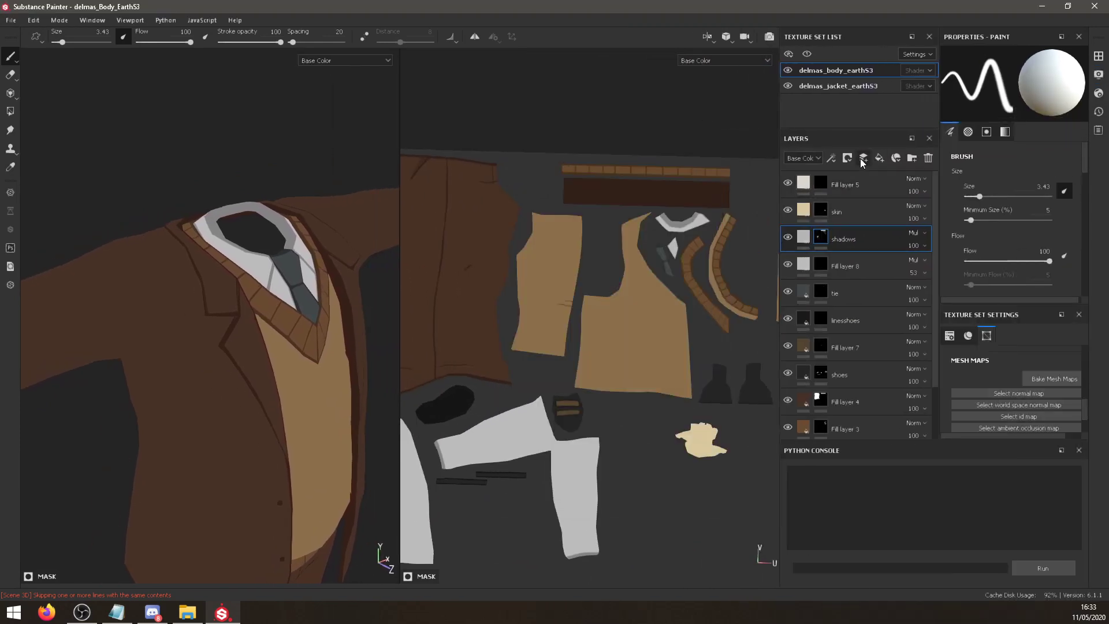
Add a fill layer named shadowPlus with a black mask above the shadows layer.
{"action": "left_click", "coordinate": [864, 159]}
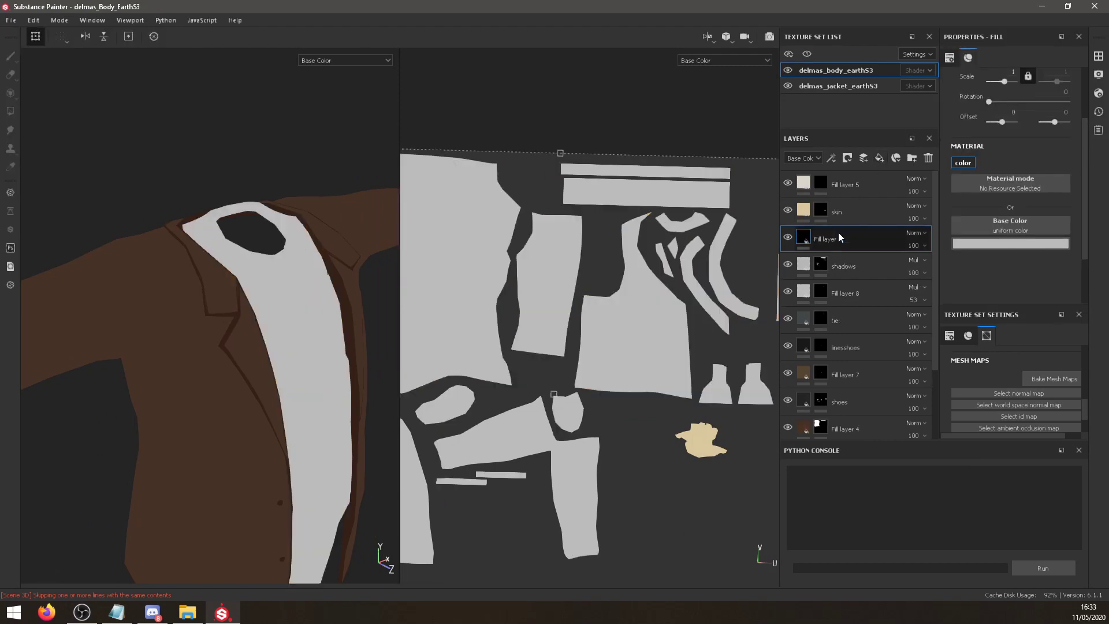
{"action": "double_click", "coordinate": [833, 236]}
{"action": "type", "text": "shadowPlus"}
{"action": "right_click", "coordinate": [827, 242]}
{"action": "left_click", "coordinate": [880, 9]}
Set the shadowPlus layer's blend mode to Multiply and move it below the shadows layer, with its mask selected.
{"action": "right_click", "coordinate": [865, 229]}
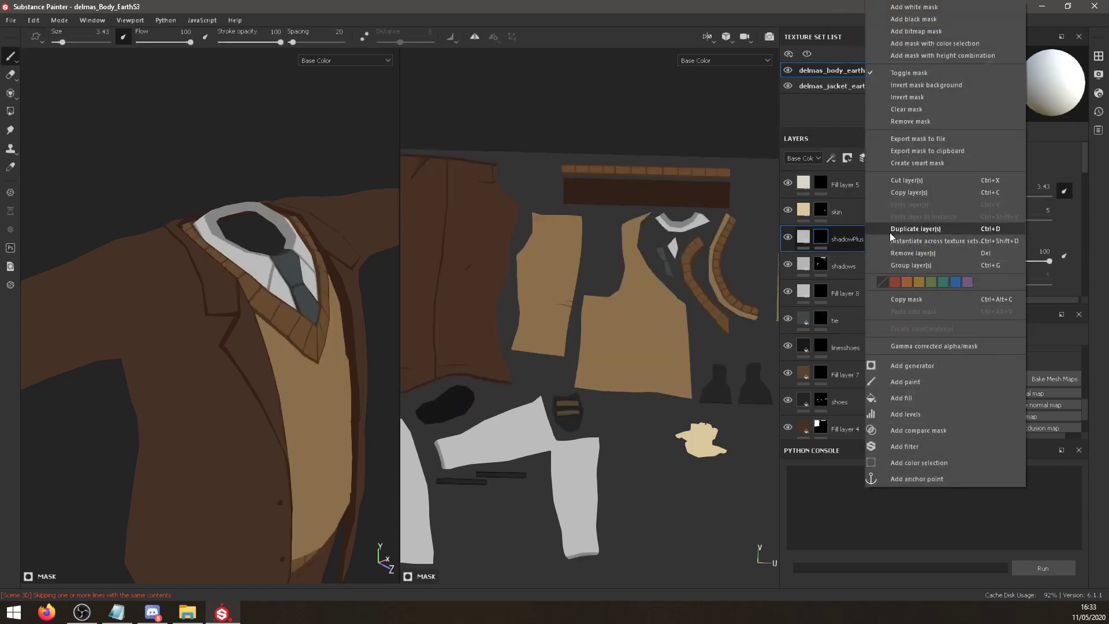
{"action": "left_click", "coordinate": [1034, 233]}
{"action": "left_click", "coordinate": [916, 233]}
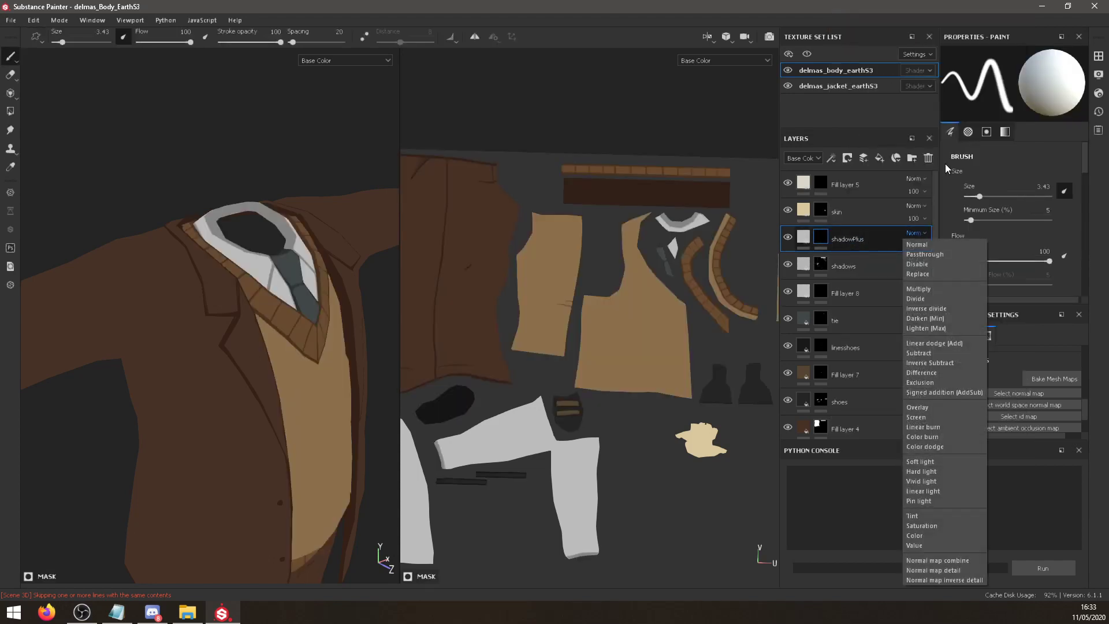
{"action": "left_click", "coordinate": [924, 289]}
{"action": "left_click_drag", "start_coordinate": [880, 255], "coordinate": [882, 273]}
{"action": "left_click", "coordinate": [821, 264]}
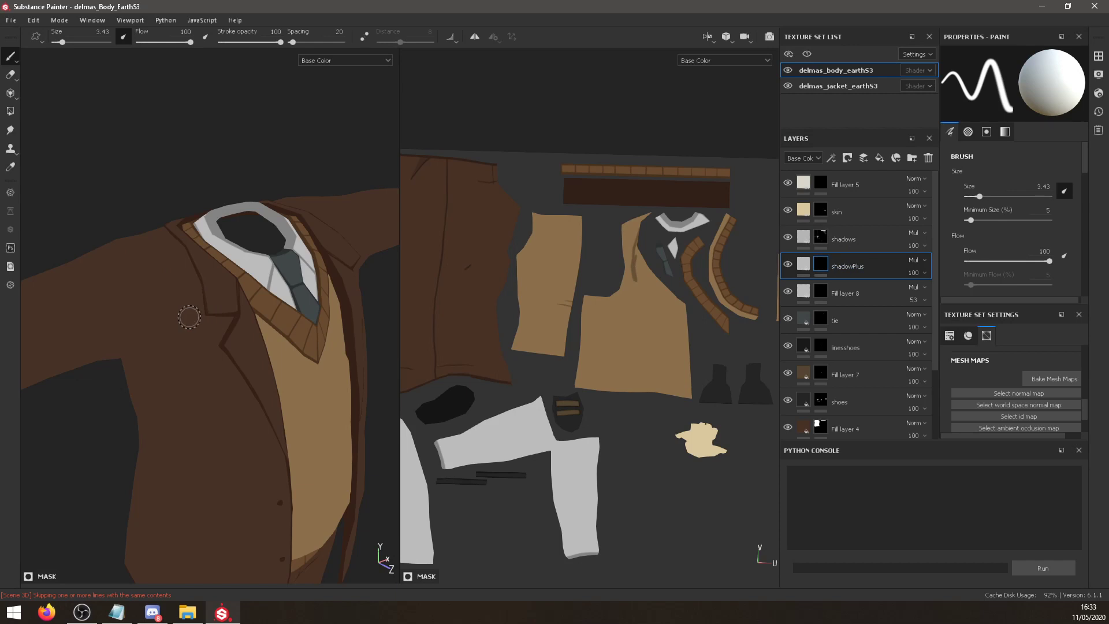
Delete the shadowPlus layer from the body texture set.
{"action": "left_click", "coordinate": [929, 158]}
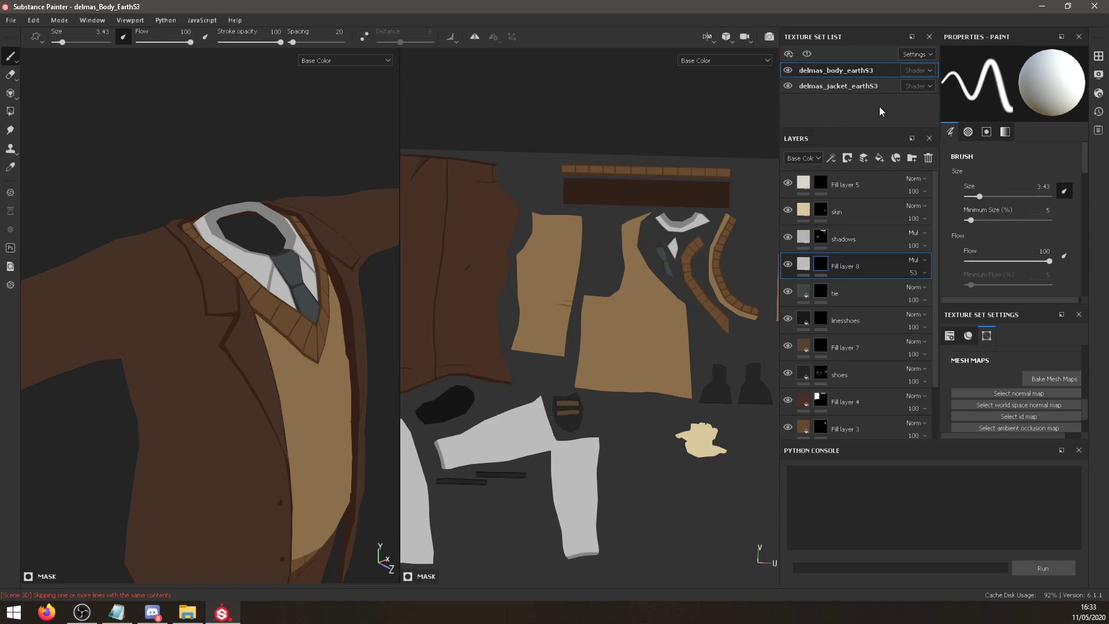
{"action": "key", "text": "ctrl+z"}
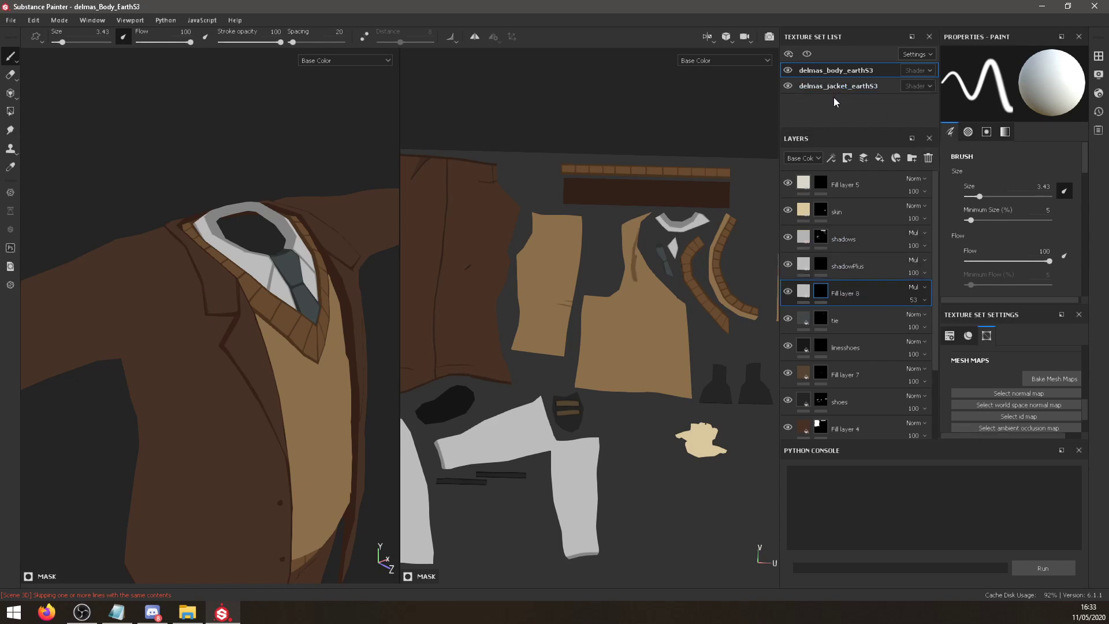
{"action": "key", "text": "ctrl+y"}
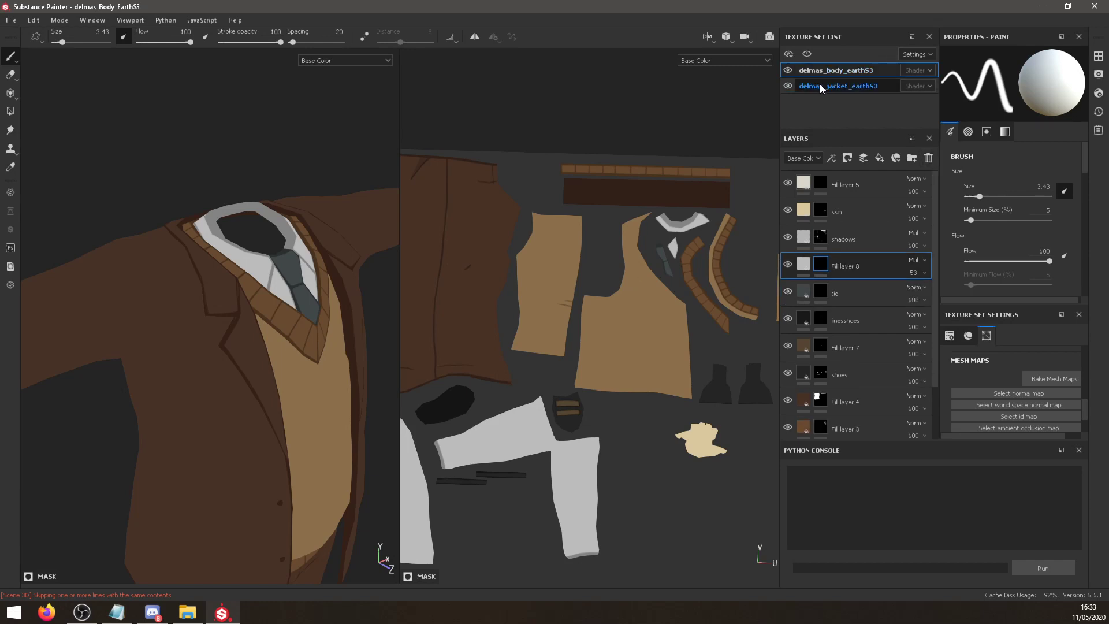
In the jacket texture set, add a black-masked fill layer in Multiply mode and place it below the lines layer.
{"action": "left_click", "coordinate": [820, 86]}
{"action": "left_click", "coordinate": [880, 159]}
{"action": "right_click", "coordinate": [859, 185]}
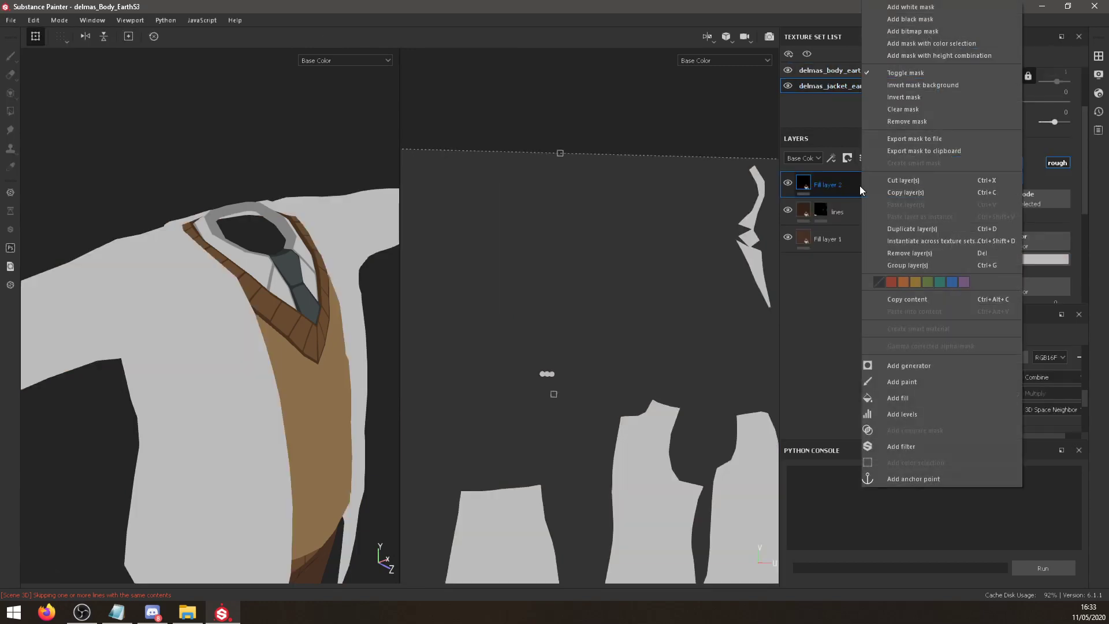
{"action": "left_click", "coordinate": [907, 17]}
{"action": "left_click", "coordinate": [925, 182]}
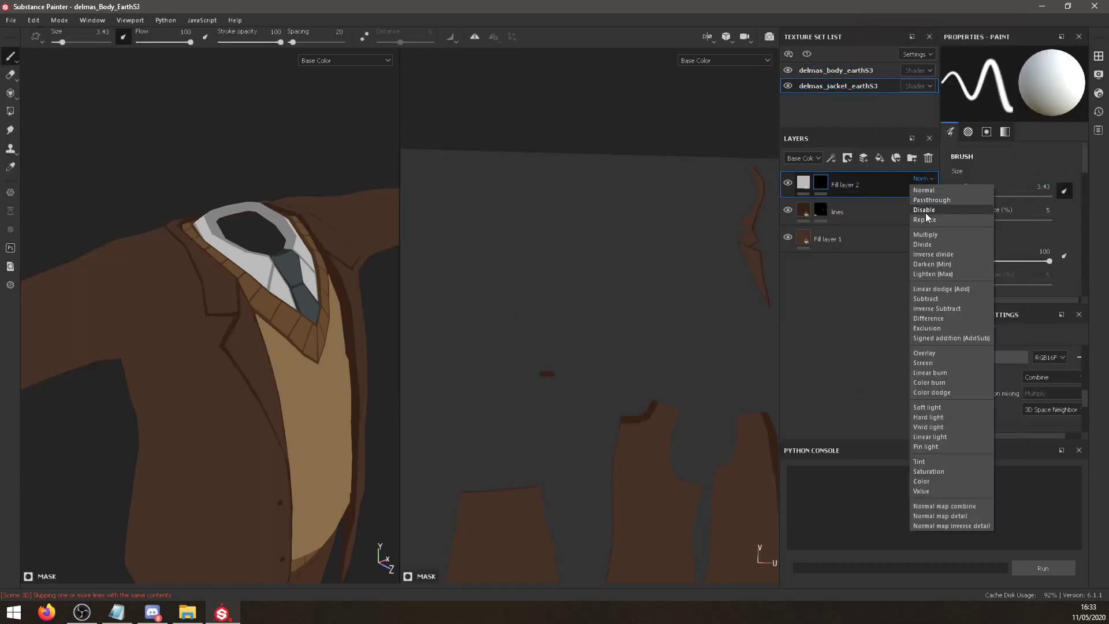
{"action": "left_click", "coordinate": [927, 236]}
{"action": "left_click_drag", "start_coordinate": [882, 182], "coordinate": [851, 213]}
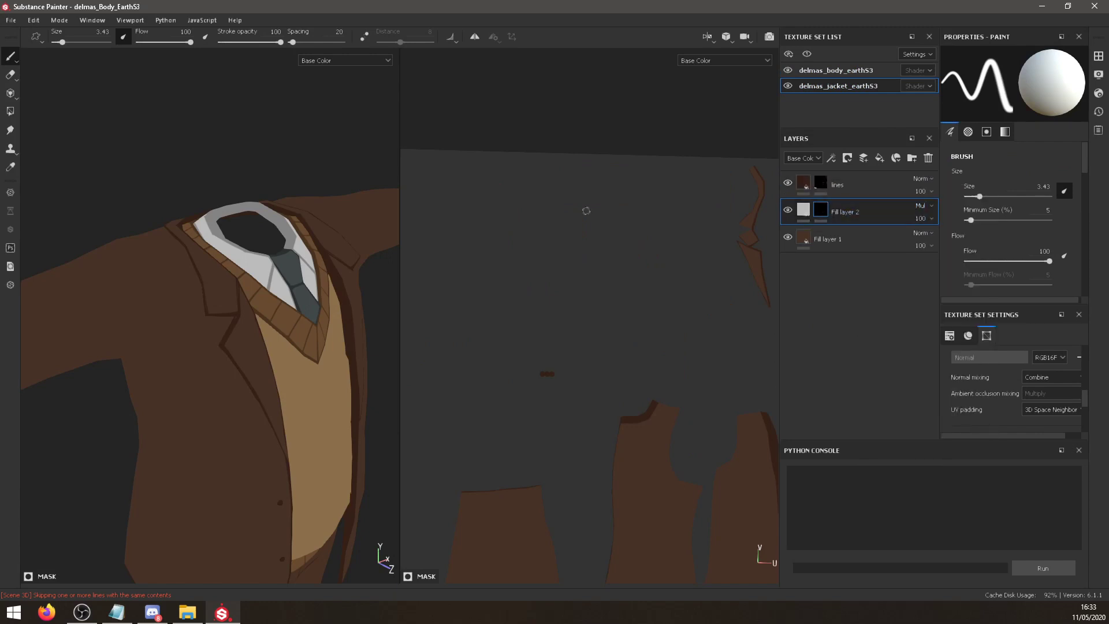
Paint shadows on the new layer's mask along the jacket's lapel and down its front edge, redoing the first stroke.
{"action": "left_click_drag", "start_coordinate": [167, 226], "coordinate": [203, 307]}
{"action": "key", "text": "ctrl+z"}
{"action": "left_click_drag", "start_coordinate": [168, 226], "coordinate": [202, 303]}
{"action": "middle_click_drag", "start_coordinate": [702, 454], "coordinate": [562, 260], "text": "alt"}
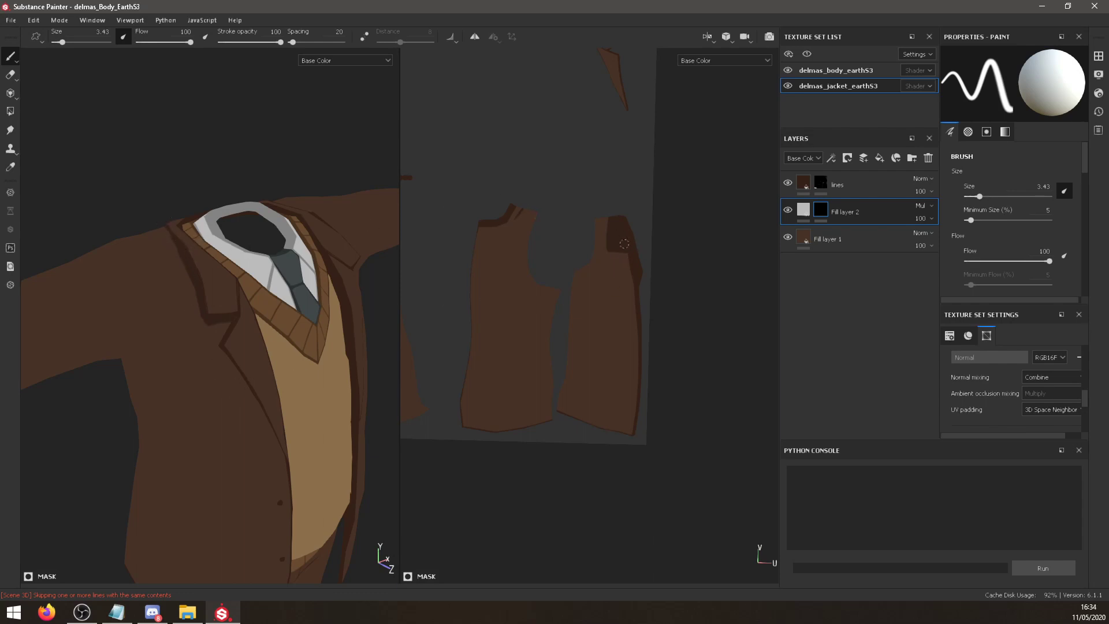
{"action": "left_click_drag", "start_coordinate": [221, 347], "coordinate": [261, 411]}
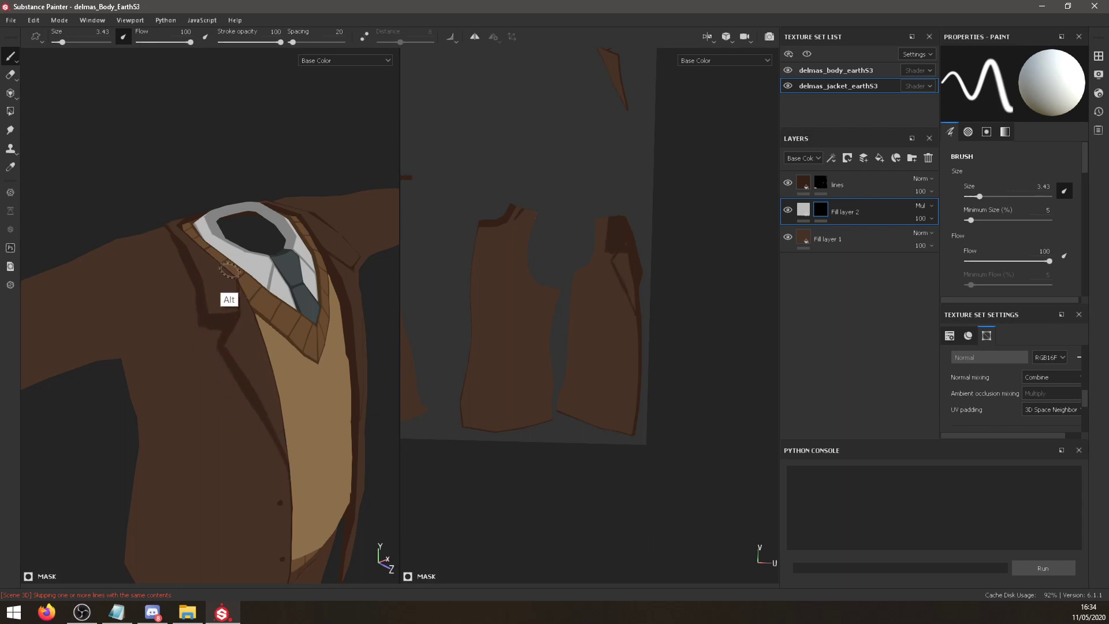
Examine the collar and lapel shadows and set the jacket shadow layer's opacity to 25.
{"action": "left_click_drag", "start_coordinate": [227, 299], "coordinate": [161, 260], "text": "alt"}
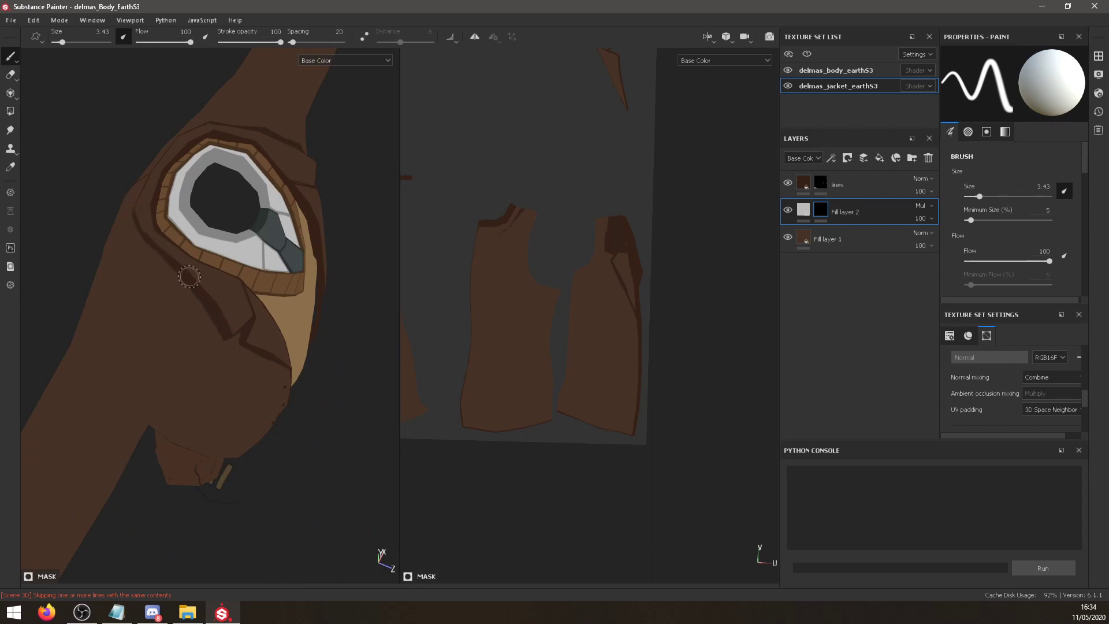
{"action": "left_click_drag", "start_coordinate": [176, 266], "coordinate": [169, 255], "text": "alt"}
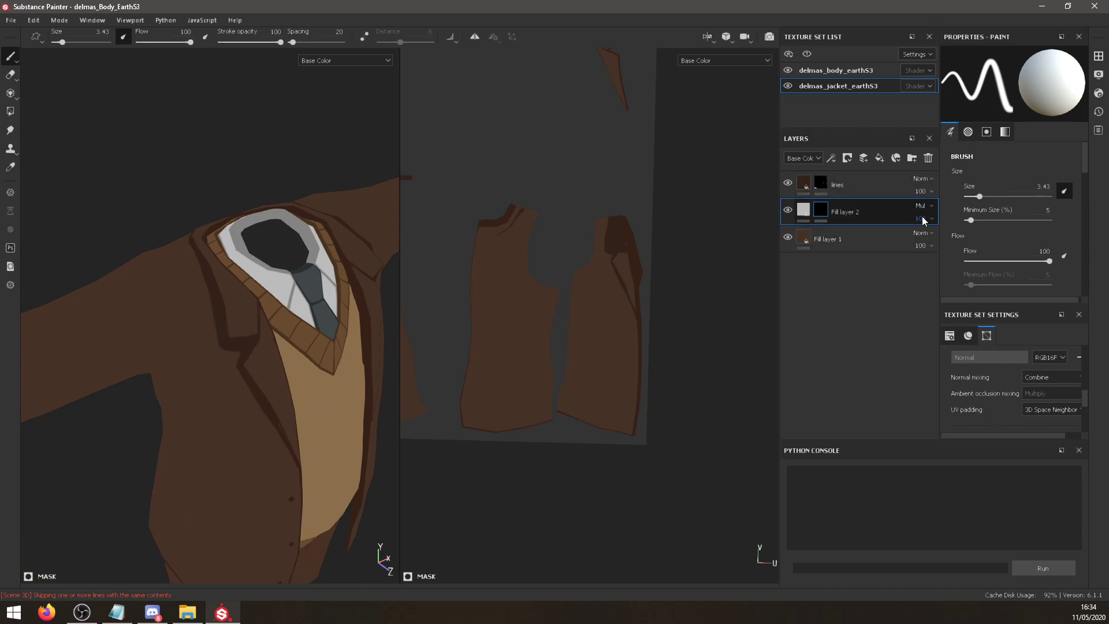
{"action": "left_click", "coordinate": [923, 239]}
{"action": "left_click", "coordinate": [923, 233]}
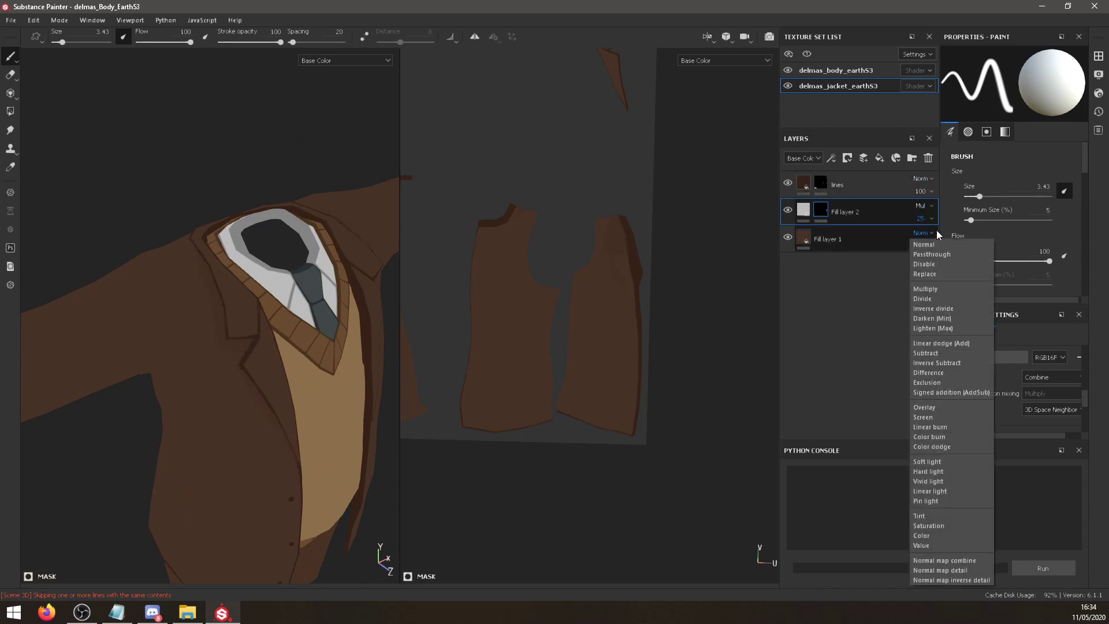
Set the opacity of the jacket's Multiply shadow layer to 27.
{"action": "left_click", "coordinate": [921, 218]}
{"action": "left_click_drag", "start_coordinate": [926, 239], "coordinate": [942, 238]}
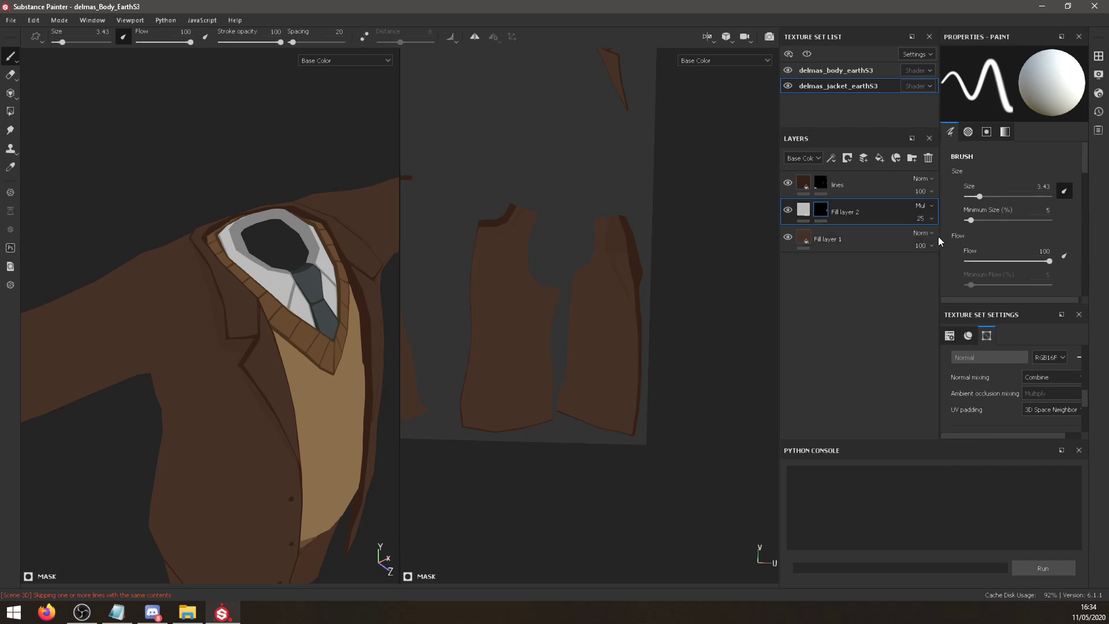
{"action": "left_click", "coordinate": [927, 234]}
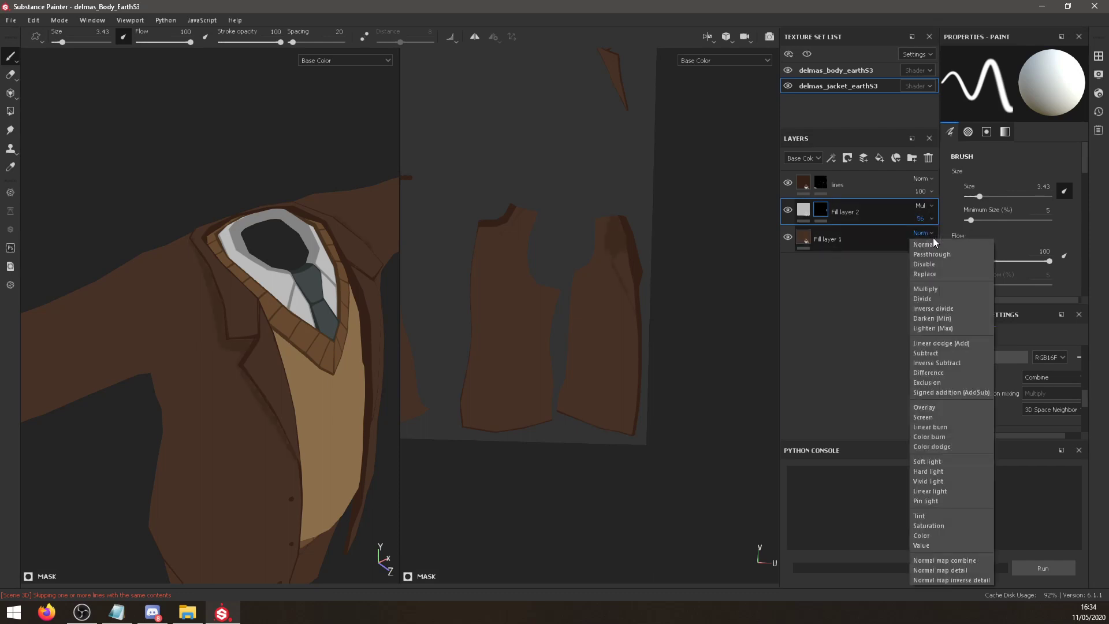
{"action": "left_click", "coordinate": [921, 219]}
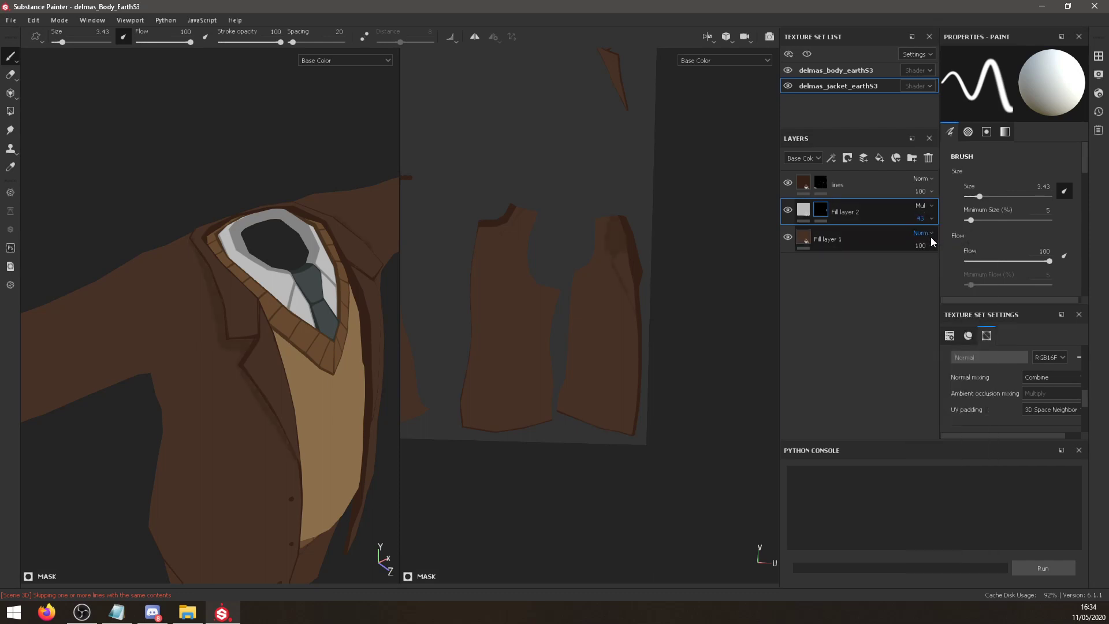
{"action": "left_click", "coordinate": [931, 218]}
{"action": "left_click_drag", "start_coordinate": [936, 237], "coordinate": [927, 238]}
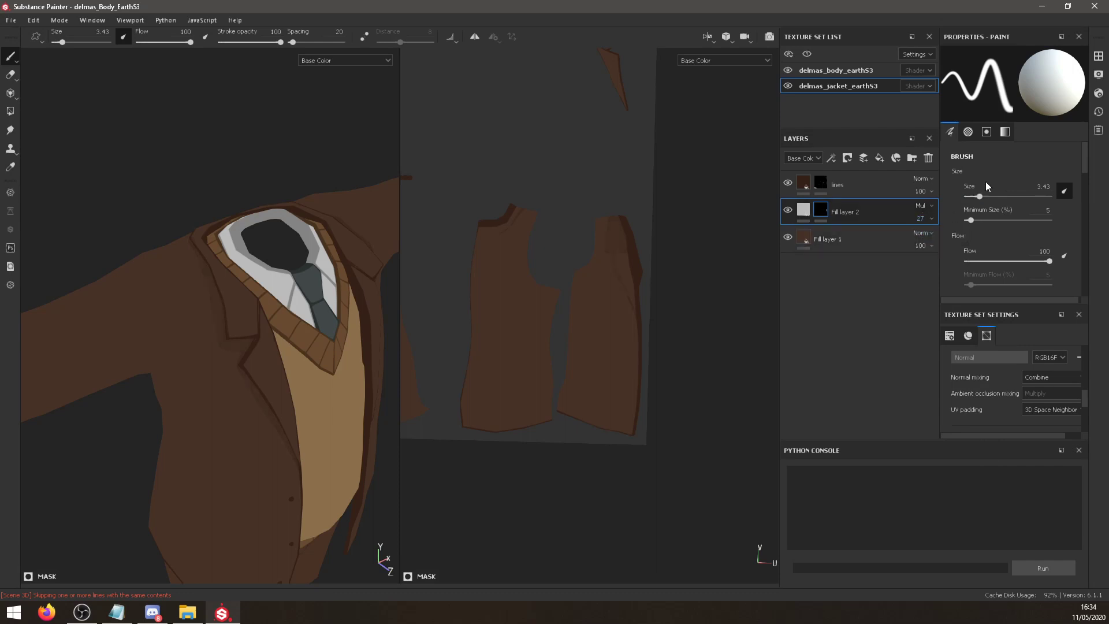
Examine the jacket's front, collar, back and hem from several angles and compare them with its UV islands, leaving the brush size at 5.01.
{"action": "left_click_drag", "start_coordinate": [987, 186], "coordinate": [981, 188]}
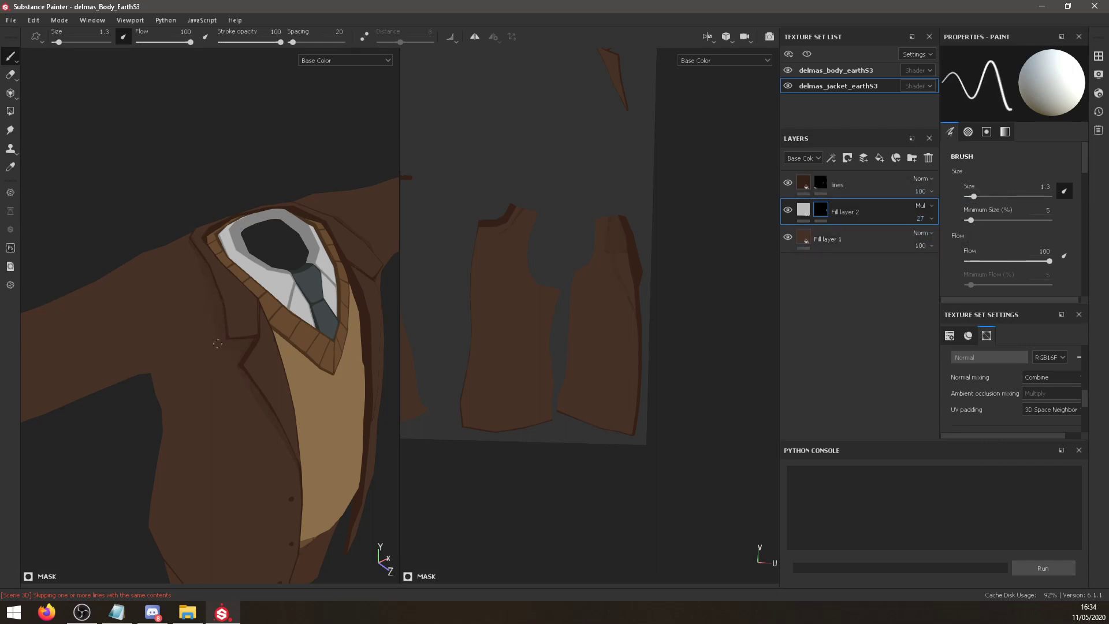
{"action": "left_click_drag", "start_coordinate": [264, 322], "coordinate": [244, 225], "text": "alt"}
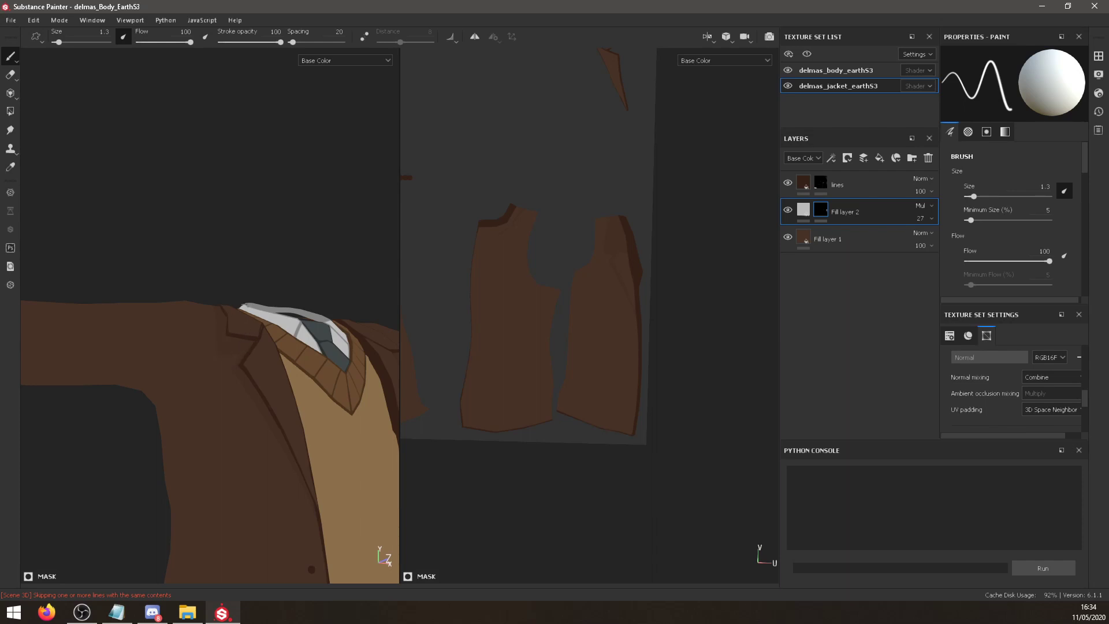
{"action": "left_click_drag", "start_coordinate": [306, 283], "coordinate": [264, 367], "text": "alt"}
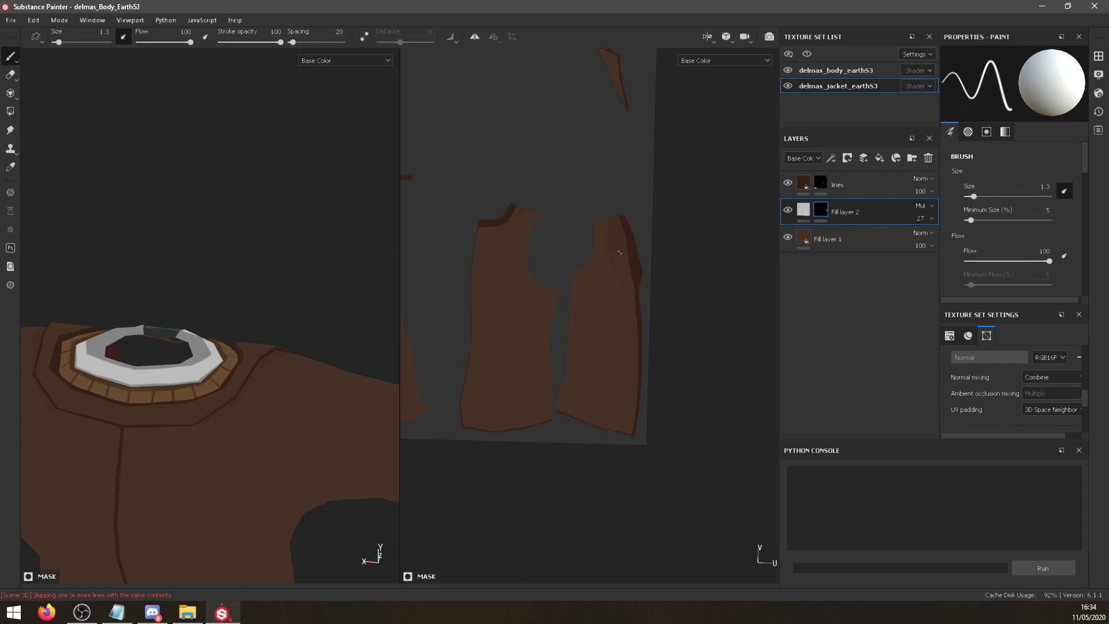
{"action": "left_click", "coordinate": [982, 194]}
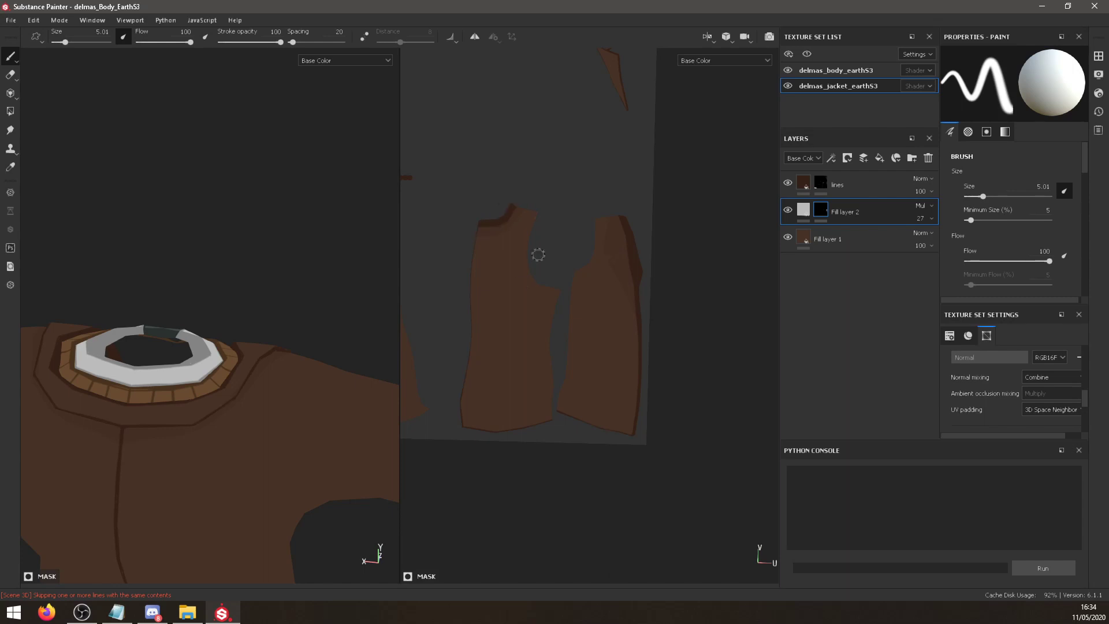
{"action": "left_click_drag", "start_coordinate": [188, 384], "coordinate": [223, 379], "text": "alt"}
{"action": "right_click_drag", "start_coordinate": [222, 379], "coordinate": [224, 476], "text": "alt"}
{"action": "middle_click_drag", "start_coordinate": [224, 476], "coordinate": [275, 252], "text": "alt"}
{"action": "left_click_drag", "start_coordinate": [275, 252], "coordinate": [245, 220], "text": "alt"}
{"action": "middle_click_drag", "start_coordinate": [437, 366], "coordinate": [803, 350], "text": "alt"}
{"action": "middle_click_drag", "start_coordinate": [611, 324], "coordinate": [527, 371], "text": "alt"}
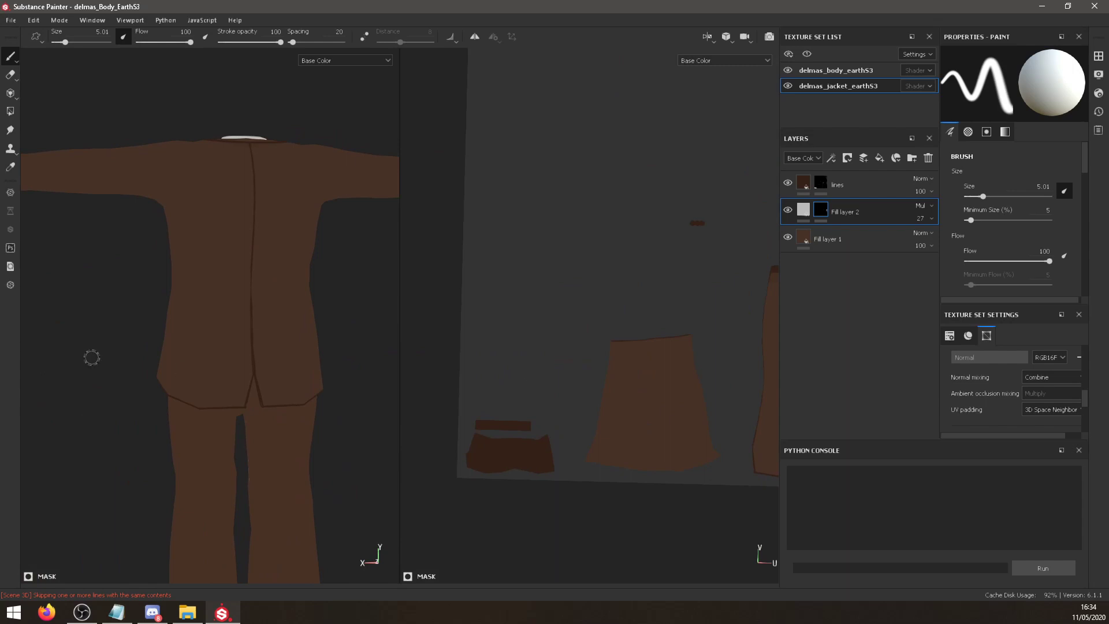
{"action": "middle_click_drag", "start_coordinate": [467, 345], "coordinate": [383, 302], "text": "alt"}
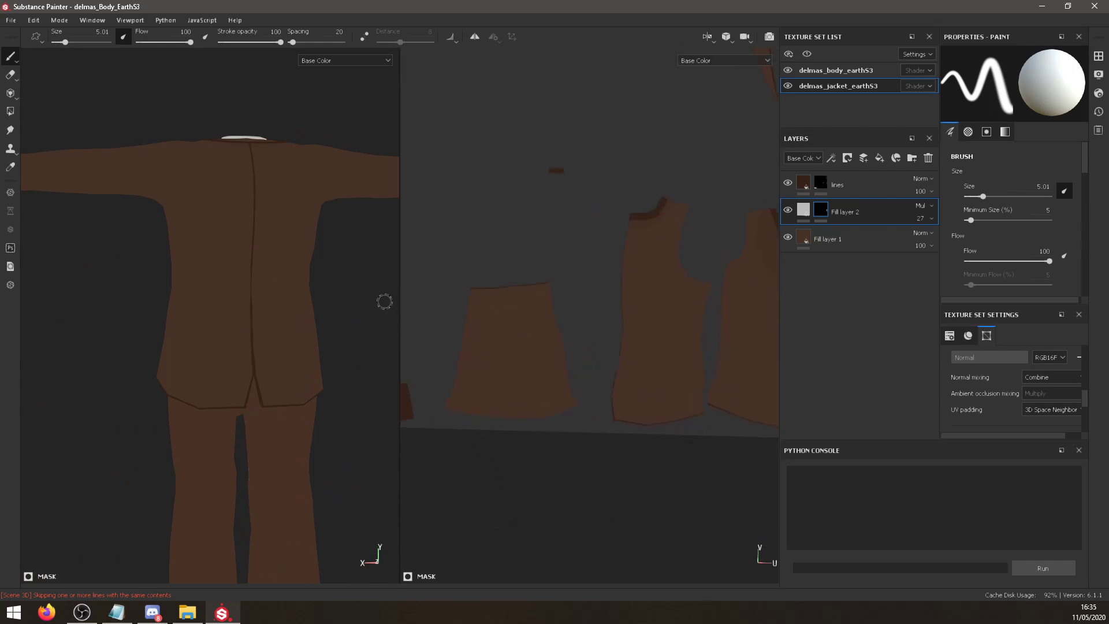
{"action": "middle_click_drag", "start_coordinate": [175, 392], "coordinate": [220, 229], "text": "alt"}
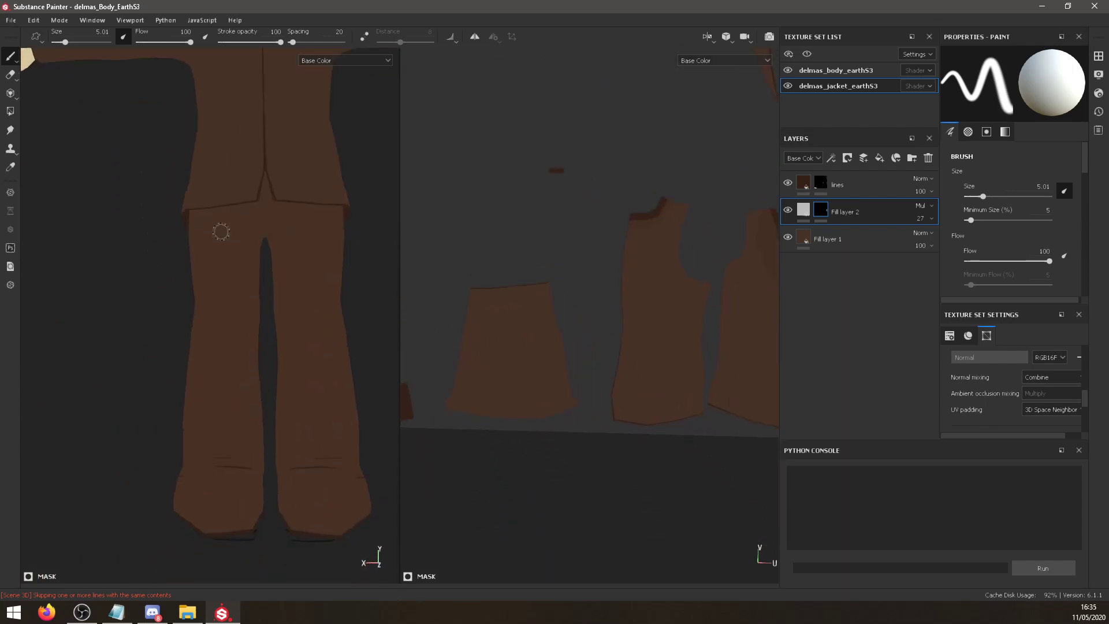
{"action": "left_click_drag", "start_coordinate": [217, 291], "coordinate": [223, 337], "text": "alt"}
{"action": "scroll", "coordinate": [222, 338], "scroll_direction": "down", "scroll_amount": 5}
{"action": "middle_click_drag", "start_coordinate": [193, 272], "coordinate": [198, 354], "text": "alt"}
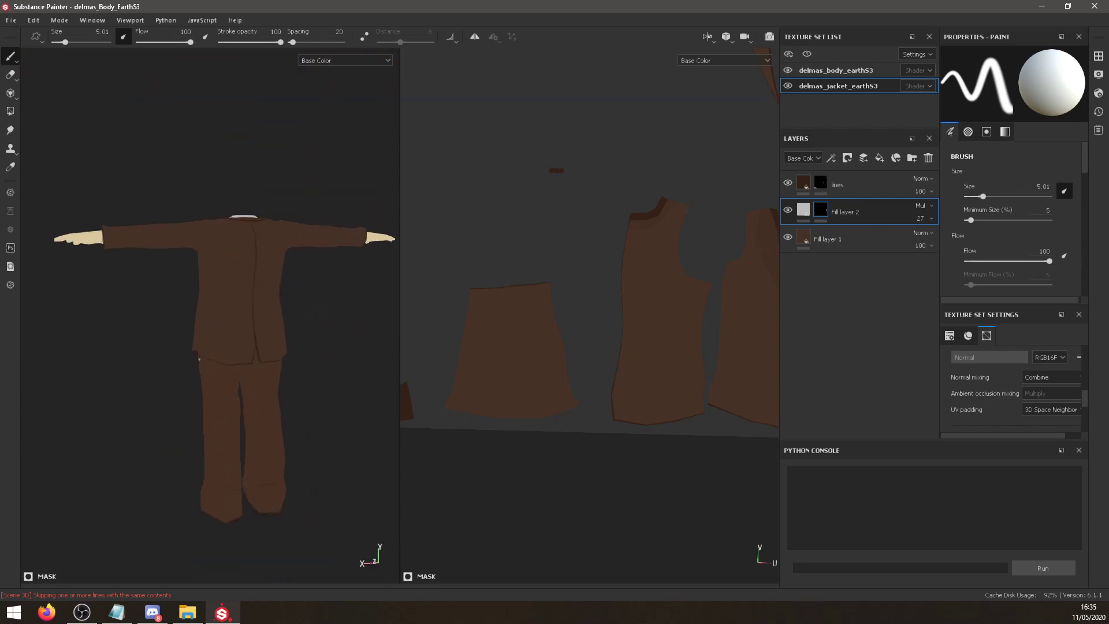
{"action": "left_click_drag", "start_coordinate": [199, 354], "coordinate": [158, 328], "text": "alt"}
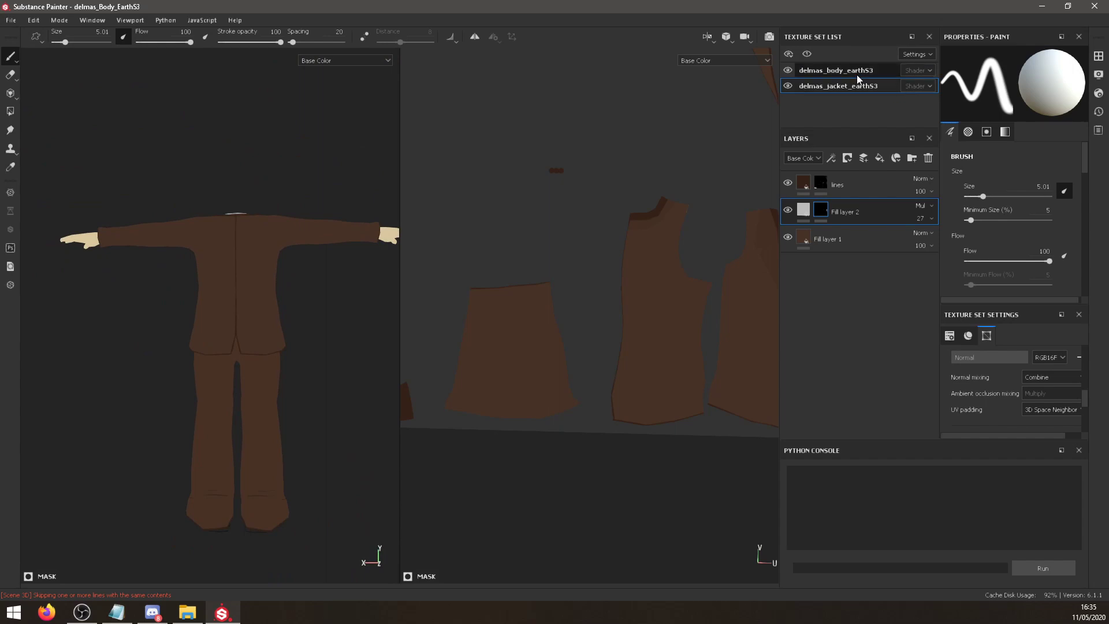
Switch to the body texture set and hide the jacket texture set to expose the vest and trousers.
{"action": "left_click", "coordinate": [792, 76]}
{"action": "left_click", "coordinate": [785, 71]}
{"action": "left_click", "coordinate": [786, 70]}
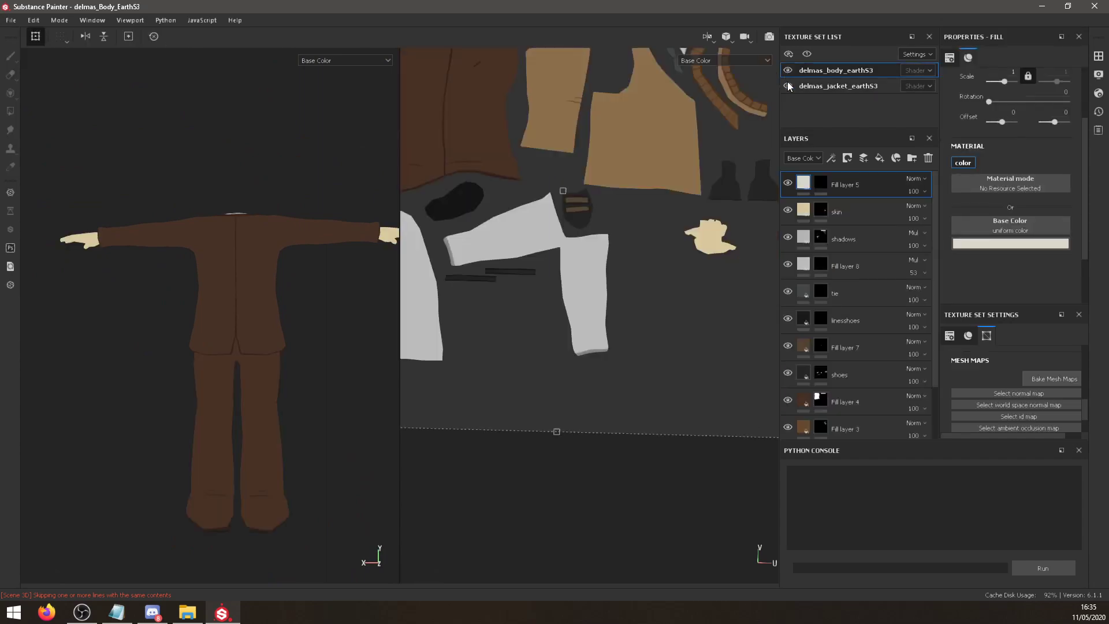
{"action": "left_click", "coordinate": [788, 83]}
{"action": "left_click", "coordinate": [788, 83]}
{"action": "left_click", "coordinate": [788, 83]}
{"action": "left_click_drag", "start_coordinate": [216, 331], "coordinate": [679, 279], "text": "alt"}
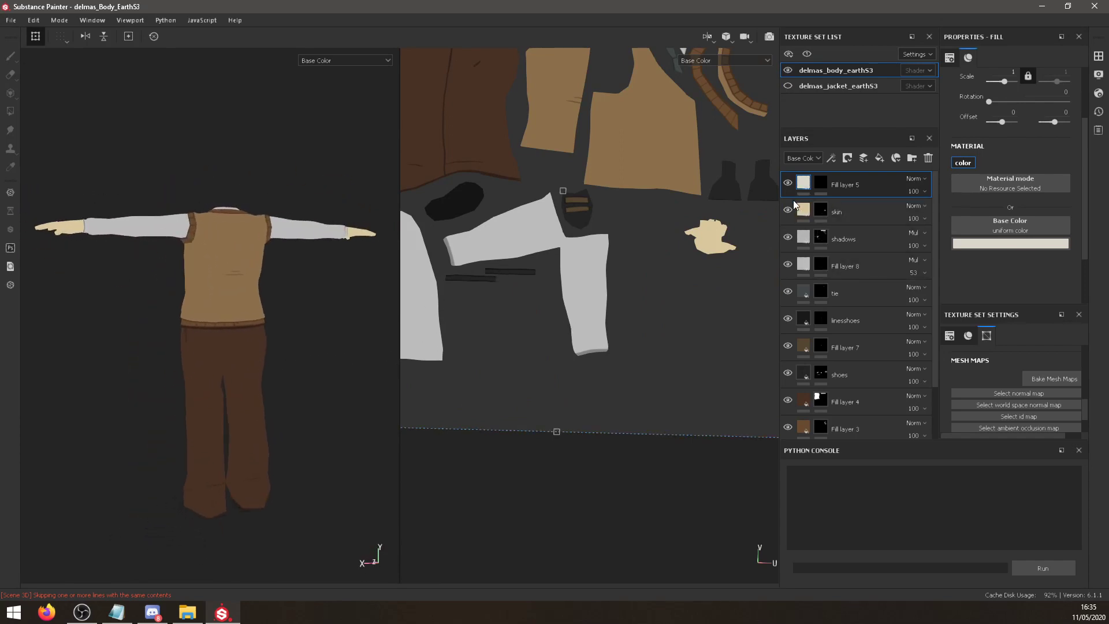
Rename the body set's Multiply layer below shadows as shadowplus and set its opacity to 28.
{"action": "left_click", "coordinate": [784, 241]}
{"action": "left_click", "coordinate": [785, 240]}
{"action": "left_click", "coordinate": [852, 267]}
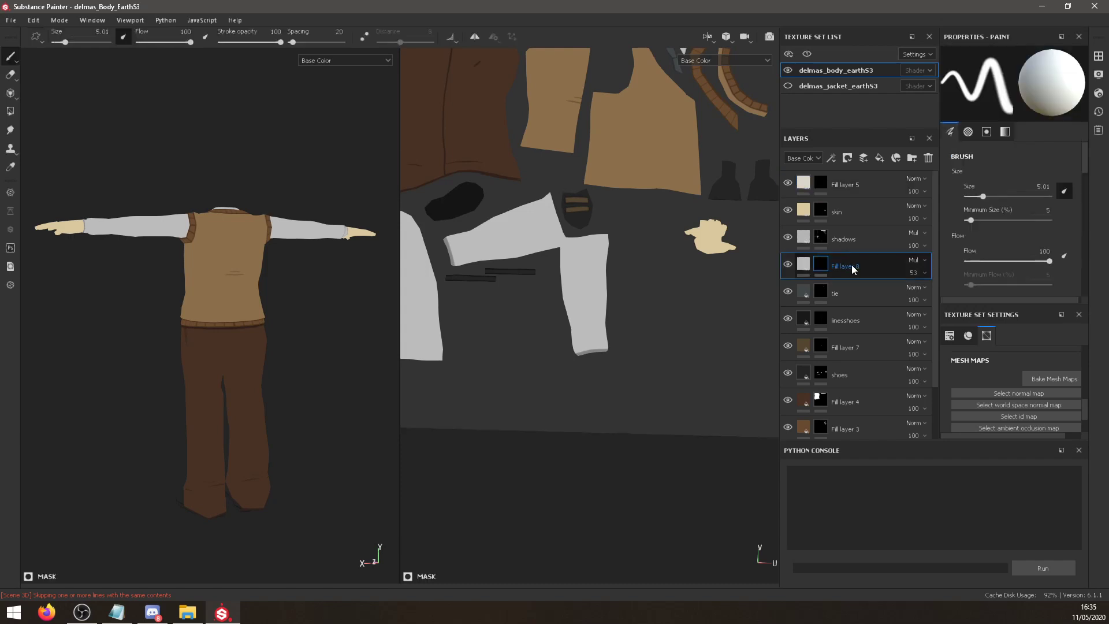
{"action": "right_click", "coordinate": [869, 263]}
{"action": "double_click", "coordinate": [842, 266]}
{"action": "key", "text": "BackSpace"}
{"action": "type", "text": "shadowplus"}
{"action": "key", "text": "Return"}
{"action": "left_click", "coordinate": [912, 273]}
{"action": "left_click", "coordinate": [918, 293]}
{"action": "left_click_drag", "start_coordinate": [918, 297], "coordinate": [922, 296]}
Examine the trousers below the vest hem from the back, side and front, and locate their UV island and color layer.
{"action": "scroll", "coordinate": [211, 340], "scroll_direction": "up", "scroll_amount": 5}
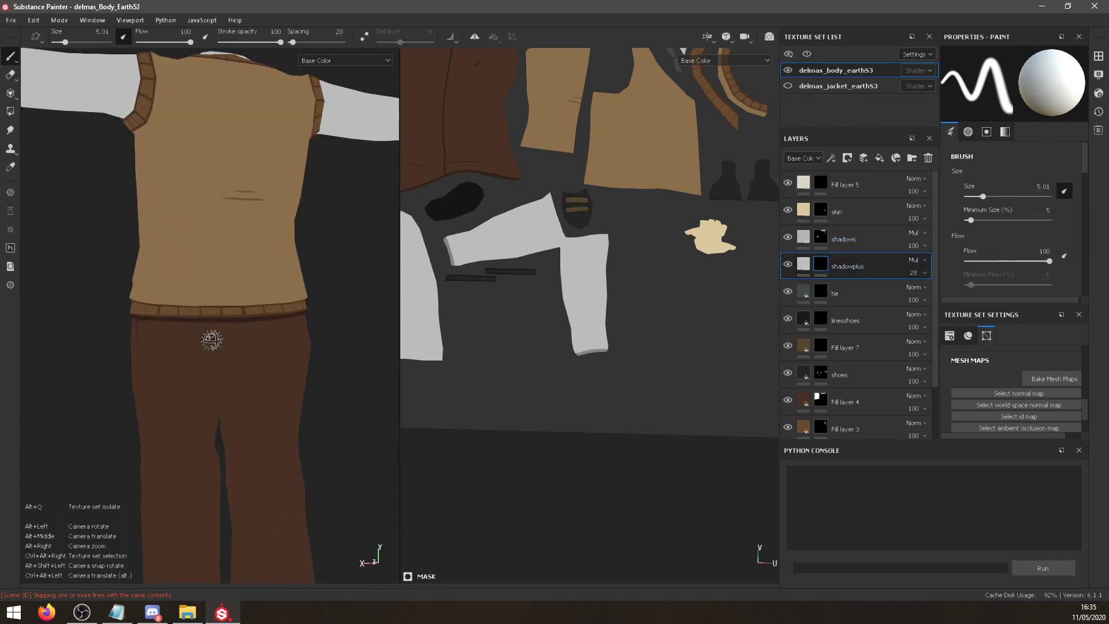
{"action": "left_click_drag", "start_coordinate": [211, 339], "coordinate": [142, 319], "text": "alt"}
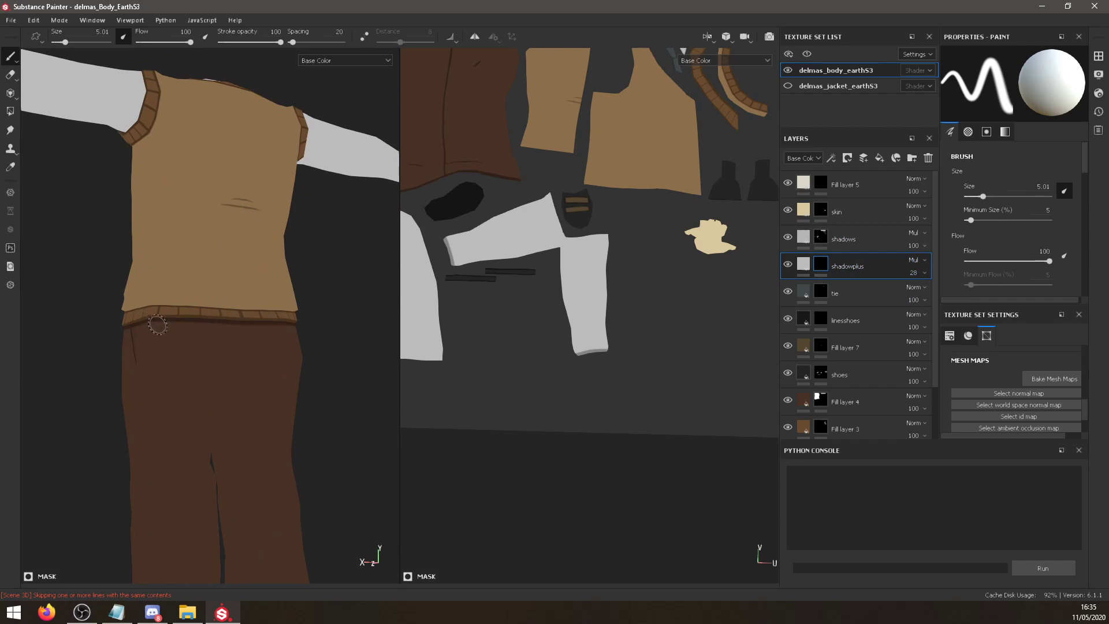
{"action": "left_click_drag", "start_coordinate": [230, 328], "coordinate": [128, 342], "text": "alt"}
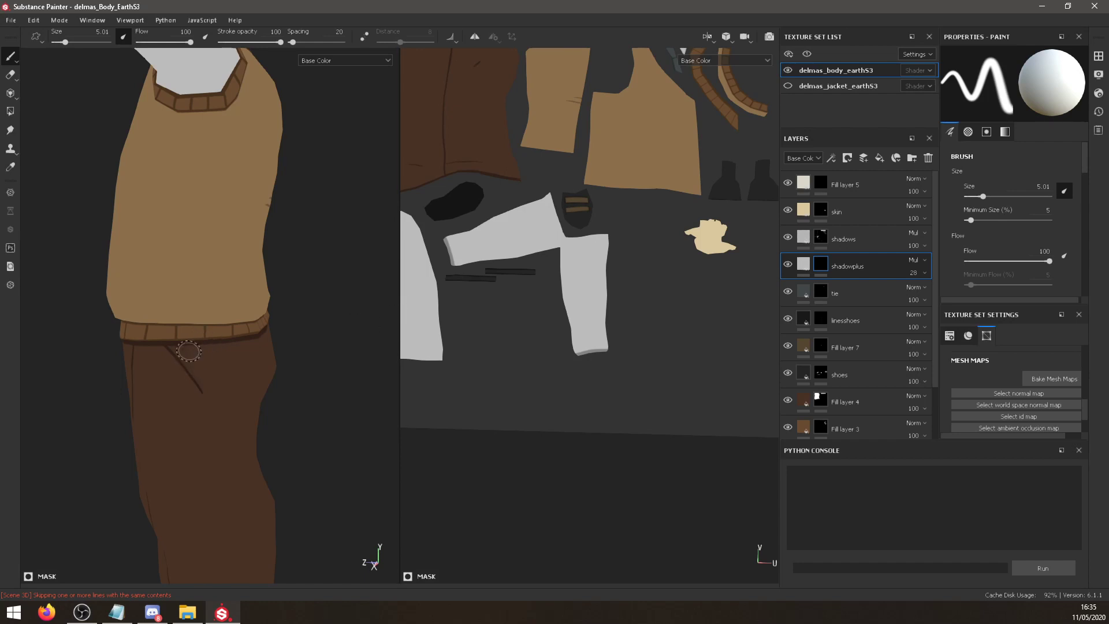
{"action": "left_click_drag", "start_coordinate": [223, 354], "coordinate": [191, 352], "text": "alt"}
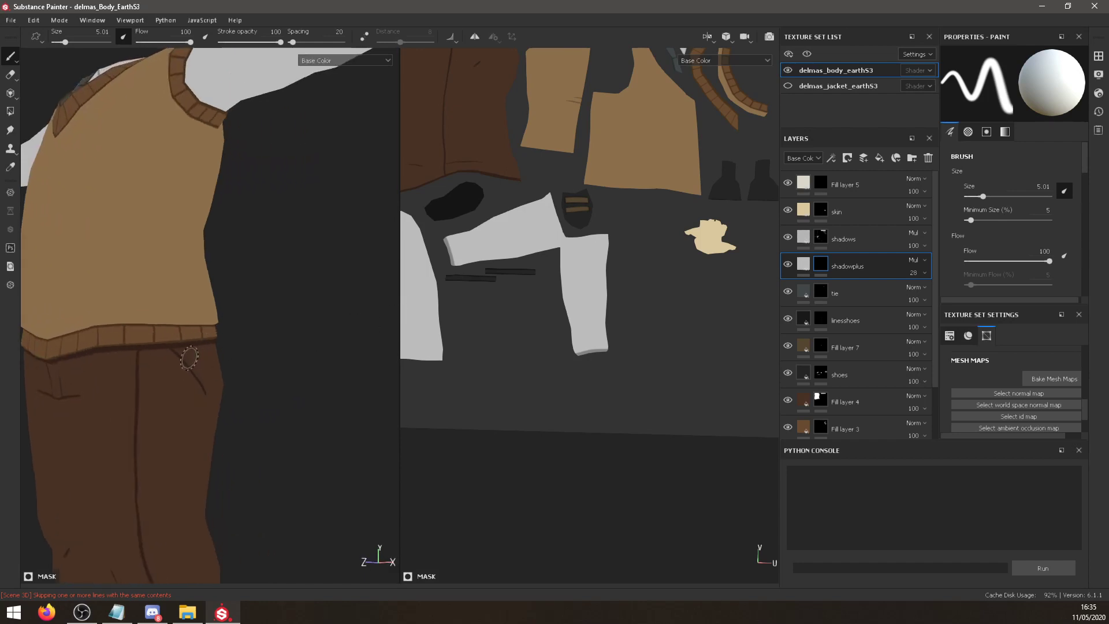
{"action": "middle_click_drag", "start_coordinate": [562, 275], "coordinate": [683, 516], "text": "alt"}
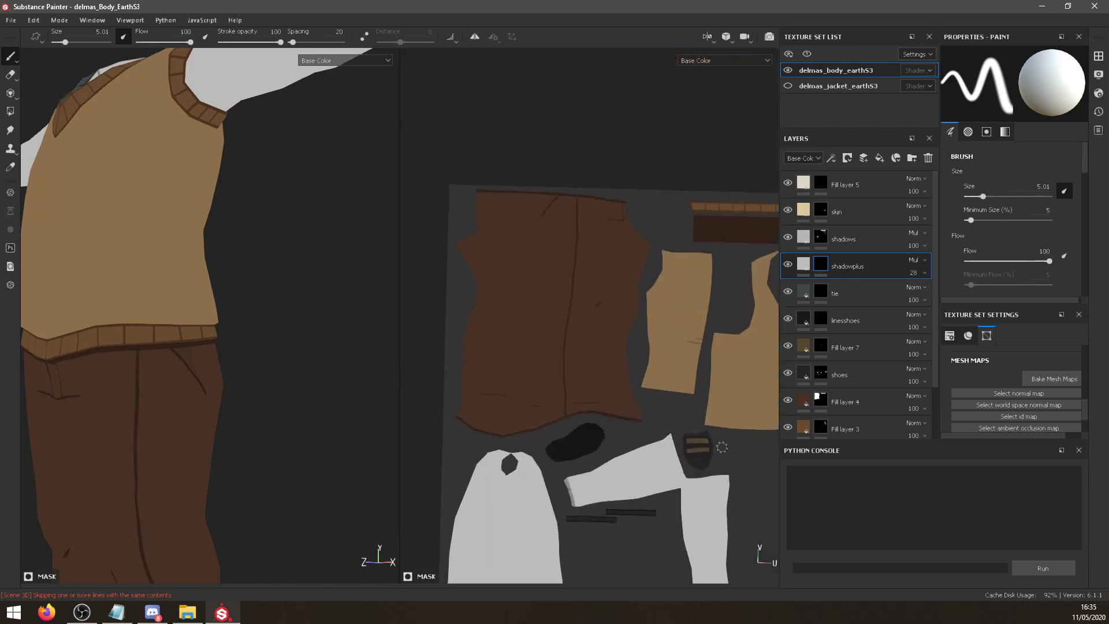
{"action": "left_click", "coordinate": [821, 398]}
{"action": "scroll", "coordinate": [821, 315], "scroll_direction": "down", "scroll_amount": 2}
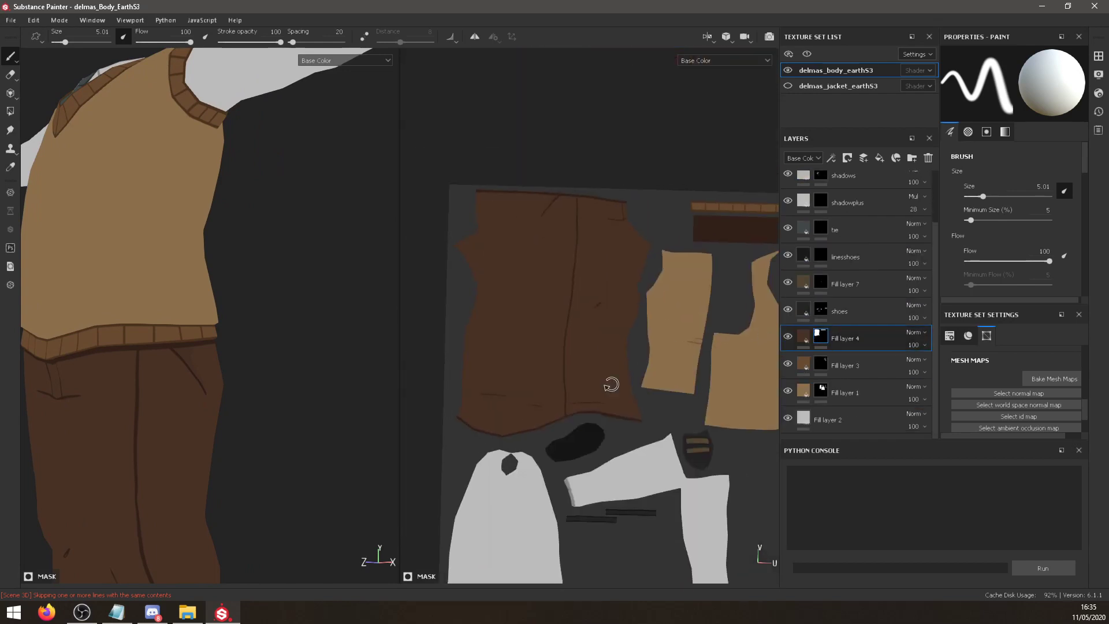
{"action": "left_click_drag", "start_coordinate": [283, 447], "coordinate": [390, 309], "text": "alt"}
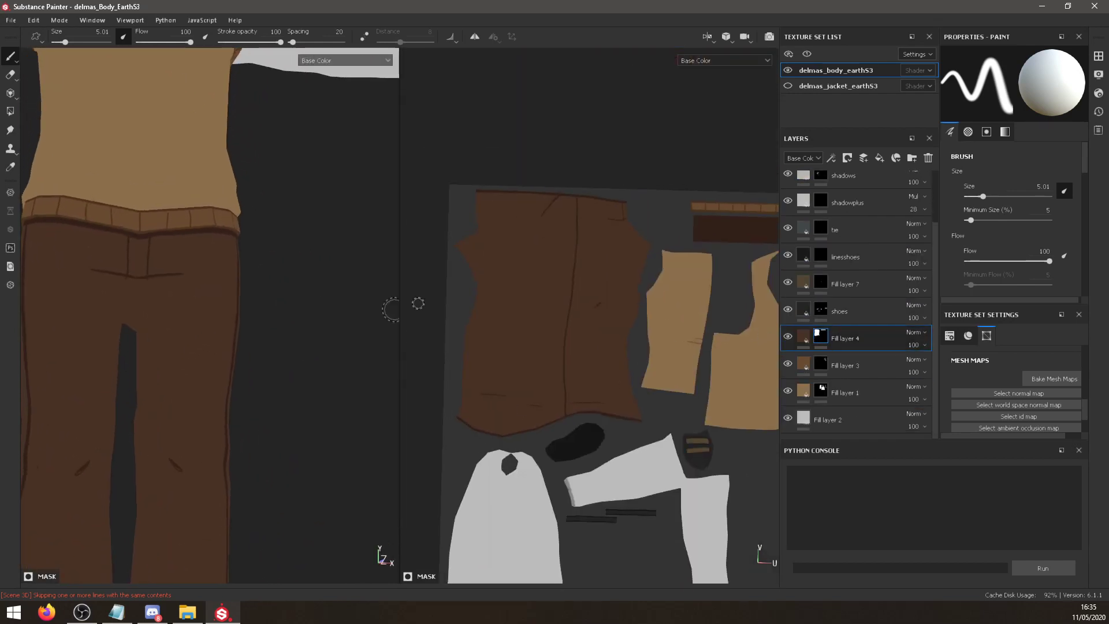
{"action": "scroll", "coordinate": [821, 282], "scroll_direction": "up", "scroll_amount": 3}
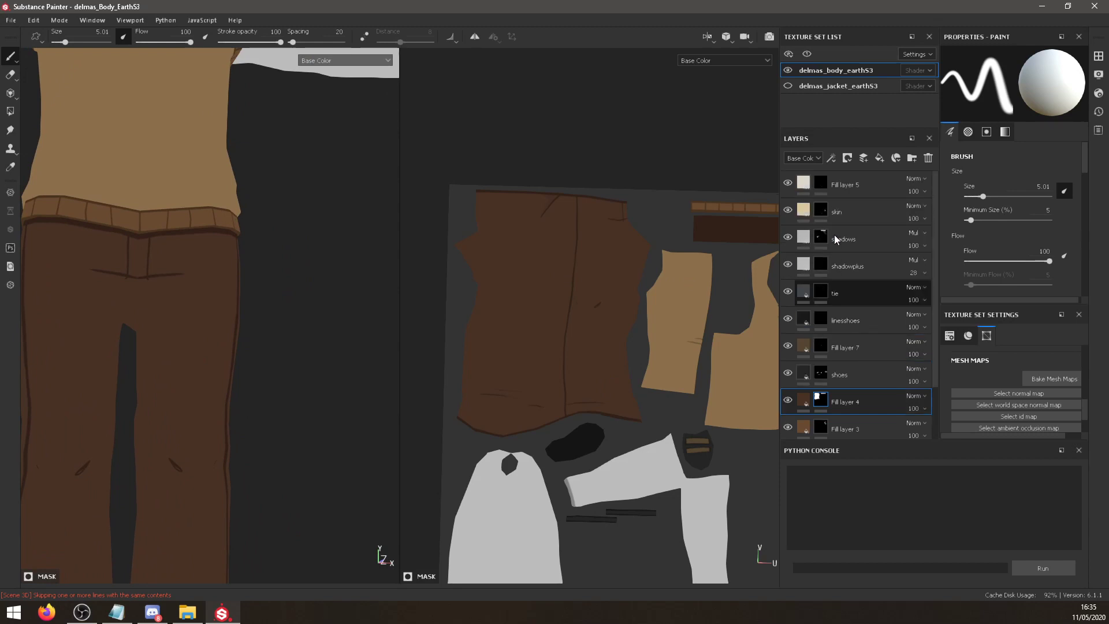
Paint a dark seam line along the trousers' front crotch edge on the shadows layer's mask, with brush size 2.2.
{"action": "left_click", "coordinate": [788, 239]}
{"action": "left_click", "coordinate": [788, 239]}
{"action": "left_click", "coordinate": [821, 237]}
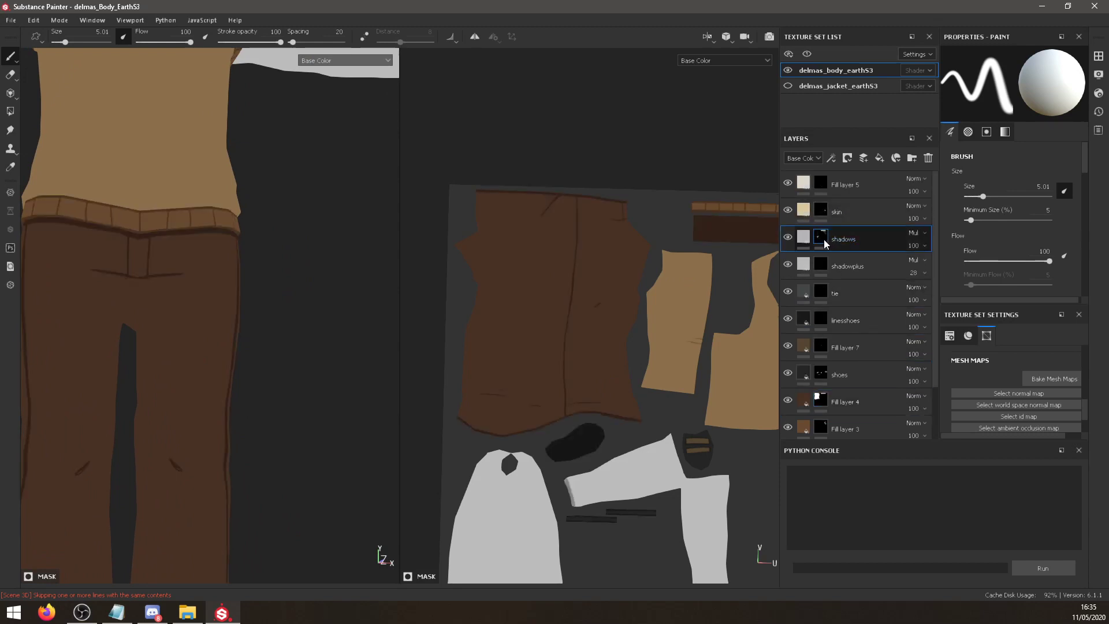
{"action": "left_click_drag", "start_coordinate": [982, 197], "coordinate": [974, 196]}
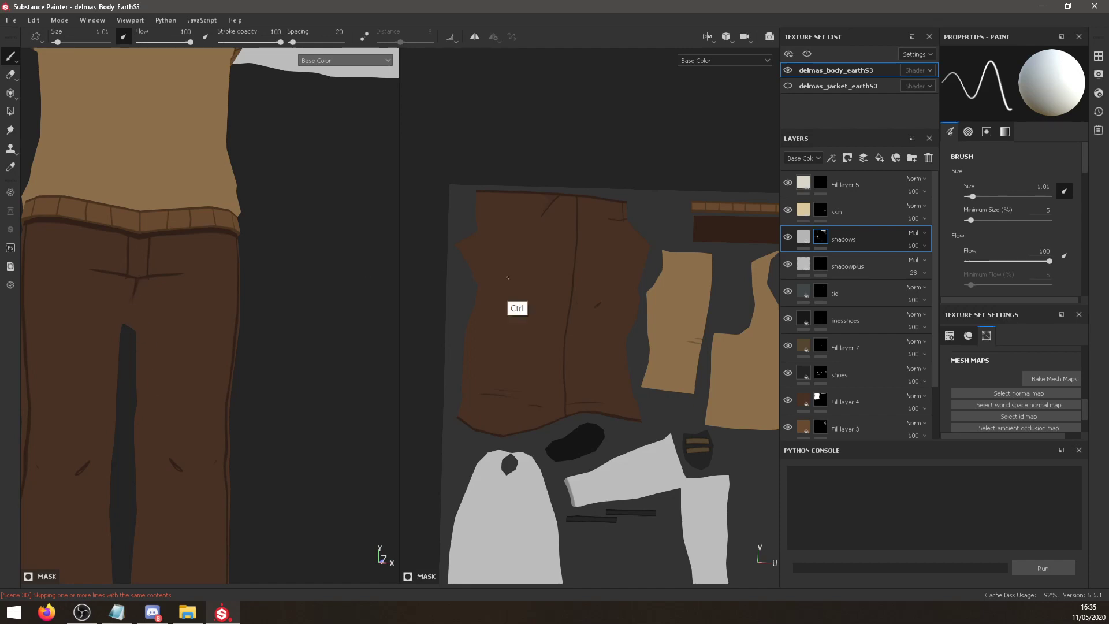
{"action": "scroll", "coordinate": [590, 310], "scroll_direction": "up", "scroll_amount": 4}
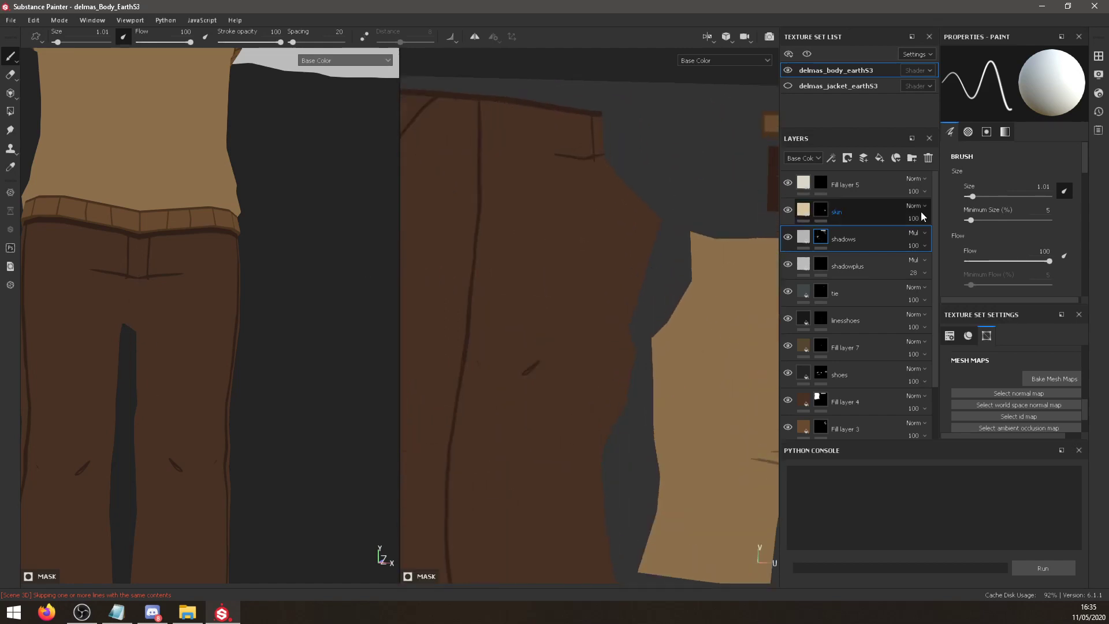
{"action": "left_click_drag", "start_coordinate": [973, 197], "coordinate": [977, 197]}
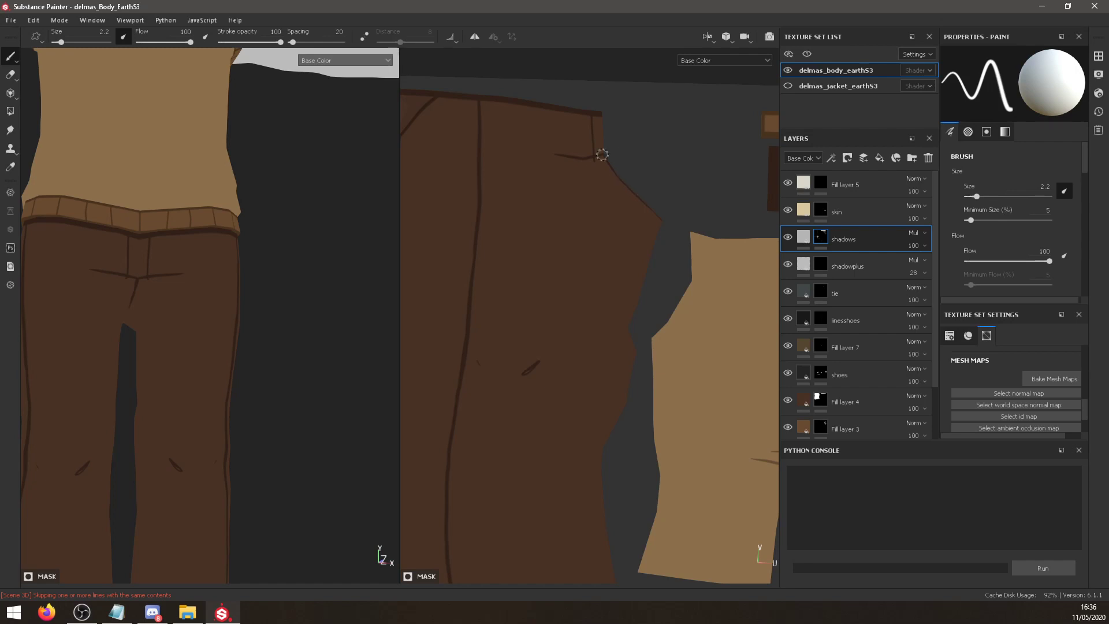
{"action": "middle_click_drag", "start_coordinate": [179, 262], "coordinate": [224, 296], "text": "alt"}
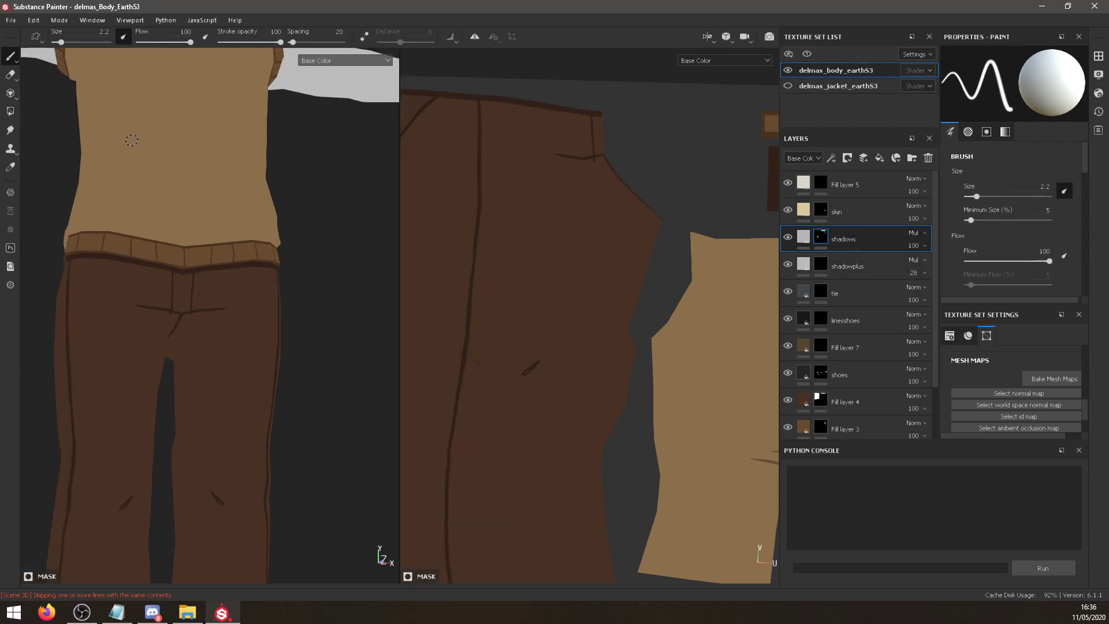
{"action": "left_click", "coordinate": [9, 74]}
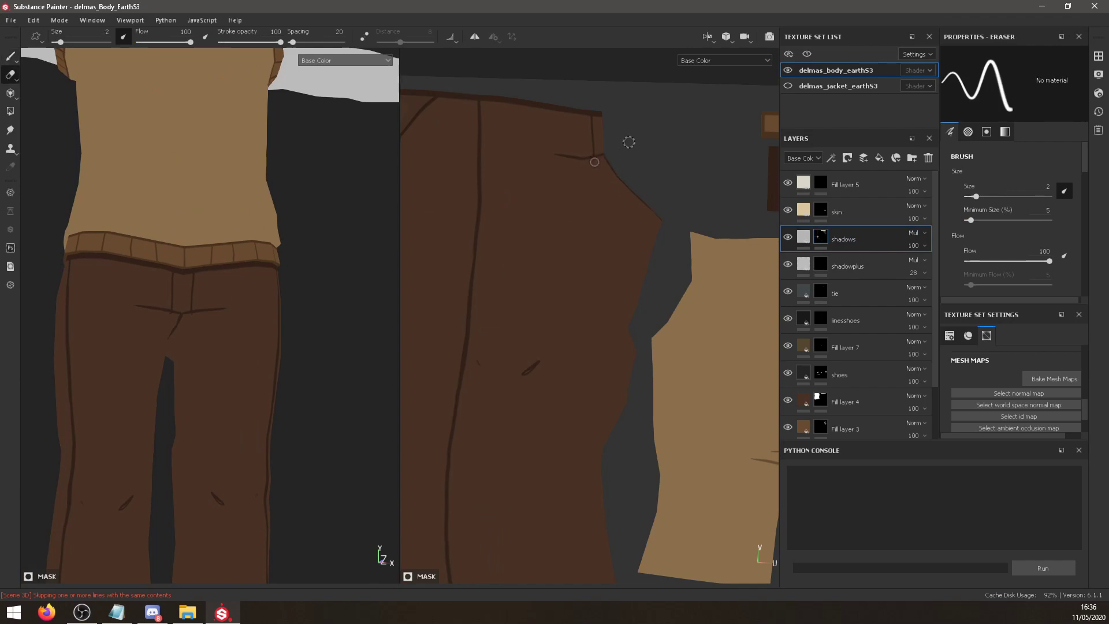
{"action": "left_click", "coordinate": [10, 55]}
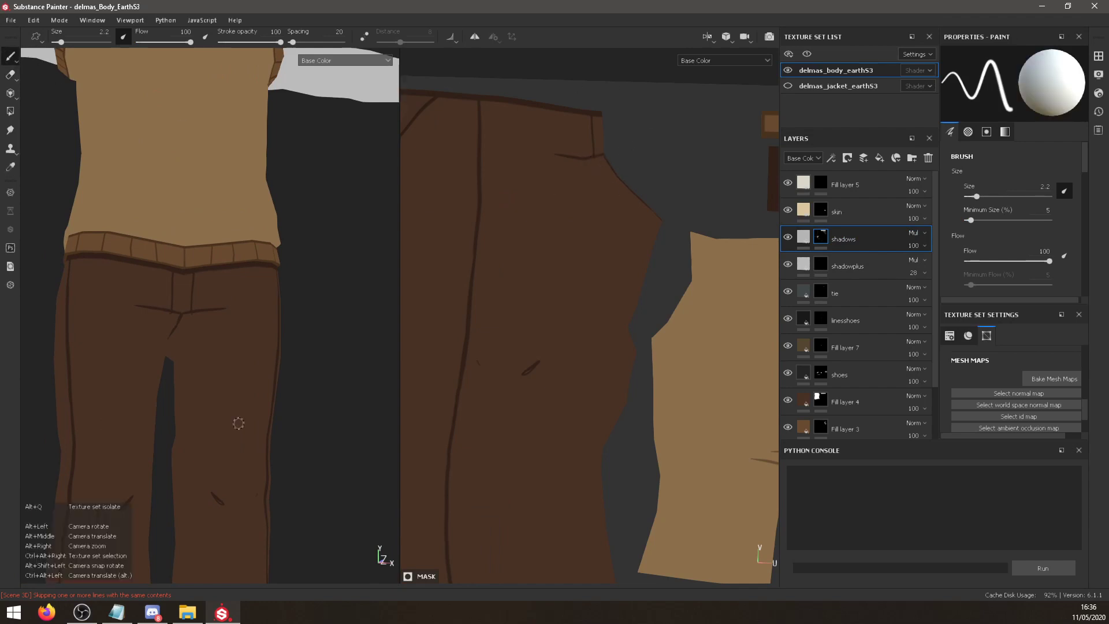
Paint a dark center-back seam on the trousers from waist to crotch on the shadows mask, redoing the first stroke.
{"action": "left_click_drag", "start_coordinate": [240, 422], "coordinate": [483, 354], "text": "alt"}
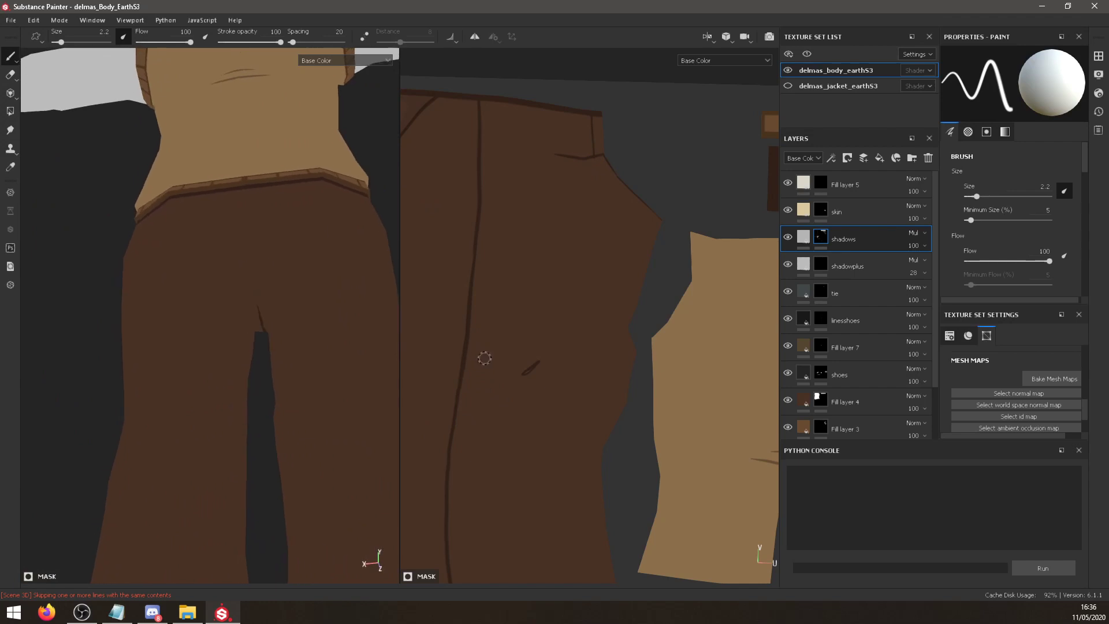
{"action": "scroll", "coordinate": [671, 426], "scroll_direction": "up", "scroll_amount": 5}
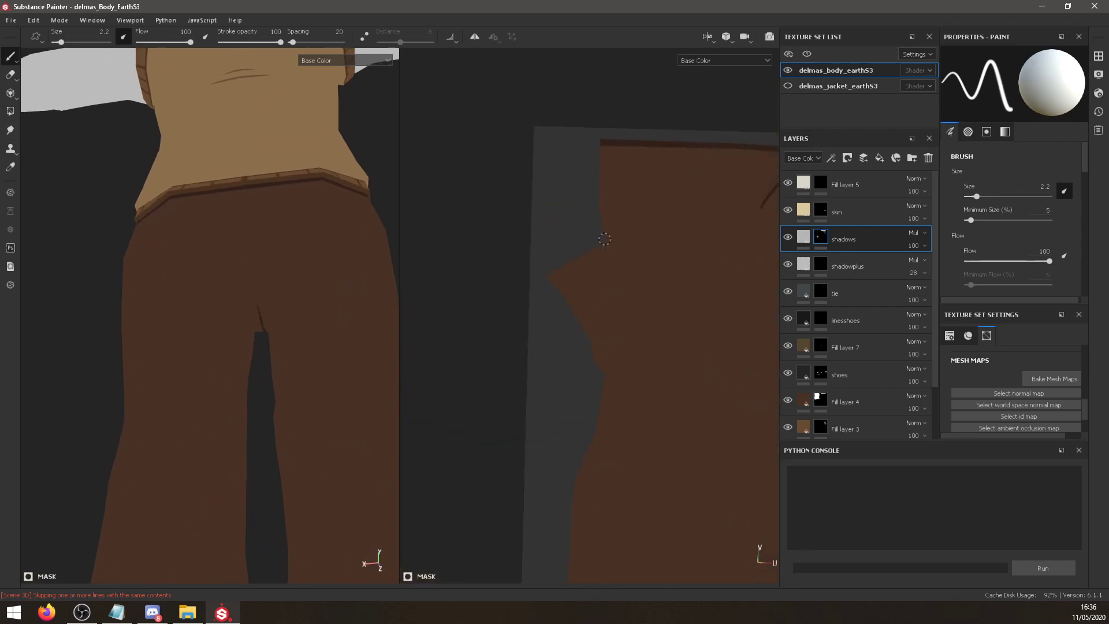
{"action": "key", "text": "ctrl+z"}
{"action": "left_click_drag", "start_coordinate": [607, 244], "coordinate": [535, 281]}
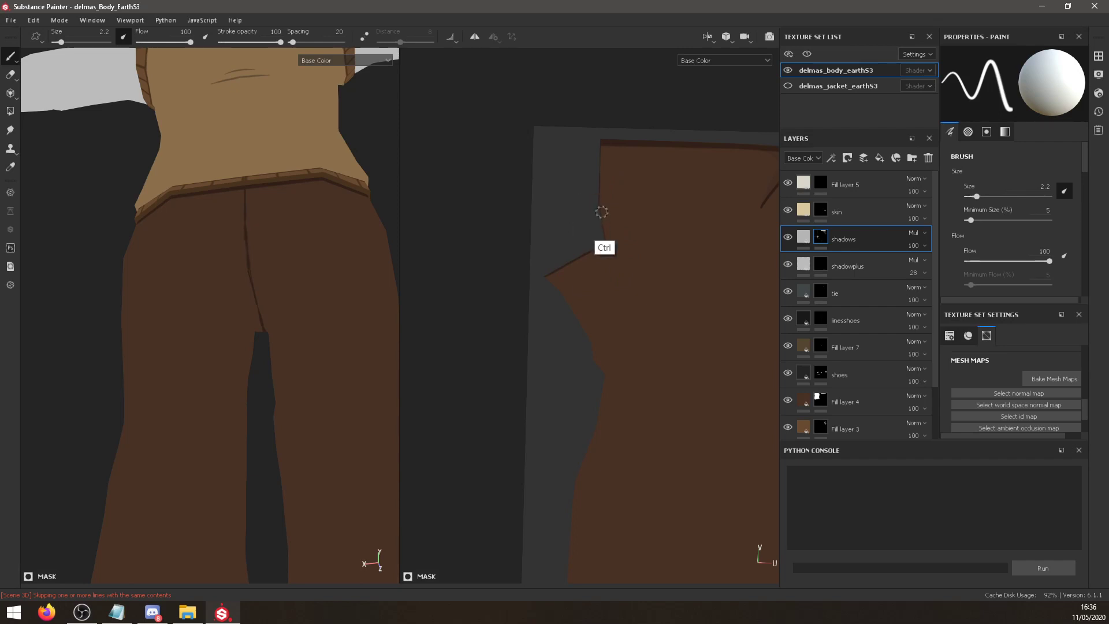
{"action": "left_click_drag", "start_coordinate": [346, 324], "coordinate": [334, 403], "text": "alt"}
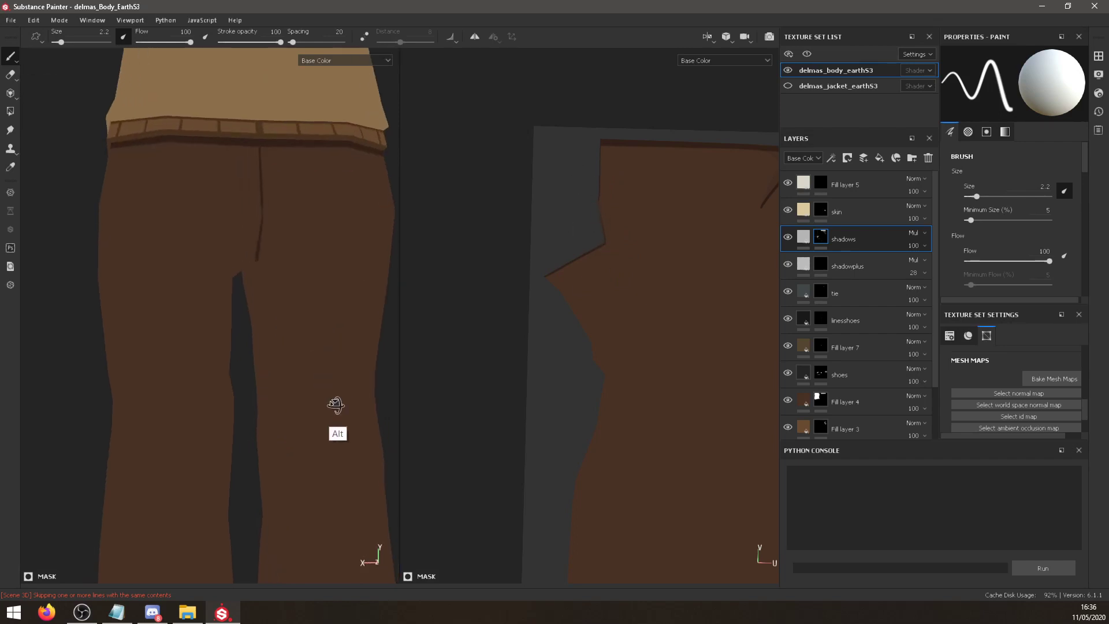
Paint a curved dark crease under the seat, across the base of the trousers' center-back seam, on the shadows mask.
{"action": "left_click_drag", "start_coordinate": [177, 323], "coordinate": [248, 383], "text": "alt"}
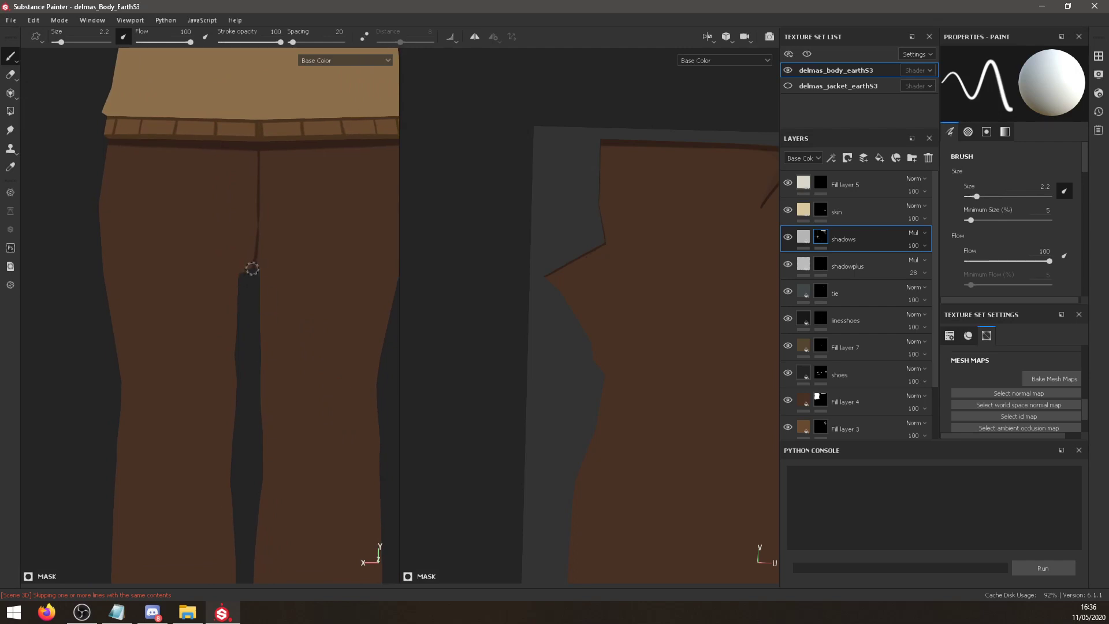
{"action": "left_click_drag", "start_coordinate": [290, 271], "coordinate": [217, 269]}
Paint the slightly curved upper edge line of the trousers' back pocket on the shadows mask, redoing the stroke until it is wide enough.
{"action": "mouse_move", "coordinate": [335, 226]}
{"action": "left_mouse_down", "text": "alt"}
{"action": "mouse_move", "coordinate": [322, 277]}
{"action": "mouse_move", "coordinate": [213, 190]}
{"action": "left_mouse_up", "text": "alt"}
{"action": "left_click_drag", "start_coordinate": [114, 186], "coordinate": [175, 190]}
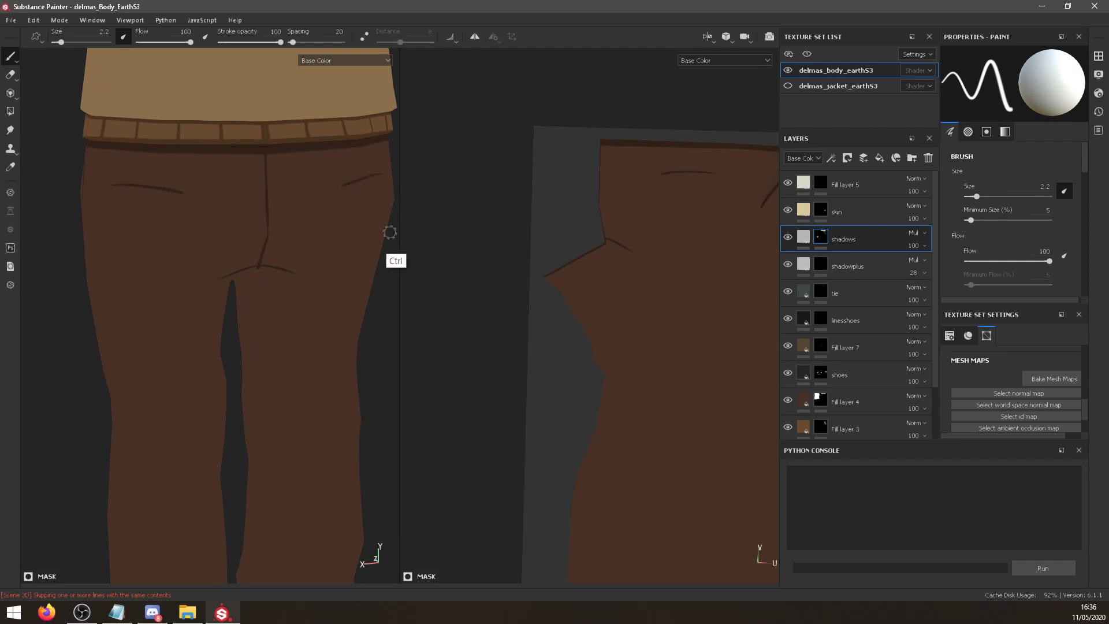
{"action": "mouse_move", "coordinate": [676, 171]}
{"action": "left_mouse_down"}
{"action": "mouse_move", "coordinate": [640, 174]}
{"action": "mouse_move", "coordinate": [717, 169]}
{"action": "left_mouse_up"}
{"action": "key", "text": "ctrl+z"}
{"action": "key", "text": "ctrl+z"}
{"action": "left_click_drag", "start_coordinate": [638, 173], "coordinate": [714, 169]}
{"action": "key", "text": "ctrl+z"}
{"action": "left_click_drag", "start_coordinate": [638, 173], "coordinate": [711, 173]}
{"action": "key", "text": "ctrl+z"}
{"action": "key", "text": "ctrl+z"}
{"action": "key", "text": "ctrl+z"}
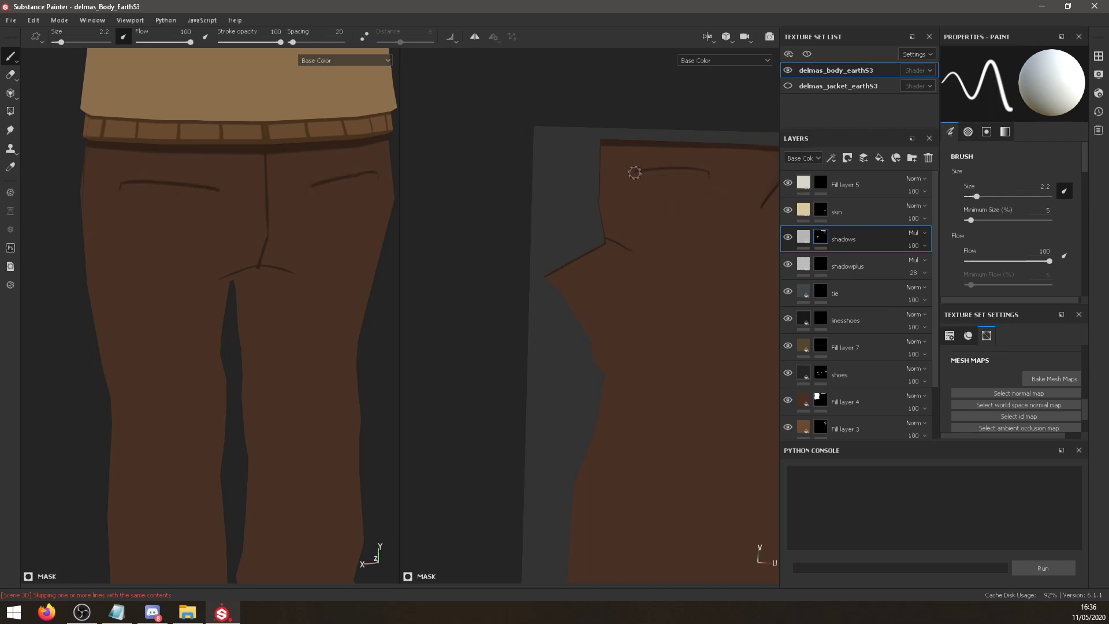
Paint the lower edge and short ends of the back pocket to close it into a narrow welt outline, redoing the first stroke.
{"action": "left_click_drag", "start_coordinate": [634, 173], "coordinate": [695, 175]}
{"action": "key", "text": "ctrl+z"}
{"action": "left_click_drag", "start_coordinate": [635, 174], "coordinate": [704, 178]}
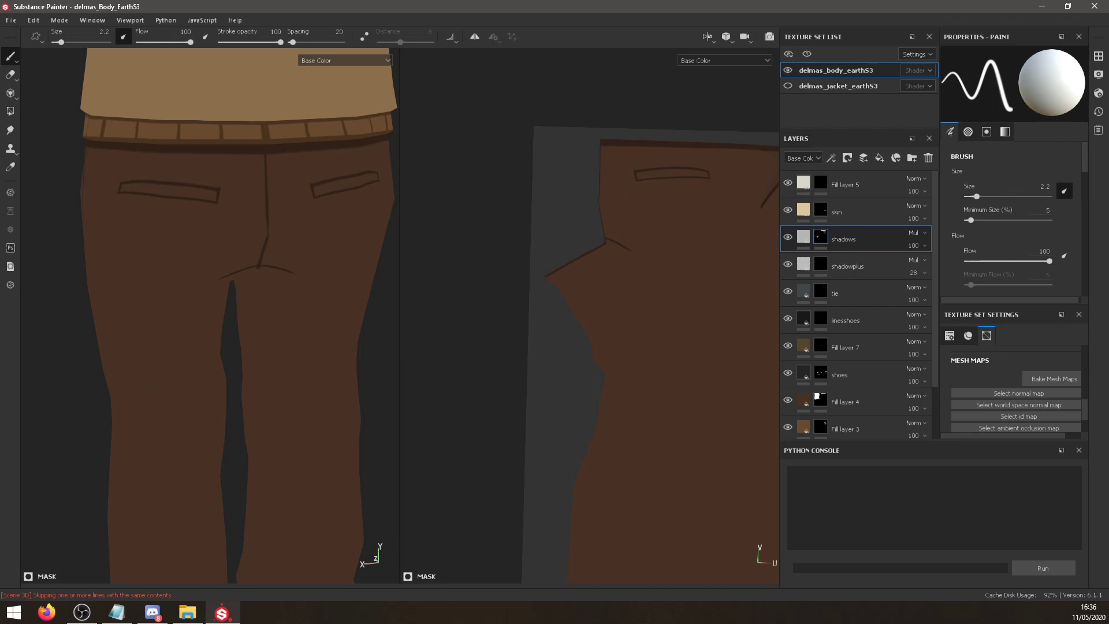
Clean up the outer end of the back pocket outline on the shadows mask with the eraser and the paint brush.
{"action": "mouse_move", "coordinate": [268, 373]}
{"action": "left_mouse_down", "text": "alt"}
{"action": "mouse_move", "coordinate": [272, 386]}
{"action": "mouse_move", "coordinate": [285, 382]}
{"action": "left_mouse_up", "text": "alt"}
{"action": "scroll", "coordinate": [285, 383], "scroll_direction": "up", "scroll_amount": 1}
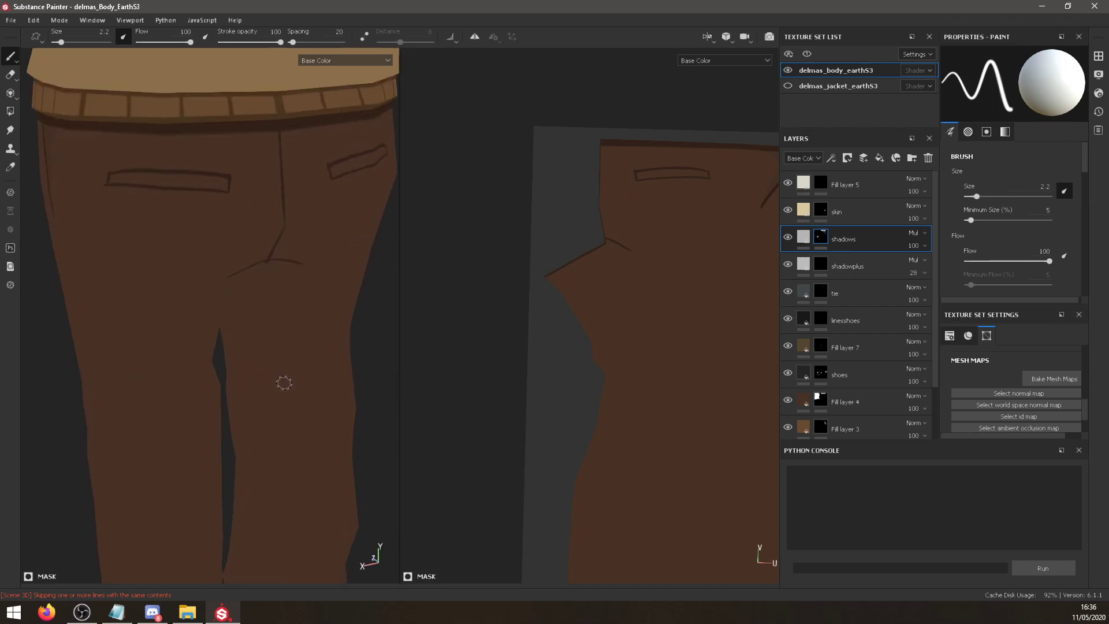
{"action": "scroll", "coordinate": [278, 389], "scroll_direction": "down", "scroll_amount": 1}
{"action": "scroll", "coordinate": [277, 390], "scroll_direction": "down", "scroll_amount": 1}
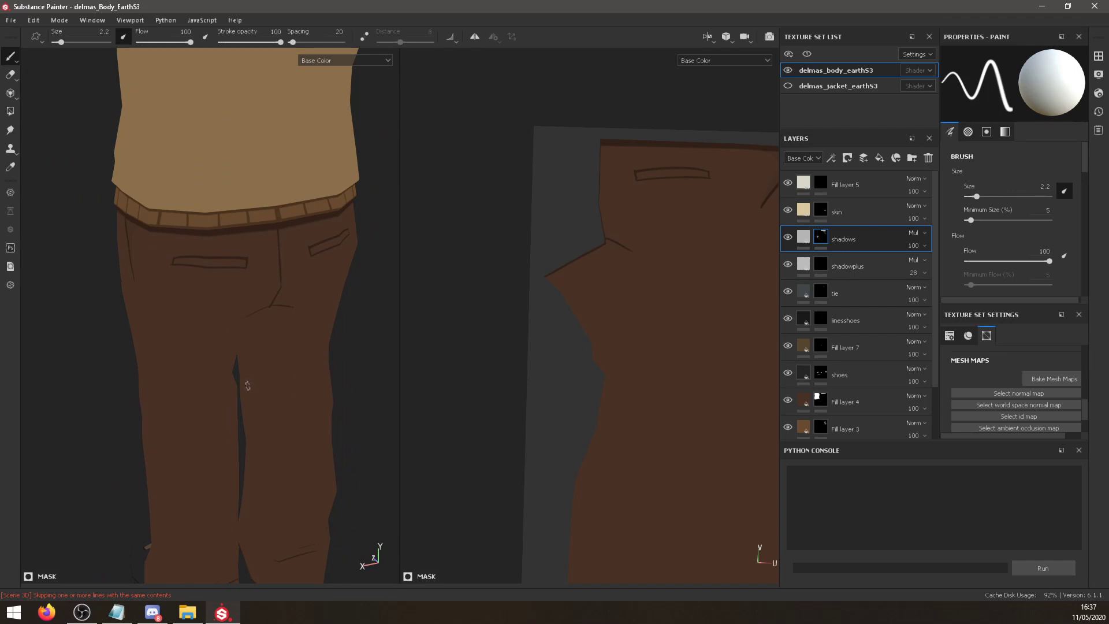
{"action": "mouse_move", "coordinate": [203, 365]}
{"action": "left_mouse_down", "text": "alt"}
{"action": "mouse_move", "coordinate": [251, 403]}
{"action": "mouse_move", "coordinate": [311, 393]}
{"action": "mouse_move", "coordinate": [283, 383]}
{"action": "left_mouse_up", "text": "alt"}
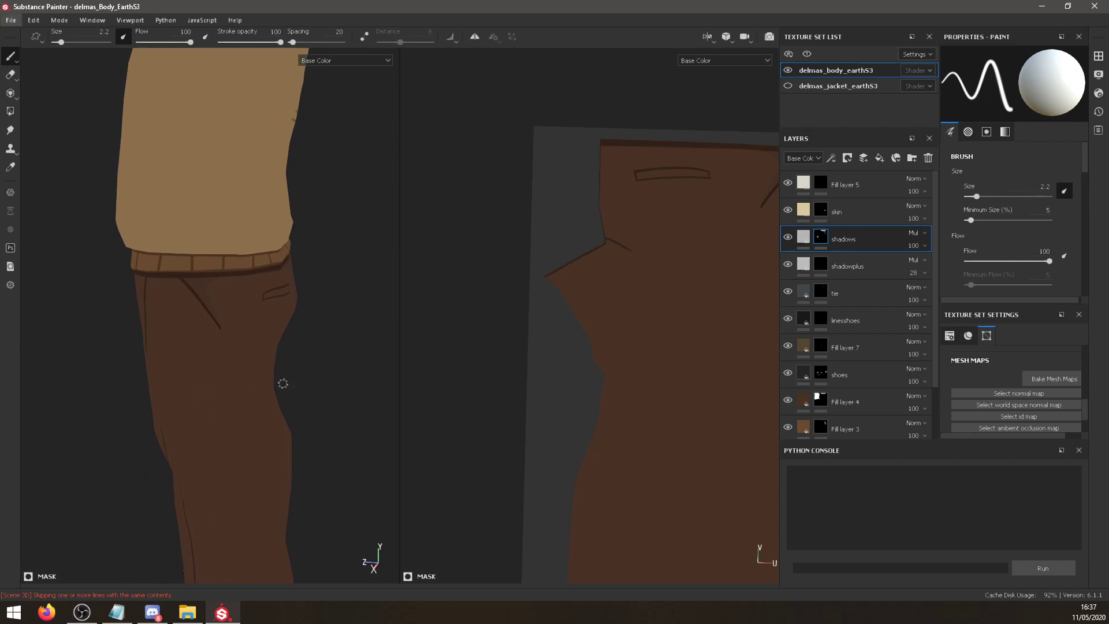
{"action": "left_click_drag", "start_coordinate": [277, 366], "coordinate": [238, 428], "text": "alt"}
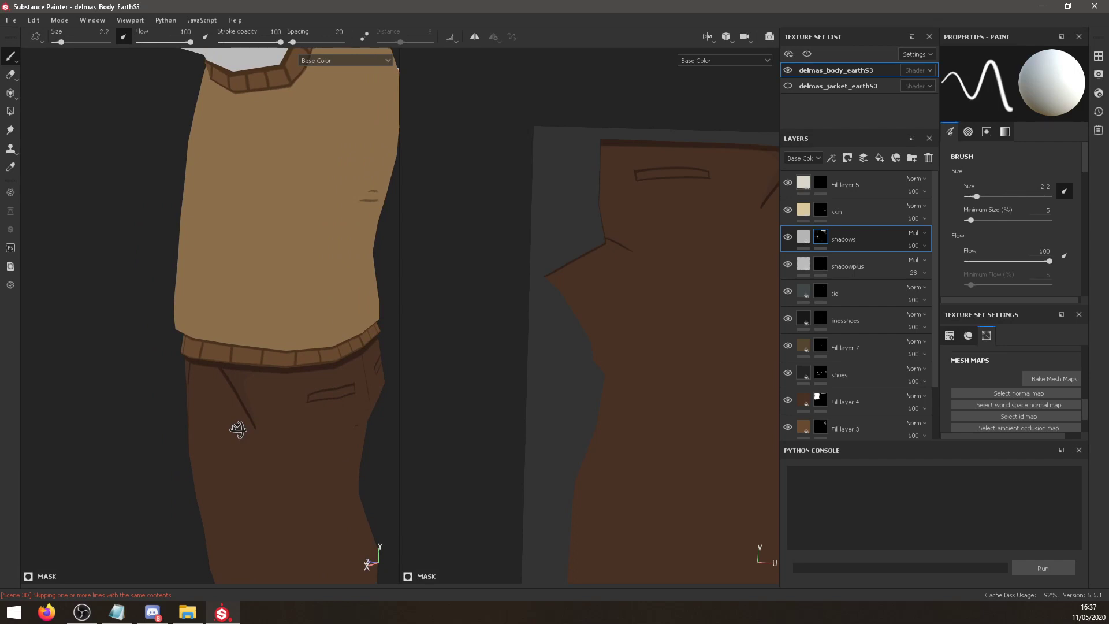
{"action": "scroll", "coordinate": [312, 439], "scroll_direction": "up", "scroll_amount": 5}
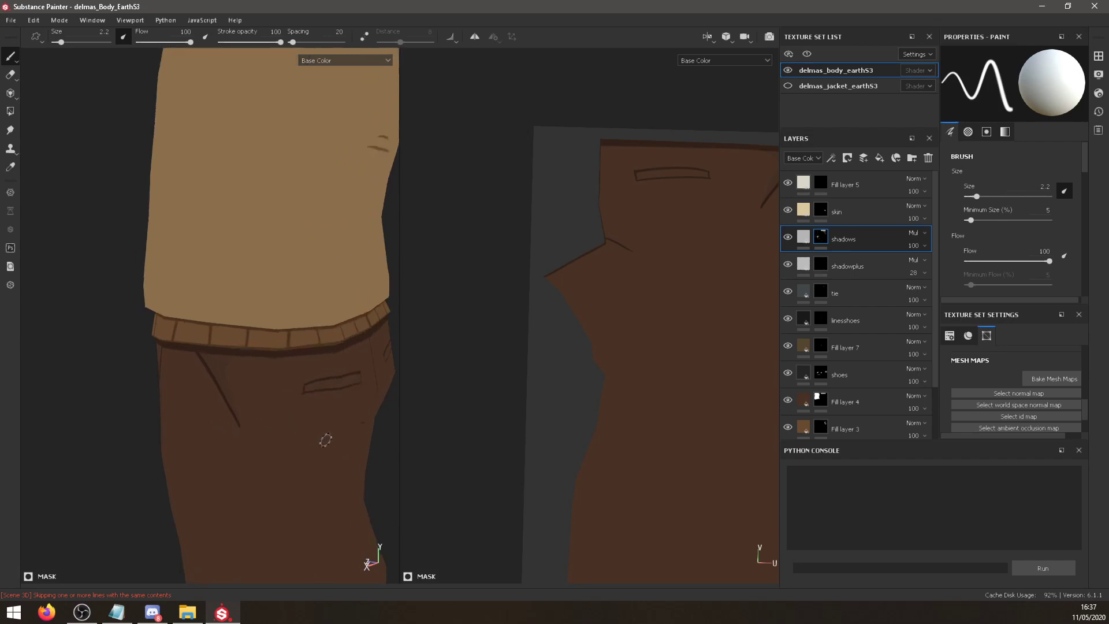
{"action": "left_click_drag", "start_coordinate": [303, 467], "coordinate": [317, 434], "text": "alt"}
{"action": "middle_click_drag", "start_coordinate": [317, 433], "coordinate": [215, 437], "text": "alt"}
{"action": "mouse_move", "coordinate": [215, 437]}
{"action": "left_mouse_down", "text": "alt"}
{"action": "mouse_move", "coordinate": [235, 416]}
{"action": "mouse_move", "coordinate": [230, 425]}
{"action": "left_mouse_up", "text": "alt"}
{"action": "middle_click_drag", "start_coordinate": [218, 403], "coordinate": [228, 441], "text": "alt"}
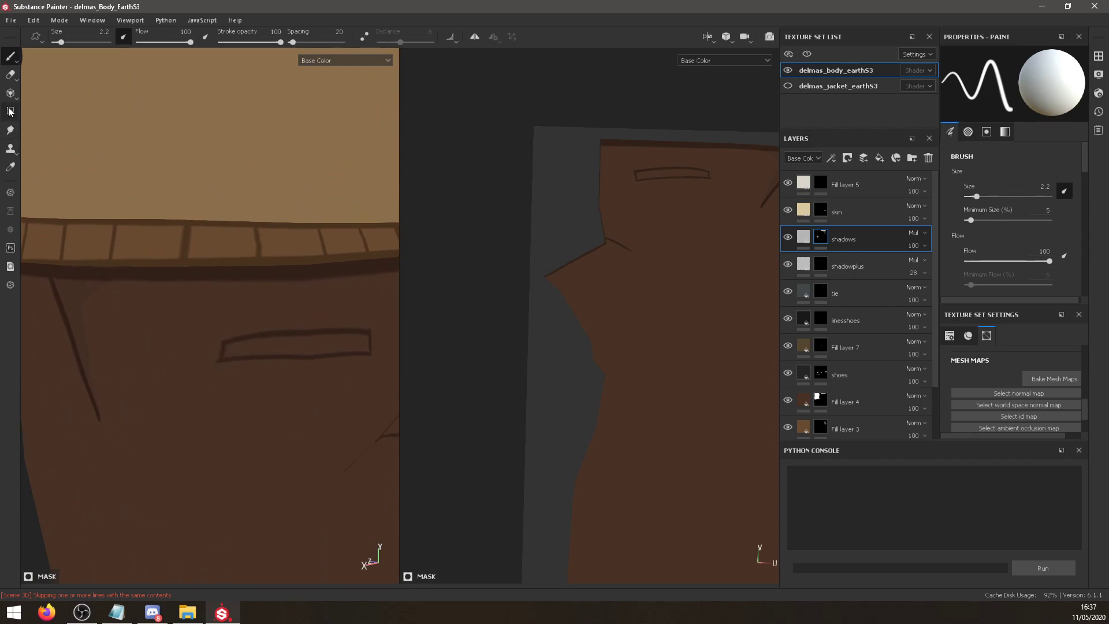
{"action": "left_click", "coordinate": [10, 74]}
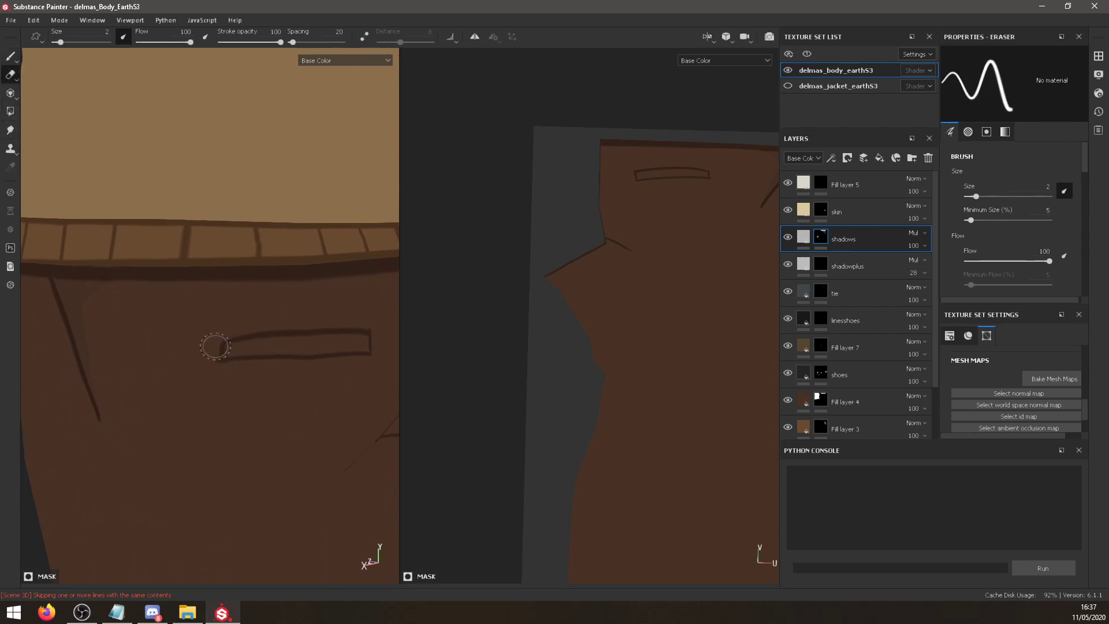
{"action": "key", "text": "1"}
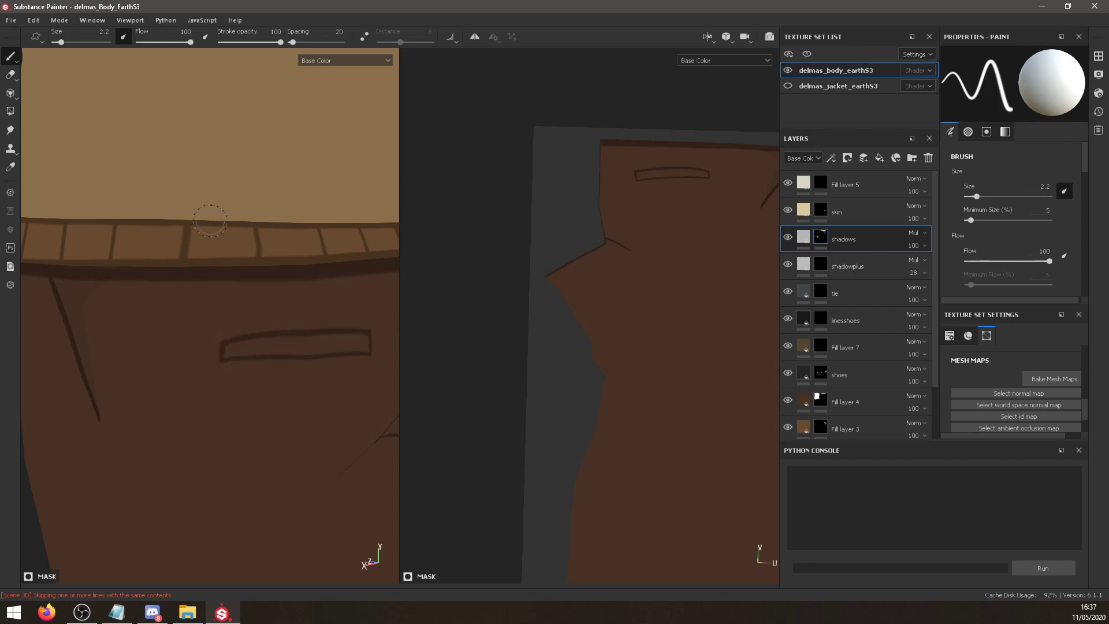
Examine the vest and trousers from the back, and inspect the shirt cuff where it meets the hand.
{"action": "scroll", "coordinate": [110, 364], "scroll_direction": "up", "scroll_amount": 3}
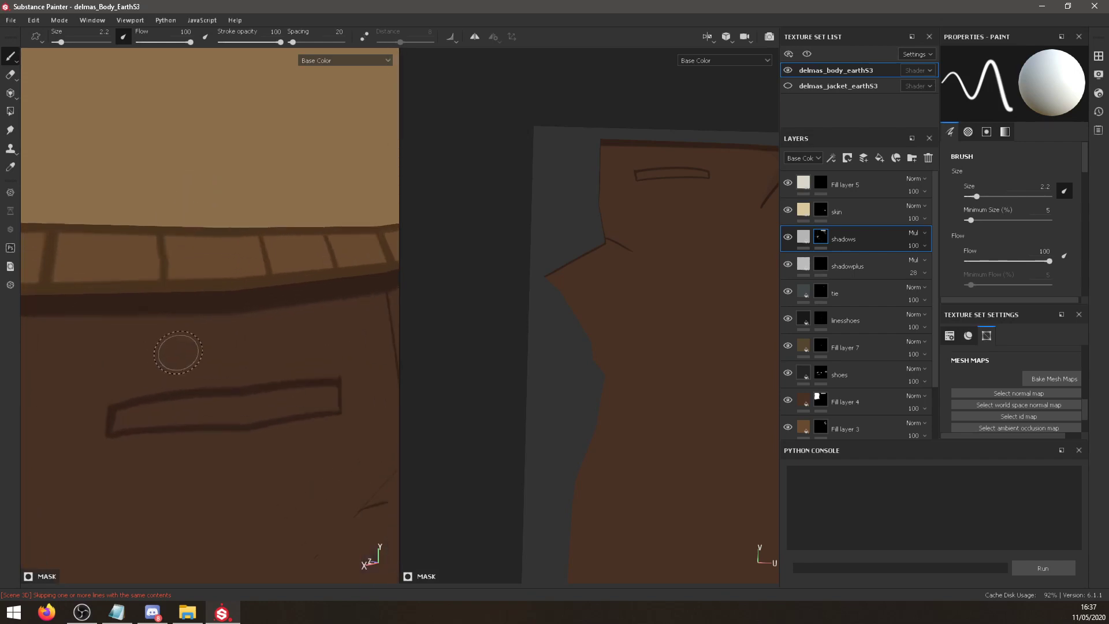
{"action": "scroll", "coordinate": [178, 353], "scroll_direction": "down", "scroll_amount": 6}
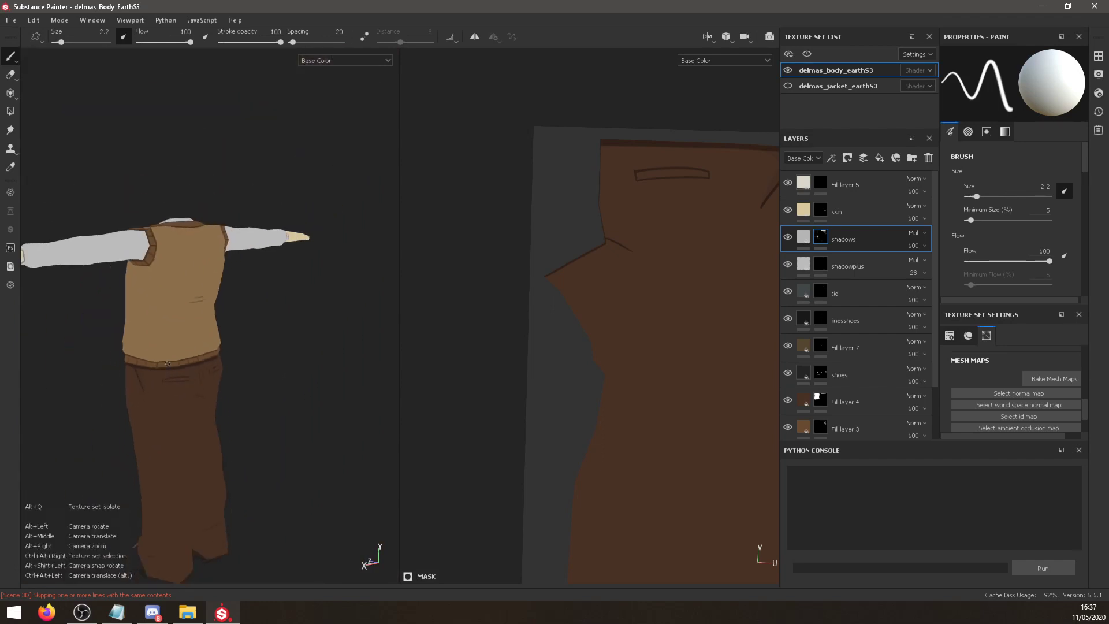
{"action": "left_click_drag", "start_coordinate": [167, 363], "coordinate": [93, 414], "text": "alt"}
{"action": "left_click_drag", "start_coordinate": [58, 452], "coordinate": [205, 366], "text": "alt"}
{"action": "scroll", "coordinate": [87, 343], "scroll_direction": "up", "scroll_amount": 3}
{"action": "scroll", "coordinate": [164, 322], "scroll_direction": "up", "scroll_amount": 3}
{"action": "mouse_move", "coordinate": [165, 323]}
{"action": "left_mouse_down", "text": "alt"}
{"action": "mouse_move", "coordinate": [196, 366]}
{"action": "mouse_move", "coordinate": [222, 319]}
{"action": "mouse_move", "coordinate": [249, 327]}
{"action": "mouse_move", "coordinate": [208, 329]}
{"action": "mouse_move", "coordinate": [153, 354]}
{"action": "mouse_move", "coordinate": [240, 307]}
{"action": "mouse_move", "coordinate": [231, 252]}
{"action": "mouse_move", "coordinate": [123, 324]}
{"action": "mouse_move", "coordinate": [206, 425]}
{"action": "mouse_move", "coordinate": [305, 401]}
{"action": "mouse_move", "coordinate": [272, 366]}
{"action": "left_mouse_up", "text": "alt"}
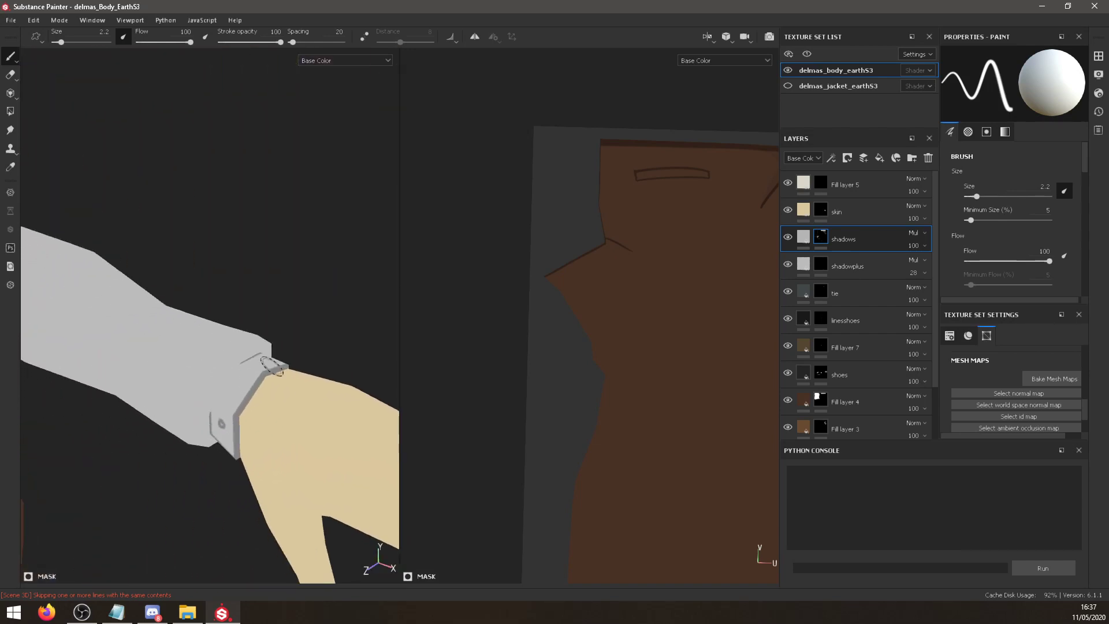
{"action": "left_click", "coordinate": [733, 60]}
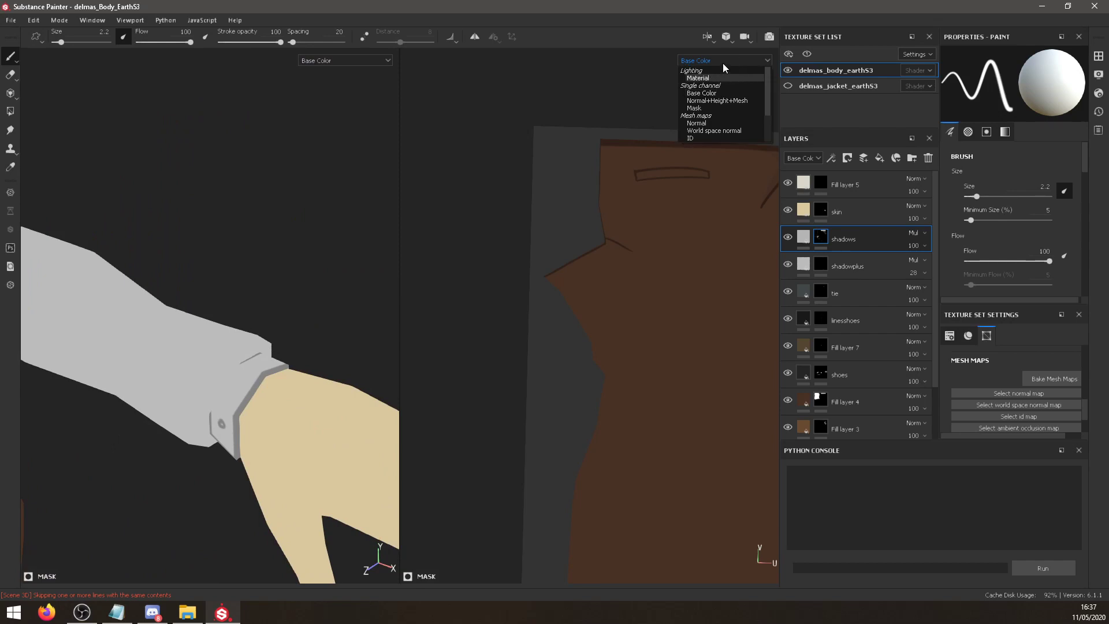
{"action": "left_click", "coordinate": [722, 63]}
Compare the jacket sleeve opening with the shirt cuff by toggling the visibility of the body and jacket texture sets.
{"action": "left_click", "coordinate": [788, 70]}
{"action": "left_click", "coordinate": [788, 86]}
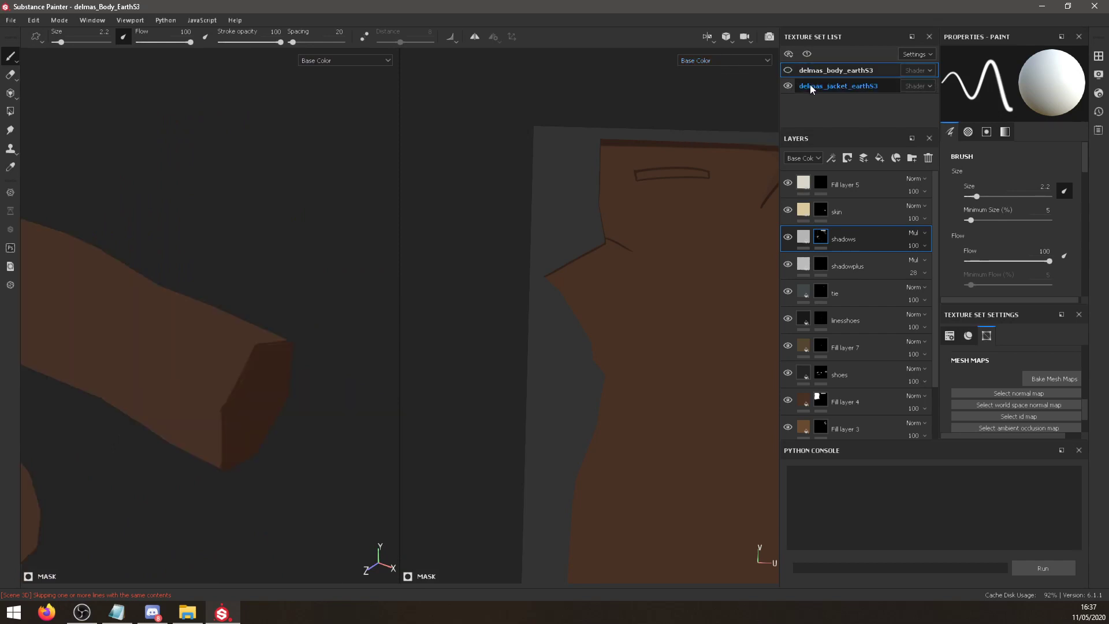
{"action": "left_click", "coordinate": [787, 71]}
{"action": "left_click_drag", "start_coordinate": [217, 247], "coordinate": [154, 244], "text": "alt"}
{"action": "left_click", "coordinate": [788, 70]}
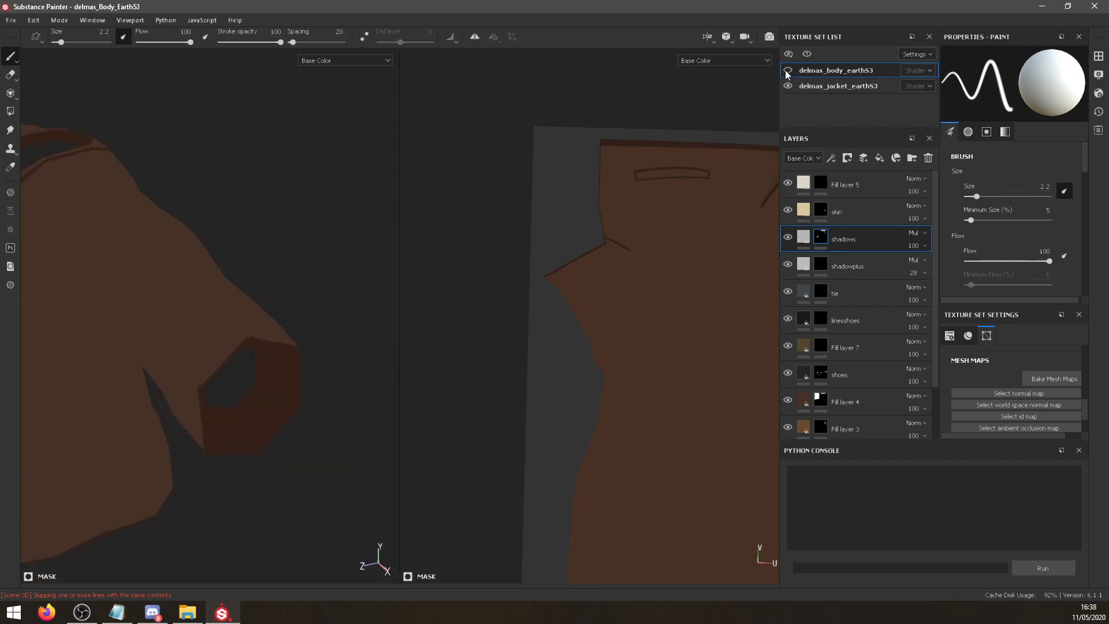
{"action": "left_click", "coordinate": [788, 70]}
{"action": "left_click", "coordinate": [788, 85]}
{"action": "left_click", "coordinate": [787, 85]}
{"action": "left_click", "coordinate": [788, 86]}
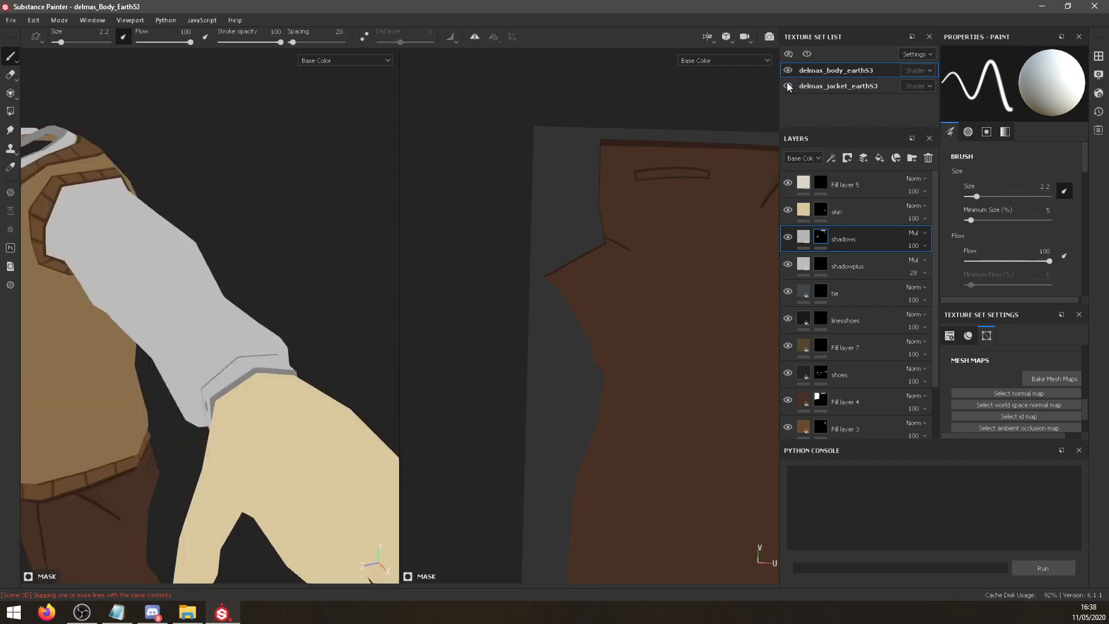
Hide the delmas_jacket_earthS3 texture set, and turn the shadows layer off and back on to compare the cuff without it.
{"action": "left_click_drag", "start_coordinate": [320, 212], "coordinate": [280, 250], "text": "alt"}
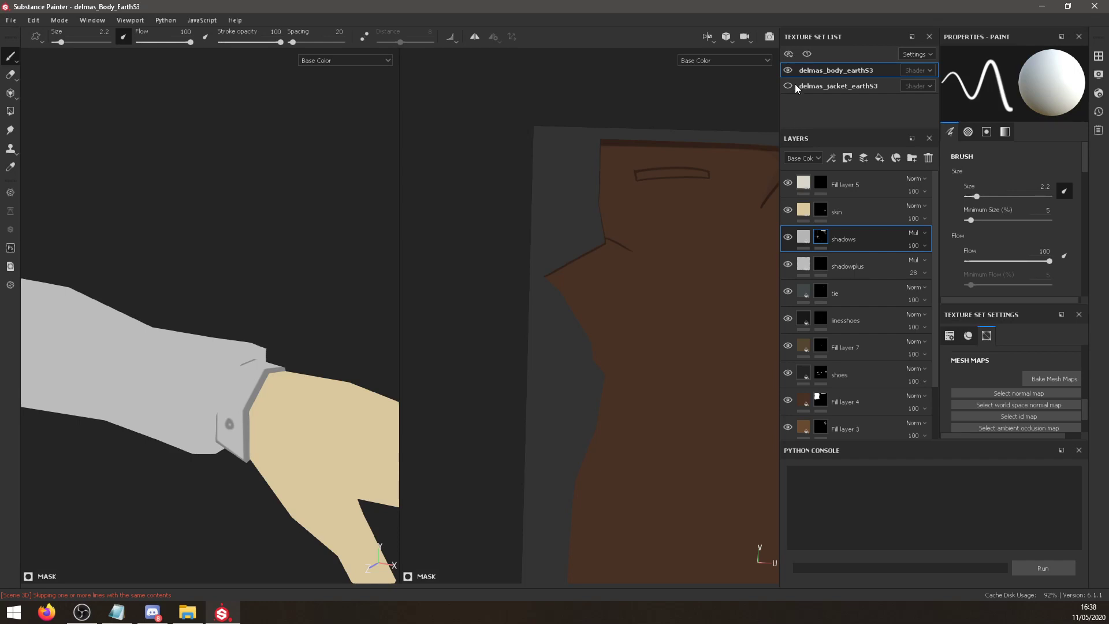
{"action": "left_click", "coordinate": [787, 237]}
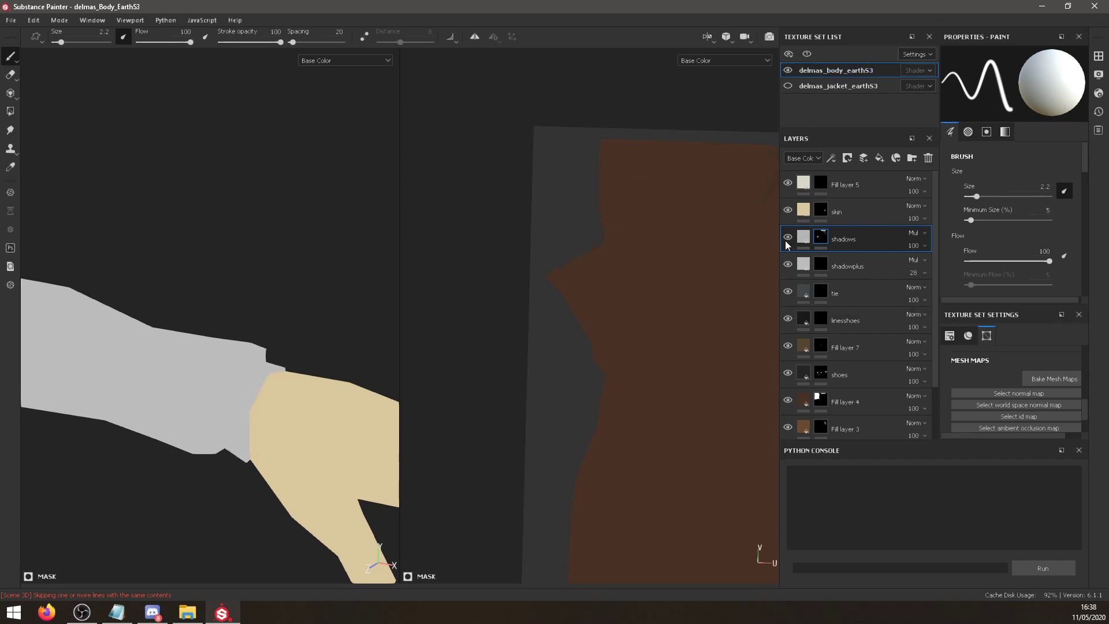
{"action": "left_click", "coordinate": [788, 237]}
Try a shadow stroke on the sleeve behind the cuff to locate the matching area in the UV layout, and undo it.
{"action": "middle_click_drag", "start_coordinate": [681, 377], "coordinate": [471, 332], "text": "alt"}
{"action": "scroll", "coordinate": [619, 336], "scroll_direction": "up", "scroll_amount": 2}
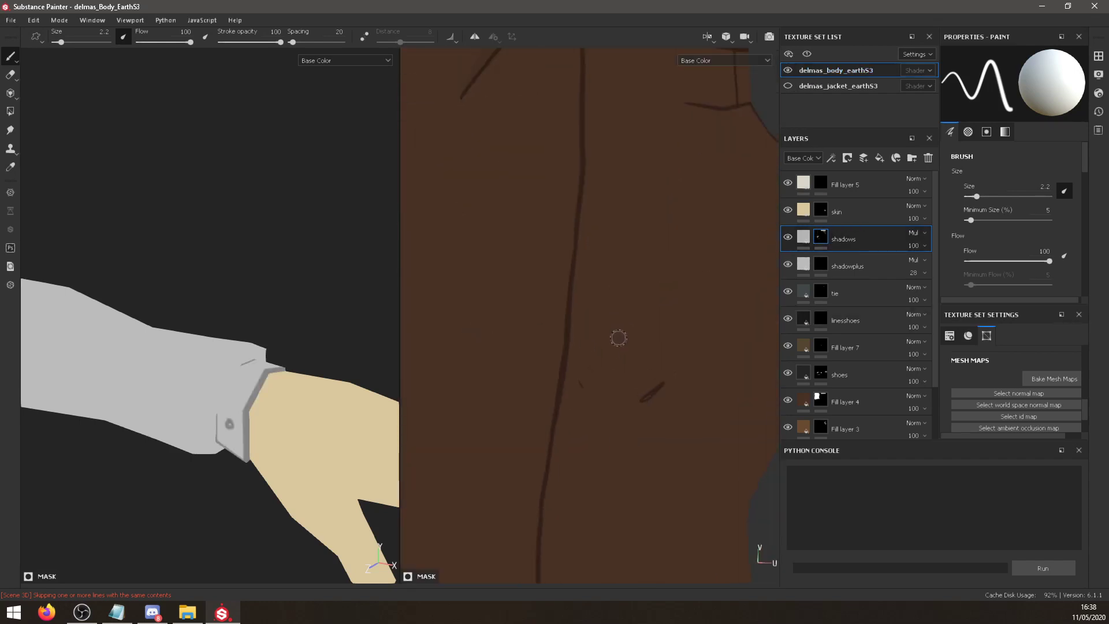
{"action": "scroll", "coordinate": [612, 337], "scroll_direction": "down", "scroll_amount": 5}
{"action": "middle_click_drag", "start_coordinate": [714, 345], "coordinate": [365, 171], "text": "alt"}
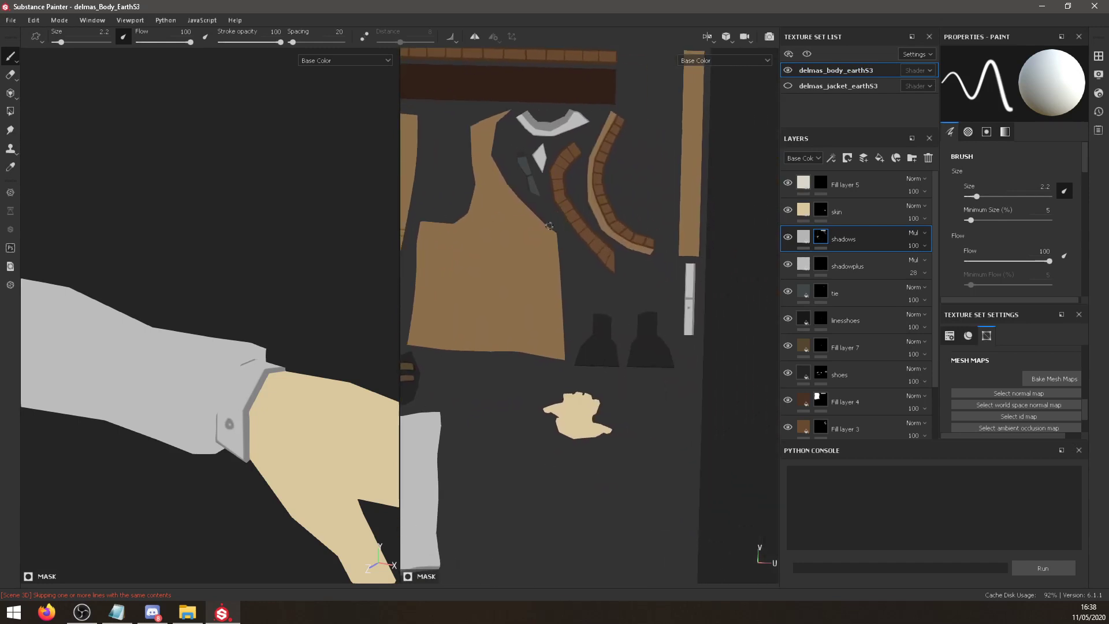
{"action": "middle_click_drag", "start_coordinate": [575, 286], "coordinate": [738, 188], "text": "alt"}
{"action": "middle_click_drag", "start_coordinate": [621, 242], "coordinate": [462, 347], "text": "alt"}
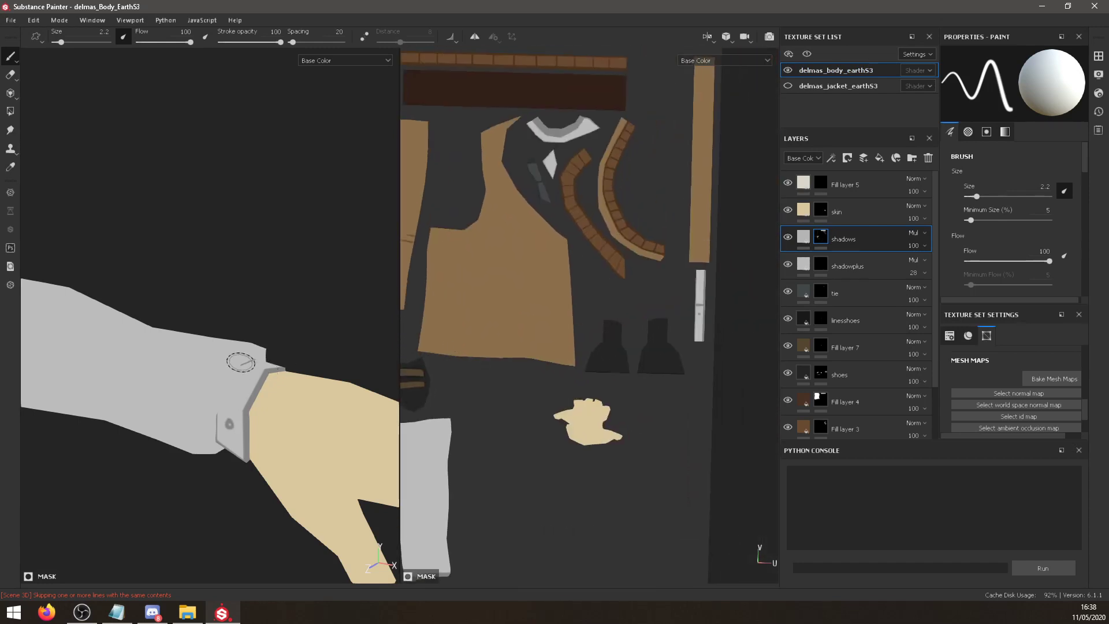
{"action": "left_click_drag", "start_coordinate": [239, 364], "coordinate": [200, 389]}
{"action": "middle_click_drag", "start_coordinate": [485, 372], "coordinate": [656, 306], "text": "alt"}
{"action": "mouse_move", "coordinate": [481, 337]}
{"action": "middle_mouse_down", "text": "alt"}
{"action": "mouse_move", "coordinate": [620, 318]}
{"action": "mouse_move", "coordinate": [615, 307]}
{"action": "middle_mouse_up", "text": "alt"}
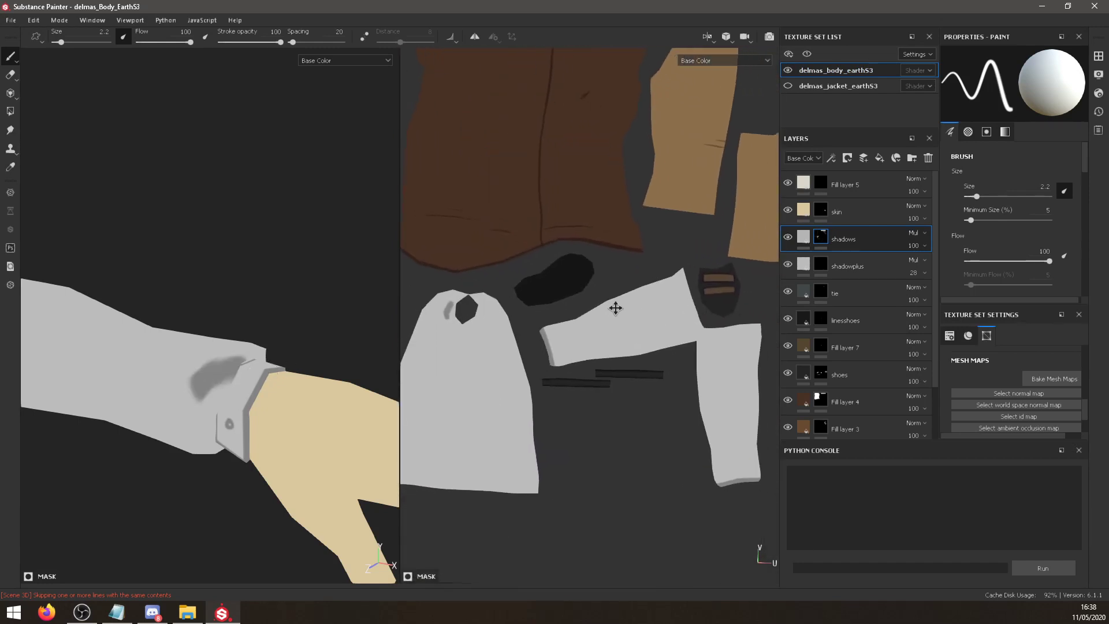
{"action": "key", "text": "ctrl+z"}
{"action": "scroll", "coordinate": [615, 308], "scroll_direction": "up", "scroll_amount": 5}
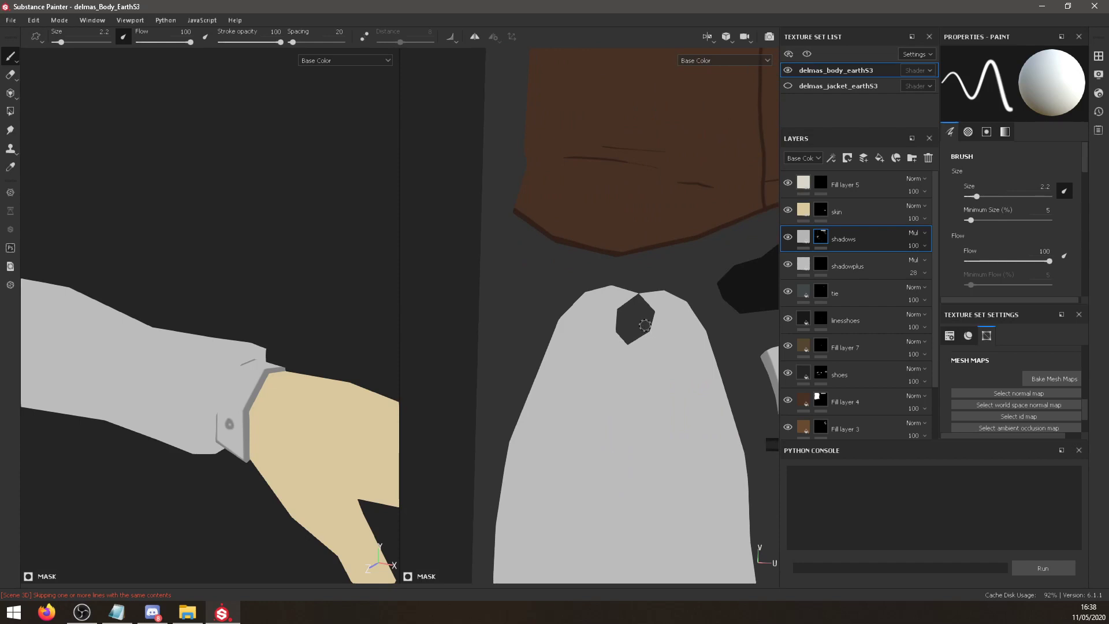
{"action": "scroll", "coordinate": [645, 324], "scroll_direction": "up", "scroll_amount": 1}
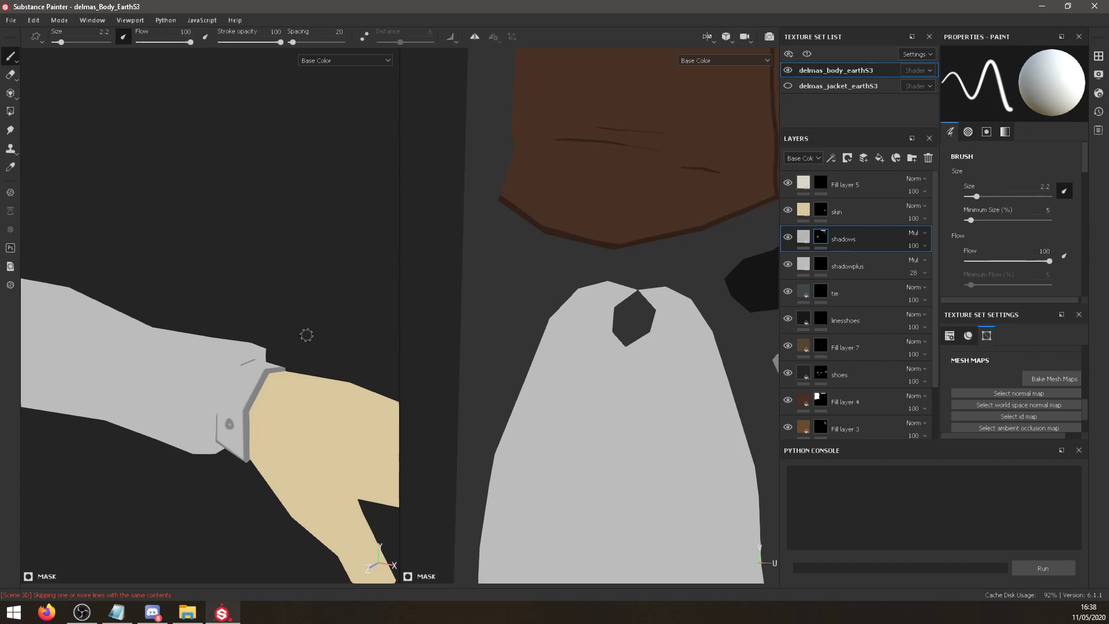
Test soft shadow strokes on the sleeve along the cuff's rear edge in the 3D view, undoing each one.
{"action": "mouse_move", "coordinate": [248, 342]}
{"action": "left_mouse_down", "text": "alt"}
{"action": "mouse_move", "coordinate": [235, 342]}
{"action": "mouse_move", "coordinate": [247, 366]}
{"action": "mouse_move", "coordinate": [207, 370]}
{"action": "left_mouse_up", "text": "alt"}
{"action": "scroll", "coordinate": [247, 367], "scroll_direction": "up", "scroll_amount": 3}
{"action": "scroll", "coordinate": [614, 305], "scroll_direction": "up", "scroll_amount": 3}
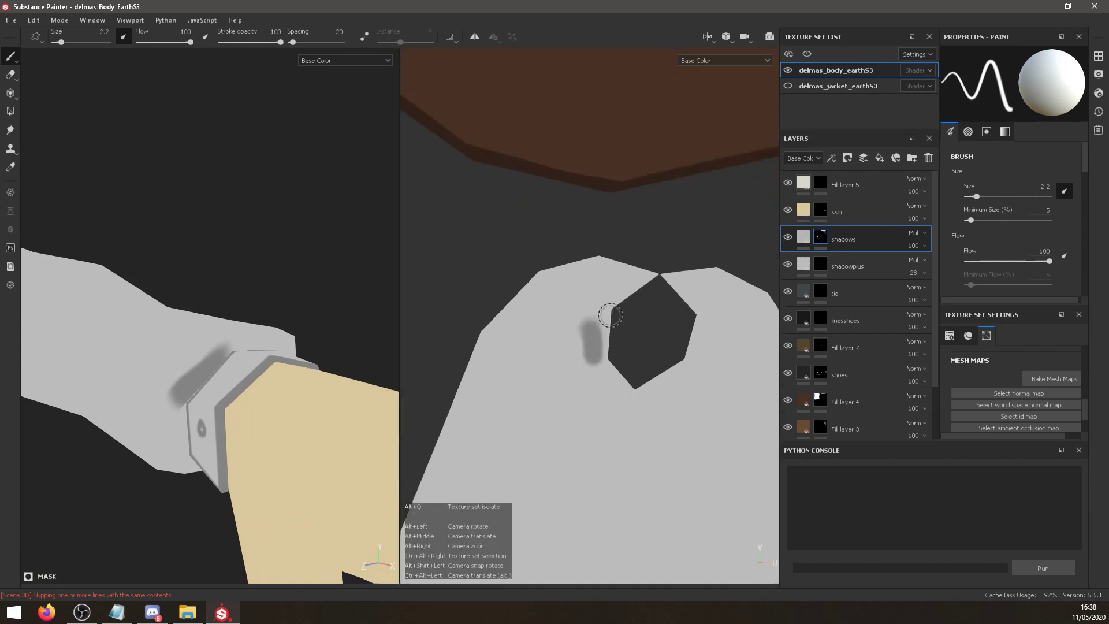
{"action": "key", "text": "ctrl+z"}
{"action": "scroll", "coordinate": [971, 359], "scroll_direction": "down", "scroll_amount": 2}
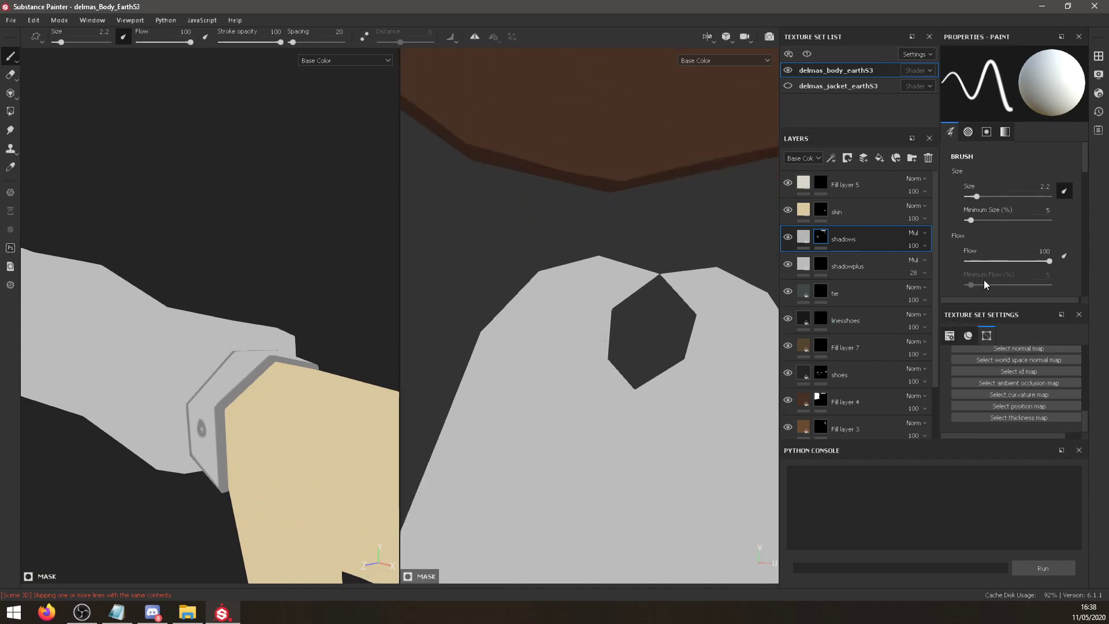
{"action": "scroll", "coordinate": [970, 286], "scroll_direction": "down", "scroll_amount": 6}
{"action": "scroll", "coordinate": [959, 287], "scroll_direction": "down", "scroll_amount": 2}
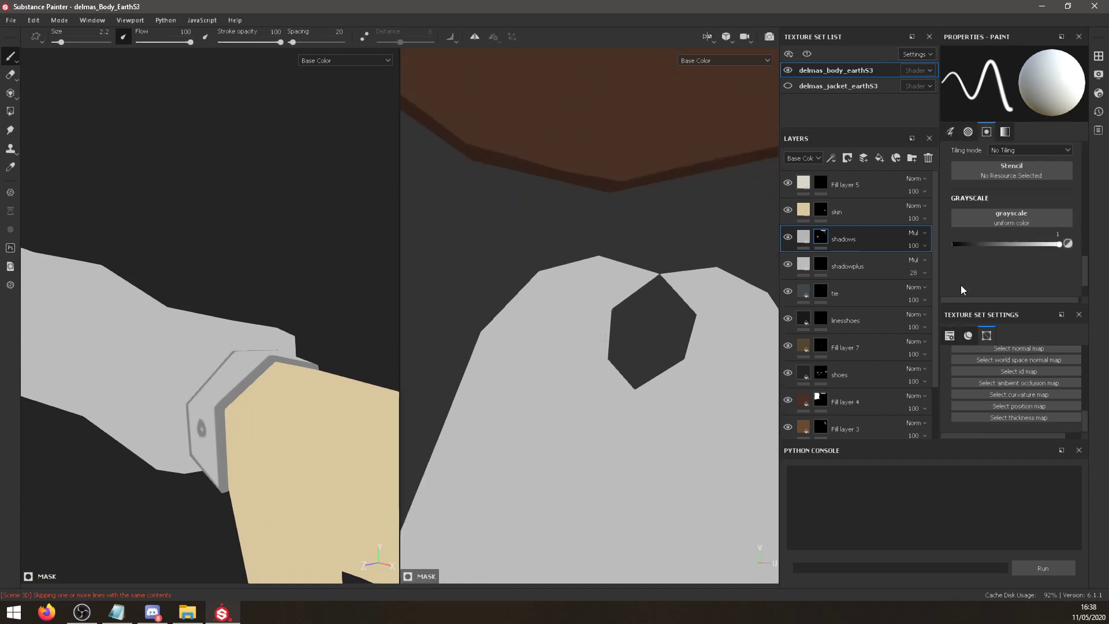
{"action": "scroll", "coordinate": [961, 286], "scroll_direction": "down", "scroll_amount": 2}
{"action": "left_click_drag", "start_coordinate": [393, 354], "coordinate": [324, 347], "text": "alt"}
{"action": "scroll", "coordinate": [174, 391], "scroll_direction": "up", "scroll_amount": 2}
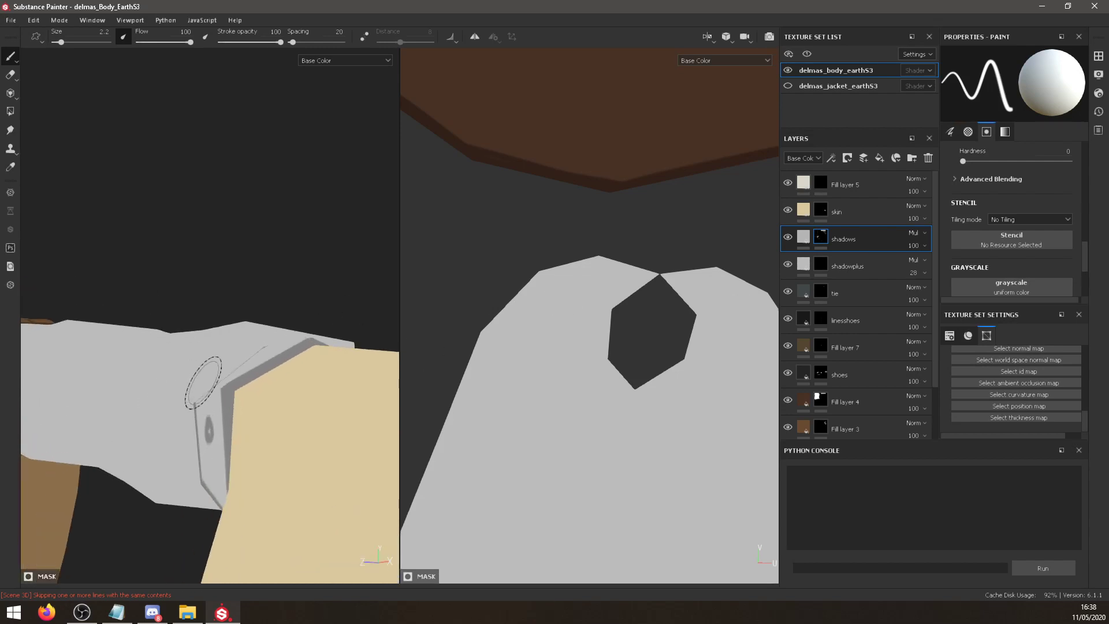
{"action": "mouse_move", "coordinate": [203, 388]}
{"action": "left_mouse_down"}
{"action": "mouse_move", "coordinate": [192, 380]}
{"action": "mouse_move", "coordinate": [253, 340]}
{"action": "left_mouse_up"}
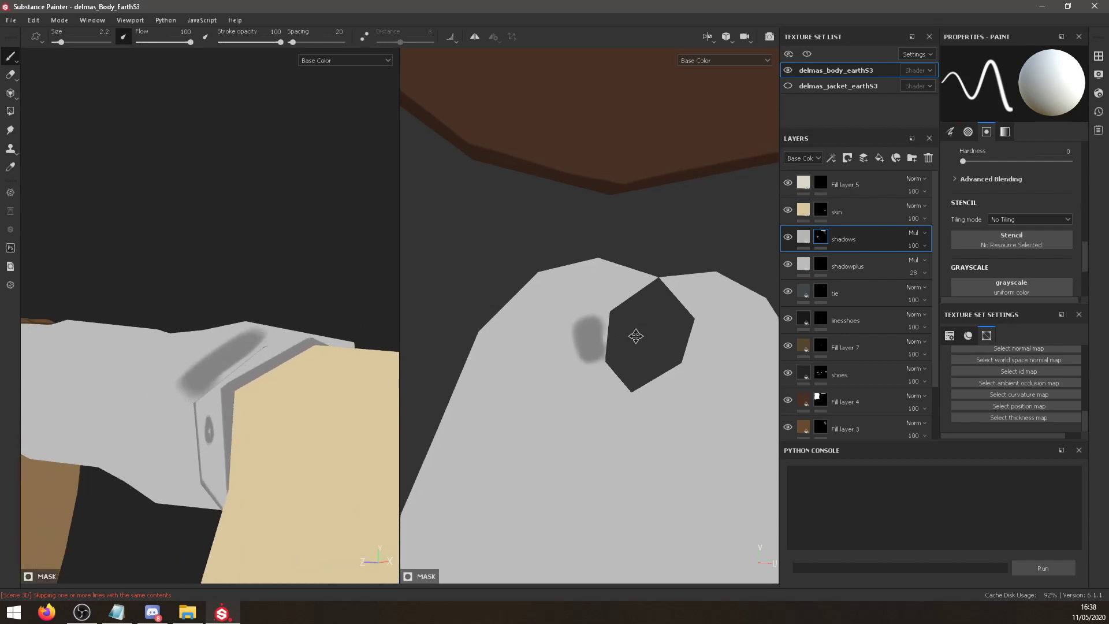
{"action": "key", "text": "ctrl+z"}
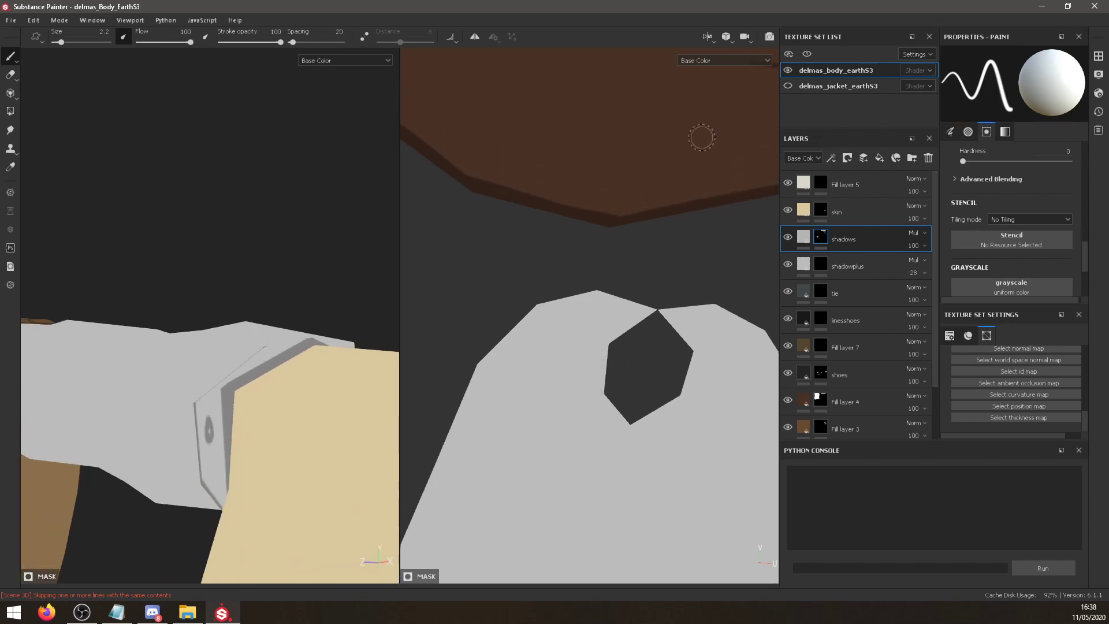
Paint a thin shadow on the shadows mask along the left and upper-left edges of the sleeve's hexagonal opening in the UV layout.
{"action": "scroll", "coordinate": [632, 340], "scroll_direction": "up", "scroll_amount": 2}
{"action": "mouse_move", "coordinate": [659, 312]}
{"action": "left_mouse_down"}
{"action": "mouse_move", "coordinate": [574, 388]}
{"action": "mouse_move", "coordinate": [587, 376]}
{"action": "left_mouse_up"}
{"action": "mouse_move", "coordinate": [303, 392]}
{"action": "left_mouse_down", "text": "alt"}
{"action": "mouse_move", "coordinate": [288, 384]}
{"action": "mouse_move", "coordinate": [356, 438]}
{"action": "left_mouse_up", "text": "alt"}
{"action": "key", "text": "ctrl+z"}
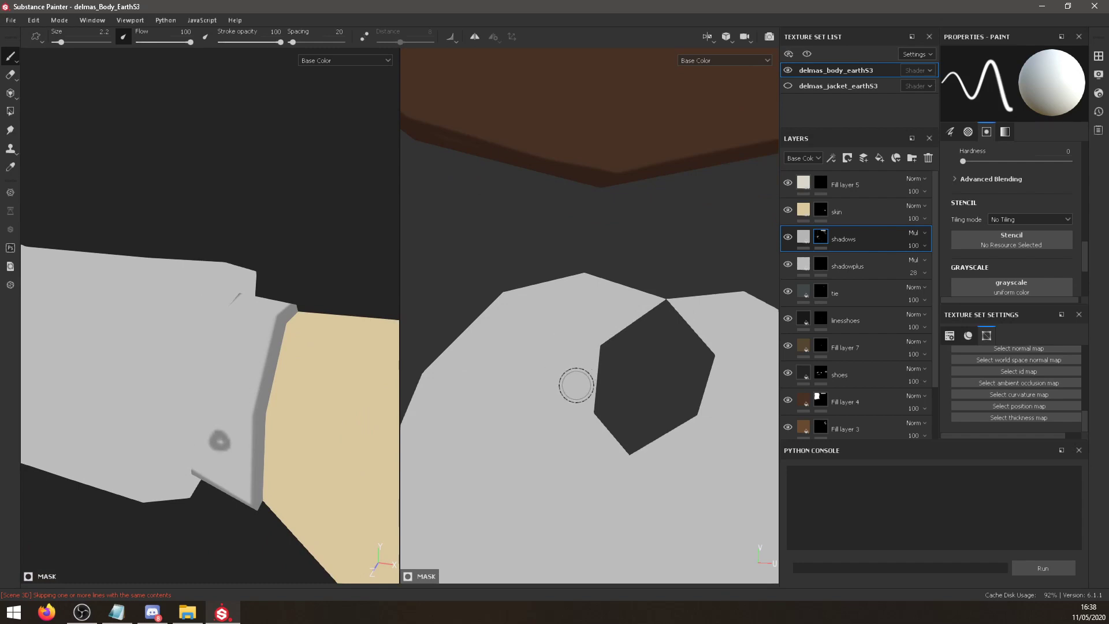
{"action": "mouse_move", "coordinate": [591, 412]}
{"action": "left_mouse_down"}
{"action": "mouse_move", "coordinate": [591, 368]}
{"action": "mouse_move", "coordinate": [624, 316]}
{"action": "mouse_move", "coordinate": [658, 296]}
{"action": "left_mouse_up"}
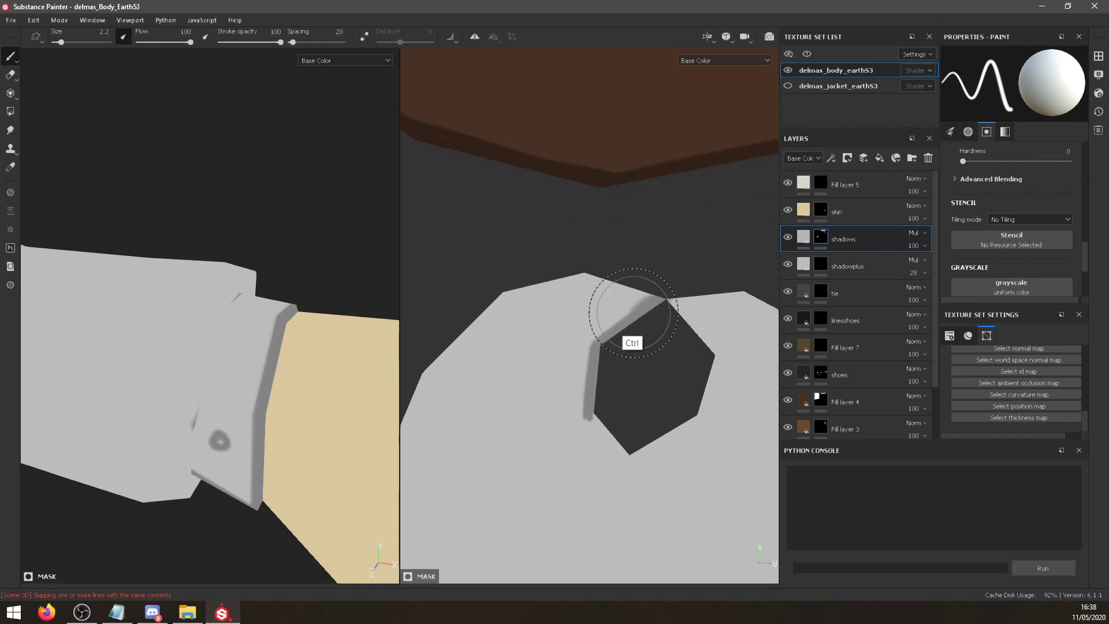
{"action": "key", "text": "ctrl+z"}
{"action": "left_click_drag", "start_coordinate": [590, 343], "coordinate": [656, 301]}
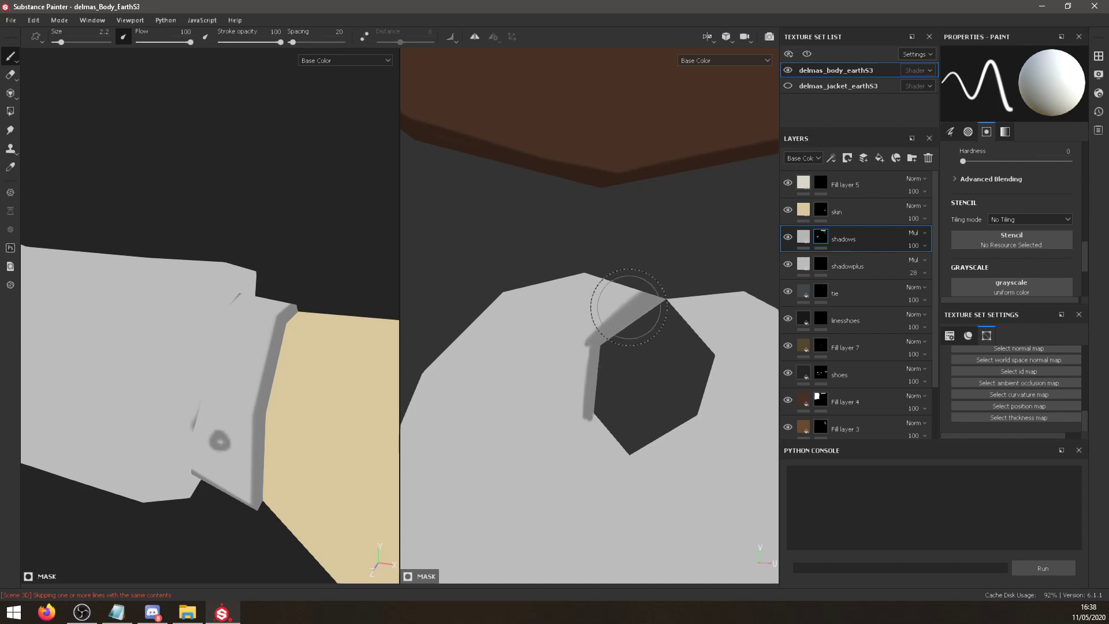
Try wider shadow strokes around the upper-left corner of the sleeve opening, checking the cuff in 3D and undoing them.
{"action": "mouse_move", "coordinate": [347, 396]}
{"action": "left_mouse_down", "text": "alt"}
{"action": "mouse_move", "coordinate": [223, 329]}
{"action": "mouse_move", "coordinate": [205, 422]}
{"action": "mouse_move", "coordinate": [240, 466]}
{"action": "mouse_move", "coordinate": [278, 487]}
{"action": "left_mouse_up", "text": "alt"}
{"action": "key", "text": "ctrl+z"}
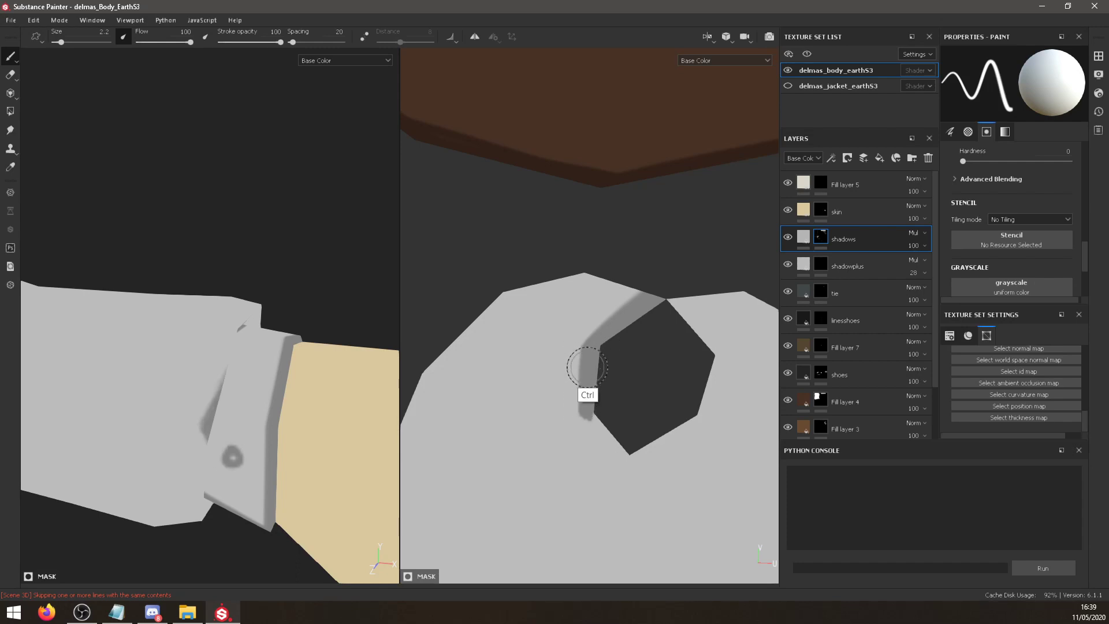
{"action": "left_click_drag", "start_coordinate": [587, 367], "coordinate": [585, 380], "text": "ctrl"}
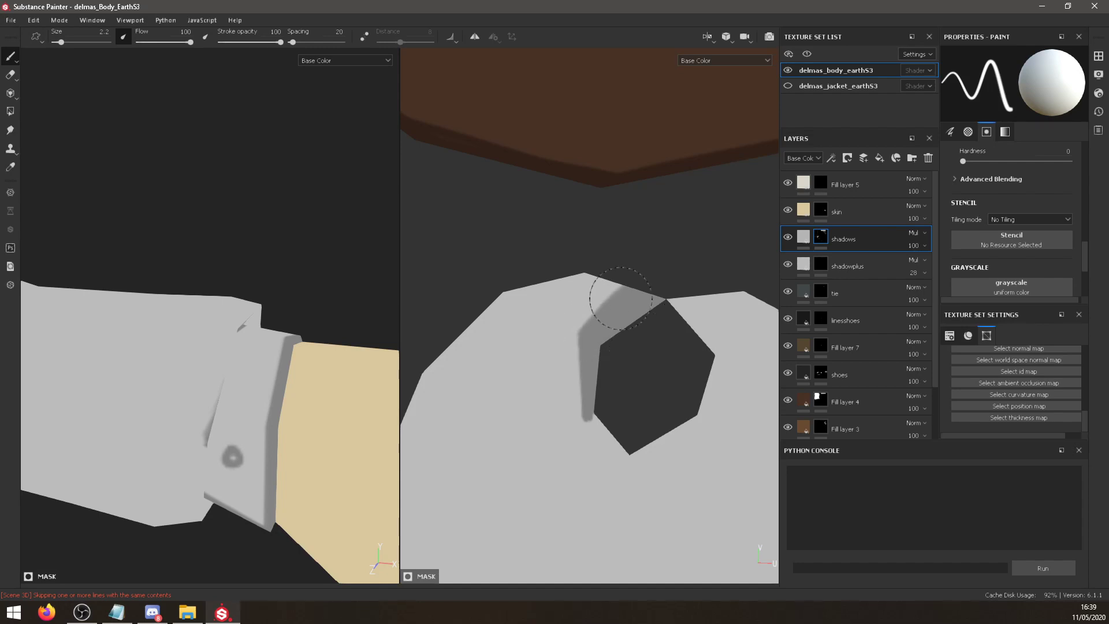
{"action": "left_click_drag", "start_coordinate": [334, 446], "coordinate": [312, 427], "text": "alt"}
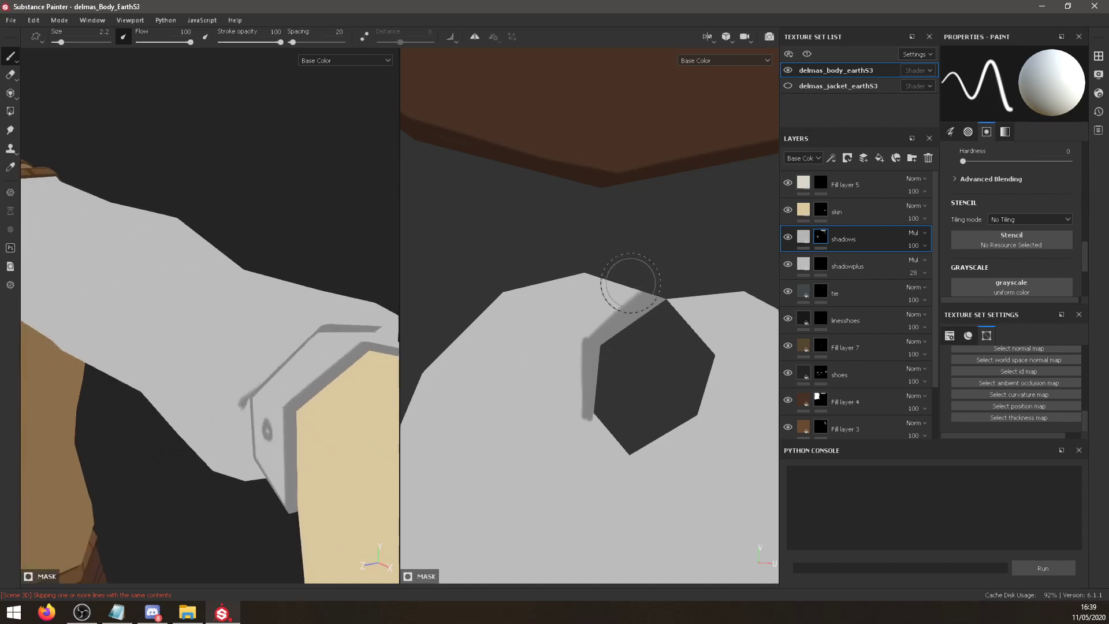
{"action": "mouse_move", "coordinate": [631, 283]}
{"action": "left_mouse_down"}
{"action": "mouse_move", "coordinate": [592, 306]}
{"action": "mouse_move", "coordinate": [585, 344]}
{"action": "left_mouse_up"}
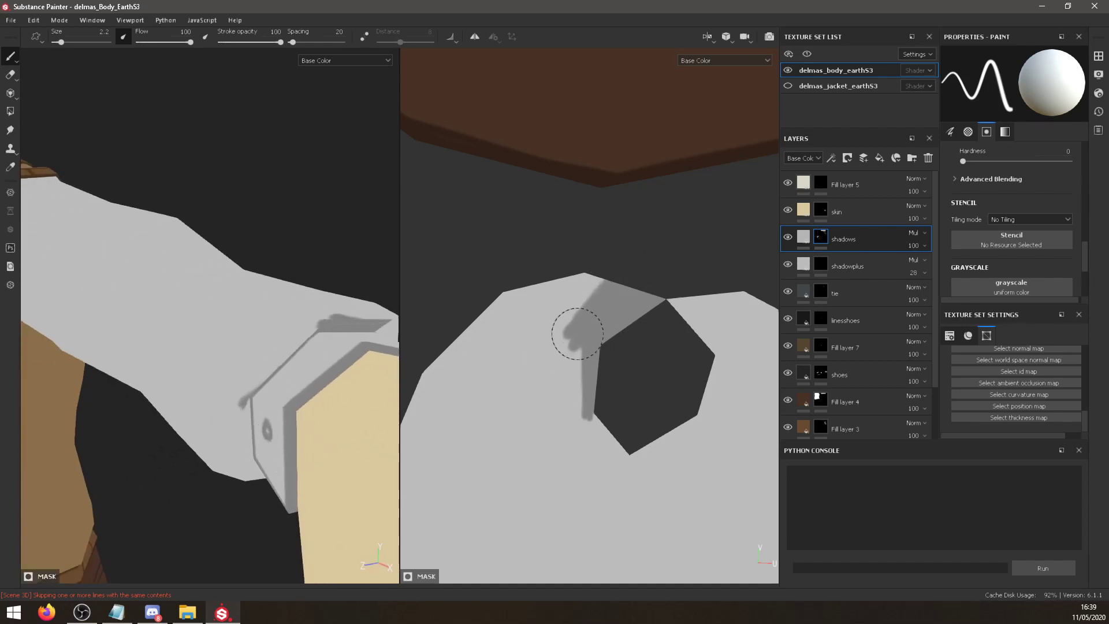
{"action": "key", "text": "ctrl+z"}
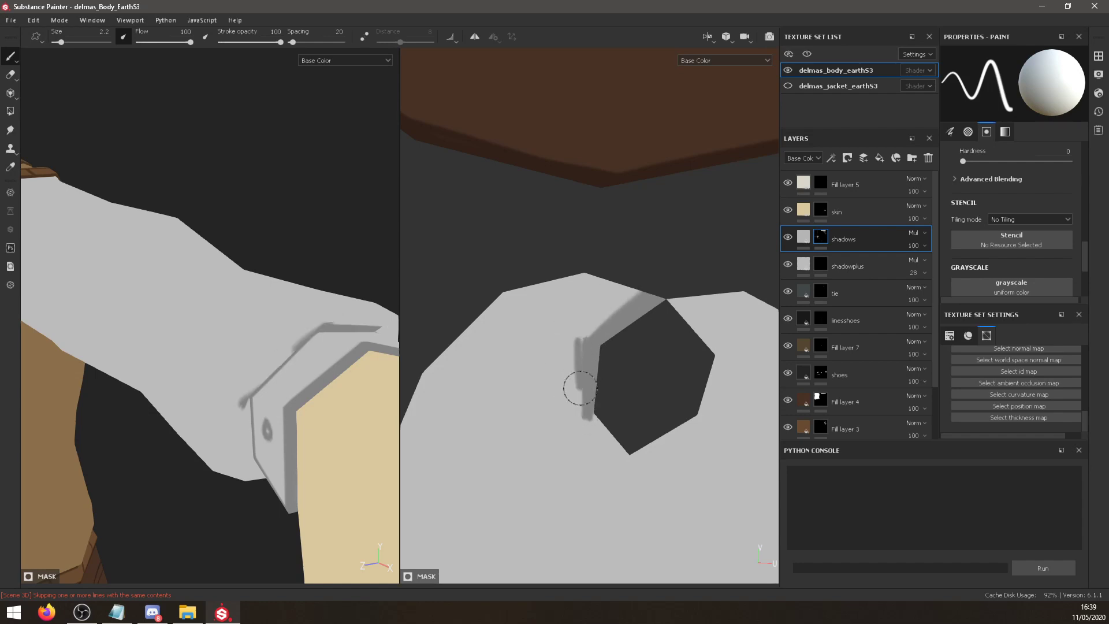
{"action": "mouse_move", "coordinate": [581, 388]}
{"action": "left_mouse_down"}
{"action": "mouse_move", "coordinate": [574, 329]}
{"action": "mouse_move", "coordinate": [607, 280]}
{"action": "left_mouse_up"}
{"action": "mouse_move", "coordinate": [370, 427]}
{"action": "left_mouse_down", "text": "alt"}
{"action": "mouse_move", "coordinate": [354, 441]}
{"action": "mouse_move", "coordinate": [400, 417]}
{"action": "left_mouse_up", "text": "alt"}
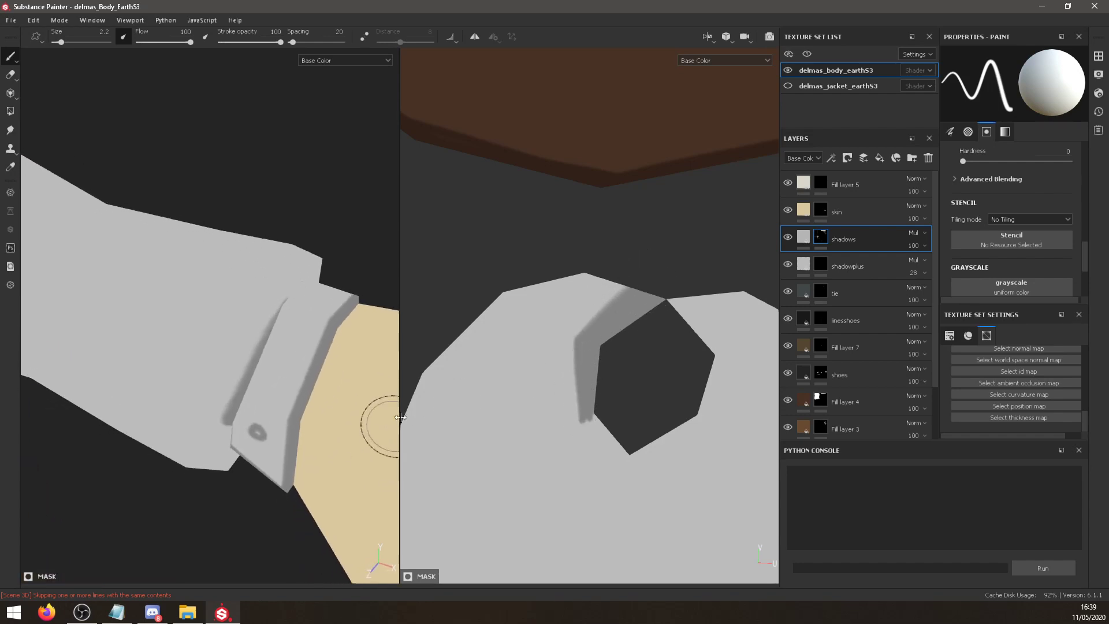
Fill the shadow from the opening's upper-left edge to the sleeve island's outer border, tapering it down the opening's left side.
{"action": "mouse_move", "coordinate": [586, 314]}
{"action": "left_mouse_down"}
{"action": "mouse_move", "coordinate": [574, 327]}
{"action": "mouse_move", "coordinate": [614, 305]}
{"action": "left_mouse_up"}
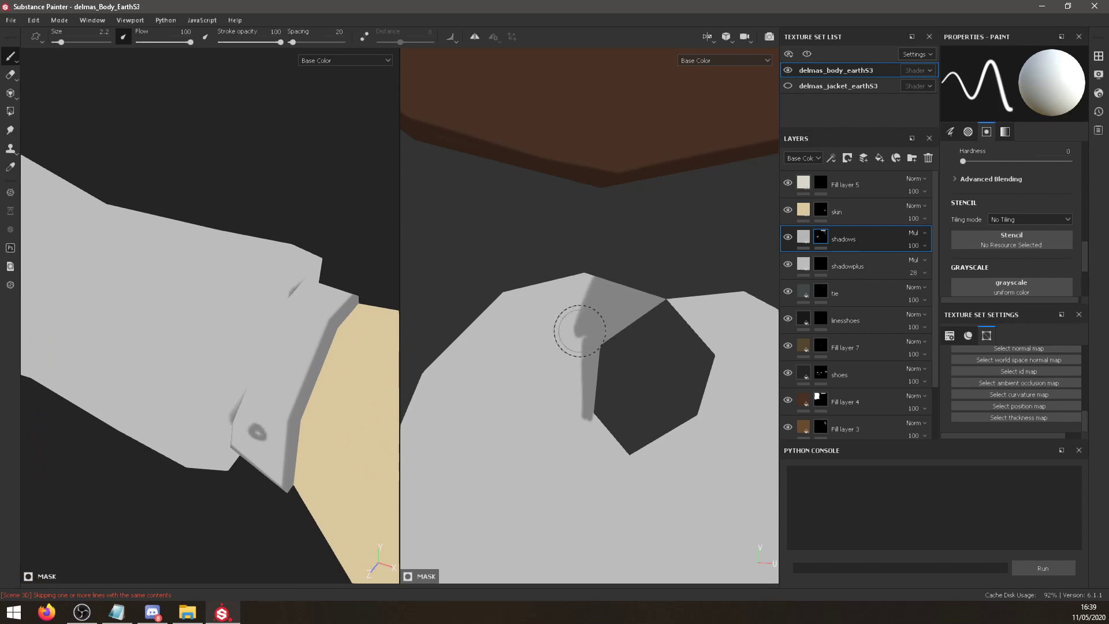
{"action": "left_click_drag", "start_coordinate": [590, 276], "coordinate": [585, 285]}
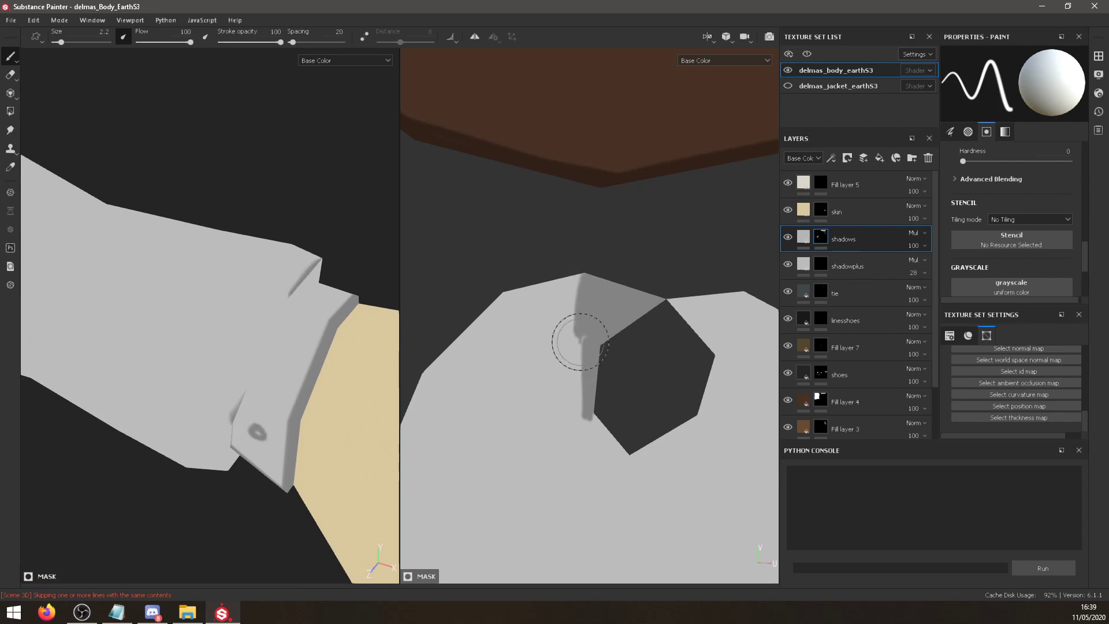
{"action": "left_click_drag", "start_coordinate": [580, 342], "coordinate": [583, 361]}
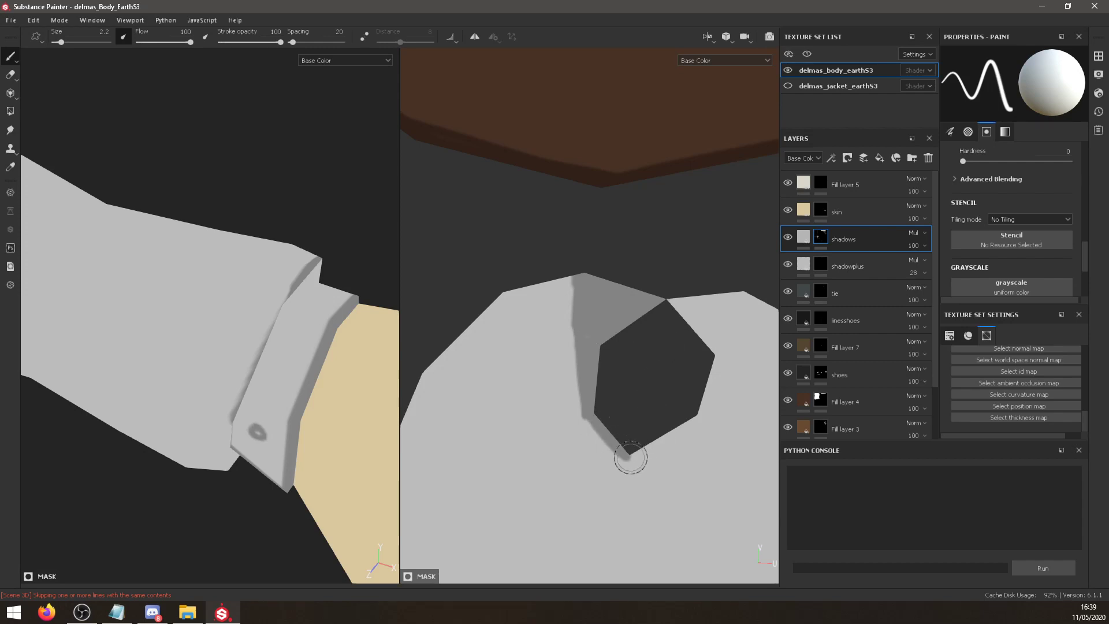
Continue the shadow around the opening's lower-right and right edges, and even out its width along the lower-left edge.
{"action": "mouse_move", "coordinate": [629, 453]}
{"action": "left_mouse_down"}
{"action": "mouse_move", "coordinate": [700, 421]}
{"action": "mouse_move", "coordinate": [715, 376]}
{"action": "left_mouse_up"}
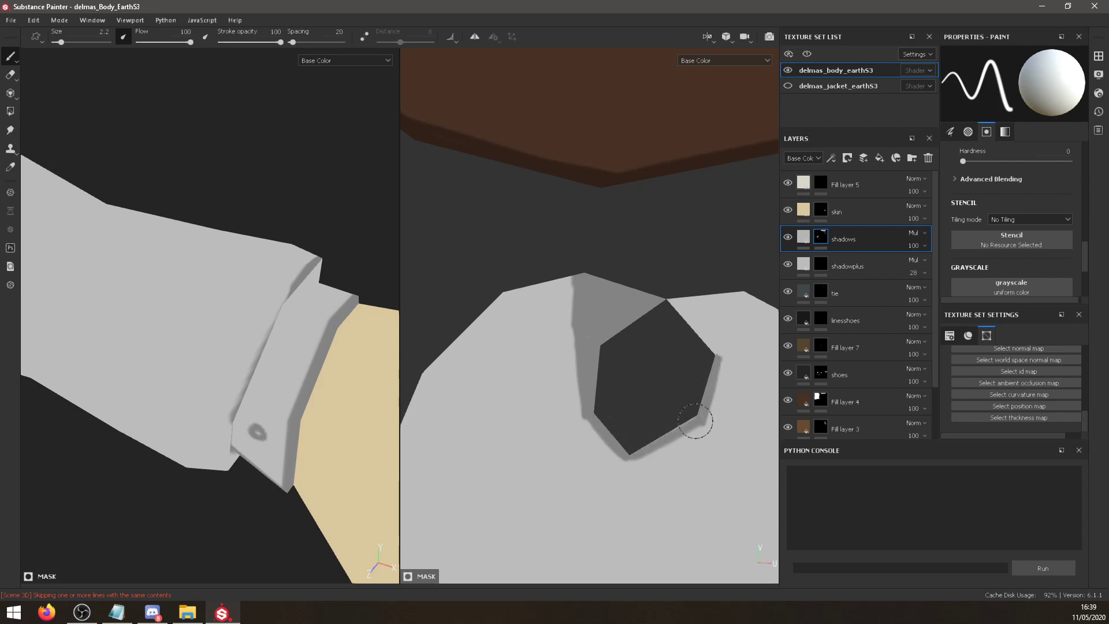
{"action": "mouse_move", "coordinate": [347, 456]}
{"action": "left_mouse_down", "text": "alt"}
{"action": "mouse_move", "coordinate": [287, 465]}
{"action": "mouse_move", "coordinate": [228, 412]}
{"action": "mouse_move", "coordinate": [218, 483]}
{"action": "left_mouse_up", "text": "alt"}
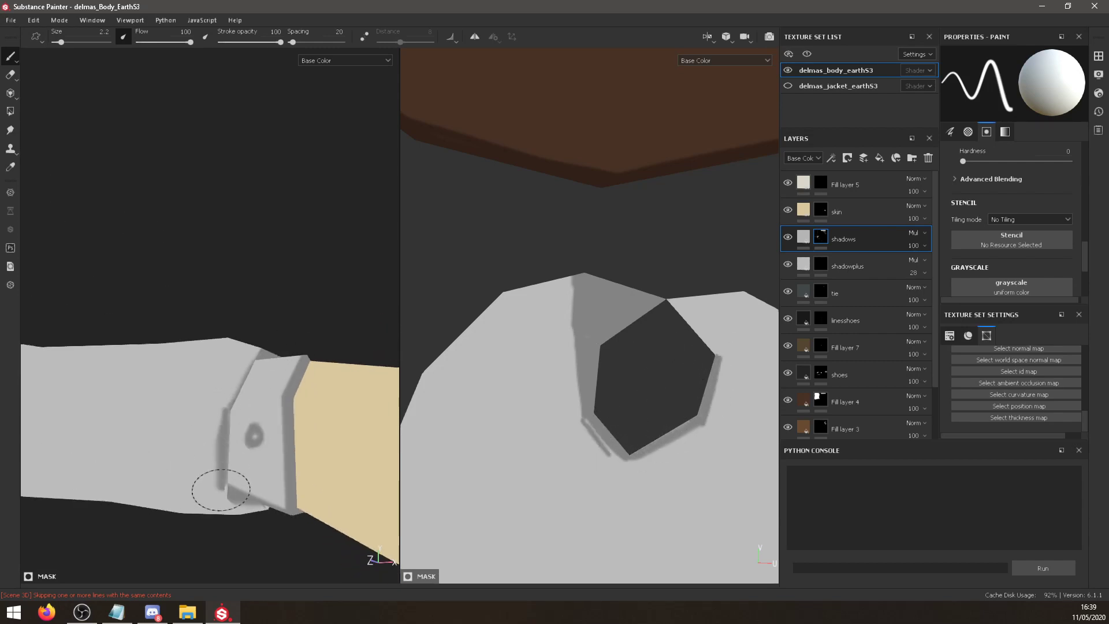
{"action": "key", "text": "ctrl+z"}
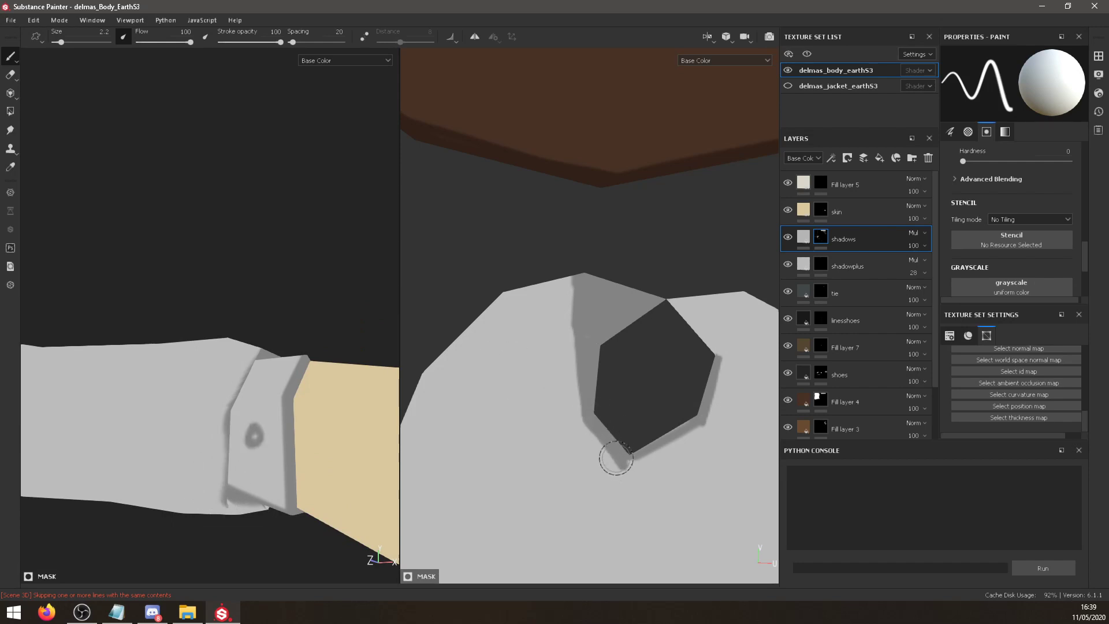
{"action": "left_click_drag", "start_coordinate": [572, 328], "coordinate": [581, 415]}
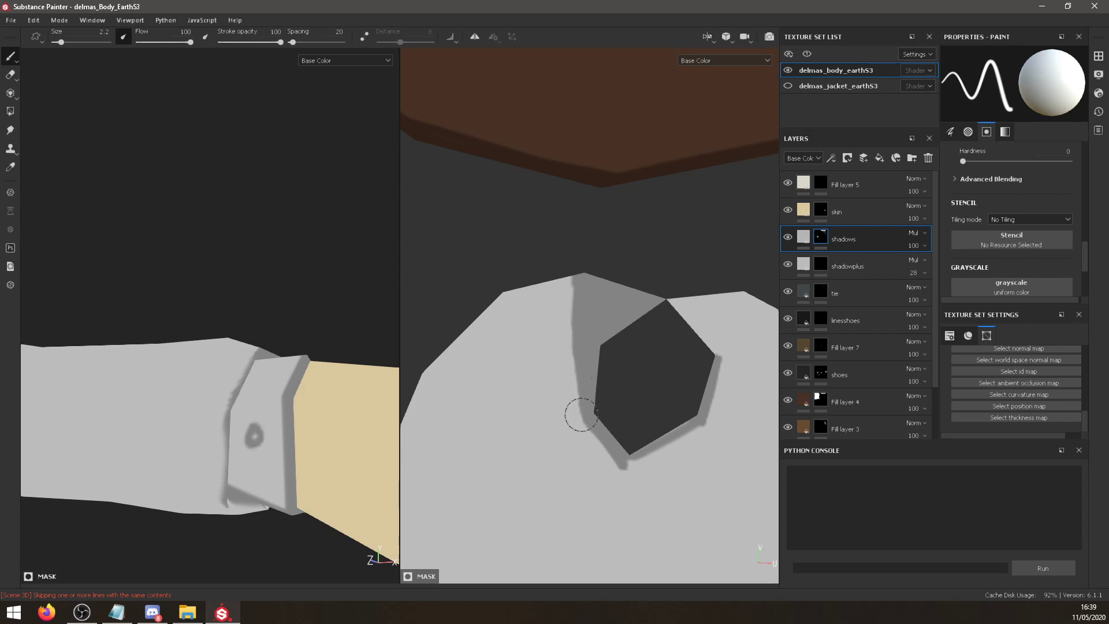
{"action": "key", "text": "ctrl+z"}
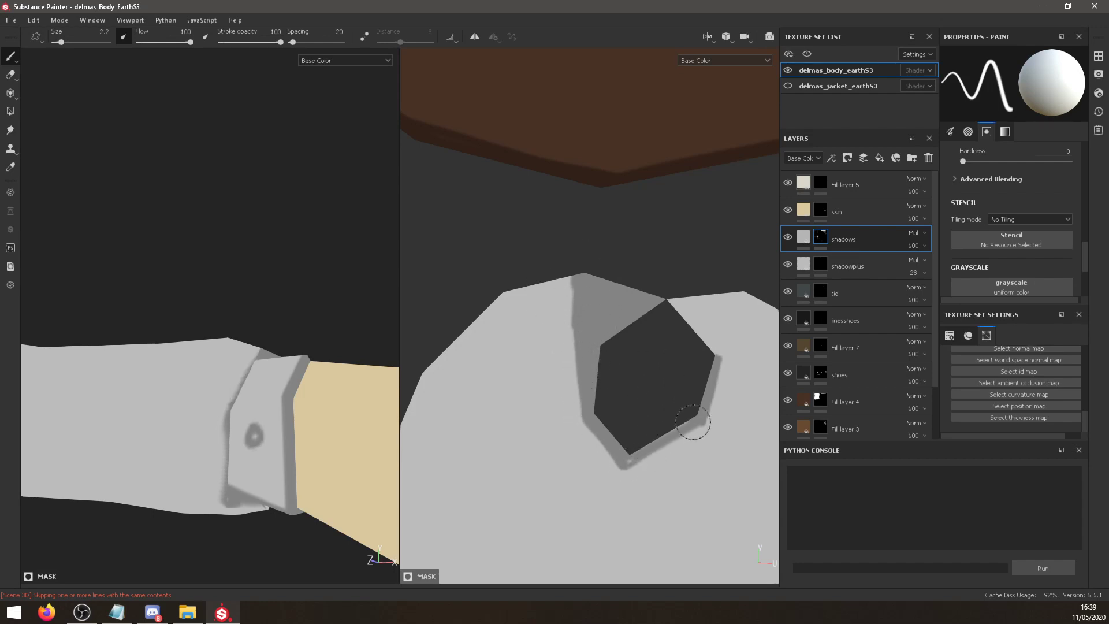
Repaint the shadow along the opening's lower-right edge from its bottom corner, checking its width against the cuff in 3D.
{"action": "left_click_drag", "start_coordinate": [335, 458], "coordinate": [312, 292], "text": "alt"}
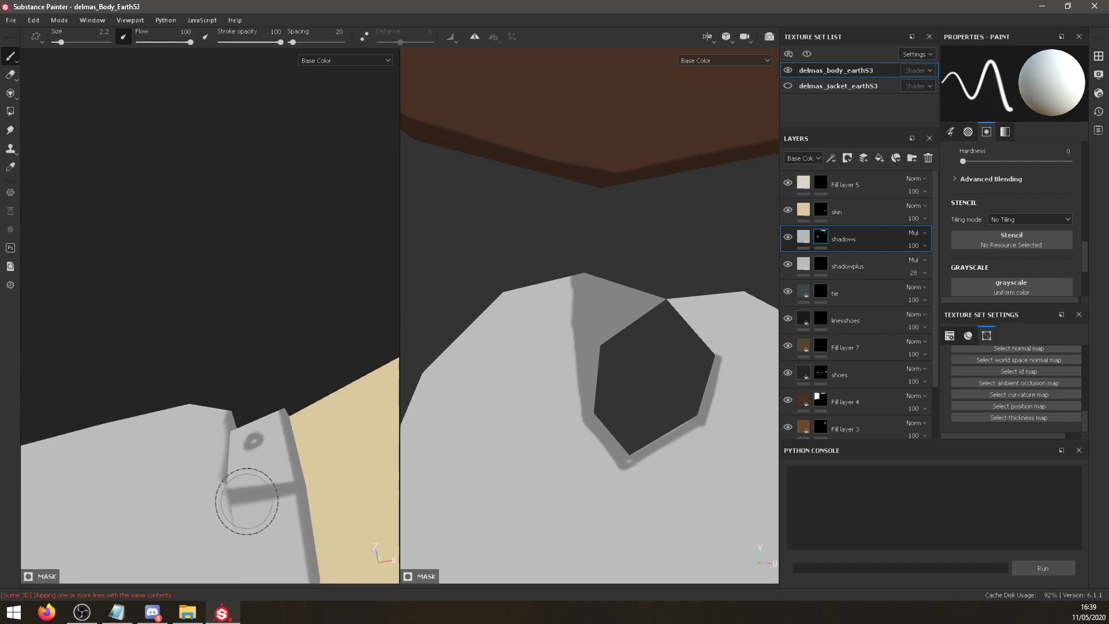
{"action": "left_click_drag", "start_coordinate": [627, 471], "coordinate": [706, 428]}
{"action": "key", "text": "ctrl+z"}
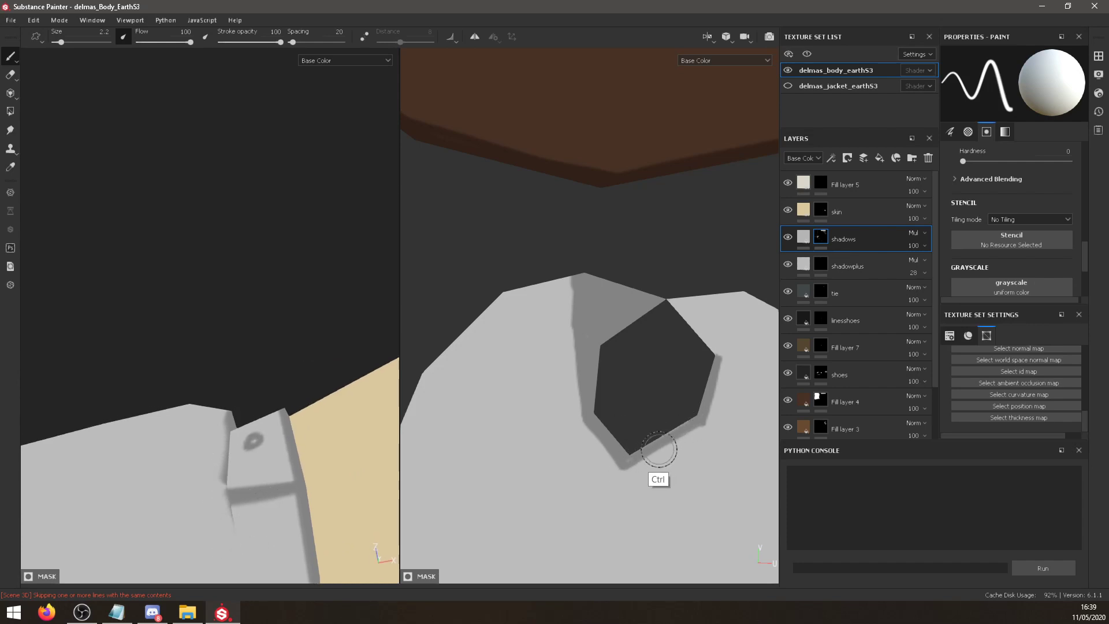
{"action": "left_click_drag", "start_coordinate": [626, 470], "coordinate": [700, 426]}
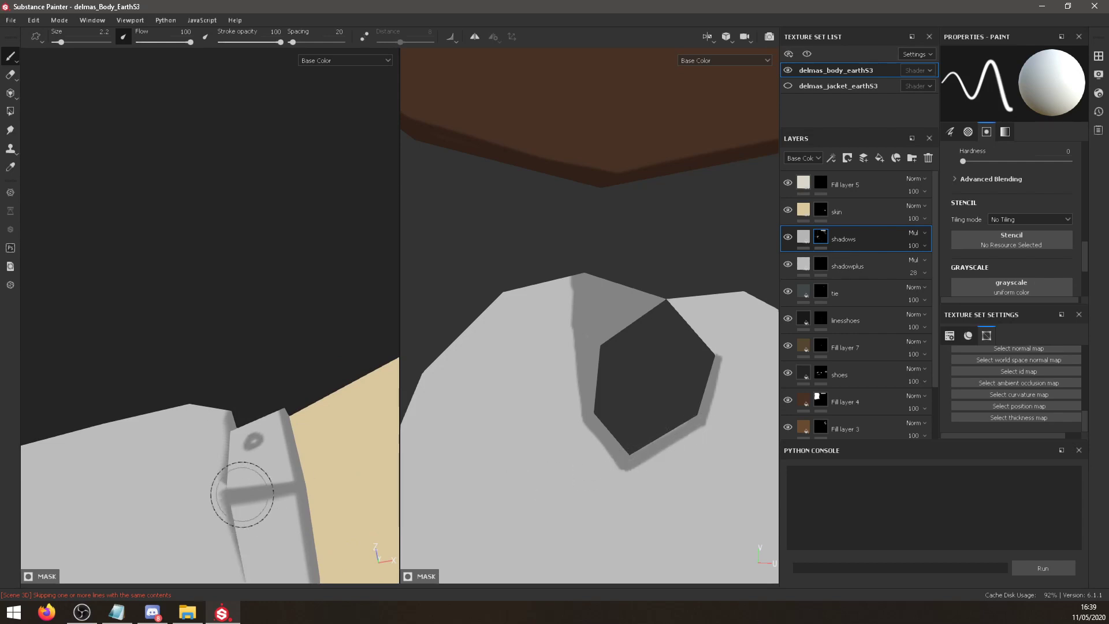
{"action": "mouse_move", "coordinate": [240, 458]}
{"action": "left_mouse_down", "text": "alt"}
{"action": "mouse_move", "coordinate": [223, 520]}
{"action": "mouse_move", "coordinate": [226, 412]}
{"action": "mouse_move", "coordinate": [218, 485]}
{"action": "left_mouse_up", "text": "alt"}
{"action": "key", "text": "ctrl+z"}
{"action": "key", "text": "ctrl+z"}
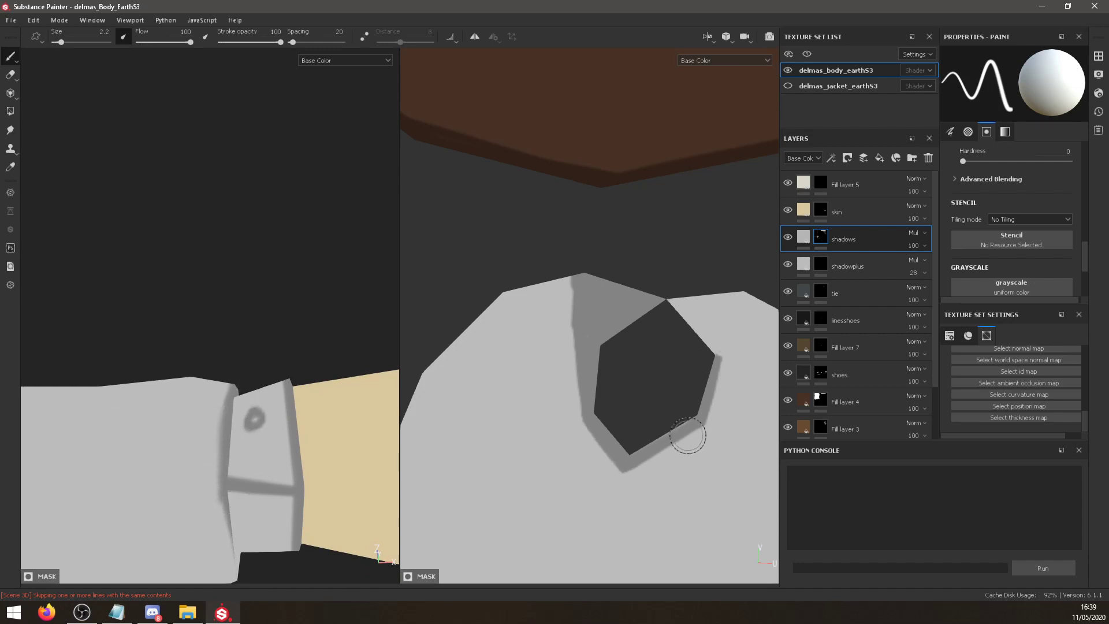
{"action": "left_click_drag", "start_coordinate": [650, 457], "coordinate": [634, 465]}
{"action": "key", "text": "ctrl+z"}
Paint a thin shadow along the opening's upper-right edge and try a stroke on the cuff's far side in 3D.
{"action": "mouse_move", "coordinate": [719, 346]}
{"action": "left_mouse_down"}
{"action": "mouse_move", "coordinate": [696, 327]}
{"action": "mouse_move", "coordinate": [704, 340]}
{"action": "left_mouse_up"}
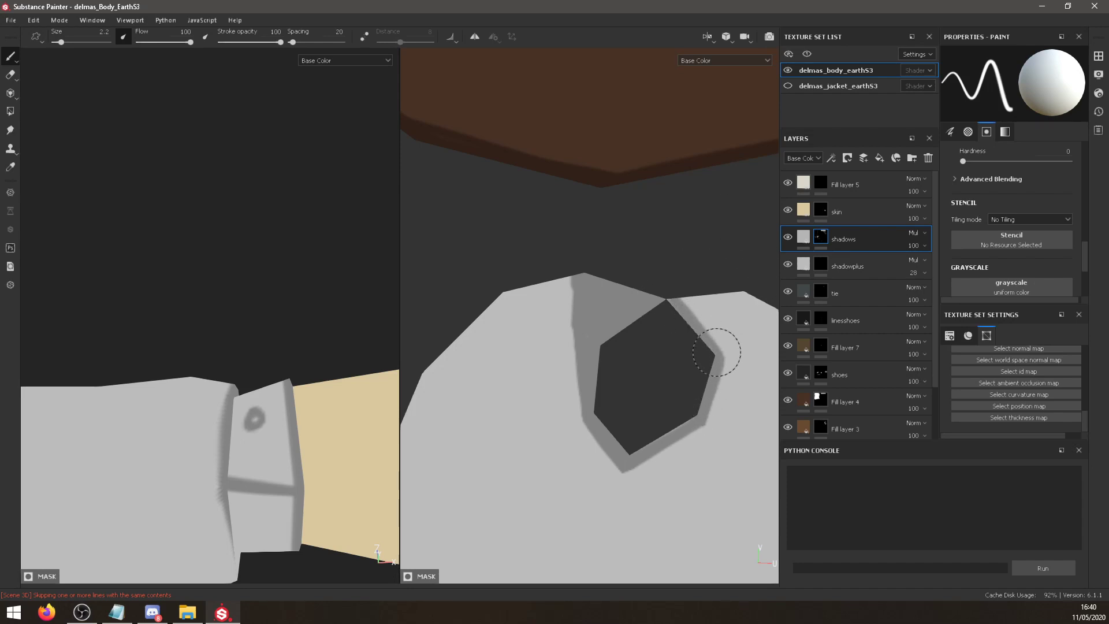
{"action": "key", "text": "alt"}
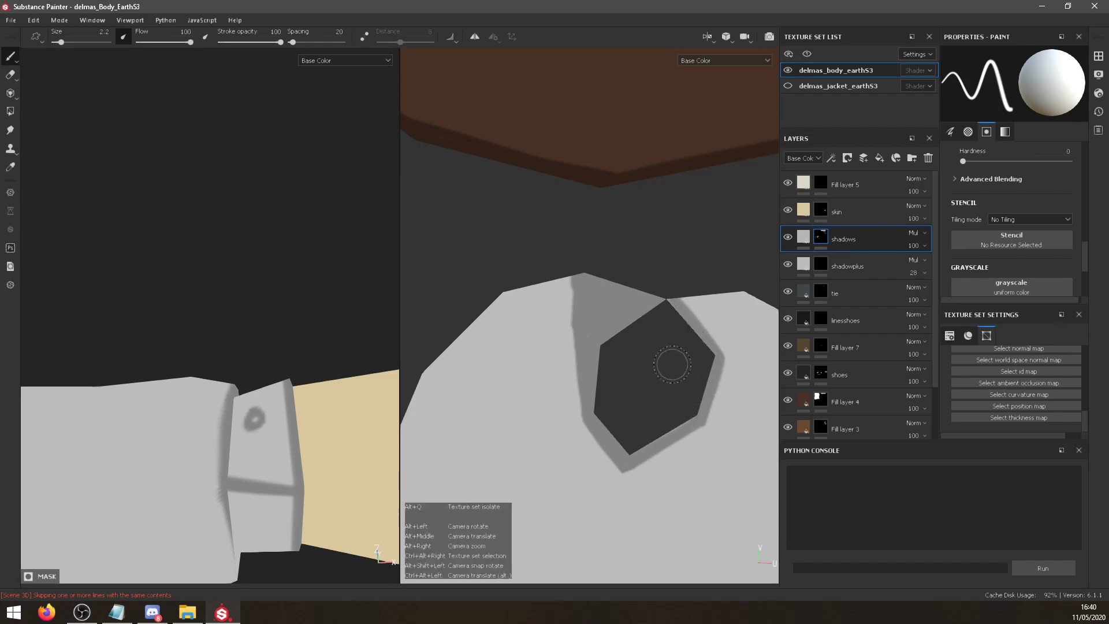
{"action": "left_click_drag", "start_coordinate": [311, 441], "coordinate": [87, 286], "text": "alt"}
{"action": "middle_click_drag", "start_coordinate": [258, 293], "coordinate": [261, 297], "text": "alt"}
{"action": "mouse_move", "coordinate": [261, 297]}
{"action": "left_mouse_down", "text": "alt"}
{"action": "mouse_move", "coordinate": [237, 287]}
{"action": "mouse_move", "coordinate": [244, 241]}
{"action": "left_mouse_up", "text": "alt"}
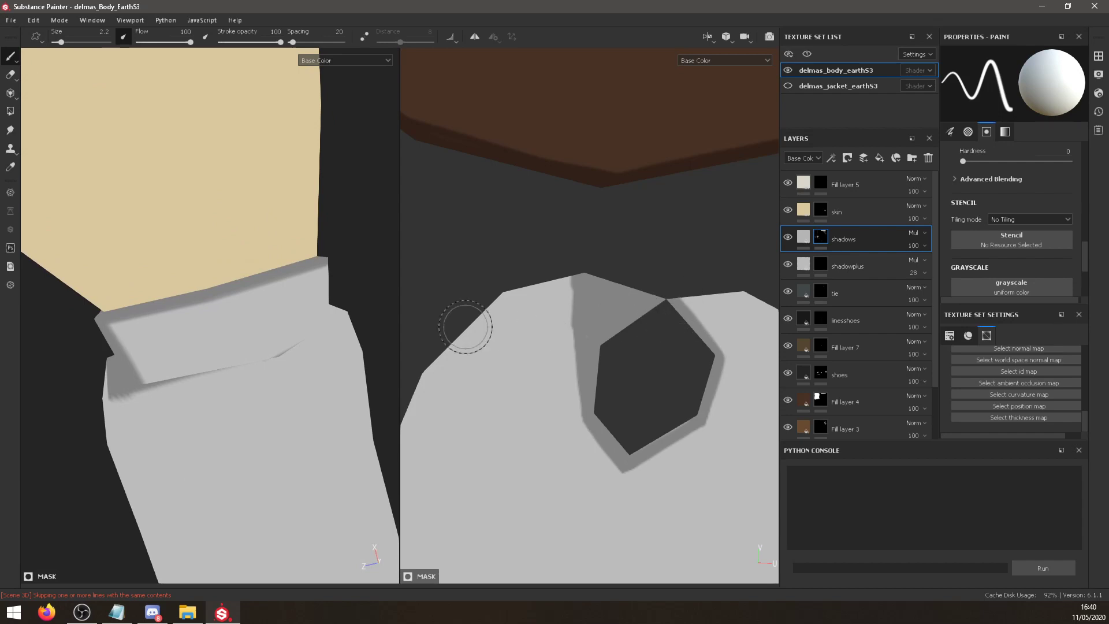
{"action": "left_click_drag", "start_coordinate": [281, 358], "coordinate": [322, 334]}
{"action": "key", "text": "ctrl+z"}
Widen the shadow along the opening's right and upper-right edges, filling it up to the sleeve island's outer border.
{"action": "left_click_drag", "start_coordinate": [718, 376], "coordinate": [708, 422]}
{"action": "left_click_drag", "start_coordinate": [726, 355], "coordinate": [676, 283]}
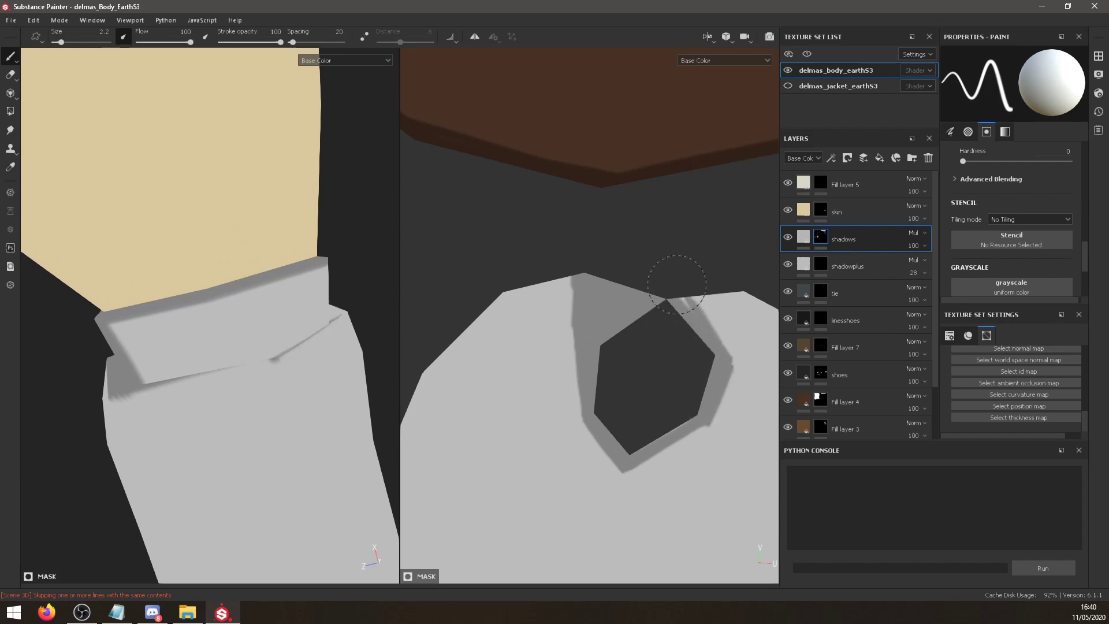
{"action": "mouse_move", "coordinate": [698, 440]}
{"action": "left_mouse_down"}
{"action": "mouse_move", "coordinate": [632, 470]}
{"action": "mouse_move", "coordinate": [705, 434]}
{"action": "left_mouse_up"}
{"action": "key", "text": "ctrl+z"}
{"action": "key", "text": "ctrl+z"}
{"action": "key", "text": "ctrl+z"}
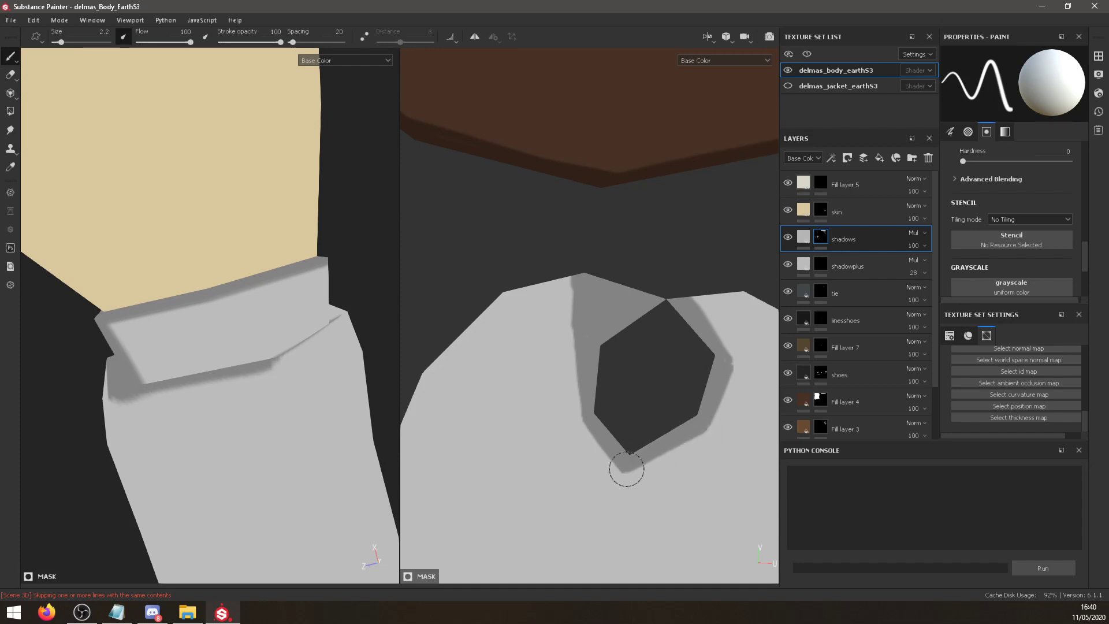
Widen the shadow around the opening's lower-right corner so it tapers evenly down to the bottom corner.
{"action": "left_click_drag", "start_coordinate": [626, 469], "coordinate": [708, 430]}
{"action": "left_click_drag", "start_coordinate": [732, 365], "coordinate": [712, 428]}
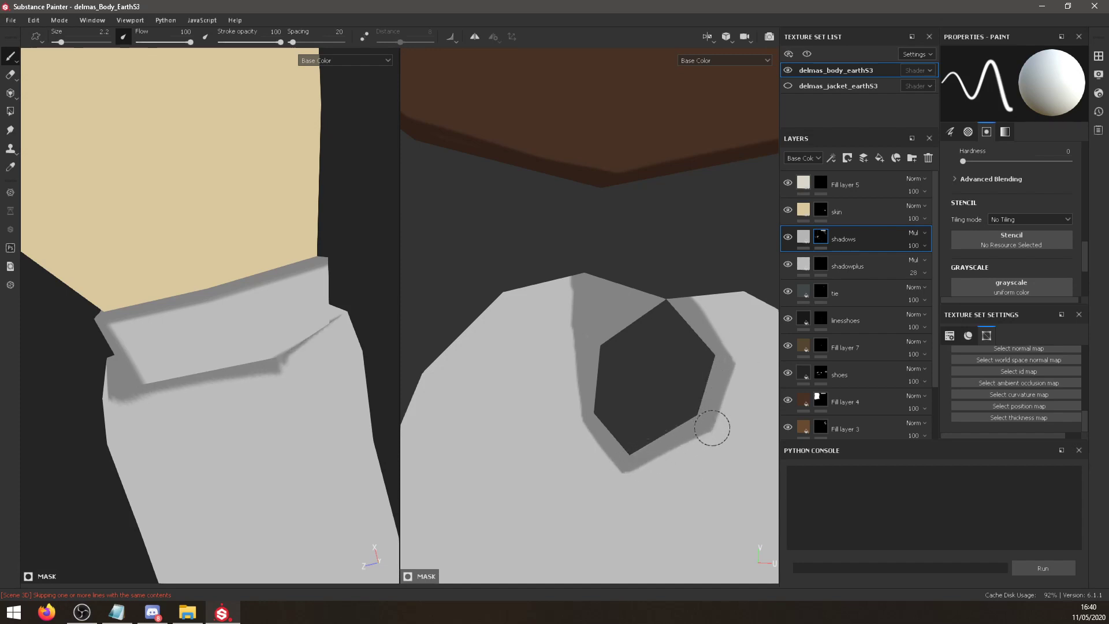
{"action": "mouse_move", "coordinate": [367, 446]}
{"action": "left_mouse_down", "text": "alt"}
{"action": "mouse_move", "coordinate": [265, 461]}
{"action": "mouse_move", "coordinate": [286, 346]}
{"action": "left_mouse_up", "text": "alt"}
{"action": "key", "text": "ctrl+z"}
{"action": "left_click_drag", "start_coordinate": [730, 371], "coordinate": [714, 427]}
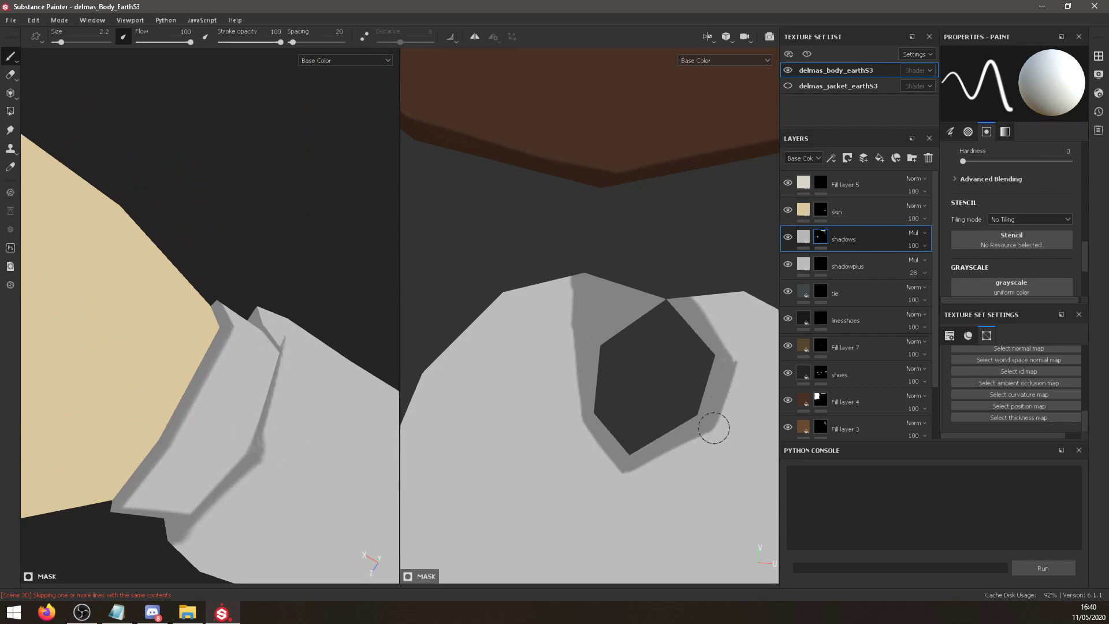
{"action": "left_click_drag", "start_coordinate": [324, 489], "coordinate": [367, 488], "text": "alt"}
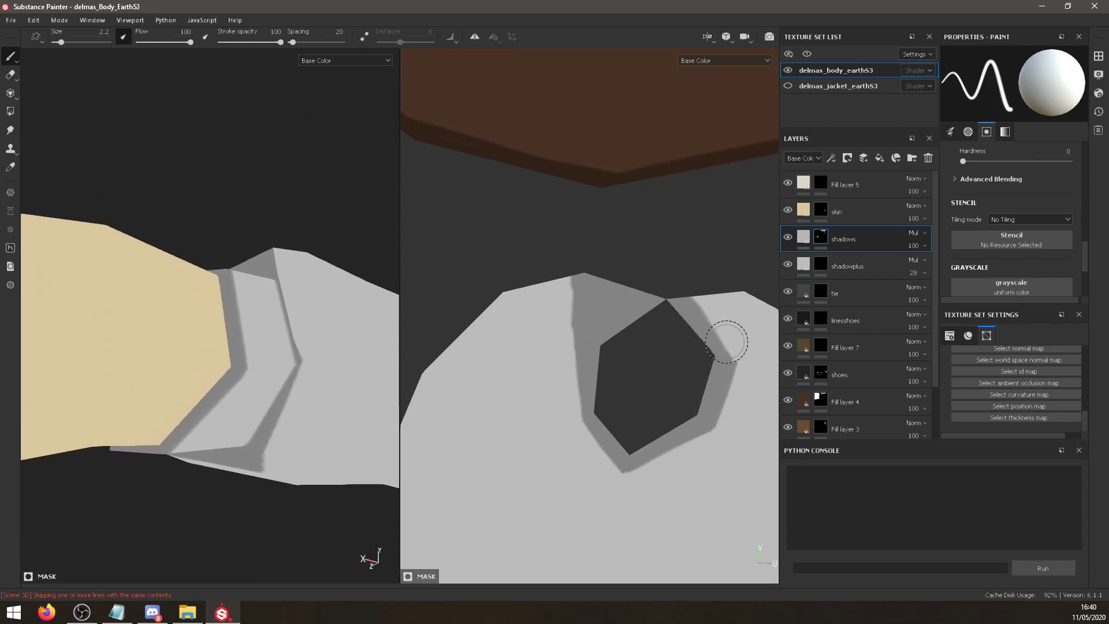
Fill the shadow from the opening's upper-right edge out to the sleeve island's top-right corner, tapering it down the right side.
{"action": "left_click_drag", "start_coordinate": [302, 345], "coordinate": [338, 334], "text": "alt"}
{"action": "left_click_drag", "start_coordinate": [282, 257], "coordinate": [309, 333]}
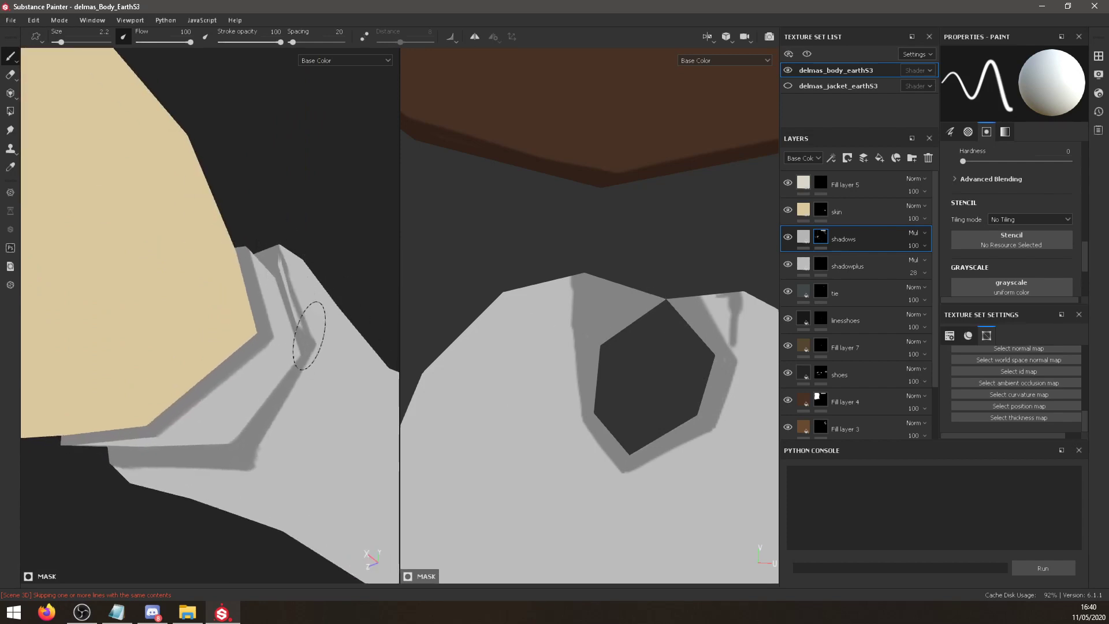
{"action": "key", "text": "ctrl+z"}
{"action": "mouse_move", "coordinate": [745, 294]}
{"action": "left_mouse_down"}
{"action": "mouse_move", "coordinate": [735, 355]}
{"action": "mouse_move", "coordinate": [729, 297]}
{"action": "mouse_move", "coordinate": [711, 321]}
{"action": "left_mouse_up"}
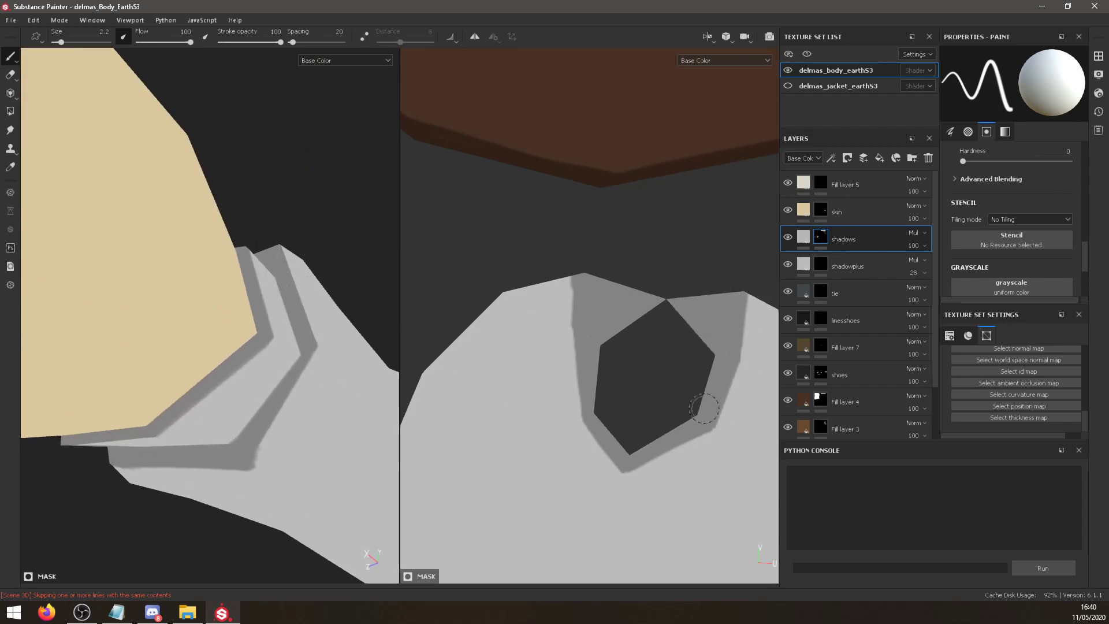
Push the outer edge of the shadow right of the opening slightly outward by painting along the cuff in 3D.
{"action": "left_click_drag", "start_coordinate": [277, 435], "coordinate": [250, 435], "text": "alt"}
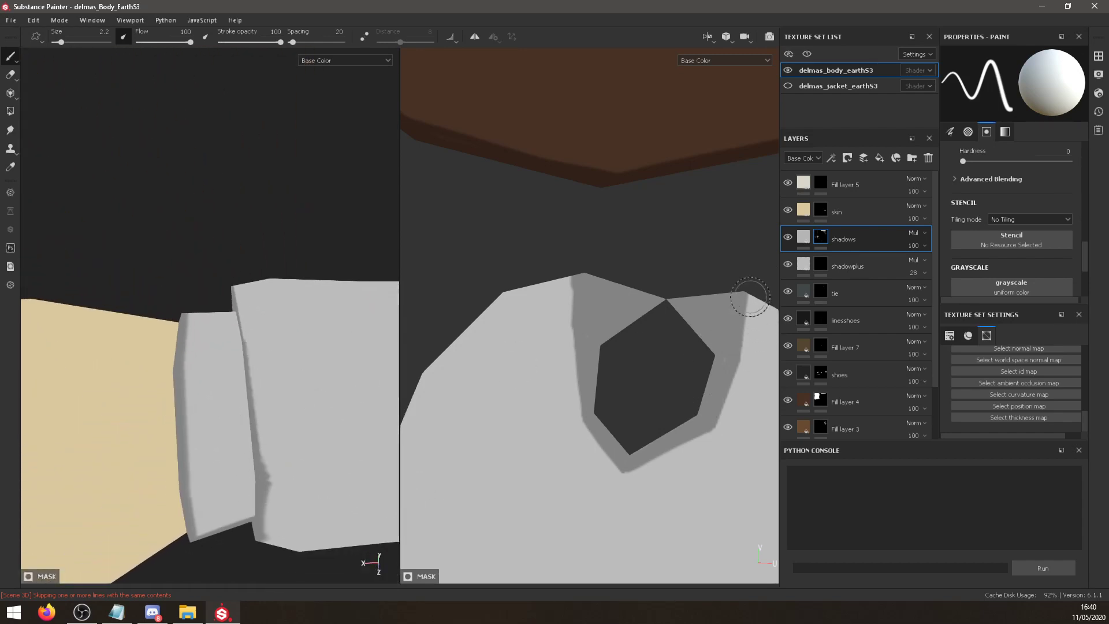
{"action": "left_click_drag", "start_coordinate": [237, 303], "coordinate": [245, 346]}
{"action": "key", "text": "ctrl+z"}
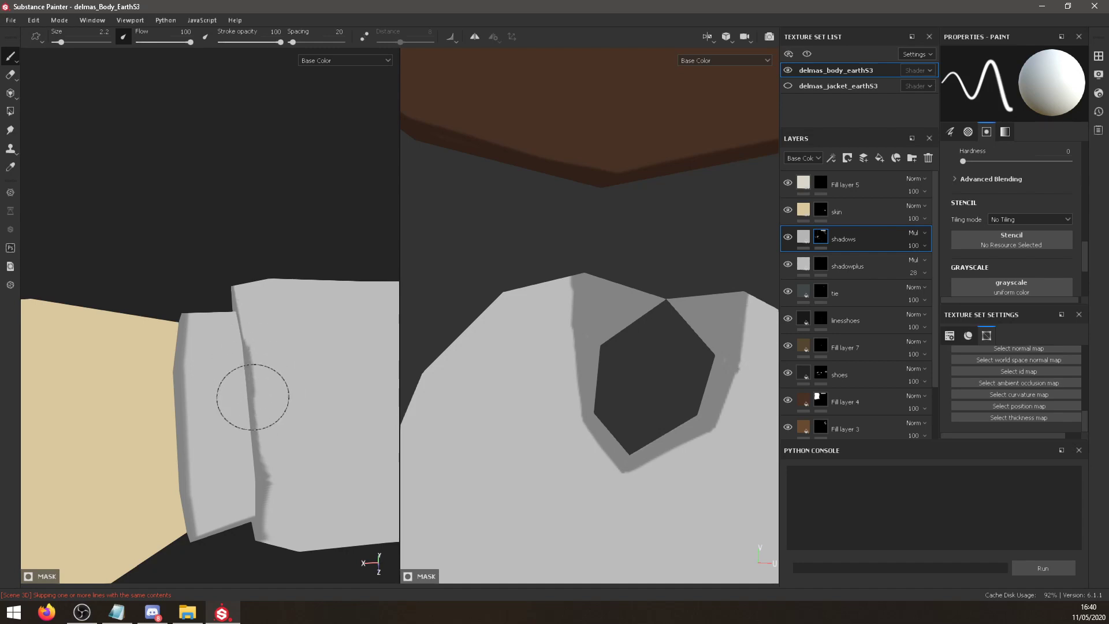
{"action": "left_click_drag", "start_coordinate": [262, 433], "coordinate": [300, 428], "text": "alt"}
{"action": "mouse_move", "coordinate": [234, 227]}
{"action": "left_mouse_down"}
{"action": "mouse_move", "coordinate": [248, 334]}
{"action": "mouse_move", "coordinate": [248, 227]}
{"action": "mouse_move", "coordinate": [231, 218]}
{"action": "mouse_move", "coordinate": [248, 268]}
{"action": "mouse_move", "coordinate": [233, 240]}
{"action": "left_mouse_up"}
{"action": "key", "text": "ctrl+z"}
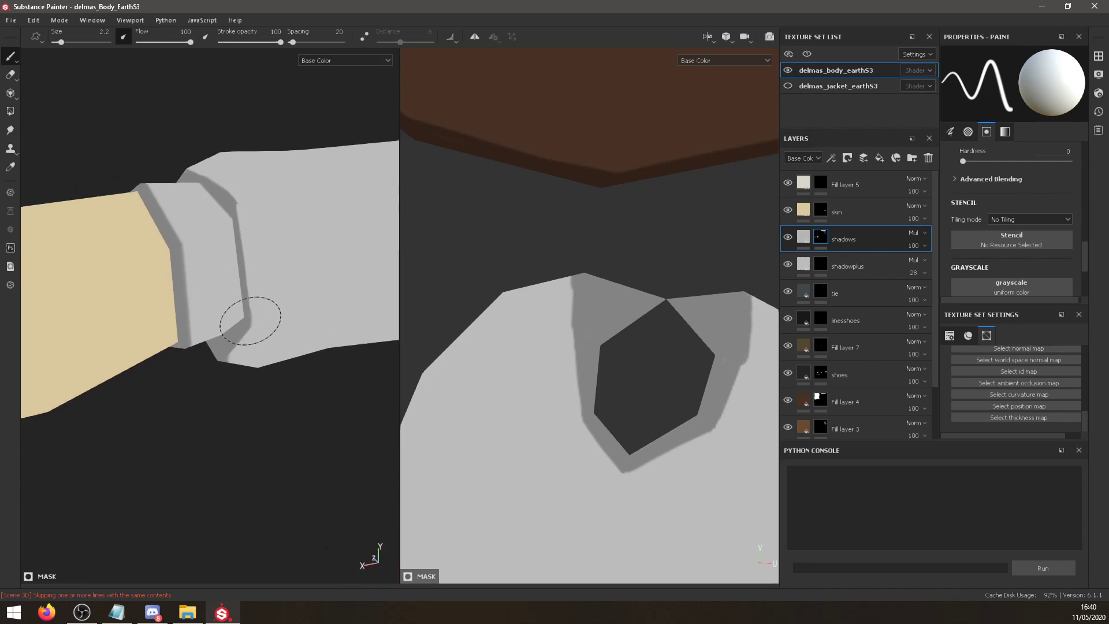
Close the gap where the two ends of the cuff shadow meet by painting across the sleeve seam in 3D.
{"action": "left_click_drag", "start_coordinate": [235, 203], "coordinate": [252, 233], "text": "alt"}
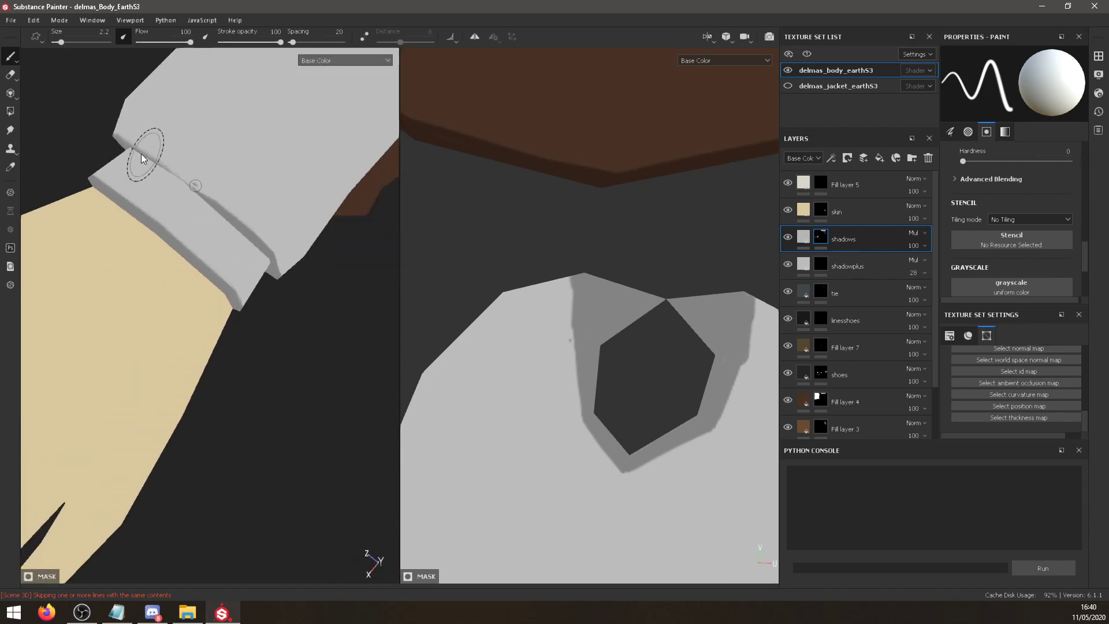
{"action": "left_click_drag", "start_coordinate": [142, 157], "coordinate": [223, 203]}
{"action": "key", "text": "ctrl+z"}
{"action": "mouse_move", "coordinate": [134, 147]}
{"action": "left_mouse_down"}
{"action": "mouse_move", "coordinate": [213, 198]}
{"action": "mouse_move", "coordinate": [165, 129]}
{"action": "mouse_move", "coordinate": [186, 182]}
{"action": "mouse_move", "coordinate": [210, 156]}
{"action": "mouse_move", "coordinate": [186, 196]}
{"action": "left_mouse_up"}
{"action": "key", "text": "ctrl+z"}
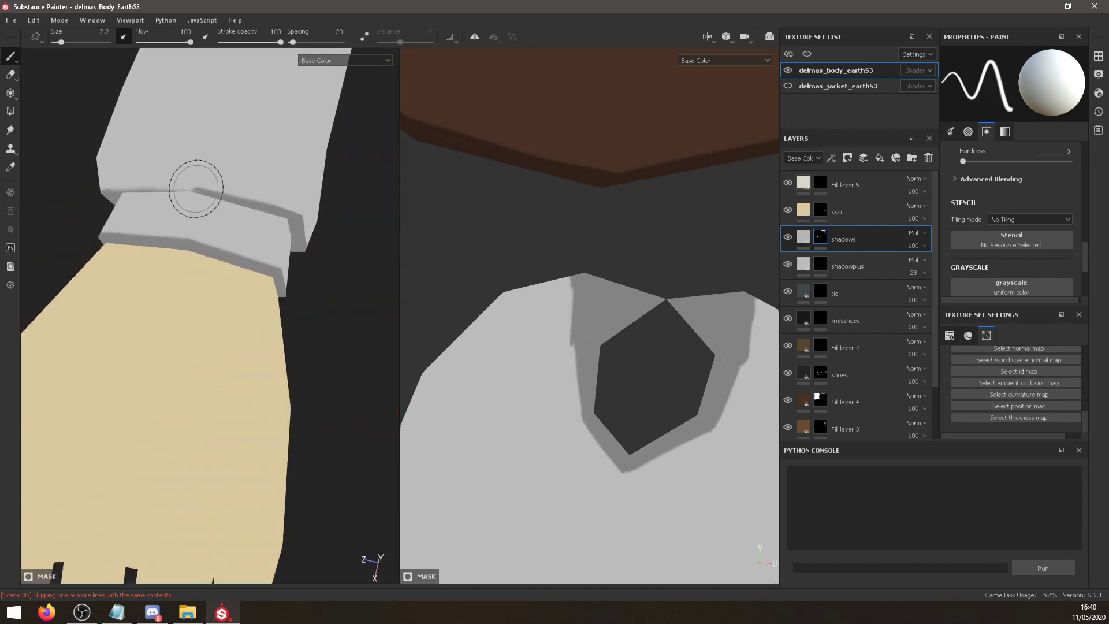
{"action": "left_click_drag", "start_coordinate": [122, 193], "coordinate": [263, 214], "text": "alt"}
{"action": "mouse_move", "coordinate": [283, 297]}
{"action": "left_mouse_down", "text": "alt"}
{"action": "mouse_move", "coordinate": [270, 198]}
{"action": "mouse_move", "coordinate": [193, 384]}
{"action": "left_mouse_up", "text": "alt"}
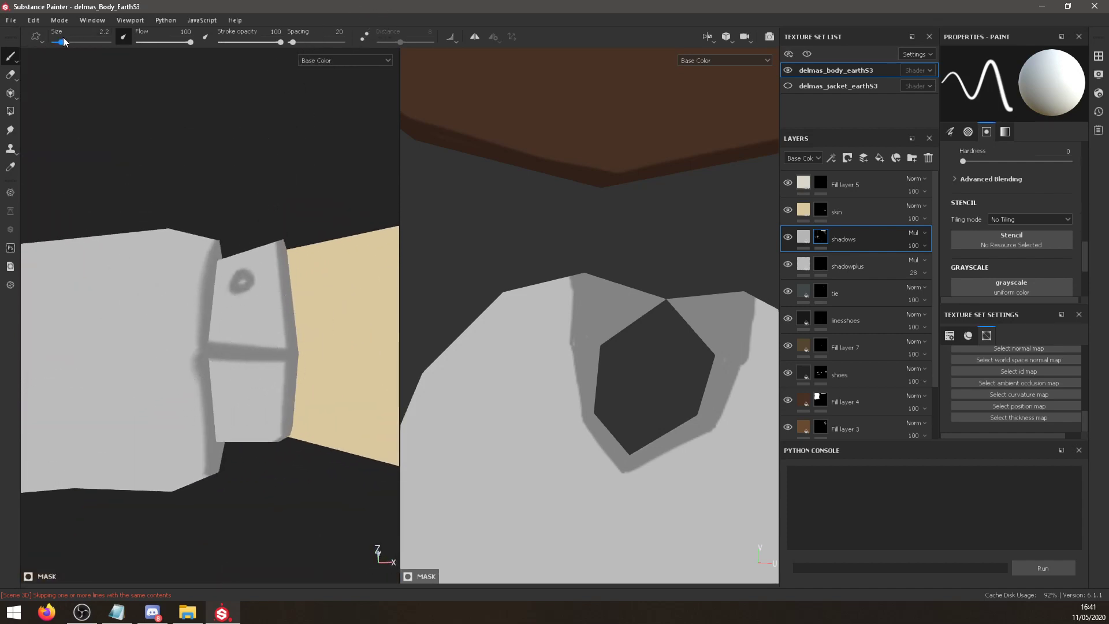
Erase the excess shadow bulging onto the sleeve beside the cuff's dividing line to even out its edge.
{"action": "key", "text": "e"}
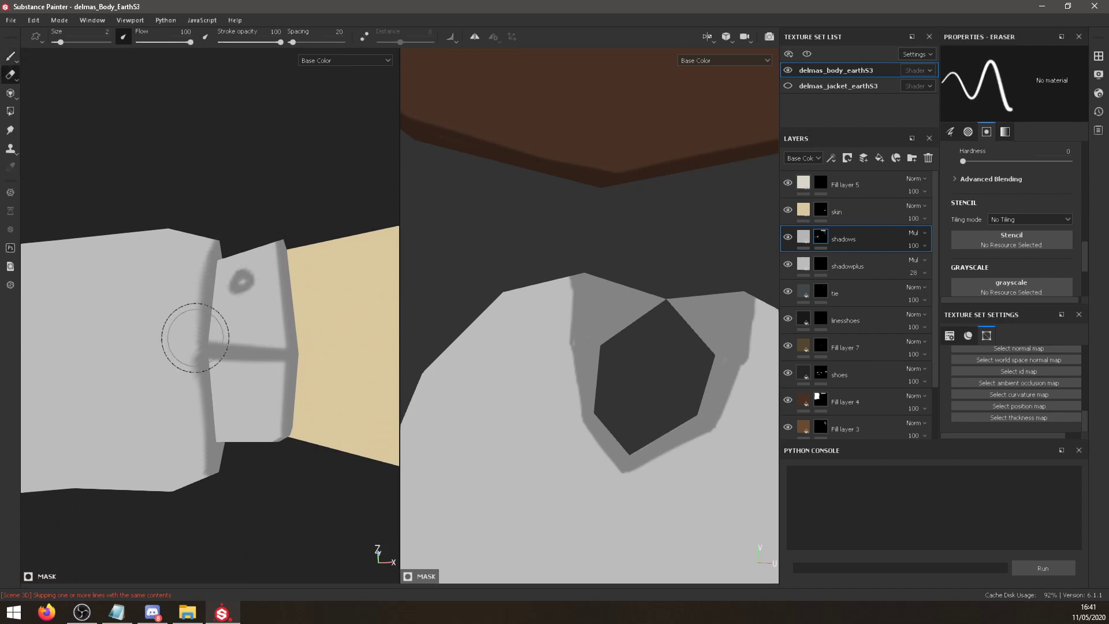
{"action": "mouse_move", "coordinate": [193, 364]}
{"action": "left_mouse_down"}
{"action": "mouse_move", "coordinate": [201, 423]}
{"action": "mouse_move", "coordinate": [181, 392]}
{"action": "left_mouse_up"}
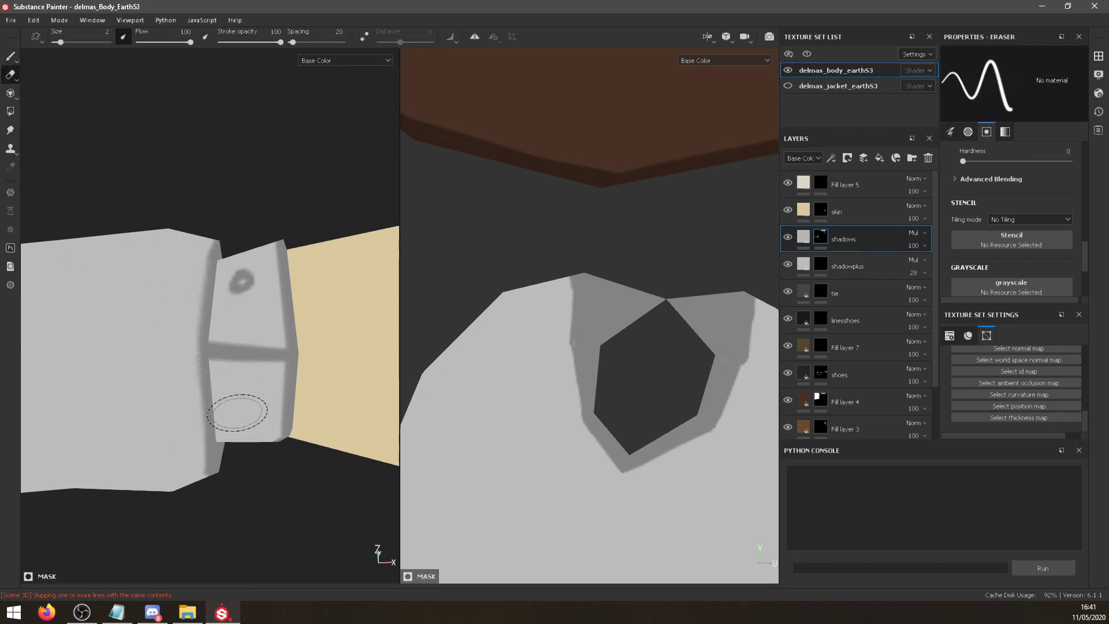
{"action": "mouse_move", "coordinate": [240, 408]}
{"action": "middle_mouse_down"}
{"action": "mouse_move", "coordinate": [248, 355]}
{"action": "mouse_move", "coordinate": [237, 391]}
{"action": "middle_mouse_up"}
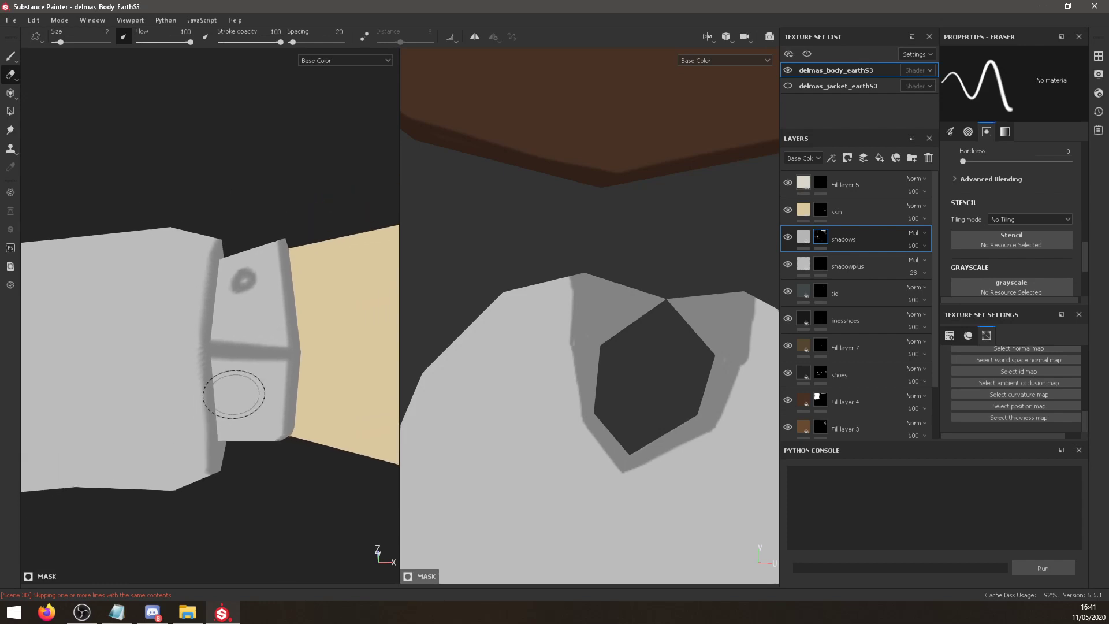
{"action": "left_click_drag", "start_coordinate": [210, 347], "coordinate": [237, 321], "text": "alt"}
{"action": "middle_click_drag", "start_coordinate": [238, 322], "coordinate": [223, 410], "text": "alt"}
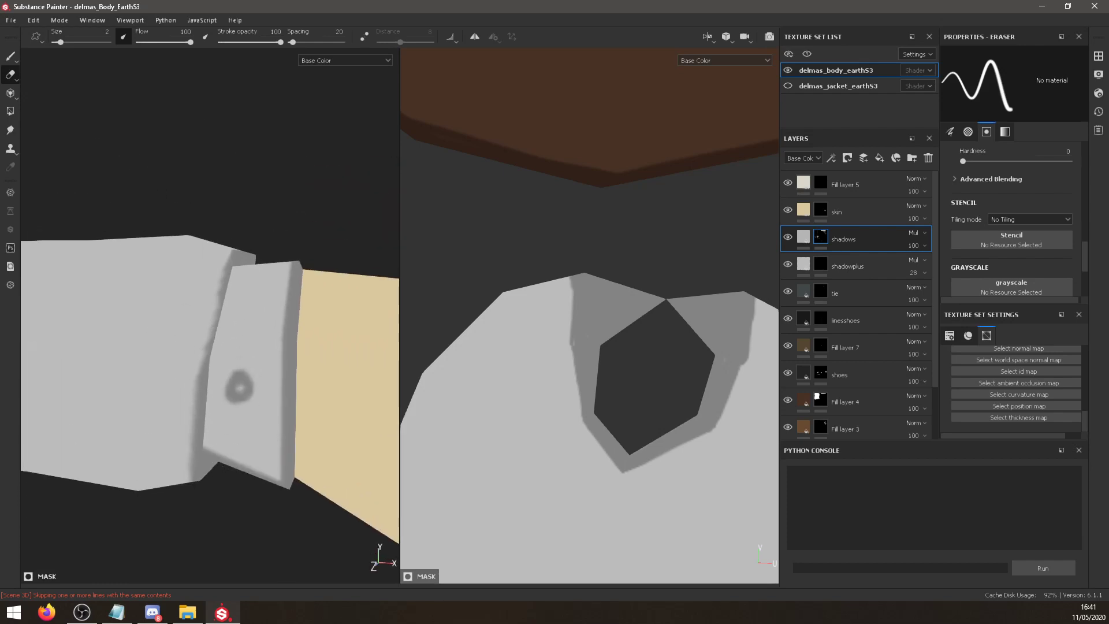
Touch up the shadow's outer edge along the button side of the cuff with a 1.34 brush.
{"action": "left_click", "coordinate": [9, 58]}
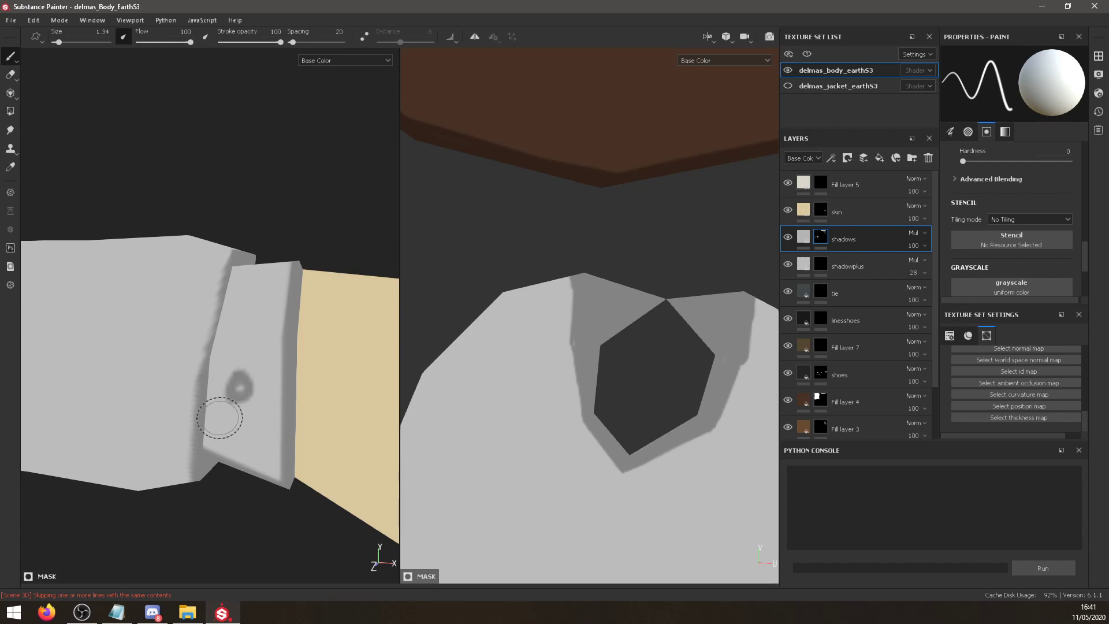
{"action": "mouse_move", "coordinate": [223, 263]}
{"action": "left_mouse_down"}
{"action": "mouse_move", "coordinate": [200, 354]}
{"action": "mouse_move", "coordinate": [228, 250]}
{"action": "mouse_move", "coordinate": [189, 456]}
{"action": "left_mouse_up"}
{"action": "key", "text": "ctrl+z"}
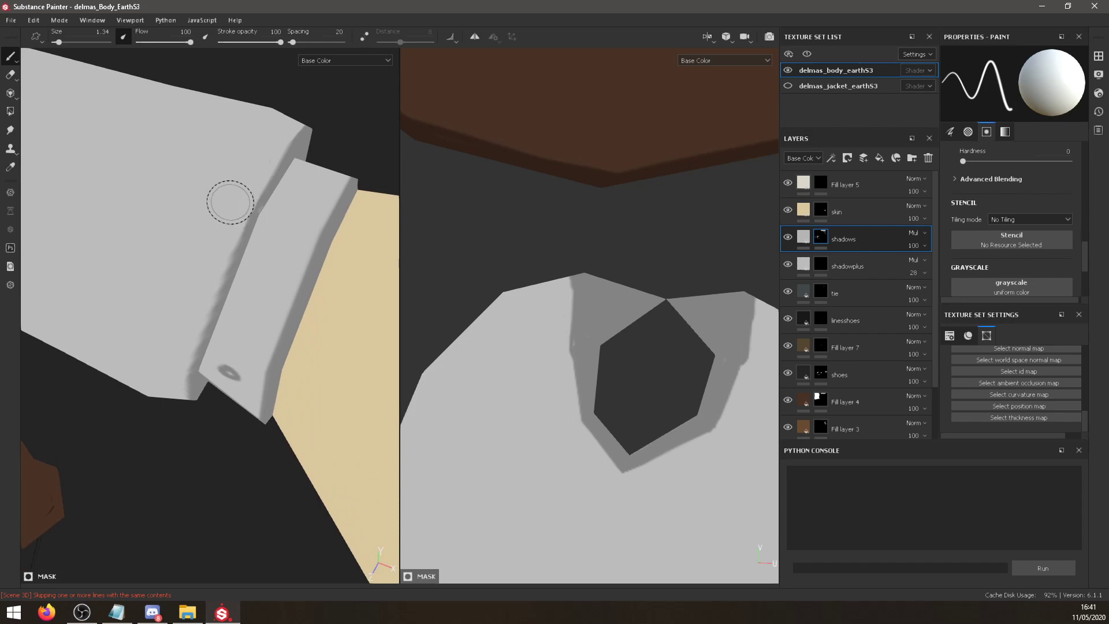
Examine the cuff shadow from a distance and inspect the sleeve where it meets the vest's armhole.
{"action": "scroll", "coordinate": [235, 210], "scroll_direction": "up", "scroll_amount": 2, "text": "alt"}
{"action": "scroll", "coordinate": [227, 232], "scroll_direction": "down", "scroll_amount": 10, "text": "alt"}
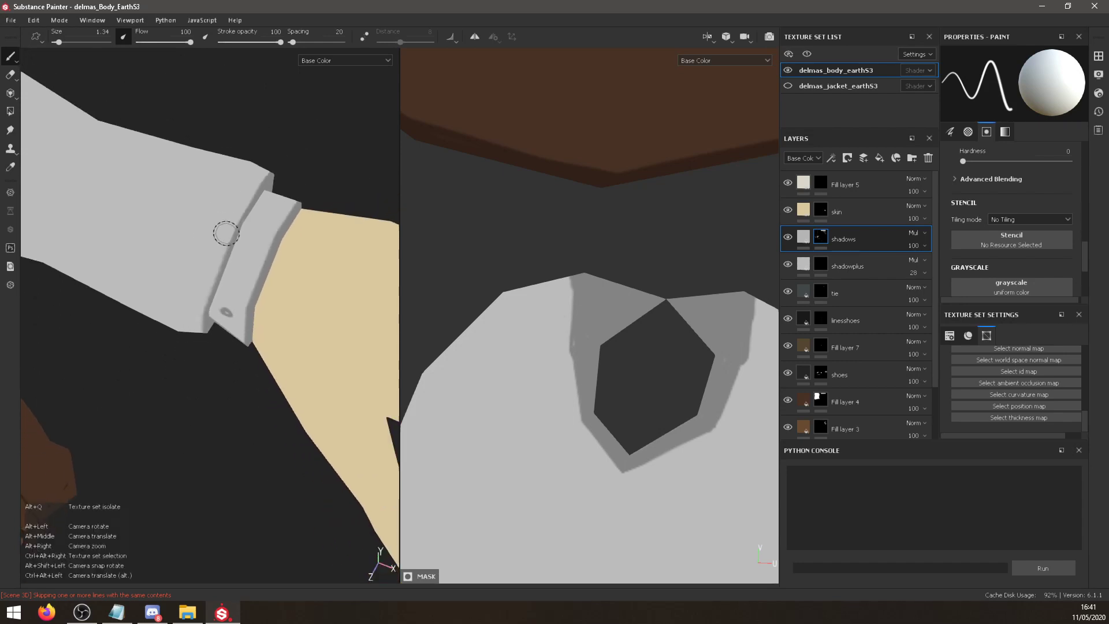
{"action": "middle_click_drag", "start_coordinate": [226, 254], "coordinate": [260, 341], "text": "alt"}
{"action": "left_click_drag", "start_coordinate": [260, 341], "coordinate": [278, 357], "text": "alt"}
{"action": "middle_click_drag", "start_coordinate": [192, 336], "coordinate": [366, 297], "text": "alt"}
{"action": "middle_click_drag", "start_coordinate": [147, 352], "coordinate": [285, 315], "text": "alt"}
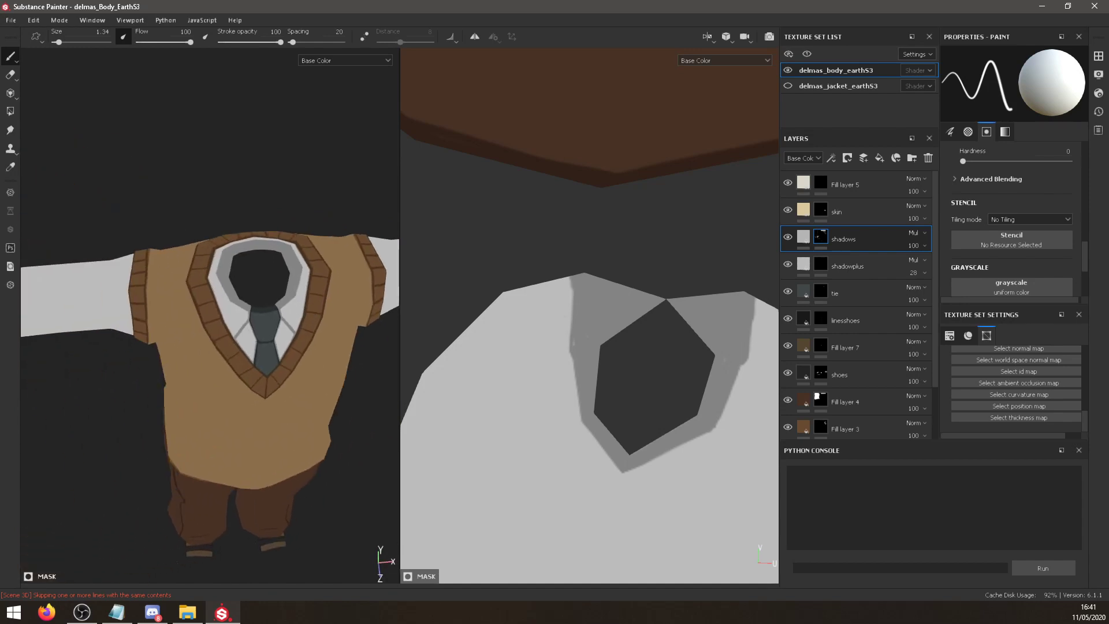
{"action": "middle_click_drag", "start_coordinate": [347, 236], "coordinate": [140, 228], "text": "alt"}
{"action": "scroll", "coordinate": [132, 227], "scroll_direction": "down", "scroll_amount": 2, "text": "alt"}
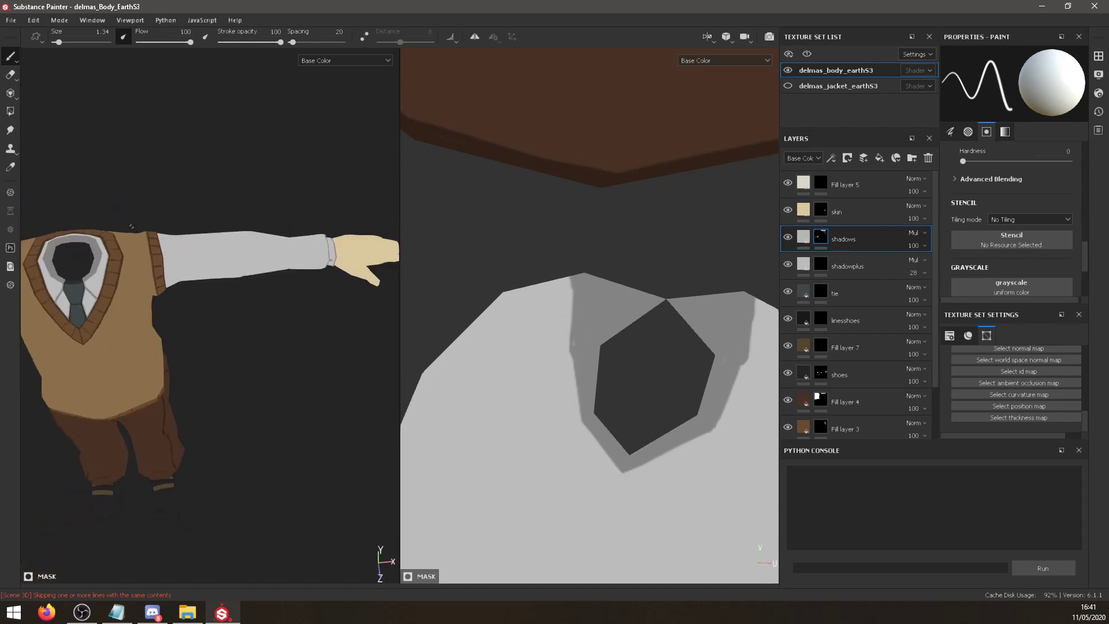
{"action": "scroll", "coordinate": [130, 226], "scroll_direction": "up", "scroll_amount": 5, "text": "alt"}
{"action": "key", "text": "alt"}
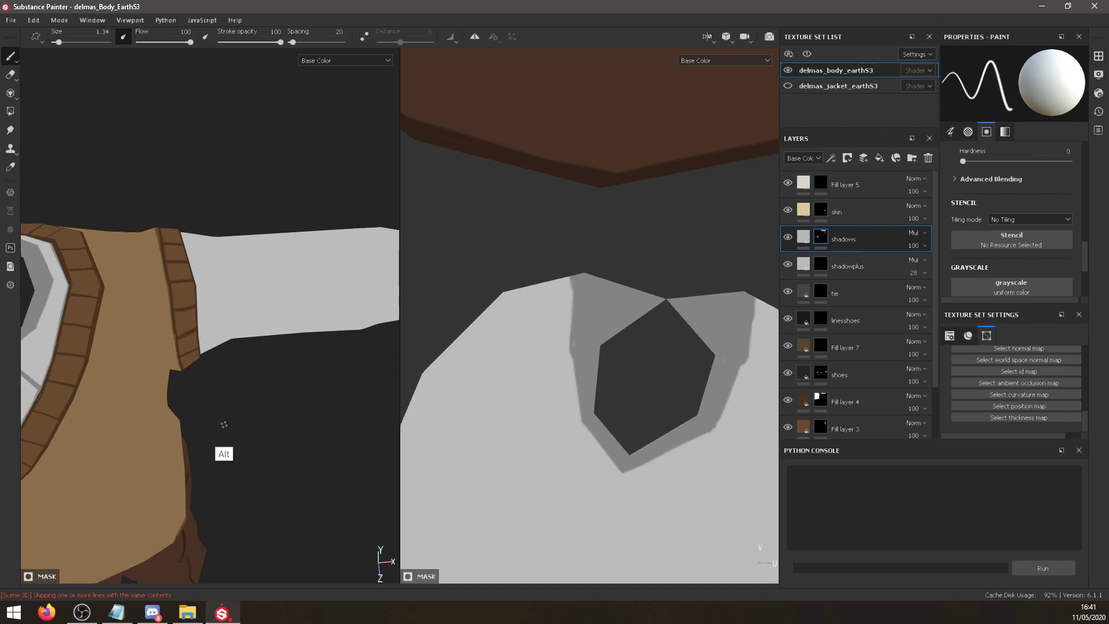
{"action": "left_click_drag", "start_coordinate": [275, 387], "coordinate": [203, 342], "text": "alt"}
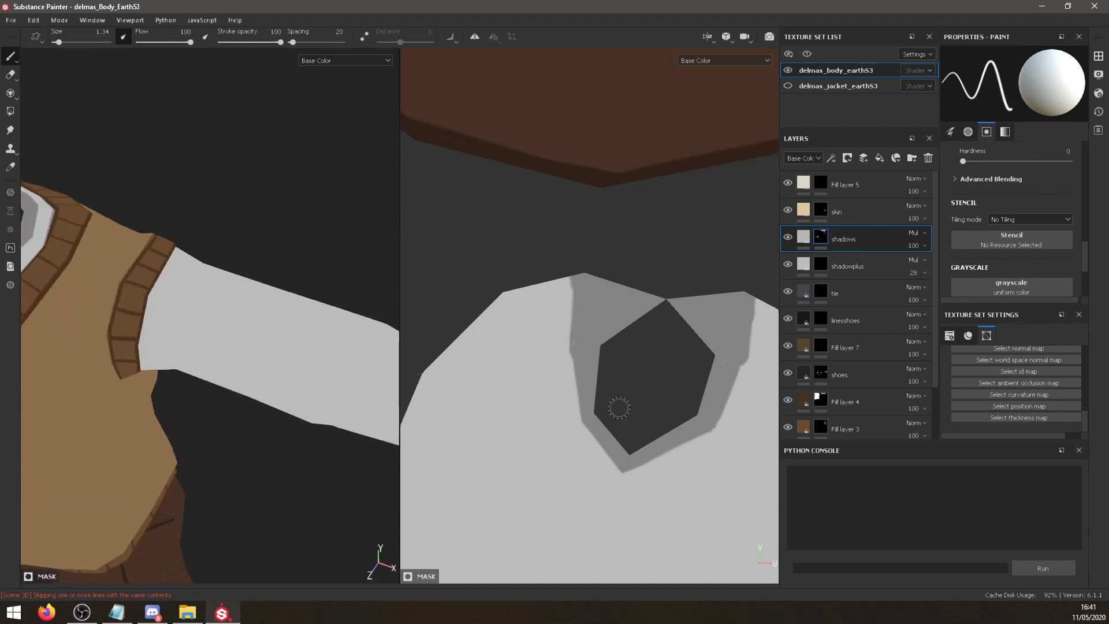
Scribble a test shadow on the upper sleeve beside the vest's armhole and locate it on the sleeve's UV island.
{"action": "scroll", "coordinate": [615, 402], "scroll_direction": "up", "scroll_amount": 2}
{"action": "scroll", "coordinate": [607, 401], "scroll_direction": "down", "scroll_amount": 5}
{"action": "scroll", "coordinate": [587, 433], "scroll_direction": "down", "scroll_amount": 5}
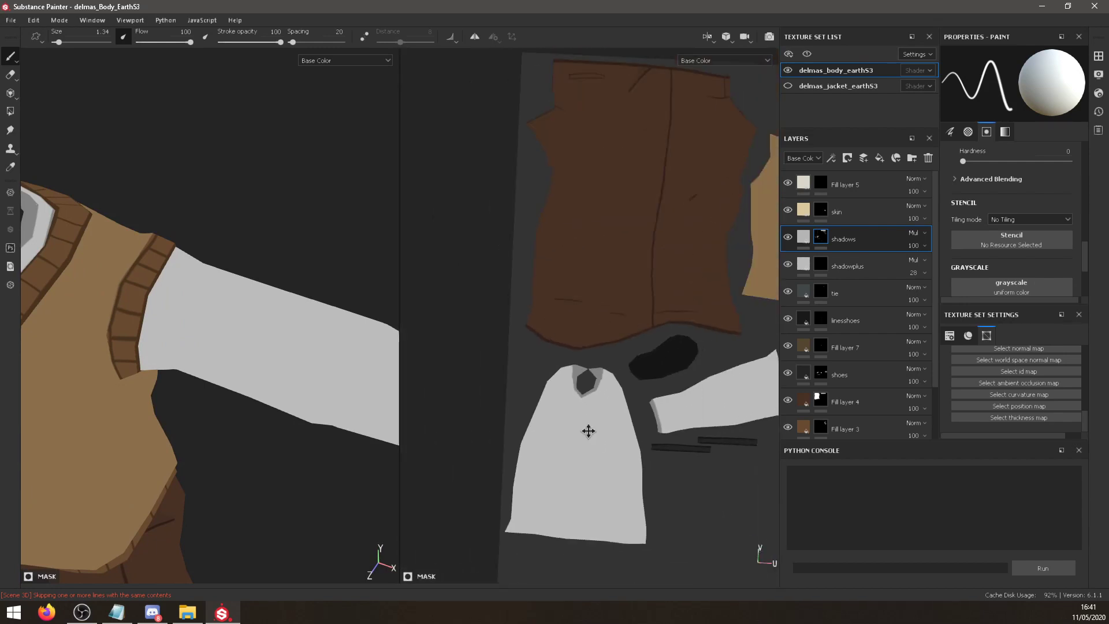
{"action": "mouse_move", "coordinate": [197, 267]}
{"action": "left_mouse_down"}
{"action": "mouse_move", "coordinate": [159, 323]}
{"action": "mouse_move", "coordinate": [156, 294]}
{"action": "left_mouse_up"}
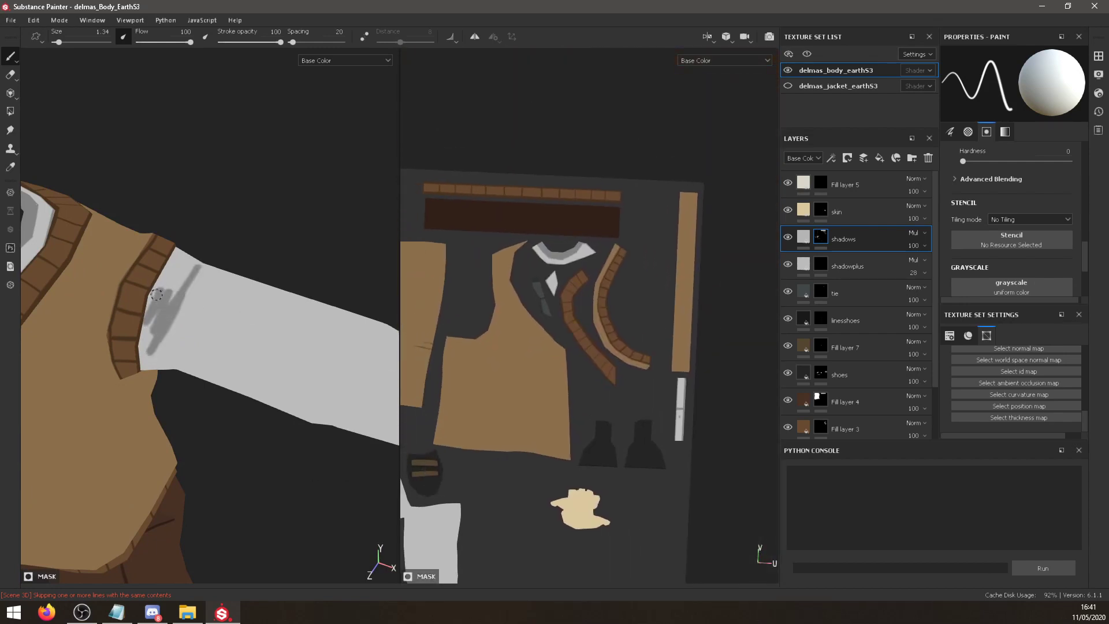
{"action": "scroll", "coordinate": [526, 358], "scroll_direction": "up", "scroll_amount": 8}
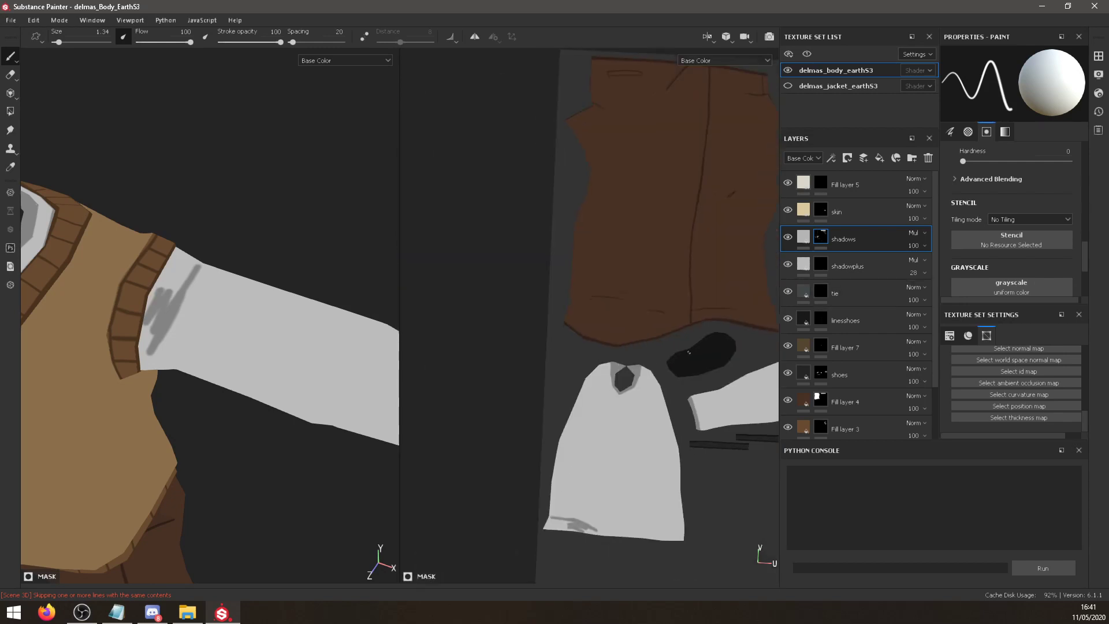
{"action": "mouse_move", "coordinate": [535, 509]}
{"action": "left_mouse_down", "text": "alt"}
{"action": "mouse_move", "coordinate": [487, 433]}
{"action": "mouse_move", "coordinate": [512, 427]}
{"action": "left_mouse_up", "text": "alt"}
{"action": "middle_click_drag", "start_coordinate": [512, 427], "coordinate": [562, 386], "text": "alt"}
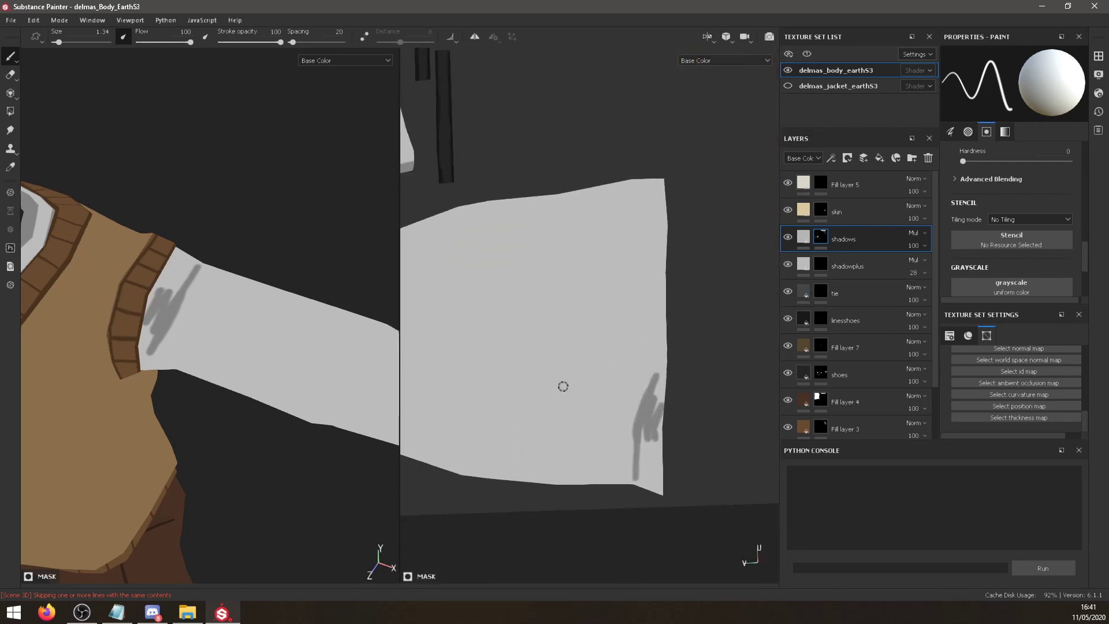
Undo the test shadow on the upper sleeve and turn on the mesh wireframe display.
{"action": "key", "text": "ctrl+z"}
{"action": "left_click", "coordinate": [1004, 138]}
{"action": "scroll", "coordinate": [1005, 174], "scroll_direction": "up", "scroll_amount": 3}
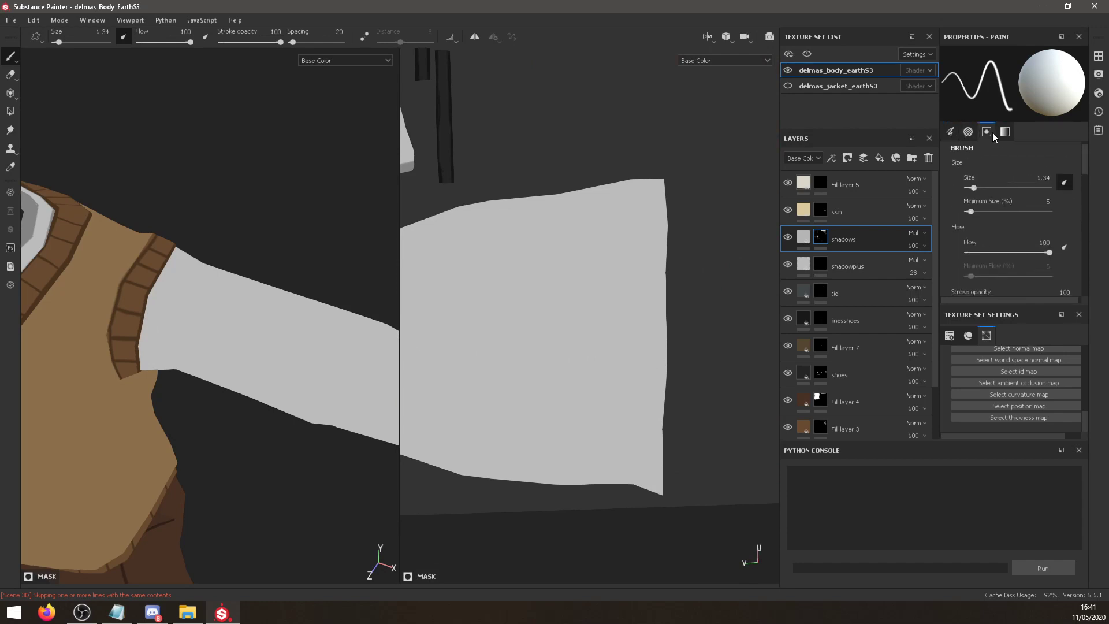
{"action": "scroll", "coordinate": [1005, 173], "scroll_direction": "down", "scroll_amount": 4}
{"action": "left_click", "coordinate": [1098, 56]}
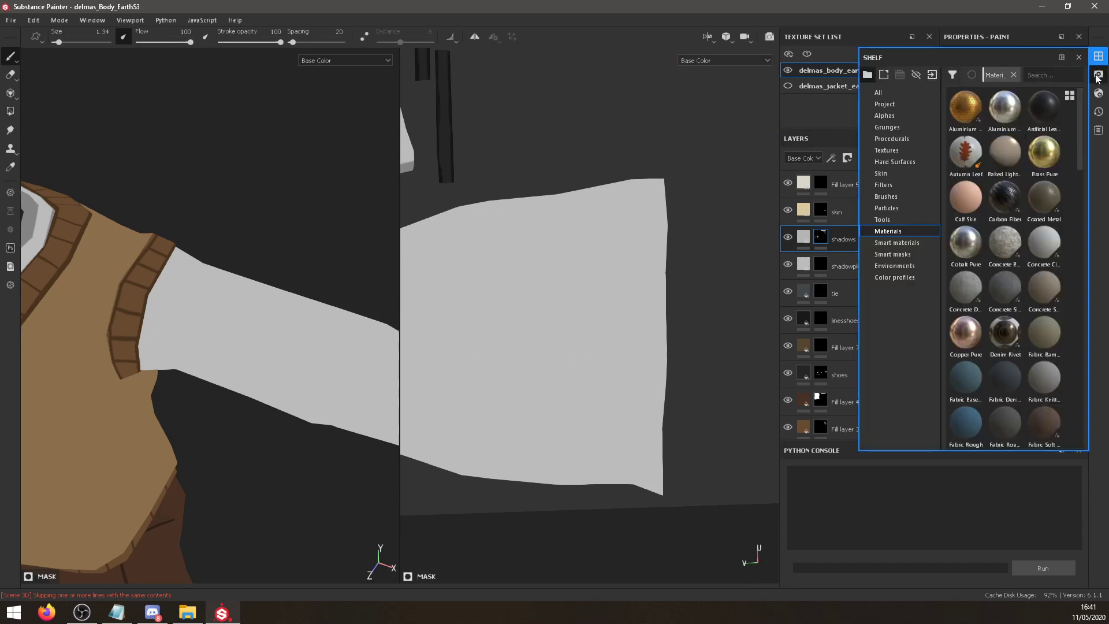
{"action": "left_click", "coordinate": [1097, 75]}
{"action": "left_click", "coordinate": [898, 325]}
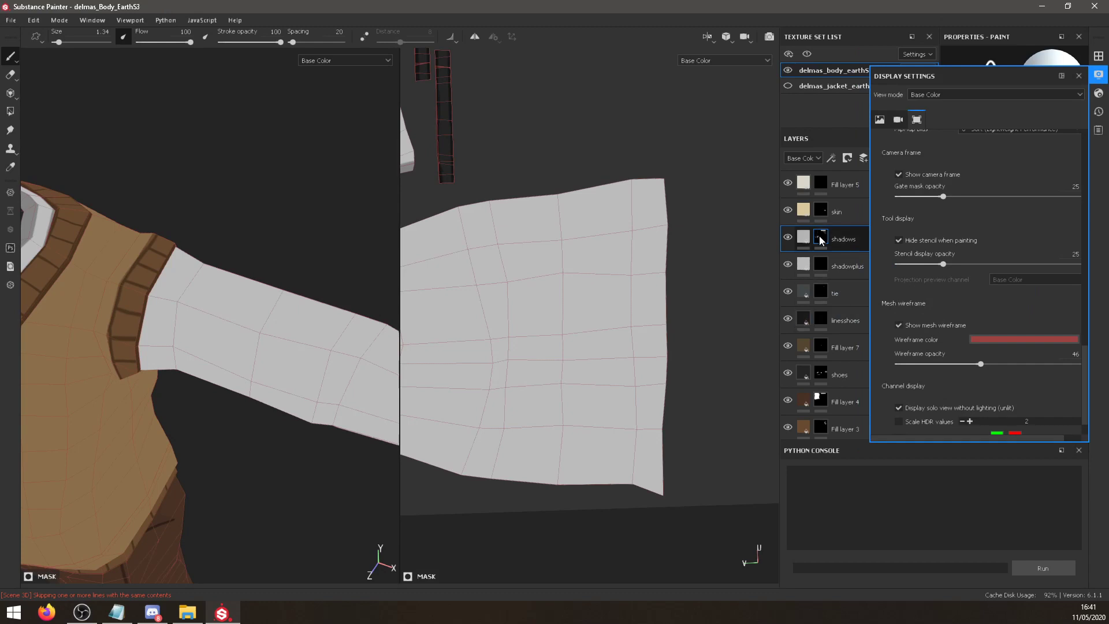
{"action": "left_click", "coordinate": [1099, 76]}
Toggle the shadows layer's visibility to compare the vest trim and upper sleeve with and without it.
{"action": "left_click", "coordinate": [787, 236]}
{"action": "left_click", "coordinate": [788, 237]}
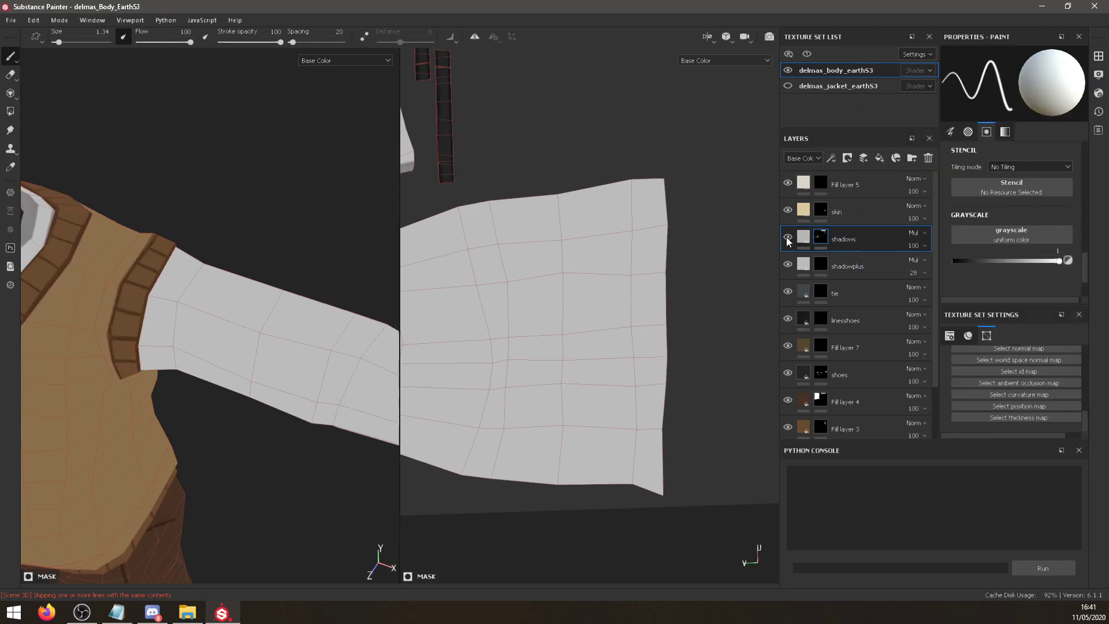
{"action": "left_click", "coordinate": [787, 238]}
{"action": "left_click", "coordinate": [788, 238]}
{"action": "left_click", "coordinate": [788, 237]}
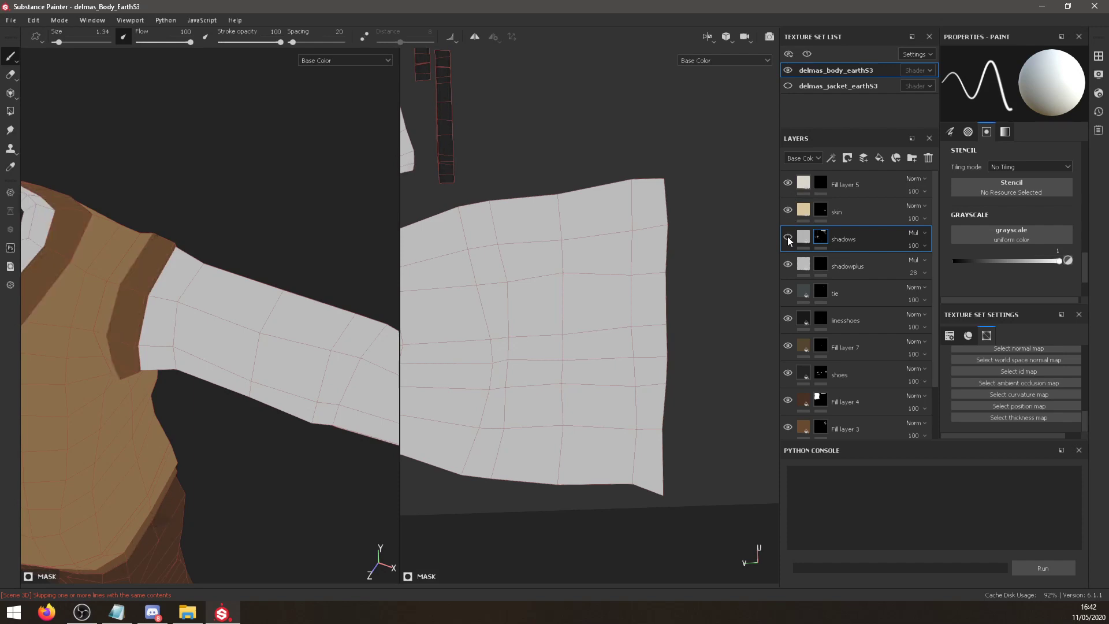
{"action": "left_click", "coordinate": [788, 237]}
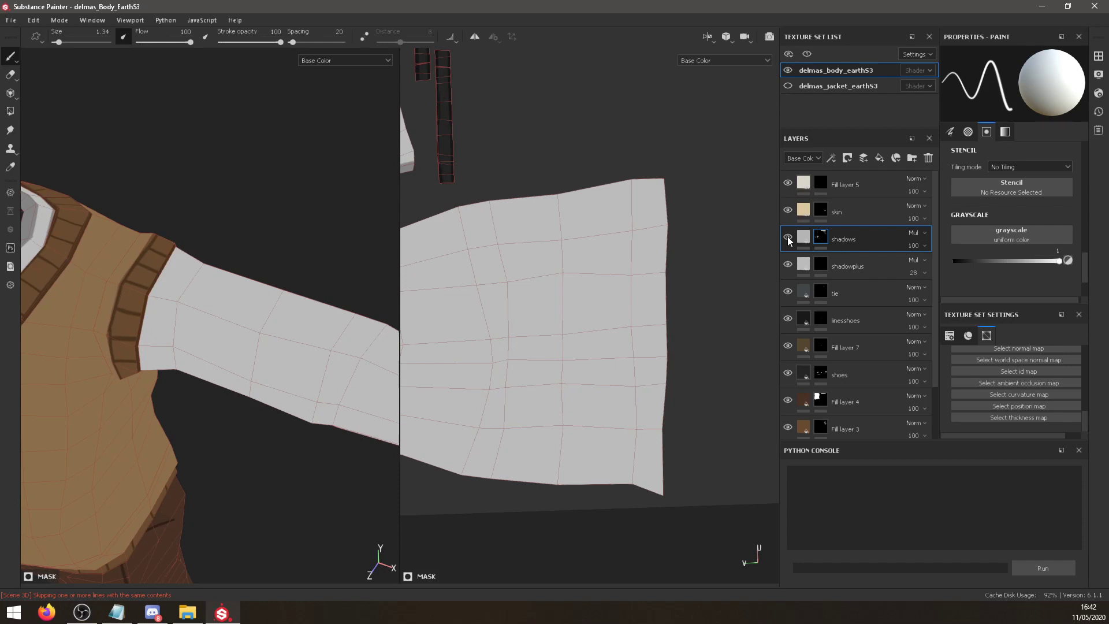
{"action": "left_click", "coordinate": [788, 237]}
{"action": "left_click", "coordinate": [788, 237]}
{"action": "left_click", "coordinate": [789, 238]}
{"action": "left_click", "coordinate": [789, 238]}
{"action": "left_click", "coordinate": [789, 238]}
{"action": "left_click", "coordinate": [788, 184]}
{"action": "left_click", "coordinate": [788, 249]}
{"action": "left_click", "coordinate": [787, 248]}
{"action": "middle_click_drag", "start_coordinate": [178, 327], "coordinate": [130, 342], "text": "alt"}
{"action": "scroll", "coordinate": [130, 342], "scroll_direction": "up", "scroll_amount": 2}
{"action": "left_click", "coordinate": [788, 237]}
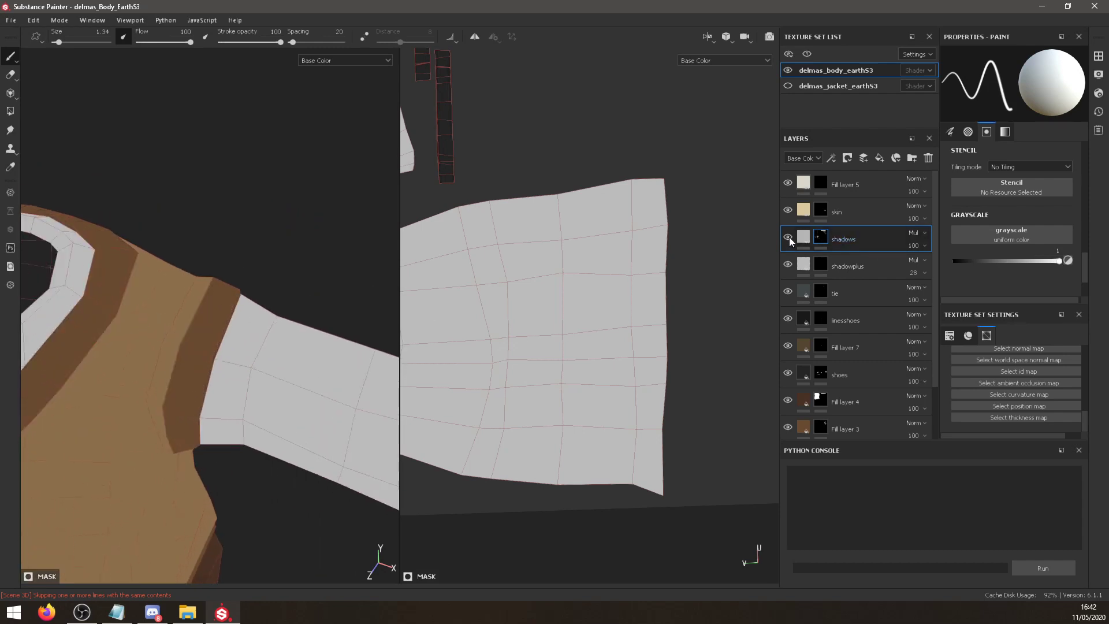
{"action": "left_click", "coordinate": [788, 236]}
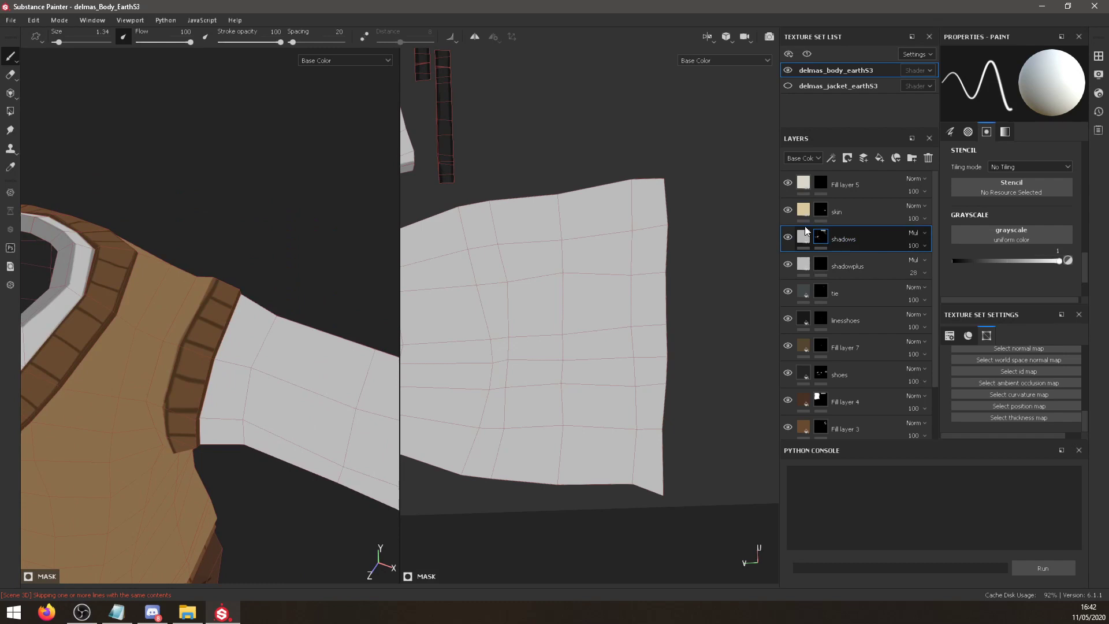
Try to paint a narrow shadow down the upper sleeve along the vest's armhole on the 3D model.
{"action": "mouse_move", "coordinate": [243, 298]}
{"action": "left_mouse_down"}
{"action": "mouse_move", "coordinate": [219, 370]}
{"action": "mouse_move", "coordinate": [240, 280]}
{"action": "left_mouse_up"}
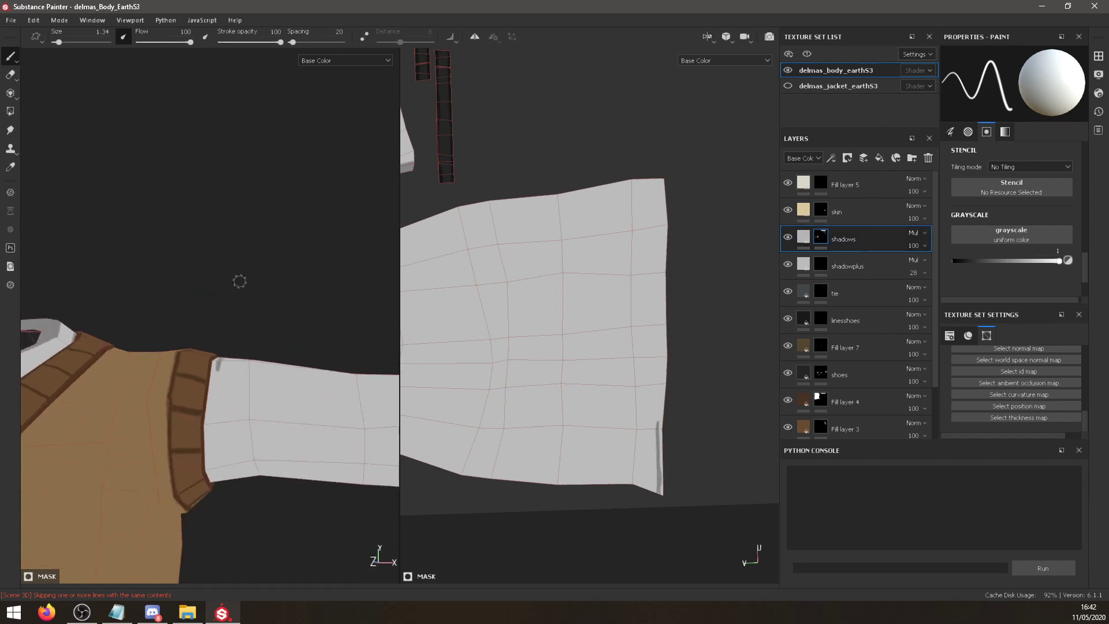
{"action": "key", "text": "ctrl+z"}
{"action": "left_click_drag", "start_coordinate": [216, 362], "coordinate": [206, 429]}
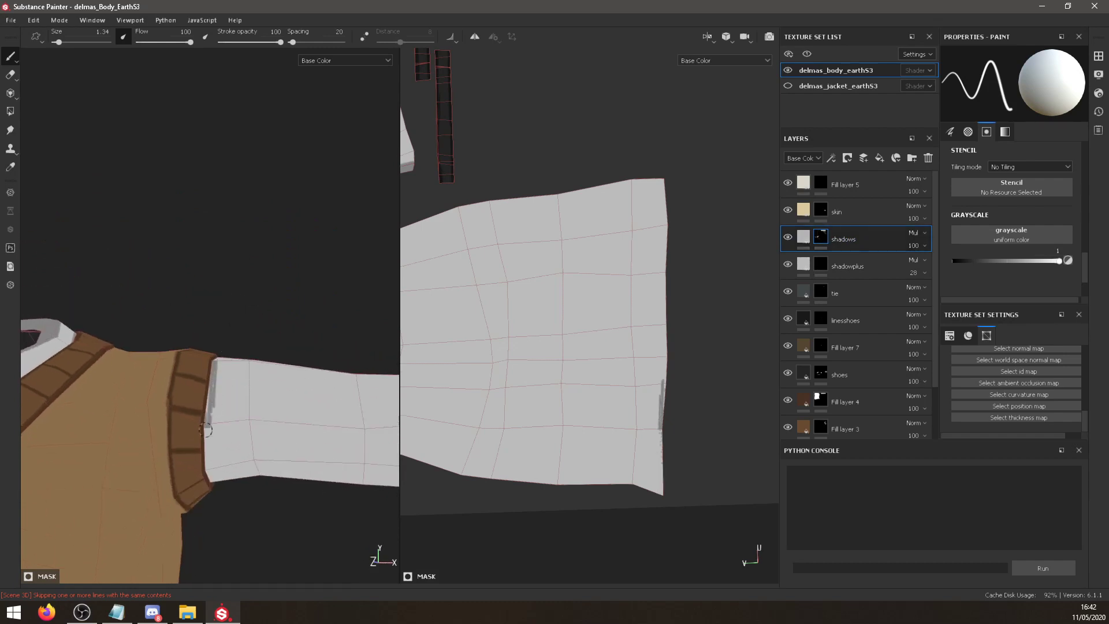
{"action": "key", "text": "ctrl+z"}
Paint a thin shadow down the straight armhole edge of the sleeve's UV island, opposite the cuff opening.
{"action": "middle_click_drag", "start_coordinate": [512, 379], "coordinate": [678, 379]}
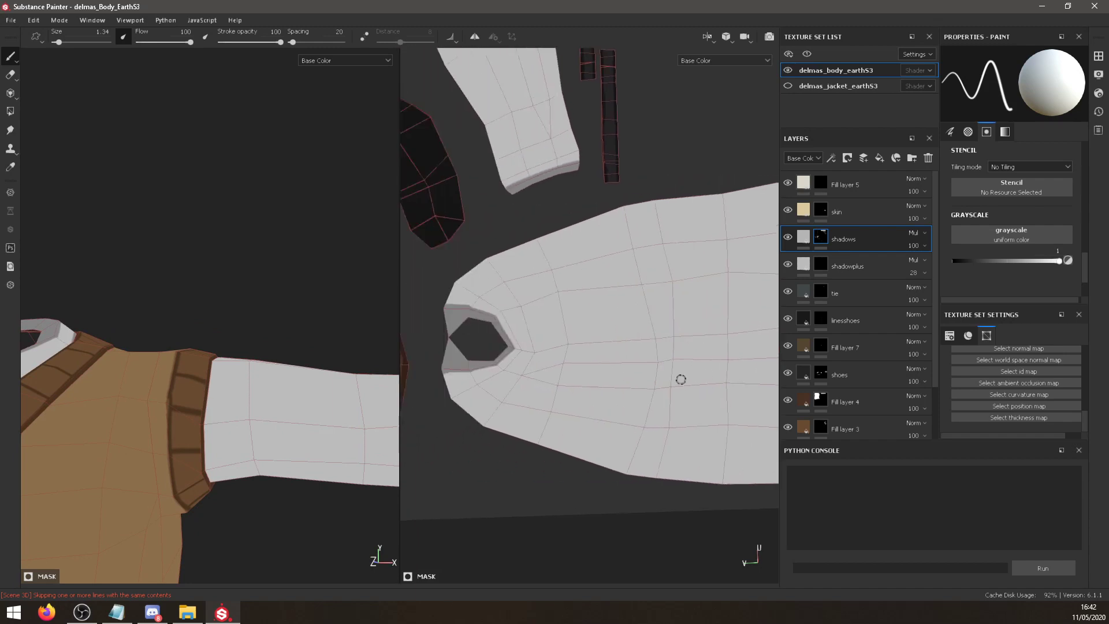
{"action": "scroll", "coordinate": [548, 385], "scroll_direction": "up", "scroll_amount": 2}
{"action": "scroll", "coordinate": [647, 433], "scroll_direction": "up", "scroll_amount": 2}
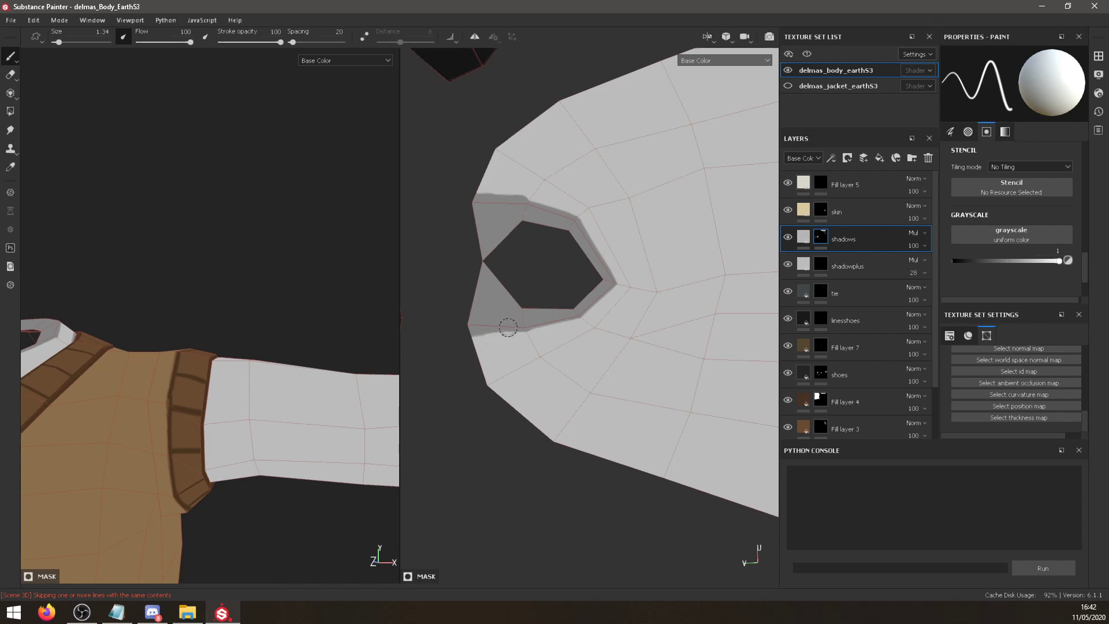
{"action": "left_click", "coordinate": [488, 329]}
{"action": "middle_click_drag", "start_coordinate": [643, 265], "coordinate": [647, 327]}
{"action": "scroll", "coordinate": [646, 327], "scroll_direction": "down", "scroll_amount": 5}
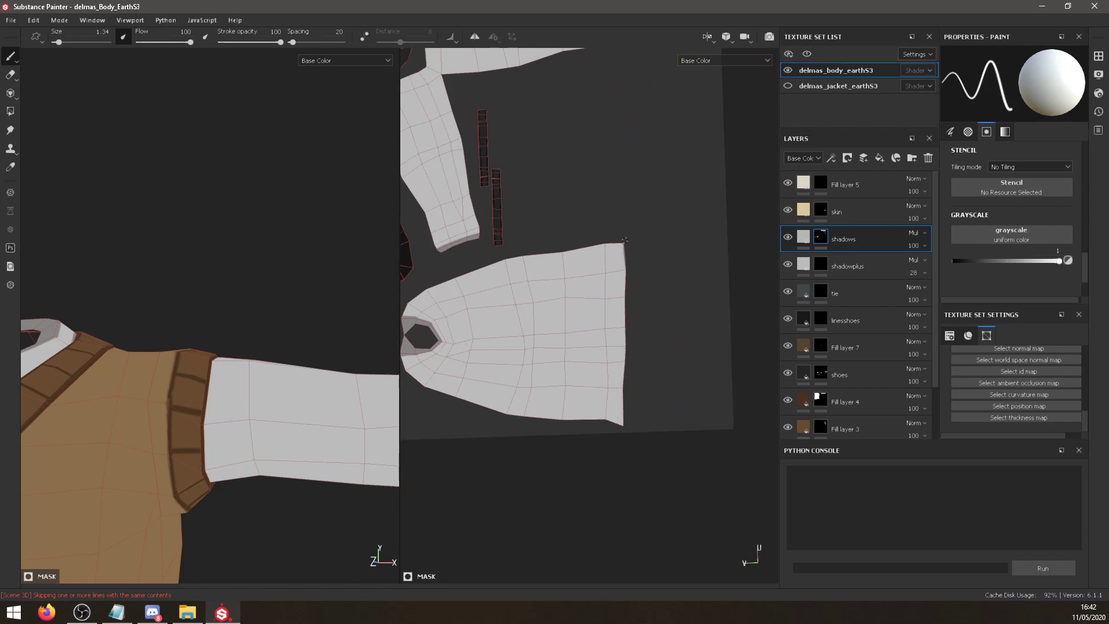
{"action": "mouse_move", "coordinate": [624, 272]}
{"action": "left_mouse_down"}
{"action": "mouse_move", "coordinate": [624, 423]}
{"action": "mouse_move", "coordinate": [624, 385]}
{"action": "left_mouse_up"}
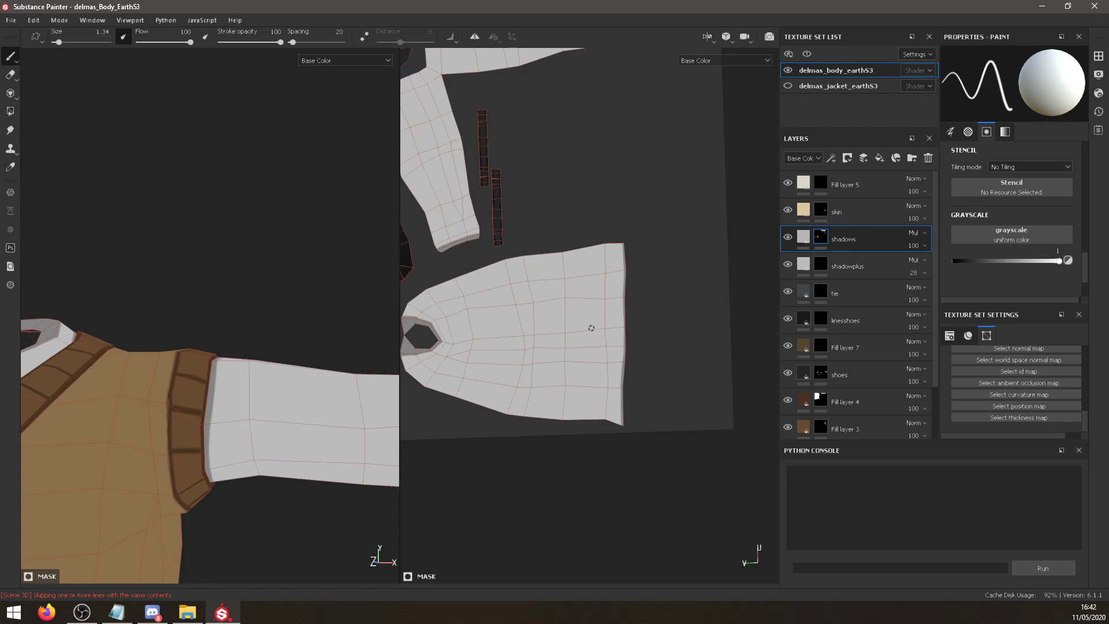
Review the armhole shadow on the whole character from behind and from the front, and save the project.
{"action": "middle_click_drag", "start_coordinate": [530, 361], "coordinate": [555, 369]}
{"action": "left_click_drag", "start_coordinate": [323, 399], "coordinate": [58, 369], "text": "alt"}
{"action": "scroll", "coordinate": [255, 436], "scroll_direction": "down", "scroll_amount": 5}
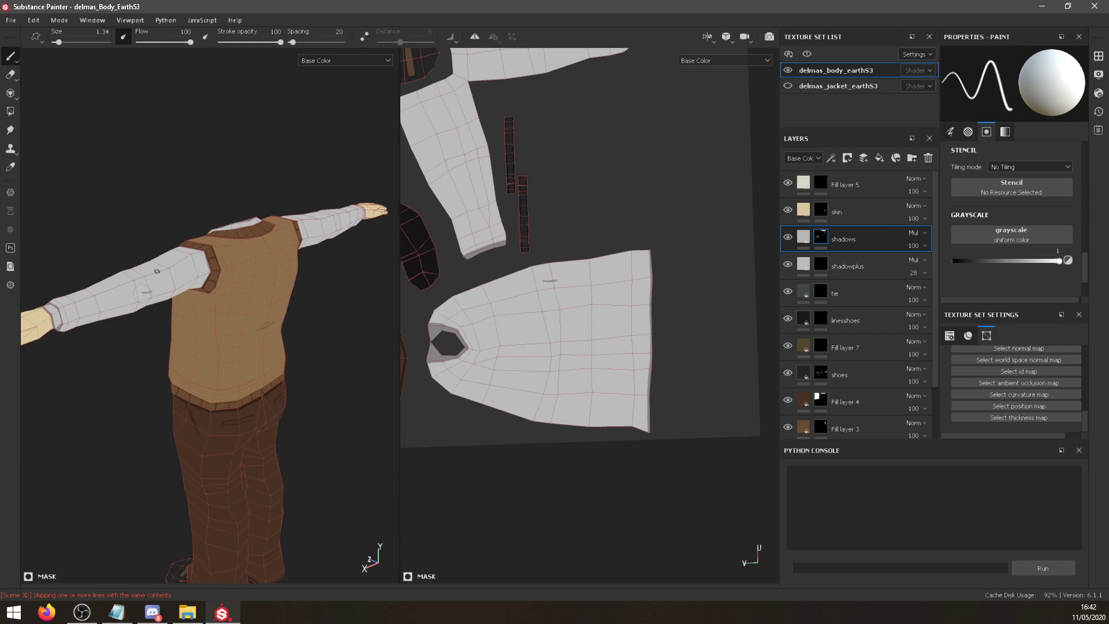
{"action": "scroll", "coordinate": [141, 404], "scroll_direction": "down", "scroll_amount": 4}
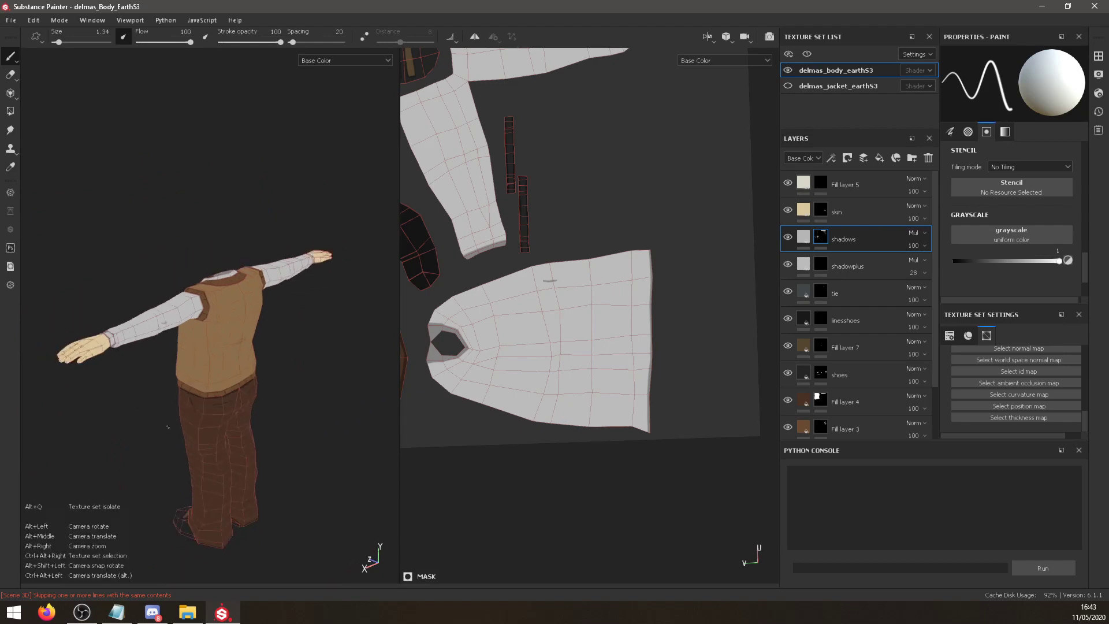
{"action": "left_click_drag", "start_coordinate": [141, 404], "coordinate": [231, 440], "text": "alt"}
{"action": "scroll", "coordinate": [370, 354], "scroll_direction": "up", "scroll_amount": 5}
{"action": "scroll", "coordinate": [232, 440], "scroll_direction": "up", "scroll_amount": 5}
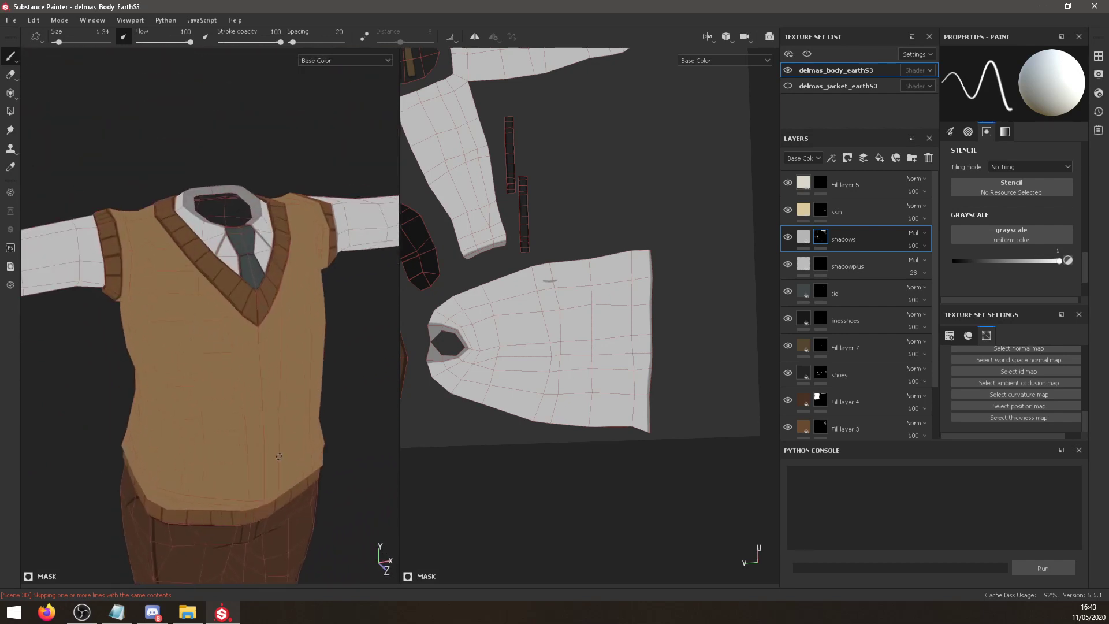
{"action": "key", "text": "ctrl+s"}
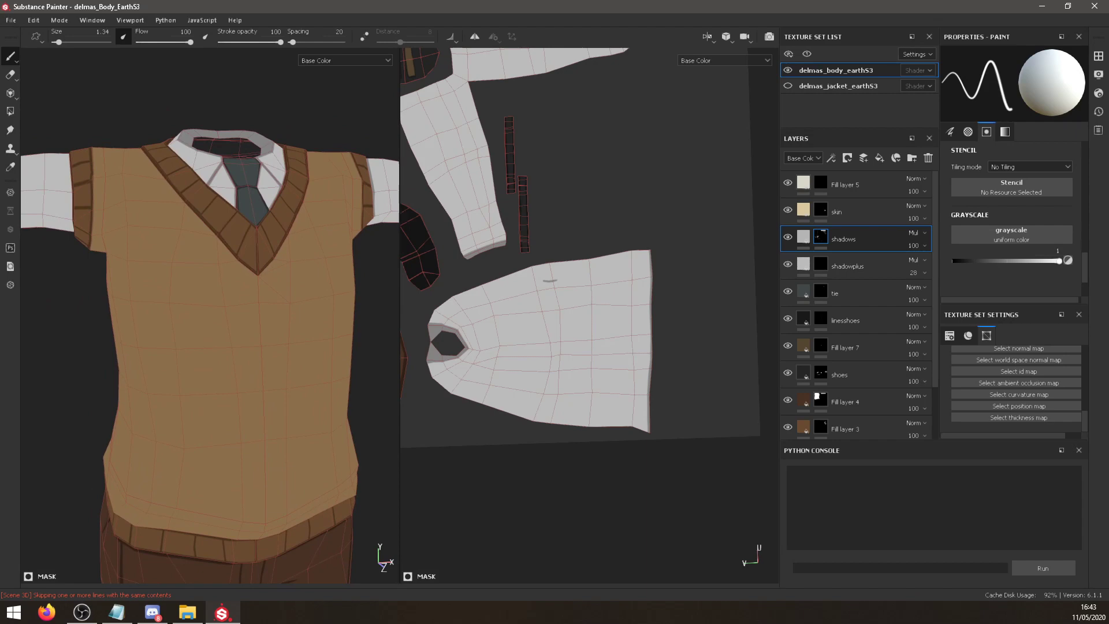
Switch to File Explorer to open an image, and examine the front of the vest on the model.
{"action": "key", "text": "alt+Tab"}
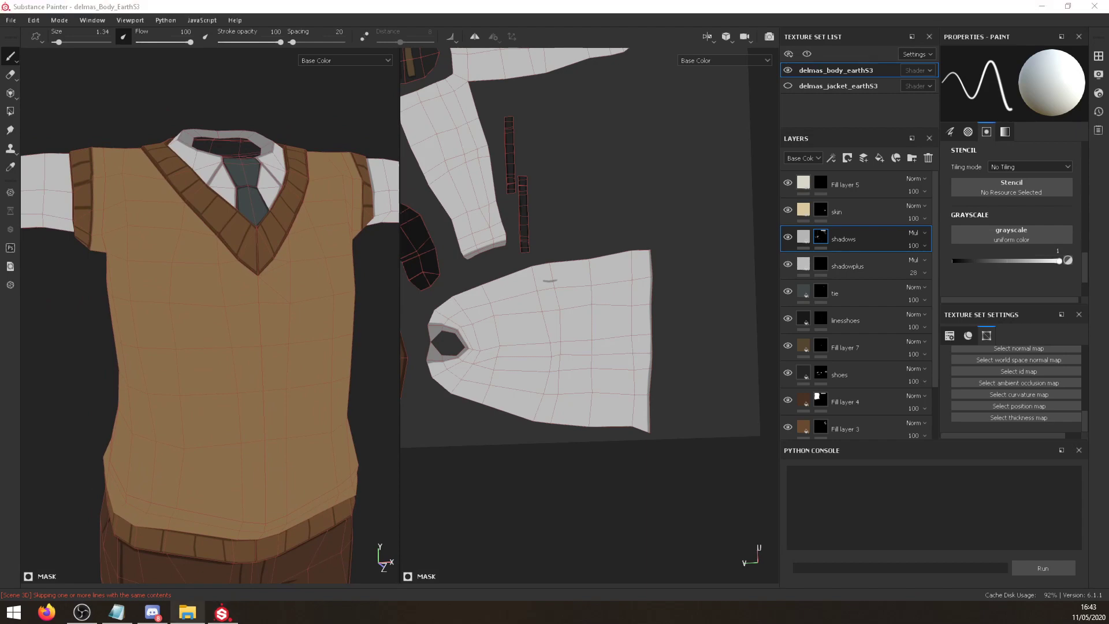
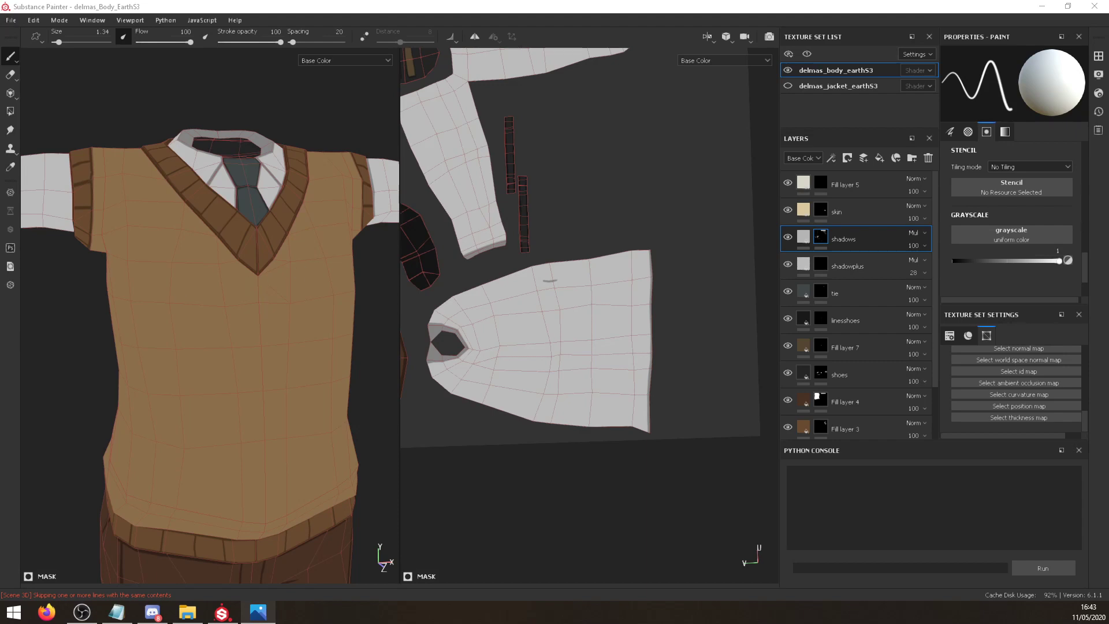
{"action": "left_click_drag", "start_coordinate": [328, 296], "coordinate": [200, 325], "text": "alt"}
{"action": "scroll", "coordinate": [292, 355], "scroll_direction": "up", "scroll_amount": 3}
{"action": "middle_click_drag", "start_coordinate": [200, 325], "coordinate": [159, 231], "text": "alt"}
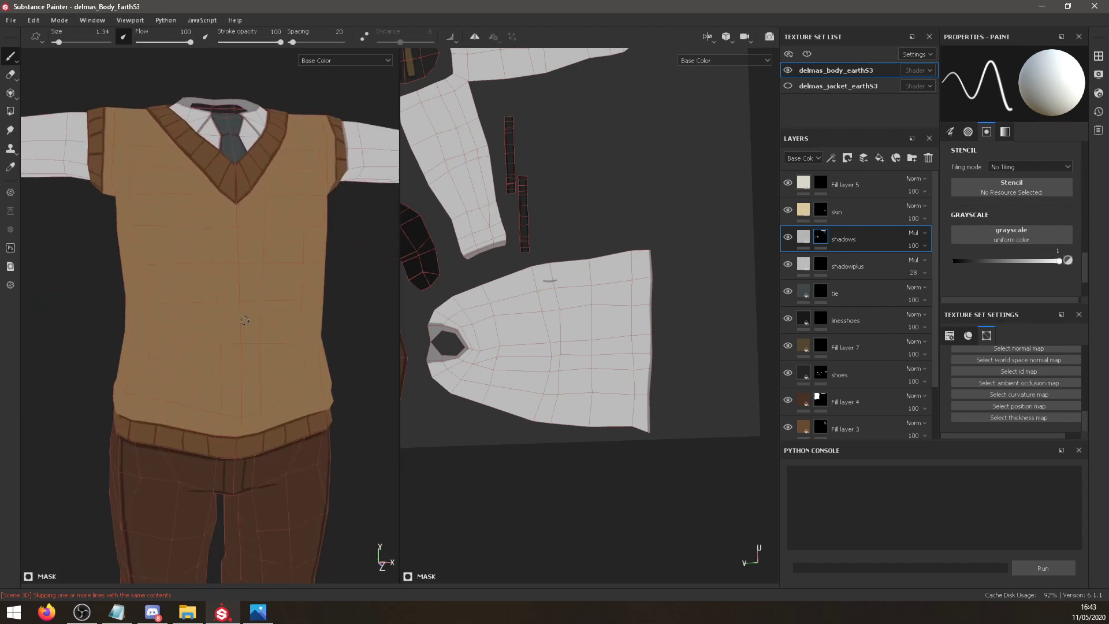
{"action": "scroll", "coordinate": [159, 231], "scroll_direction": "up", "scroll_amount": 2}
{"action": "middle_click_drag", "start_coordinate": [277, 272], "coordinate": [261, 319], "text": "alt"}
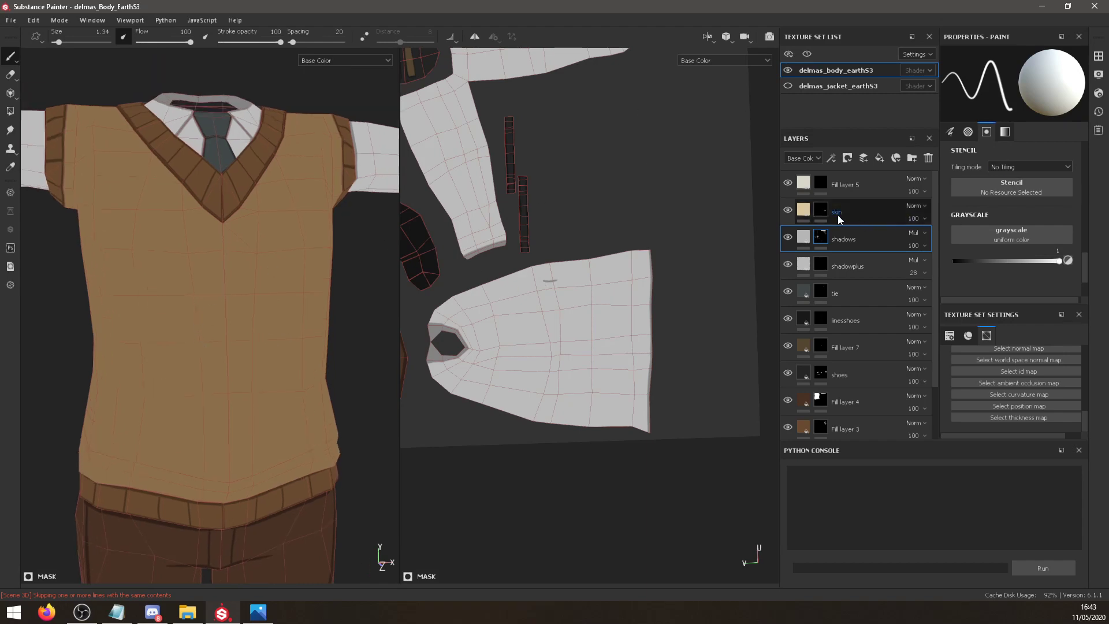
Add a fill layer above Fill layer 5 with a sampled brown base color, slightly brightened, and give it a black mask.
{"action": "left_click", "coordinate": [852, 187]}
{"action": "left_click", "coordinate": [881, 155]}
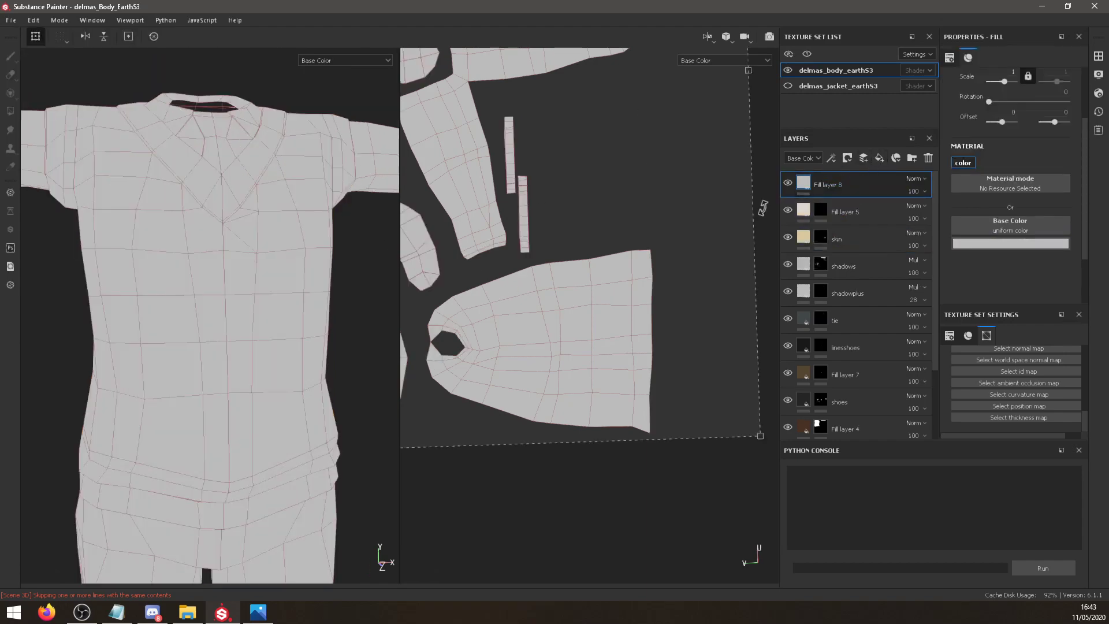
{"action": "left_click", "coordinate": [1011, 243]}
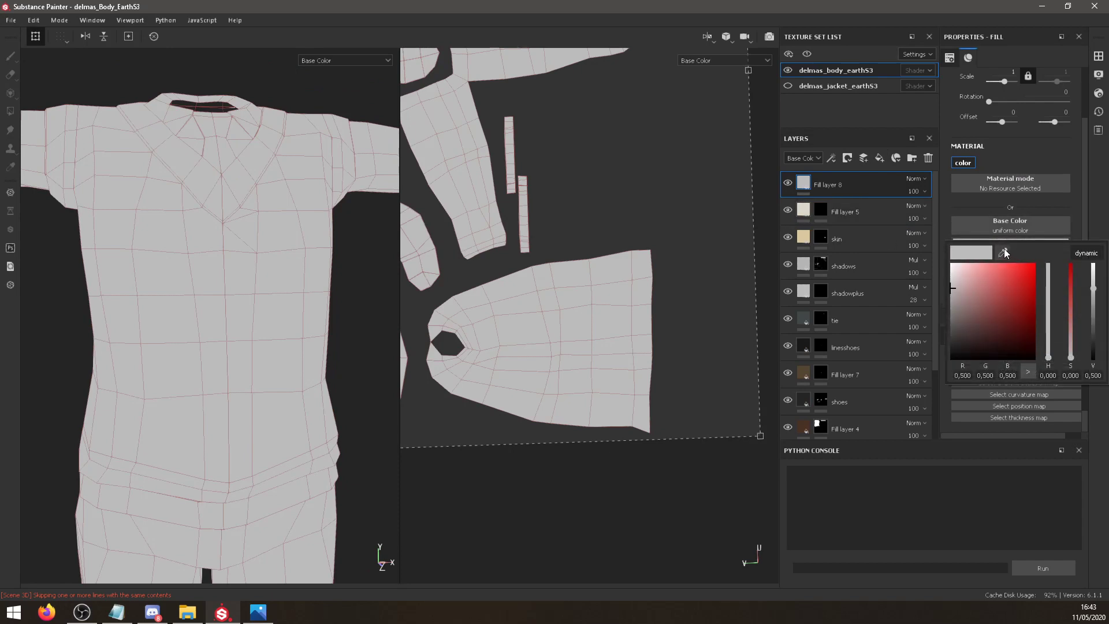
{"action": "left_click_drag", "start_coordinate": [1004, 253], "coordinate": [1, 133]}
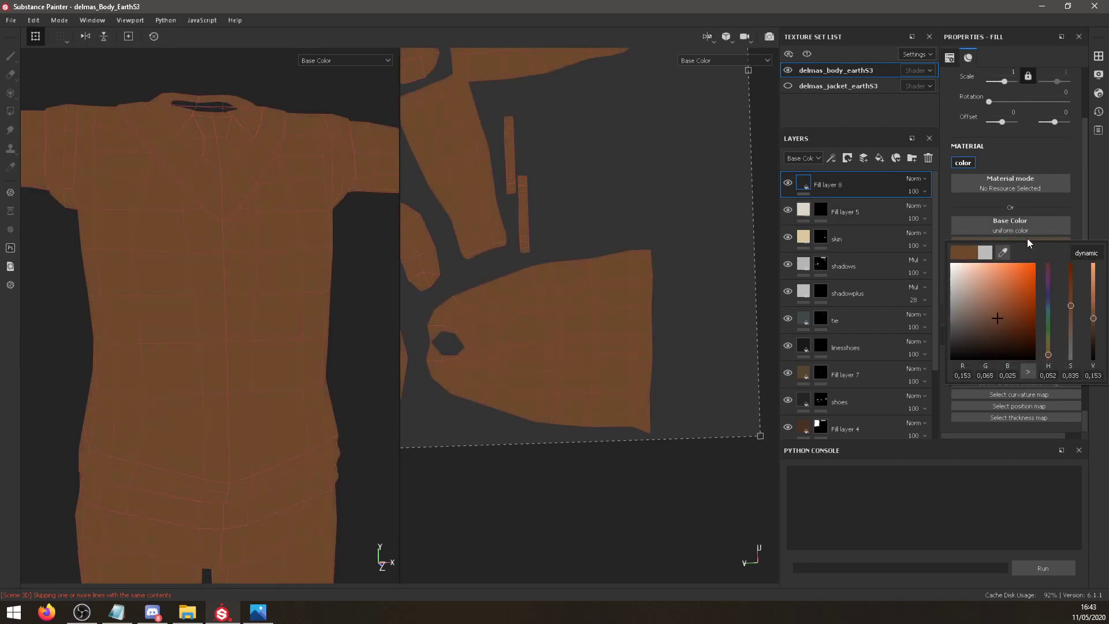
{"action": "left_click_drag", "start_coordinate": [1000, 315], "coordinate": [1000, 313]}
{"action": "right_click", "coordinate": [864, 182]}
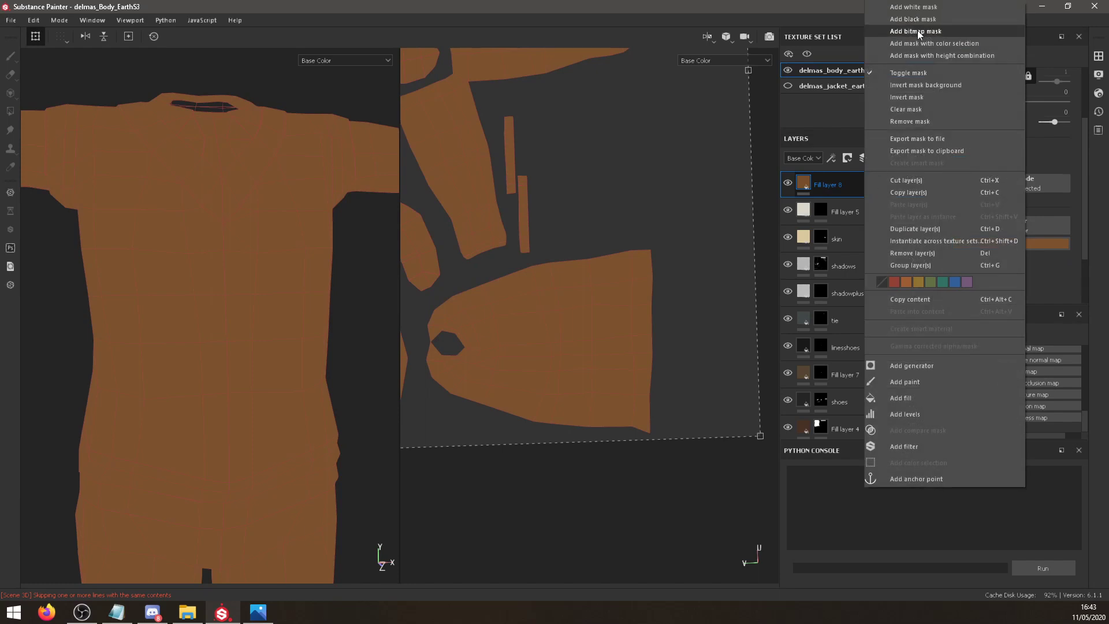
{"action": "left_click", "coordinate": [915, 19]}
Try to sketch a mirrored diamond motif at the vest's lower front centre, on the model and on its UV island.
{"action": "middle_click_drag", "start_coordinate": [531, 227], "coordinate": [769, 281], "text": "alt"}
{"action": "middle_click_drag", "start_coordinate": [553, 253], "coordinate": [718, 258], "text": "alt"}
{"action": "middle_click_drag", "start_coordinate": [530, 83], "coordinate": [507, 406], "text": "alt"}
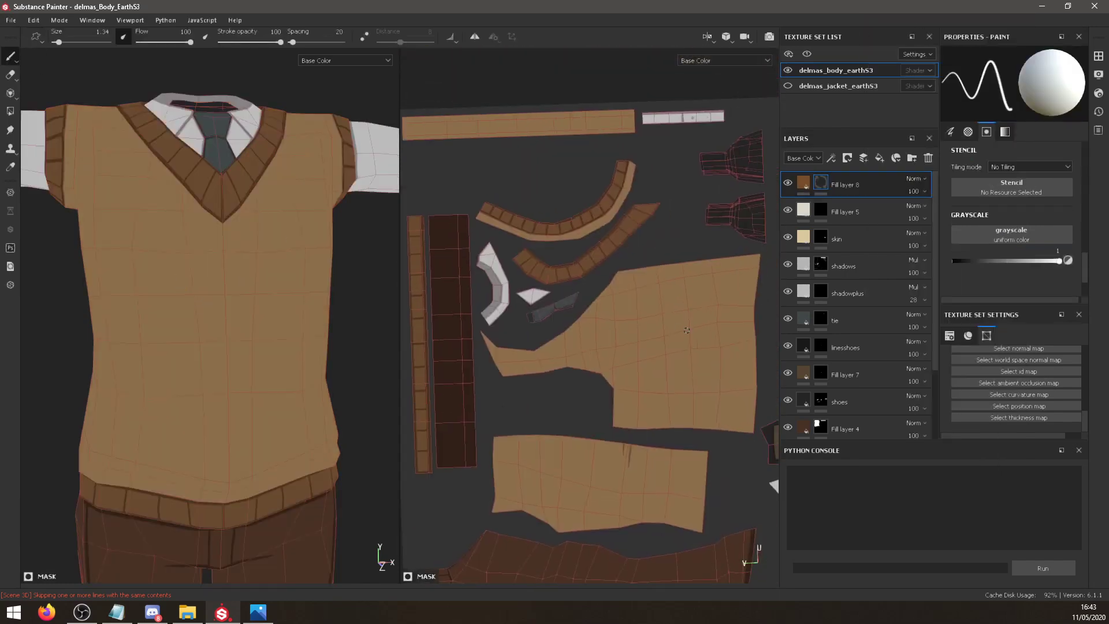
{"action": "mouse_move", "coordinate": [208, 353]}
{"action": "left_mouse_down"}
{"action": "mouse_move", "coordinate": [193, 401]}
{"action": "mouse_move", "coordinate": [224, 430]}
{"action": "mouse_move", "coordinate": [204, 412]}
{"action": "mouse_move", "coordinate": [230, 358]}
{"action": "mouse_move", "coordinate": [218, 403]}
{"action": "left_mouse_up"}
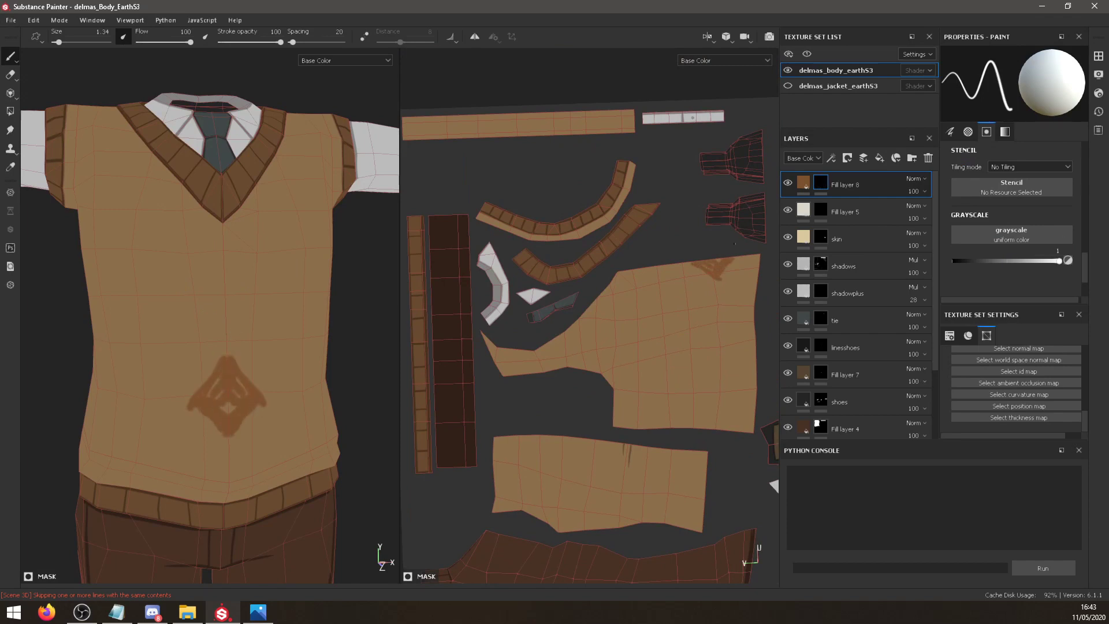
{"action": "key", "text": "ctrl+z"}
{"action": "left_click_drag", "start_coordinate": [714, 265], "coordinate": [710, 267]}
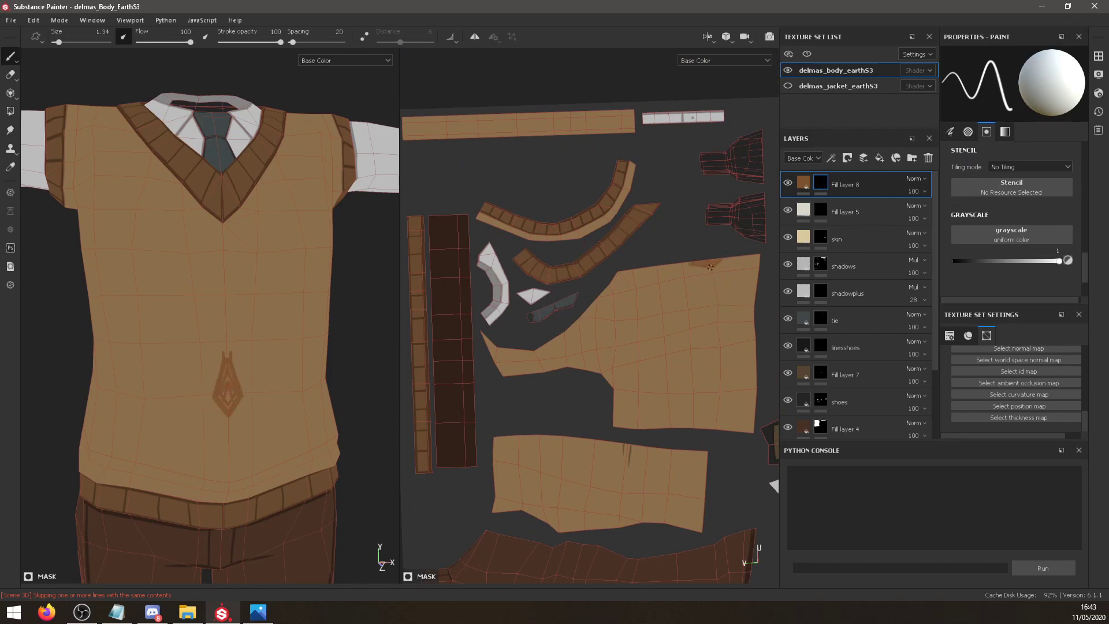
{"action": "key", "text": "ctrl+z"}
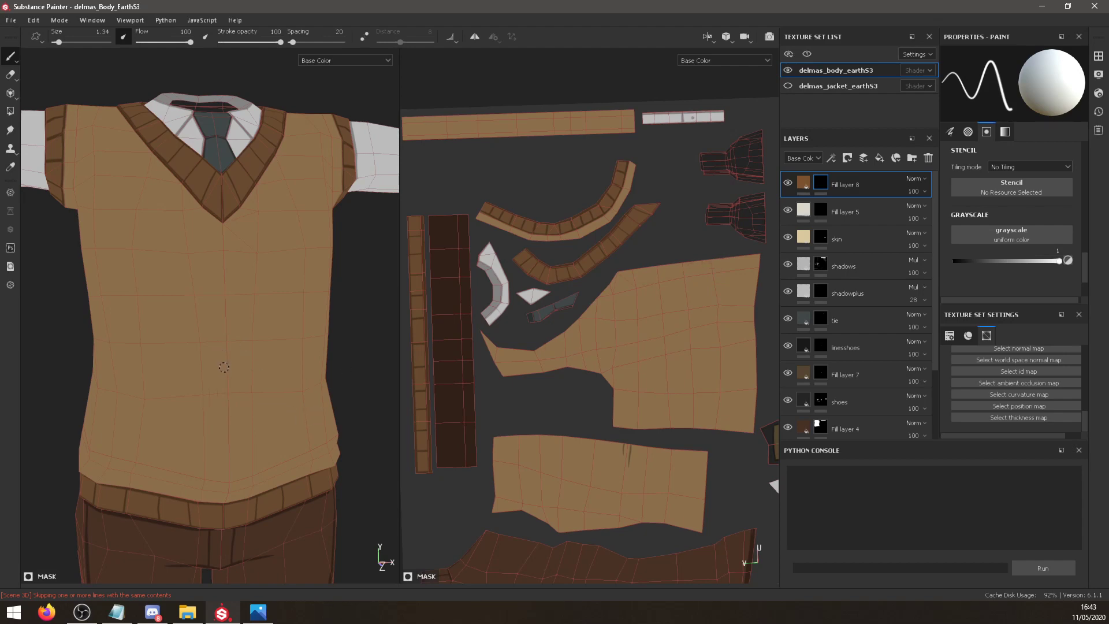
Outline a thin diamond at the vest's lower front centre and a second diamond beside it.
{"action": "mouse_move", "coordinate": [226, 362]}
{"action": "left_mouse_down"}
{"action": "mouse_move", "coordinate": [200, 384]}
{"action": "mouse_move", "coordinate": [217, 404]}
{"action": "mouse_move", "coordinate": [201, 386]}
{"action": "mouse_move", "coordinate": [255, 386]}
{"action": "mouse_move", "coordinate": [206, 380]}
{"action": "left_mouse_up"}
{"action": "key", "text": "ctrl+z"}
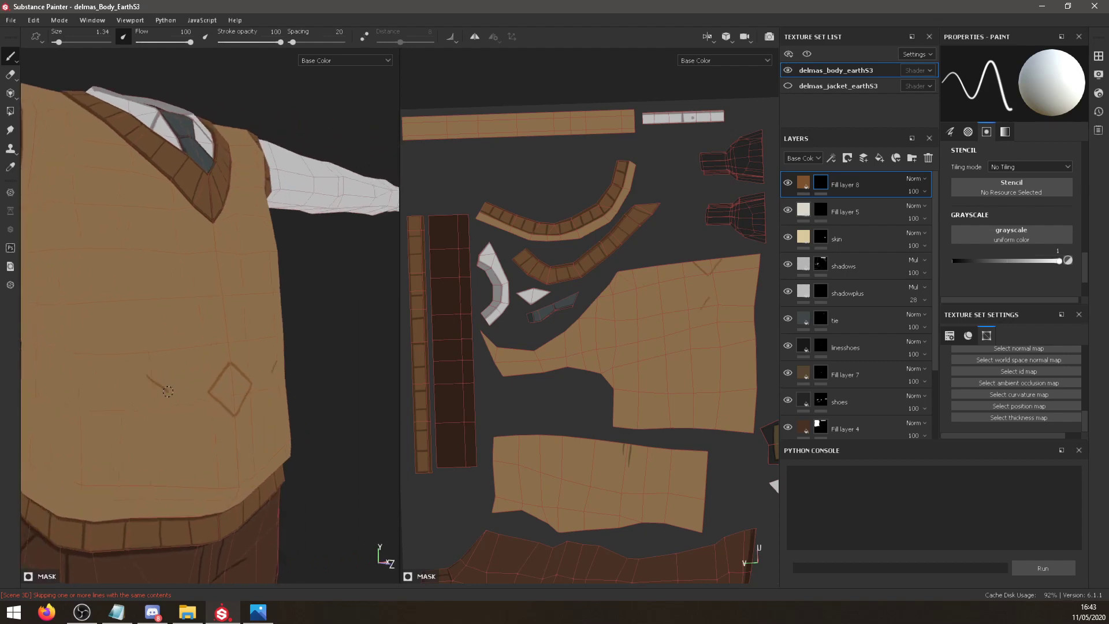
{"action": "key", "text": "ctrl+z"}
{"action": "left_click_drag", "start_coordinate": [210, 379], "coordinate": [126, 390], "text": "alt"}
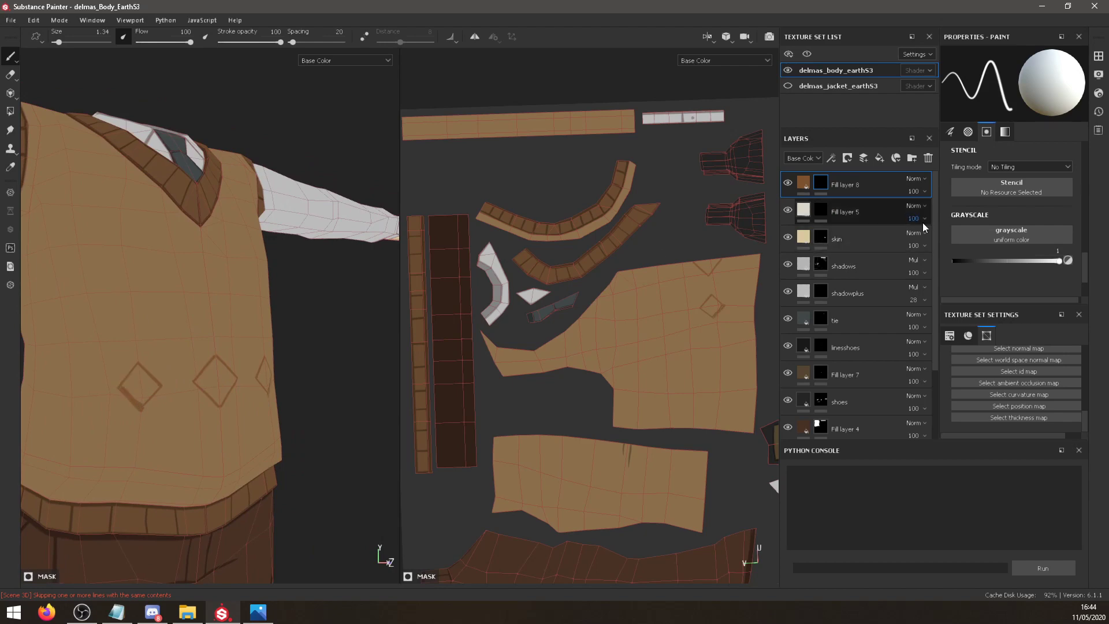
Set the brush size to 3.86 and fill in the diamond beside the central one.
{"action": "scroll", "coordinate": [1092, 255], "scroll_direction": "up", "scroll_amount": 3}
{"action": "scroll", "coordinate": [1092, 255], "scroll_direction": "up", "scroll_amount": 3}
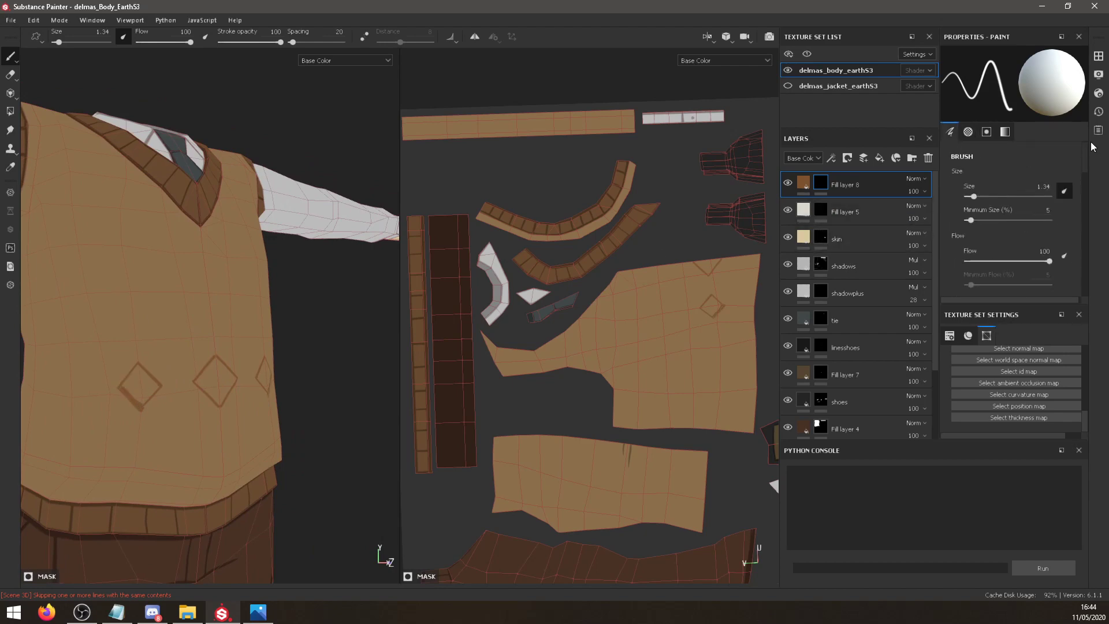
{"action": "left_click_drag", "start_coordinate": [980, 196], "coordinate": [982, 194]}
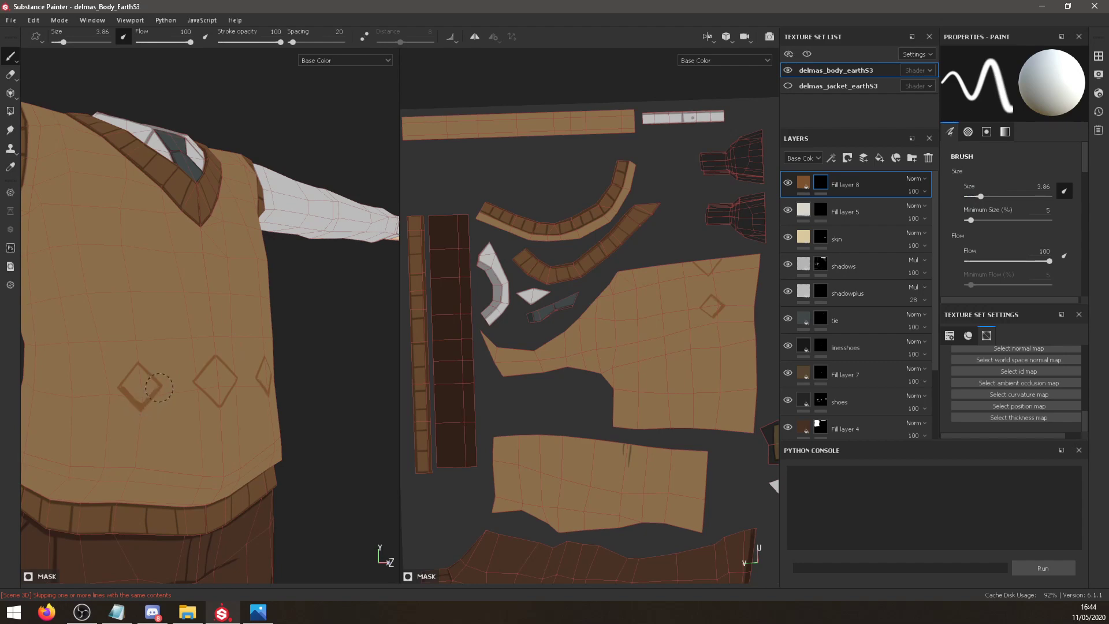
{"action": "left_click_drag", "start_coordinate": [144, 397], "coordinate": [142, 395]}
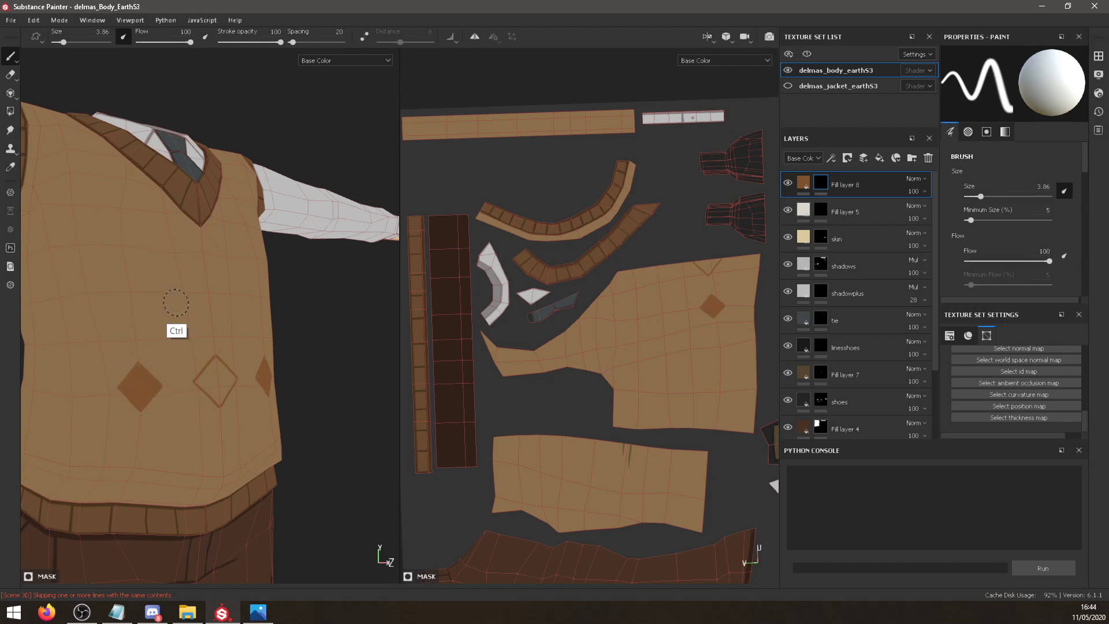
Fill in the central diamond at the vest's lower front and paint another diamond directly beside it.
{"action": "left_click_drag", "start_coordinate": [119, 393], "coordinate": [141, 411]}
{"action": "mouse_move", "coordinate": [256, 358]}
{"action": "left_mouse_down", "text": "alt"}
{"action": "mouse_move", "coordinate": [219, 399]}
{"action": "mouse_move", "coordinate": [202, 361]}
{"action": "mouse_move", "coordinate": [222, 400]}
{"action": "mouse_move", "coordinate": [231, 382]}
{"action": "mouse_move", "coordinate": [213, 375]}
{"action": "mouse_move", "coordinate": [219, 362]}
{"action": "left_mouse_up", "text": "alt"}
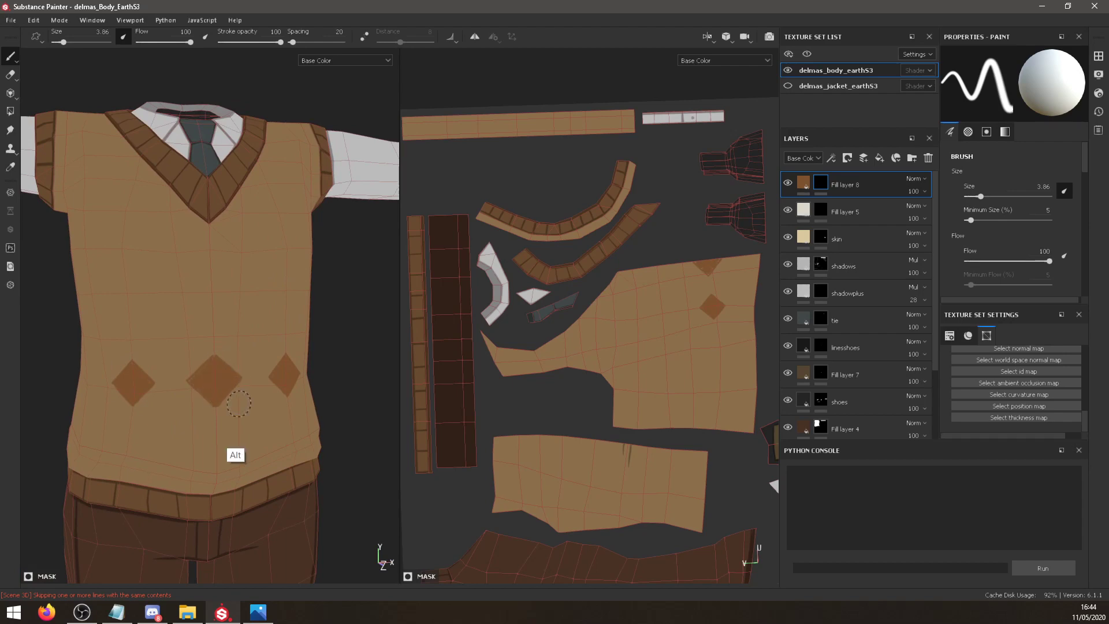
{"action": "mouse_move", "coordinate": [235, 425]}
{"action": "left_mouse_down", "text": "alt"}
{"action": "mouse_move", "coordinate": [182, 445]}
{"action": "mouse_move", "coordinate": [283, 381]}
{"action": "left_mouse_up", "text": "alt"}
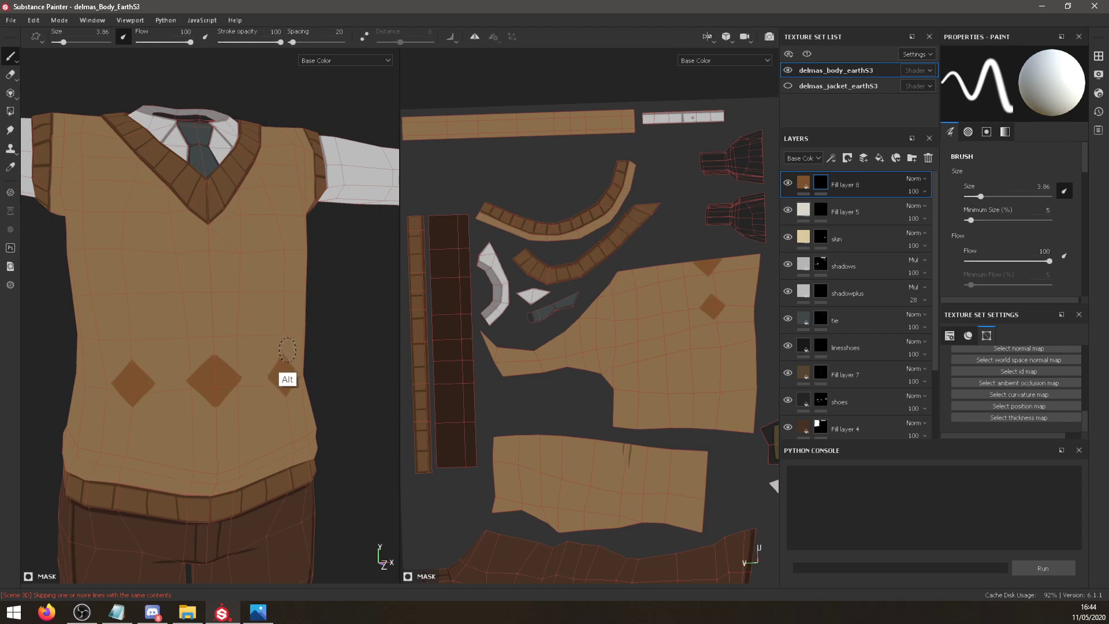
{"action": "right_click_drag", "start_coordinate": [285, 377], "coordinate": [286, 330], "text": "alt"}
{"action": "mouse_move", "coordinate": [237, 375]}
{"action": "left_mouse_down"}
{"action": "mouse_move", "coordinate": [259, 351]}
{"action": "mouse_move", "coordinate": [278, 374]}
{"action": "mouse_move", "coordinate": [269, 392]}
{"action": "mouse_move", "coordinate": [254, 367]}
{"action": "mouse_move", "coordinate": [245, 379]}
{"action": "mouse_move", "coordinate": [263, 368]}
{"action": "mouse_move", "coordinate": [254, 377]}
{"action": "left_mouse_up"}
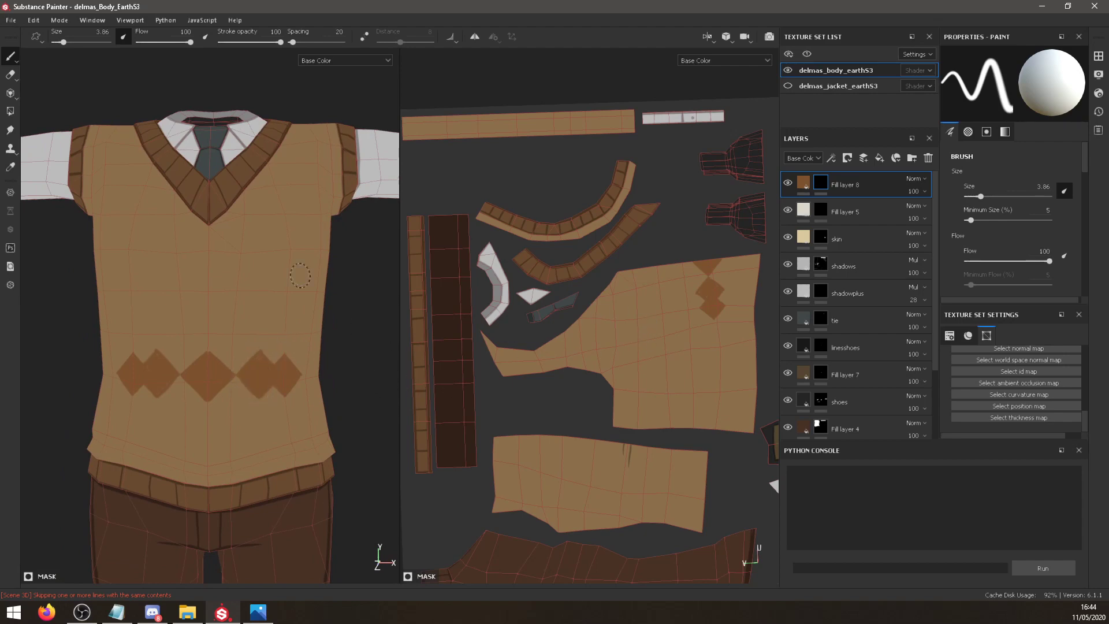
Erase the outer diamond that overlaps the one beside the central diamond.
{"action": "left_click", "coordinate": [10, 74]}
{"action": "mouse_move", "coordinate": [298, 364]}
{"action": "left_mouse_down"}
{"action": "mouse_move", "coordinate": [292, 386]}
{"action": "mouse_move", "coordinate": [272, 394]}
{"action": "left_mouse_up"}
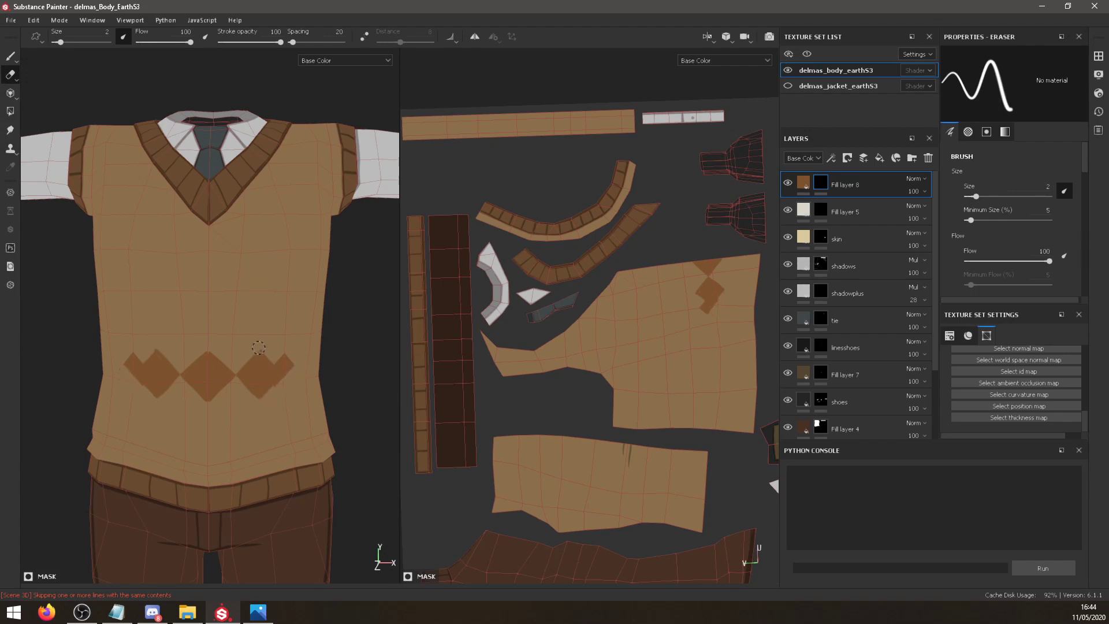
{"action": "mouse_move", "coordinate": [258, 348]}
{"action": "left_mouse_down"}
{"action": "mouse_move", "coordinate": [292, 375]}
{"action": "mouse_move", "coordinate": [284, 353]}
{"action": "left_mouse_up"}
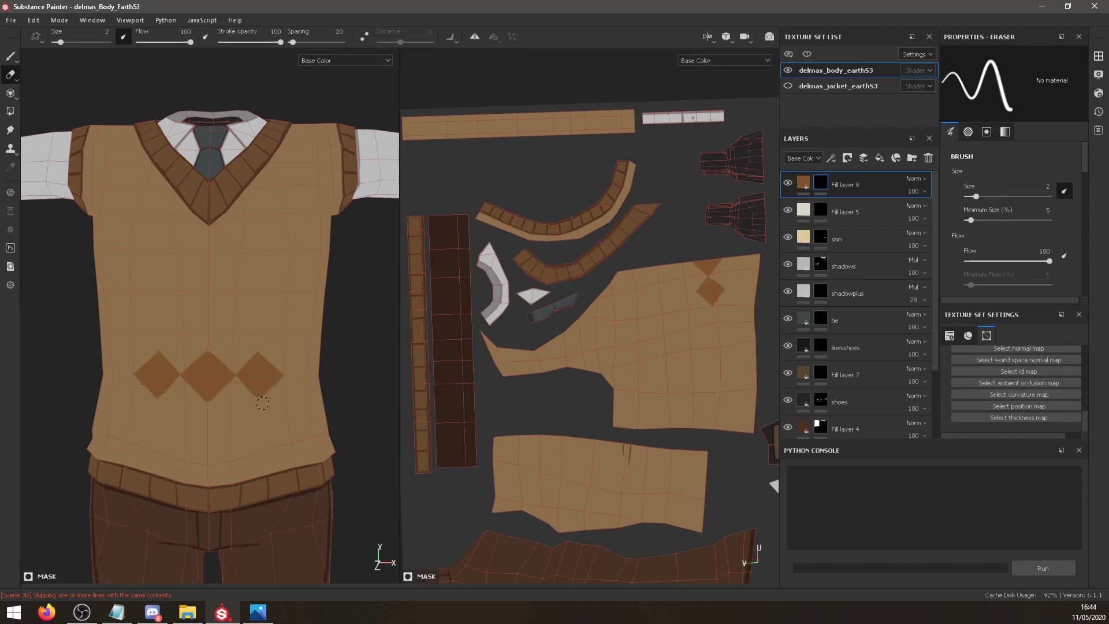
Paint three more diamonds continuing the row around the vest's side.
{"action": "left_click", "coordinate": [11, 56]}
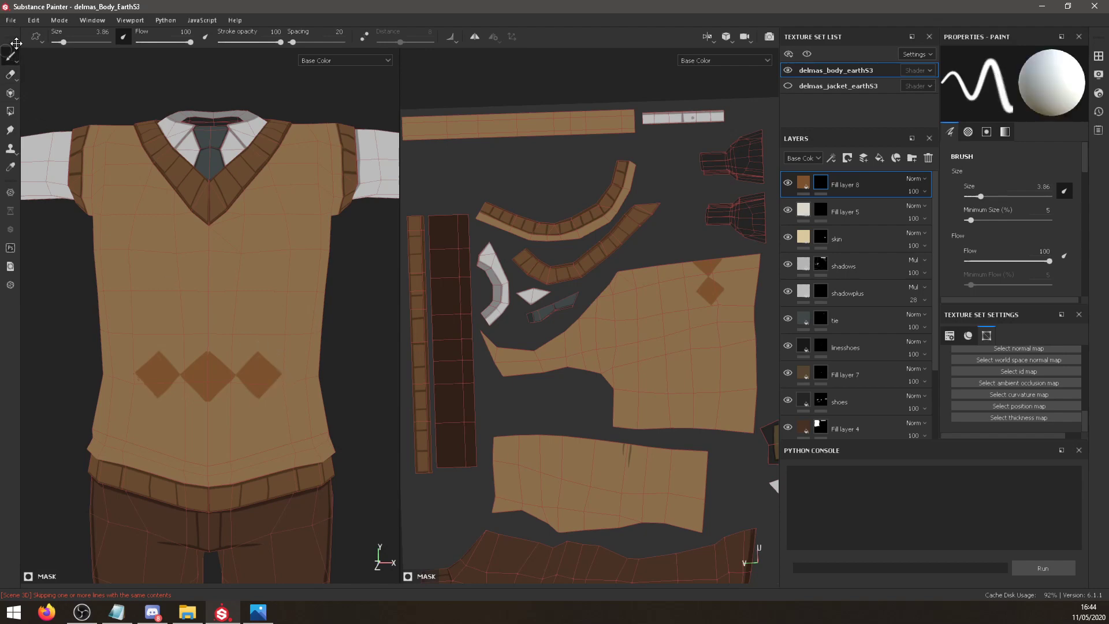
{"action": "mouse_move", "coordinate": [328, 375]}
{"action": "left_mouse_down", "text": "alt"}
{"action": "mouse_move", "coordinate": [273, 368]}
{"action": "mouse_move", "coordinate": [307, 357]}
{"action": "mouse_move", "coordinate": [303, 397]}
{"action": "left_mouse_up", "text": "alt"}
{"action": "mouse_move", "coordinate": [307, 357]}
{"action": "left_mouse_down"}
{"action": "mouse_move", "coordinate": [321, 375]}
{"action": "mouse_move", "coordinate": [292, 375]}
{"action": "mouse_move", "coordinate": [297, 364]}
{"action": "mouse_move", "coordinate": [306, 398]}
{"action": "mouse_move", "coordinate": [337, 365]}
{"action": "mouse_move", "coordinate": [353, 370]}
{"action": "mouse_move", "coordinate": [332, 379]}
{"action": "mouse_move", "coordinate": [317, 369]}
{"action": "mouse_move", "coordinate": [334, 388]}
{"action": "mouse_move", "coordinate": [338, 346]}
{"action": "mouse_move", "coordinate": [351, 366]}
{"action": "mouse_move", "coordinate": [341, 377]}
{"action": "mouse_move", "coordinate": [335, 358]}
{"action": "mouse_move", "coordinate": [331, 380]}
{"action": "mouse_move", "coordinate": [342, 372]}
{"action": "mouse_move", "coordinate": [334, 360]}
{"action": "mouse_move", "coordinate": [379, 348]}
{"action": "mouse_move", "coordinate": [369, 384]}
{"action": "mouse_move", "coordinate": [382, 370]}
{"action": "mouse_move", "coordinate": [370, 355]}
{"action": "mouse_move", "coordinate": [188, 366]}
{"action": "mouse_move", "coordinate": [365, 389]}
{"action": "left_mouse_up"}
{"action": "scroll", "coordinate": [248, 376], "scroll_direction": "down", "scroll_amount": 10}
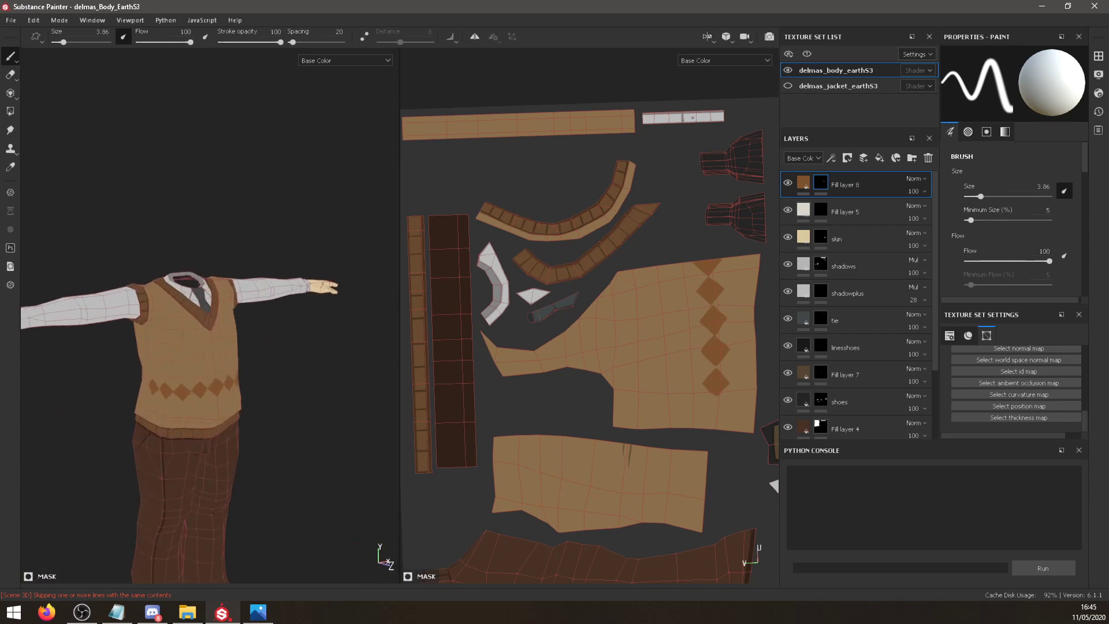
Switch to Photos and examine the Delmas reference images for the vest's diamond pattern, moving the viewer aside when done.
{"action": "key", "text": "alt+Tab"}
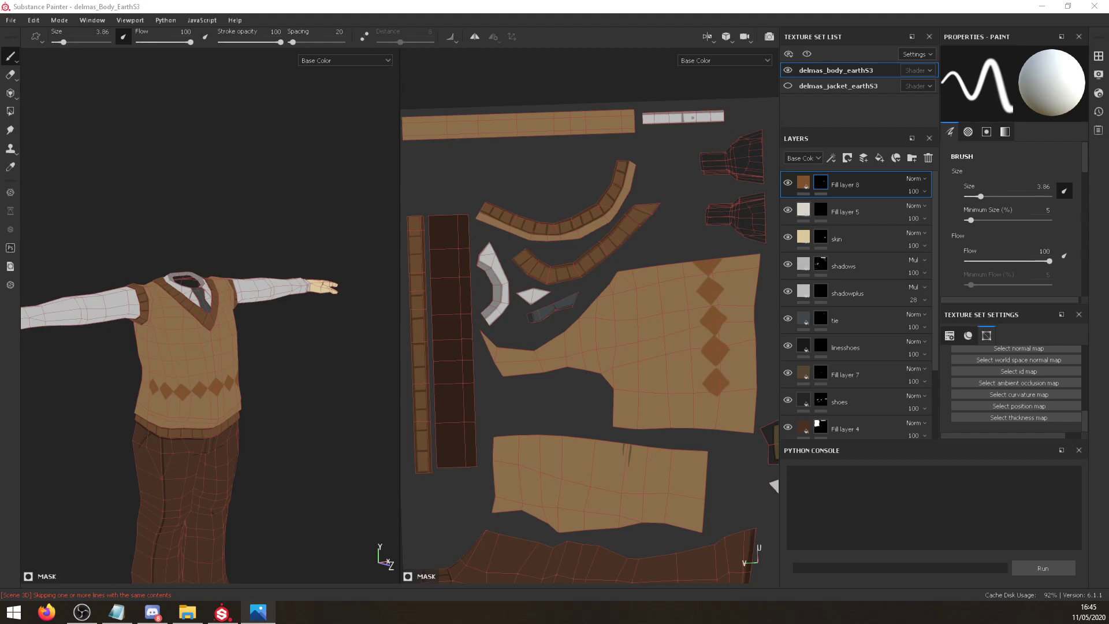
{"action": "left_click_drag", "start_coordinate": [0, 249], "coordinate": [598, 230]}
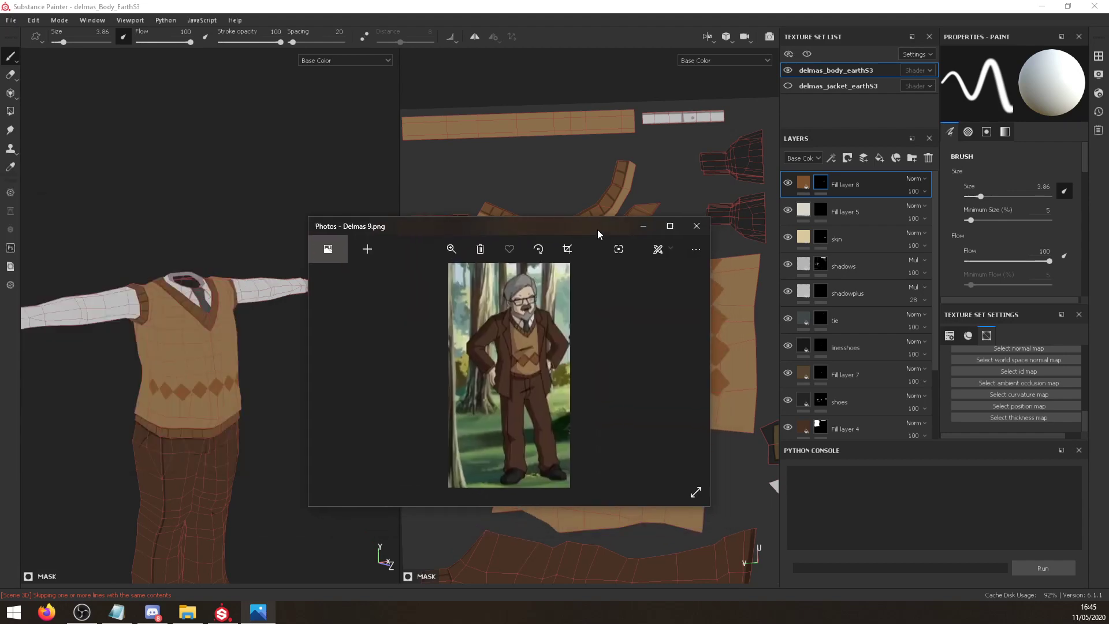
{"action": "scroll", "coordinate": [611, 293], "scroll_direction": "down", "scroll_amount": 3}
{"action": "scroll", "coordinate": [609, 293], "scroll_direction": "down", "scroll_amount": 1}
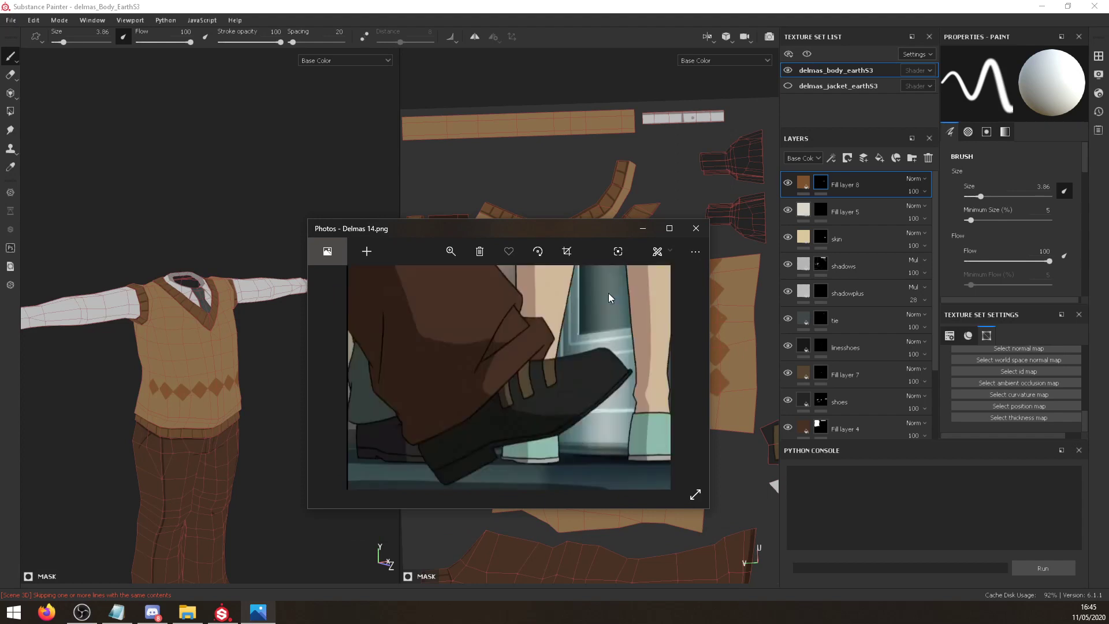
{"action": "scroll", "coordinate": [606, 293], "scroll_direction": "up", "scroll_amount": 3}
{"action": "scroll", "coordinate": [606, 293], "scroll_direction": "down", "scroll_amount": 1}
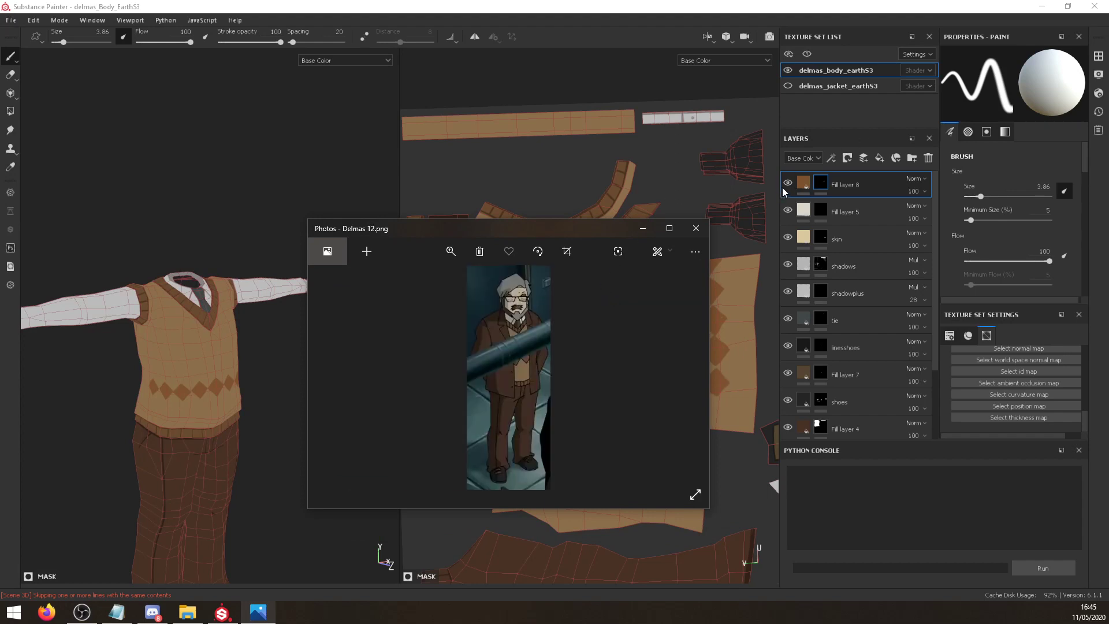
{"action": "scroll", "coordinate": [551, 292], "scroll_direction": "down", "scroll_amount": 2}
{"action": "scroll", "coordinate": [547, 284], "scroll_direction": "up", "scroll_amount": 4}
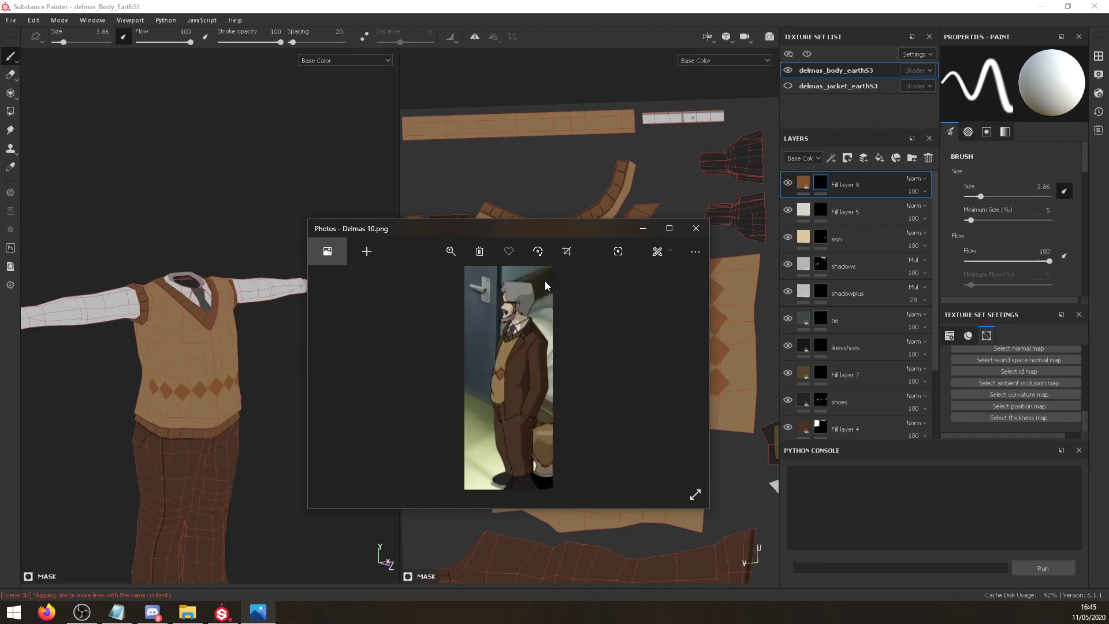
{"action": "left_click_drag", "start_coordinate": [567, 226], "coordinate": [0, 266]}
Erase the central diamond from the vest's lower front.
{"action": "mouse_move", "coordinate": [220, 337]}
{"action": "left_mouse_down", "text": "alt"}
{"action": "mouse_move", "coordinate": [218, 387]}
{"action": "mouse_move", "coordinate": [235, 348]}
{"action": "left_mouse_up", "text": "alt"}
{"action": "scroll", "coordinate": [223, 346], "scroll_direction": "up", "scroll_amount": 5, "text": "alt"}
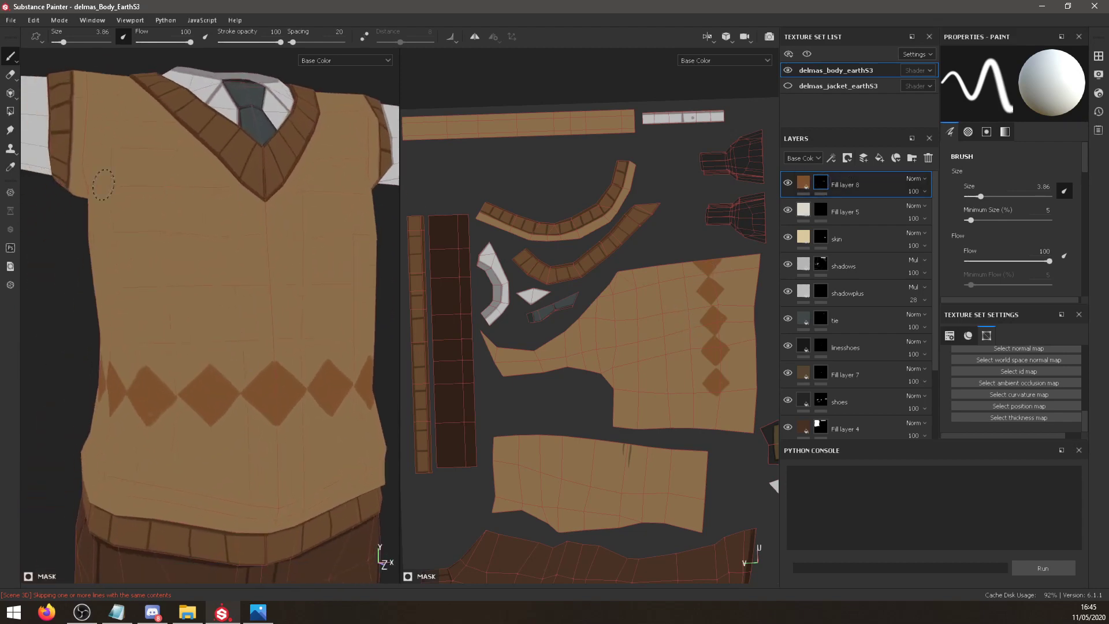
{"action": "left_click", "coordinate": [10, 75]}
{"action": "mouse_move", "coordinate": [273, 367]}
{"action": "left_mouse_down"}
{"action": "mouse_move", "coordinate": [276, 407]}
{"action": "mouse_move", "coordinate": [274, 369]}
{"action": "left_mouse_up"}
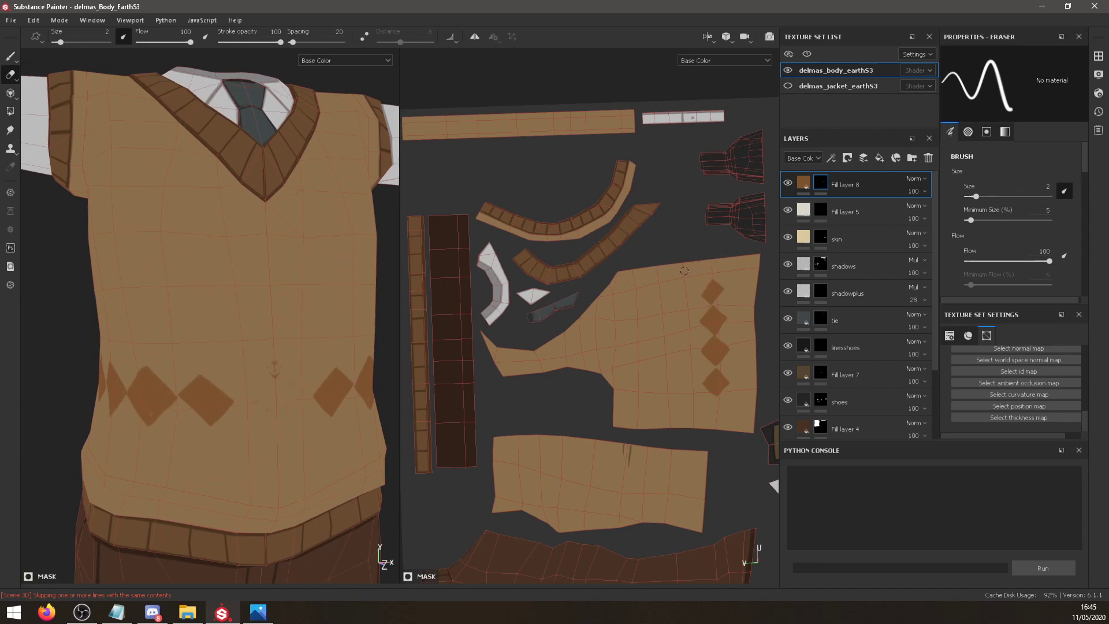
Paint a mirrored pair of diamonds flanking the vest's centre line and erase the neighbouring diamonds they overlap.
{"action": "left_click", "coordinate": [10, 56]}
{"action": "mouse_move", "coordinate": [700, 274]}
{"action": "left_mouse_down"}
{"action": "mouse_move", "coordinate": [713, 261]}
{"action": "mouse_move", "coordinate": [720, 279]}
{"action": "mouse_move", "coordinate": [715, 269]}
{"action": "left_mouse_up"}
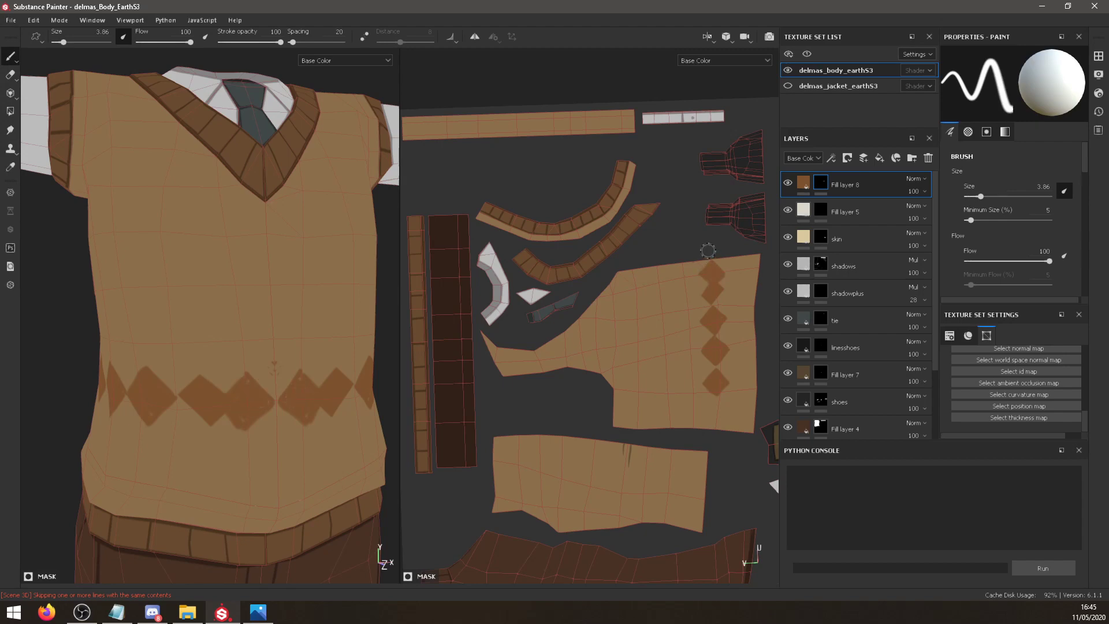
{"action": "left_click", "coordinate": [11, 75]}
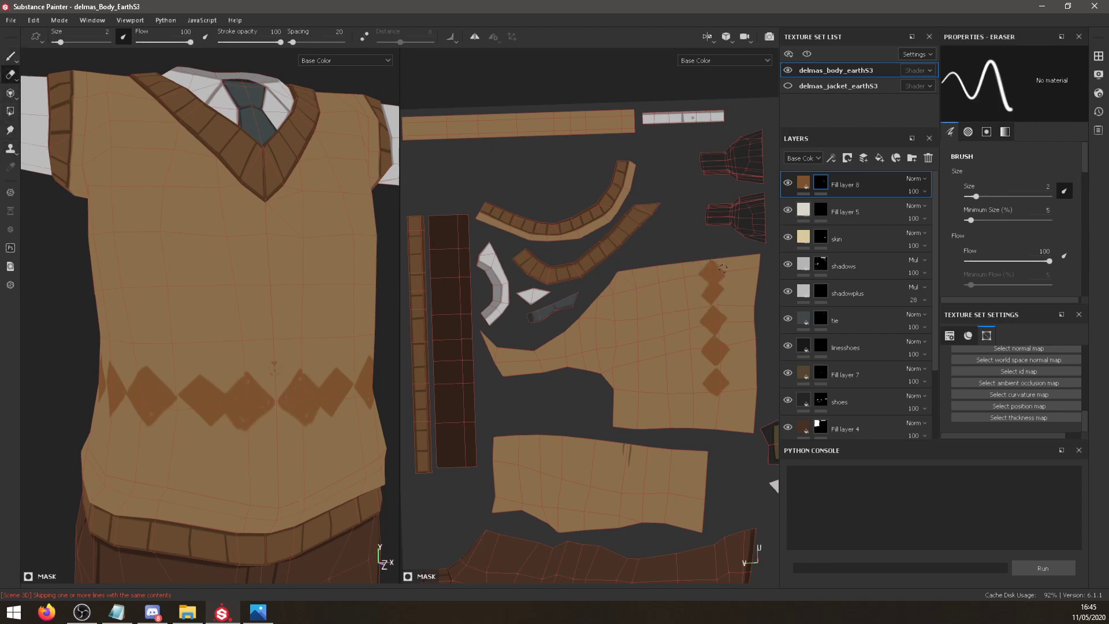
{"action": "mouse_move", "coordinate": [713, 290]}
{"action": "left_mouse_down"}
{"action": "mouse_move", "coordinate": [701, 278]}
{"action": "mouse_move", "coordinate": [704, 289]}
{"action": "mouse_move", "coordinate": [724, 285]}
{"action": "left_mouse_up"}
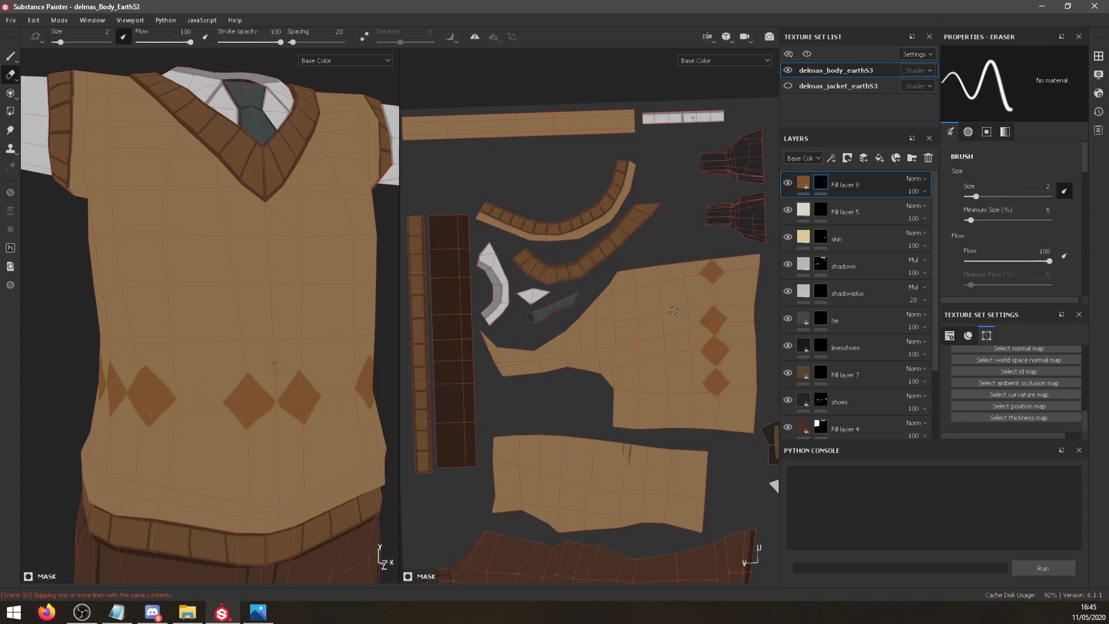
Enlarge the mirrored pair of front diamonds so they nearly meet at the centre line, and clean up their edges.
{"action": "left_click", "coordinate": [9, 56]}
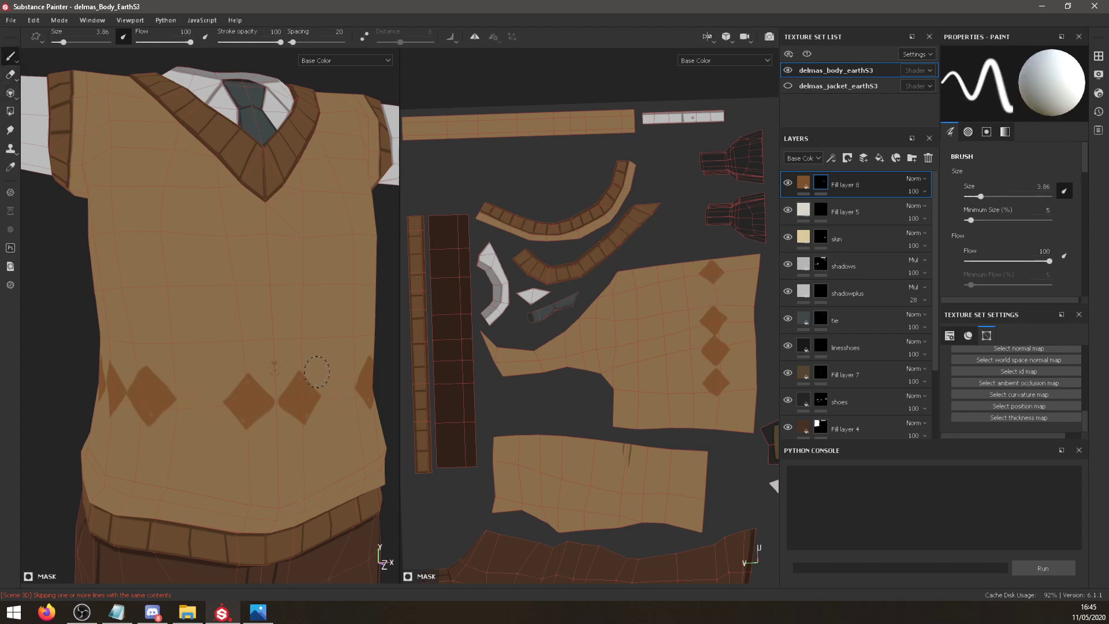
{"action": "mouse_move", "coordinate": [316, 372]}
{"action": "left_mouse_down", "text": "alt"}
{"action": "mouse_move", "coordinate": [265, 391]}
{"action": "mouse_move", "coordinate": [238, 383]}
{"action": "mouse_move", "coordinate": [222, 403]}
{"action": "left_mouse_up", "text": "alt"}
{"action": "key", "text": "ctrl+z"}
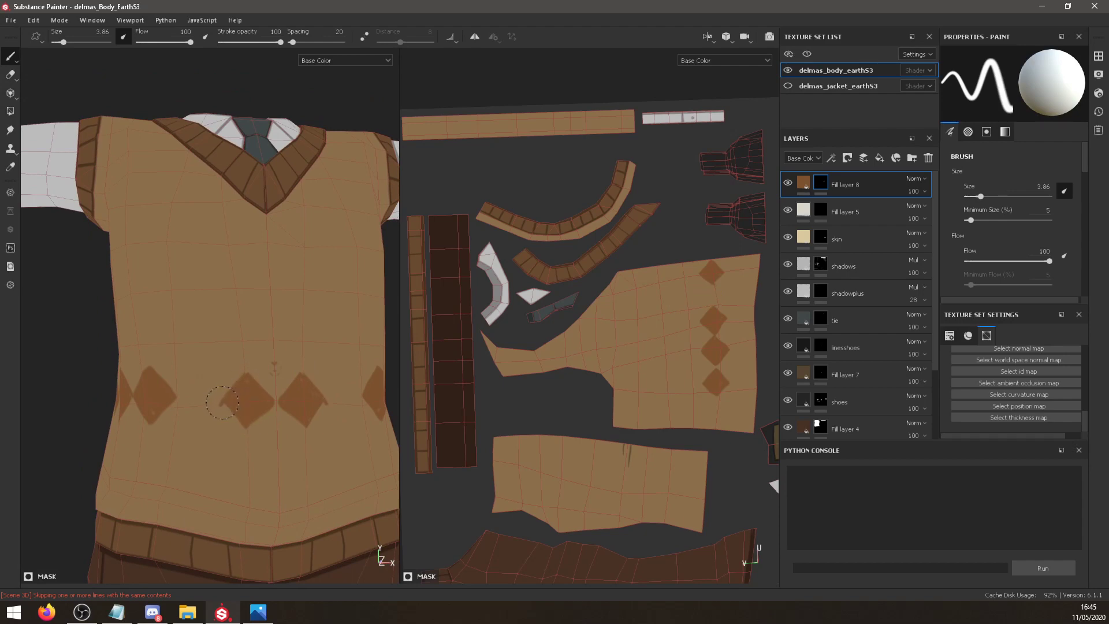
{"action": "key", "text": "ctrl+z"}
{"action": "mouse_move", "coordinate": [219, 405]}
{"action": "left_mouse_down"}
{"action": "mouse_move", "coordinate": [248, 434]}
{"action": "mouse_move", "coordinate": [273, 404]}
{"action": "mouse_move", "coordinate": [236, 377]}
{"action": "left_mouse_up"}
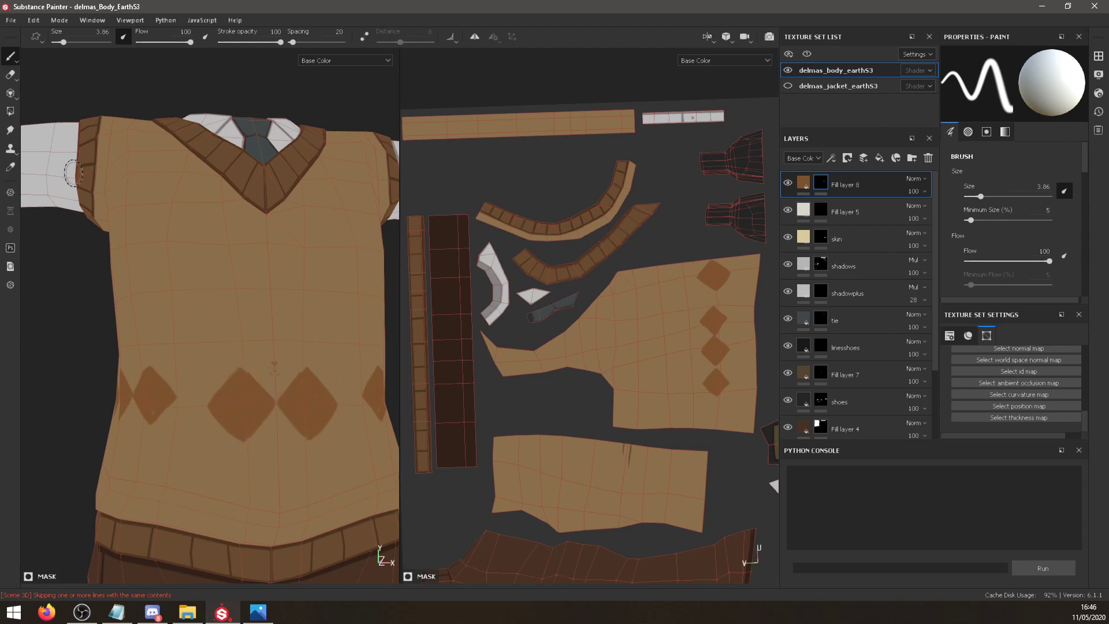
{"action": "left_click", "coordinate": [9, 74]}
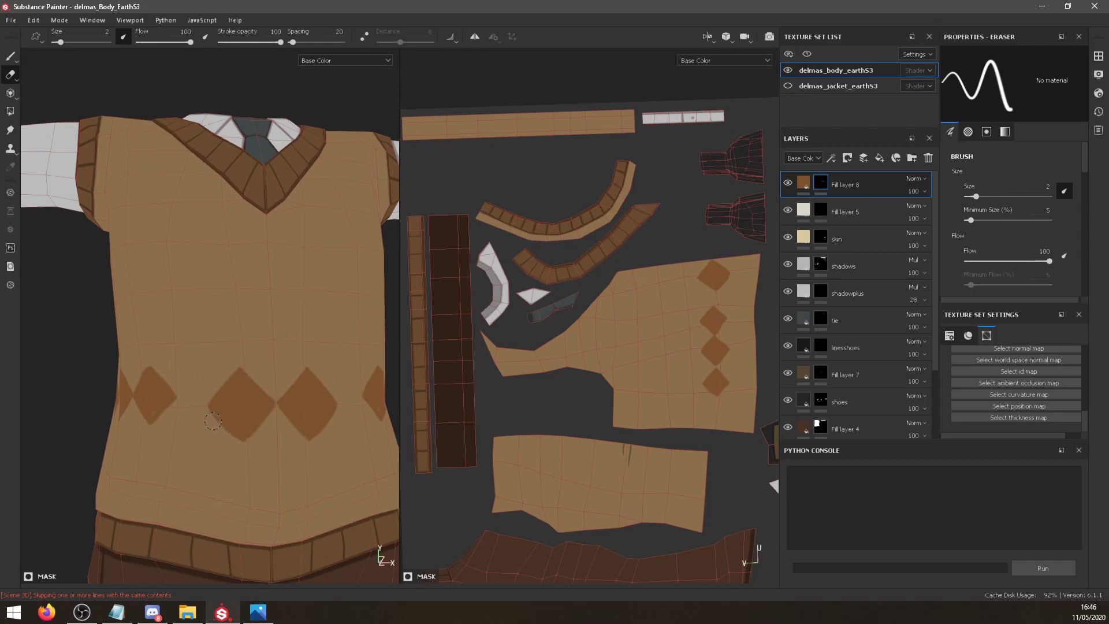
{"action": "left_click_drag", "start_coordinate": [233, 366], "coordinate": [279, 372], "text": "alt"}
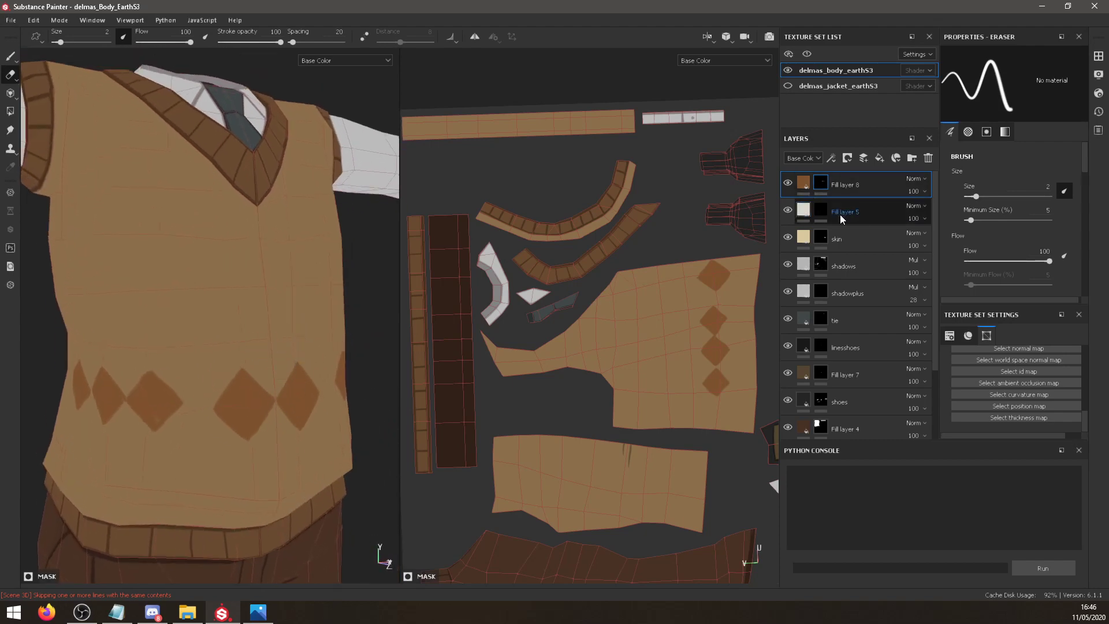
Show the jacket texture set to check the diamonds under it, toggle Fill layer 8 for comparison, and hide the jacket again.
{"action": "left_click", "coordinate": [788, 85]}
{"action": "left_click_drag", "start_coordinate": [235, 230], "coordinate": [173, 227], "text": "alt"}
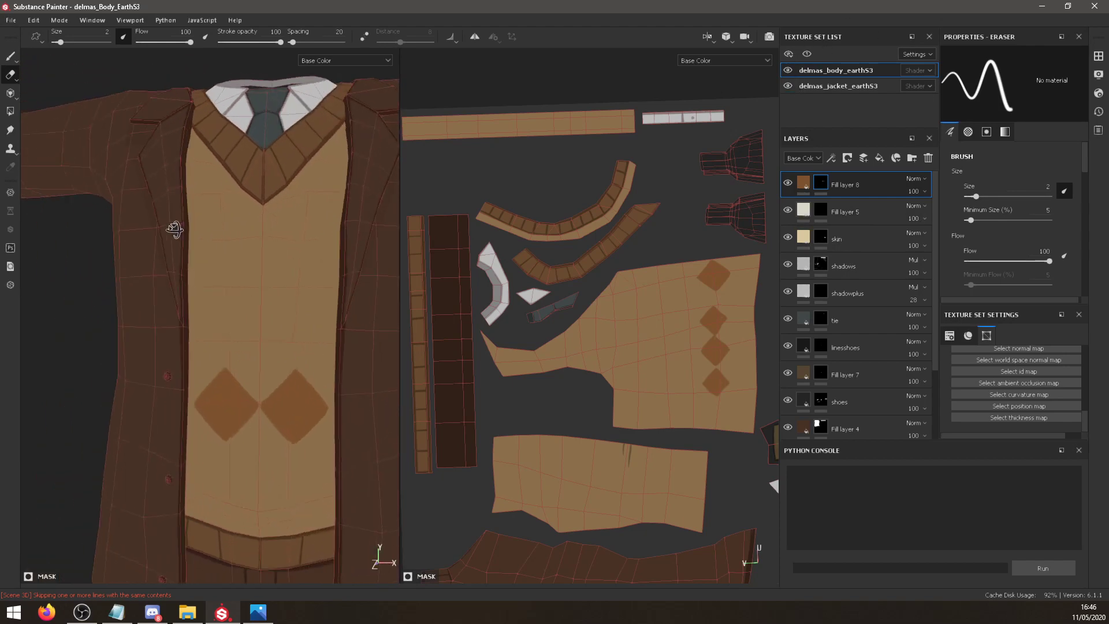
{"action": "left_click_drag", "start_coordinate": [184, 268], "coordinate": [211, 283], "text": "alt"}
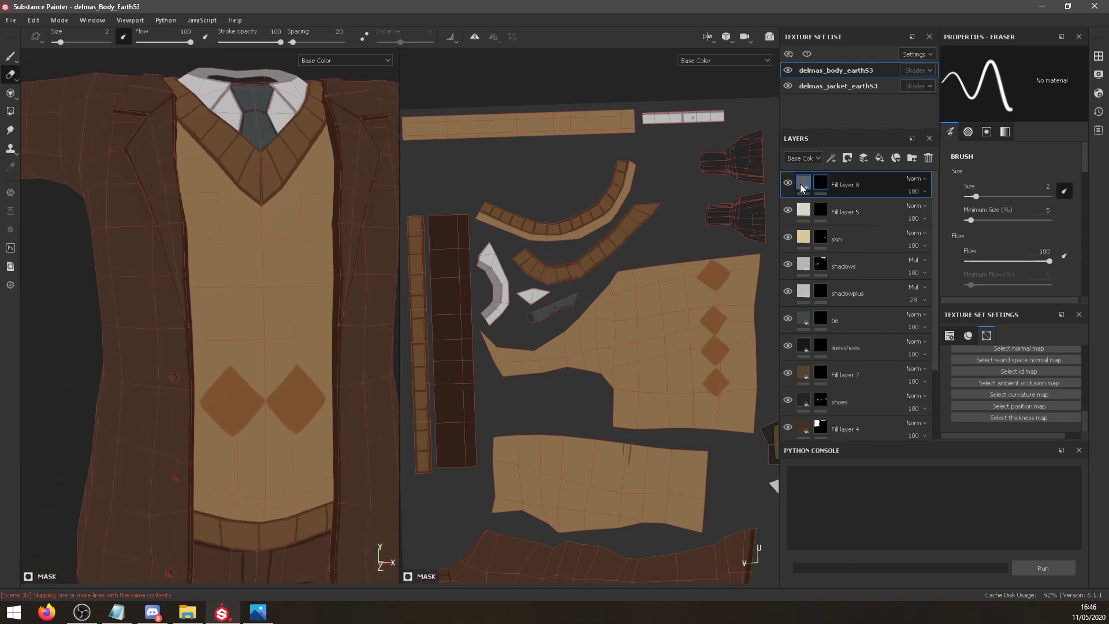
{"action": "left_click_drag", "start_coordinate": [220, 216], "coordinate": [265, 228], "text": "alt"}
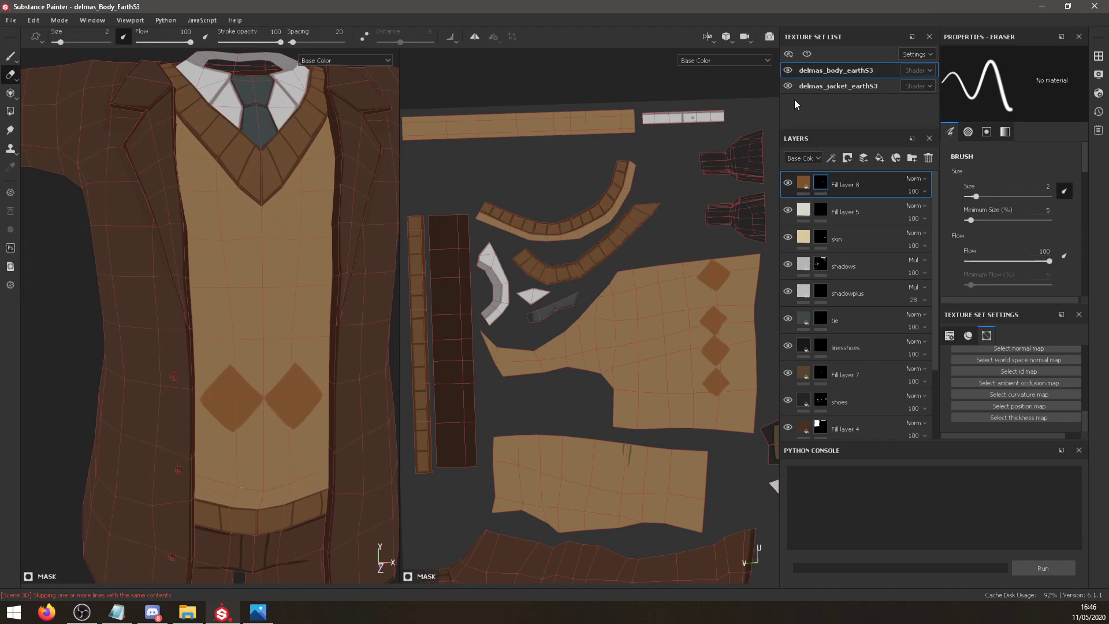
{"action": "left_click", "coordinate": [789, 183]}
{"action": "left_click", "coordinate": [787, 184]}
{"action": "left_click", "coordinate": [787, 184]}
{"action": "left_click", "coordinate": [787, 184]}
{"action": "left_click", "coordinate": [788, 185]}
{"action": "left_click", "coordinate": [788, 184]}
{"action": "left_click", "coordinate": [788, 70]}
{"action": "left_click", "coordinate": [788, 70]}
{"action": "left_click", "coordinate": [788, 85]}
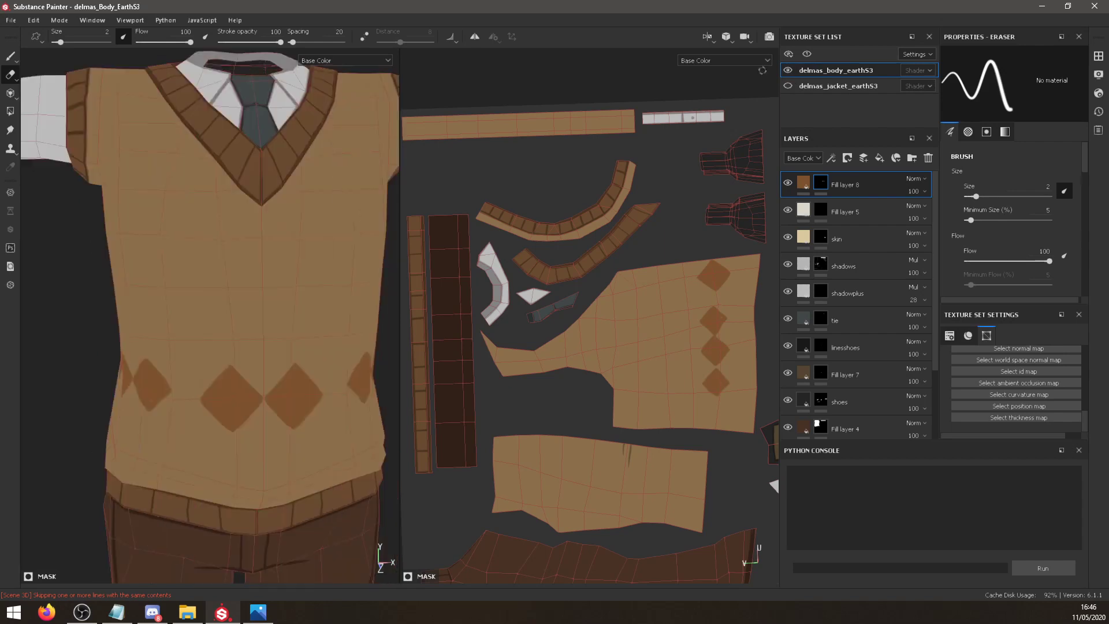
Paint a larger diamond beside the front pair and erase the smaller diamond it overlaps.
{"action": "left_click", "coordinate": [11, 56]}
{"action": "left_click_drag", "start_coordinate": [280, 323], "coordinate": [278, 259], "text": "alt"}
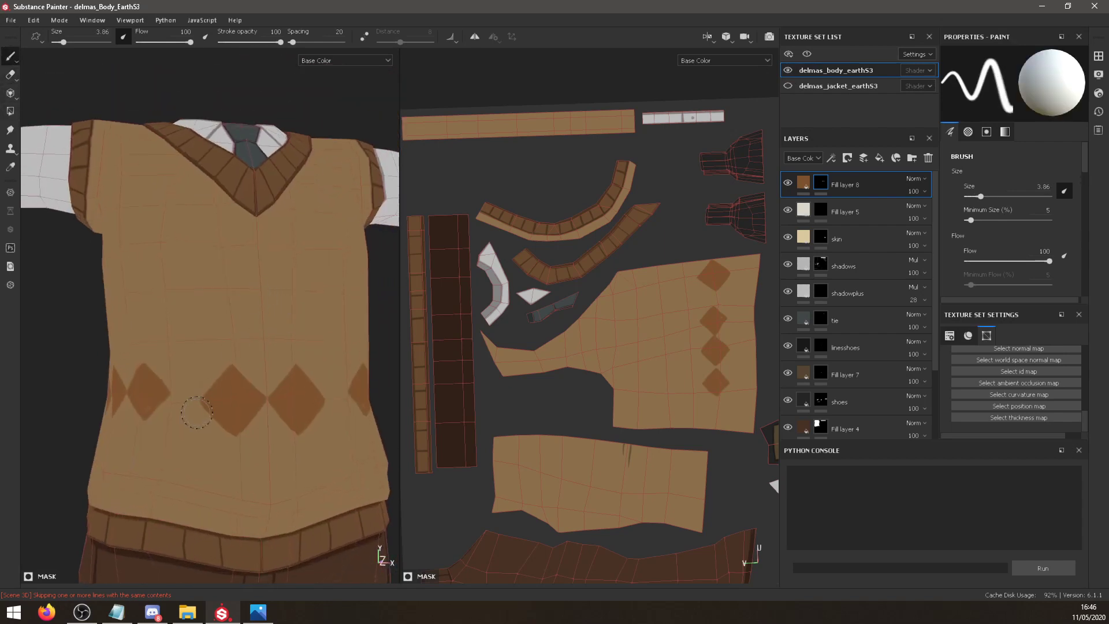
{"action": "mouse_move", "coordinate": [178, 379]}
{"action": "left_mouse_down"}
{"action": "mouse_move", "coordinate": [186, 404]}
{"action": "mouse_move", "coordinate": [156, 420]}
{"action": "mouse_move", "coordinate": [174, 385]}
{"action": "left_mouse_up"}
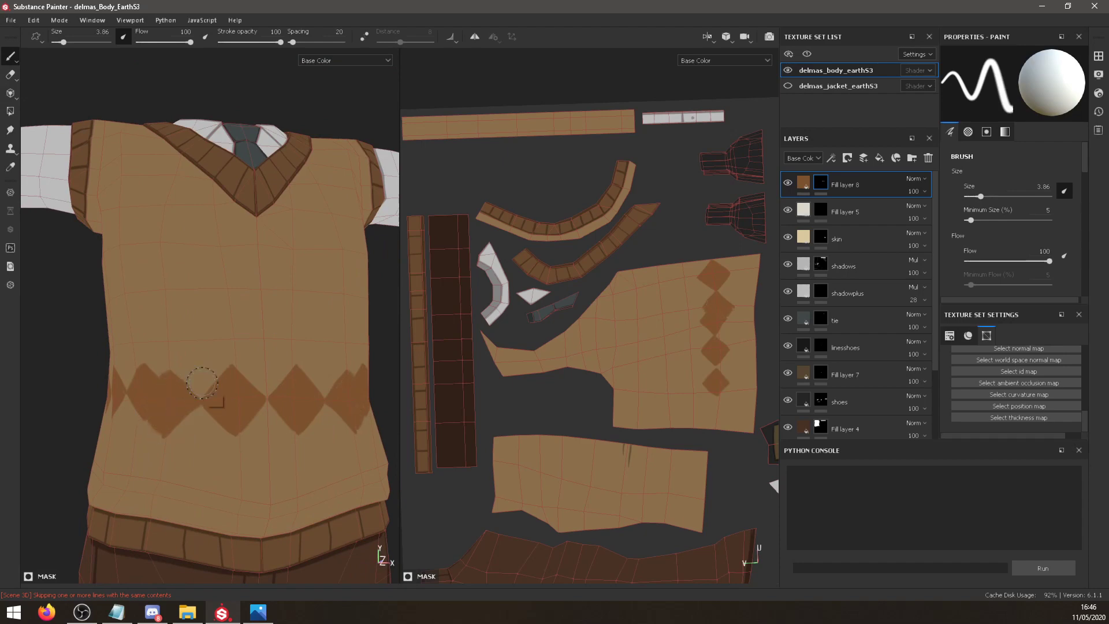
{"action": "mouse_move", "coordinate": [302, 358]}
{"action": "left_mouse_down", "text": "alt"}
{"action": "mouse_move", "coordinate": [293, 369]}
{"action": "mouse_move", "coordinate": [317, 384]}
{"action": "mouse_move", "coordinate": [231, 341]}
{"action": "left_mouse_up", "text": "alt"}
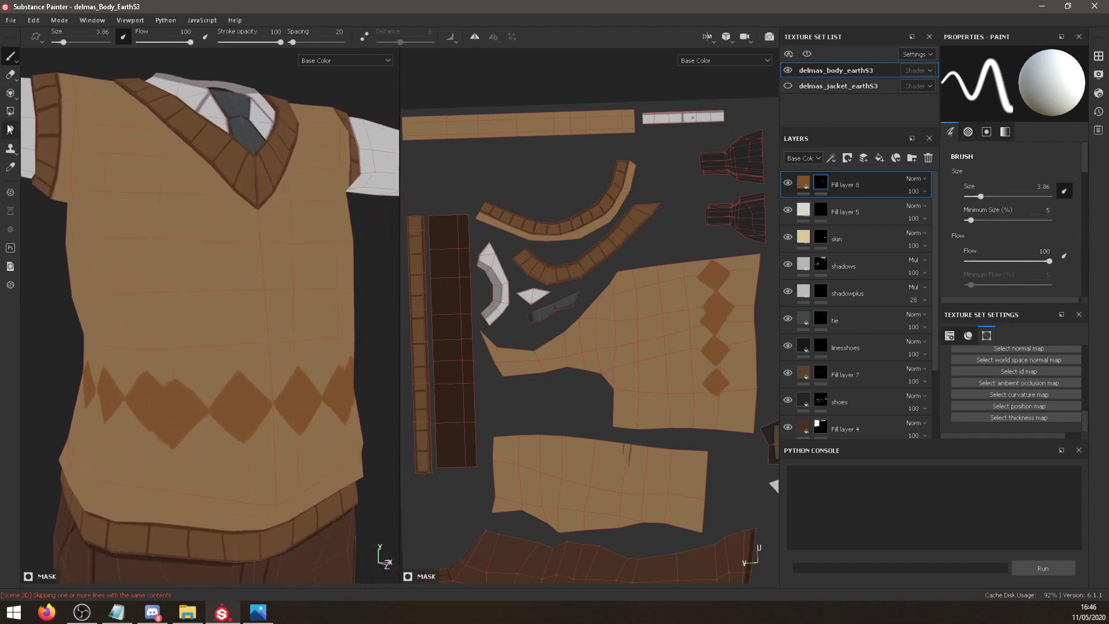
{"action": "left_click", "coordinate": [10, 74]}
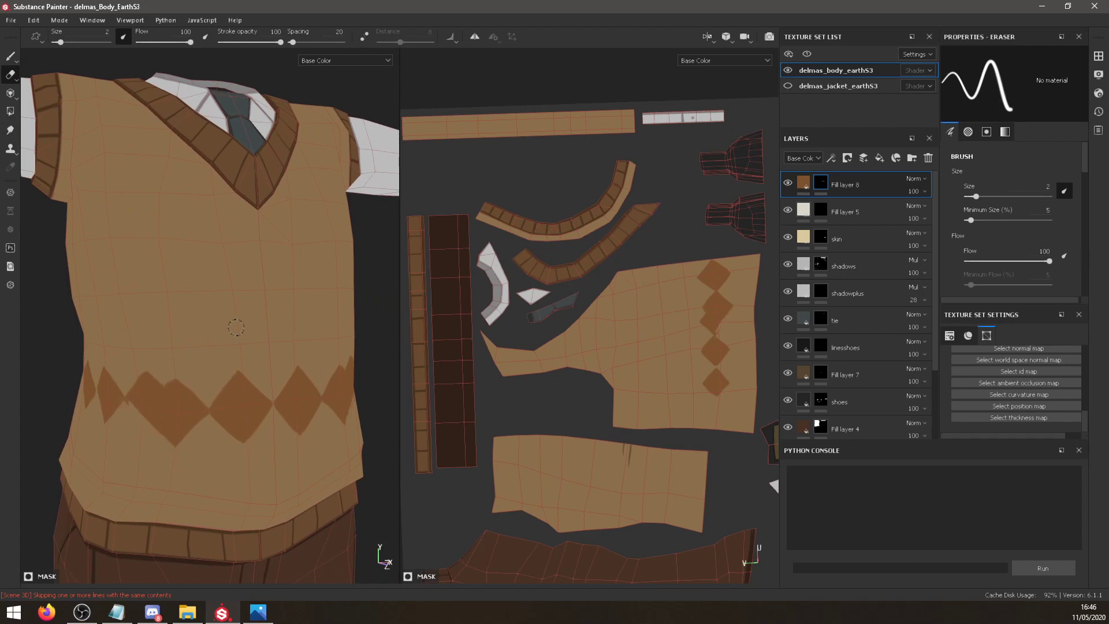
{"action": "mouse_move", "coordinate": [140, 411]}
{"action": "left_mouse_down"}
{"action": "mouse_move", "coordinate": [155, 398]}
{"action": "mouse_move", "coordinate": [135, 370]}
{"action": "left_mouse_up"}
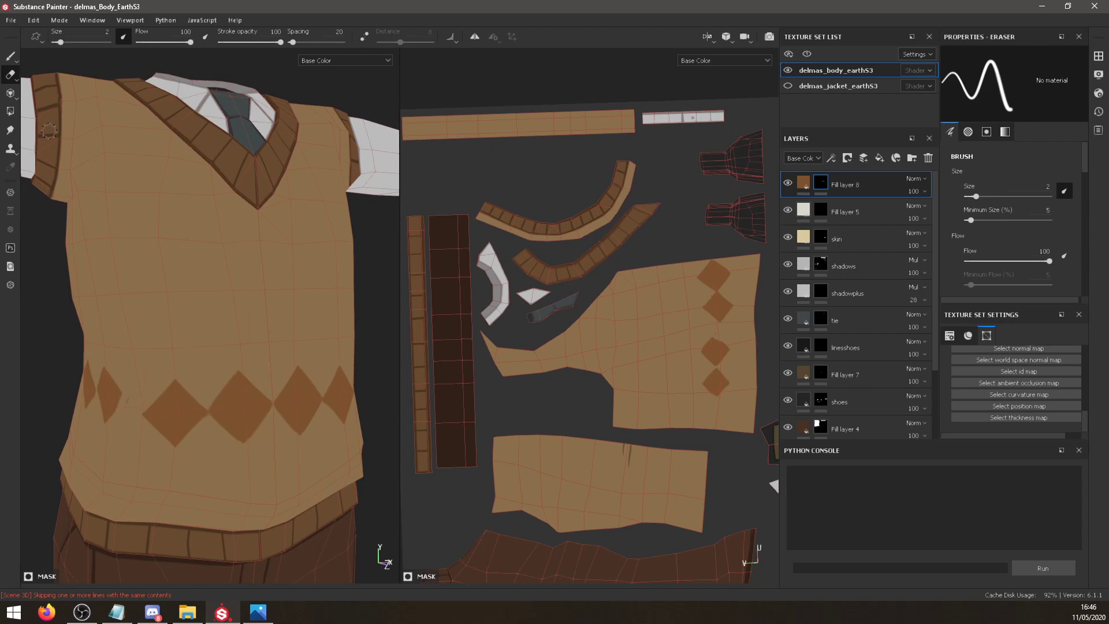
Paint the third diamond from the centre, toward the vest's side, and erase the old diamond overlapping it.
{"action": "left_click", "coordinate": [10, 56]}
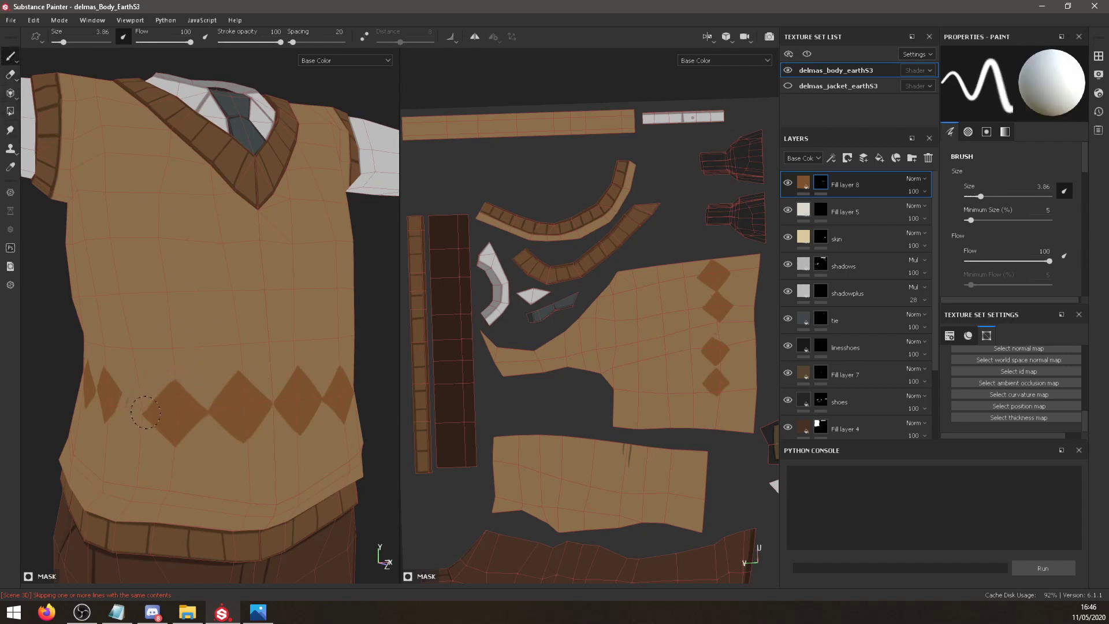
{"action": "mouse_move", "coordinate": [311, 345]}
{"action": "left_mouse_down", "text": "alt"}
{"action": "mouse_move", "coordinate": [312, 421]}
{"action": "mouse_move", "coordinate": [178, 400]}
{"action": "mouse_move", "coordinate": [216, 442]}
{"action": "mouse_move", "coordinate": [194, 471]}
{"action": "mouse_move", "coordinate": [159, 427]}
{"action": "left_mouse_up", "text": "alt"}
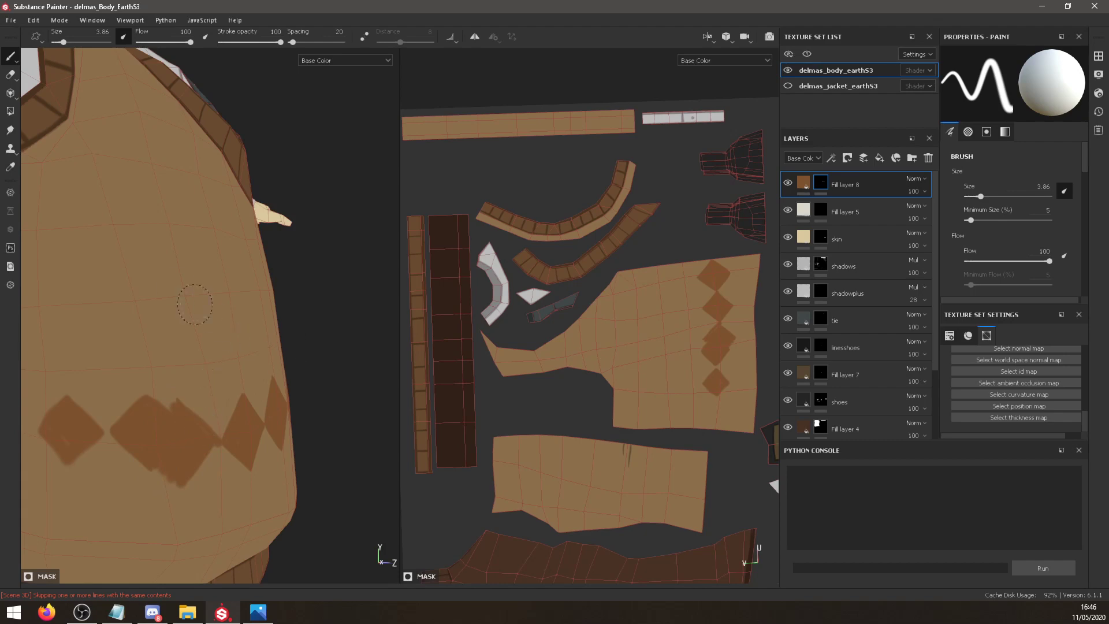
{"action": "left_click", "coordinate": [11, 74]}
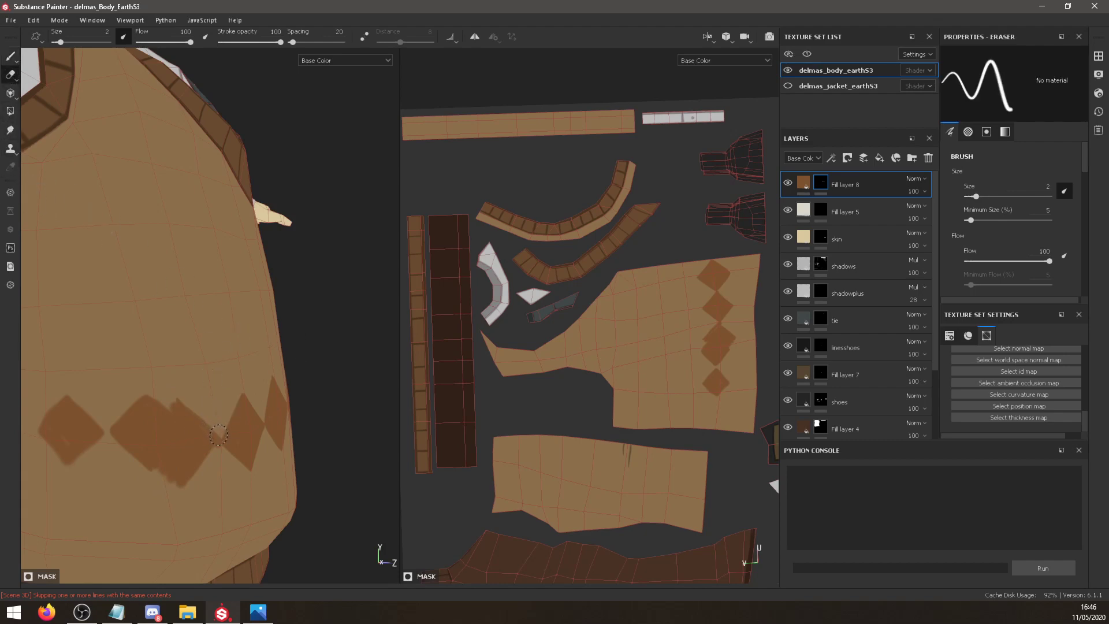
{"action": "mouse_move", "coordinate": [175, 396]}
{"action": "left_mouse_down"}
{"action": "mouse_move", "coordinate": [145, 444]}
{"action": "mouse_move", "coordinate": [173, 465]}
{"action": "mouse_move", "coordinate": [118, 442]}
{"action": "mouse_move", "coordinate": [163, 393]}
{"action": "mouse_move", "coordinate": [139, 399]}
{"action": "mouse_move", "coordinate": [109, 440]}
{"action": "left_mouse_up"}
{"action": "right_click_drag", "start_coordinate": [168, 380], "coordinate": [139, 401], "text": "alt"}
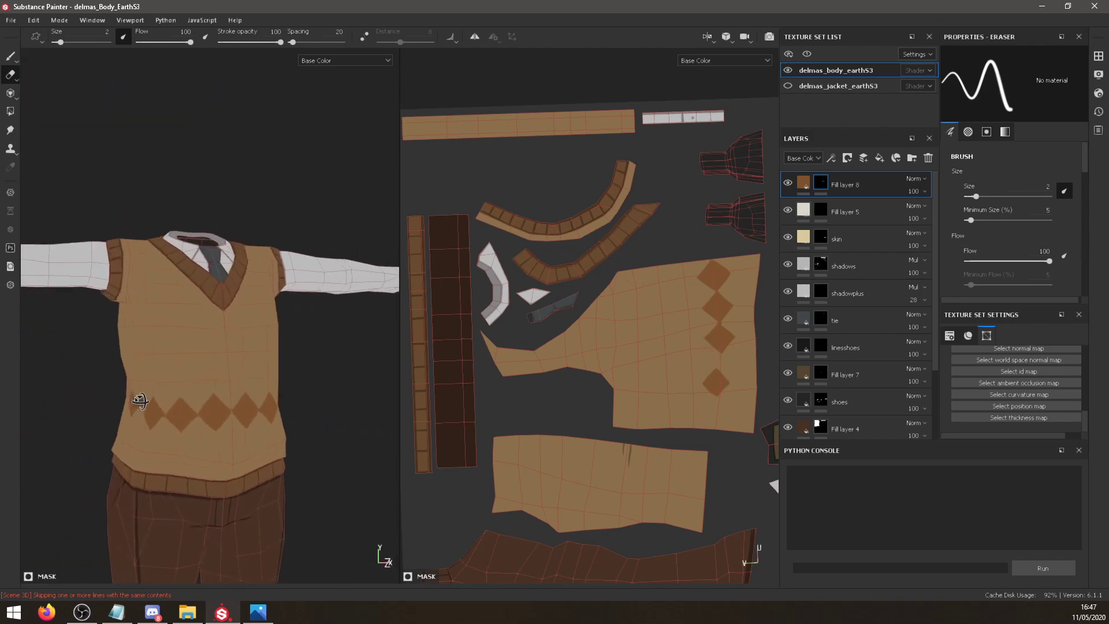
Paint the fourth diamond from the centre on the vest's side, erase the old diamond it overlaps, and clean up its edges.
{"action": "left_click_drag", "start_coordinate": [140, 400], "coordinate": [68, 379], "text": "alt"}
{"action": "scroll", "coordinate": [178, 428], "scroll_direction": "up", "scroll_amount": 3}
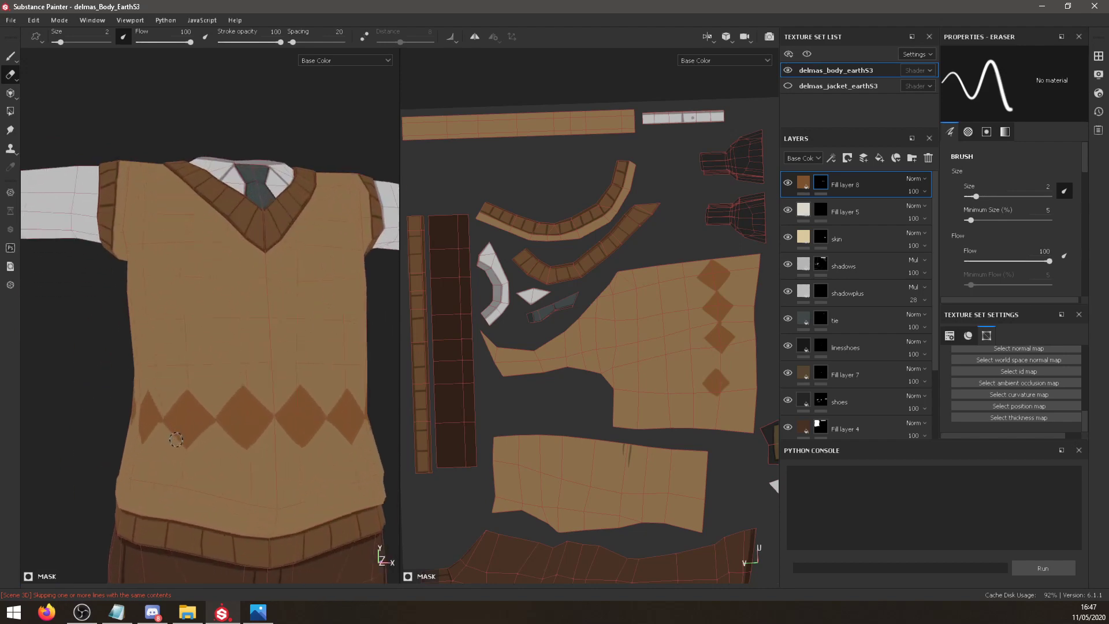
{"action": "mouse_move", "coordinate": [152, 426]}
{"action": "left_mouse_down", "text": "alt"}
{"action": "mouse_move", "coordinate": [267, 442]}
{"action": "mouse_move", "coordinate": [278, 429]}
{"action": "left_mouse_up", "text": "alt"}
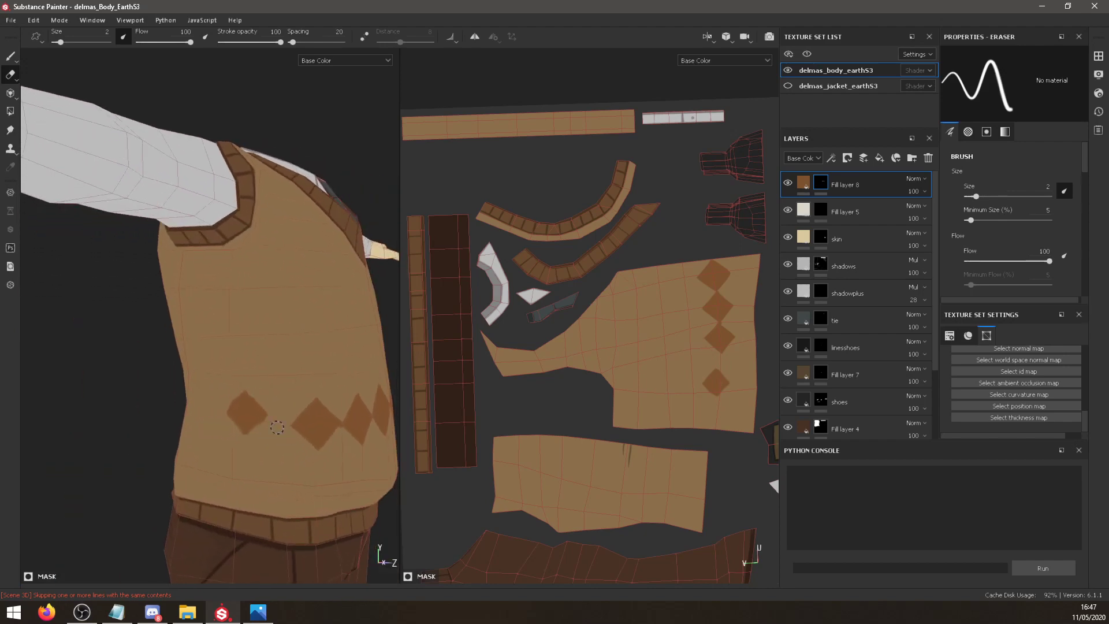
{"action": "left_click", "coordinate": [11, 56]}
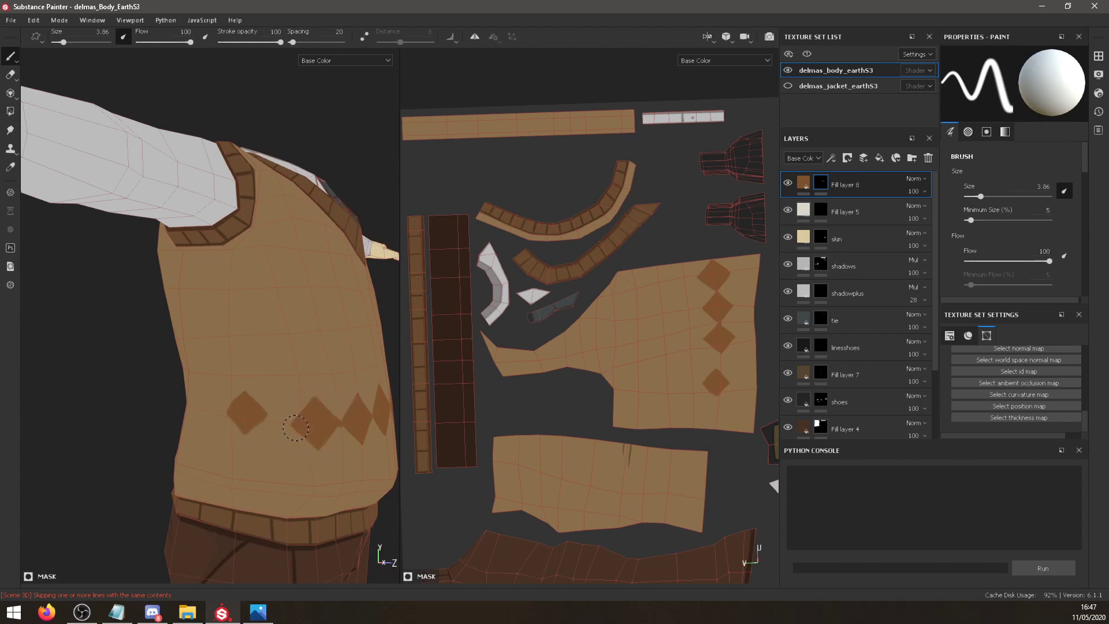
{"action": "left_click_drag", "start_coordinate": [339, 419], "coordinate": [370, 441], "text": "alt"}
{"action": "mouse_move", "coordinate": [274, 397]}
{"action": "left_mouse_down"}
{"action": "mouse_move", "coordinate": [294, 434]}
{"action": "mouse_move", "coordinate": [285, 438]}
{"action": "mouse_move", "coordinate": [276, 393]}
{"action": "mouse_move", "coordinate": [229, 430]}
{"action": "mouse_move", "coordinate": [253, 394]}
{"action": "left_mouse_up"}
{"action": "left_click", "coordinate": [9, 74]}
{"action": "left_click_drag", "start_coordinate": [271, 449], "coordinate": [250, 427]}
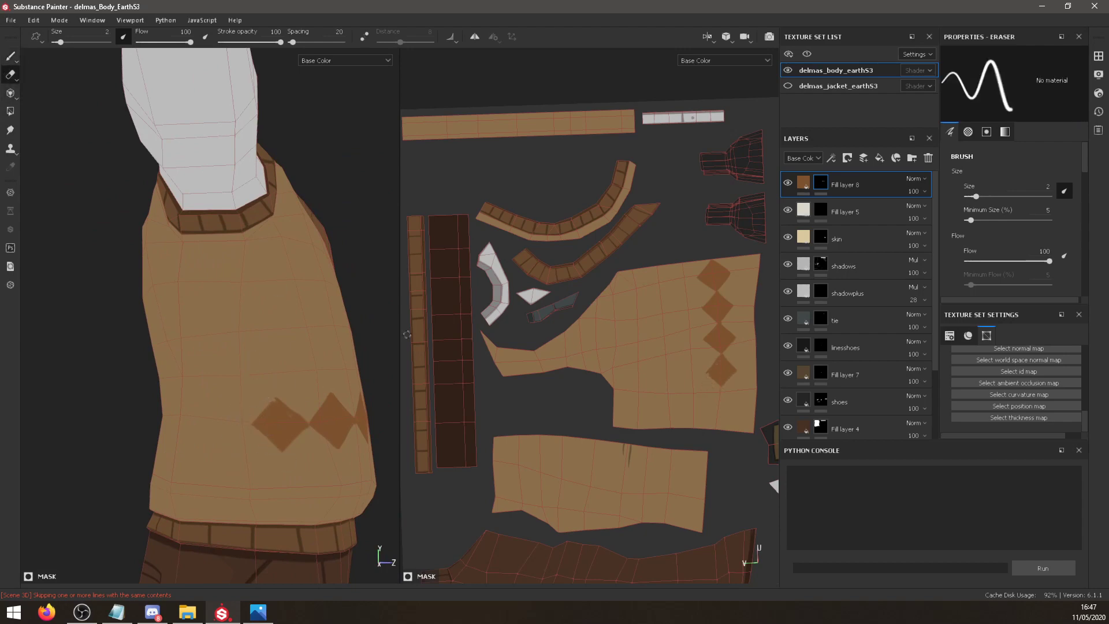
{"action": "left_click", "coordinate": [10, 56]}
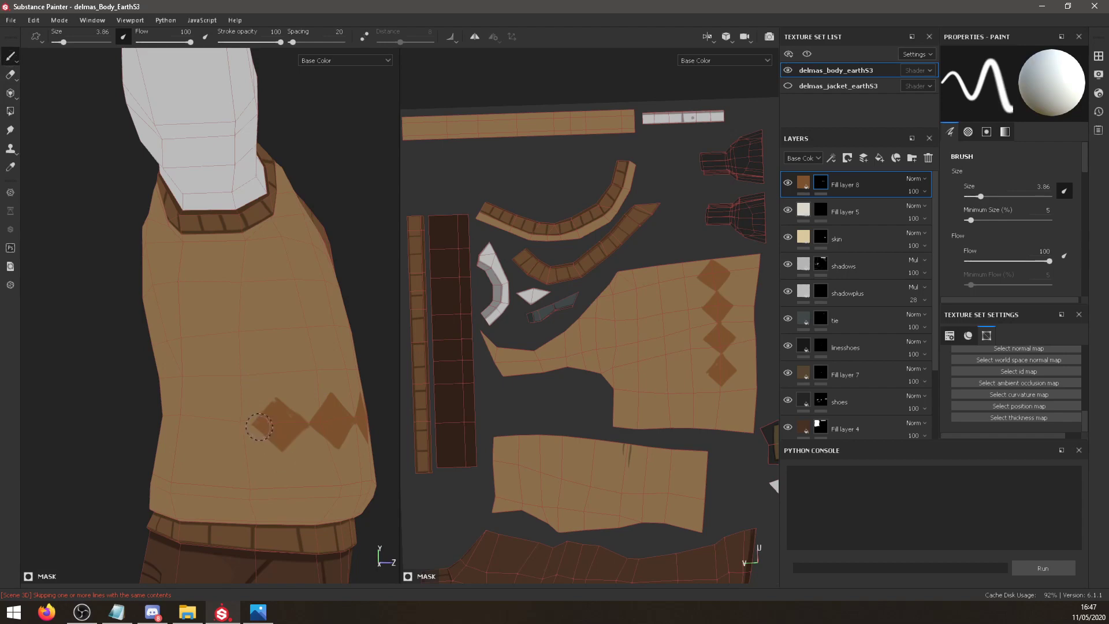
{"action": "mouse_move", "coordinate": [261, 427]}
{"action": "left_mouse_down"}
{"action": "mouse_move", "coordinate": [266, 444]}
{"action": "mouse_move", "coordinate": [267, 422]}
{"action": "left_mouse_up"}
{"action": "left_click", "coordinate": [15, 76]}
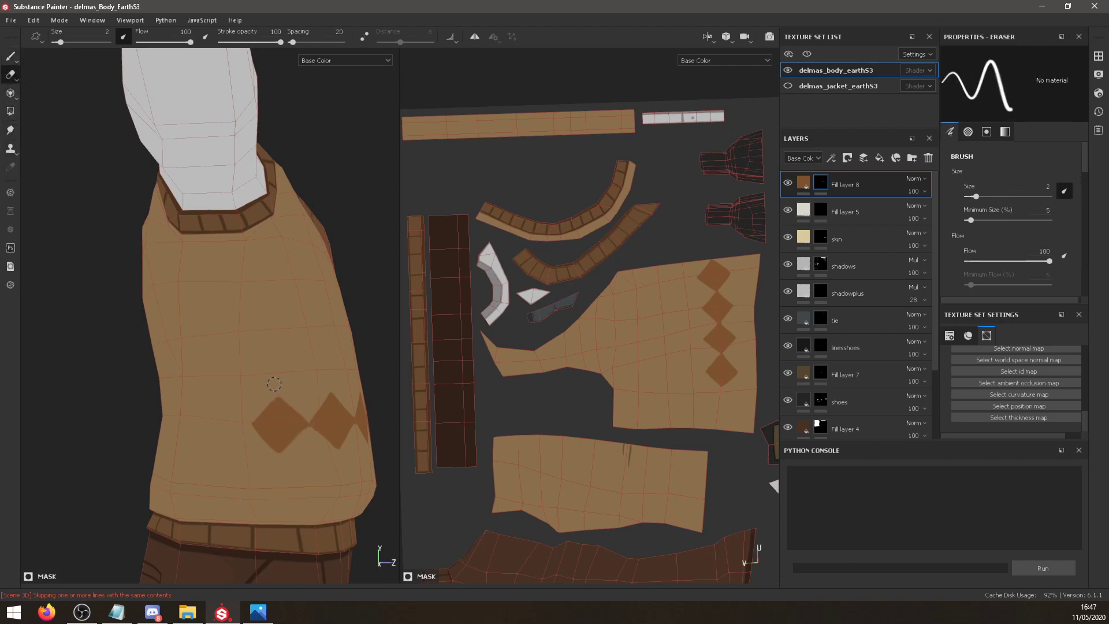
{"action": "left_click", "coordinate": [11, 57]}
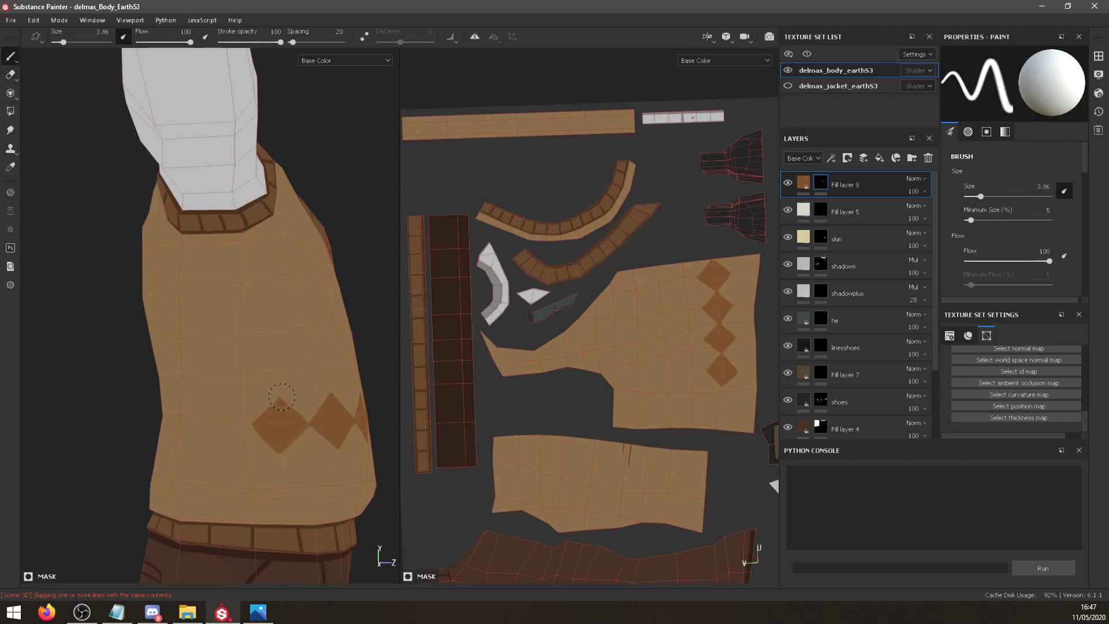
Paint two more diamonds around the vest's side, the second one crossing the side seam onto the back.
{"action": "mouse_move", "coordinate": [325, 383]}
{"action": "left_mouse_down", "text": "alt"}
{"action": "mouse_move", "coordinate": [290, 395]}
{"action": "mouse_move", "coordinate": [236, 455]}
{"action": "mouse_move", "coordinate": [231, 411]}
{"action": "mouse_move", "coordinate": [210, 424]}
{"action": "mouse_move", "coordinate": [232, 452]}
{"action": "left_mouse_up", "text": "alt"}
{"action": "key", "text": "ctrl+z"}
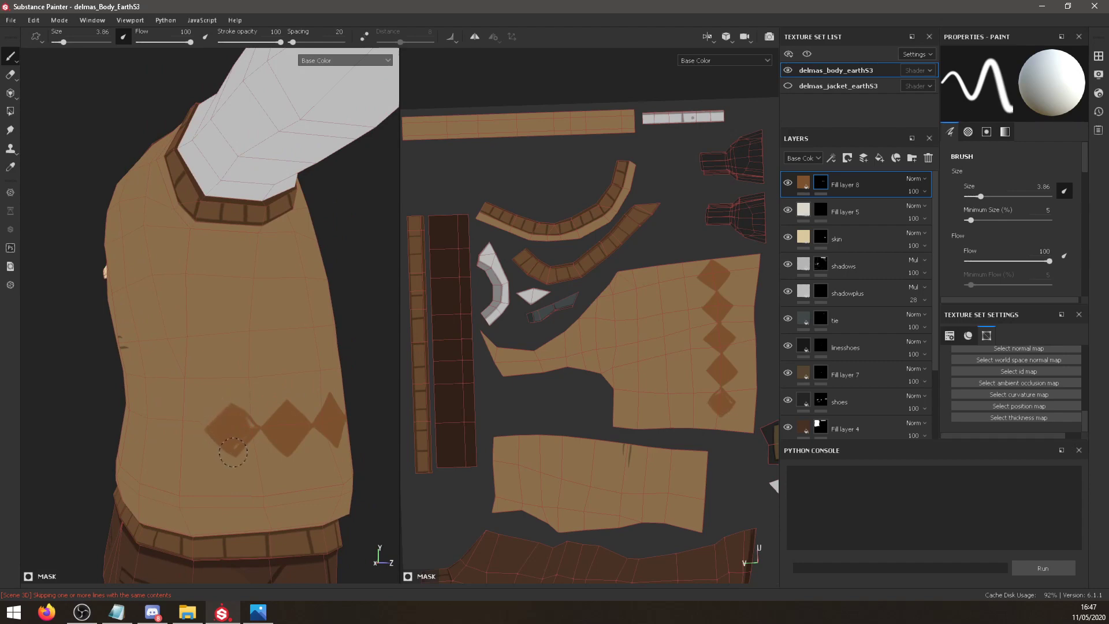
{"action": "mouse_move", "coordinate": [260, 411]}
{"action": "left_mouse_down", "text": "alt"}
{"action": "mouse_move", "coordinate": [300, 378]}
{"action": "mouse_move", "coordinate": [355, 393]}
{"action": "left_mouse_up", "text": "alt"}
{"action": "mouse_move", "coordinate": [215, 411]}
{"action": "left_mouse_down"}
{"action": "mouse_move", "coordinate": [240, 448]}
{"action": "mouse_move", "coordinate": [220, 458]}
{"action": "left_mouse_up"}
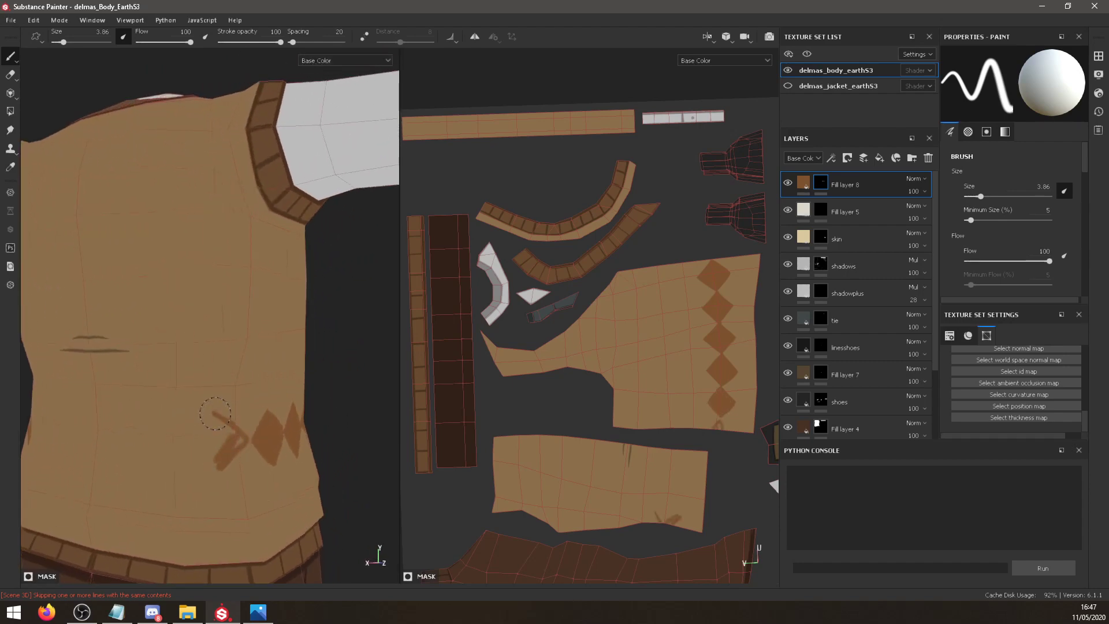
{"action": "mouse_move", "coordinate": [215, 413]}
{"action": "left_mouse_down"}
{"action": "mouse_move", "coordinate": [233, 426]}
{"action": "mouse_move", "coordinate": [211, 444]}
{"action": "mouse_move", "coordinate": [200, 430]}
{"action": "mouse_move", "coordinate": [221, 465]}
{"action": "mouse_move", "coordinate": [314, 428]}
{"action": "mouse_move", "coordinate": [181, 413]}
{"action": "mouse_move", "coordinate": [185, 472]}
{"action": "left_mouse_up"}
Try outlining the next mirrored diamond on the vest's back beside the seam-crossing one, and undo its strokes.
{"action": "mouse_move", "coordinate": [184, 412]}
{"action": "left_mouse_down"}
{"action": "mouse_move", "coordinate": [182, 471]}
{"action": "mouse_move", "coordinate": [159, 424]}
{"action": "left_mouse_up"}
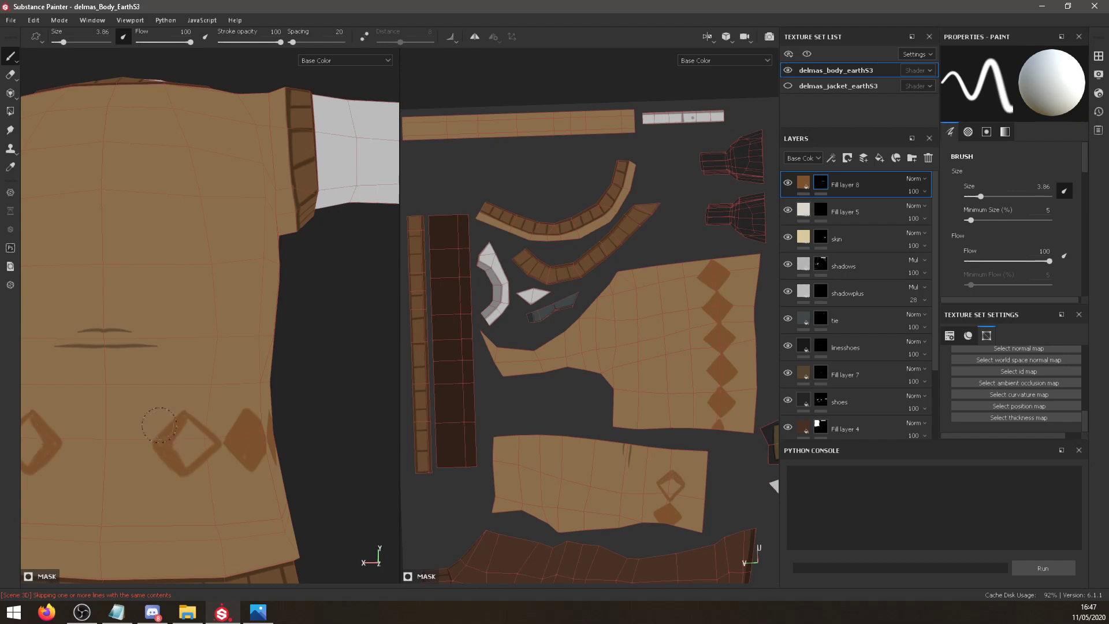
{"action": "key", "text": "ctrl+z"}
{"action": "key", "text": "ctrl+z"}
{"action": "key", "text": "ctrl+z"}
{"action": "key", "text": "ctrl+z"}
{"action": "key", "text": "ctrl+z"}
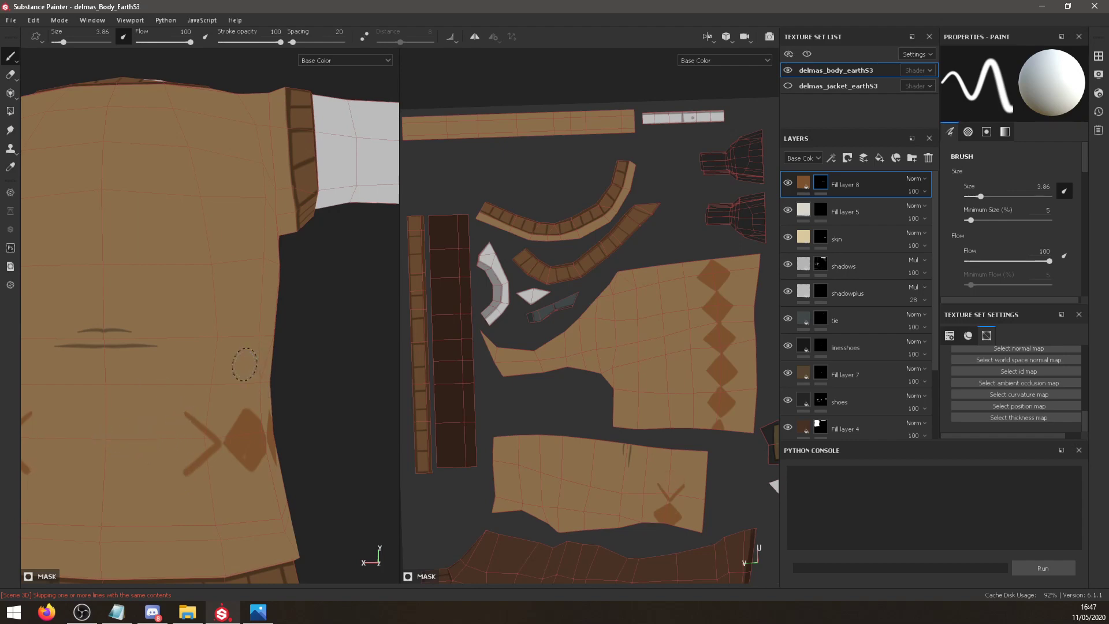
Try outlining a row of diamonds outward from the back's centre line, and undo the outlines.
{"action": "mouse_move", "coordinate": [108, 412]}
{"action": "left_mouse_down"}
{"action": "mouse_move", "coordinate": [127, 431]}
{"action": "mouse_move", "coordinate": [108, 465]}
{"action": "mouse_move", "coordinate": [188, 439]}
{"action": "mouse_move", "coordinate": [166, 469]}
{"action": "mouse_move", "coordinate": [189, 443]}
{"action": "left_mouse_up"}
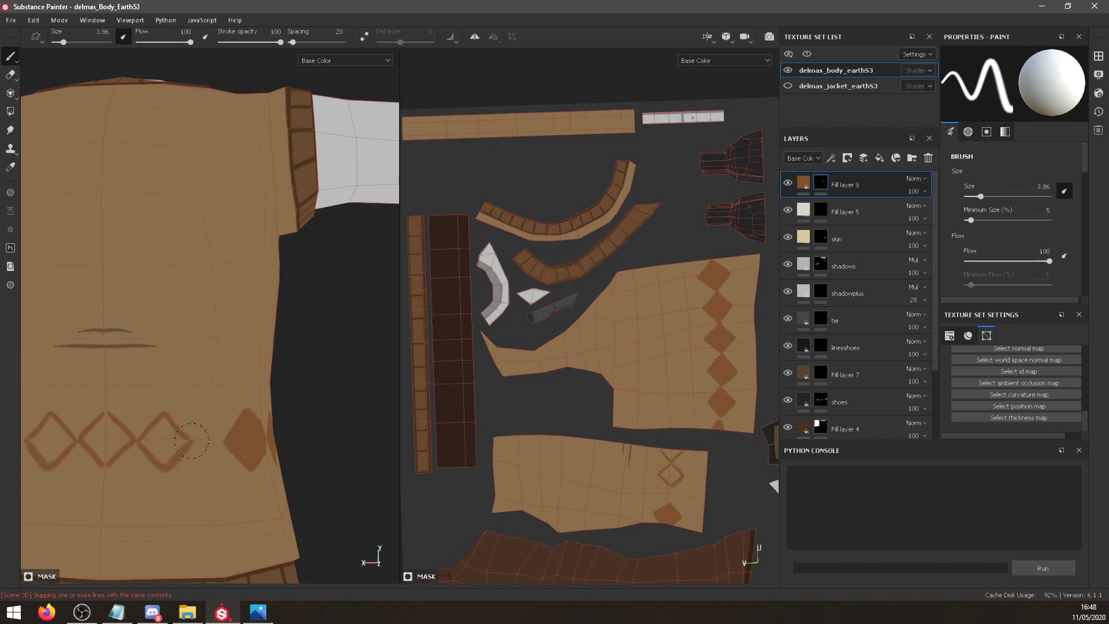
{"action": "key", "text": "ctrl+z"}
{"action": "key", "text": "ctrl+z"}
{"action": "key", "text": "ctrl+z"}
{"action": "key", "text": "ctrl+z"}
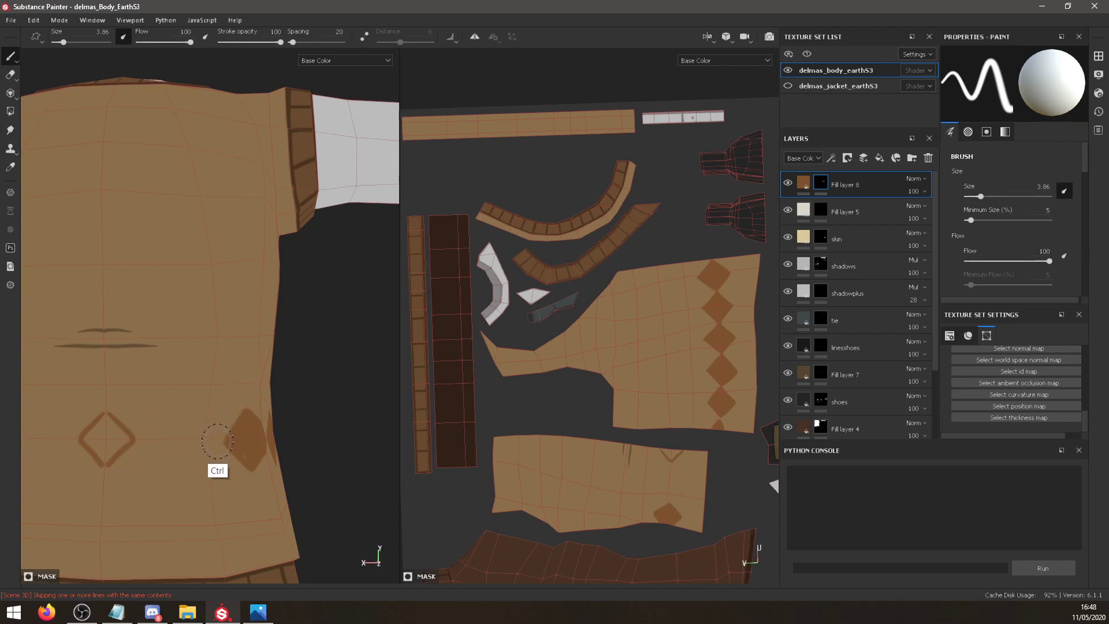
{"action": "key", "text": "ctrl+z"}
{"action": "key", "text": "ctrl+z"}
Paint filled mirrored diamonds across the vest's back, linking the centre to the diamond at the side seam.
{"action": "mouse_move", "coordinate": [105, 418]}
{"action": "left_mouse_down"}
{"action": "mouse_move", "coordinate": [132, 443]}
{"action": "mouse_move", "coordinate": [118, 460]}
{"action": "mouse_move", "coordinate": [136, 447]}
{"action": "mouse_move", "coordinate": [110, 430]}
{"action": "mouse_move", "coordinate": [117, 454]}
{"action": "mouse_move", "coordinate": [159, 441]}
{"action": "mouse_move", "coordinate": [137, 475]}
{"action": "mouse_move", "coordinate": [190, 426]}
{"action": "mouse_move", "coordinate": [223, 446]}
{"action": "mouse_move", "coordinate": [174, 467]}
{"action": "mouse_move", "coordinate": [208, 459]}
{"action": "mouse_move", "coordinate": [194, 448]}
{"action": "mouse_move", "coordinate": [209, 461]}
{"action": "left_mouse_up"}
{"action": "key", "text": "ctrl+z"}
{"action": "mouse_move", "coordinate": [151, 434]}
{"action": "left_mouse_down"}
{"action": "mouse_move", "coordinate": [124, 450]}
{"action": "mouse_move", "coordinate": [128, 429]}
{"action": "left_mouse_up"}
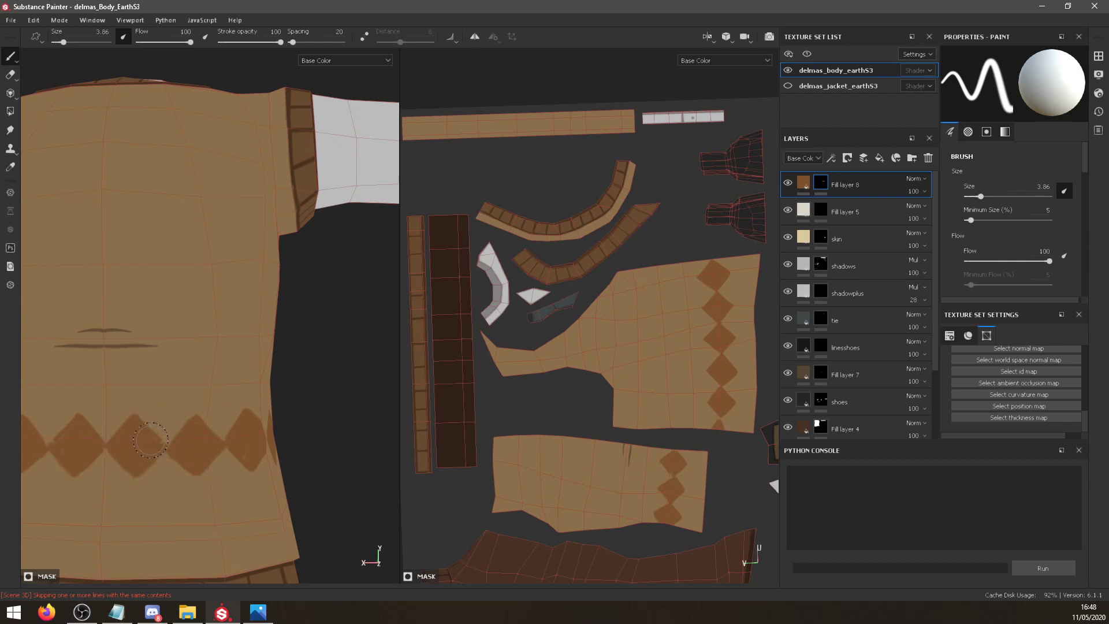
{"action": "mouse_move", "coordinate": [168, 451]}
{"action": "left_mouse_down"}
{"action": "mouse_move", "coordinate": [209, 472]}
{"action": "mouse_move", "coordinate": [185, 485]}
{"action": "mouse_move", "coordinate": [214, 462]}
{"action": "mouse_move", "coordinate": [200, 474]}
{"action": "left_mouse_up"}
{"action": "left_click_drag", "start_coordinate": [156, 445], "coordinate": [165, 466]}
Erase the excess paint around the back diamonds to sharpen their edges and points.
{"action": "left_click_drag", "start_coordinate": [247, 448], "coordinate": [291, 321], "text": "alt"}
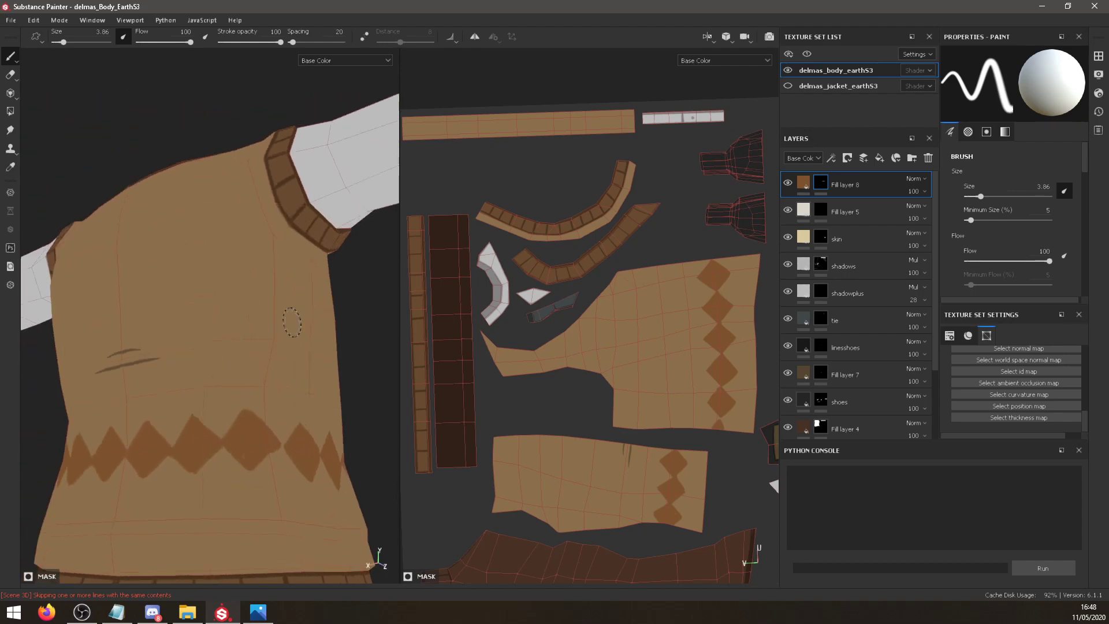
{"action": "mouse_move", "coordinate": [246, 454]}
{"action": "left_mouse_down", "text": "alt"}
{"action": "mouse_move", "coordinate": [272, 448]}
{"action": "mouse_move", "coordinate": [250, 505]}
{"action": "mouse_move", "coordinate": [237, 474]}
{"action": "left_mouse_up", "text": "alt"}
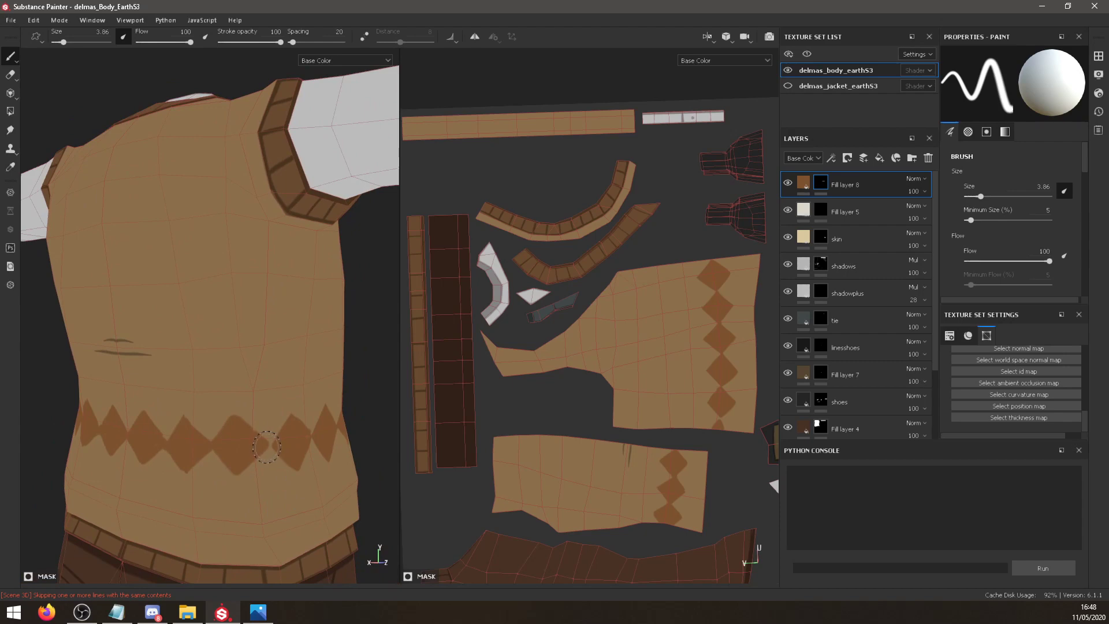
{"action": "left_click", "coordinate": [9, 112]}
{"action": "left_click", "coordinate": [10, 56]}
{"action": "left_click", "coordinate": [9, 74]}
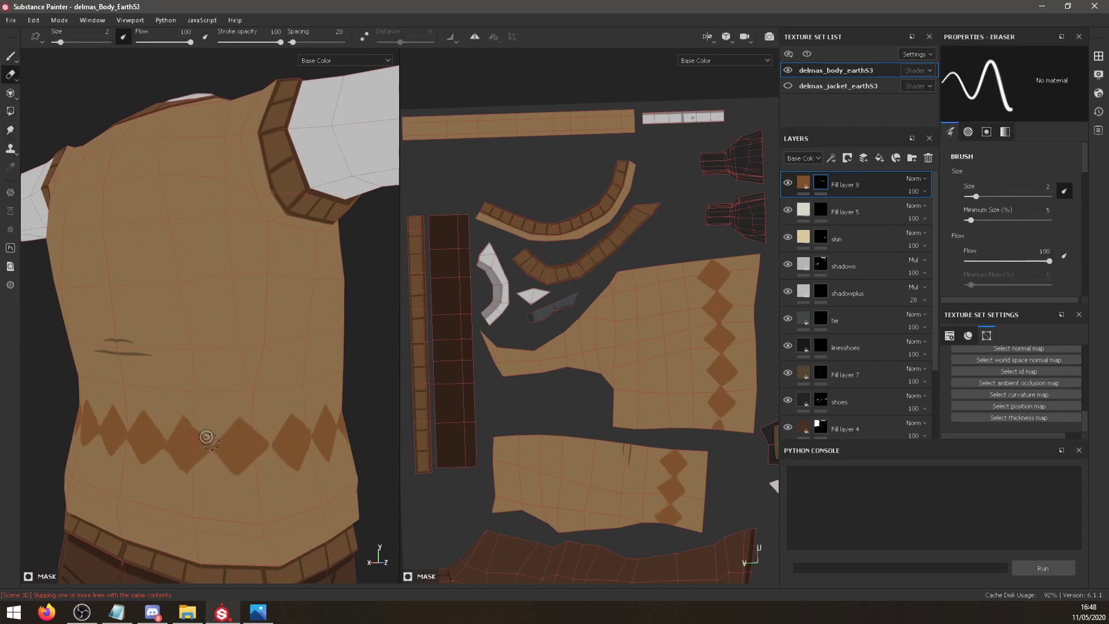
{"action": "scroll", "coordinate": [209, 434], "scroll_direction": "up", "scroll_amount": 3}
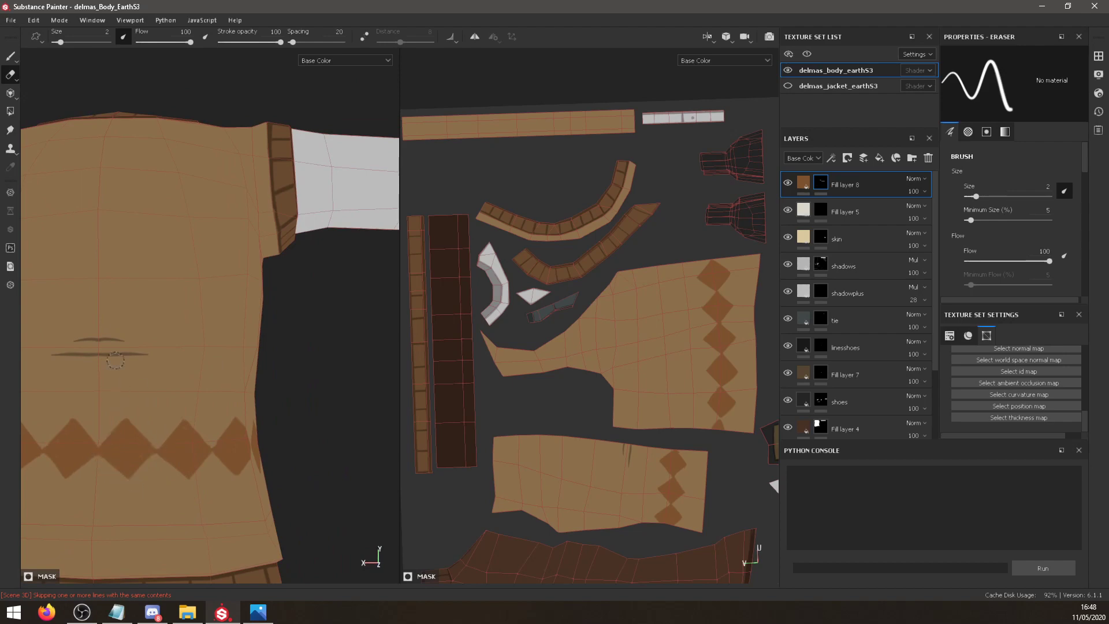
{"action": "left_click_drag", "start_coordinate": [98, 449], "coordinate": [133, 409]}
Touch up the back and side-seam diamonds with the paint brush to fill out their shapes.
{"action": "key", "text": "1"}
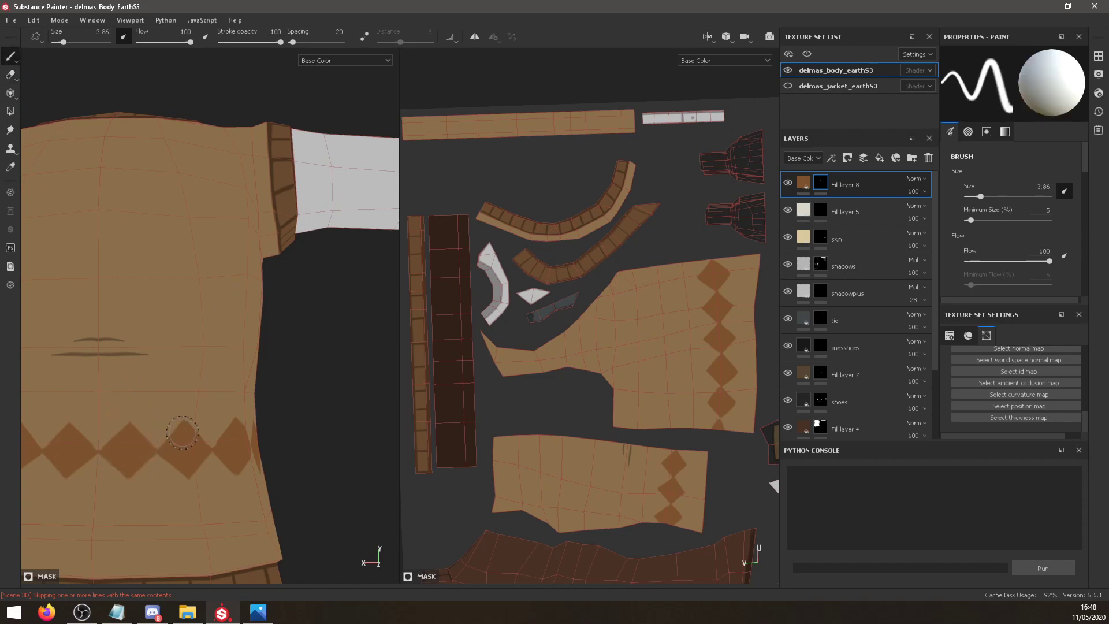
{"action": "left_click_drag", "start_coordinate": [141, 439], "coordinate": [164, 388], "text": "alt"}
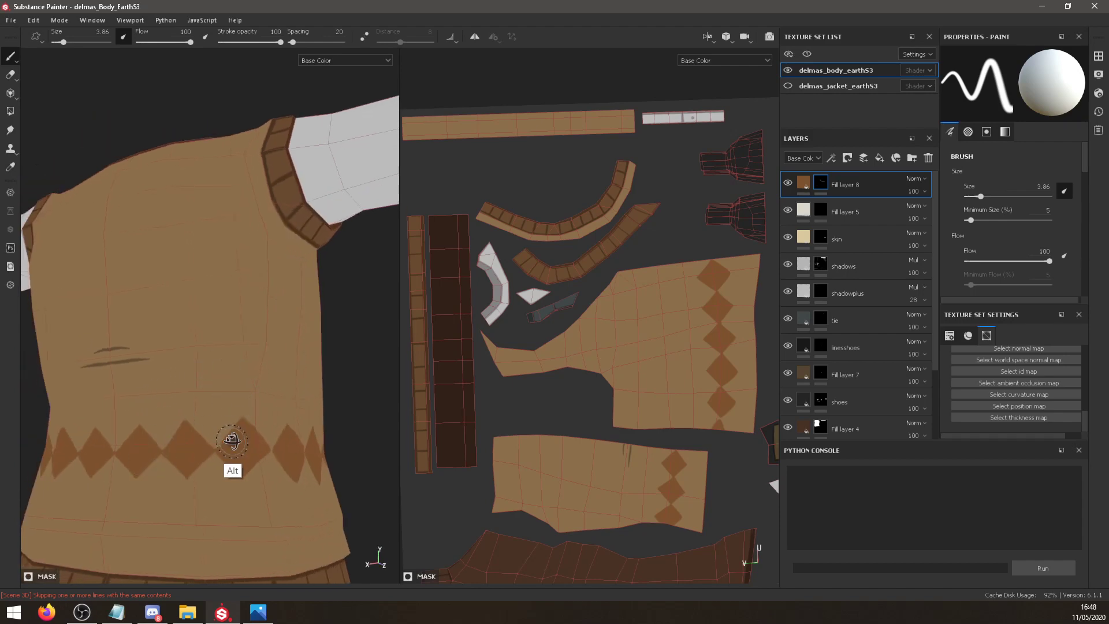
{"action": "left_click_drag", "start_coordinate": [230, 443], "coordinate": [247, 437], "text": "alt"}
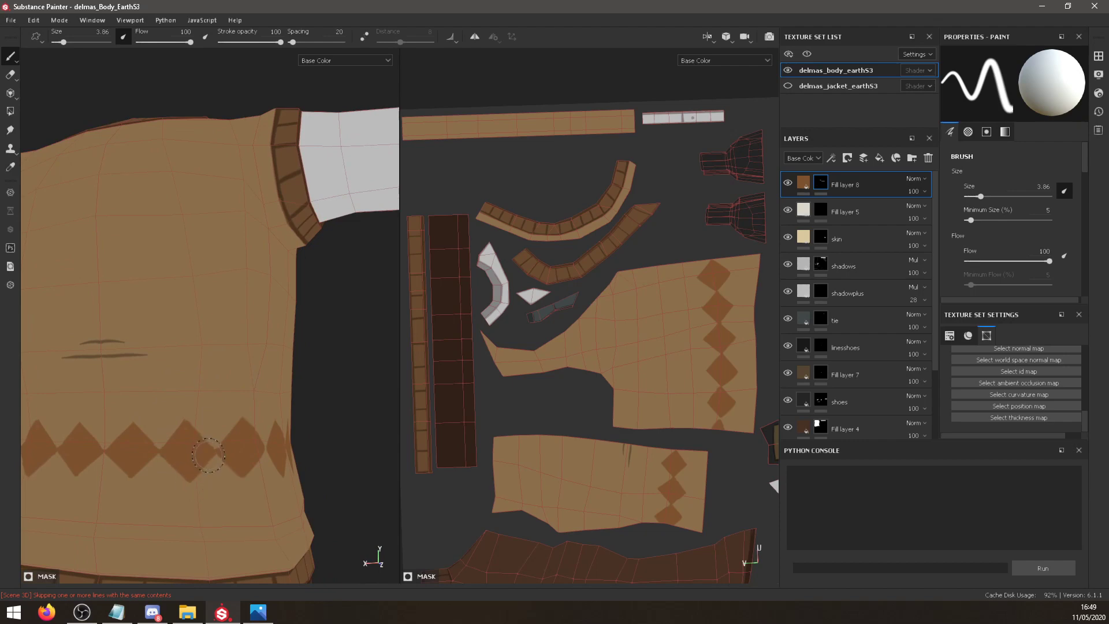
{"action": "left_click_drag", "start_coordinate": [212, 445], "coordinate": [223, 402], "text": "alt"}
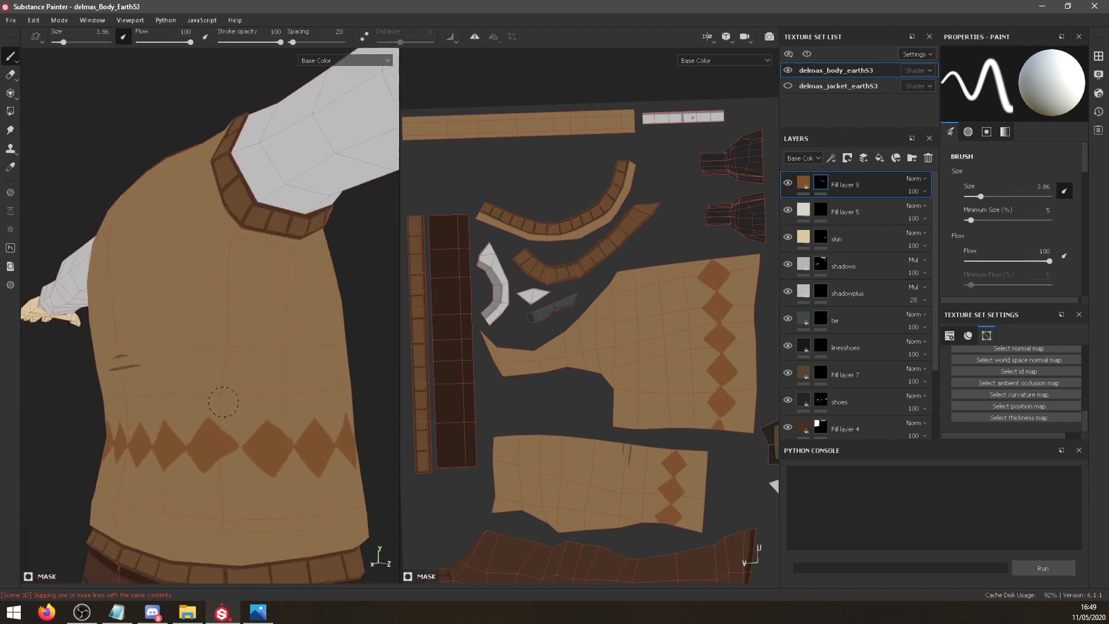
{"action": "mouse_move", "coordinate": [215, 461]}
{"action": "left_mouse_down", "text": "alt"}
{"action": "mouse_move", "coordinate": [233, 453]}
{"action": "mouse_move", "coordinate": [222, 433]}
{"action": "mouse_move", "coordinate": [258, 461]}
{"action": "mouse_move", "coordinate": [246, 437]}
{"action": "left_mouse_up", "text": "alt"}
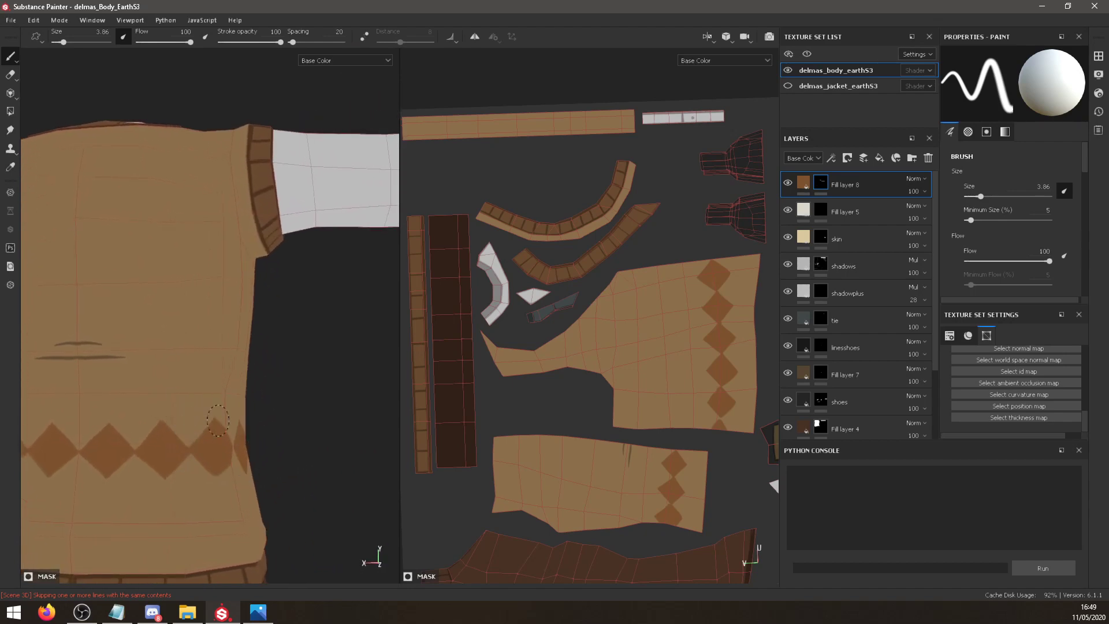
Trim the rounded edges of the diamonds around the side seam with the eraser.
{"action": "left_click", "coordinate": [10, 74]}
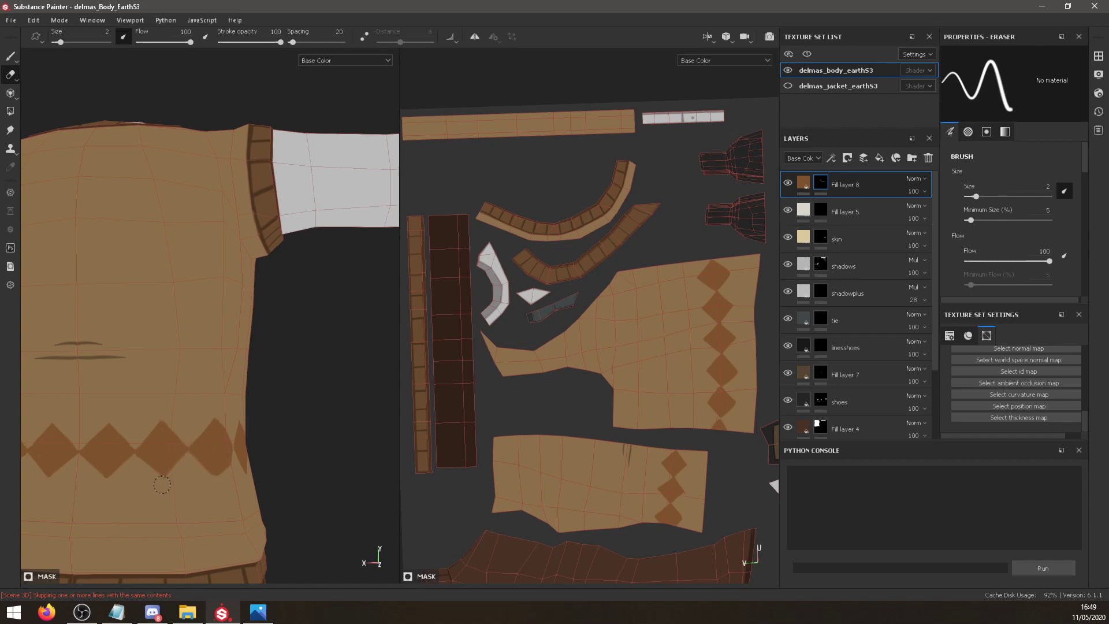
{"action": "left_click_drag", "start_coordinate": [166, 483], "coordinate": [150, 536], "text": "alt"}
{"action": "left_click_drag", "start_coordinate": [254, 479], "coordinate": [267, 430], "text": "alt"}
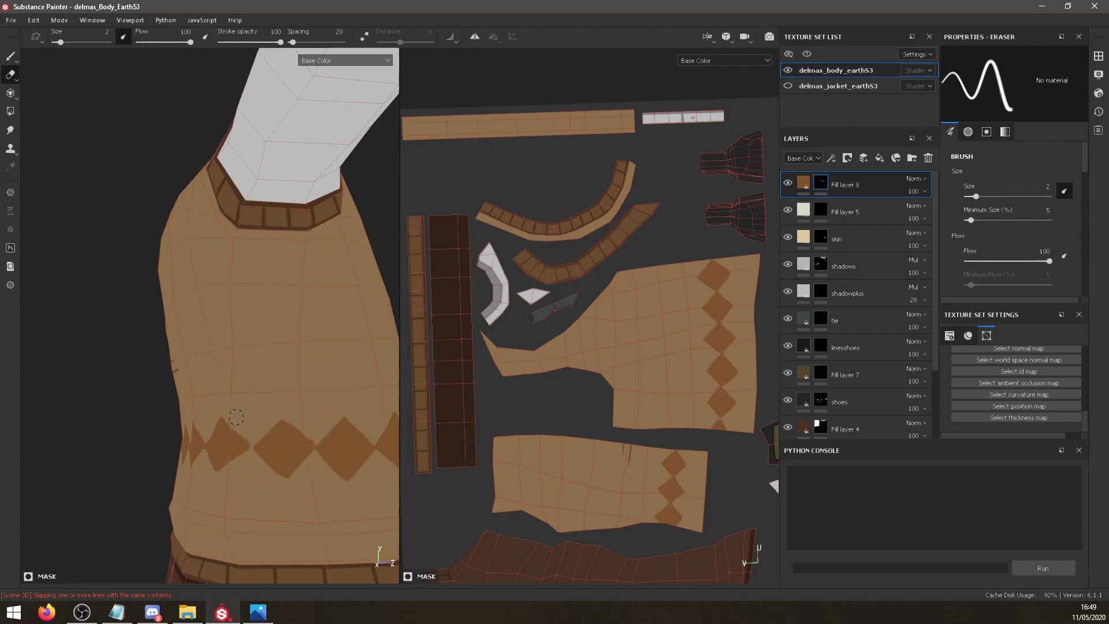
{"action": "left_click_drag", "start_coordinate": [216, 383], "coordinate": [310, 460], "text": "alt"}
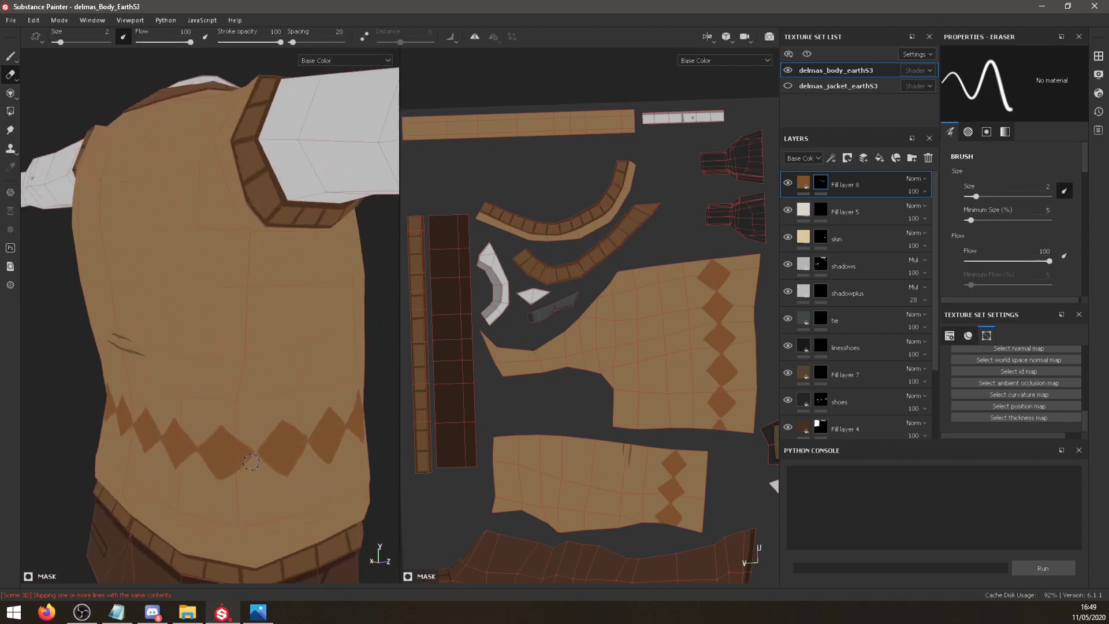
{"action": "left_click_drag", "start_coordinate": [243, 474], "coordinate": [246, 362], "text": "alt"}
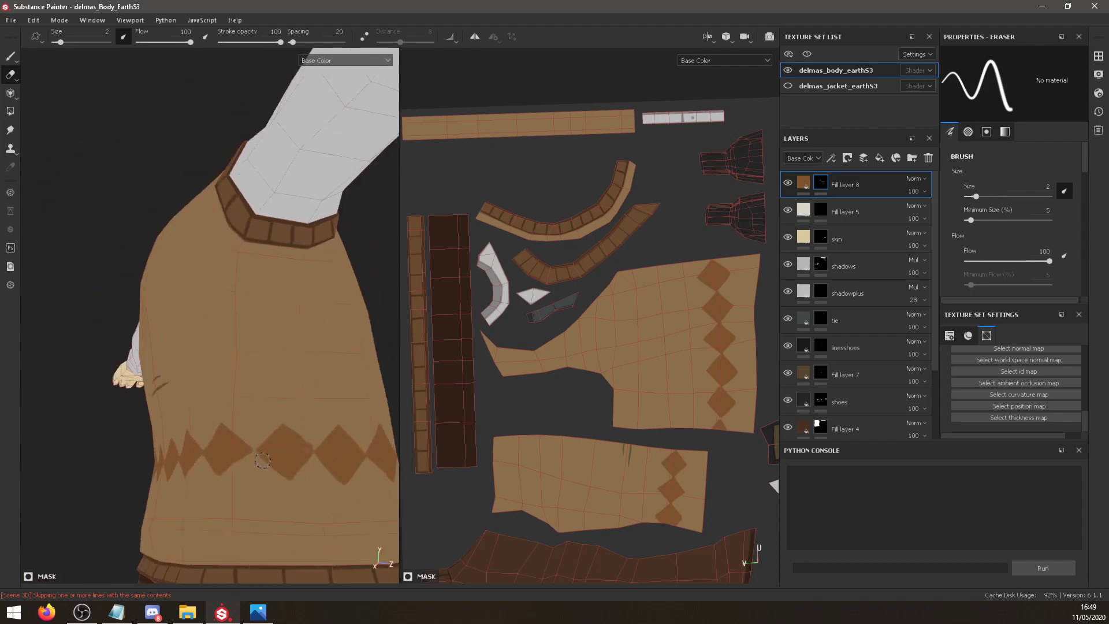
{"action": "left_click_drag", "start_coordinate": [347, 466], "coordinate": [345, 393], "text": "alt"}
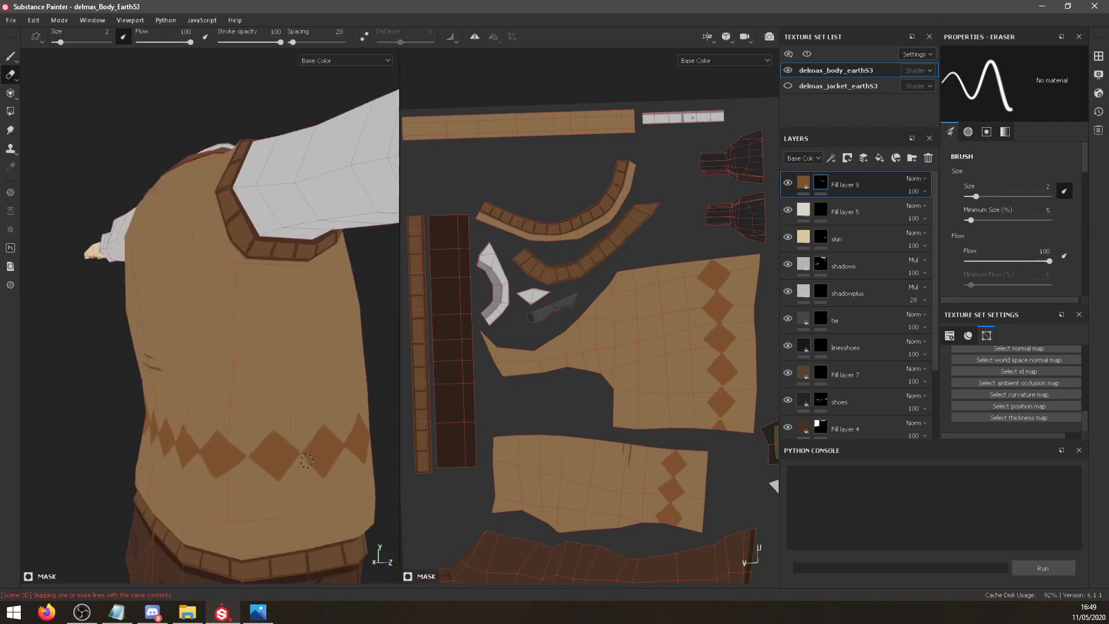
{"action": "left_click_drag", "start_coordinate": [306, 460], "coordinate": [320, 474]}
Examine the diamond row around the vest's side and front, and check it against the reference image.
{"action": "key", "text": "alt+Tab"}
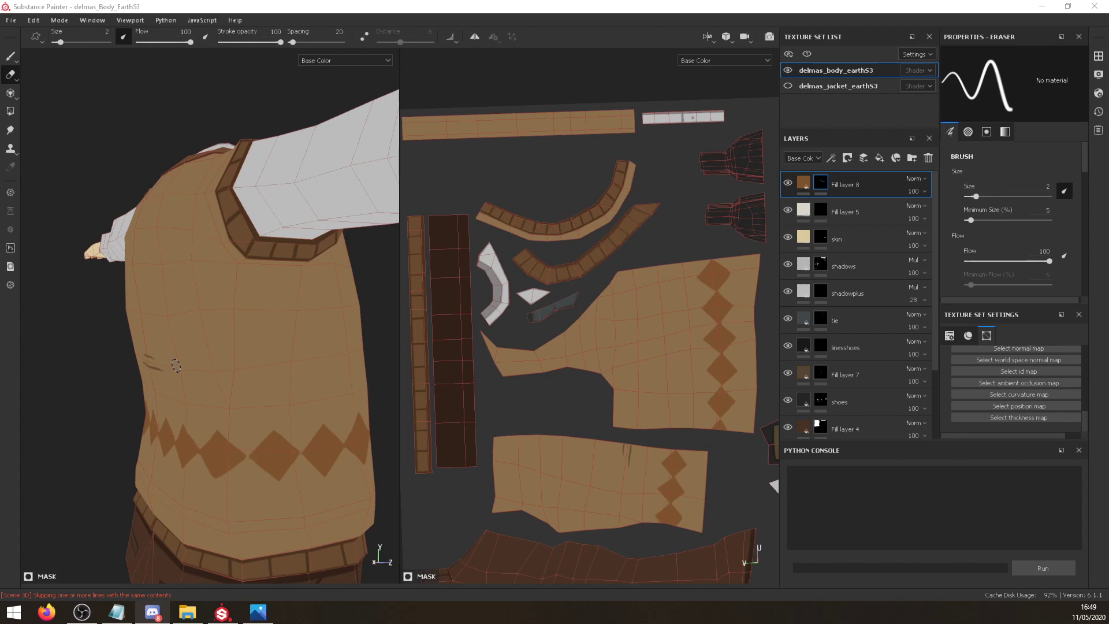
{"action": "left_click_drag", "start_coordinate": [154, 203], "coordinate": [203, 304], "text": "alt"}
{"action": "scroll", "coordinate": [203, 304], "scroll_direction": "up", "scroll_amount": 6}
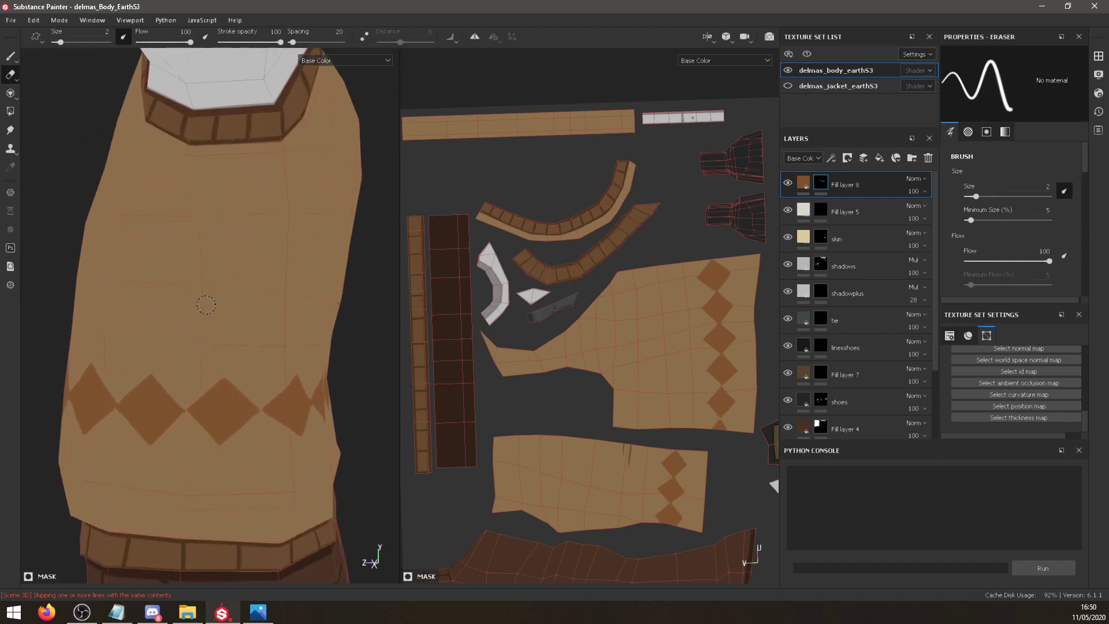
{"action": "left_click_drag", "start_coordinate": [205, 401], "coordinate": [196, 387], "text": "alt"}
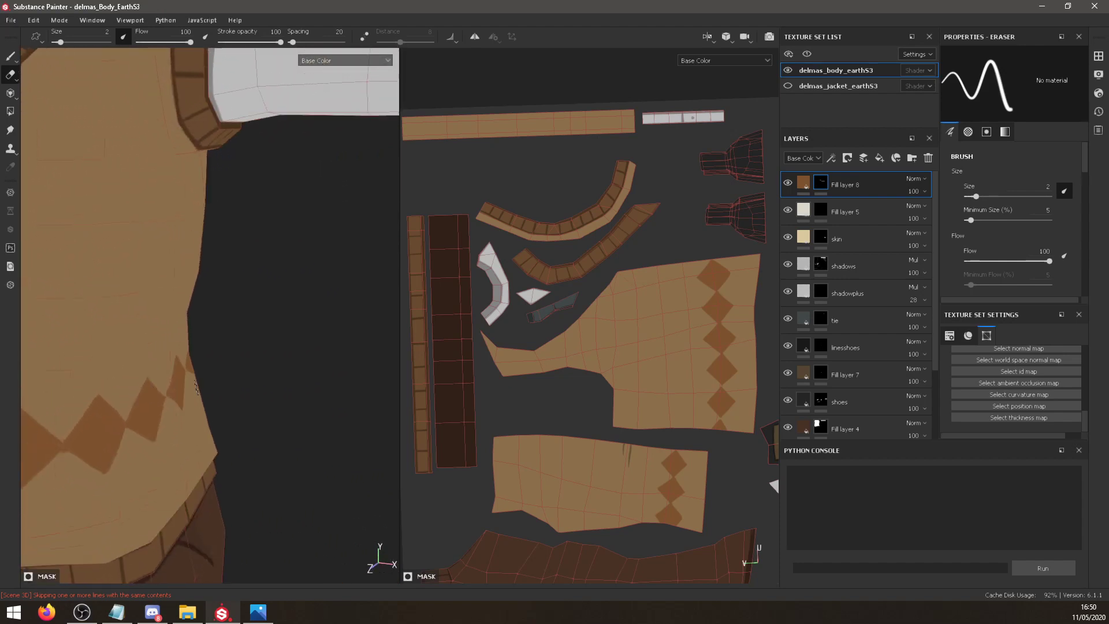
{"action": "scroll", "coordinate": [193, 378], "scroll_direction": "down", "scroll_amount": 8}
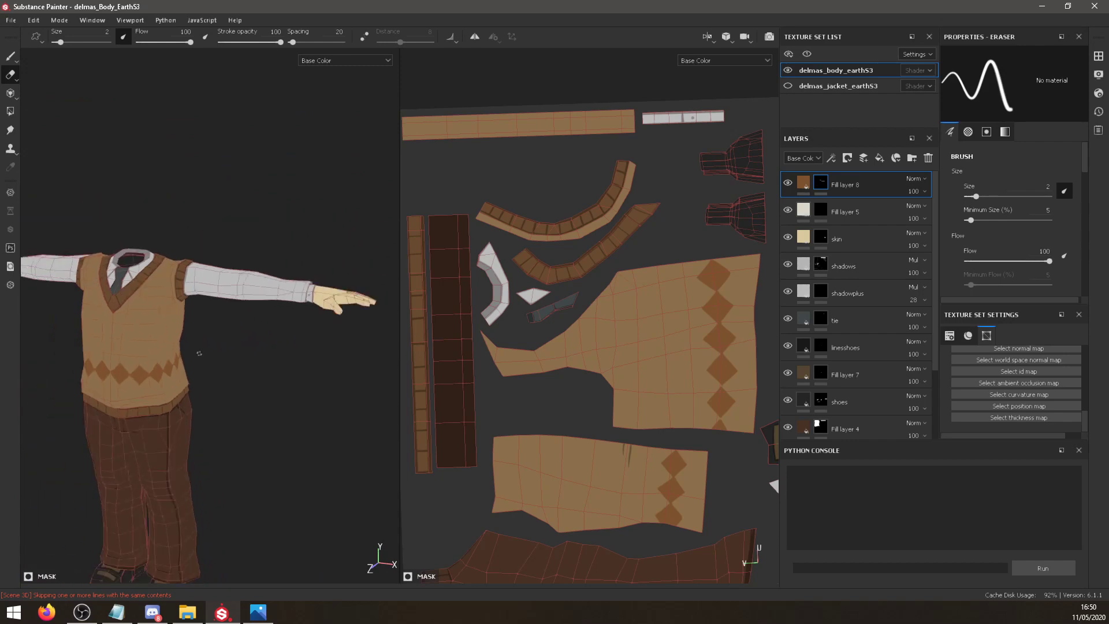
{"action": "left_click_drag", "start_coordinate": [185, 348], "coordinate": [122, 349], "text": "alt"}
{"action": "scroll", "coordinate": [121, 349], "scroll_direction": "up", "scroll_amount": 5}
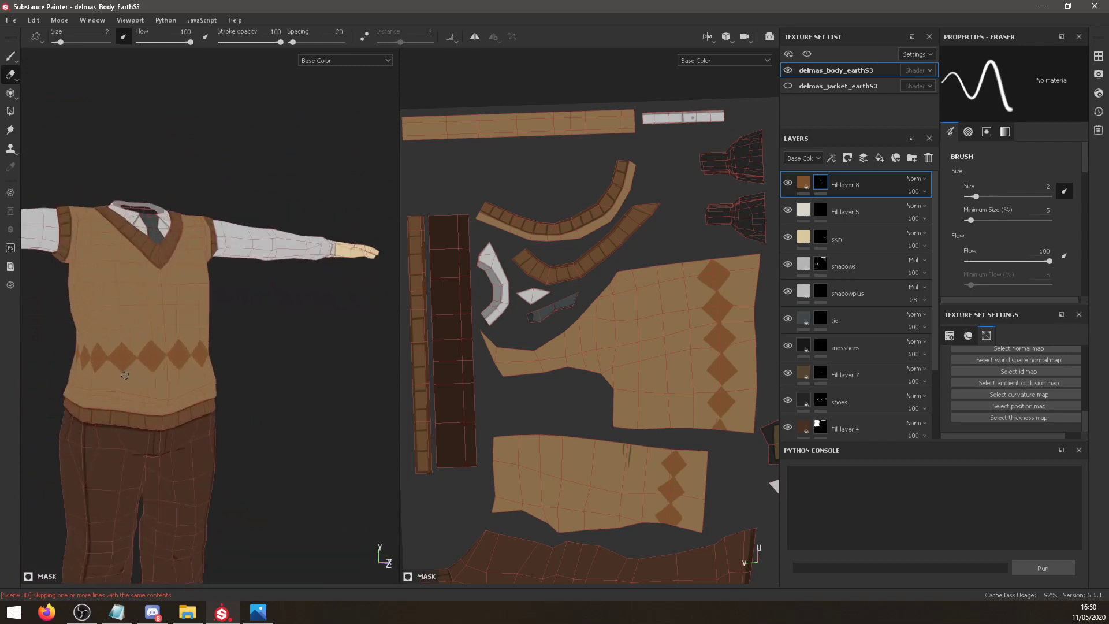
{"action": "left_click", "coordinate": [257, 613]}
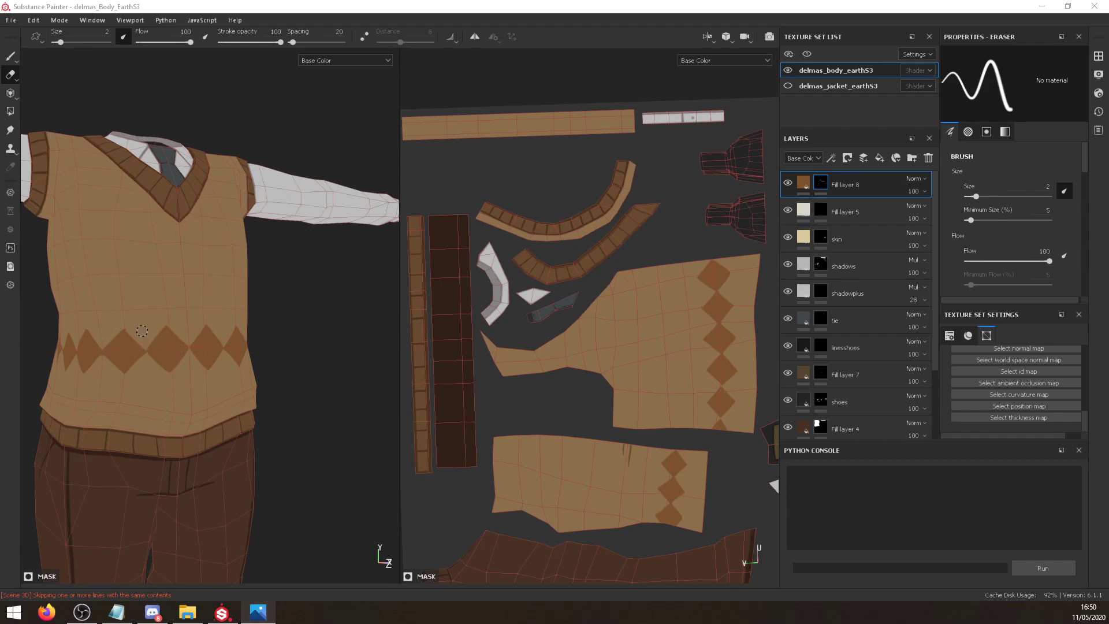
{"action": "left_click_drag", "start_coordinate": [142, 334], "coordinate": [171, 333], "text": "alt"}
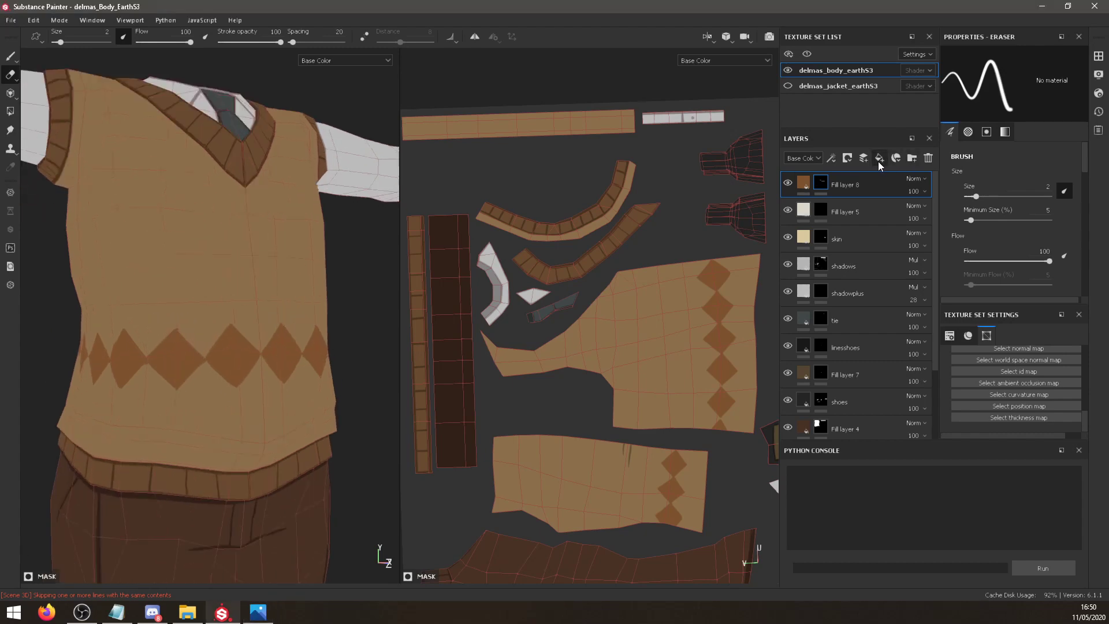
Add a fill layer with a black mask and give it a darker shade of the brown sampled from the diamonds.
{"action": "left_click", "coordinate": [878, 162]}
{"action": "right_click", "coordinate": [825, 187]}
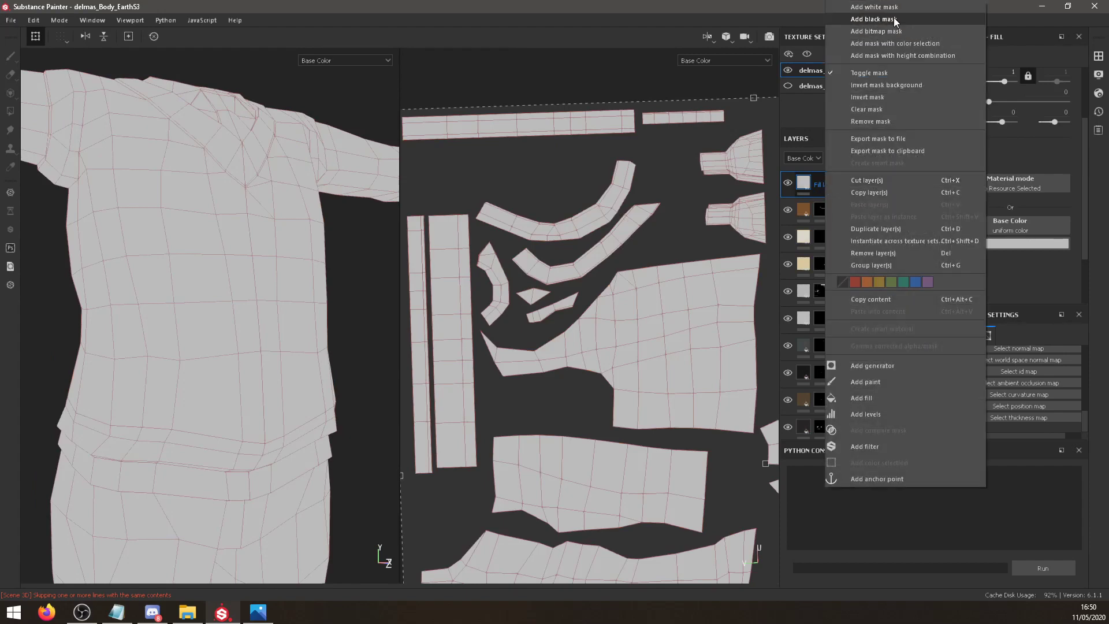
{"action": "left_click", "coordinate": [893, 11]}
{"action": "left_click", "coordinate": [801, 183]}
{"action": "left_click", "coordinate": [997, 229]}
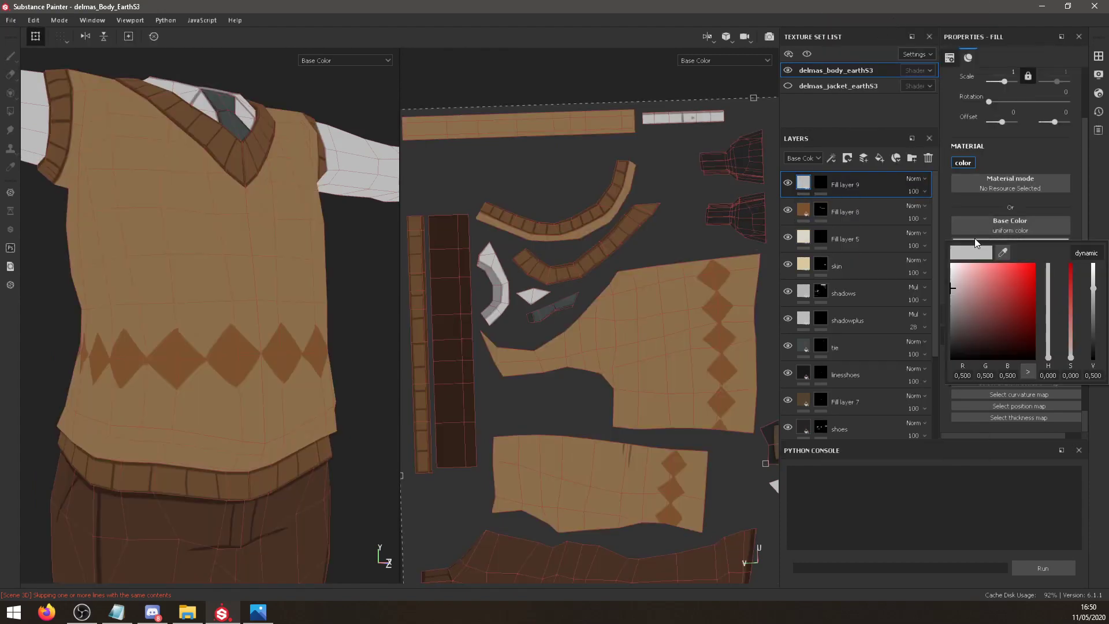
{"action": "left_click", "coordinate": [727, 276]}
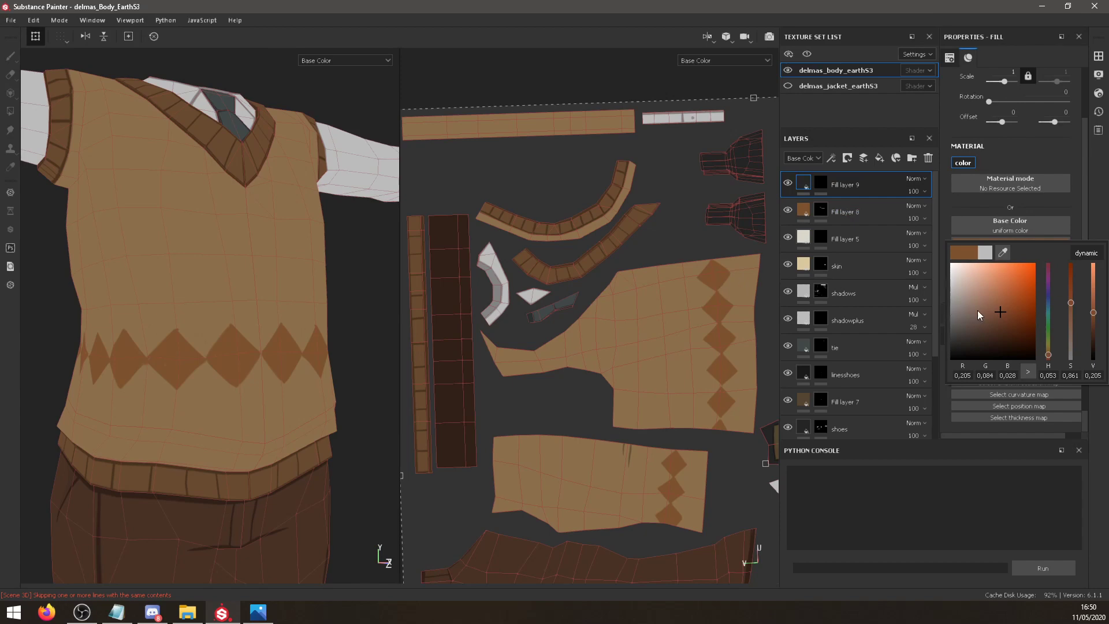
{"action": "left_click", "coordinate": [1002, 324]}
Paint thin dark outlines around the front vest diamonds on the new layer's mask with a brush size of 1.34.
{"action": "left_click", "coordinate": [817, 185]}
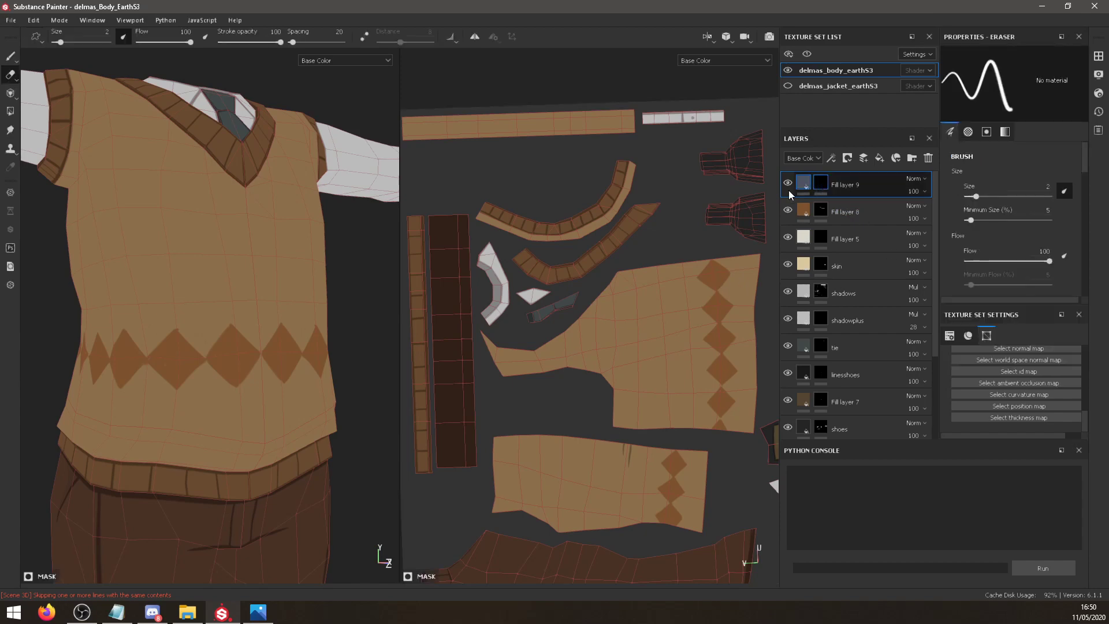
{"action": "key", "text": "1"}
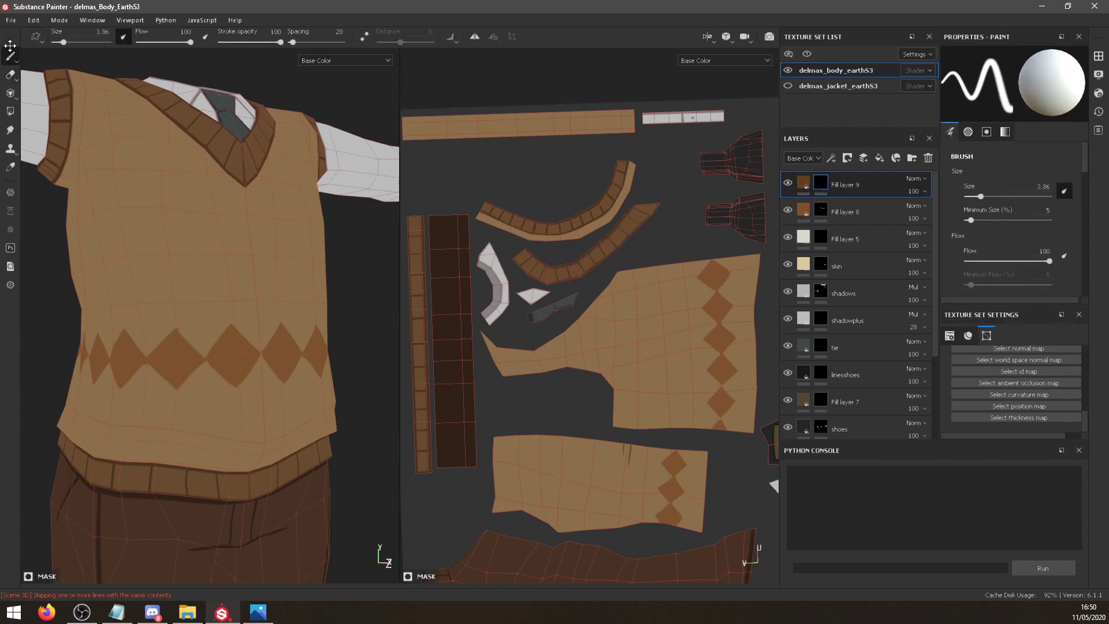
{"action": "left_click_drag", "start_coordinate": [63, 43], "coordinate": [59, 43]}
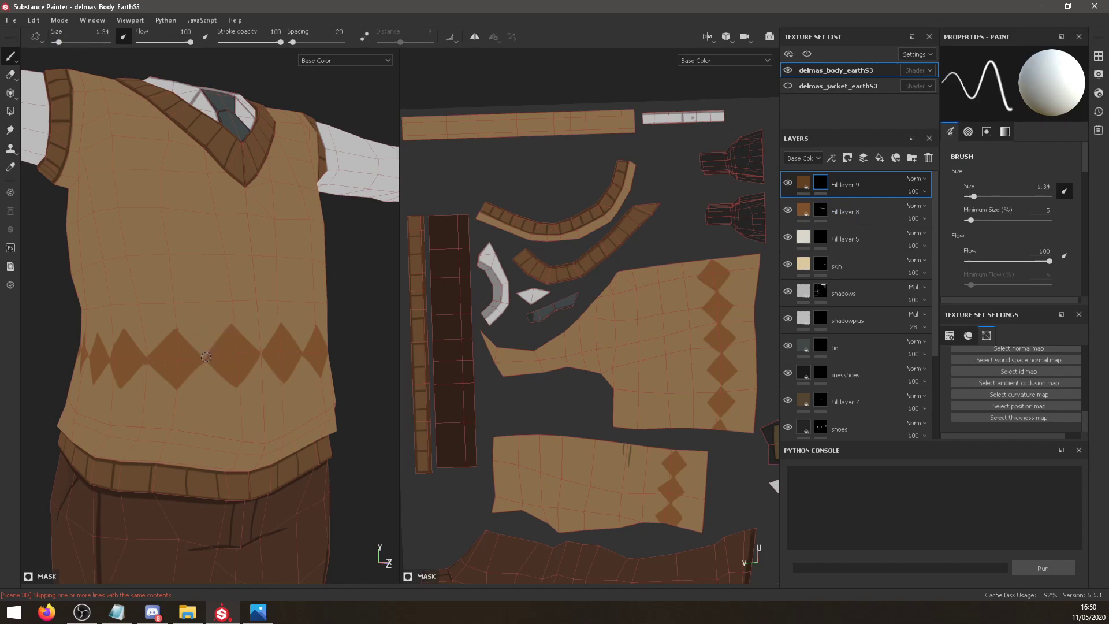
{"action": "left_click_drag", "start_coordinate": [205, 359], "coordinate": [228, 329]}
{"action": "key", "text": "ctrl+z"}
{"action": "left_click_drag", "start_coordinate": [177, 389], "coordinate": [232, 326]}
{"action": "key", "text": "ctrl+z"}
{"action": "key", "text": "ctrl+z"}
{"action": "key", "text": "ctrl+z"}
Continue the dark outlines along the front diamonds towards the vest's side.
{"action": "mouse_move", "coordinate": [204, 361]}
{"action": "left_mouse_down"}
{"action": "mouse_move", "coordinate": [228, 327]}
{"action": "mouse_move", "coordinate": [177, 391]}
{"action": "mouse_move", "coordinate": [146, 363]}
{"action": "mouse_move", "coordinate": [176, 391]}
{"action": "mouse_move", "coordinate": [192, 365]}
{"action": "mouse_move", "coordinate": [155, 355]}
{"action": "mouse_move", "coordinate": [179, 327]}
{"action": "left_mouse_up"}
{"action": "key", "text": "ctrl+z"}
{"action": "key", "text": "ctrl+z"}
{"action": "mouse_move", "coordinate": [149, 362]}
{"action": "left_mouse_down"}
{"action": "mouse_move", "coordinate": [179, 327]}
{"action": "mouse_move", "coordinate": [205, 358]}
{"action": "mouse_move", "coordinate": [114, 339]}
{"action": "mouse_move", "coordinate": [122, 392]}
{"action": "mouse_move", "coordinate": [153, 359]}
{"action": "mouse_move", "coordinate": [166, 372]}
{"action": "mouse_move", "coordinate": [202, 341]}
{"action": "mouse_move", "coordinate": [115, 313]}
{"action": "left_mouse_up"}
{"action": "left_click_drag", "start_coordinate": [67, 397], "coordinate": [99, 367]}
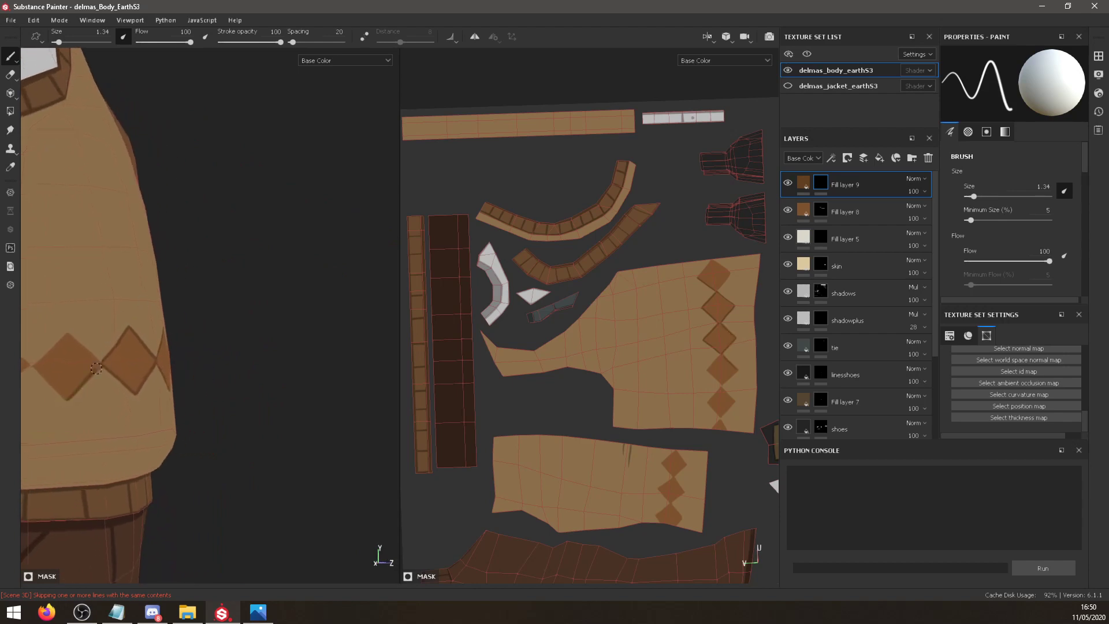
{"action": "key", "text": "alt+Tab"}
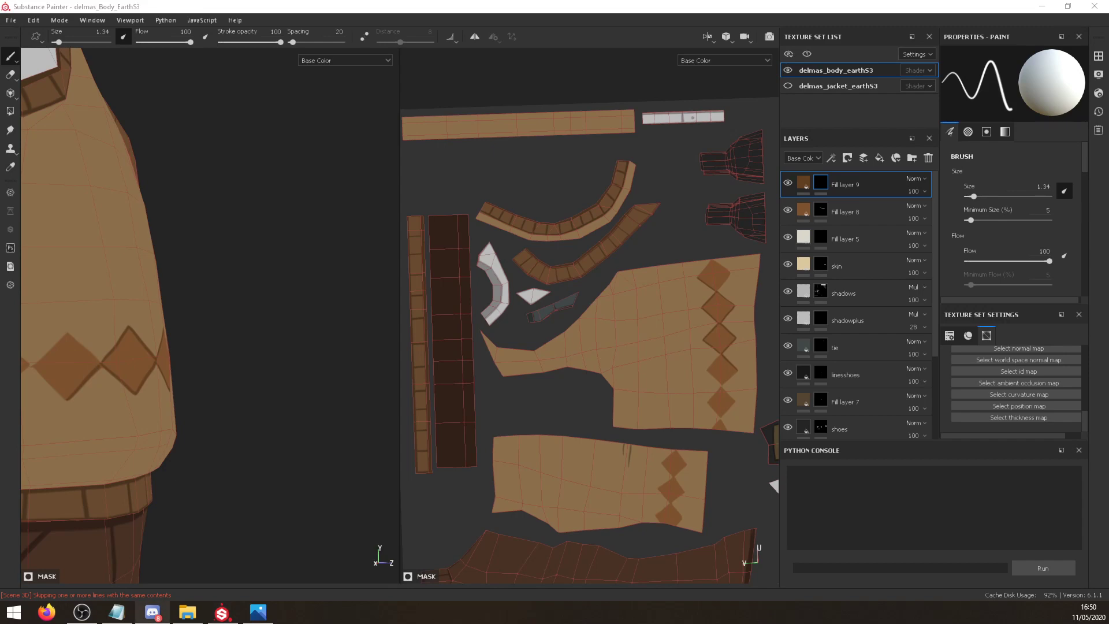
{"action": "mouse_move", "coordinate": [260, 408]}
{"action": "left_mouse_down", "text": "alt"}
{"action": "mouse_move", "coordinate": [264, 380]}
{"action": "mouse_move", "coordinate": [283, 408]}
{"action": "left_mouse_up", "text": "alt"}
{"action": "key", "text": "ctrl+z"}
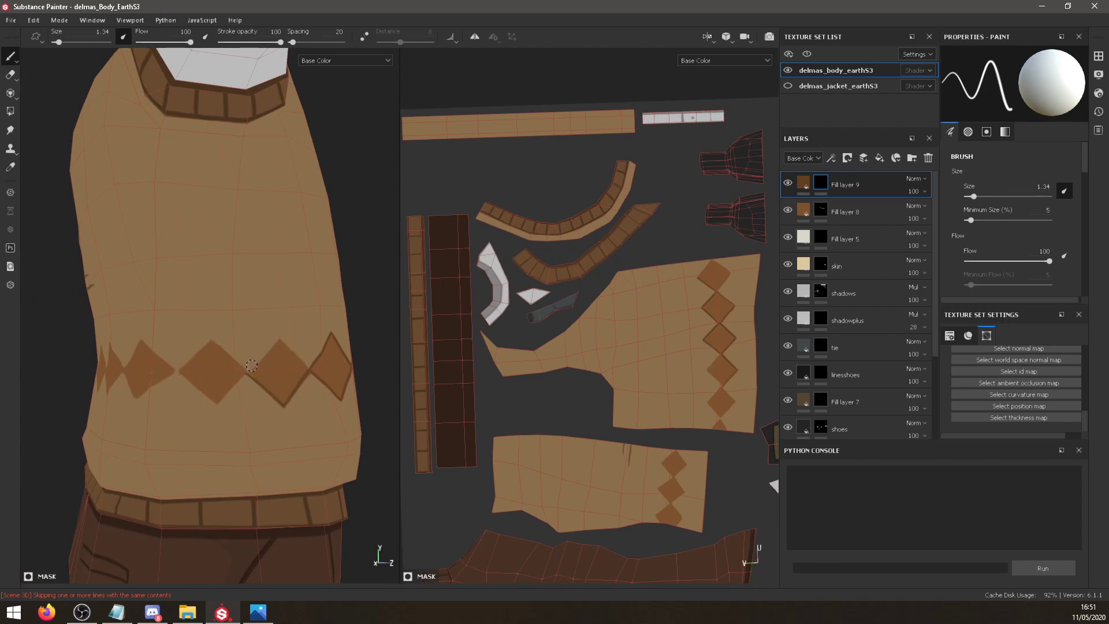
Outline the edges of the diamonds on the side of the vest in dark brown, redoing inaccurate strokes.
{"action": "mouse_move", "coordinate": [248, 374]}
{"action": "left_mouse_down"}
{"action": "mouse_move", "coordinate": [278, 339]}
{"action": "mouse_move", "coordinate": [308, 369]}
{"action": "left_mouse_up"}
{"action": "key", "text": "ctrl+z"}
{"action": "left_click_drag", "start_coordinate": [212, 339], "coordinate": [249, 375]}
{"action": "key", "text": "ctrl+z"}
{"action": "left_click_drag", "start_coordinate": [211, 339], "coordinate": [251, 377]}
{"action": "mouse_move", "coordinate": [180, 374]}
{"action": "left_mouse_down"}
{"action": "mouse_move", "coordinate": [215, 409]}
{"action": "mouse_move", "coordinate": [249, 372]}
{"action": "left_mouse_up"}
{"action": "key", "text": "ctrl+z"}
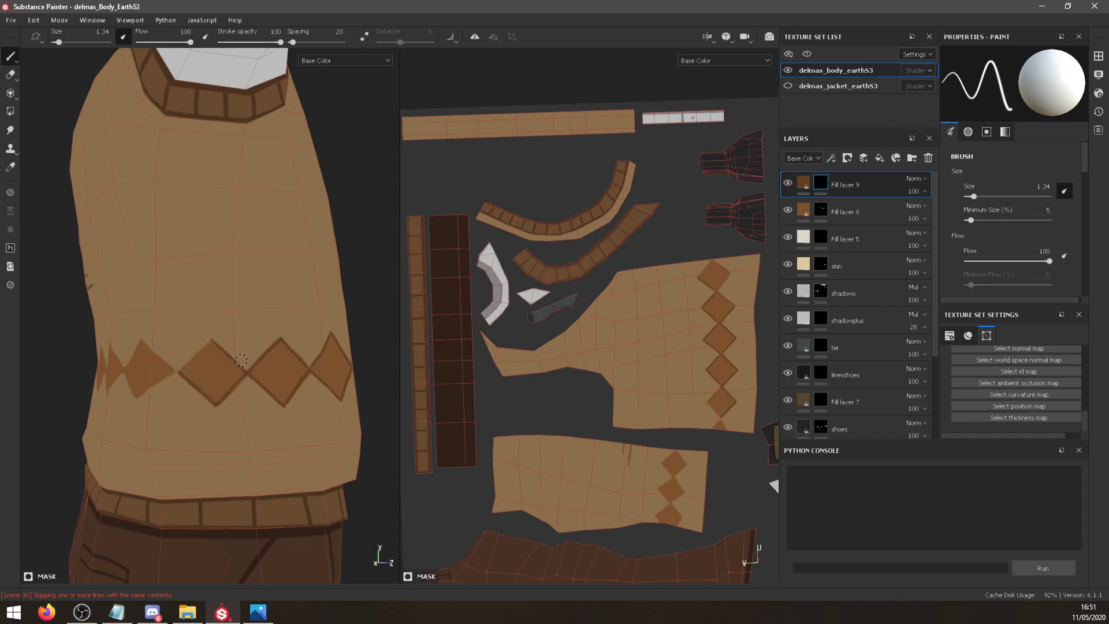
{"action": "mouse_move", "coordinate": [180, 370]}
{"action": "left_mouse_down"}
{"action": "mouse_move", "coordinate": [247, 325]}
{"action": "mouse_move", "coordinate": [163, 396]}
{"action": "mouse_move", "coordinate": [189, 373]}
{"action": "left_mouse_up"}
{"action": "key", "text": "ctrl+z"}
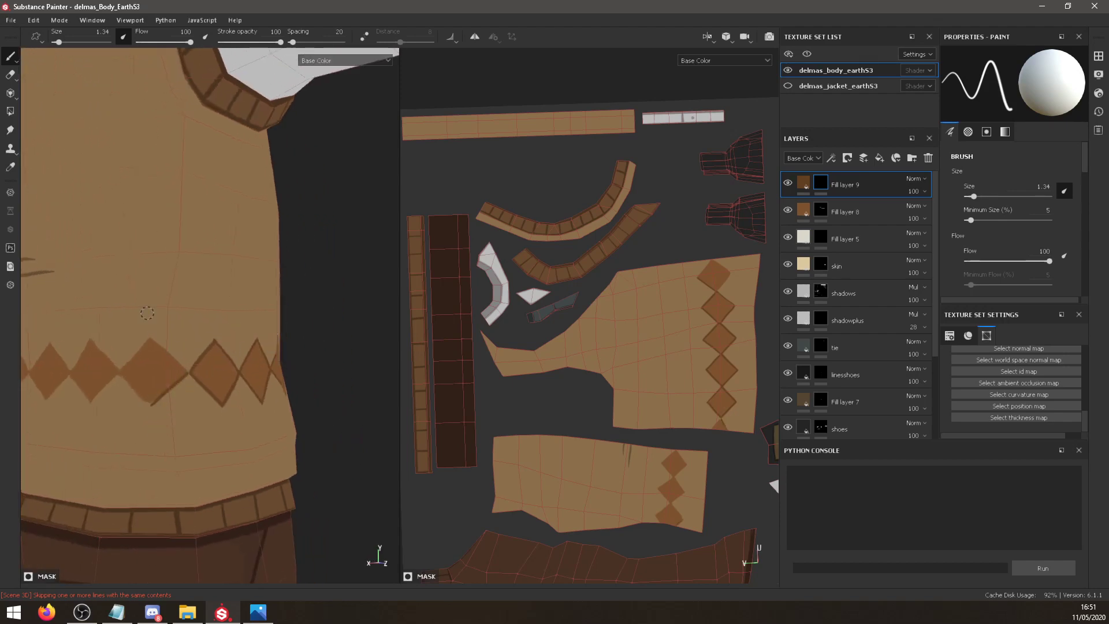
Outline the diamonds between the vest's side seam and the middle of the back.
{"action": "left_click_drag", "start_coordinate": [150, 337], "coordinate": [189, 374]}
{"action": "key", "text": "ctrl+z"}
{"action": "mouse_move", "coordinate": [211, 354]}
{"action": "left_mouse_down", "text": "alt"}
{"action": "mouse_move", "coordinate": [137, 363]}
{"action": "mouse_move", "coordinate": [162, 333]}
{"action": "left_mouse_up", "text": "alt"}
{"action": "left_click_drag", "start_coordinate": [131, 370], "coordinate": [164, 400]}
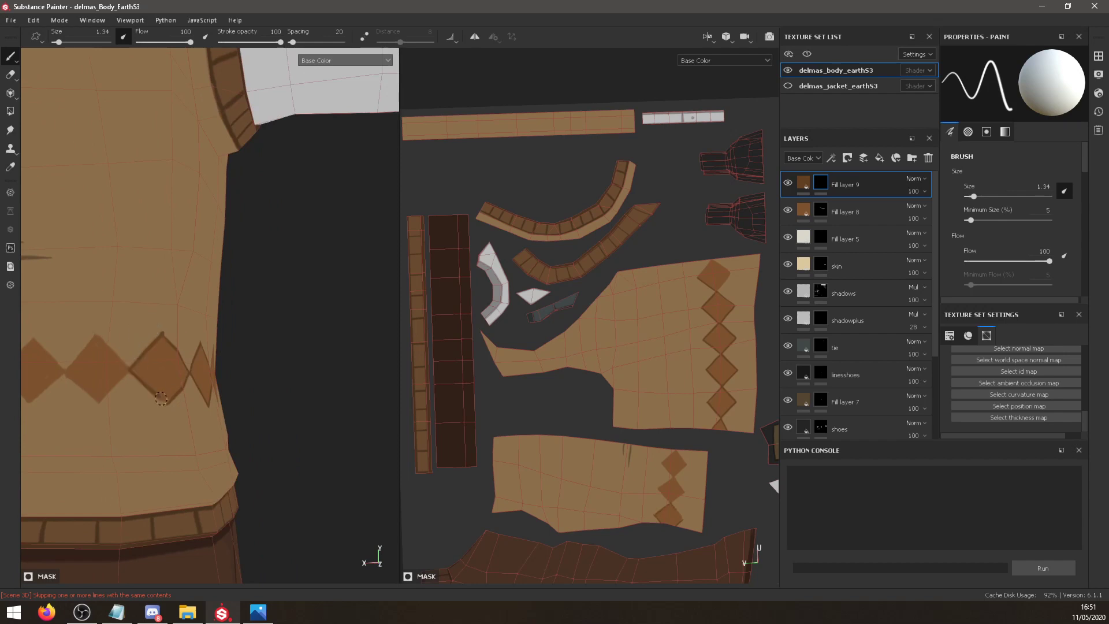
{"action": "mouse_move", "coordinate": [94, 332]}
{"action": "left_mouse_down"}
{"action": "mouse_move", "coordinate": [129, 370]}
{"action": "mouse_move", "coordinate": [91, 332]}
{"action": "left_mouse_up"}
{"action": "key", "text": "ctrl+z"}
{"action": "left_click_drag", "start_coordinate": [64, 371], "coordinate": [93, 334]}
{"action": "key", "text": "ctrl+z"}
{"action": "mouse_move", "coordinate": [64, 372]}
{"action": "left_mouse_down"}
{"action": "mouse_move", "coordinate": [100, 399]}
{"action": "mouse_move", "coordinate": [130, 370]}
{"action": "left_mouse_up"}
Outline the two diamonds beside the centre line of the vest's back.
{"action": "left_click_drag", "start_coordinate": [151, 311], "coordinate": [374, 367], "text": "ctrl+alt"}
{"action": "left_click_drag", "start_coordinate": [255, 347], "coordinate": [320, 352], "text": "alt"}
{"action": "mouse_move", "coordinate": [288, 461]}
{"action": "left_mouse_down"}
{"action": "mouse_move", "coordinate": [315, 430]}
{"action": "mouse_move", "coordinate": [283, 393]}
{"action": "left_mouse_up"}
{"action": "key", "text": "ctrl+z"}
{"action": "left_click_drag", "start_coordinate": [316, 429], "coordinate": [287, 396]}
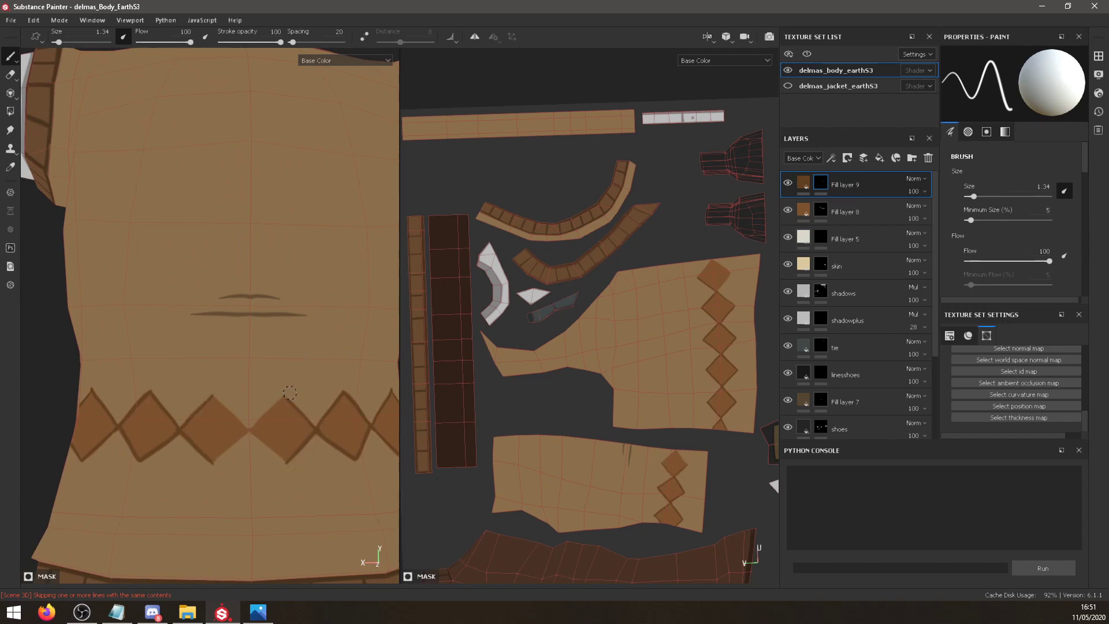
{"action": "left_click_drag", "start_coordinate": [250, 430], "coordinate": [281, 396]}
{"action": "left_click_drag", "start_coordinate": [250, 430], "coordinate": [286, 462]}
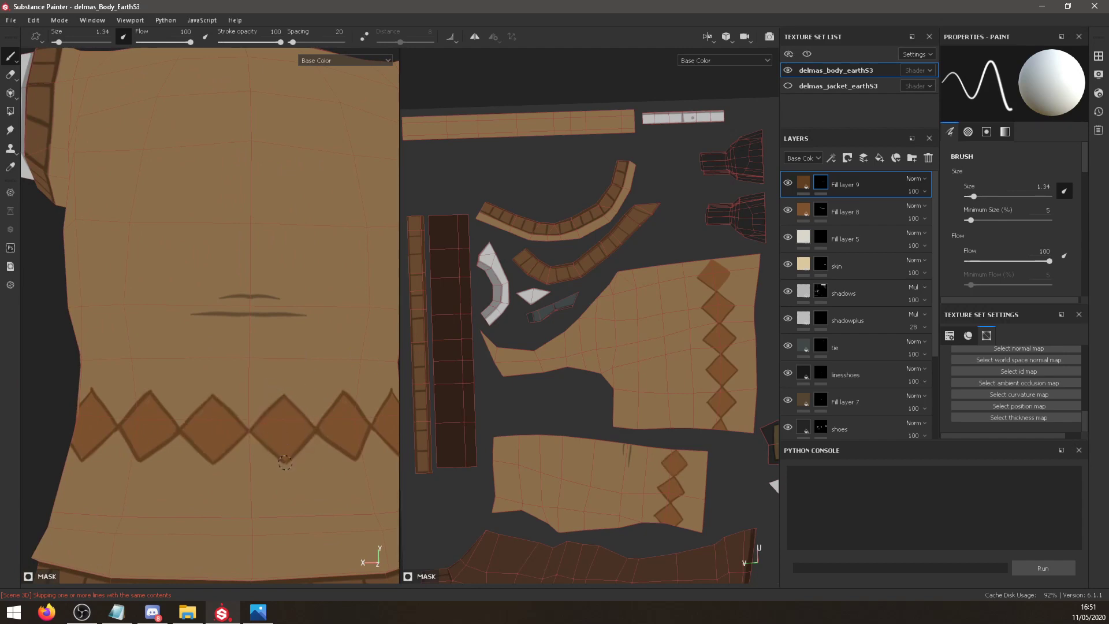
Show the jacket texture set again and check the outlined diamonds on the whole character.
{"action": "right_click_drag", "start_coordinate": [260, 412], "coordinate": [218, 324], "text": "alt"}
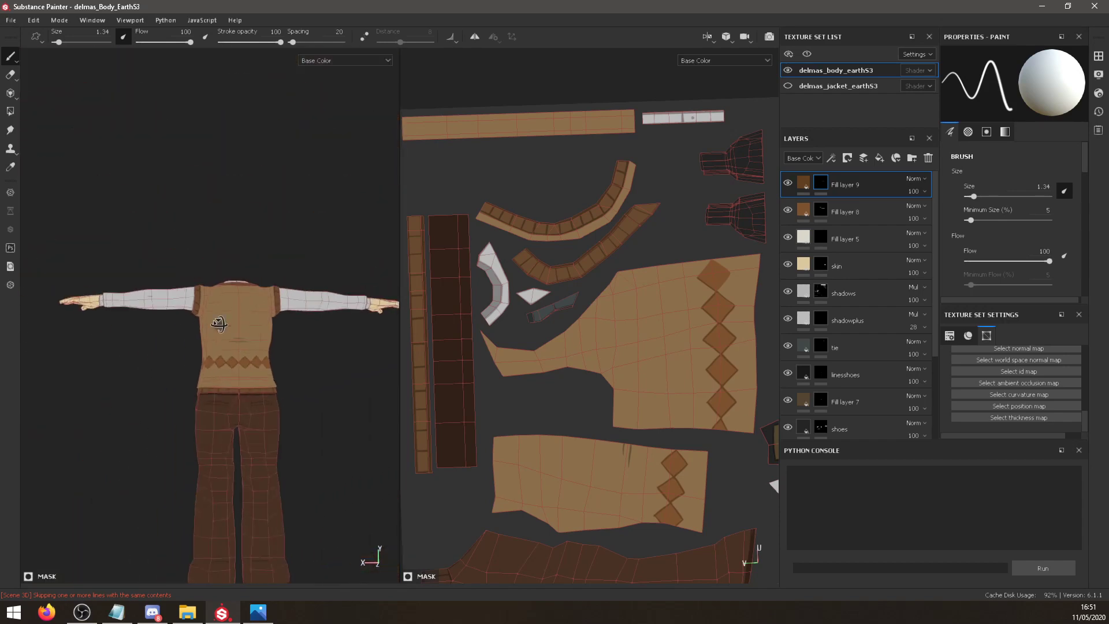
{"action": "mouse_move", "coordinate": [219, 323]}
{"action": "left_mouse_down", "text": "alt"}
{"action": "mouse_move", "coordinate": [432, 380]}
{"action": "mouse_move", "coordinate": [561, 372]}
{"action": "mouse_move", "coordinate": [502, 365]}
{"action": "mouse_move", "coordinate": [576, 354]}
{"action": "left_mouse_up", "text": "alt"}
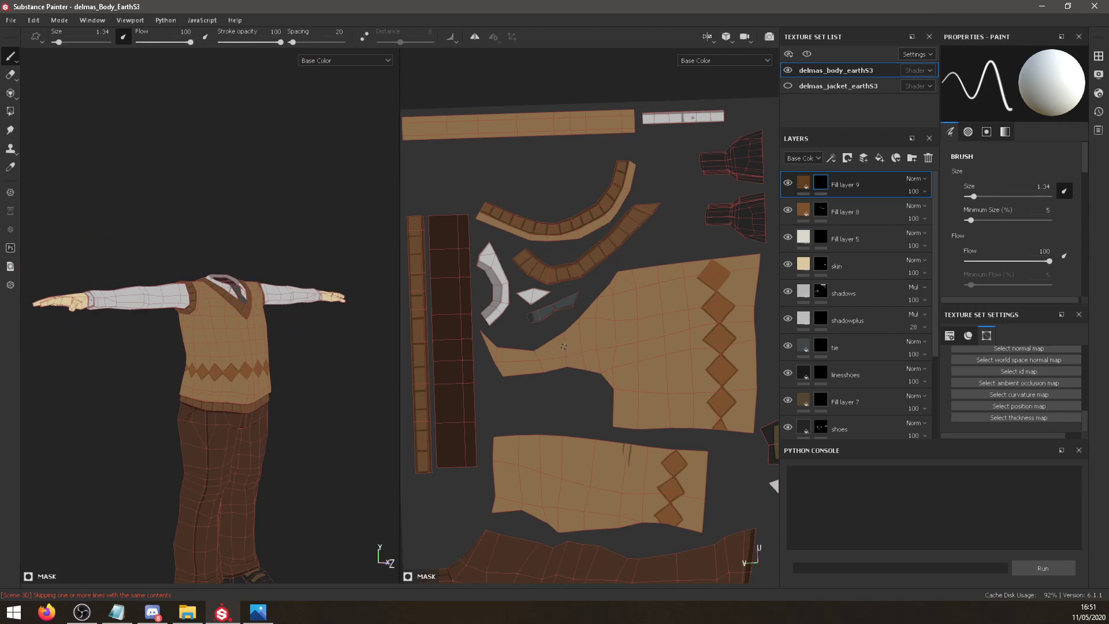
{"action": "middle_click_drag", "start_coordinate": [167, 375], "coordinate": [134, 393], "text": "alt"}
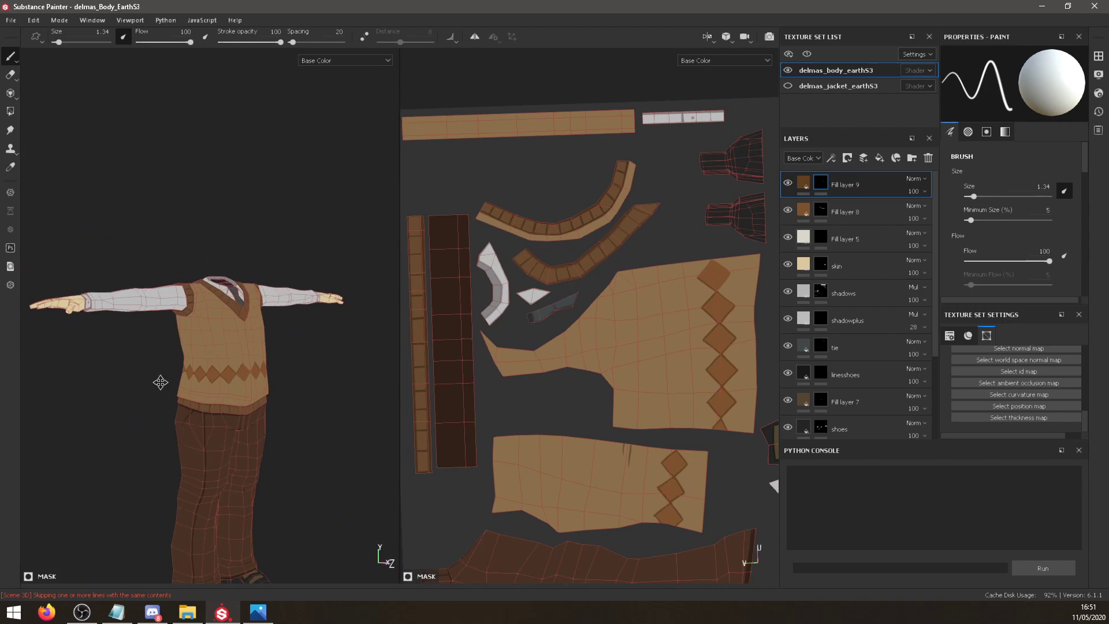
{"action": "middle_click_drag", "start_coordinate": [211, 414], "coordinate": [244, 382], "text": "alt"}
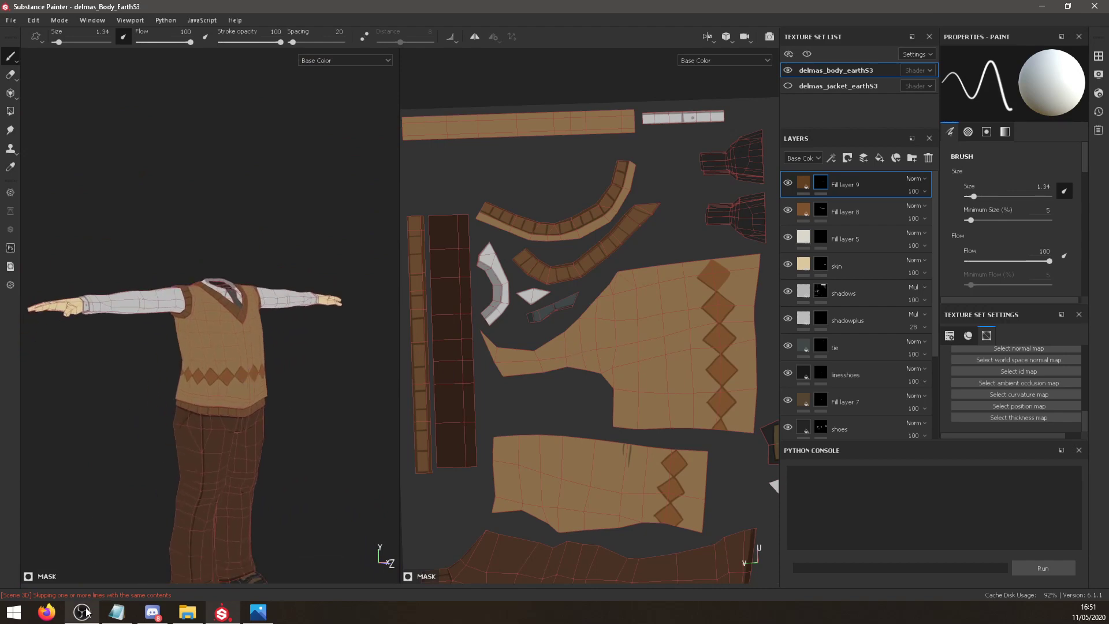
{"action": "left_click_drag", "start_coordinate": [138, 413], "coordinate": [180, 431], "text": "alt"}
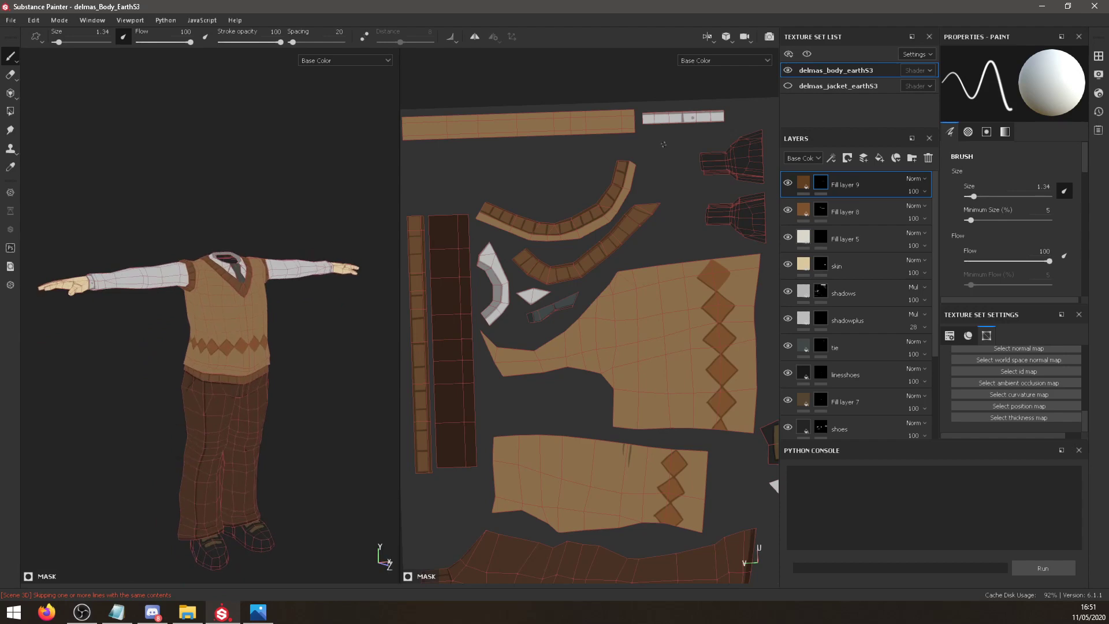
{"action": "left_click", "coordinate": [787, 86]}
{"action": "left_click_drag", "start_coordinate": [215, 312], "coordinate": [159, 286], "text": "alt"}
{"action": "scroll", "coordinate": [159, 286], "scroll_direction": "up", "scroll_amount": 6}
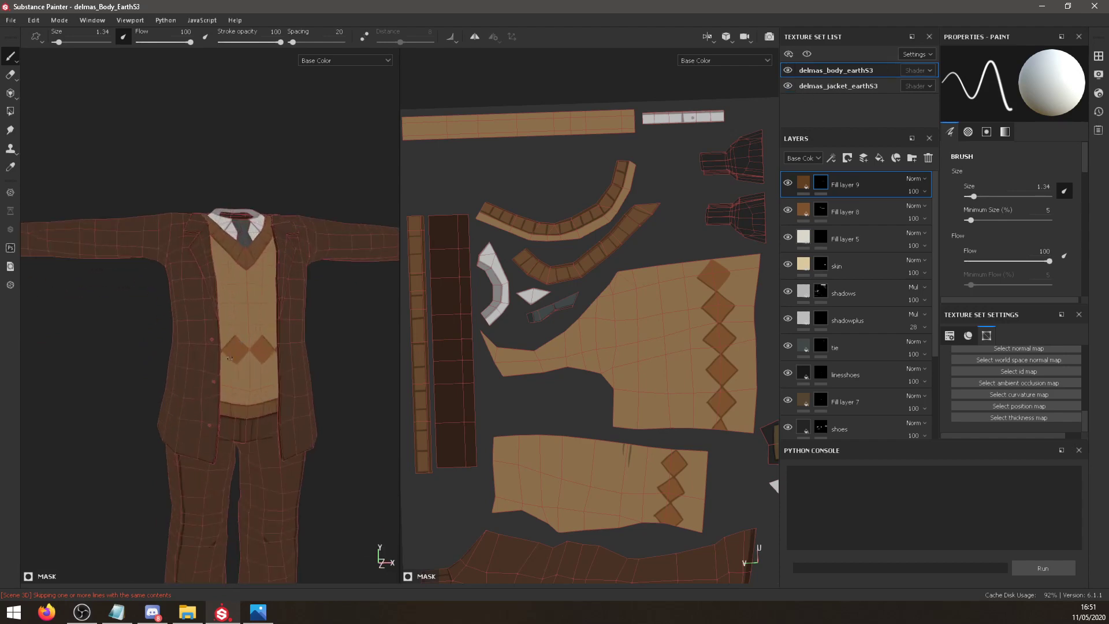
Outline the unfinished diamond nearest the vest's front centre in the UV view.
{"action": "middle_click_drag", "start_coordinate": [618, 349], "coordinate": [560, 381], "text": "alt"}
{"action": "scroll", "coordinate": [561, 381], "scroll_direction": "down", "scroll_amount": 1}
{"action": "scroll", "coordinate": [716, 307], "scroll_direction": "up", "scroll_amount": 5}
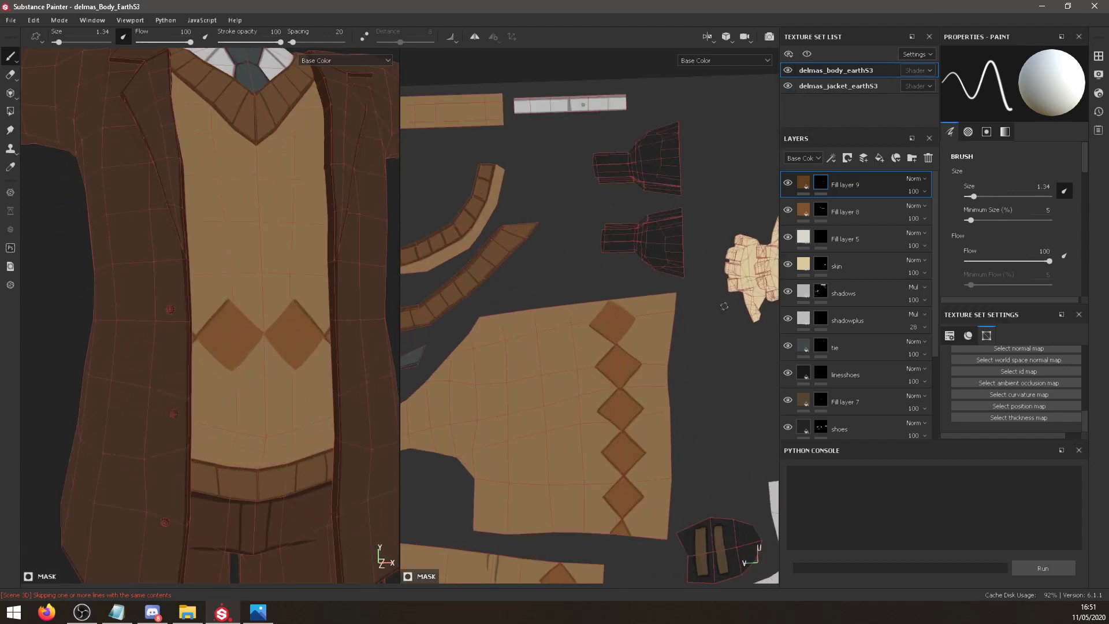
{"action": "left_click_drag", "start_coordinate": [550, 368], "coordinate": [575, 330]}
{"action": "key", "text": "ctrl+z"}
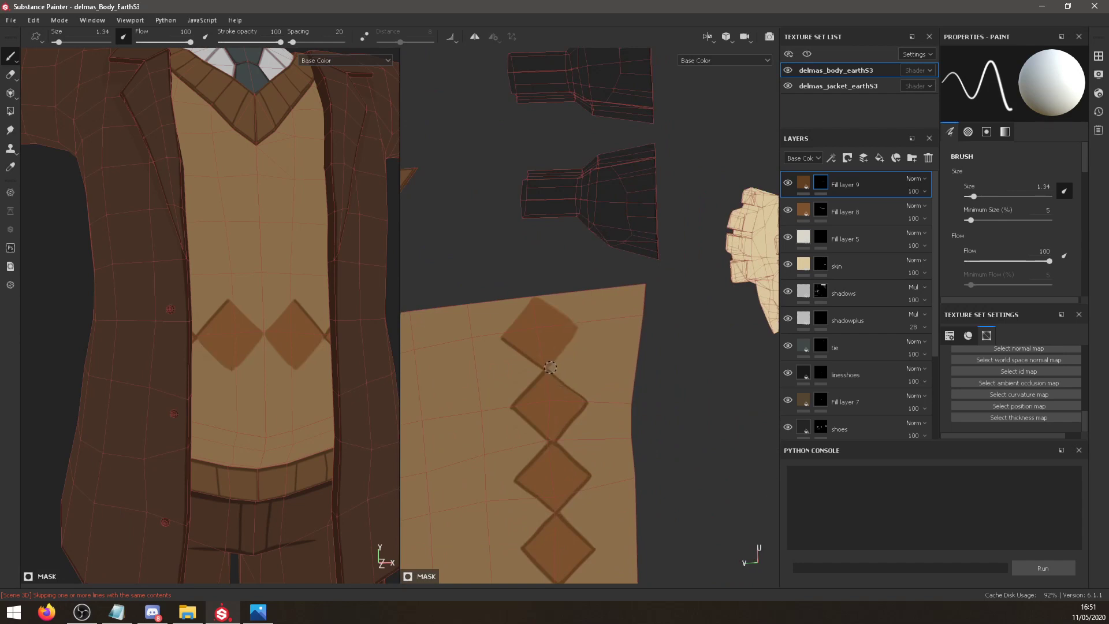
{"action": "mouse_move", "coordinate": [549, 366]}
{"action": "left_mouse_down"}
{"action": "mouse_move", "coordinate": [573, 330]}
{"action": "mouse_move", "coordinate": [537, 297]}
{"action": "mouse_move", "coordinate": [583, 329]}
{"action": "left_mouse_up"}
{"action": "key", "text": "ctrl+z"}
{"action": "key", "text": "ctrl+z"}
{"action": "left_click_drag", "start_coordinate": [504, 338], "coordinate": [536, 296]}
{"action": "left_click_drag", "start_coordinate": [579, 327], "coordinate": [536, 294]}
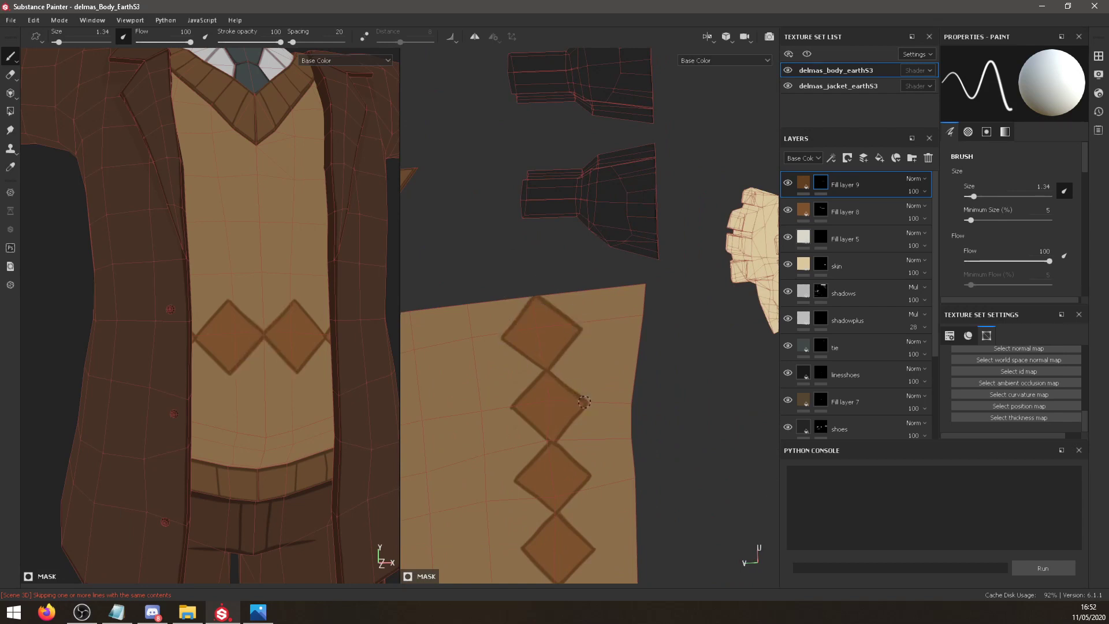
Reinforce the dark outlines of the remaining diamonds down the front vest piece in the UV view.
{"action": "left_click_drag", "start_coordinate": [547, 372], "coordinate": [585, 402]}
{"action": "left_click_drag", "start_coordinate": [514, 410], "coordinate": [555, 444]}
{"action": "middle_click_drag", "start_coordinate": [564, 406], "coordinate": [593, 373]}
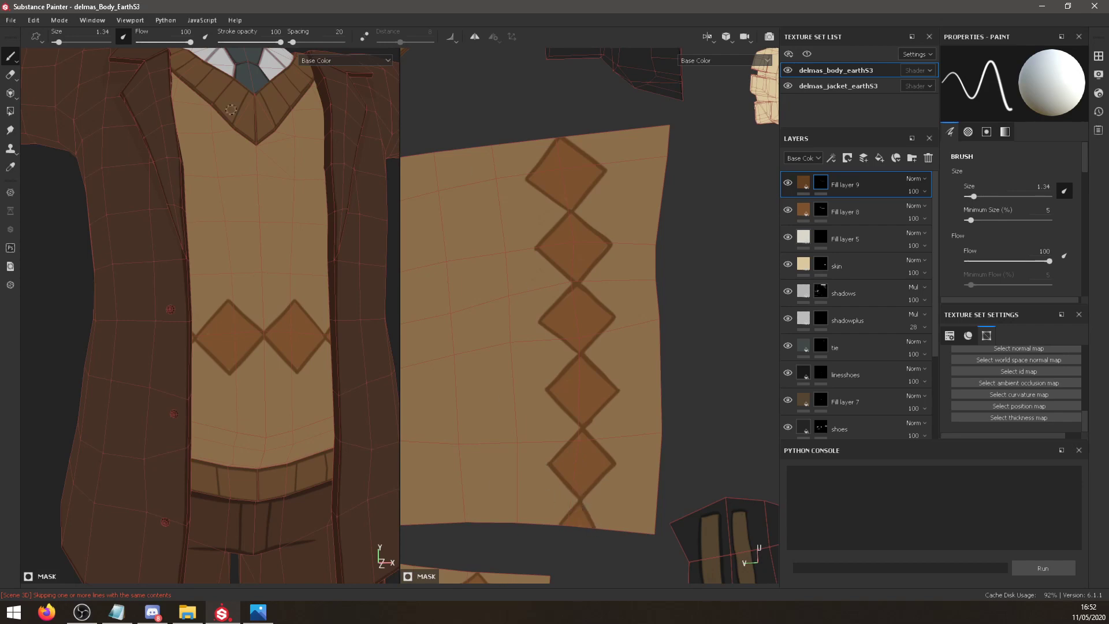
Examine the collar, tie and shoulder area of the dressed character from the front and side.
{"action": "middle_click_drag", "start_coordinate": [246, 312], "coordinate": [245, 425]}
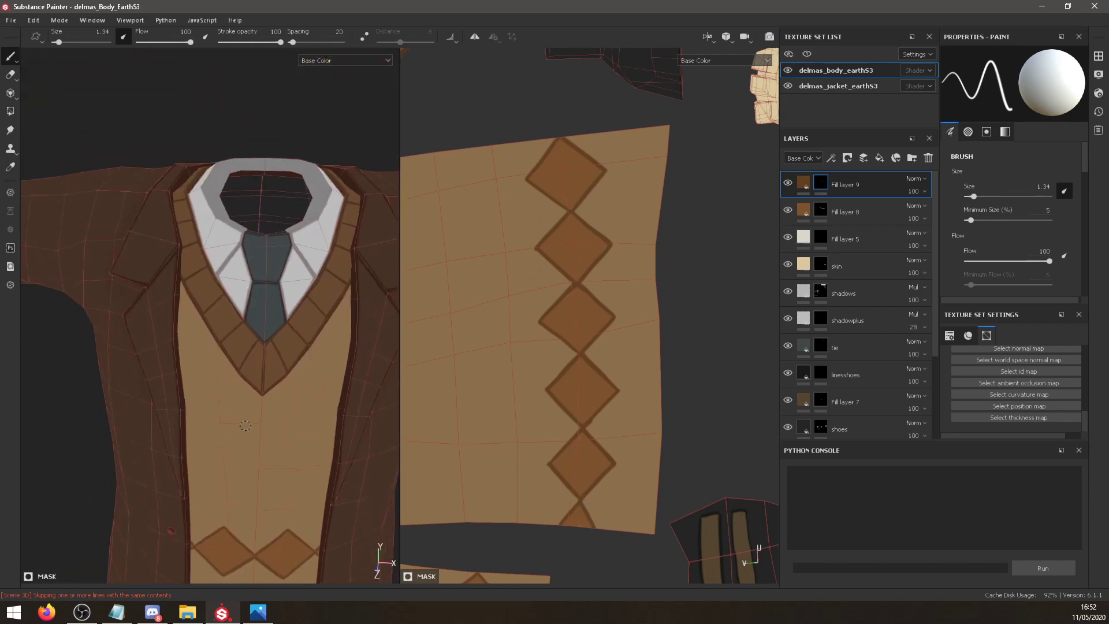
{"action": "scroll", "coordinate": [225, 408], "scroll_direction": "up", "scroll_amount": 3}
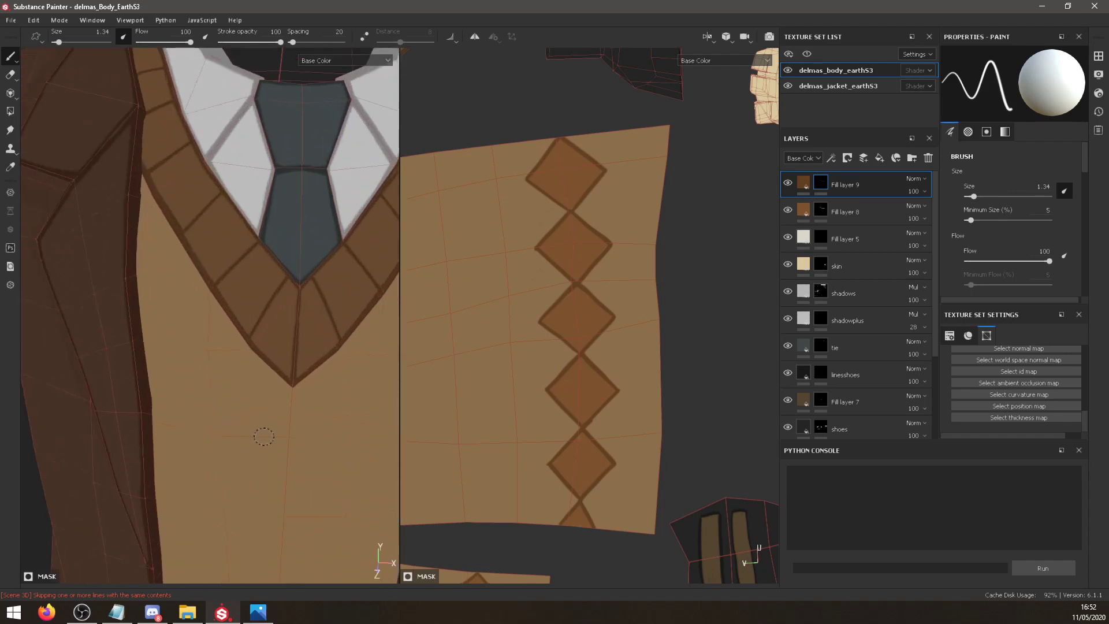
{"action": "scroll", "coordinate": [257, 439], "scroll_direction": "down", "scroll_amount": 5}
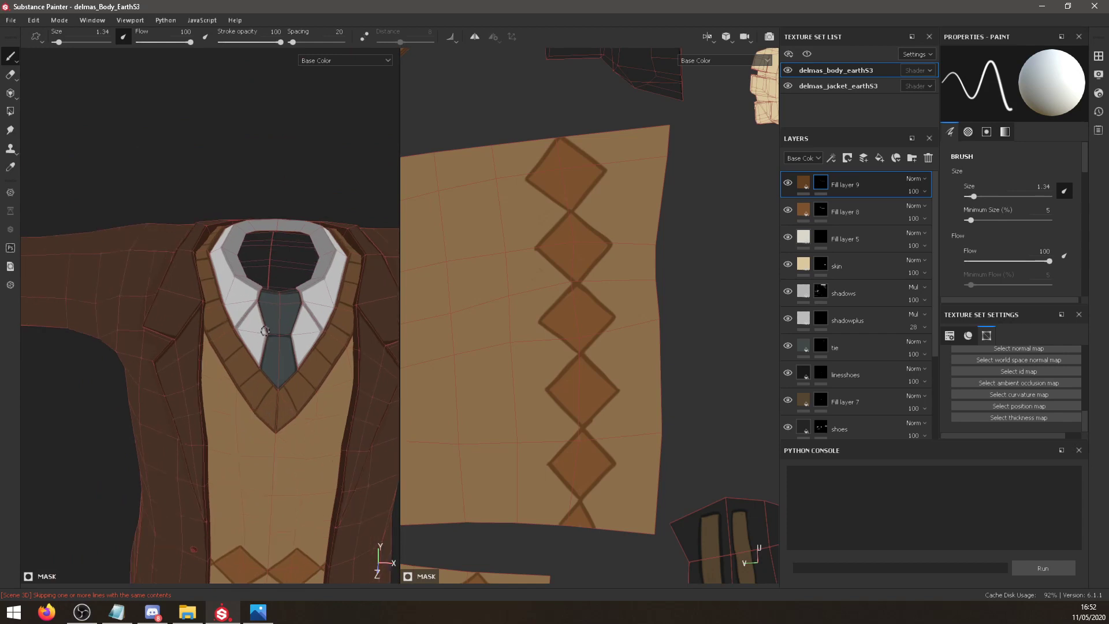
{"action": "scroll", "coordinate": [265, 332], "scroll_direction": "up", "scroll_amount": 6}
{"action": "left_click_drag", "start_coordinate": [199, 328], "coordinate": [267, 305], "text": "alt"}
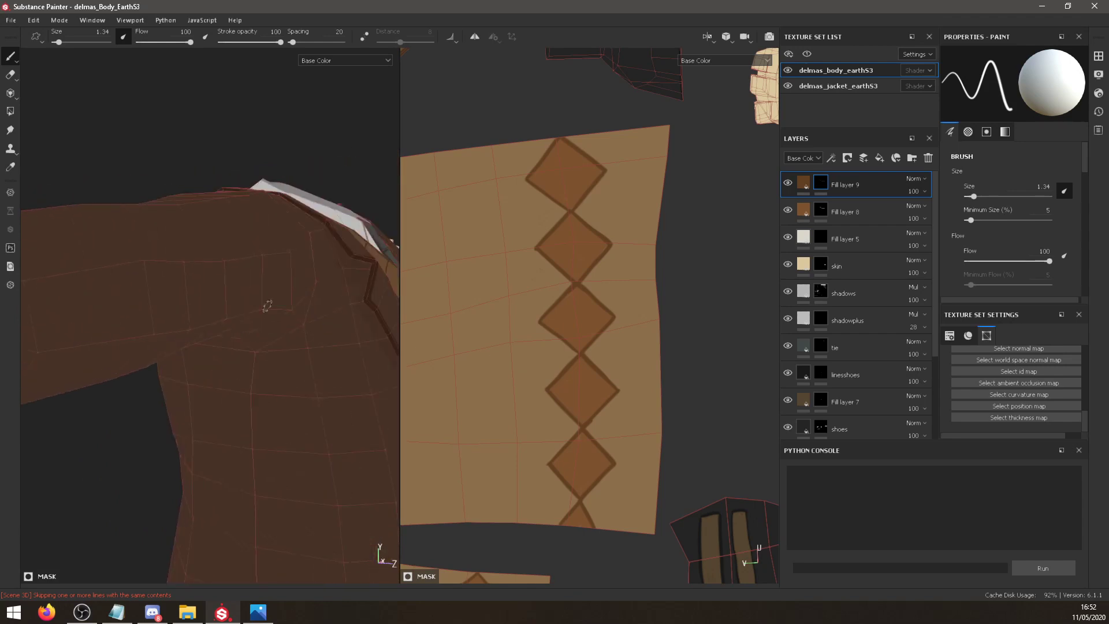
{"action": "scroll", "coordinate": [254, 316], "scroll_direction": "up", "scroll_amount": 1}
{"action": "scroll", "coordinate": [225, 327], "scroll_direction": "down", "scroll_amount": 6}
{"action": "left_click_drag", "start_coordinate": [220, 332], "coordinate": [143, 368], "text": "alt"}
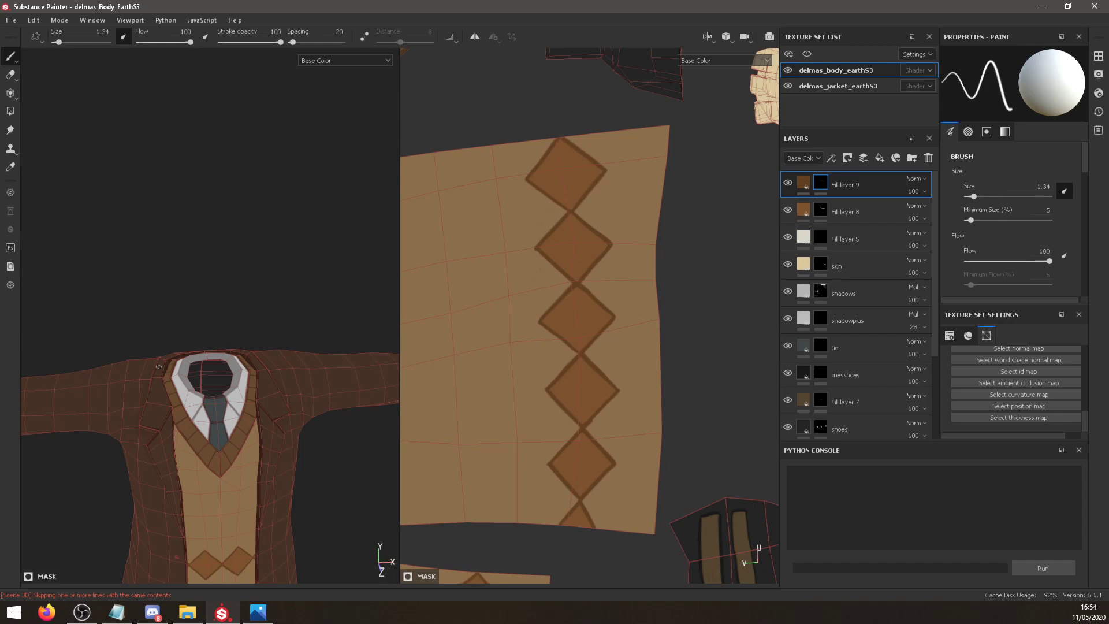
Inspect the vest's ribbed neckline up close where it meets the jacket lapel and shirt collar.
{"action": "scroll", "coordinate": [179, 370], "scroll_direction": "up", "scroll_amount": 5}
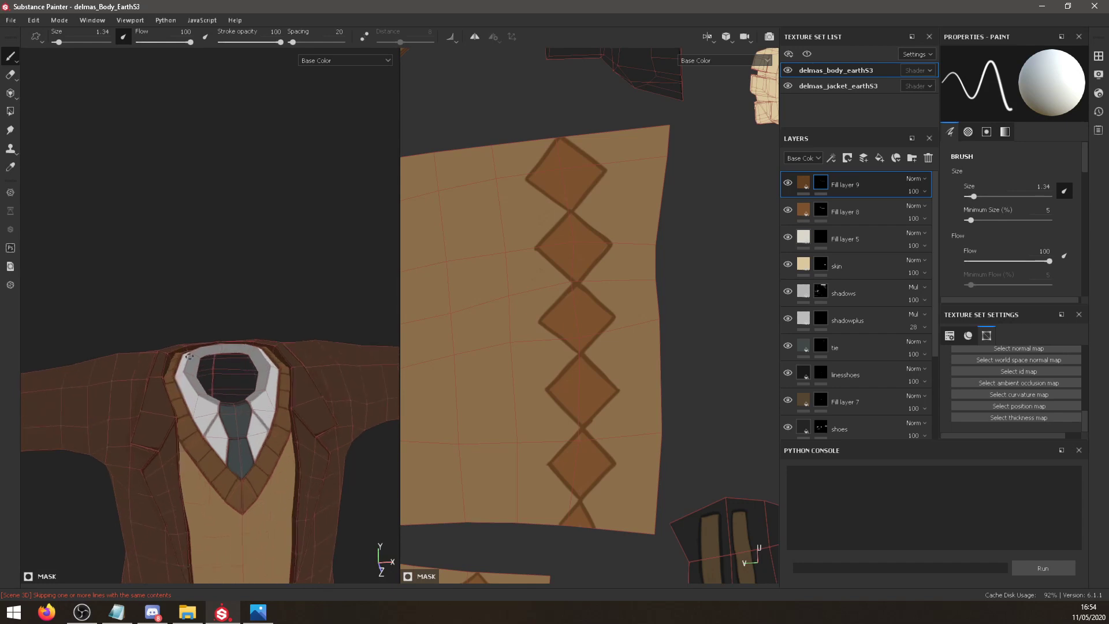
{"action": "mouse_move", "coordinate": [176, 373]}
{"action": "left_mouse_down", "text": "alt"}
{"action": "mouse_move", "coordinate": [229, 416]}
{"action": "mouse_move", "coordinate": [188, 390]}
{"action": "left_mouse_up", "text": "alt"}
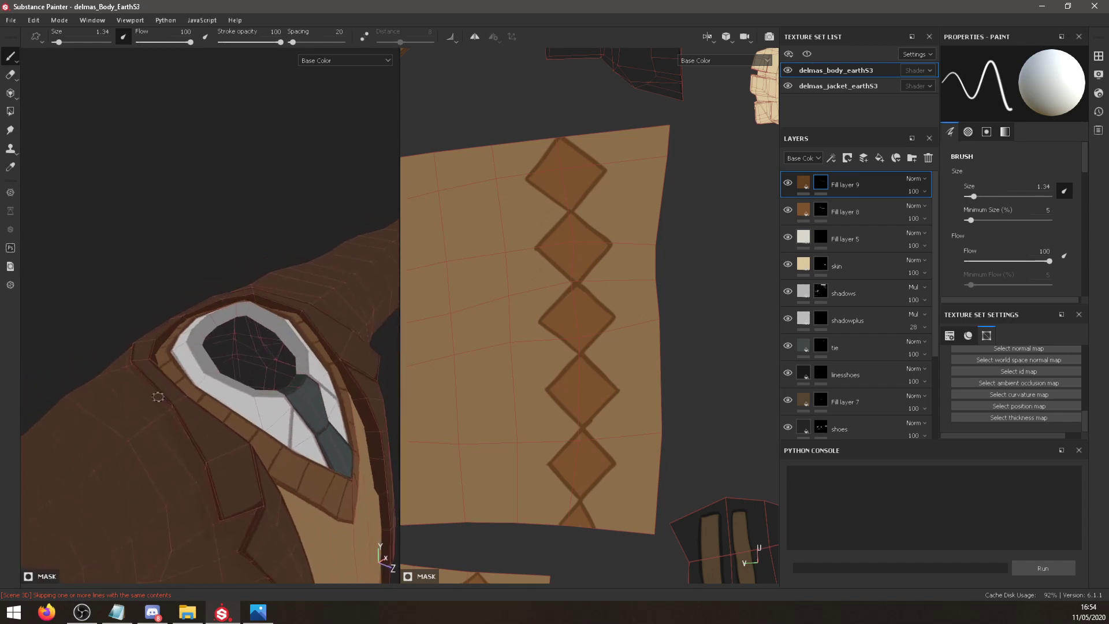
{"action": "left_click_drag", "start_coordinate": [221, 473], "coordinate": [191, 233], "text": "alt"}
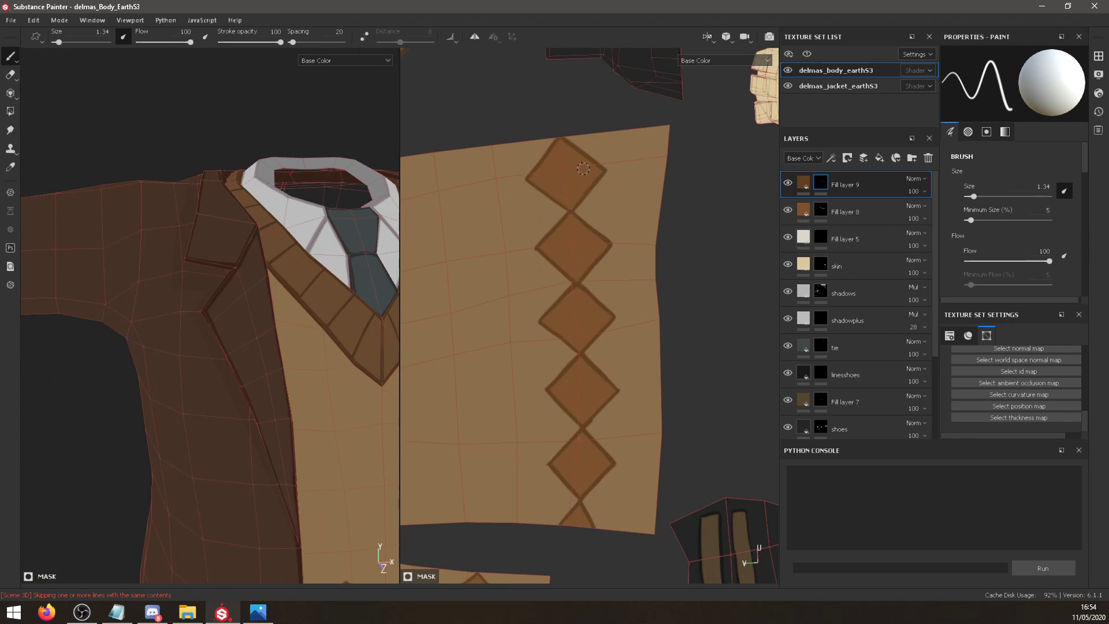
{"action": "scroll", "coordinate": [282, 129], "scroll_direction": "up", "scroll_amount": 3}
{"action": "left_click_drag", "start_coordinate": [281, 129], "coordinate": [243, 201], "text": "alt"}
{"action": "middle_click_drag", "start_coordinate": [264, 148], "coordinate": [160, 243], "text": "alt"}
{"action": "scroll", "coordinate": [243, 236], "scroll_direction": "up", "scroll_amount": 3}
{"action": "left_click_drag", "start_coordinate": [243, 237], "coordinate": [217, 204], "text": "alt"}
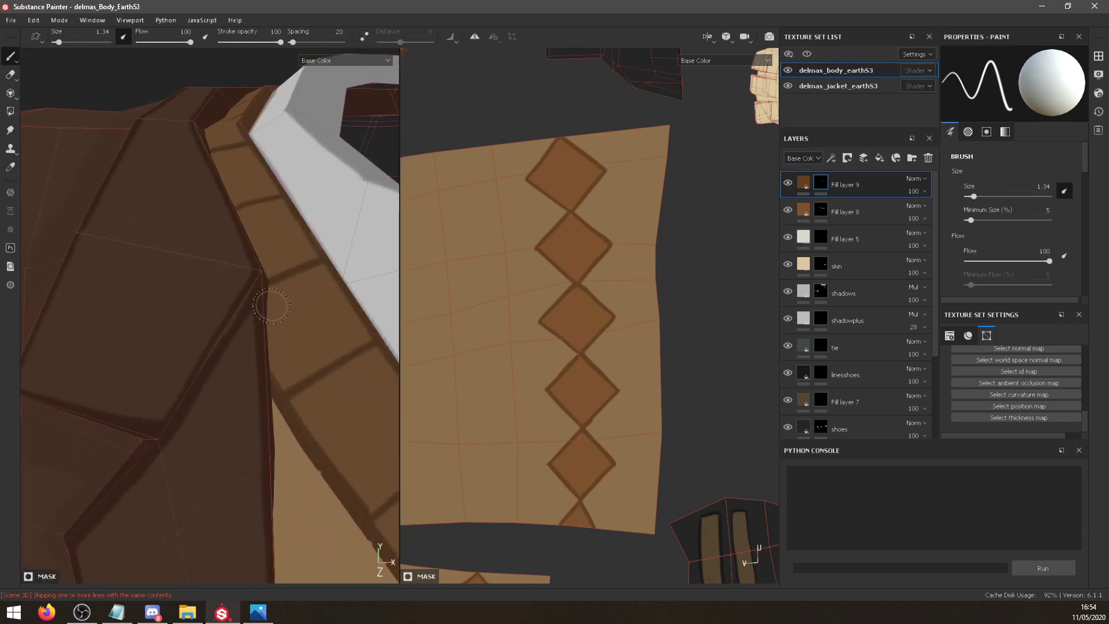
Briefly hide shoes, Fill layer 7, Fill layer 3 and Fill layer 1 in turn to identify what each one colours.
{"action": "scroll", "coordinate": [810, 366], "scroll_direction": "down", "scroll_amount": 2}
{"action": "left_click", "coordinate": [790, 381]}
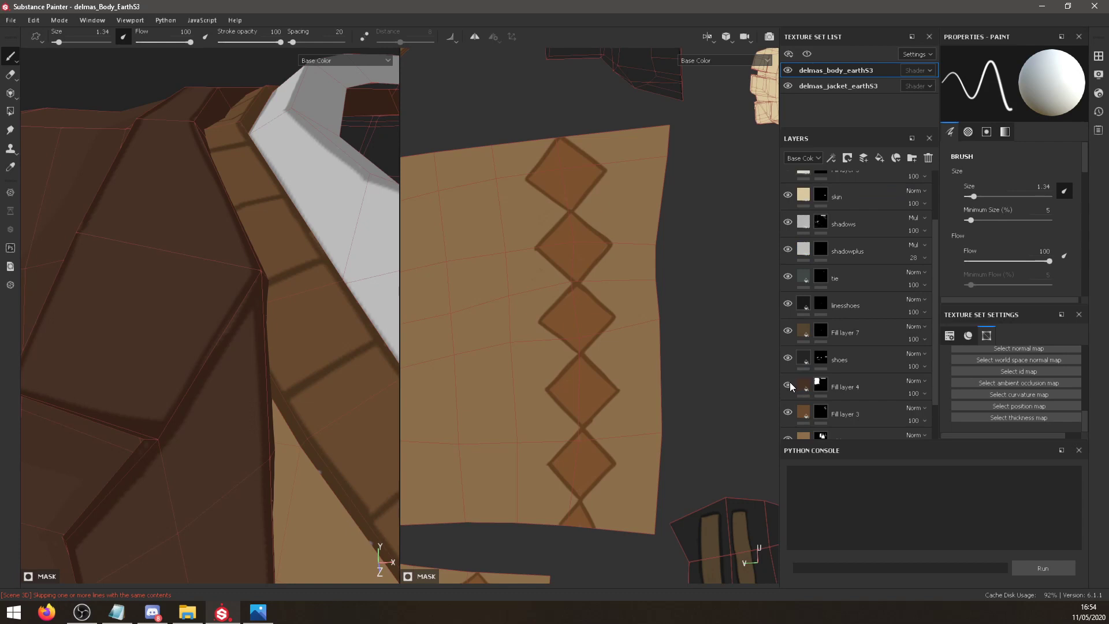
{"action": "left_click", "coordinate": [791, 361]}
{"action": "left_click", "coordinate": [791, 360]}
{"action": "left_click", "coordinate": [788, 330]}
{"action": "left_click", "coordinate": [788, 330]}
{"action": "scroll", "coordinate": [789, 333], "scroll_direction": "down", "scroll_amount": 1}
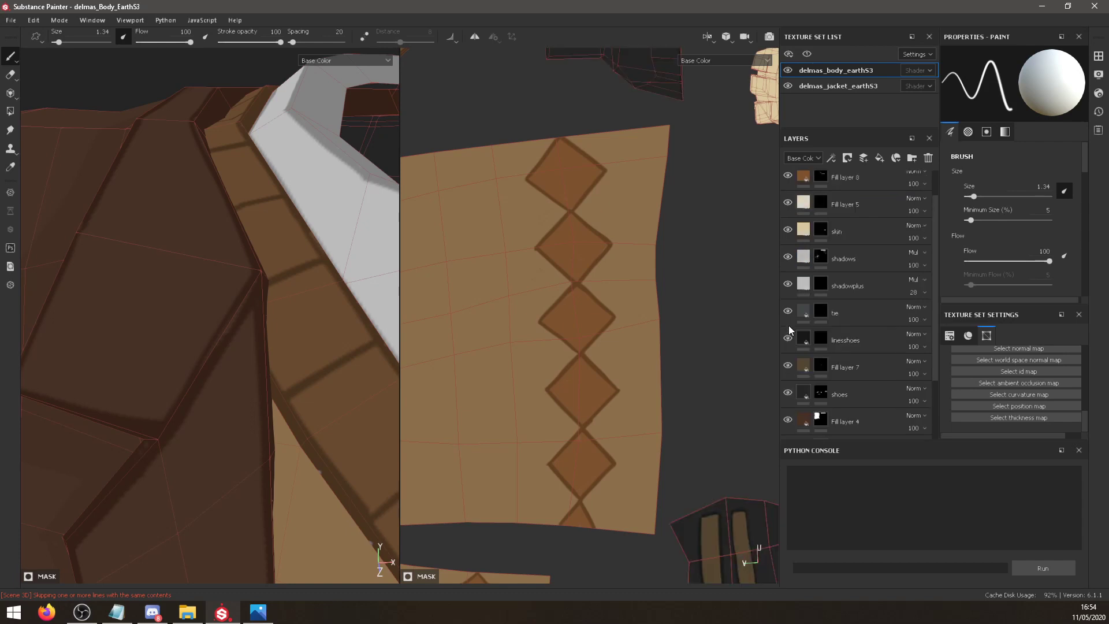
{"action": "left_click", "coordinate": [787, 336]}
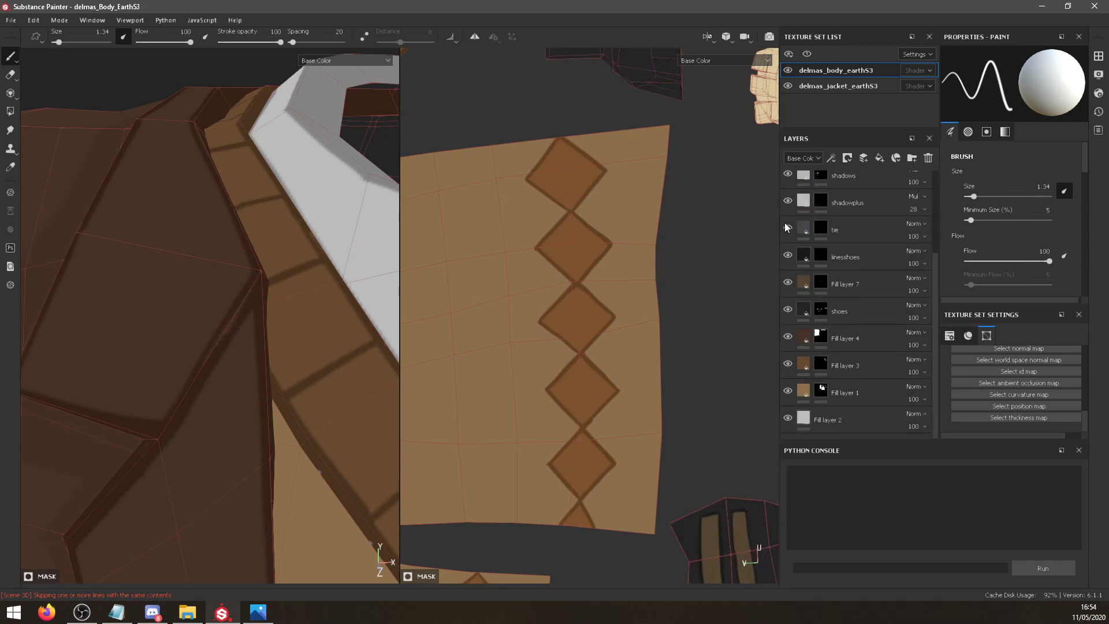
{"action": "left_click", "coordinate": [788, 363]}
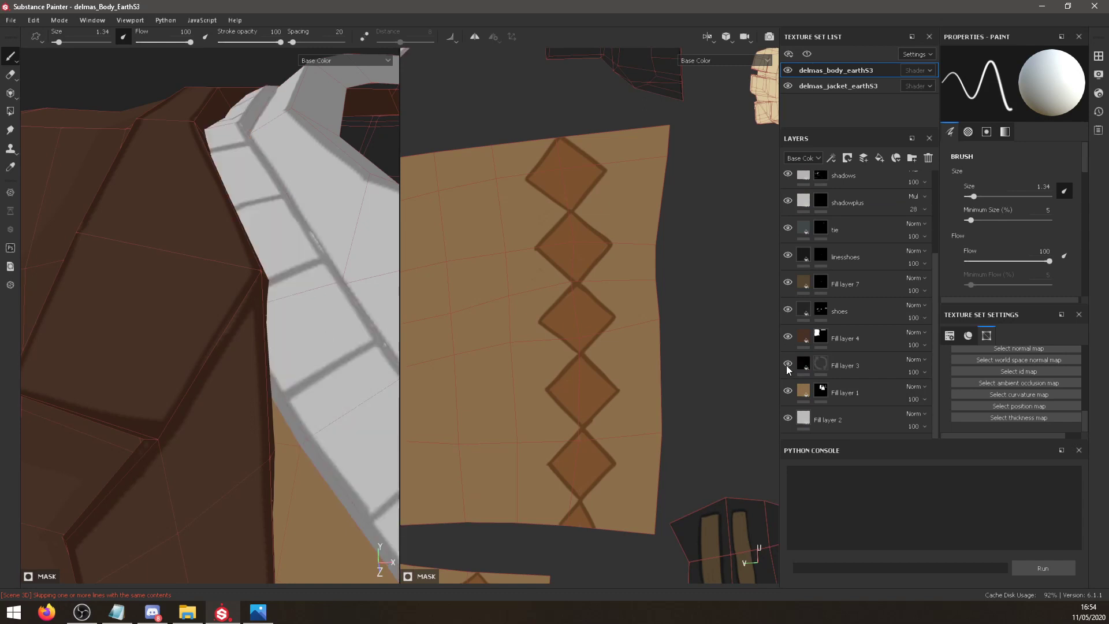
{"action": "left_click", "coordinate": [787, 364]}
{"action": "left_click", "coordinate": [786, 391]}
{"action": "left_click", "coordinate": [786, 391]}
{"action": "scroll", "coordinate": [791, 294], "scroll_direction": "up", "scroll_amount": 4}
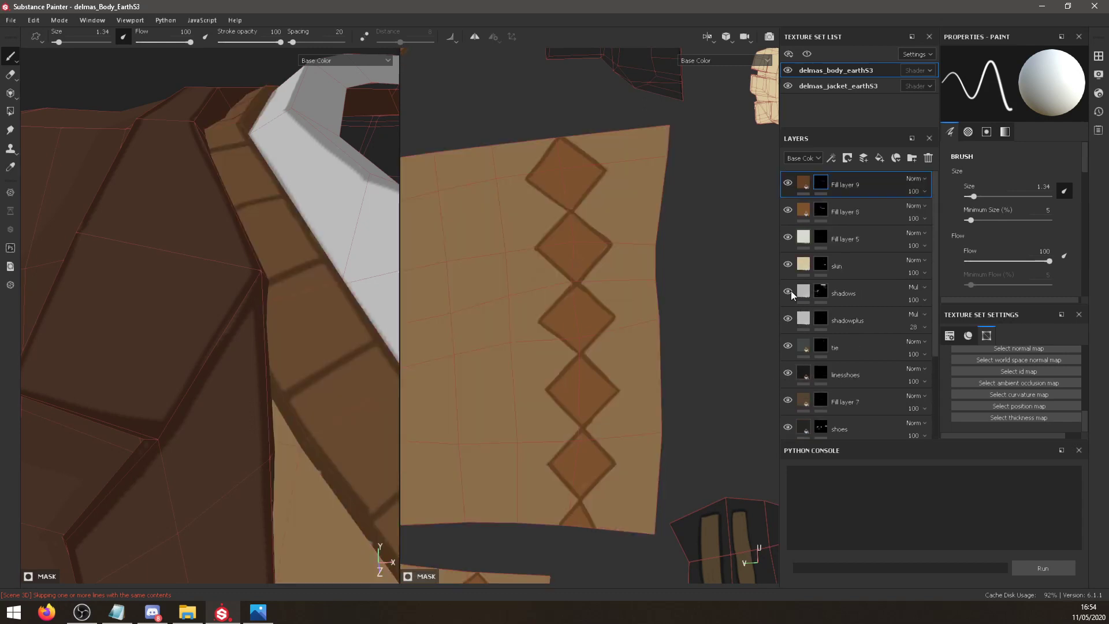
Check what Fill layer 9, Fill layer 8, skin and linesshoes each contribute by briefly hiding them.
{"action": "left_click", "coordinate": [788, 182]}
{"action": "left_click", "coordinate": [788, 182]}
{"action": "left_click", "coordinate": [788, 209]}
{"action": "left_click", "coordinate": [788, 210]}
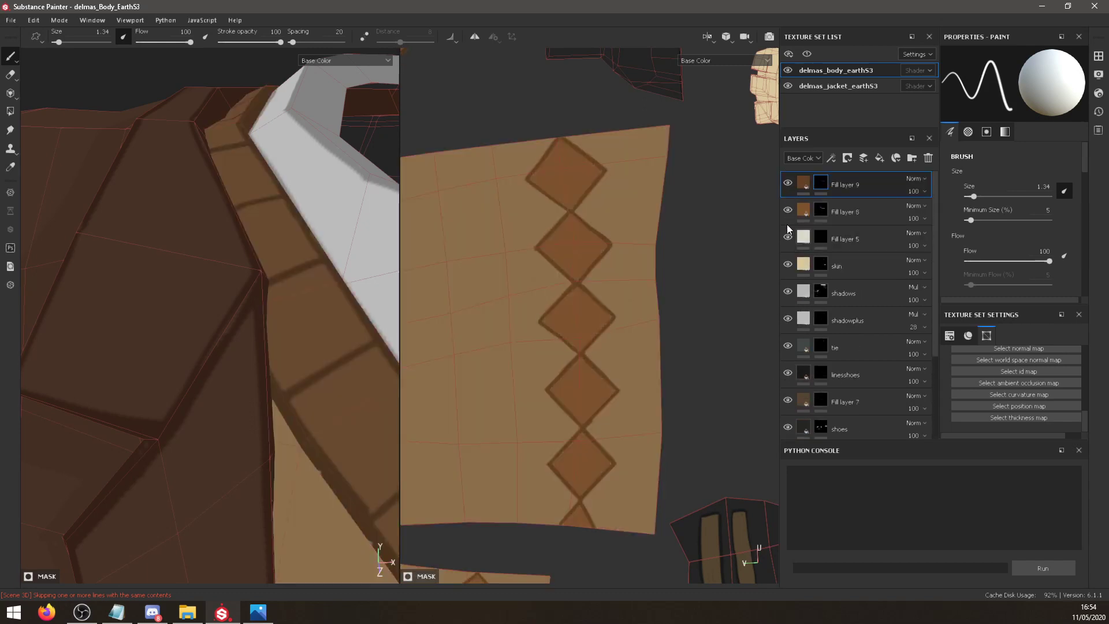
{"action": "left_click", "coordinate": [788, 264]}
{"action": "left_click", "coordinate": [788, 264]}
{"action": "scroll", "coordinate": [787, 346], "scroll_direction": "down", "scroll_amount": 3}
{"action": "left_click", "coordinate": [788, 304]}
{"action": "left_click", "coordinate": [788, 303]}
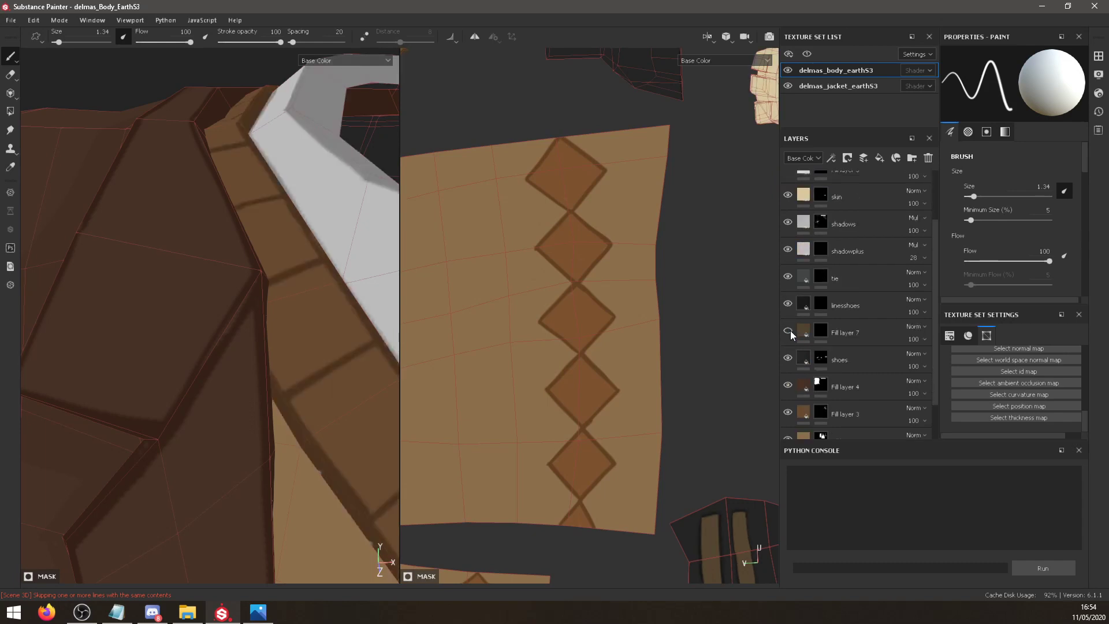
Check the body layers from Fill layer 7 down to the base Fill layer 2, then shoes and linesshoes again, by toggling their visibility.
{"action": "left_click", "coordinate": [788, 331]}
{"action": "left_click", "coordinate": [788, 330]}
{"action": "left_click", "coordinate": [789, 357]}
{"action": "left_click", "coordinate": [789, 357]}
{"action": "left_click", "coordinate": [787, 385]}
{"action": "left_click", "coordinate": [788, 385]}
{"action": "left_click", "coordinate": [788, 412]}
{"action": "left_click", "coordinate": [788, 412]}
{"action": "scroll", "coordinate": [788, 402], "scroll_direction": "down", "scroll_amount": 2}
{"action": "left_click", "coordinate": [788, 418]}
{"action": "left_click", "coordinate": [788, 418]}
{"action": "left_click", "coordinate": [788, 310]}
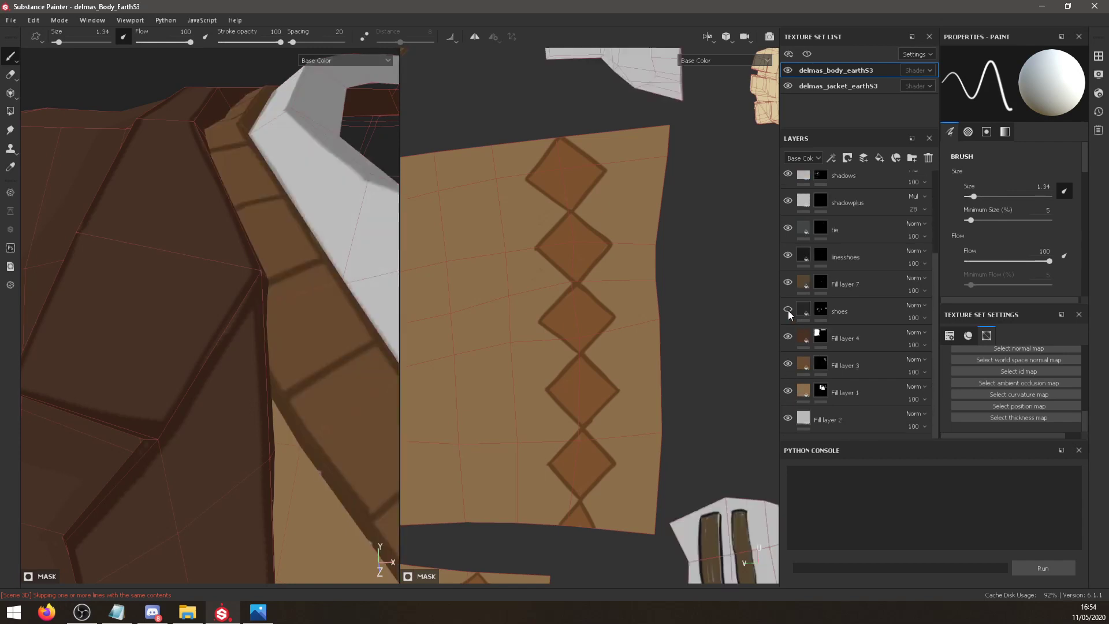
{"action": "left_click", "coordinate": [788, 310]}
{"action": "left_click", "coordinate": [789, 283]}
{"action": "left_click", "coordinate": [788, 282]}
{"action": "left_click", "coordinate": [788, 255]}
{"action": "left_click", "coordinate": [788, 255]}
{"action": "scroll", "coordinate": [788, 259], "scroll_direction": "up", "scroll_amount": 4}
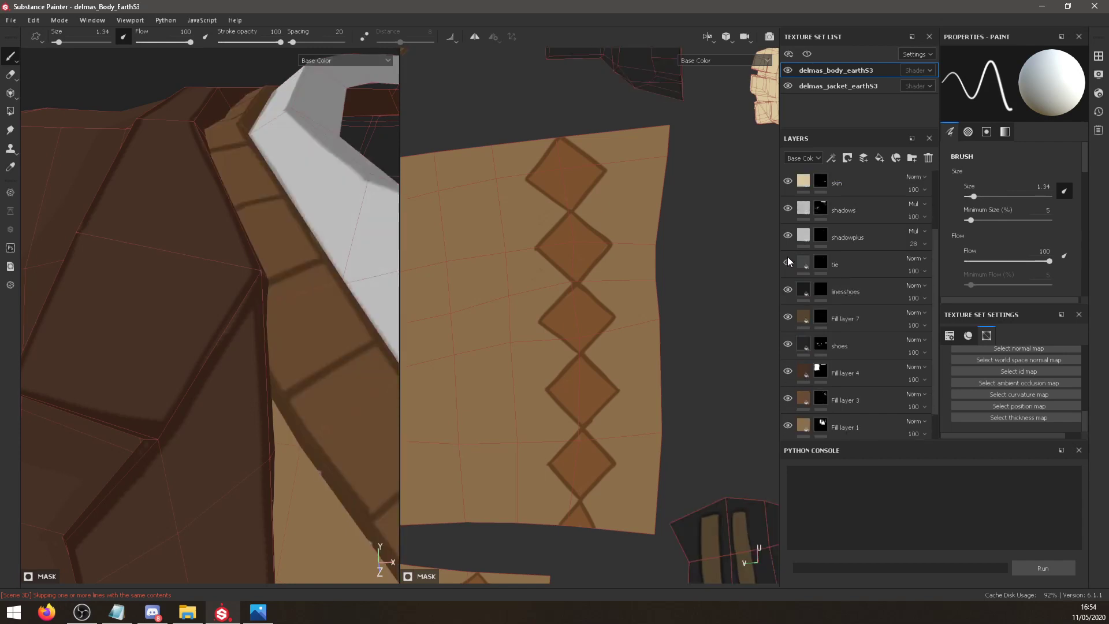
Recheck the skin, Fill layer 8, Fill layer 9, shadows and linesshoes layers by toggling their visibility.
{"action": "left_click", "coordinate": [788, 264]}
{"action": "left_click", "coordinate": [788, 264]}
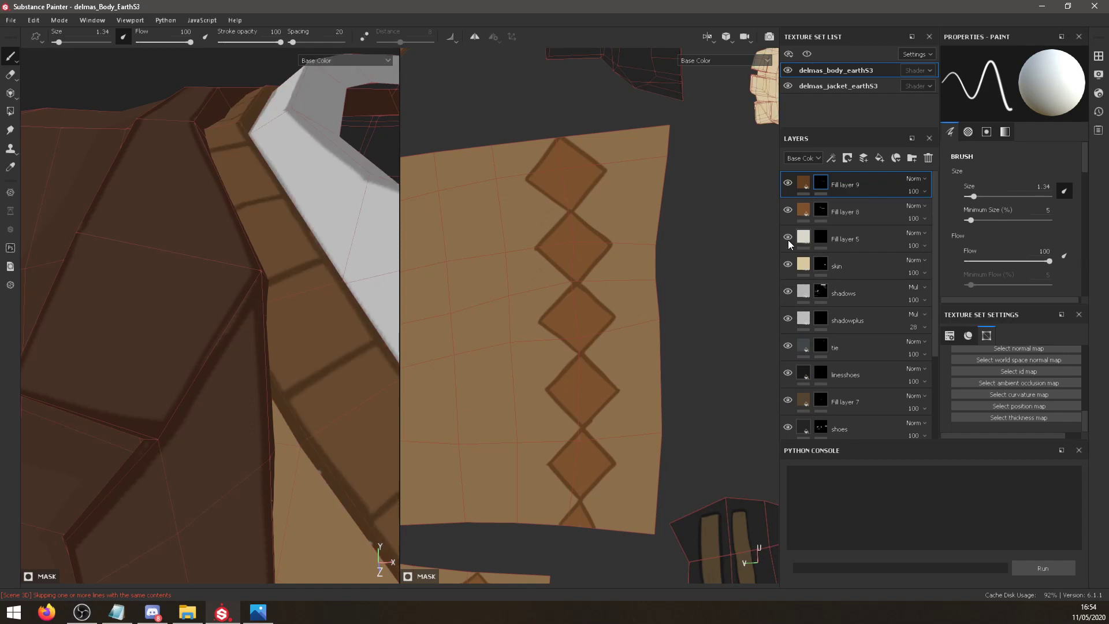
{"action": "left_click", "coordinate": [788, 209]}
{"action": "left_click", "coordinate": [788, 210]}
{"action": "left_click", "coordinate": [787, 184]}
{"action": "left_click", "coordinate": [788, 183]}
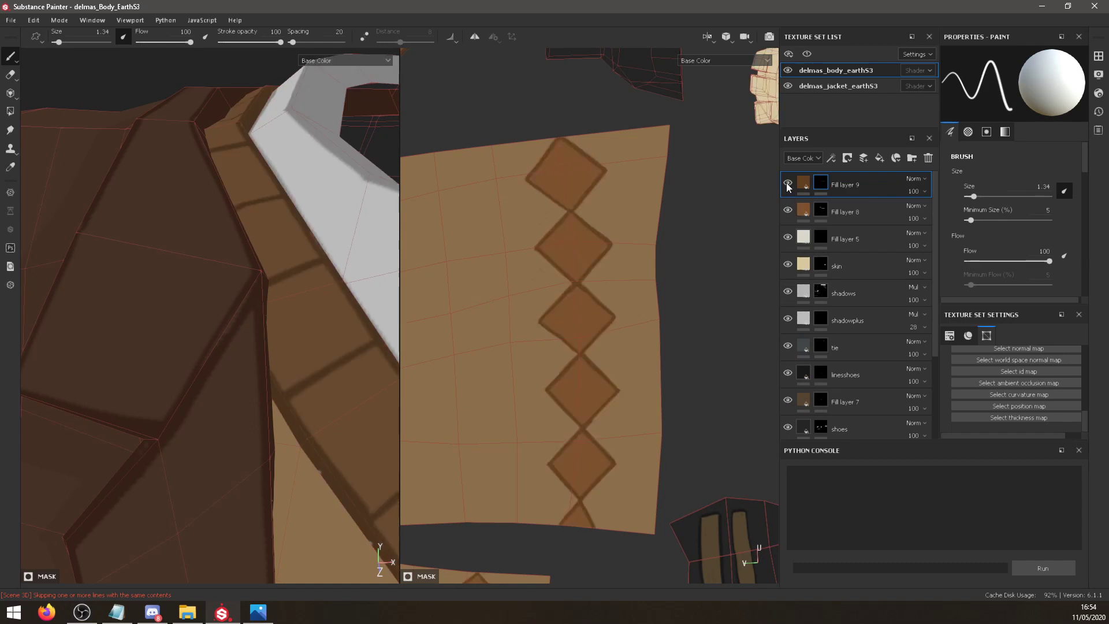
{"action": "left_click", "coordinate": [788, 291]}
{"action": "left_click", "coordinate": [788, 291]}
{"action": "left_click", "coordinate": [789, 290]}
{"action": "left_click", "coordinate": [789, 290]}
{"action": "left_click", "coordinate": [784, 265]}
{"action": "left_click", "coordinate": [785, 265]}
{"action": "left_click", "coordinate": [788, 212]}
{"action": "left_click", "coordinate": [789, 211]}
{"action": "left_click", "coordinate": [787, 375]}
{"action": "left_click", "coordinate": [787, 375]}
{"action": "scroll", "coordinate": [791, 385], "scroll_direction": "down", "scroll_amount": 3}
{"action": "left_click", "coordinate": [788, 358]}
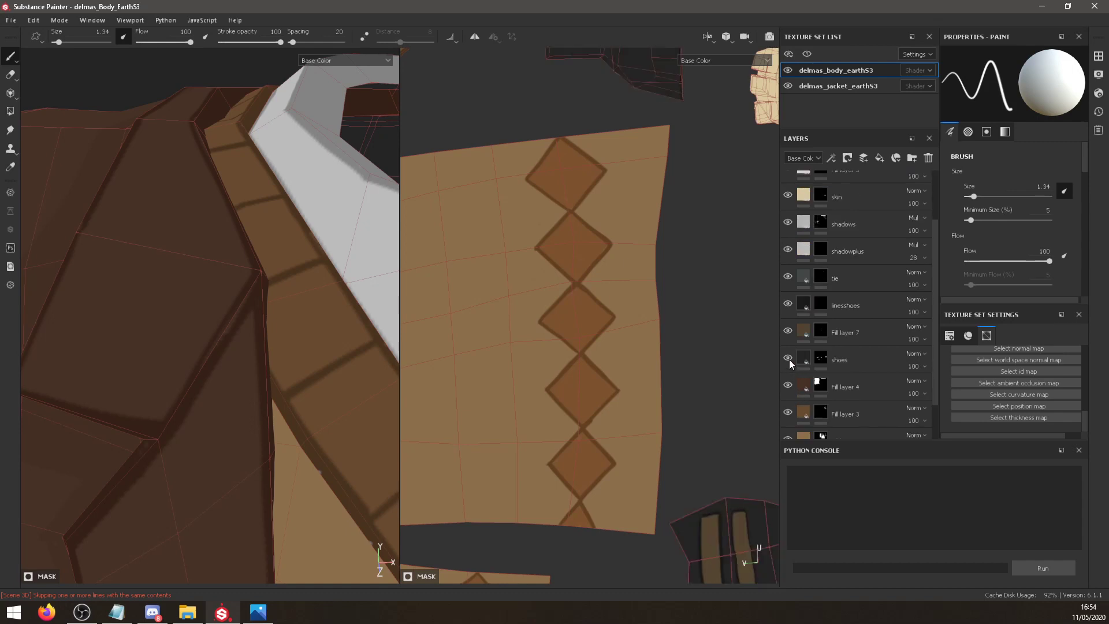
{"action": "scroll", "coordinate": [706, 456], "scroll_direction": "down", "scroll_amount": 2}
Inspect the shoe strap island up close in the UV view and select the mask of Fill layer 7.
{"action": "middle_click_drag", "start_coordinate": [707, 455], "coordinate": [687, 288]}
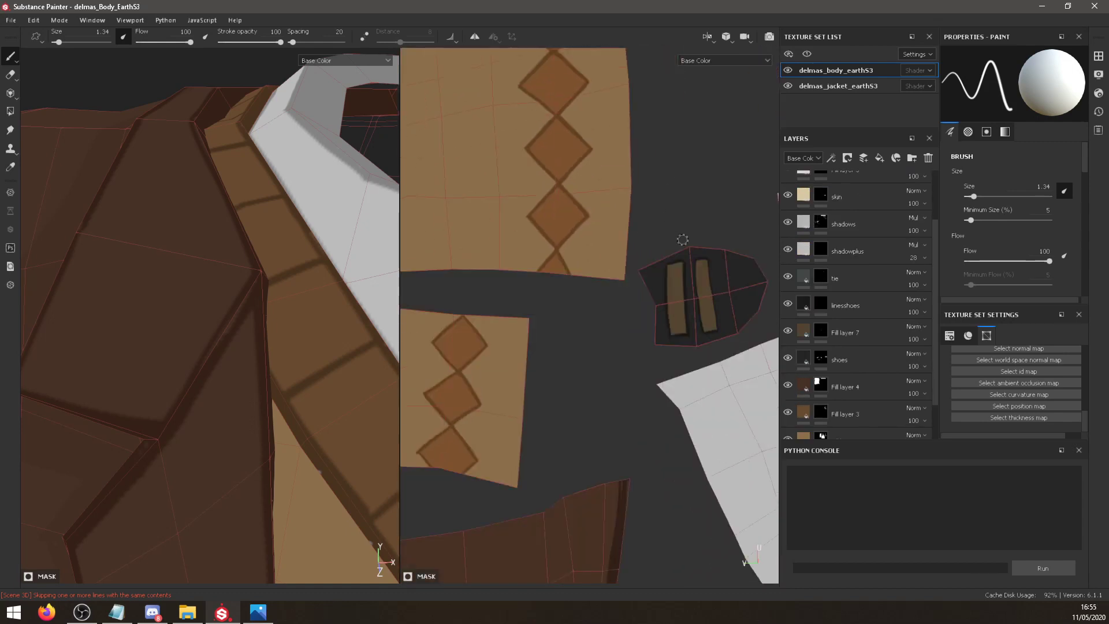
{"action": "scroll", "coordinate": [693, 287], "scroll_direction": "up", "scroll_amount": 5}
{"action": "left_click", "coordinate": [787, 332]}
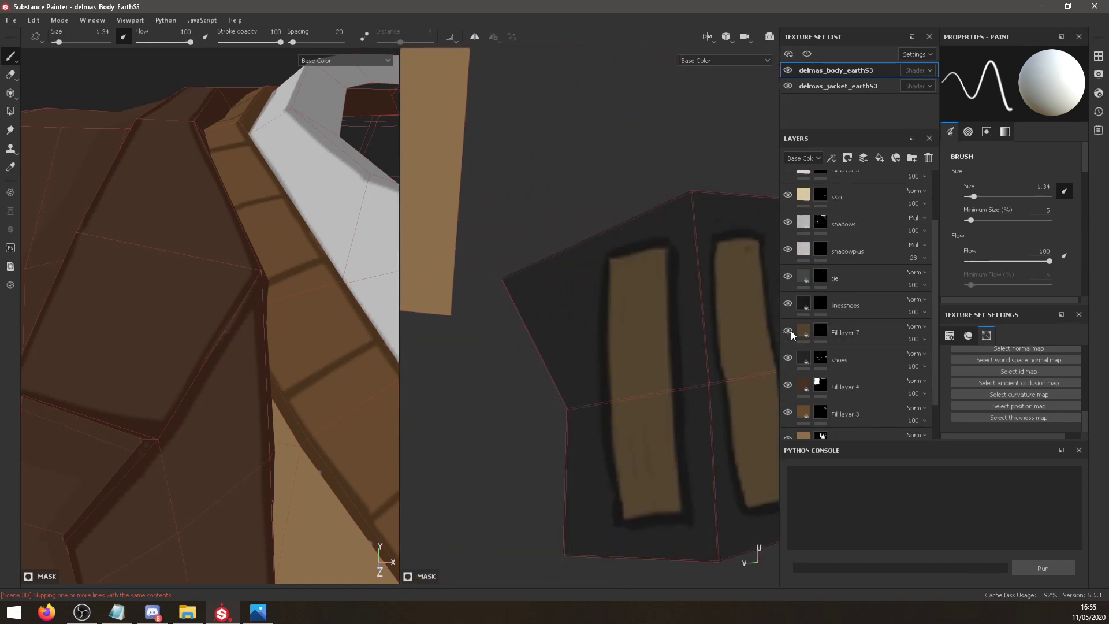
{"action": "left_click", "coordinate": [821, 331]}
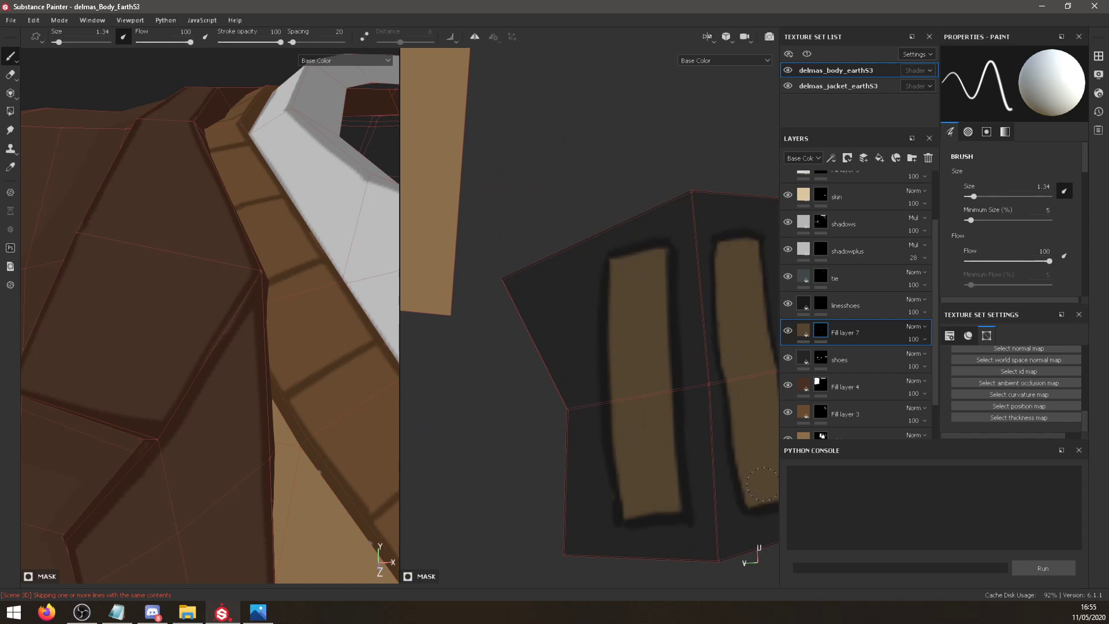
{"action": "scroll", "coordinate": [211, 297], "scroll_direction": "up", "scroll_amount": 2}
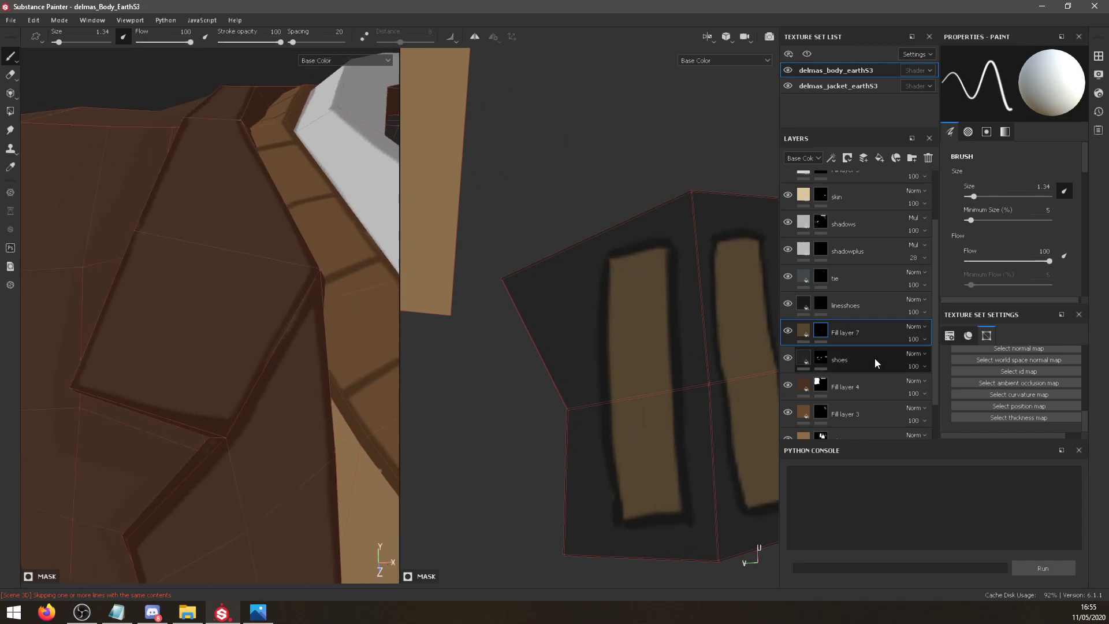
Try a dark stroke along the lapel on the lines layer's mask in the delmas_jacket_earthS3 texture set.
{"action": "left_click", "coordinate": [844, 86]}
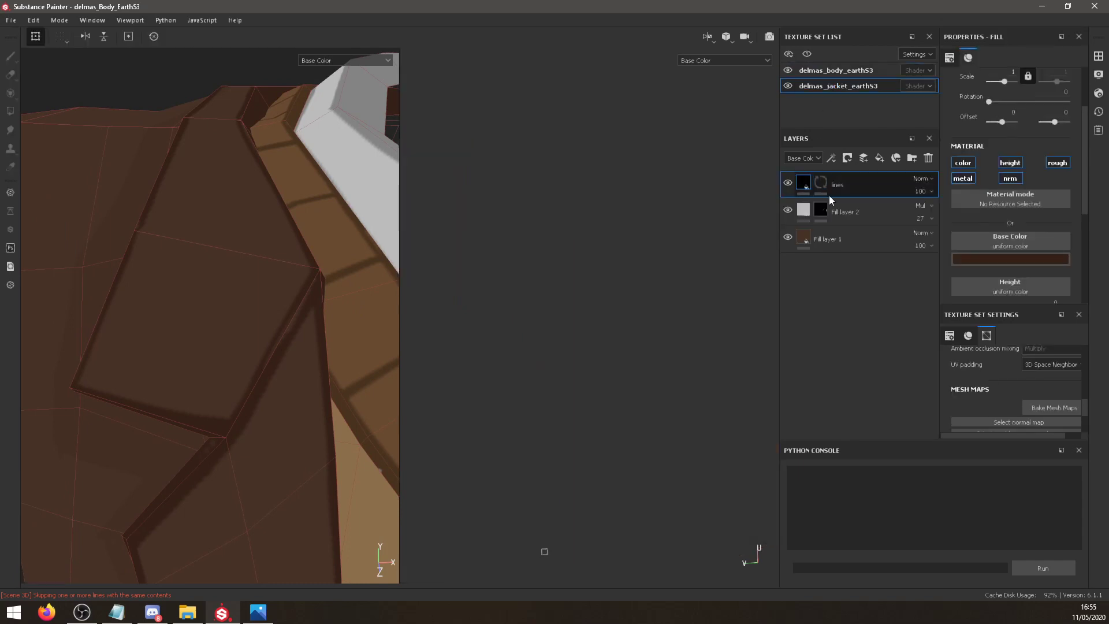
{"action": "left_click", "coordinate": [817, 183]}
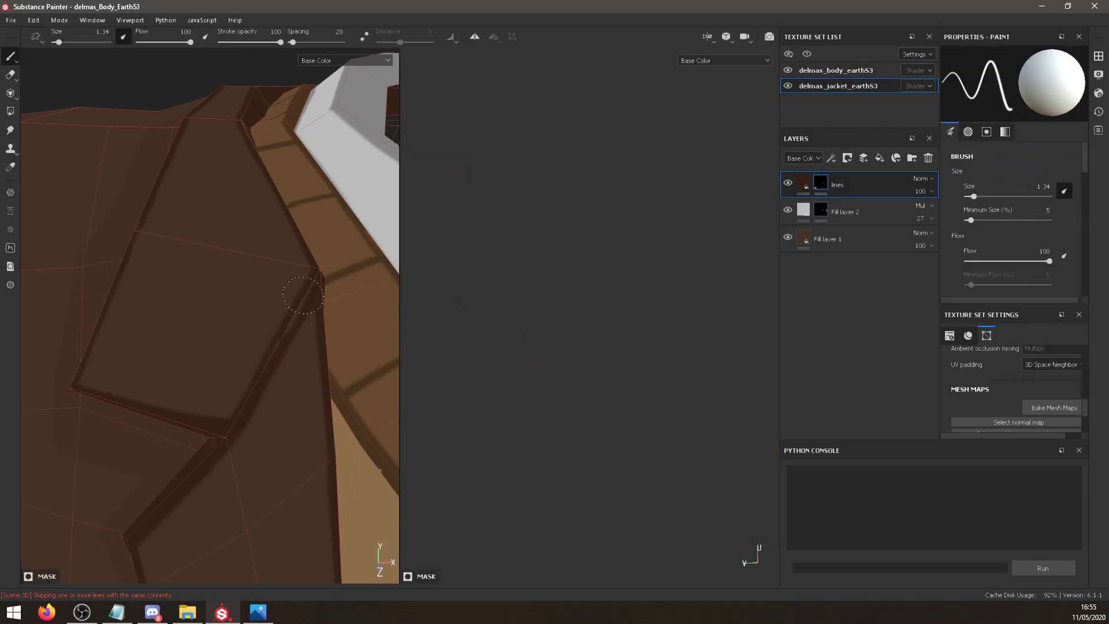
{"action": "left_click_drag", "start_coordinate": [273, 353], "coordinate": [283, 323]}
{"action": "key", "text": "ctrl+z"}
Turn off the mesh wireframe display and frame the whole character in the 3D view.
{"action": "left_click_drag", "start_coordinate": [112, 384], "coordinate": [240, 347], "text": "alt"}
{"action": "scroll", "coordinate": [168, 370], "scroll_direction": "down", "scroll_amount": 10}
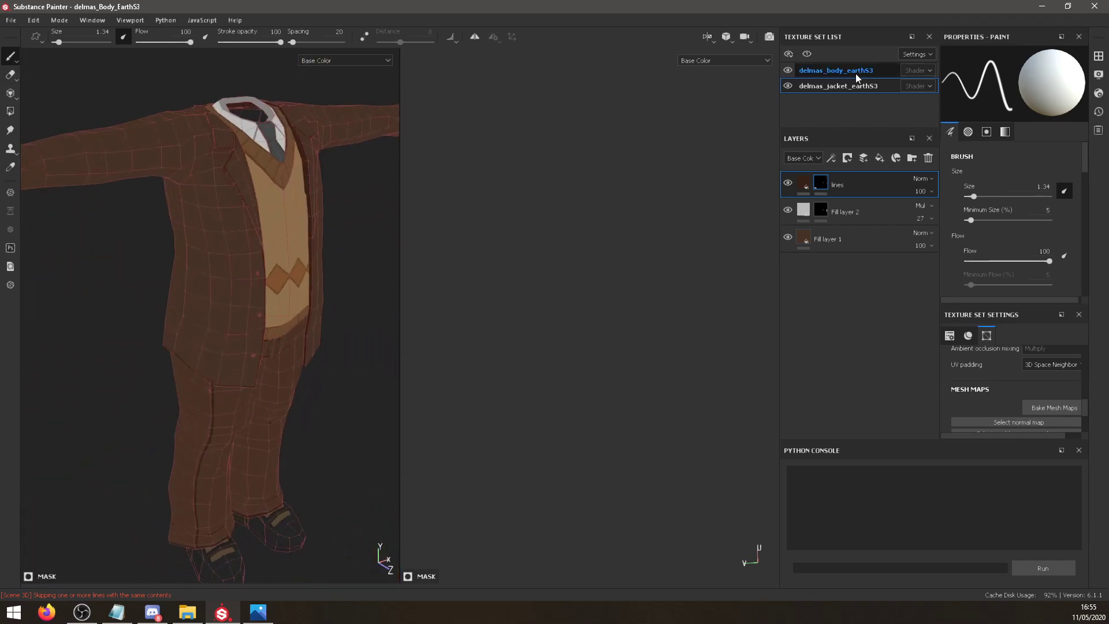
{"action": "scroll", "coordinate": [1013, 370], "scroll_direction": "down", "scroll_amount": 3}
{"action": "left_click", "coordinate": [1098, 74]}
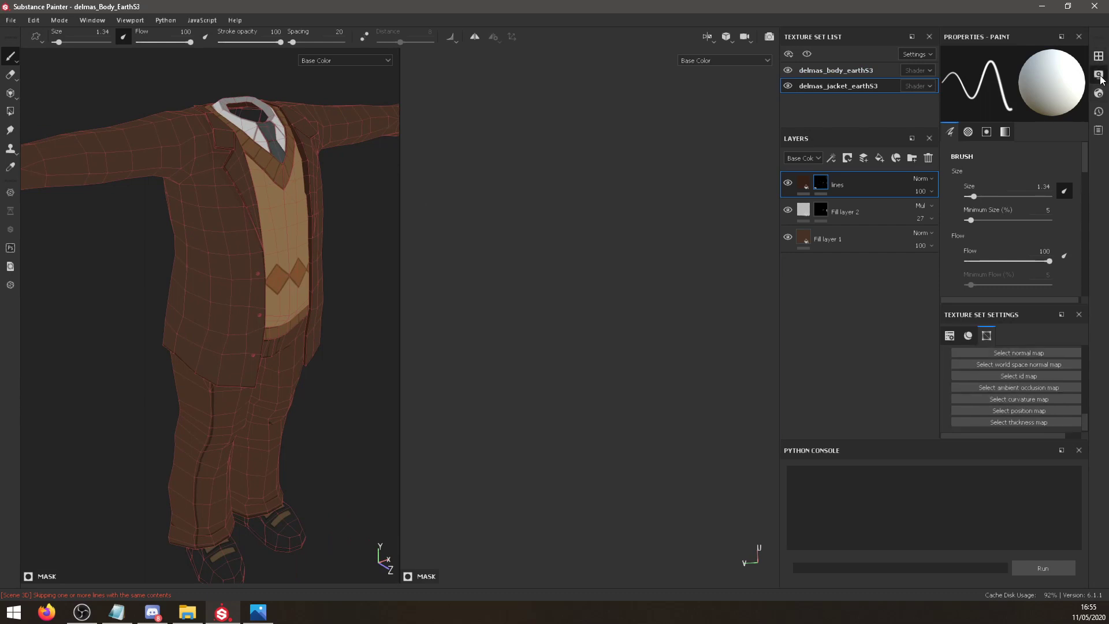
{"action": "left_click", "coordinate": [899, 325]}
{"action": "key", "text": "f"}
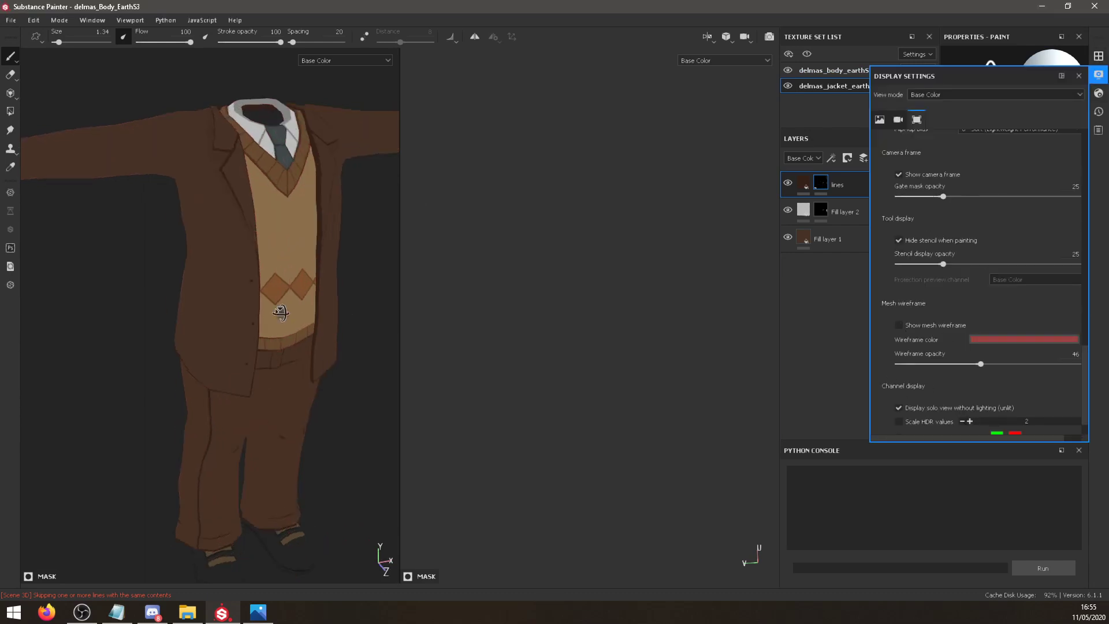
Switch to Photos and browse the reference images from Delmas 10.png back to Delmas 7.png.
{"action": "mouse_move", "coordinate": [271, 306]}
{"action": "left_mouse_down", "text": "alt"}
{"action": "mouse_move", "coordinate": [309, 310]}
{"action": "mouse_move", "coordinate": [490, 268]}
{"action": "mouse_move", "coordinate": [233, 324]}
{"action": "left_mouse_up", "text": "alt"}
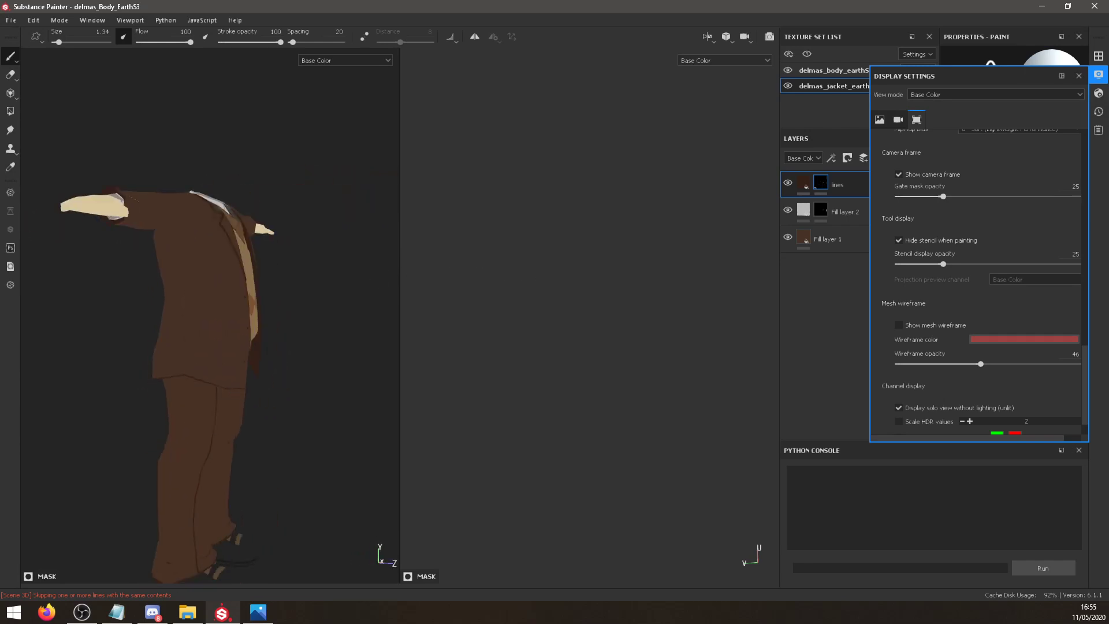
{"action": "key", "text": "alt+Tab"}
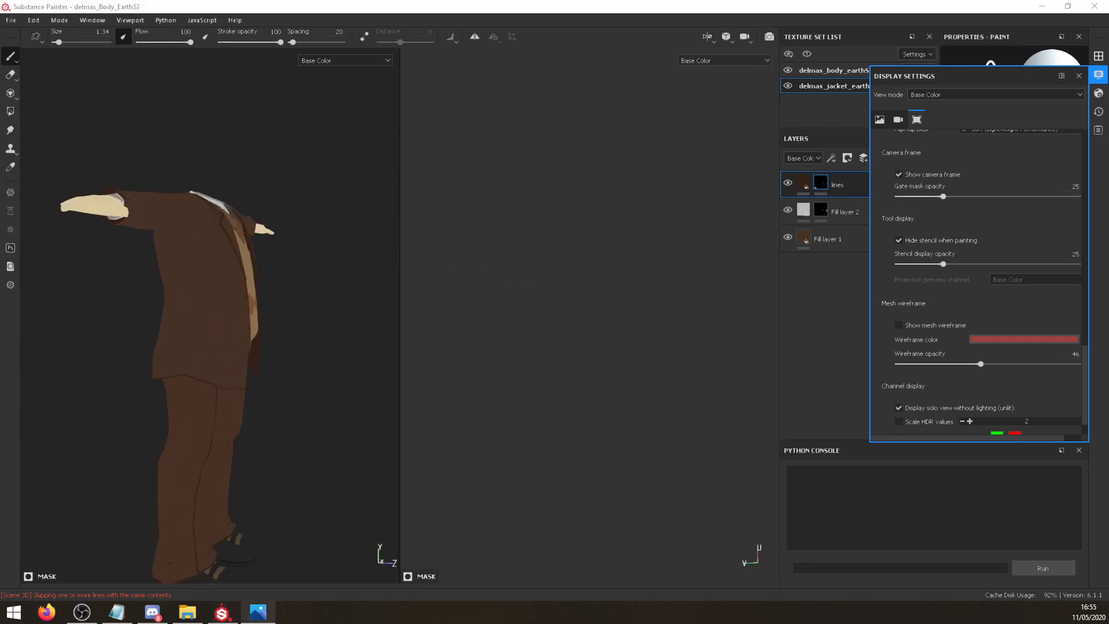
{"action": "left_click_drag", "start_coordinate": [0, 220], "coordinate": [587, 261]}
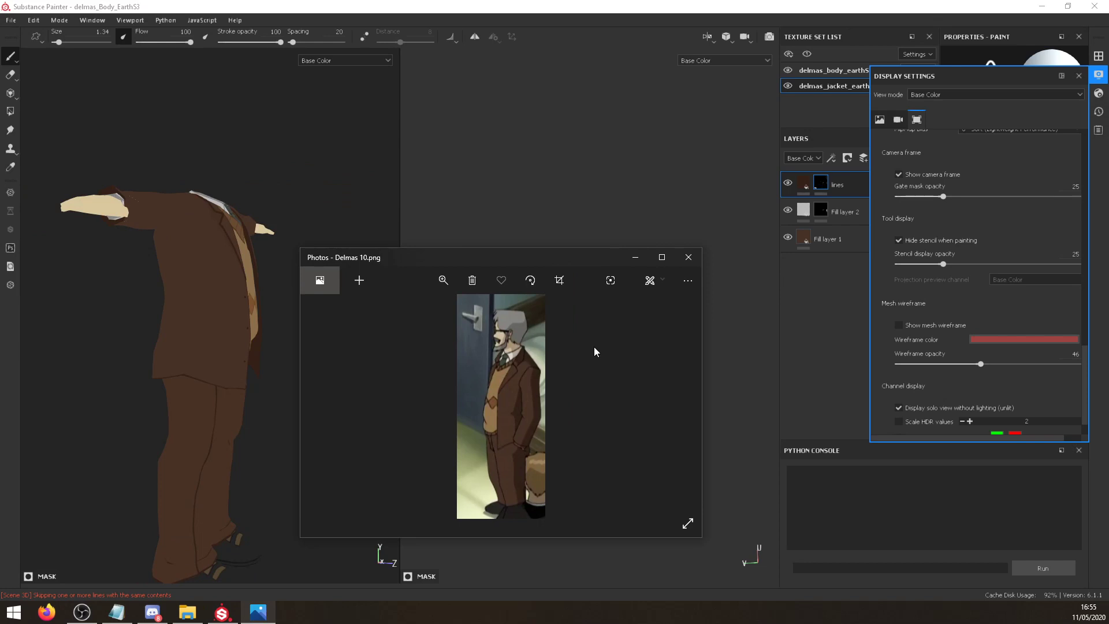
{"action": "key", "text": "Left"}
{"action": "key", "text": "Left"}
{"action": "key", "text": "Left"}
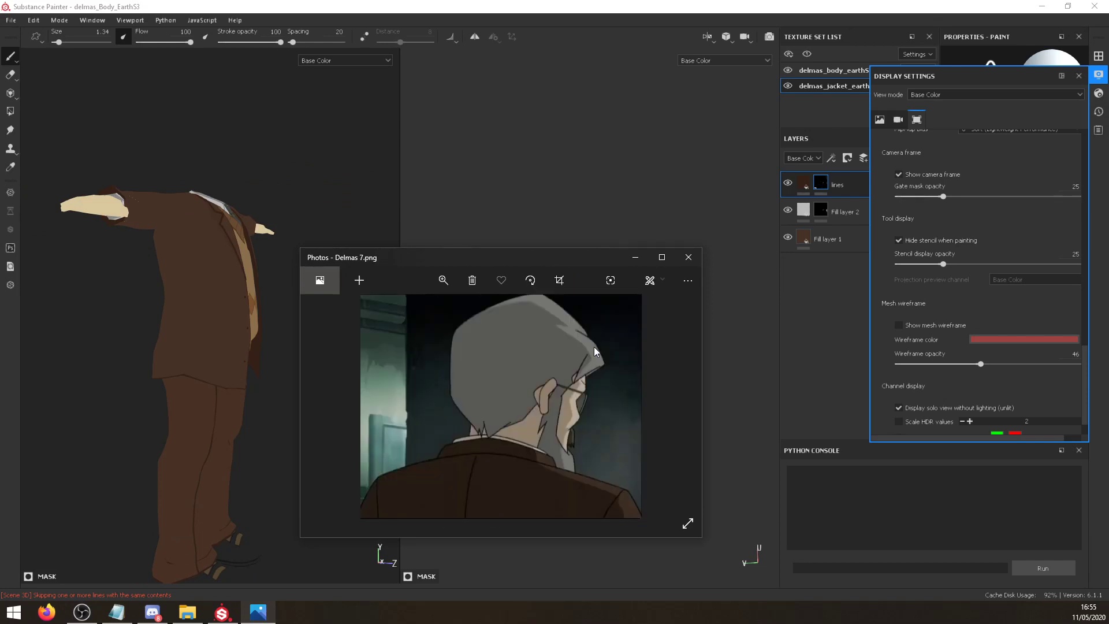
Compare the back of the model's jacket with Delmas 7.png and browse on to Delmas 8.png.
{"action": "key", "text": "alt+Tab"}
{"action": "left_click_drag", "start_coordinate": [346, 352], "coordinate": [308, 358], "text": "alt"}
{"action": "left_click", "coordinate": [267, 613]}
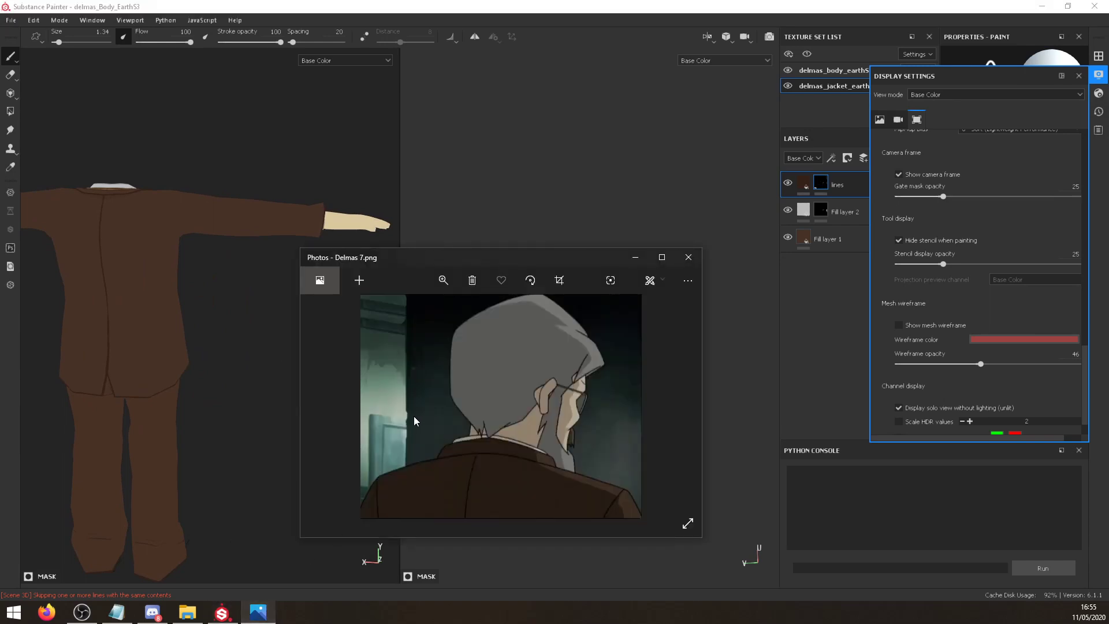
{"action": "key", "text": "Right"}
{"action": "key", "text": "Left"}
{"action": "key", "text": "Right"}
{"action": "key", "text": "Right"}
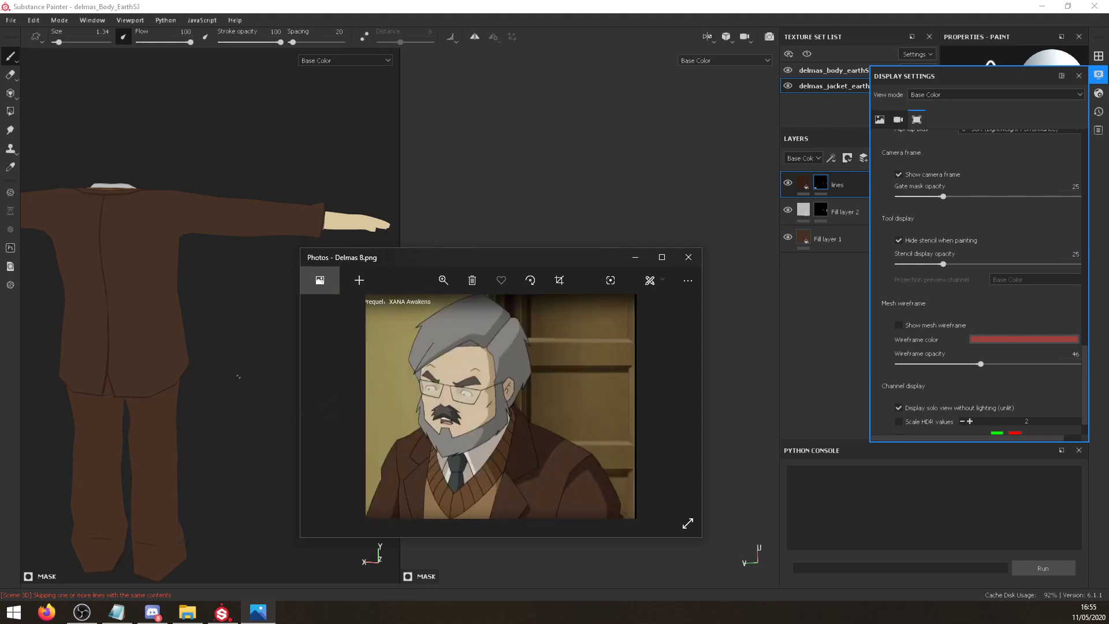
Examine the jacket and vest from the front and side, and the trouser hem and shoe outlines up close.
{"action": "left_click_drag", "start_coordinate": [256, 332], "coordinate": [181, 319], "text": "alt"}
{"action": "scroll", "coordinate": [246, 317], "scroll_direction": "up", "scroll_amount": 6}
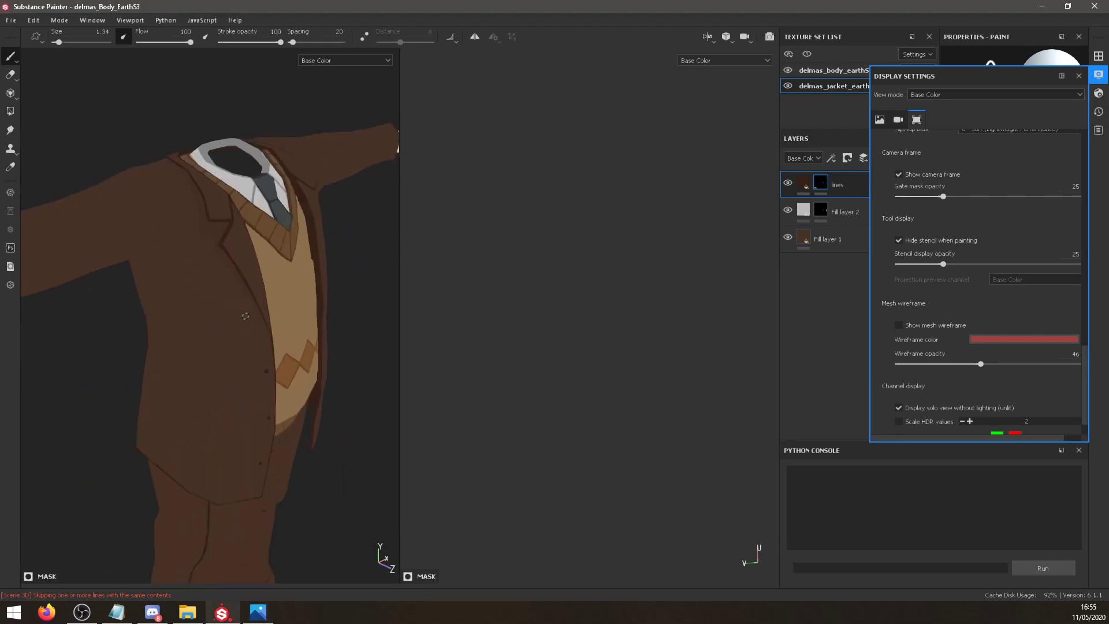
{"action": "scroll", "coordinate": [254, 353], "scroll_direction": "down", "scroll_amount": 6}
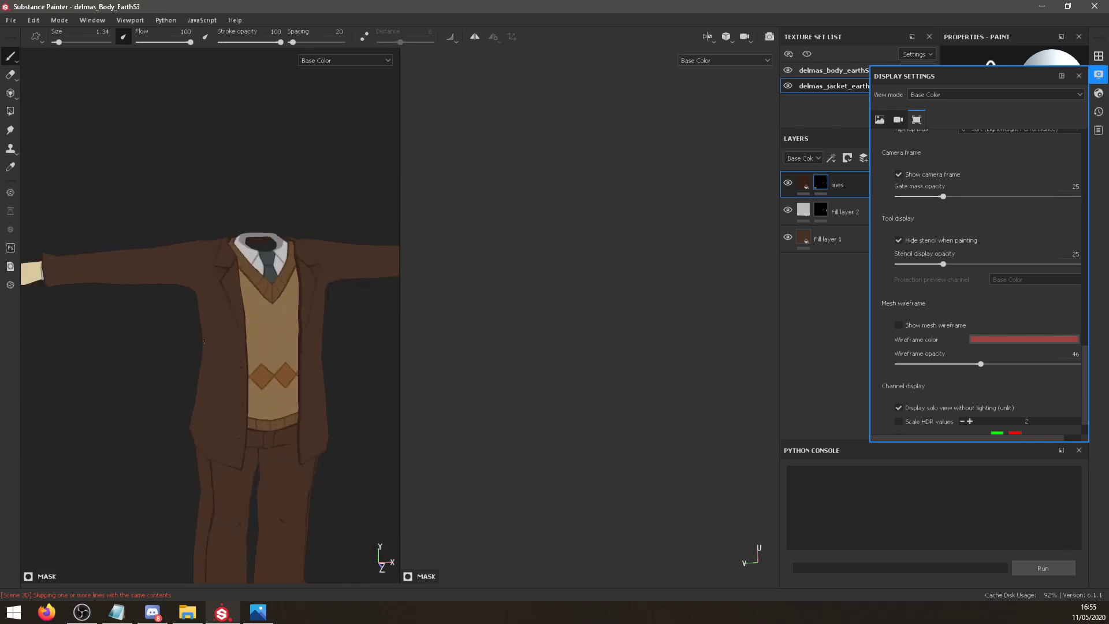
{"action": "left_click_drag", "start_coordinate": [183, 366], "coordinate": [309, 338], "text": "alt"}
{"action": "middle_click_drag", "start_coordinate": [176, 549], "coordinate": [215, 483], "text": "alt"}
{"action": "scroll", "coordinate": [214, 483], "scroll_direction": "up", "scroll_amount": 4}
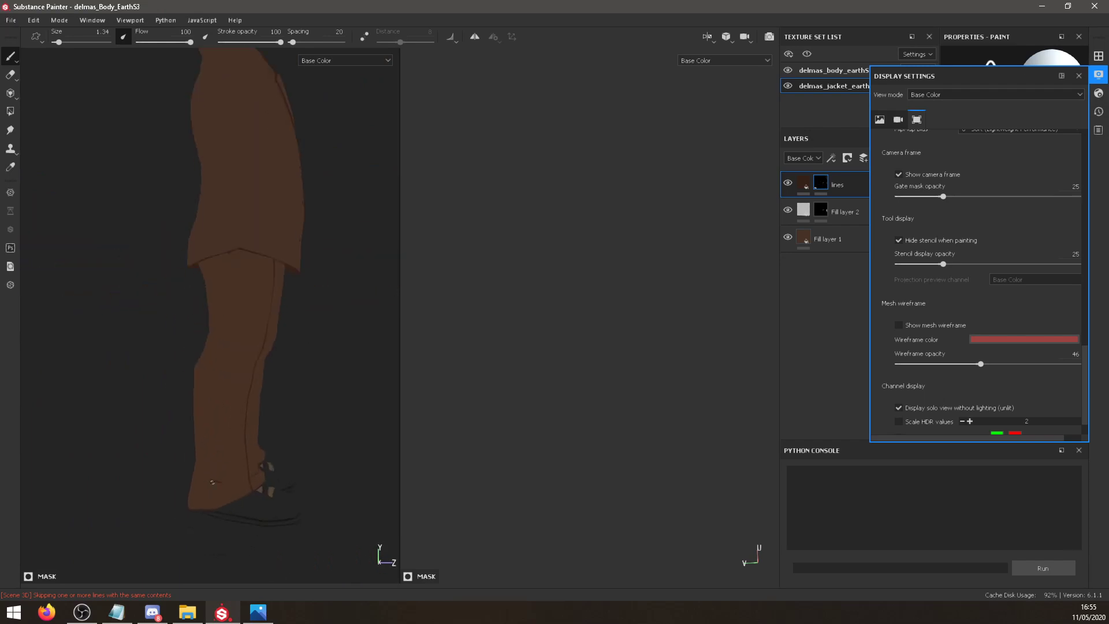
{"action": "left_click_drag", "start_coordinate": [246, 480], "coordinate": [188, 468], "text": "alt"}
{"action": "middle_click_drag", "start_coordinate": [245, 469], "coordinate": [189, 412], "text": "alt"}
{"action": "scroll", "coordinate": [215, 413], "scroll_direction": "up", "scroll_amount": 4}
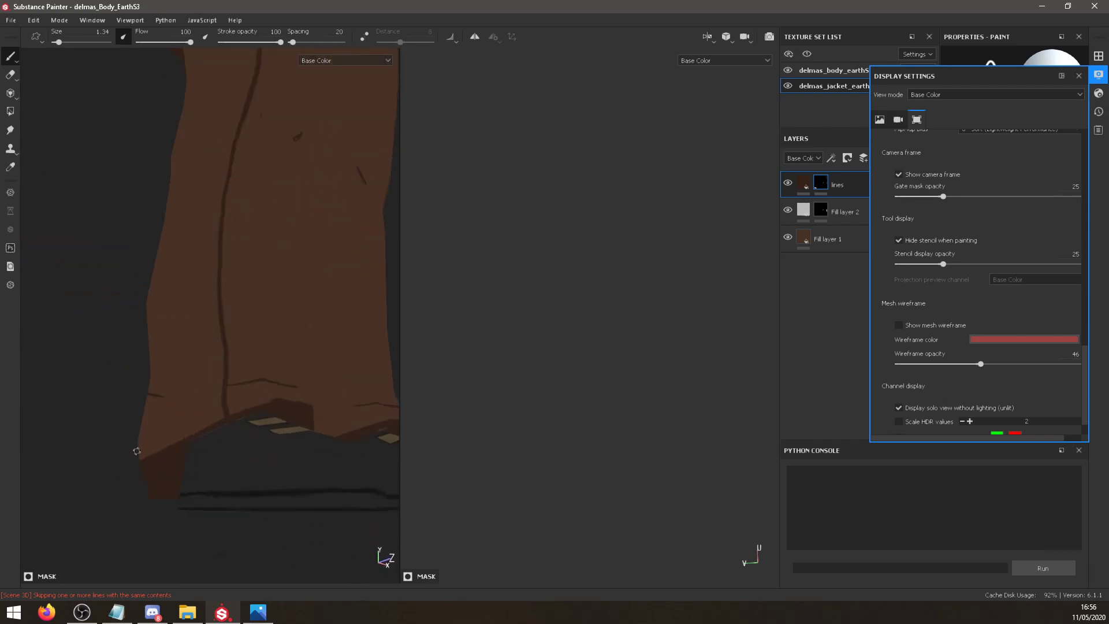
{"action": "mouse_move", "coordinate": [208, 405]}
{"action": "left_mouse_down", "text": "alt"}
{"action": "mouse_move", "coordinate": [188, 391]}
{"action": "mouse_move", "coordinate": [193, 421]}
{"action": "mouse_move", "coordinate": [250, 366]}
{"action": "left_mouse_up", "text": "alt"}
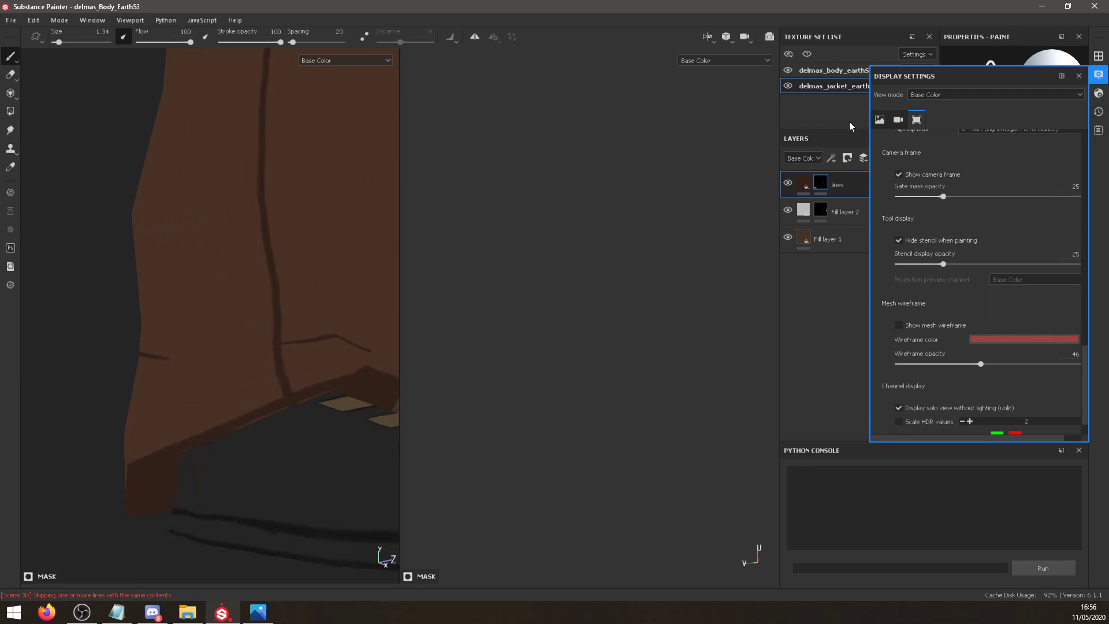
Select the mask of the shadows layer in the delmas_body_earthS3 texture set for painting.
{"action": "left_click", "coordinate": [816, 71]}
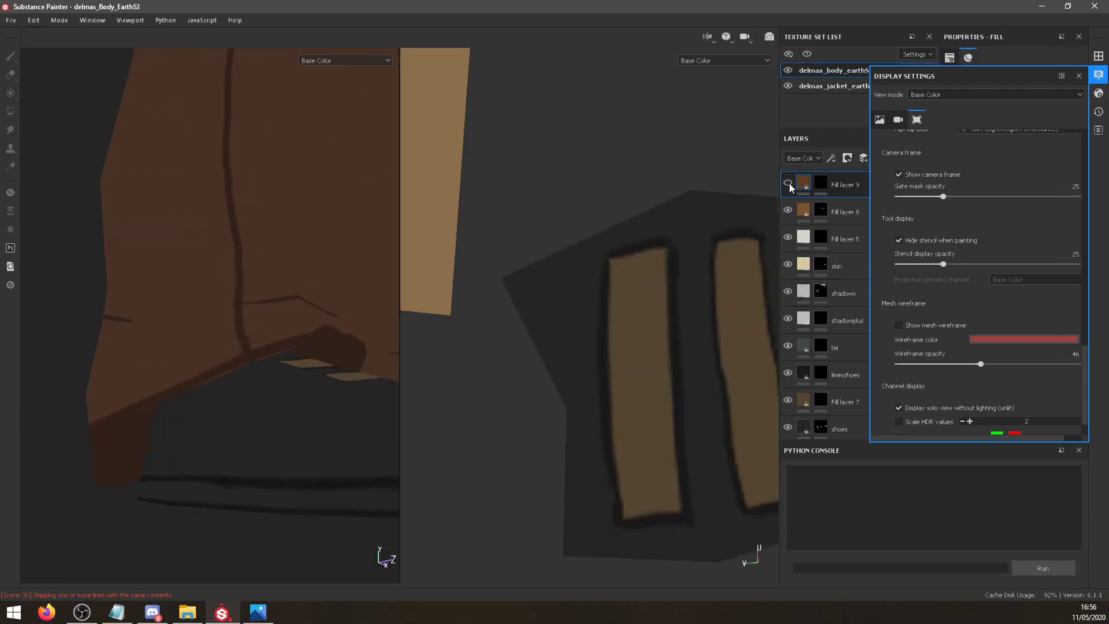
{"action": "scroll", "coordinate": [820, 288], "scroll_direction": "down", "scroll_amount": 2}
{"action": "left_click", "coordinate": [821, 337]}
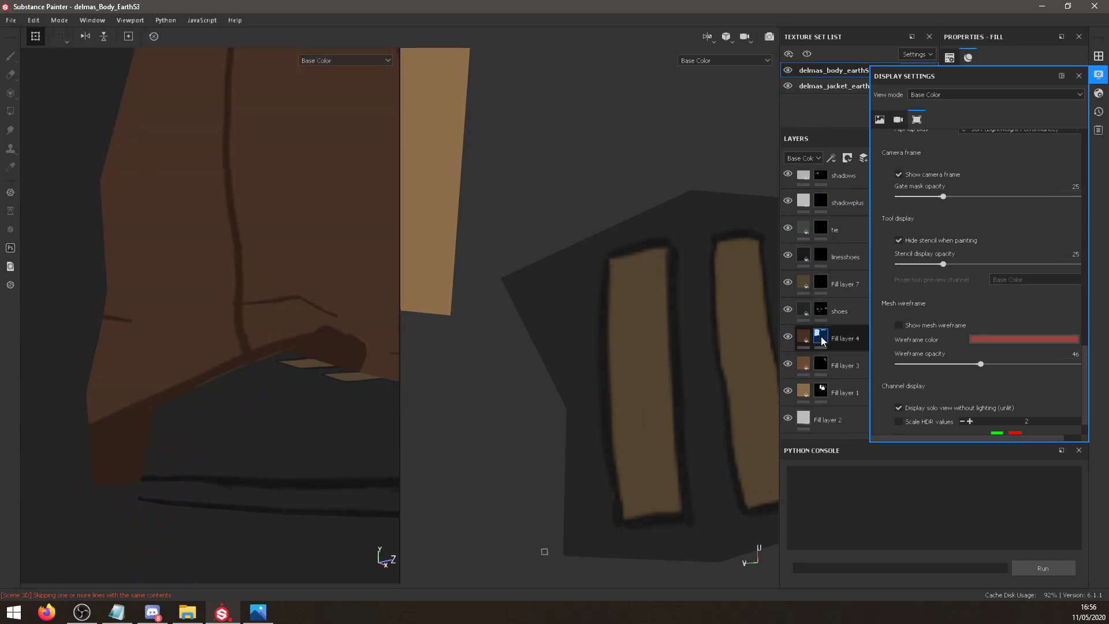
{"action": "key", "text": "1"}
{"action": "scroll", "coordinate": [816, 254], "scroll_direction": "up", "scroll_amount": 1}
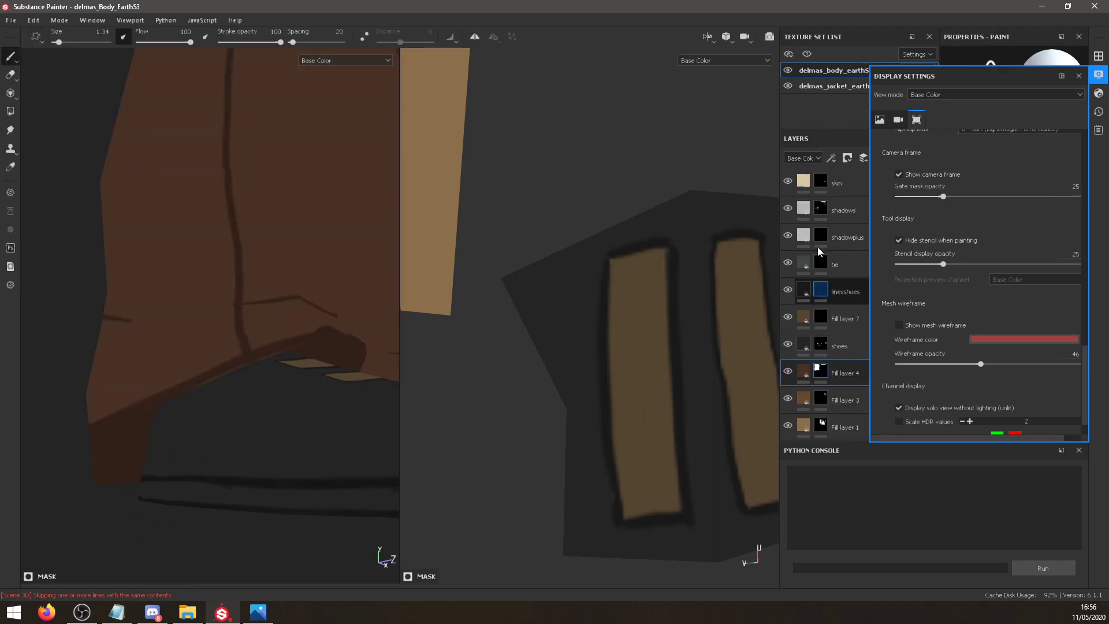
{"action": "left_click", "coordinate": [821, 208]}
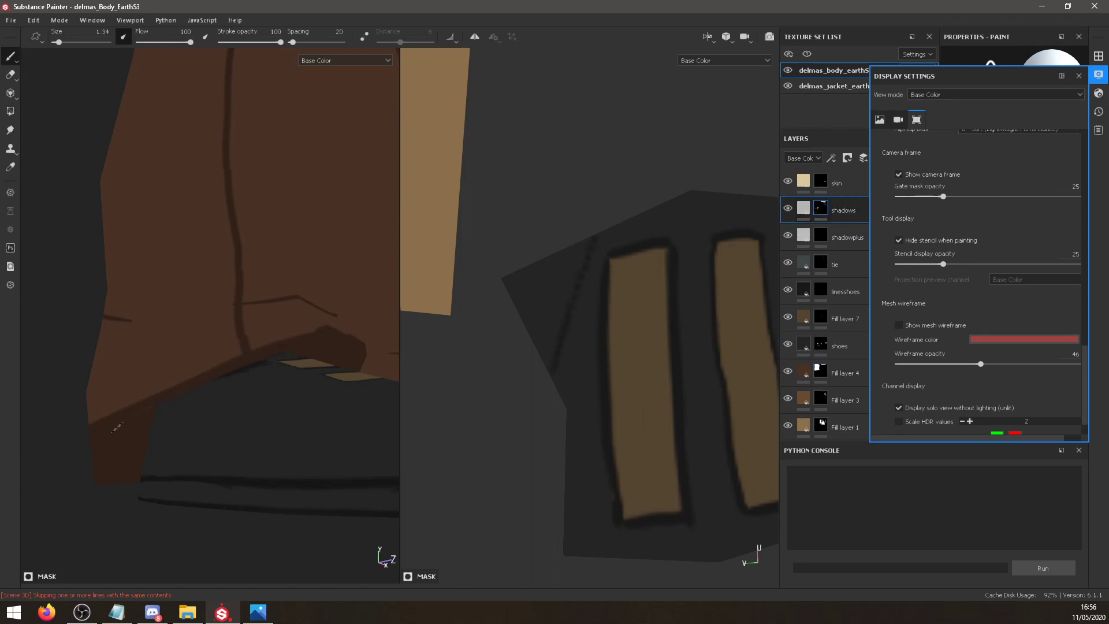
Try to paint a shadow along the edge of the striped shoe piece in the UV view, then undo it.
{"action": "left_click_drag", "start_coordinate": [136, 507], "coordinate": [227, 404], "text": "alt"}
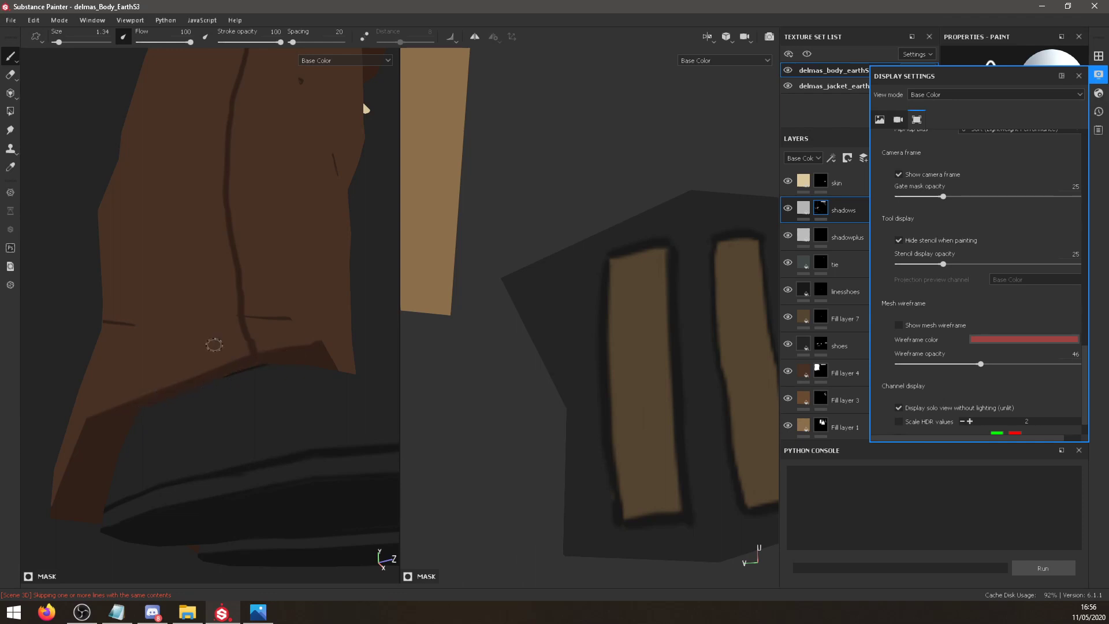
{"action": "left_click_drag", "start_coordinate": [214, 344], "coordinate": [121, 280], "text": "alt"}
{"action": "left_click_drag", "start_coordinate": [281, 361], "coordinate": [253, 419], "text": "alt"}
{"action": "left_click_drag", "start_coordinate": [254, 469], "coordinate": [392, 590], "text": "alt"}
{"action": "right_click_drag", "start_coordinate": [559, 452], "coordinate": [555, 445], "text": "alt"}
{"action": "left_click_drag", "start_coordinate": [561, 442], "coordinate": [563, 497]}
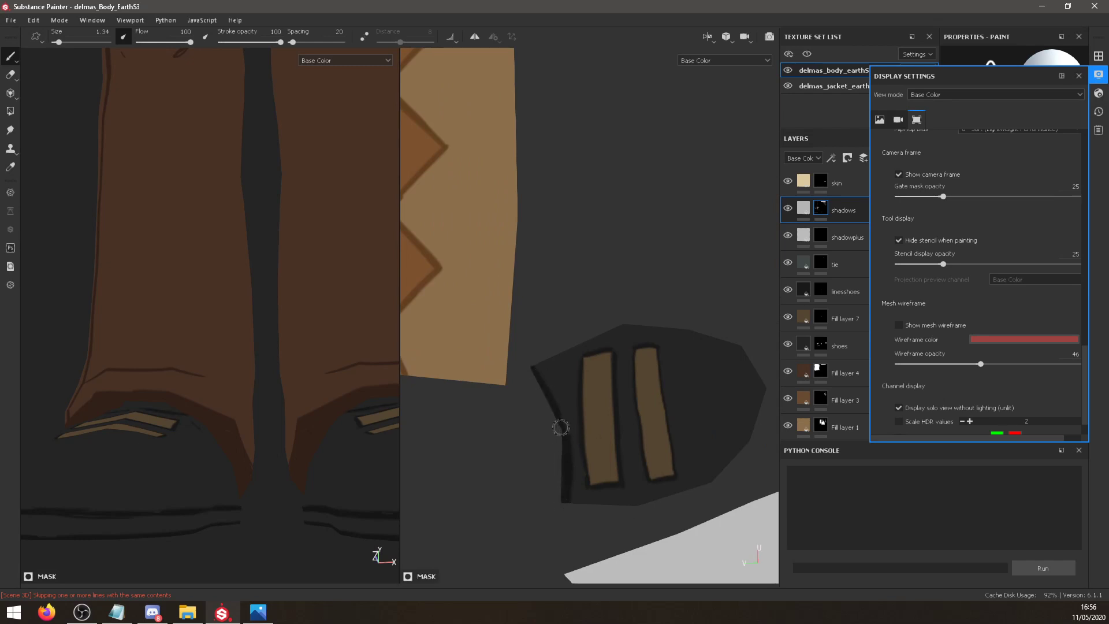
{"action": "left_click_drag", "start_coordinate": [266, 452], "coordinate": [203, 510], "text": "alt"}
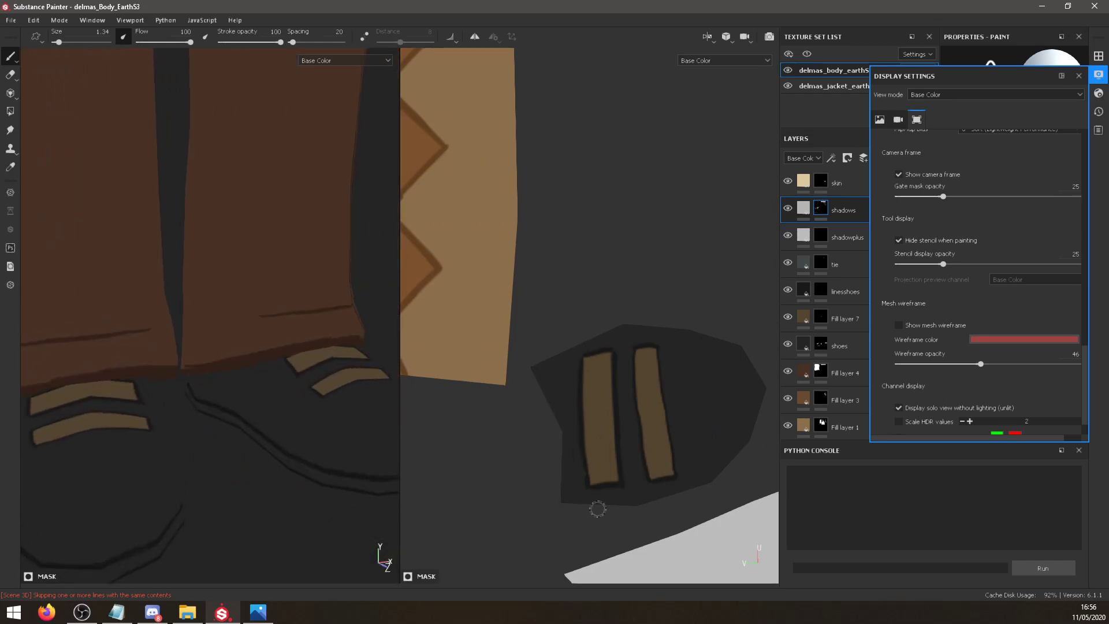
Bring the two dark flared shoe pieces into the UV view and close the floating display settings.
{"action": "right_click_drag", "start_coordinate": [594, 510], "coordinate": [664, 324], "text": "alt"}
{"action": "middle_click_drag", "start_coordinate": [607, 104], "coordinate": [641, 358], "text": "alt"}
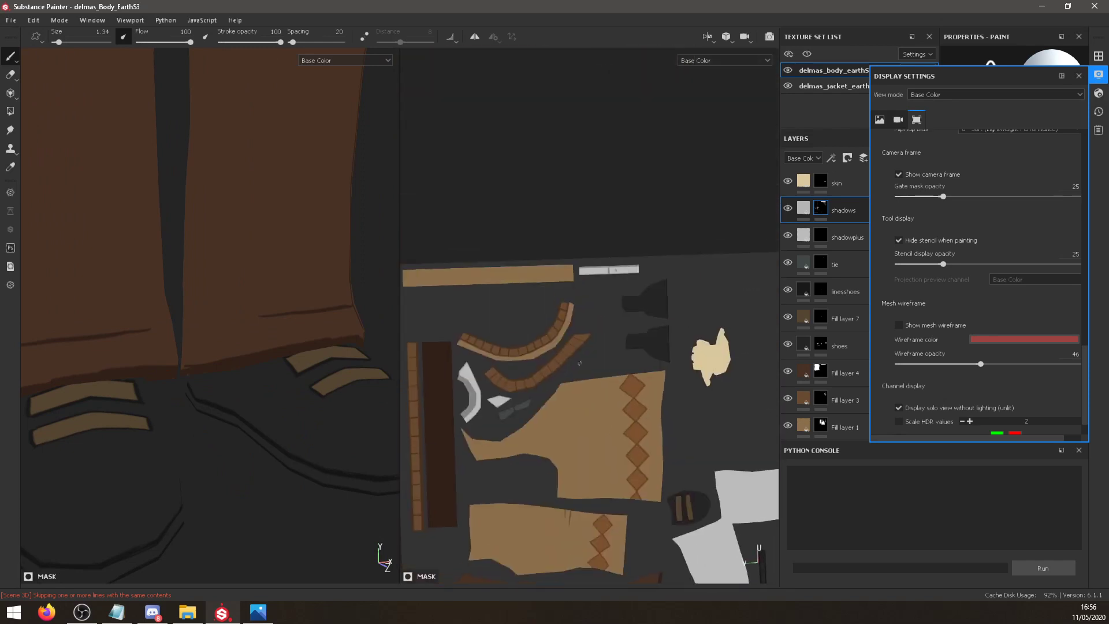
{"action": "right_click_drag", "start_coordinate": [641, 358], "coordinate": [652, 303], "text": "alt"}
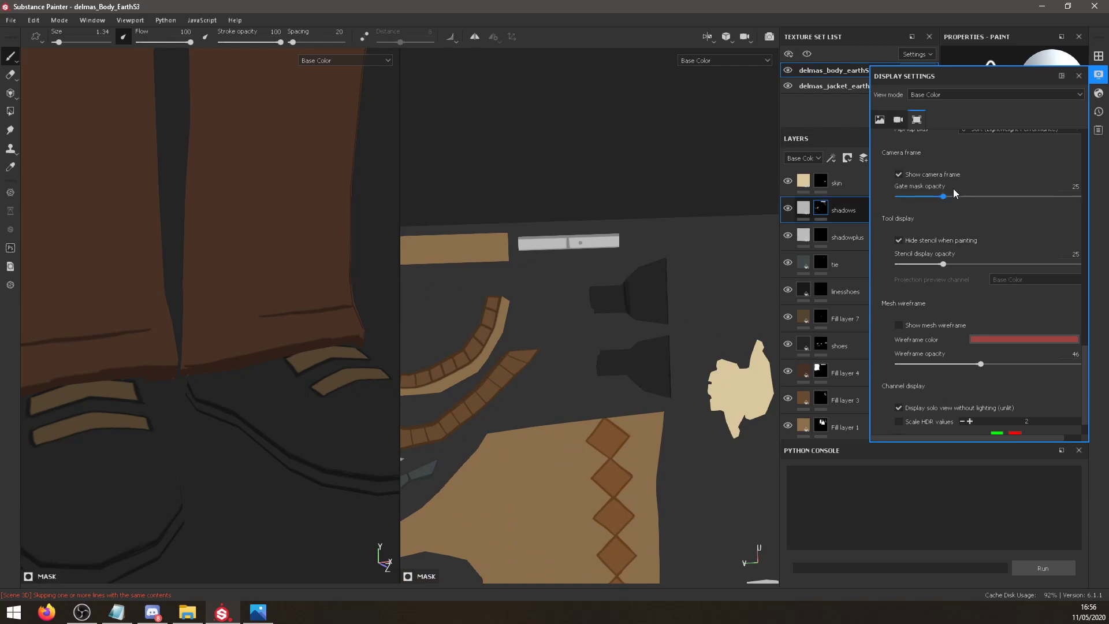
{"action": "left_click_drag", "start_coordinate": [1086, 364], "coordinate": [945, 175]}
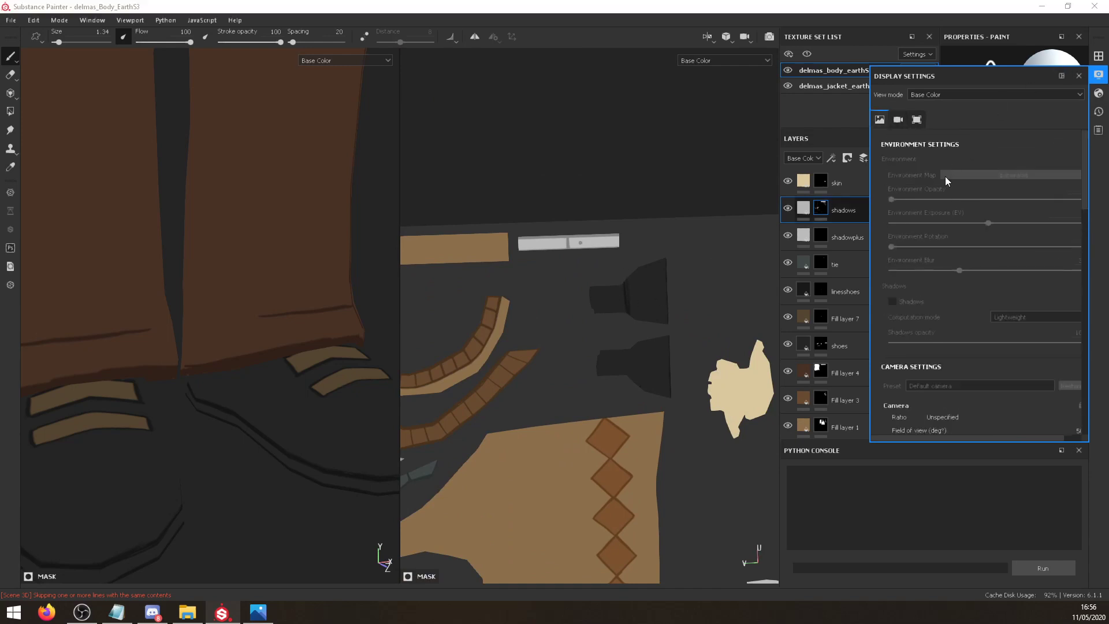
{"action": "left_click", "coordinate": [1099, 73]}
Set the brush size to 5.65 and paint shadow over the narrow ends of the two dark shoe pieces.
{"action": "left_click_drag", "start_coordinate": [974, 196], "coordinate": [984, 196]}
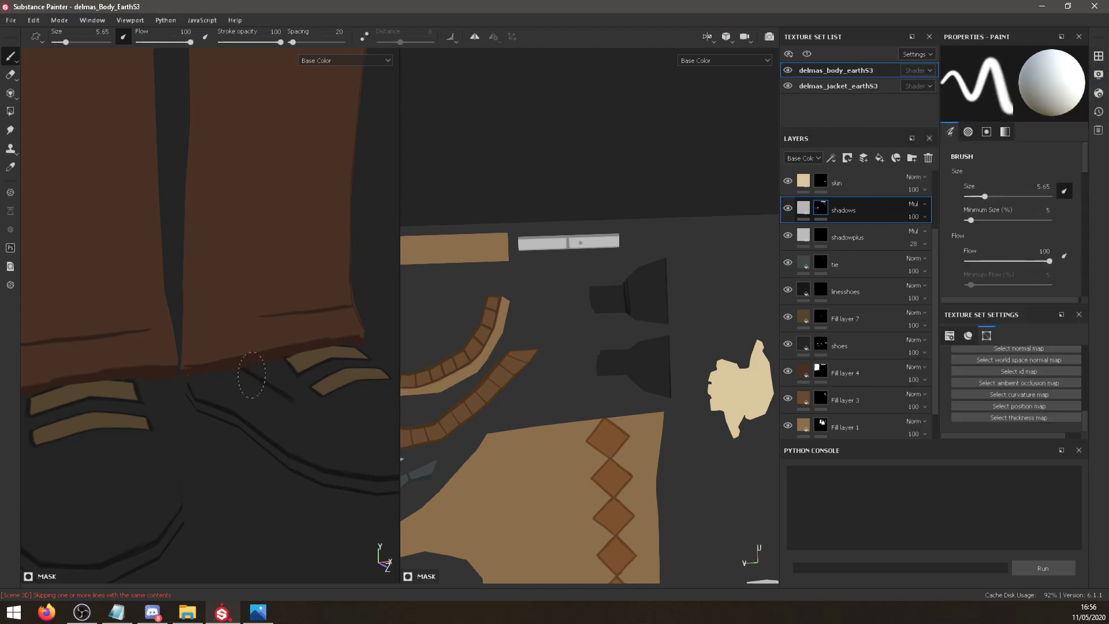
{"action": "mouse_move", "coordinate": [272, 370]}
{"action": "left_mouse_down"}
{"action": "mouse_move", "coordinate": [254, 387]}
{"action": "mouse_move", "coordinate": [265, 410]}
{"action": "left_mouse_up"}
{"action": "key", "text": "ctrl+z"}
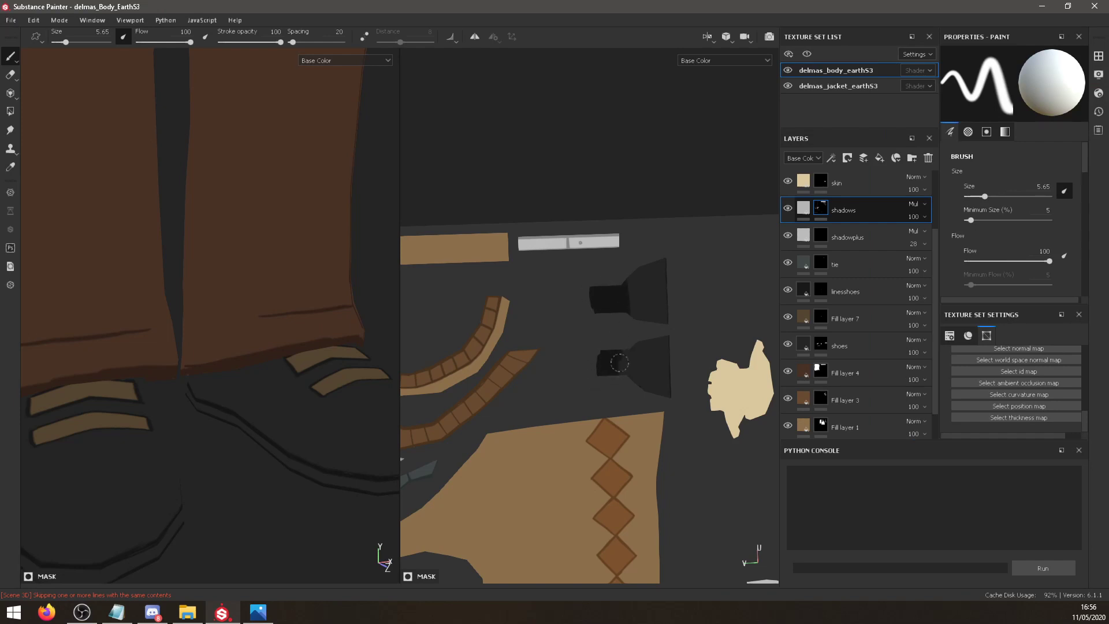
{"action": "key", "text": "ctrl+z"}
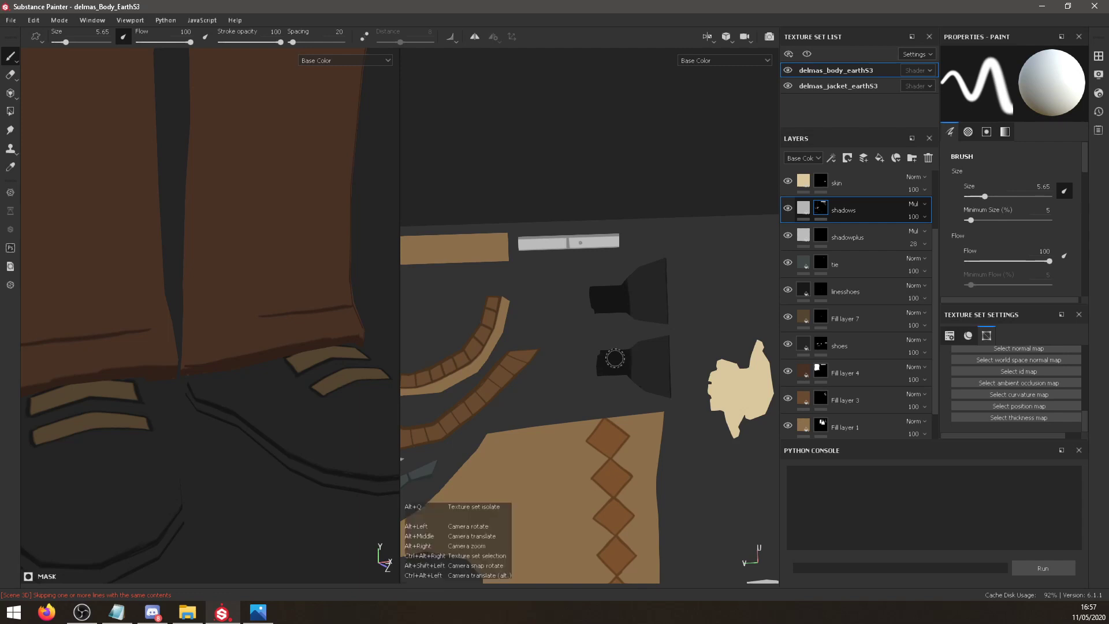
Compare the whole character with the Delmas 8.png reference and look over the body and jacket layer stacks.
{"action": "scroll", "coordinate": [94, 297], "scroll_direction": "down", "scroll_amount": 10}
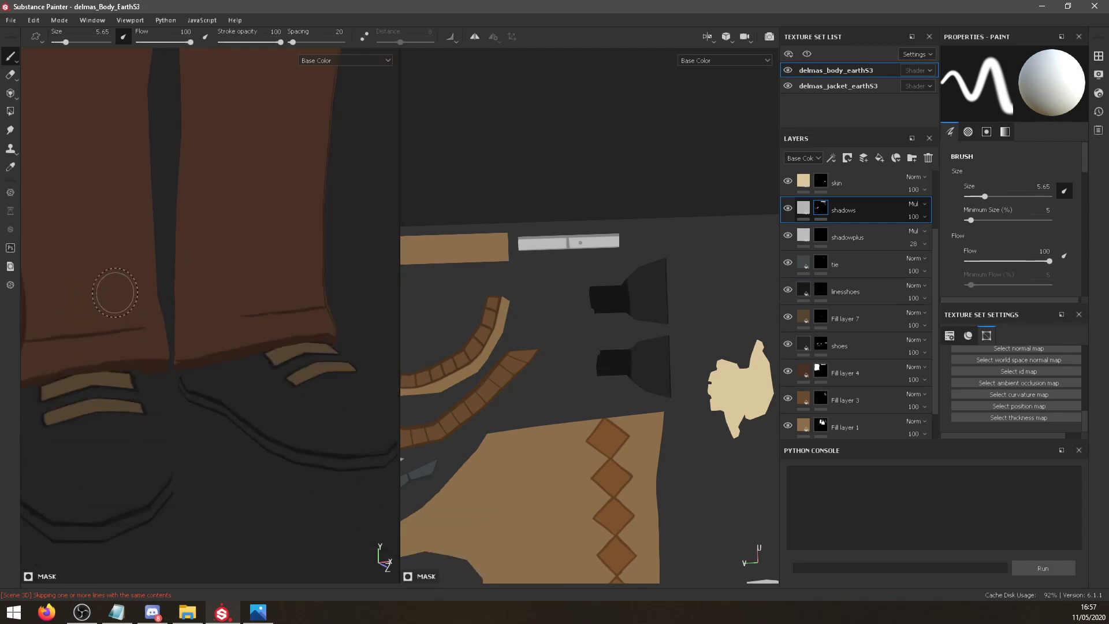
{"action": "middle_click_drag", "start_coordinate": [151, 302], "coordinate": [208, 557]}
{"action": "left_click", "coordinate": [270, 616]}
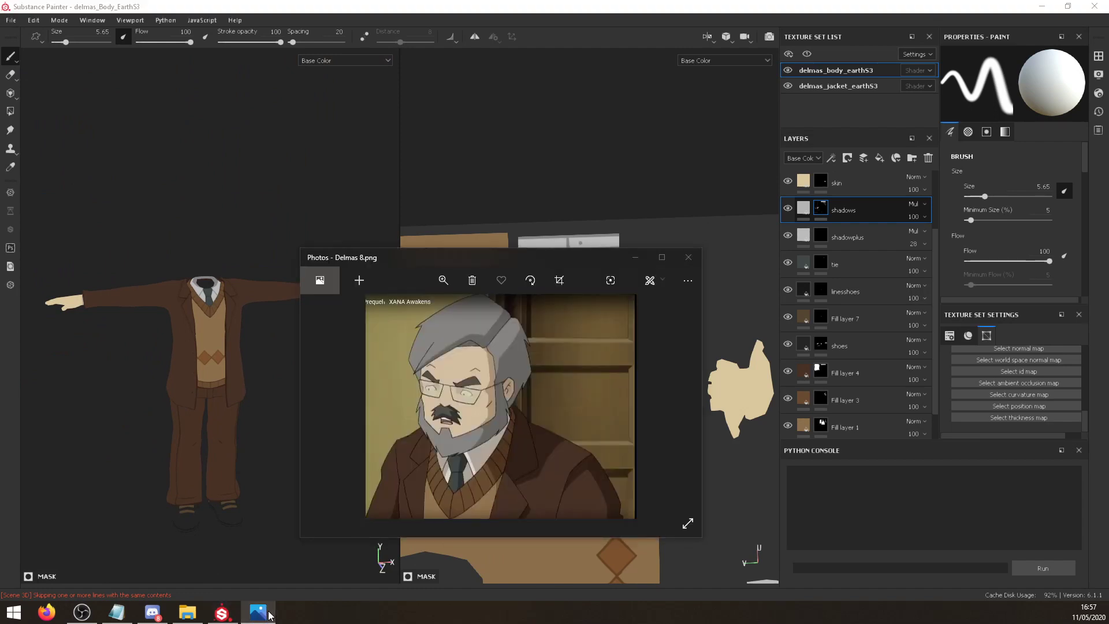
{"action": "left_click", "coordinate": [270, 616]}
{"action": "scroll", "coordinate": [823, 319], "scroll_direction": "down", "scroll_amount": 1}
{"action": "scroll", "coordinate": [823, 320], "scroll_direction": "up", "scroll_amount": 2}
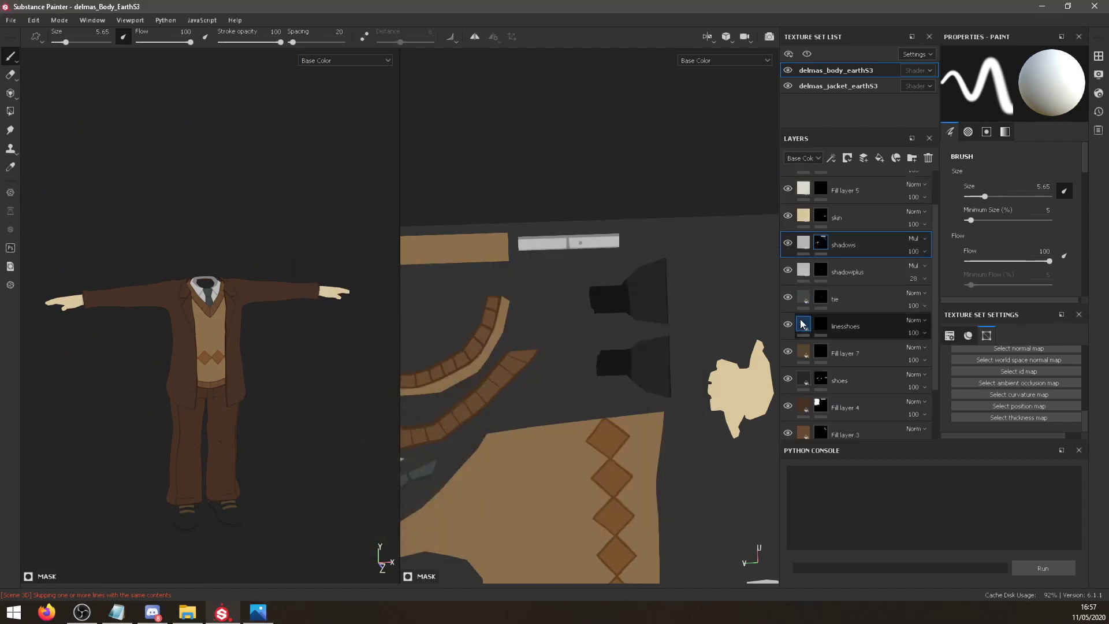
{"action": "left_click", "coordinate": [818, 88]}
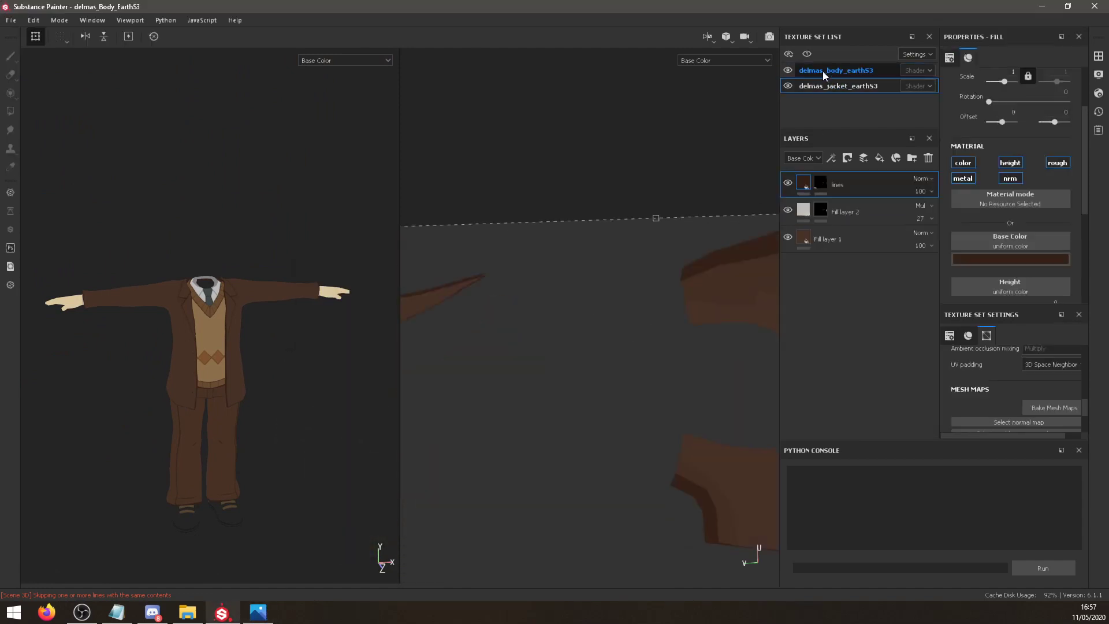
Darken the base color of Fill layer 9 in the body texture set to a deeper brown for the vest outlines.
{"action": "left_click", "coordinate": [823, 71]}
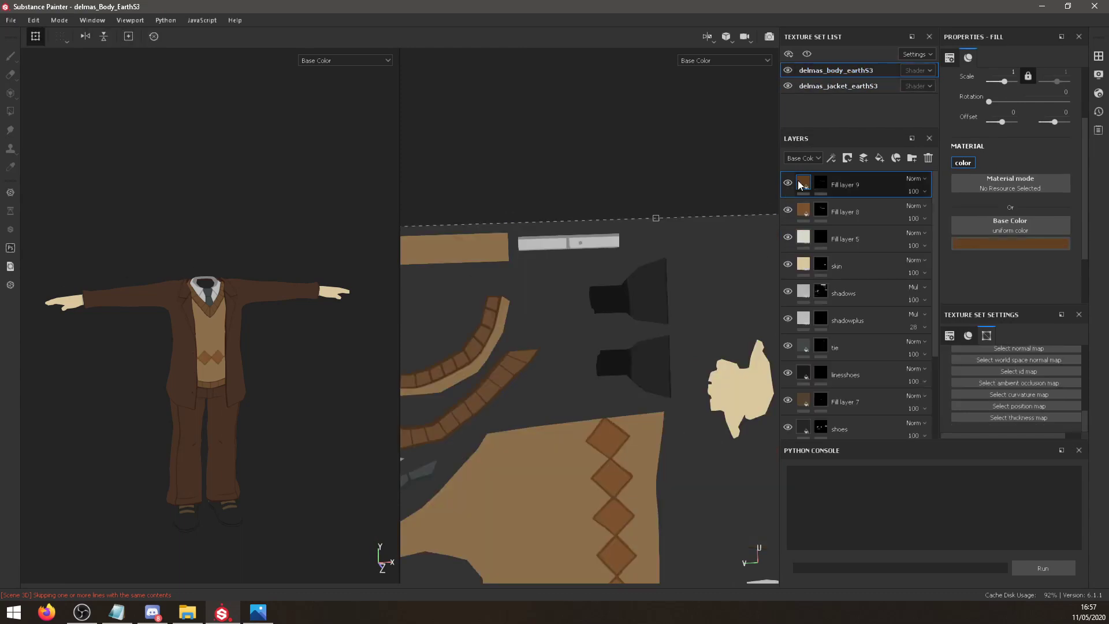
{"action": "left_click", "coordinate": [1043, 243]}
{"action": "left_click", "coordinate": [1013, 335]}
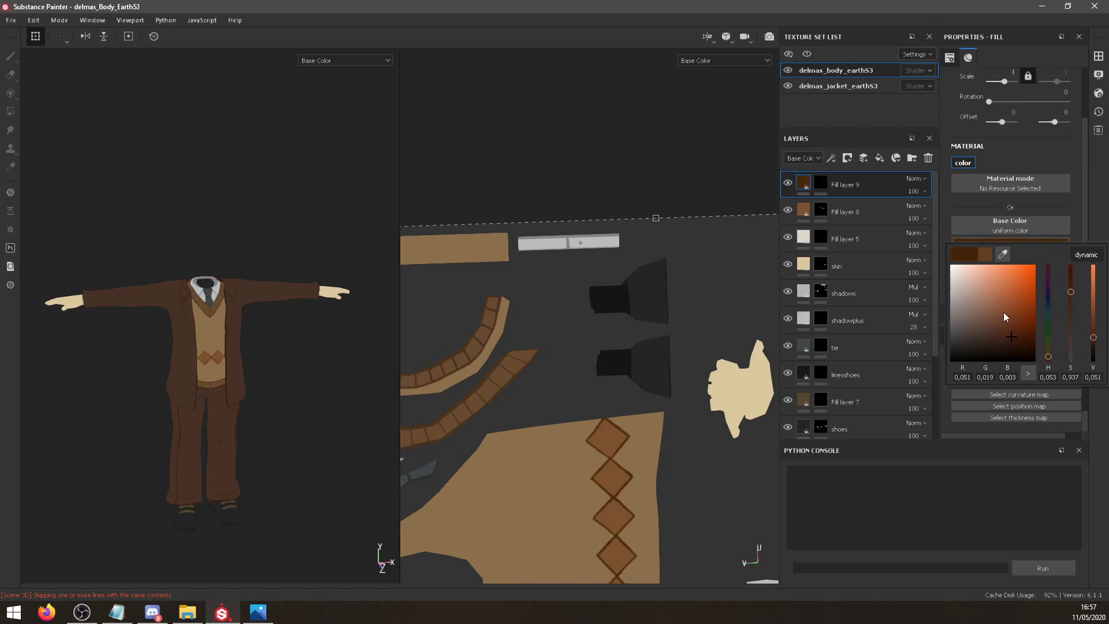
{"action": "left_click", "coordinate": [1009, 330]}
Adjust the base color of Fill layer 8, used for the vest diamonds and trim, within the orange-brown range.
{"action": "left_click", "coordinate": [804, 209]}
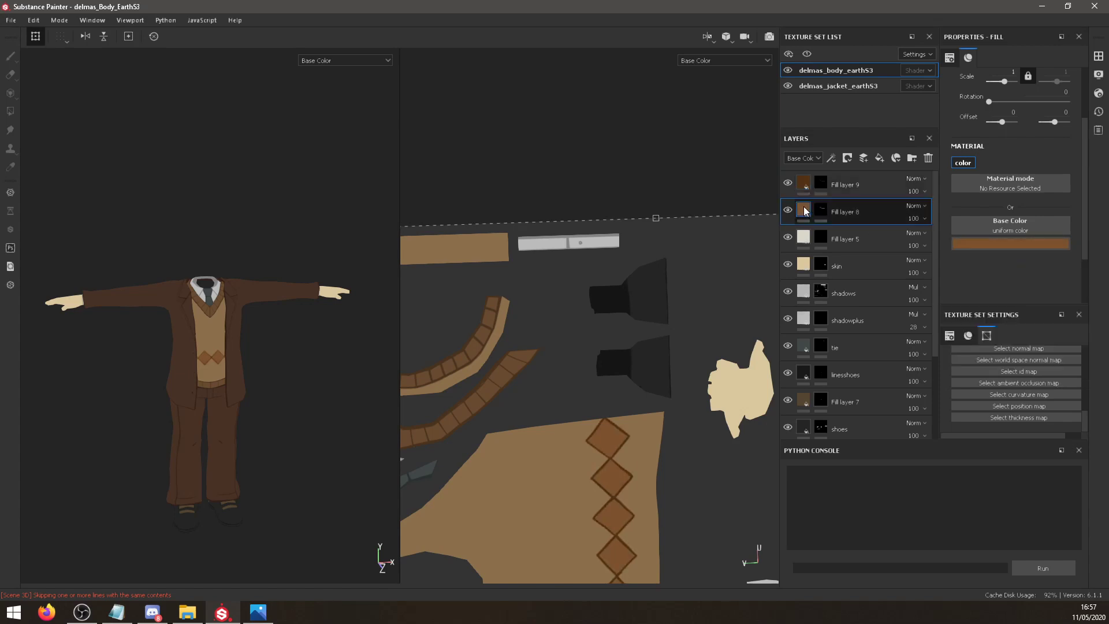
{"action": "left_click", "coordinate": [1025, 242]}
{"action": "left_click", "coordinate": [1007, 306]}
{"action": "left_click", "coordinate": [1001, 308]}
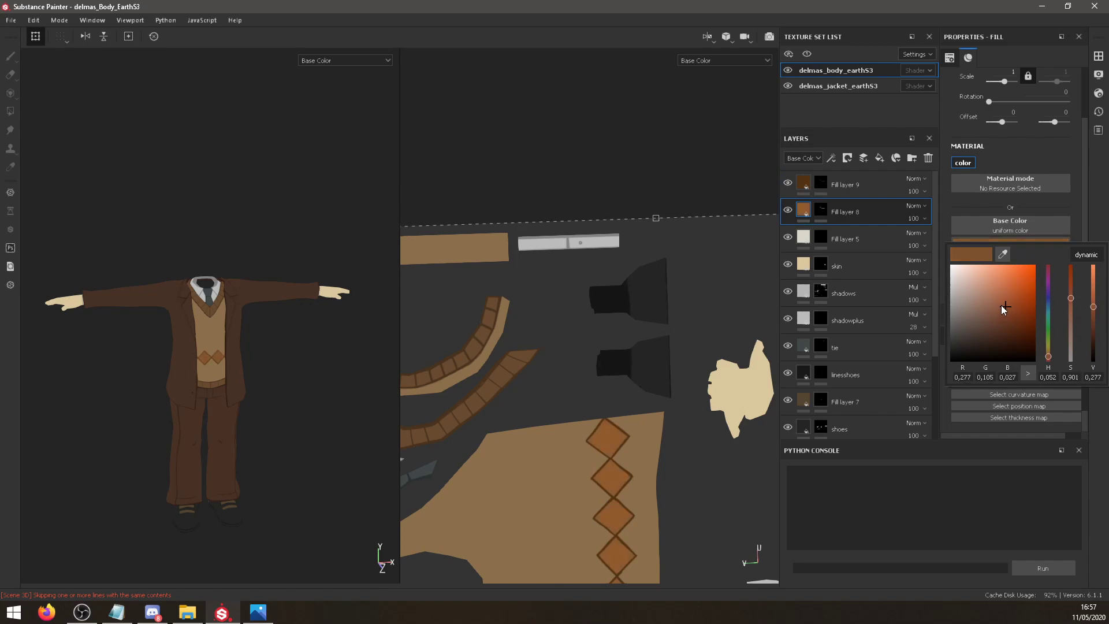
Hide the jacket texture set to inspect the vest and shirt from the front, then show the jacket again.
{"action": "left_click_drag", "start_coordinate": [264, 287], "coordinate": [306, 230], "text": "alt"}
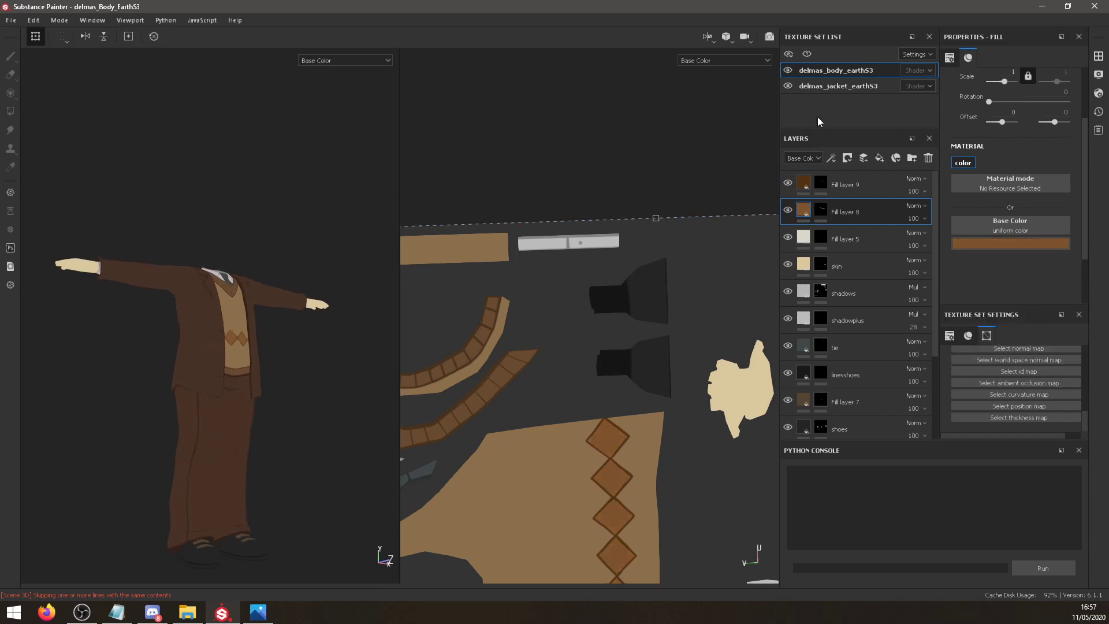
{"action": "left_click", "coordinate": [786, 86]}
{"action": "left_click_drag", "start_coordinate": [234, 204], "coordinate": [214, 263], "text": "alt"}
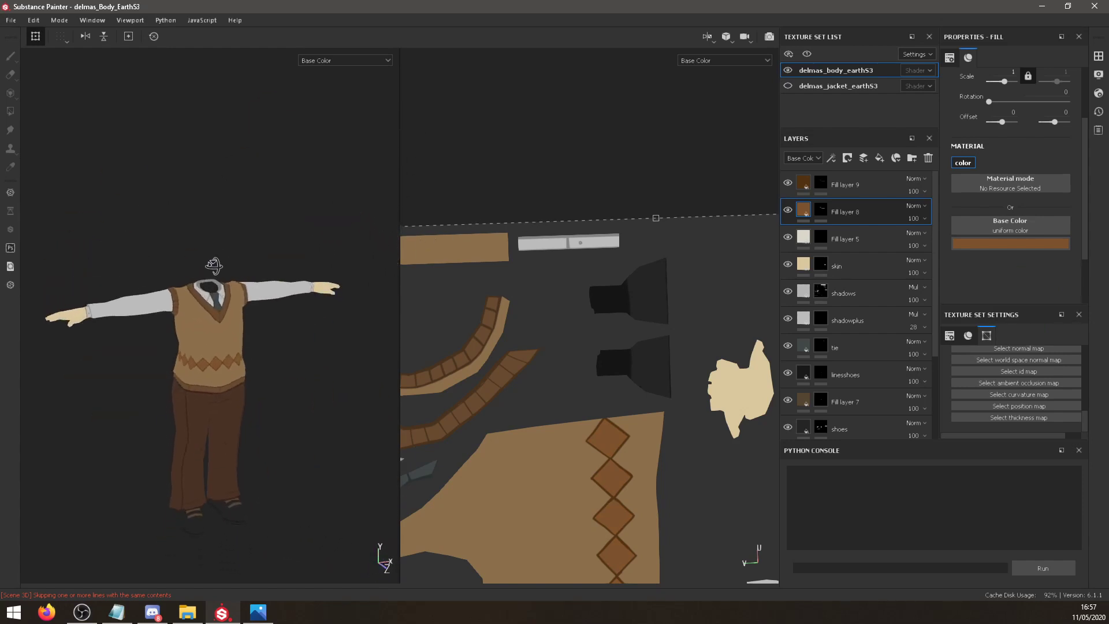
{"action": "left_click", "coordinate": [788, 86]}
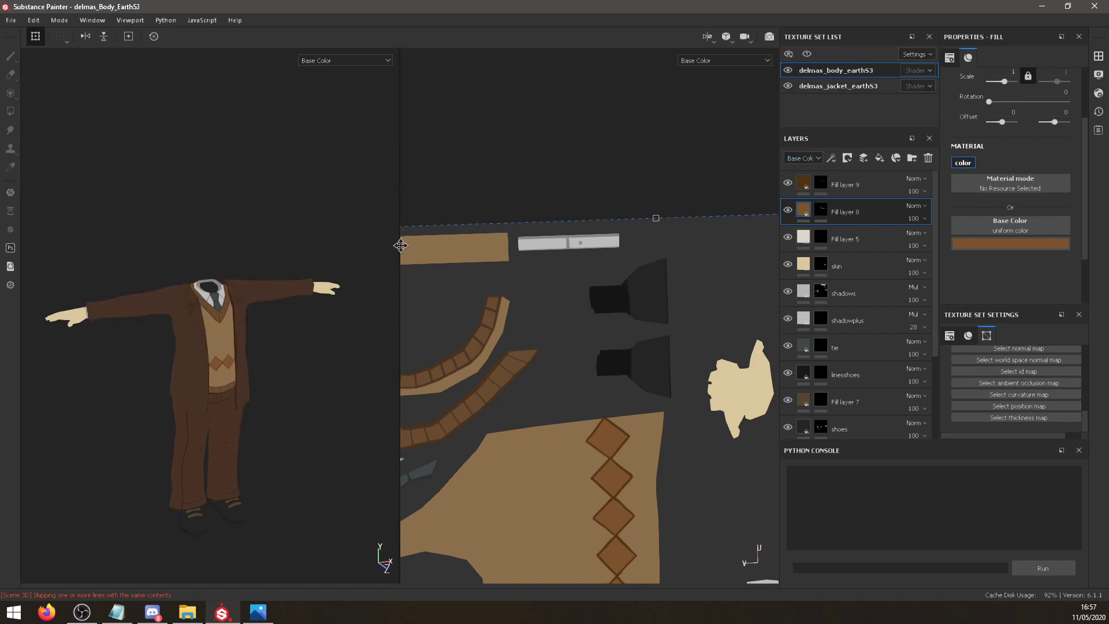
Widen the 3D view over the UV view and frame the whole character at a slight angle.
{"action": "scroll", "coordinate": [563, 194], "scroll_direction": "down", "scroll_amount": 2}
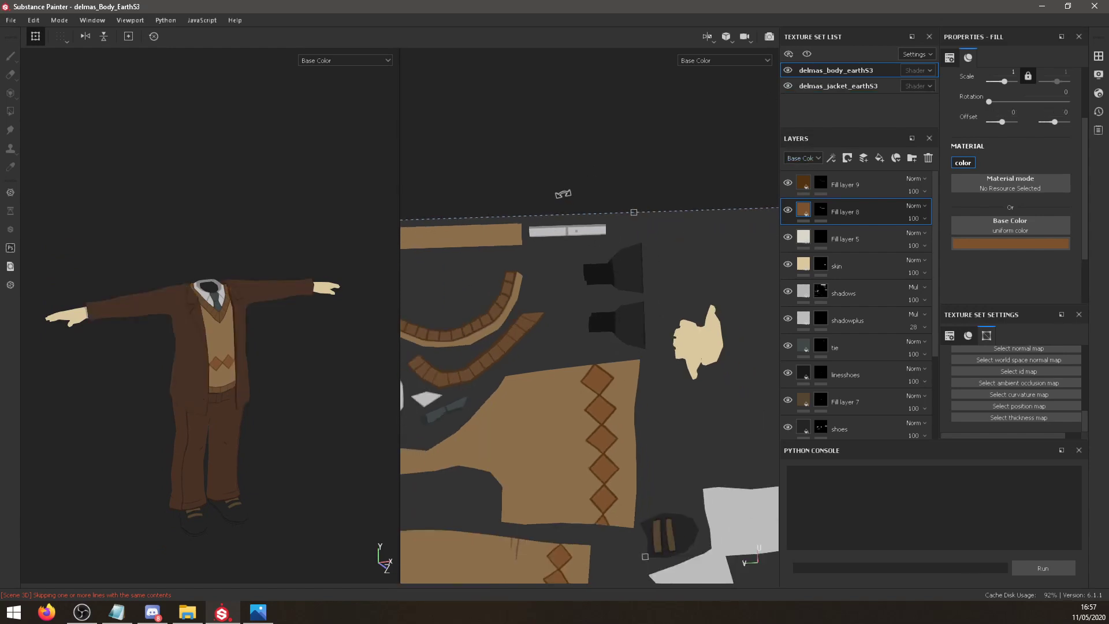
{"action": "scroll", "coordinate": [563, 194], "scroll_direction": "down", "scroll_amount": 3}
{"action": "middle_click_drag", "start_coordinate": [335, 341], "coordinate": [398, 292]}
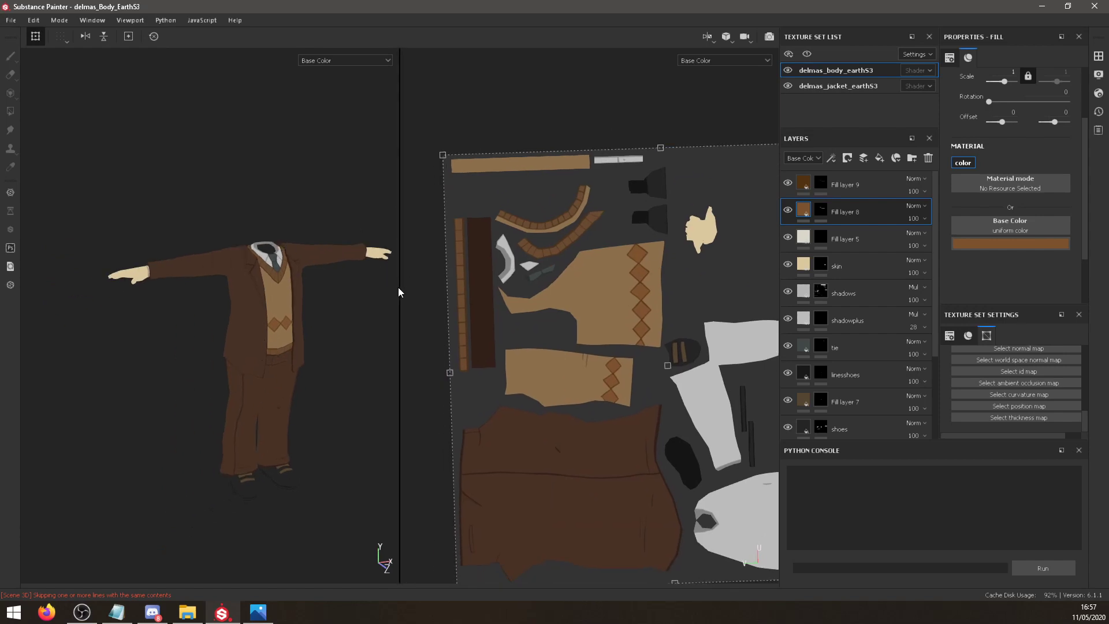
{"action": "left_click_drag", "start_coordinate": [402, 287], "coordinate": [494, 241]}
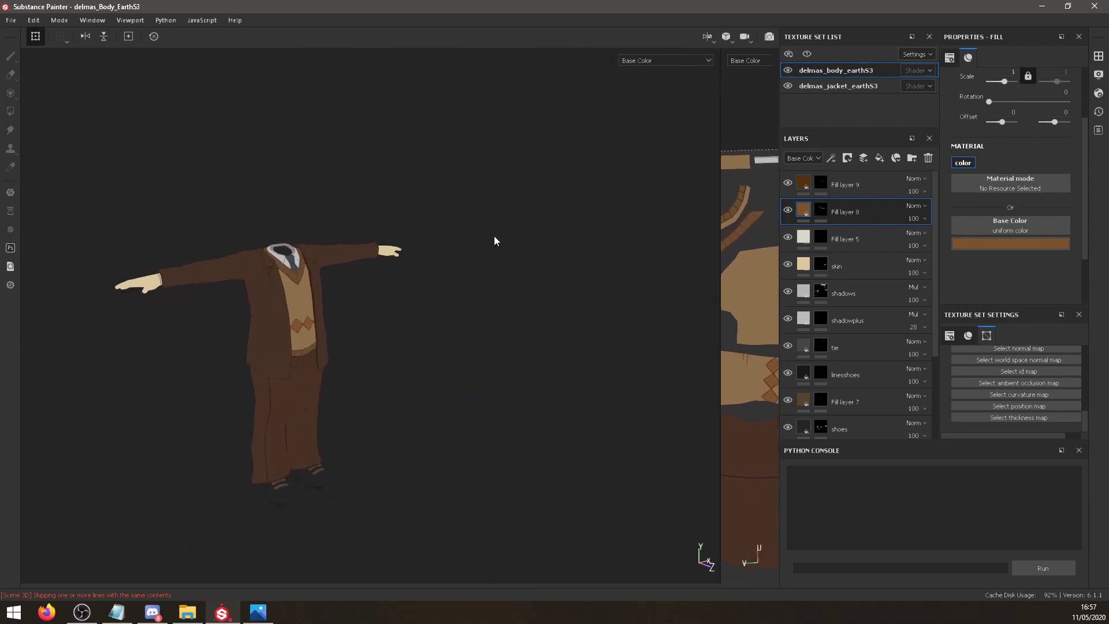
{"action": "left_click_drag", "start_coordinate": [488, 180], "coordinate": [384, 302], "text": "alt"}
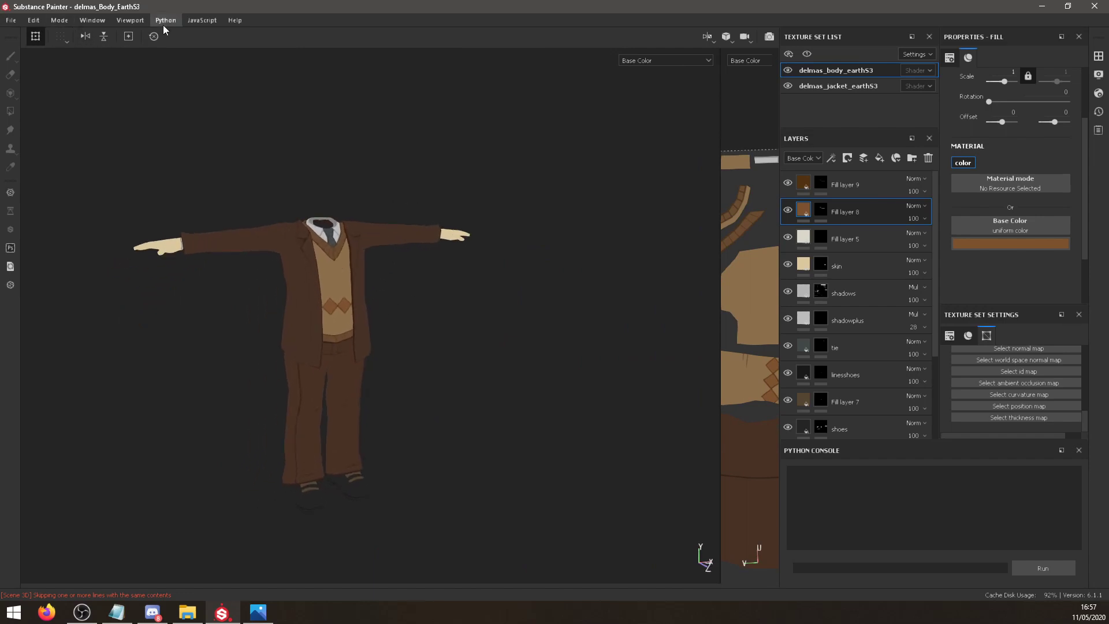
Switch to Iray rendering of the character and review the renderer settings.
{"action": "left_click", "coordinate": [127, 21]}
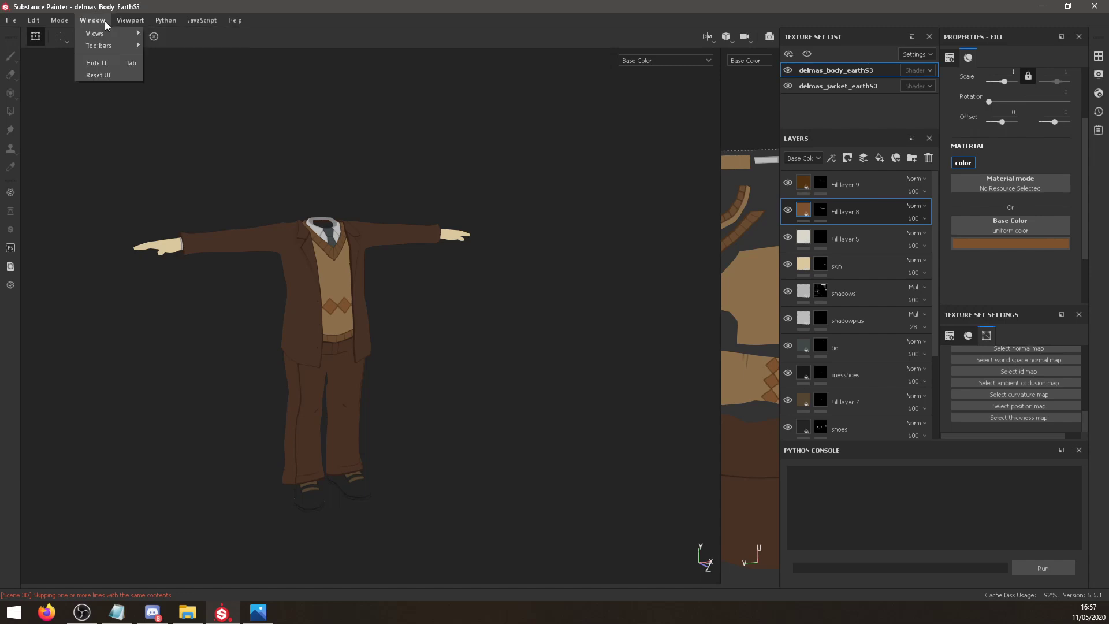
{"action": "left_click", "coordinate": [72, 47]}
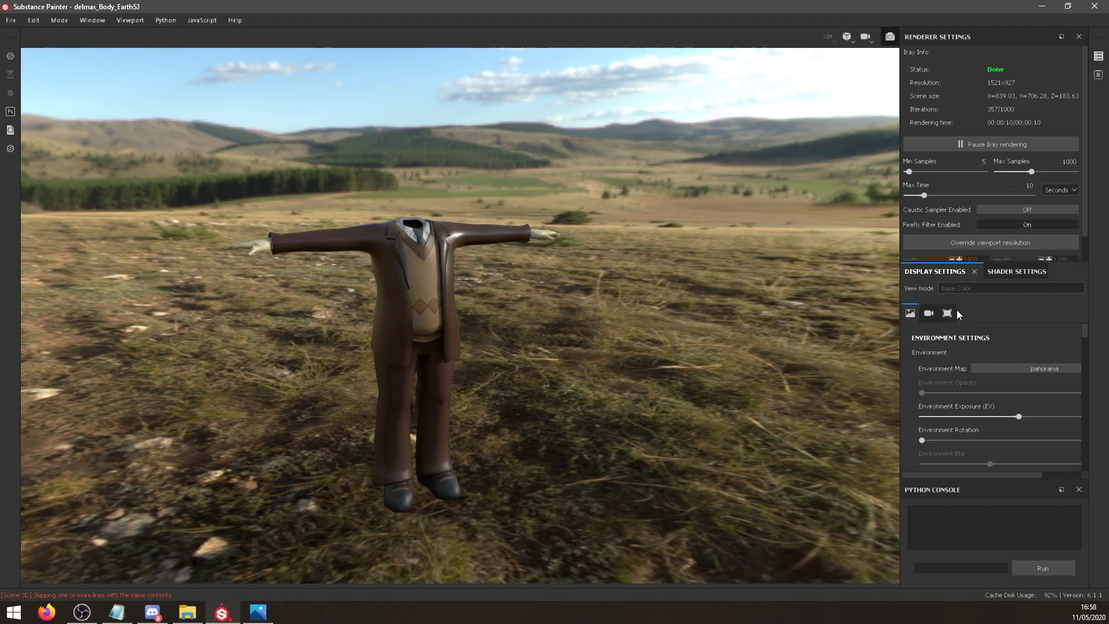
{"action": "scroll", "coordinate": [1002, 215], "scroll_direction": "down", "scroll_amount": 1}
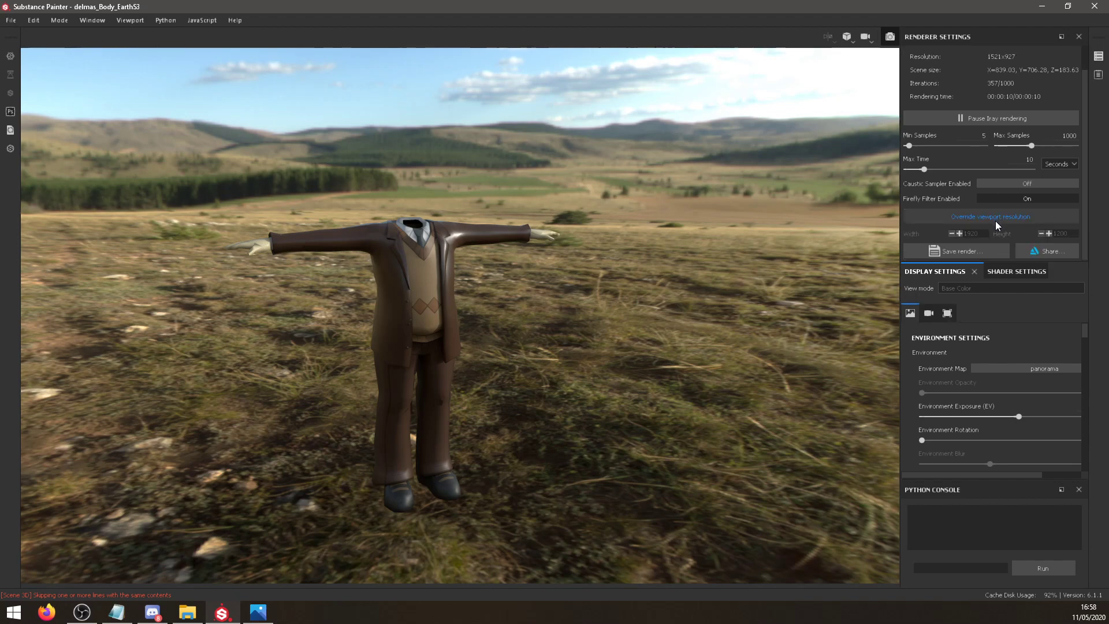
Bring up the shader settings, close the renderer settings and keep the window maximized.
{"action": "left_click", "coordinate": [997, 273]}
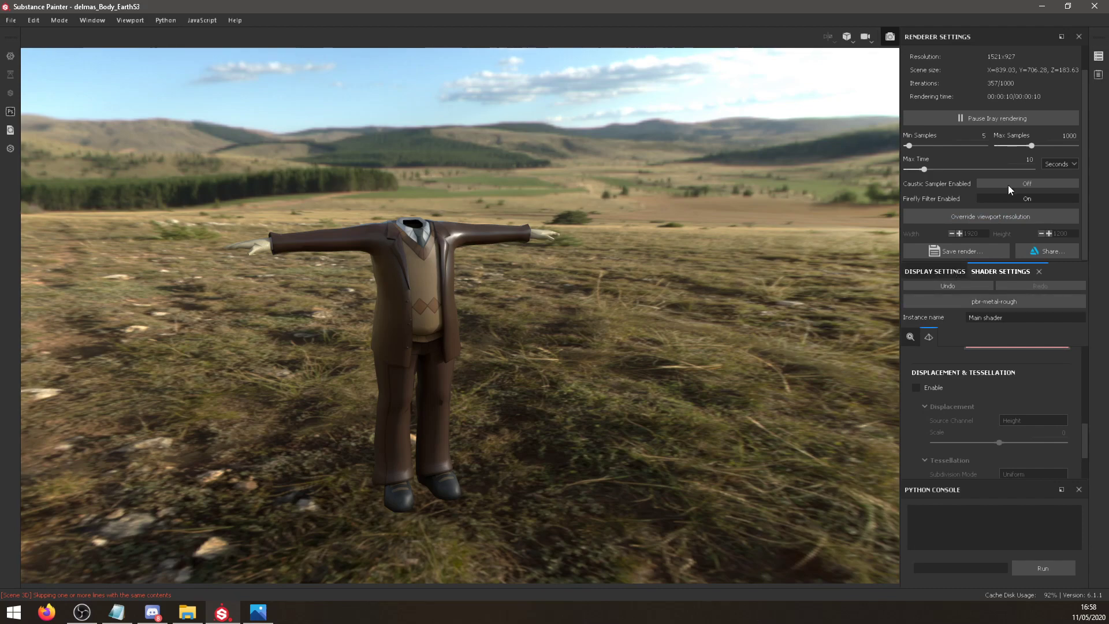
{"action": "left_click", "coordinate": [1078, 38]}
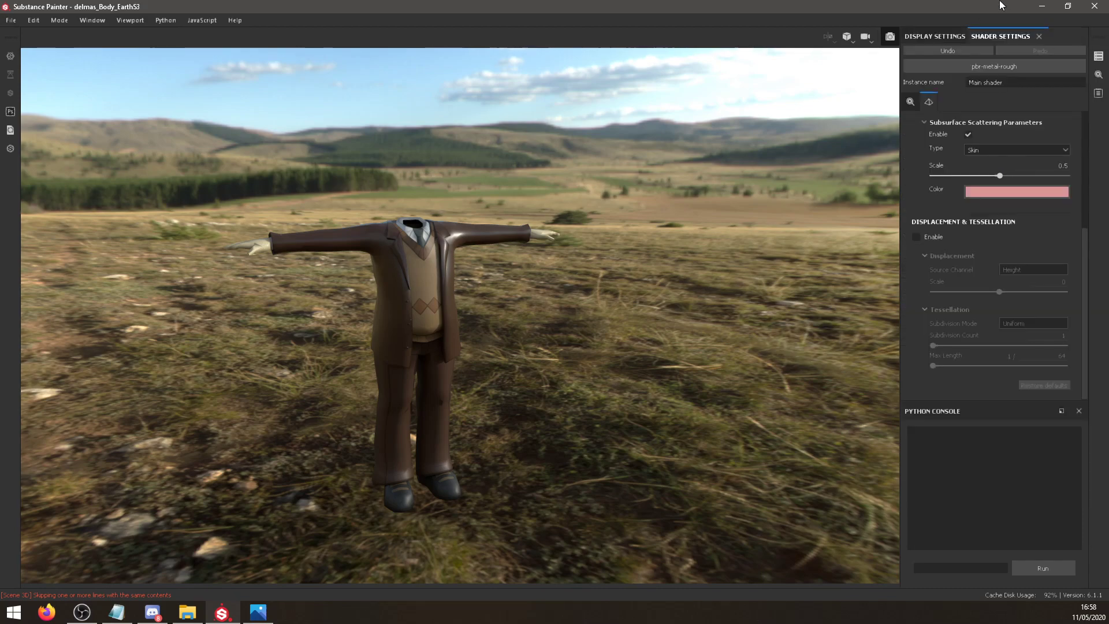
{"action": "mouse_move", "coordinate": [676, 7]}
{"action": "left_mouse_down"}
{"action": "mouse_move", "coordinate": [695, 56]}
{"action": "mouse_move", "coordinate": [547, 84]}
{"action": "left_mouse_up"}
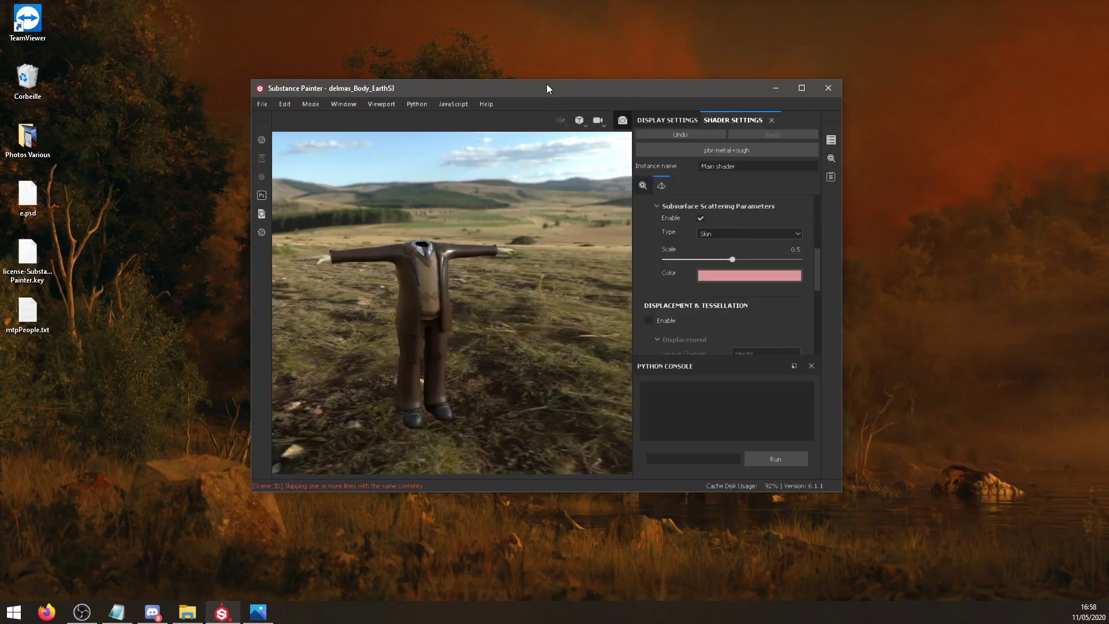
{"action": "double_click", "coordinate": [546, 85]}
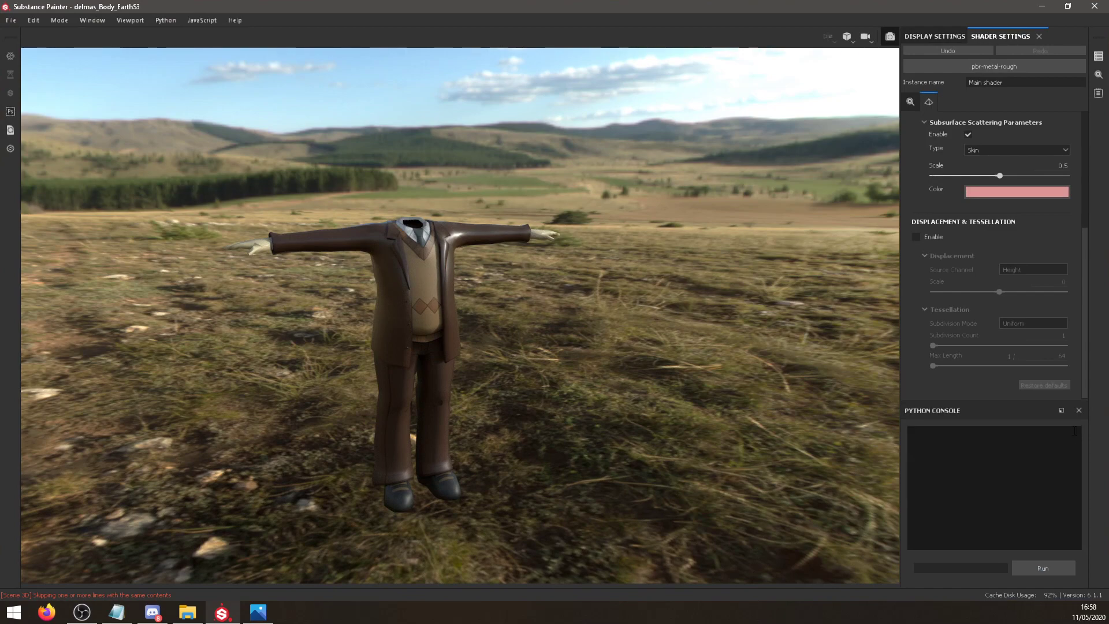
Return from the Iray render to painting mode and widen the 3D view over the UV view, framing the whole character.
{"action": "left_click", "coordinate": [871, 36]}
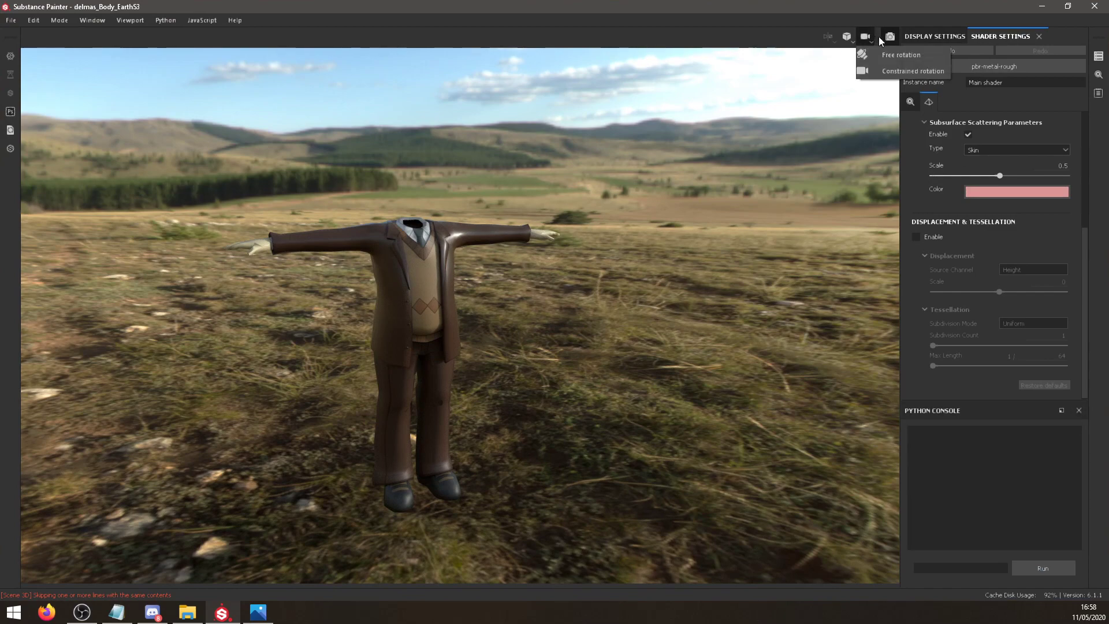
{"action": "left_click", "coordinate": [879, 36]}
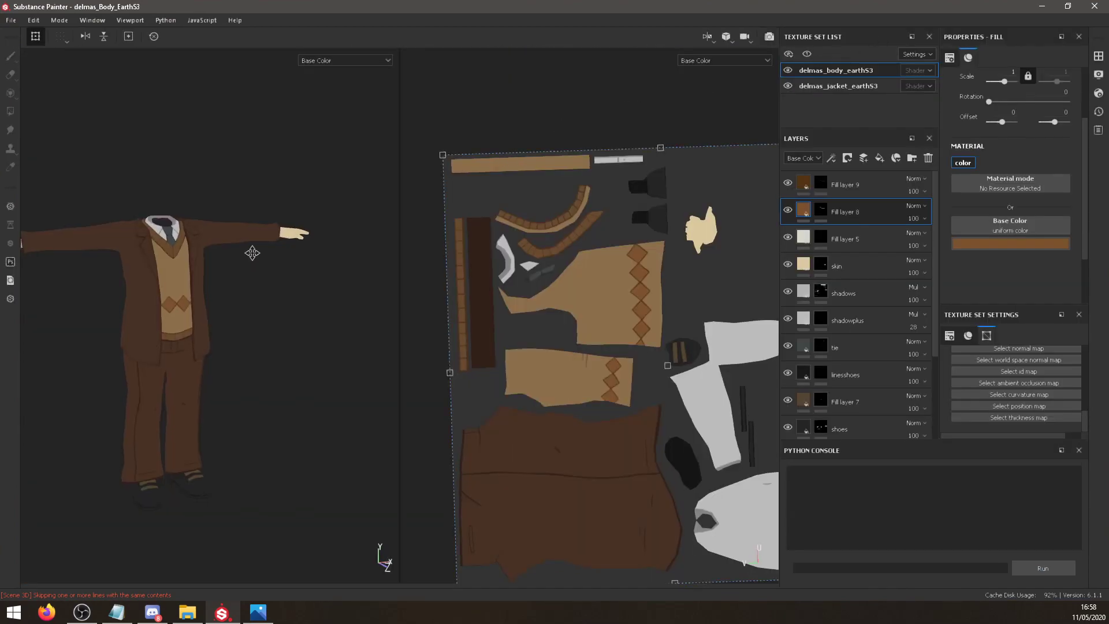
{"action": "middle_click_drag", "start_coordinate": [252, 253], "coordinate": [310, 250]}
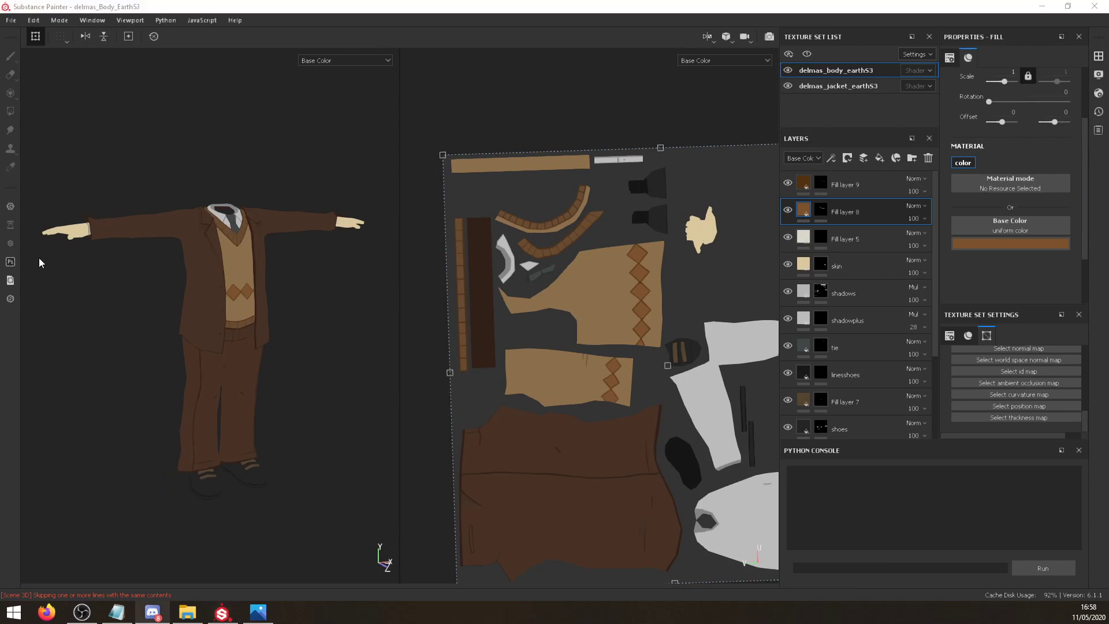
{"action": "left_click_drag", "start_coordinate": [399, 266], "coordinate": [627, 266]}
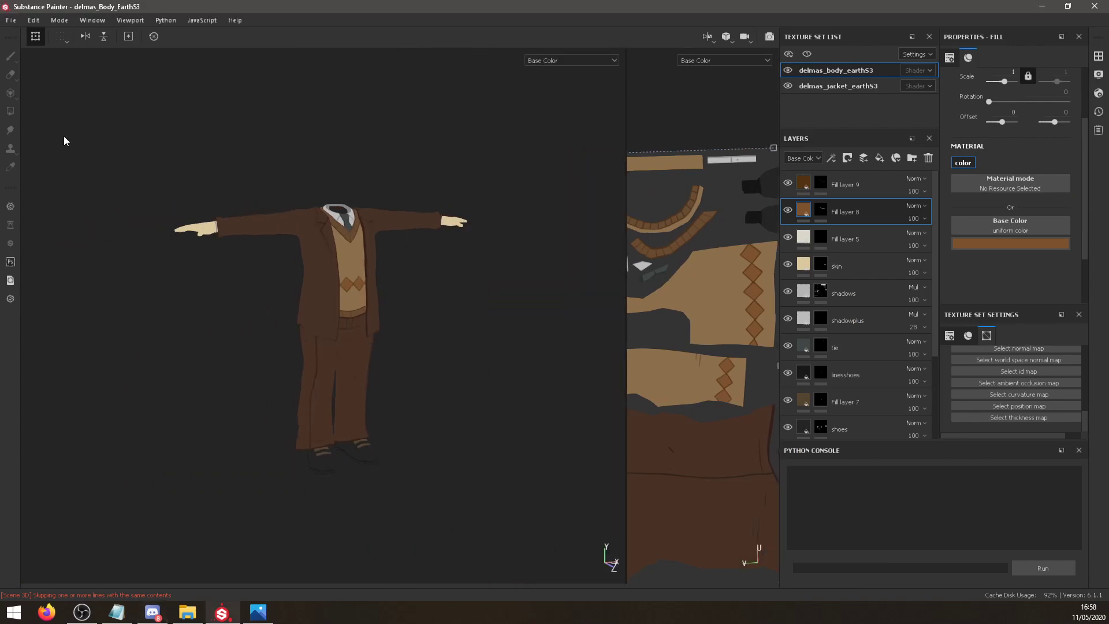
{"action": "middle_click_drag", "start_coordinate": [248, 110], "coordinate": [206, 148]}
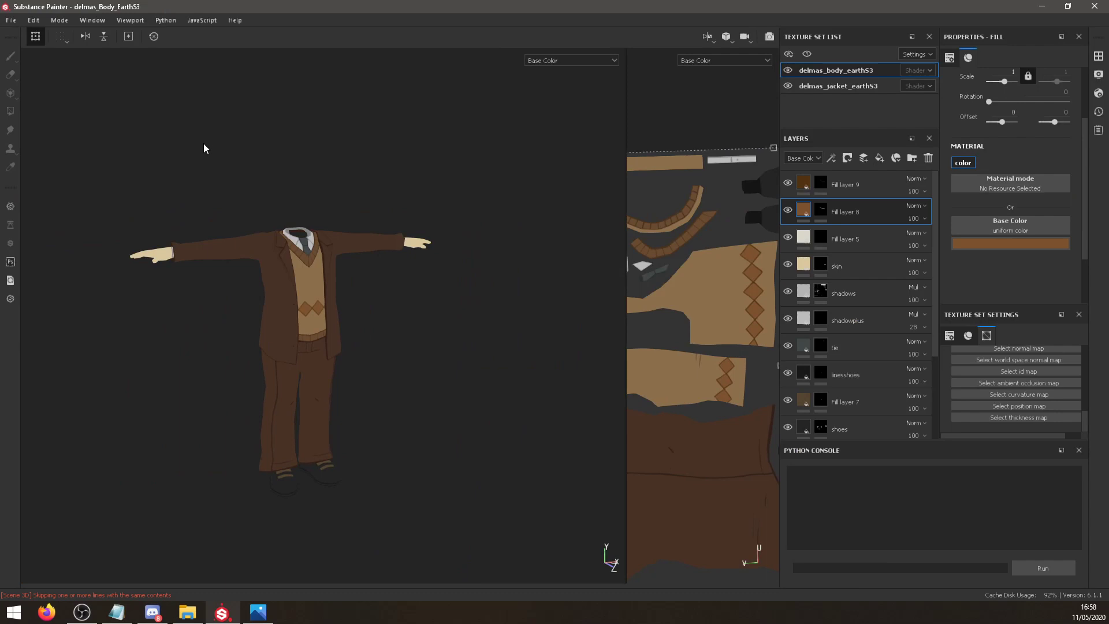
Switch to Photoshop, open IFSCL_live60.psd and close IFSCL_live61.psd.
{"action": "left_click", "coordinate": [187, 612]}
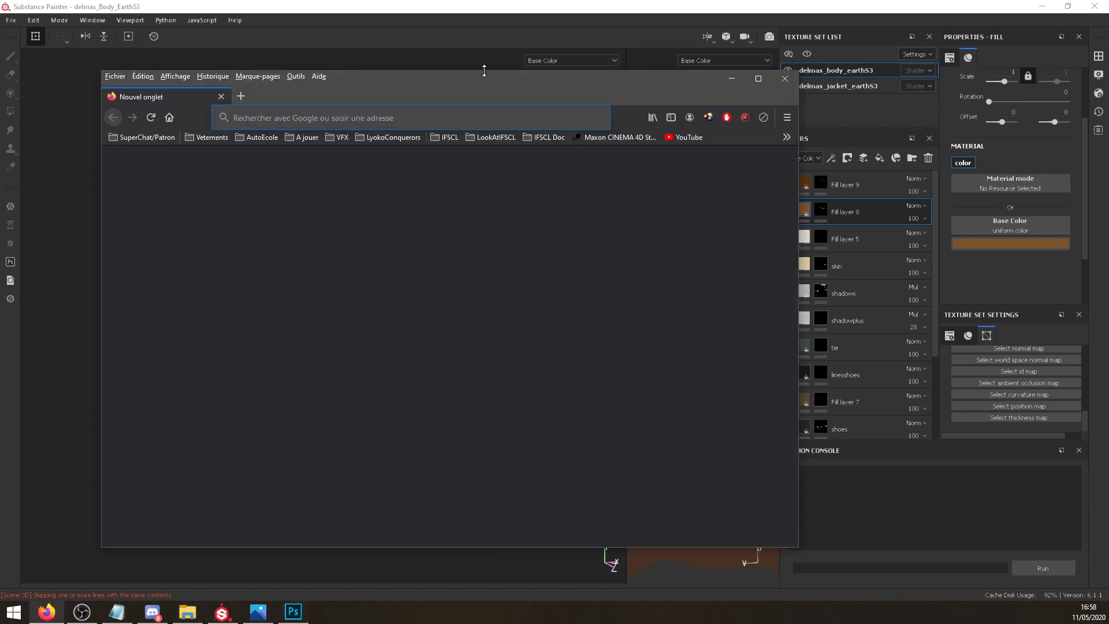
{"action": "key", "text": "alt+Tab"}
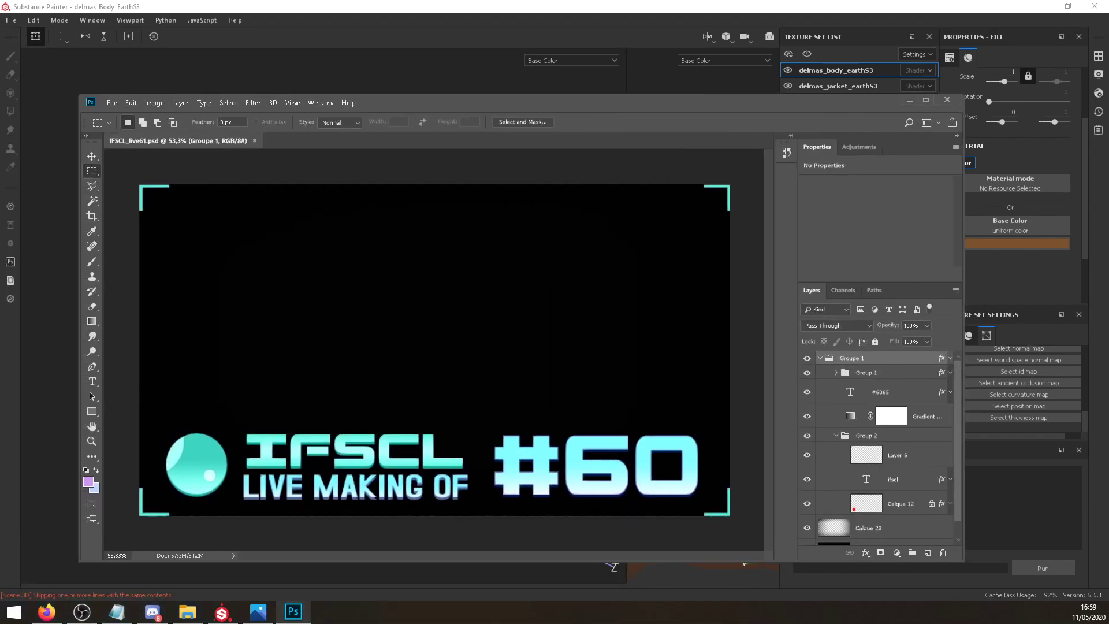
{"action": "left_click", "coordinate": [46, 611]}
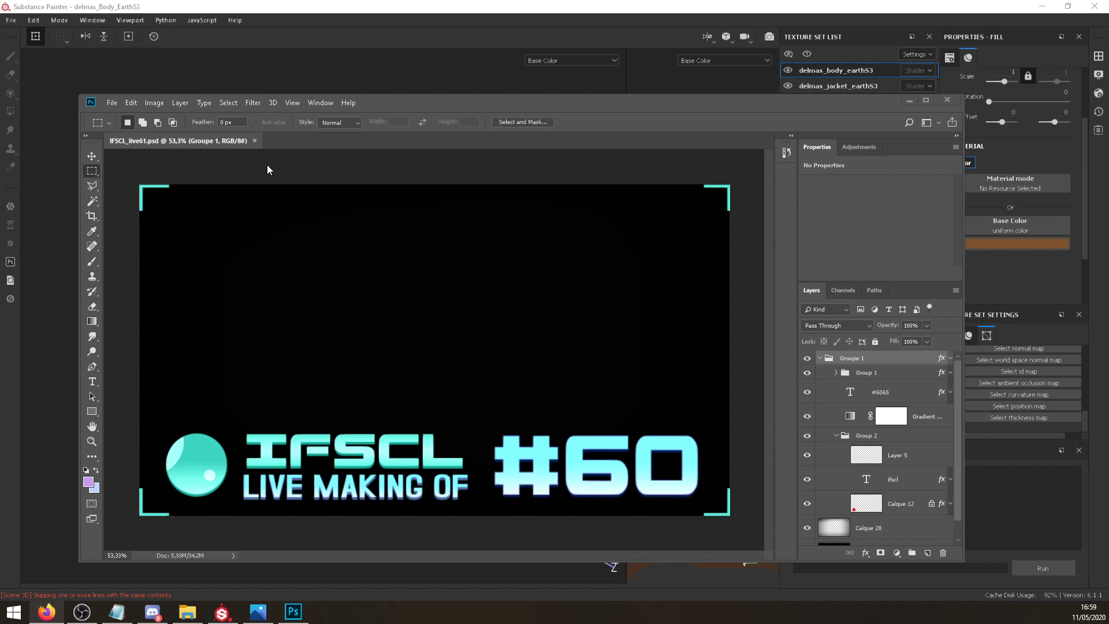
{"action": "right_click", "coordinate": [233, 143]}
{"action": "left_click", "coordinate": [281, 231]}
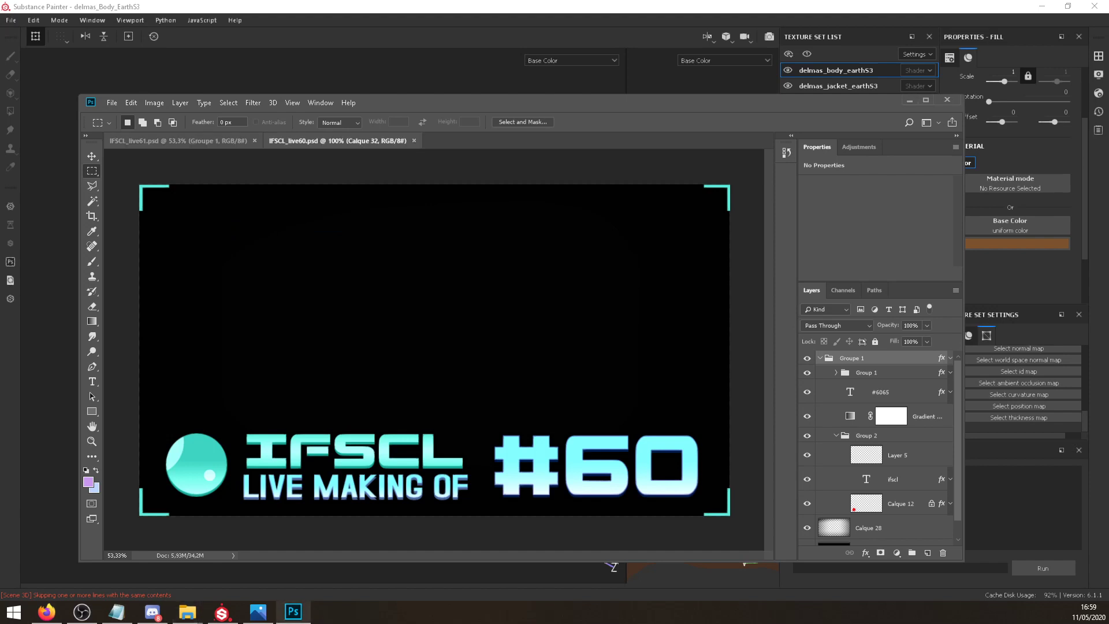
{"action": "left_click", "coordinate": [255, 140]}
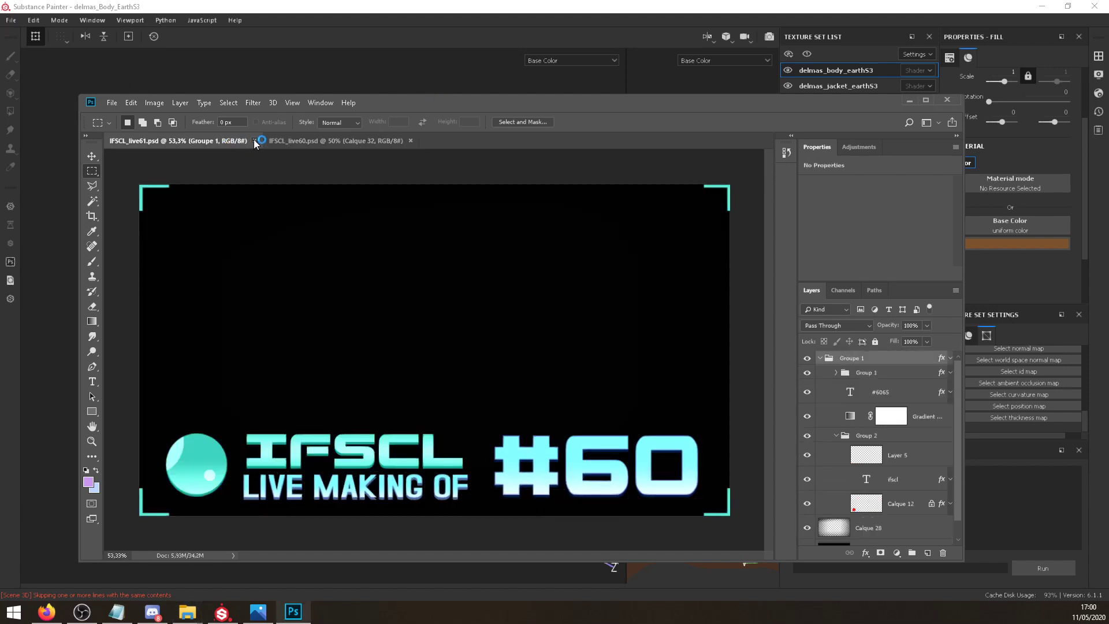
Change the episode number on the thumbnail to #61.
{"action": "left_click", "coordinate": [93, 381]}
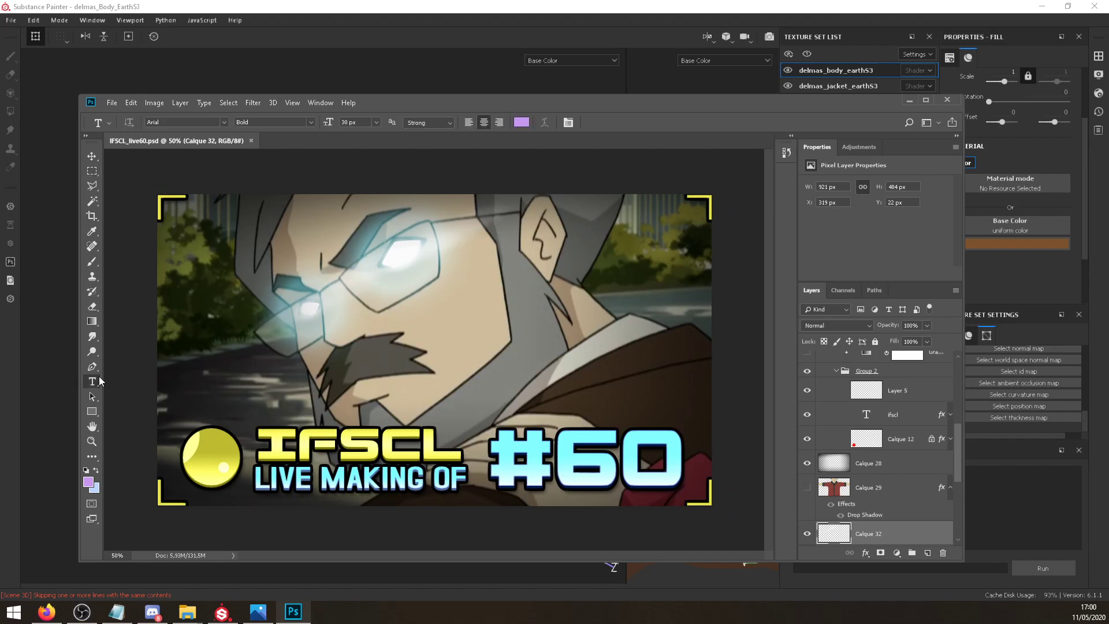
{"action": "left_click_drag", "start_coordinate": [630, 444], "coordinate": [698, 449]}
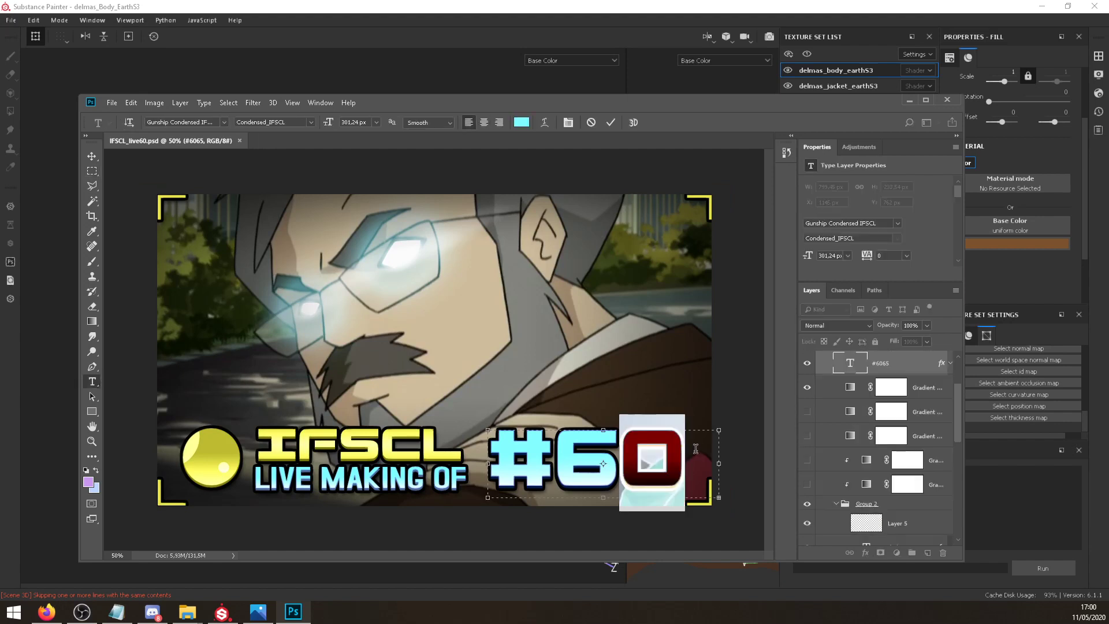
{"action": "type", "text": "1"}
{"action": "left_click", "coordinate": [885, 364]}
{"action": "key", "text": "ctrl+minus"}
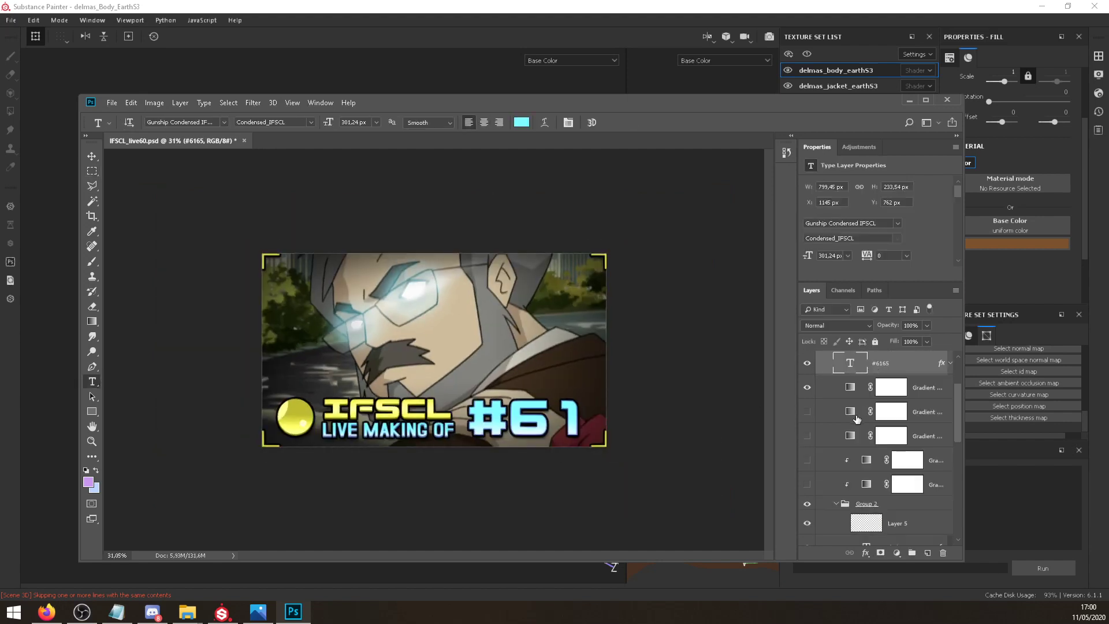
Compare the logo's colour variants by toggling the gradient layers below the number, leaving only the first one shown.
{"action": "left_click", "coordinate": [807, 387]}
{"action": "left_click", "coordinate": [808, 412]}
{"action": "left_click", "coordinate": [808, 411]}
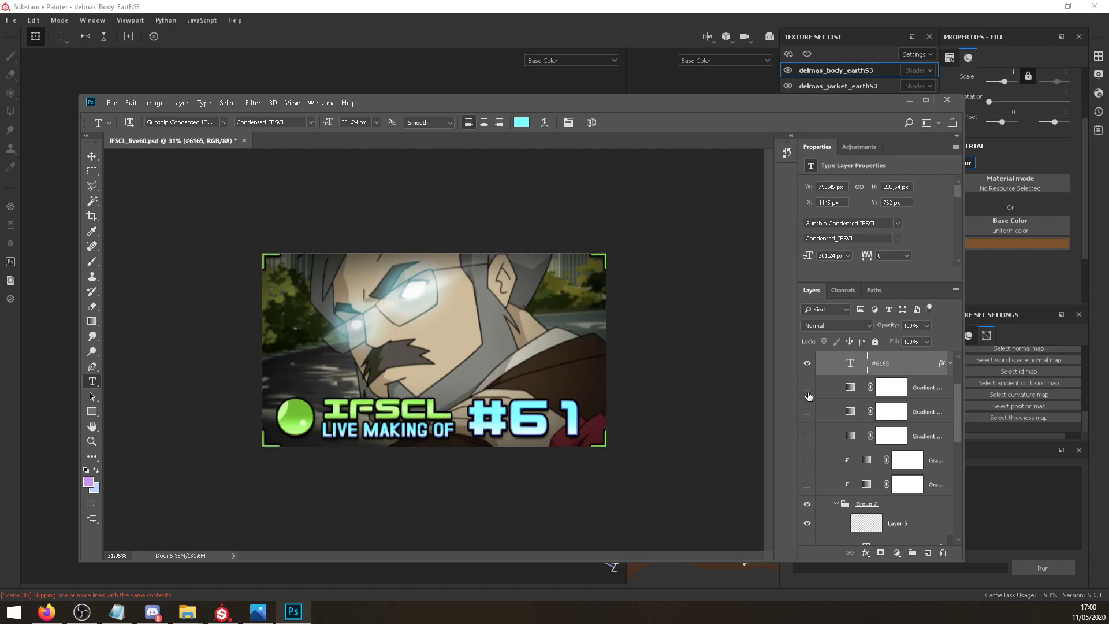
{"action": "left_click", "coordinate": [807, 387]}
Delete the layers Calque 29, Calque 32 and Calque 31 from the thumbnail.
{"action": "left_click", "coordinate": [522, 360], "text": "ctrl"}
{"action": "scroll", "coordinate": [832, 453], "scroll_direction": "down", "scroll_amount": 4}
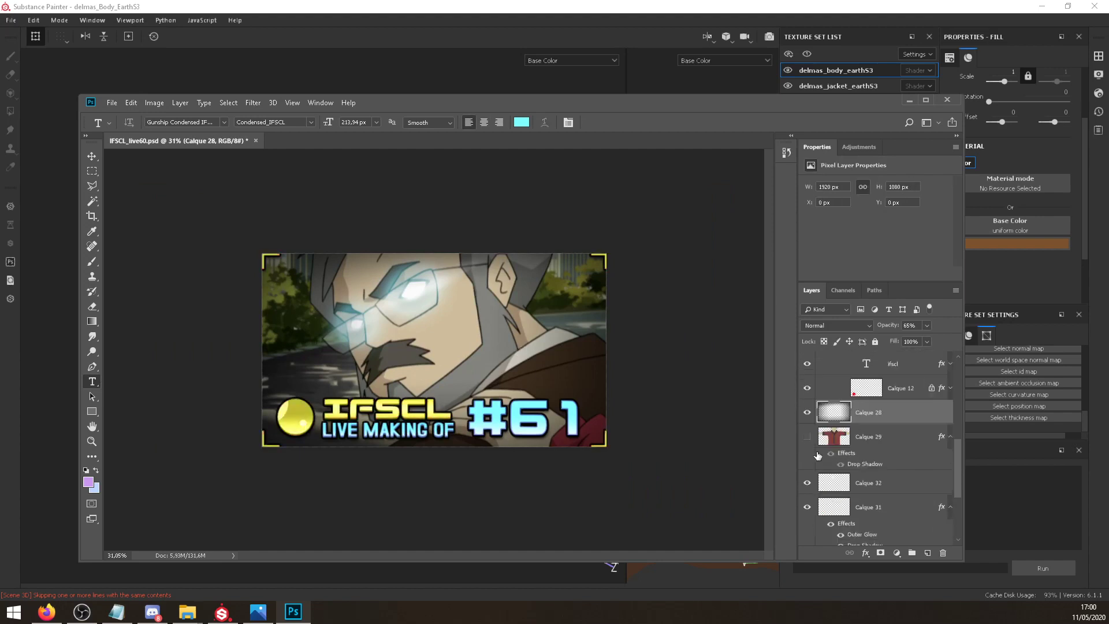
{"action": "left_click", "coordinate": [804, 438]}
{"action": "left_click", "coordinate": [804, 438]}
{"action": "left_click", "coordinate": [875, 438]}
{"action": "scroll", "coordinate": [878, 448], "scroll_direction": "down", "scroll_amount": 3}
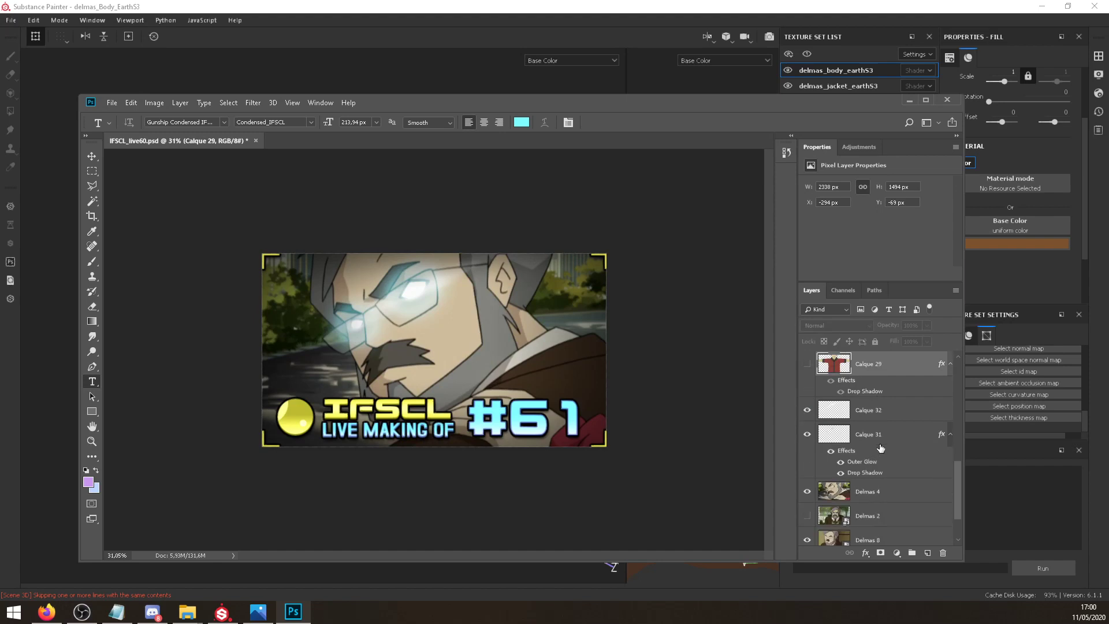
{"action": "left_click", "coordinate": [943, 553]}
Check the pictures under Delmas 4, and delete the layers Delmas 4 and Delmas 2, keeping Delmas 8.
{"action": "left_click", "coordinate": [807, 460]}
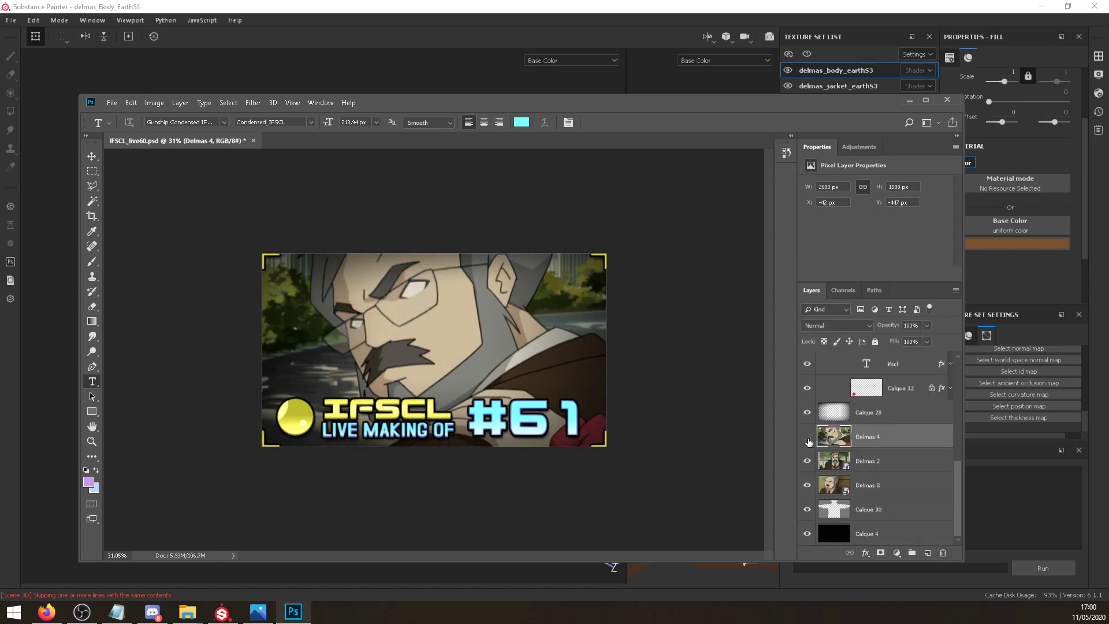
{"action": "left_click", "coordinate": [807, 436]}
{"action": "left_click", "coordinate": [943, 552]}
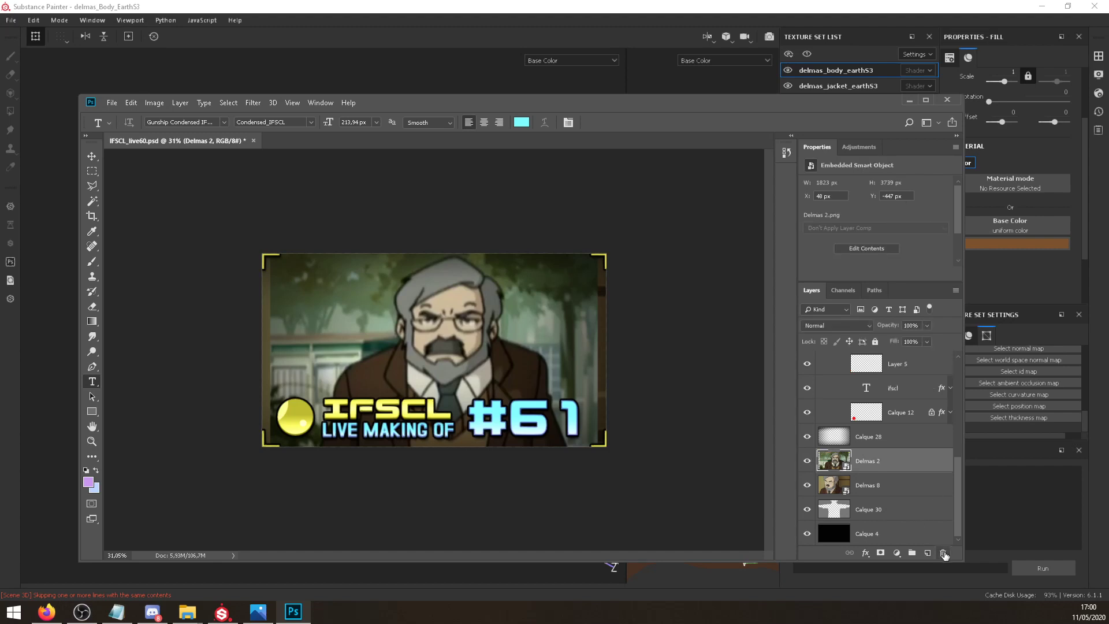
{"action": "left_click", "coordinate": [943, 553]}
Bring in the picture of the grey-haired man sitting on the floor as a new layer above Delmas 8.
{"action": "left_click", "coordinate": [91, 170]}
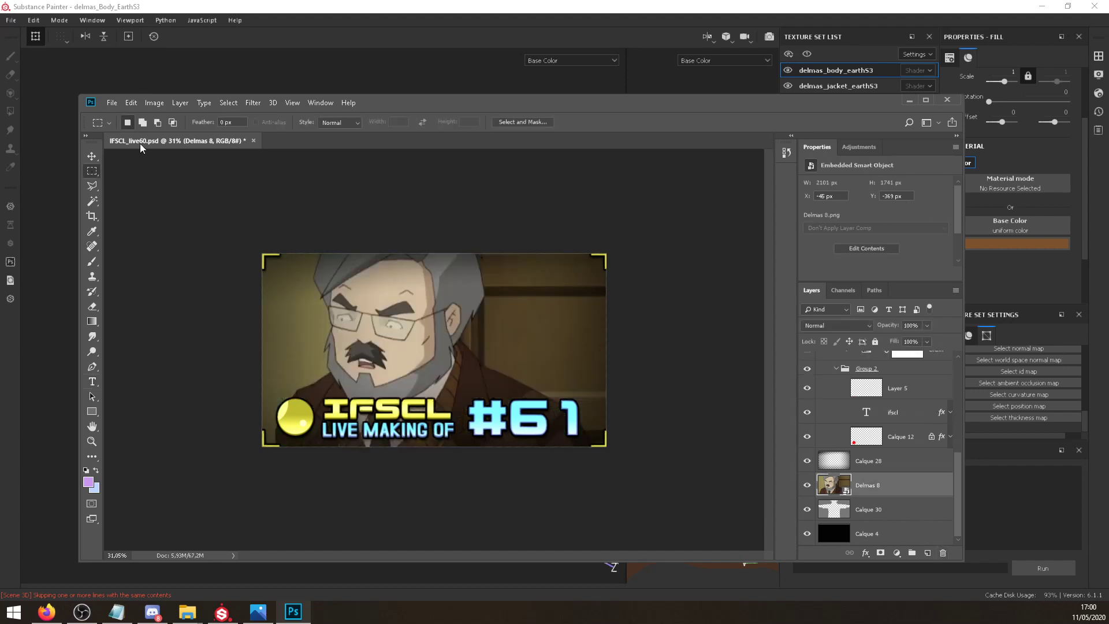
{"action": "right_click", "coordinate": [143, 143]}
{"action": "key", "text": "alt+Tab"}
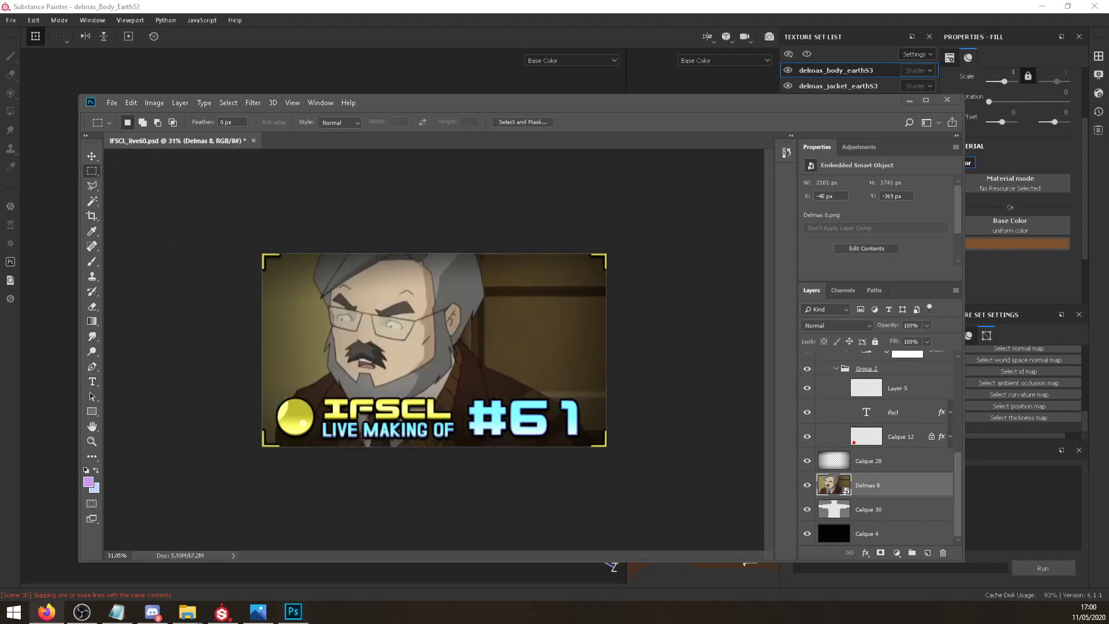
{"action": "key", "text": "alt+Tab"}
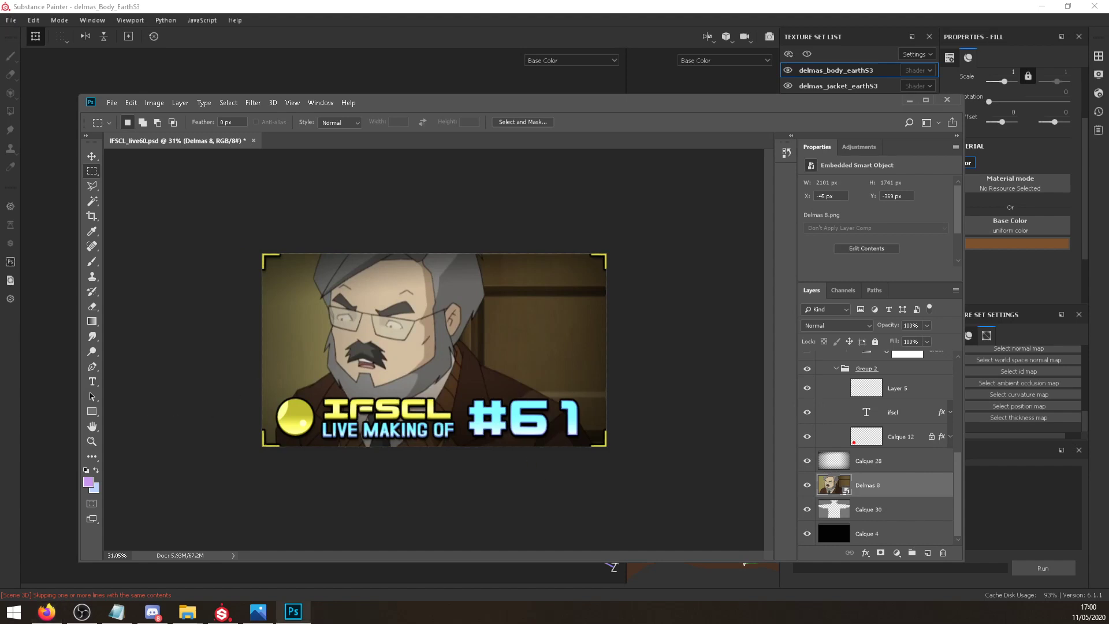
{"action": "key", "text": "alt+Tab"}
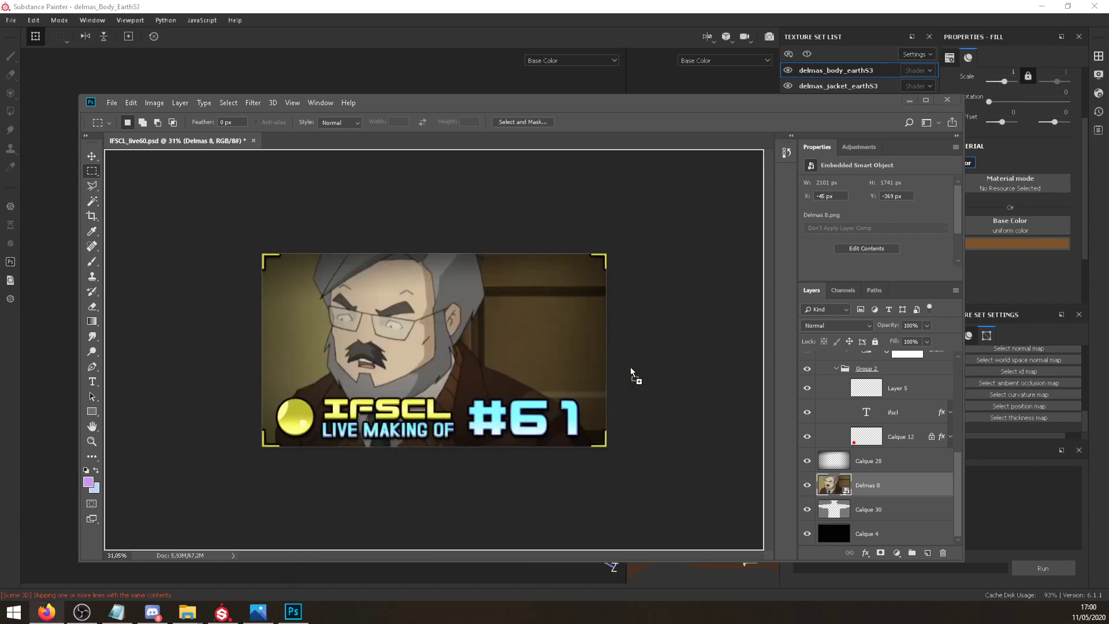
{"action": "key", "text": "ctrl+v"}
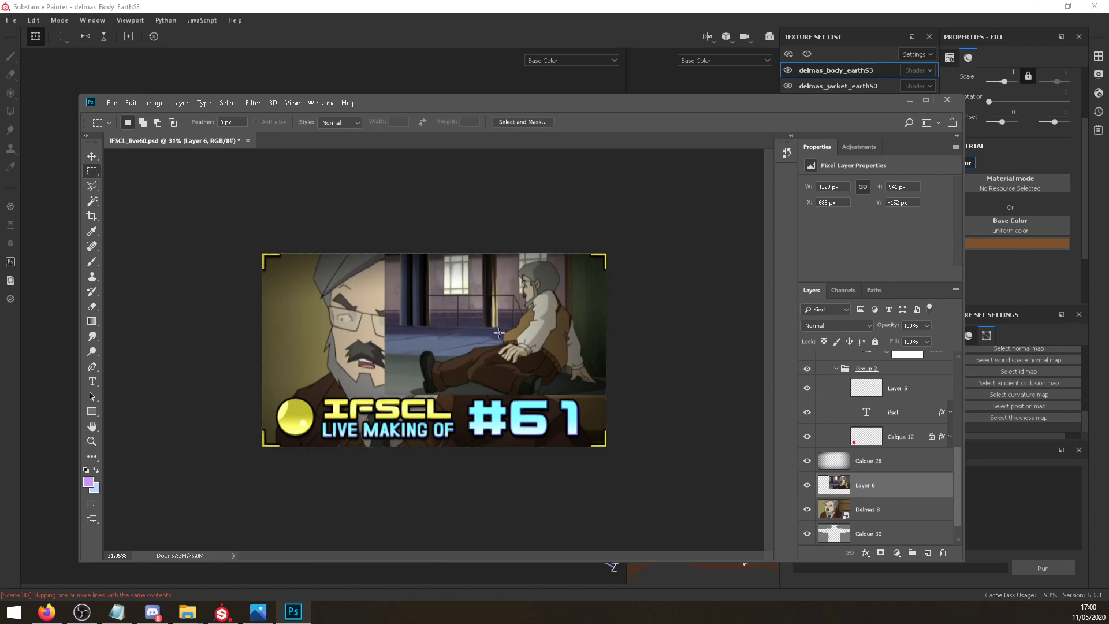
Scale the pasted picture to about 160% and position it to cover the whole thumbnail.
{"action": "right_click", "coordinate": [495, 329]}
{"action": "left_click", "coordinate": [549, 427]}
{"action": "left_click_drag", "start_coordinate": [384, 394], "coordinate": [243, 495]}
{"action": "left_click_drag", "start_coordinate": [332, 439], "coordinate": [334, 400]}
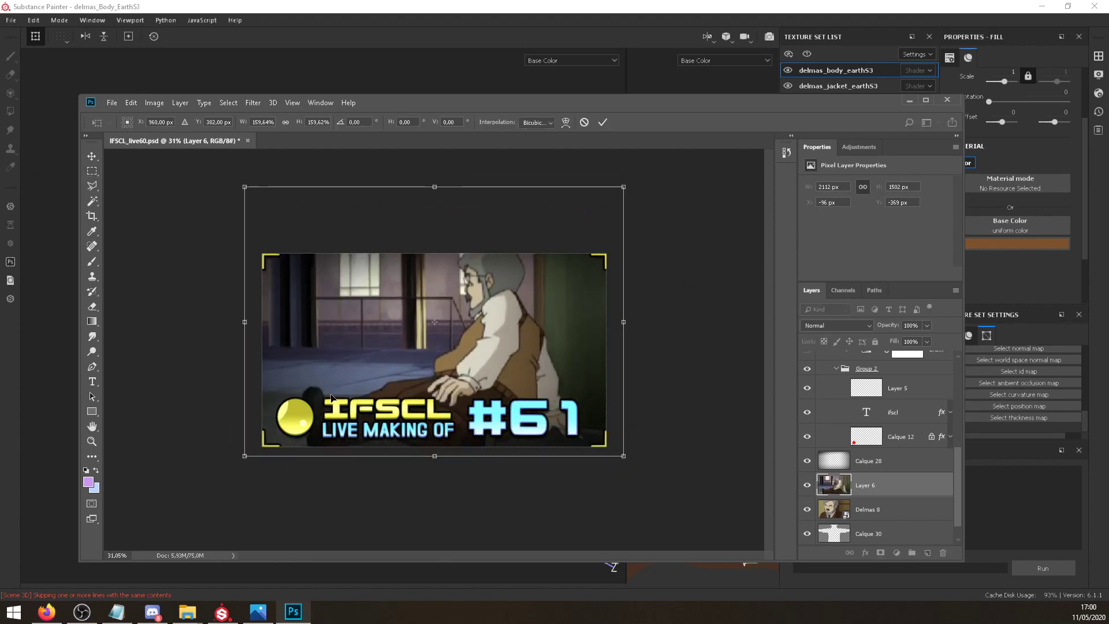
{"action": "key", "text": "Return"}
{"action": "key", "text": "ctrl+0"}
{"action": "key", "text": "ctrl+plus"}
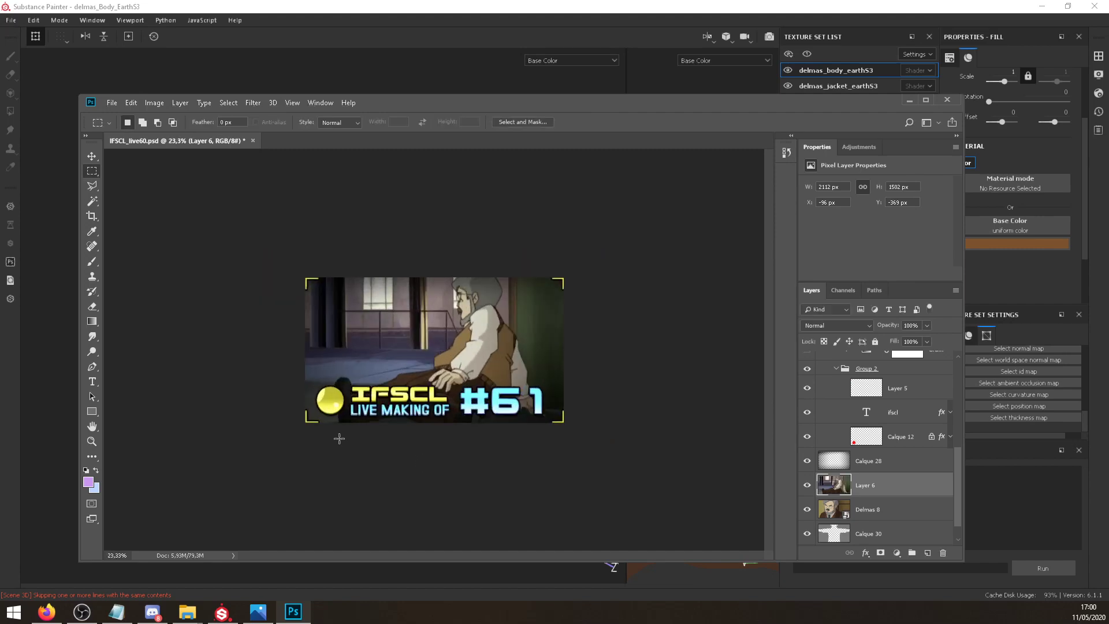
Save a PNG copy of the thumbnail as IFSCL_live61.png in the _LIVE folder.
{"action": "left_click", "coordinate": [112, 102]}
{"action": "left_click", "coordinate": [180, 234]}
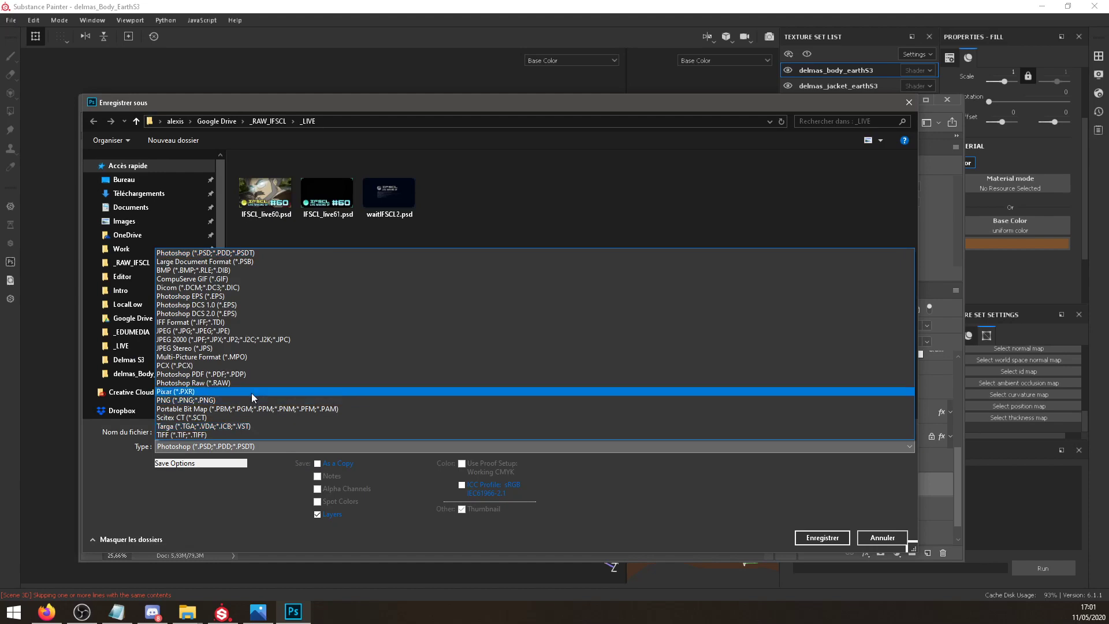
{"action": "left_click", "coordinate": [254, 399]}
{"action": "left_click", "coordinate": [195, 431]}
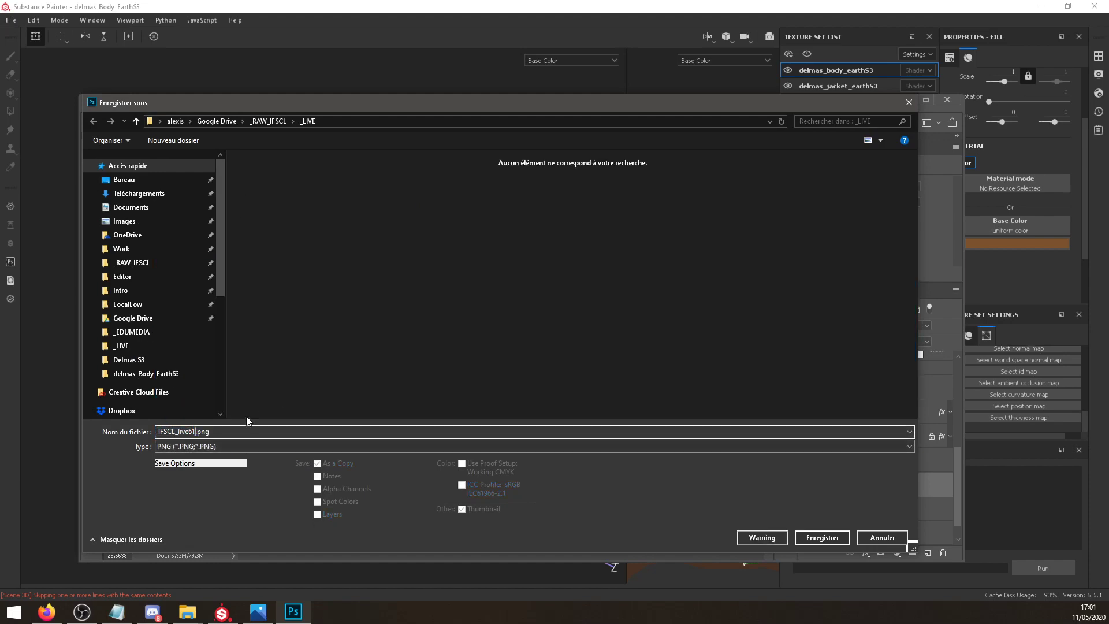
{"action": "key", "text": "Return"}
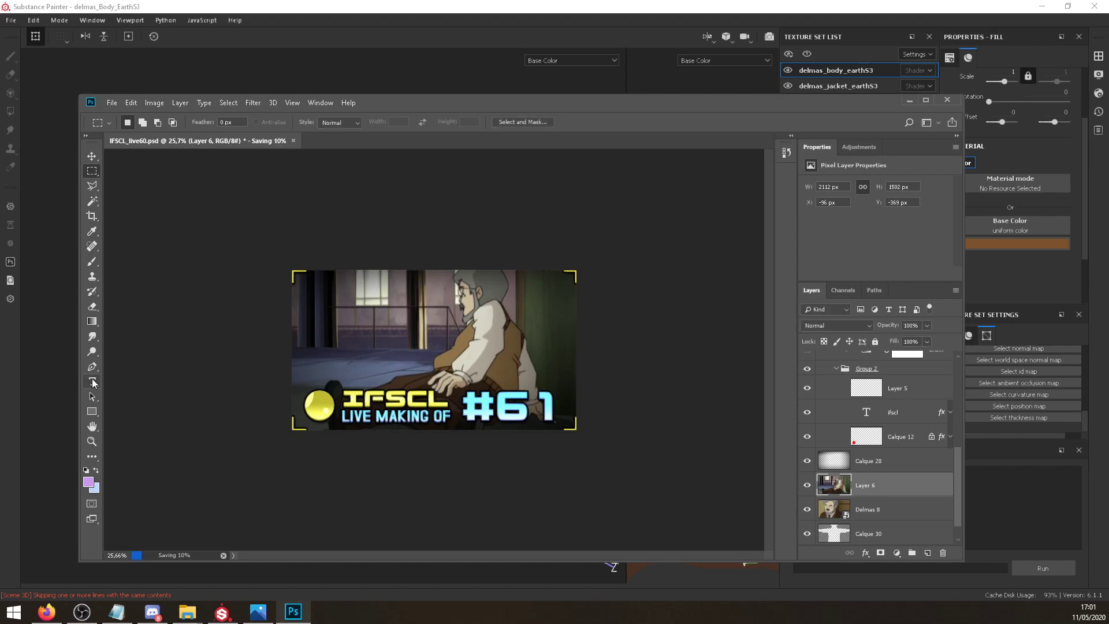
Change the episode number on the thumbnail to #62.
{"action": "left_click", "coordinate": [92, 382]}
{"action": "left_click_drag", "start_coordinate": [530, 400], "coordinate": [650, 398]}
{"action": "type", "text": "2"}
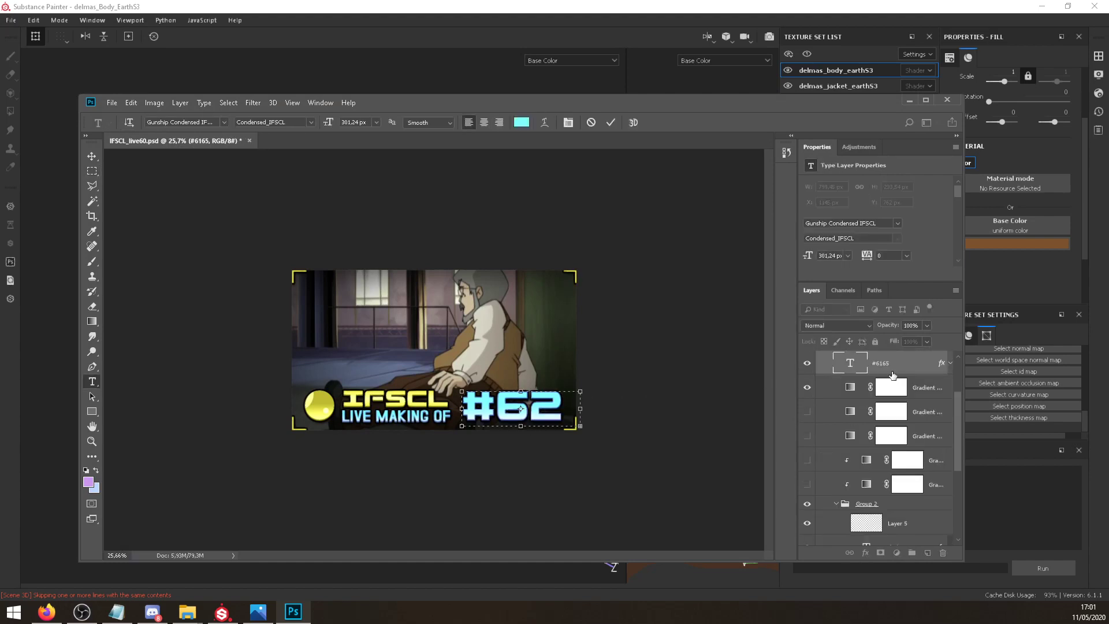
{"action": "left_click", "coordinate": [893, 365]}
Capture the full character in Substance Painter's 3D view with the Windows snipping tool, and go back to the Photoshop thumbnail.
{"action": "left_click", "coordinate": [567, 82]}
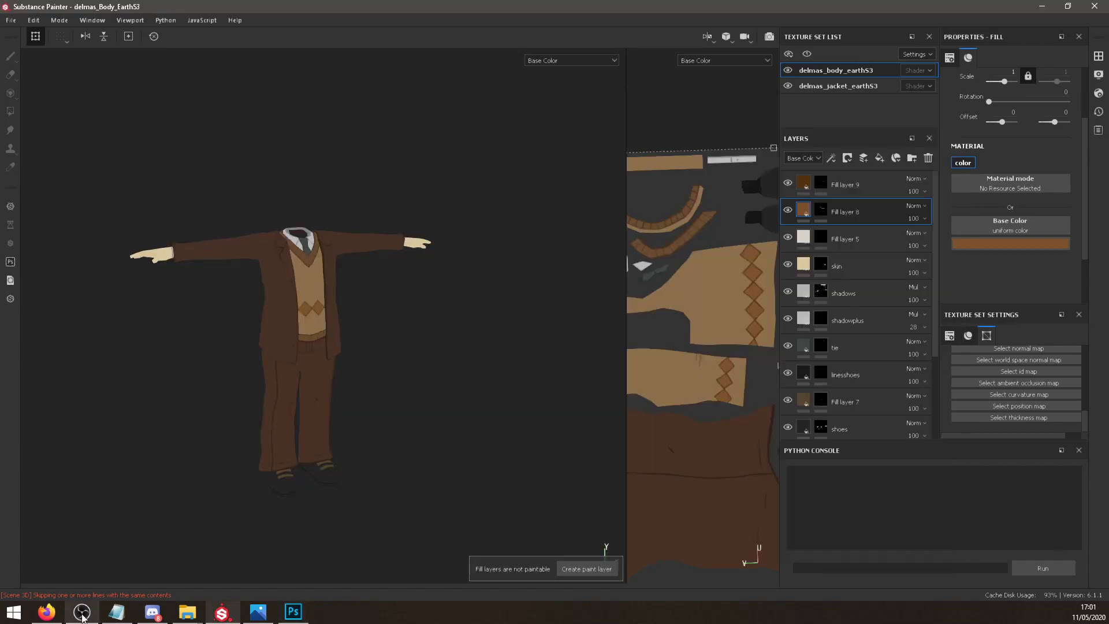
{"action": "left_click", "coordinate": [14, 614]}
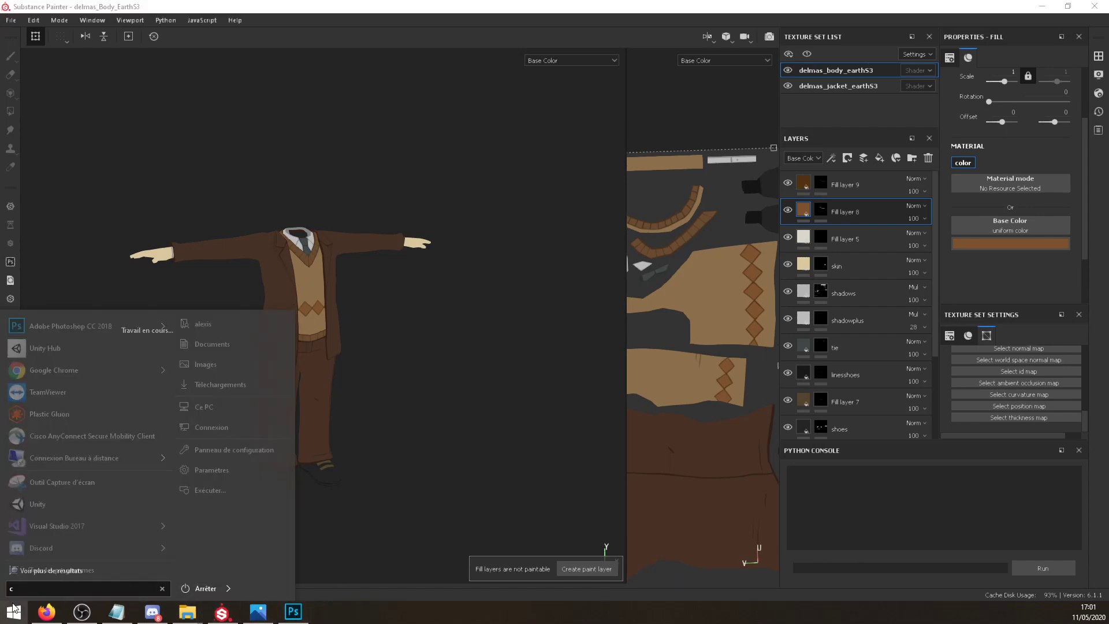
{"action": "type", "text": "ca"}
{"action": "key", "text": "Return"}
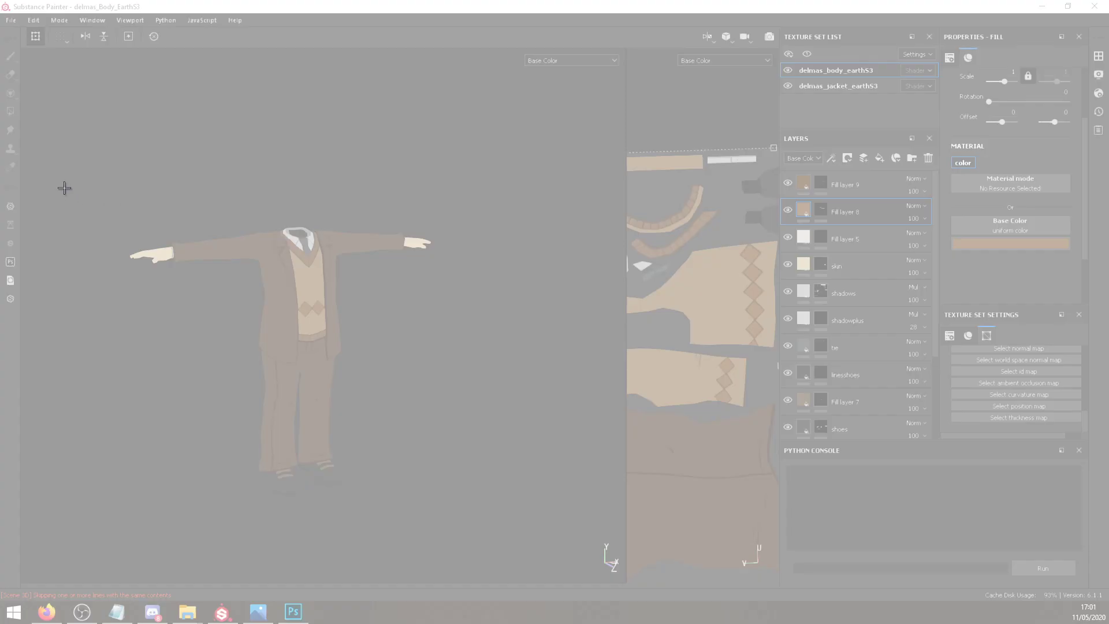
{"action": "left_click_drag", "start_coordinate": [62, 185], "coordinate": [569, 541]}
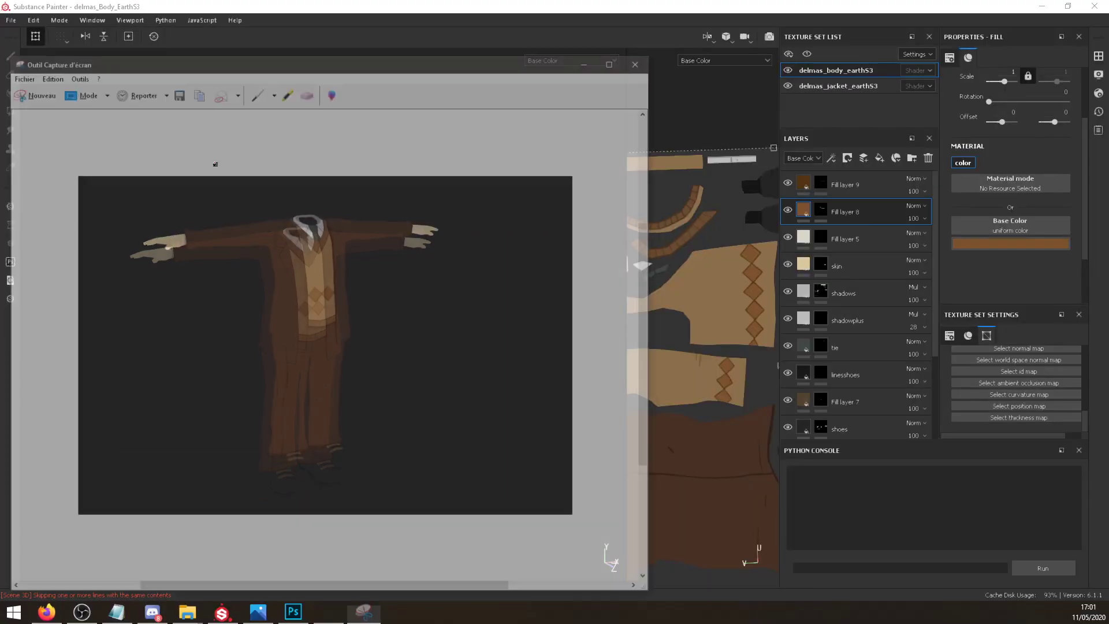
{"action": "left_click", "coordinate": [641, 60]}
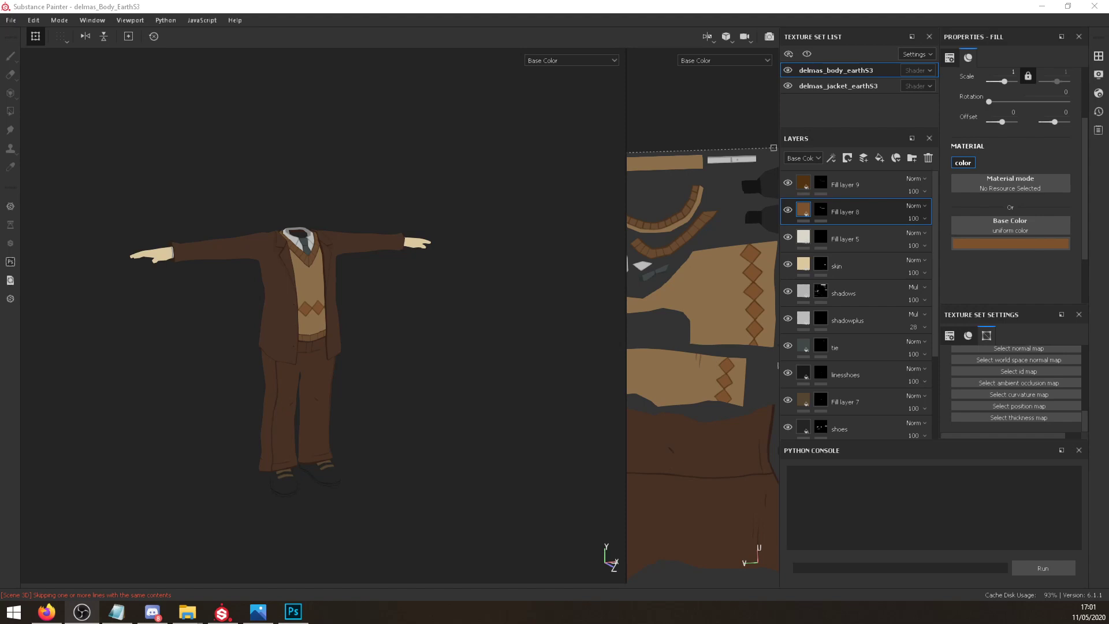
{"action": "left_click", "coordinate": [293, 612]}
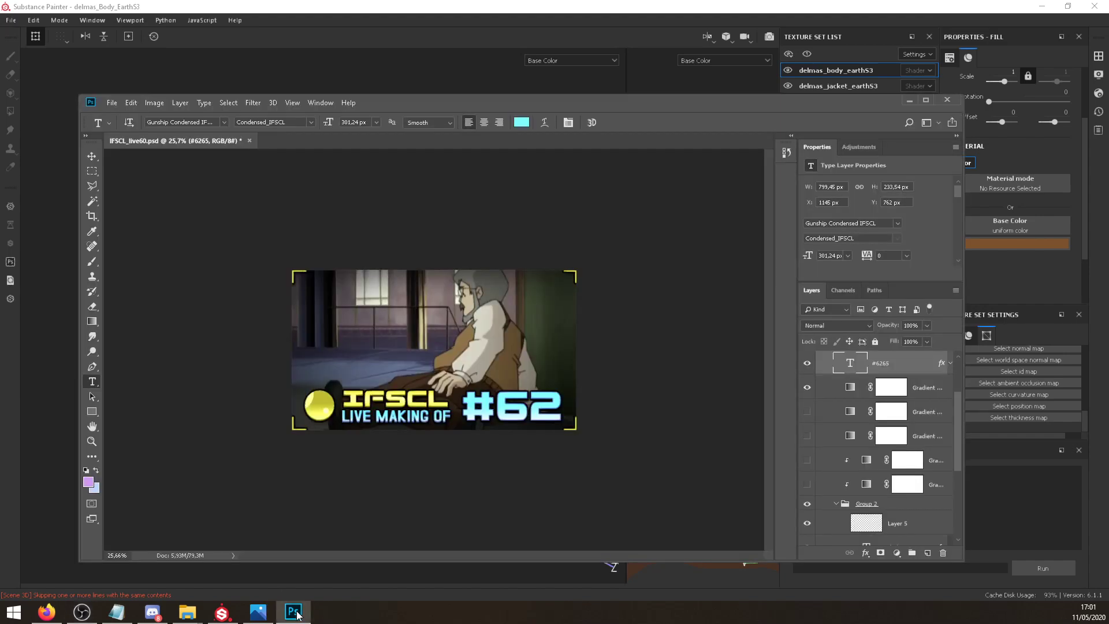
Paste the captured full-character picture into the thumbnail as a new layer.
{"action": "key", "text": "ctrl+v"}
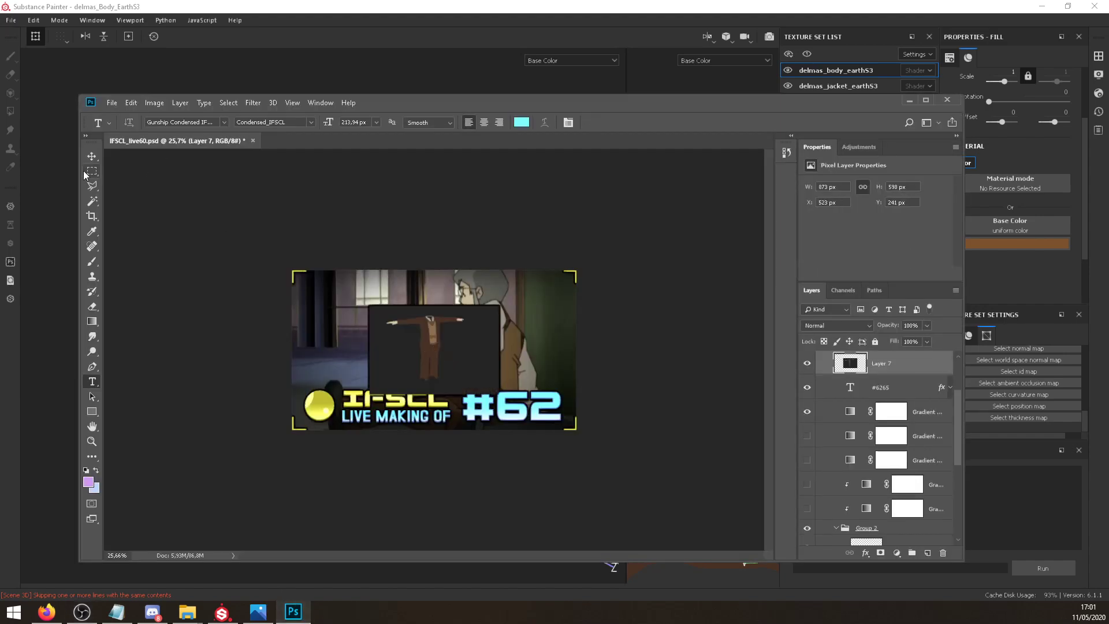
{"action": "right_click", "coordinate": [419, 306]}
{"action": "left_click", "coordinate": [456, 404]}
{"action": "left_click_drag", "start_coordinate": [497, 305], "coordinate": [733, 152]}
{"action": "left_click_drag", "start_coordinate": [609, 221], "coordinate": [509, 363]}
{"action": "left_click_drag", "start_coordinate": [613, 299], "coordinate": [834, 131]}
{"action": "left_click_drag", "start_coordinate": [570, 267], "coordinate": [464, 356]}
{"action": "key", "text": "Return"}
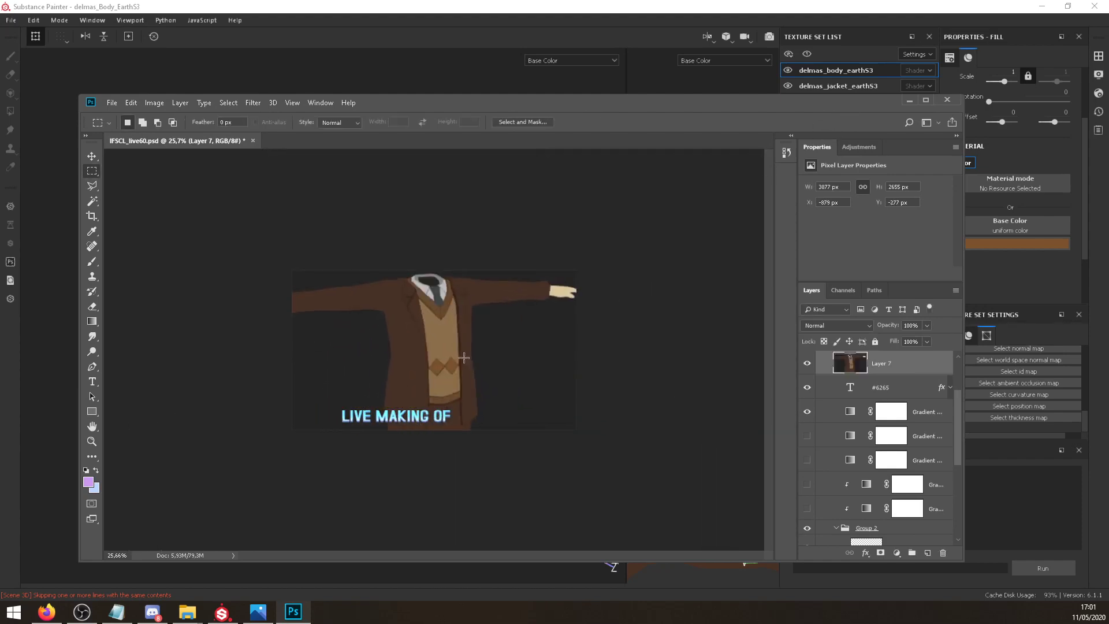
{"action": "scroll", "coordinate": [423, 361], "scroll_direction": "up", "scroll_amount": 1, "text": "alt"}
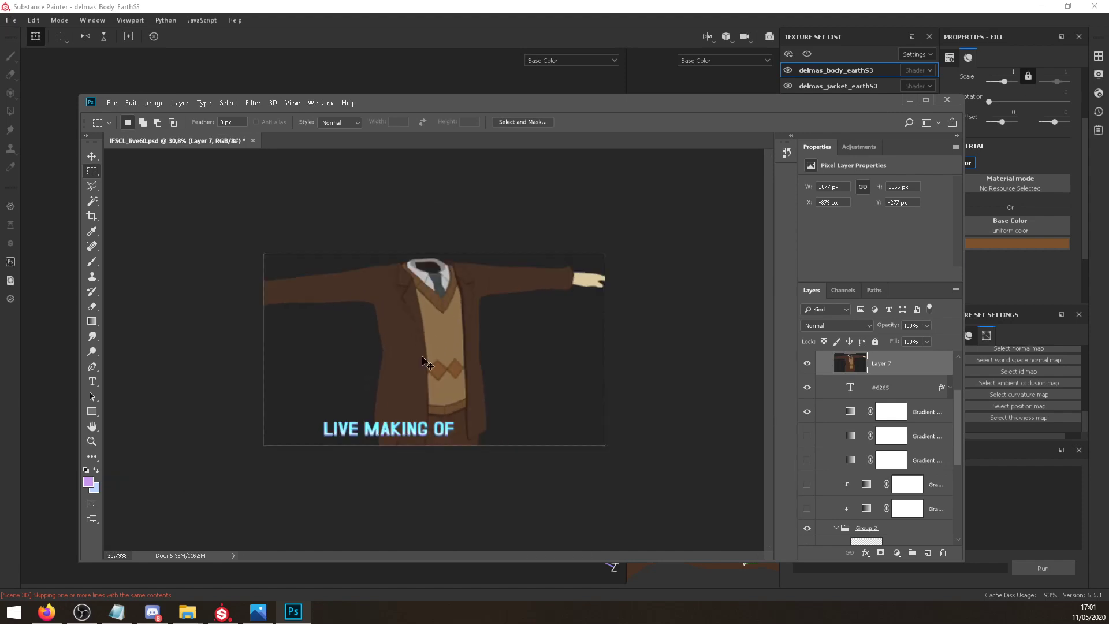
{"action": "key", "text": "ctrl+z"}
{"action": "key", "text": "ctrl+shift+z"}
{"action": "key", "text": "ctrl+z"}
Enlarge the pasted full-character capture to about 2102 × 1440 px and shift it so the figure stands in the thumbnail's left half.
{"action": "right_click", "coordinate": [507, 304]}
{"action": "left_click", "coordinate": [534, 403]}
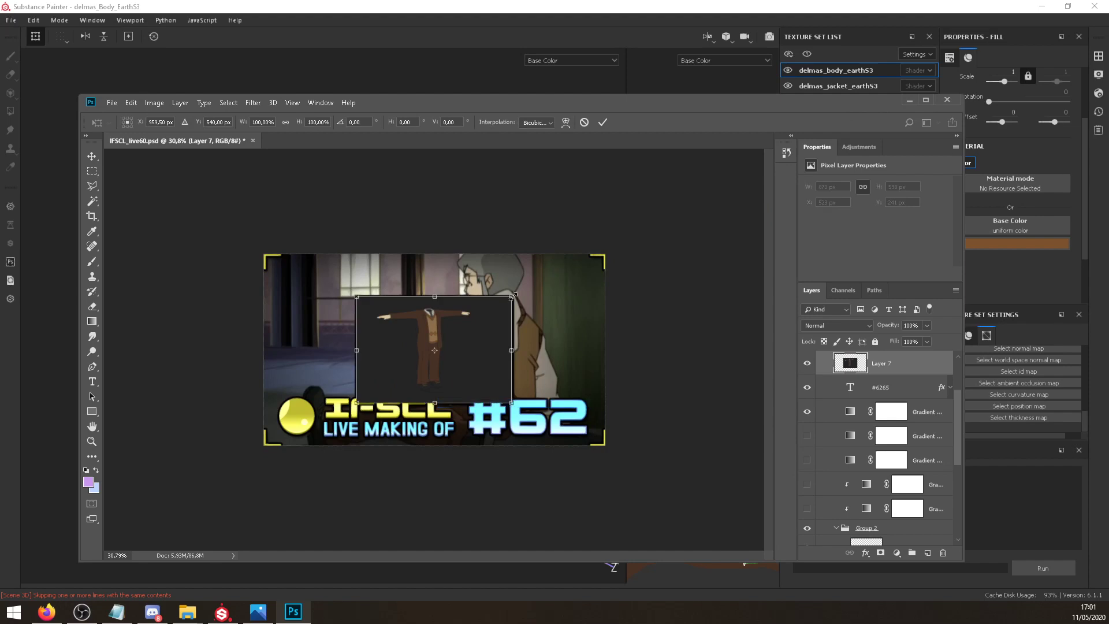
{"action": "left_click_drag", "start_coordinate": [512, 297], "coordinate": [722, 154]}
{"action": "left_click_drag", "start_coordinate": [615, 249], "coordinate": [458, 345]}
{"action": "key", "text": "Return"}
Switch to Substance Painter, frame an angled close-up of the character's torso, and capture it with the Windows snipping tool.
{"action": "left_click", "coordinate": [318, 72]}
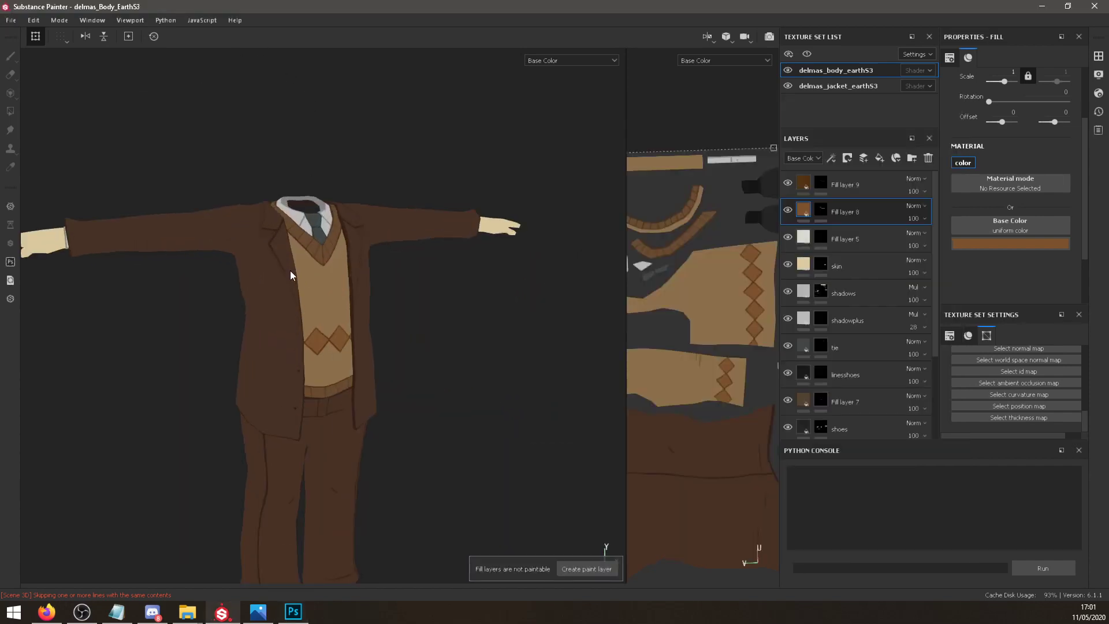
{"action": "scroll", "coordinate": [293, 277], "scroll_direction": "up", "scroll_amount": 5}
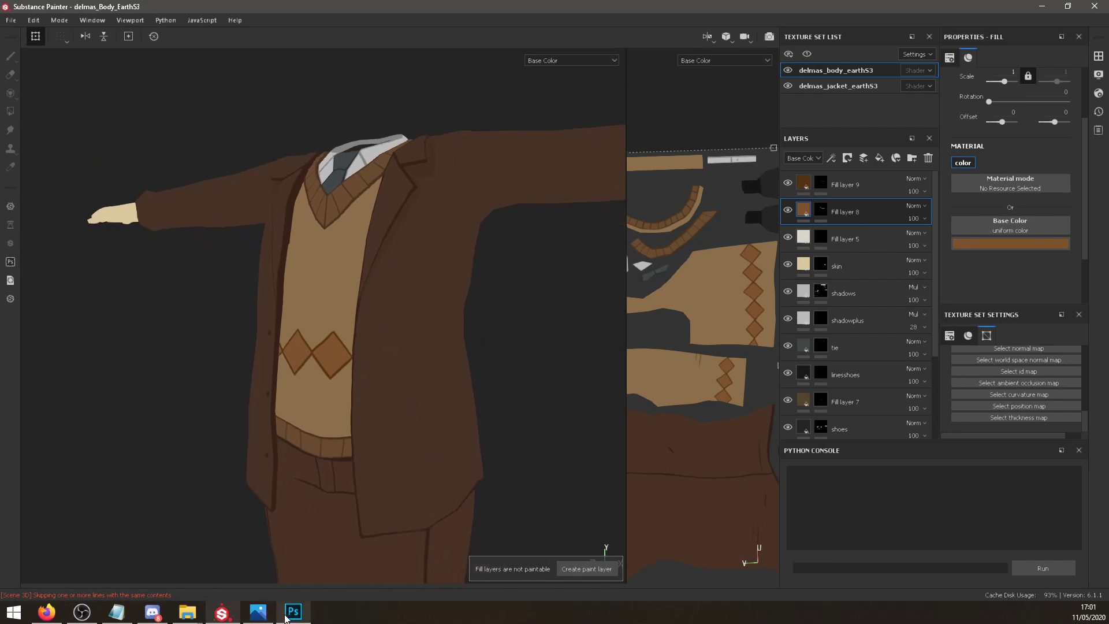
{"action": "left_click", "coordinate": [14, 611]}
{"action": "type", "text": "out"}
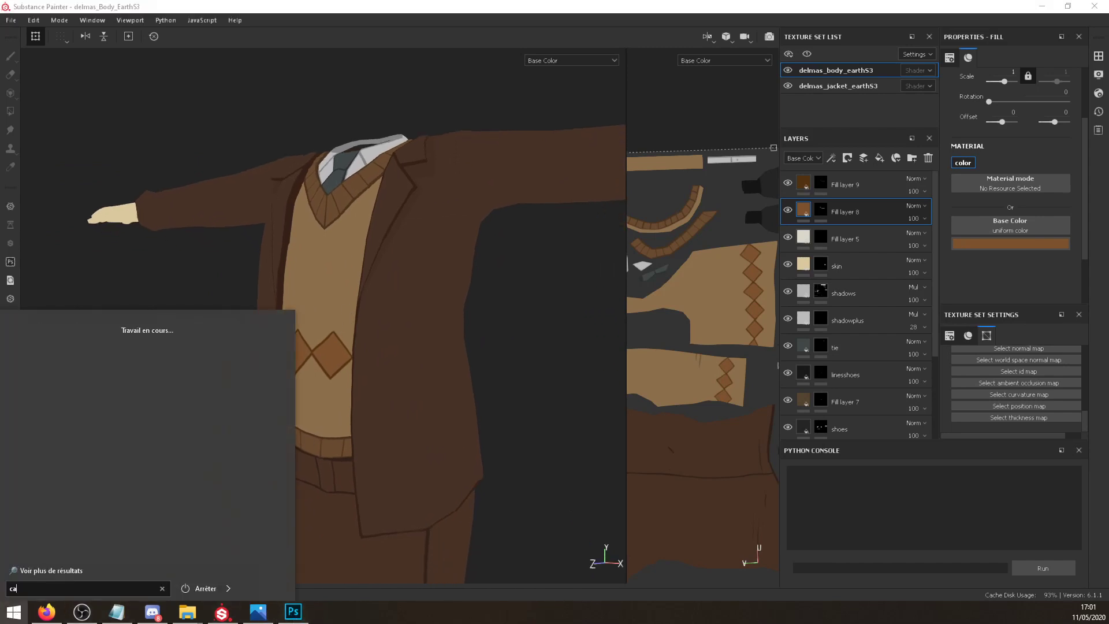
{"action": "key", "text": "Return"}
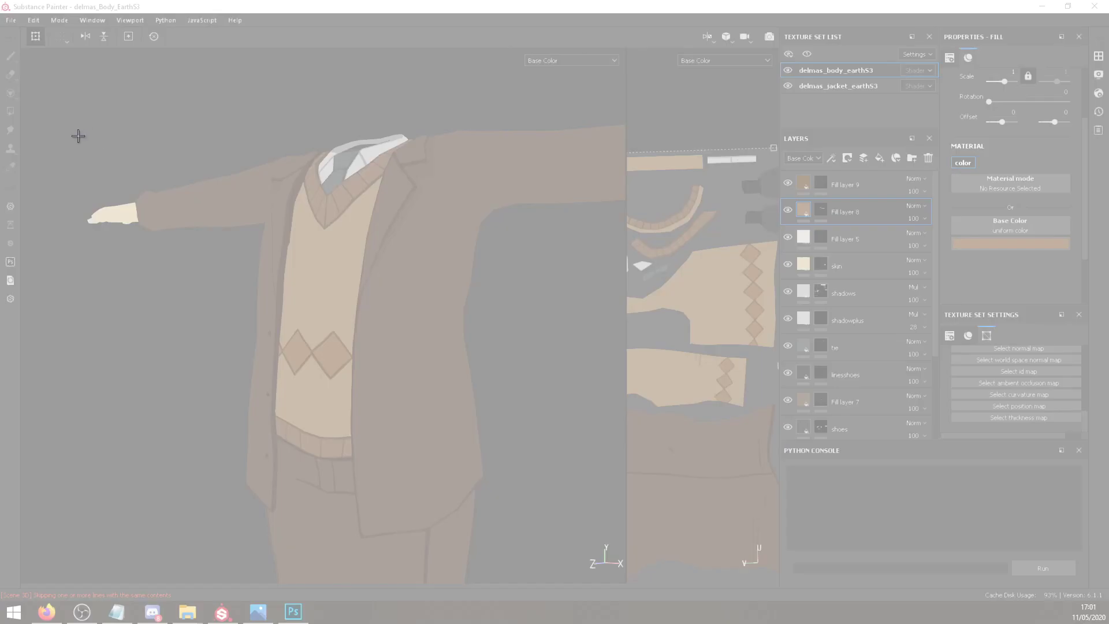
{"action": "left_click_drag", "start_coordinate": [51, 126], "coordinate": [584, 549]}
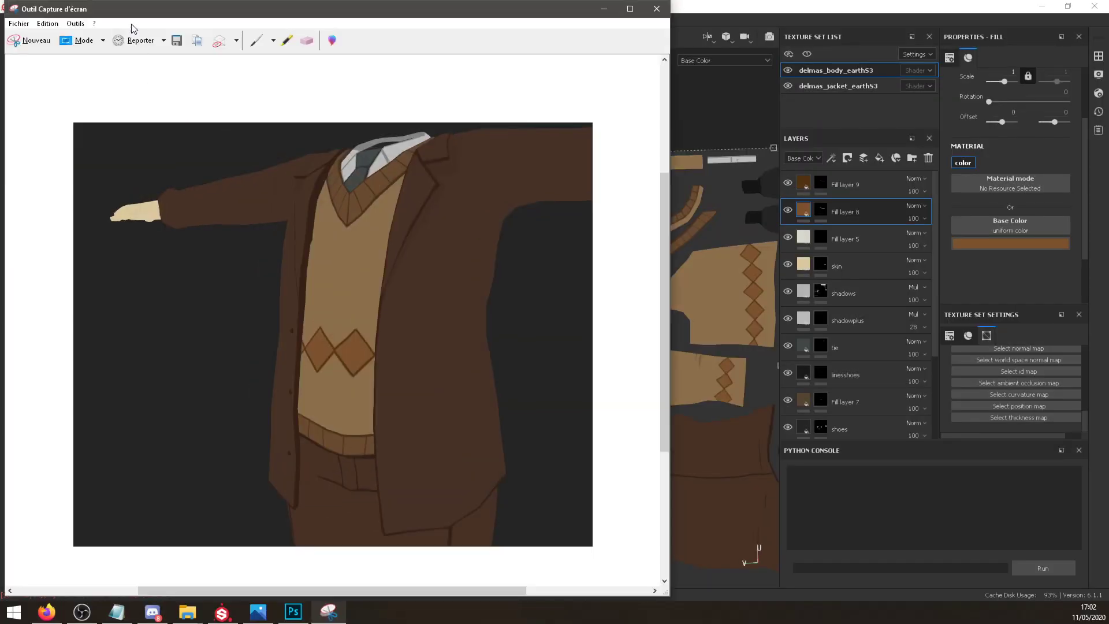
Paste the torso close-up into the Photoshop thumbnail, place it to the right of the full figure, and close the snipping tool.
{"action": "left_click", "coordinate": [294, 612]}
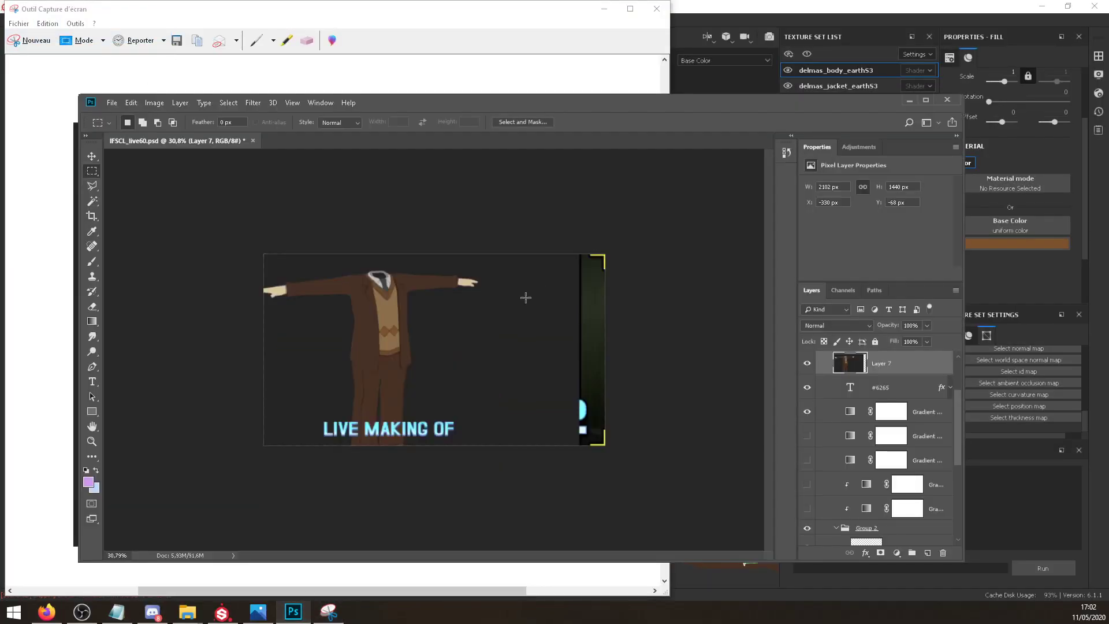
{"action": "key", "text": "ctrl+v"}
{"action": "left_click_drag", "start_coordinate": [460, 333], "coordinate": [524, 301], "text": "ctrl"}
{"action": "right_click", "coordinate": [524, 302]}
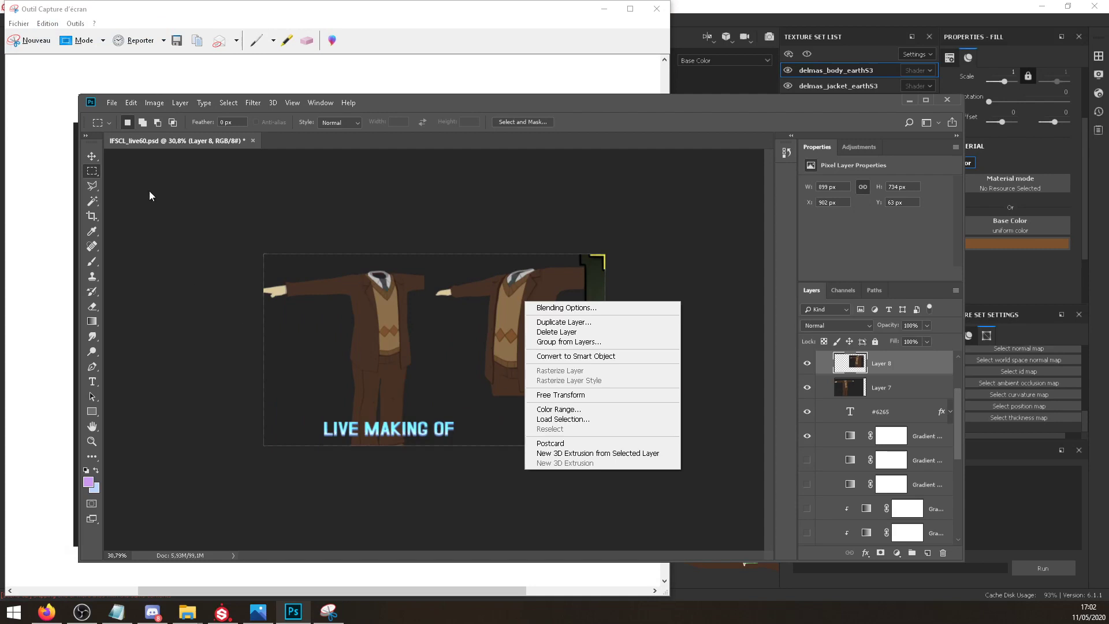
{"action": "left_click", "coordinate": [62, 192]}
{"action": "left_click", "coordinate": [658, 10]}
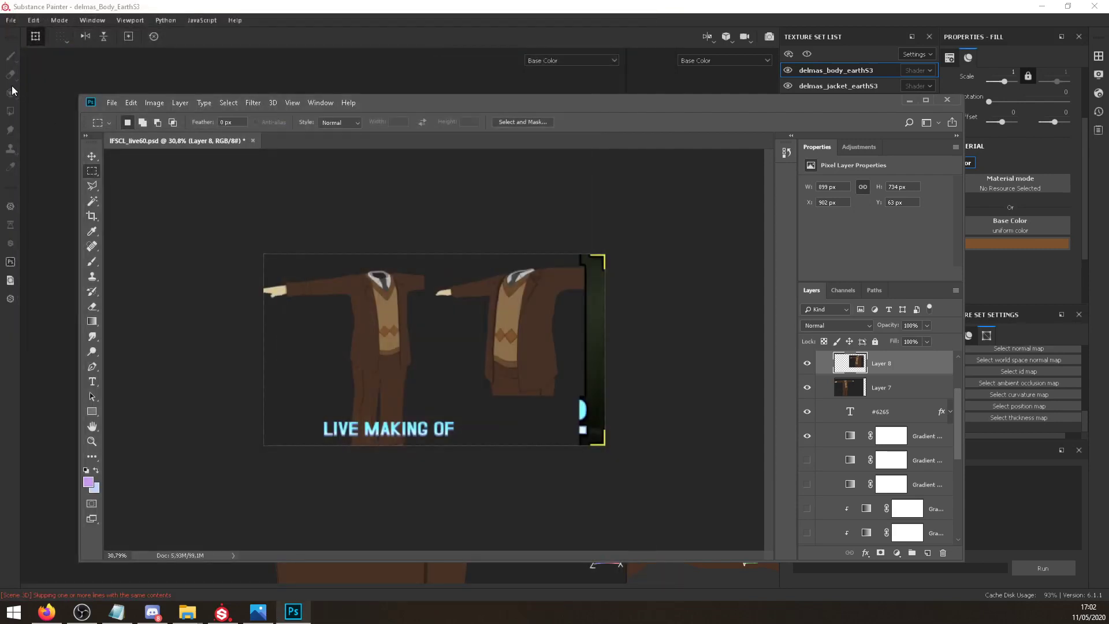
Remove the dark background around the torso close-up using the Magic Wand with a tolerance of 8.
{"action": "key", "text": "w"}
{"action": "left_click", "coordinate": [458, 362]}
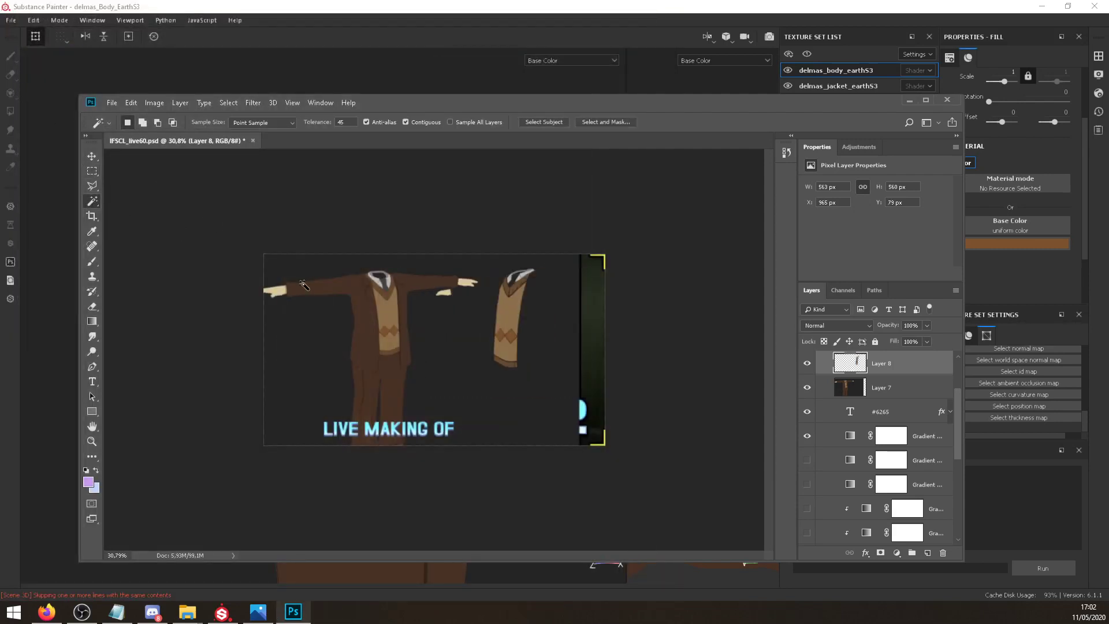
{"action": "double_click", "coordinate": [341, 122]}
{"action": "type", "text": "8"}
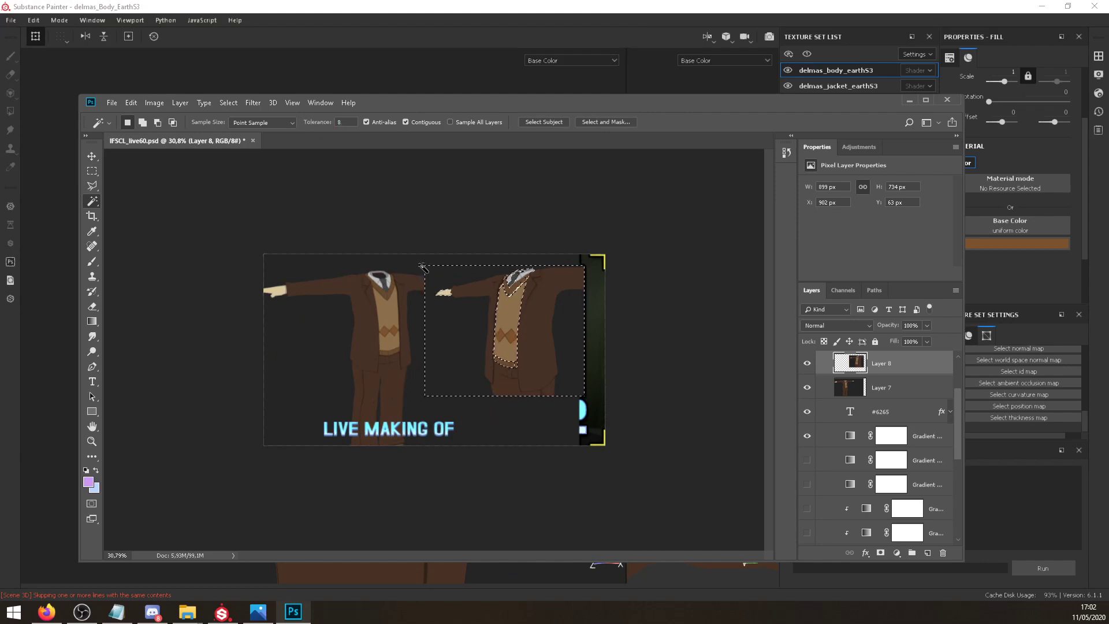
{"action": "key", "text": "ctrl+d"}
{"action": "left_click", "coordinate": [459, 351]}
{"action": "key", "text": "Delete"}
{"action": "key", "text": "ctrl+d"}
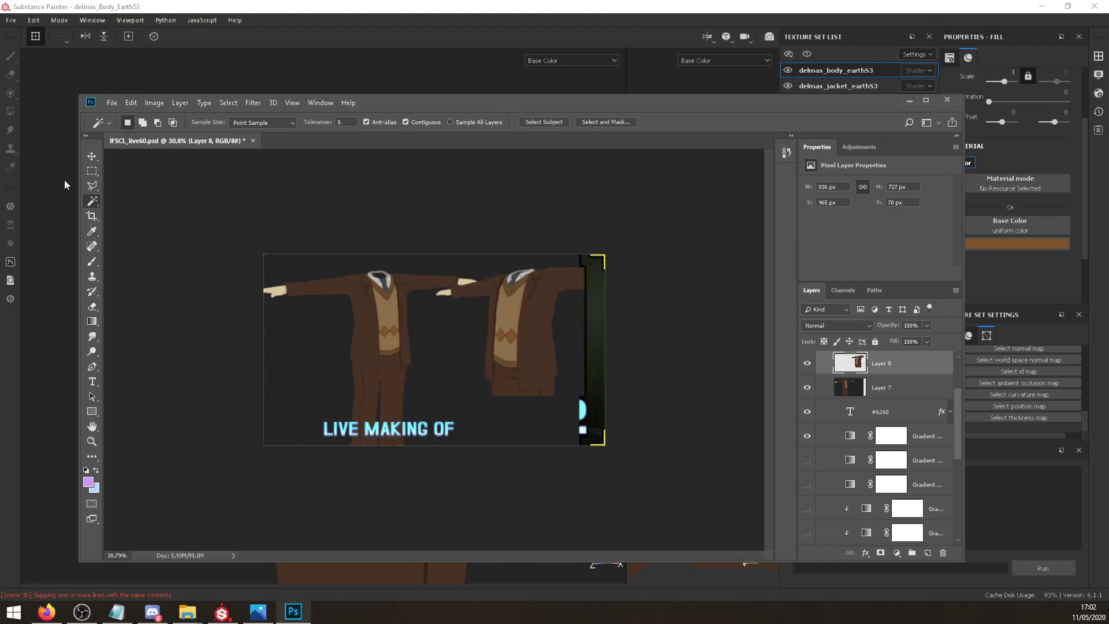
Enlarge the cut-out torso to about 1800 × 1563 px and position it over the thumbnail's right half.
{"action": "left_click", "coordinate": [92, 171]}
{"action": "right_click", "coordinate": [548, 359]}
{"action": "left_click", "coordinate": [578, 449]}
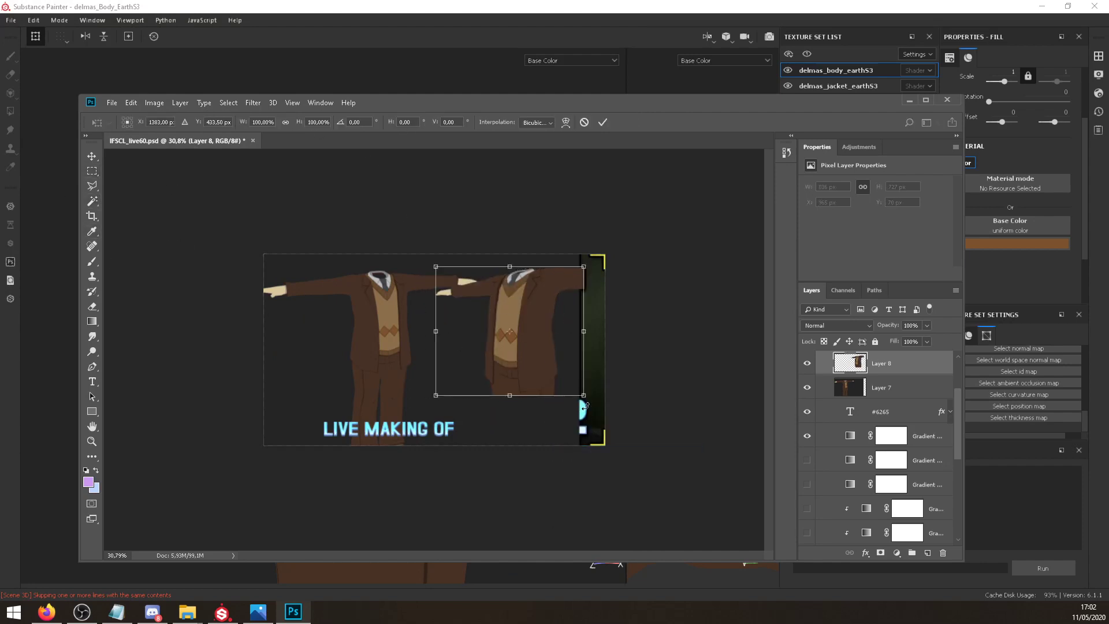
{"action": "left_click_drag", "start_coordinate": [584, 406], "coordinate": [755, 544]}
{"action": "left_click_drag", "start_coordinate": [647, 463], "coordinate": [535, 431]}
{"action": "key", "text": "Return"}
Add a layer mask to the torso cut-out and fade out its outstretched left-hand arm with a short black-to-white gradient.
{"action": "left_click", "coordinate": [879, 552]}
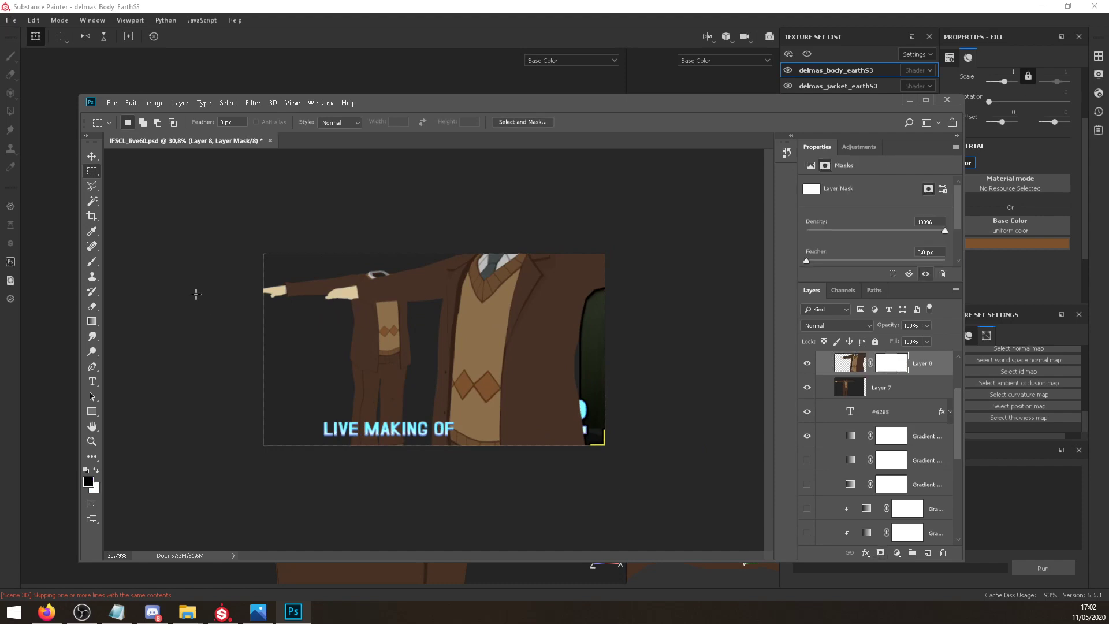
{"action": "left_click", "coordinate": [91, 321]}
{"action": "left_click_drag", "start_coordinate": [428, 284], "coordinate": [438, 279]}
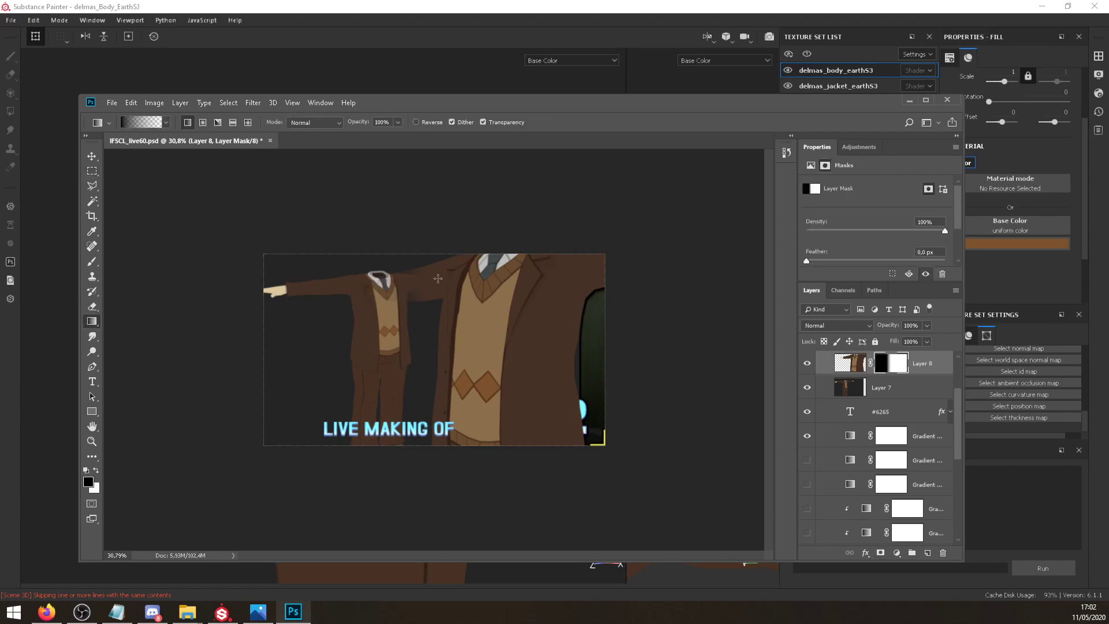
Scale the full-character capture down to about 77% and reposition it to the left of the large torso.
{"action": "left_click", "coordinate": [98, 168]}
{"action": "left_click_drag", "start_coordinate": [383, 345], "coordinate": [361, 334], "text": "ctrl"}
{"action": "right_click", "coordinate": [368, 321]}
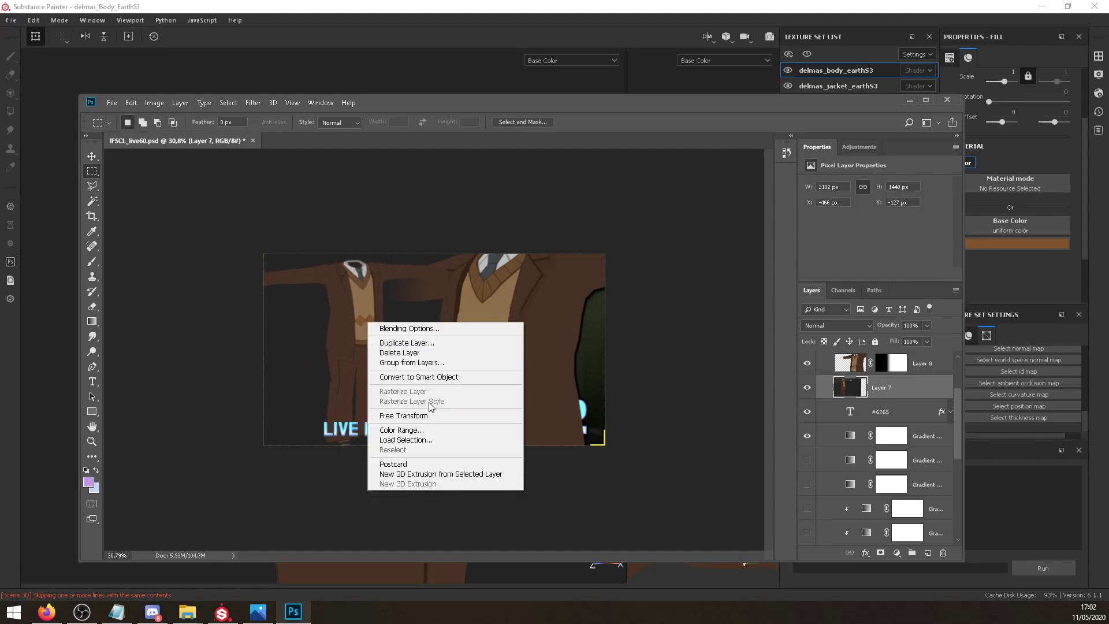
{"action": "left_click", "coordinate": [393, 414]}
{"action": "left_click_drag", "start_coordinate": [553, 230], "coordinate": [469, 291]}
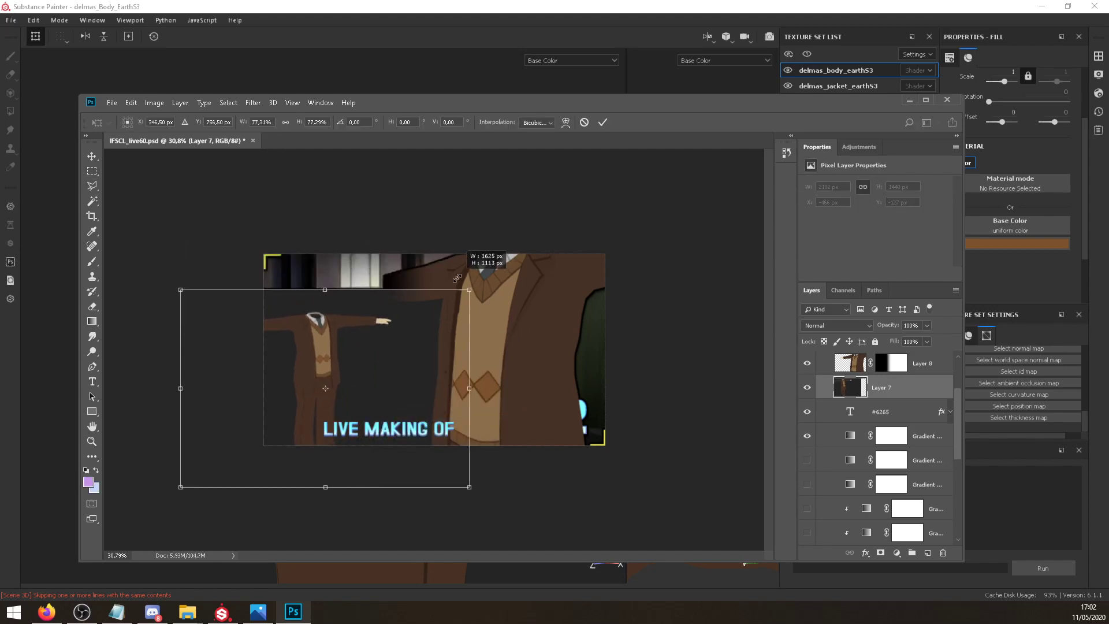
{"action": "left_click_drag", "start_coordinate": [415, 341], "coordinate": [507, 320]}
{"action": "key", "text": "Return"}
Move both character layers, Layer 8 and Layer 7, directly below the Calque 28 layer.
{"action": "left_click", "coordinate": [890, 395], "text": "shift"}
{"action": "left_click_drag", "start_coordinate": [889, 396], "coordinate": [910, 495]}
{"action": "scroll", "coordinate": [910, 445], "scroll_direction": "down", "scroll_amount": 3}
{"action": "scroll", "coordinate": [904, 373], "scroll_direction": "up", "scroll_amount": 3}
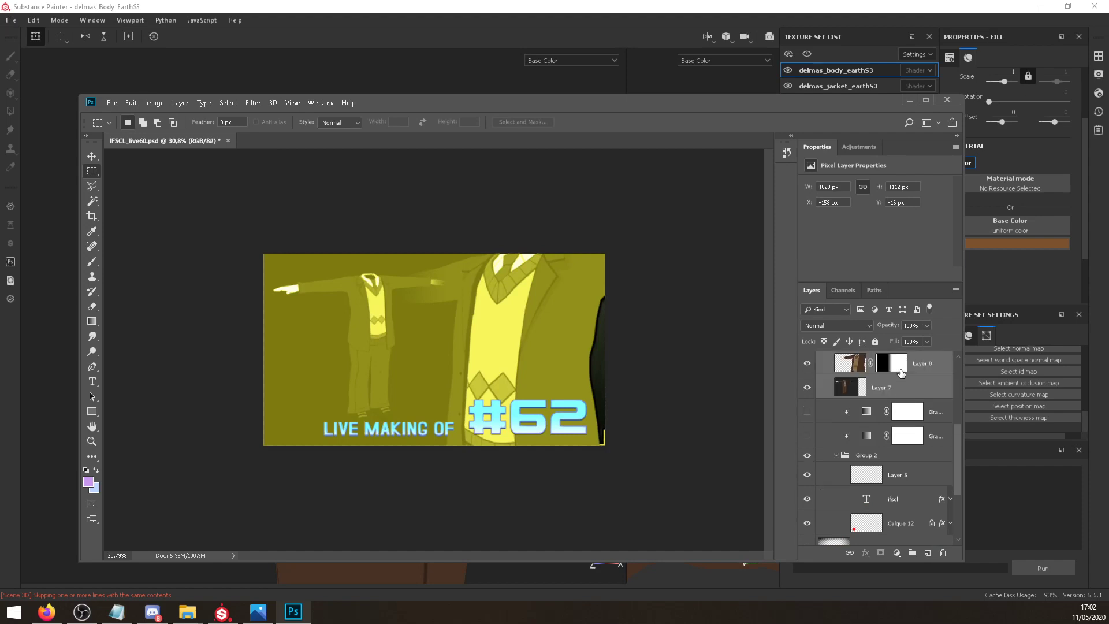
{"action": "left_click_drag", "start_coordinate": [898, 385], "coordinate": [911, 543]}
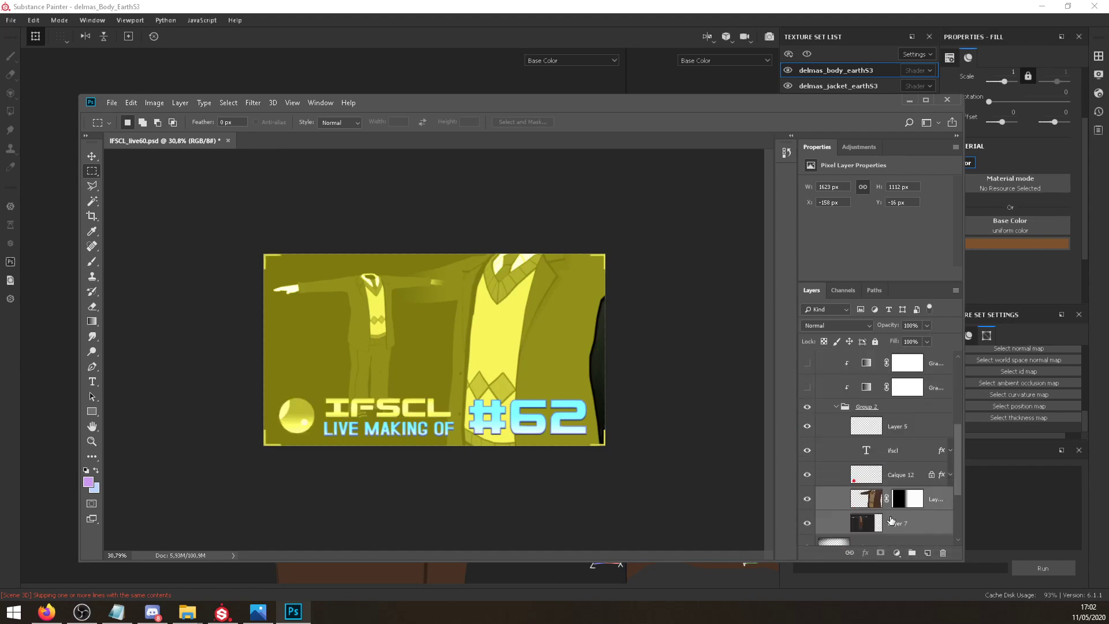
{"action": "scroll", "coordinate": [895, 416], "scroll_direction": "down", "scroll_amount": 2}
{"action": "mouse_move", "coordinate": [896, 415]}
{"action": "left_mouse_down"}
{"action": "mouse_move", "coordinate": [898, 472]}
{"action": "mouse_move", "coordinate": [899, 405]}
{"action": "left_mouse_up"}
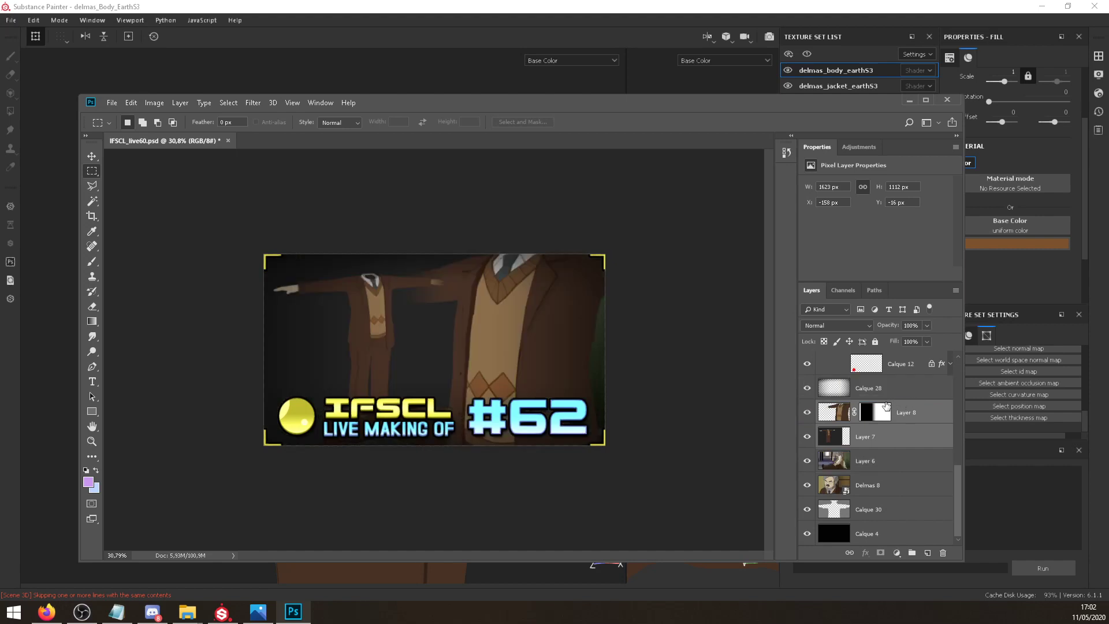
Merge the Layer 6, Delmas 8 and Calque 30 layers and fill the result with dark grey sampled from the capture.
{"action": "left_click", "coordinate": [895, 439]}
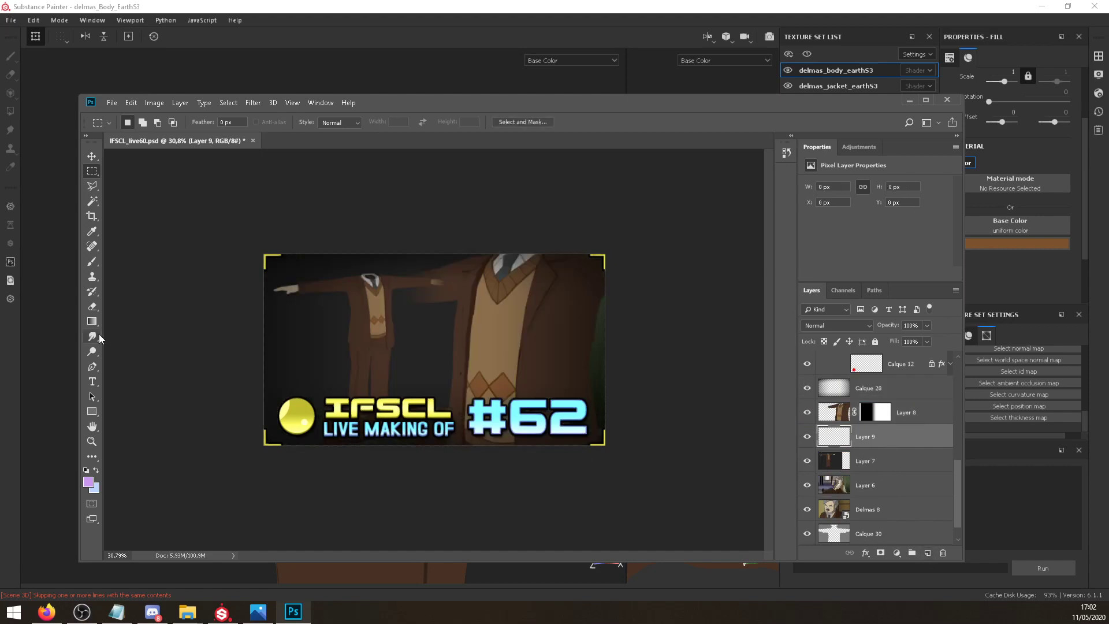
{"action": "left_click", "coordinate": [95, 413]}
{"action": "left_click", "coordinate": [849, 457]}
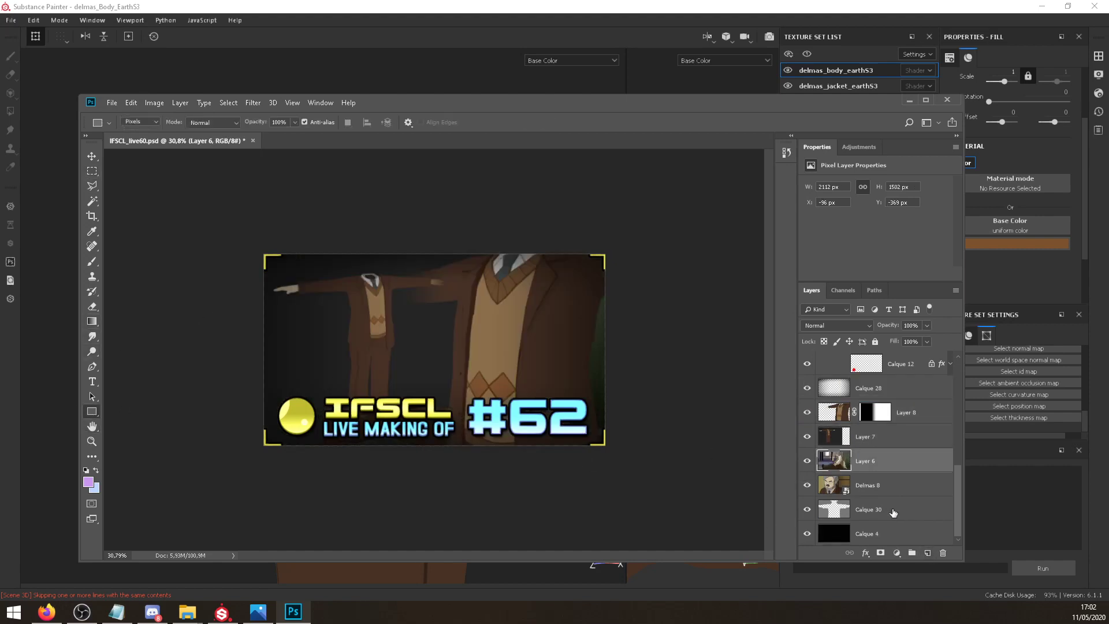
{"action": "left_click", "coordinate": [892, 512], "text": "shift"}
{"action": "key", "text": "ctrl+e"}
{"action": "left_click", "coordinate": [324, 354], "text": "alt"}
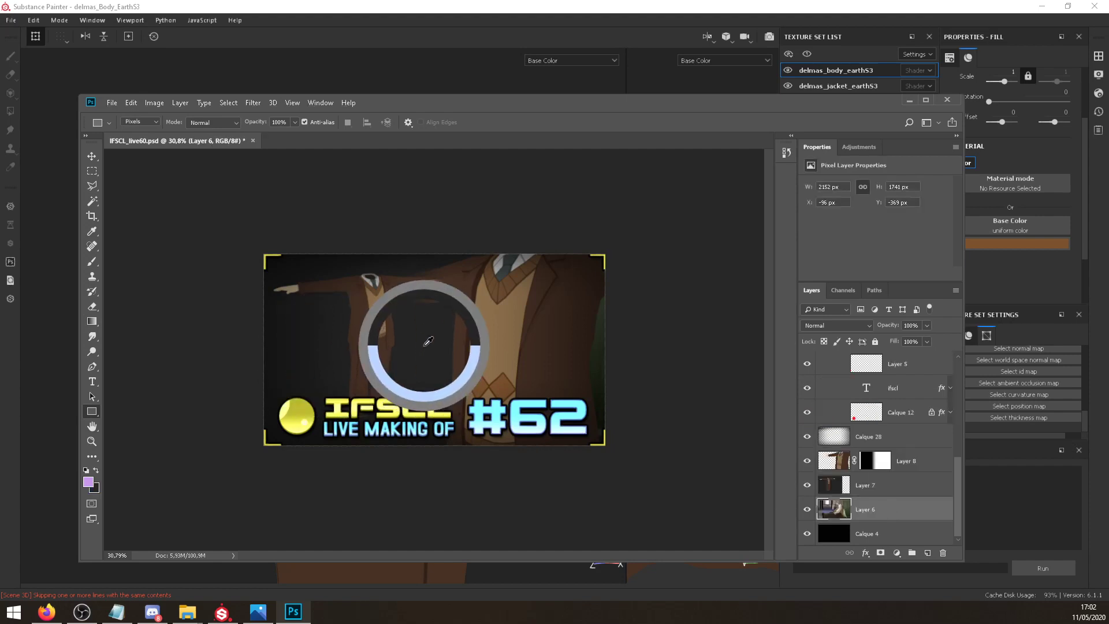
{"action": "key", "text": "alt+BackSpace"}
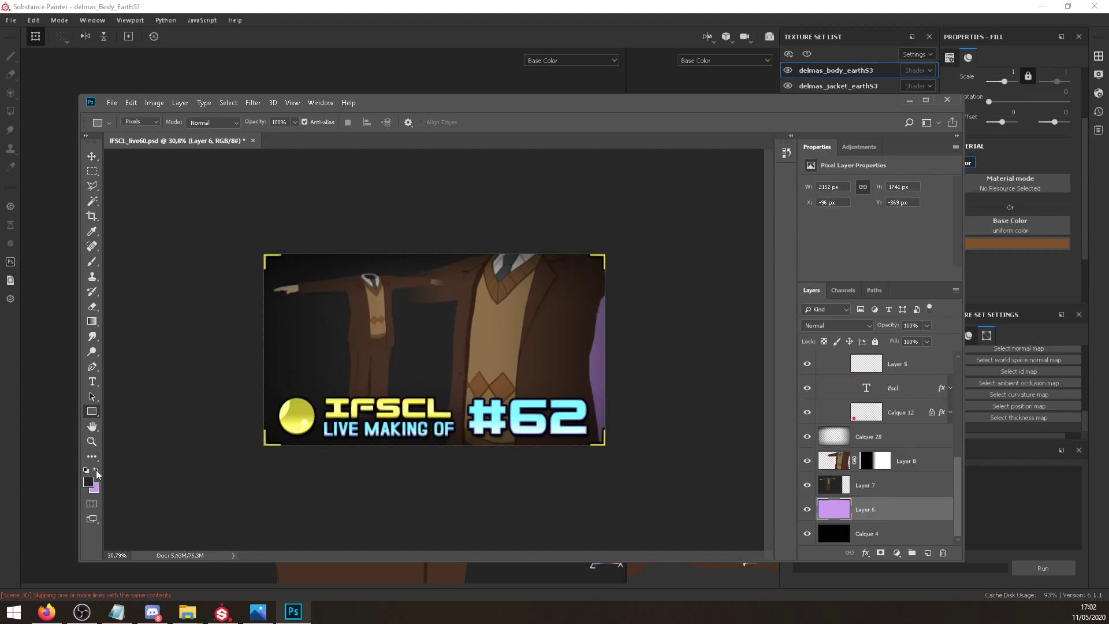
{"action": "key", "text": "ctrl+BackSpace"}
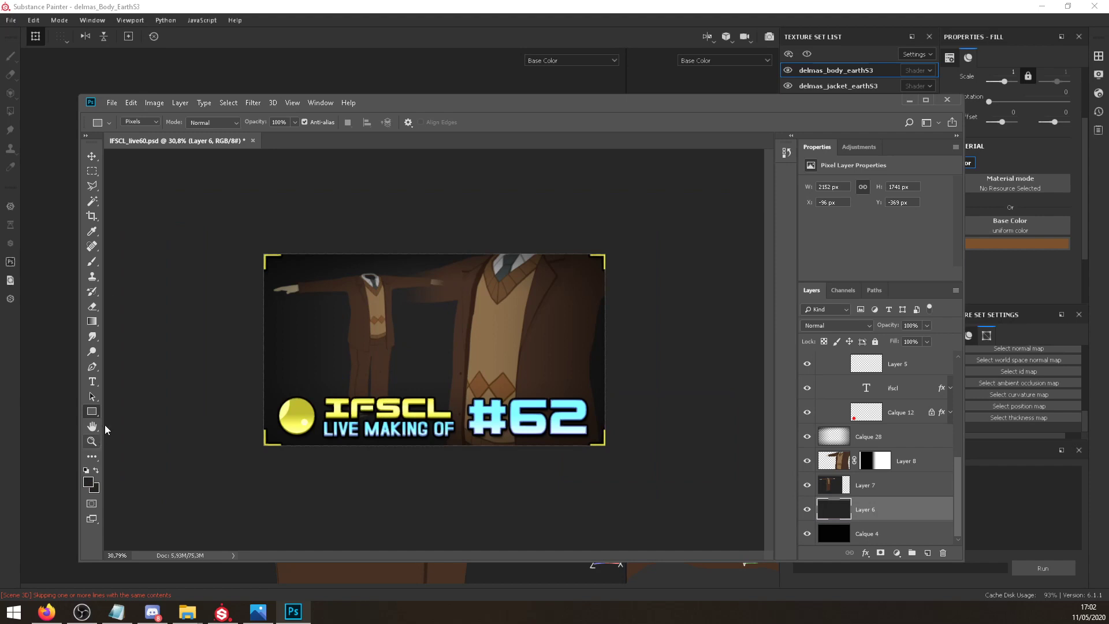
Lock the Calque 28 layer and move the full-character capture down to about X -181, Y 201 px.
{"action": "left_click", "coordinate": [91, 171]}
{"action": "left_click", "coordinate": [925, 461]}
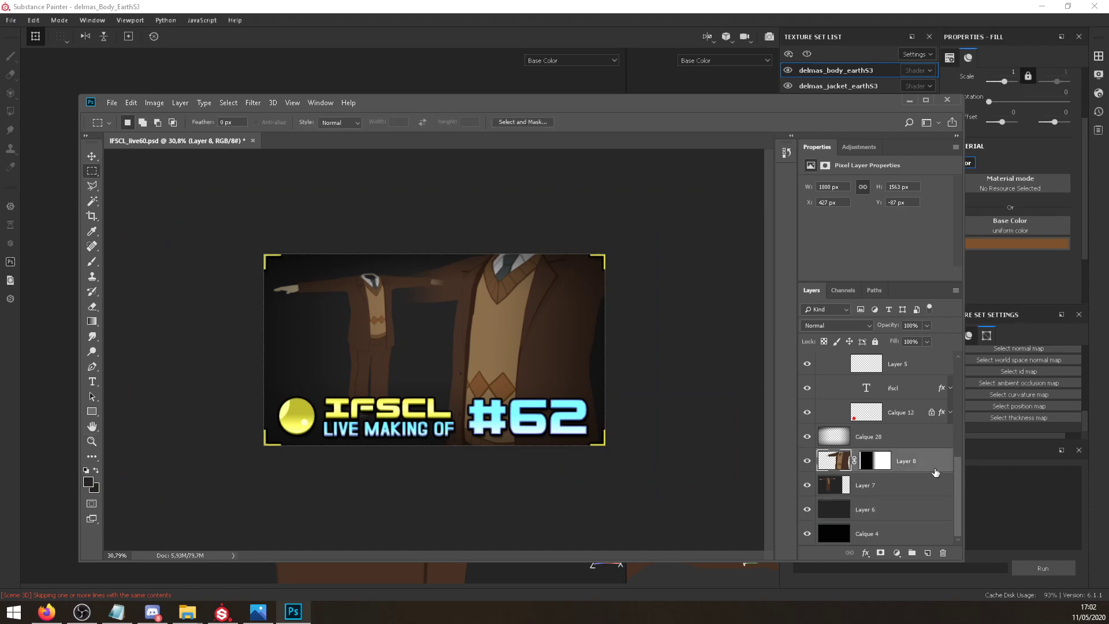
{"action": "left_click", "coordinate": [403, 337], "text": "ctrl"}
{"action": "left_click_drag", "start_coordinate": [353, 312], "coordinate": [357, 375], "text": "ctrl"}
{"action": "key", "text": "ctrl+z"}
{"action": "left_click", "coordinate": [875, 341]}
{"action": "scroll", "coordinate": [404, 387], "scroll_direction": "down", "scroll_amount": 4, "text": "alt"}
{"action": "scroll", "coordinate": [447, 403], "scroll_direction": "up", "scroll_amount": 8, "text": "alt"}
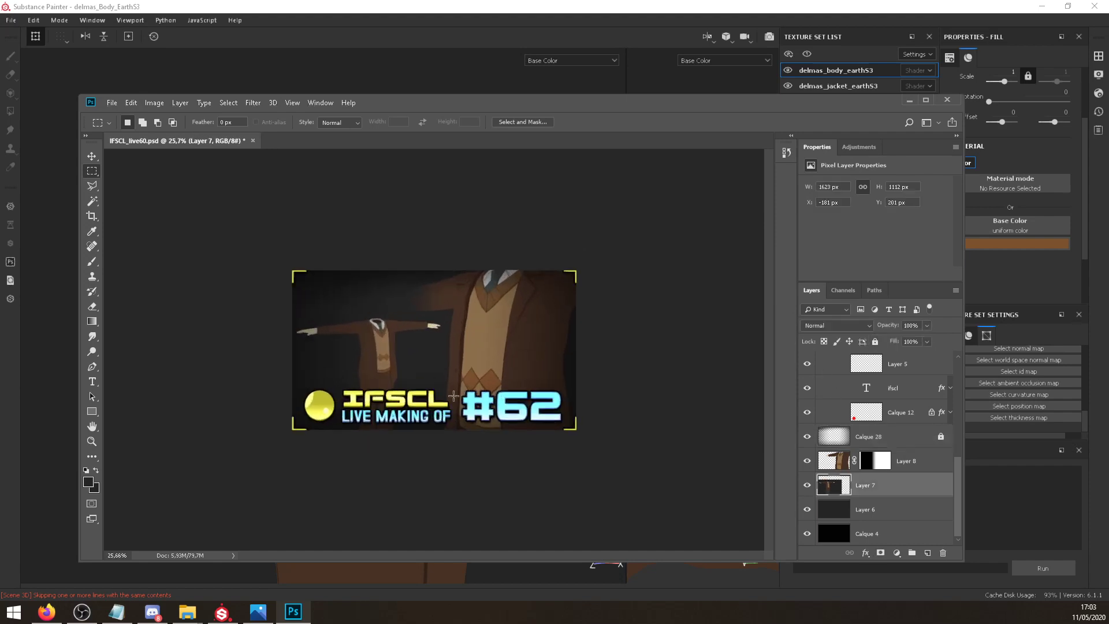
Add an outer glow to the large torso layer, Layer 8, in place of the inner glow tried first.
{"action": "left_click", "coordinate": [499, 351], "text": "ctrl"}
{"action": "left_click", "coordinate": [864, 542]}
{"action": "left_click", "coordinate": [882, 488]}
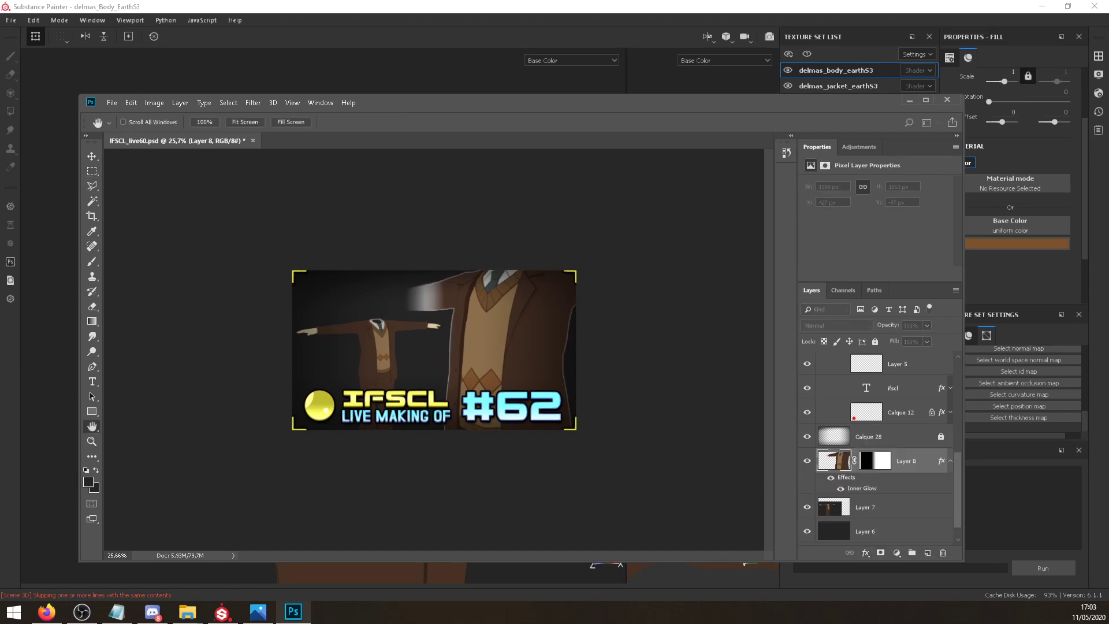
{"action": "key", "text": "Return"}
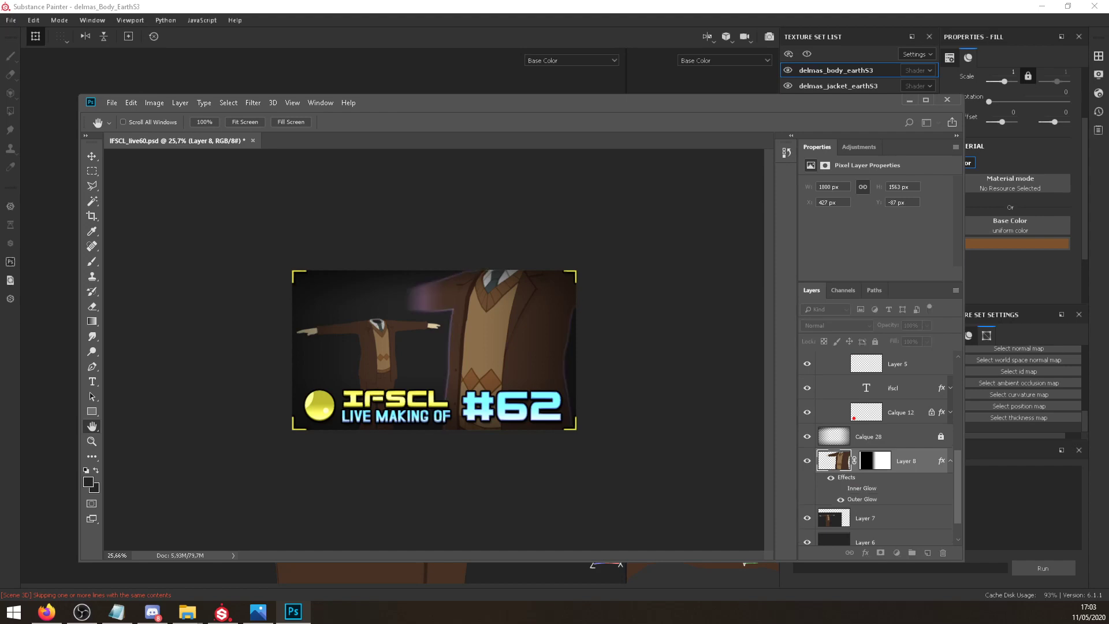
Recolour Layer 8's outer glow to a warm orange-yellow and strengthen it around the torso's outline.
{"action": "key", "text": "i"}
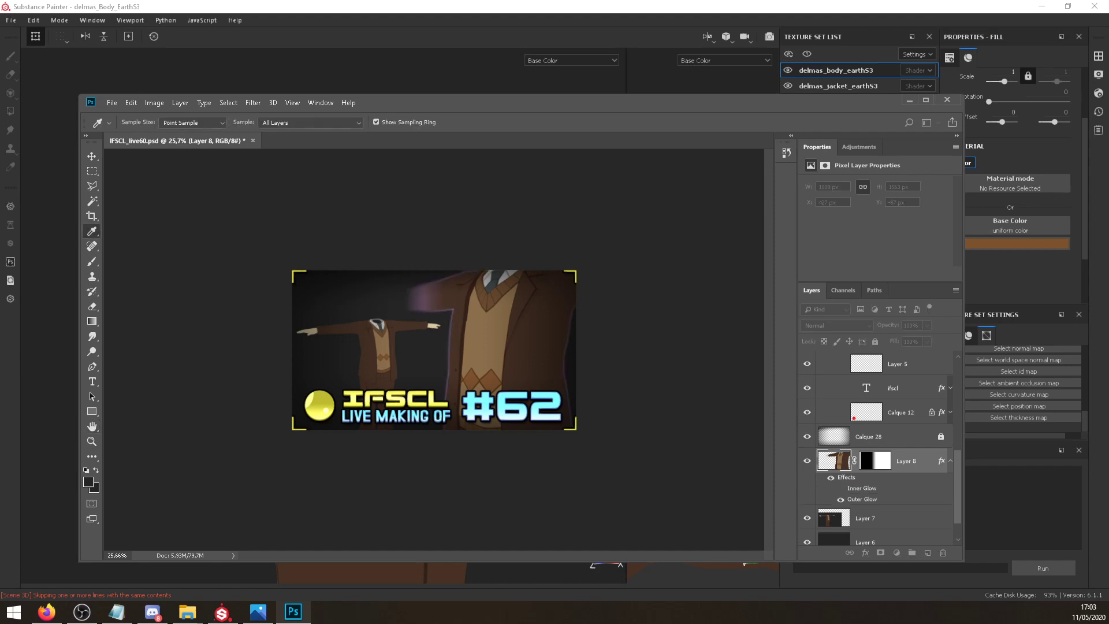
{"action": "key", "text": "h"}
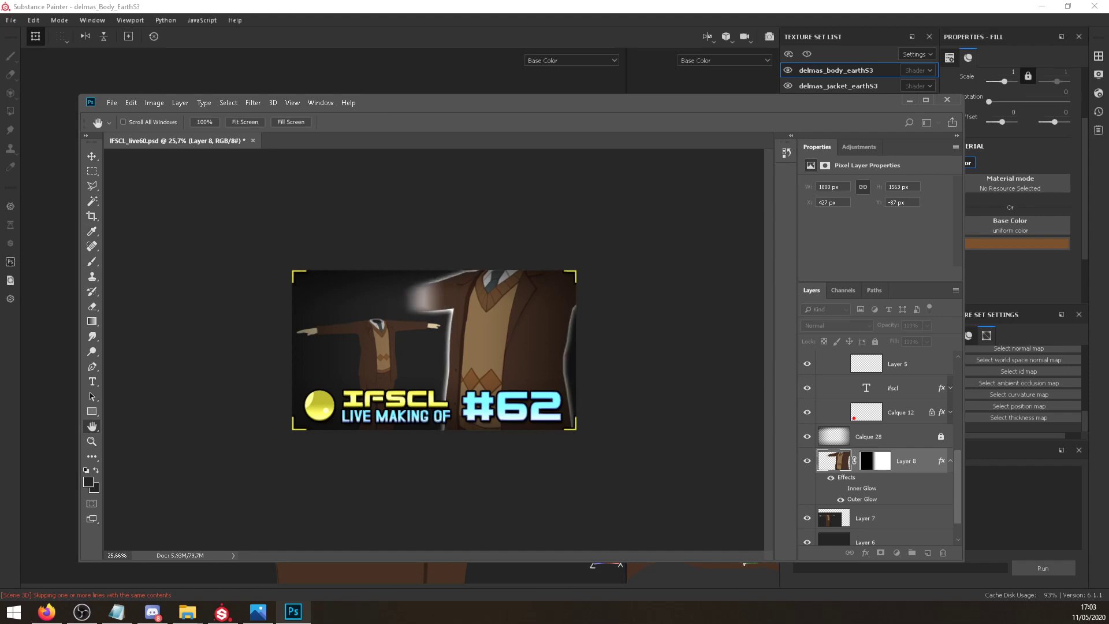
{"action": "key", "text": "i"}
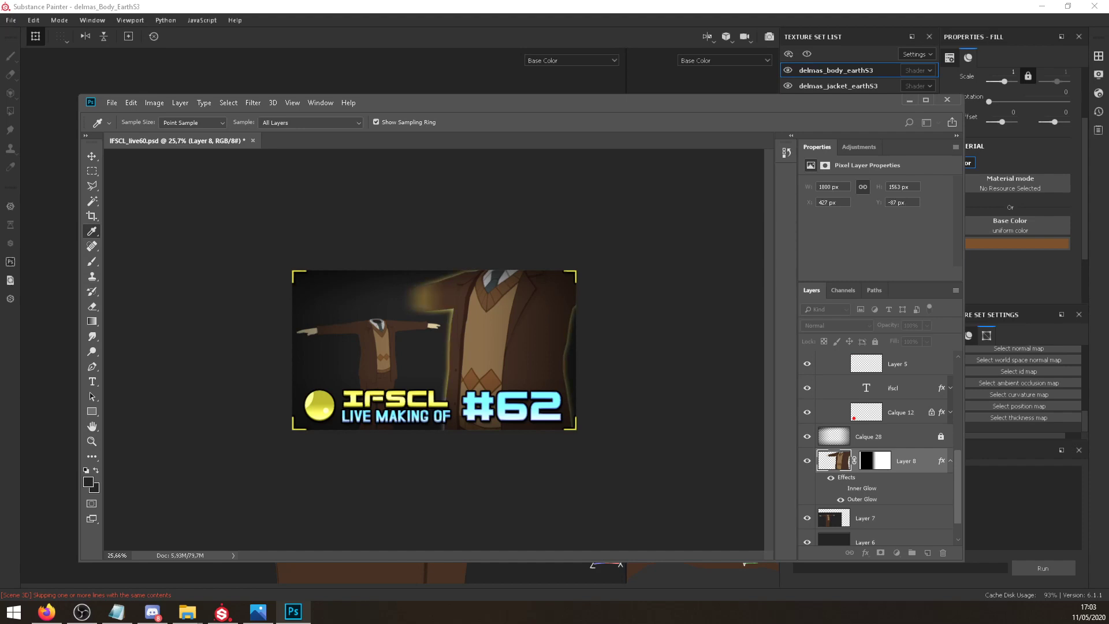
{"action": "key", "text": "h"}
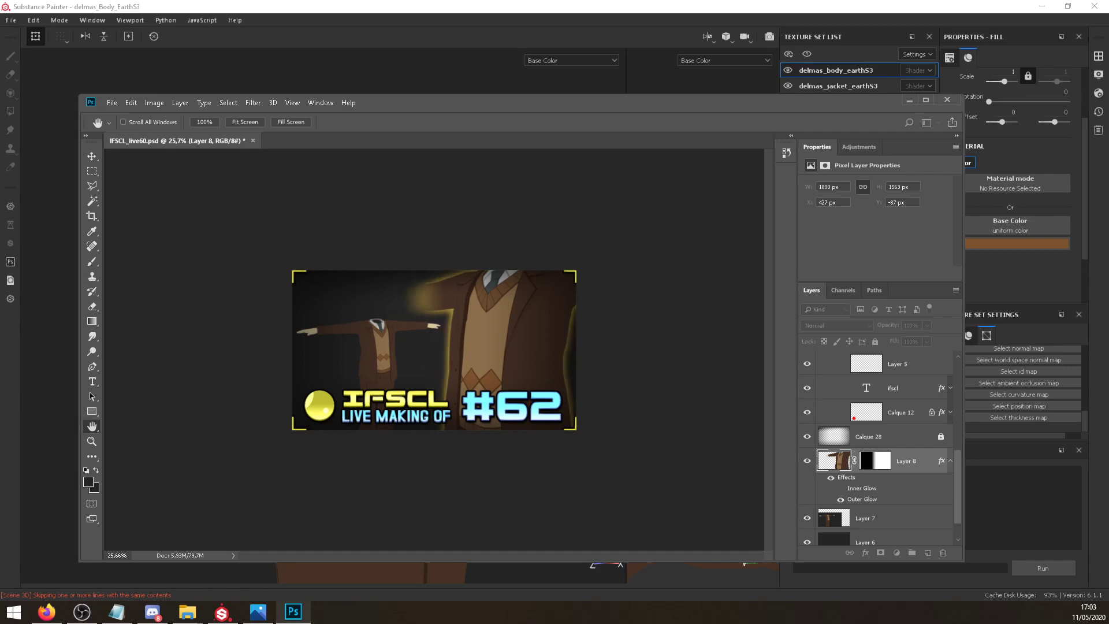
{"action": "key", "text": "i"}
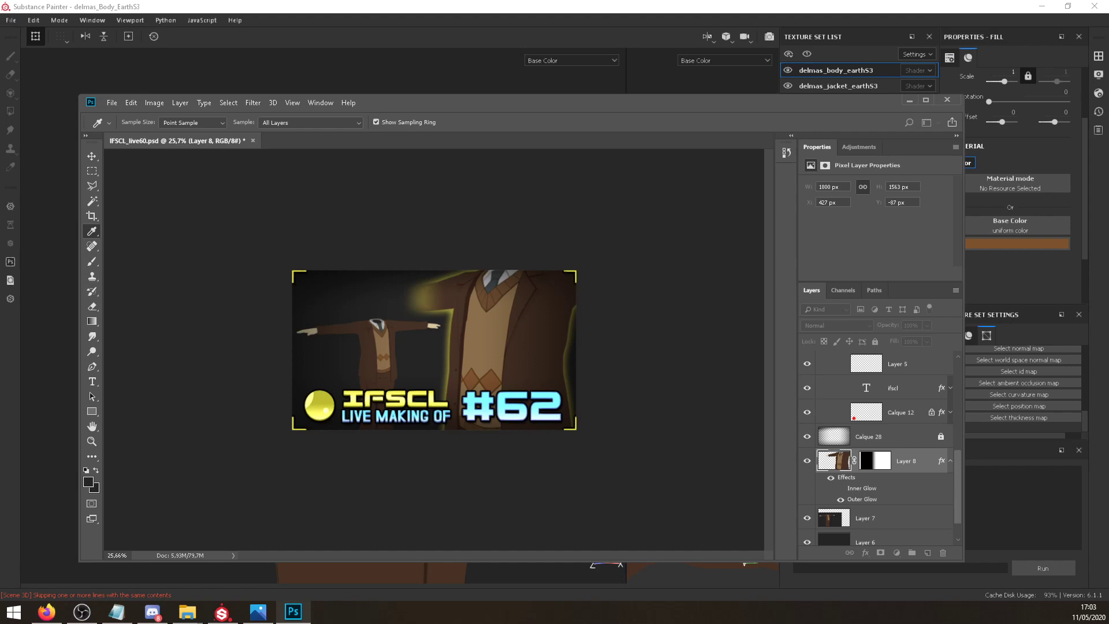
{"action": "key", "text": "h"}
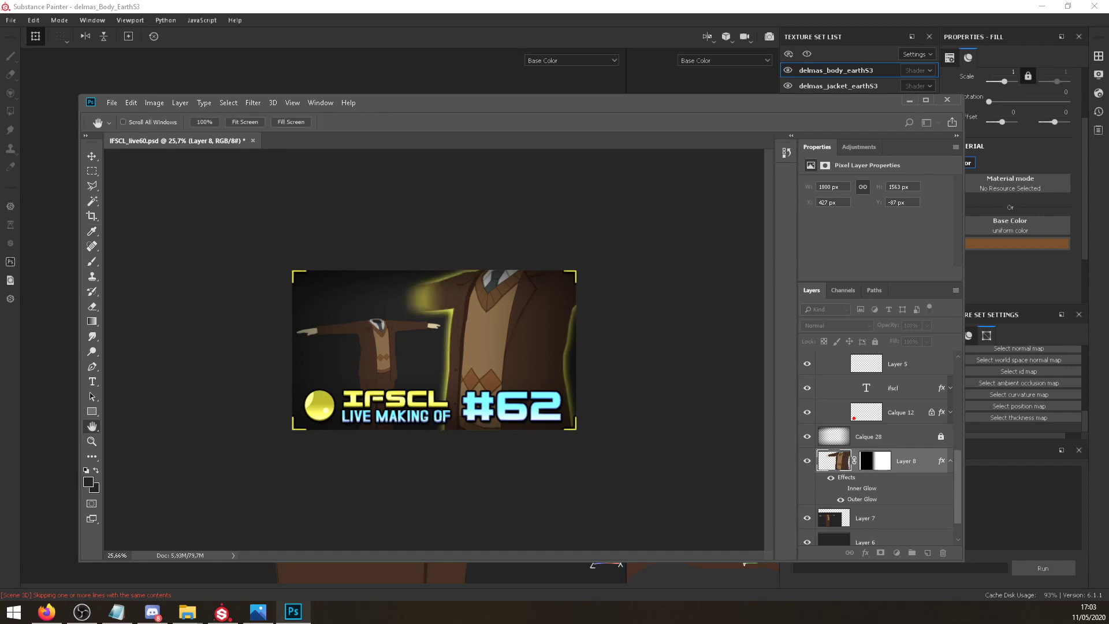
{"action": "key", "text": "i"}
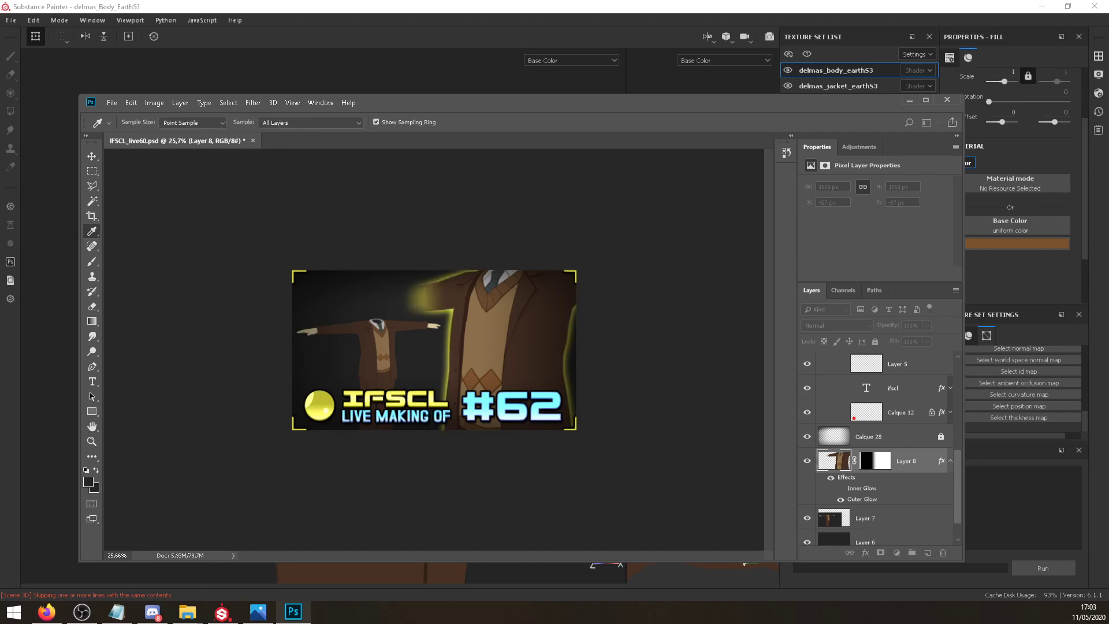
{"action": "key", "text": "m"}
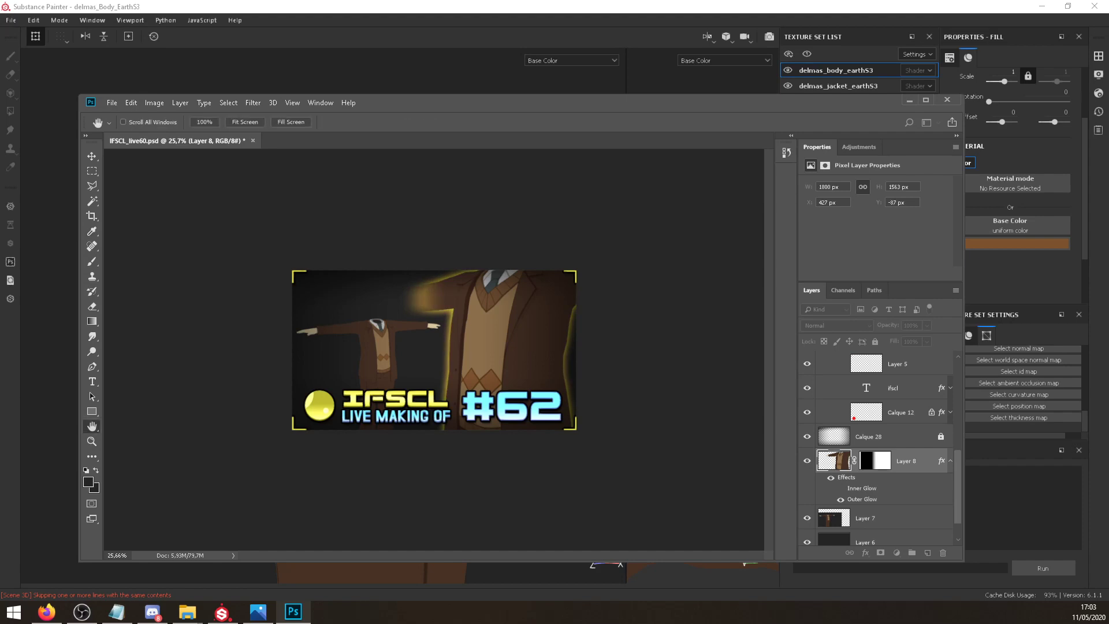
Delete the layer mask from Layer 8 and move the full-character capture on Layer 7 to about X -110, Y -17 px.
{"action": "right_click", "coordinate": [862, 464]}
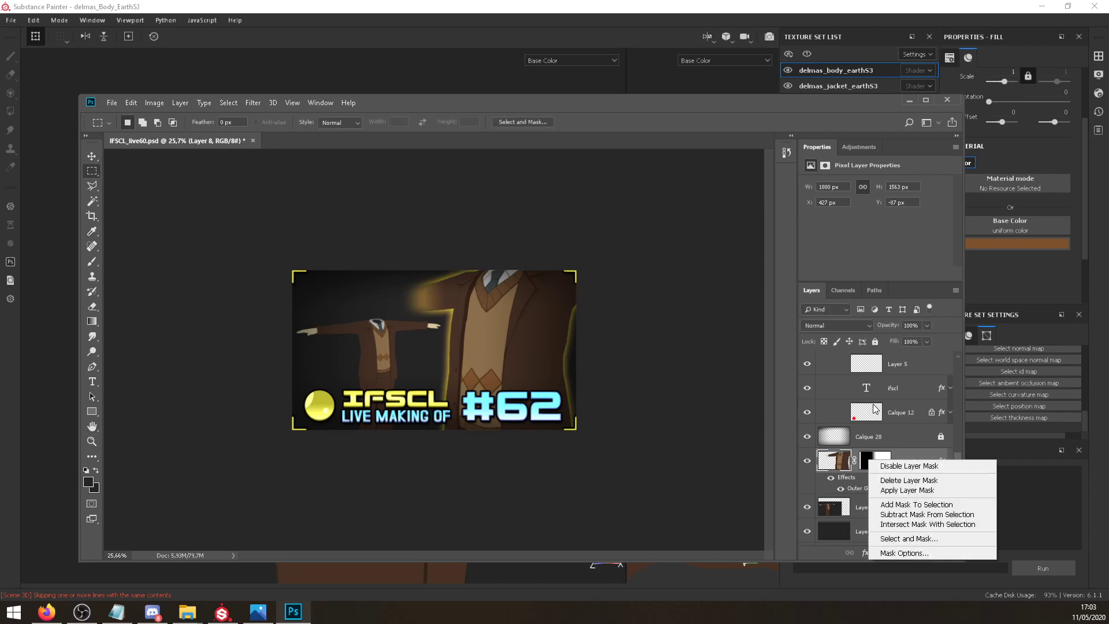
{"action": "left_click", "coordinate": [890, 480]}
{"action": "left_click_drag", "start_coordinate": [368, 348], "coordinate": [379, 301], "text": "ctrl"}
{"action": "right_click", "coordinate": [879, 462]}
Remove the dark background around the Layer 7 character with the Magic Wand and move the layer to about X -242, Y 251 px.
{"action": "left_click", "coordinate": [385, 317]}
{"action": "key", "text": "w"}
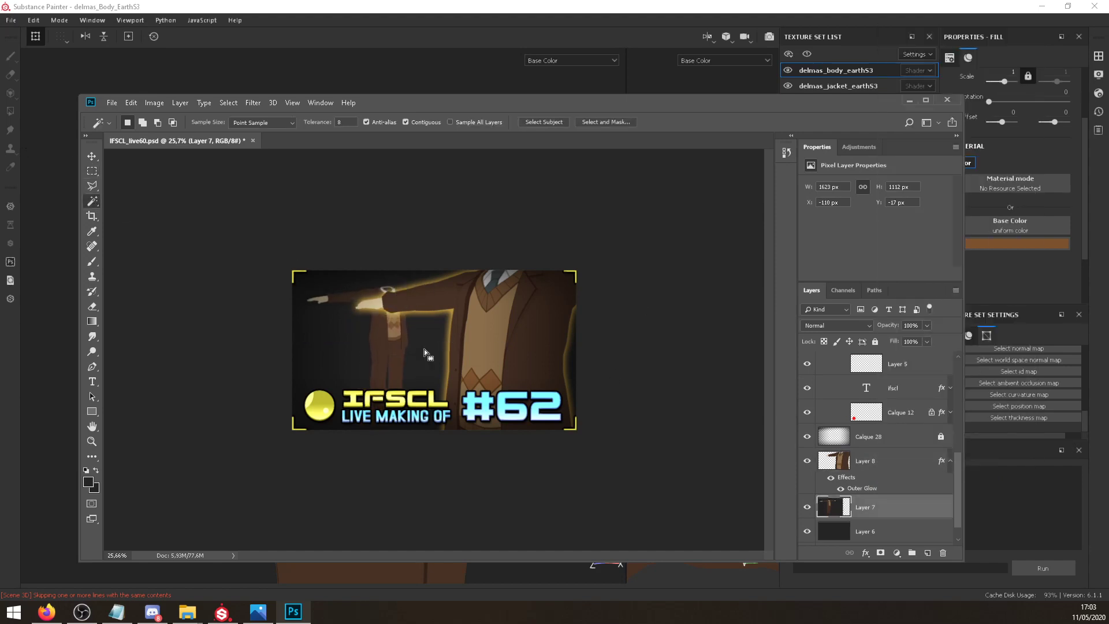
{"action": "left_click", "coordinate": [92, 171]}
{"action": "left_click_drag", "start_coordinate": [386, 324], "coordinate": [366, 364], "text": "ctrl"}
Copy the layer style from Layer 8 and paste it onto Layer 7.
{"action": "right_click", "coordinate": [882, 448]}
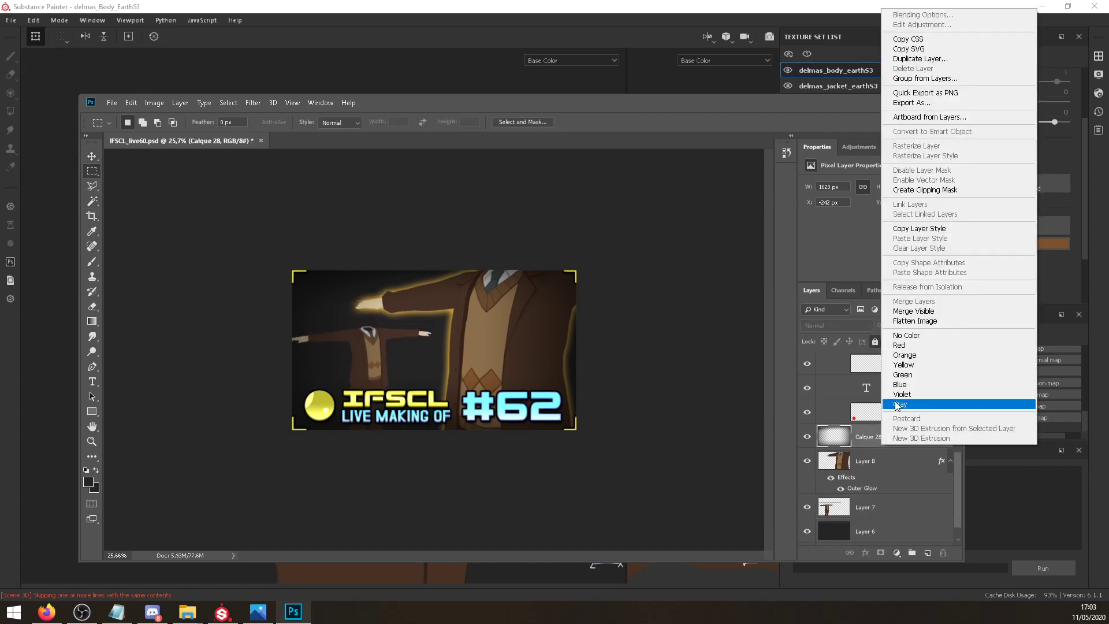
{"action": "right_click", "coordinate": [857, 468]}
{"action": "left_click", "coordinate": [901, 247]}
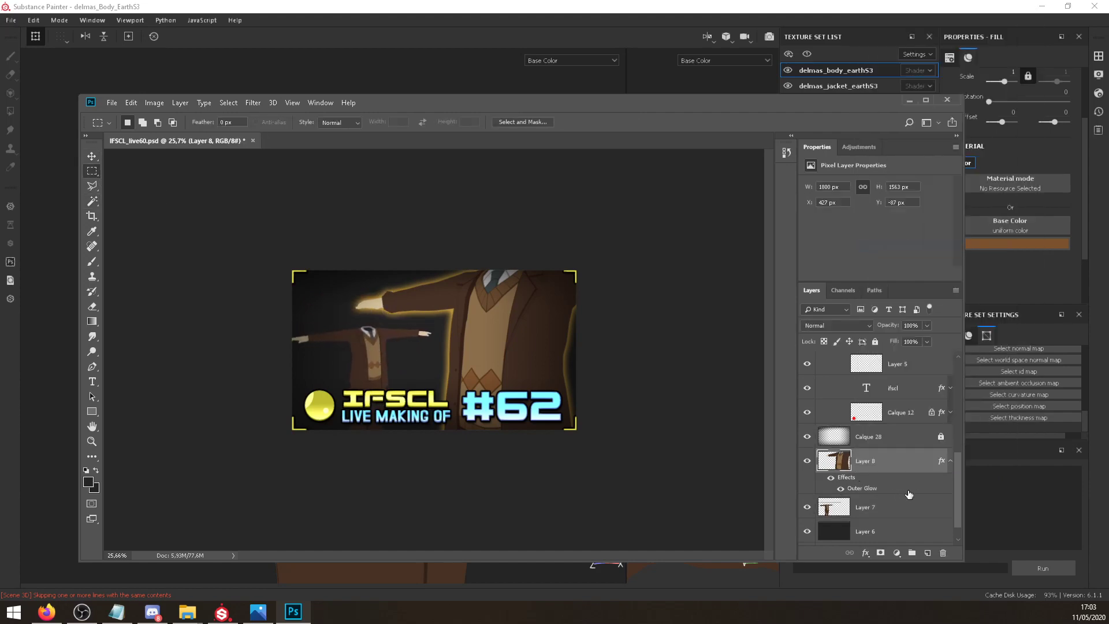
{"action": "right_click", "coordinate": [900, 506]}
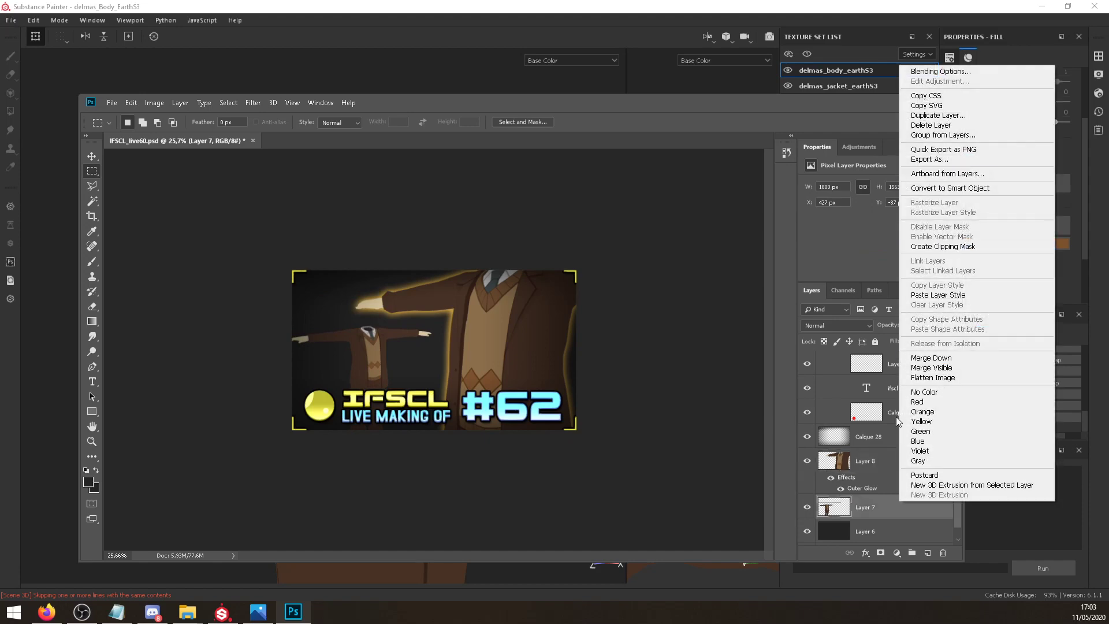
{"action": "right_click", "coordinate": [862, 503]}
{"action": "left_click", "coordinate": [901, 295]}
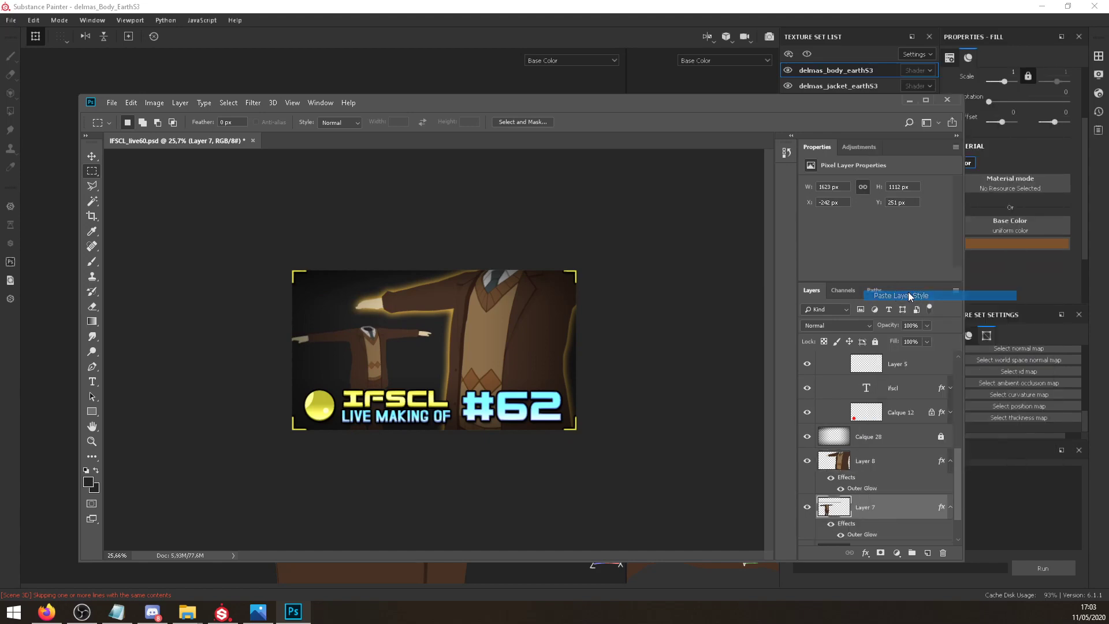
Erase the leftover background strip beside the Layer 7 character and reposition the layer at about X -163, Y 396 px.
{"action": "left_click_drag", "start_coordinate": [369, 346], "coordinate": [504, 336], "text": "ctrl"}
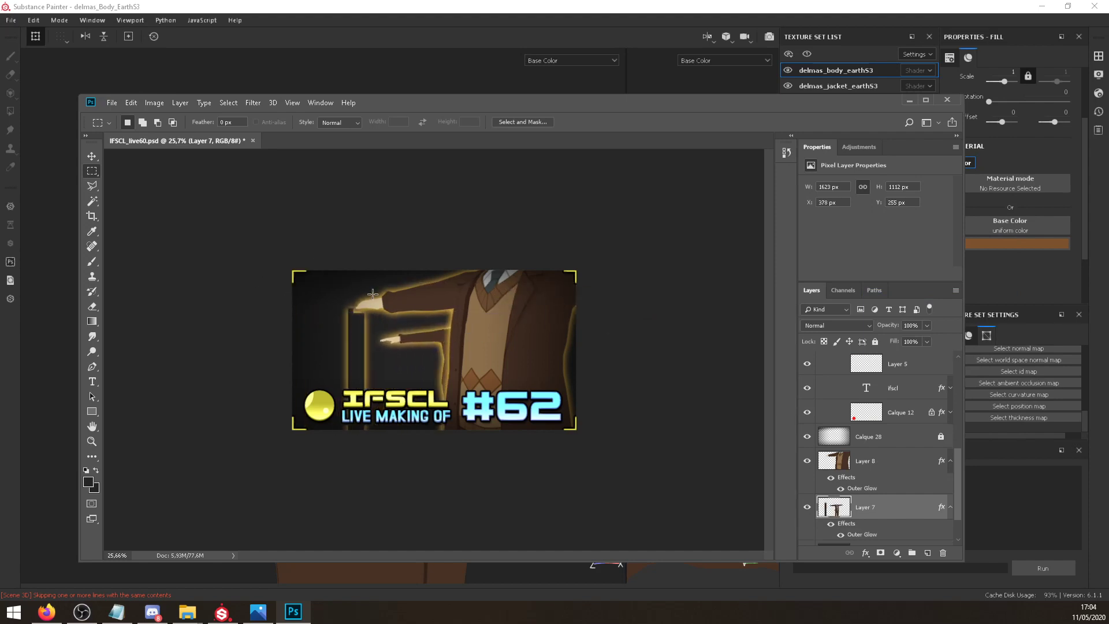
{"action": "left_click_drag", "start_coordinate": [371, 290], "coordinate": [315, 473]}
{"action": "key", "text": "Delete"}
{"action": "key", "text": "ctrl+d"}
{"action": "left_click_drag", "start_coordinate": [444, 338], "coordinate": [441, 339], "text": "ctrl"}
{"action": "left_click_drag", "start_coordinate": [370, 339], "coordinate": [356, 340], "text": "ctrl"}
{"action": "scroll", "coordinate": [433, 413], "scroll_direction": "down", "scroll_amount": 10, "text": "alt"}
{"action": "scroll", "coordinate": [425, 428], "scroll_direction": "up", "scroll_amount": 9, "text": "alt"}
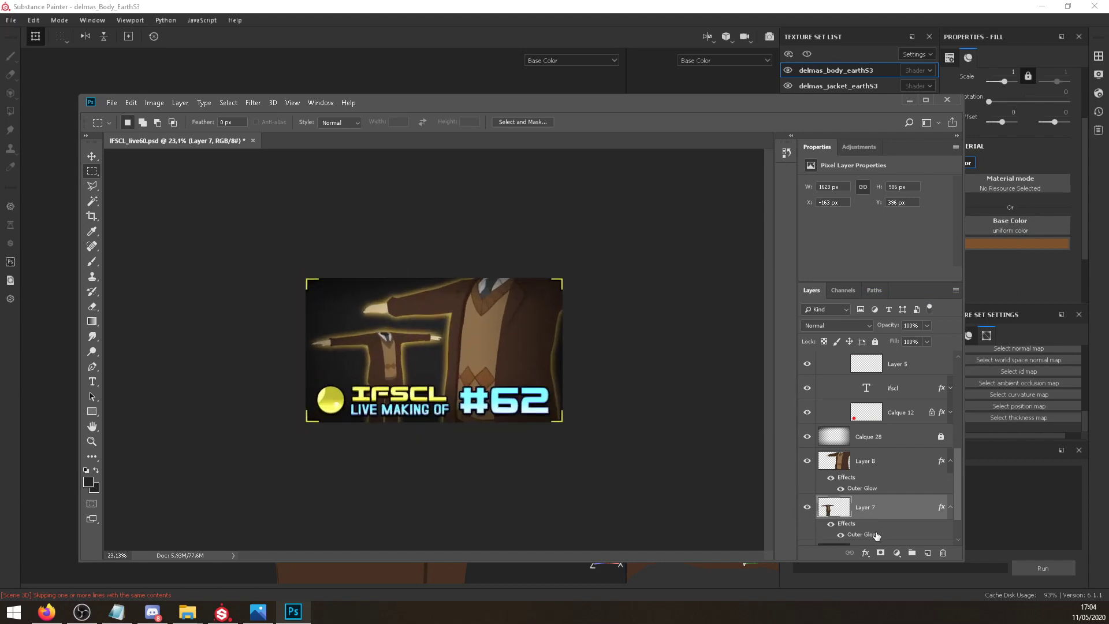
Tone down Layer 7's outer glow and nudge the large torso on Layer 8 down to about Y -66 px.
{"action": "key", "text": "space"}
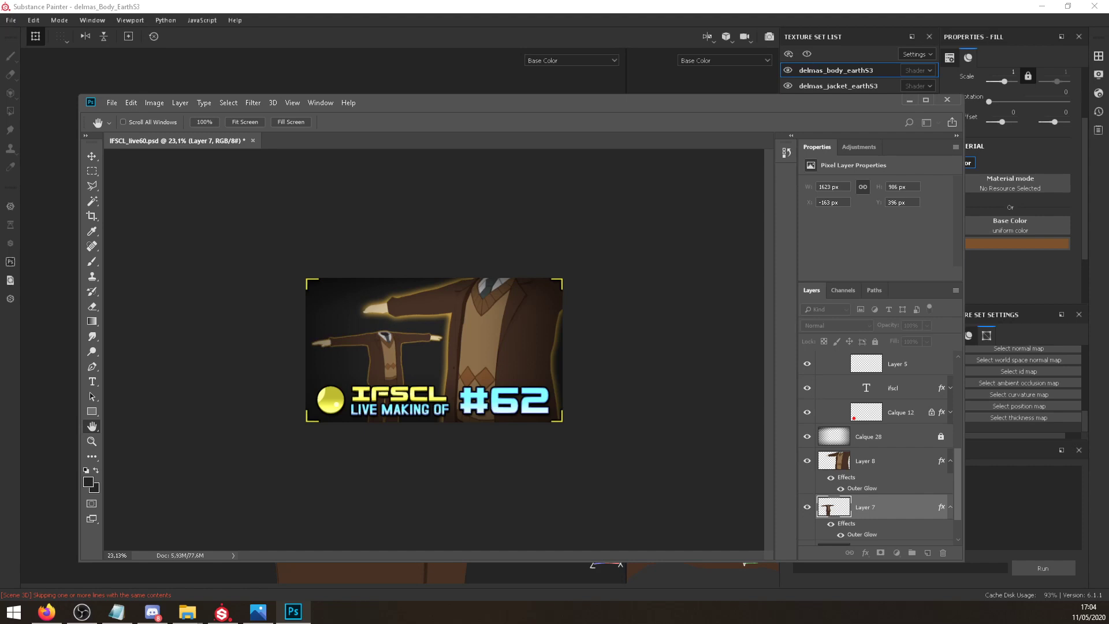
{"action": "key", "text": "m"}
{"action": "scroll", "coordinate": [520, 439], "scroll_direction": "down", "scroll_amount": 3, "text": "alt"}
{"action": "scroll", "coordinate": [479, 433], "scroll_direction": "up", "scroll_amount": 2, "text": "alt"}
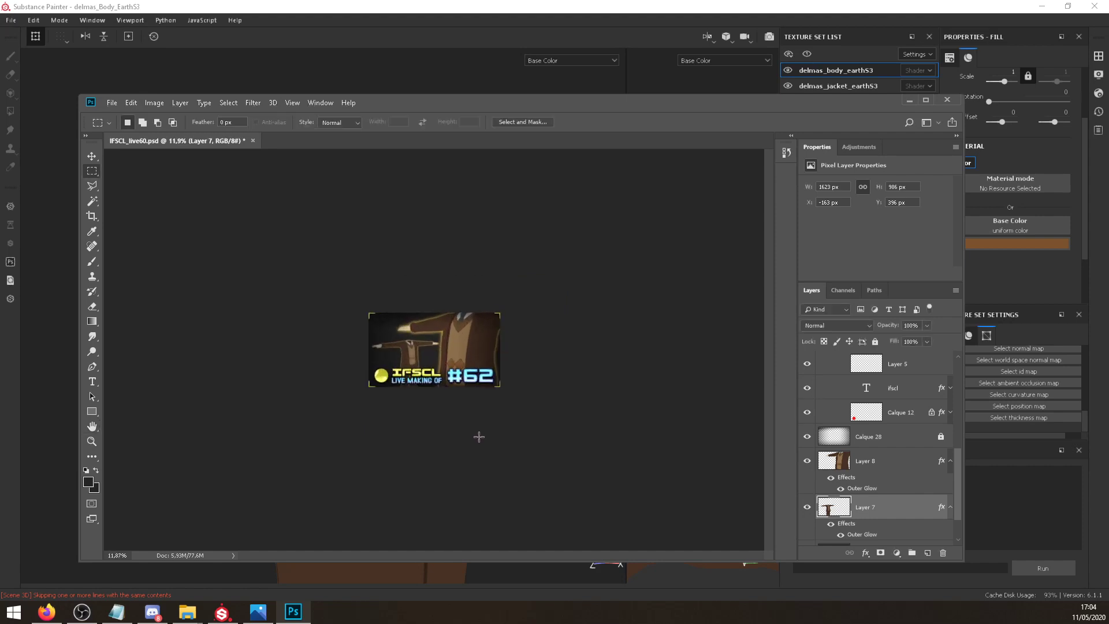
{"action": "mouse_move", "coordinate": [500, 362]}
{"action": "left_mouse_down", "text": "ctrl"}
{"action": "mouse_move", "coordinate": [508, 331]}
{"action": "mouse_move", "coordinate": [507, 371]}
{"action": "left_mouse_up", "text": "ctrl"}
{"action": "left_click_drag", "start_coordinate": [505, 368], "coordinate": [505, 367]}
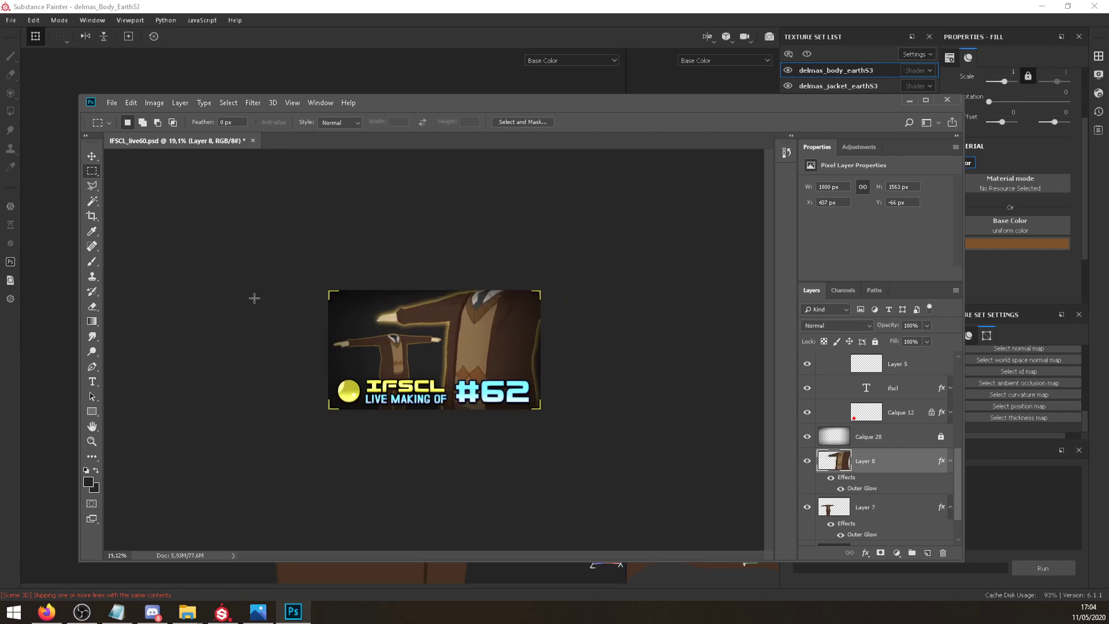
Save a PNG copy of the thumbnail as IFSCL_live62.png in the _LIVE folder.
{"action": "left_click", "coordinate": [113, 103]}
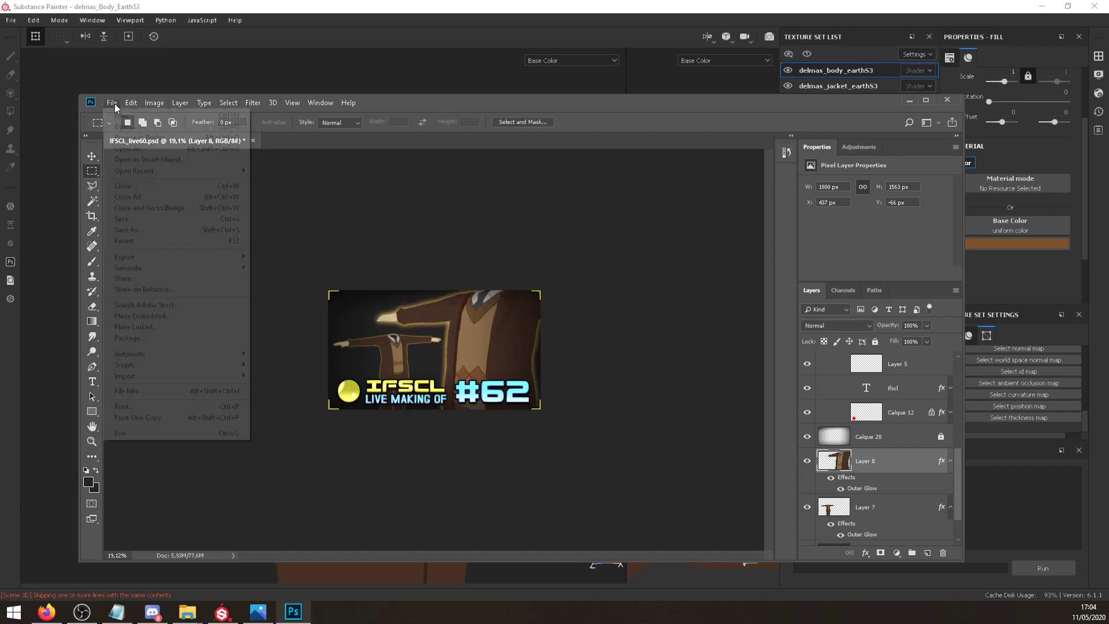
{"action": "left_click", "coordinate": [158, 230]}
{"action": "left_click", "coordinate": [256, 446]}
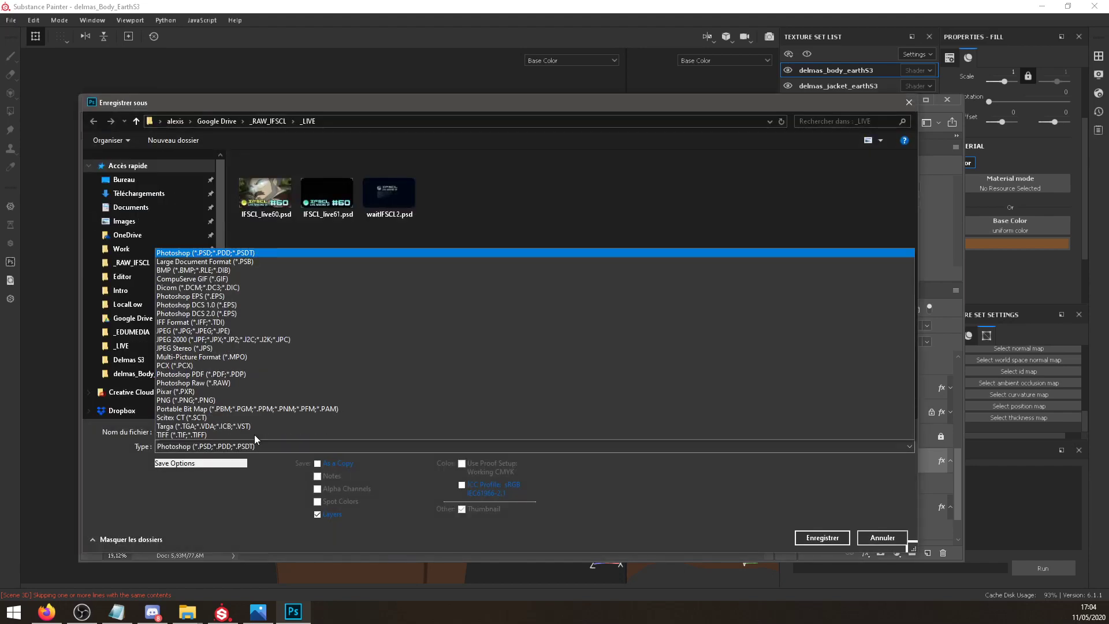
{"action": "left_click", "coordinate": [239, 404]}
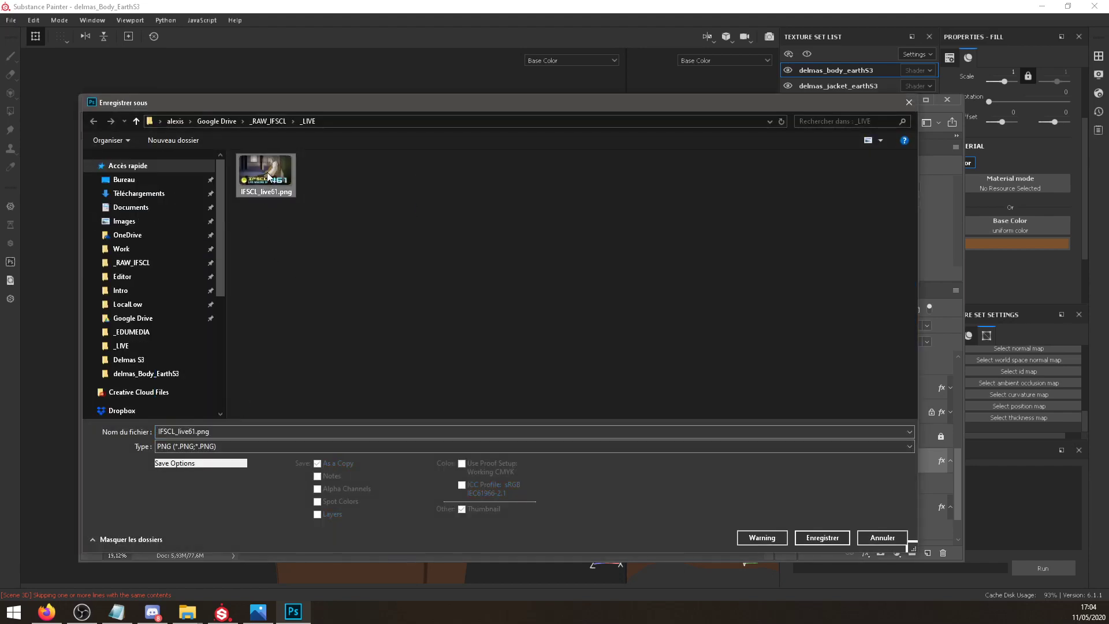
{"action": "left_click", "coordinate": [196, 431]}
{"action": "left_click_drag", "start_coordinate": [197, 431], "coordinate": [193, 432]}
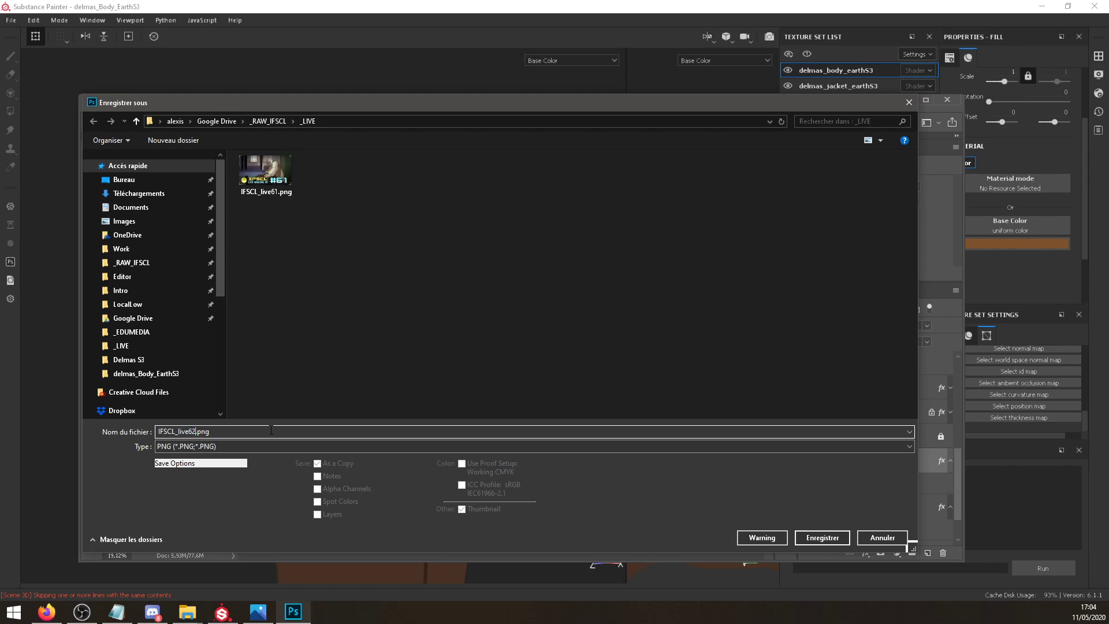
{"action": "key", "text": "Return"}
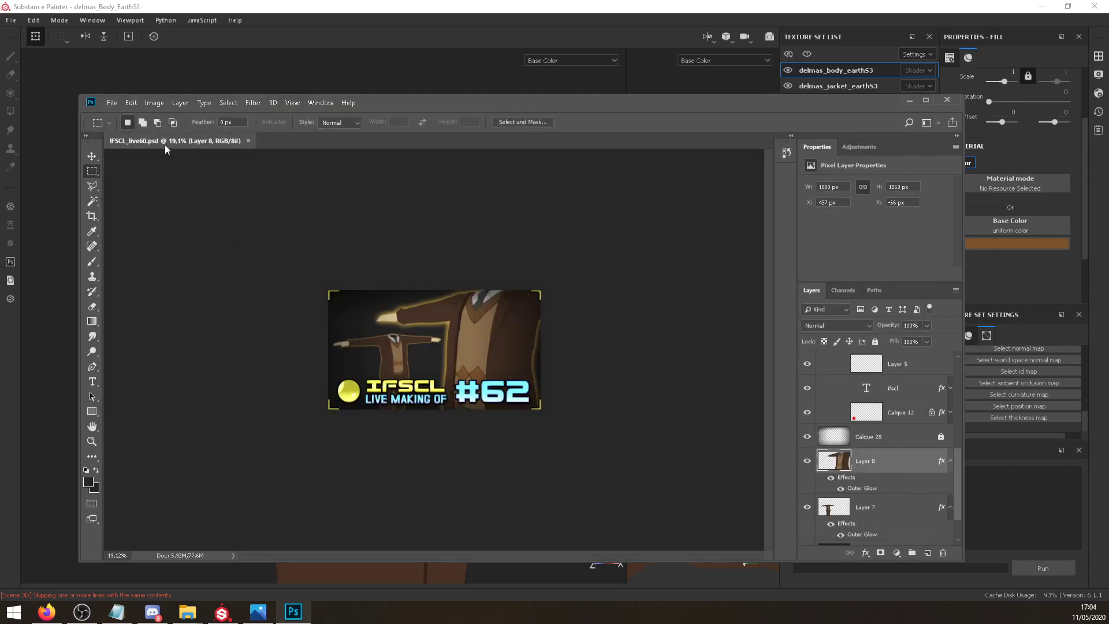
Close the IFSCL_live60.psd document and quit Photoshop to return to Substance Painter.
{"action": "key", "text": "ctrl+w"}
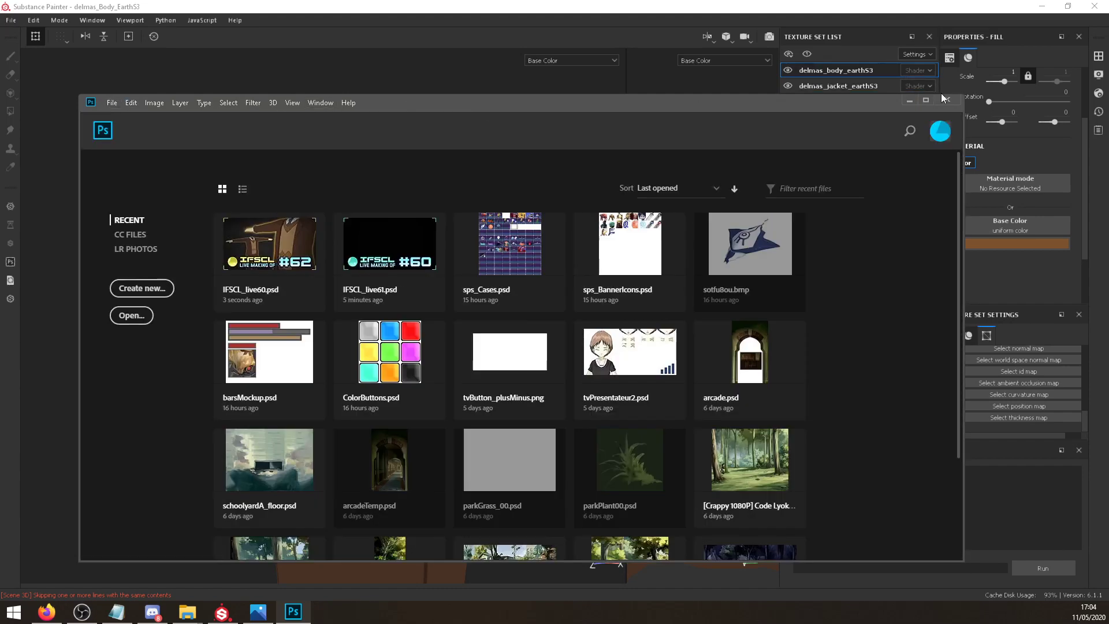
{"action": "key", "text": "ctrl+q"}
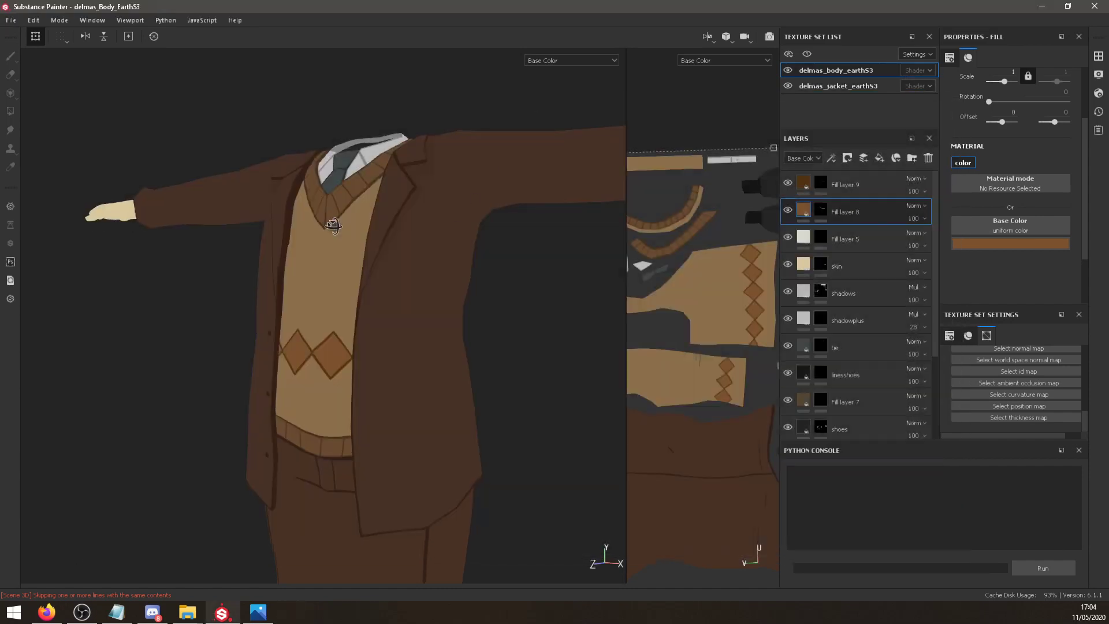